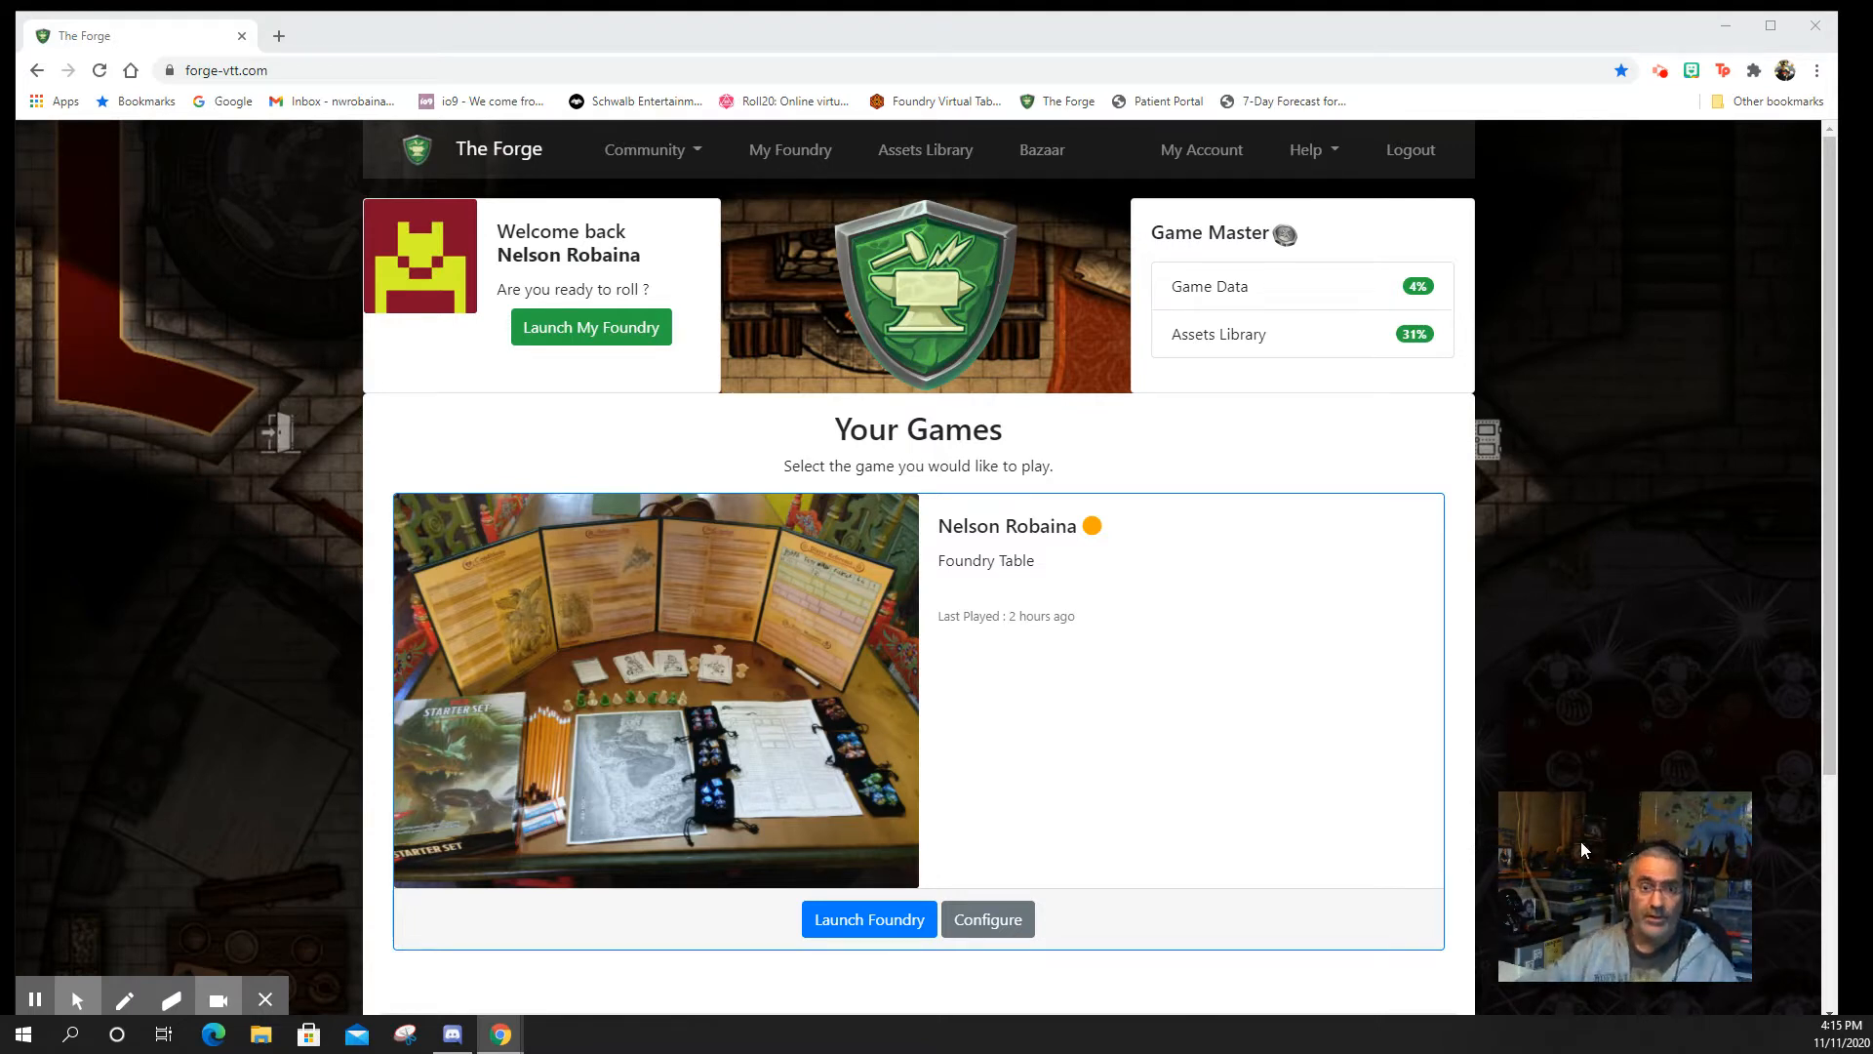
- Launch Foundry from The Forge and join the Urth world's game session
mouse_move(1580, 841)
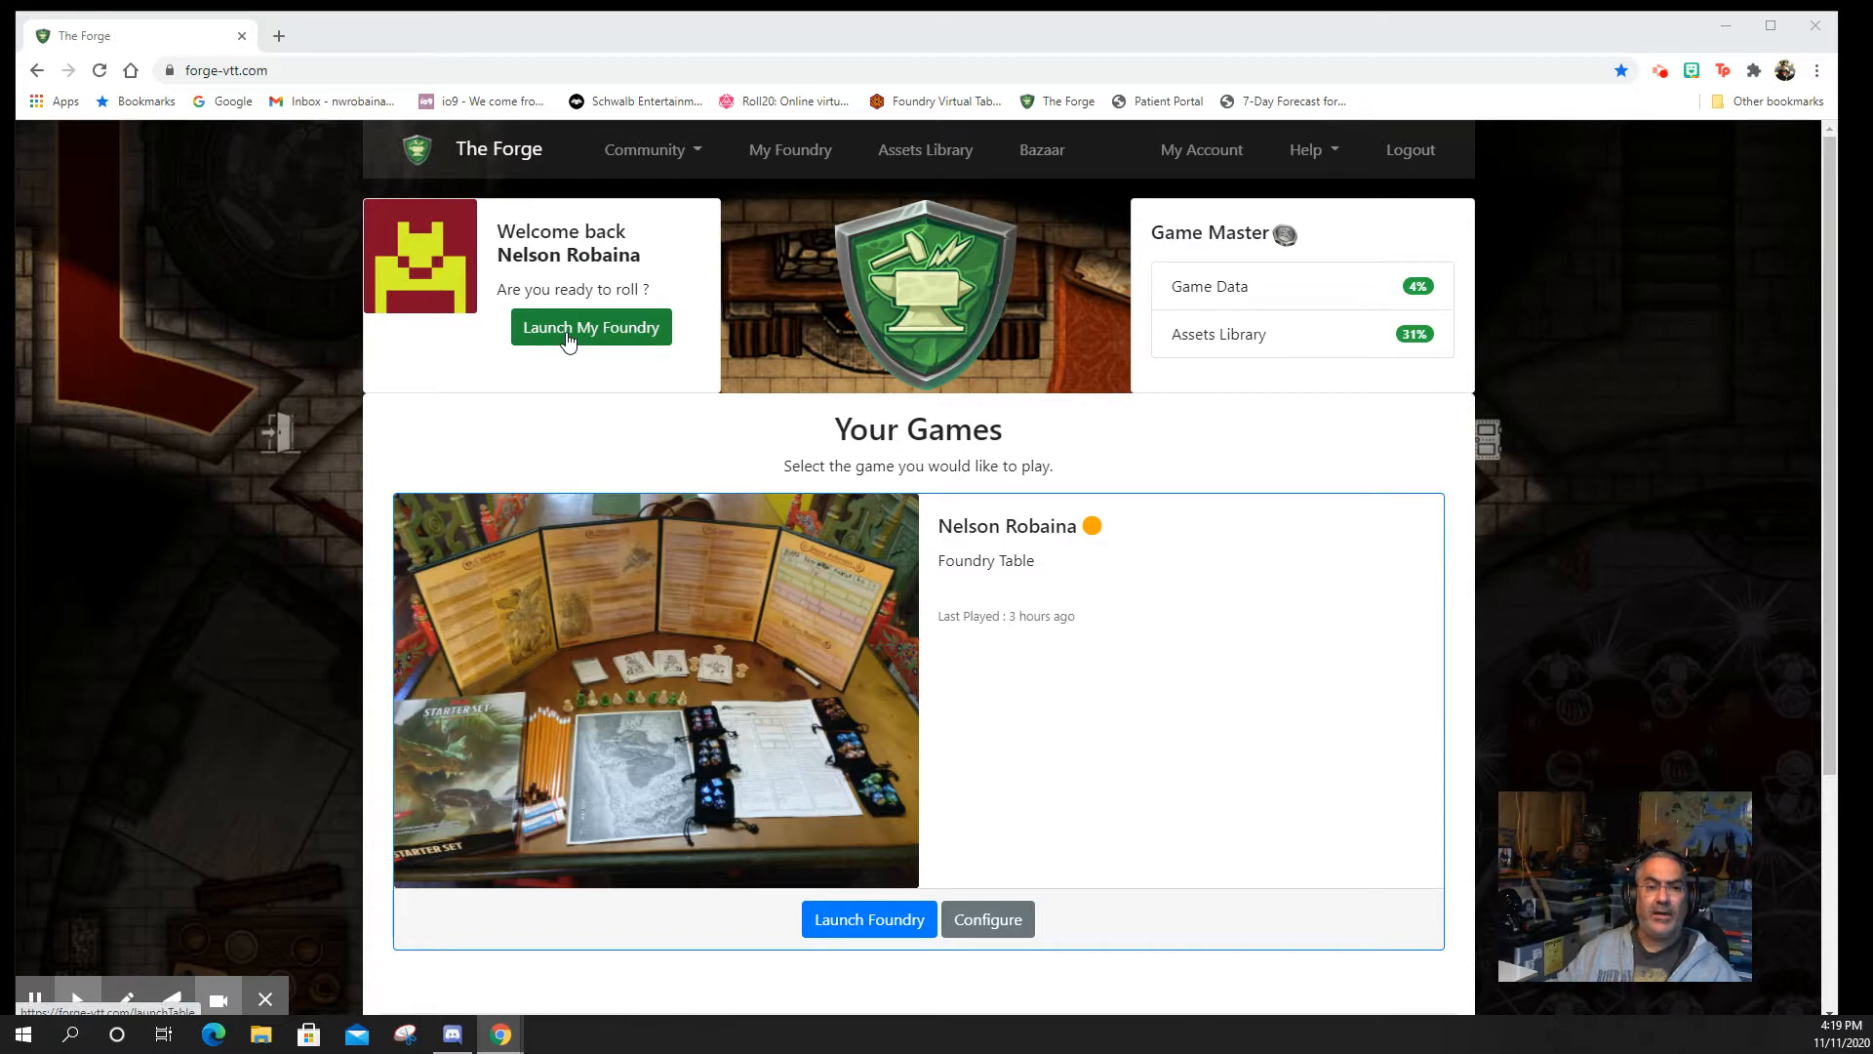
left_click(597, 348)
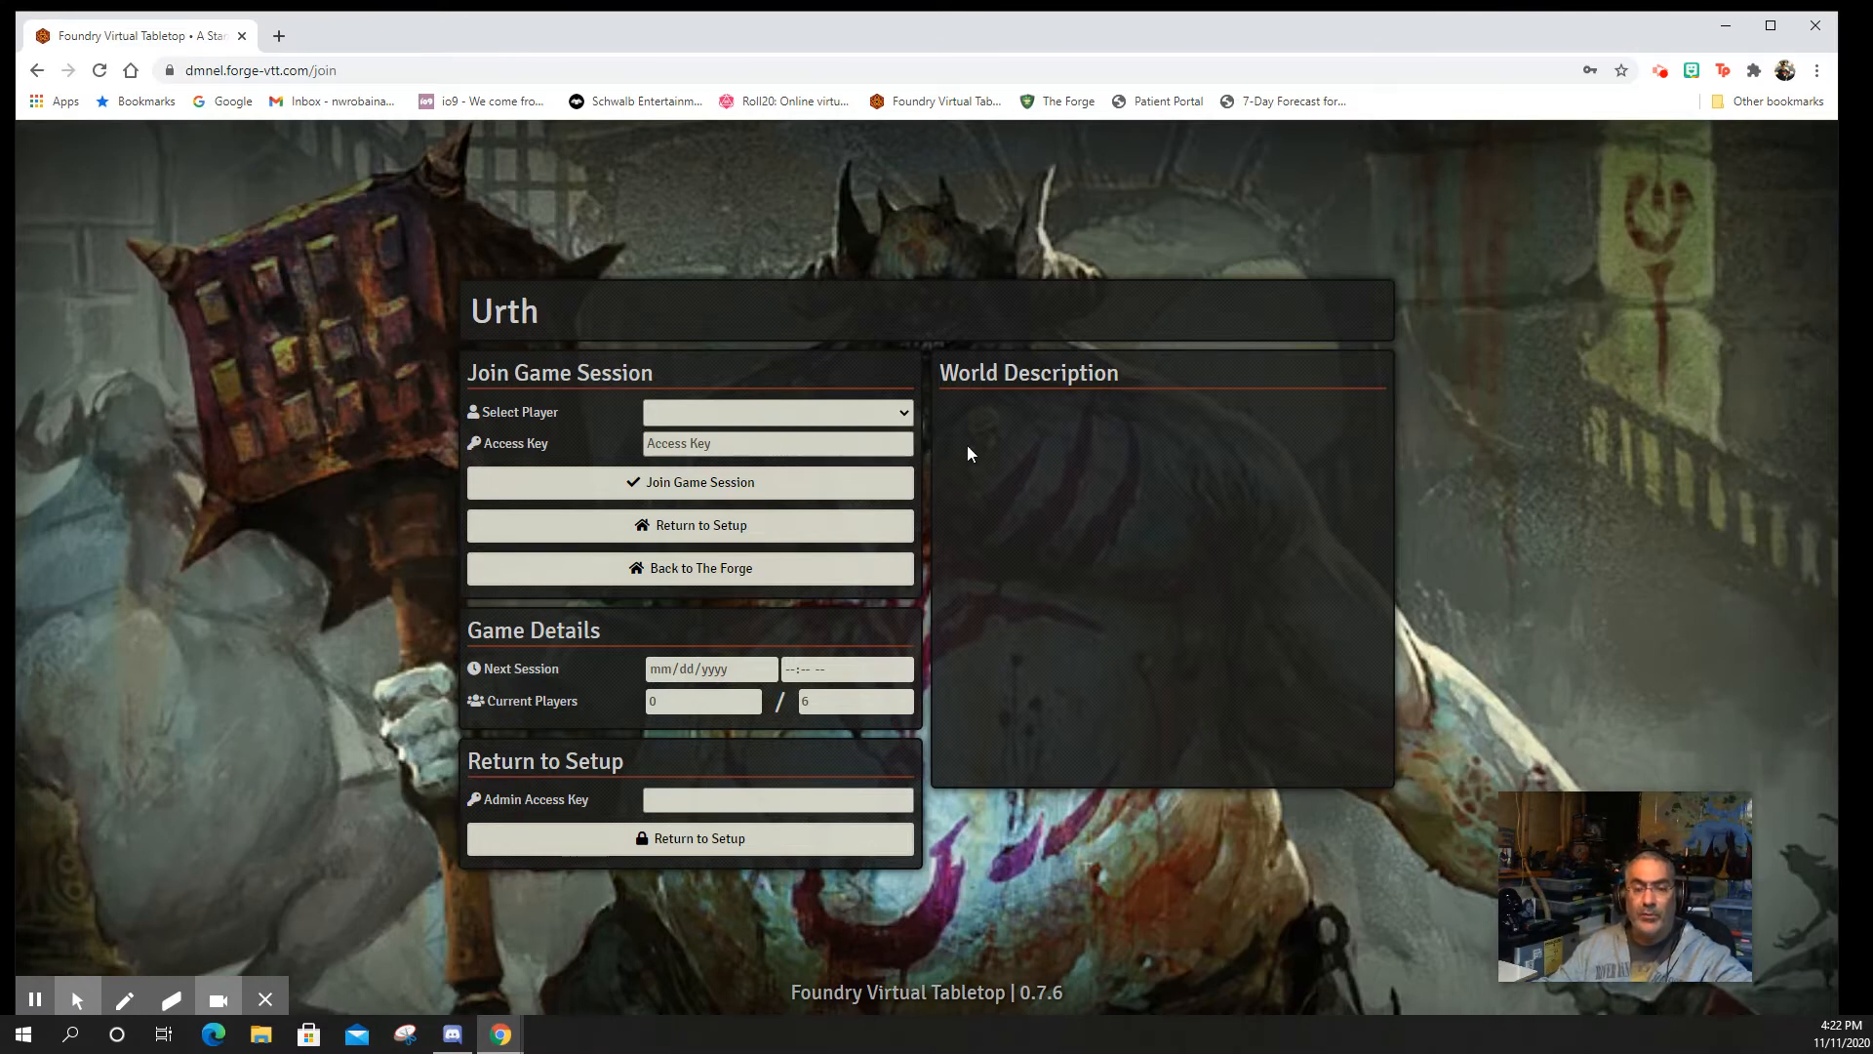
left_click(829, 410)
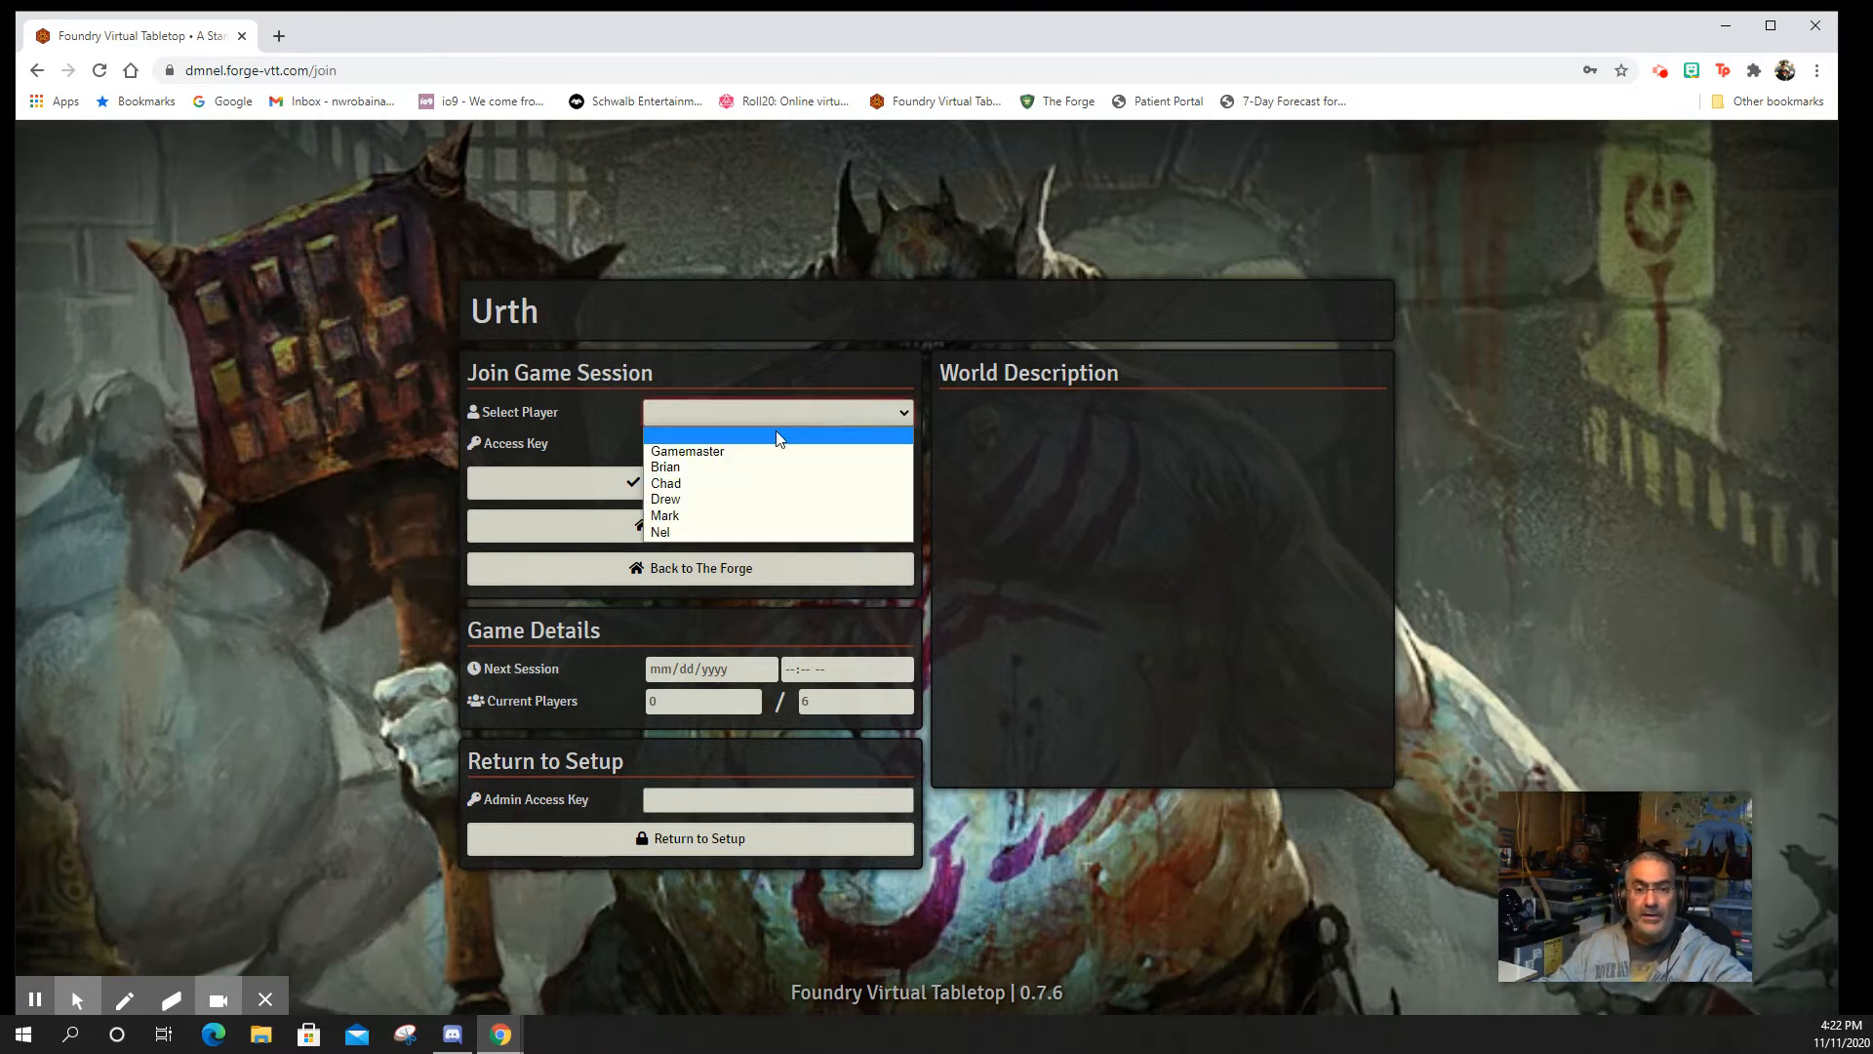
left_click(778, 433)
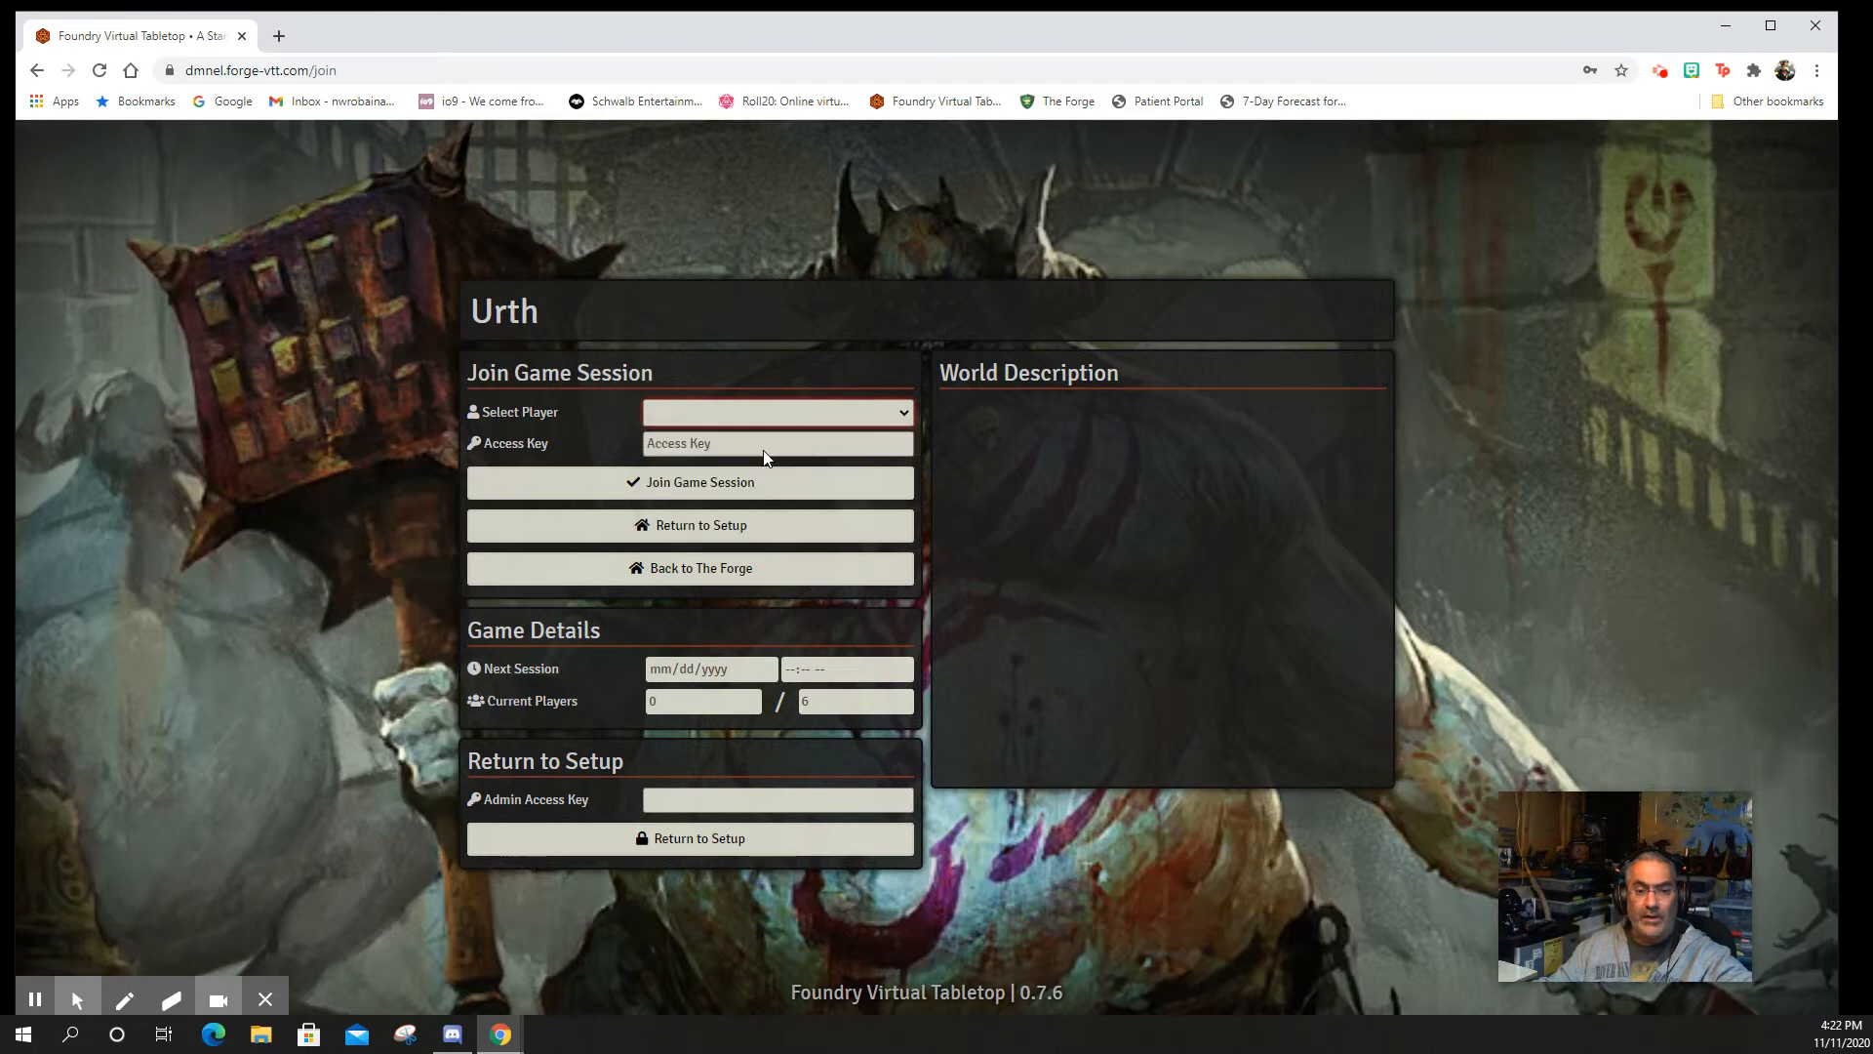
left_click(681, 482)
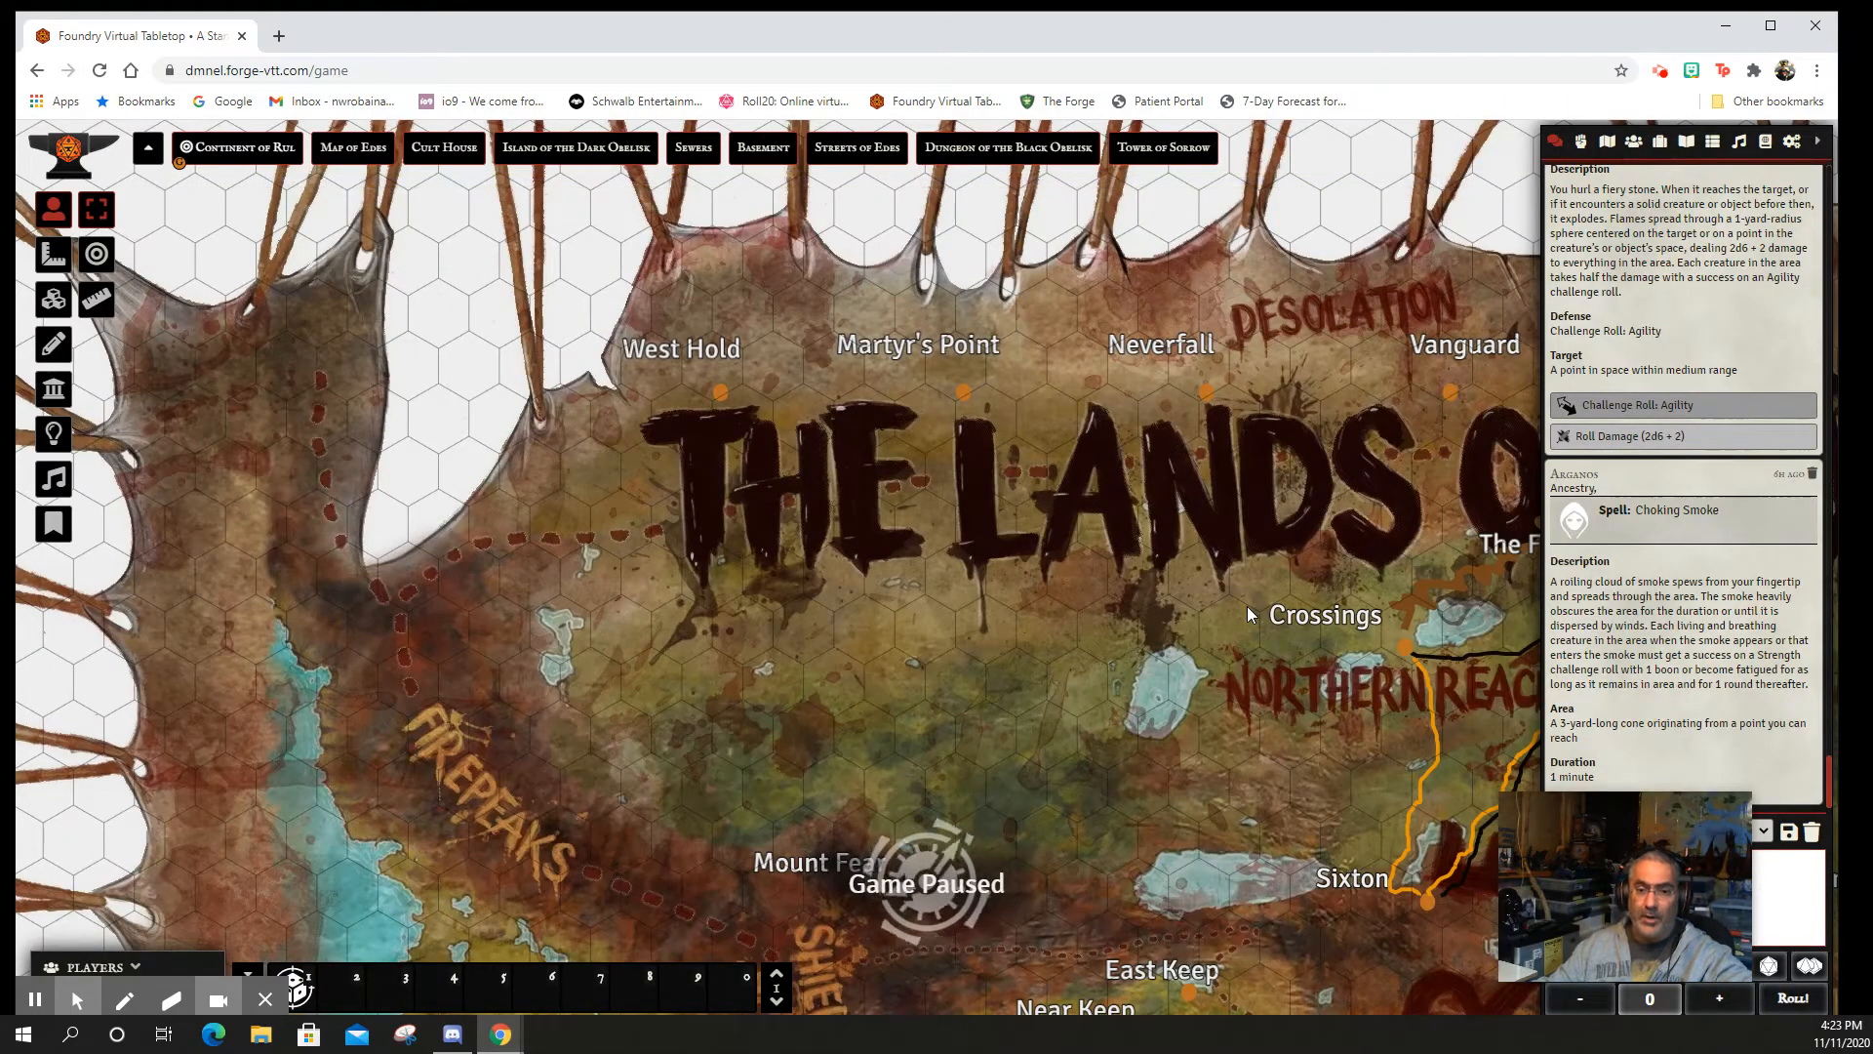
- Examine the Lands of Rûl map, from the Northern Reach and Shield Mountains down to Caecras and the Nine Cities
scroll(893, 474, "down", 10)
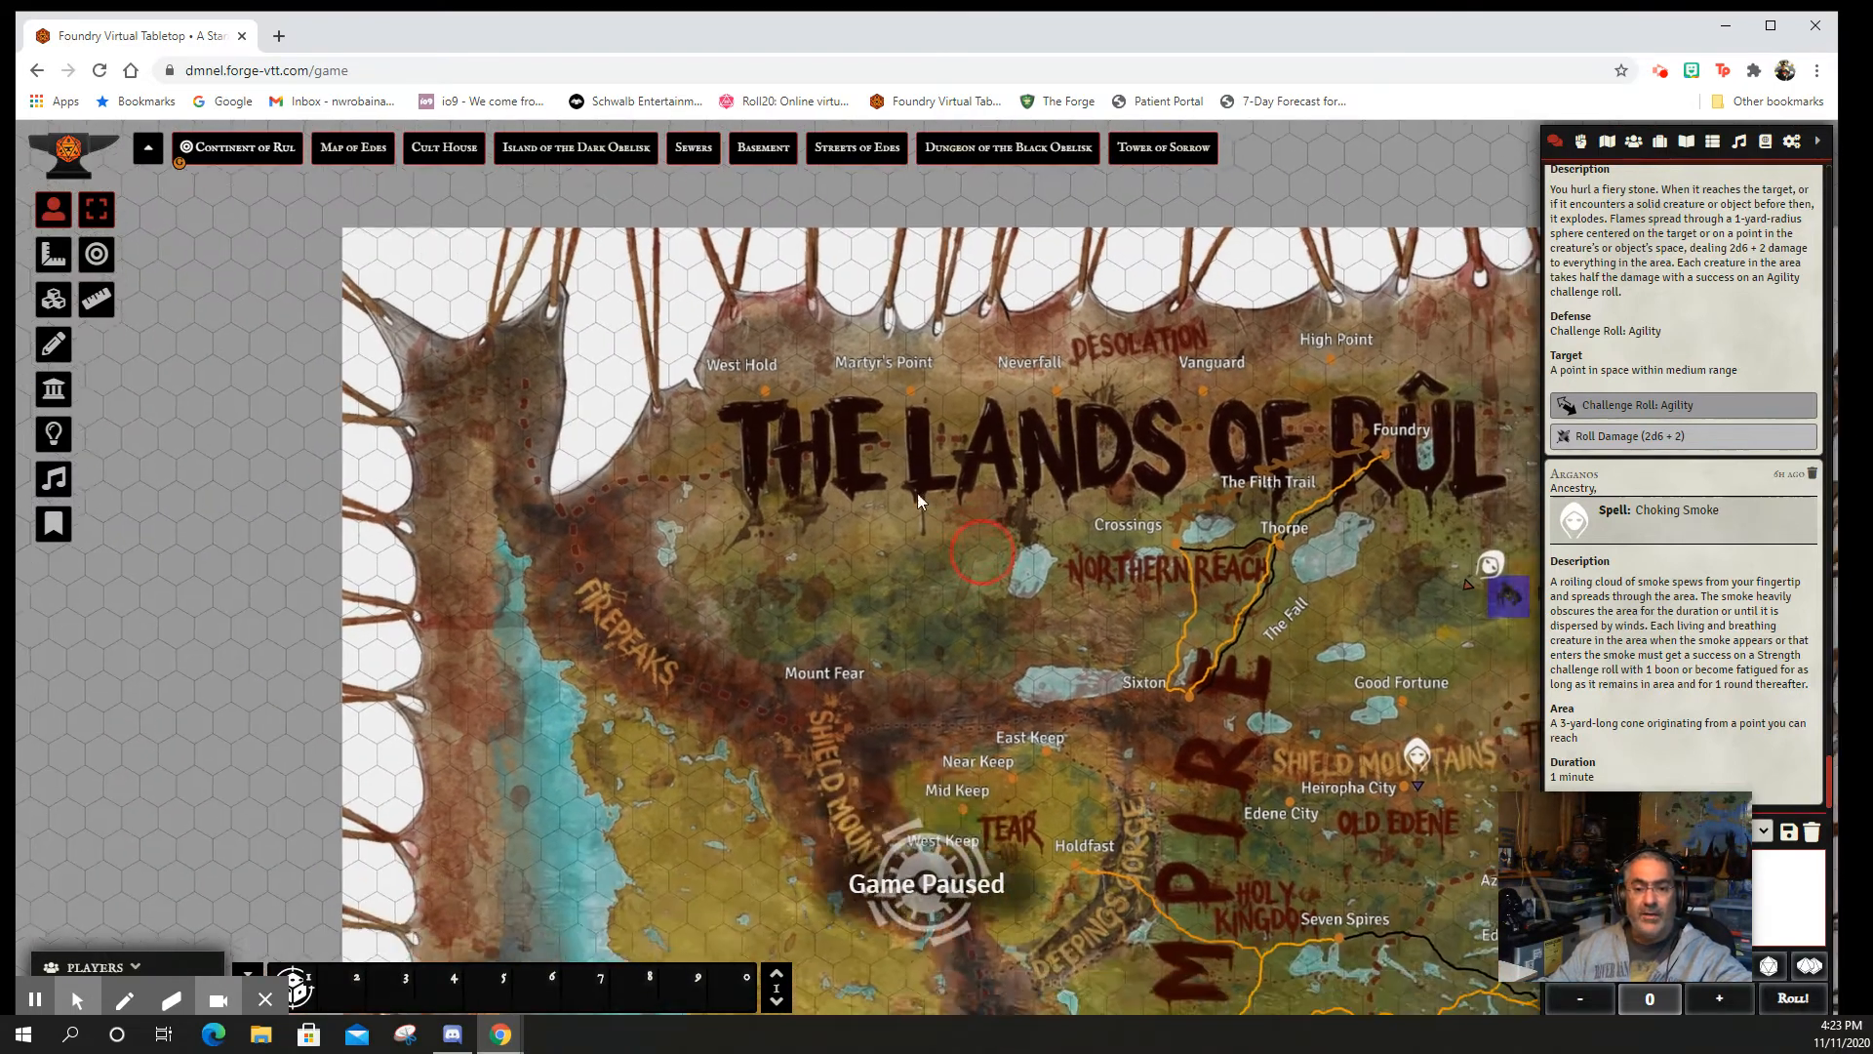
left_click_drag(984, 555, 733, 435)
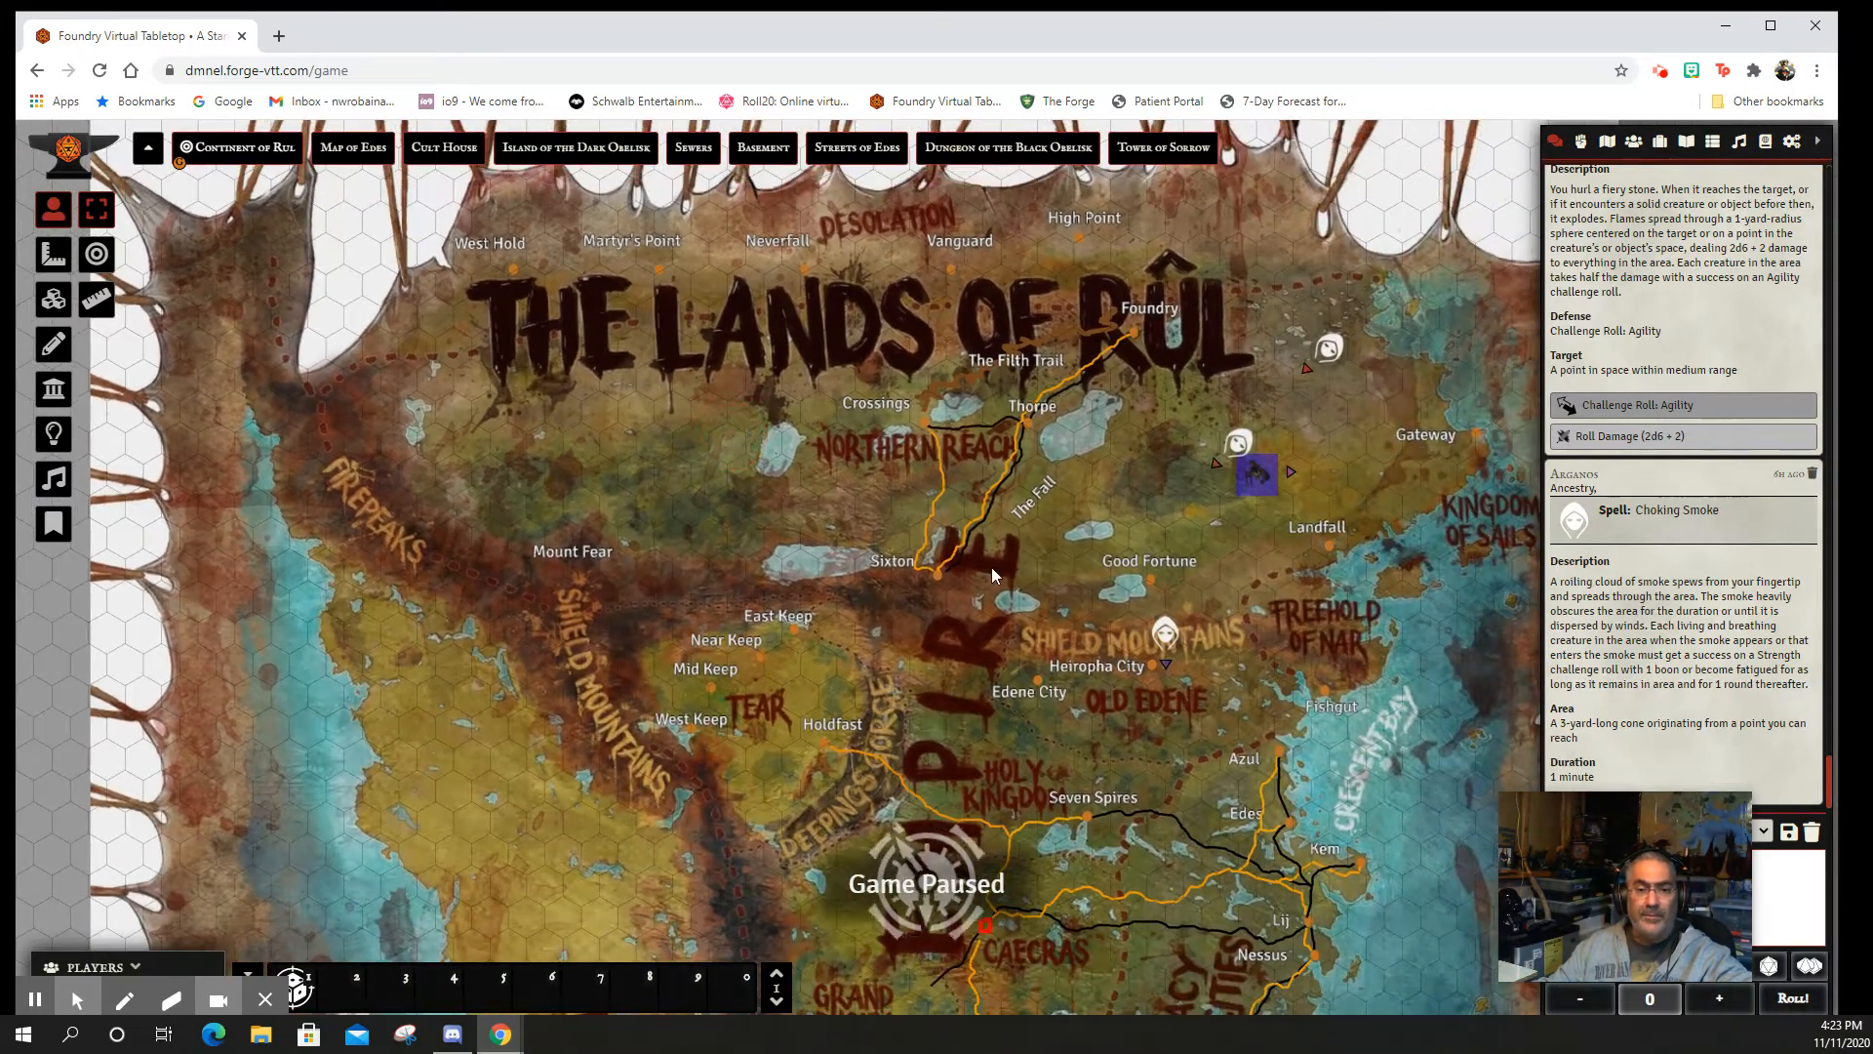
scroll(991, 570, "down", 1)
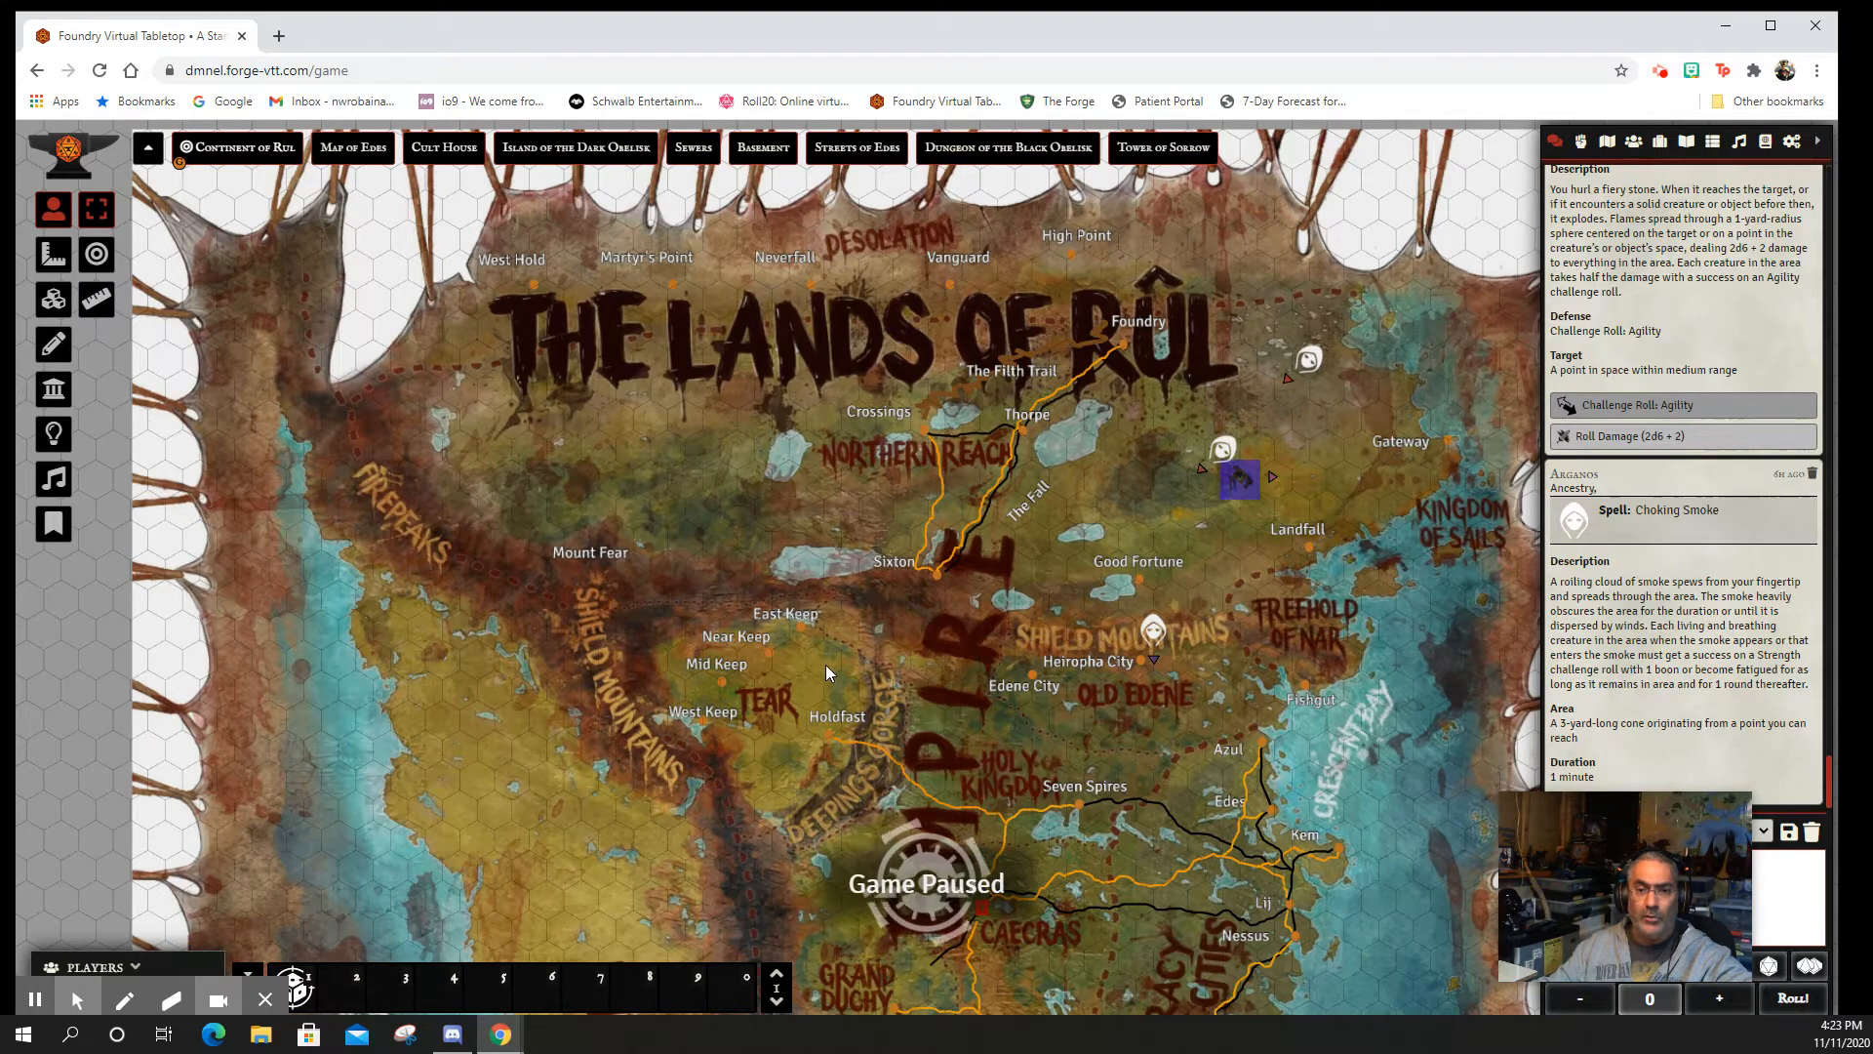
scroll(827, 648, "down", 1)
left_click_drag(828, 634, 803, 571)
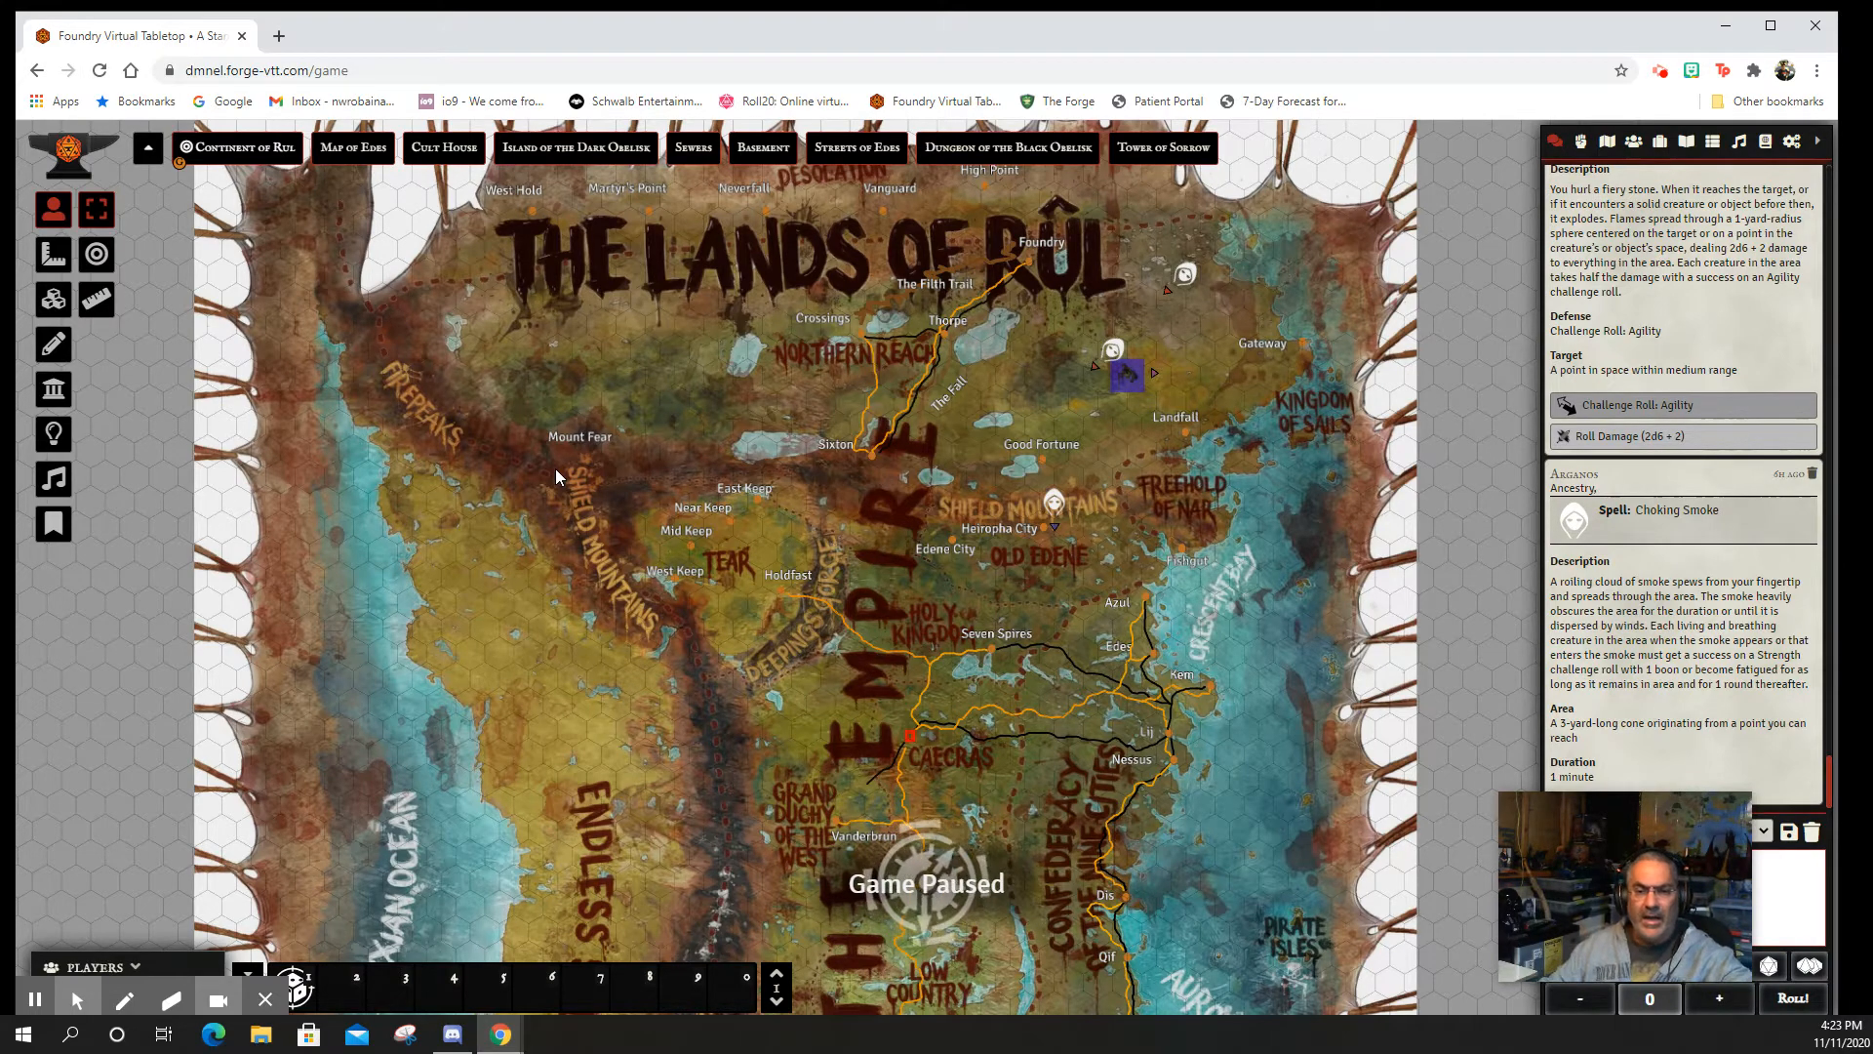
scroll(716, 783, "up", 1)
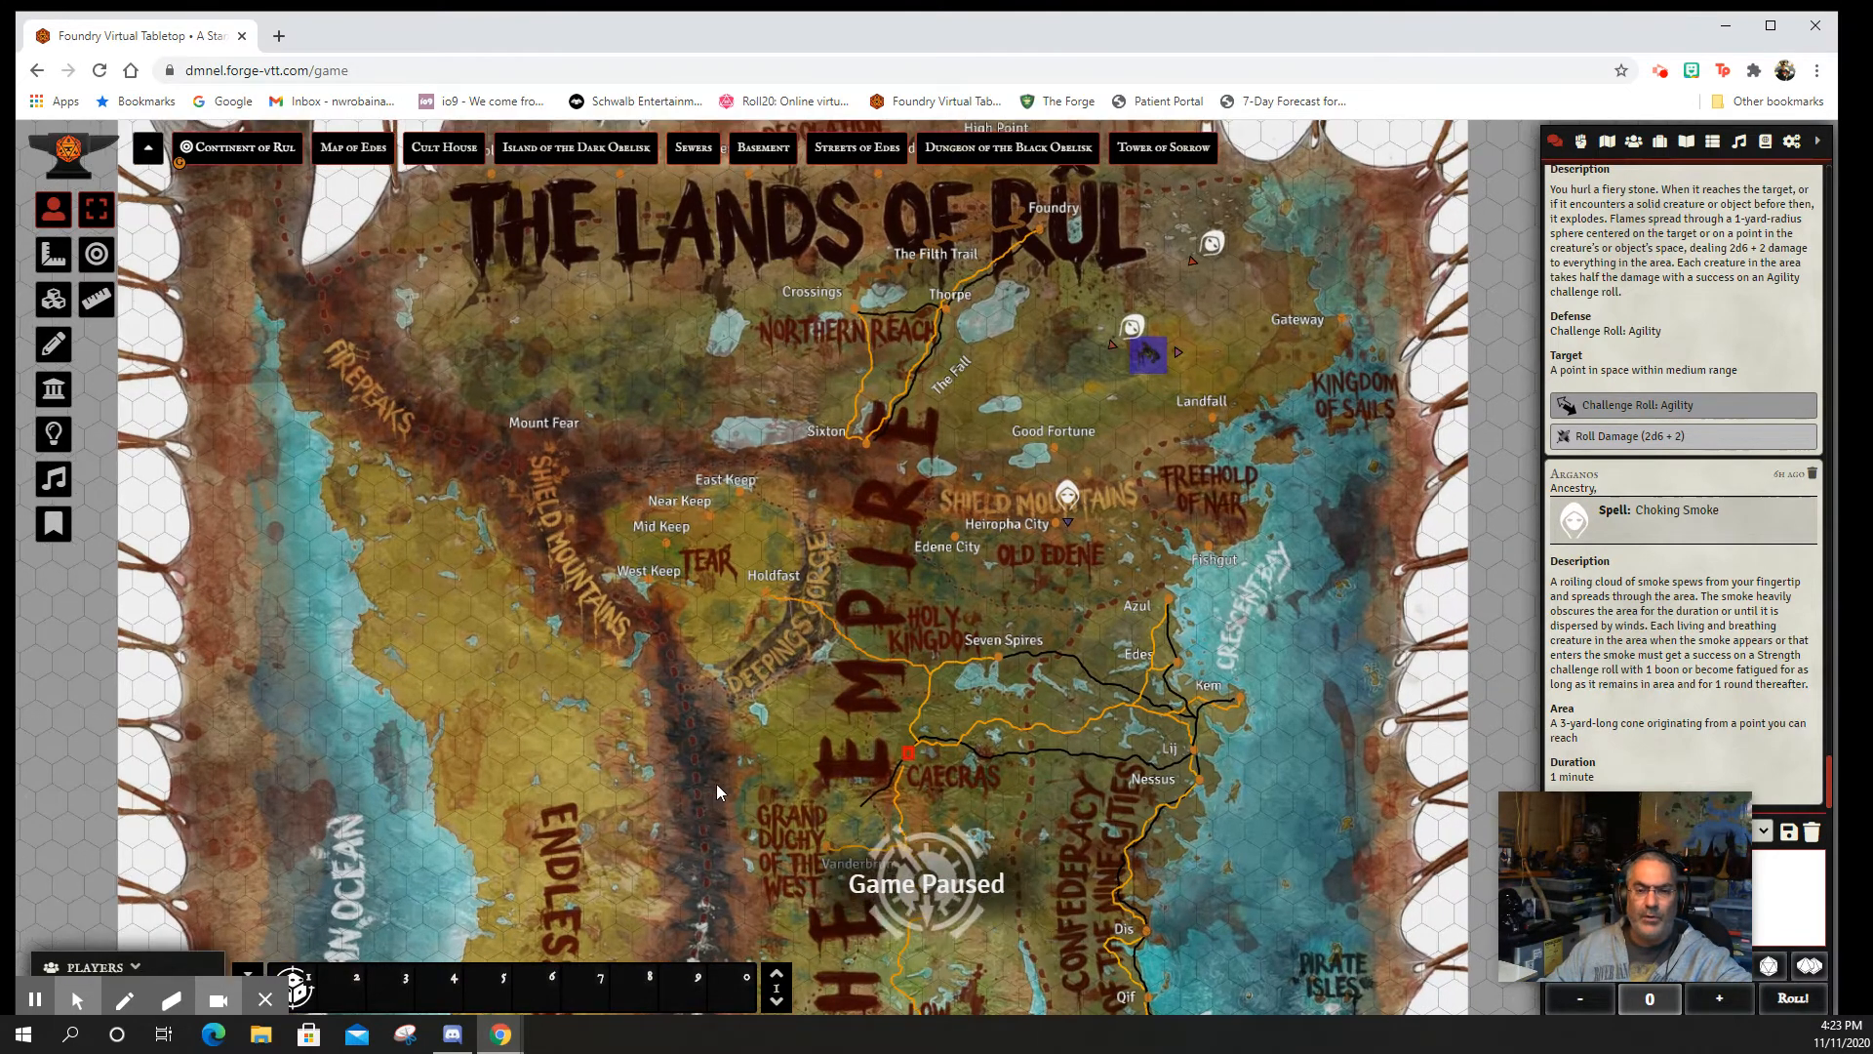
scroll(716, 782, "up", 1)
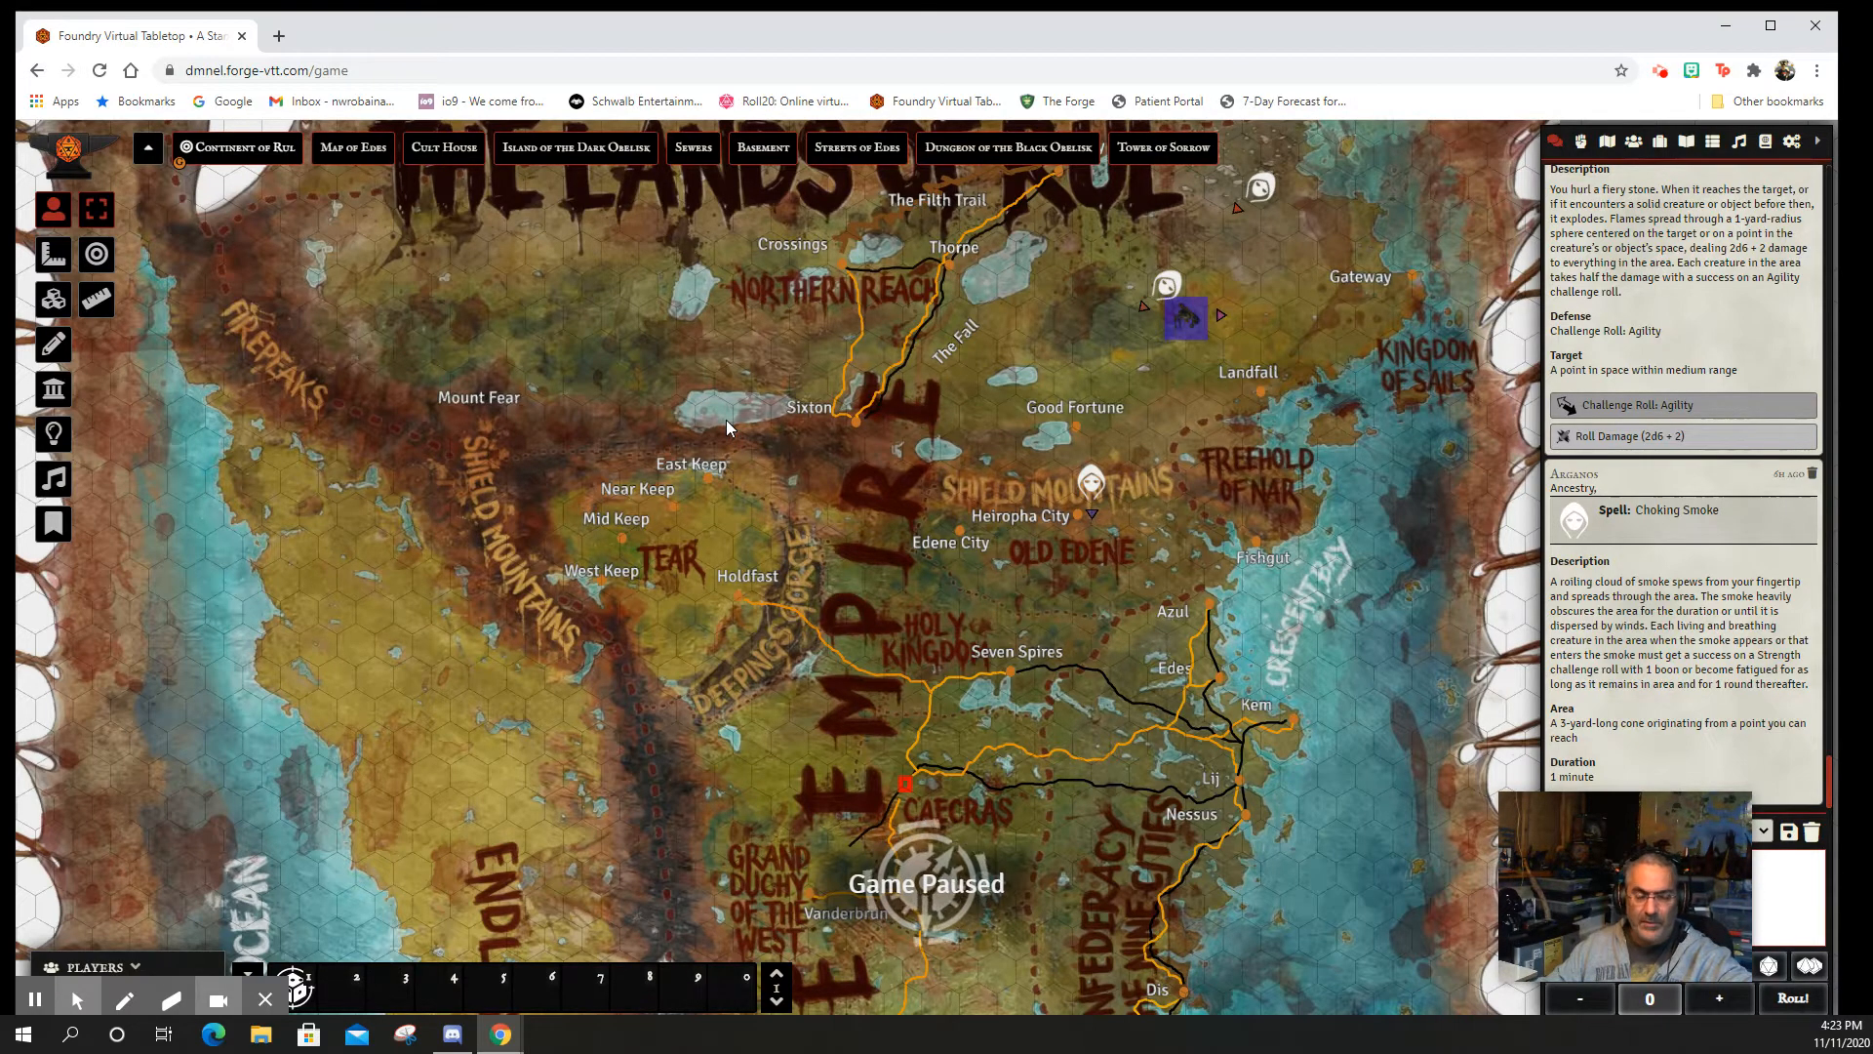
scroll(732, 409, "up", 6)
scroll(747, 379, "down", 6)
scroll(747, 376, "down", 4)
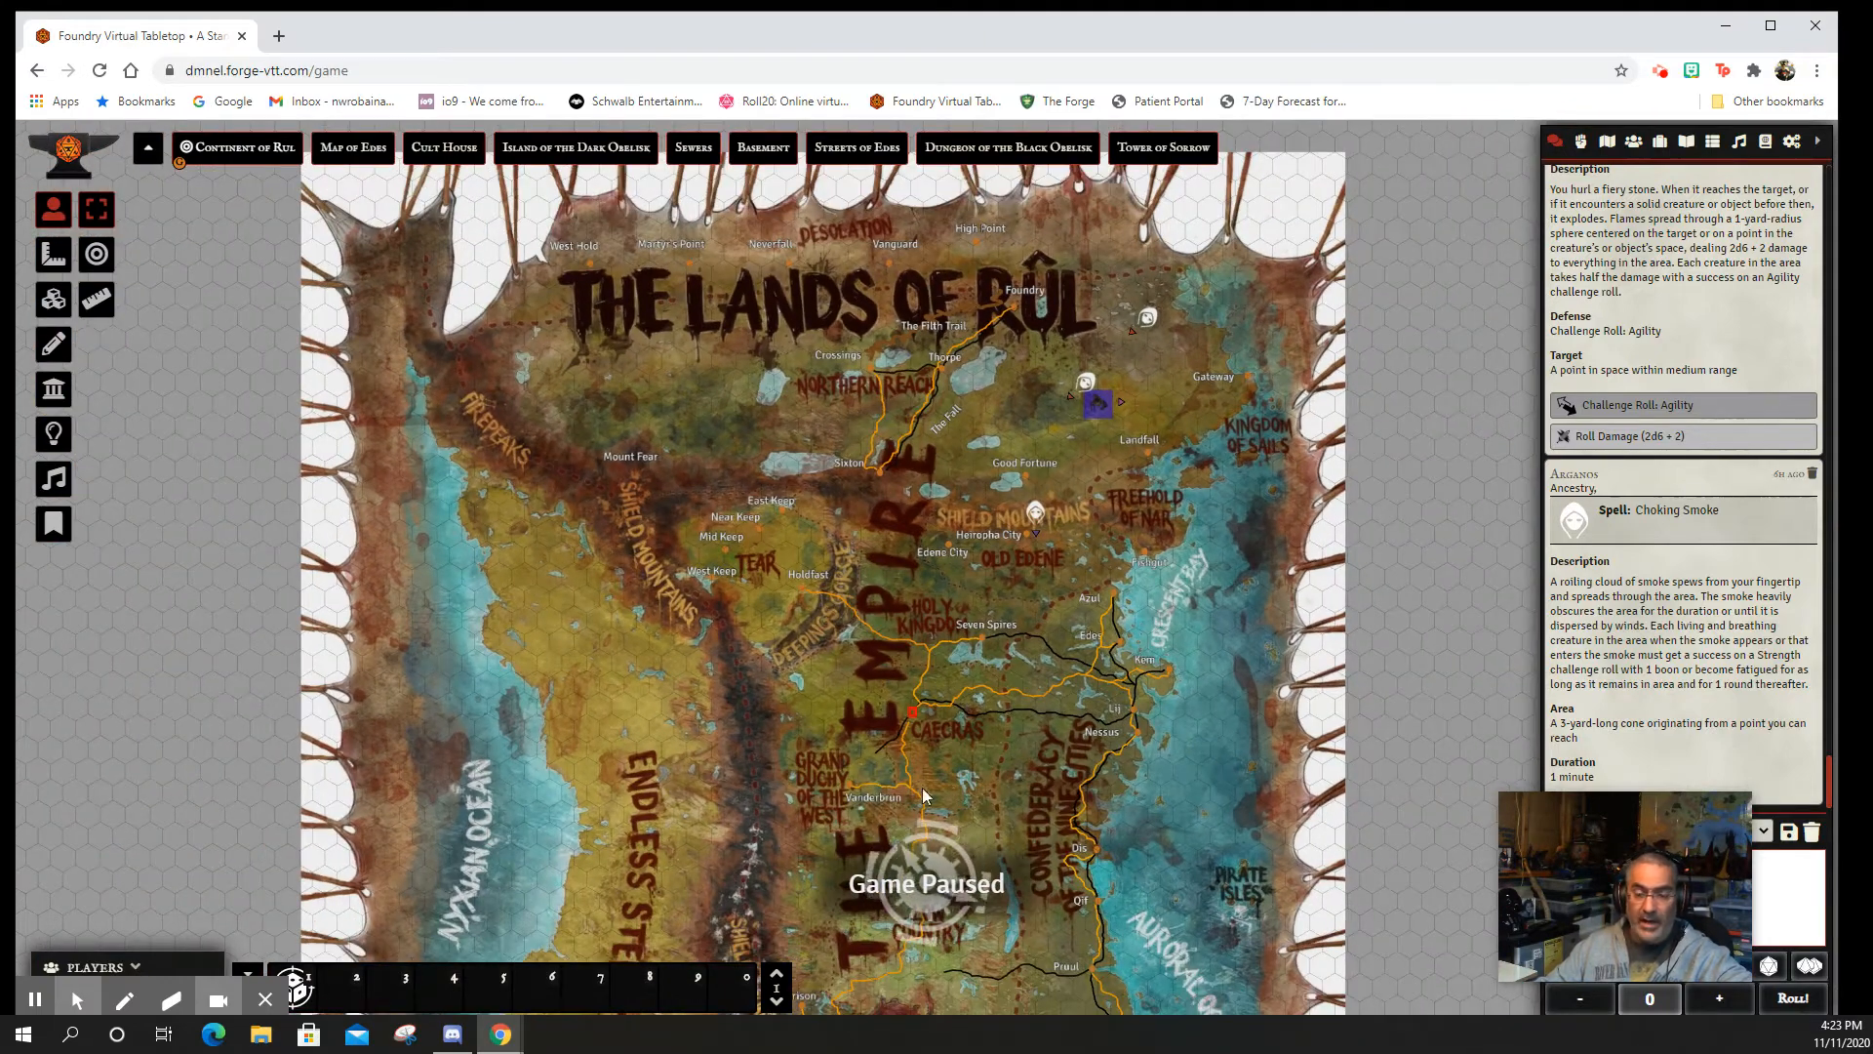
scroll(1110, 800, "down", 3)
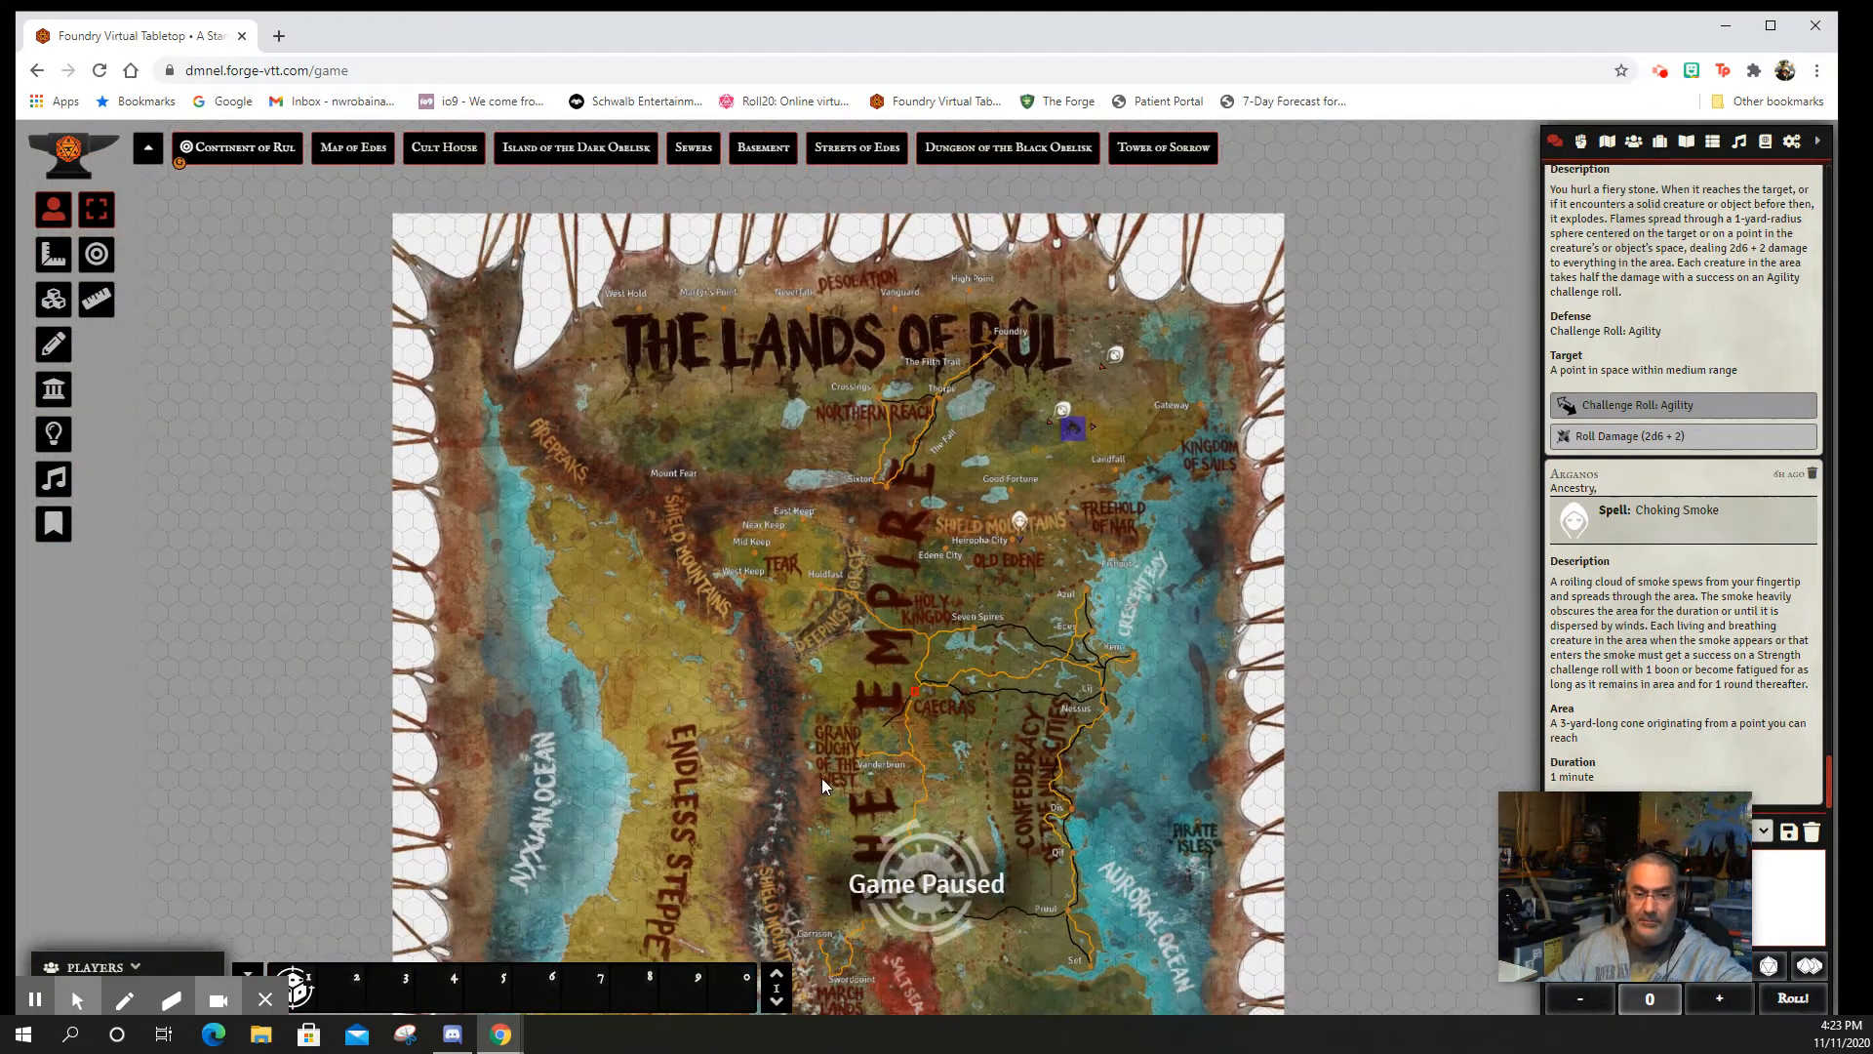
scroll(825, 775, "up", 5)
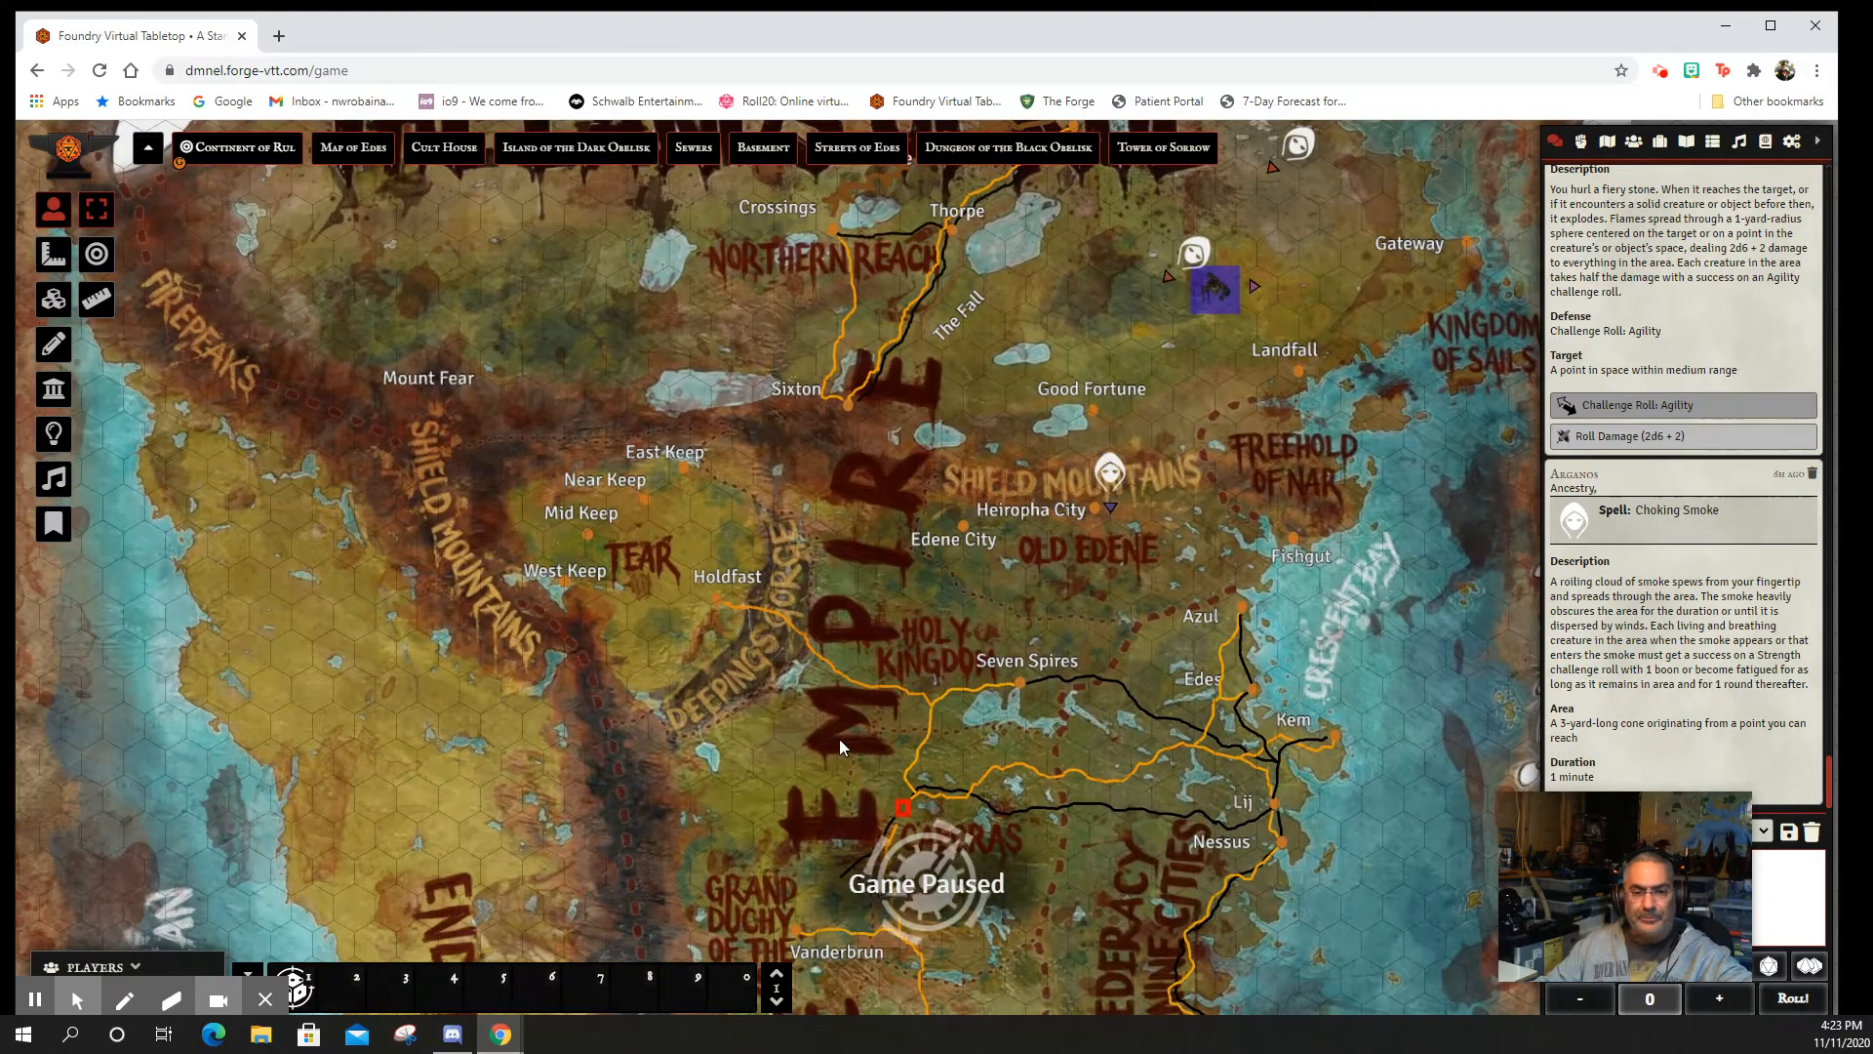
scroll(840, 735, "down", 1)
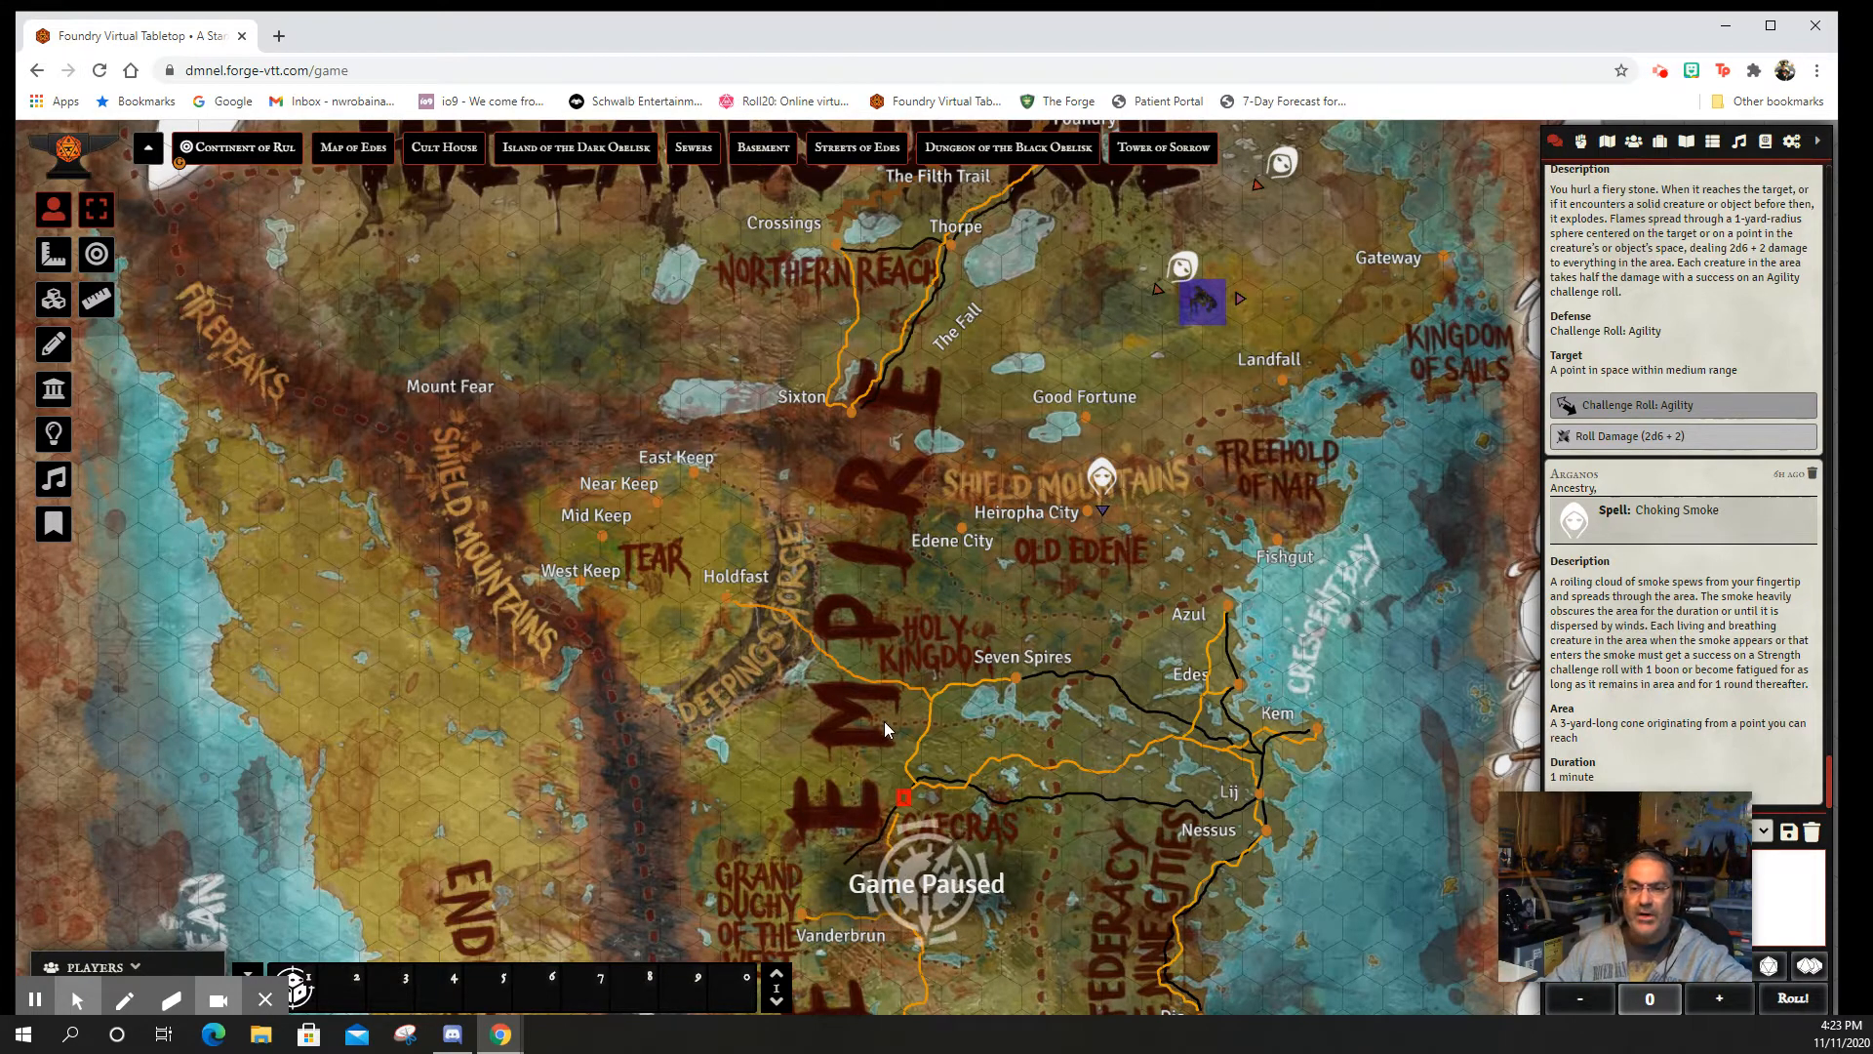
scroll(1050, 689, "up", 1)
scroll(1050, 688, "down", 2)
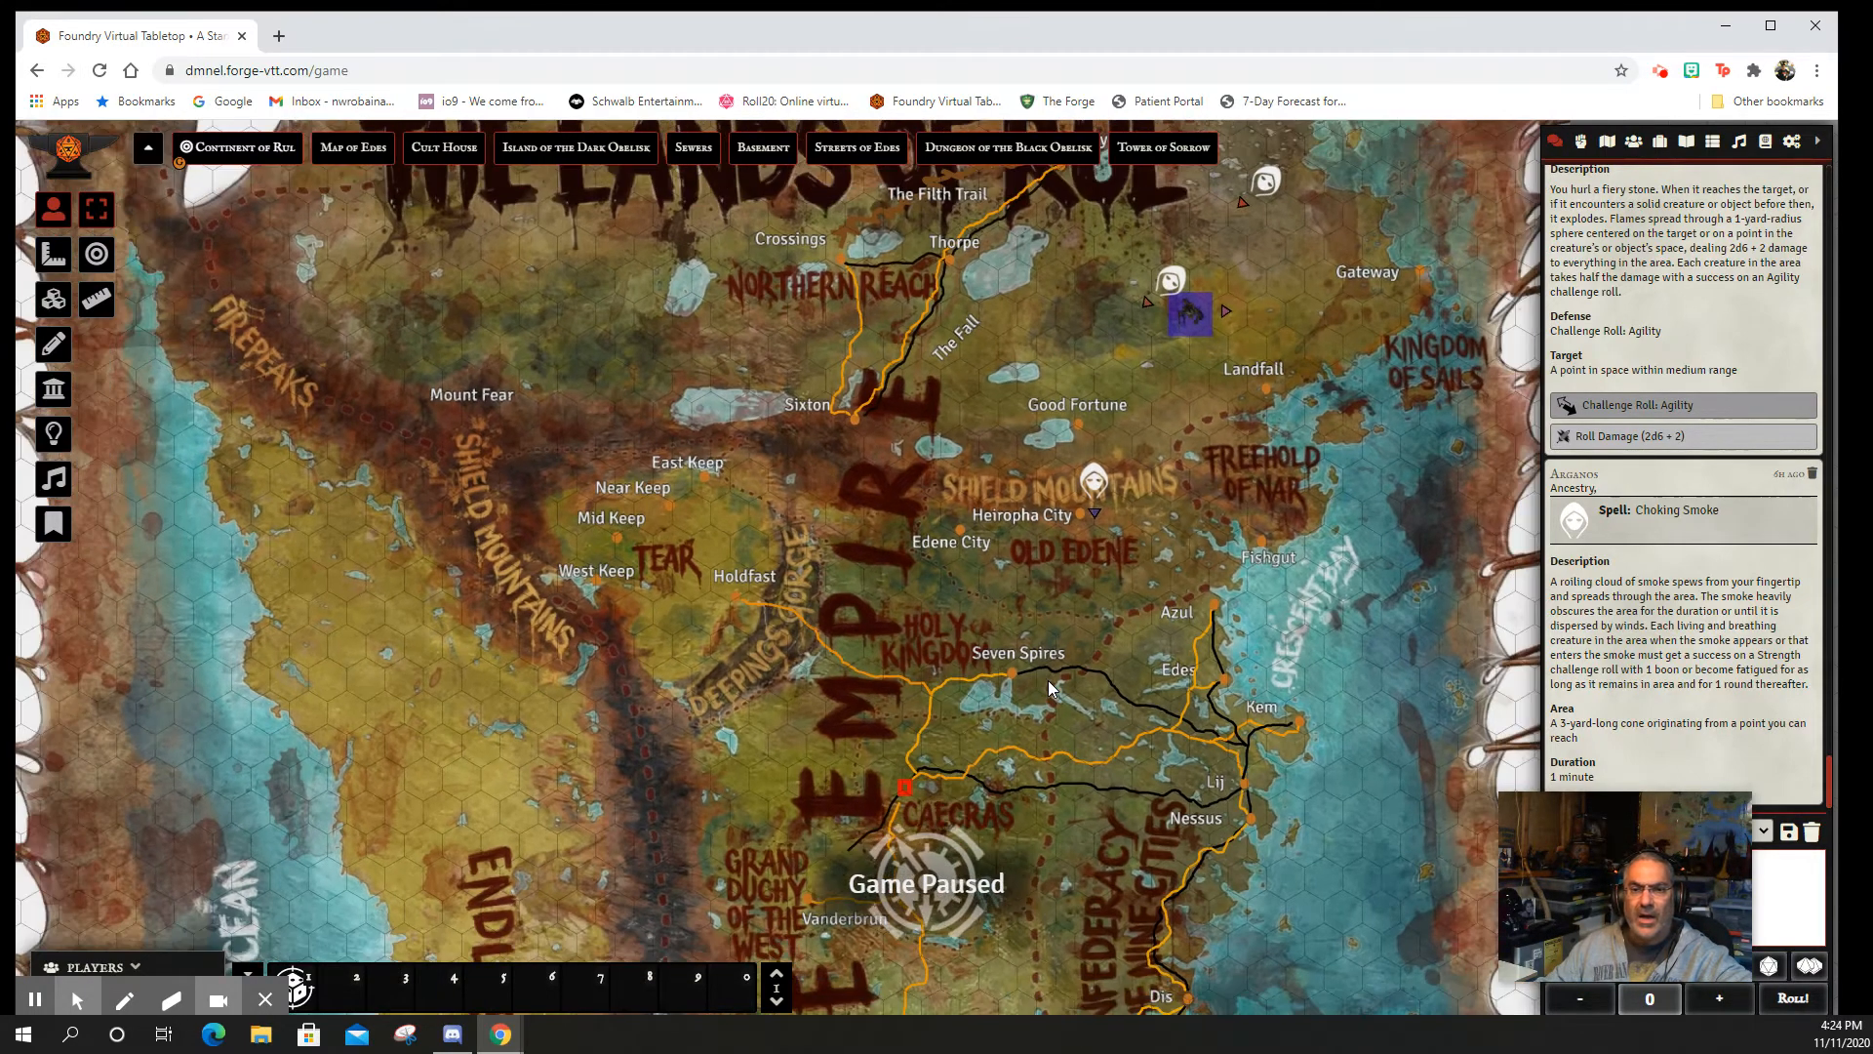
- Delete the DMPC token near the Shield Mountains and the three other tokens in the northeast of the Continent of Rûl map
left_click(1080, 487)
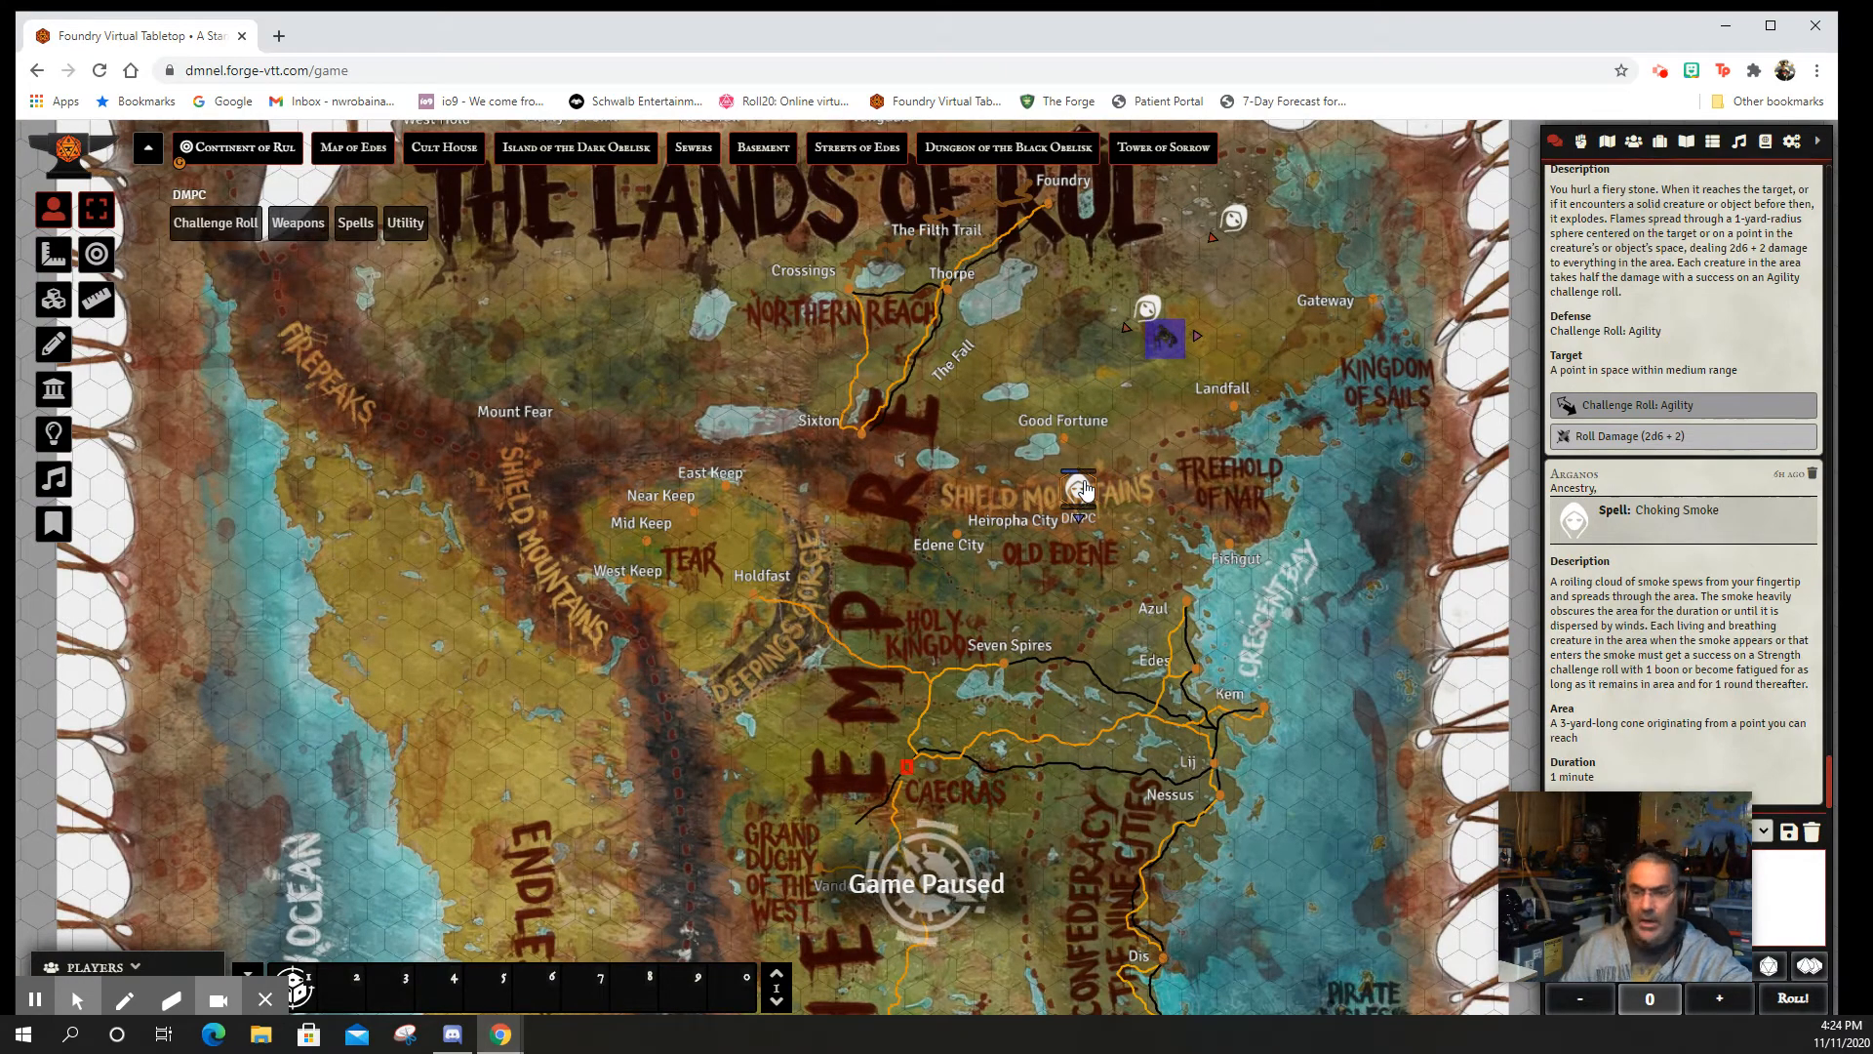
key("Delete")
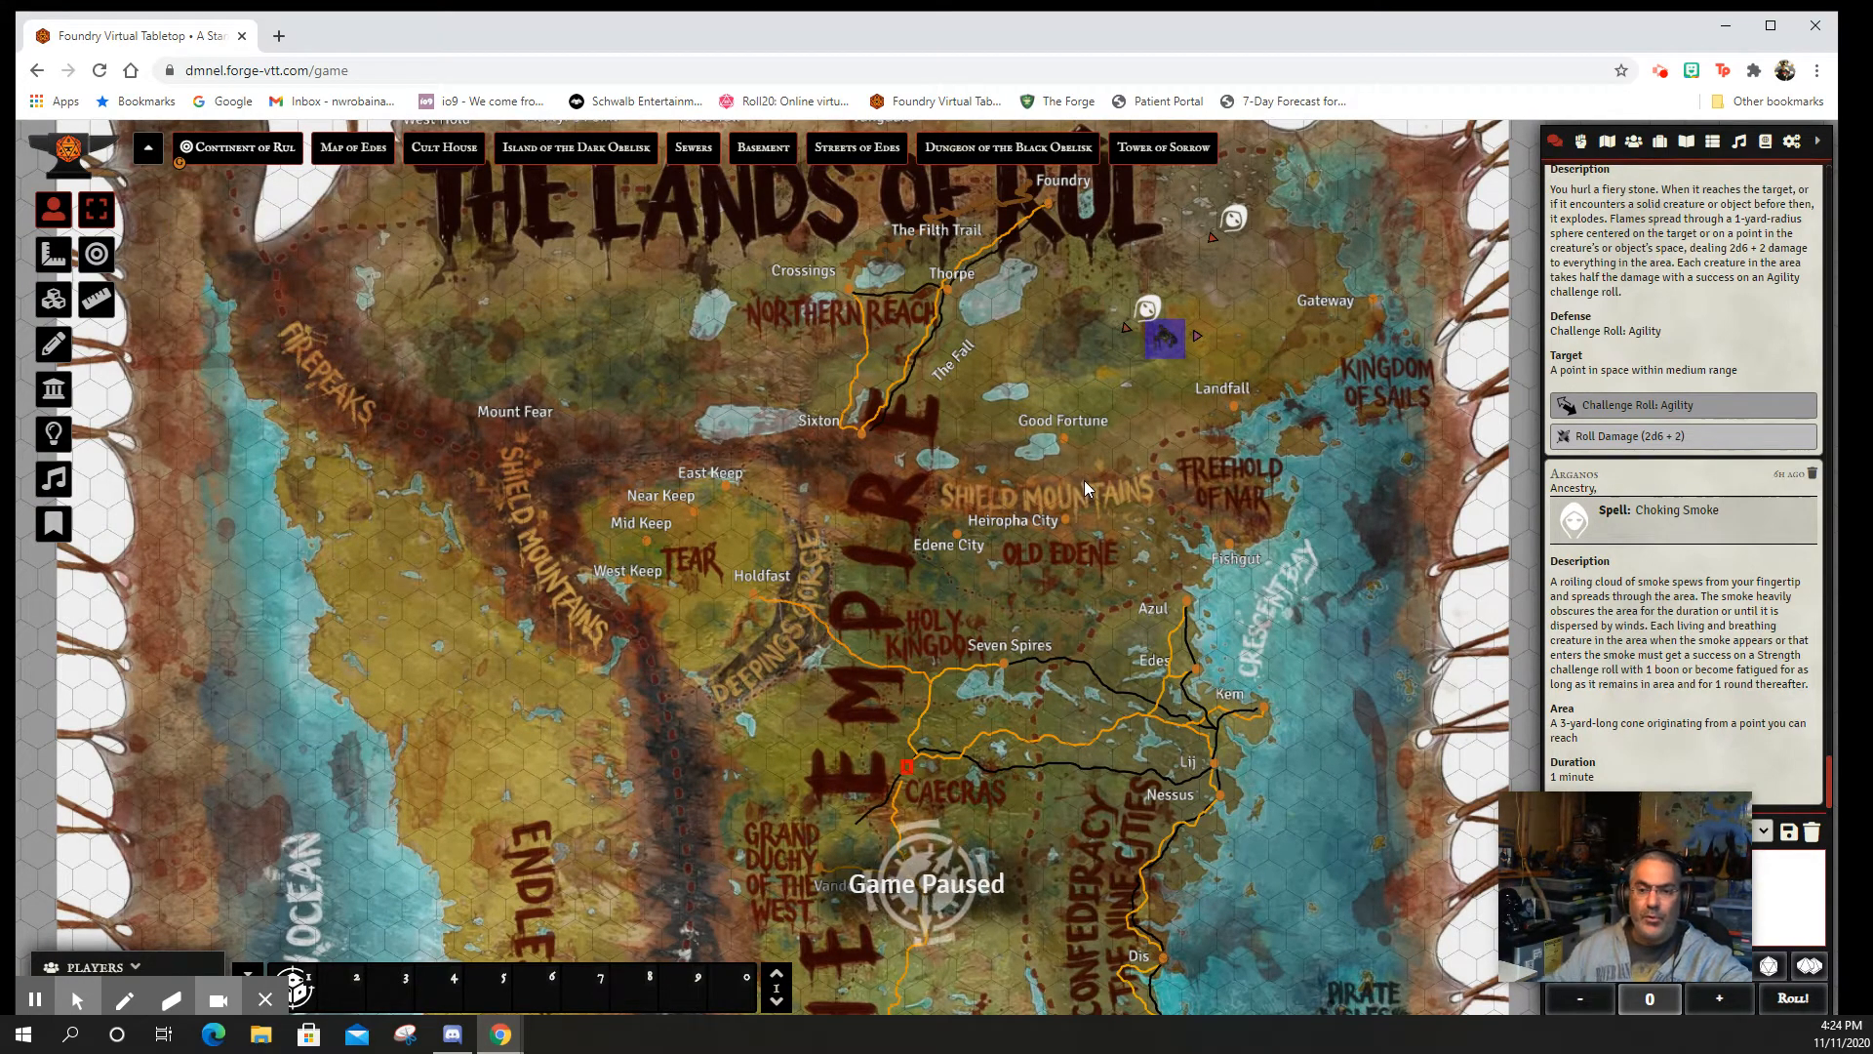
left_click(1145, 307)
key("Delete")
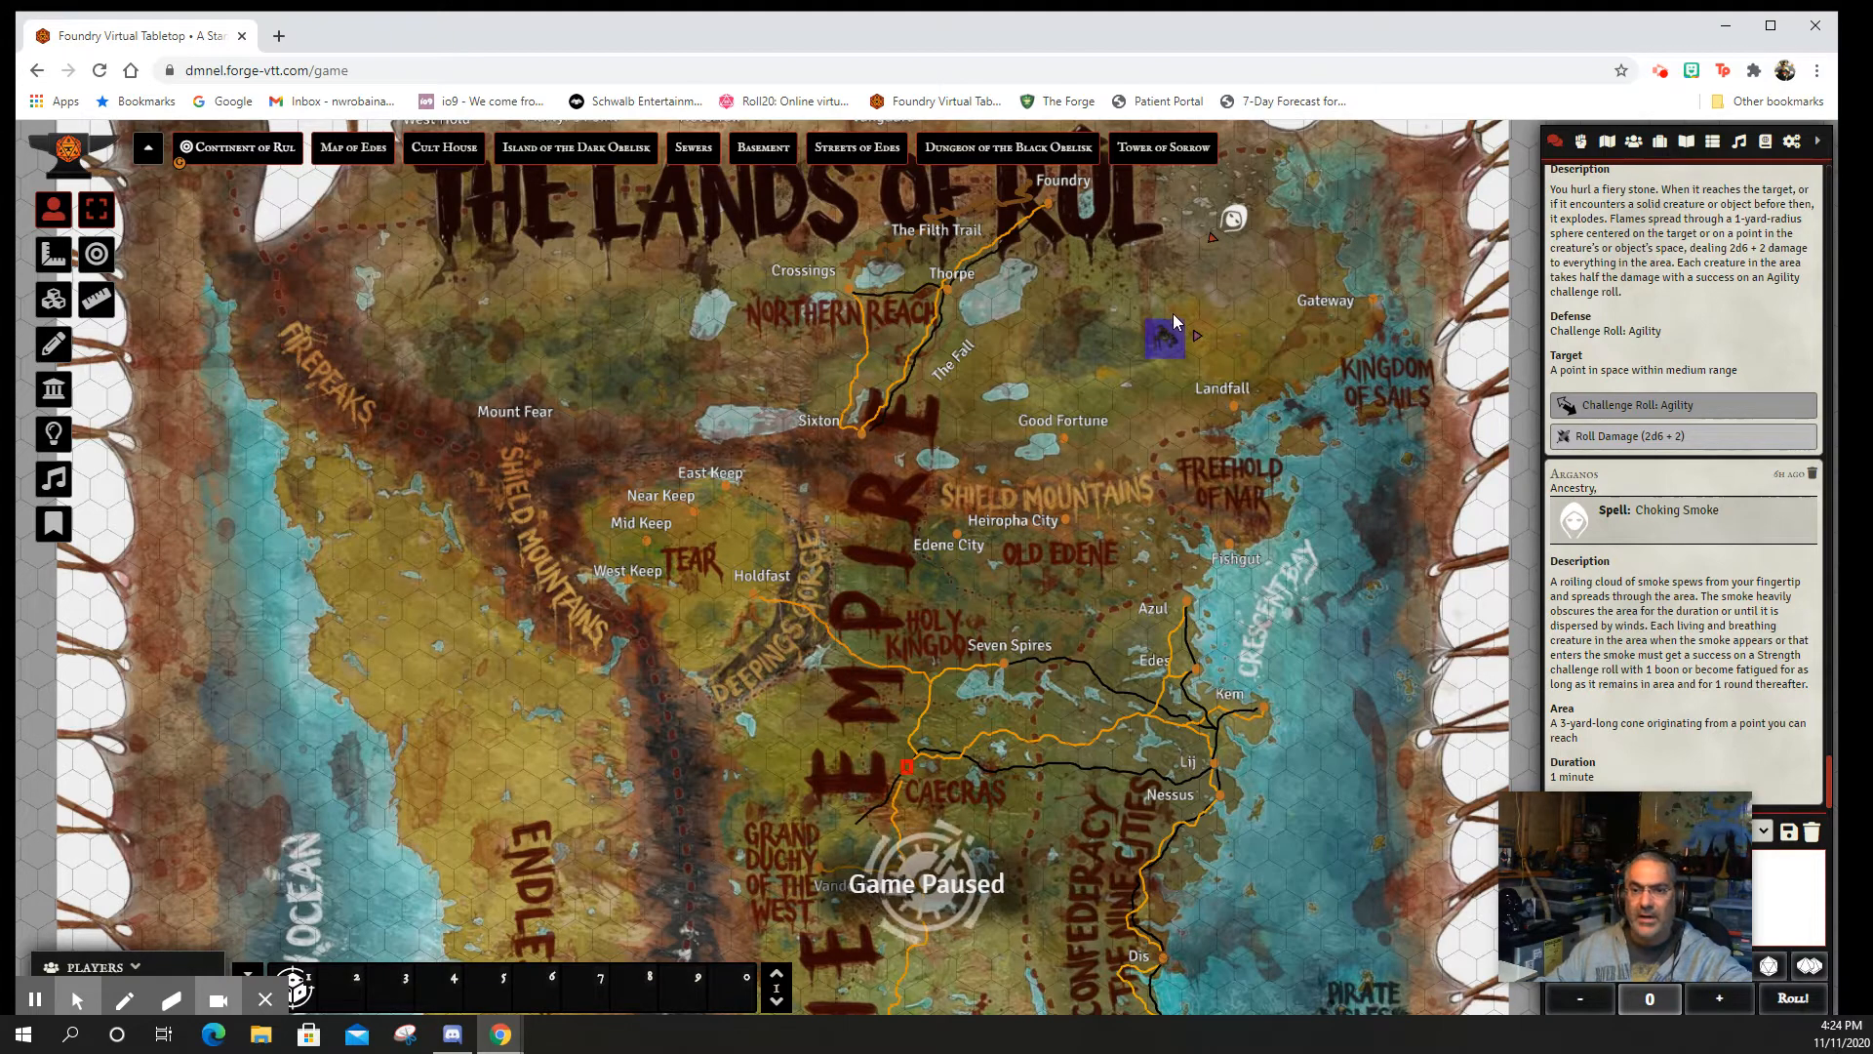
left_click(1164, 338)
key("Delete")
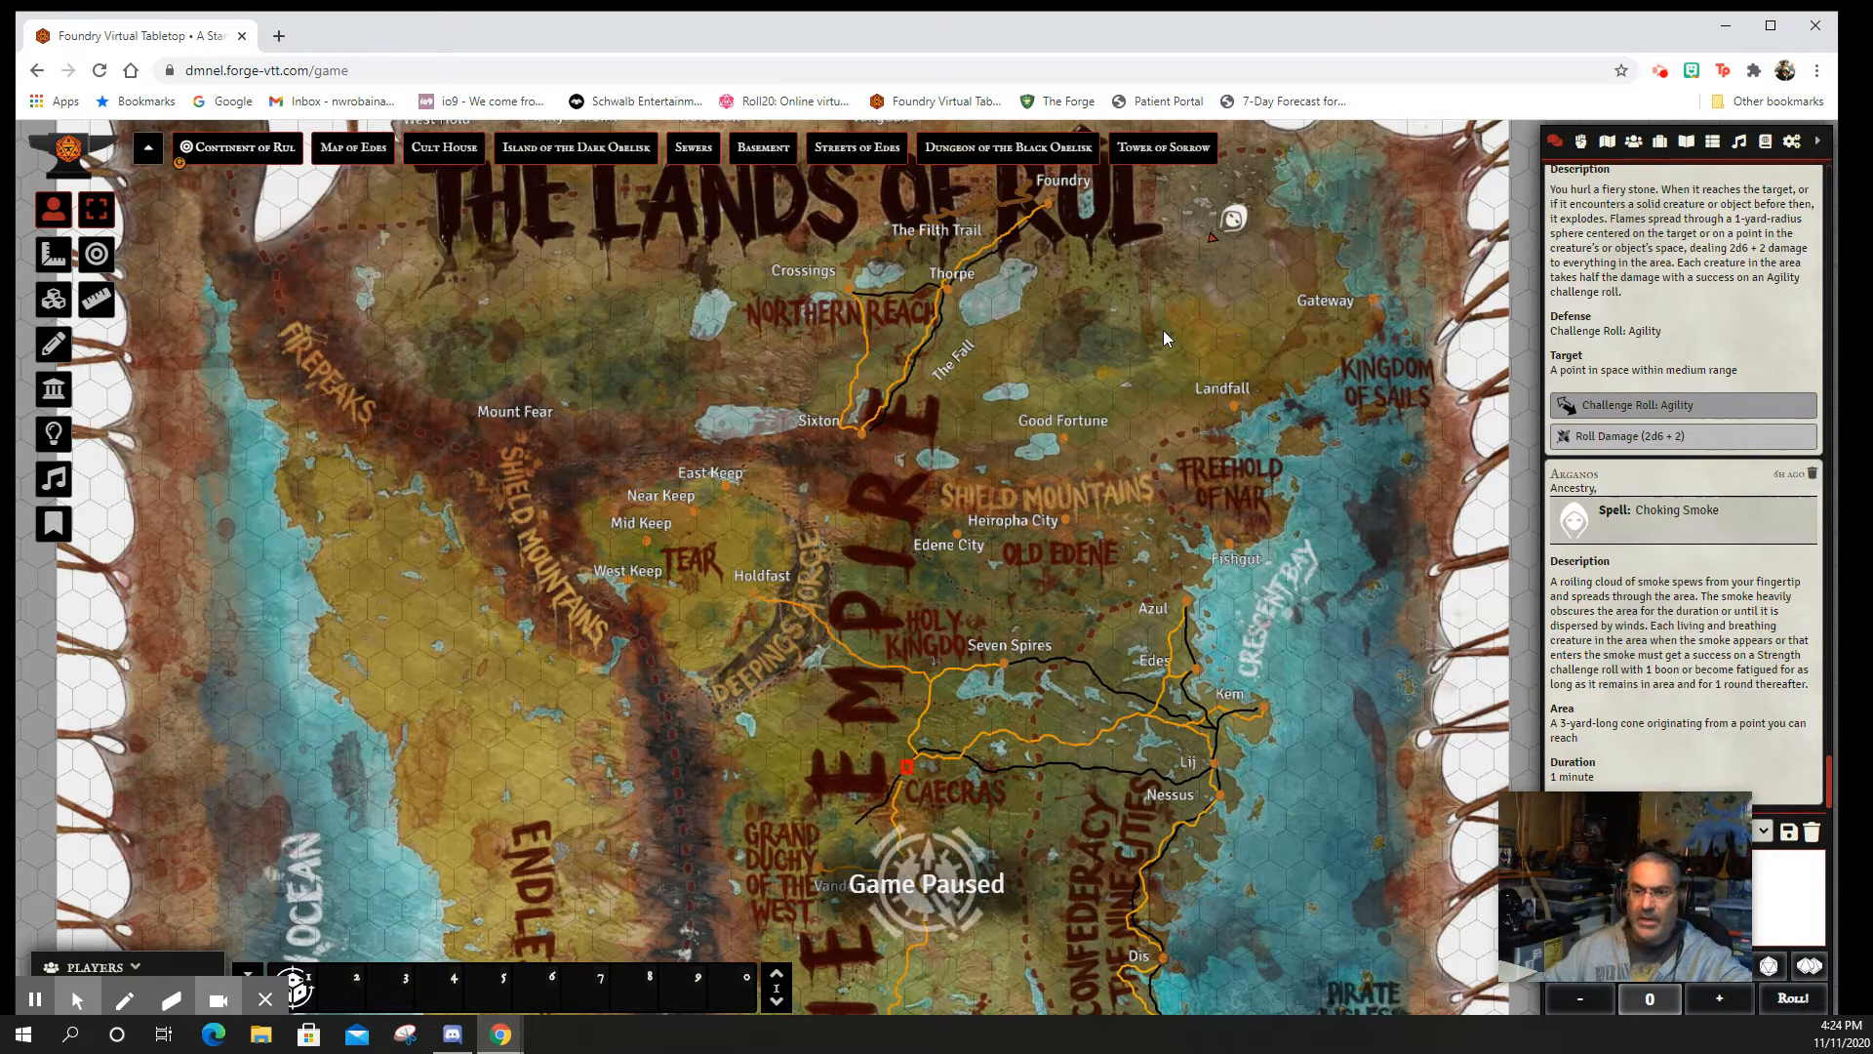
left_click(1233, 222)
key("Delete")
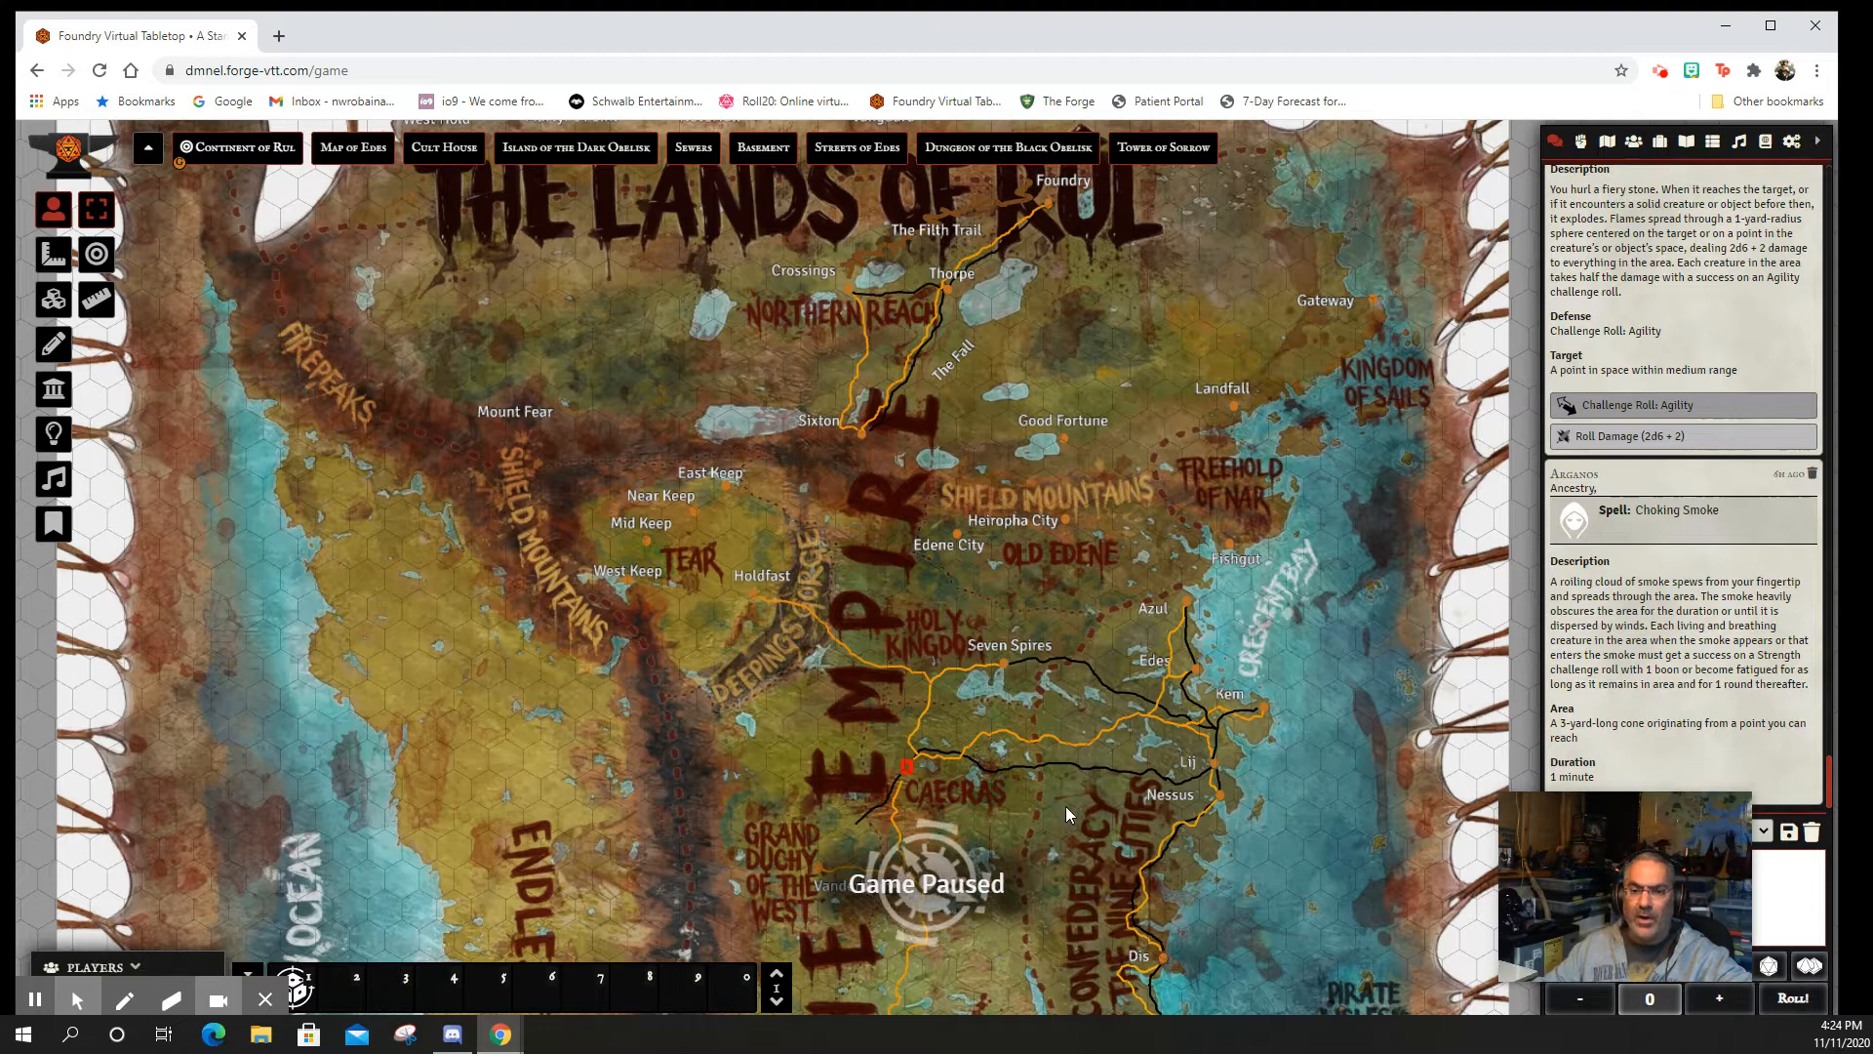
- Examine the Empire and the Confederacy of the Nine Cities down to the Low Country, and the northern lands up to Desolation
scroll(1068, 804, "down", 1)
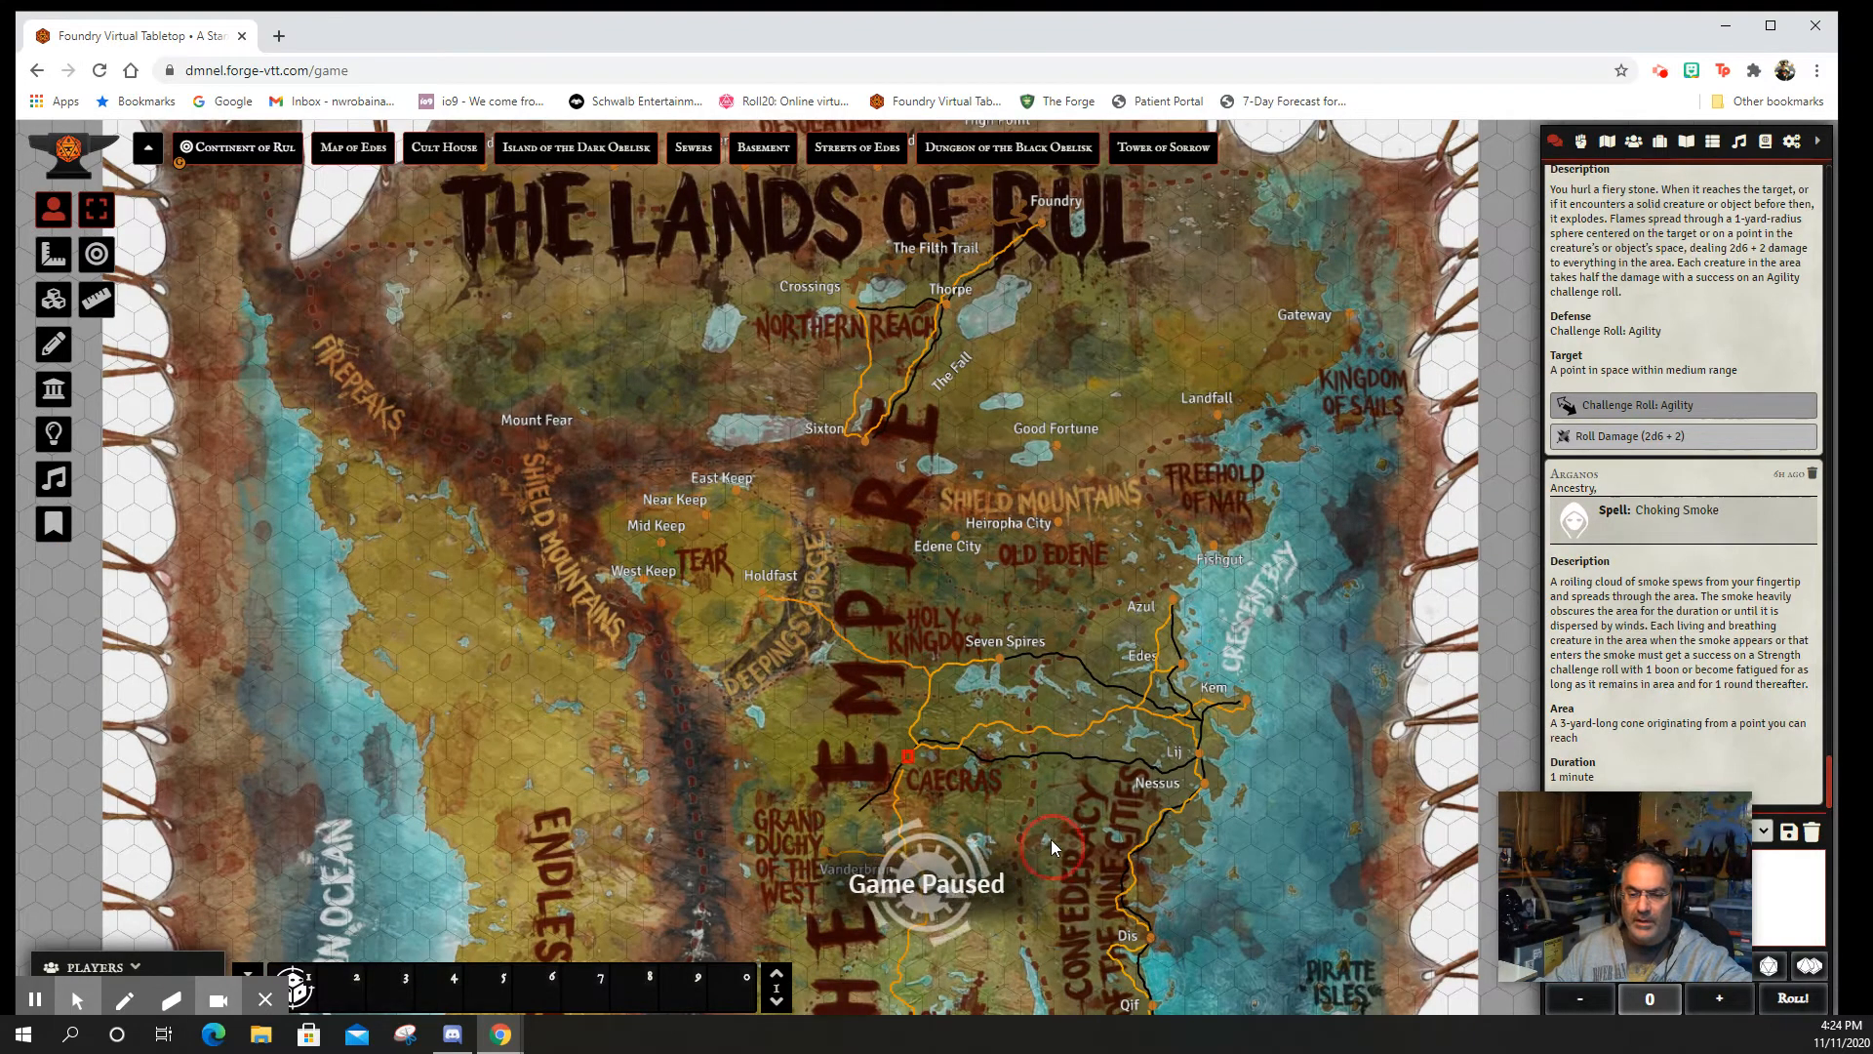
left_click_drag(1050, 839, 1013, 685)
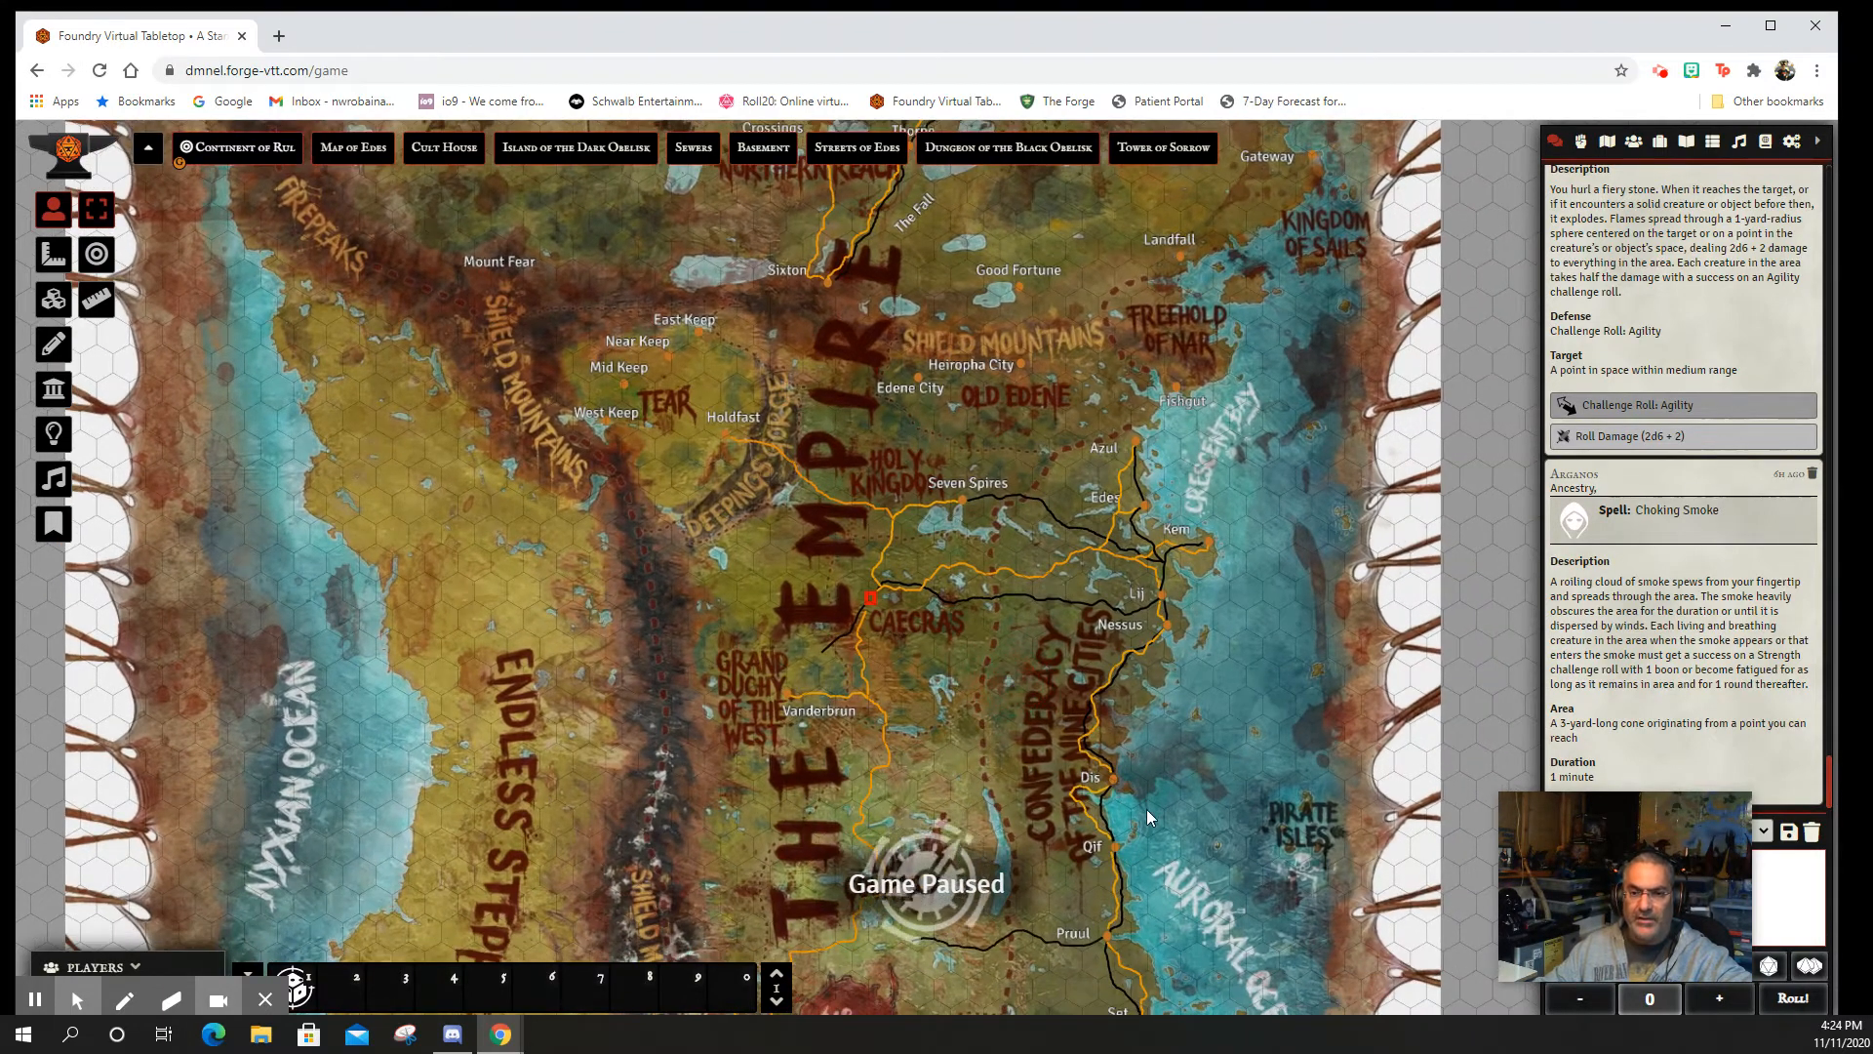
scroll(898, 788, "up", 1)
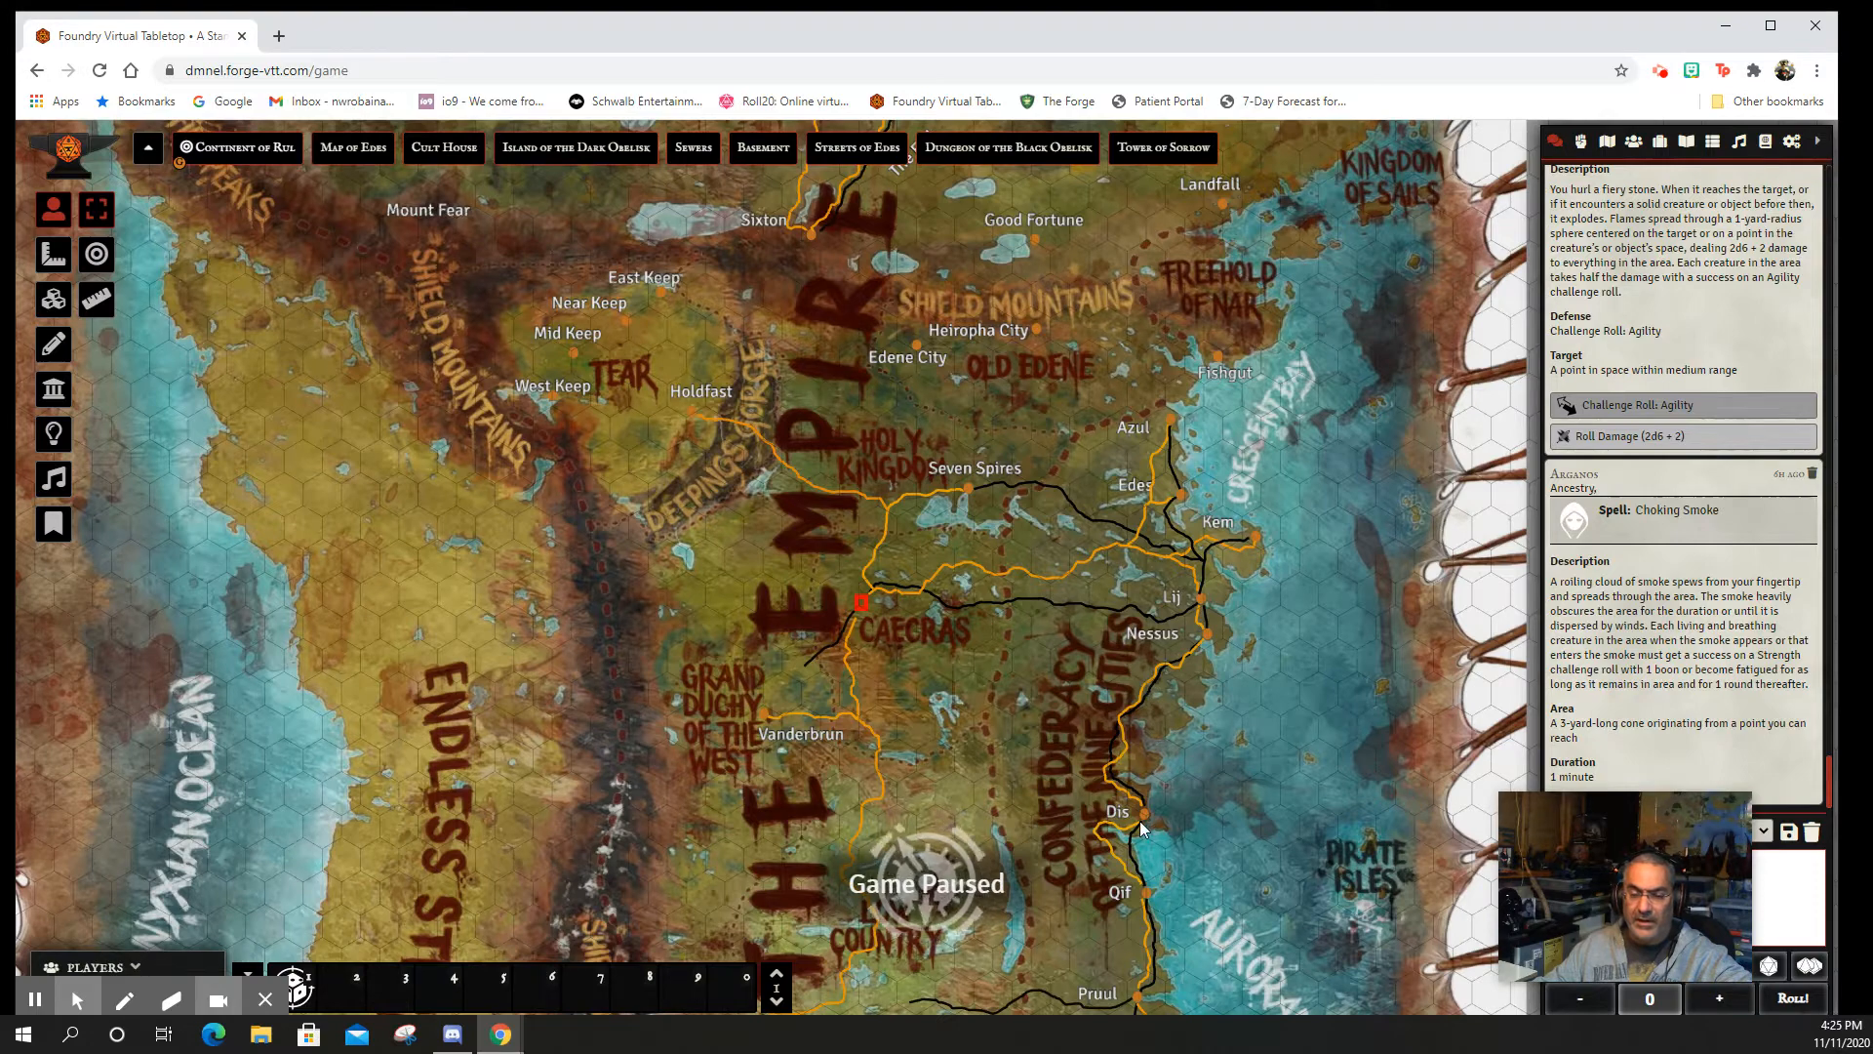
scroll(1141, 828, "down", 1)
scroll(1135, 870, "down", 2)
left_click_drag(1105, 712, 1099, 564)
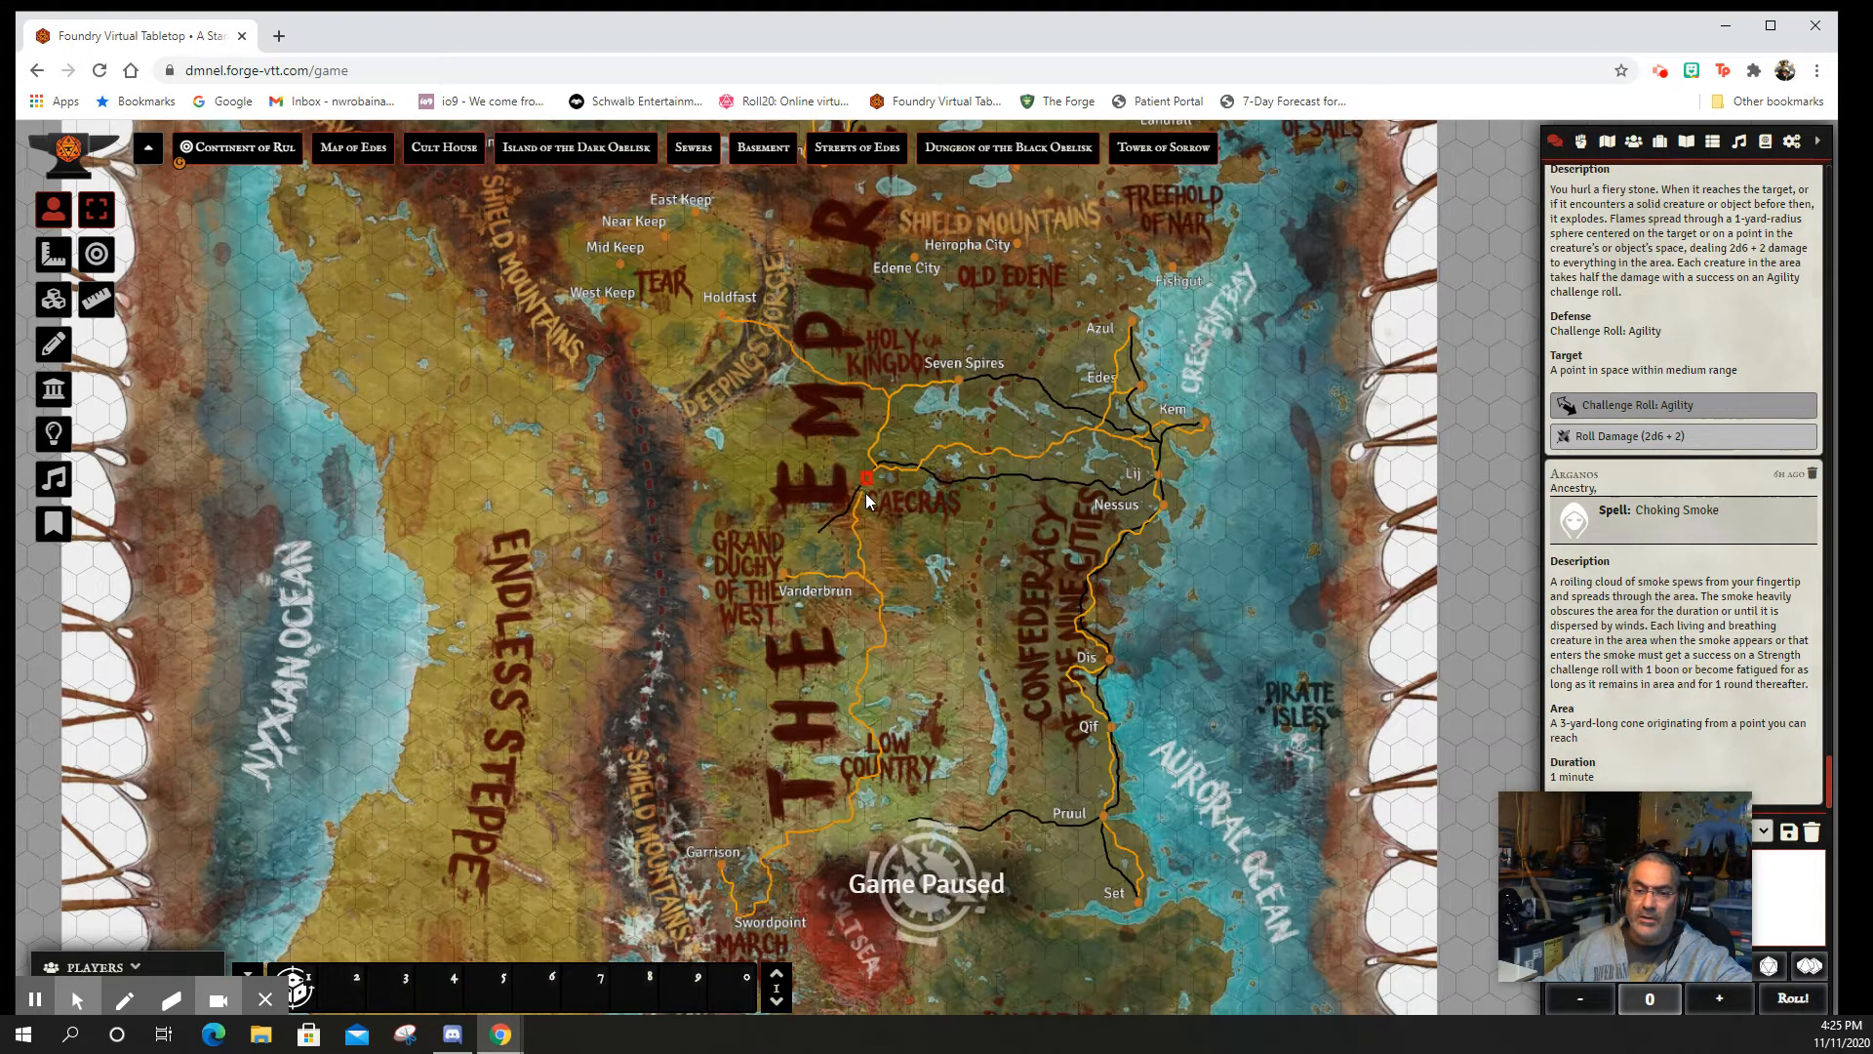
left_click_drag(1023, 484, 994, 616)
left_click_drag(928, 437, 956, 669)
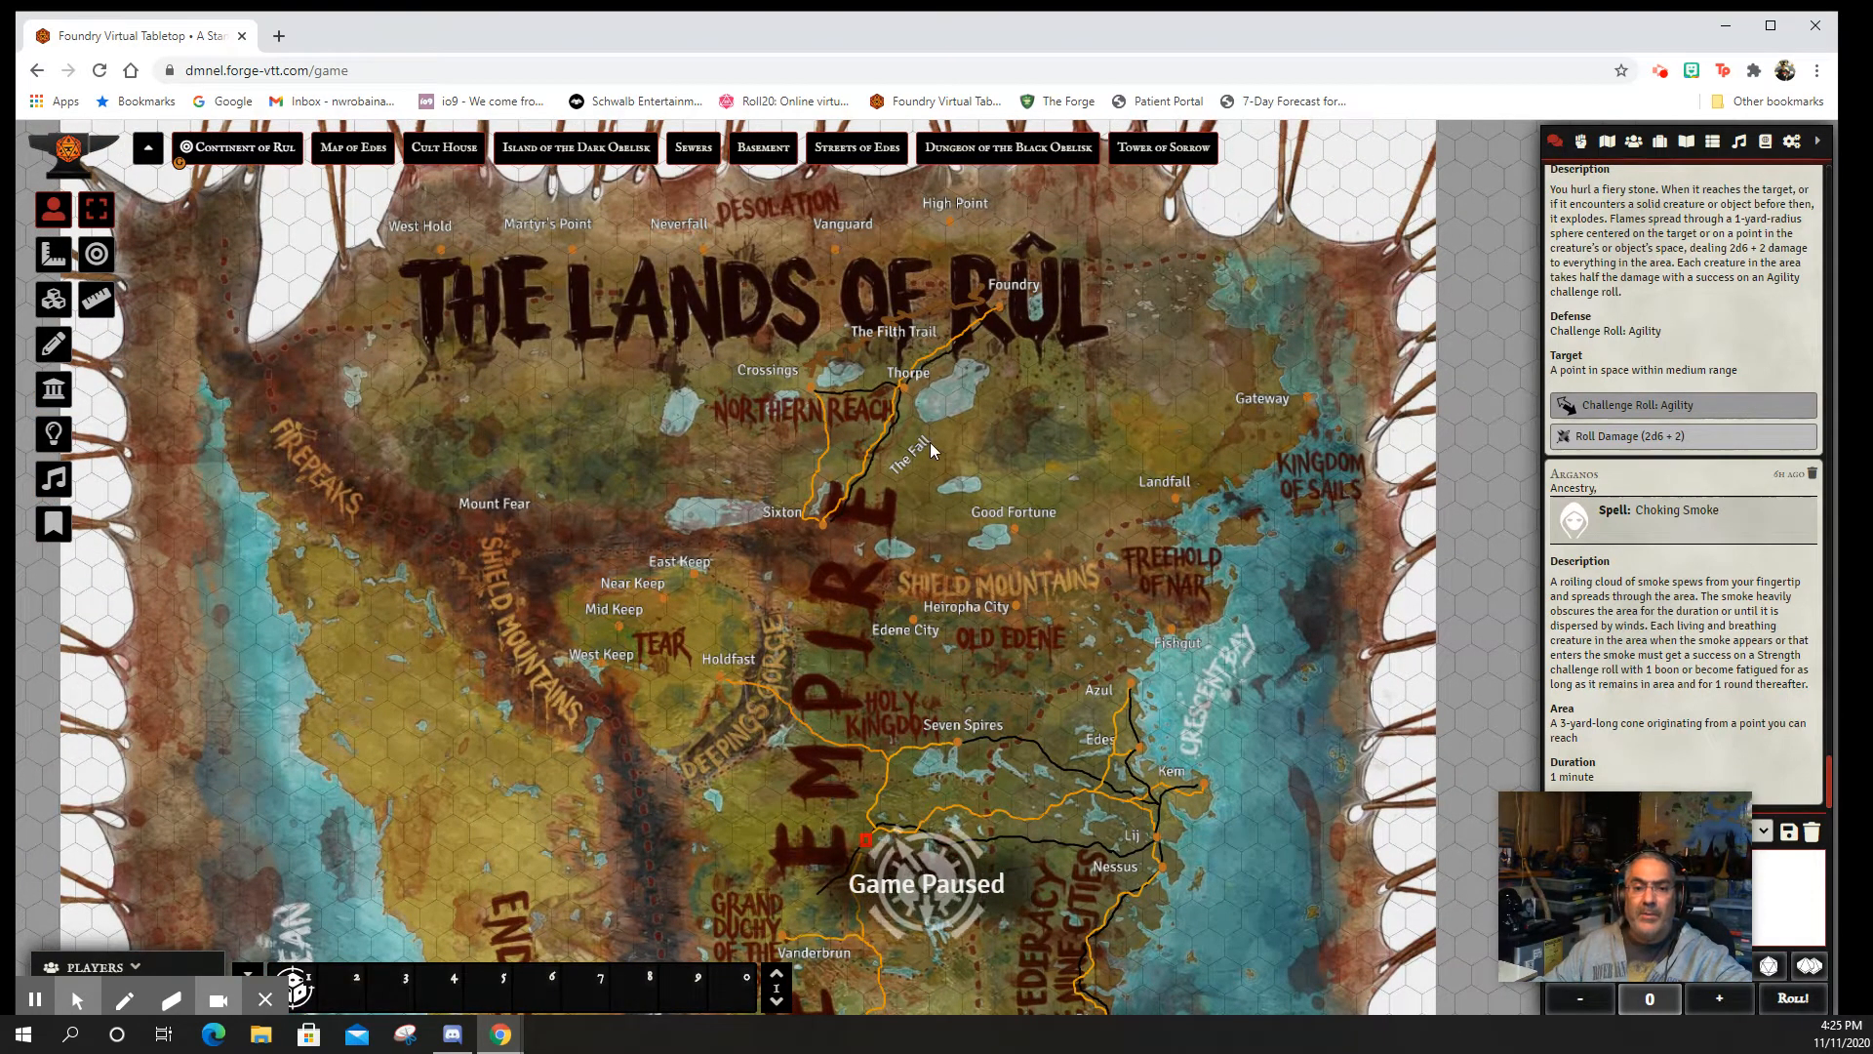
left_click_drag(987, 445, 987, 515)
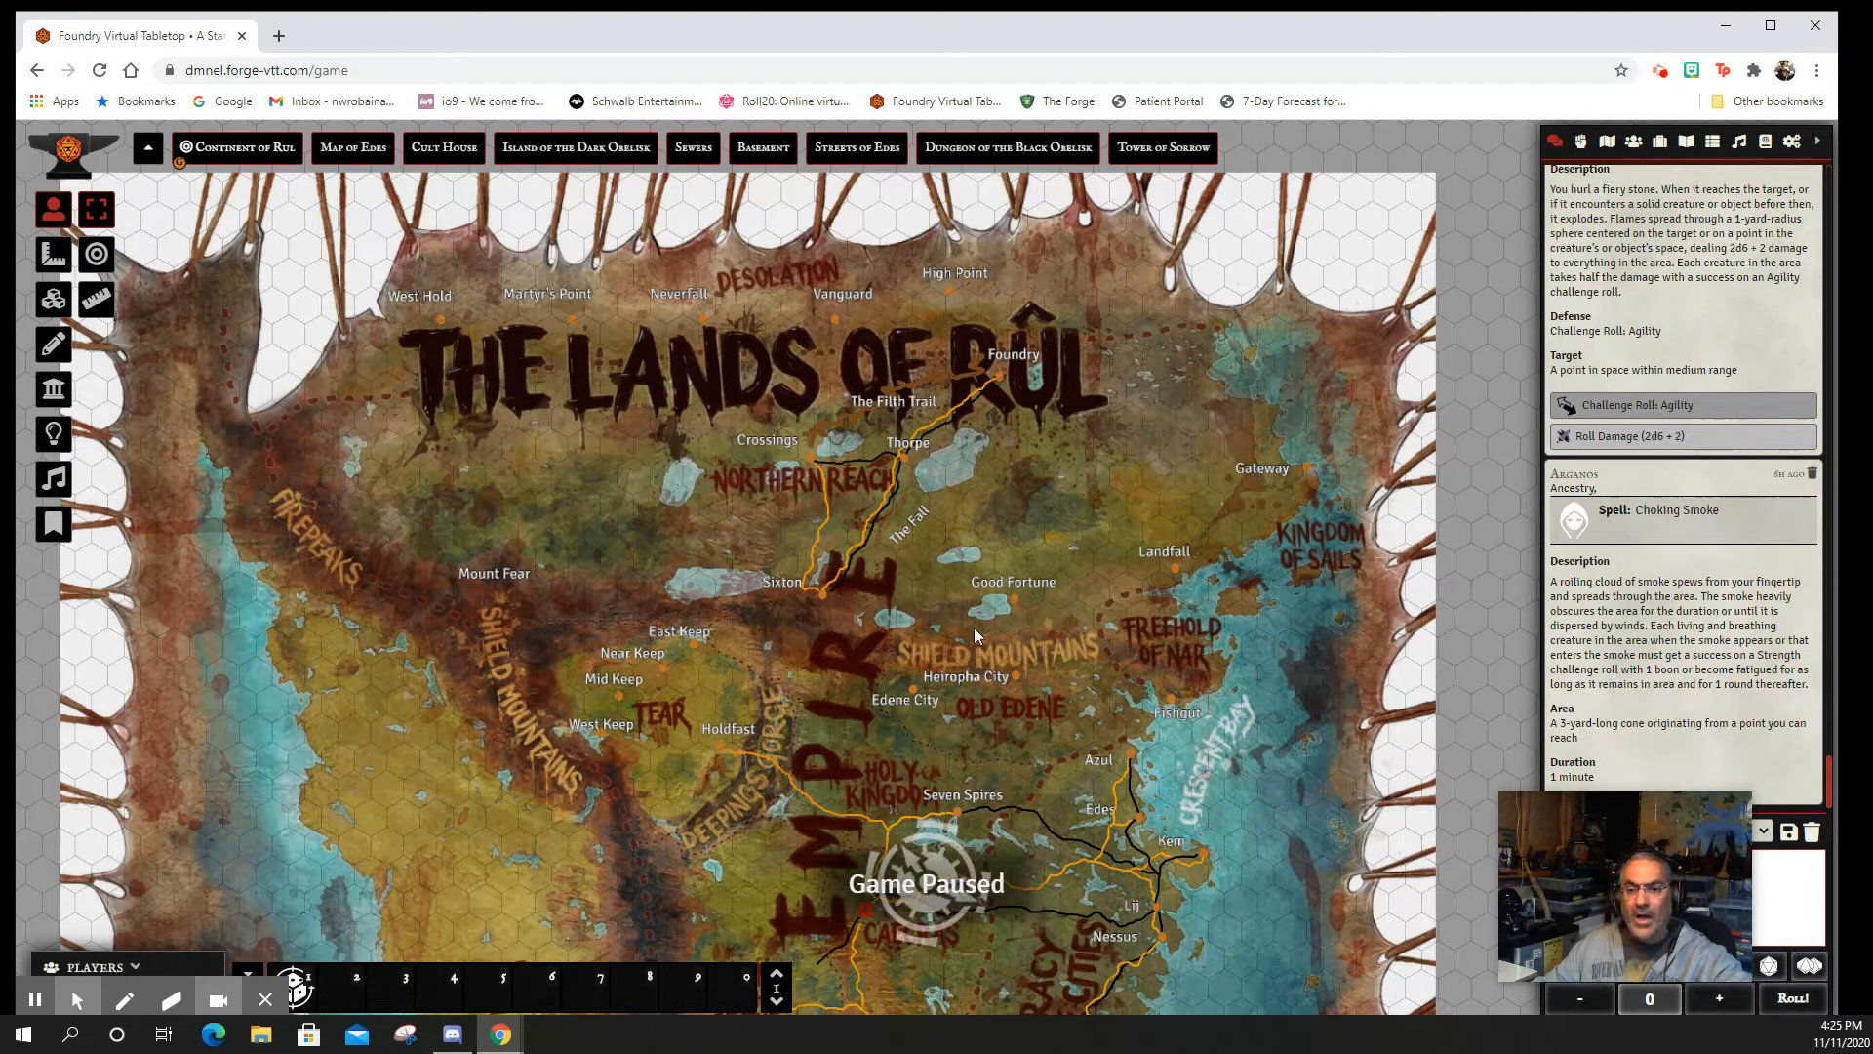
scroll(920, 550, "down", 2)
left_click_drag(771, 671, 766, 512)
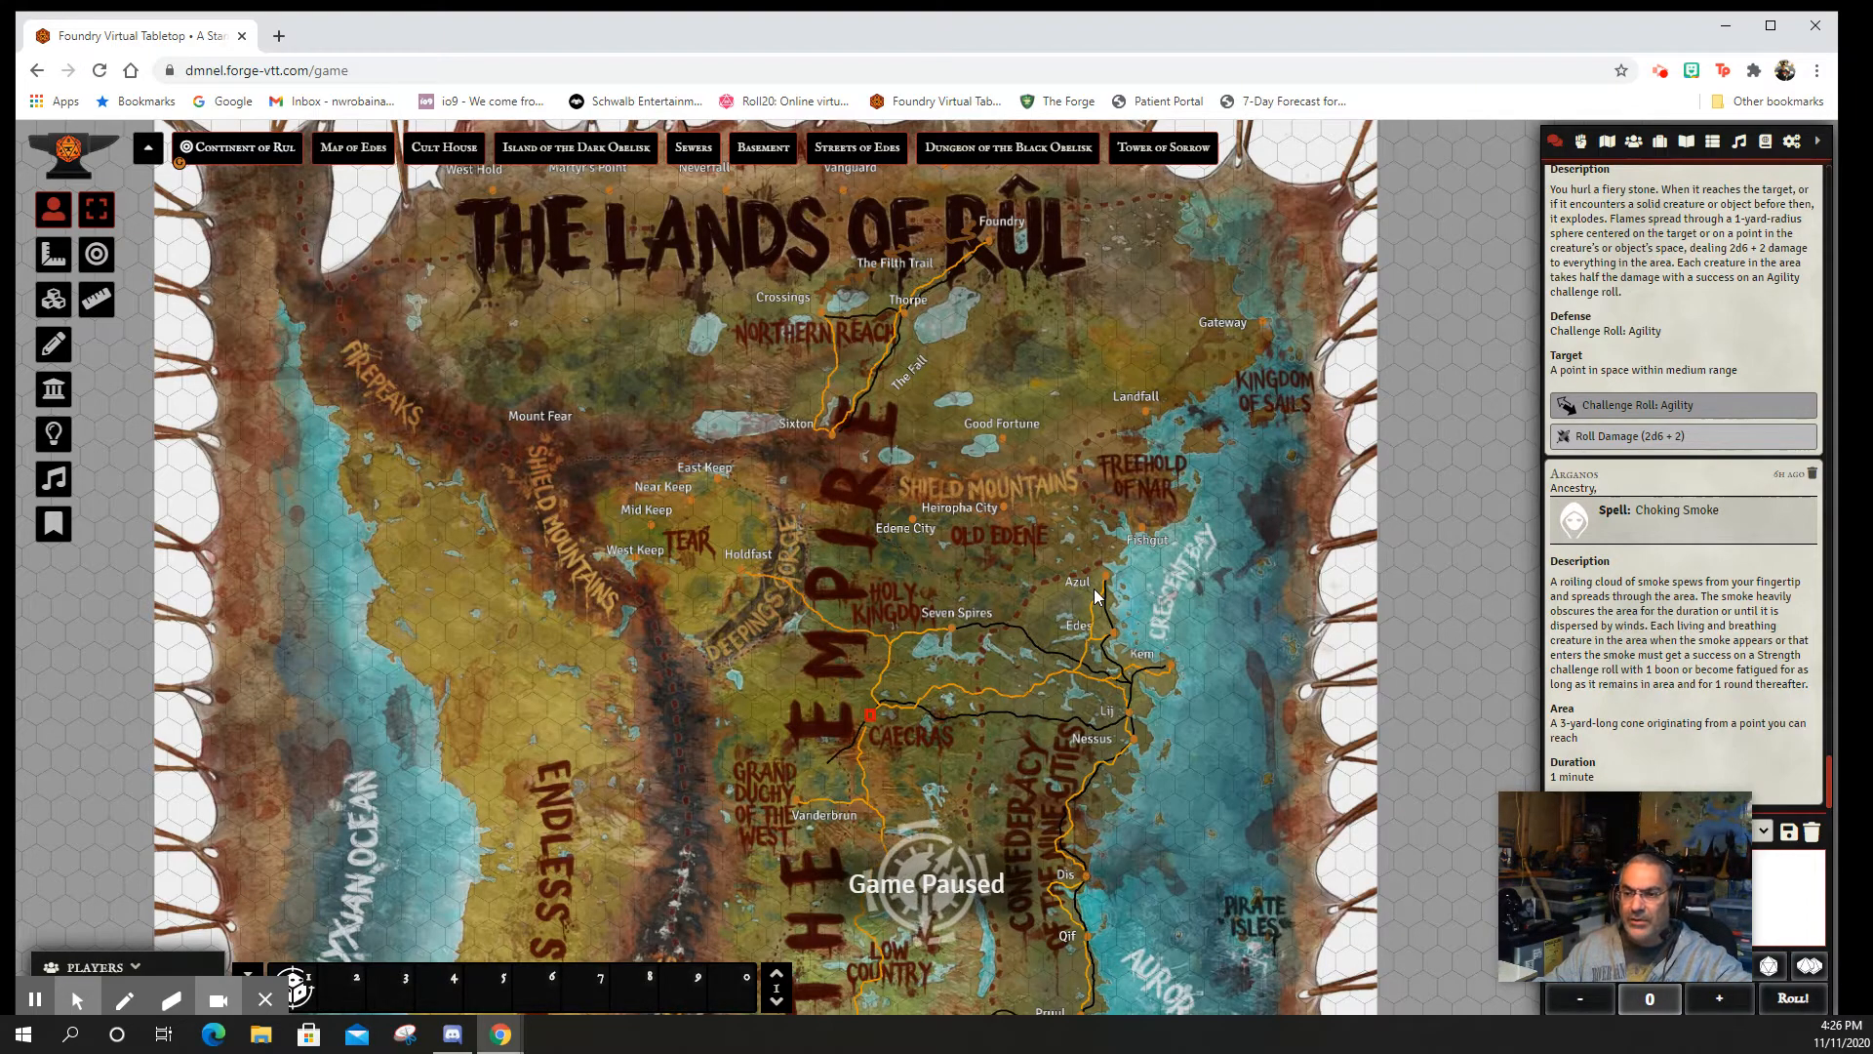
- Delete the Choking Smoke, Meteor, Fire Blast, Flame Missile and New Spell cards from the chat log
scroll(1806, 478, "up", 3)
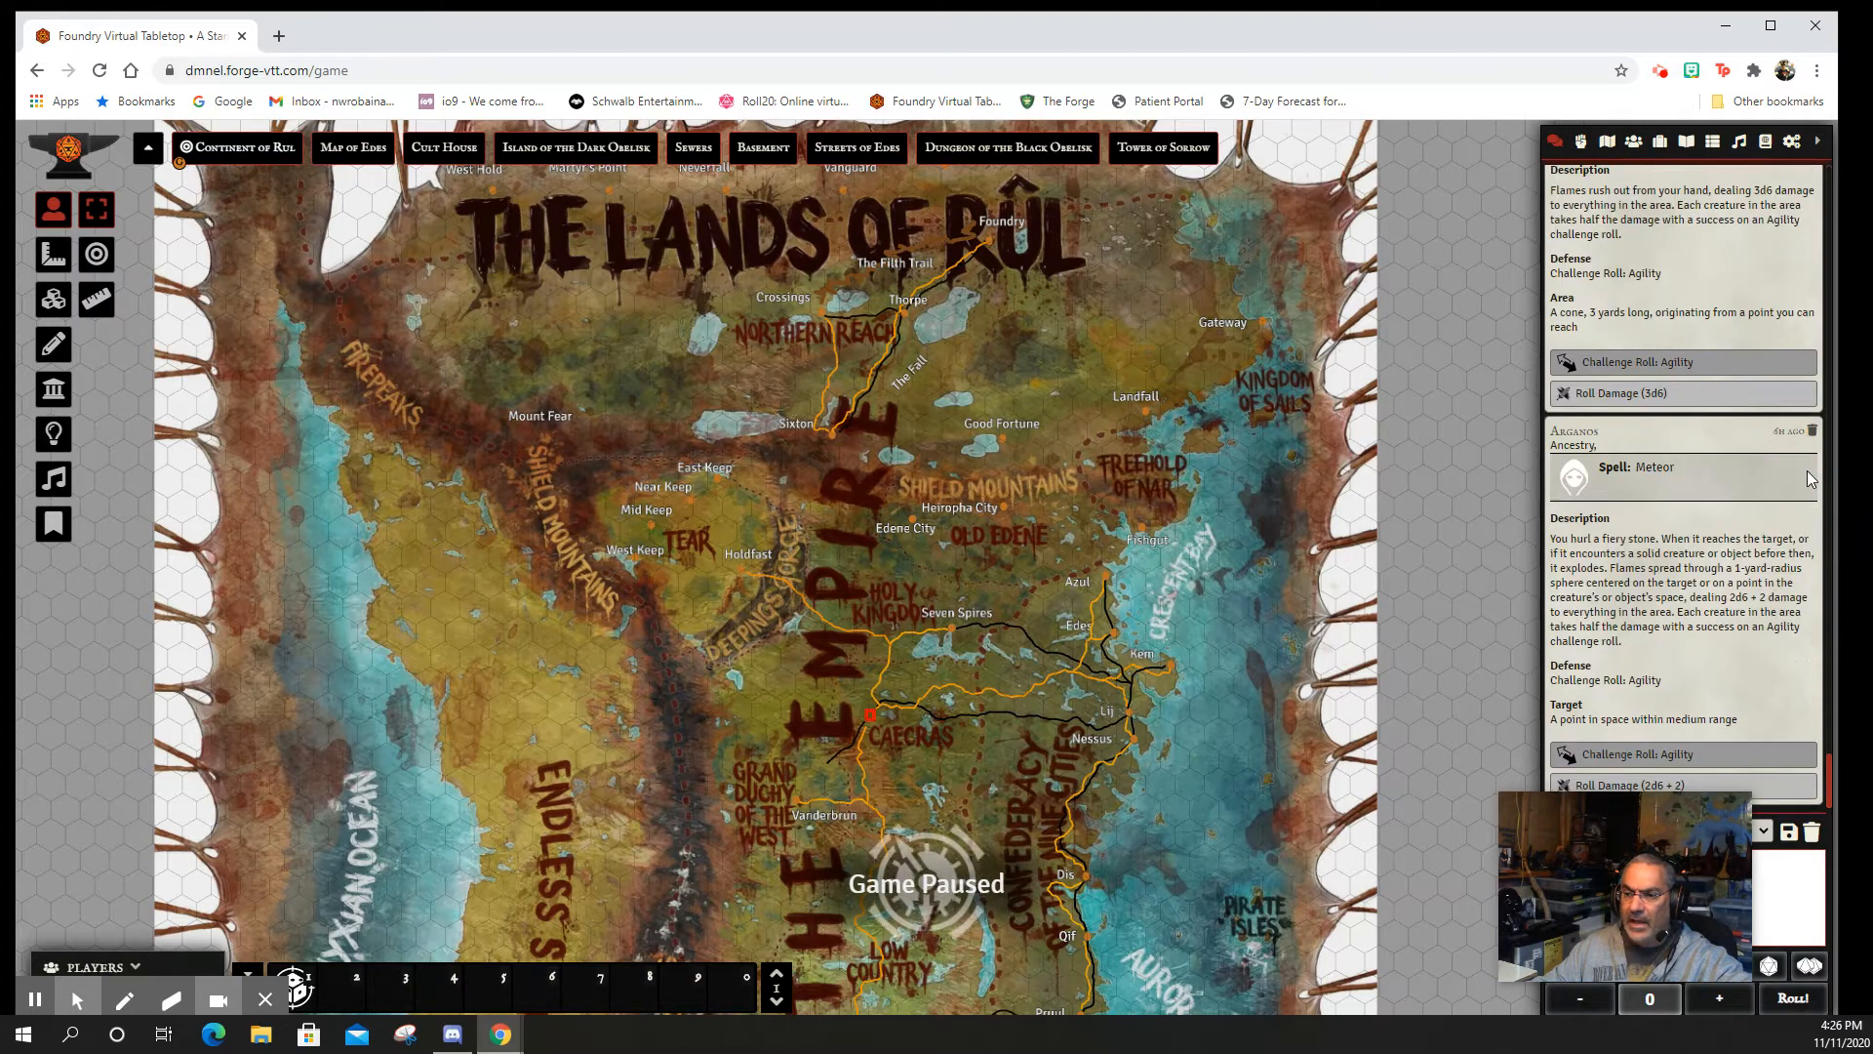
left_click(1811, 431)
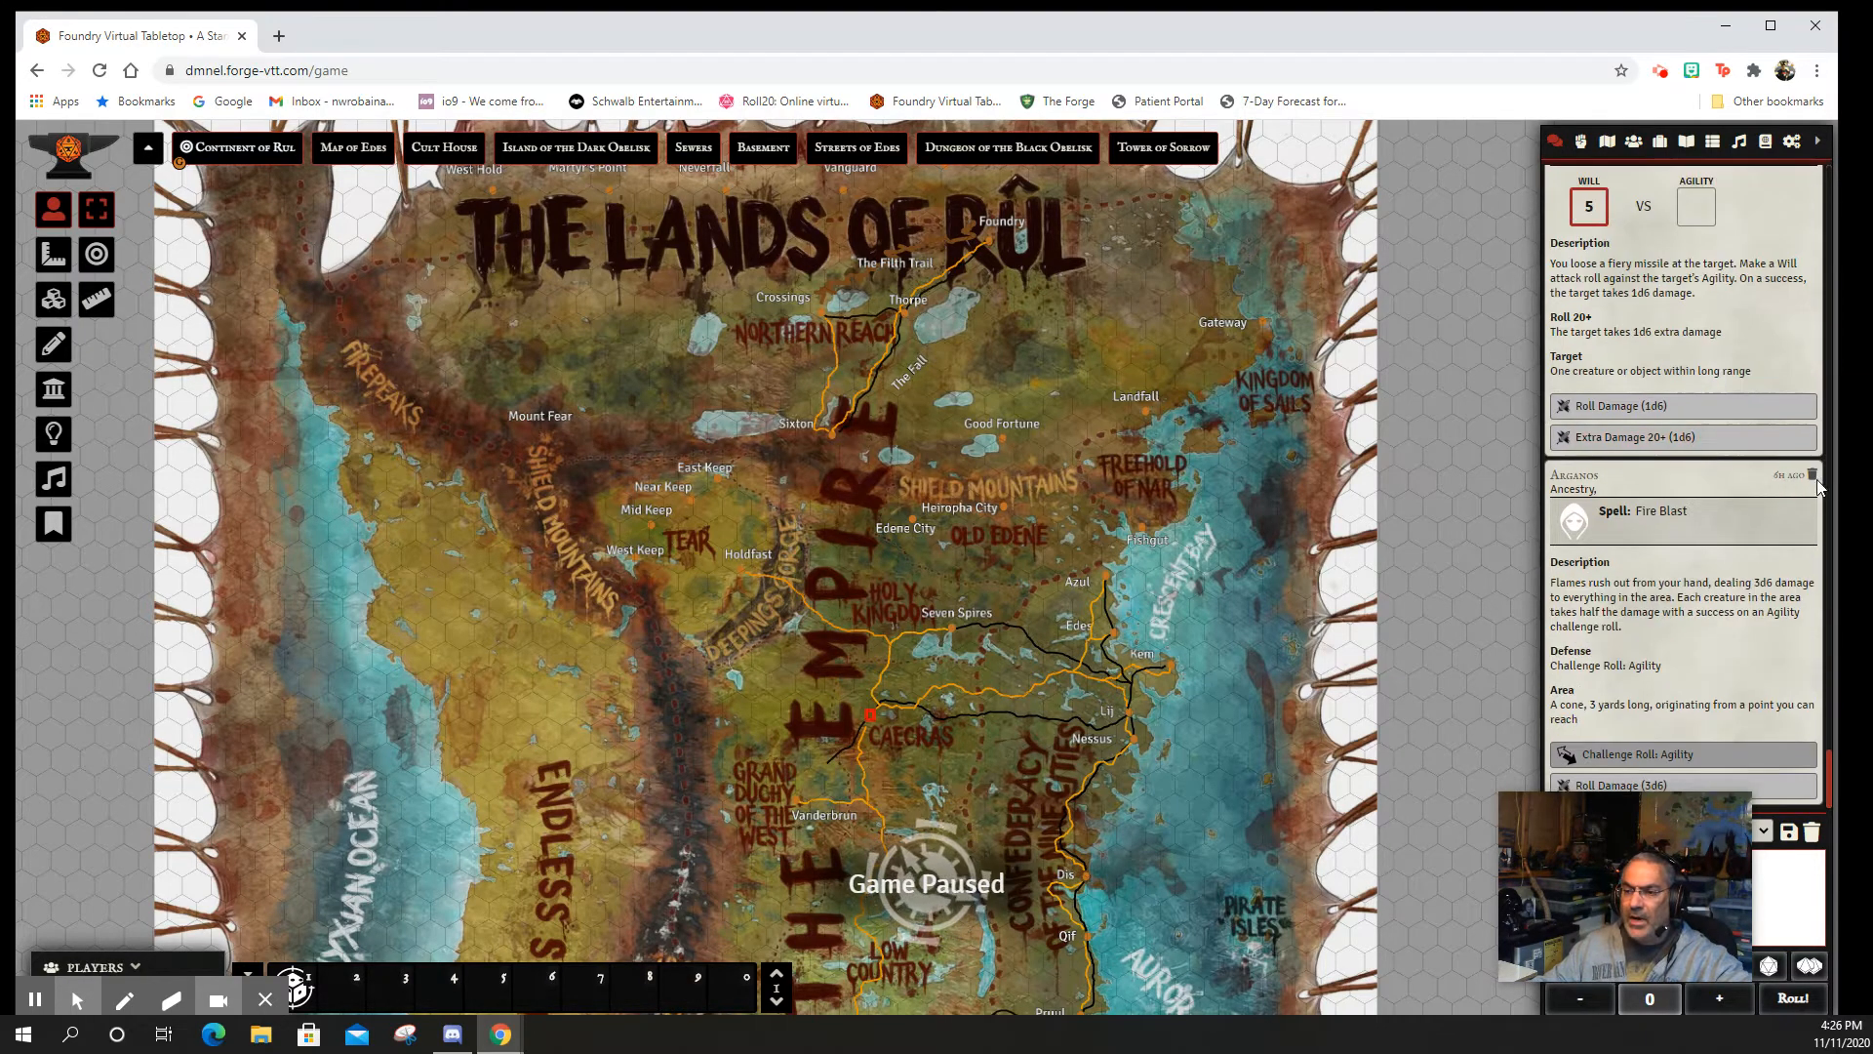
left_click(1813, 475)
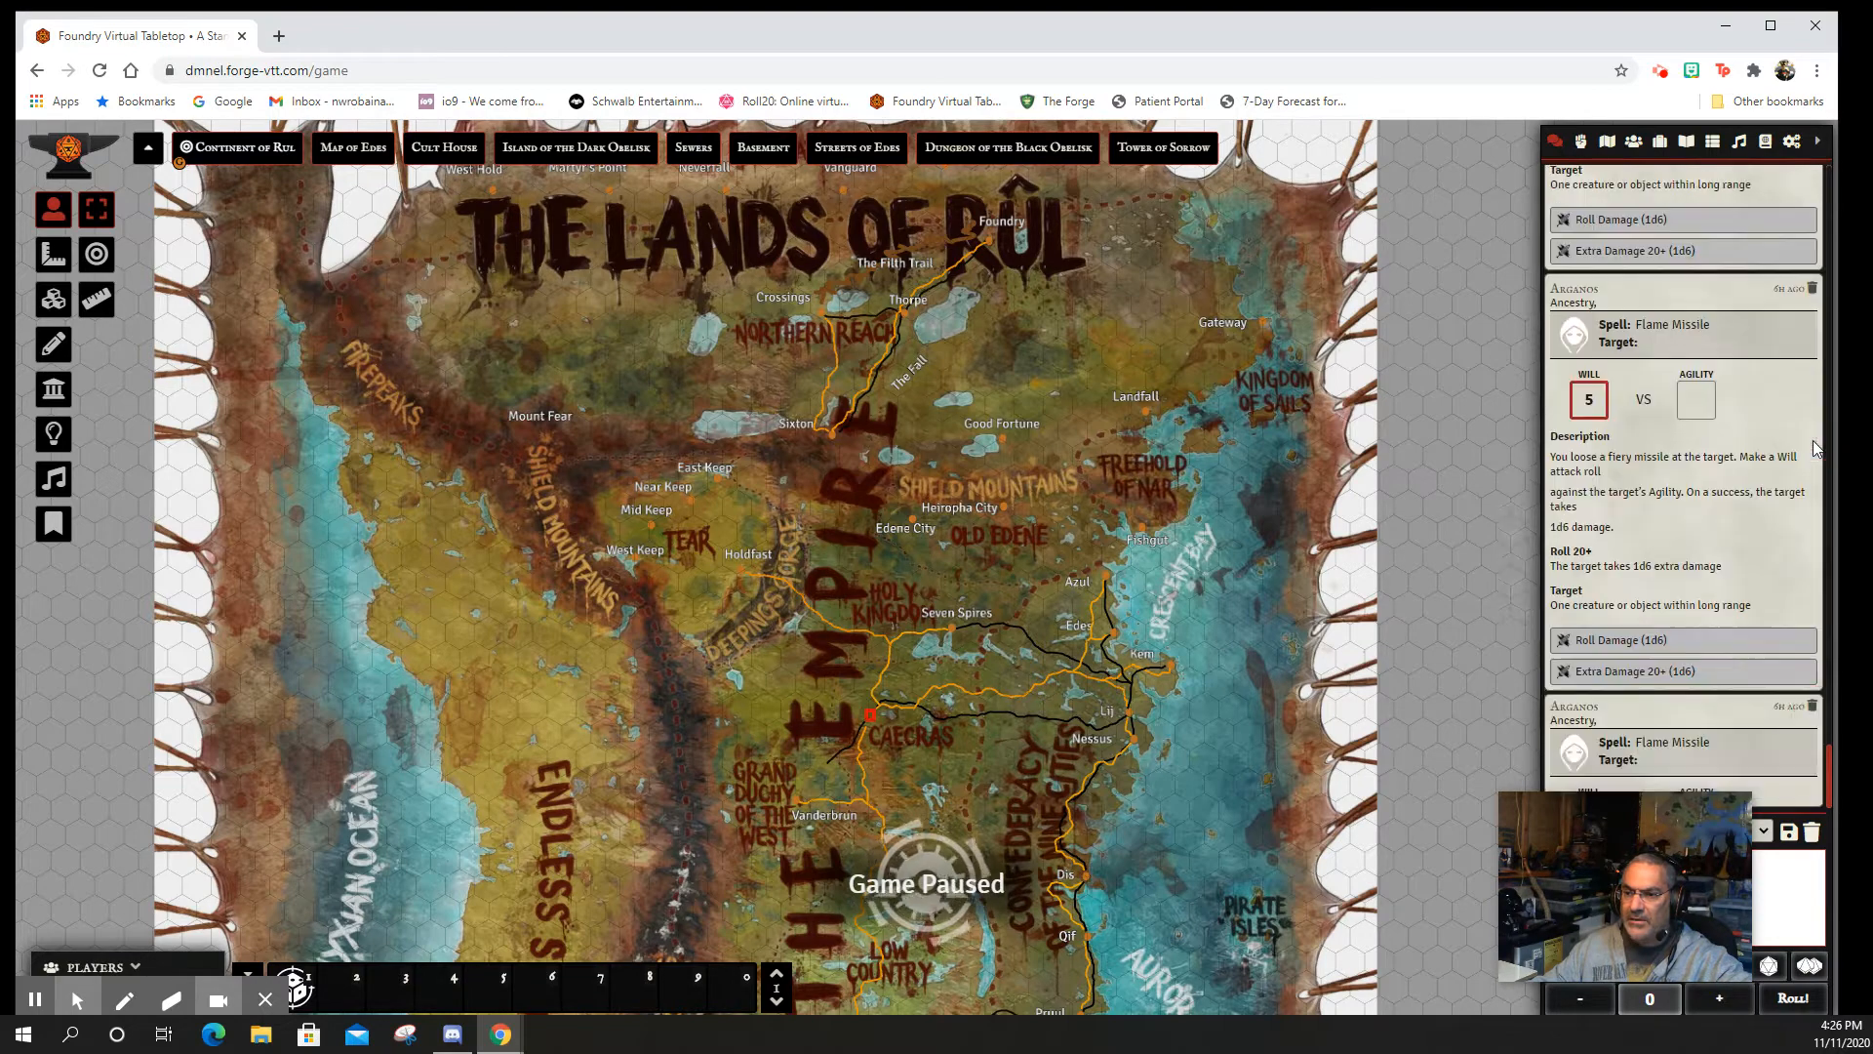
left_click(1812, 402)
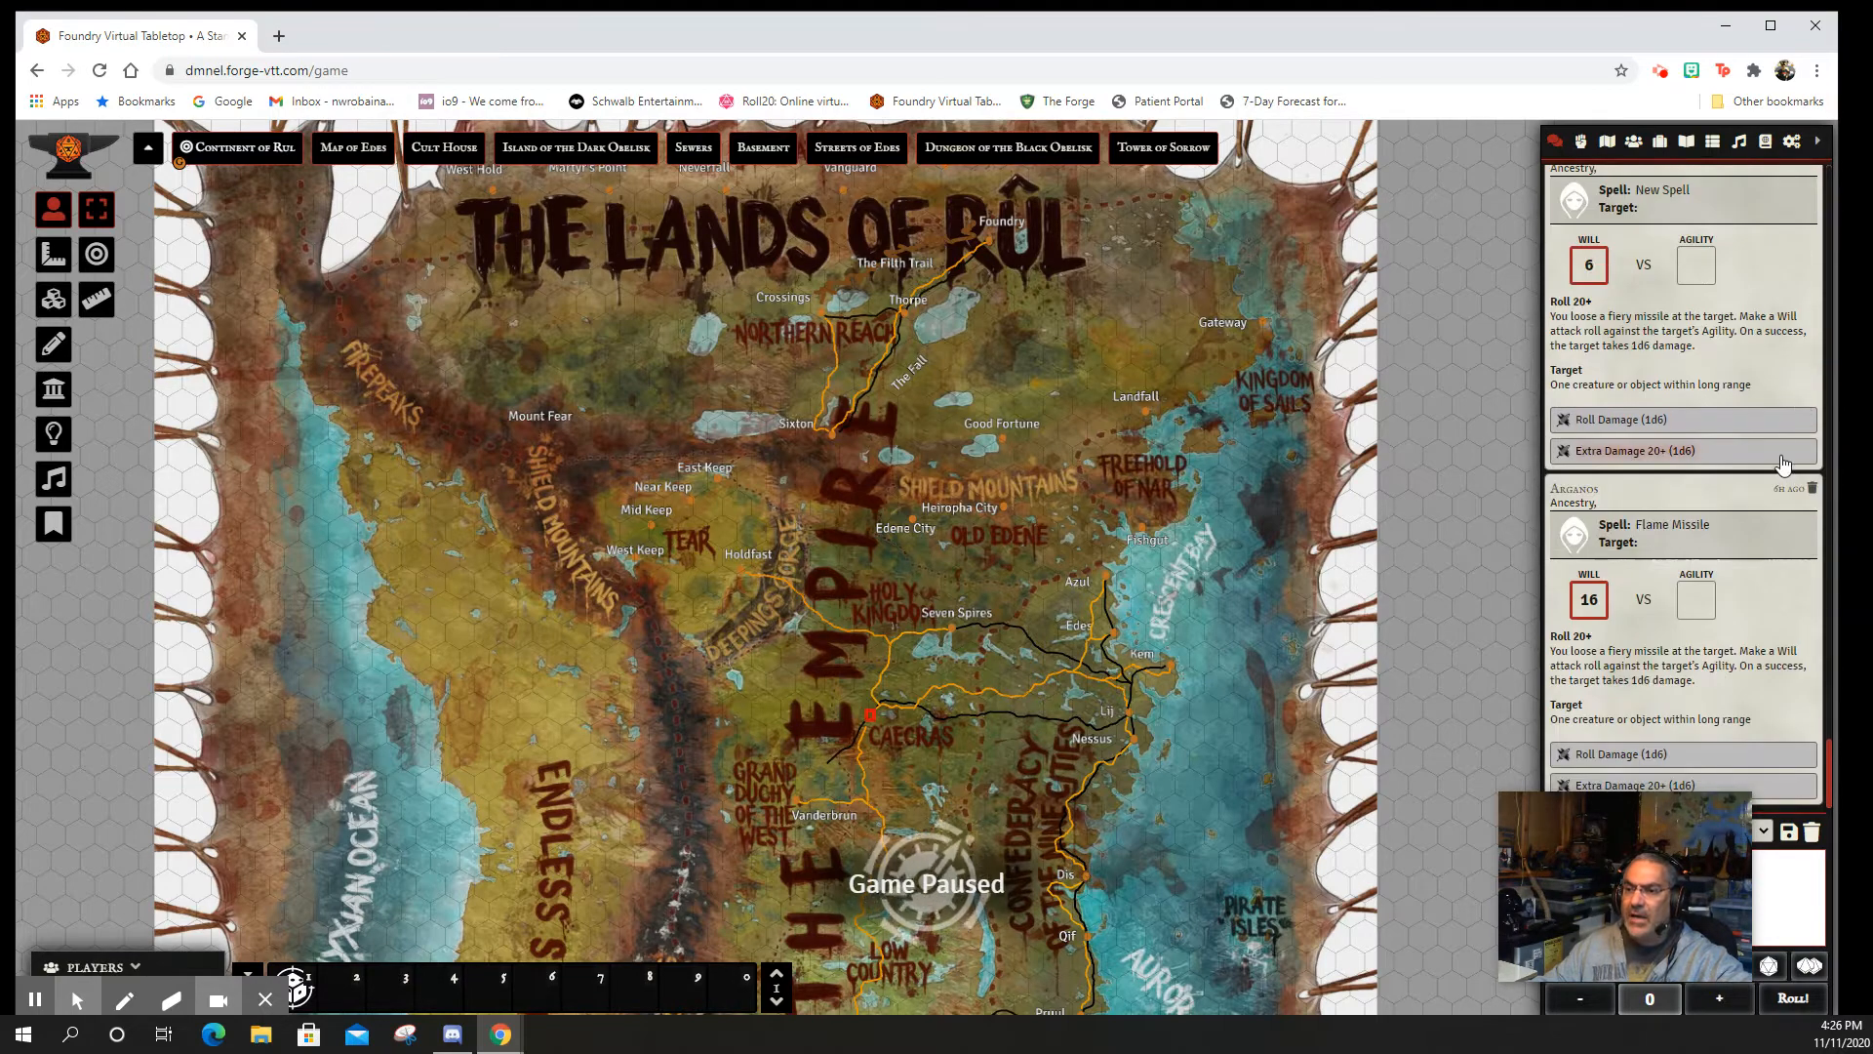
left_click(1813, 489)
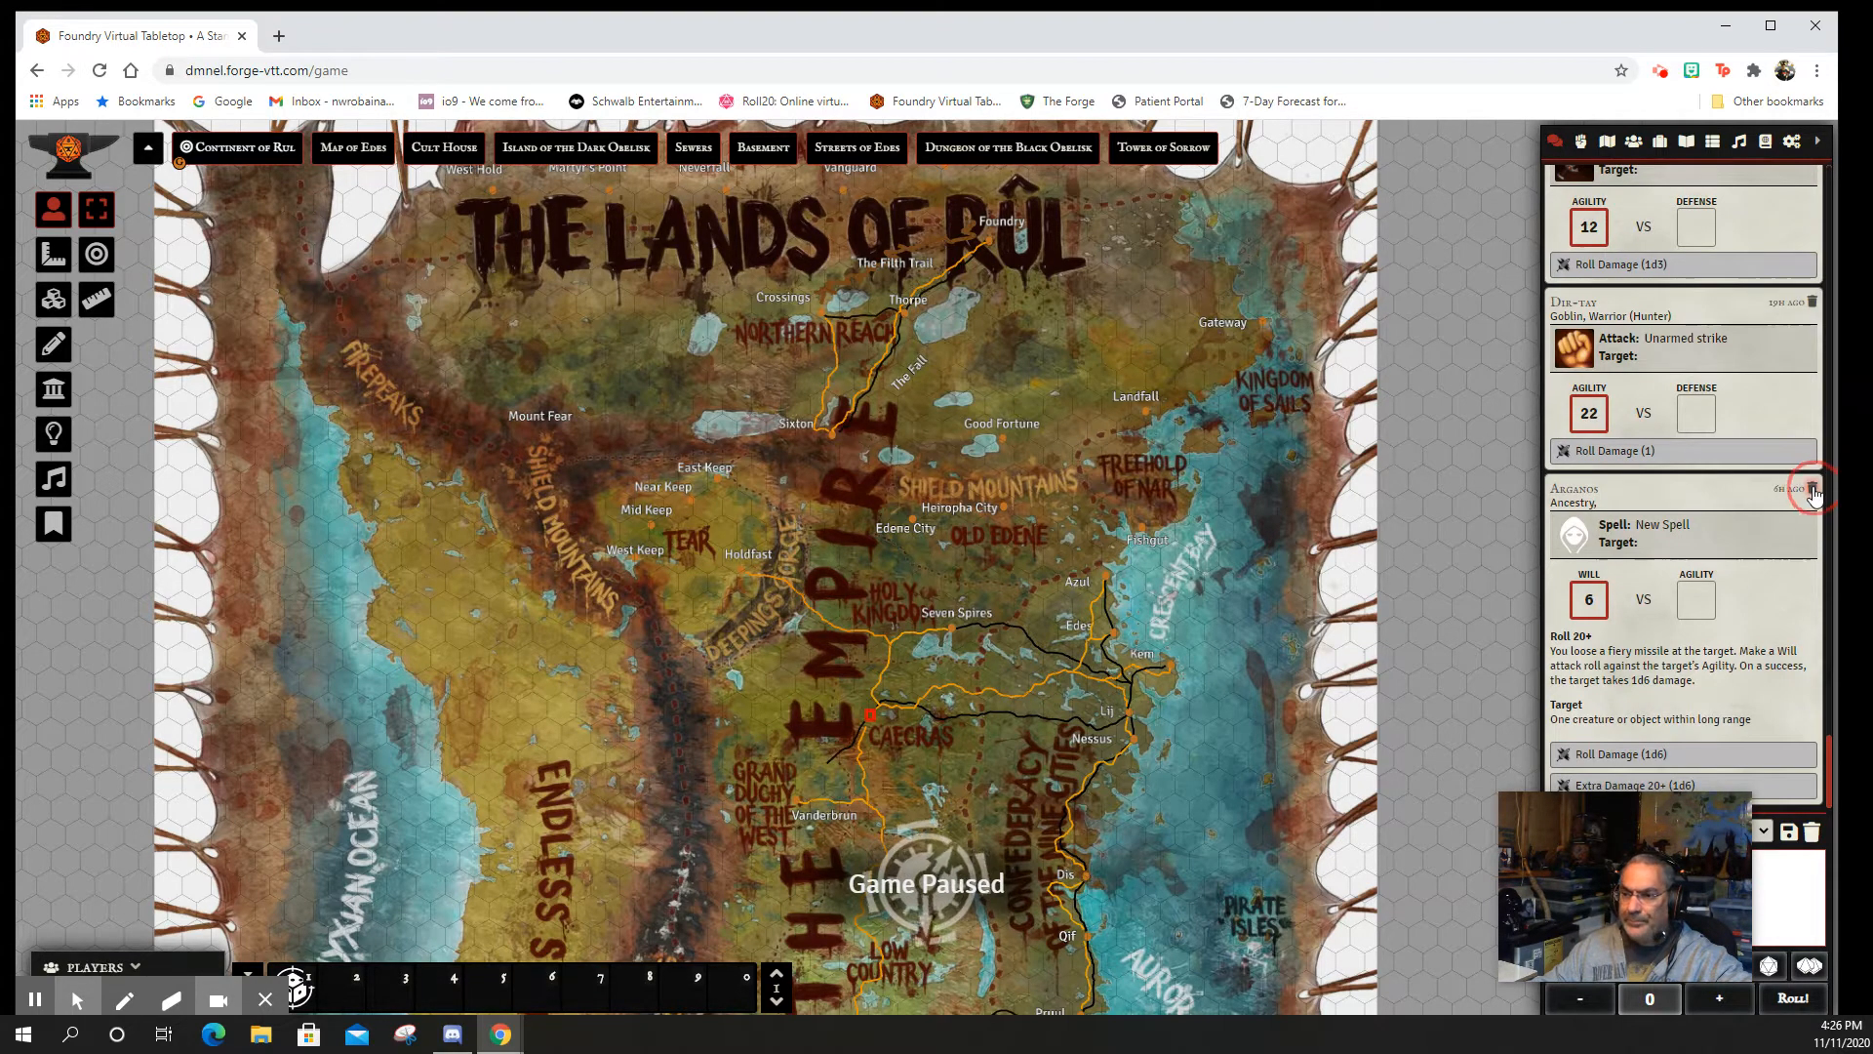
left_click(1812, 486)
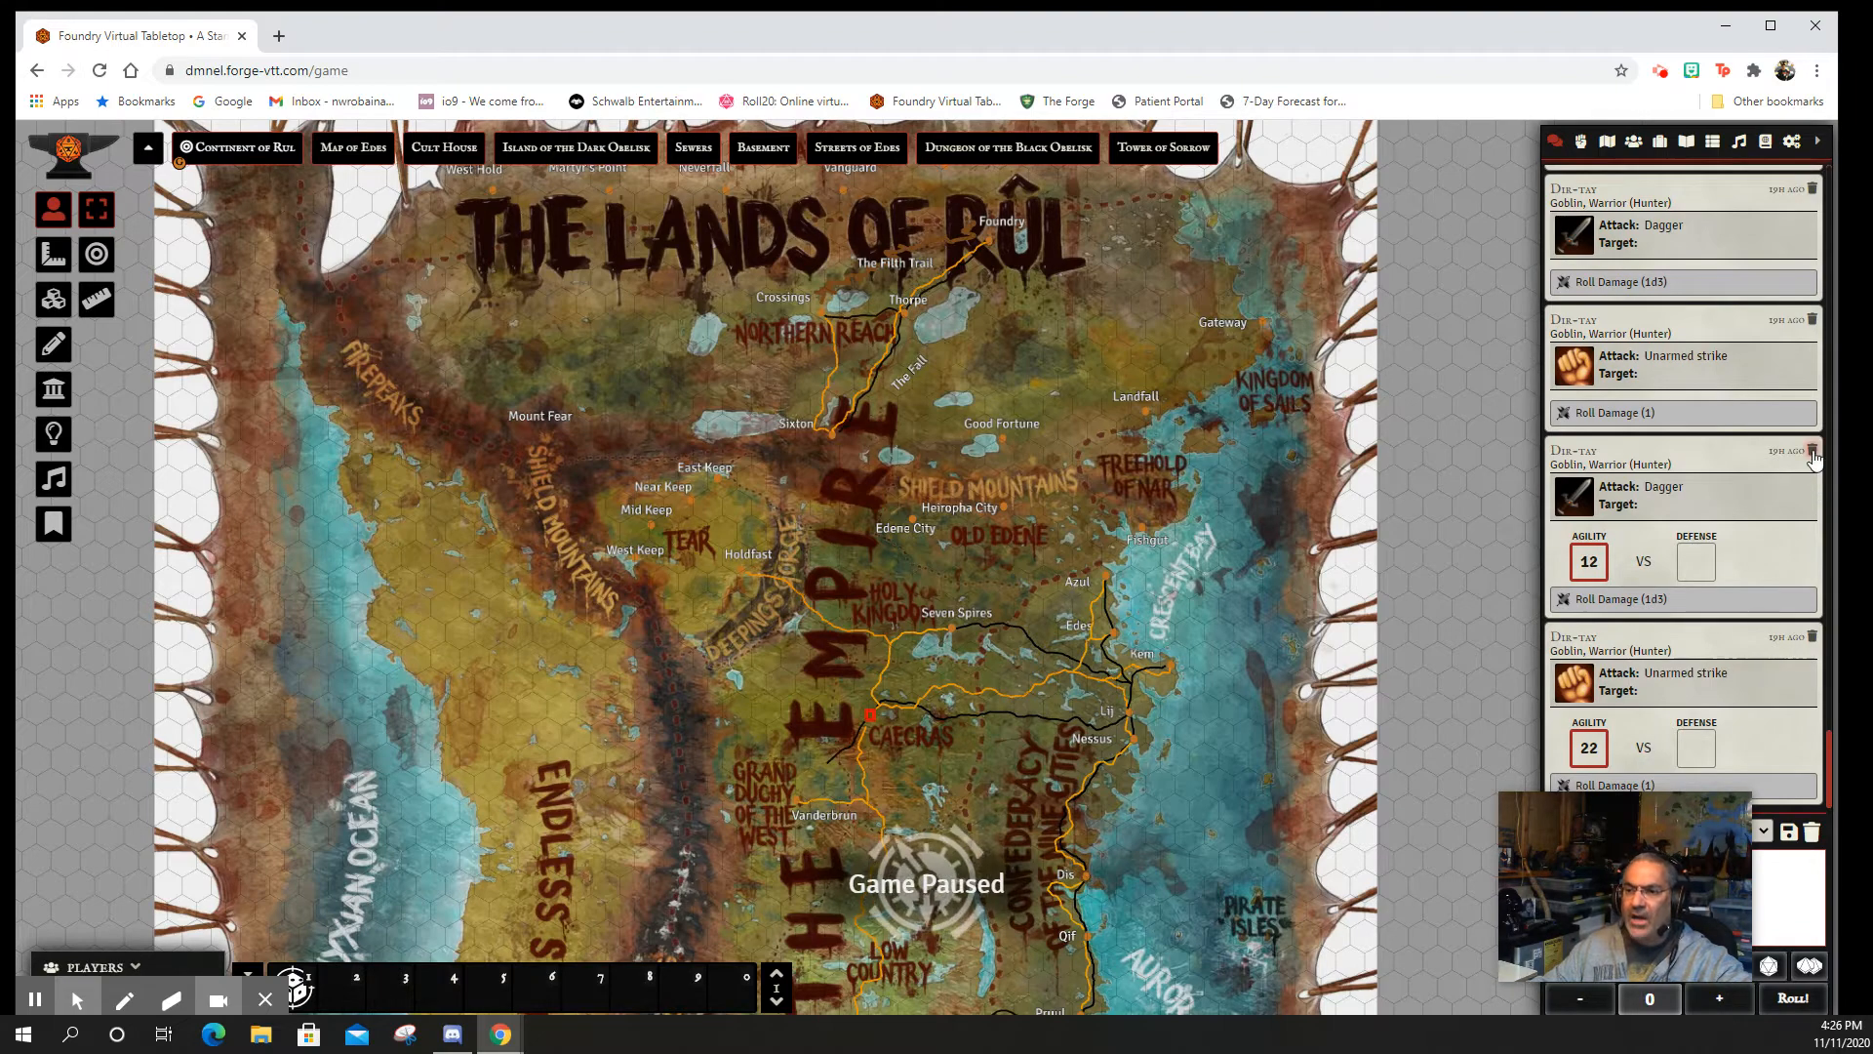
- Delete the goblin warrior's Unarmed strike and Dagger attack cards and the two Paladin image messages from the chat log
left_click(1813, 451)
left_click(1814, 504)
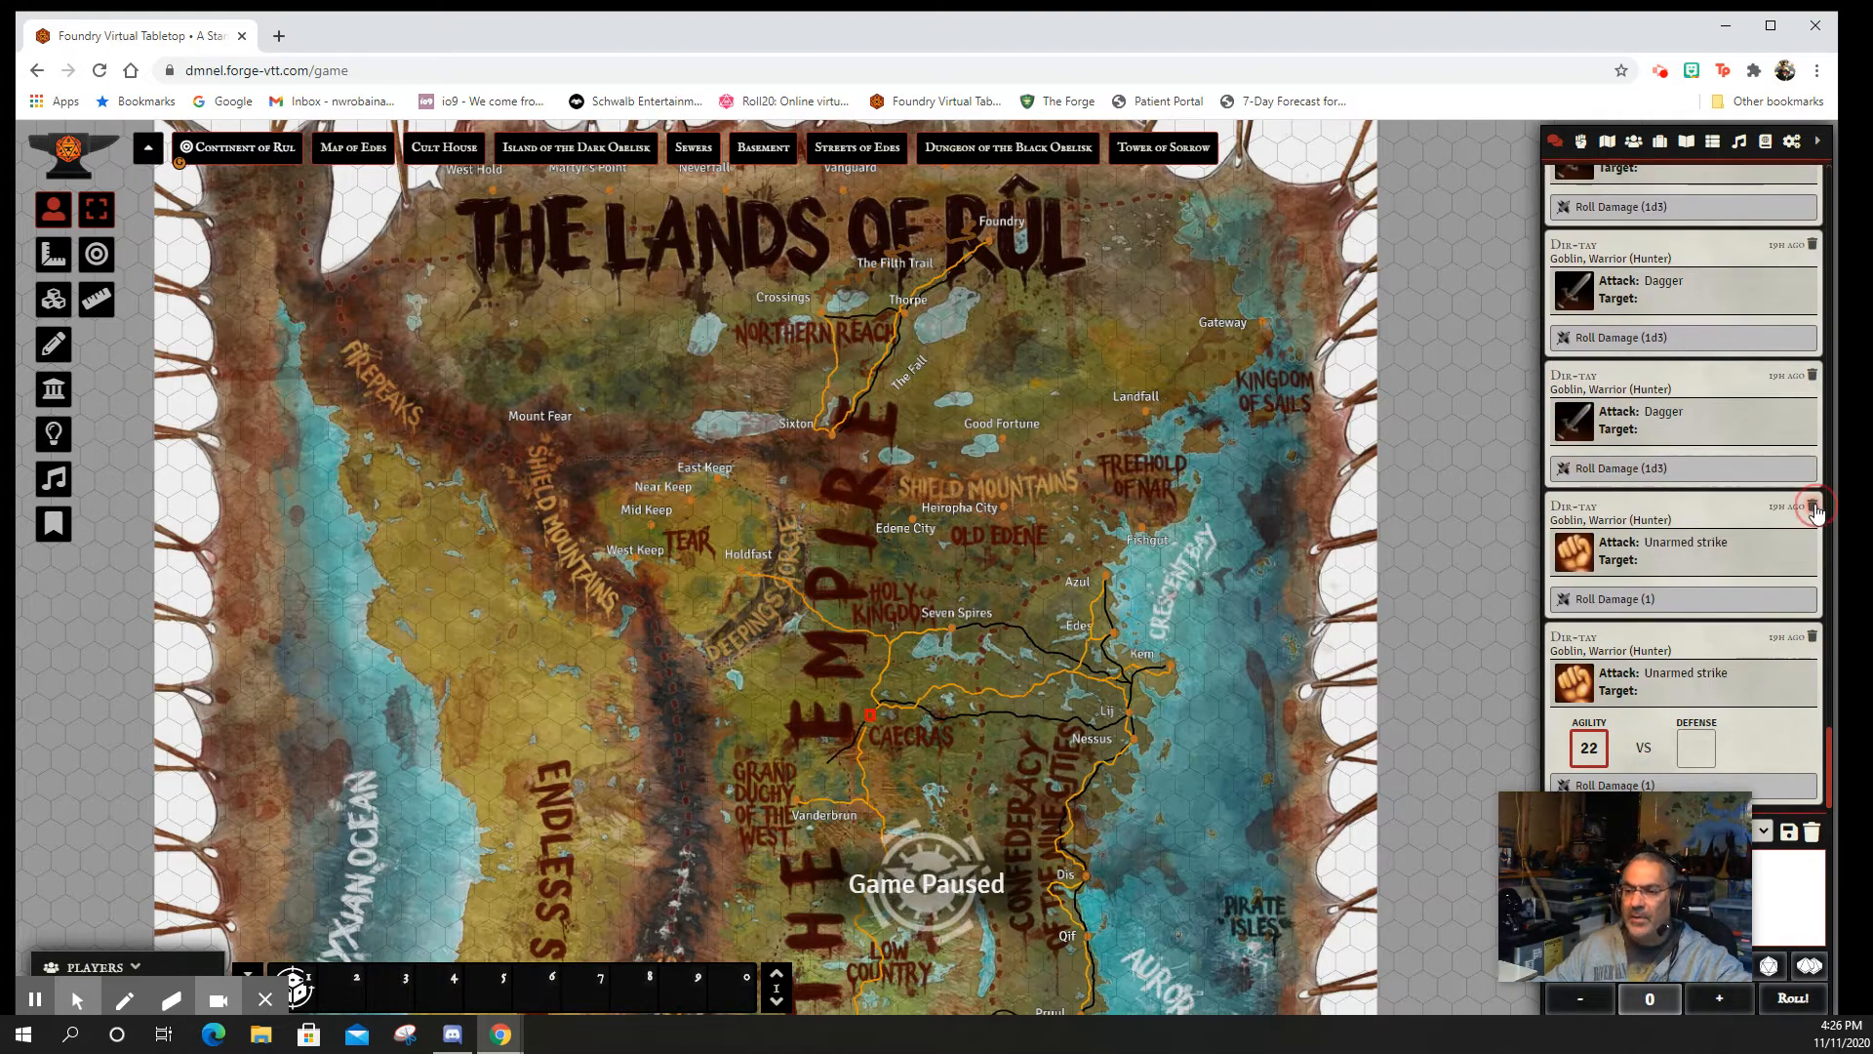
left_click(1812, 639)
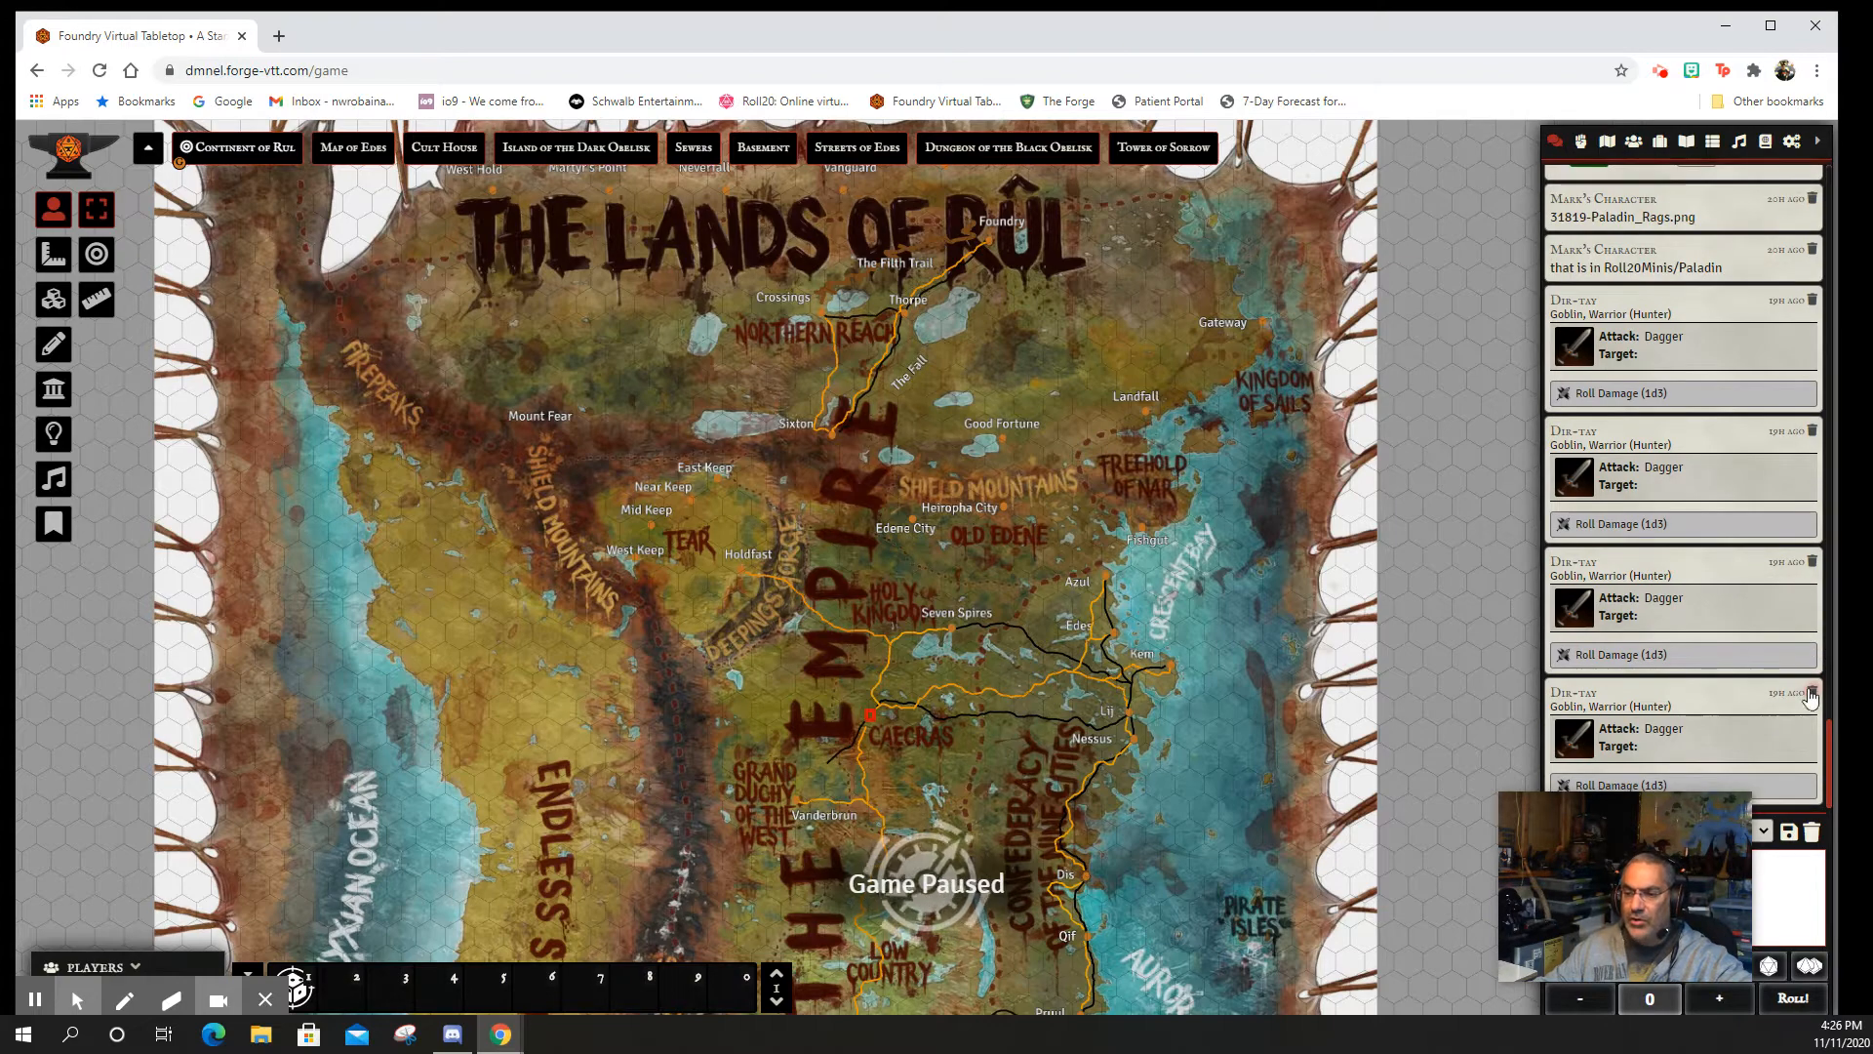
left_click(1812, 692)
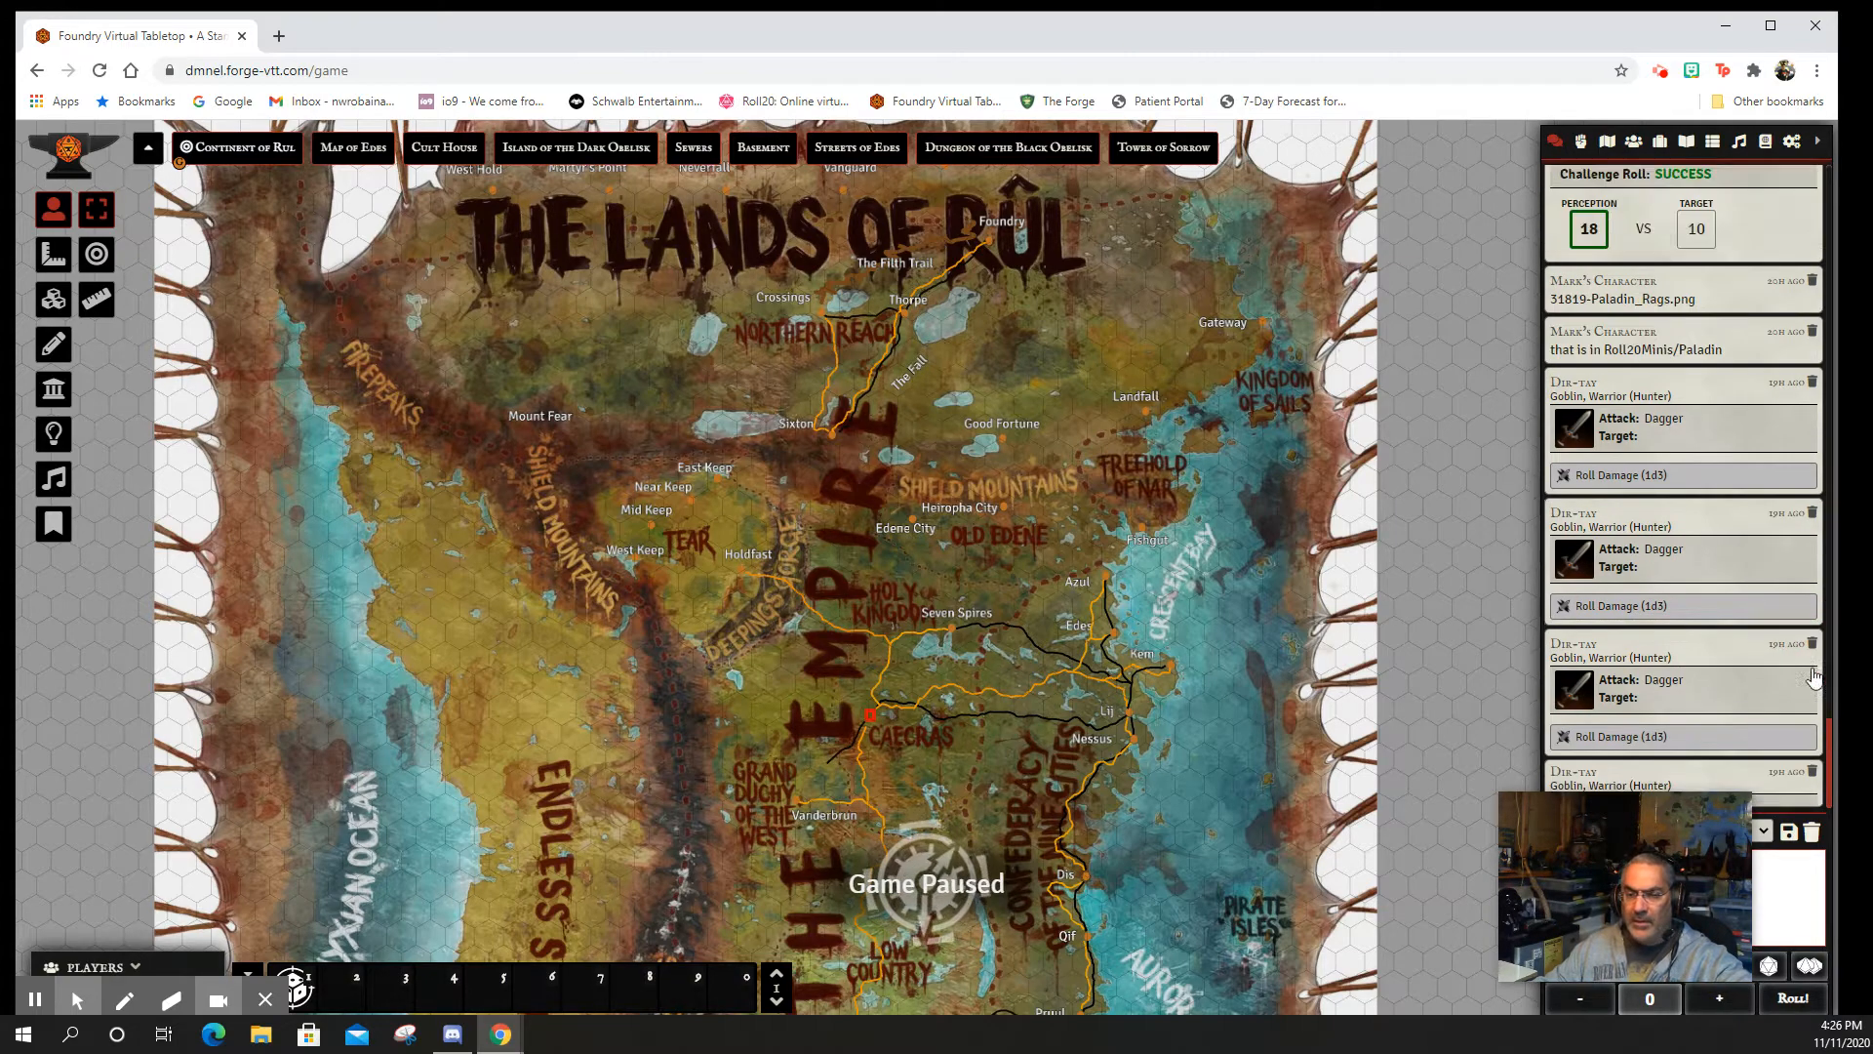
left_click(1810, 694)
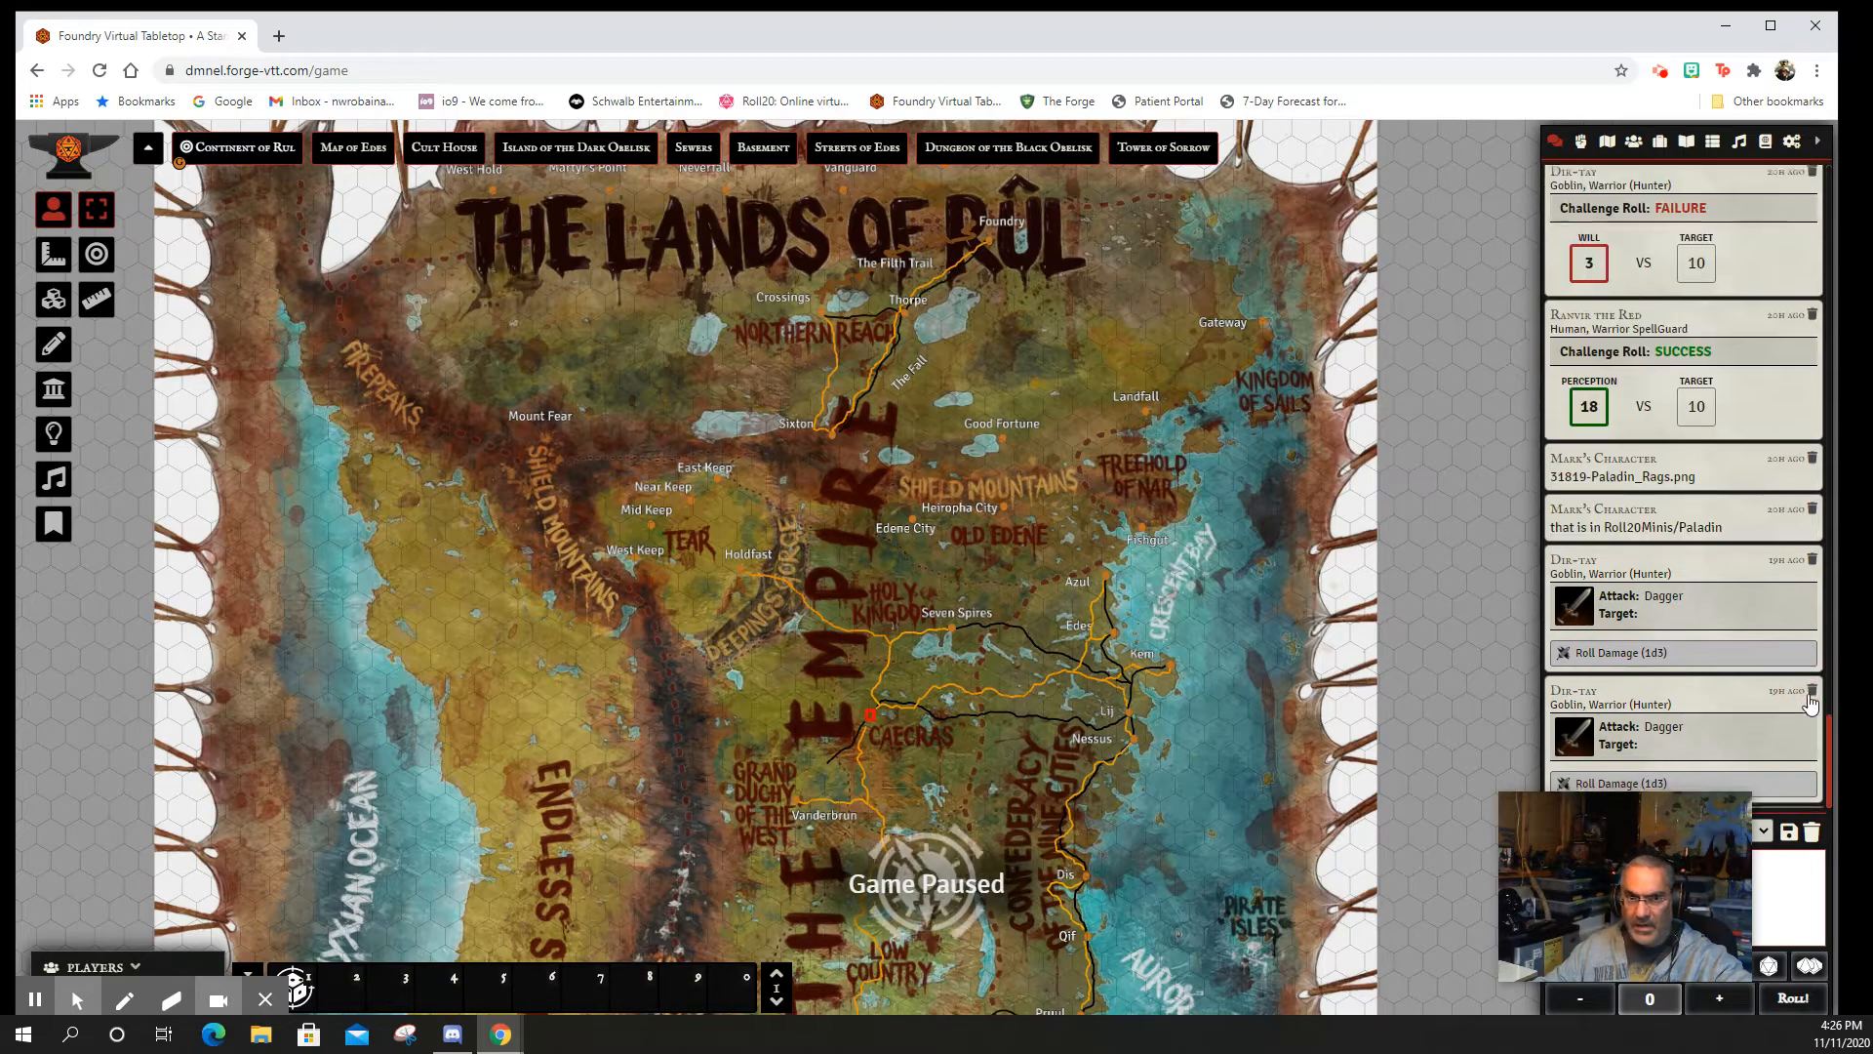
left_click(1812, 692)
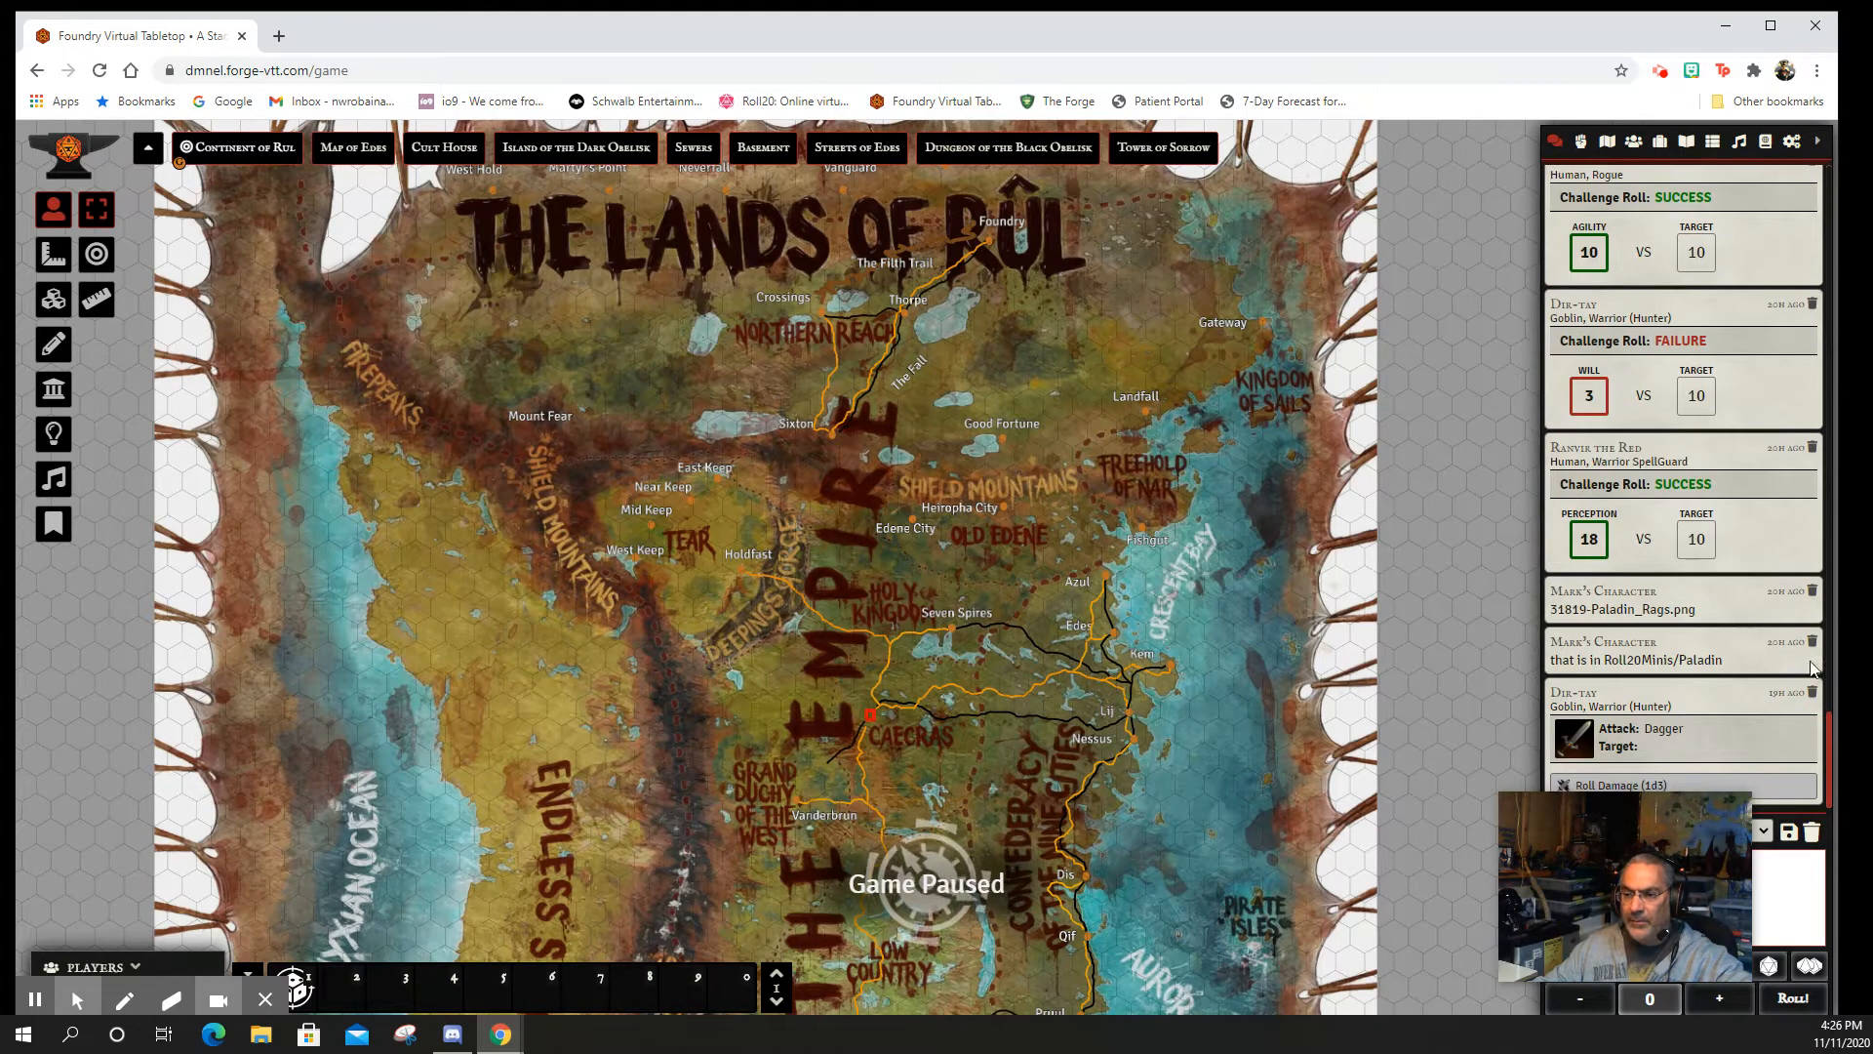
left_click(1812, 693)
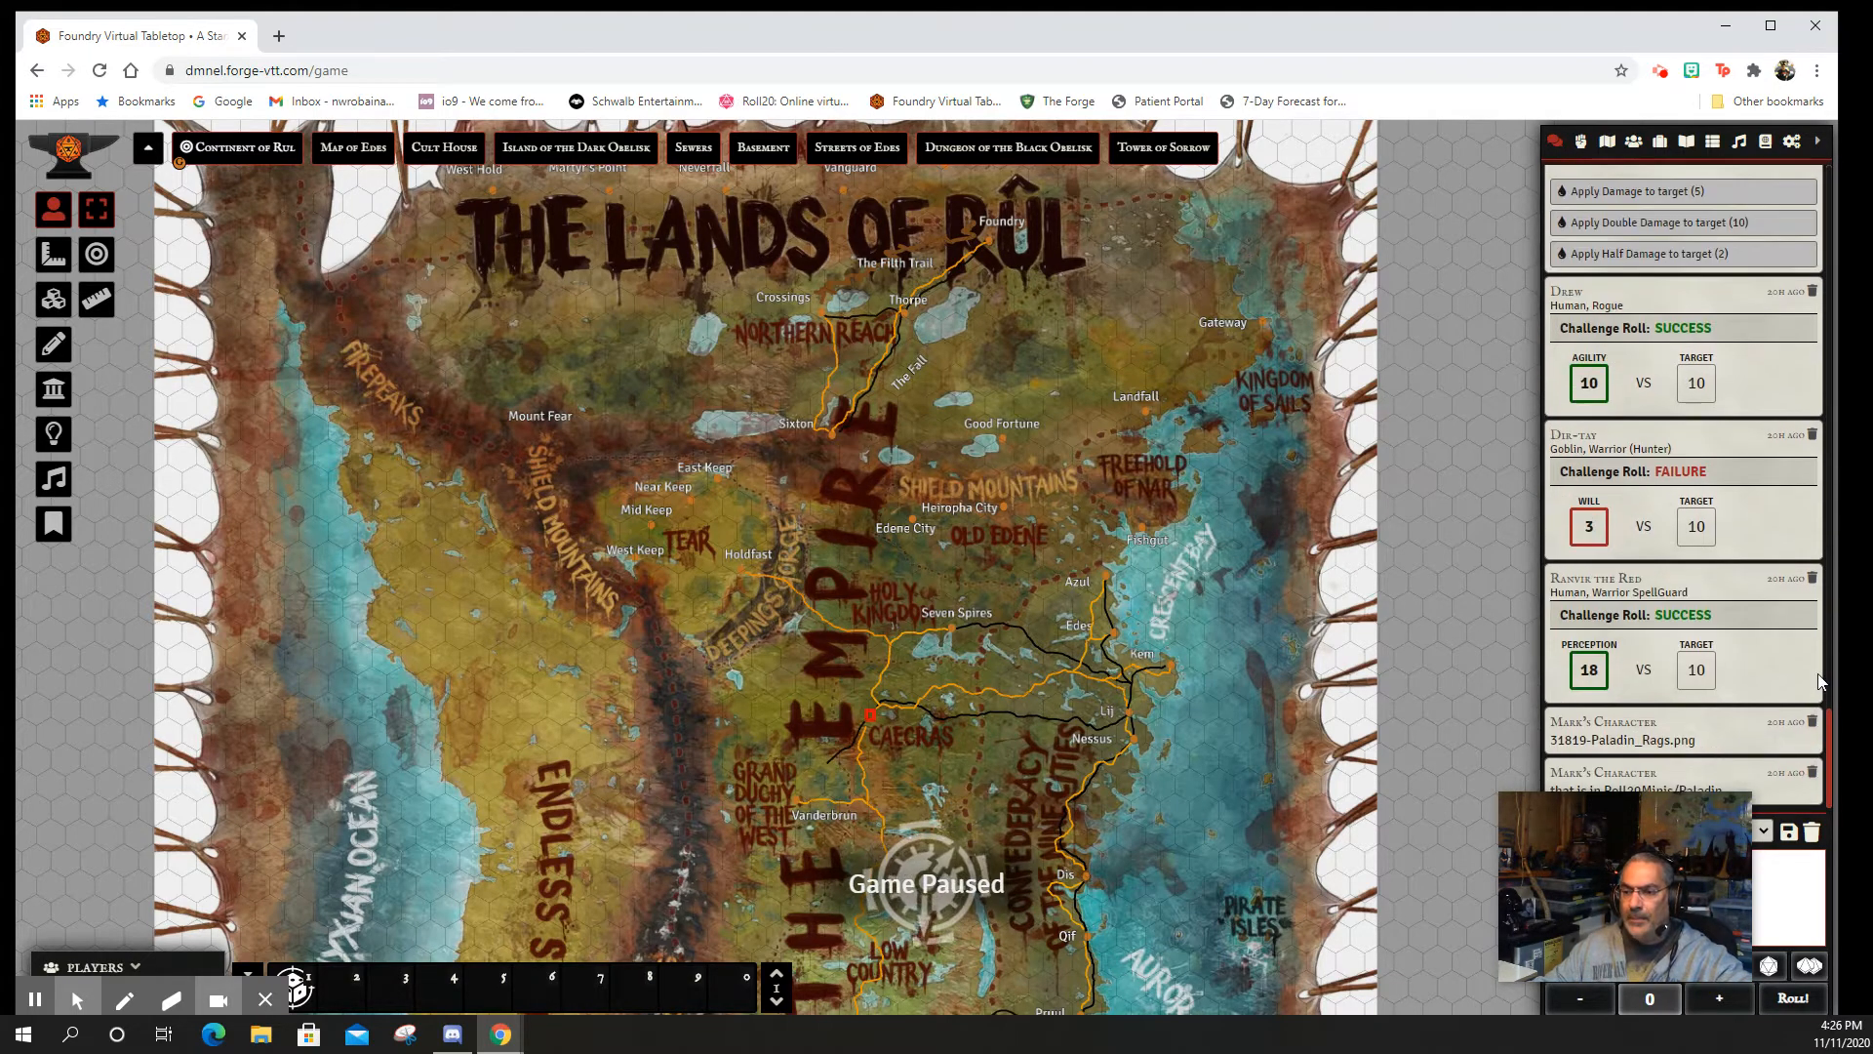
left_click(1810, 771)
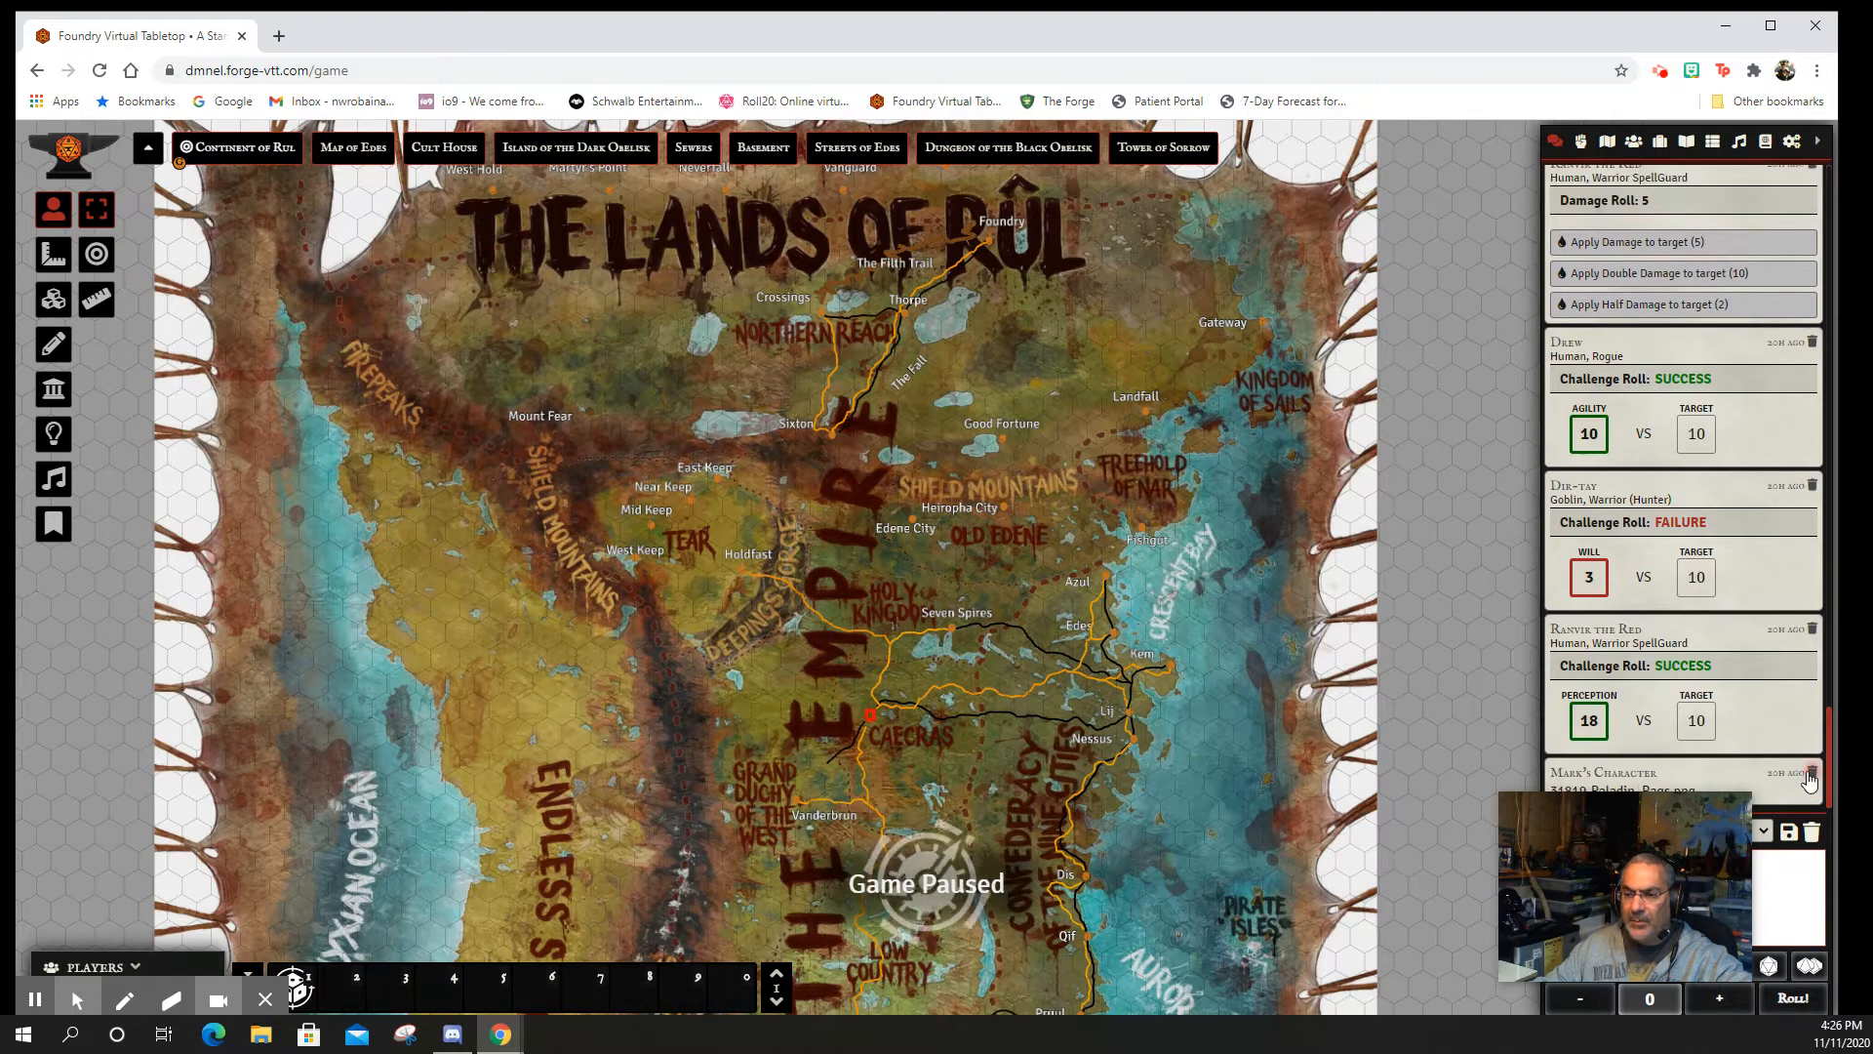
left_click(1810, 771)
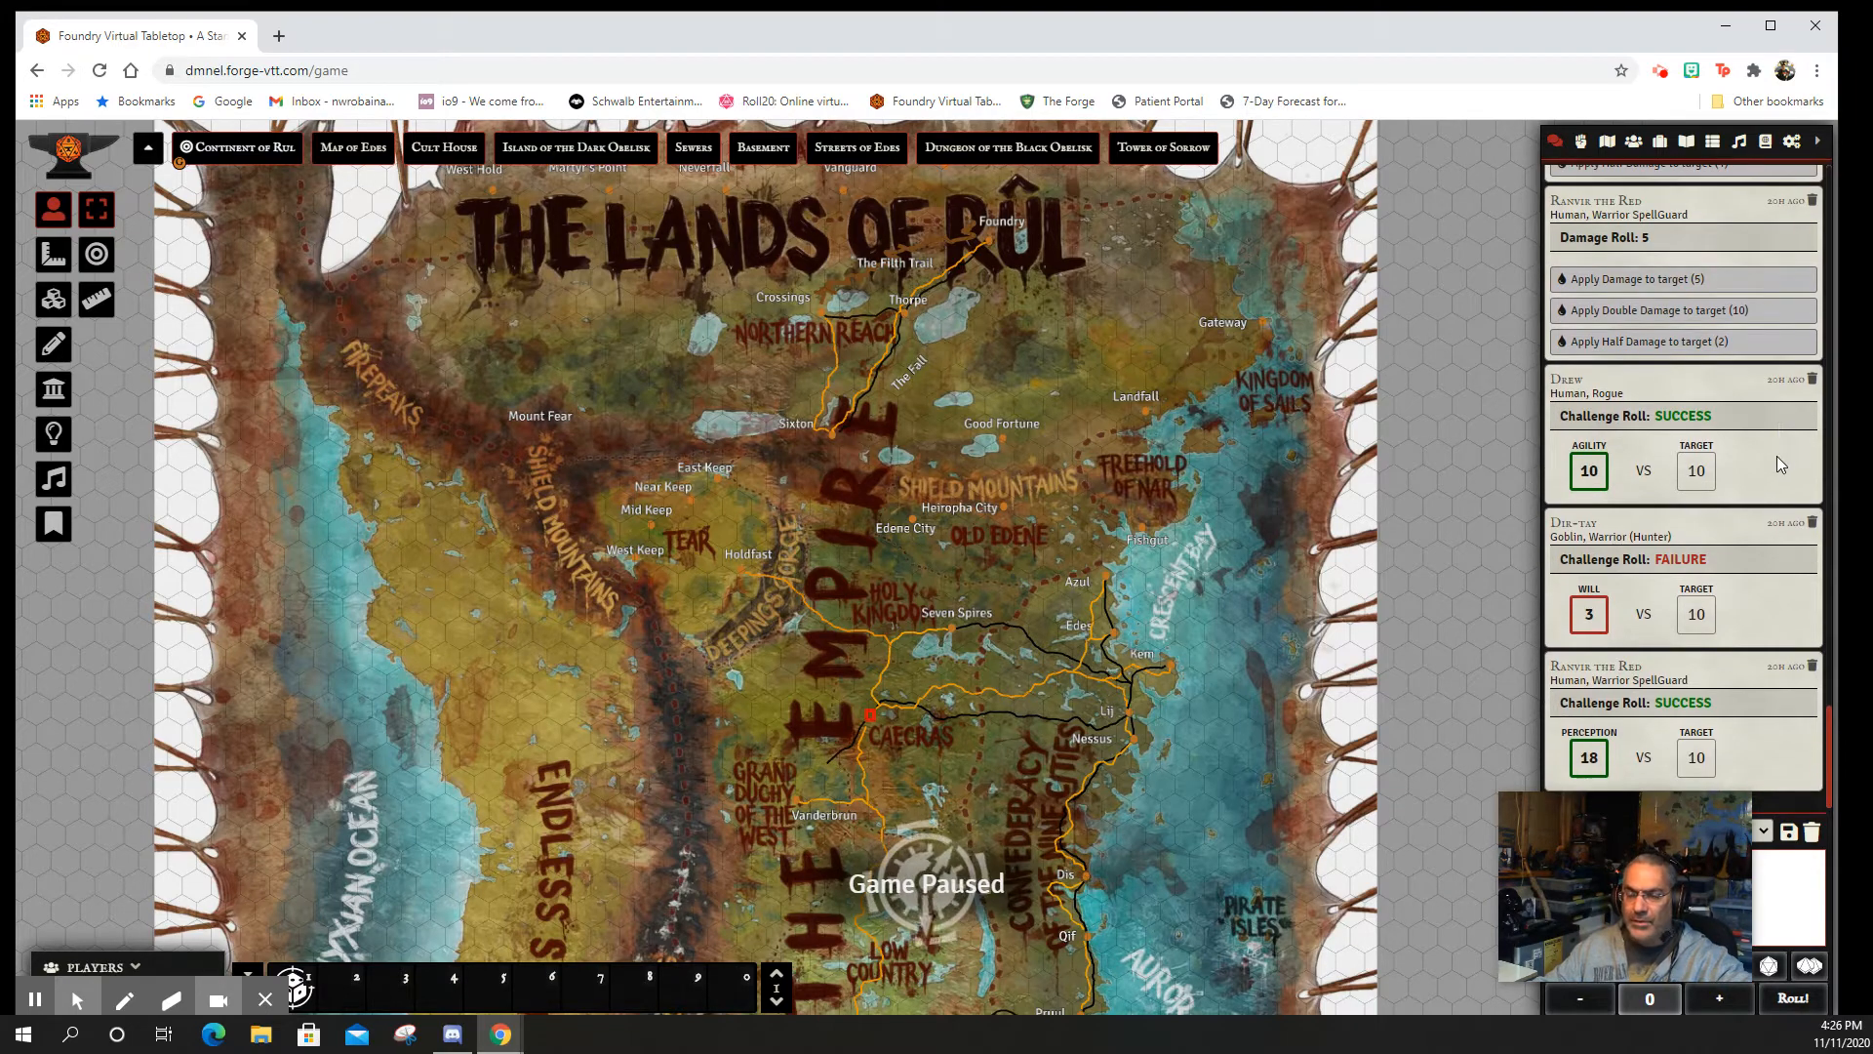
- Look over the world's compendium packs, playlist controls and game settings
left_click(1765, 143)
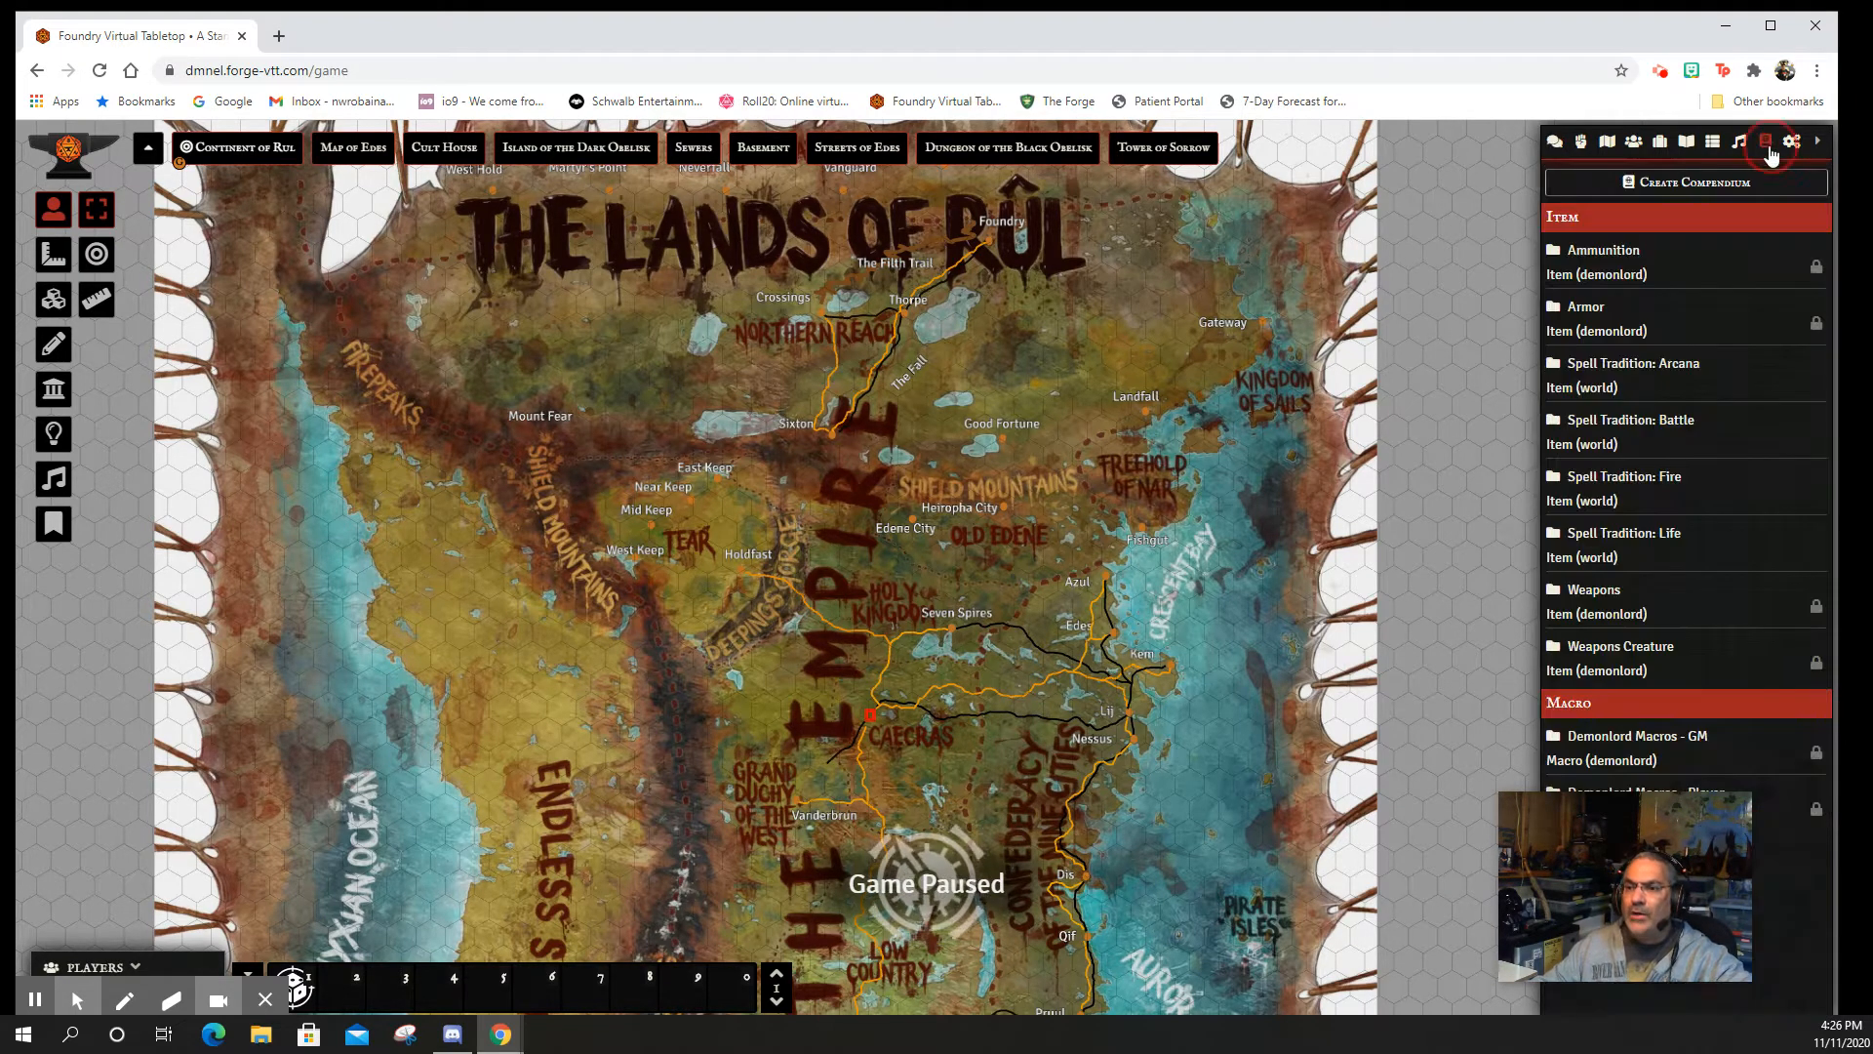
left_click(1739, 143)
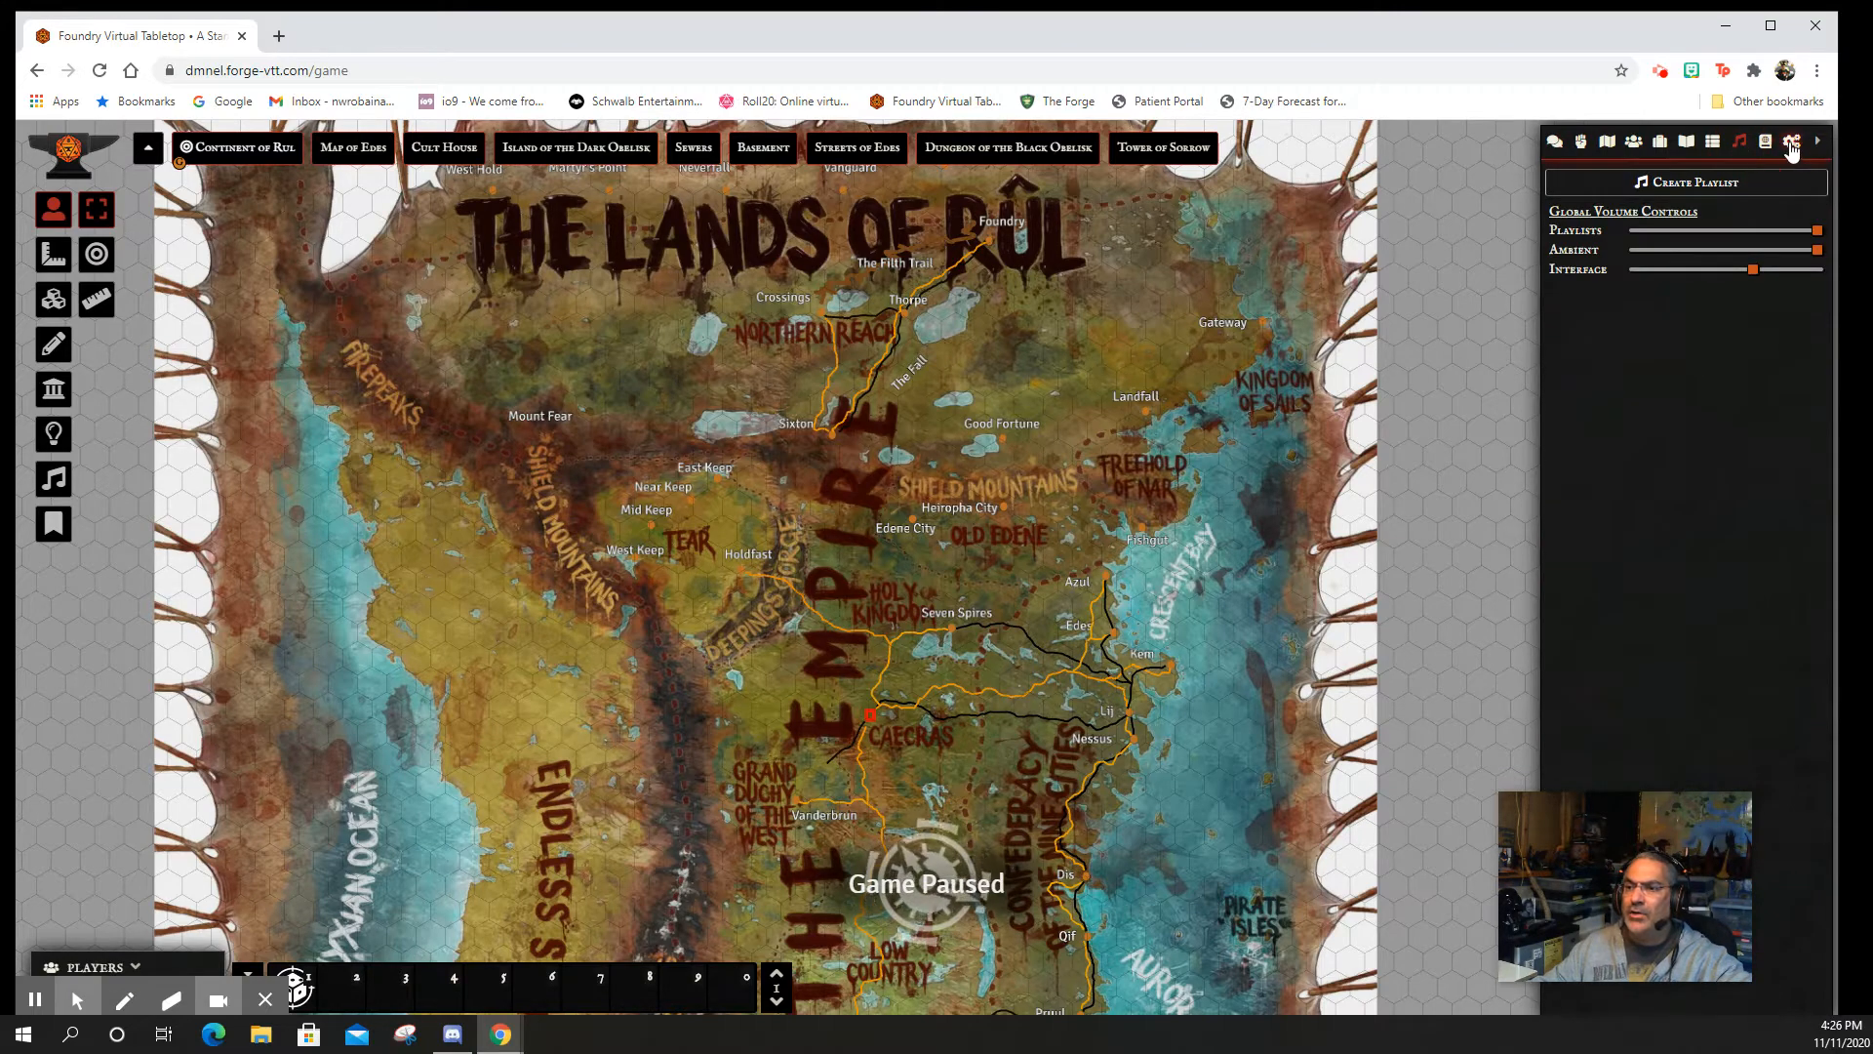
left_click(1791, 142)
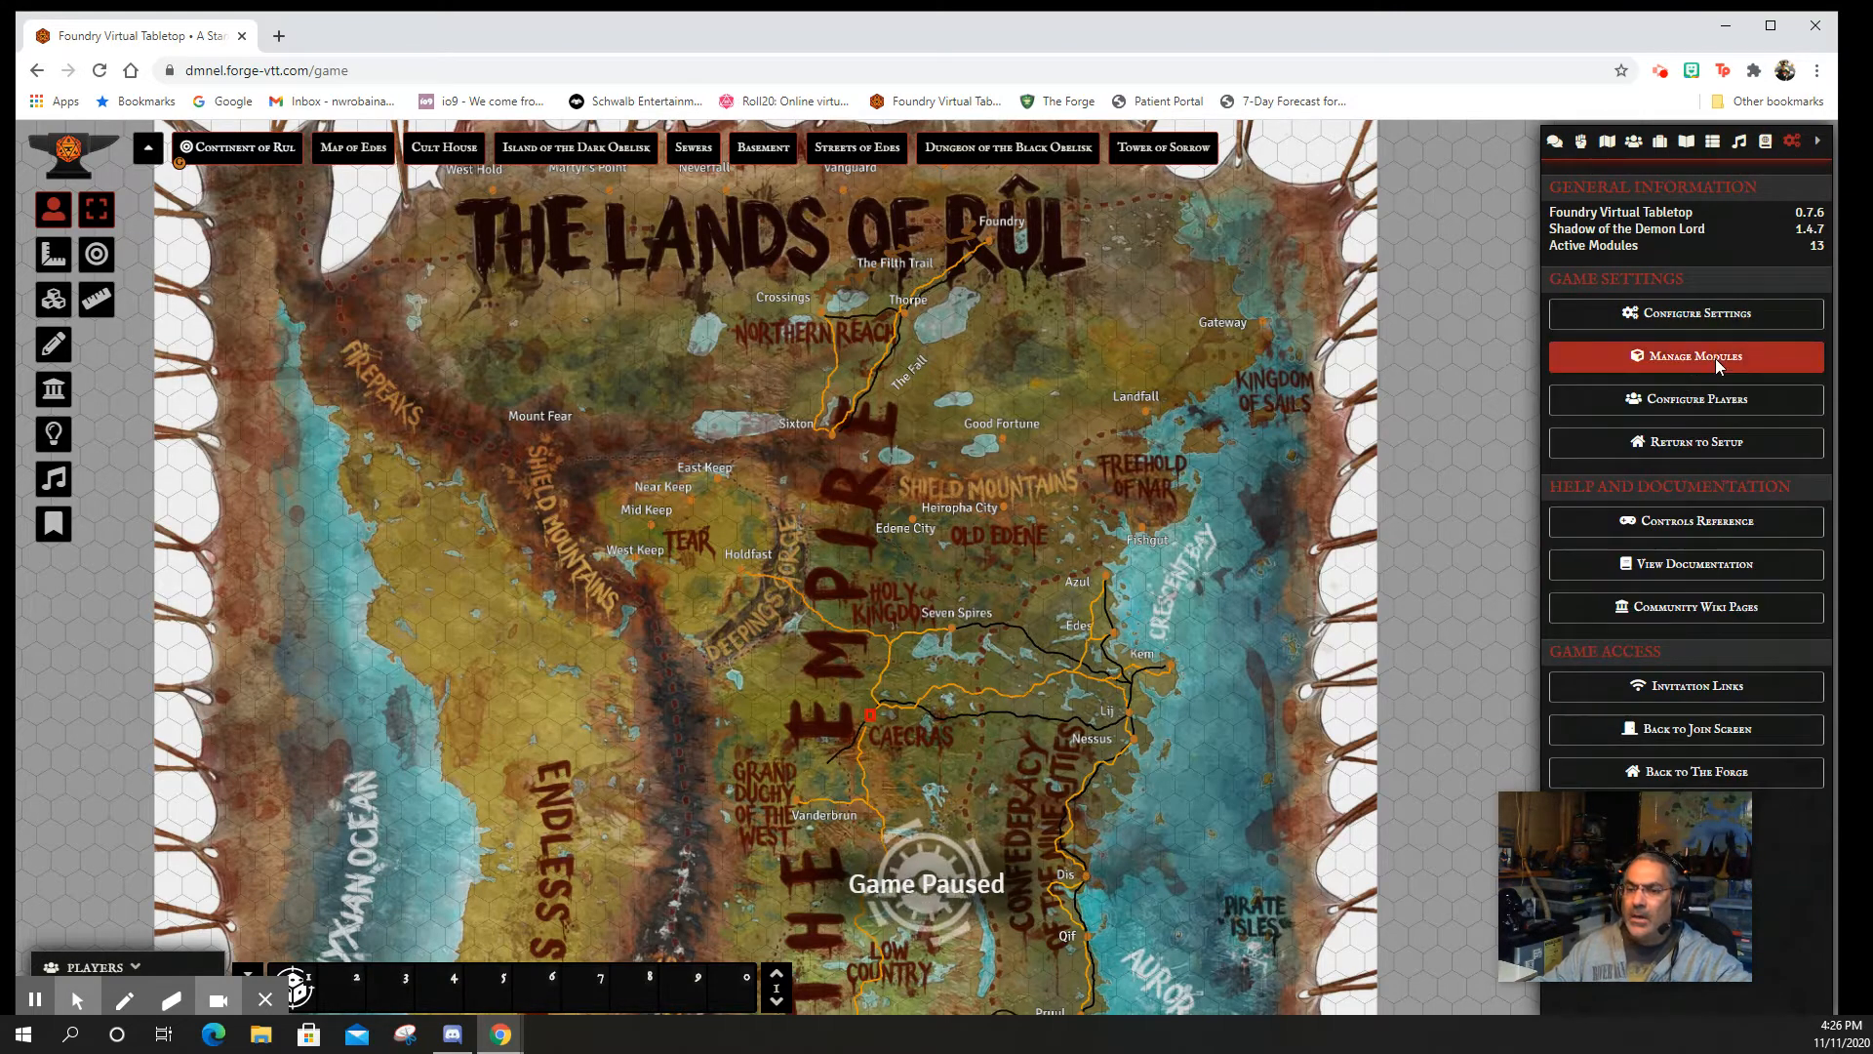
- Open the Foundry Virtual Tabletop website in a new browser tab, log in with the saved account and accept the cookie policy
left_click(277, 36)
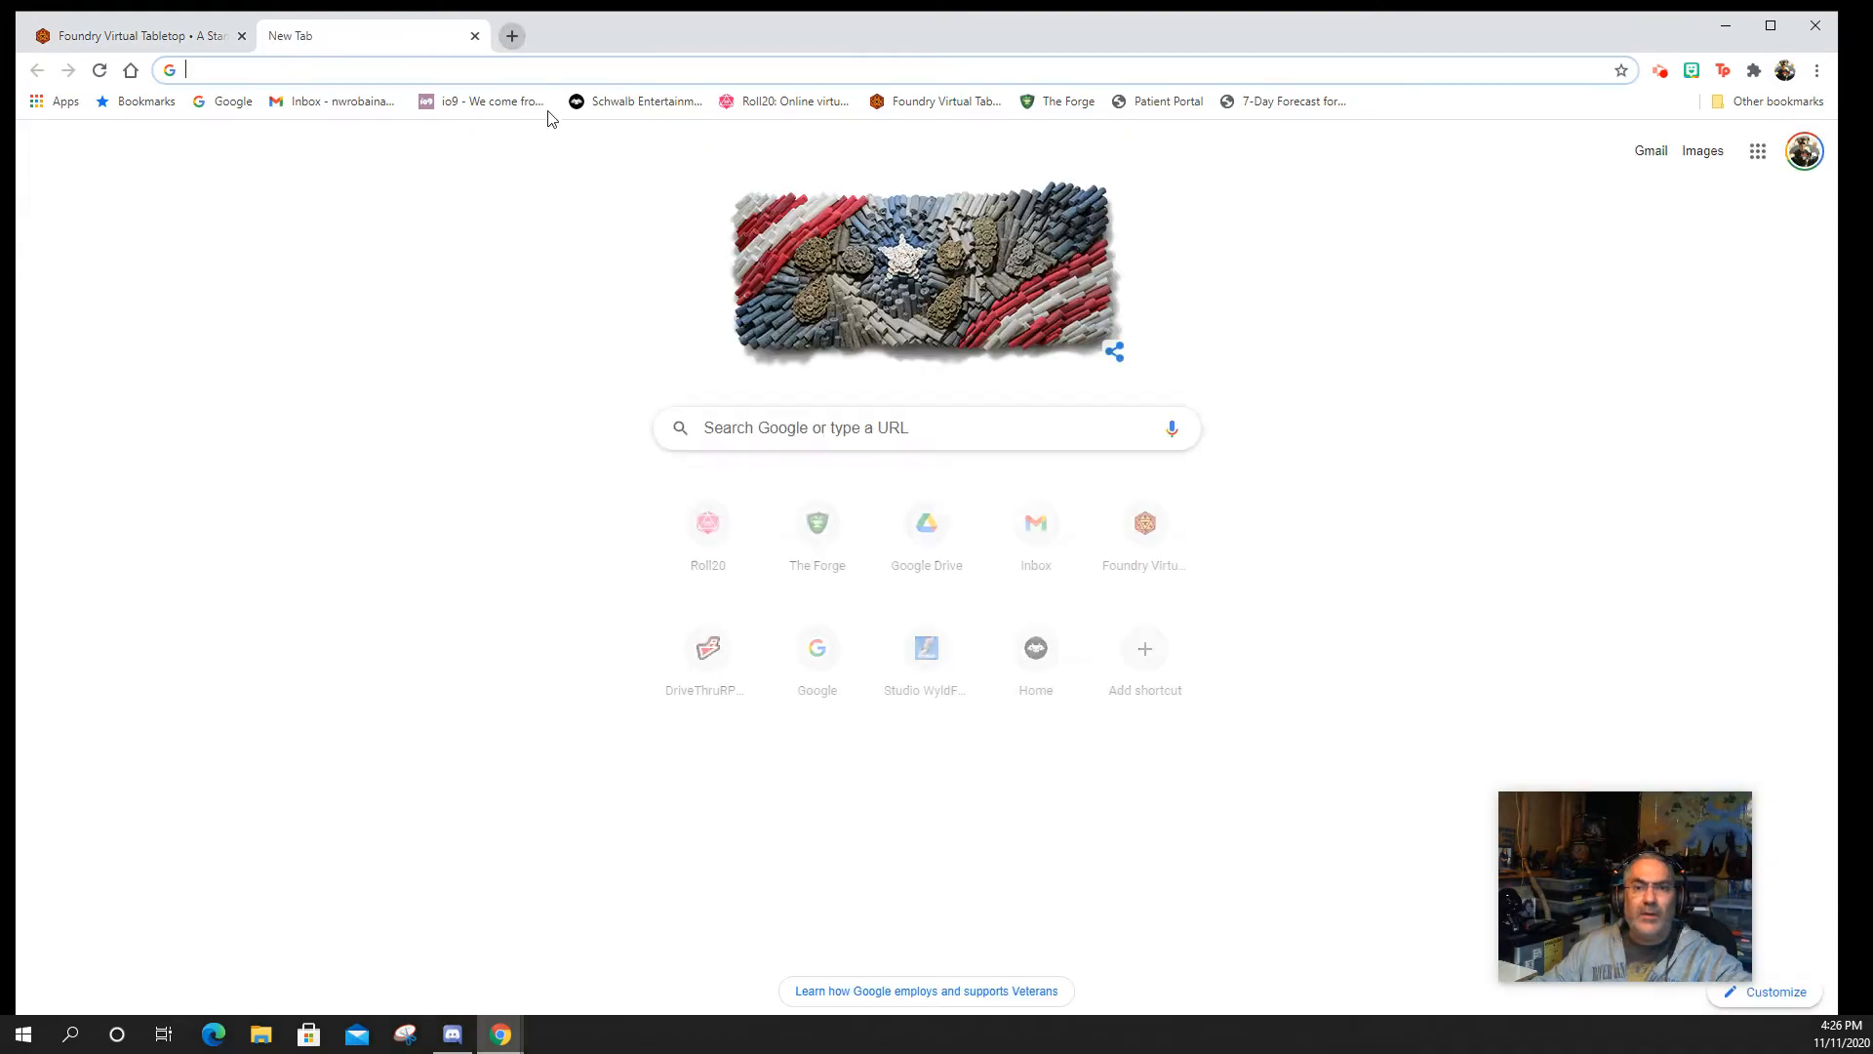
left_click(968, 101)
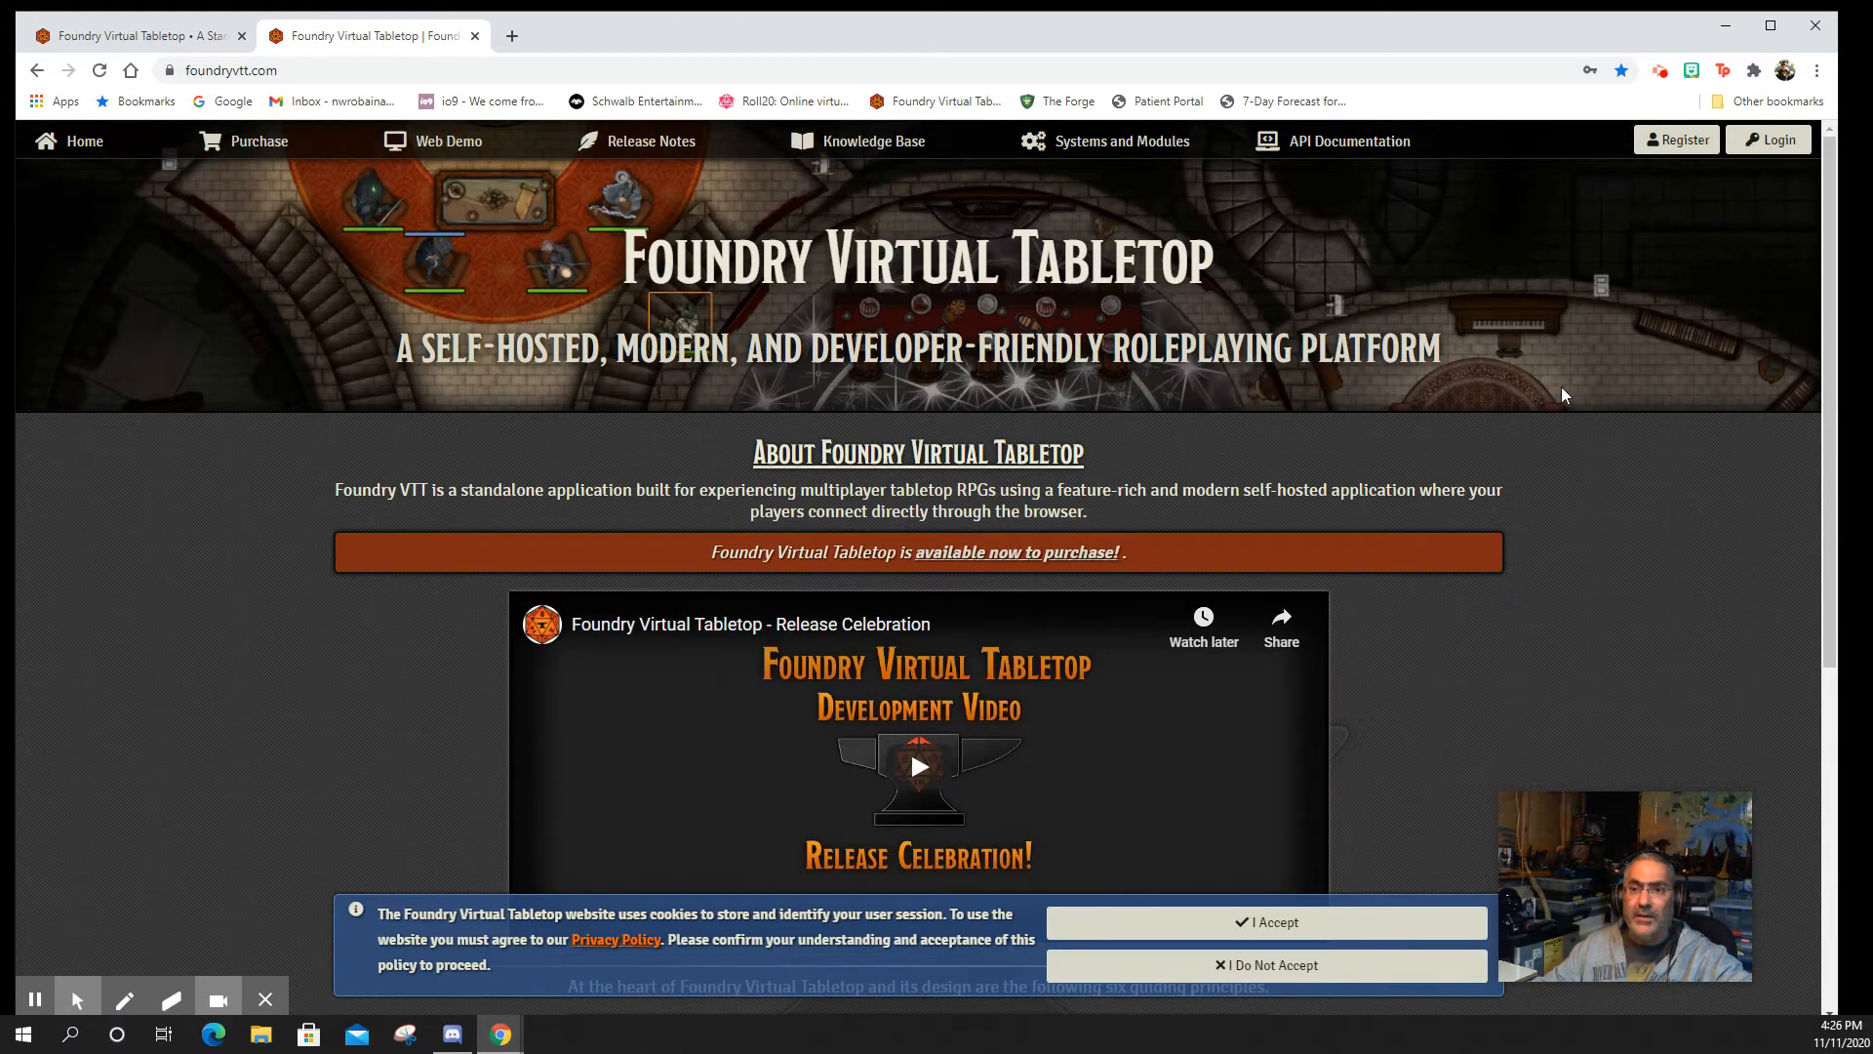
left_click(1765, 152)
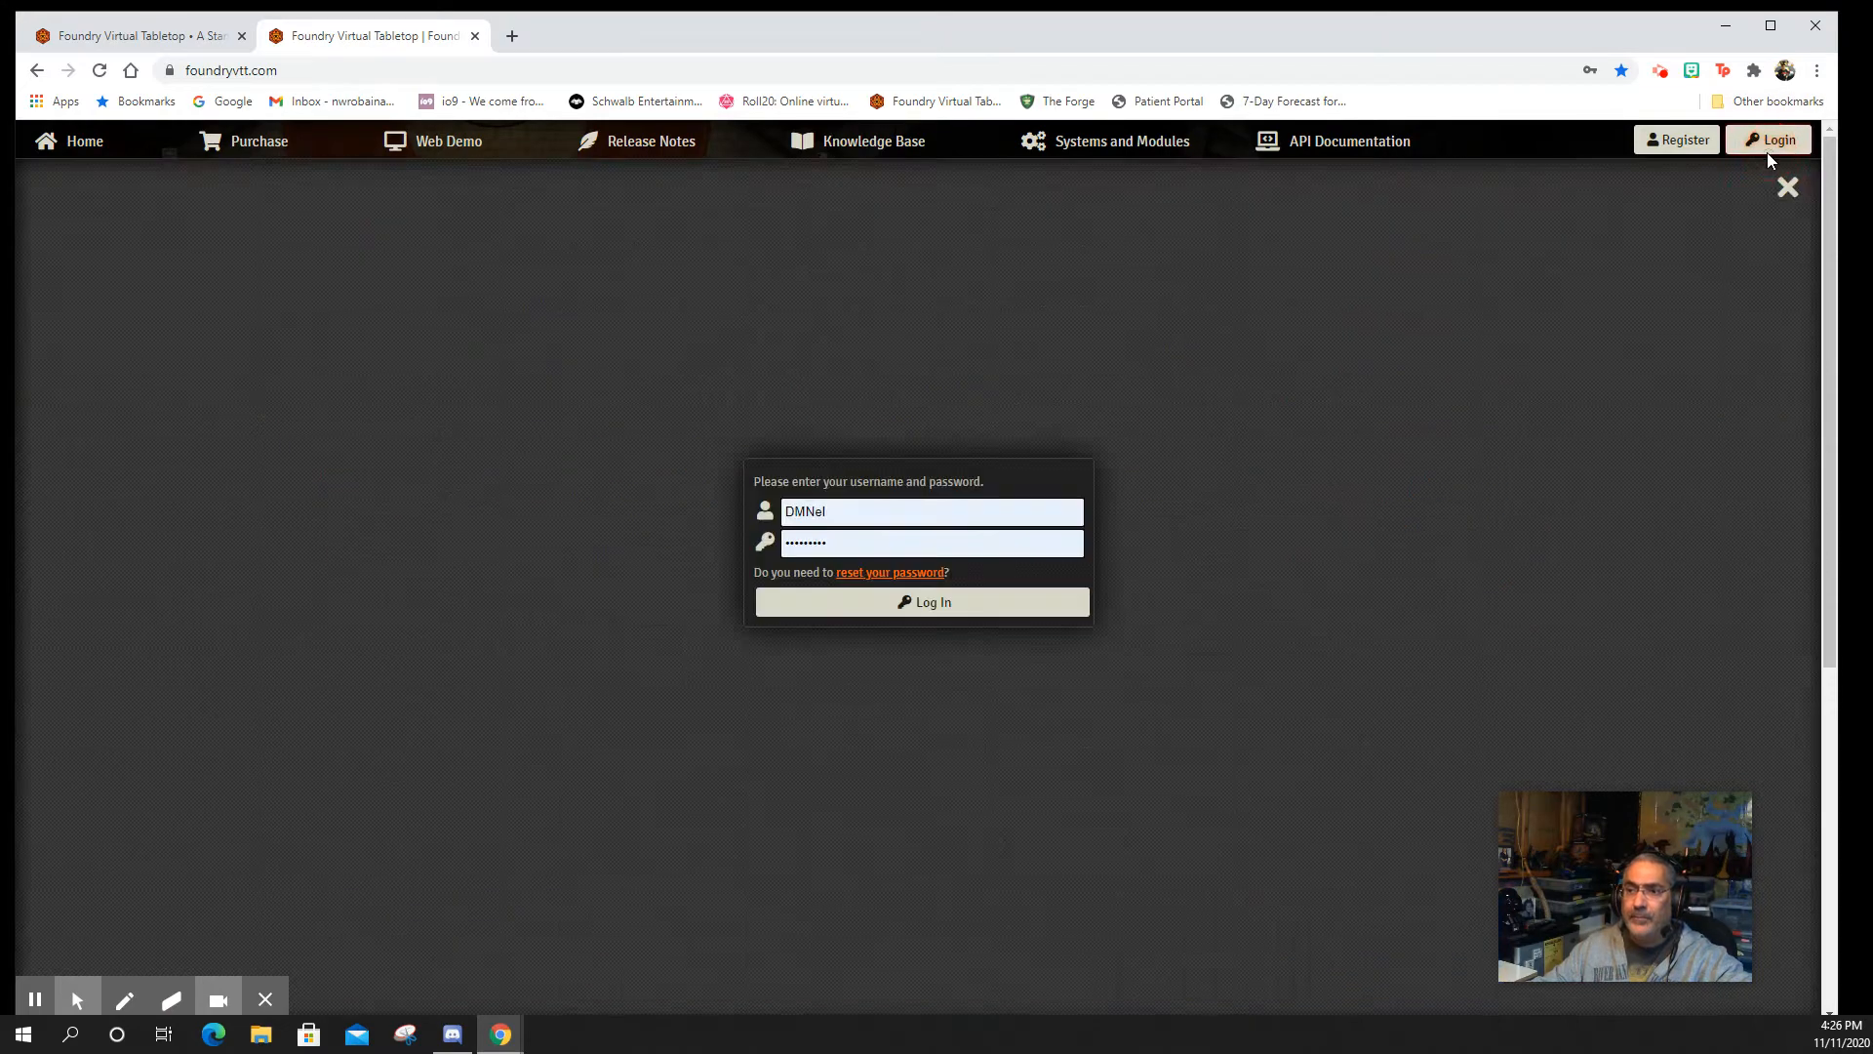
left_click(977, 601)
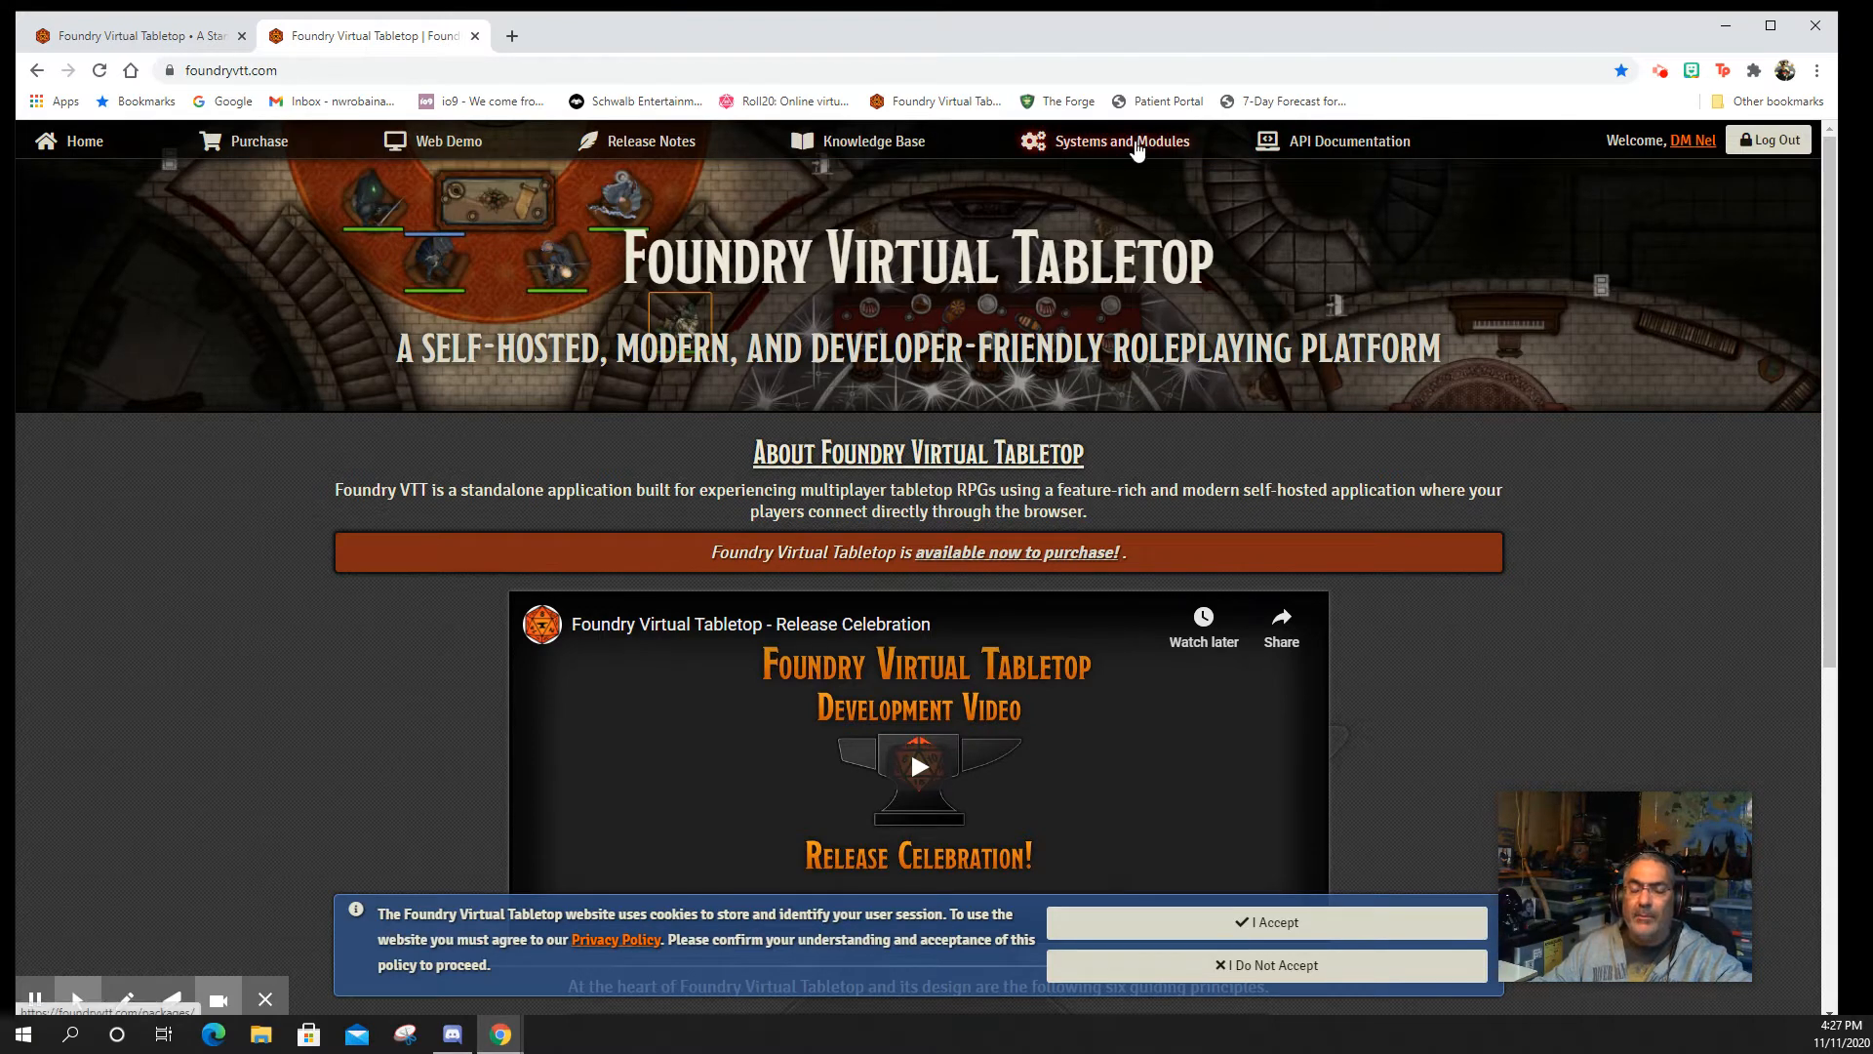
left_click(1316, 921)
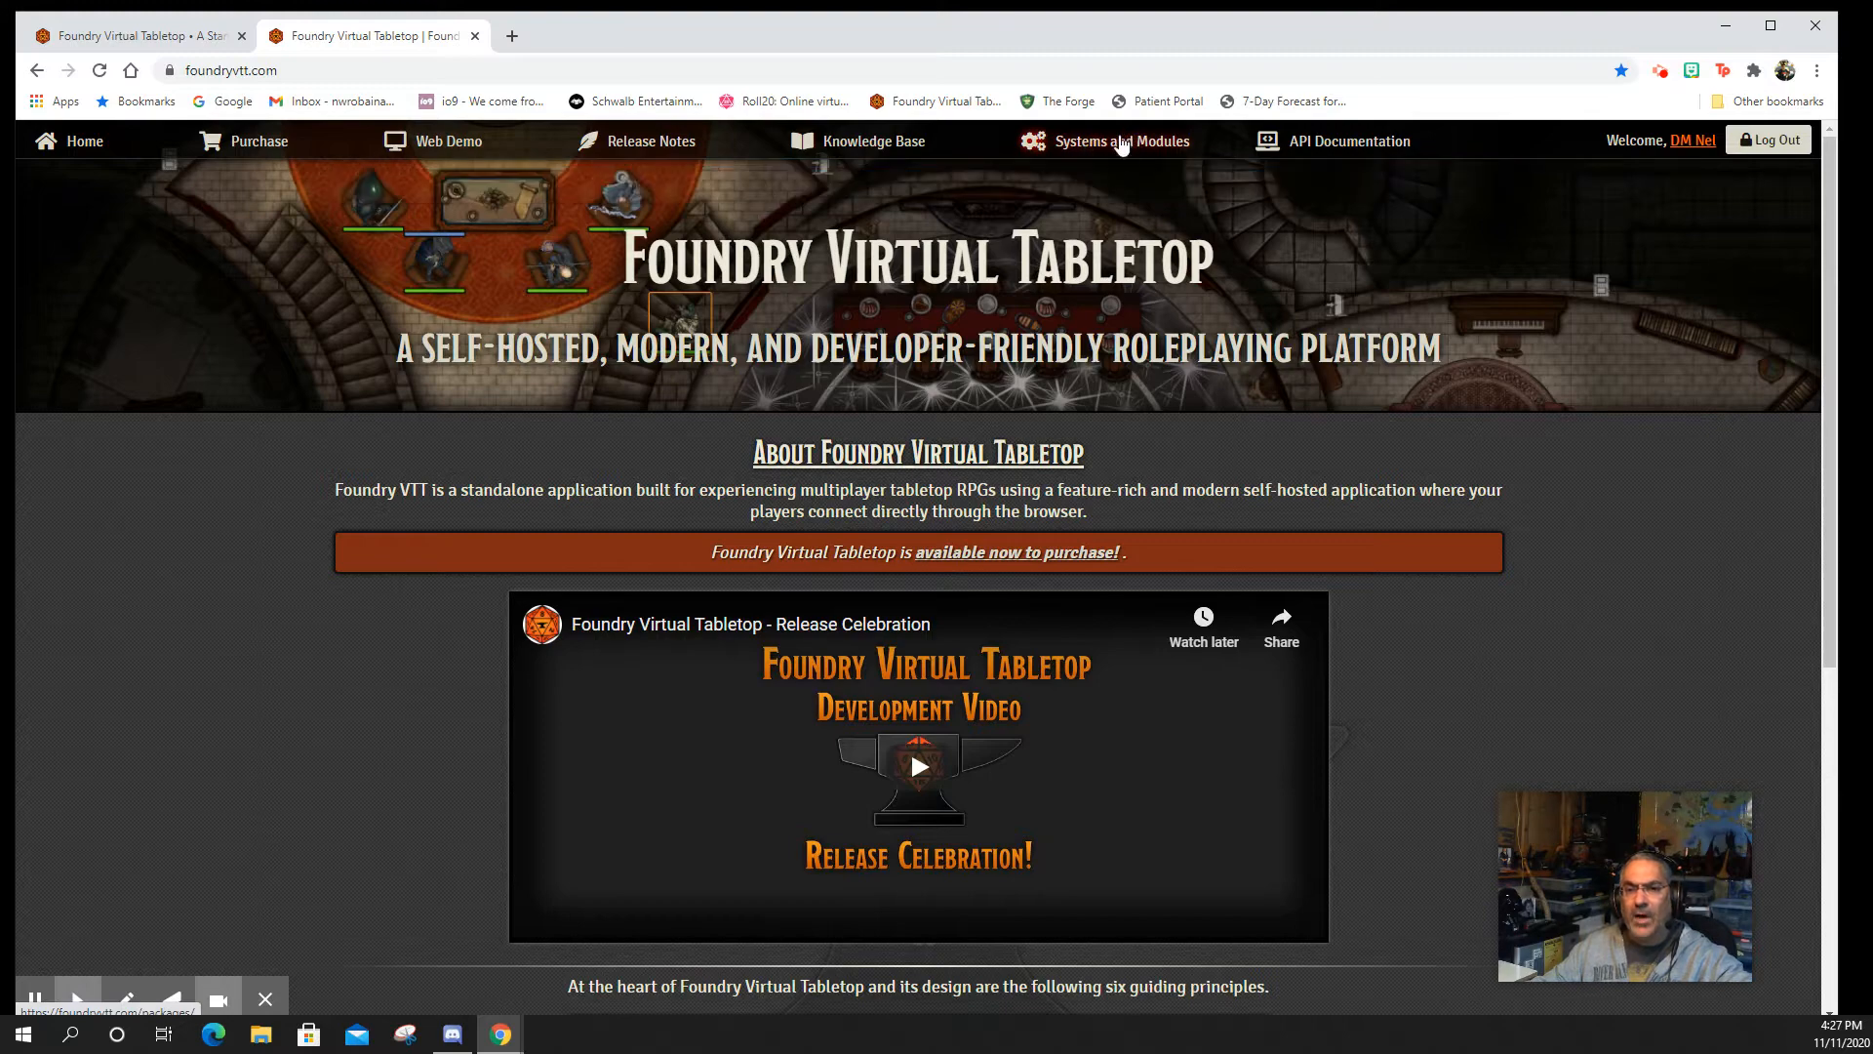
- Look over the package types and categories under Systems and Modules, and open the Add-On Modules list
left_click(1122, 143)
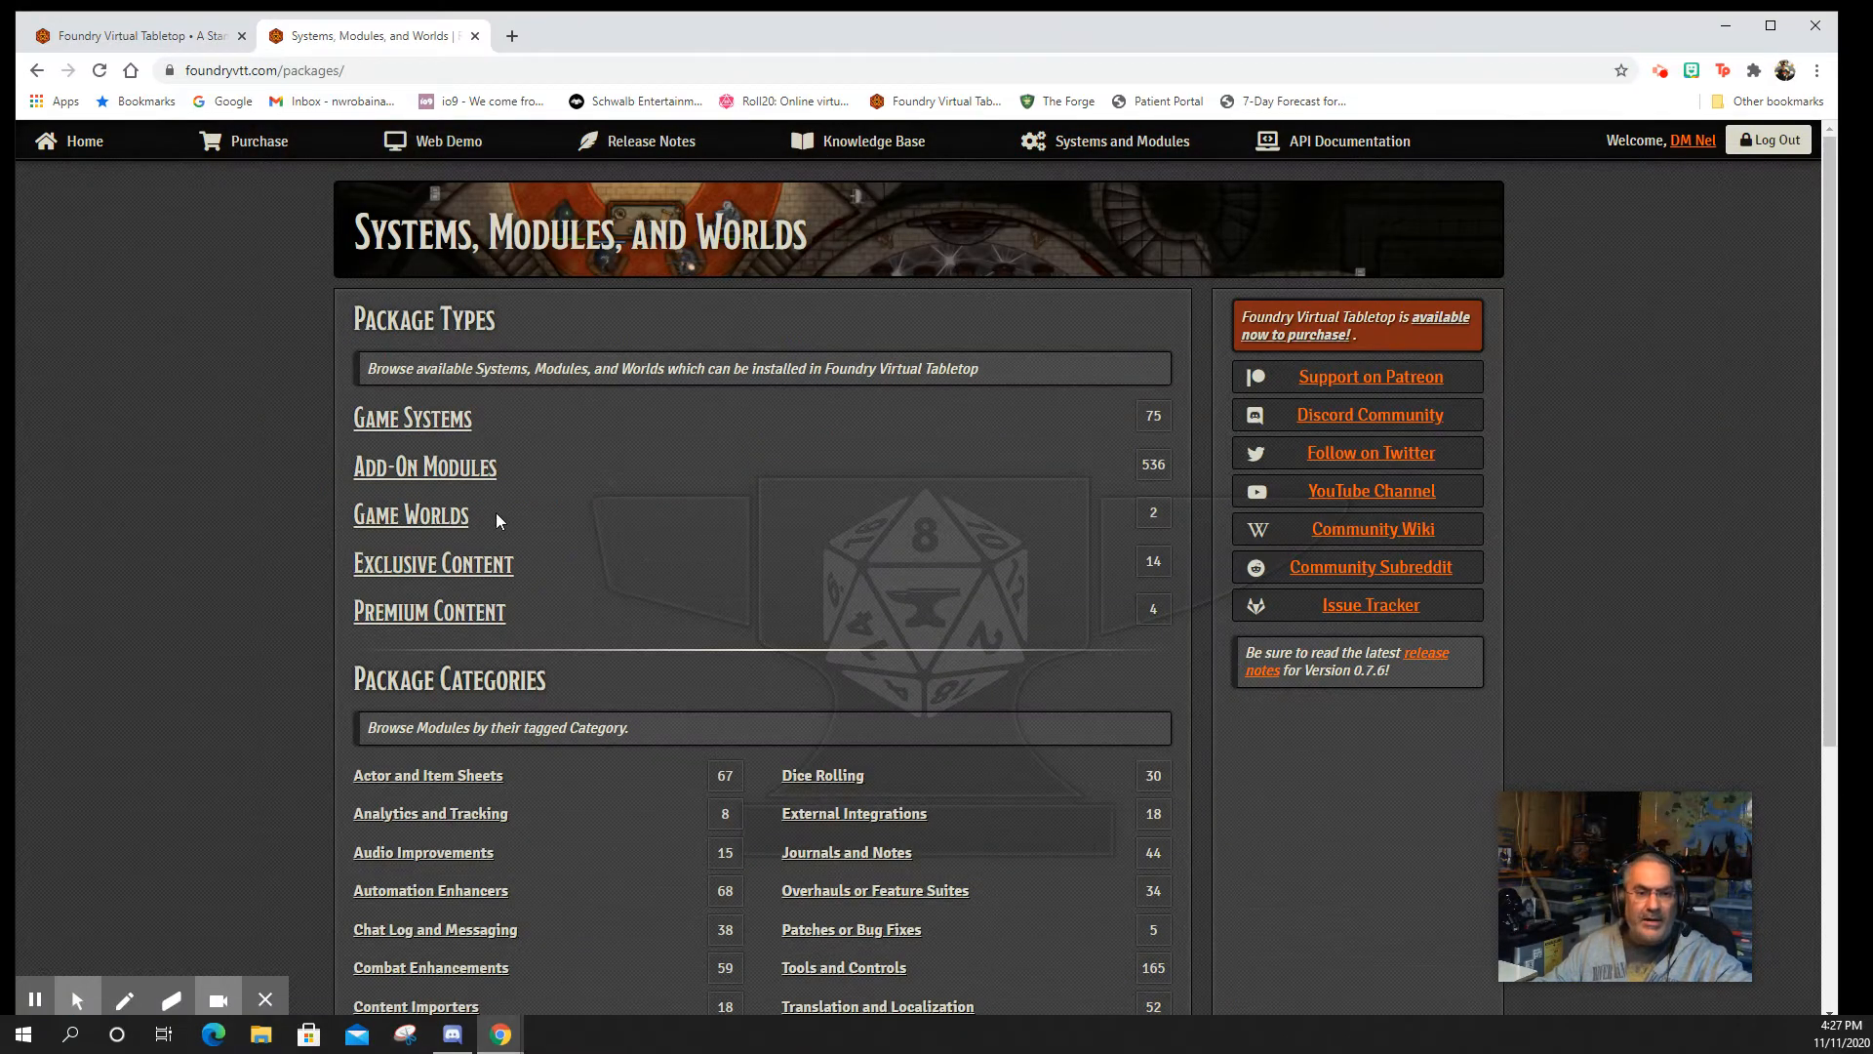
scroll(733, 724, "down", 2)
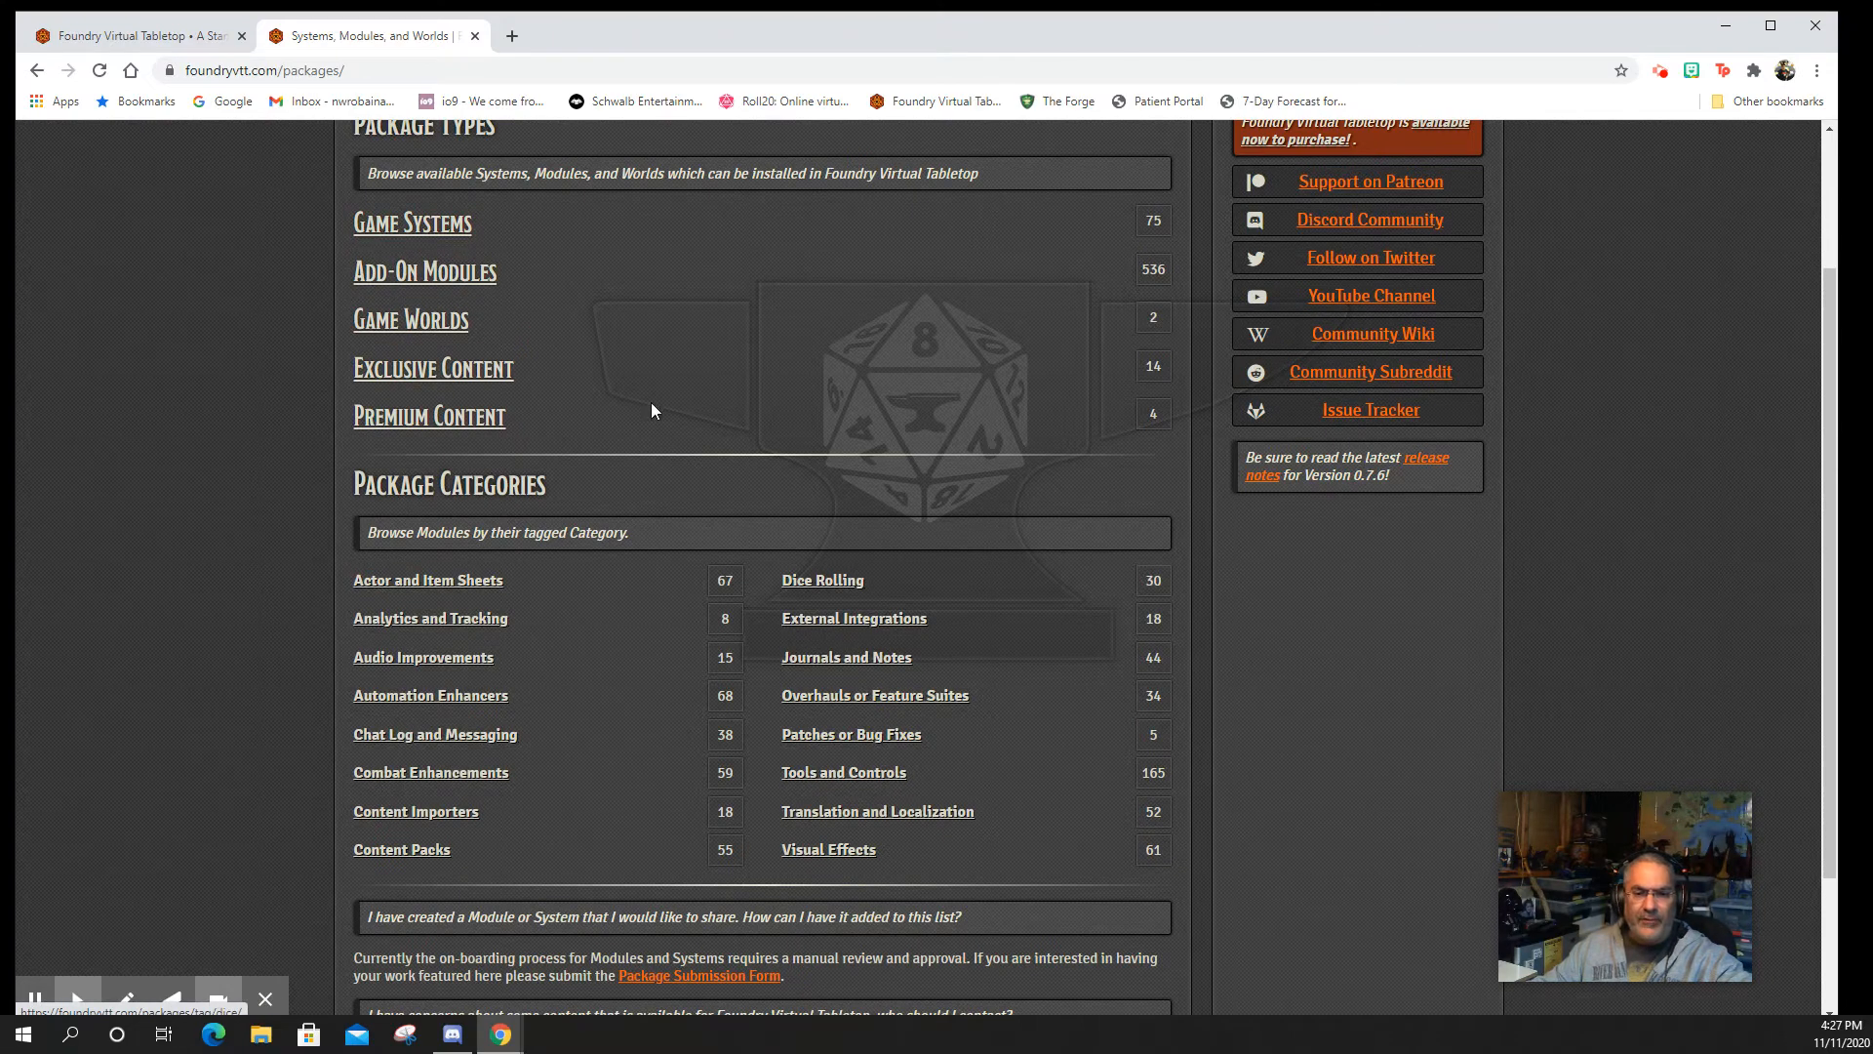
left_click(449, 278)
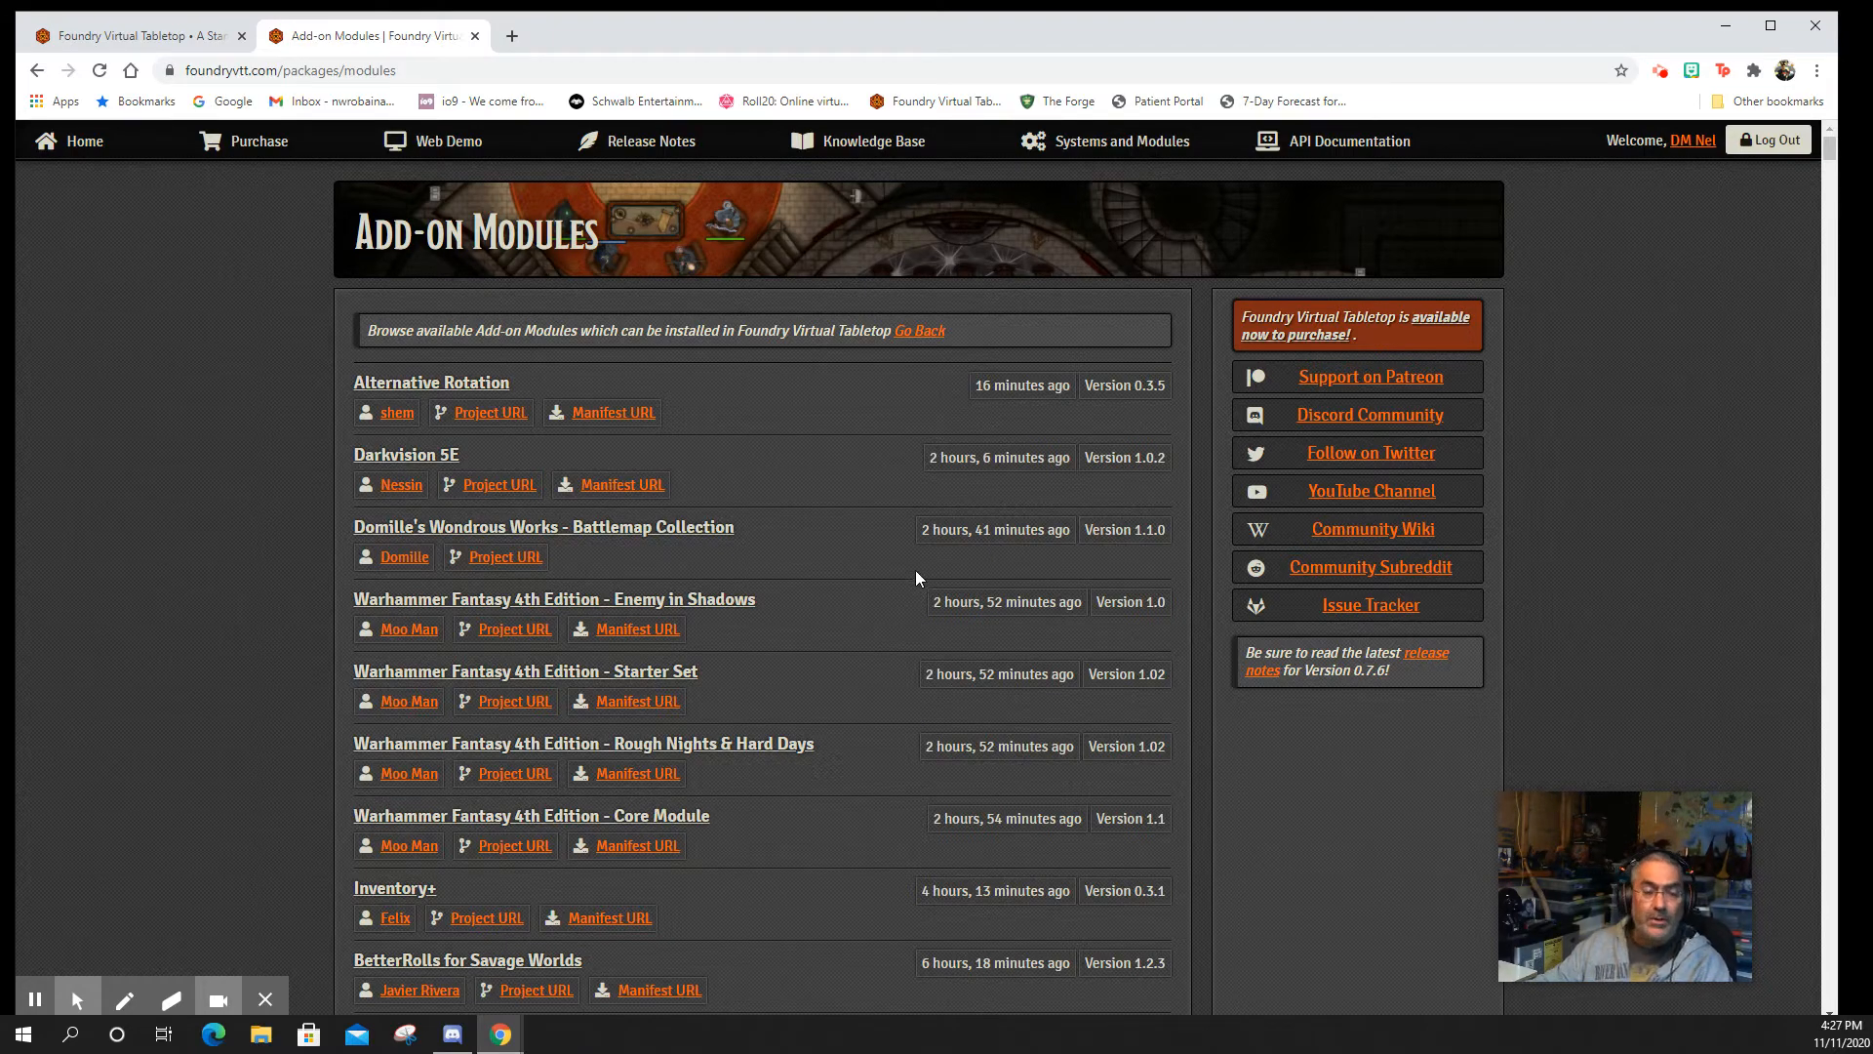
- Examine the list of available add-on modules, from Alternative Rotation down to Better NPC Sheet 5e
scroll(926, 576, "down", 2)
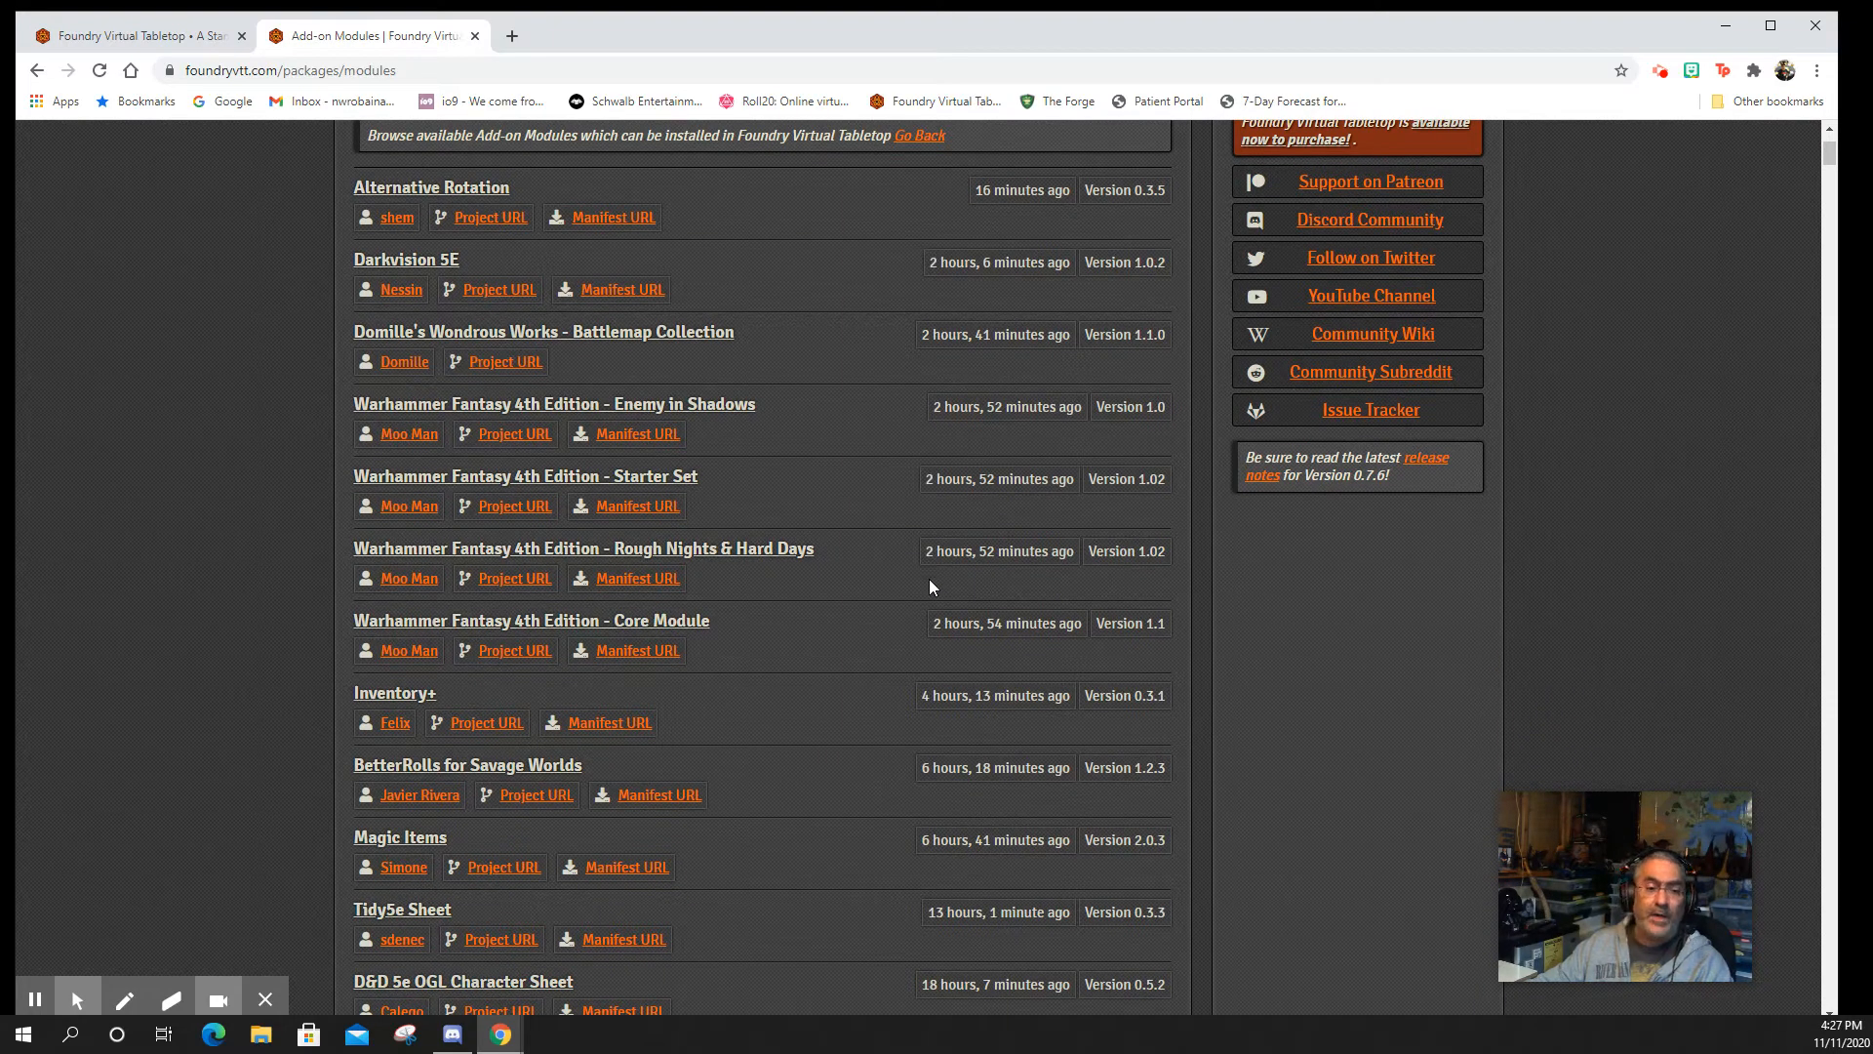
scroll(928, 577, "down", 20)
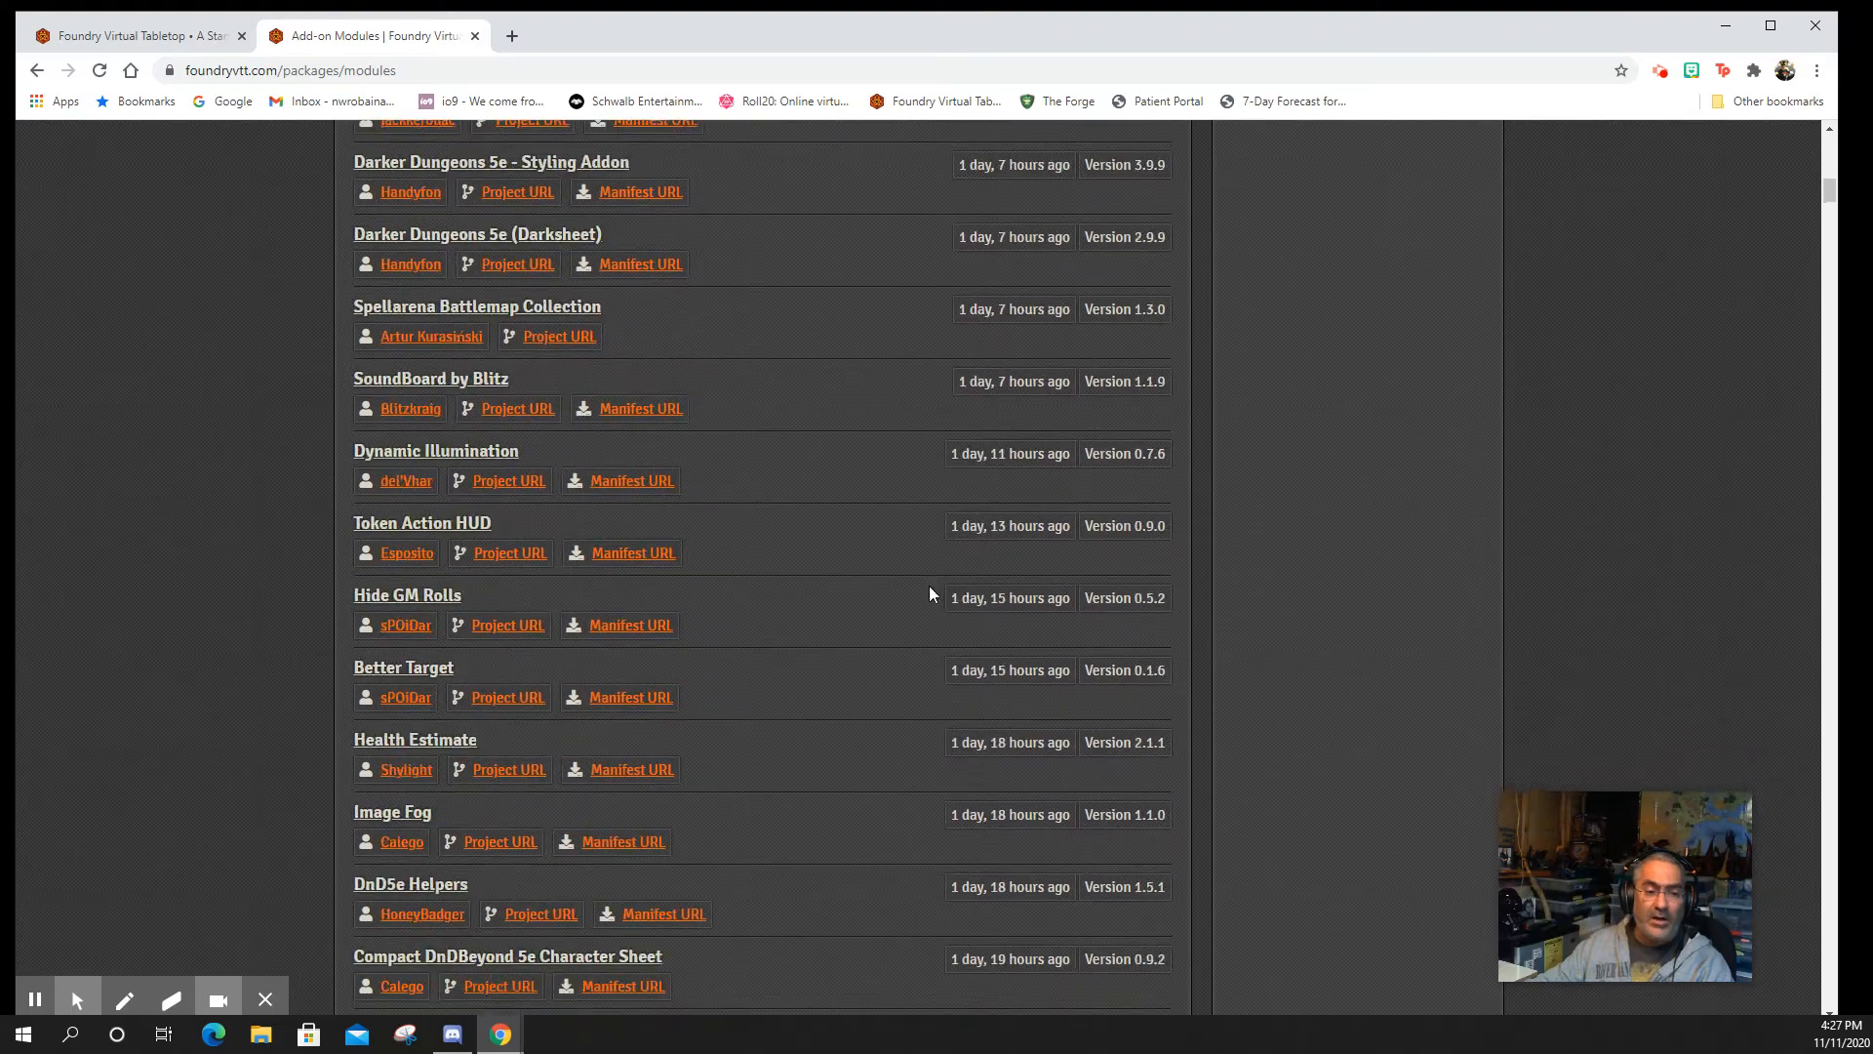
scroll(929, 587, "down", 20)
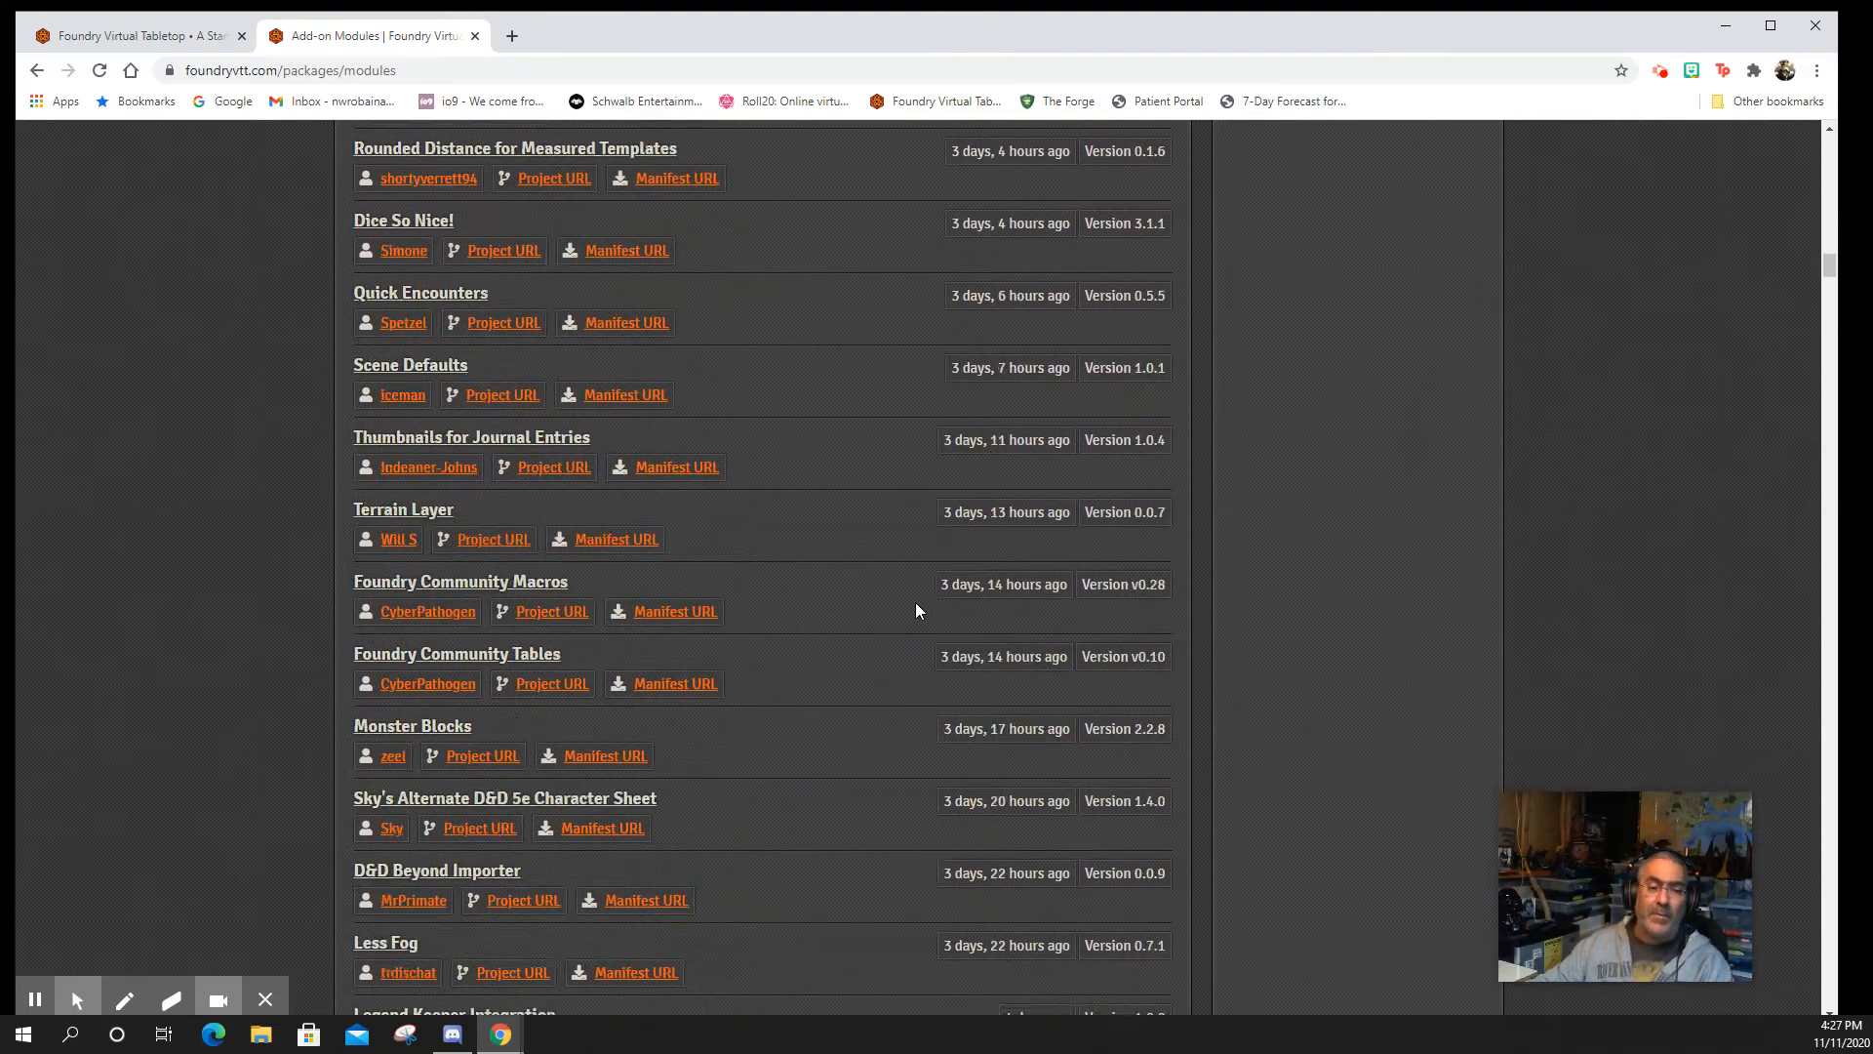
scroll(822, 642, "down", 10)
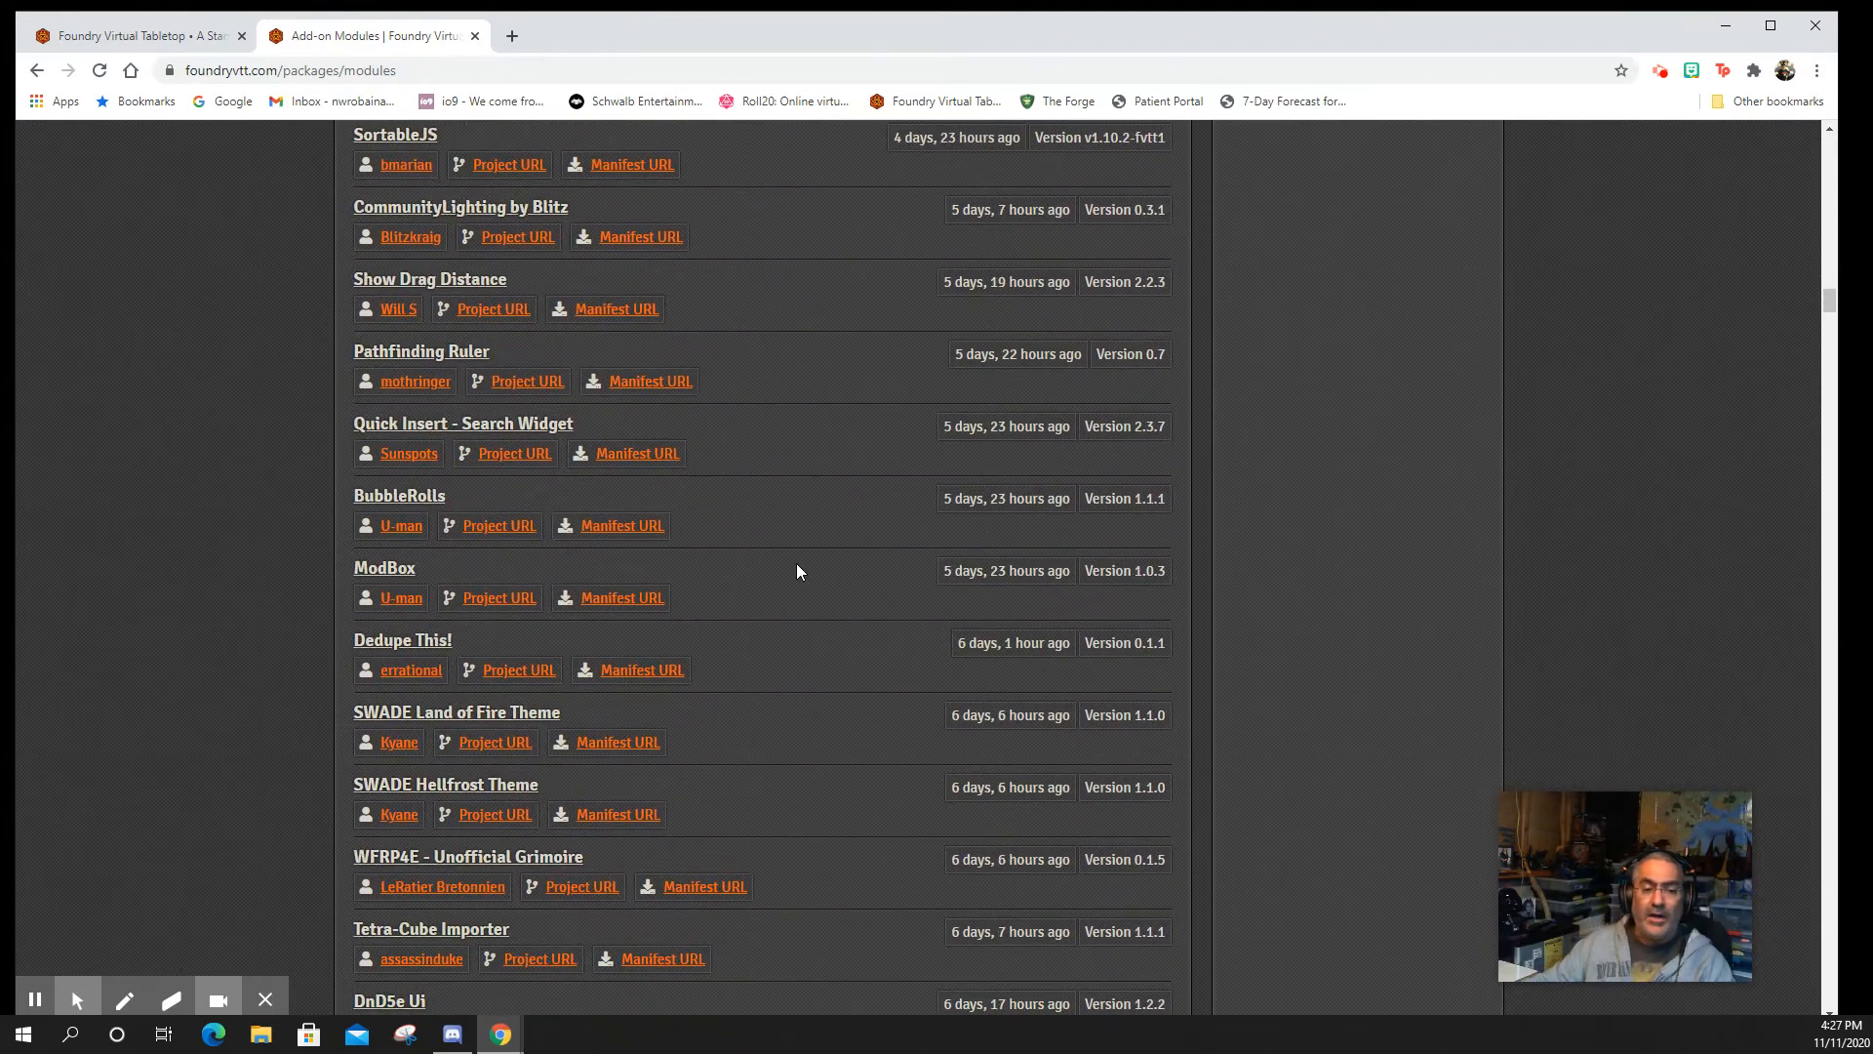
scroll(798, 585, "down", 10)
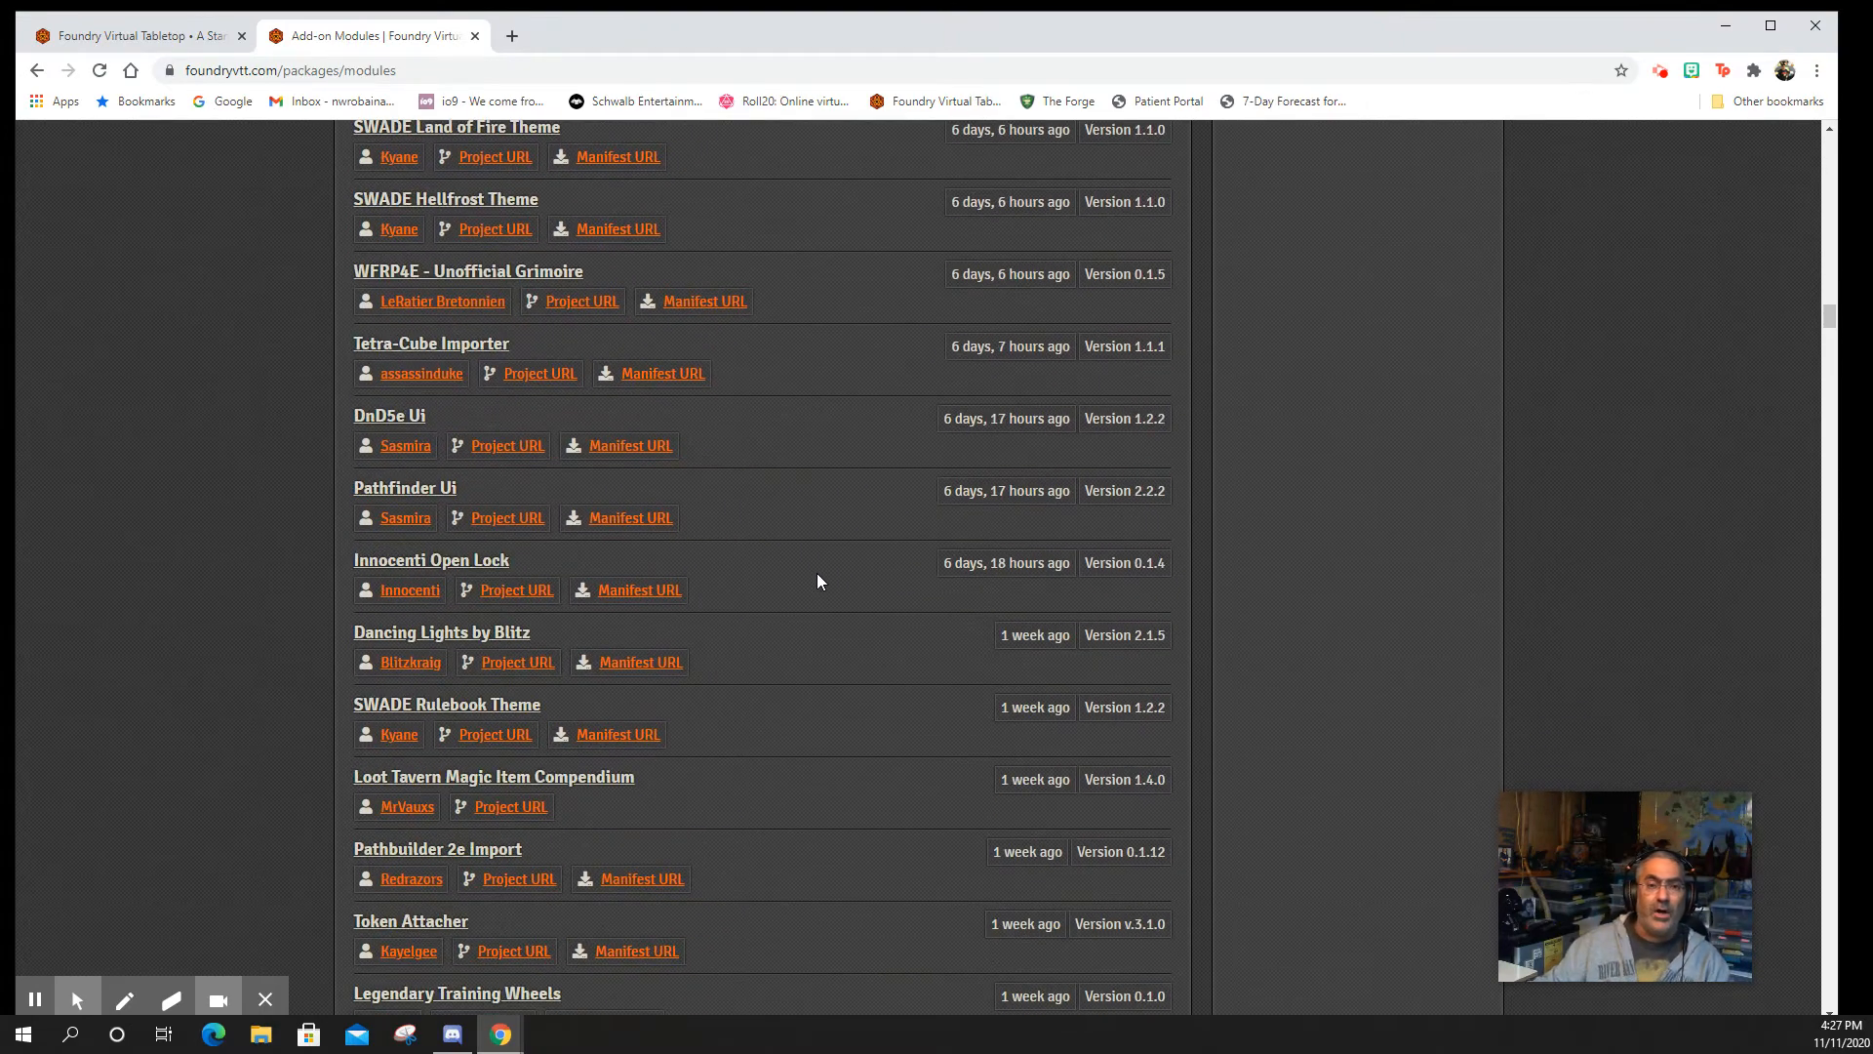
scroll(792, 644, "down", 9)
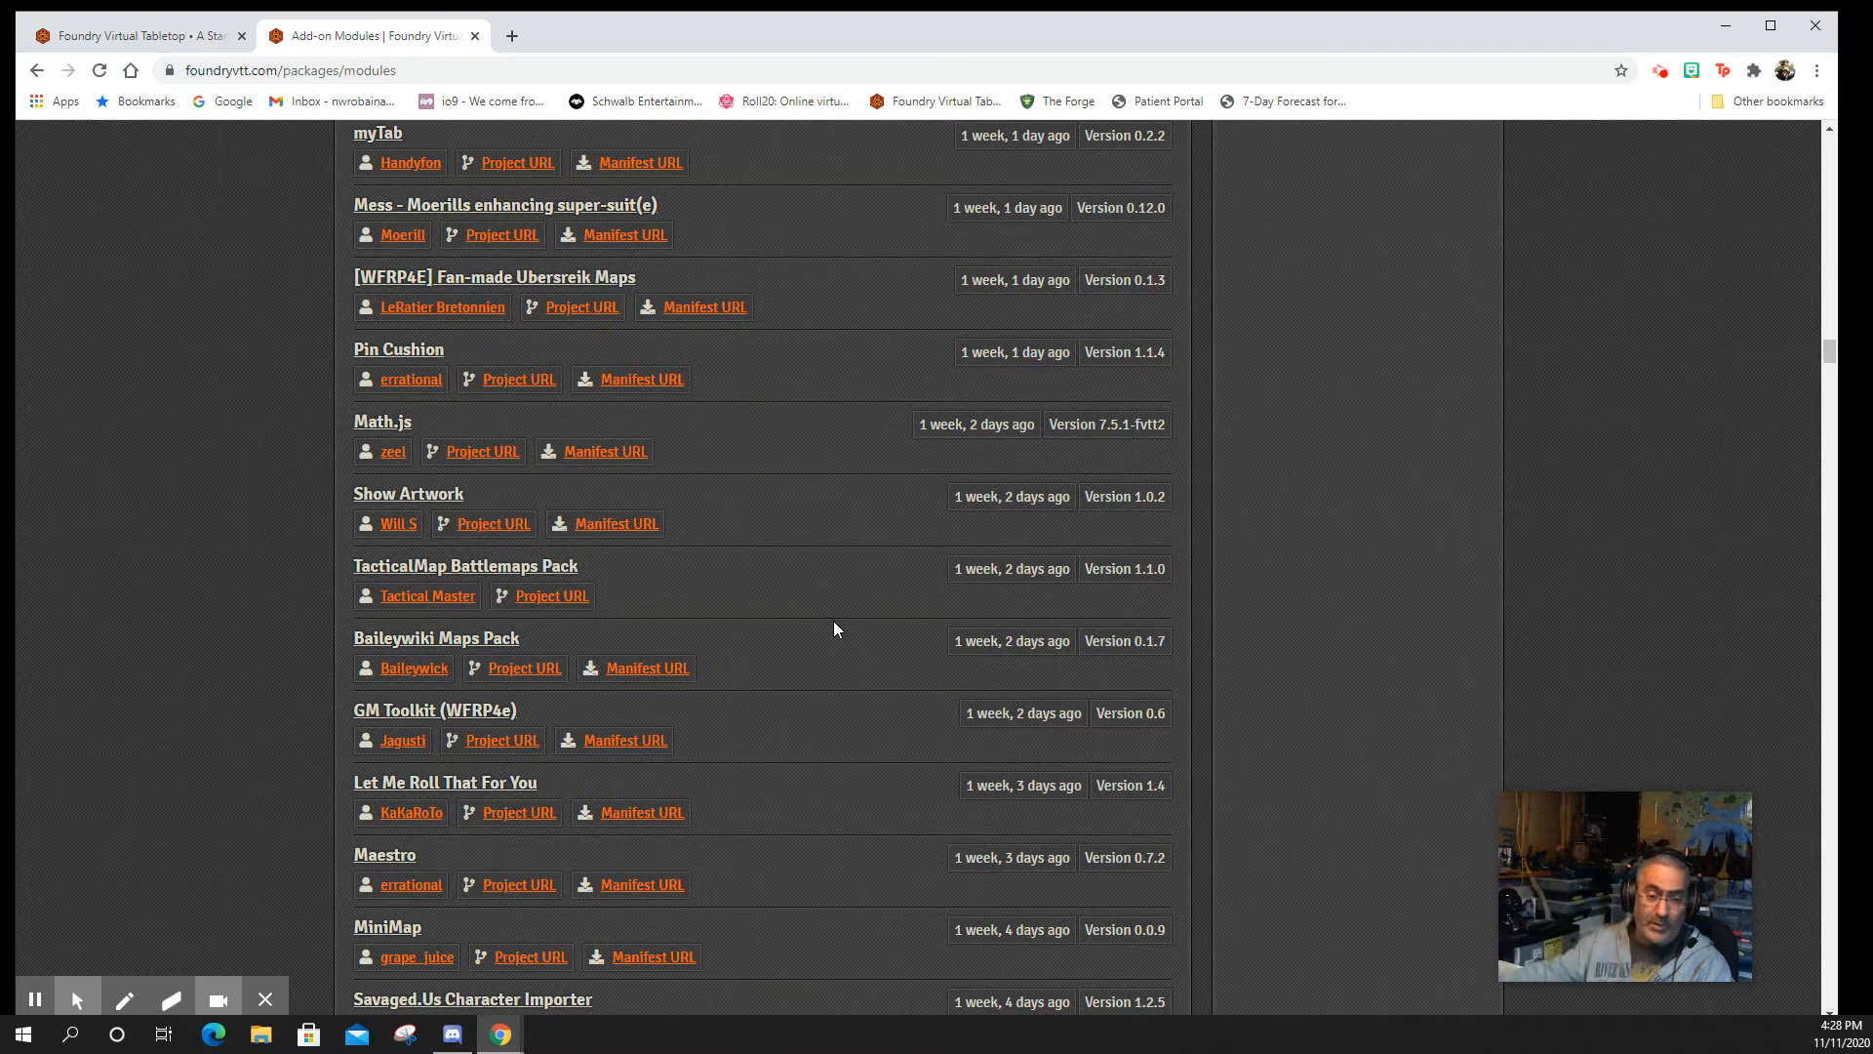
scroll(882, 517, "down", 2)
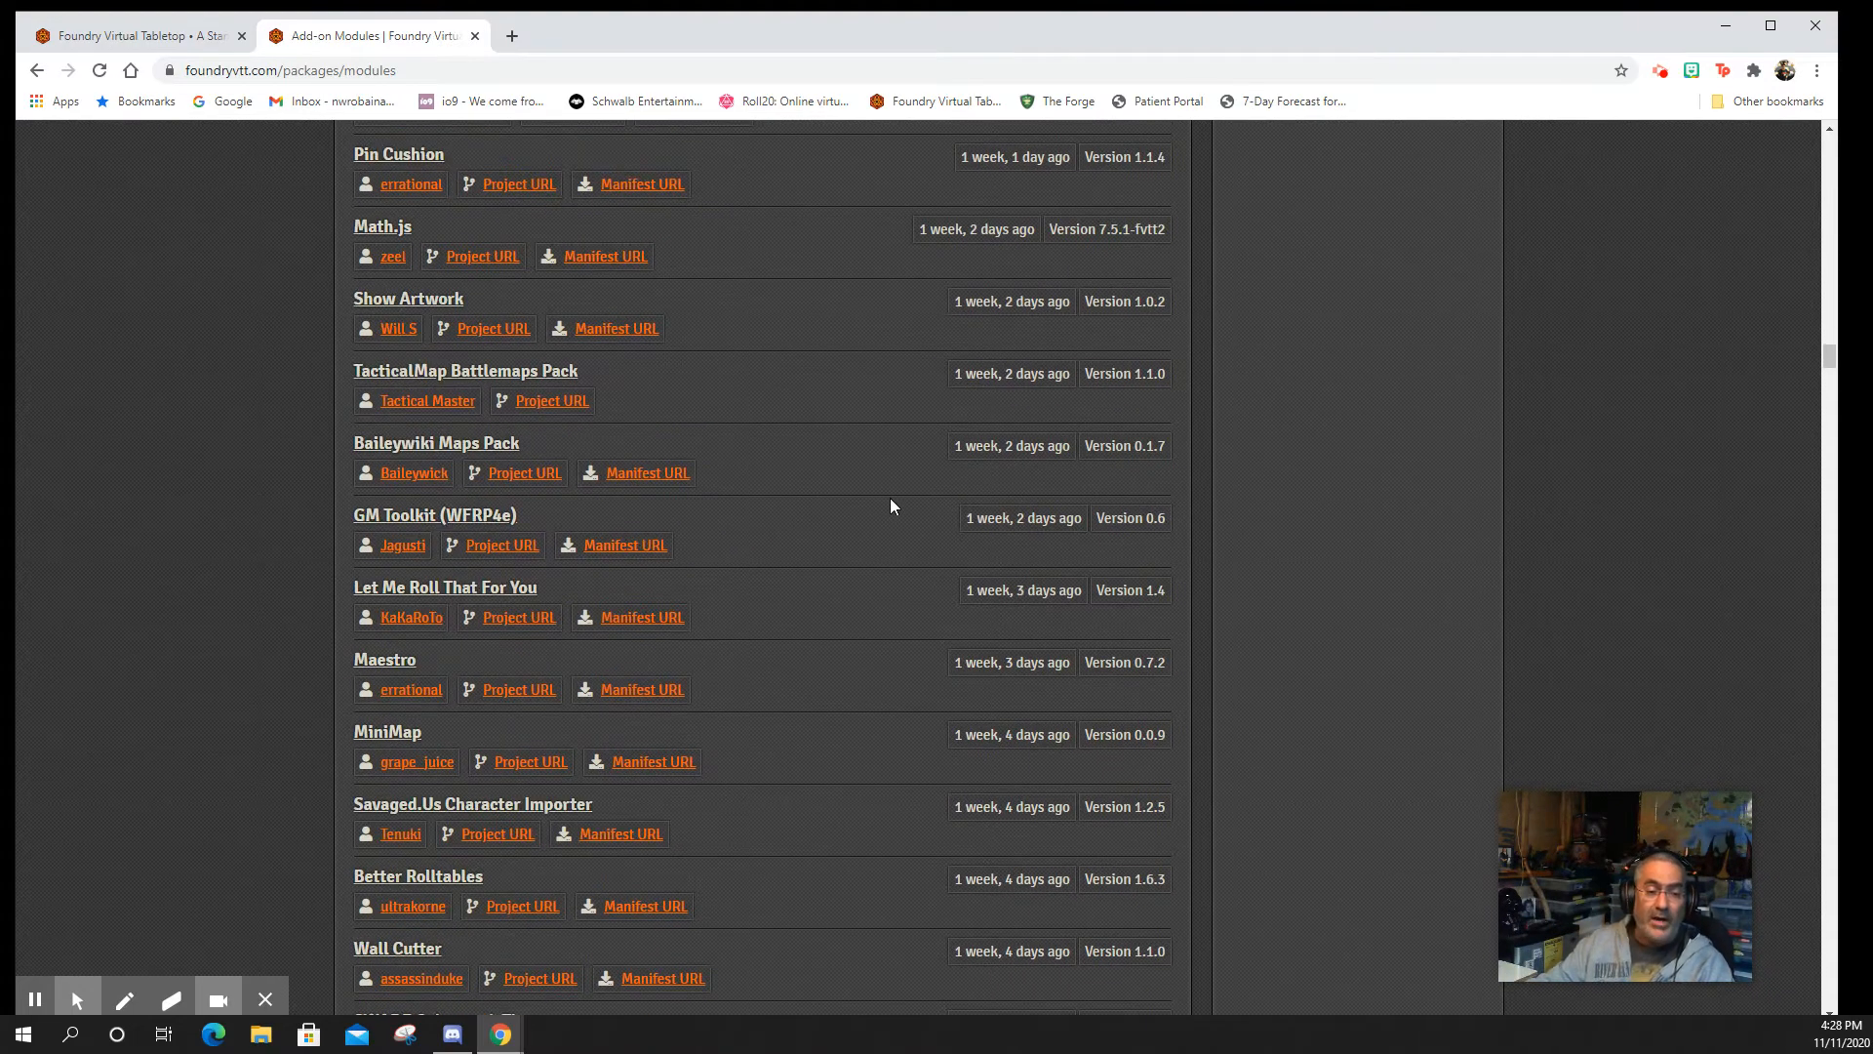
scroll(889, 506, "down", 3)
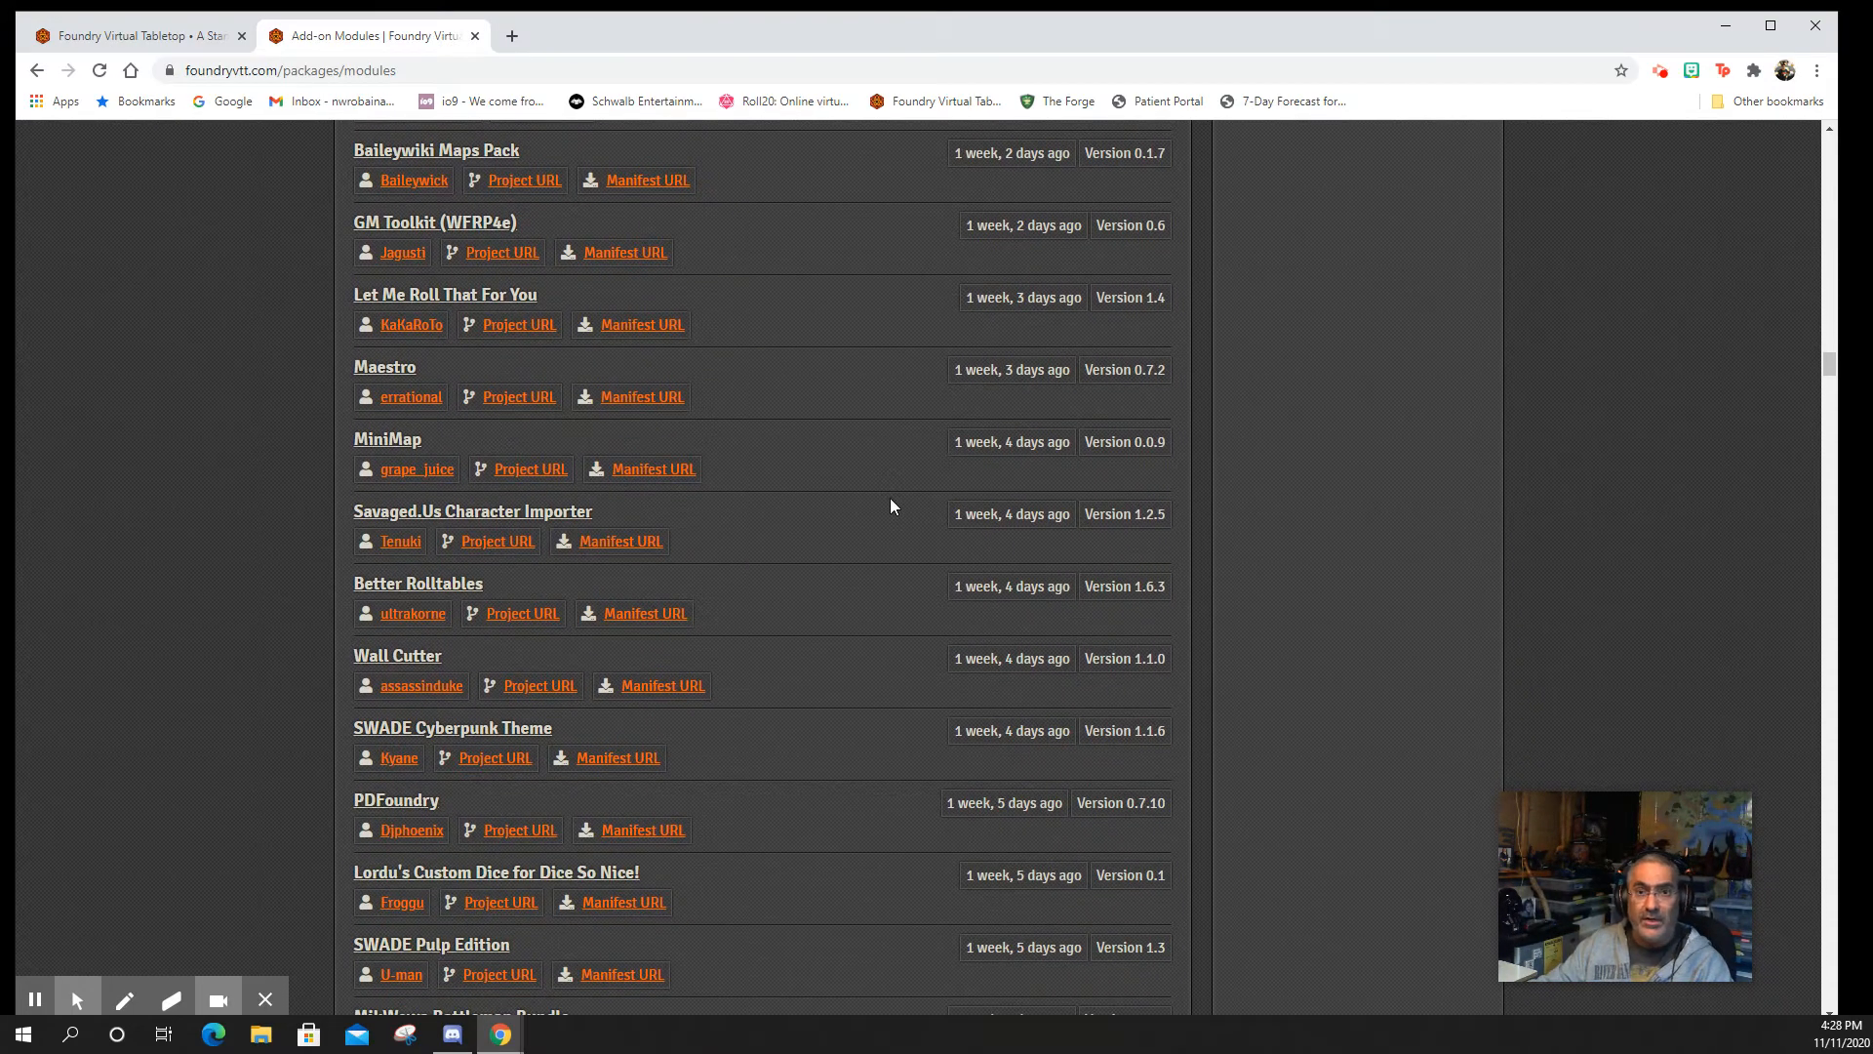
scroll(878, 499, "down", 2)
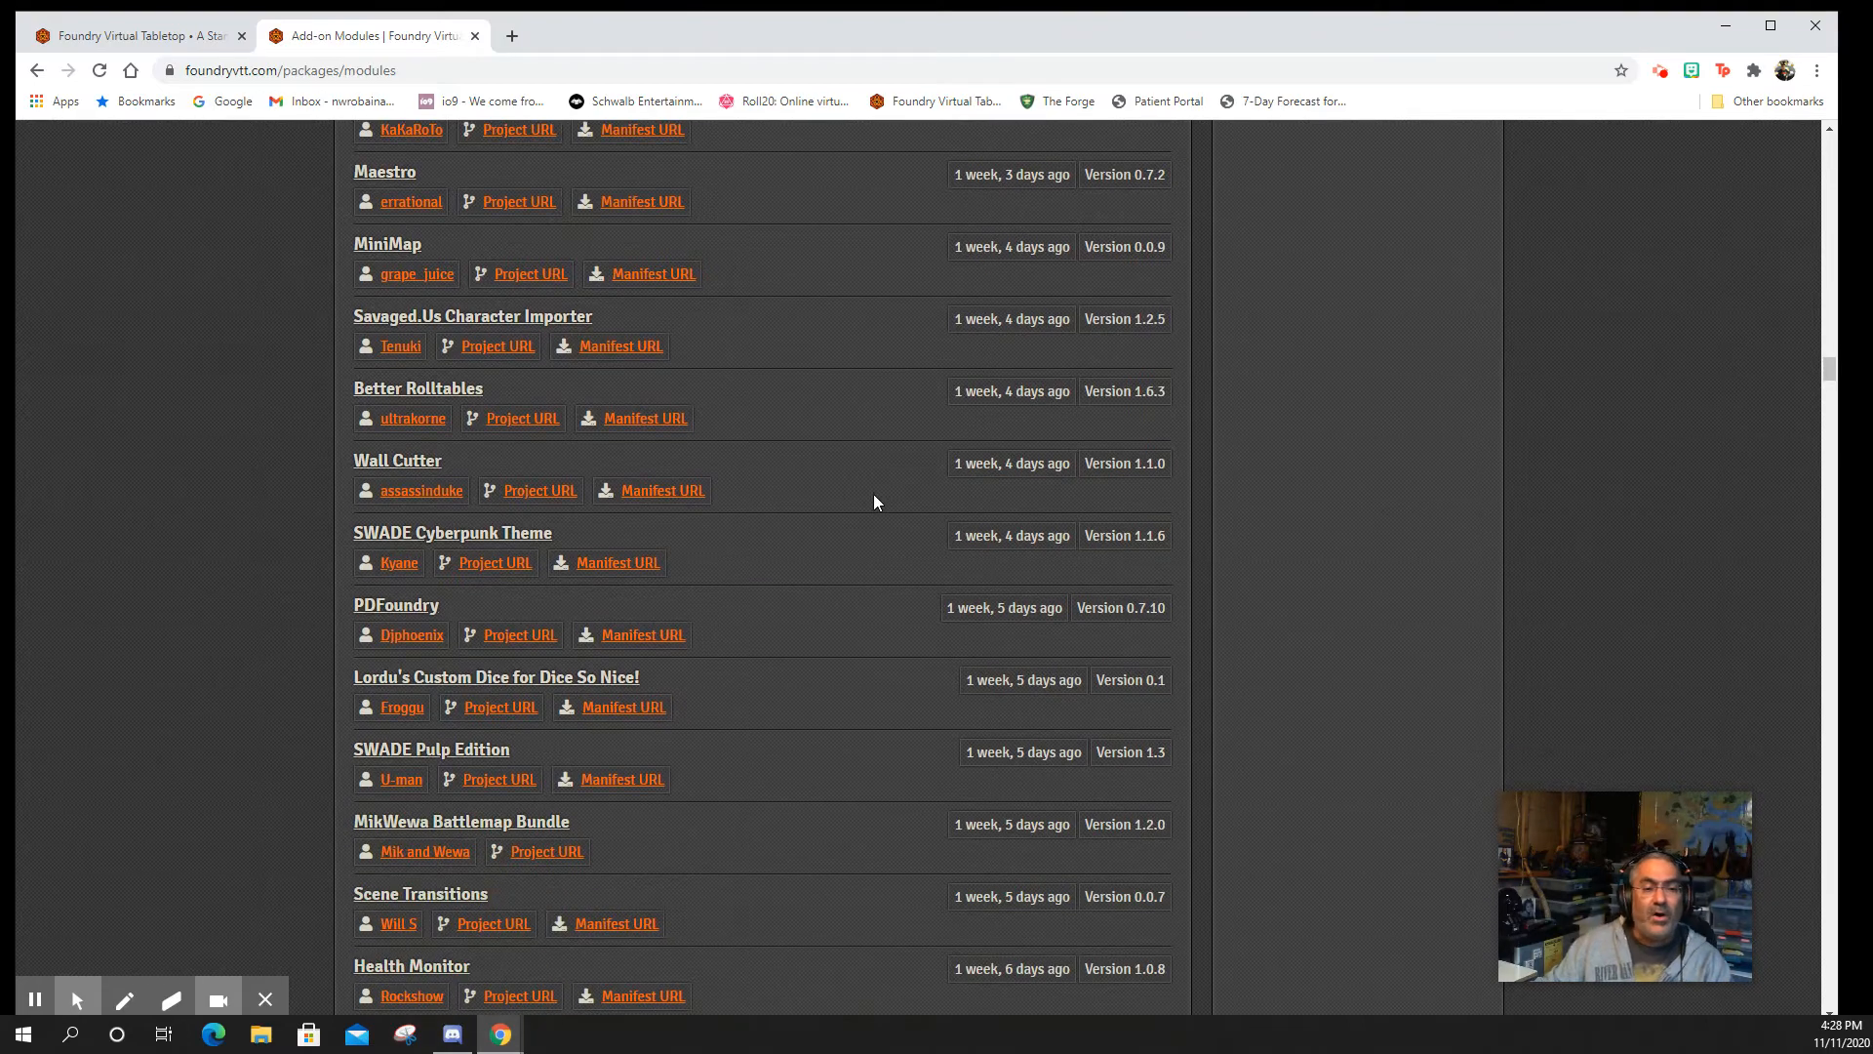
scroll(864, 486, "down", 6)
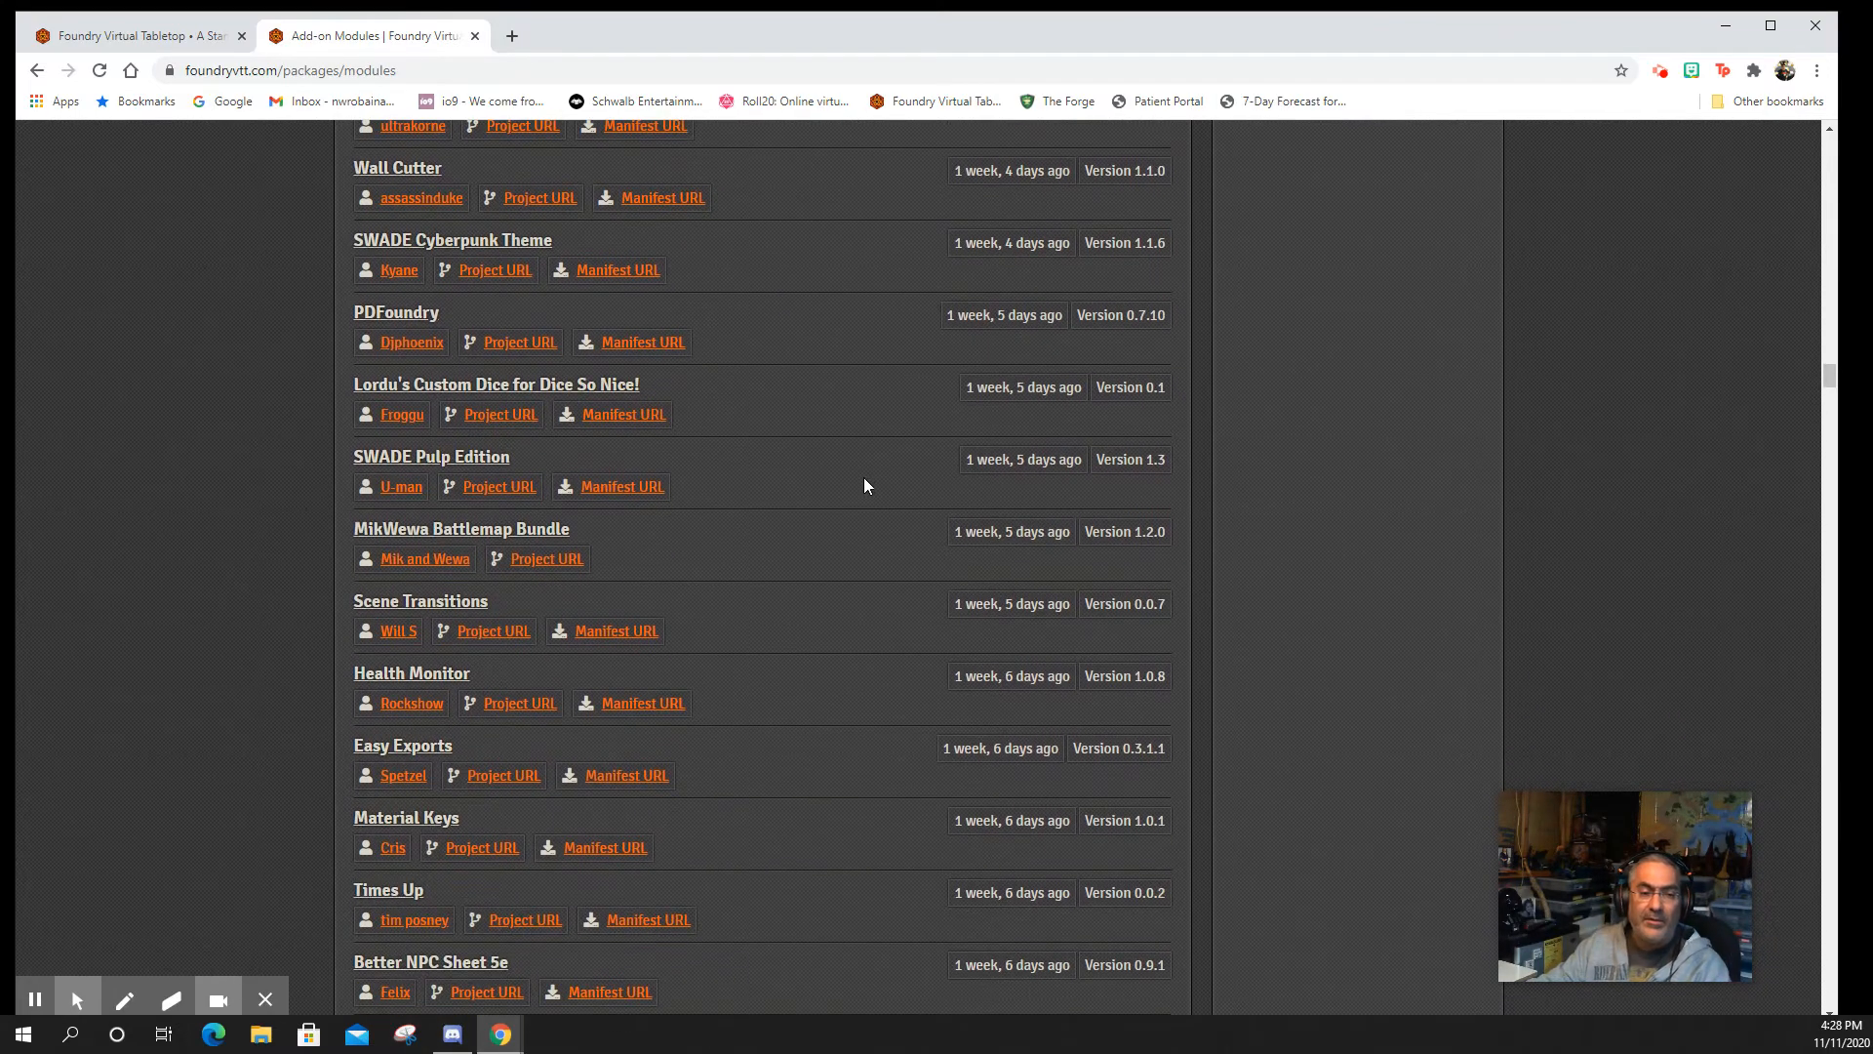
- Examine more of the add-on modules list, from Wall Cutter down to Macro Editor, and check the game world's settings in between
scroll(868, 471, "down", 7)
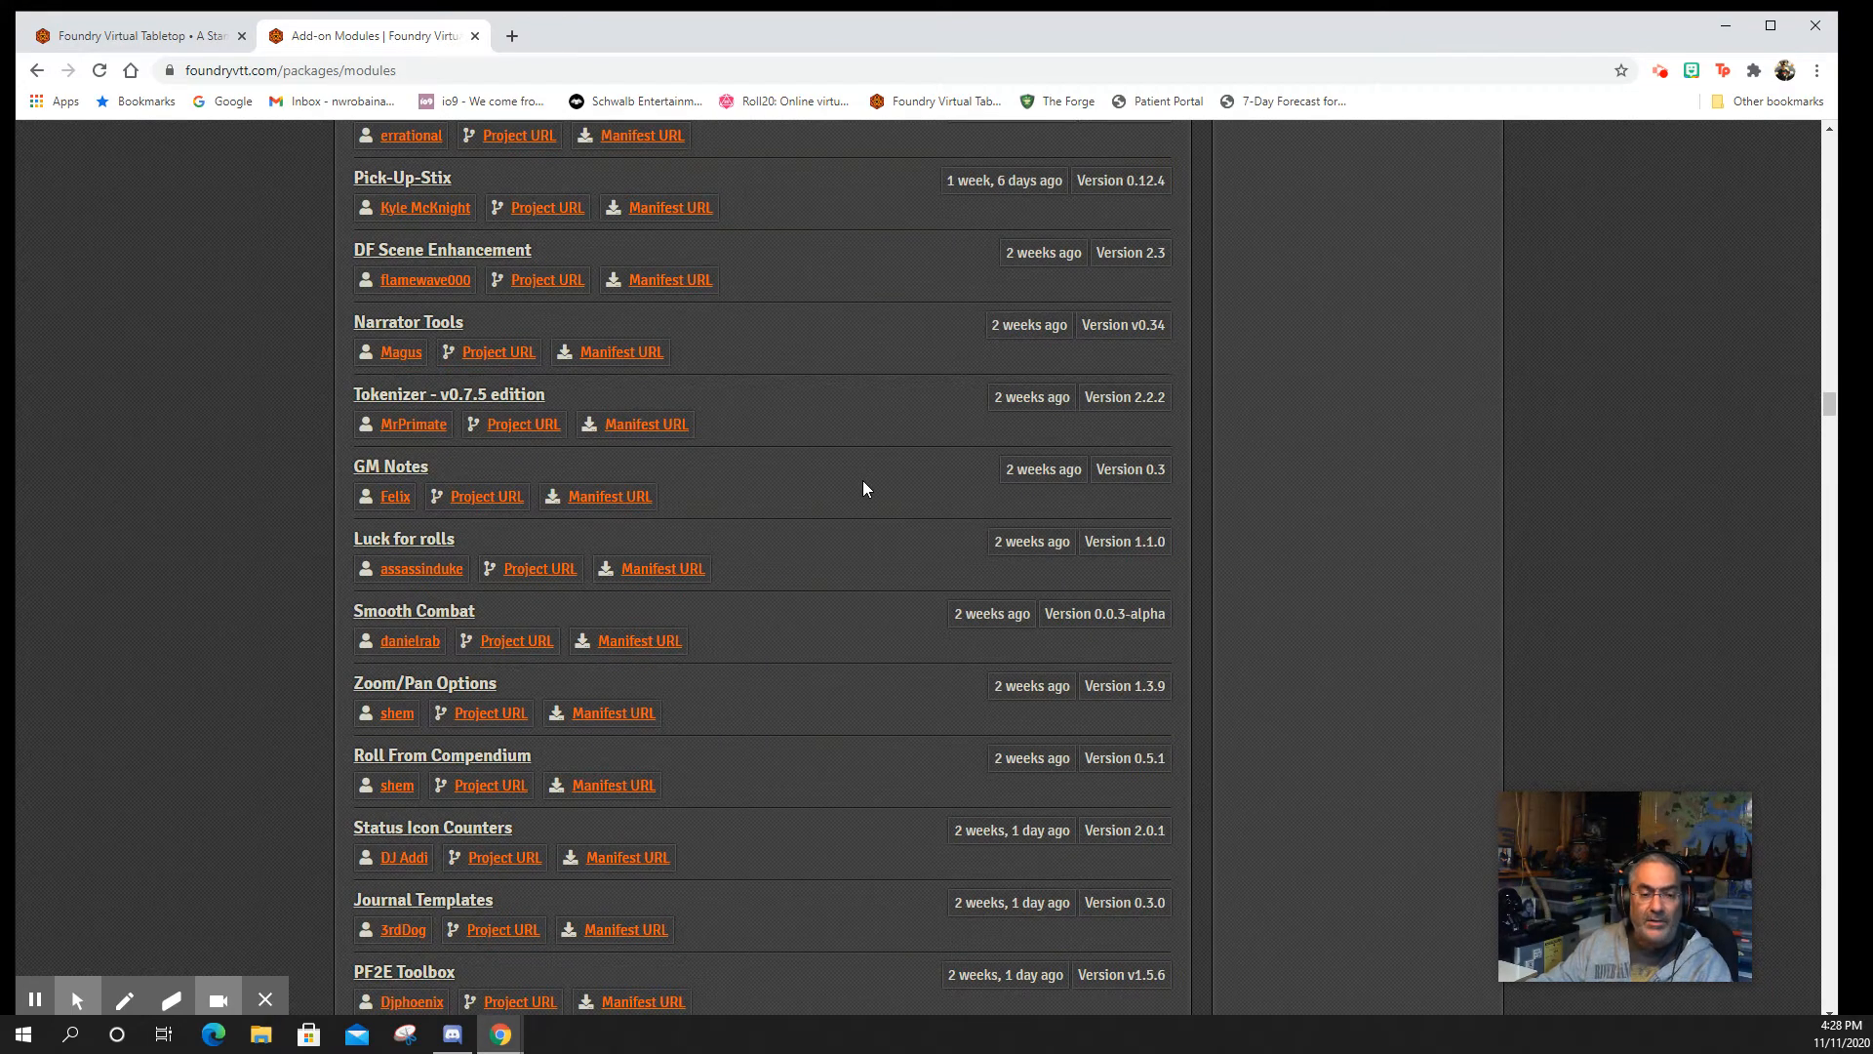
scroll(862, 488, "up", 4)
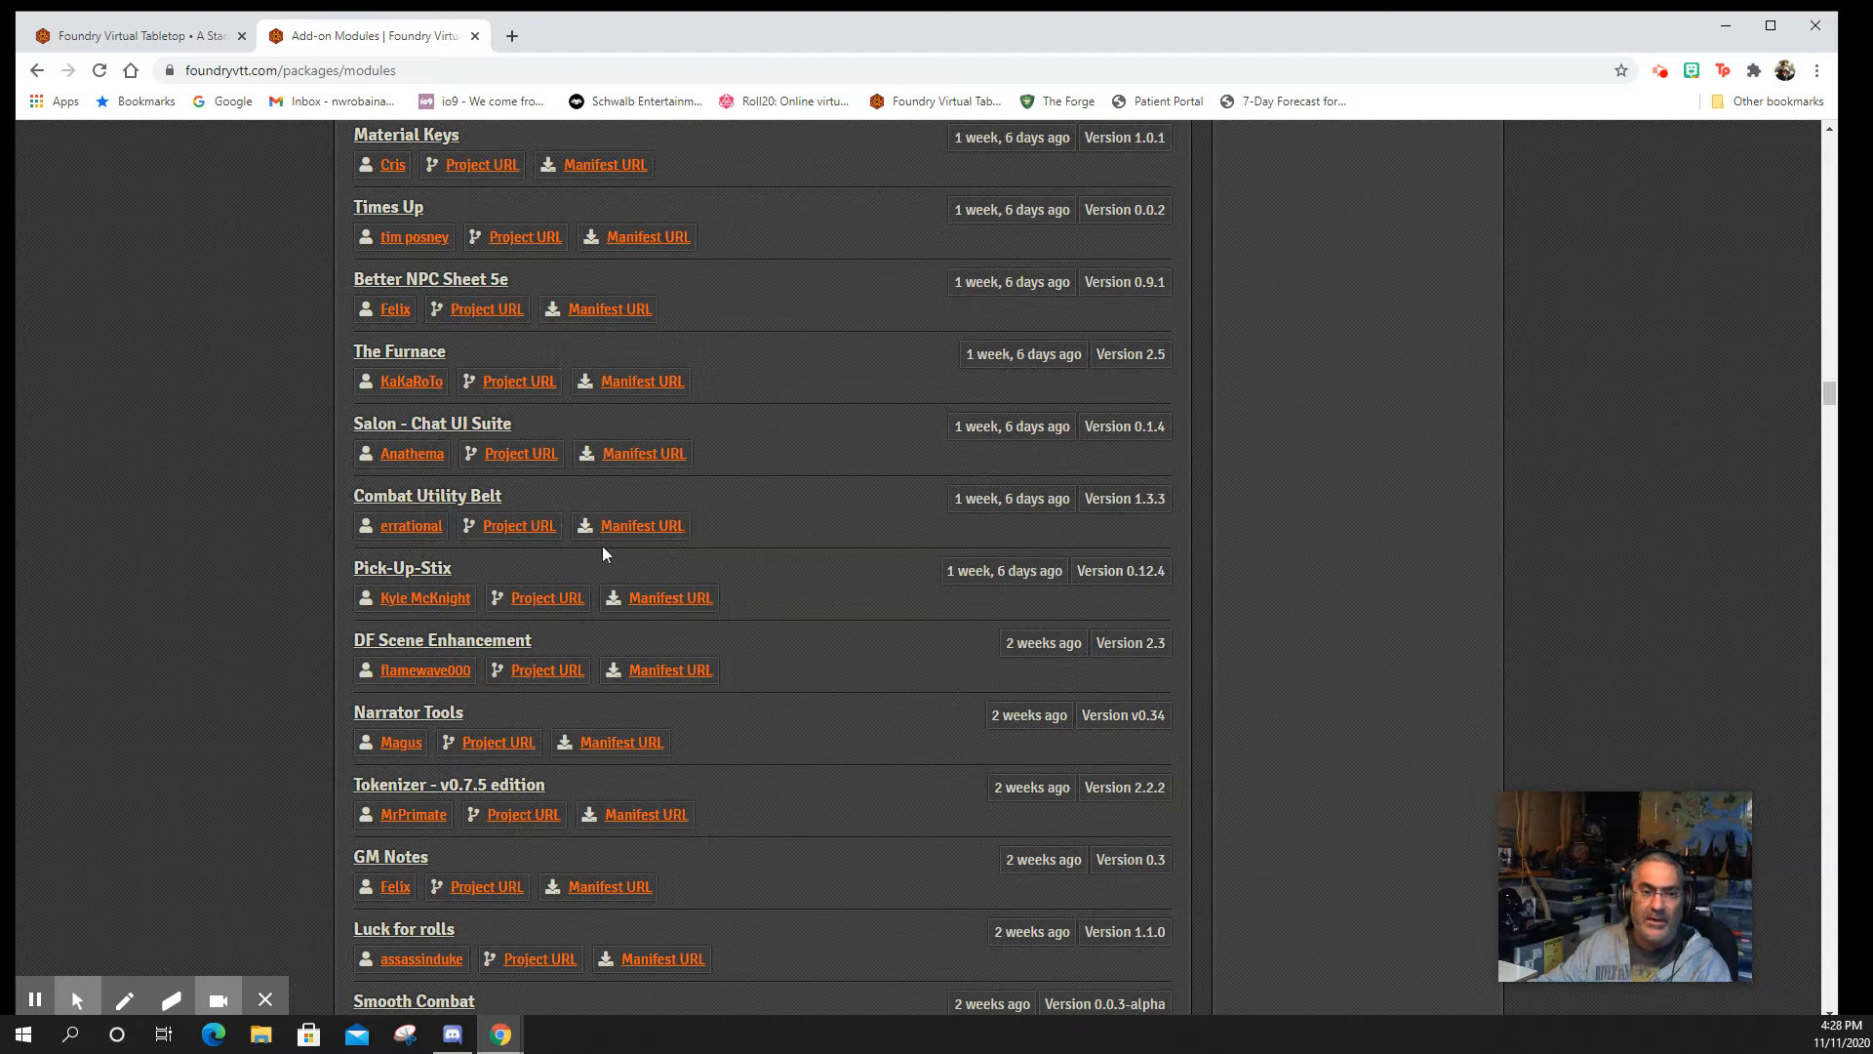
key("ctrl+Tab")
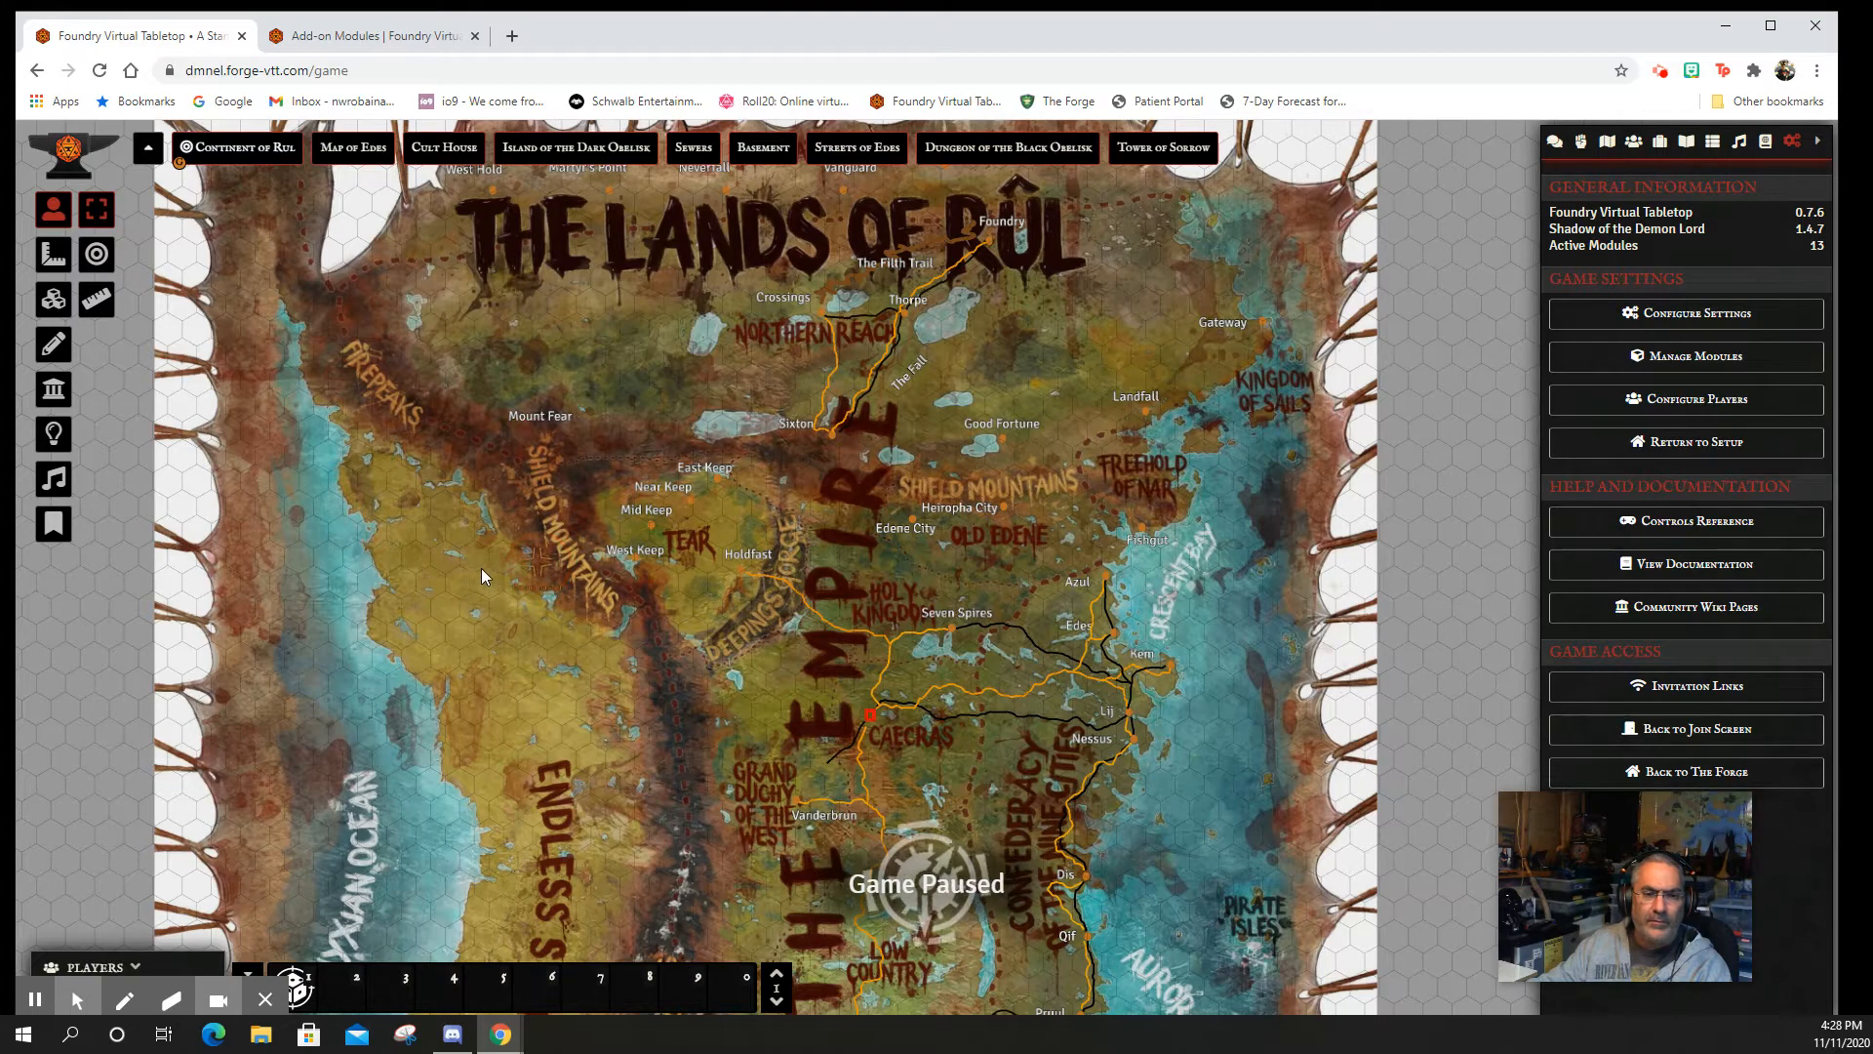
left_click(443, 564)
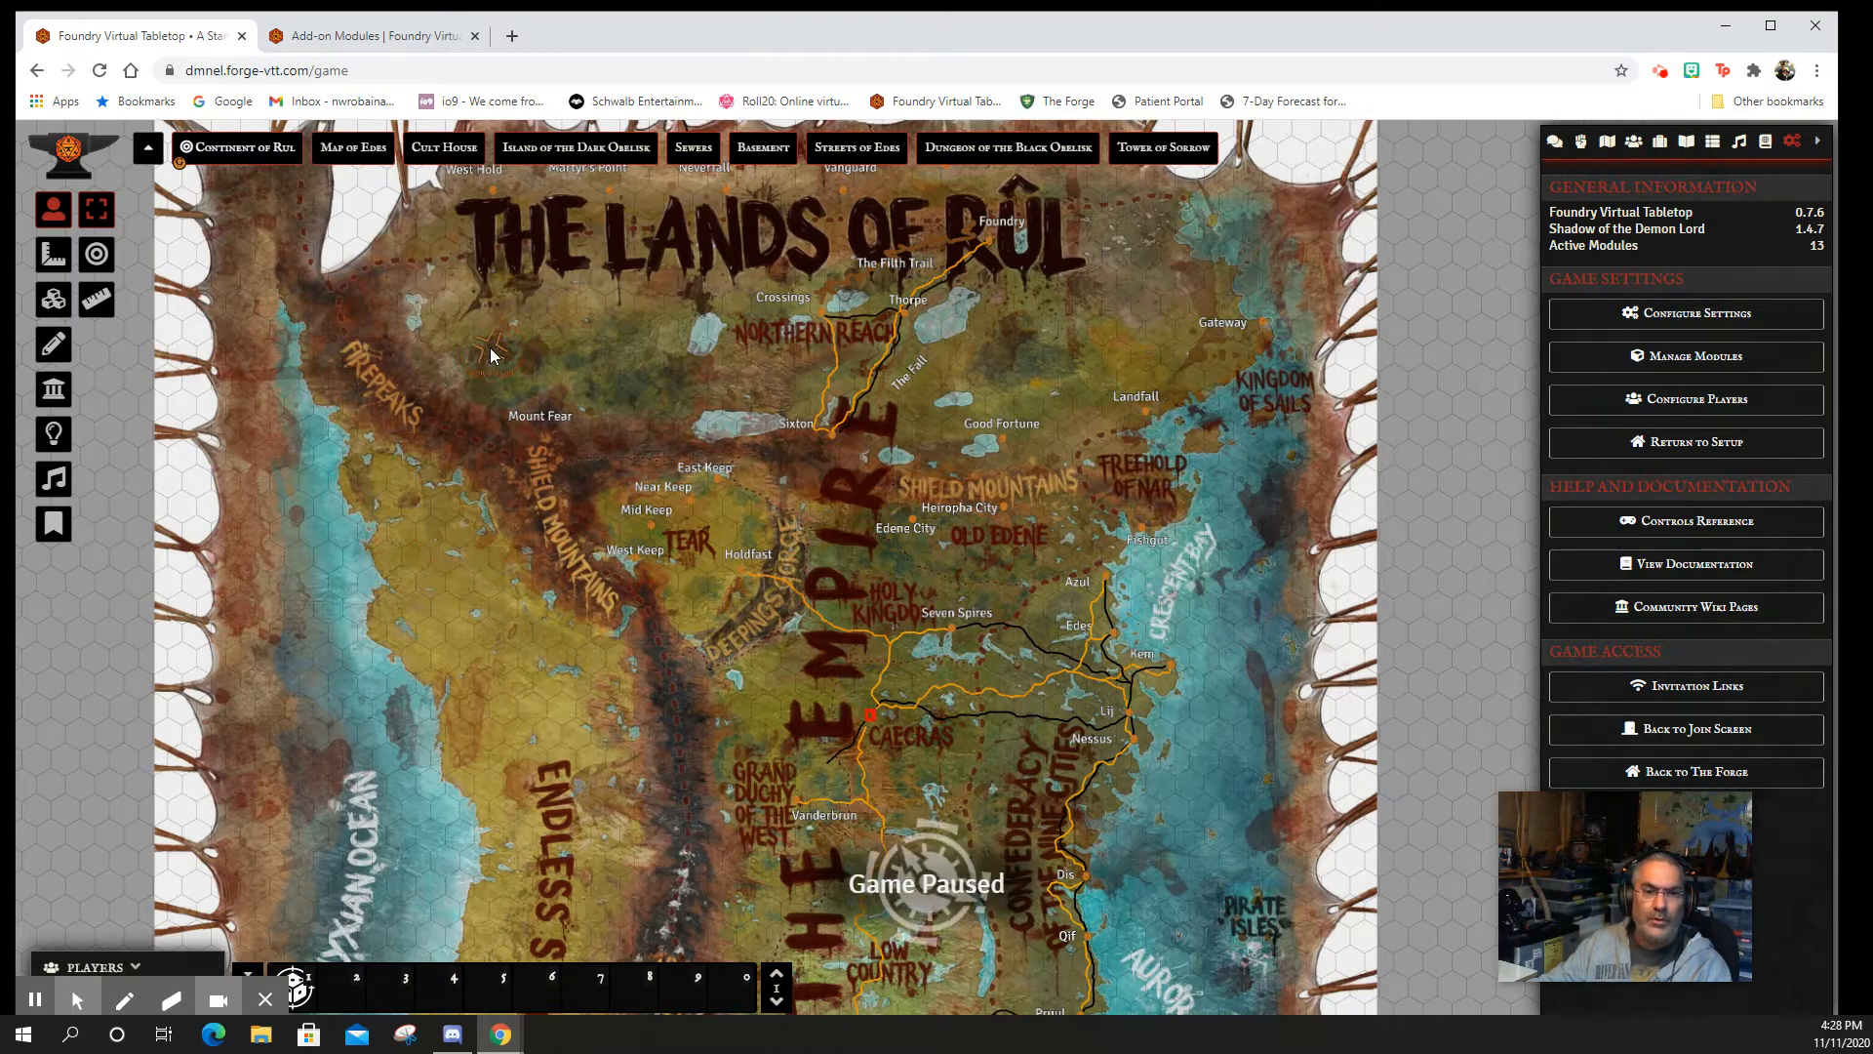
left_click(695, 334)
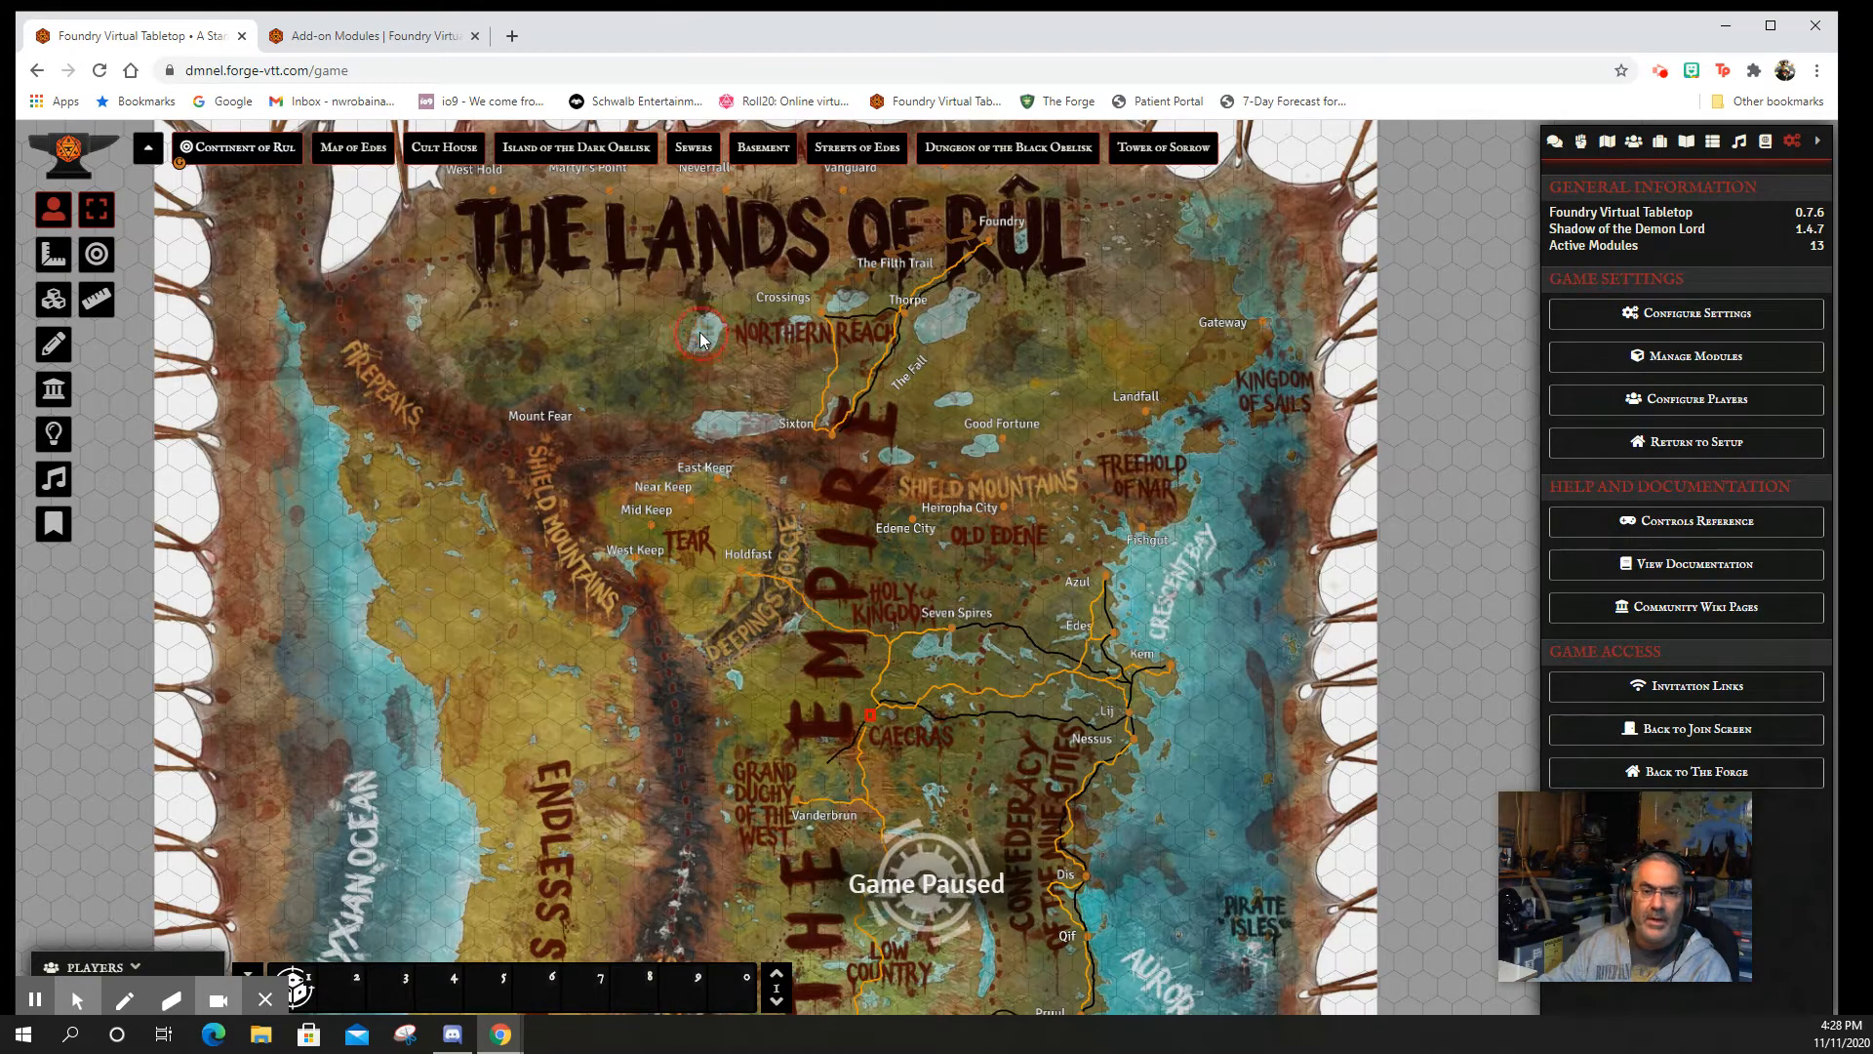
left_click(1026, 380)
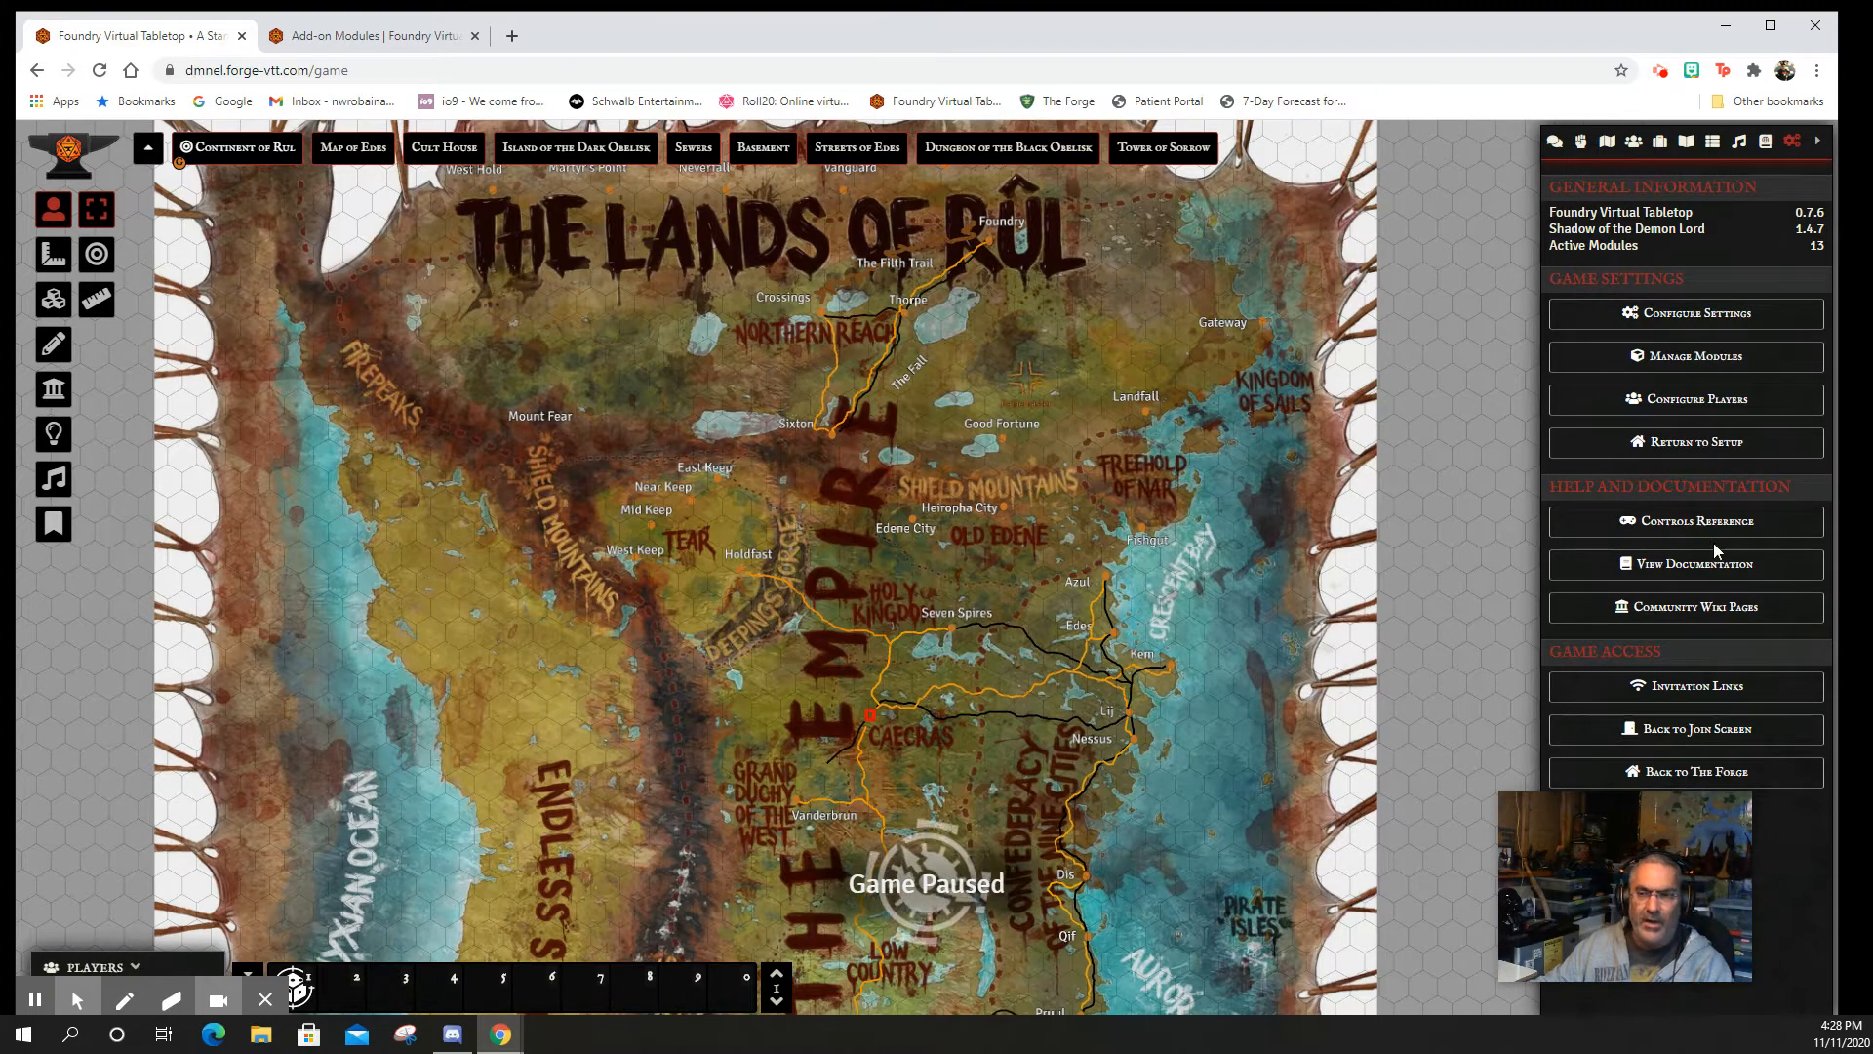
left_click(1764, 141)
left_click(1792, 141)
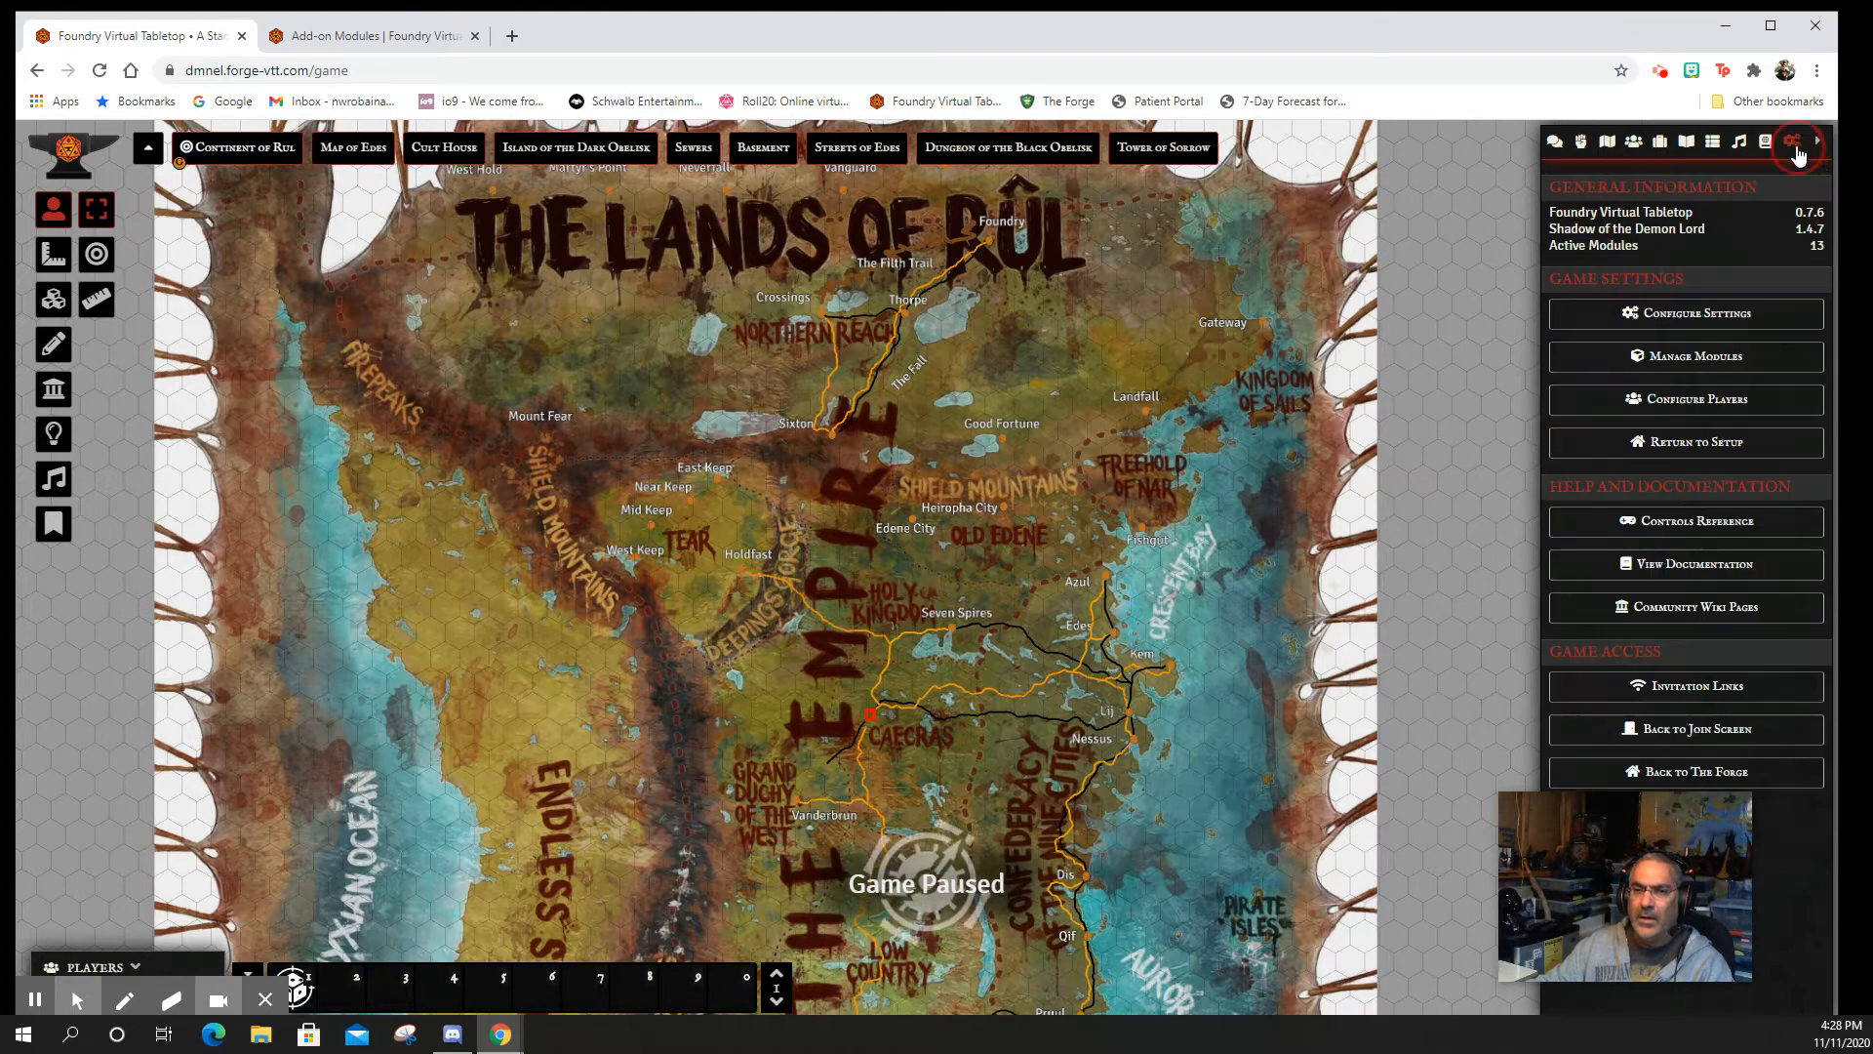
left_click(322, 36)
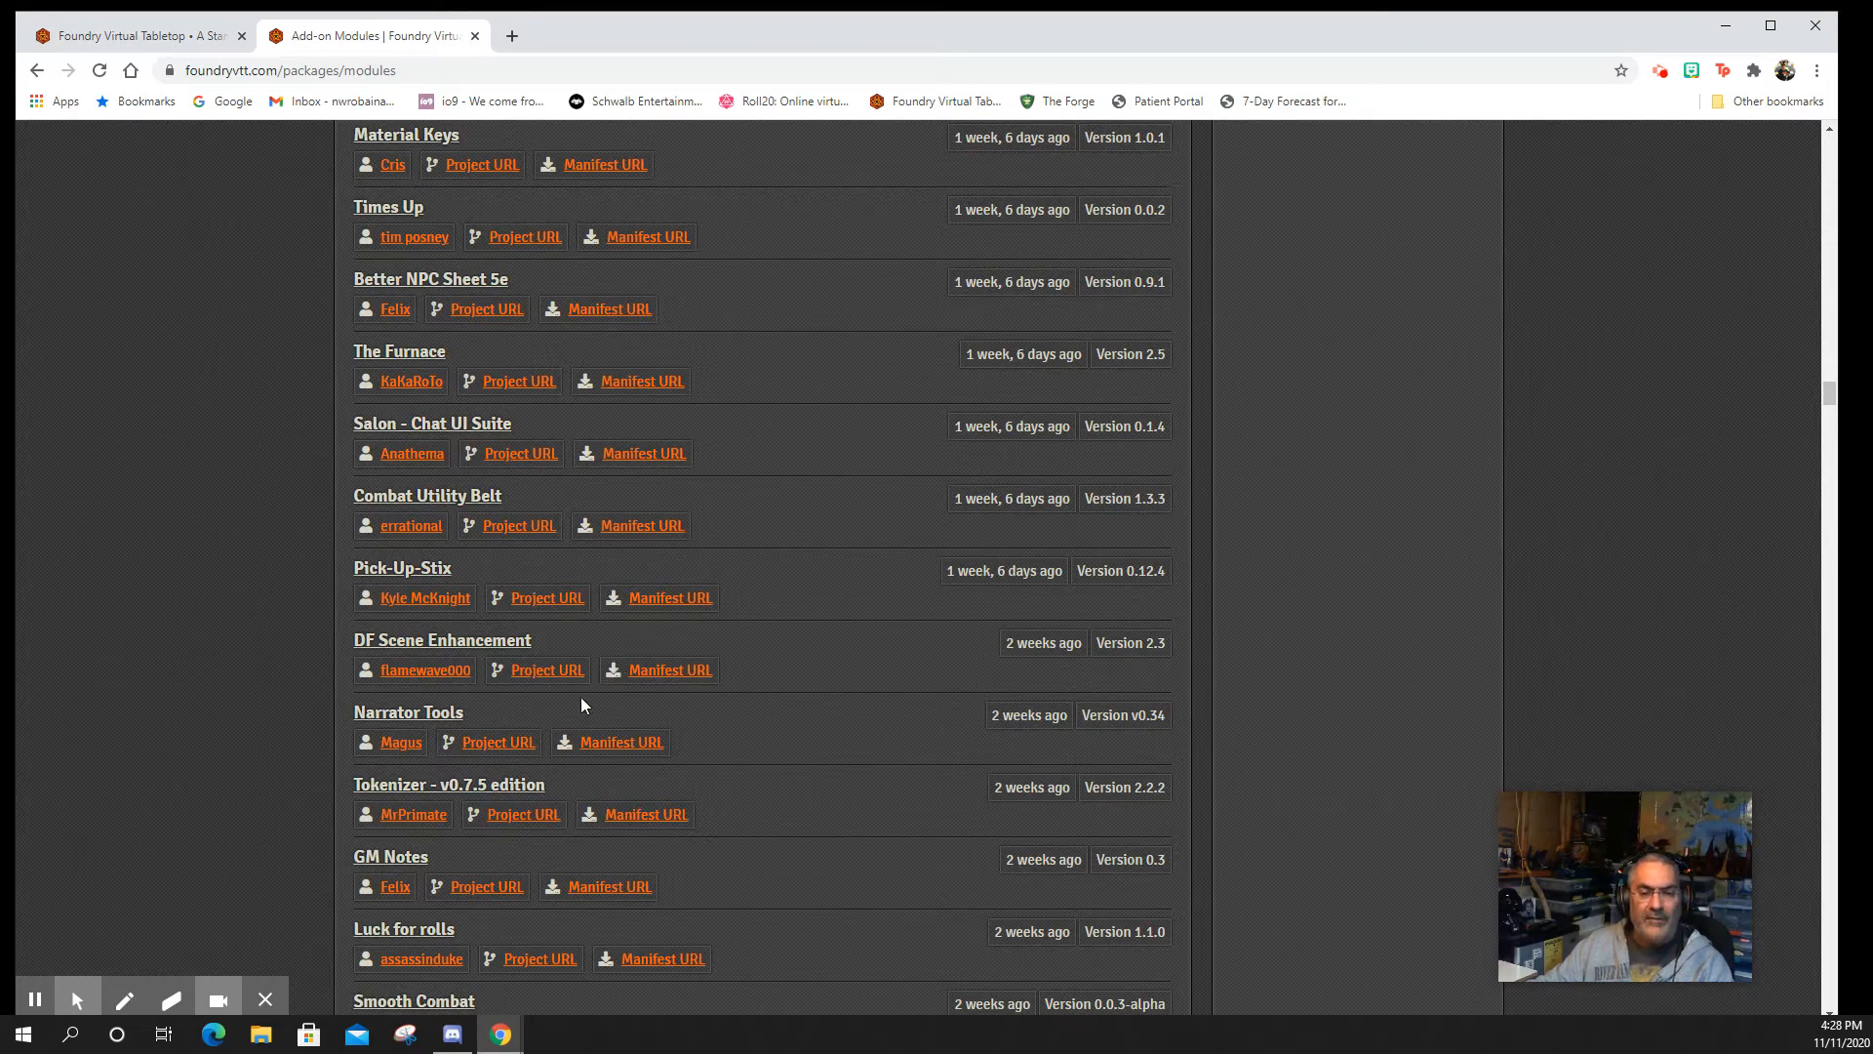
scroll(582, 696, "down", 10)
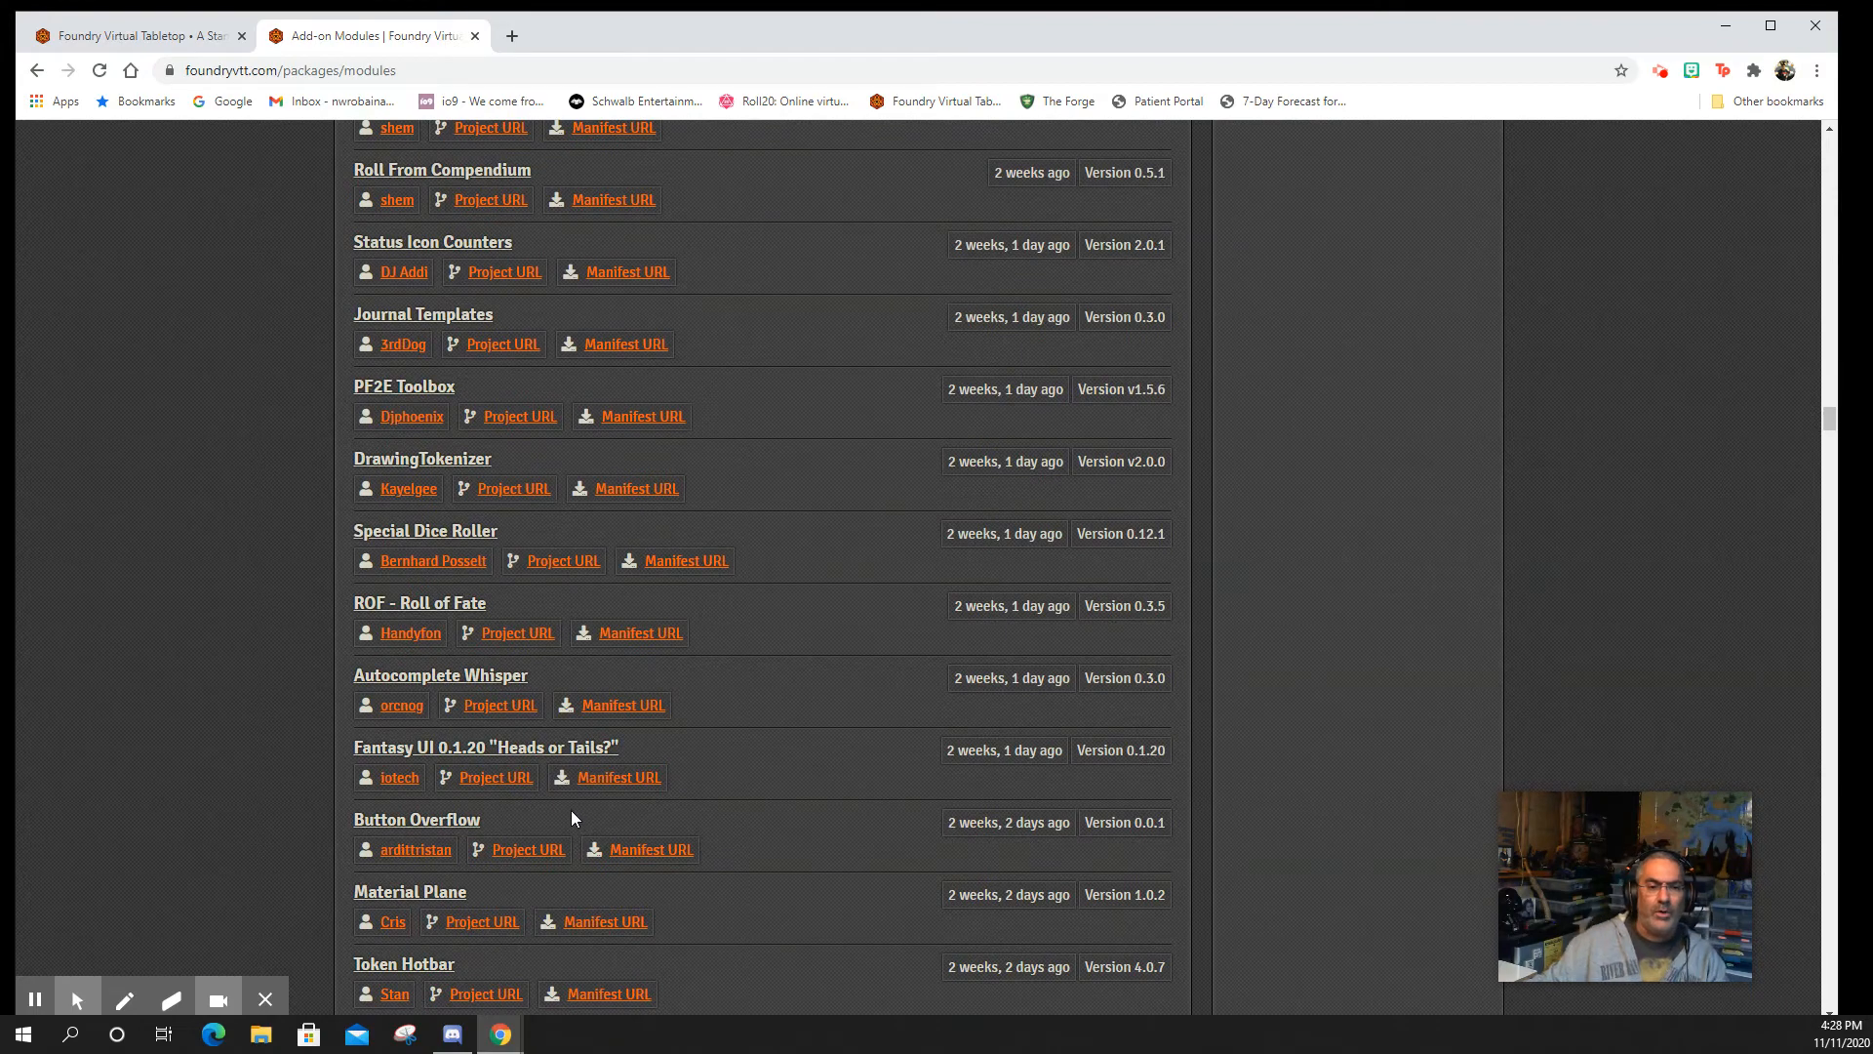
scroll(567, 808, "down", 4)
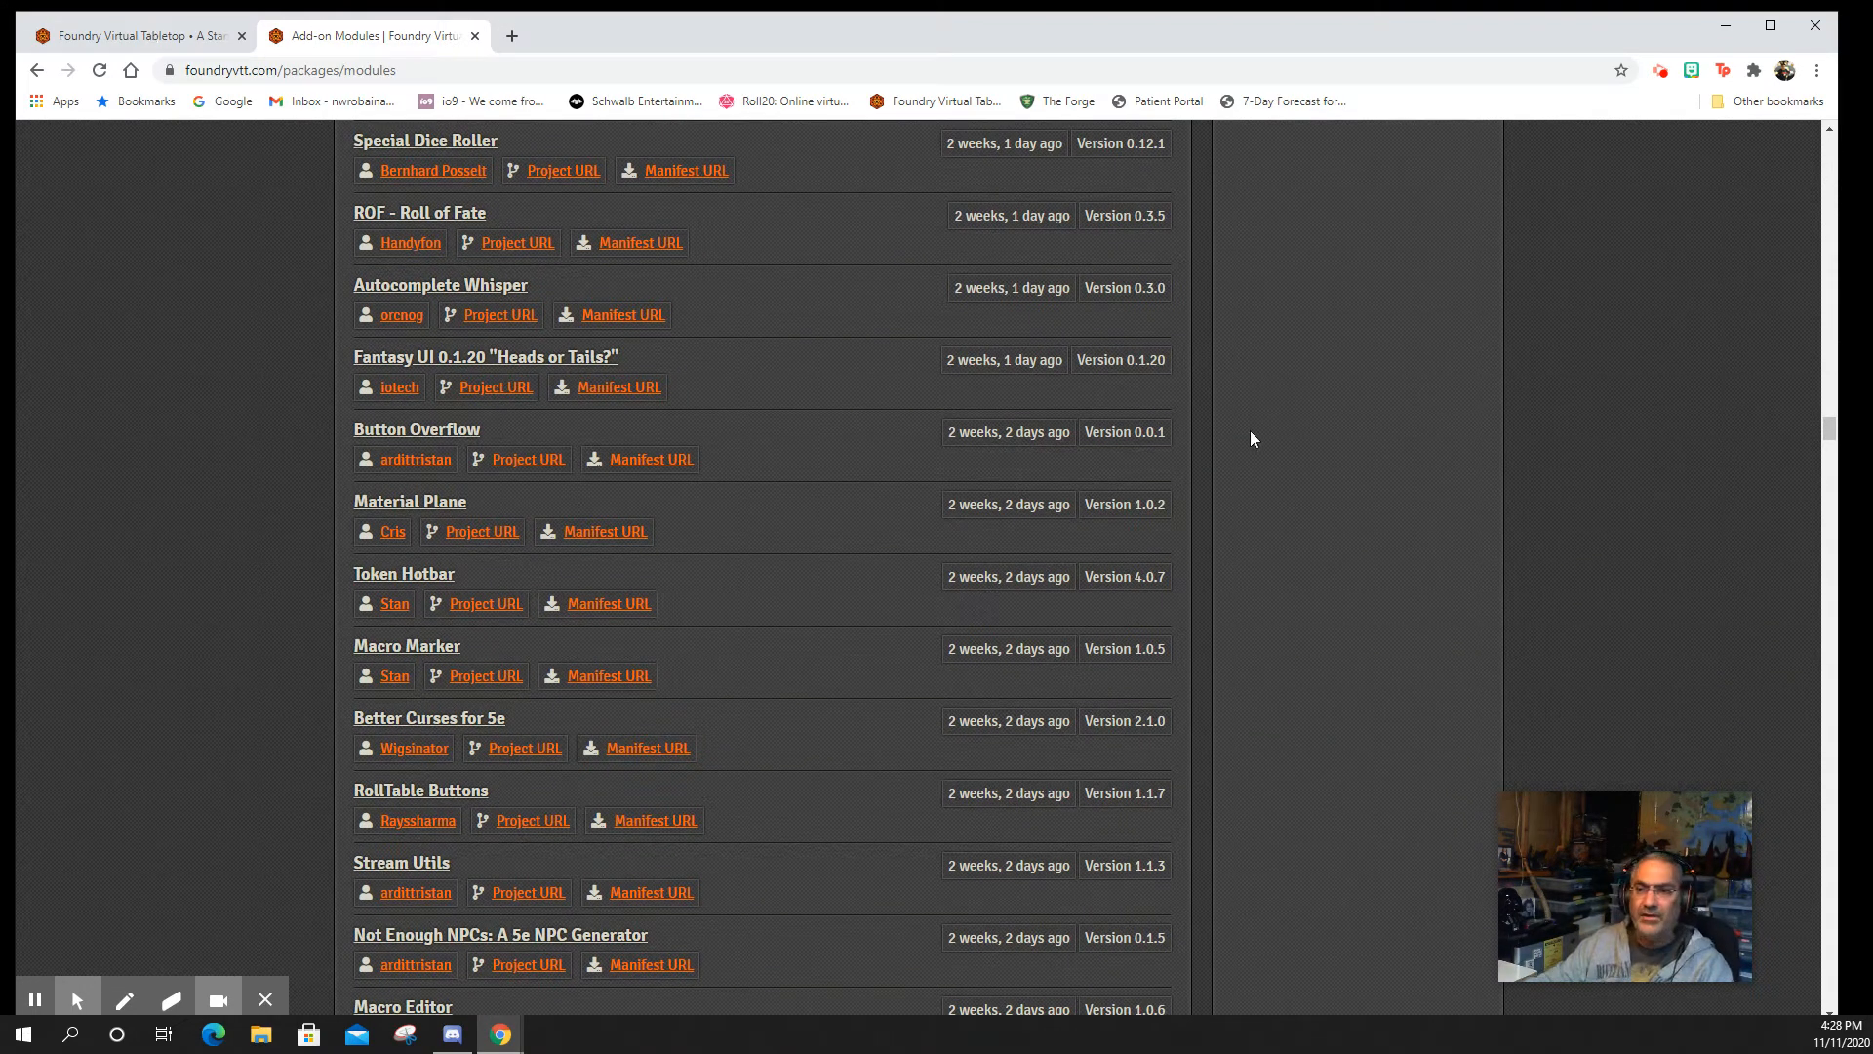
- Return to the game world, open Module Management and move its window clear of the eastern part of the map
left_click(147, 35)
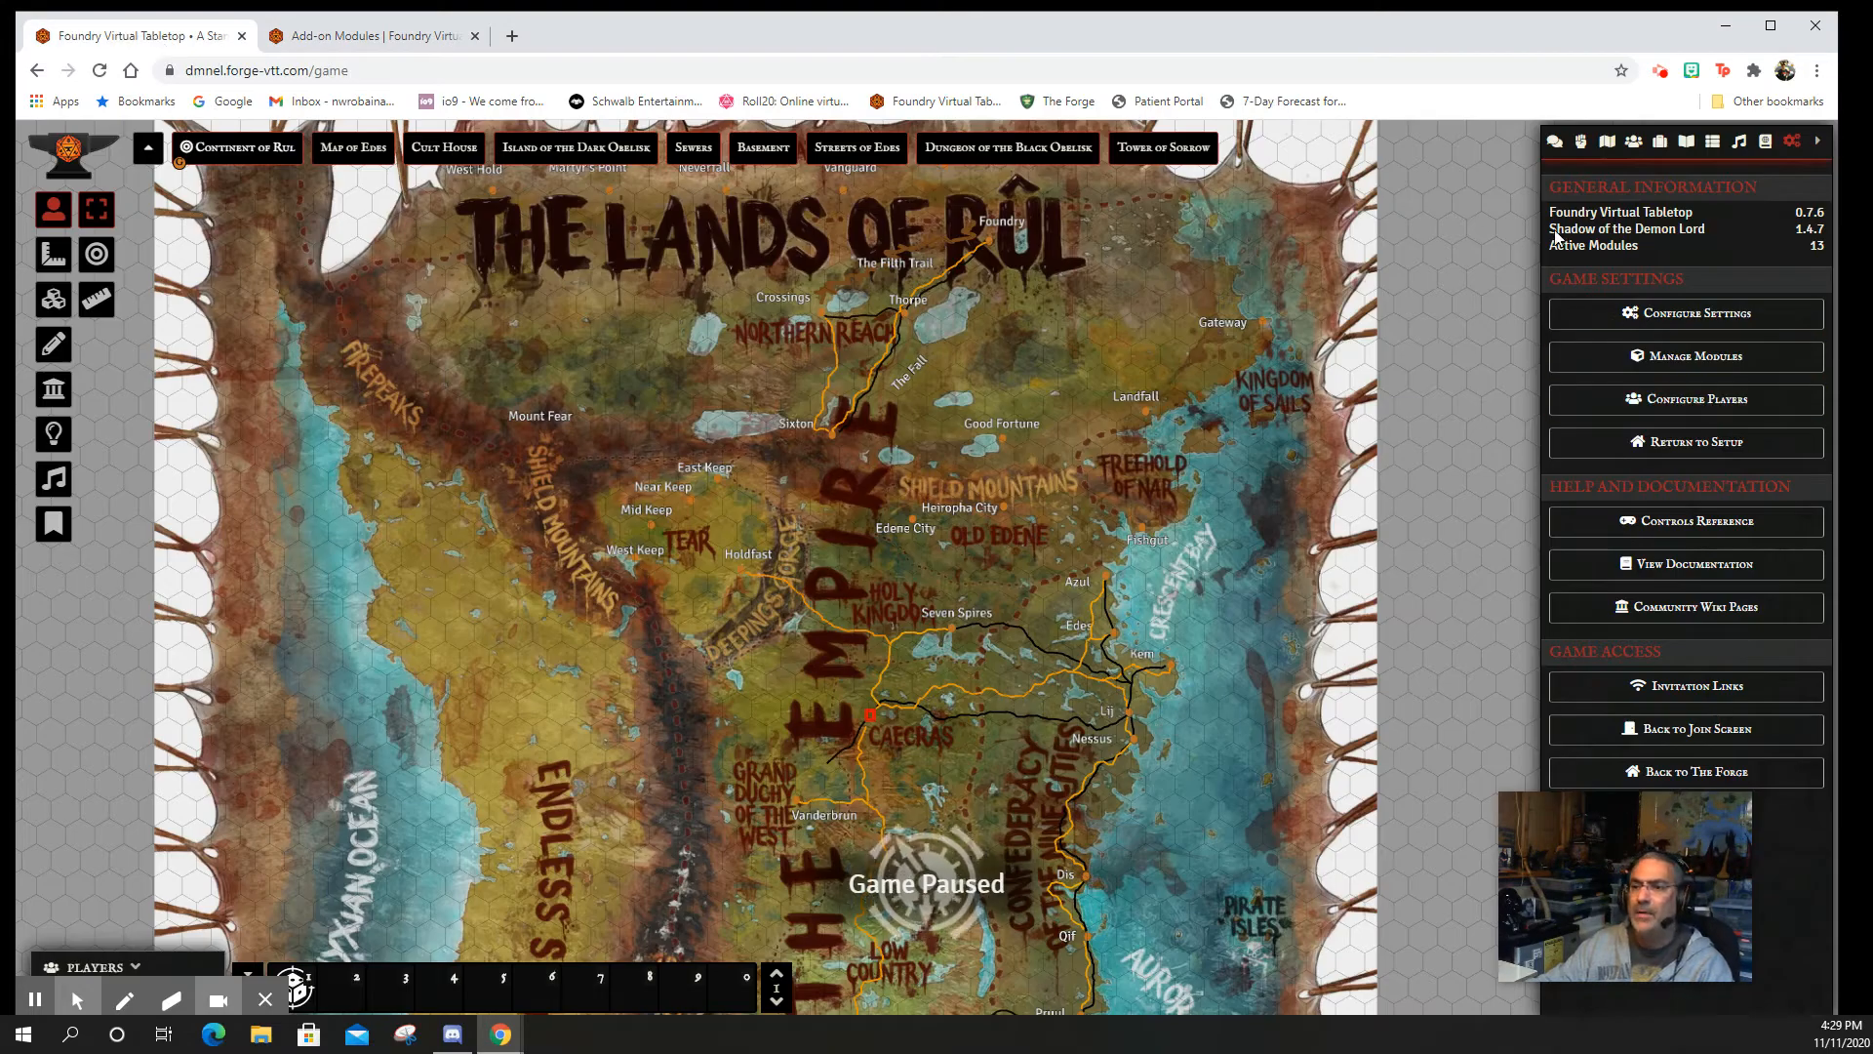
left_click(1713, 363)
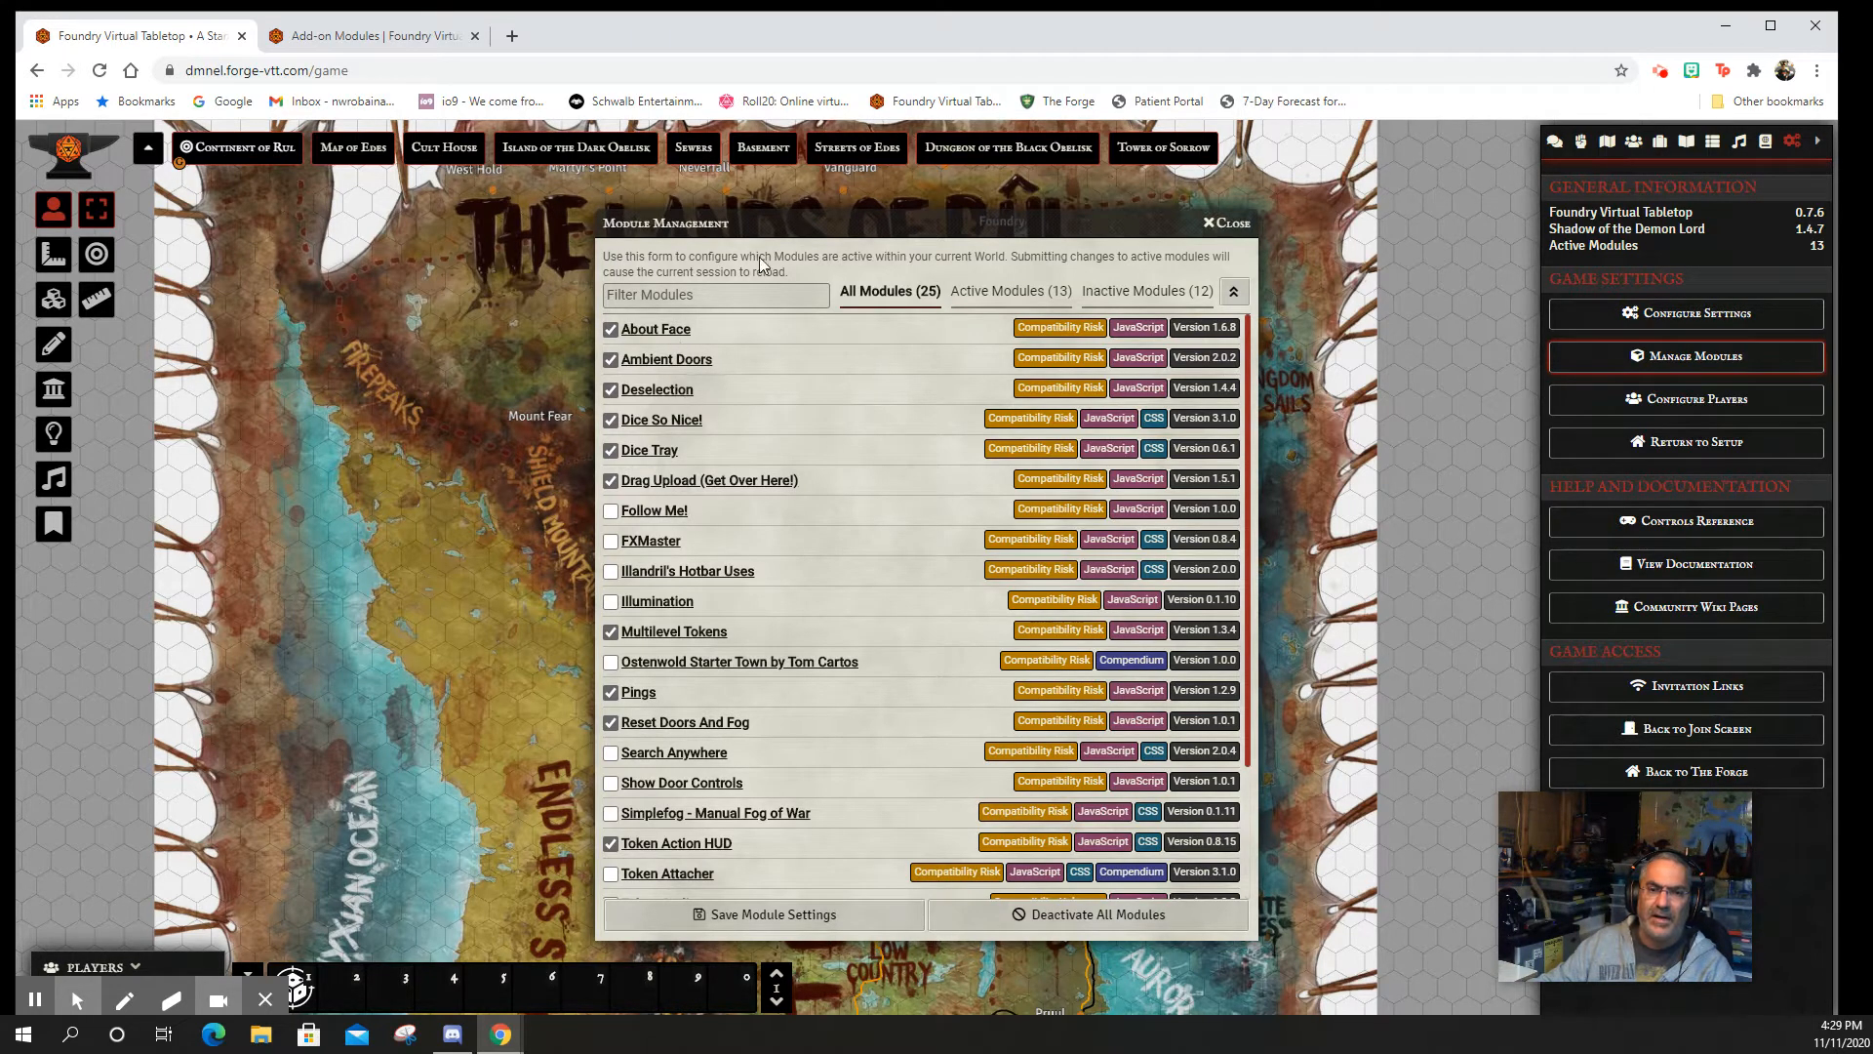
left_click_drag(843, 225, 452, 200)
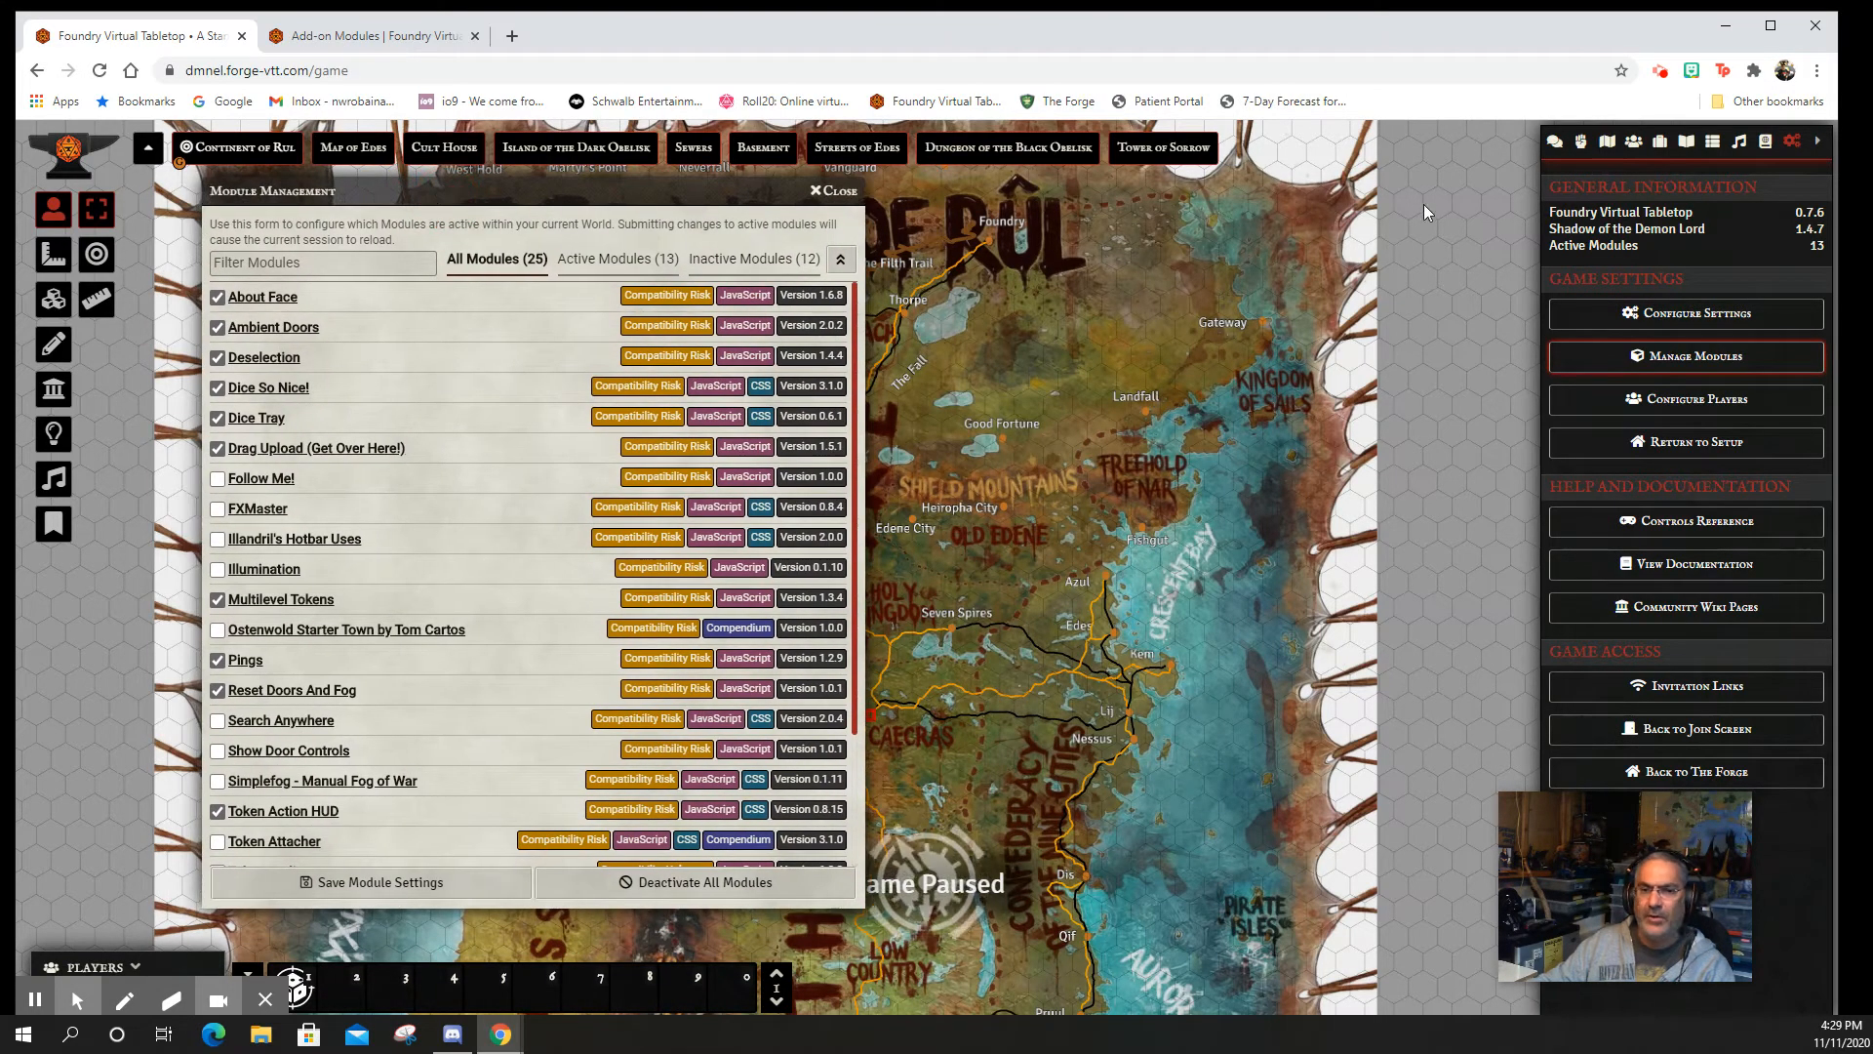
- Place the Arganos actor from the Player Characters folder as a token on the map, northwest of Landfall
left_click(1633, 141)
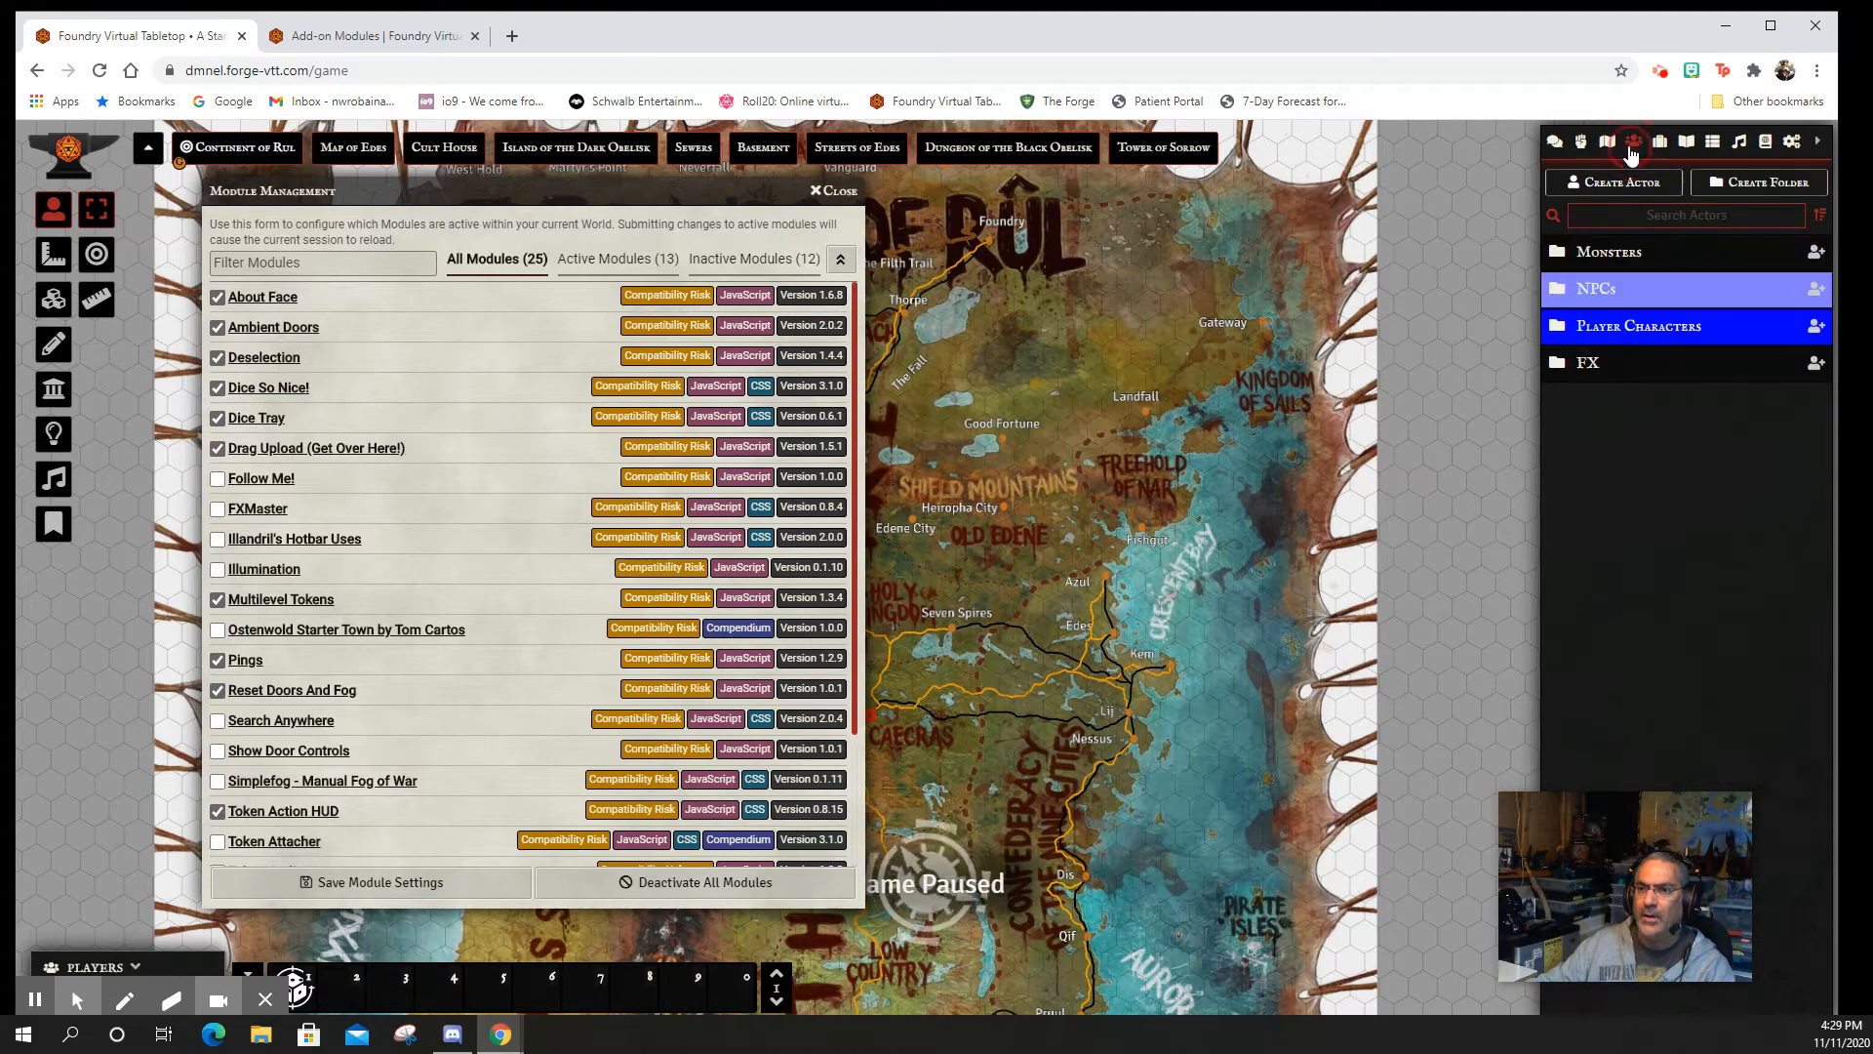
left_click(1638, 326)
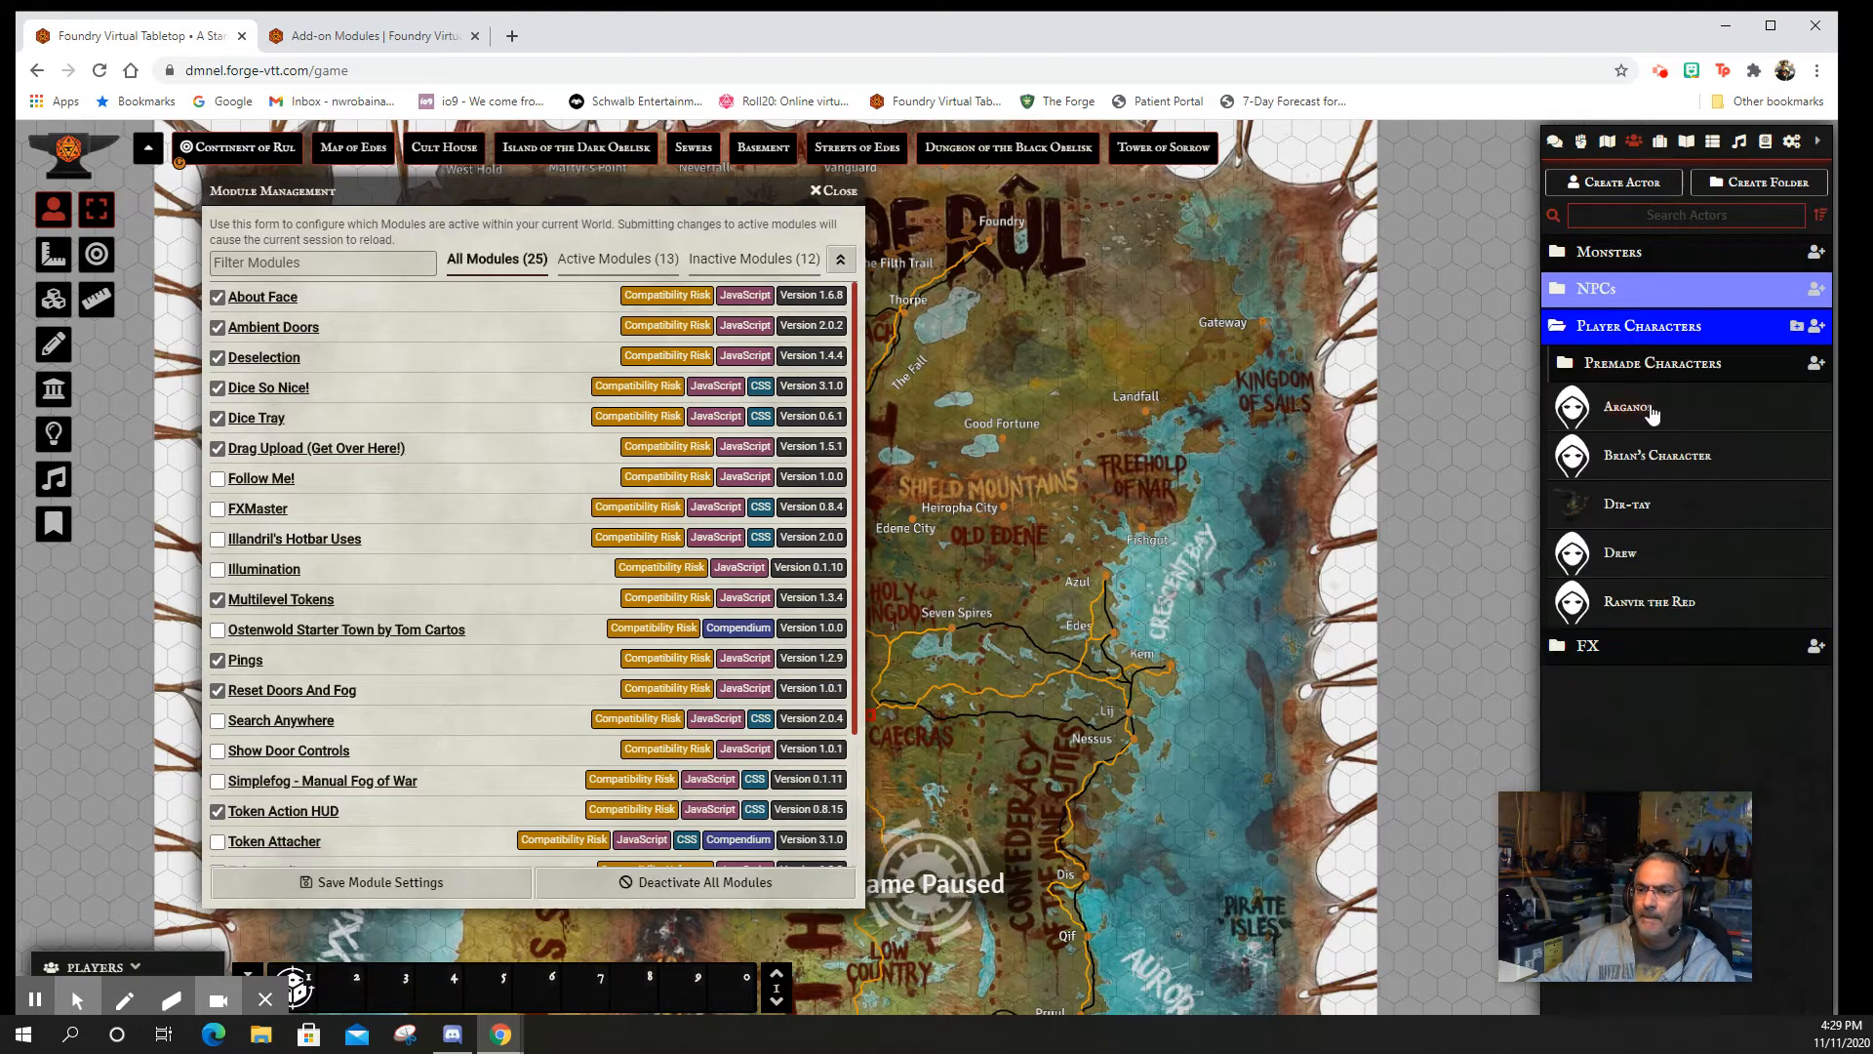
left_click_drag(1637, 407, 1091, 298)
left_click(1122, 361)
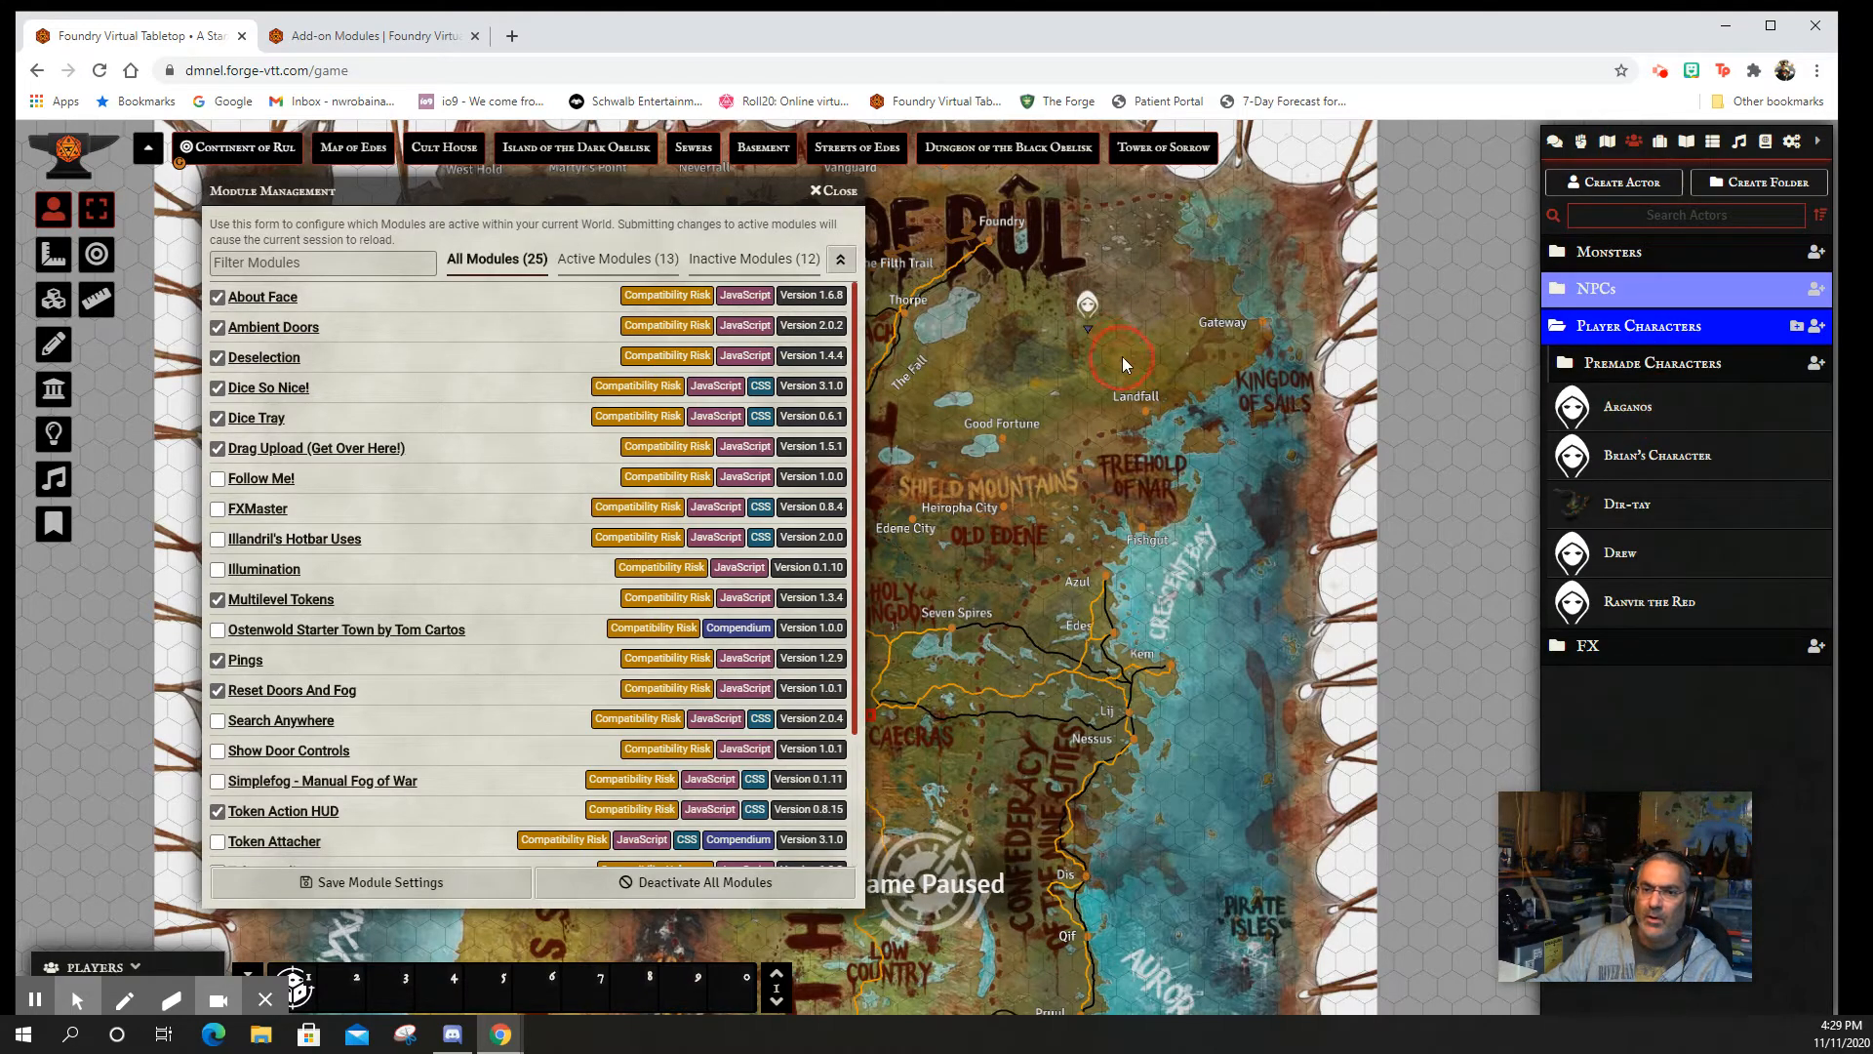
scroll(1128, 275, "up", 5)
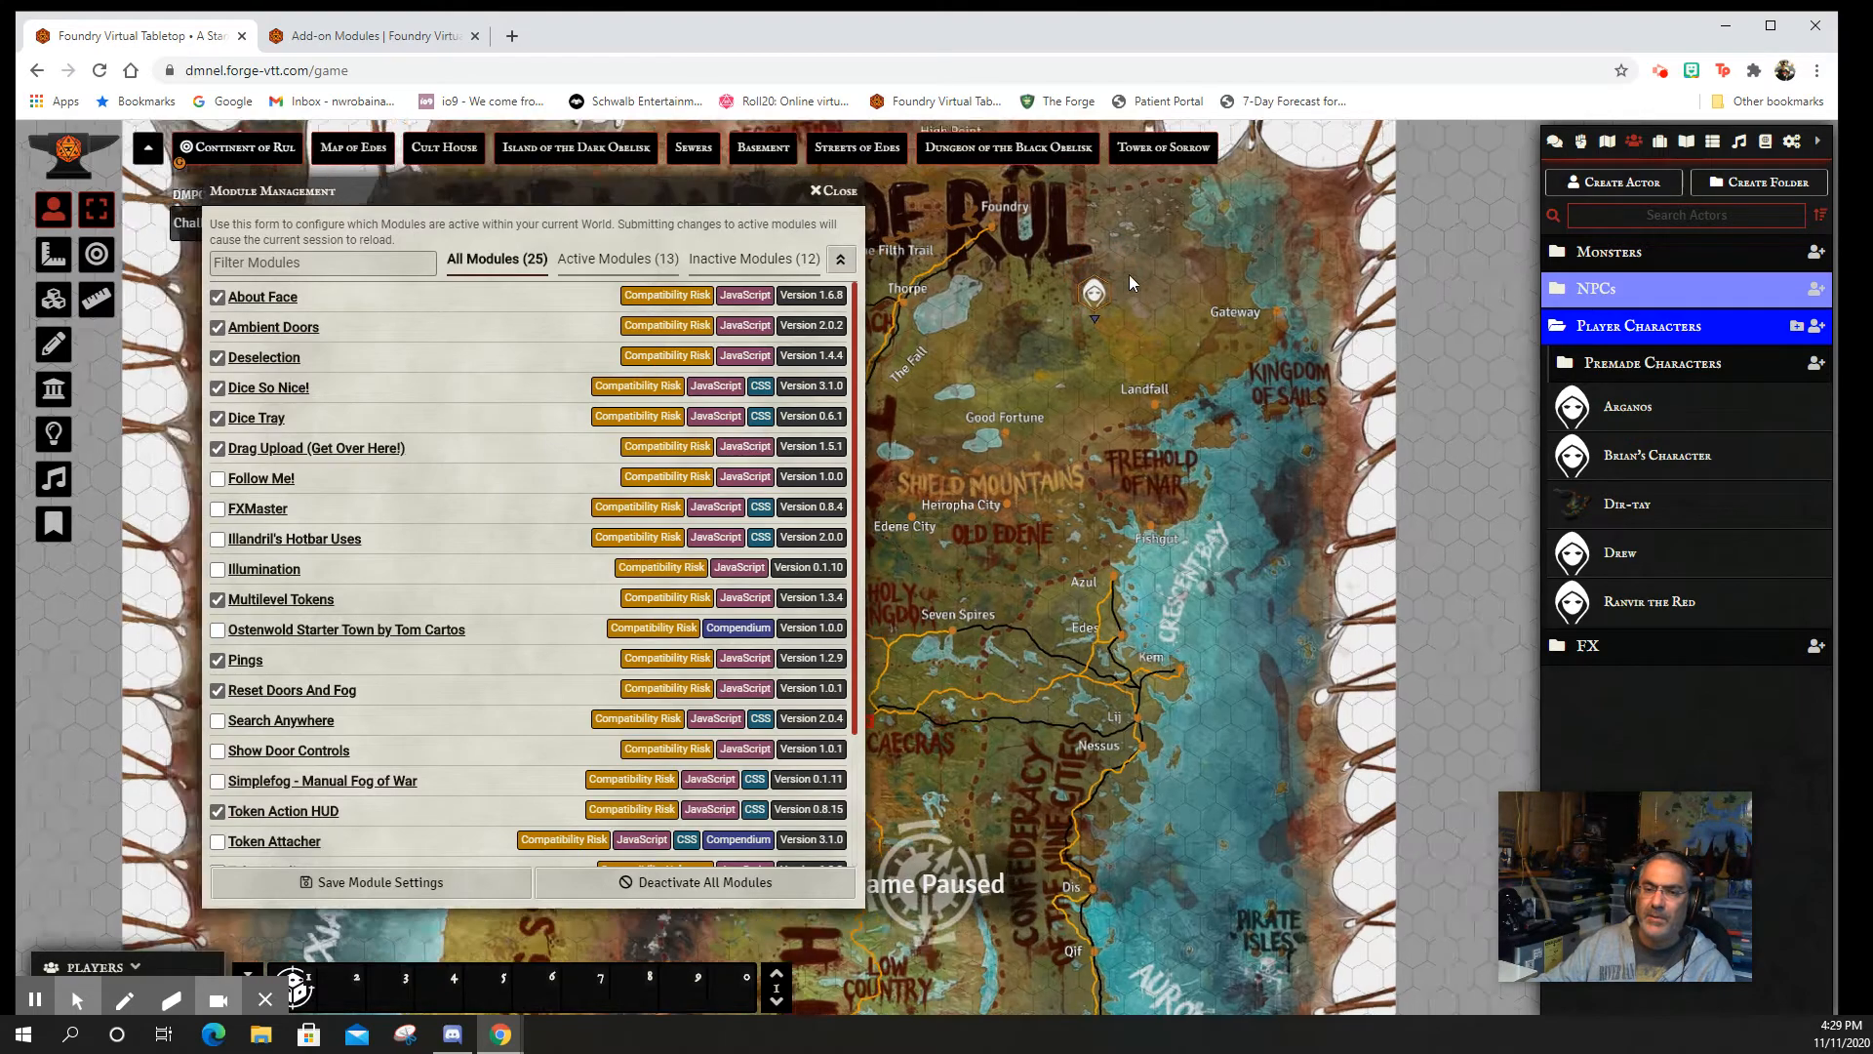
left_click_drag(1206, 281, 1110, 601)
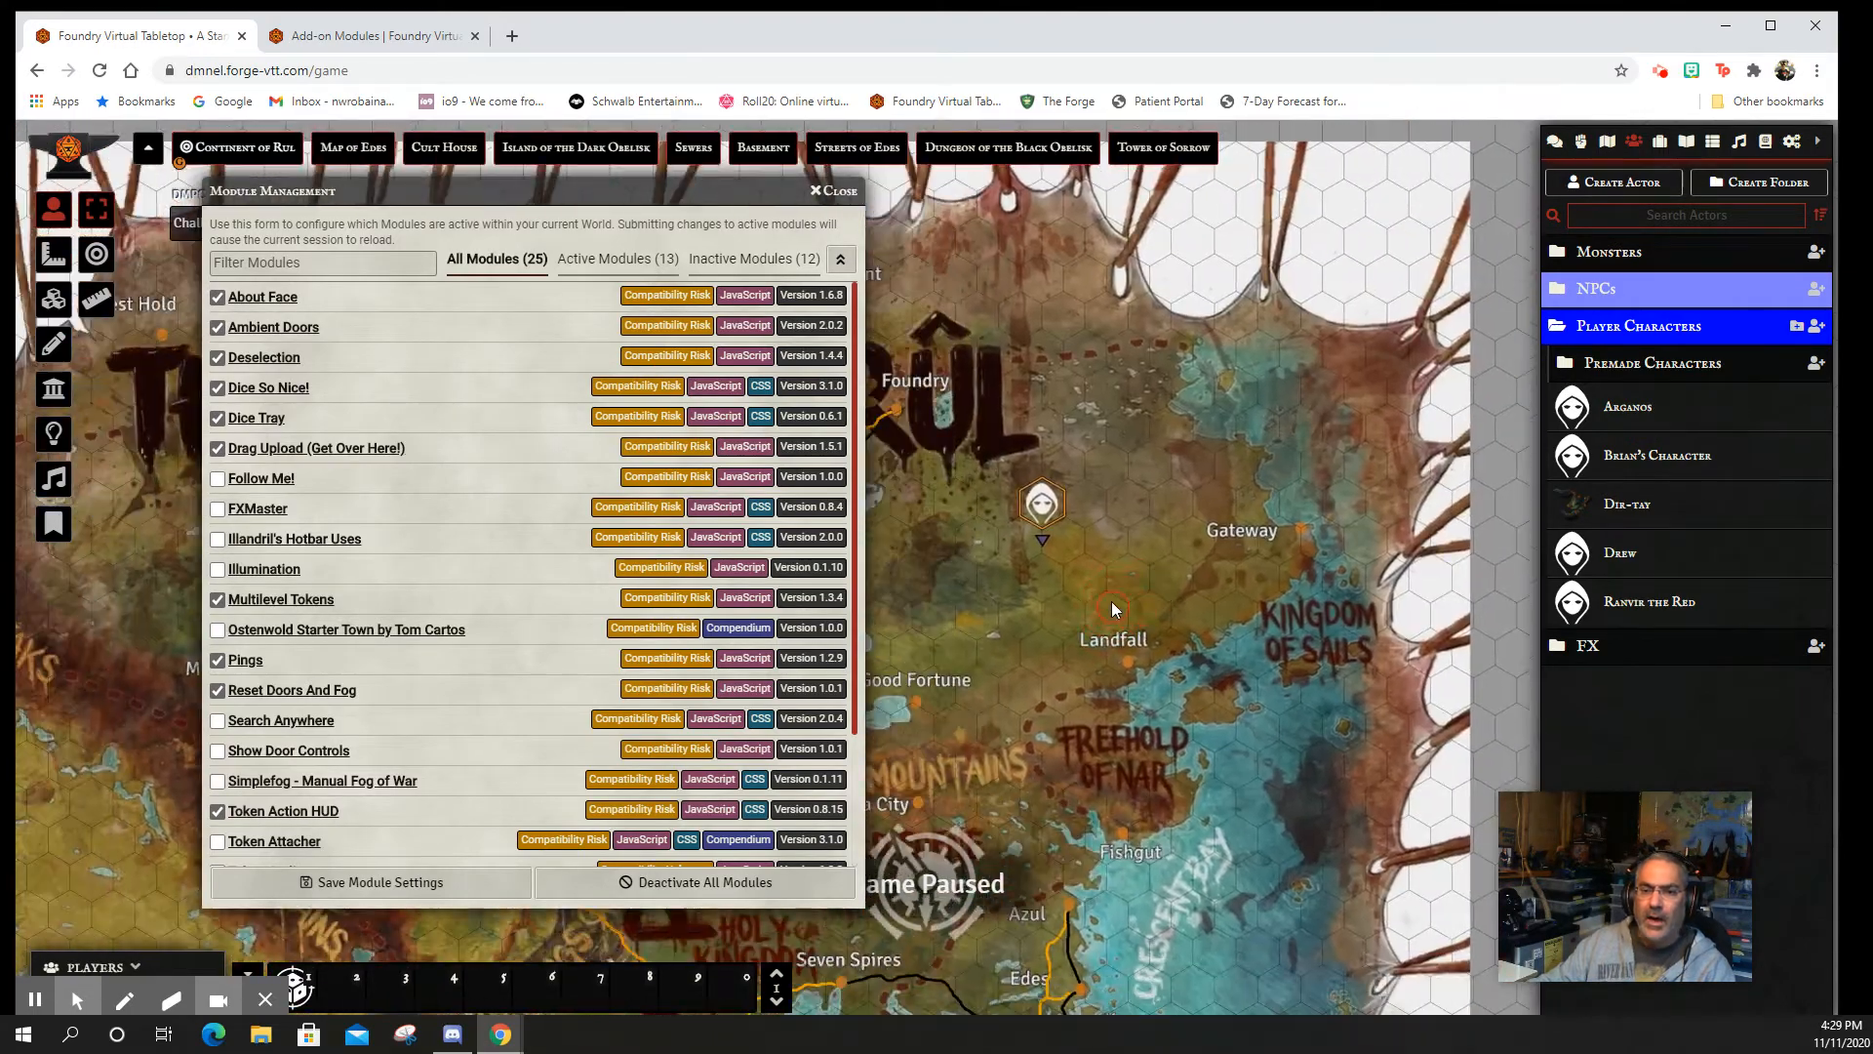
scroll(1032, 501, "up", 5)
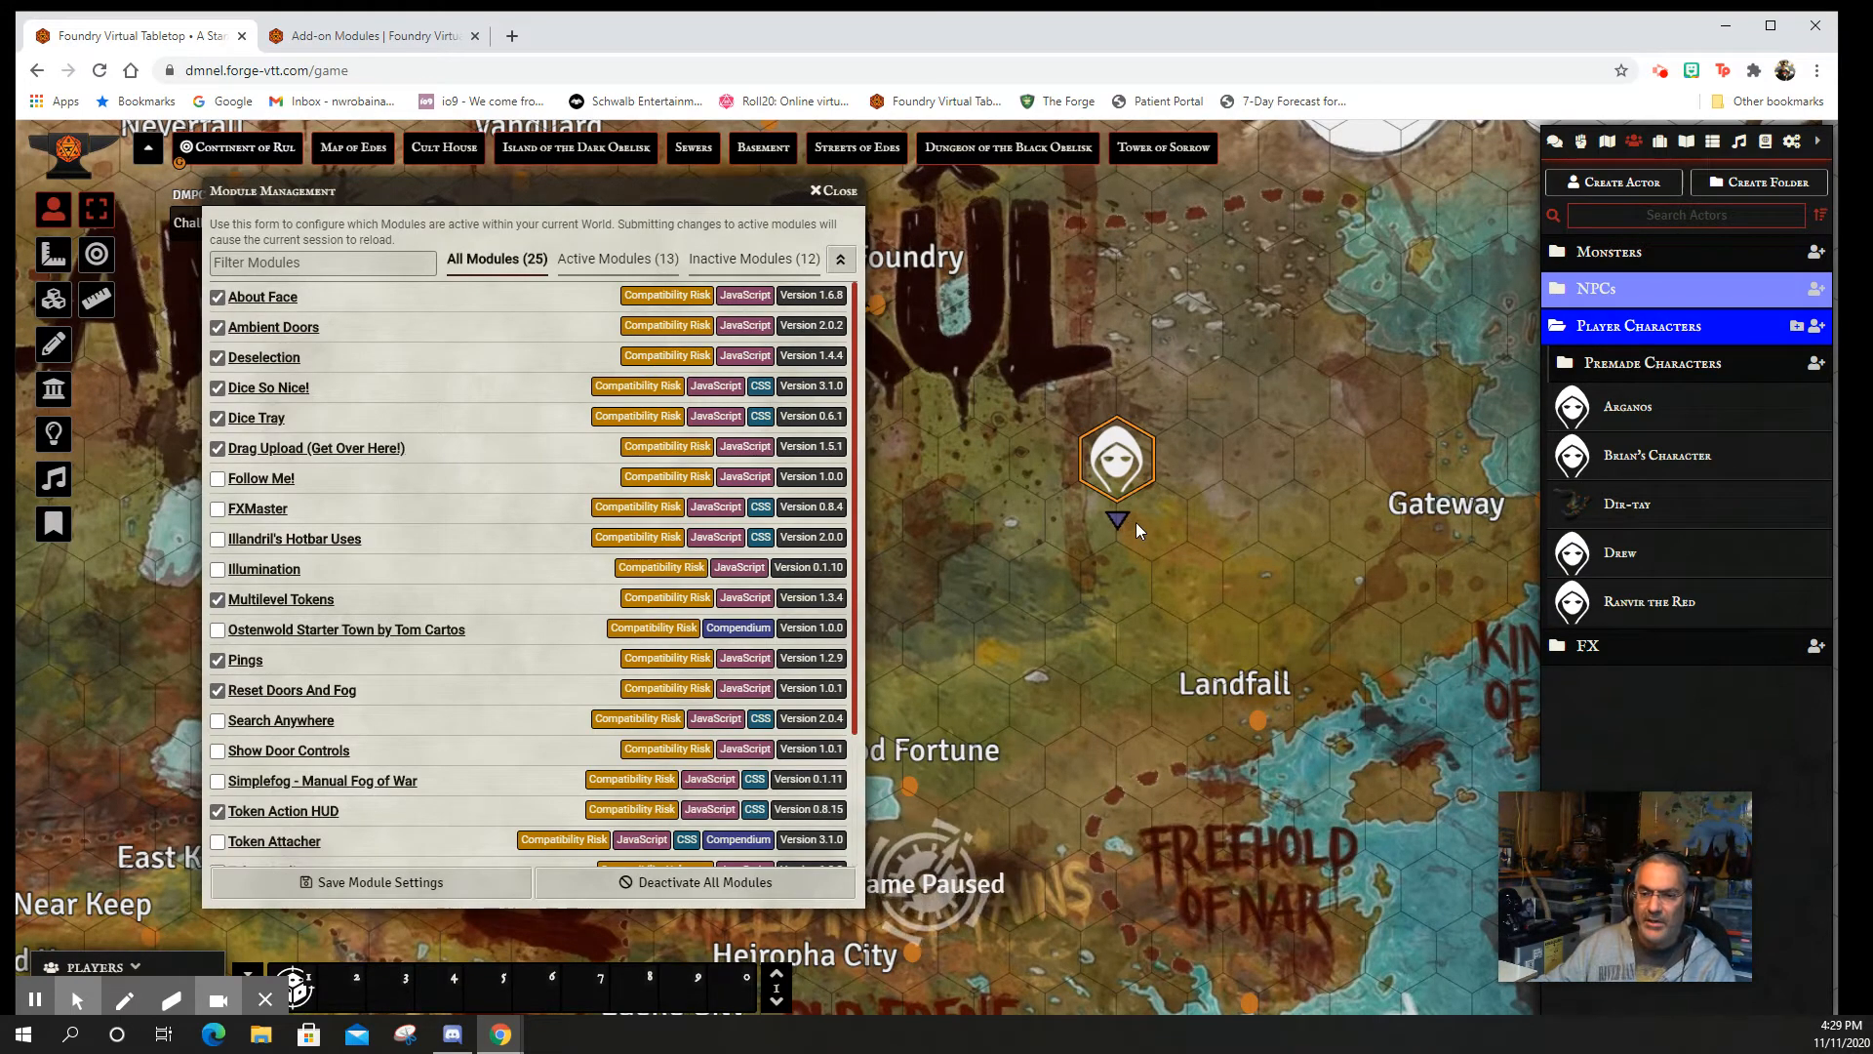
- Move the Arganos token back and forth across the hexes northwest of Landfall to demonstrate the About Face module's rotation
key("Down")
key("Down")
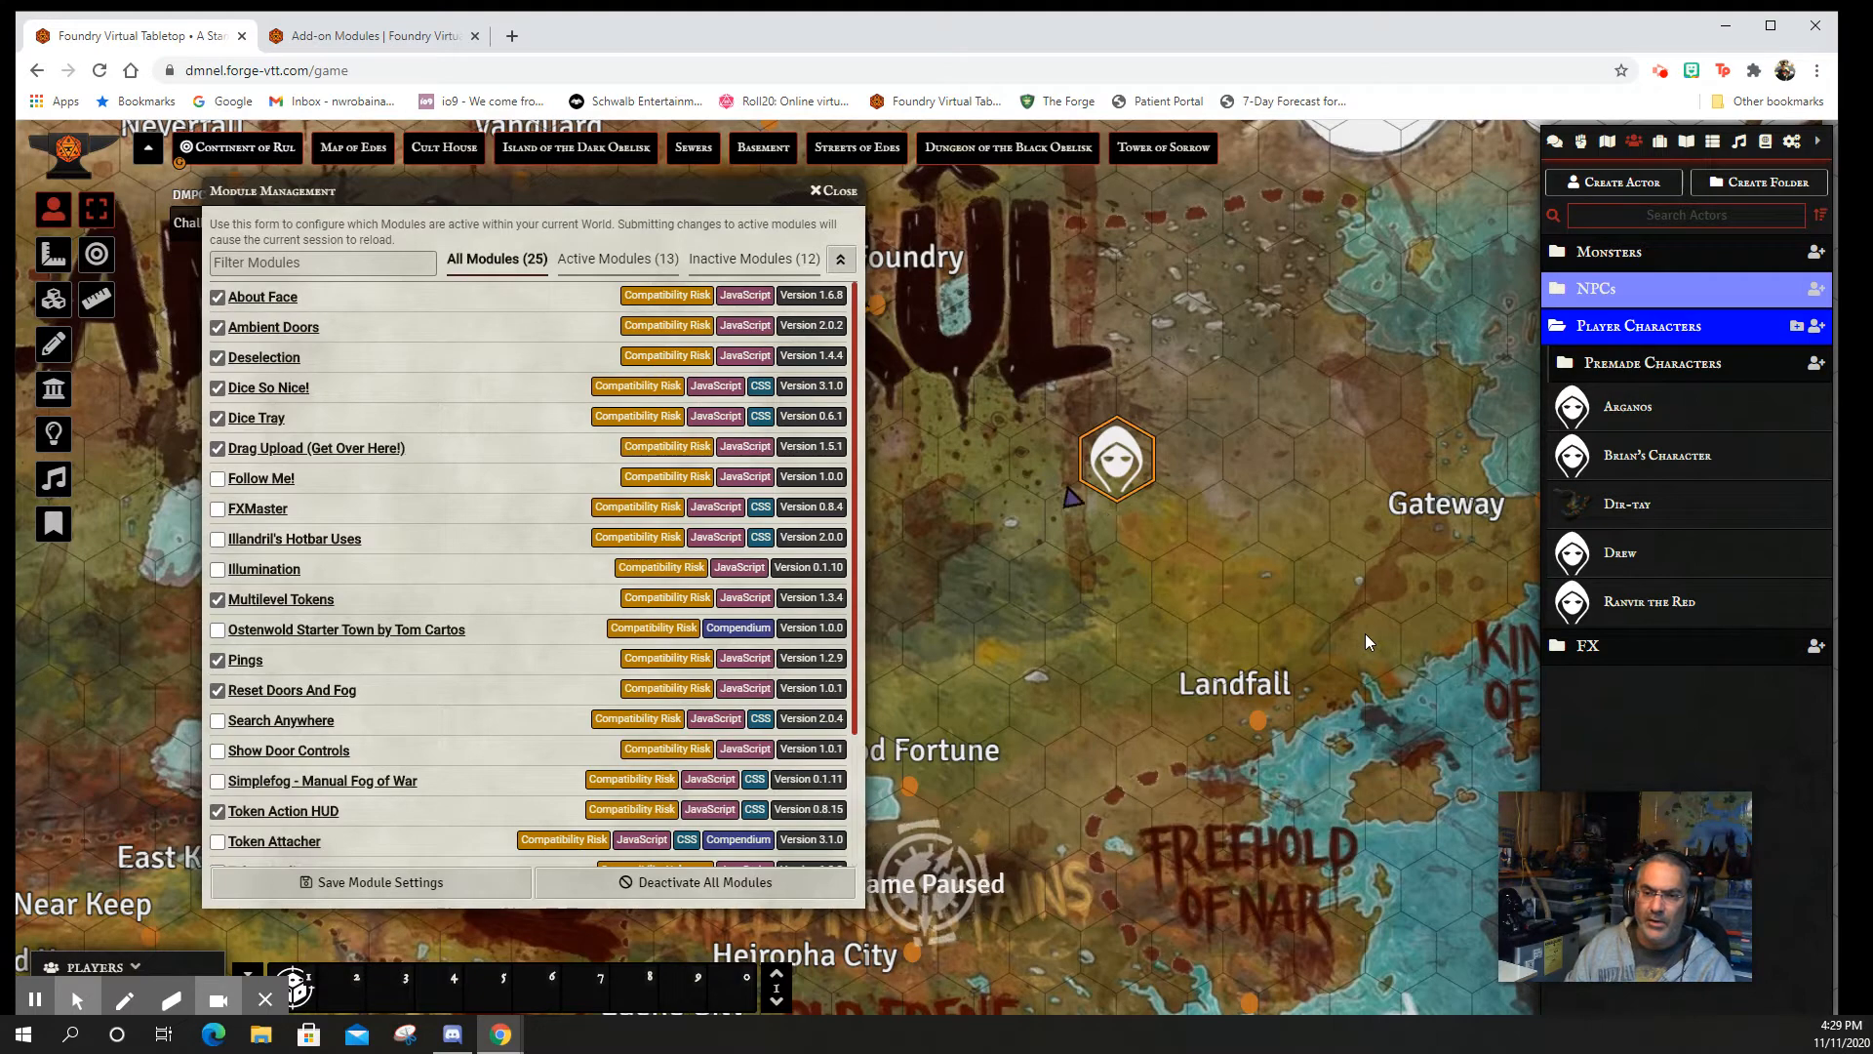
key("Down")
key("Down")
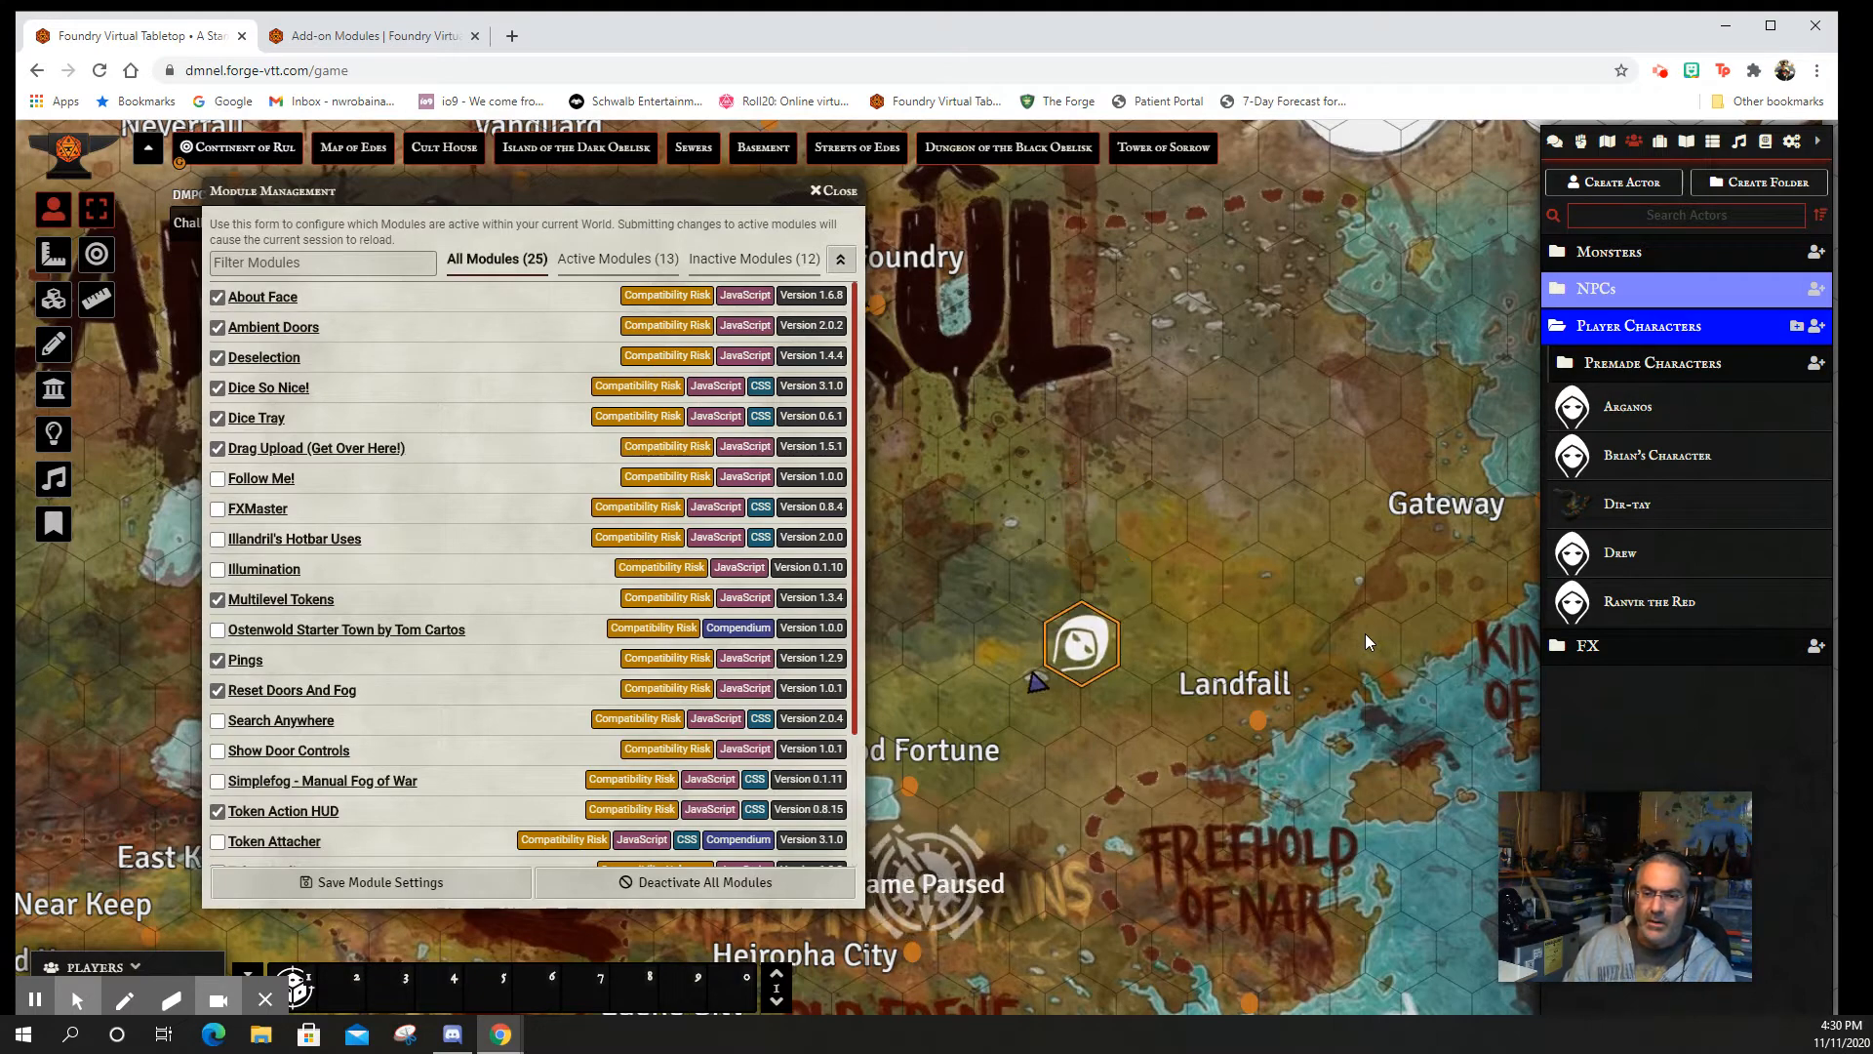
key("Up")
key("Up")
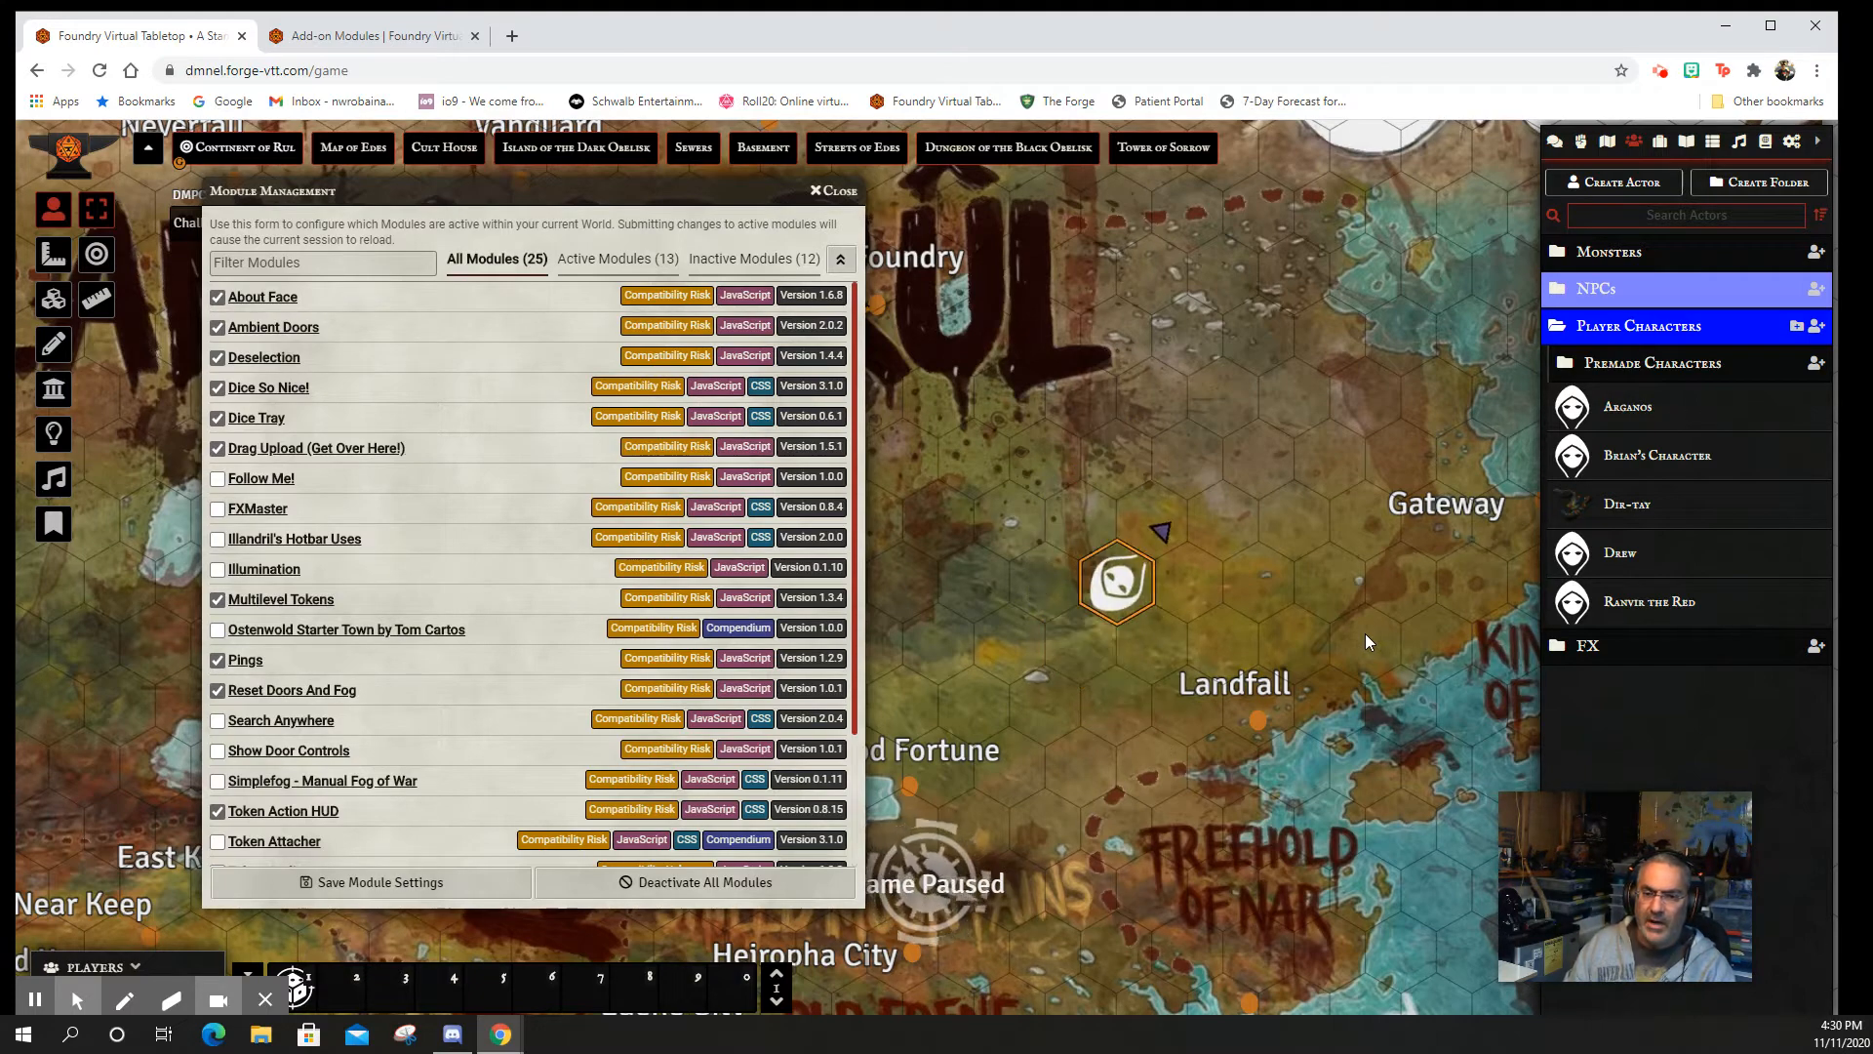
key("Right")
key("Left")
key("Left")
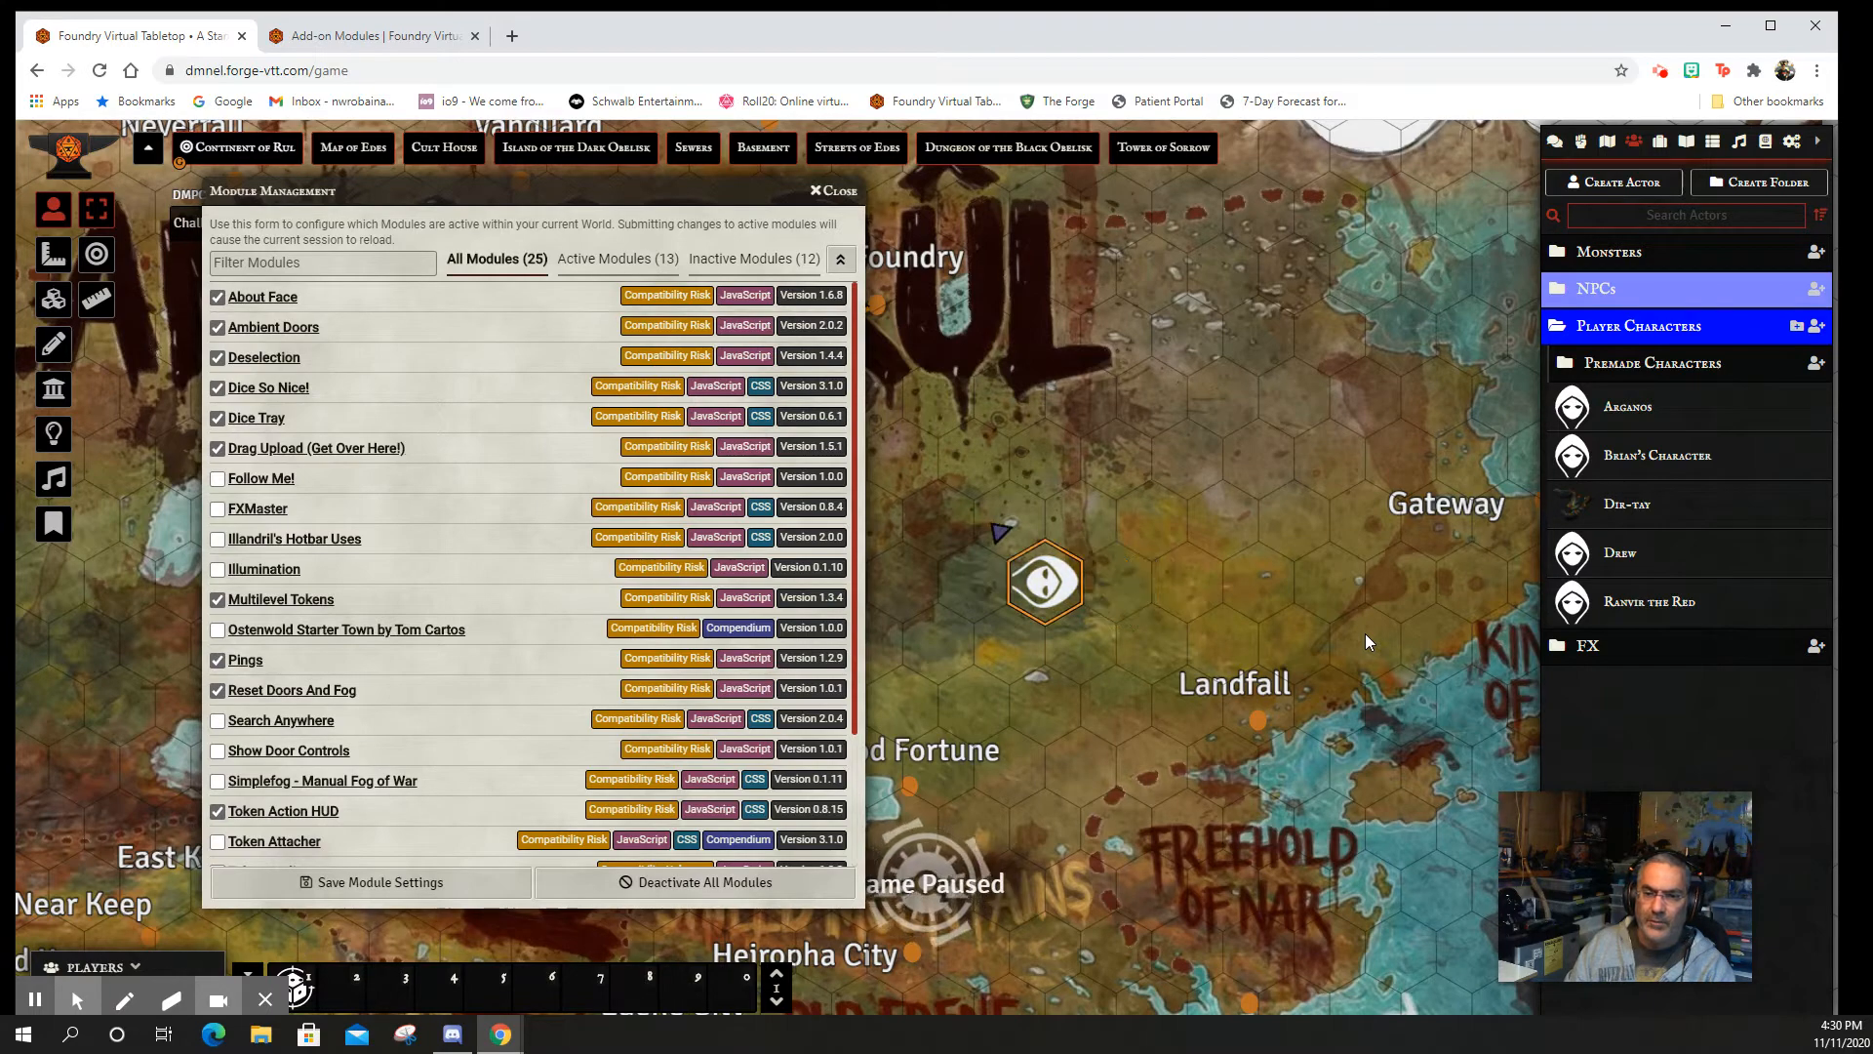
key("Up")
key("Up")
key("Right")
key("Down")
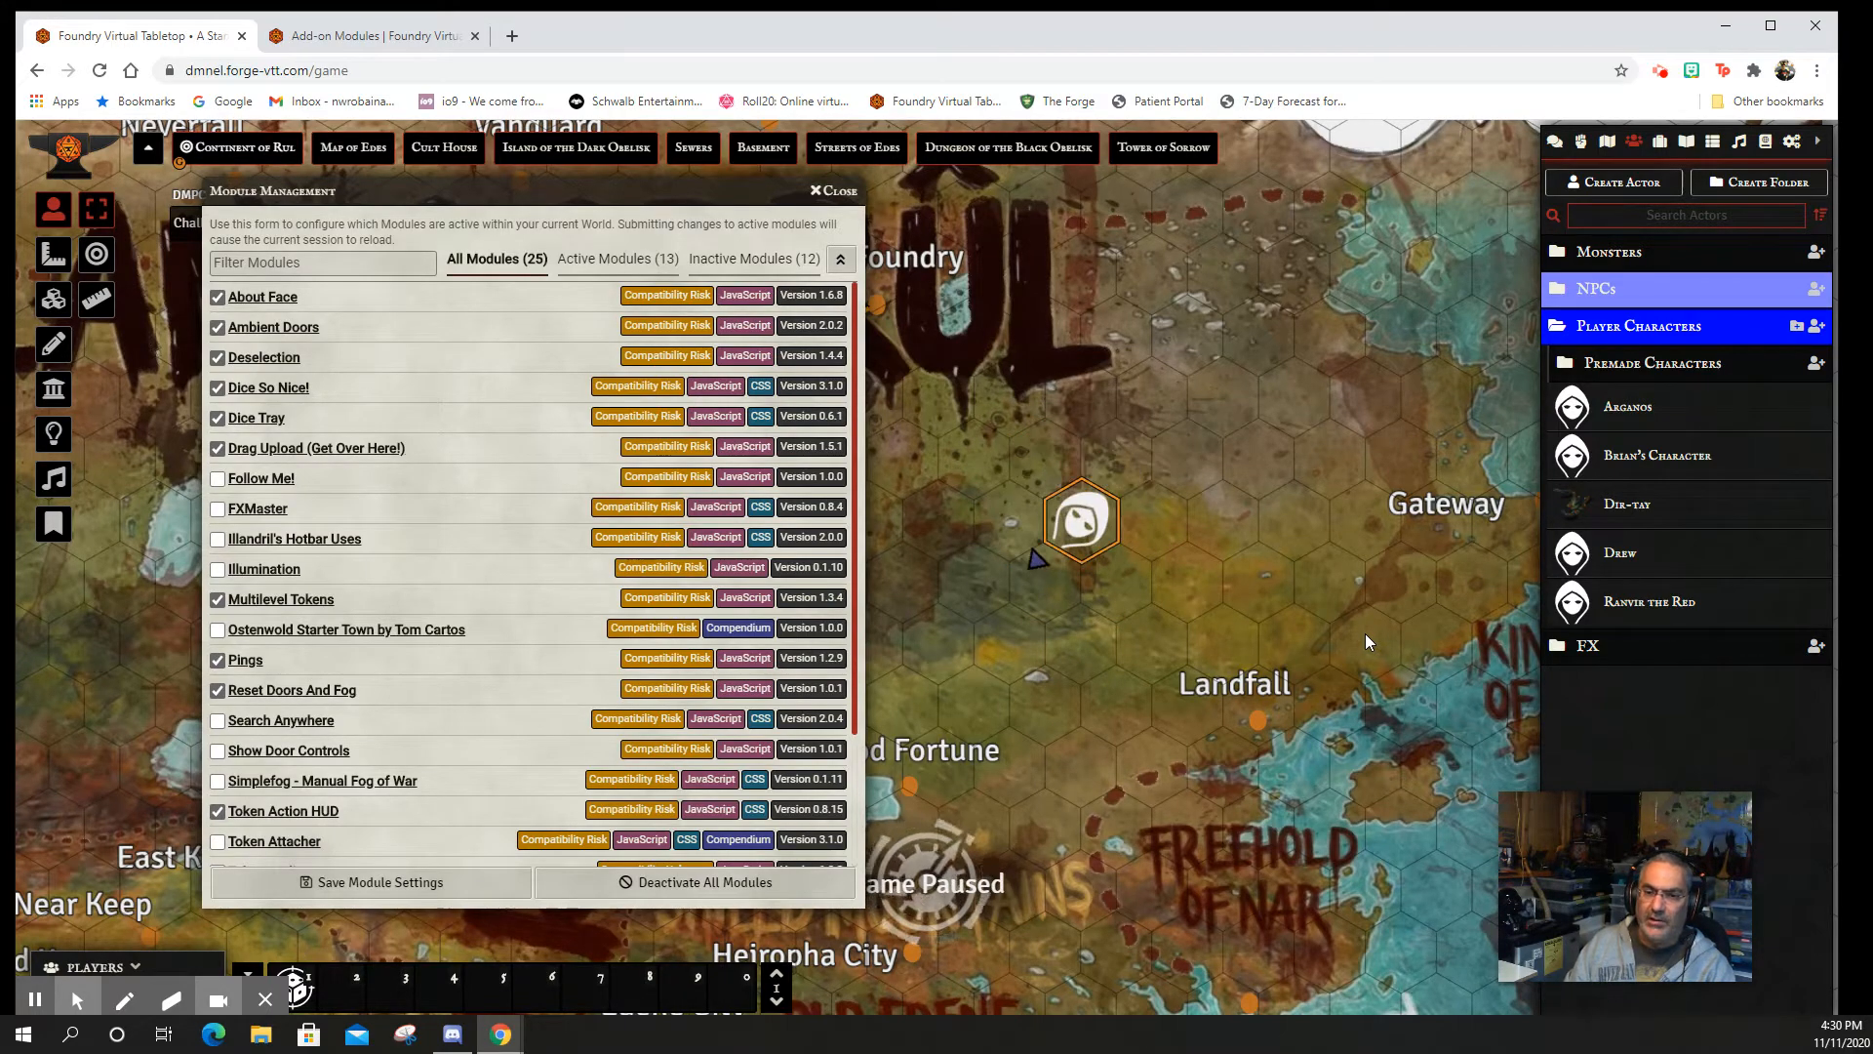
key("Right")
key("Down")
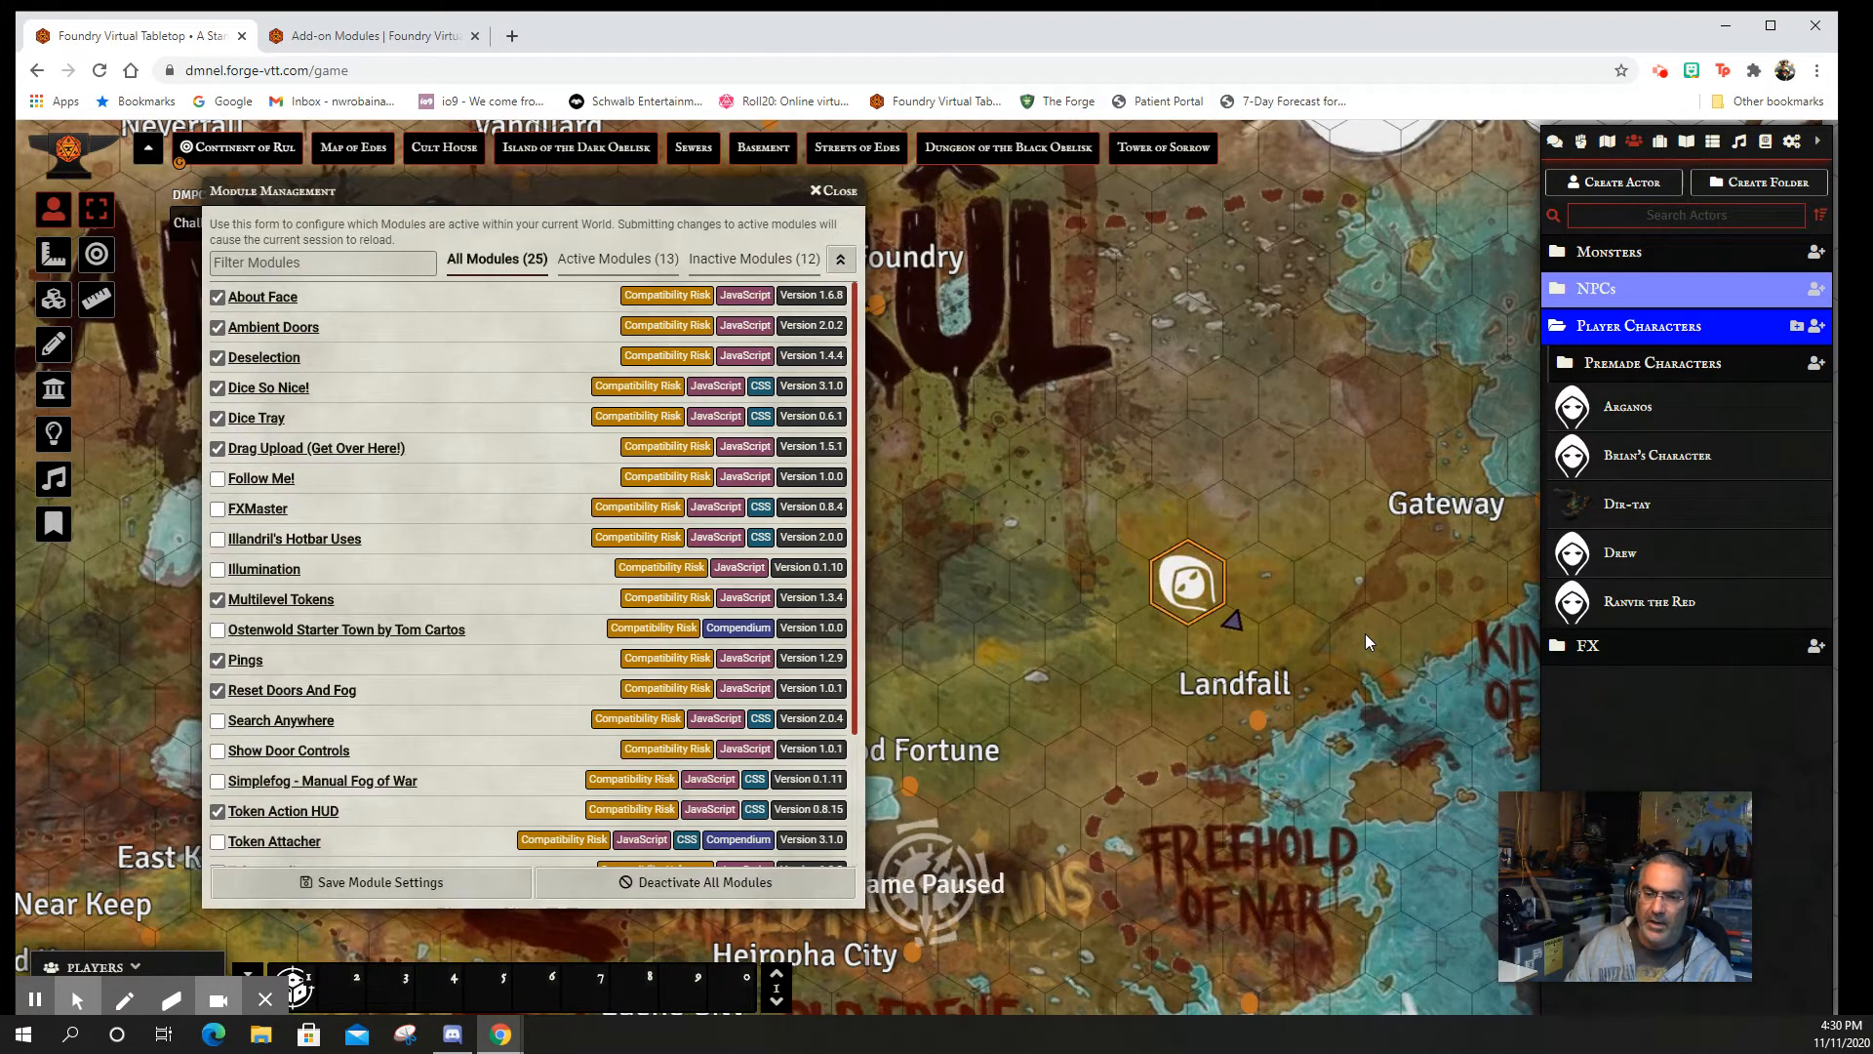
key("Left")
key("Left")
key("Up")
key("Up")
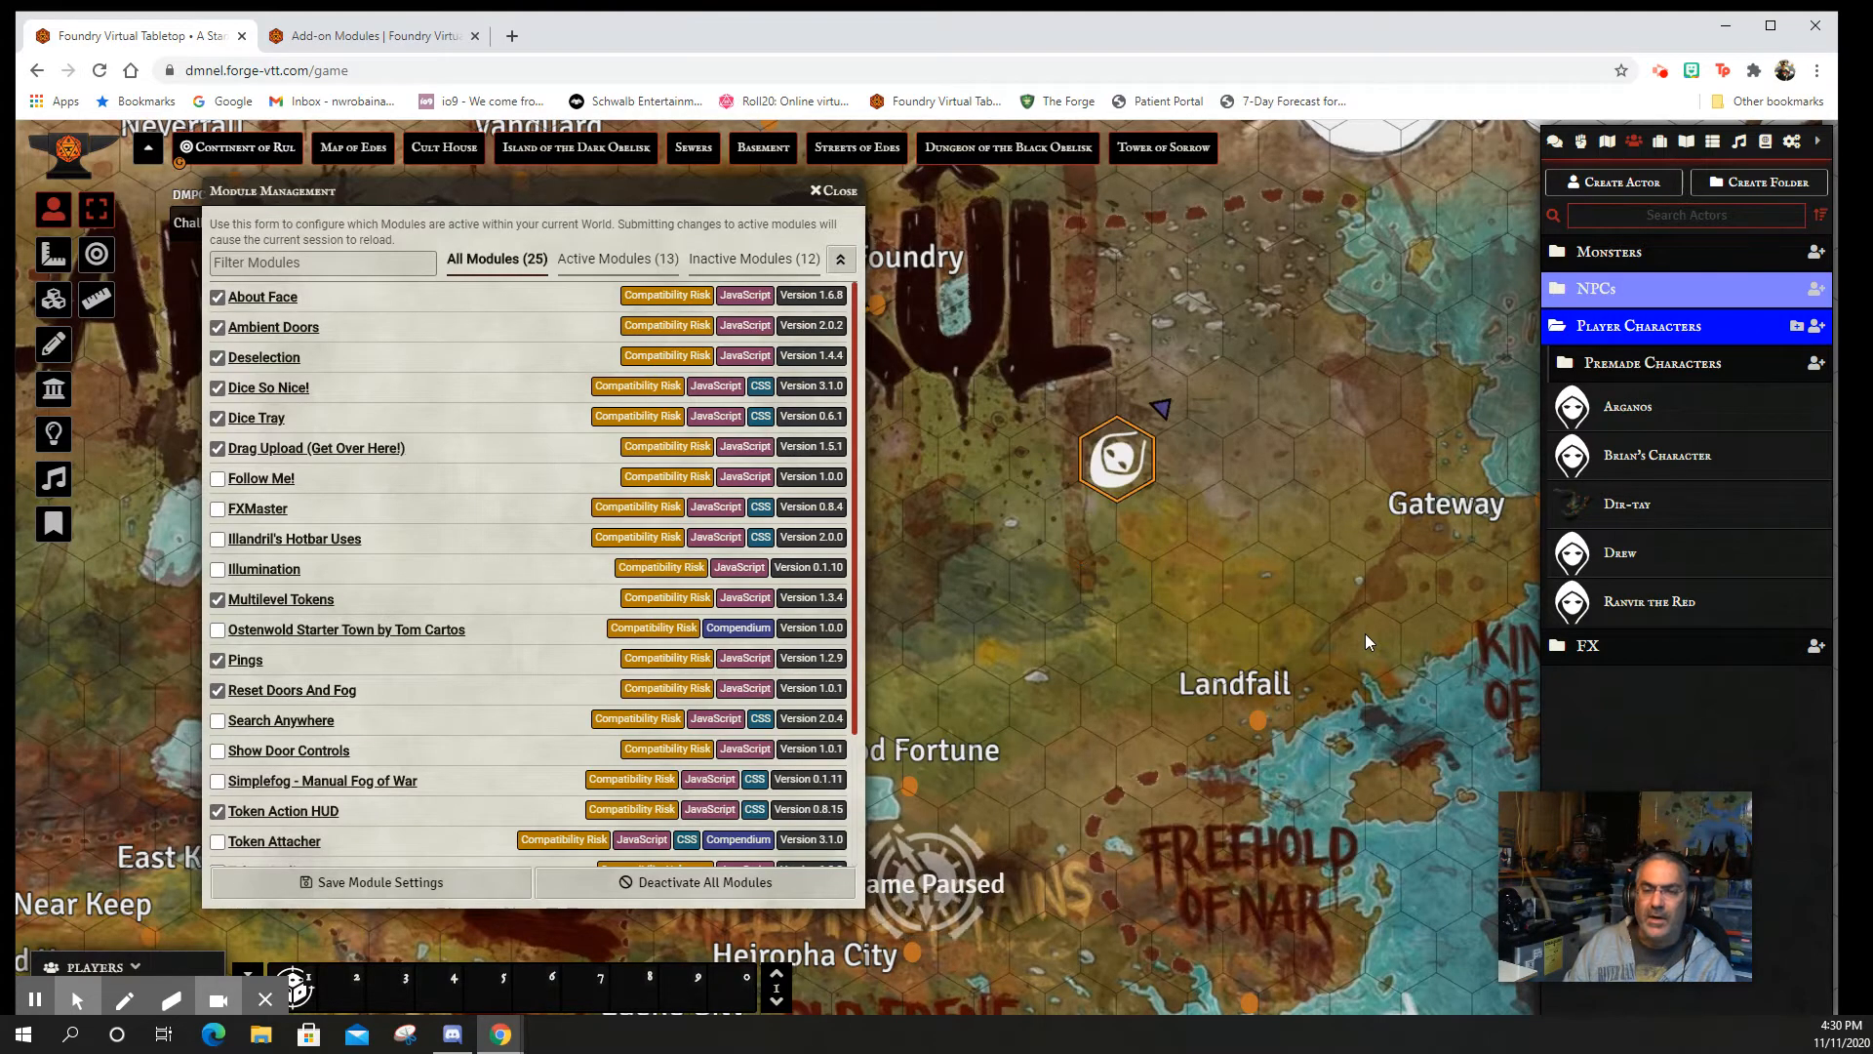
key("Right")
key("Down")
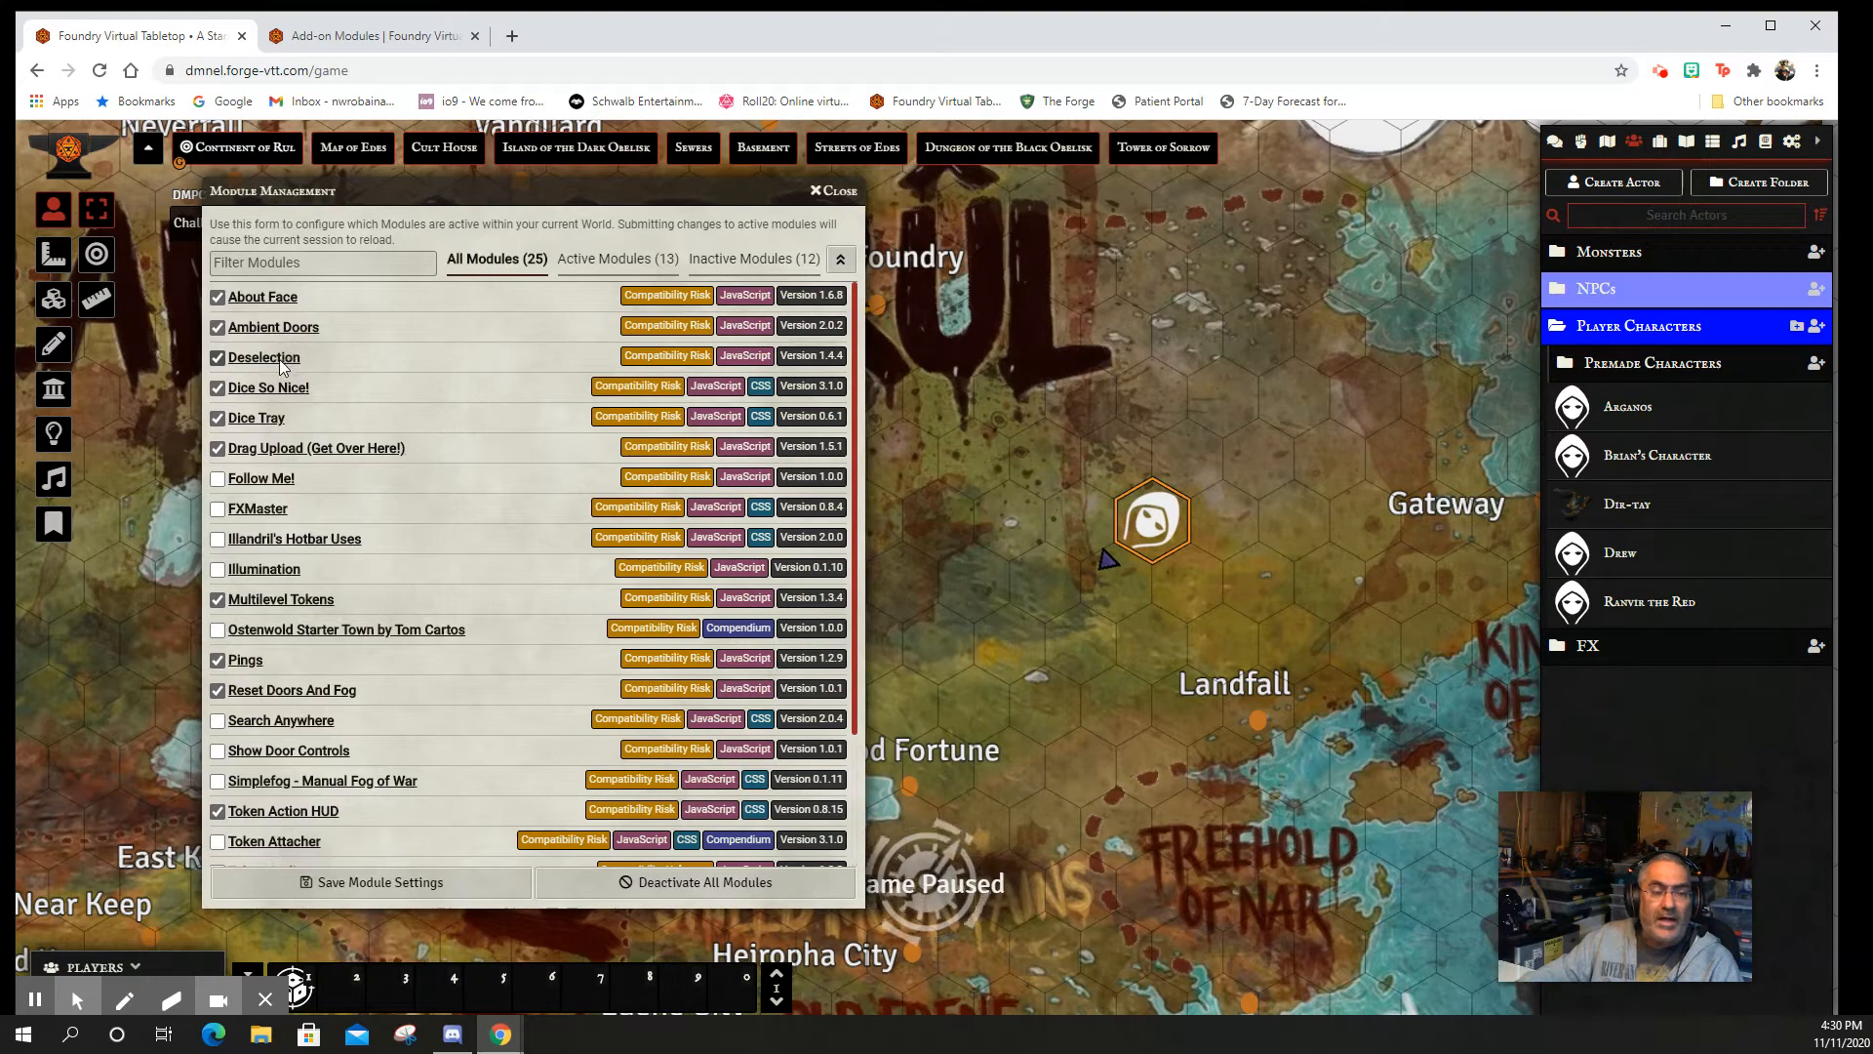
- Select the Arganos token and deselect it on an empty part of the map to demonstrate the Deselection module
left_click(1046, 582)
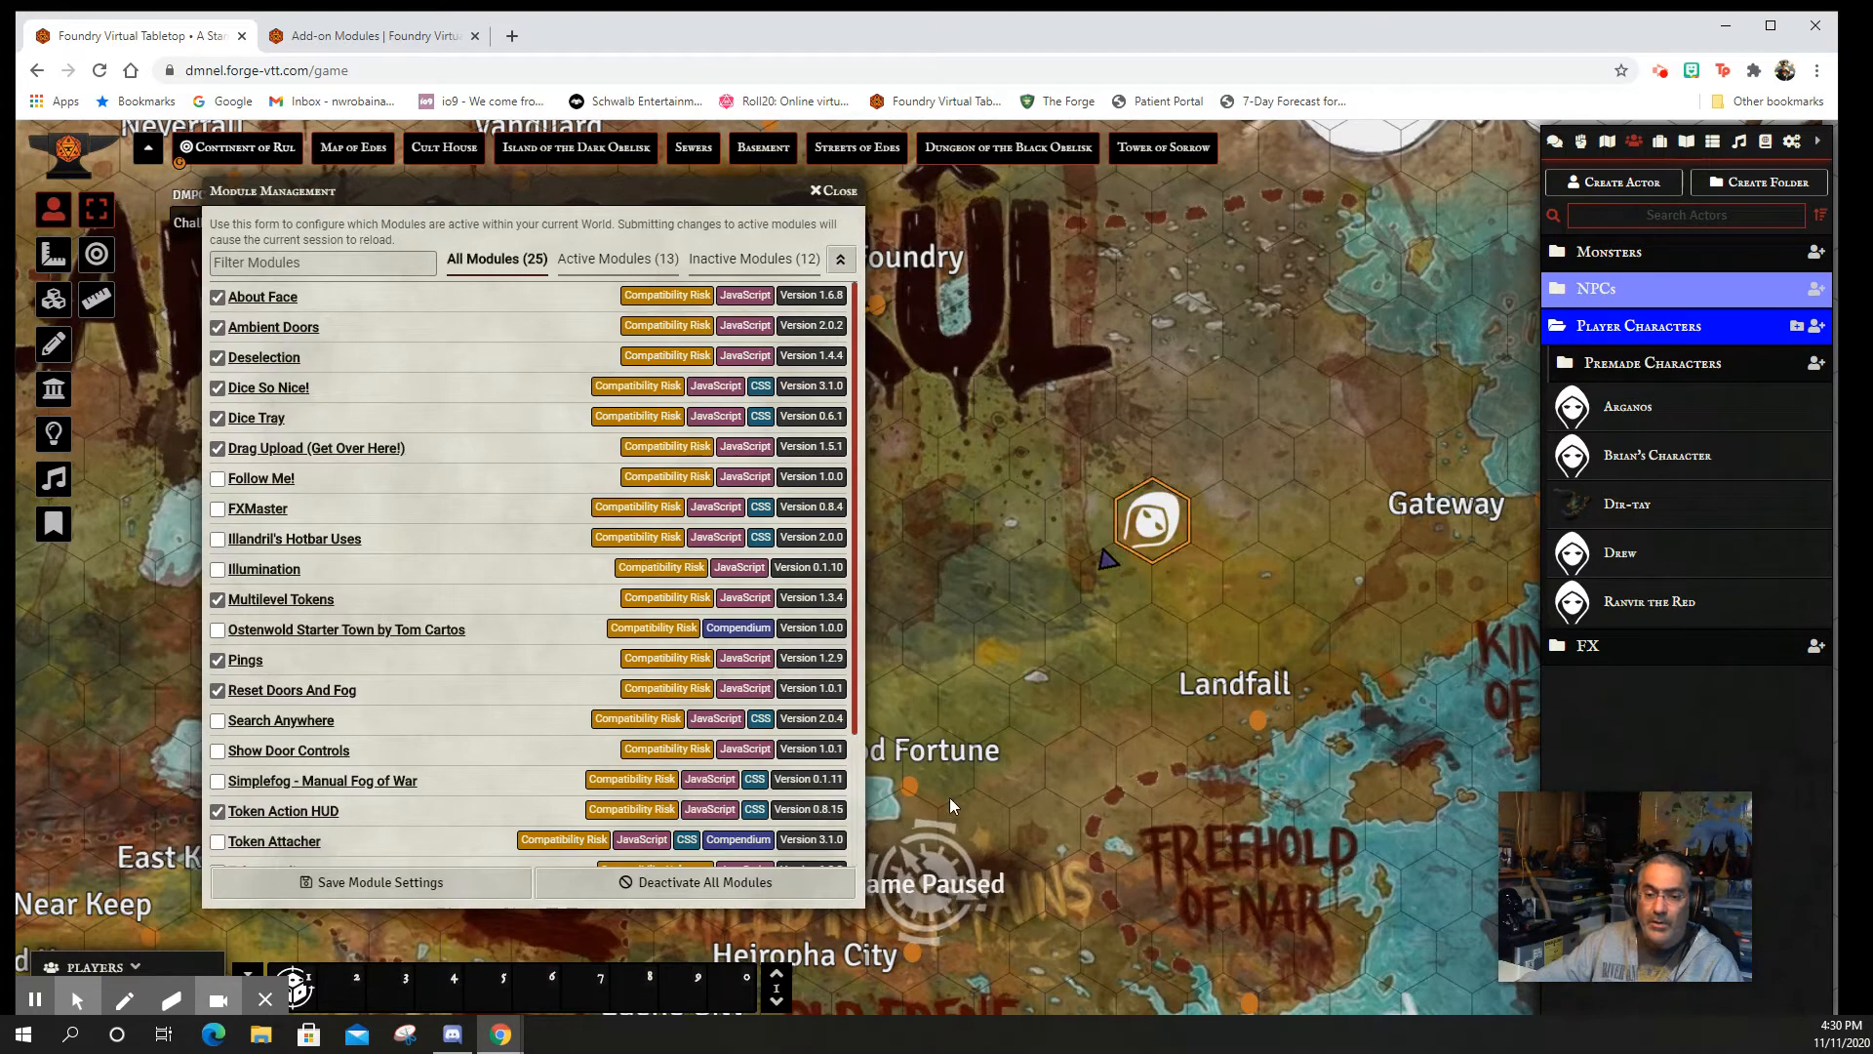
left_click(1151, 520)
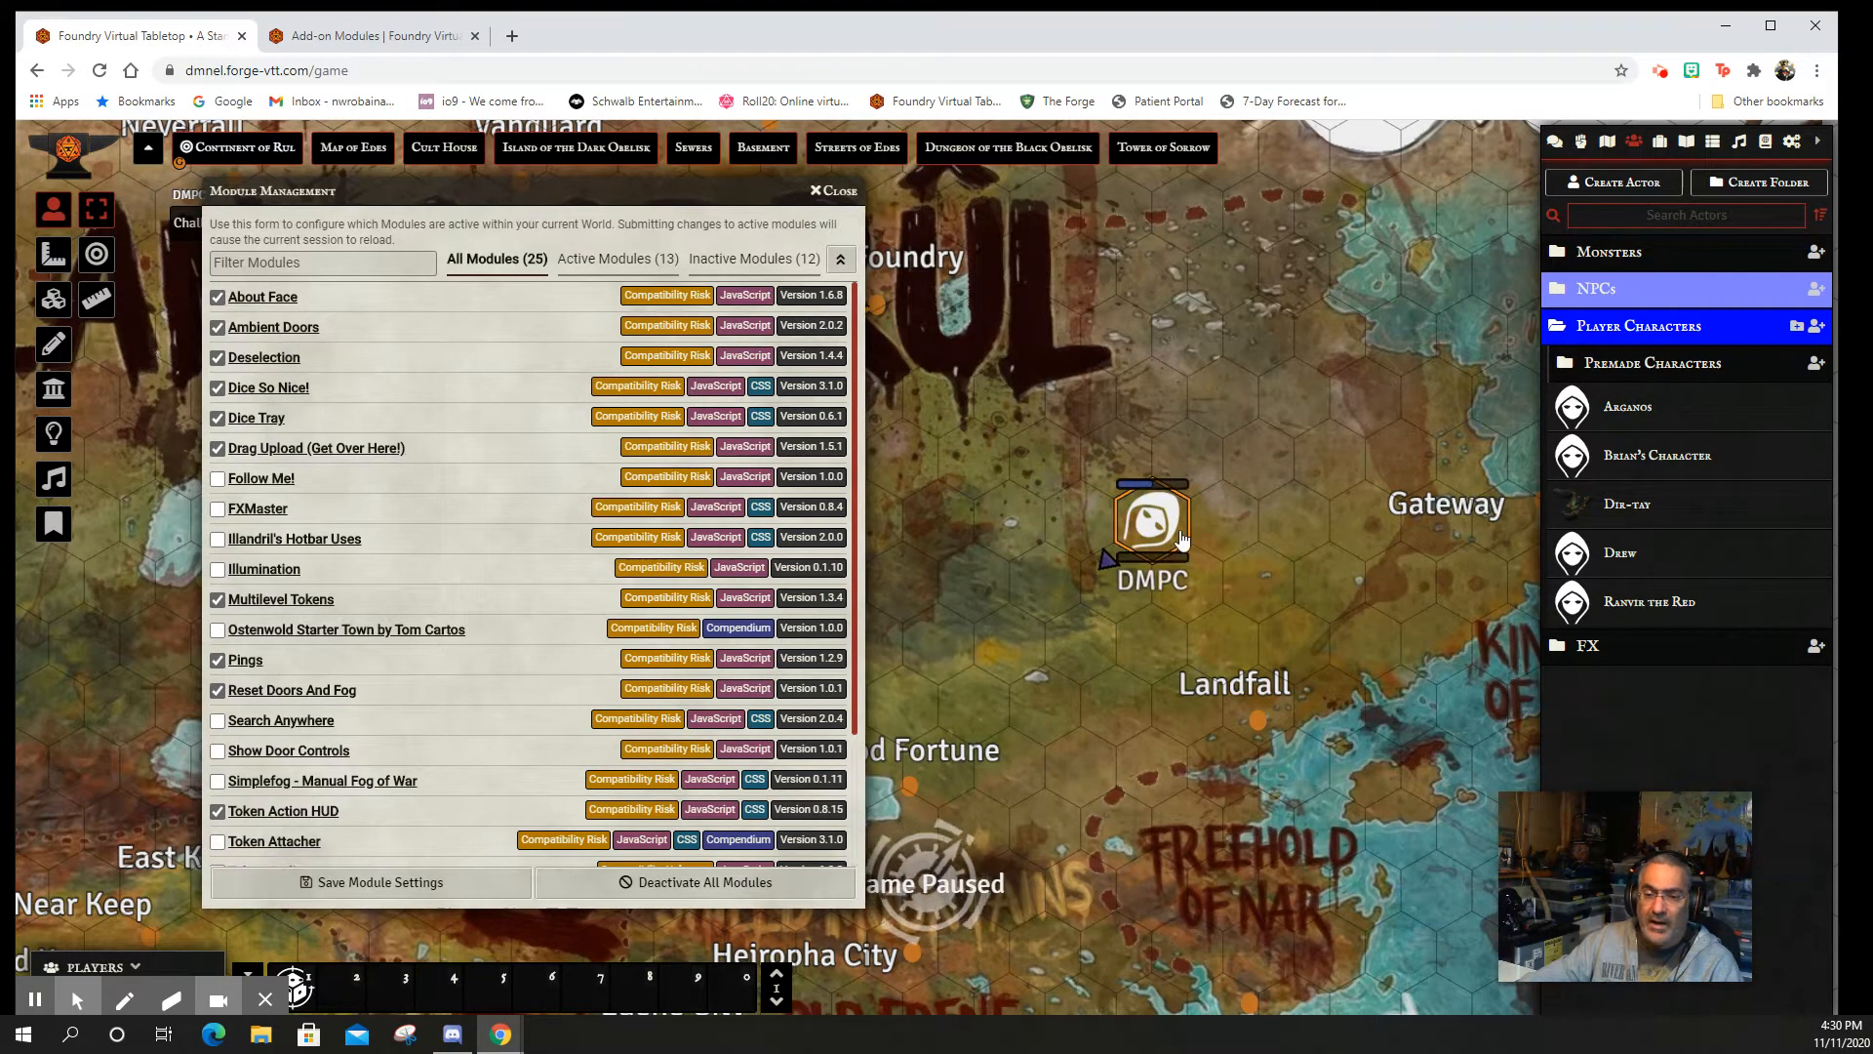
left_click(1256, 330)
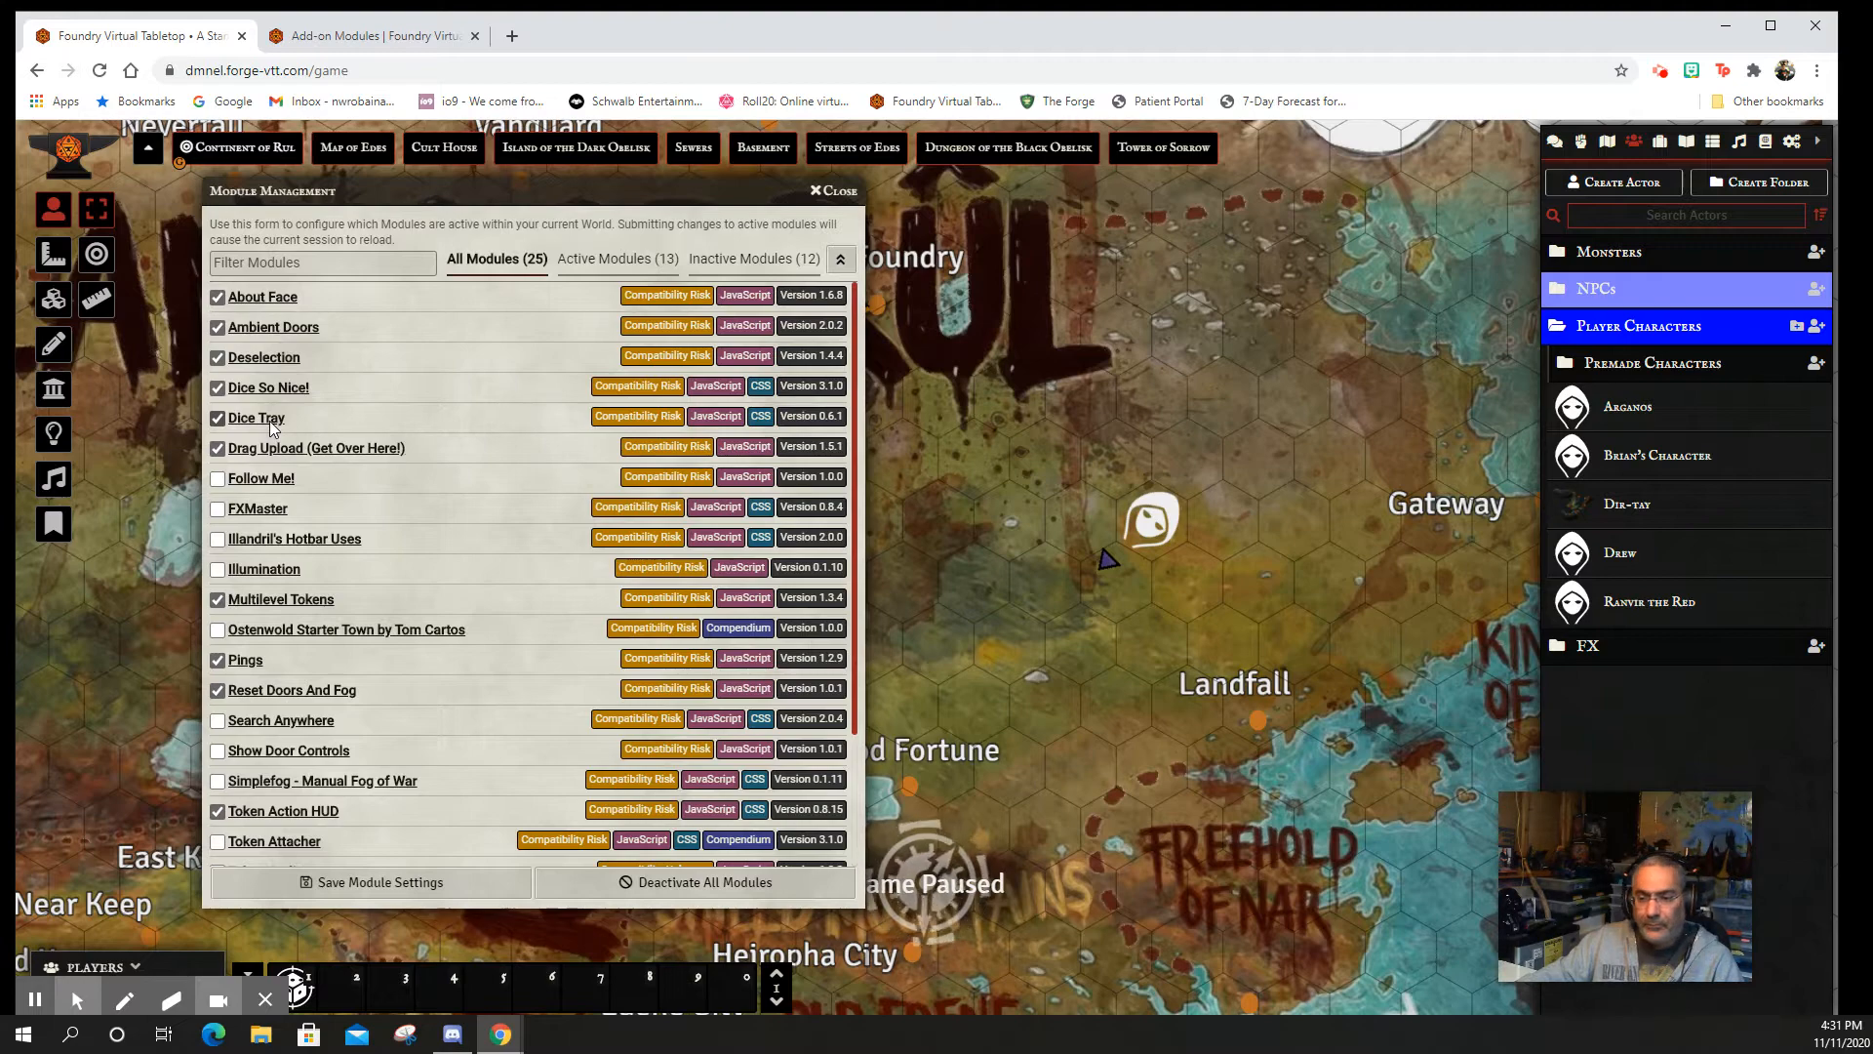
- Show the Dice Tray in the chat log, start a /roll command in the message box and clear it
mouse_move(1535, 837)
left_click_drag(1571, 804, 1290, 811)
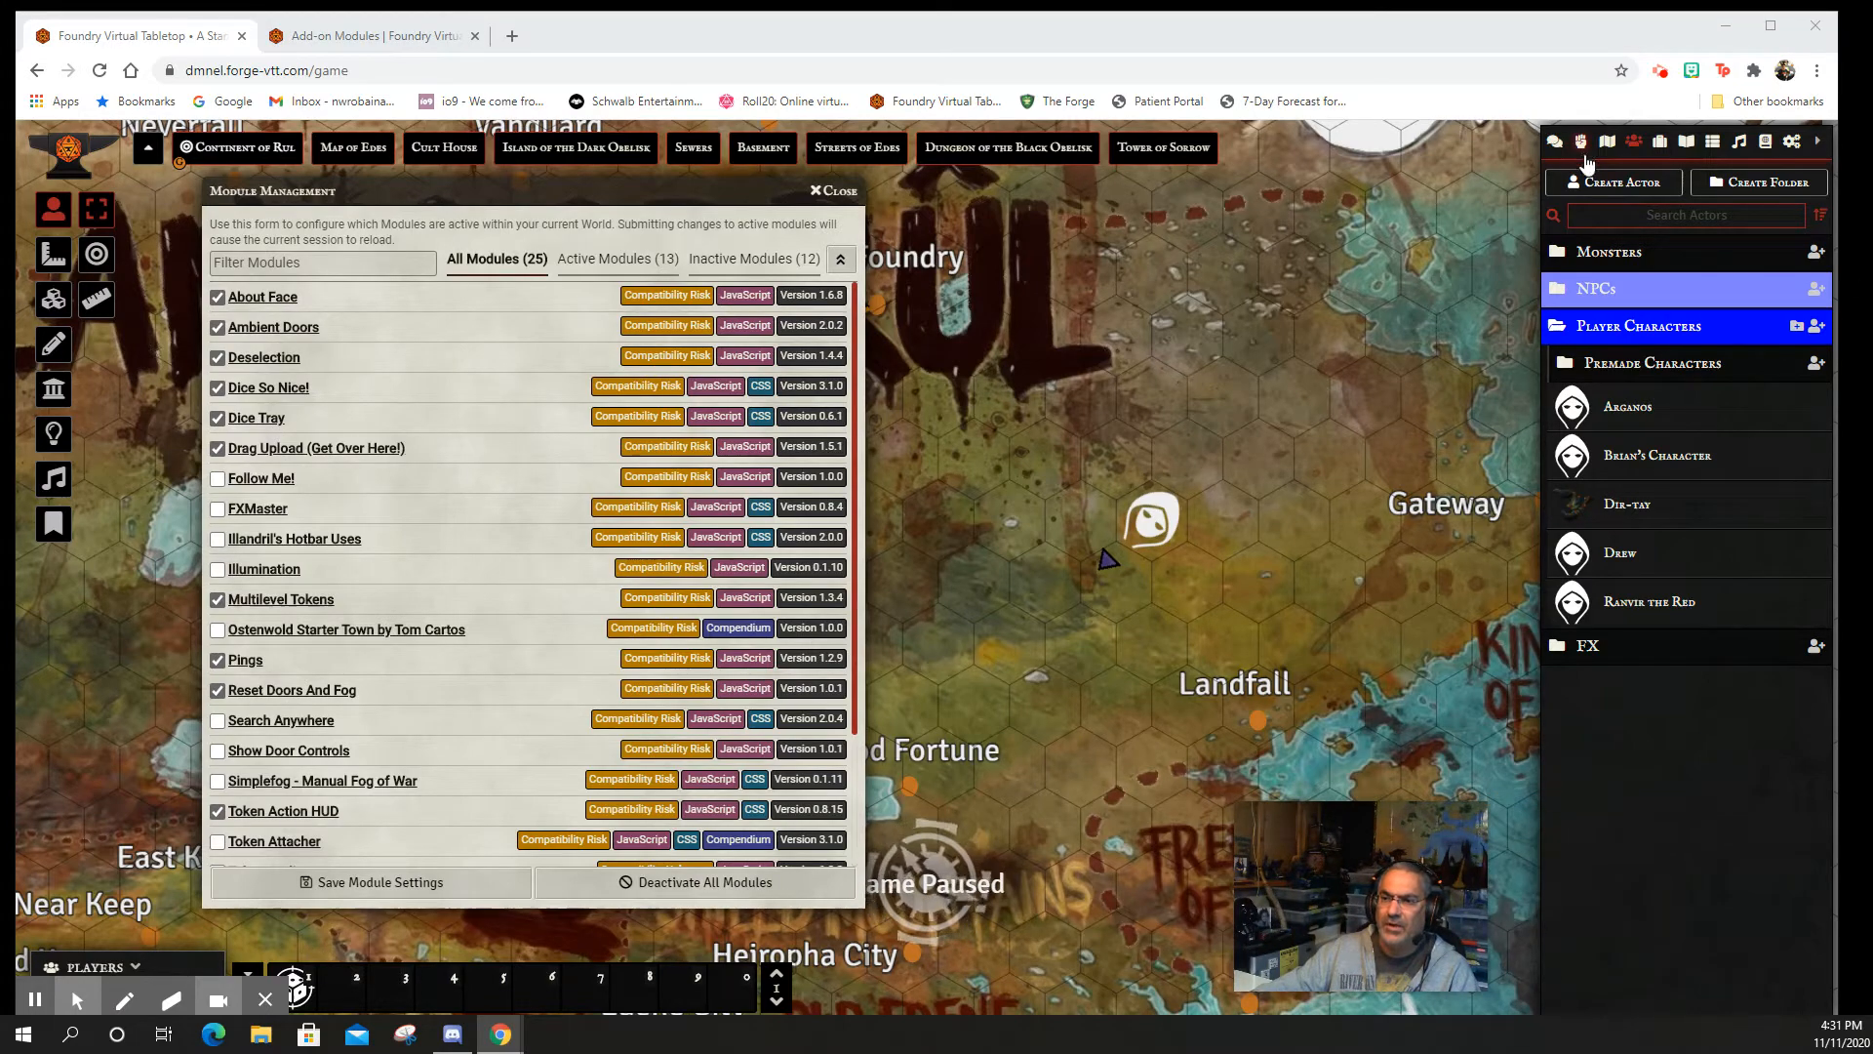
left_click(1555, 141)
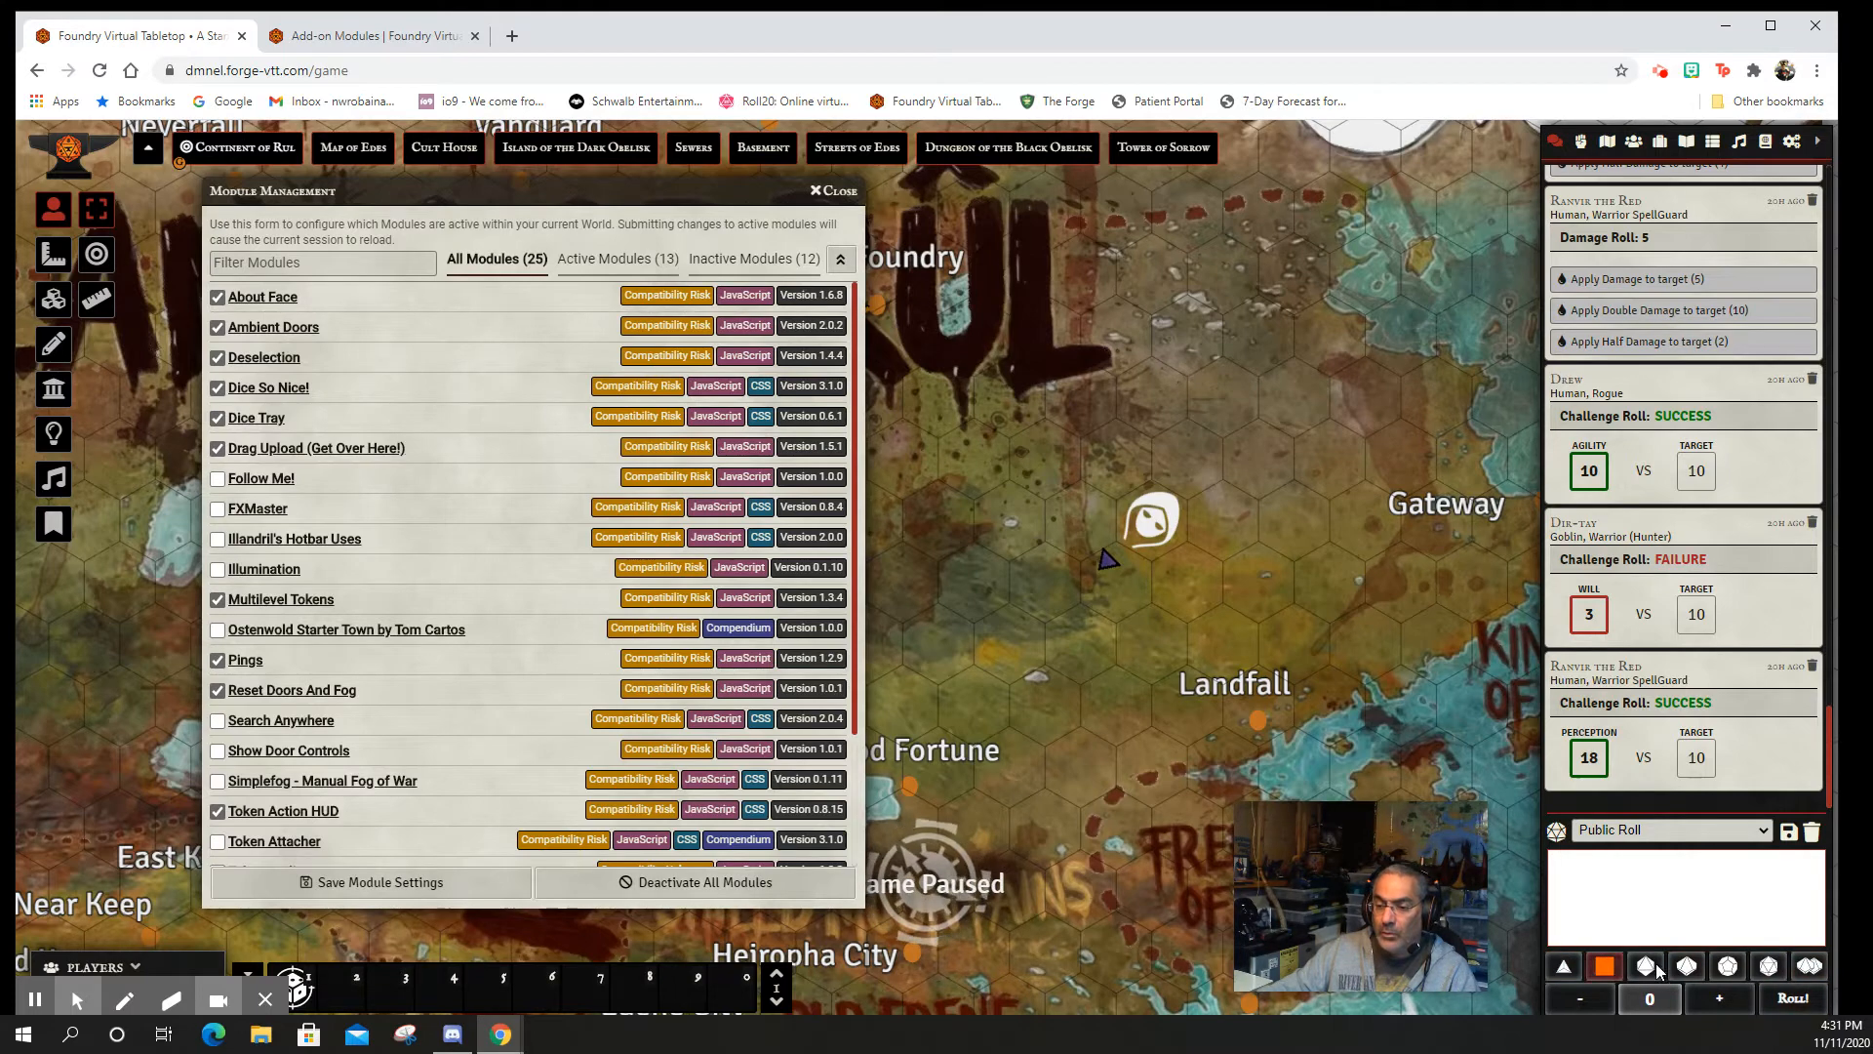
left_click(1627, 885)
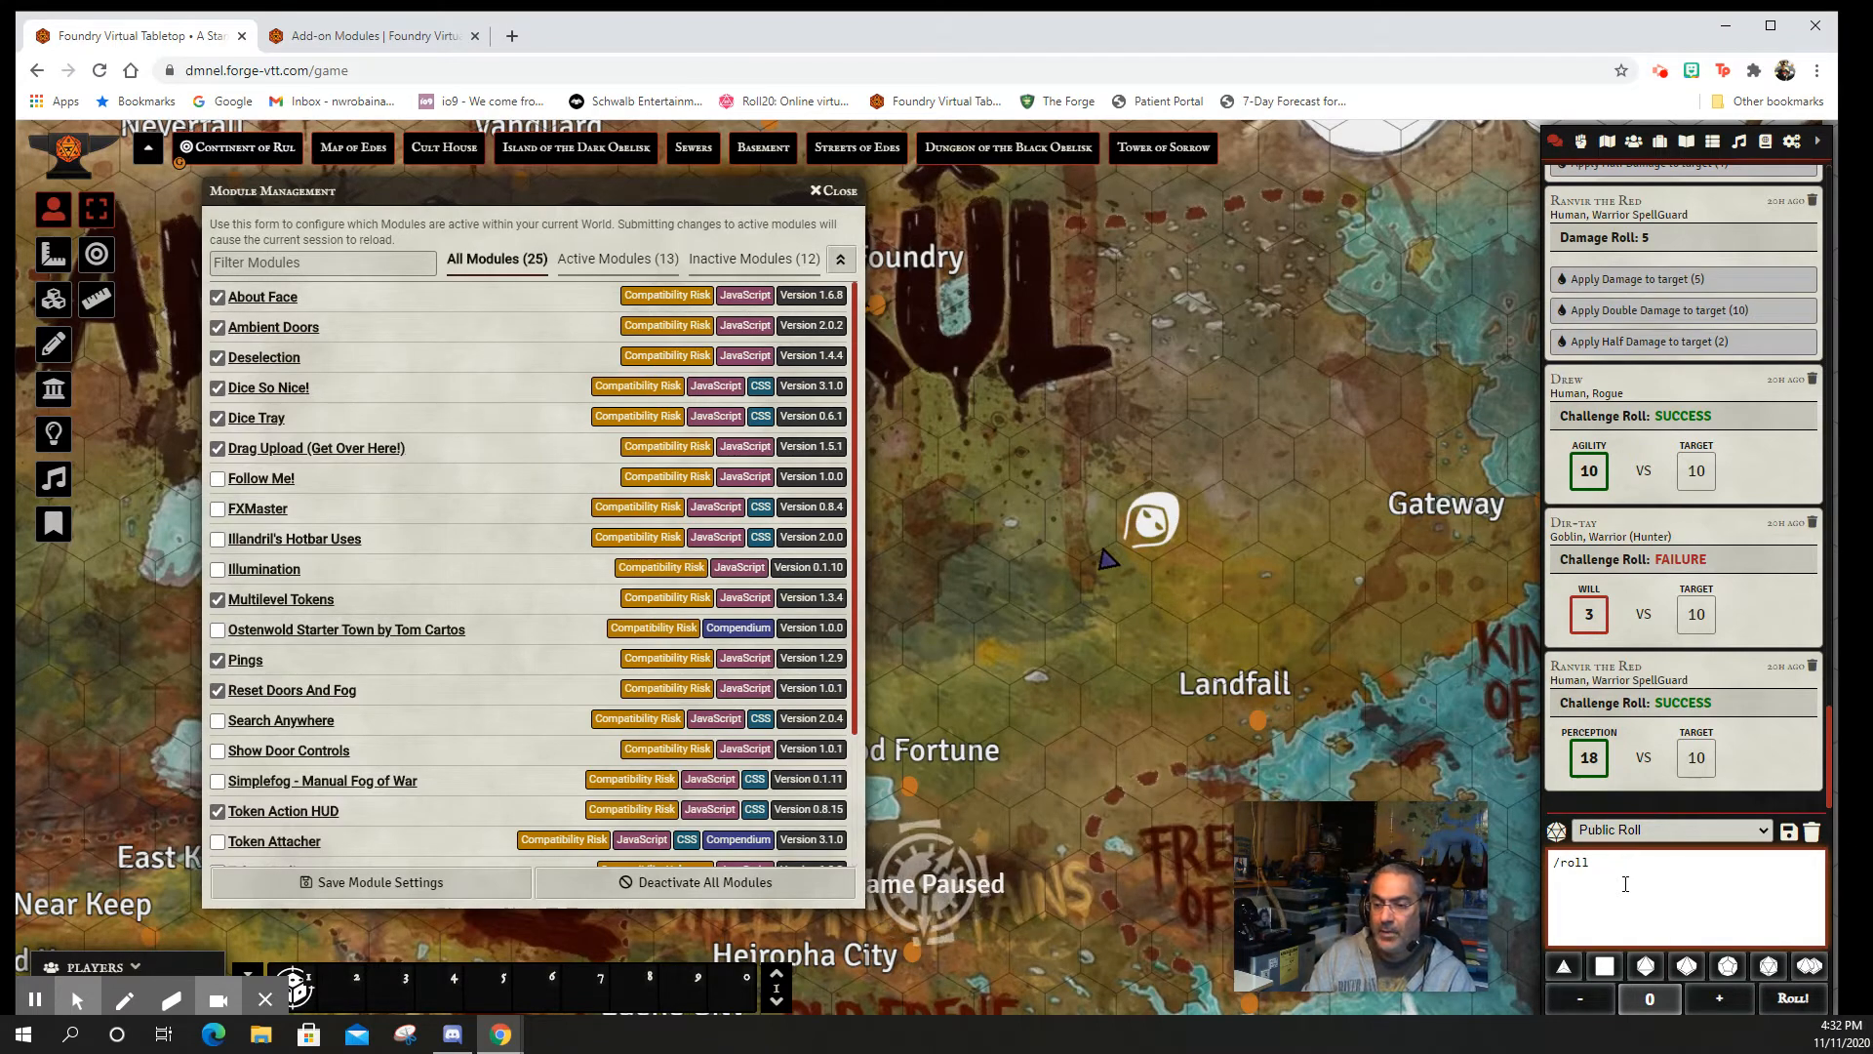
key("BackSpace")
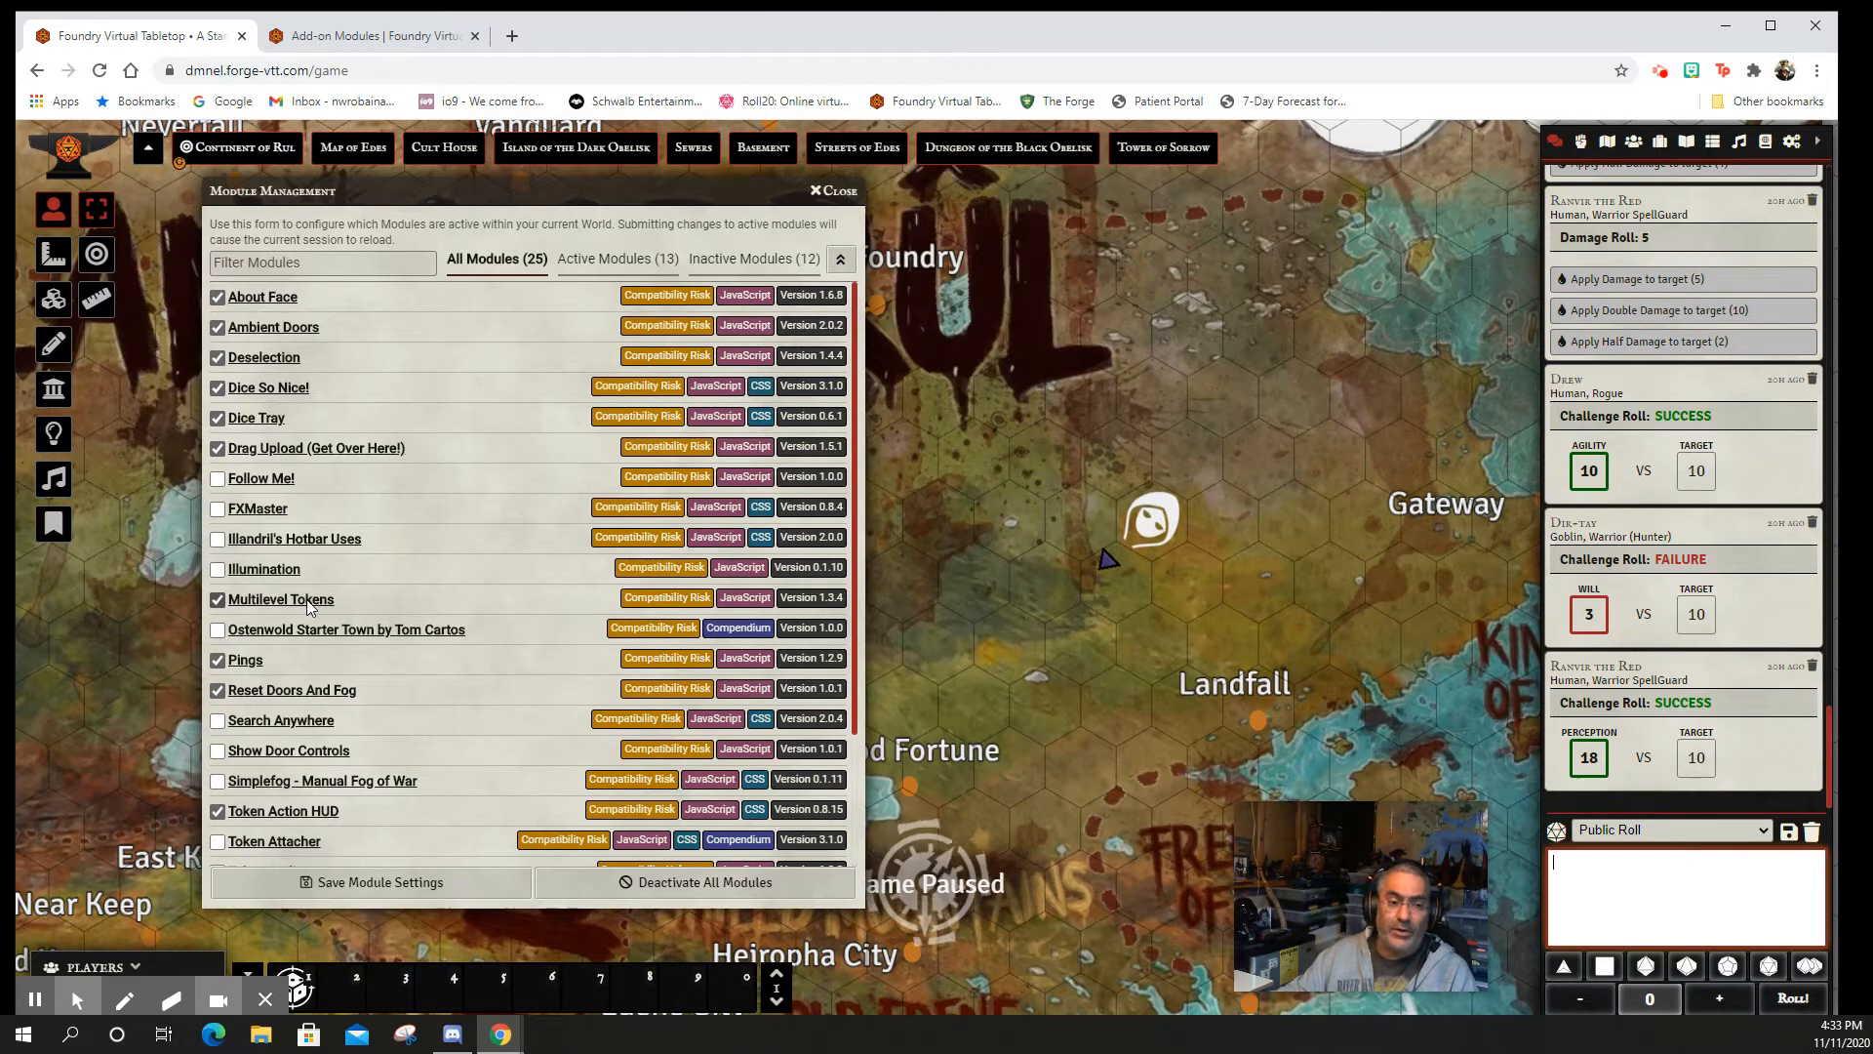
- Review the remaining entries of the installed module list in the Module Management window, down to Turn Alert
scroll(385, 711, "down", 1)
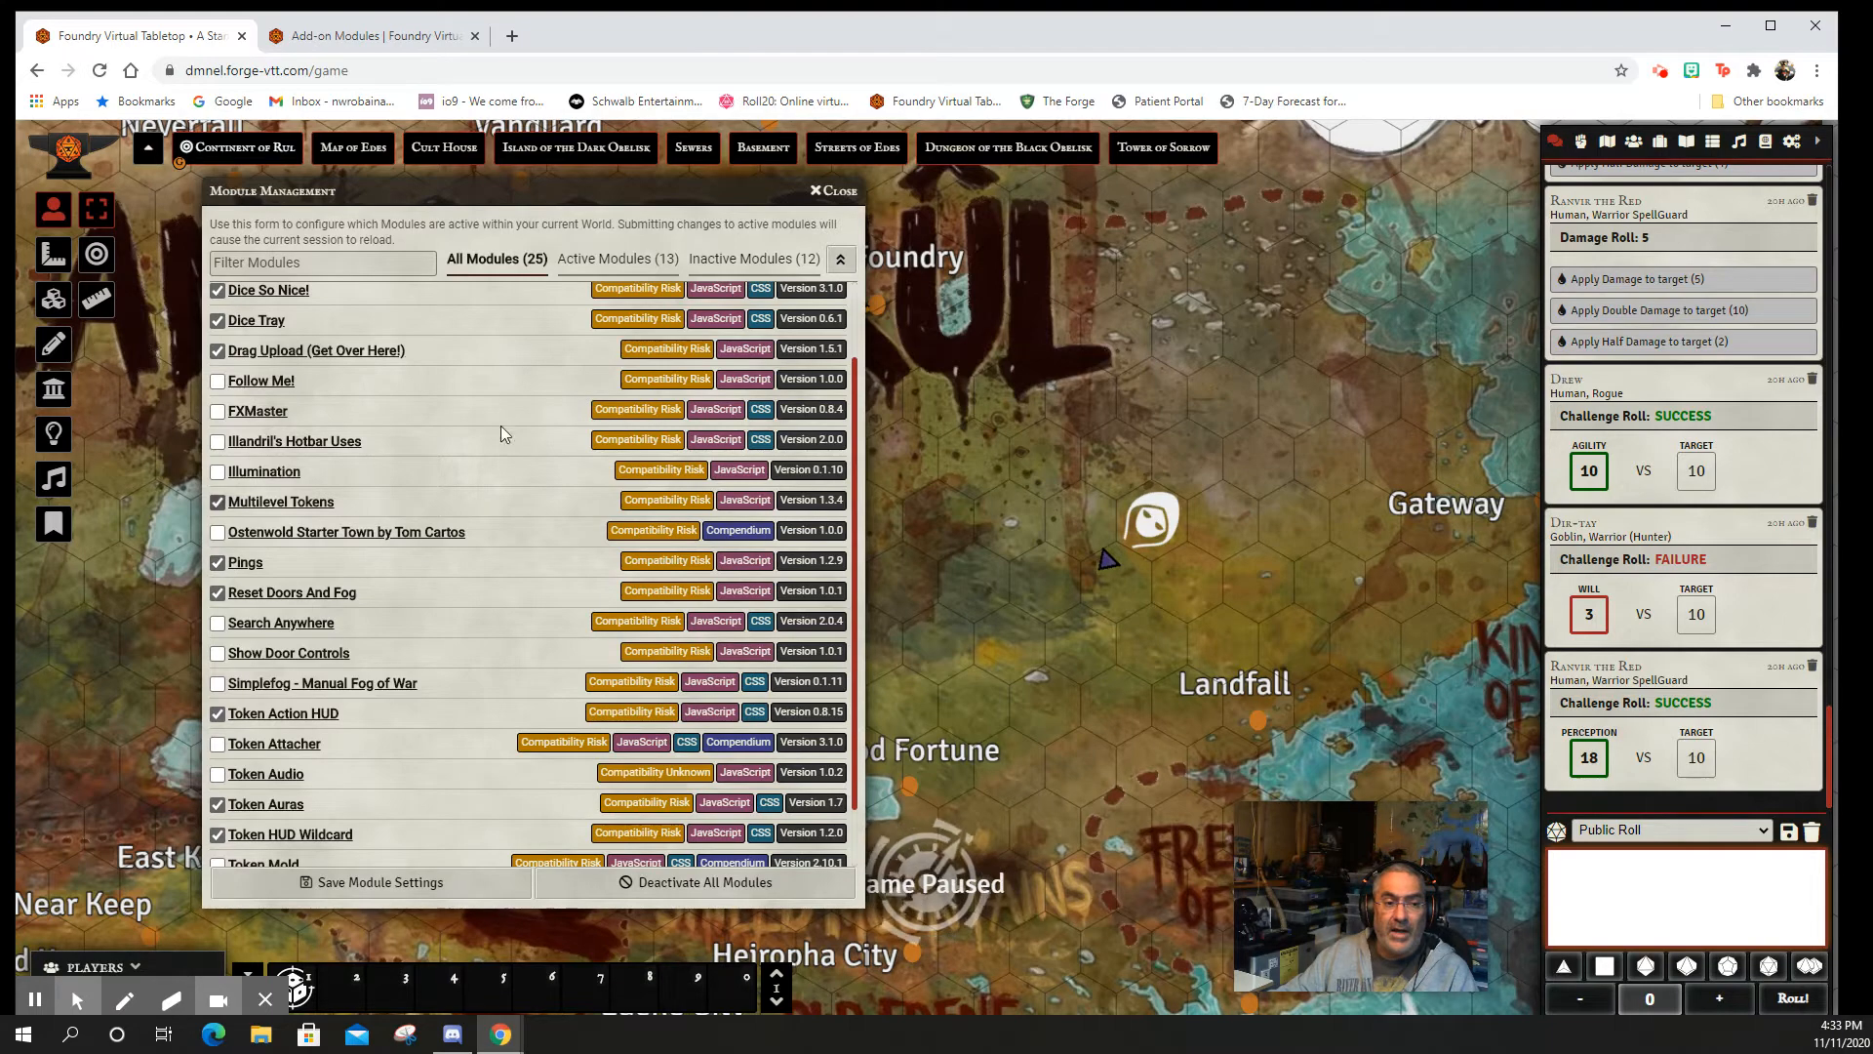
left_click_drag(466, 193, 926, 213)
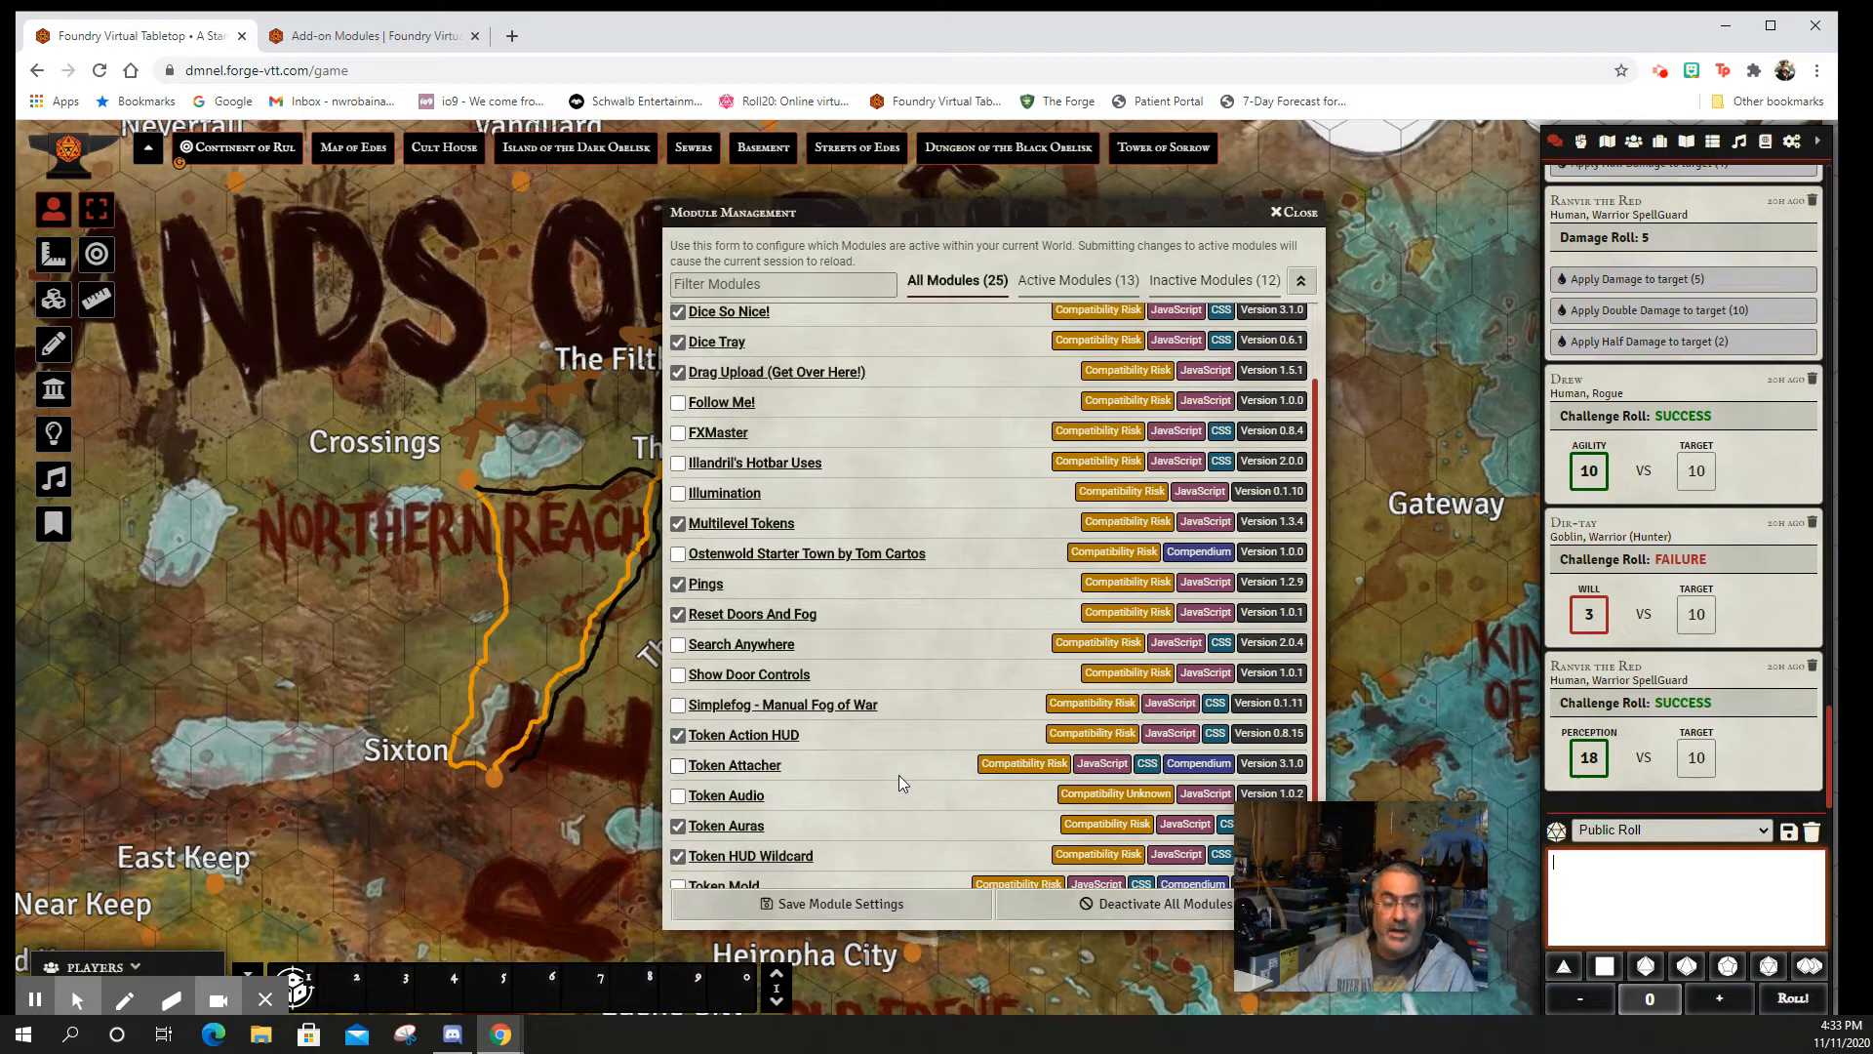
scroll(703, 683, "down", 1)
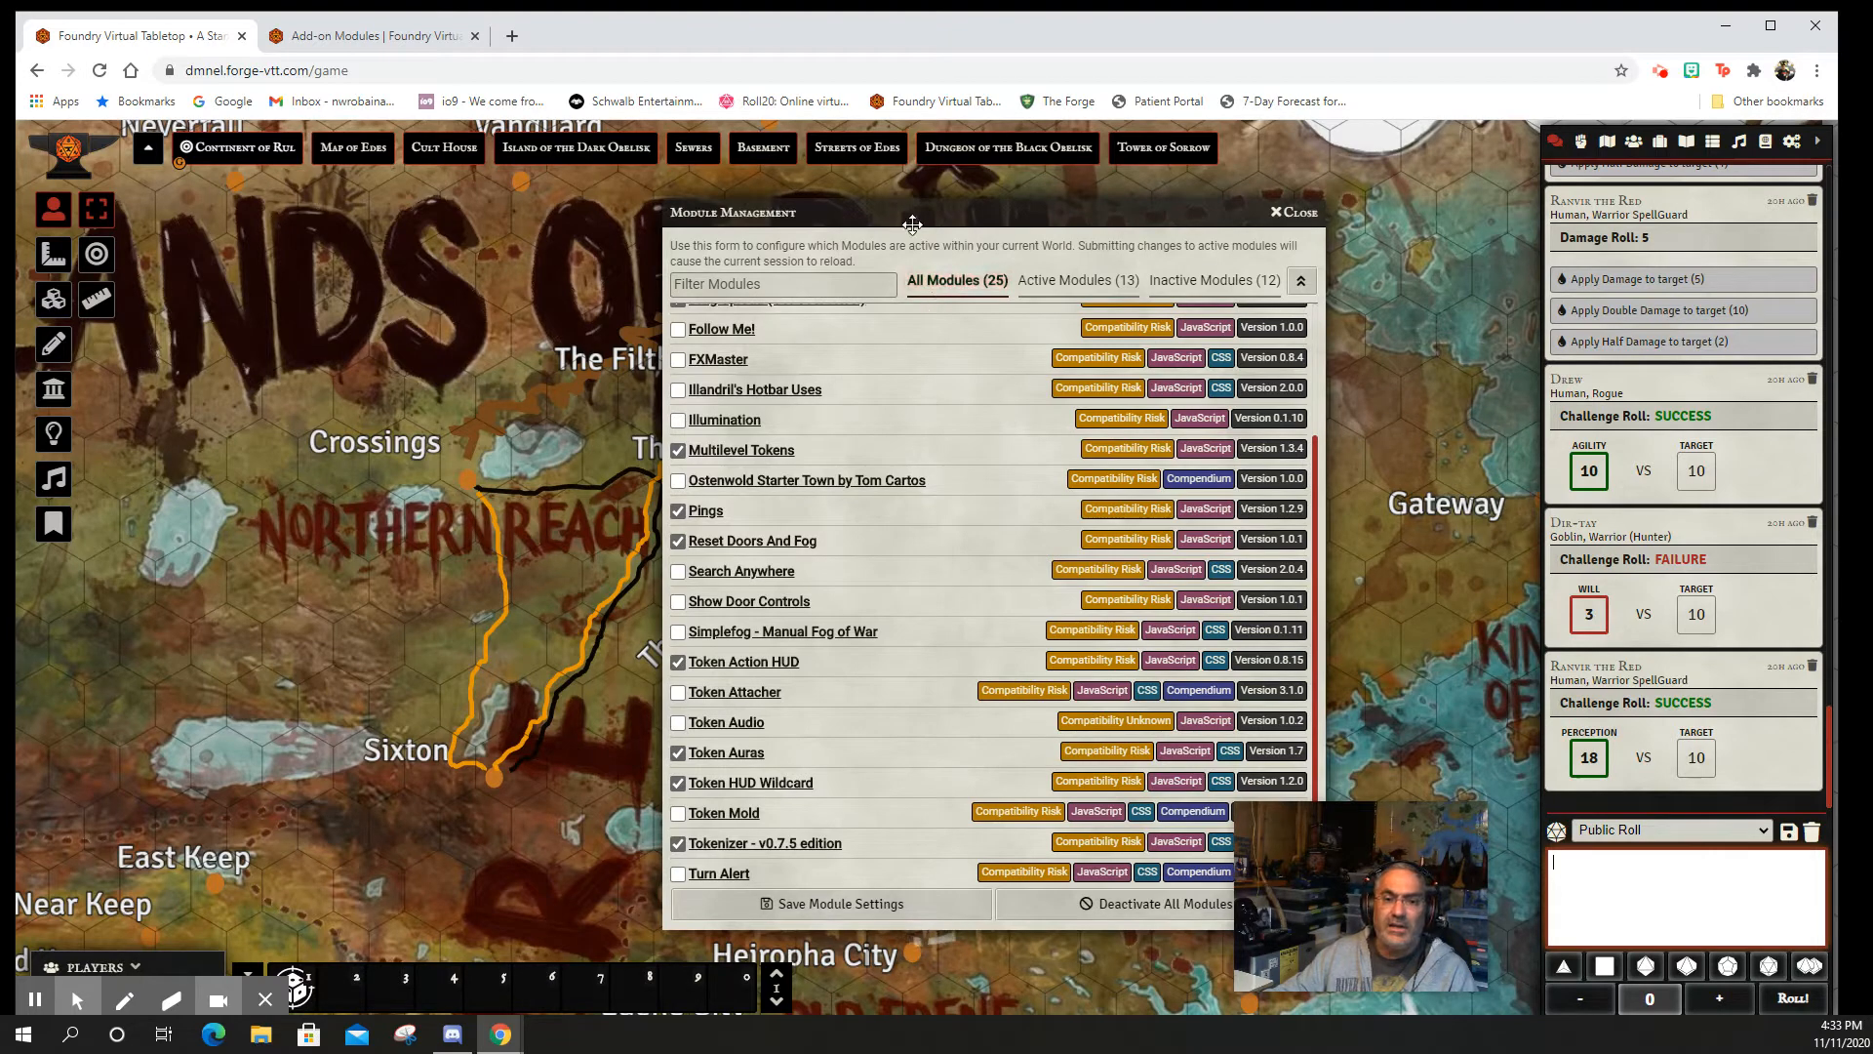
- Select the token northwest of Landfall and show the Token Action HUD's Challenge Roll options beside the repositioned module list
left_click_drag(912, 224, 713, 274)
left_click(1148, 530)
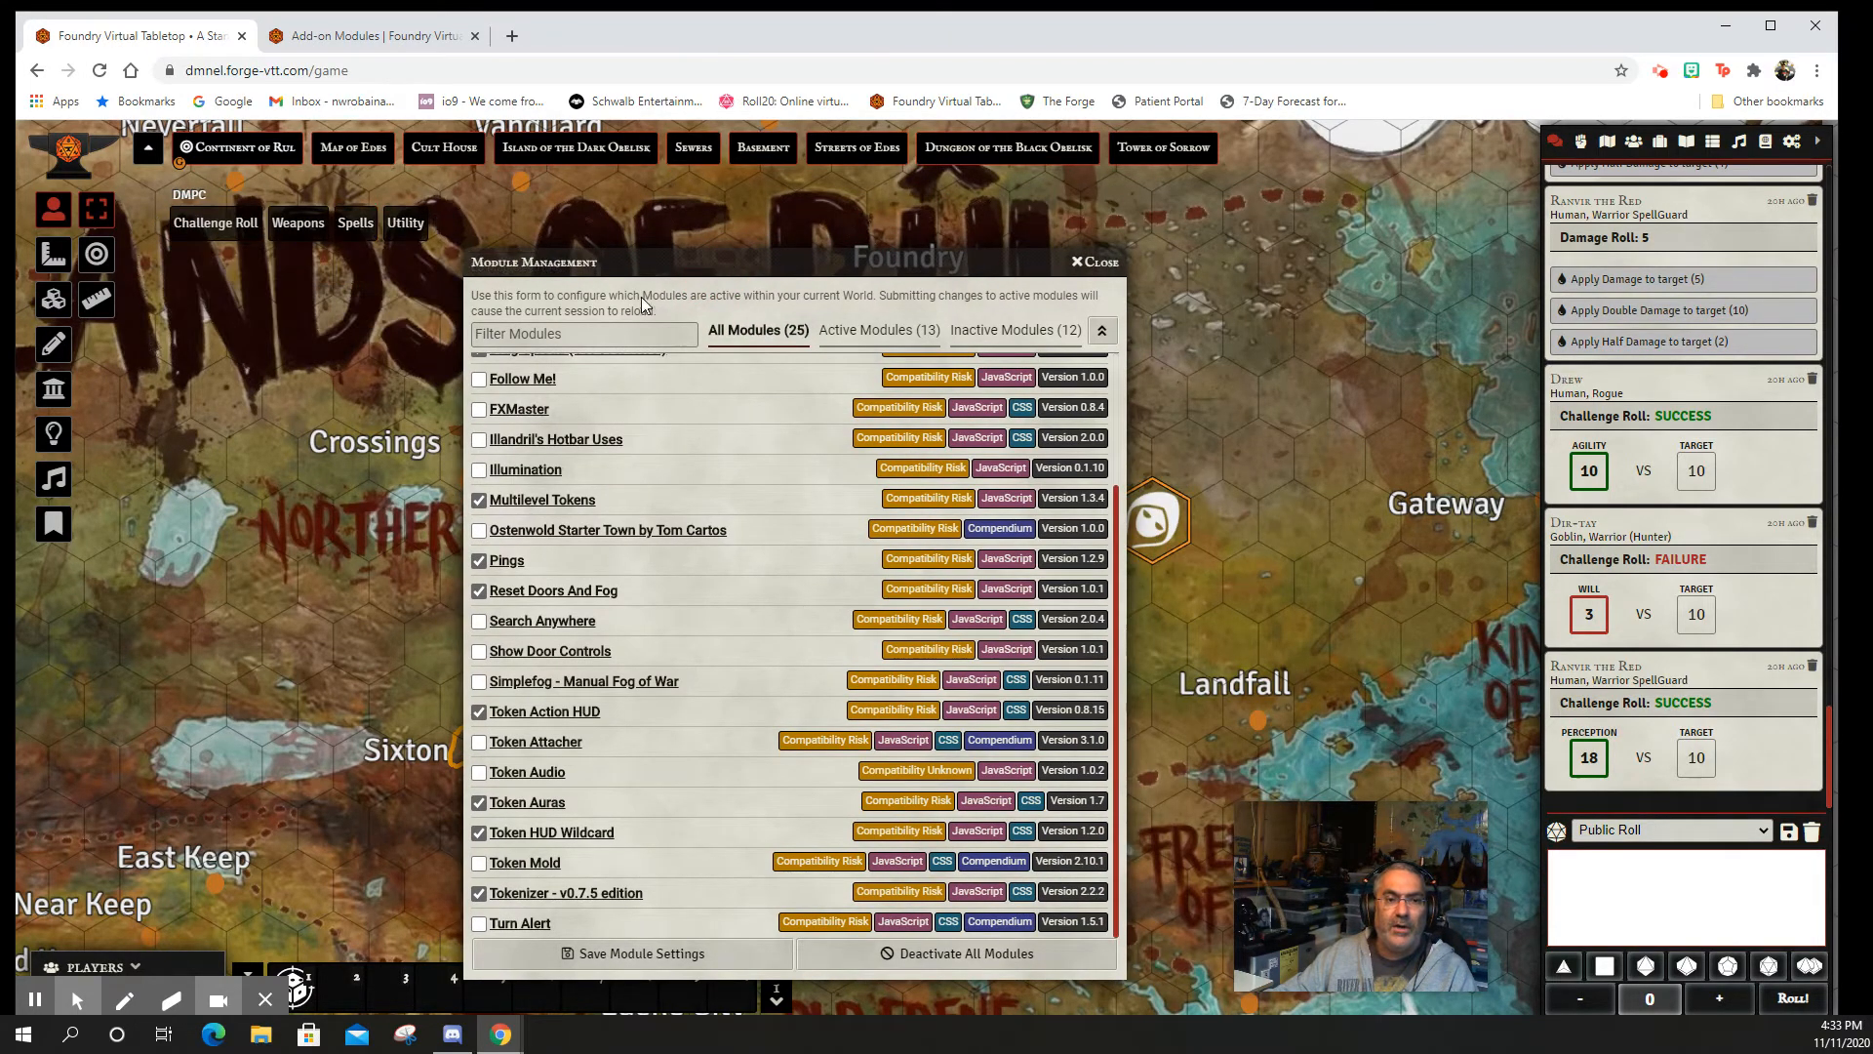
left_click_drag(634, 262, 728, 229)
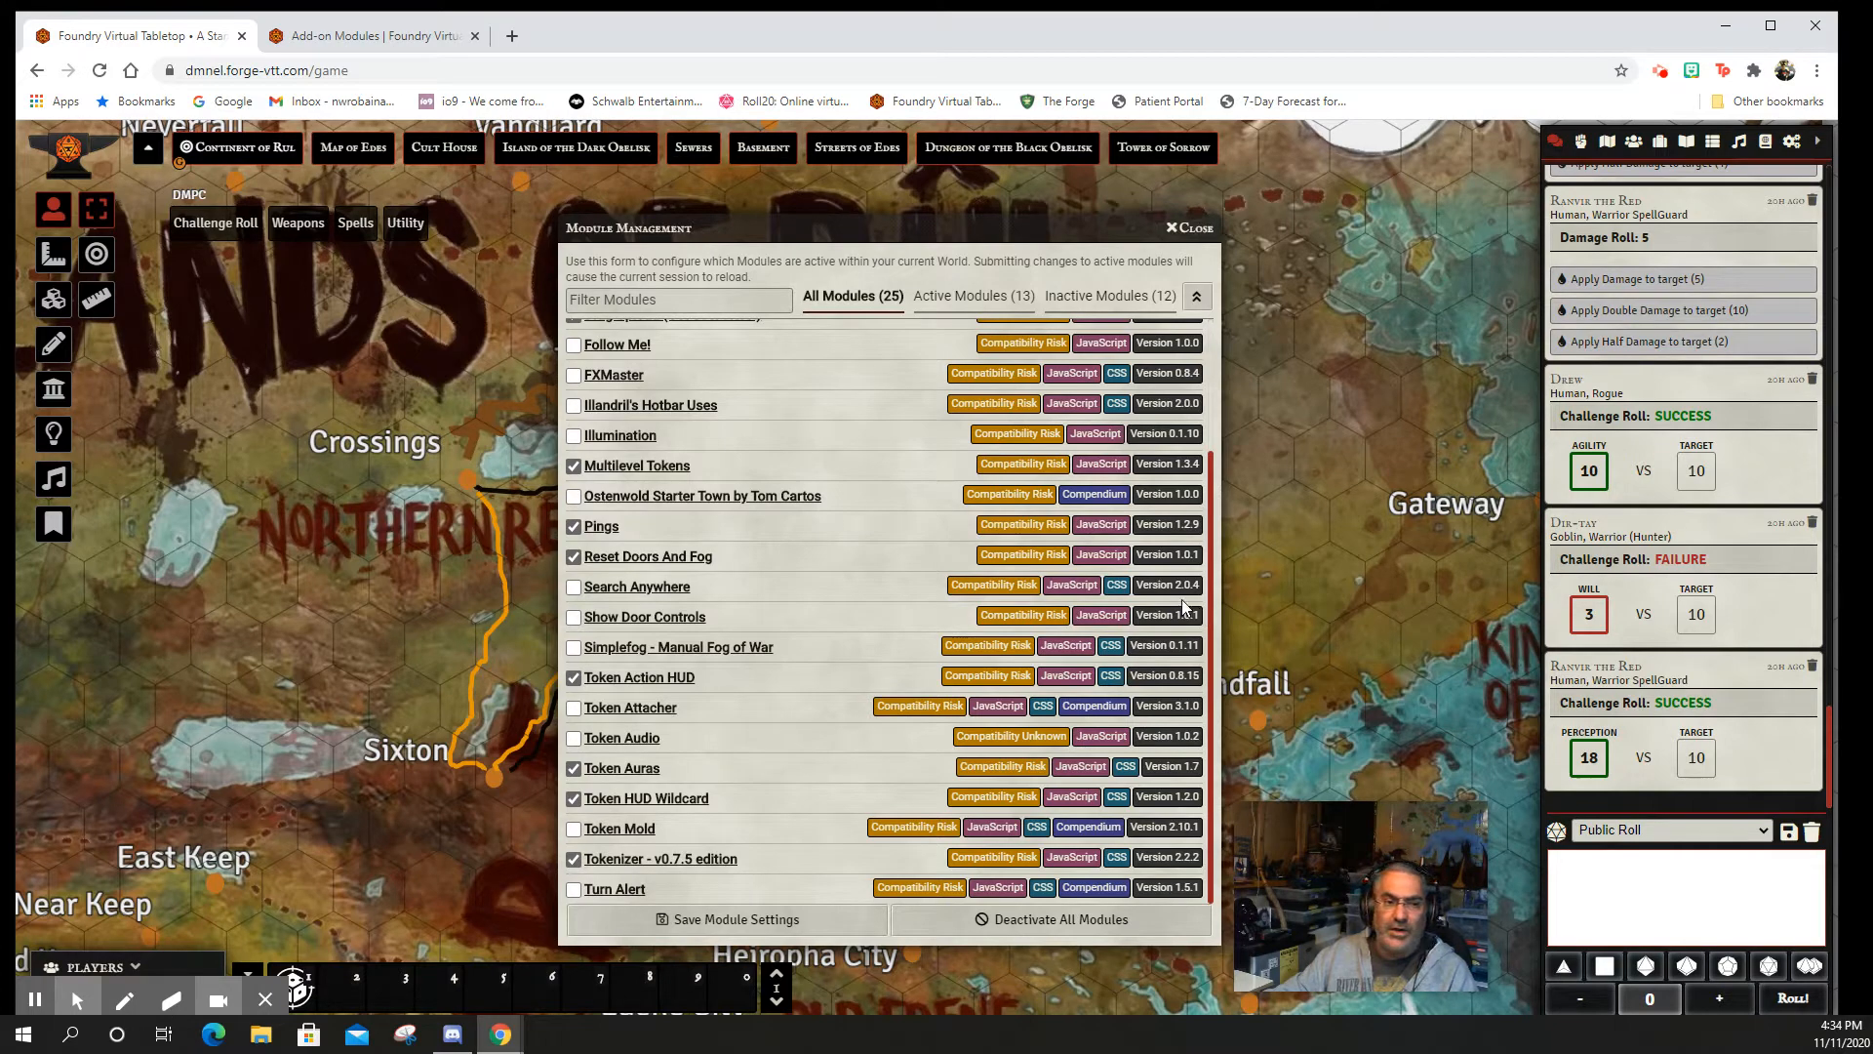
mouse_move(216, 234)
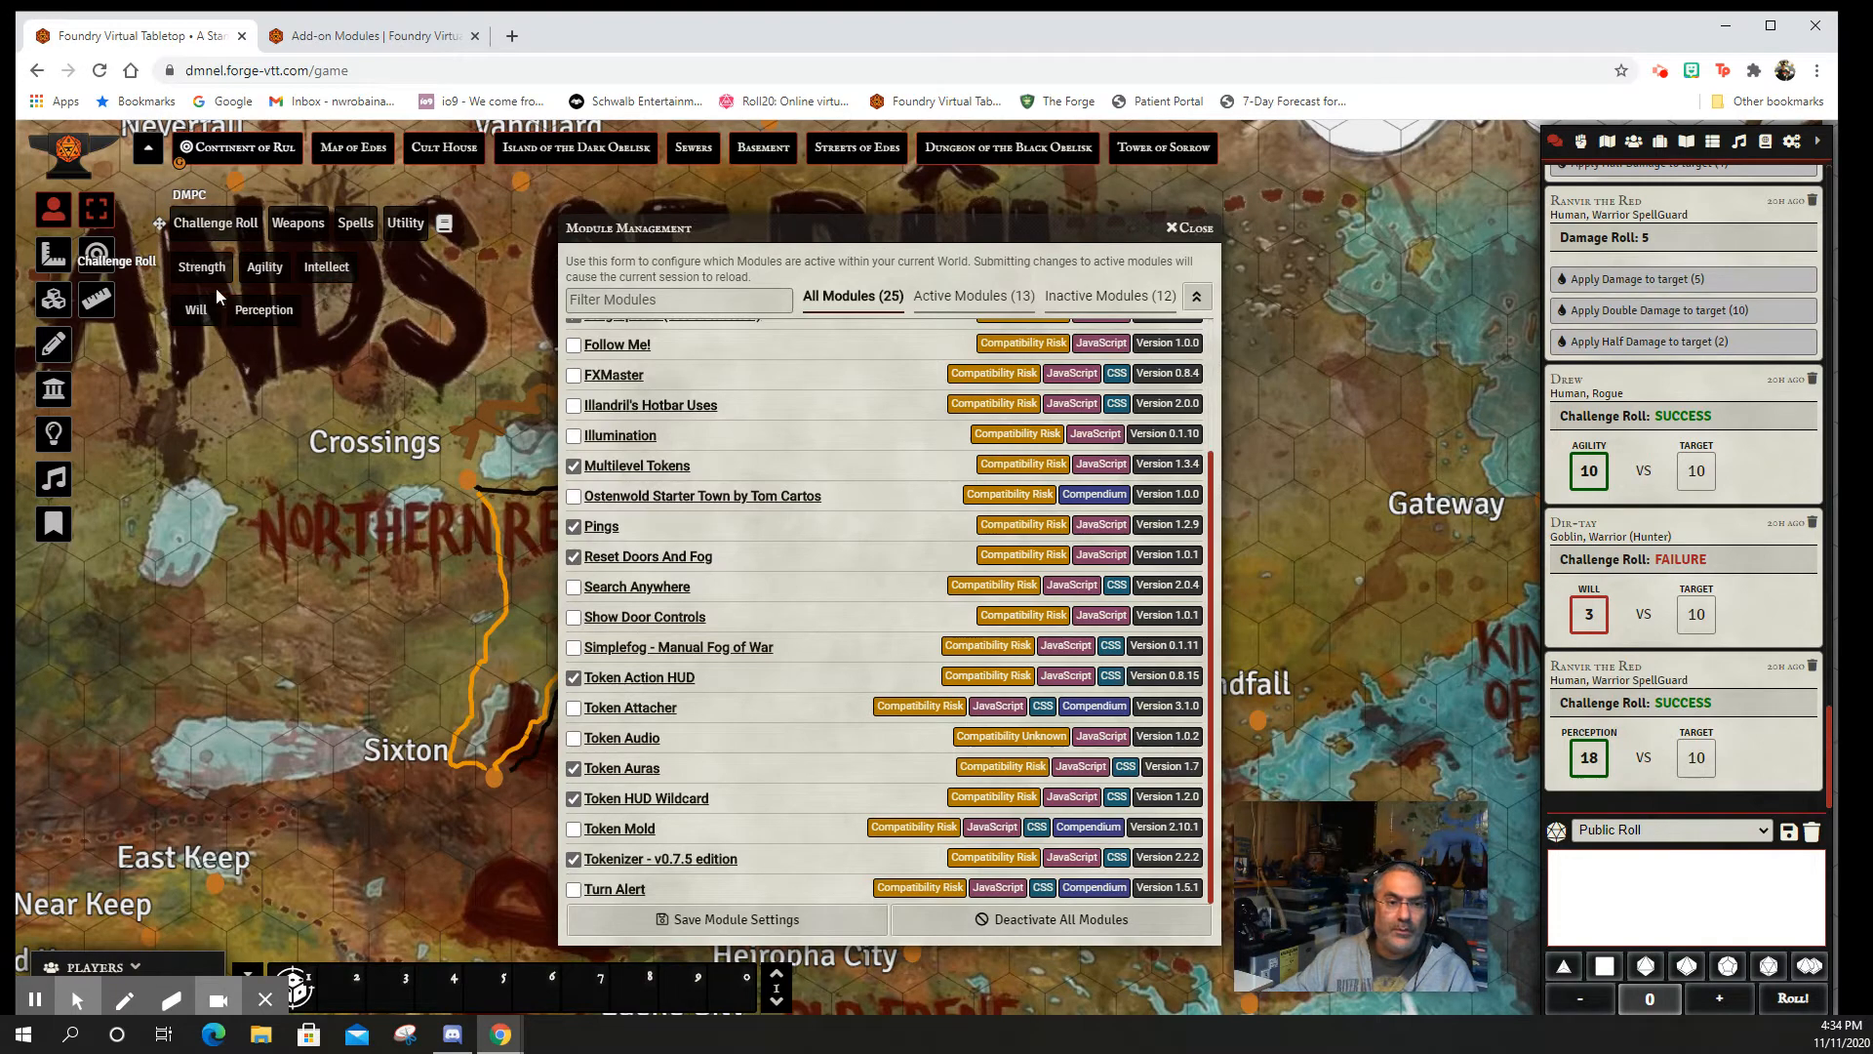
mouse_move(312, 244)
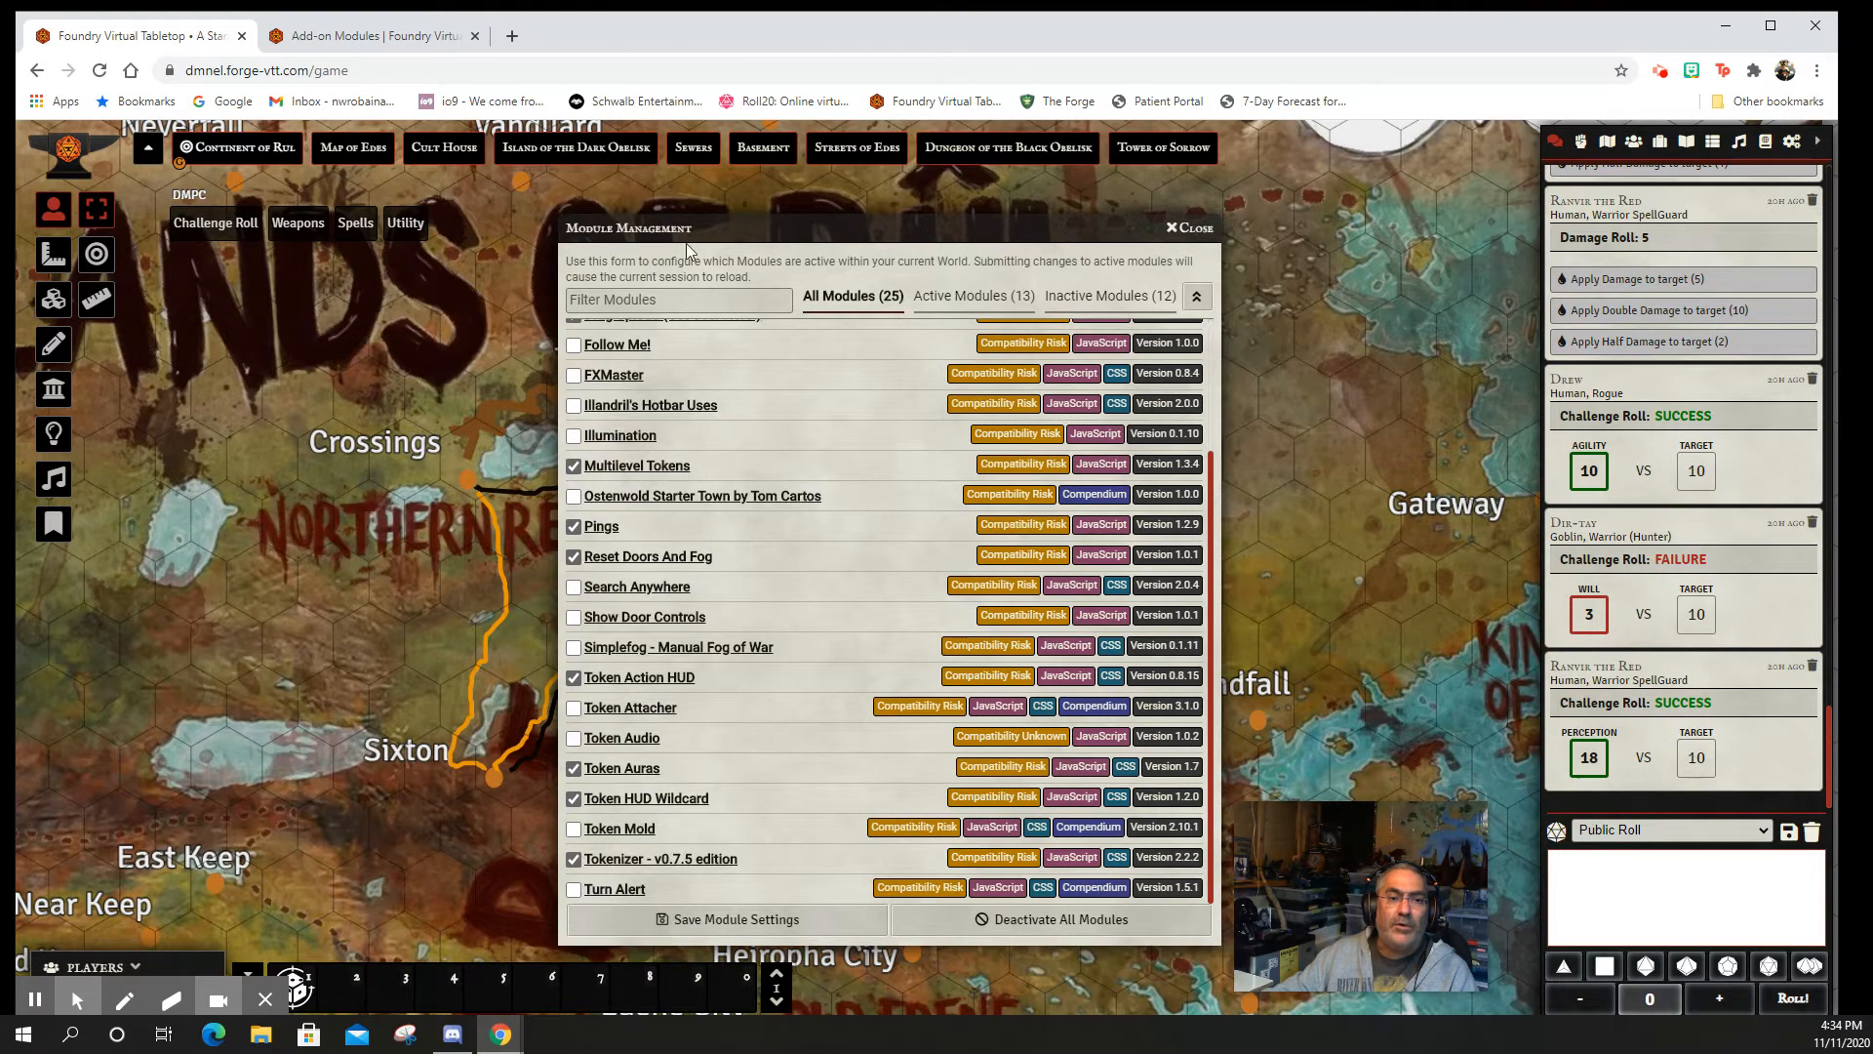
- Reposition the Module Management window so that it no longer covers the selected token northwest of Landfall
left_click_drag(687, 229, 1093, 309)
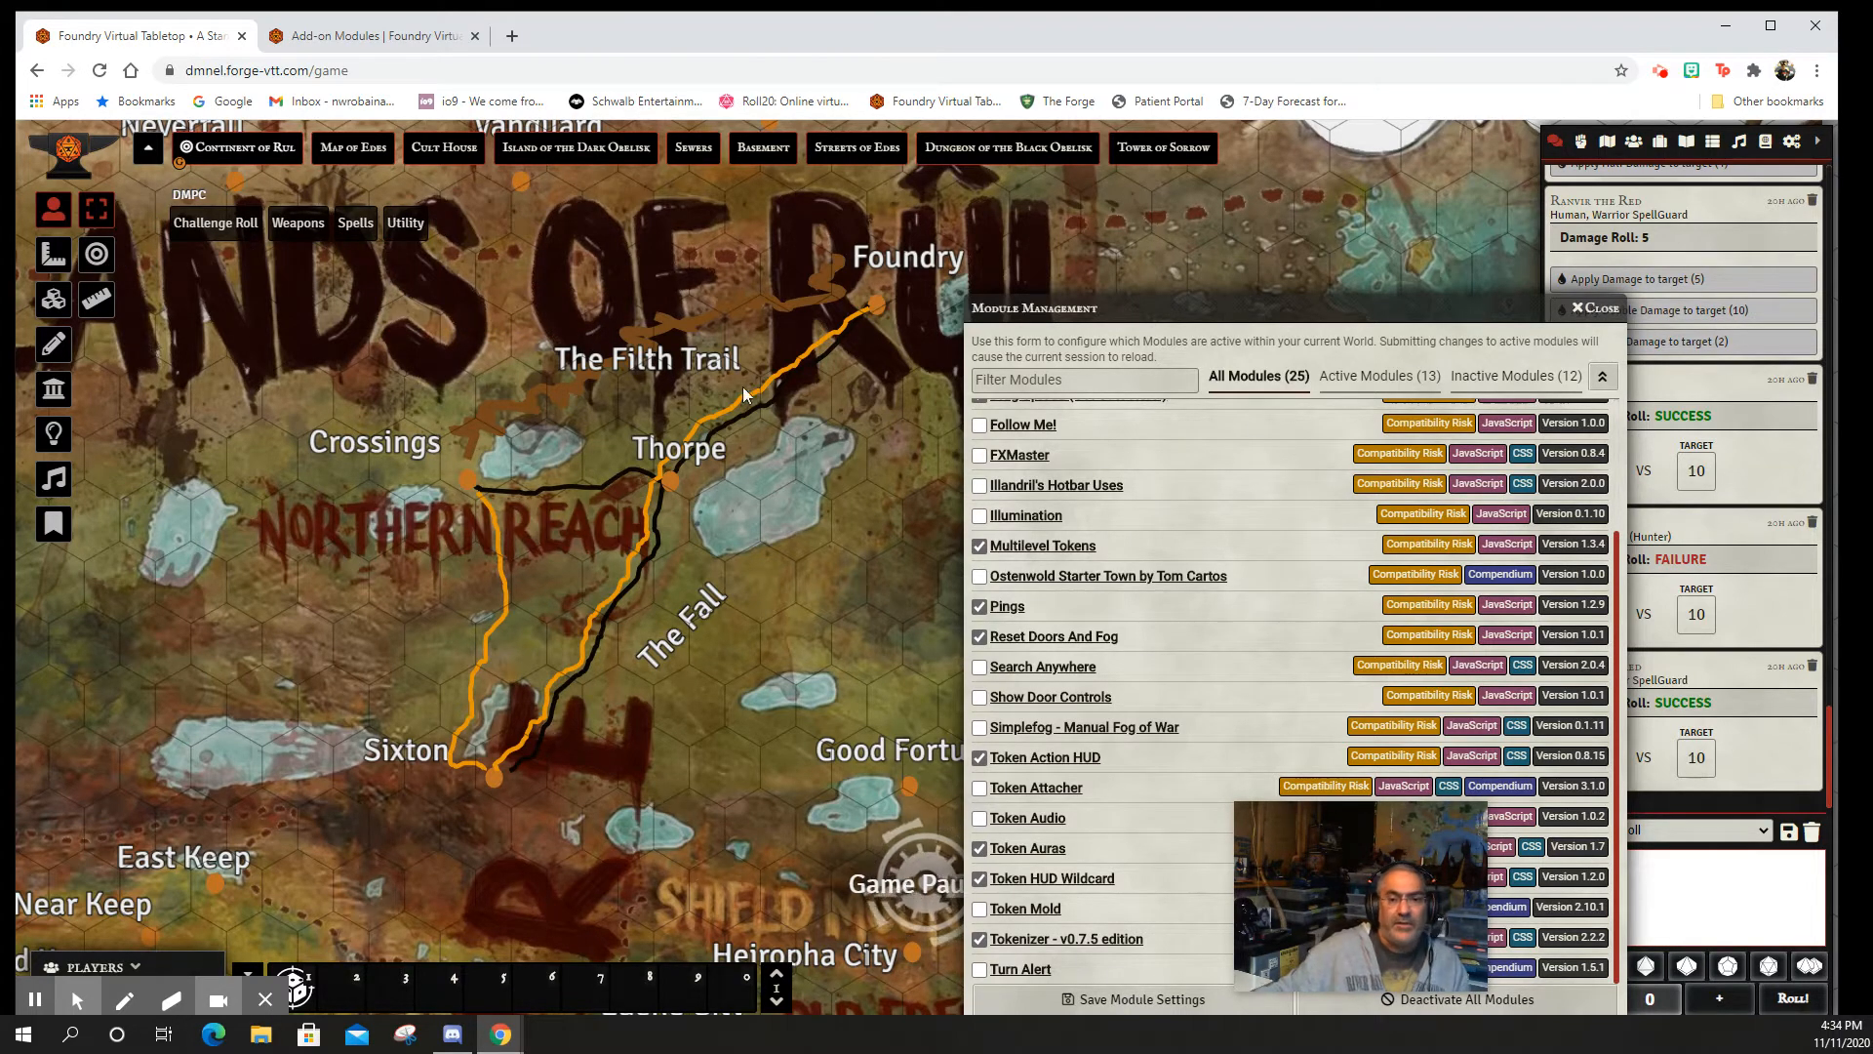
left_click_drag(1229, 318, 993, 216)
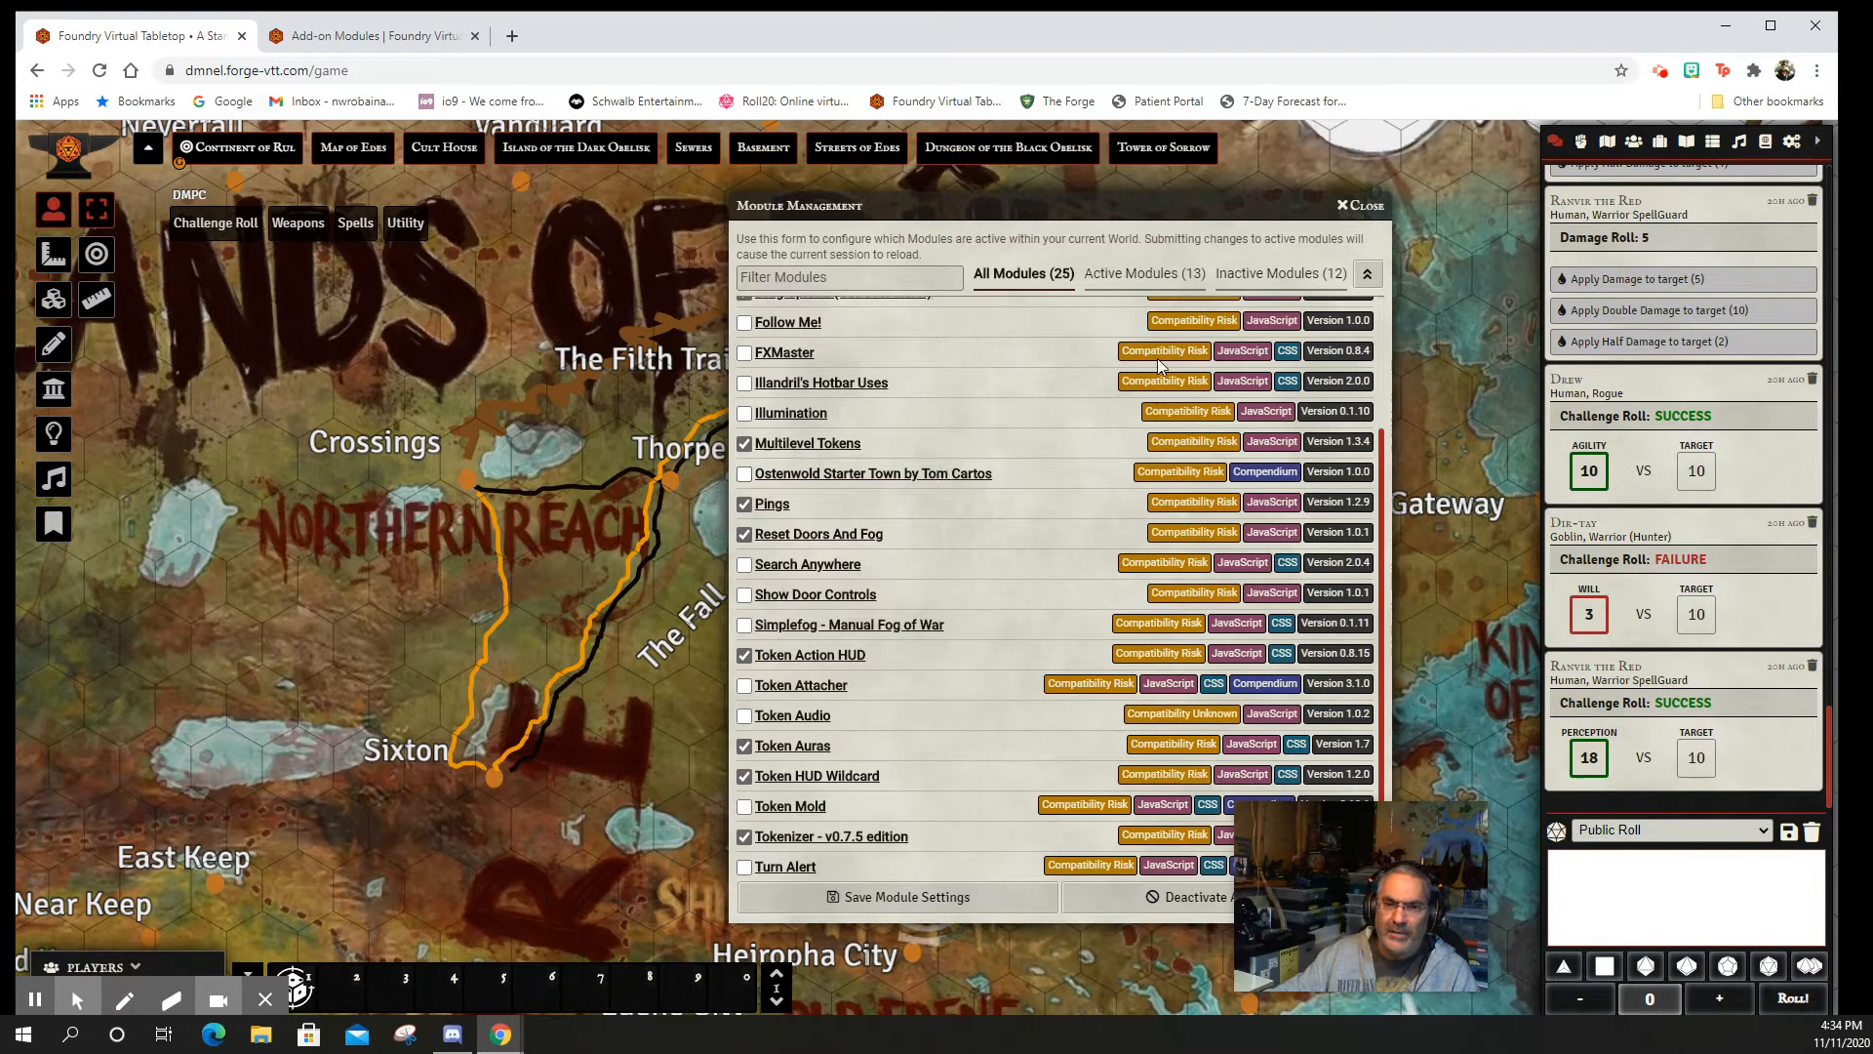
left_click_drag(959, 206, 797, 168)
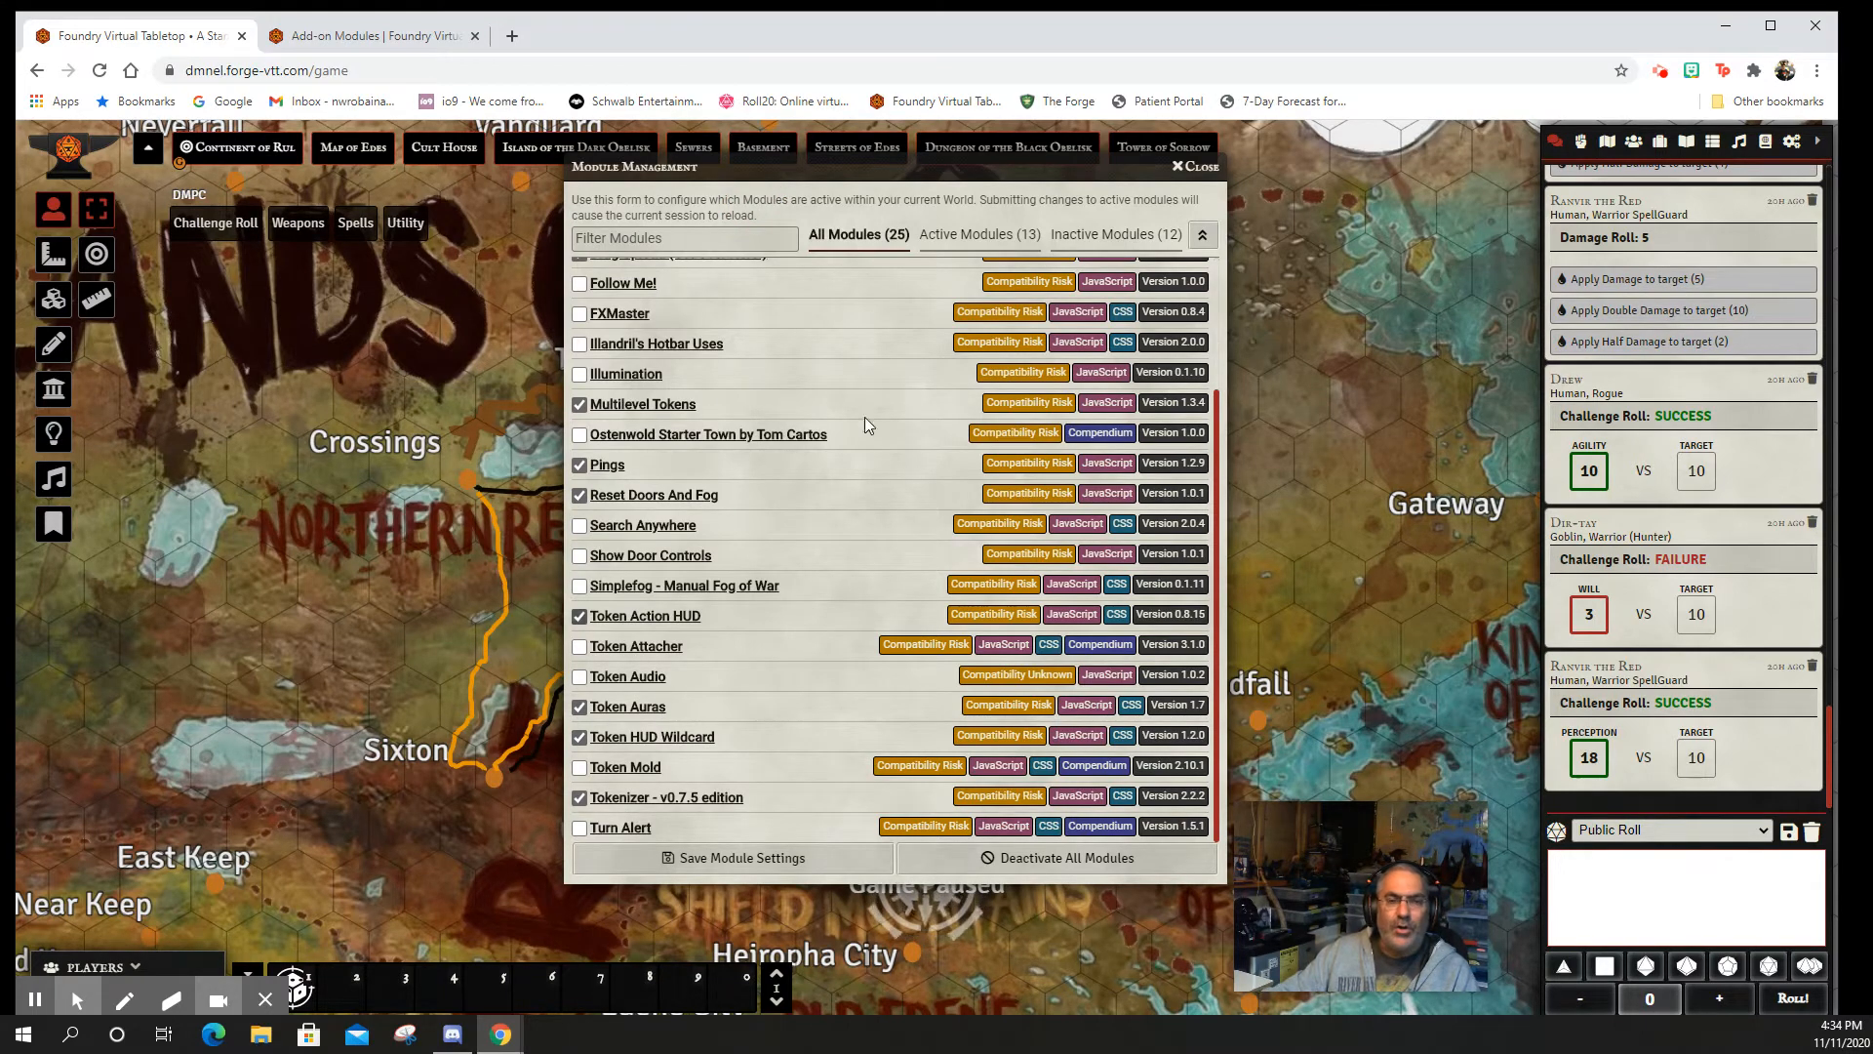
left_click_drag(756, 172, 374, 186)
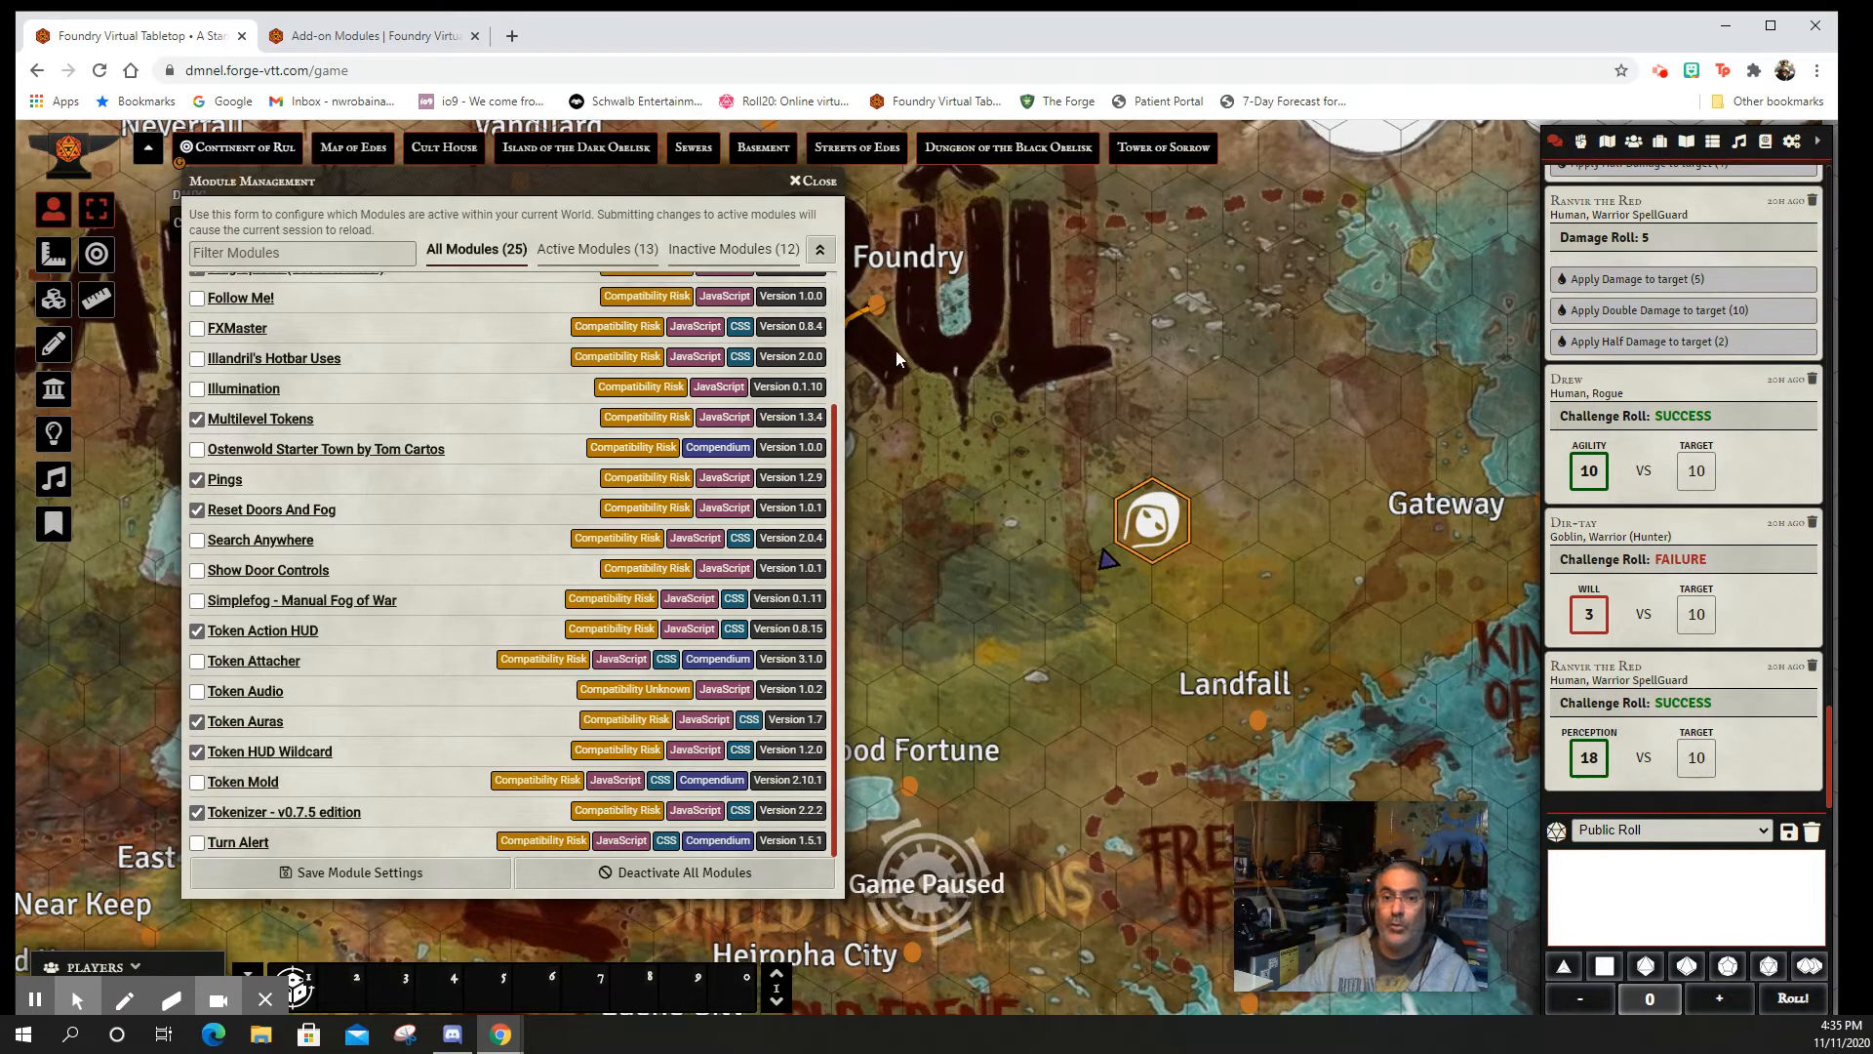
- View the Map of Edes scene briefly and switch to the Streets of Edes scene
left_click(358, 151)
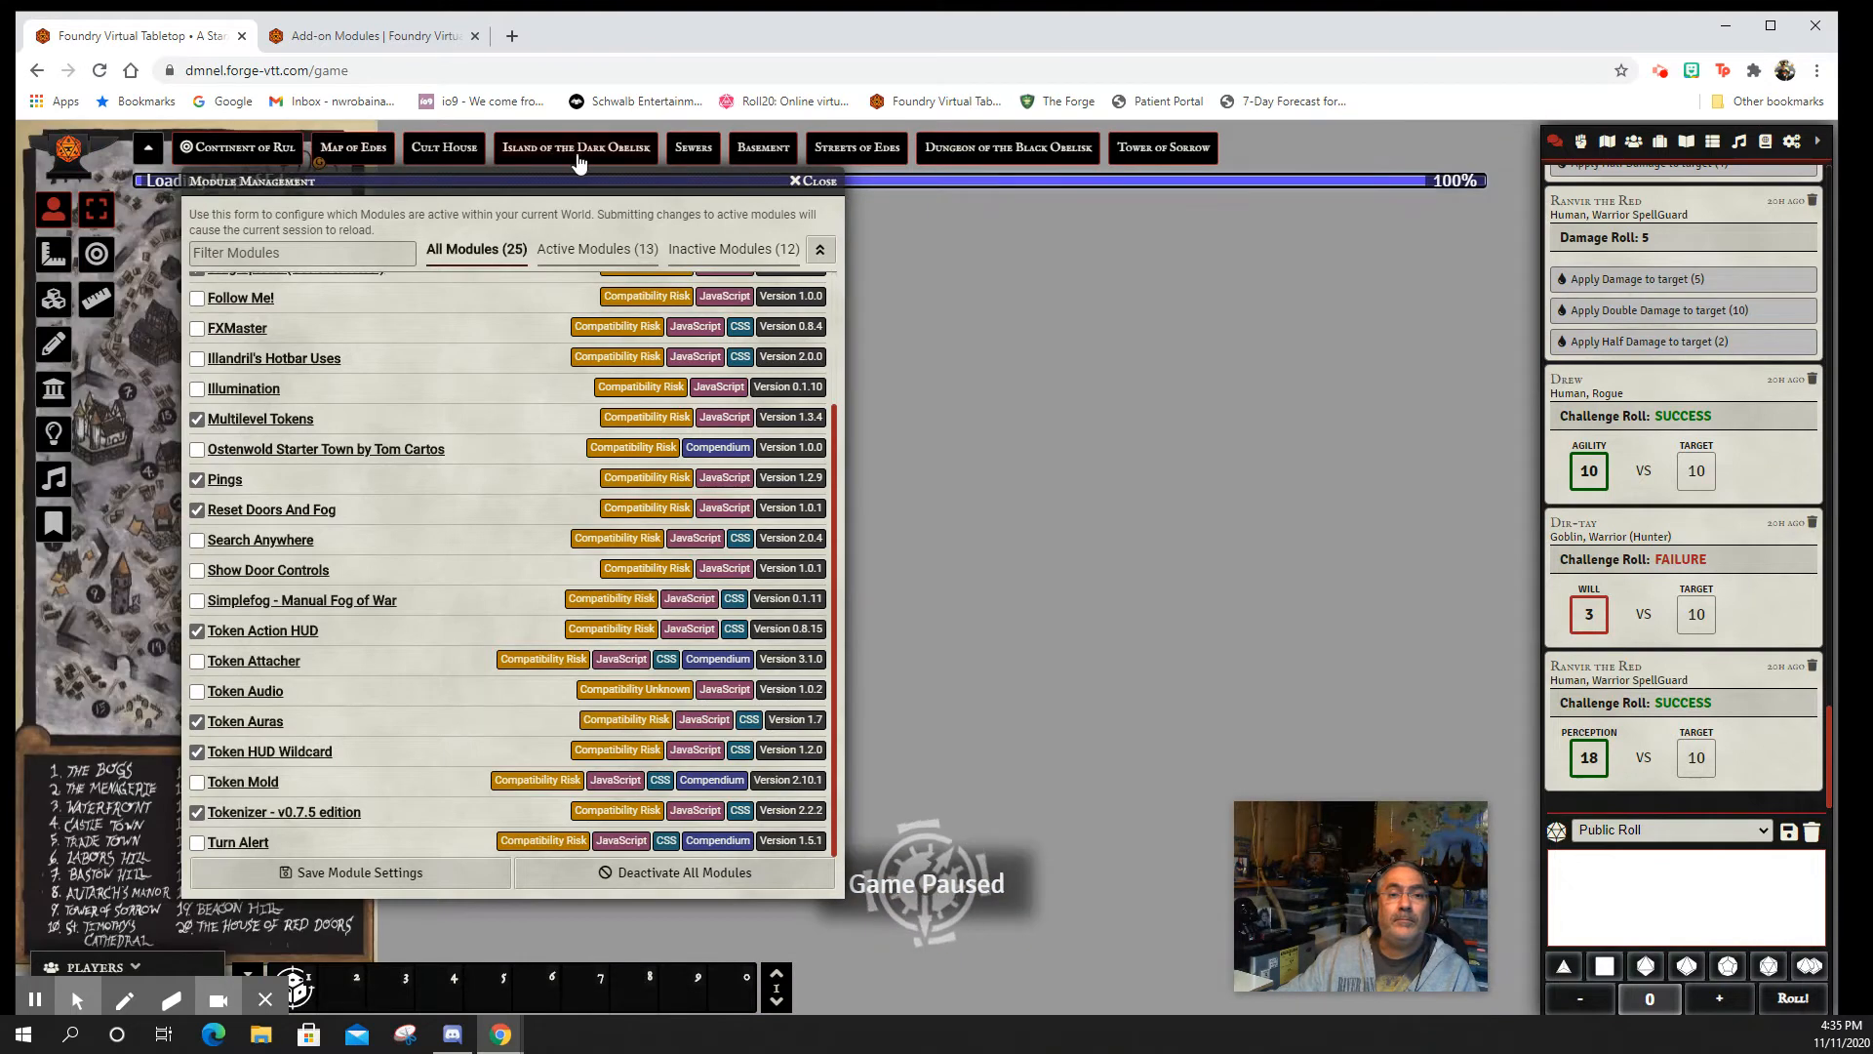
left_click(874, 152)
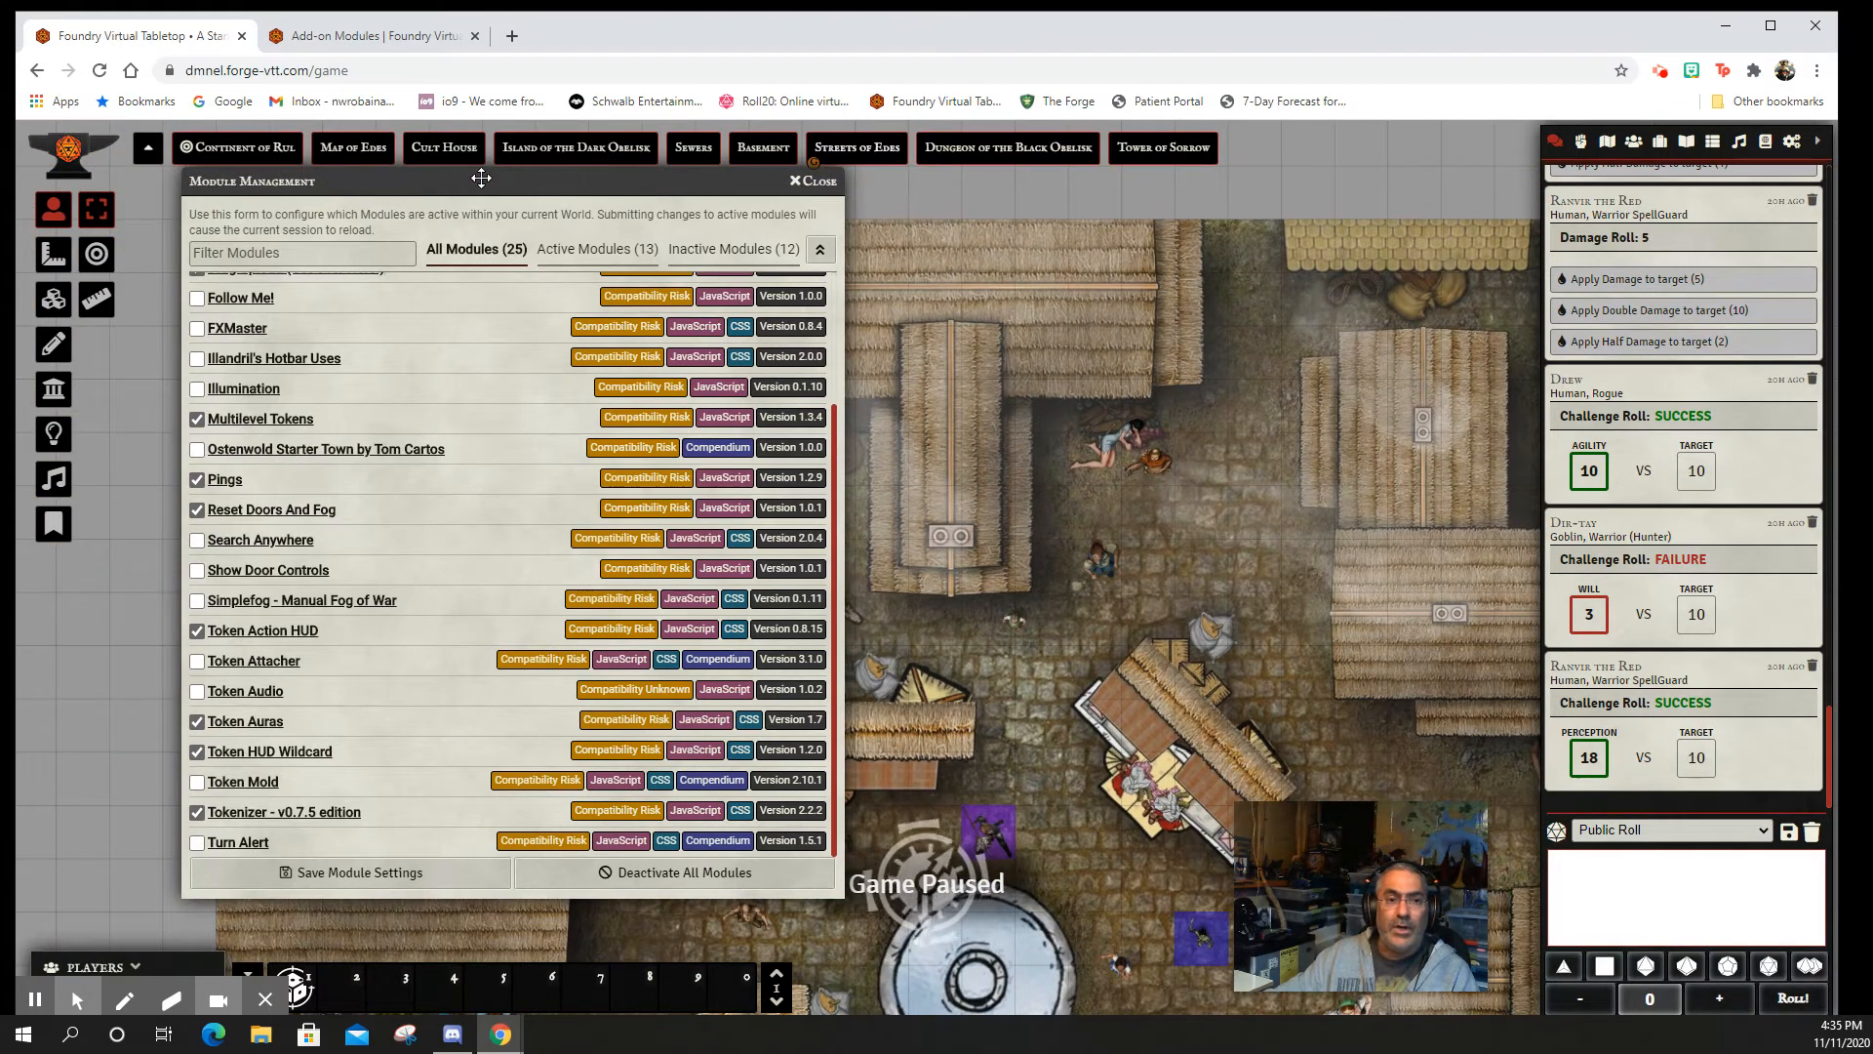
scroll(1050, 749, "down", 2)
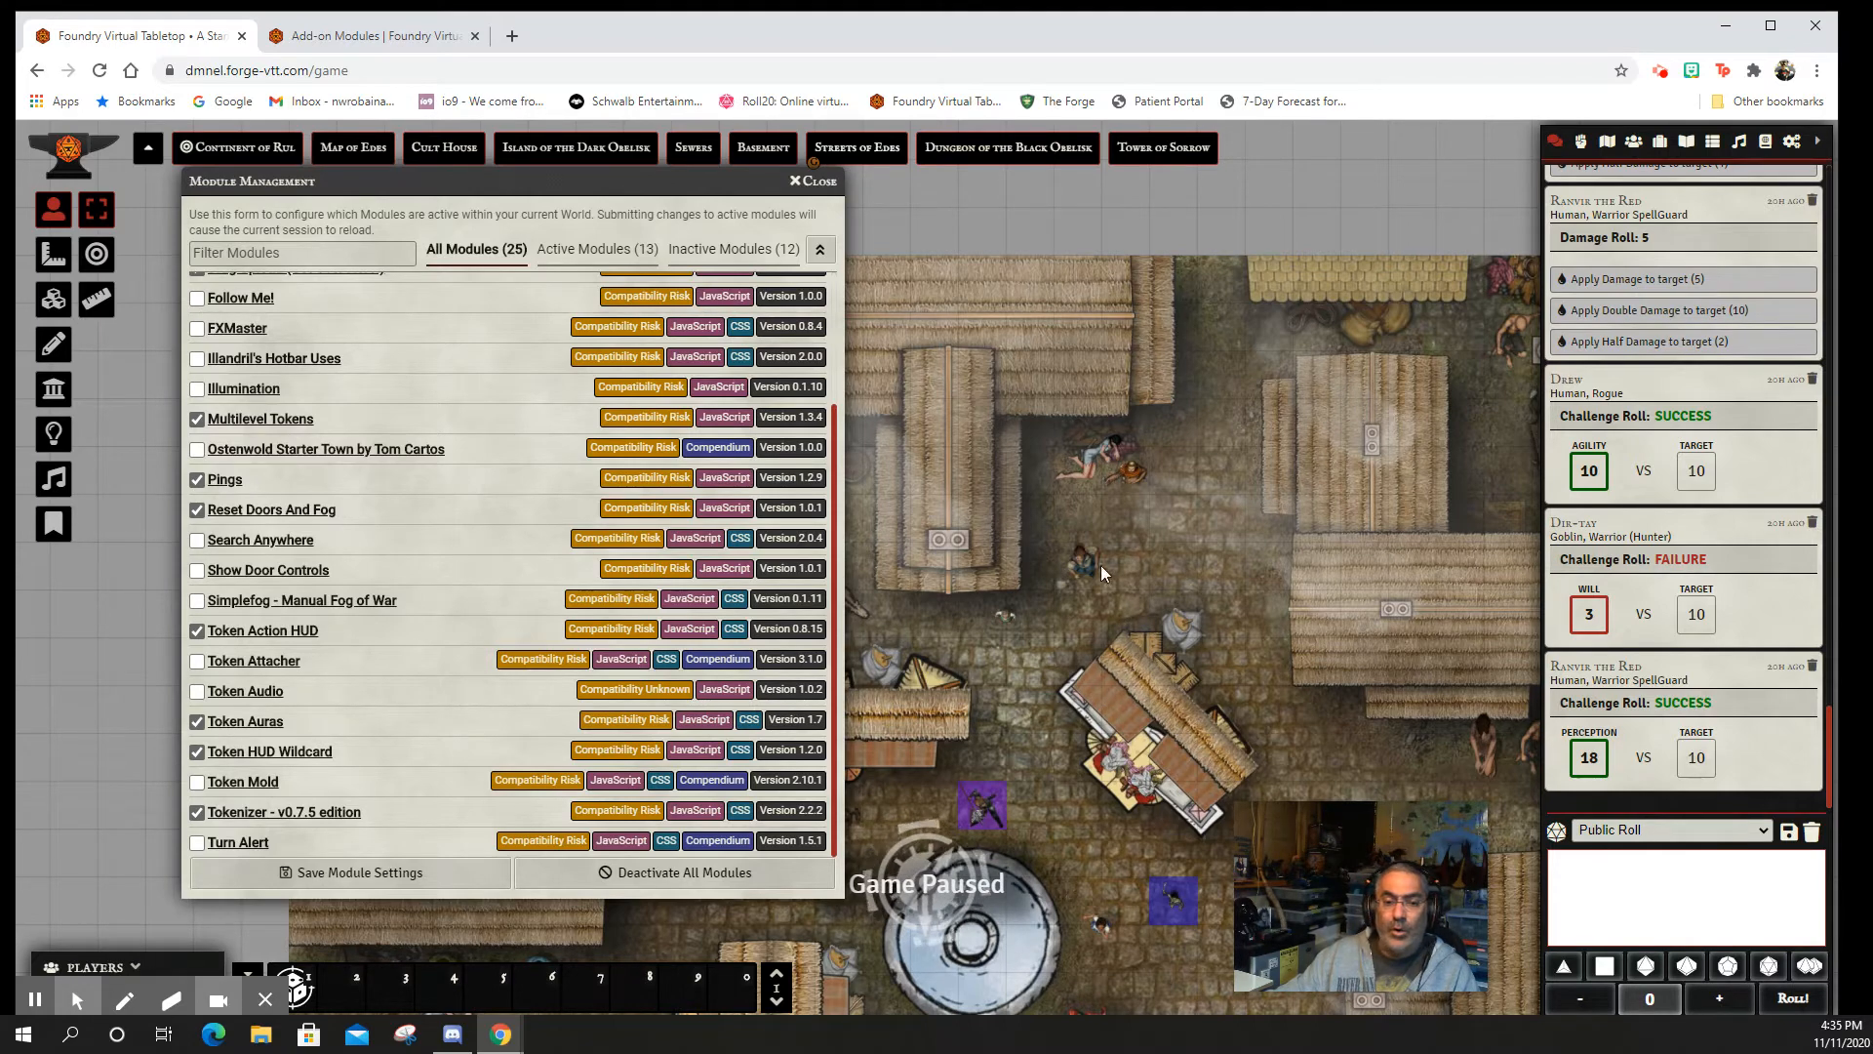
left_click_drag(552, 171, 488, 175)
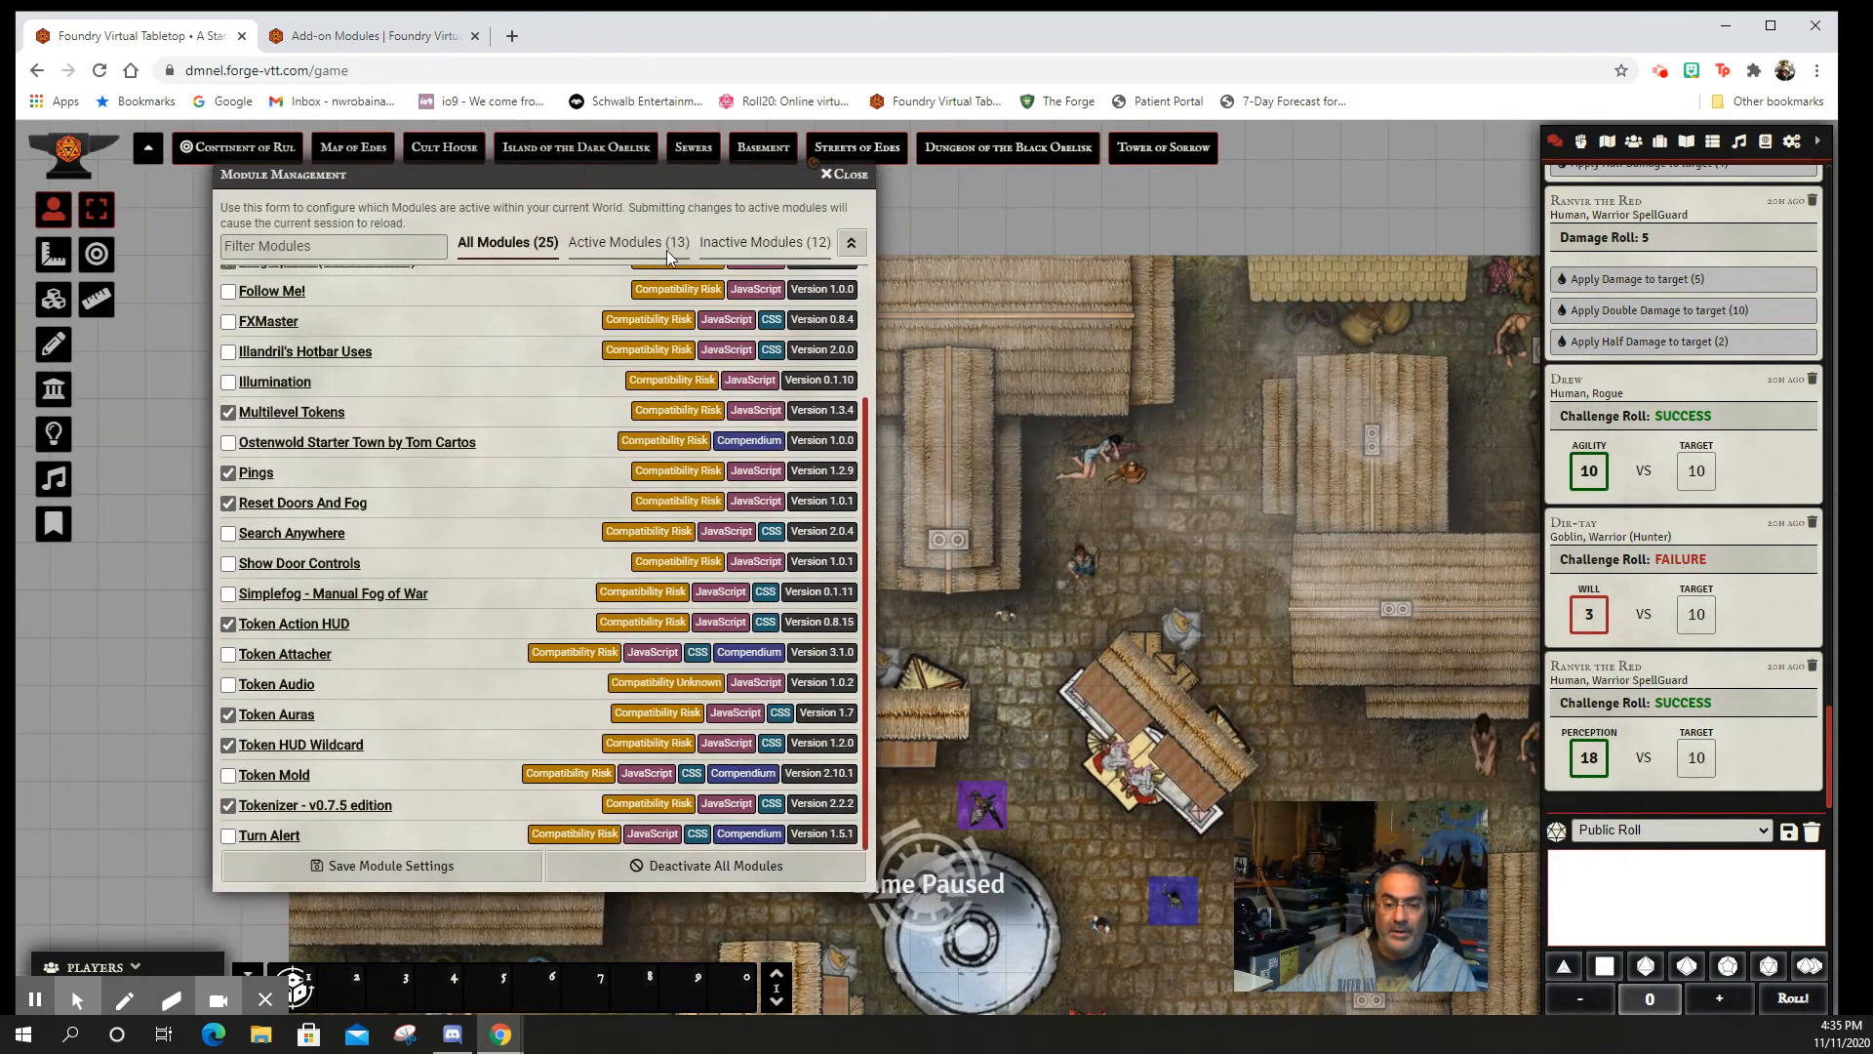
left_click_drag(1274, 624, 1292, 522)
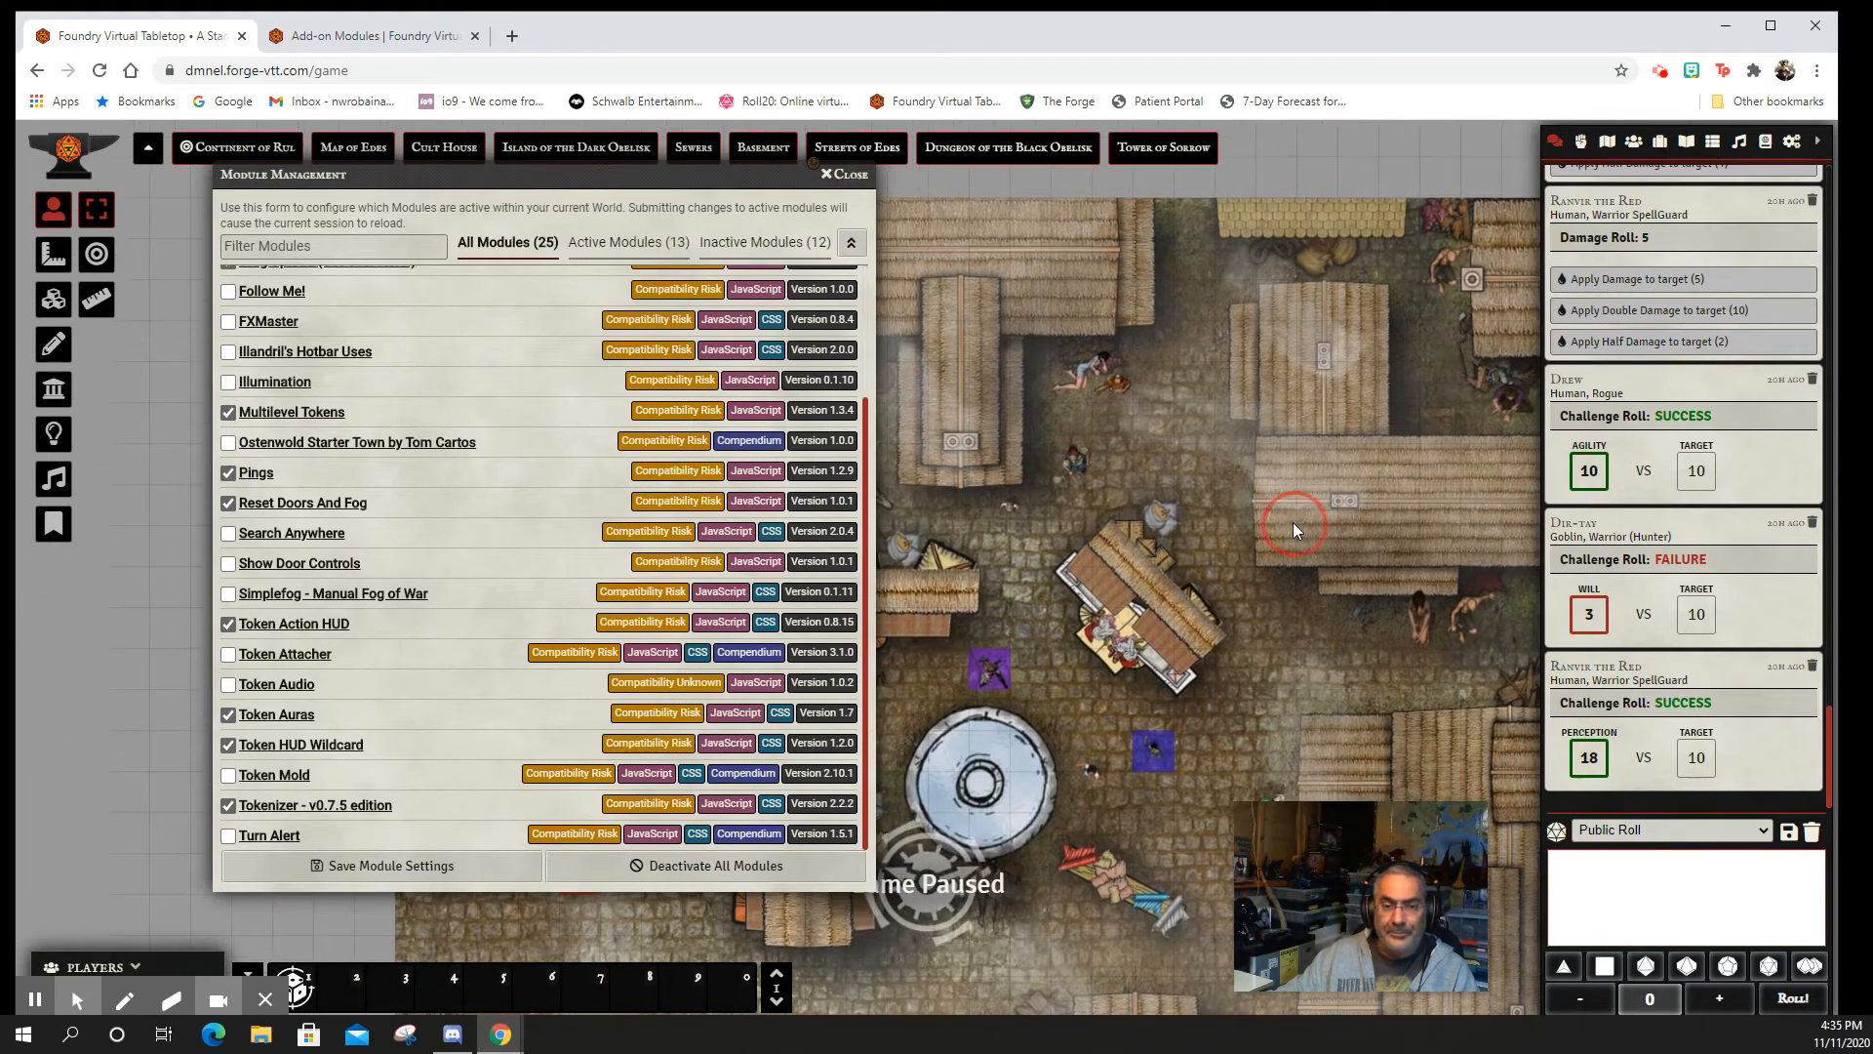
- Minimize the Module Management window to its title bar and place it over the empty area beside the street map
left_click(694, 172)
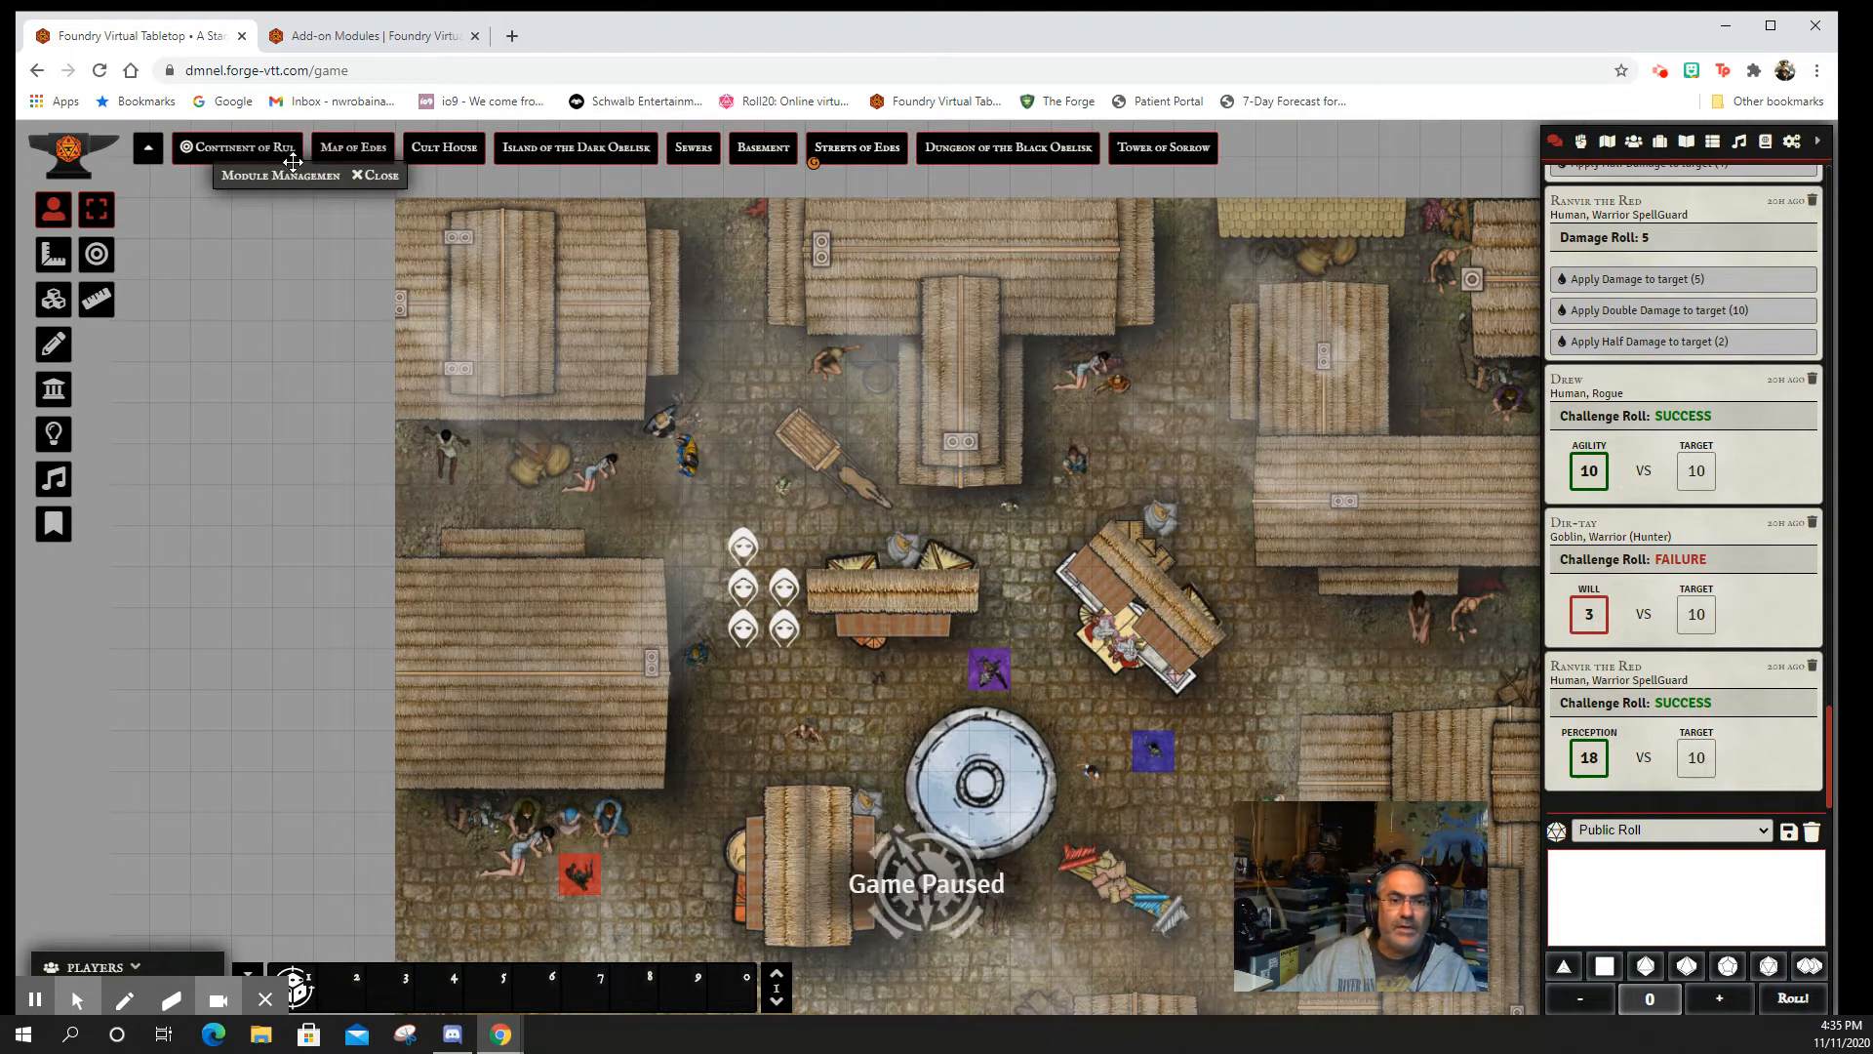
left_click_drag(270, 180, 255, 297)
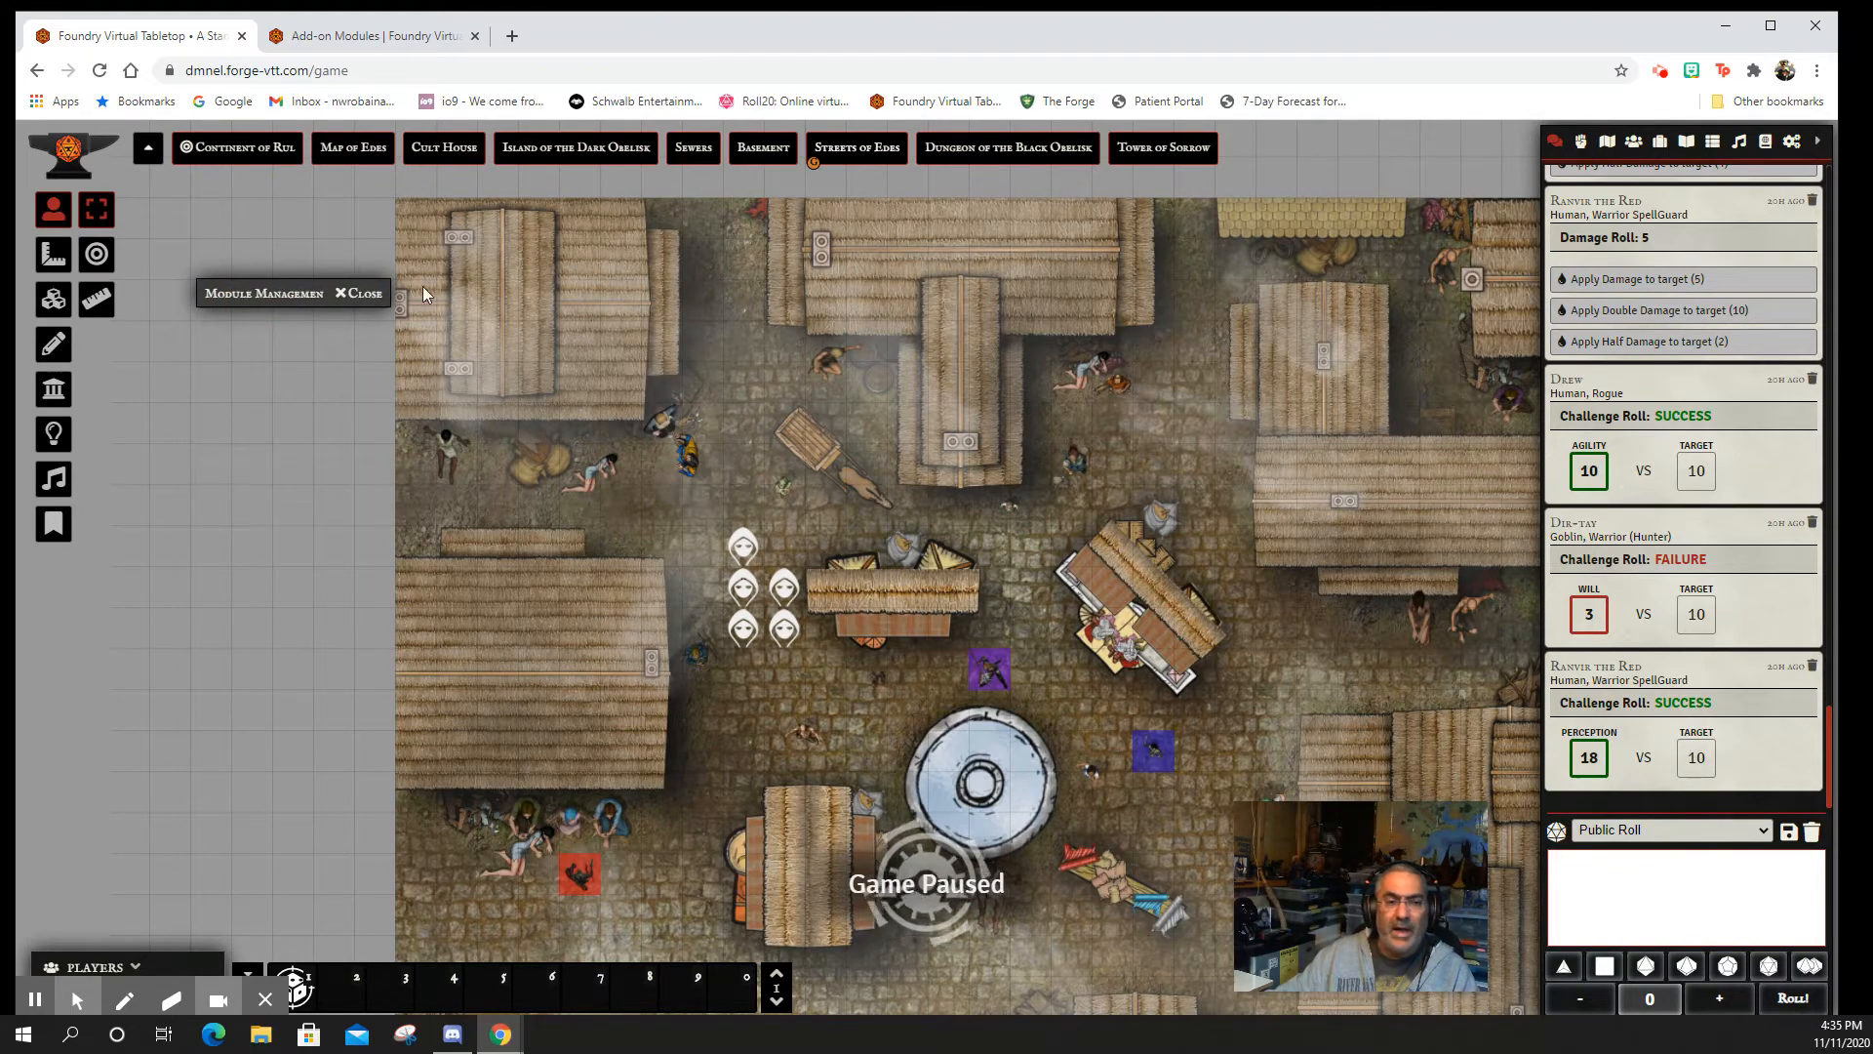
left_click_drag(267, 286, 268, 289)
double_click(271, 294)
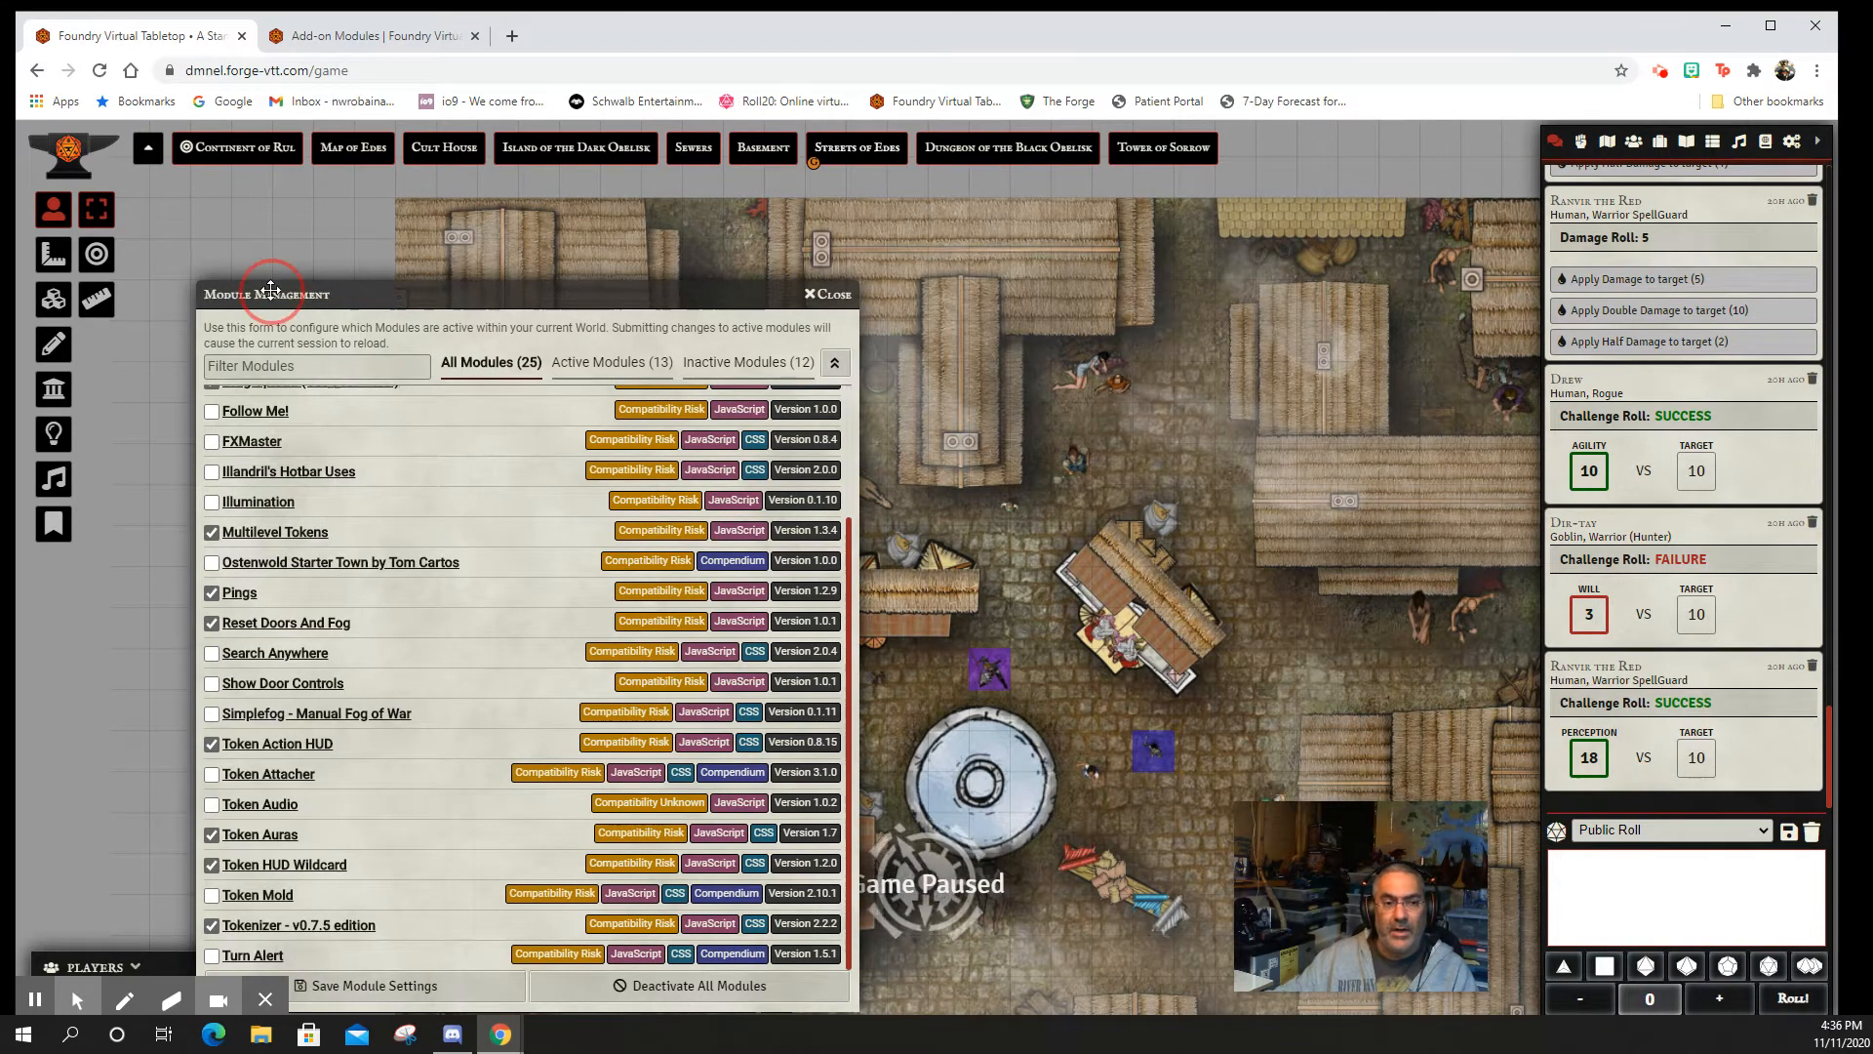
double_click(270, 292)
left_click_drag(257, 296, 239, 224)
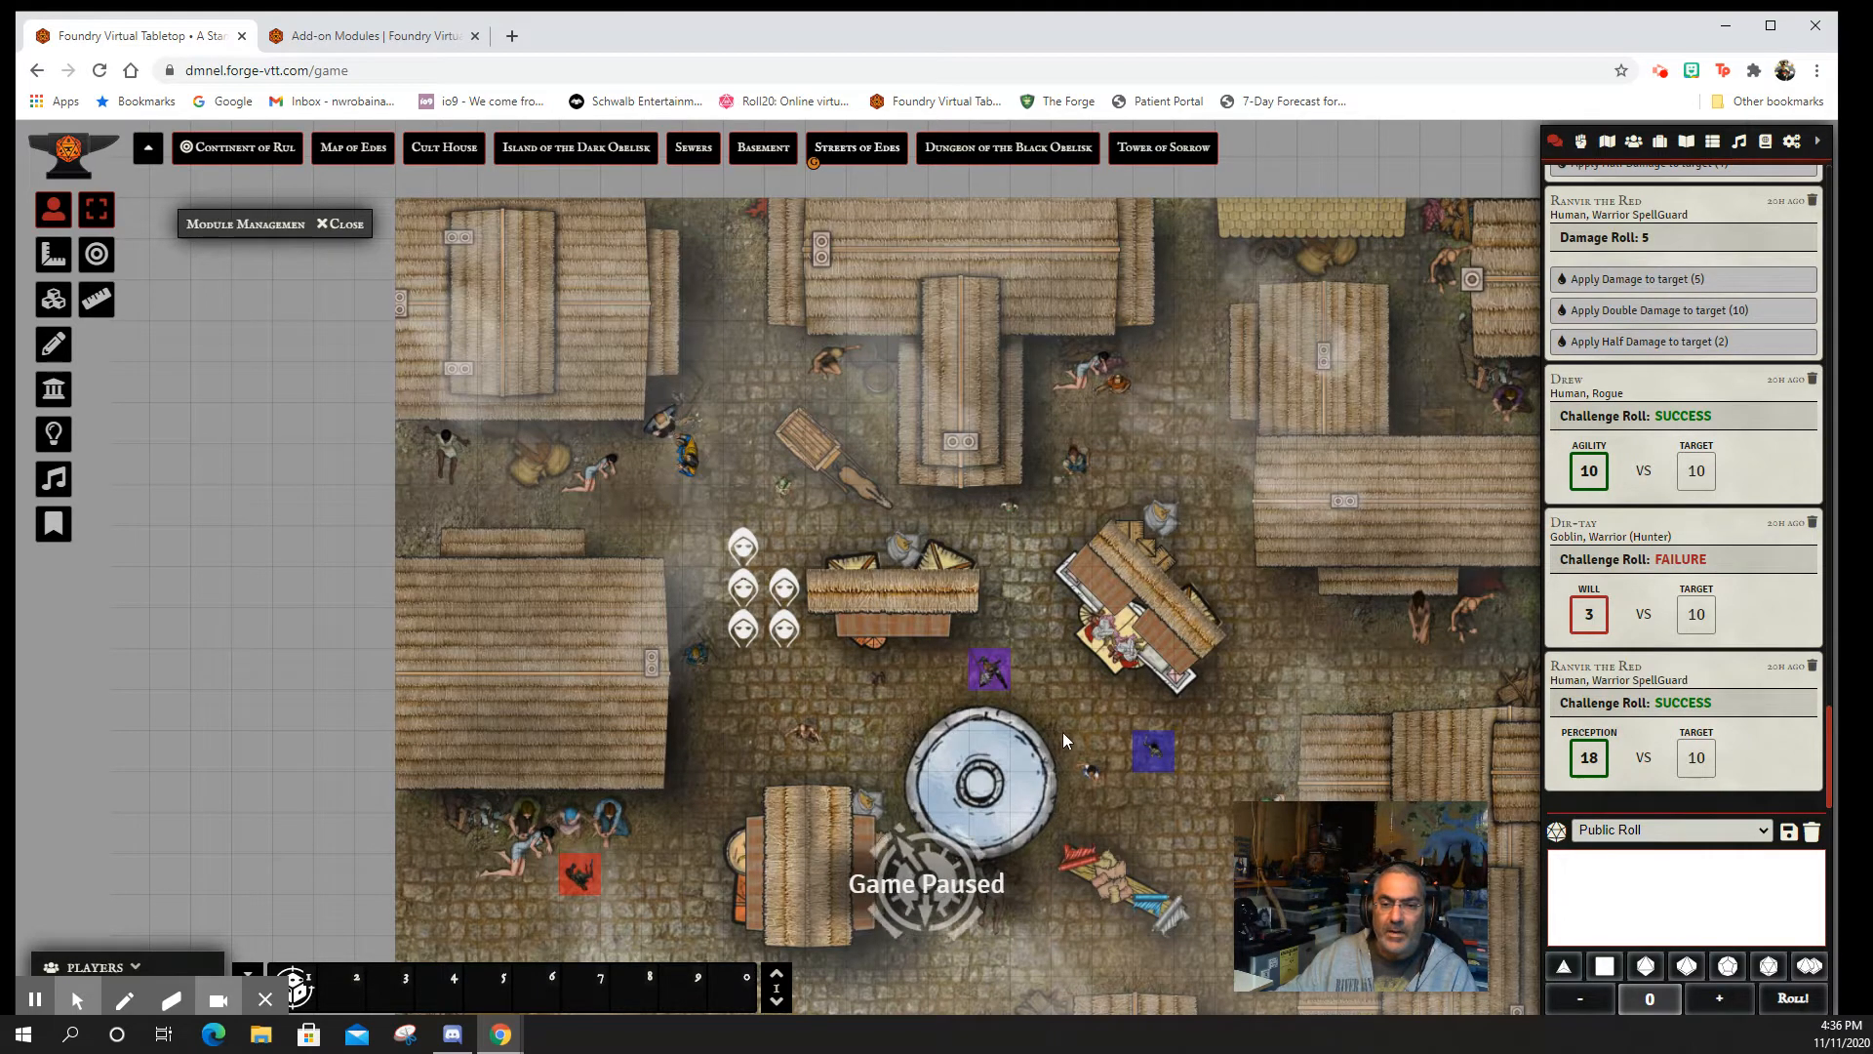
- Open the token configuration of the Dir-tay token east of the round fountain and move the dialog clear of the token
scroll(1065, 663, "down", 1)
left_click(1062, 685)
left_click_drag(1061, 685, 1028, 517)
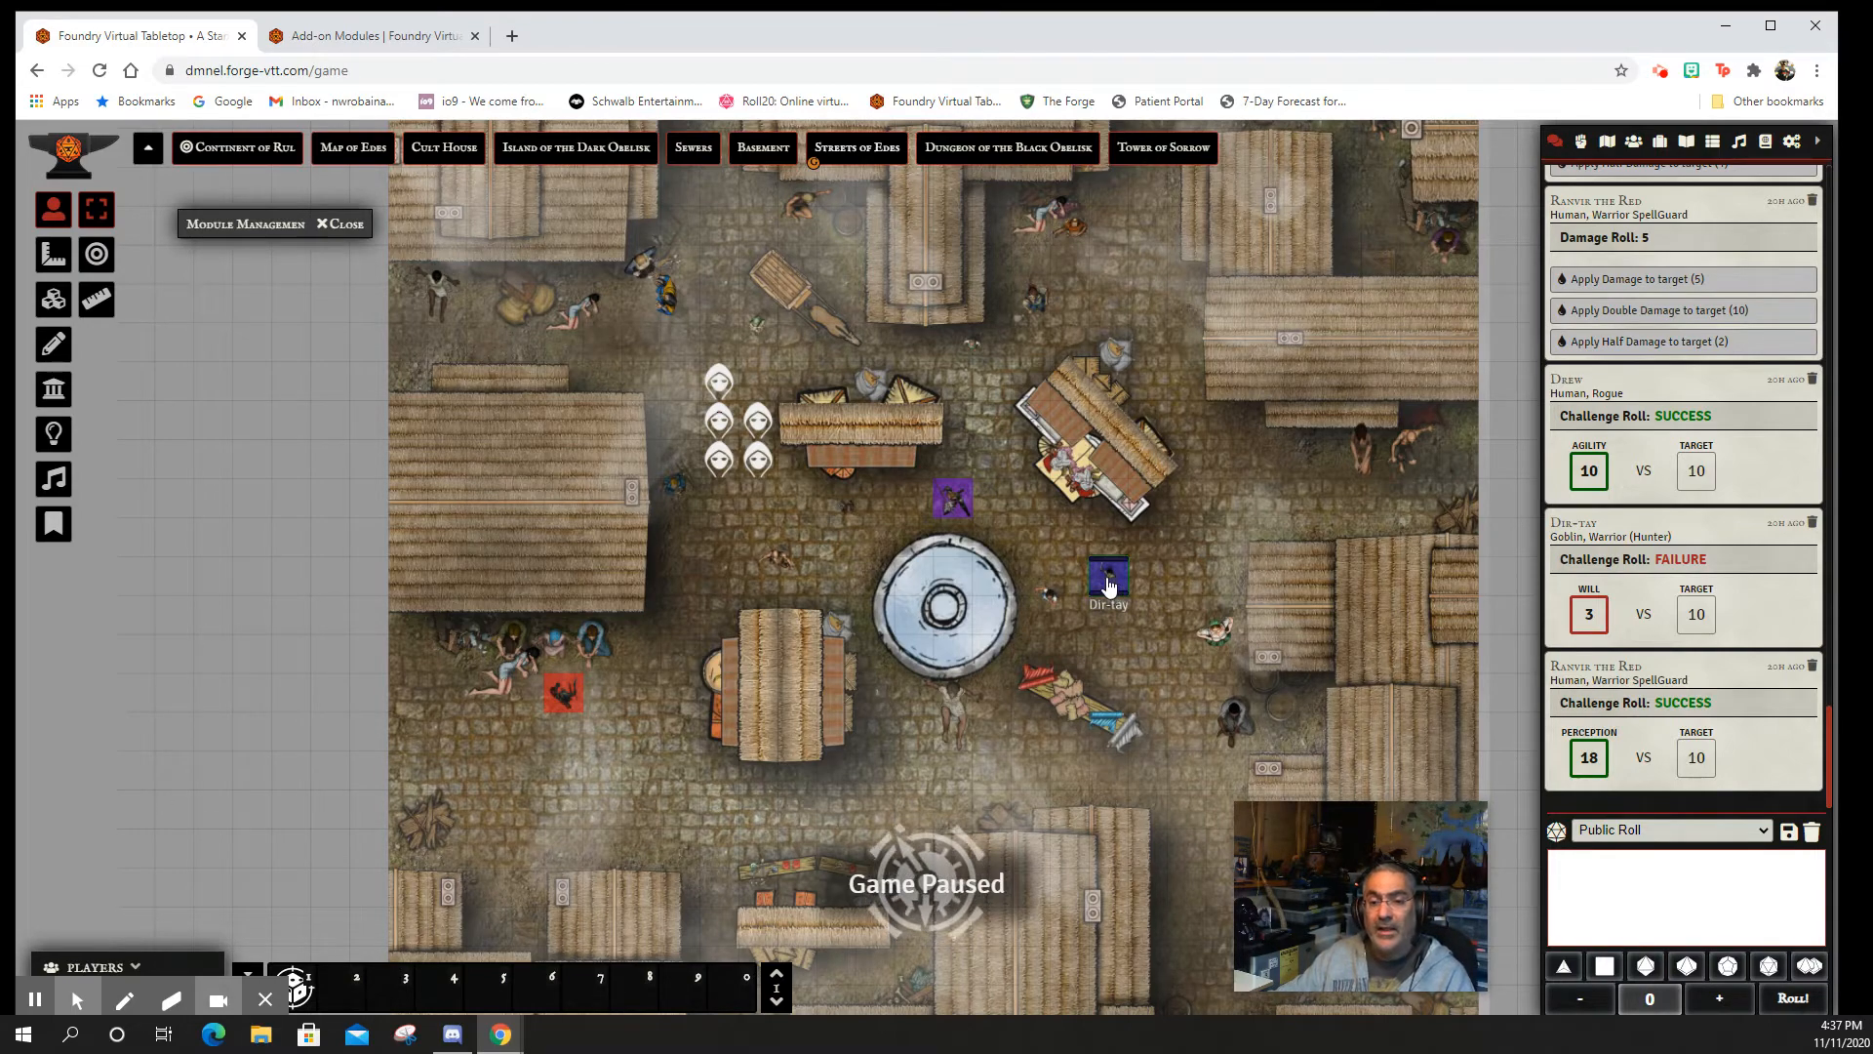
scroll(1121, 518, "up", 3)
scroll(1225, 645, "up", 5)
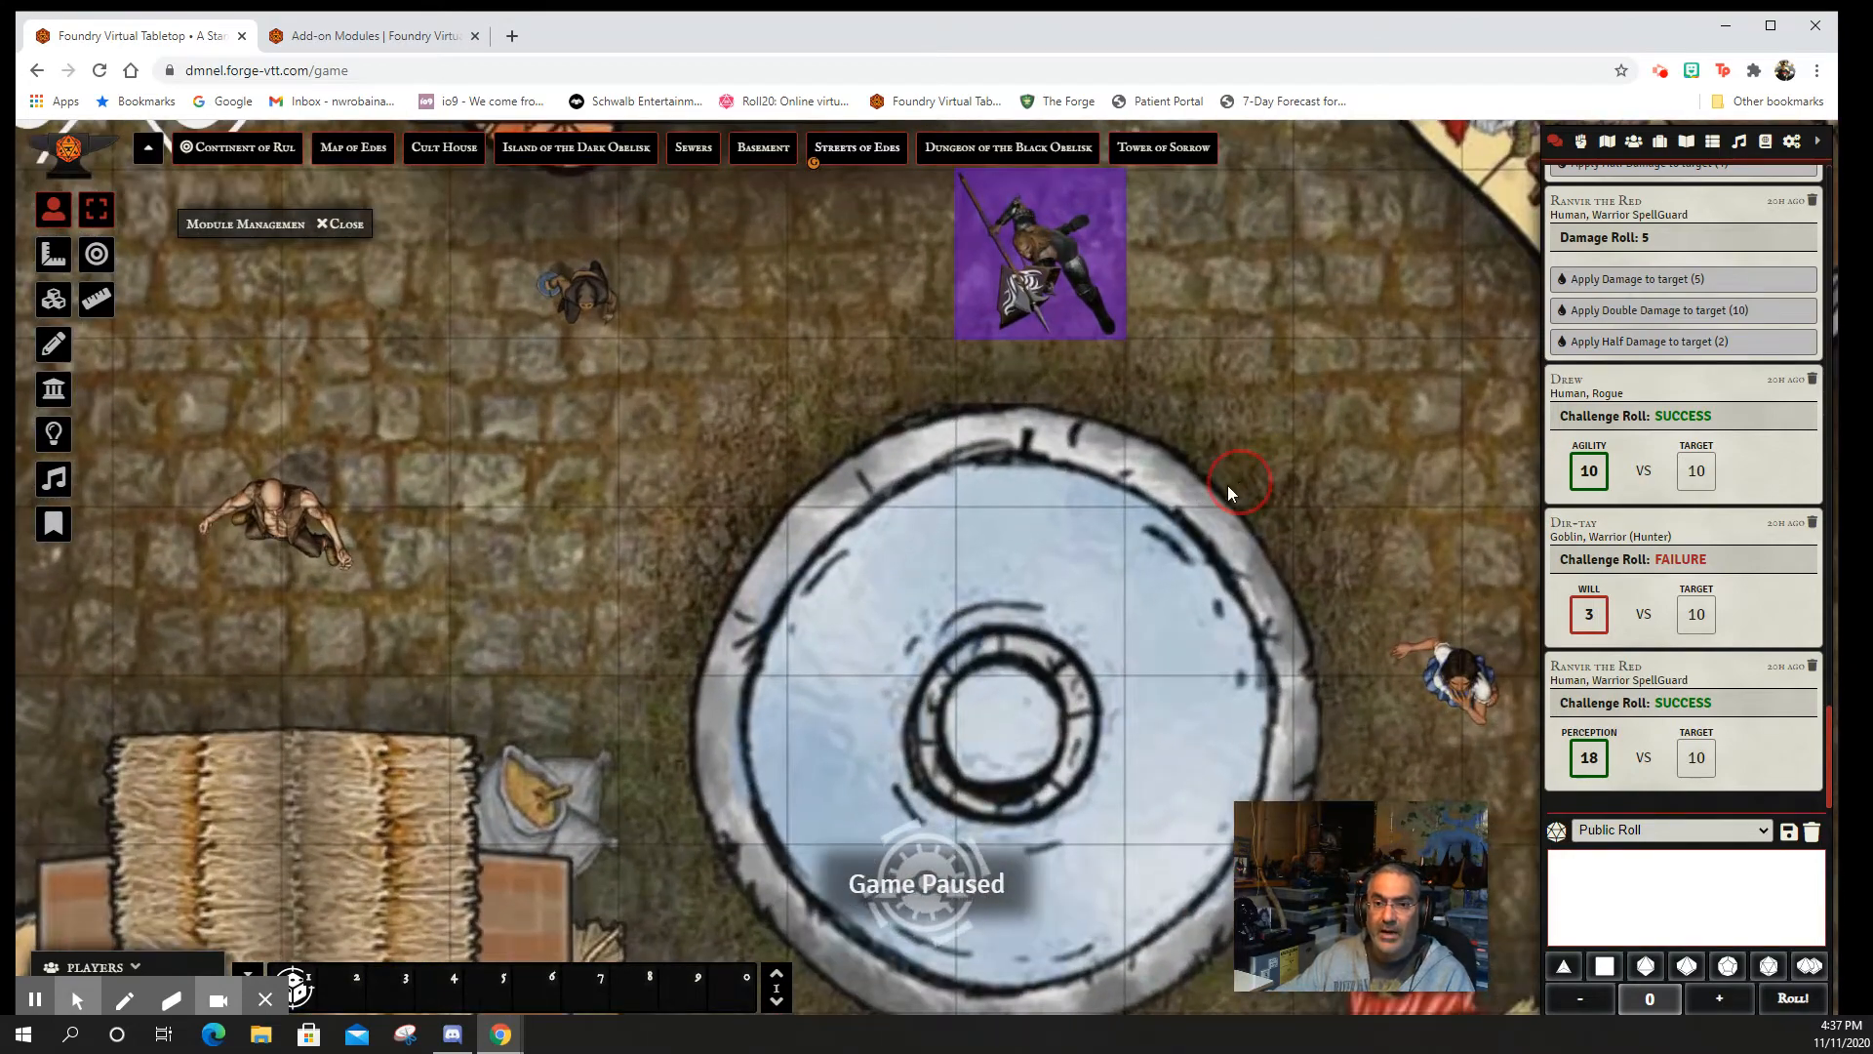
left_click_drag(1227, 484, 699, 518)
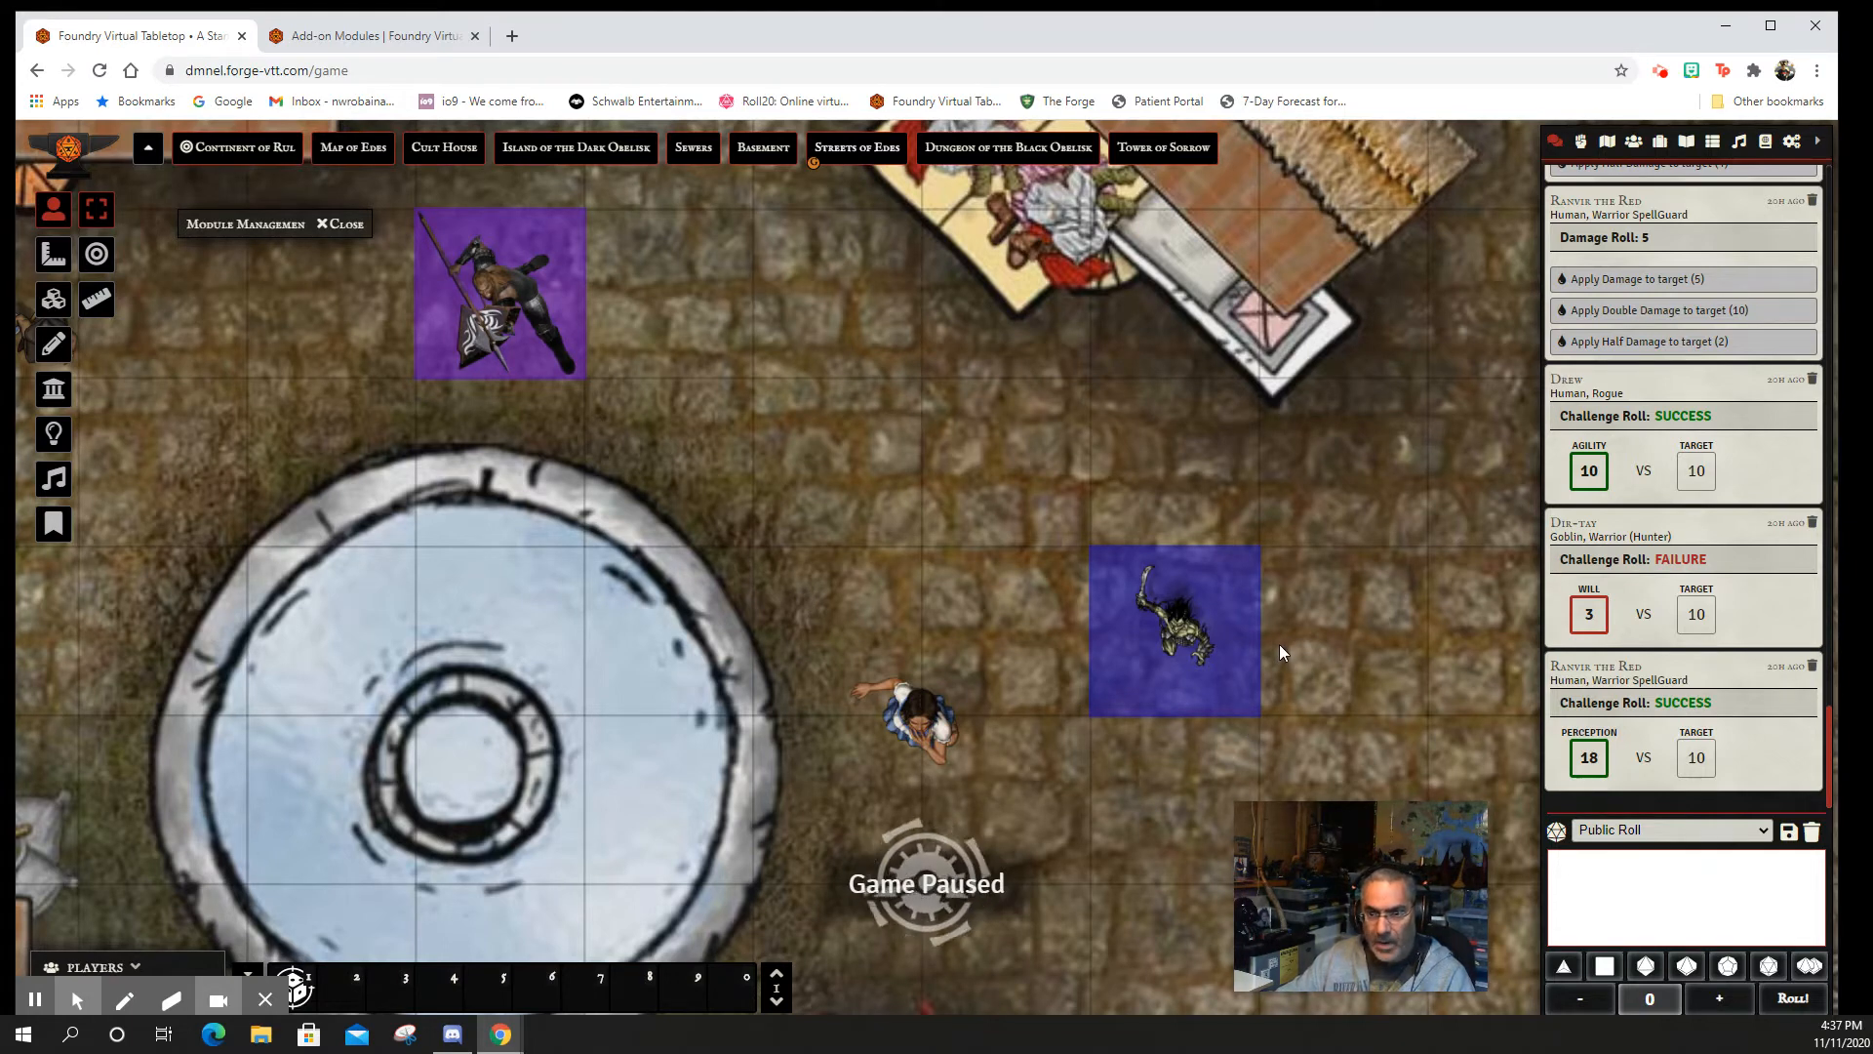
left_click(1190, 646)
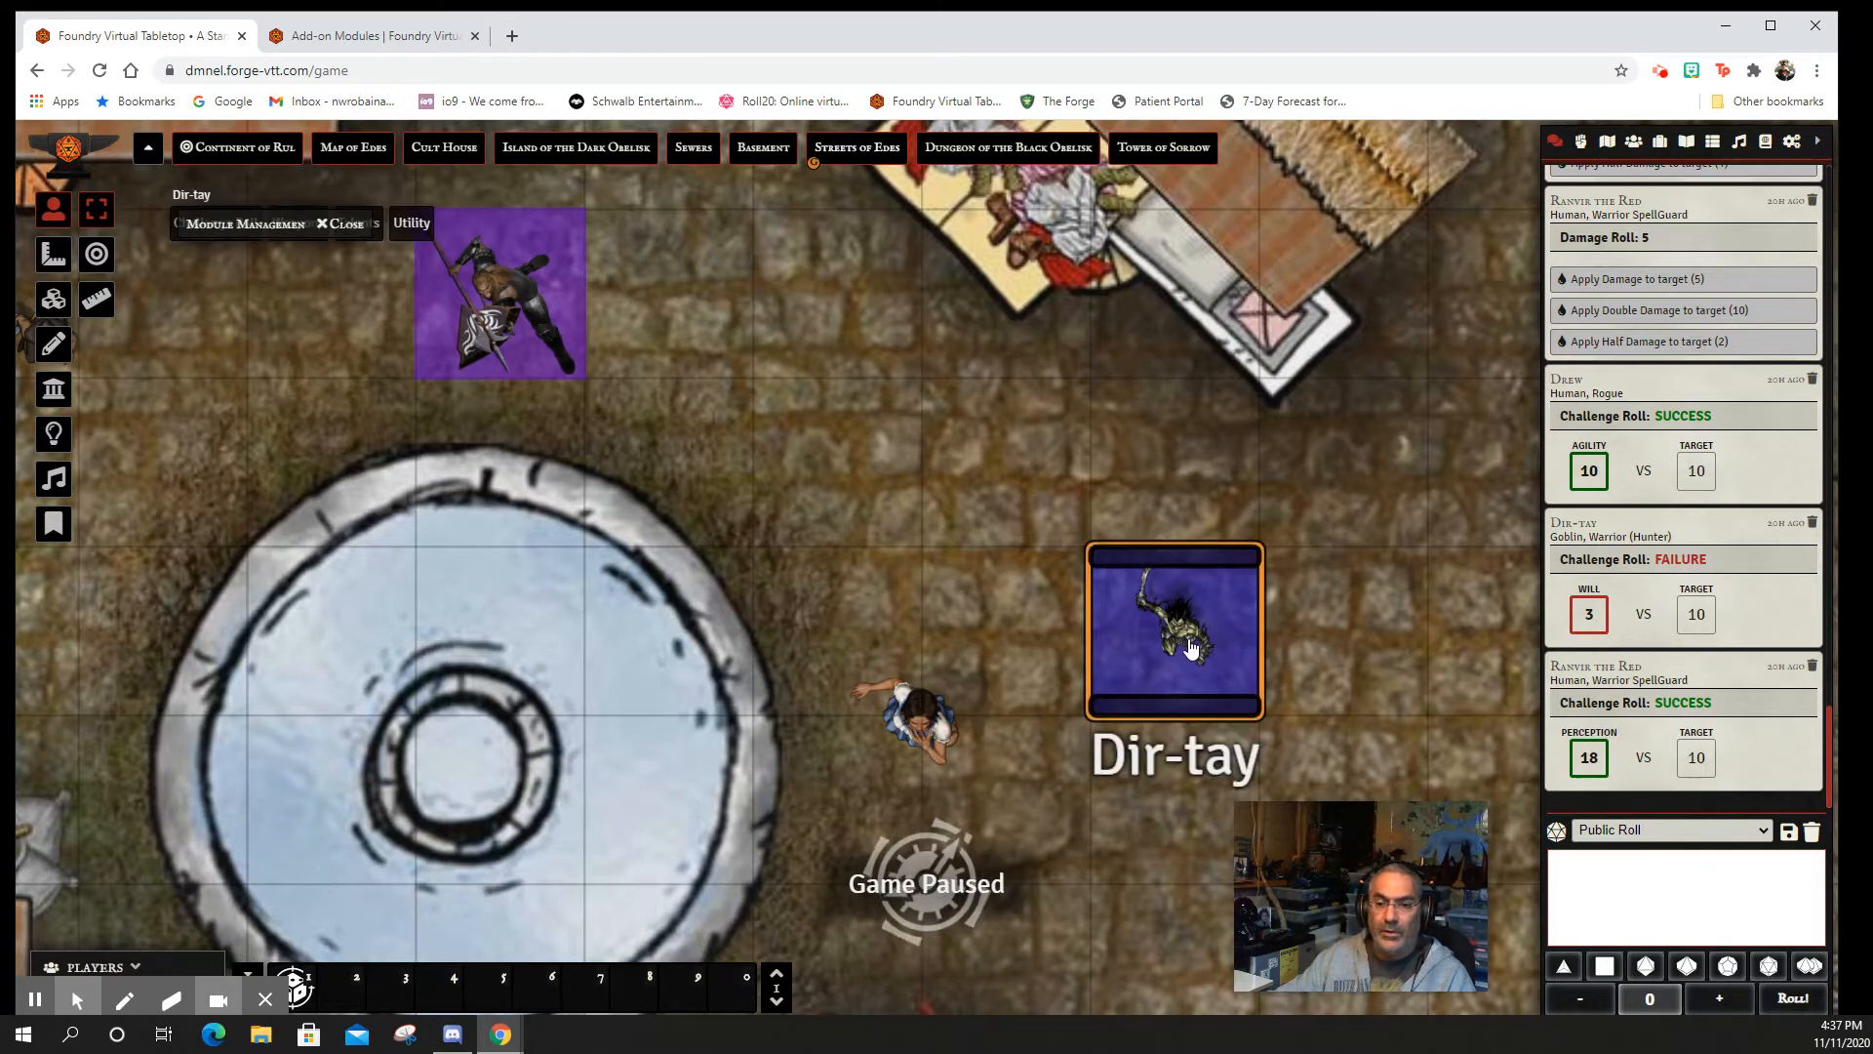
right_click(1146, 635)
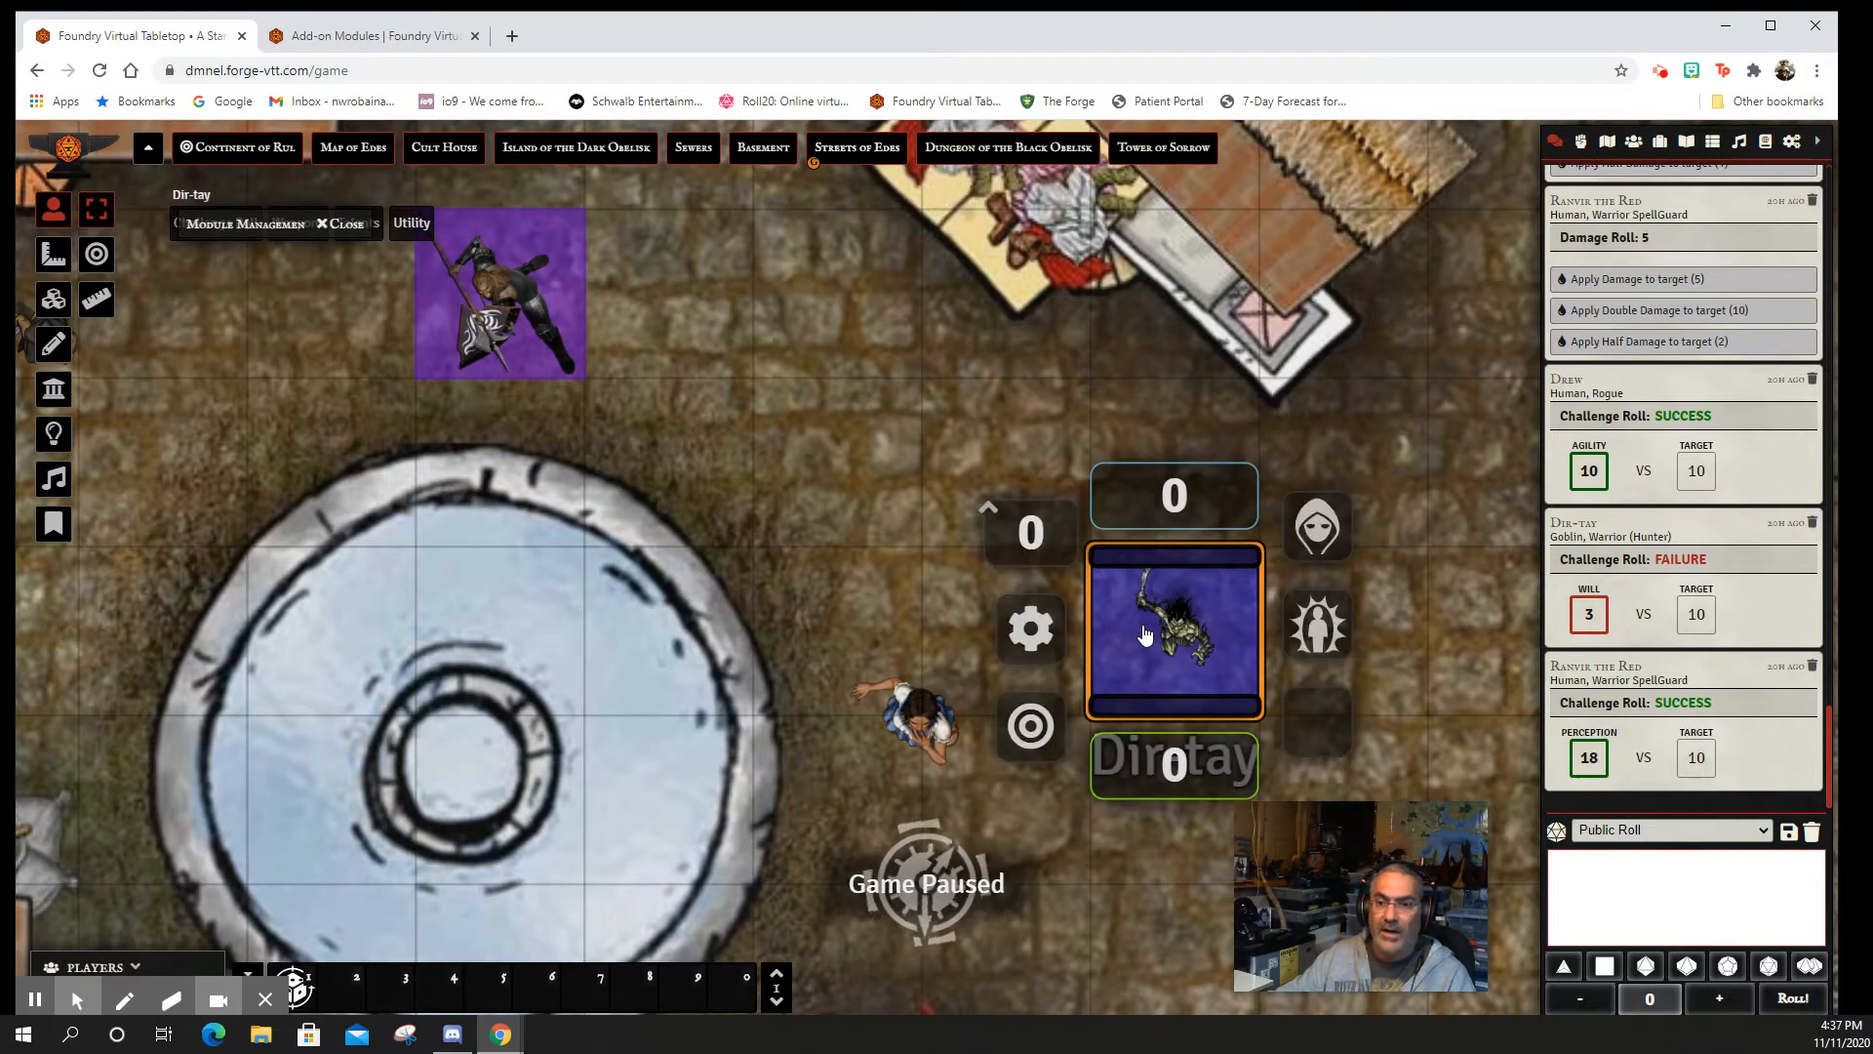
left_click(1034, 621)
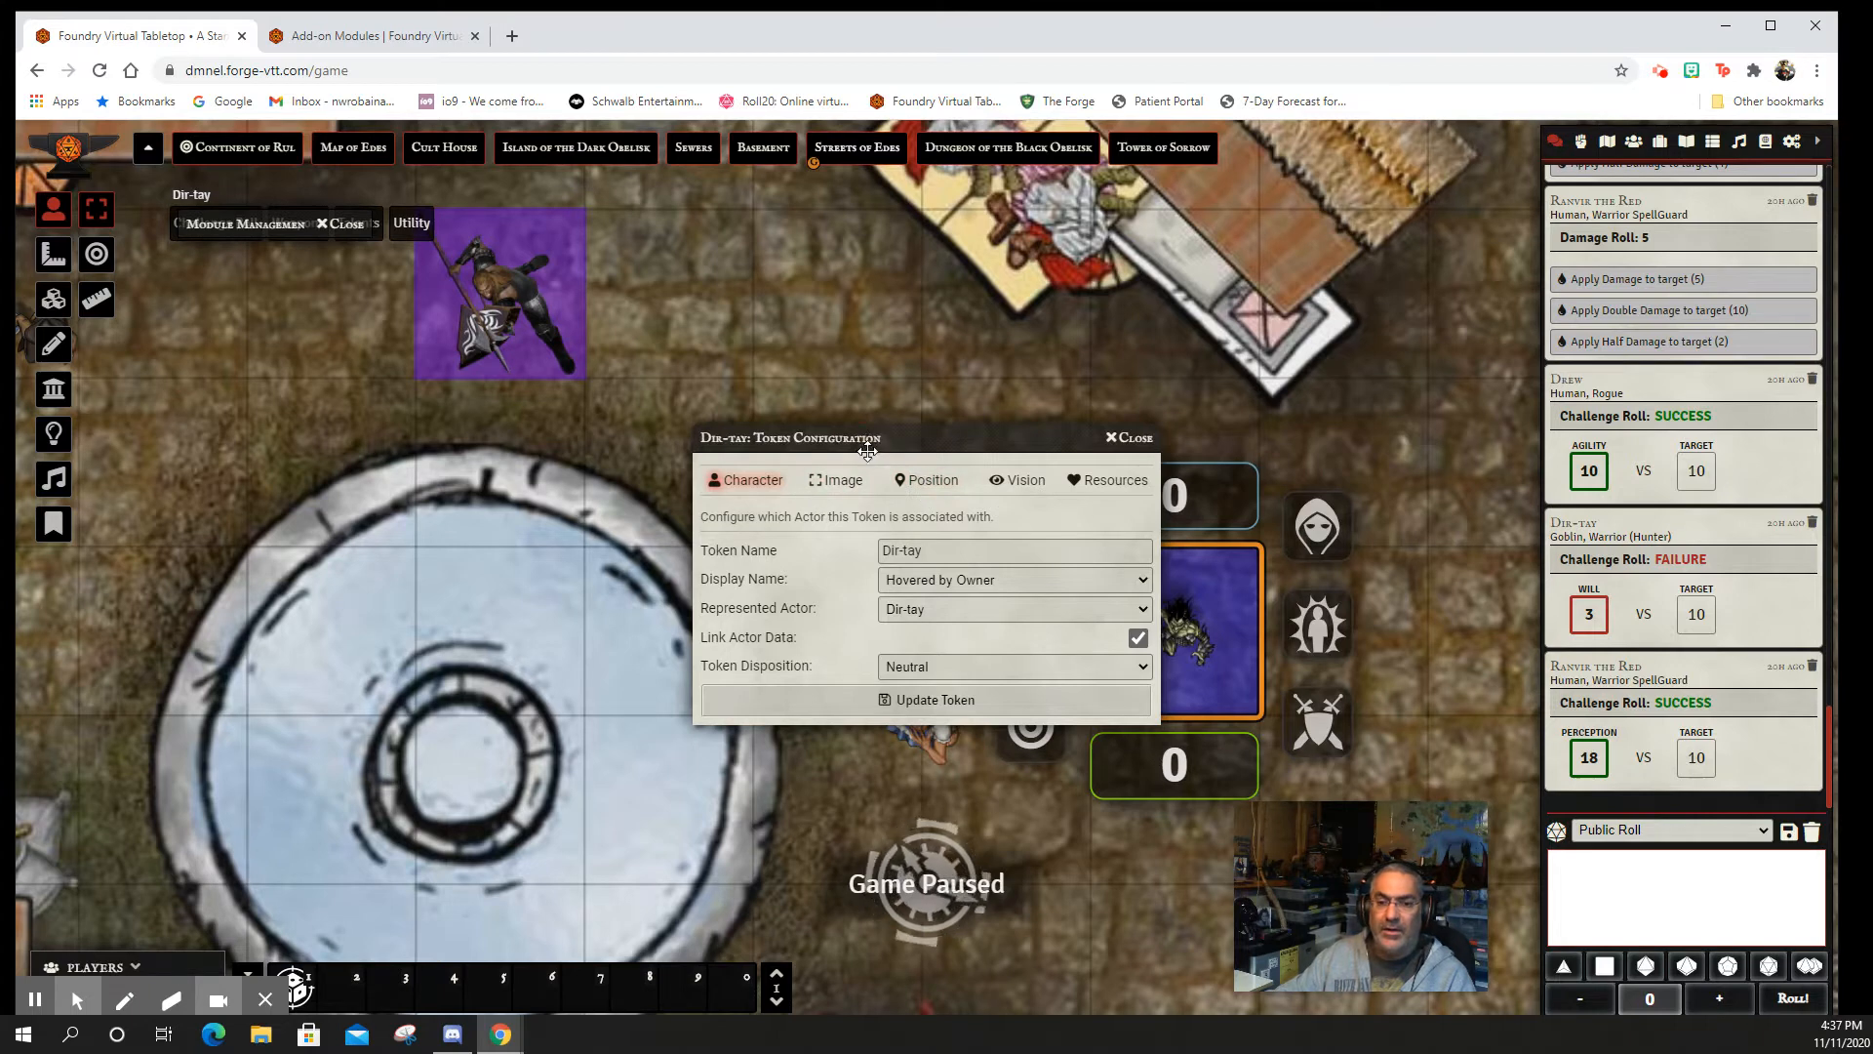
left_click_drag(867, 451, 707, 420)
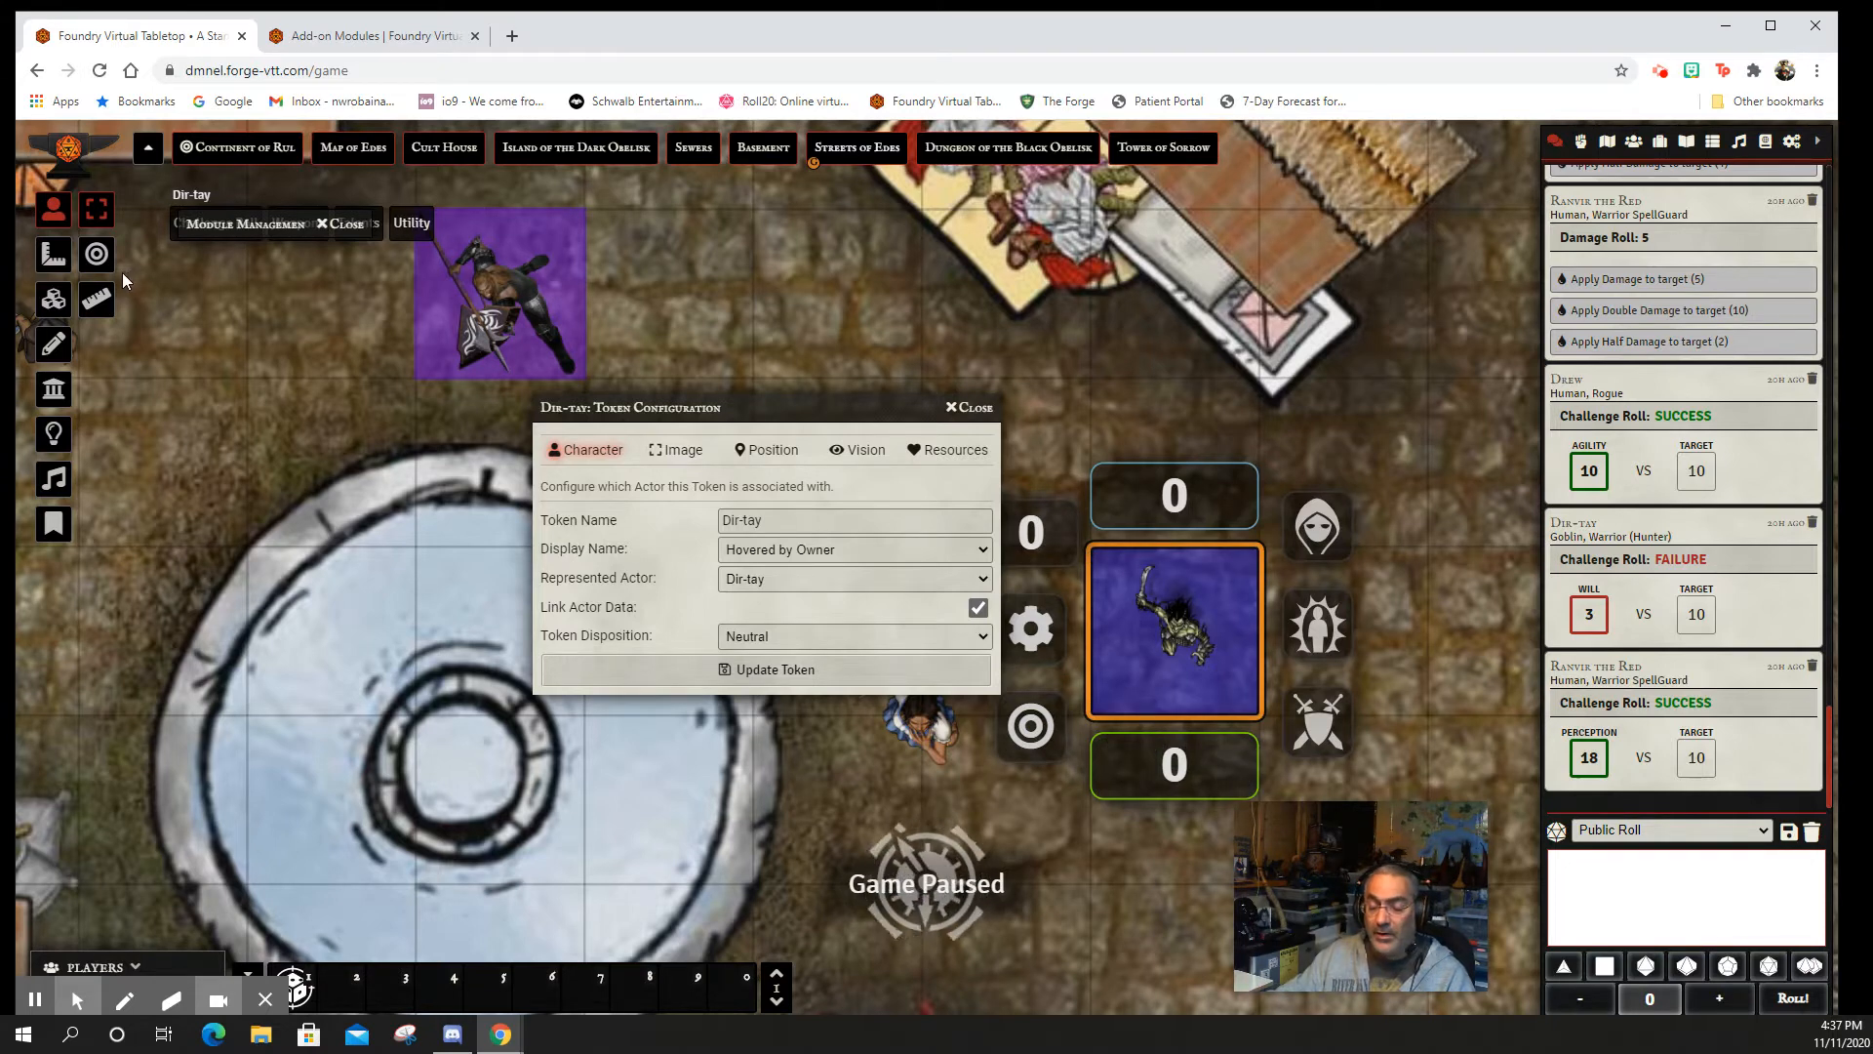
- Show the image, tint color and aura color settings of the Dir-tay token and close its configuration without changes
left_click(683, 448)
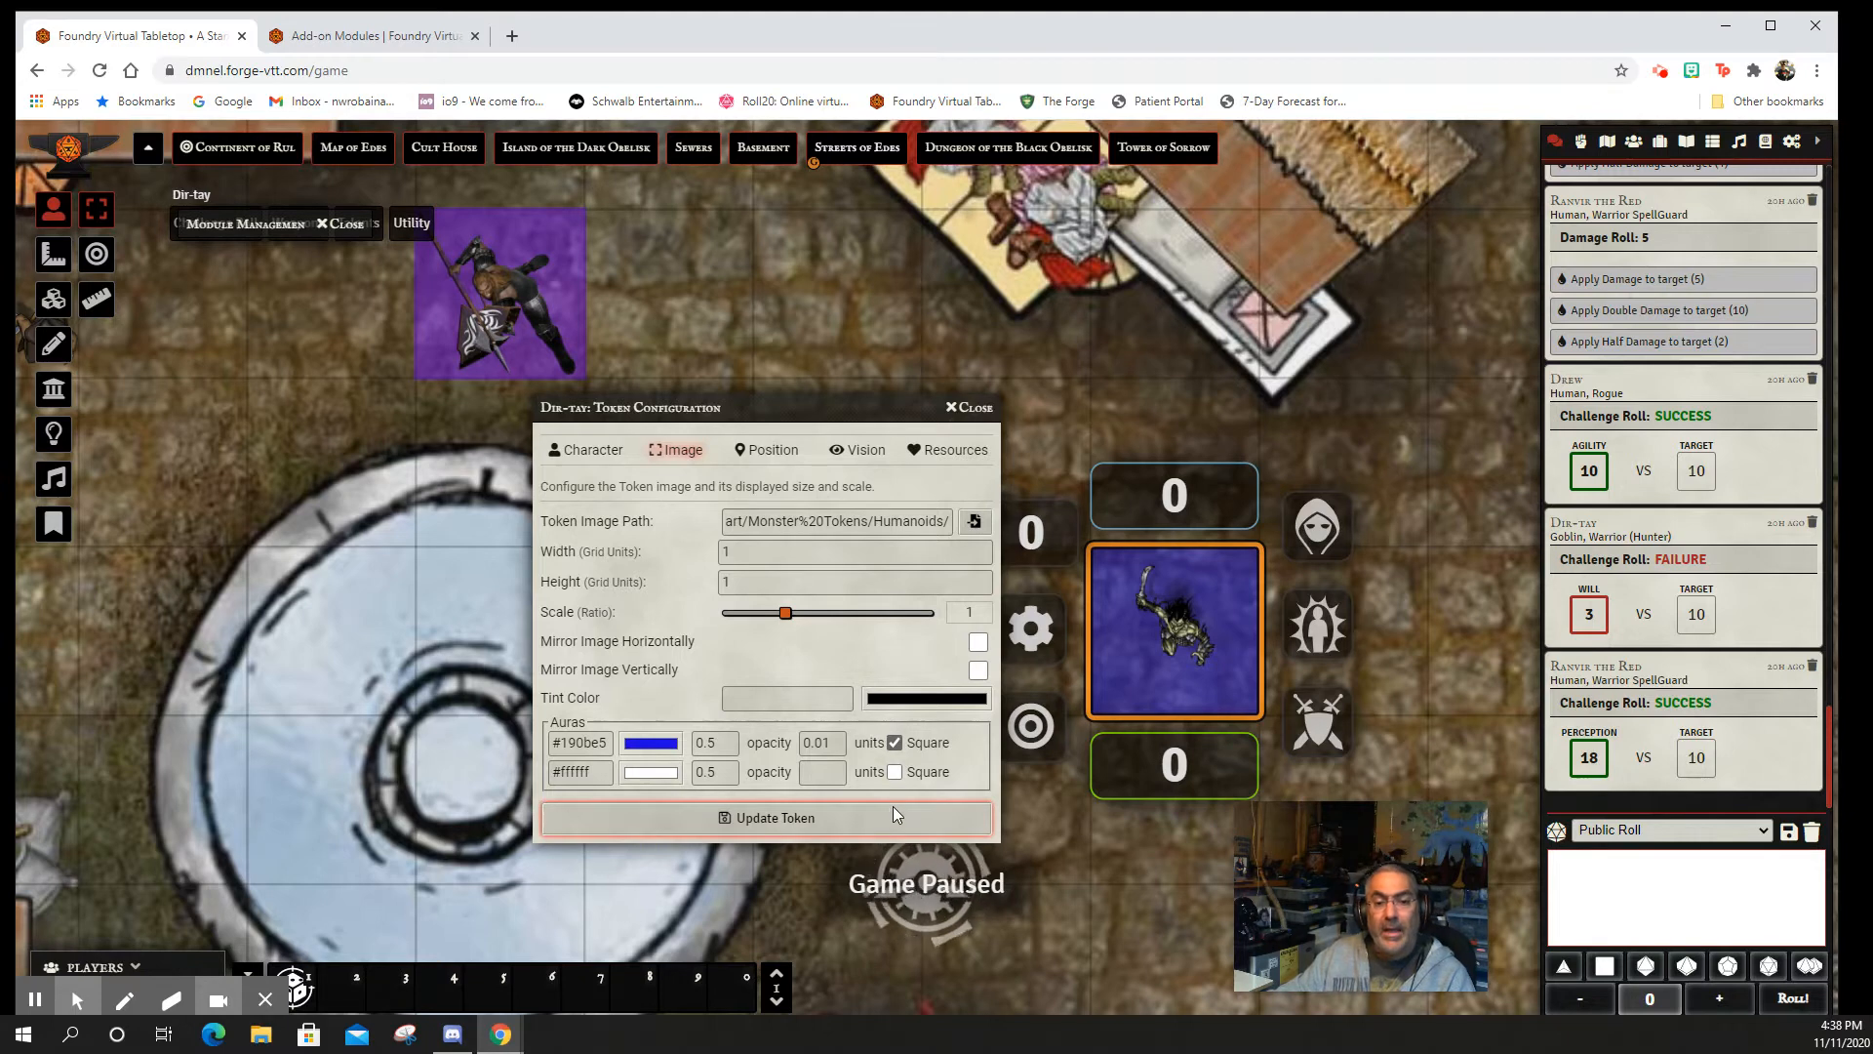
left_click(925, 701)
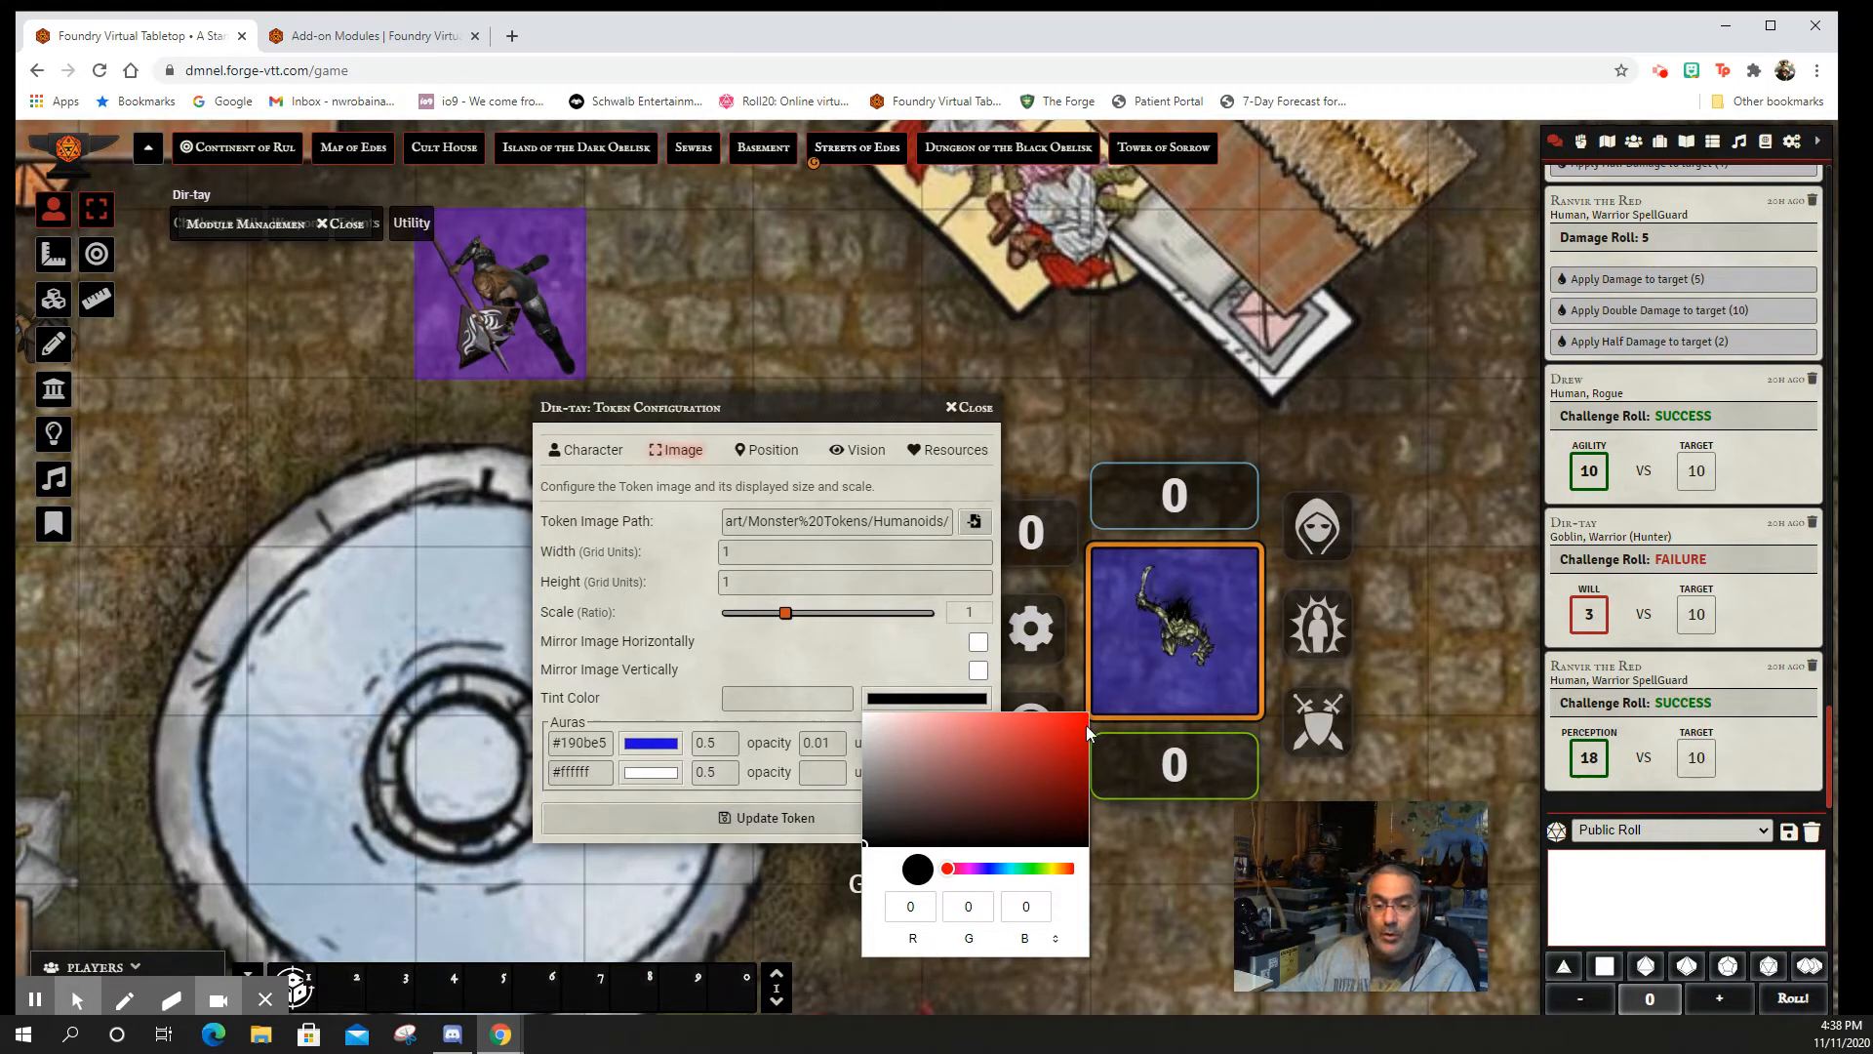
left_click(924, 700)
left_click(925, 700)
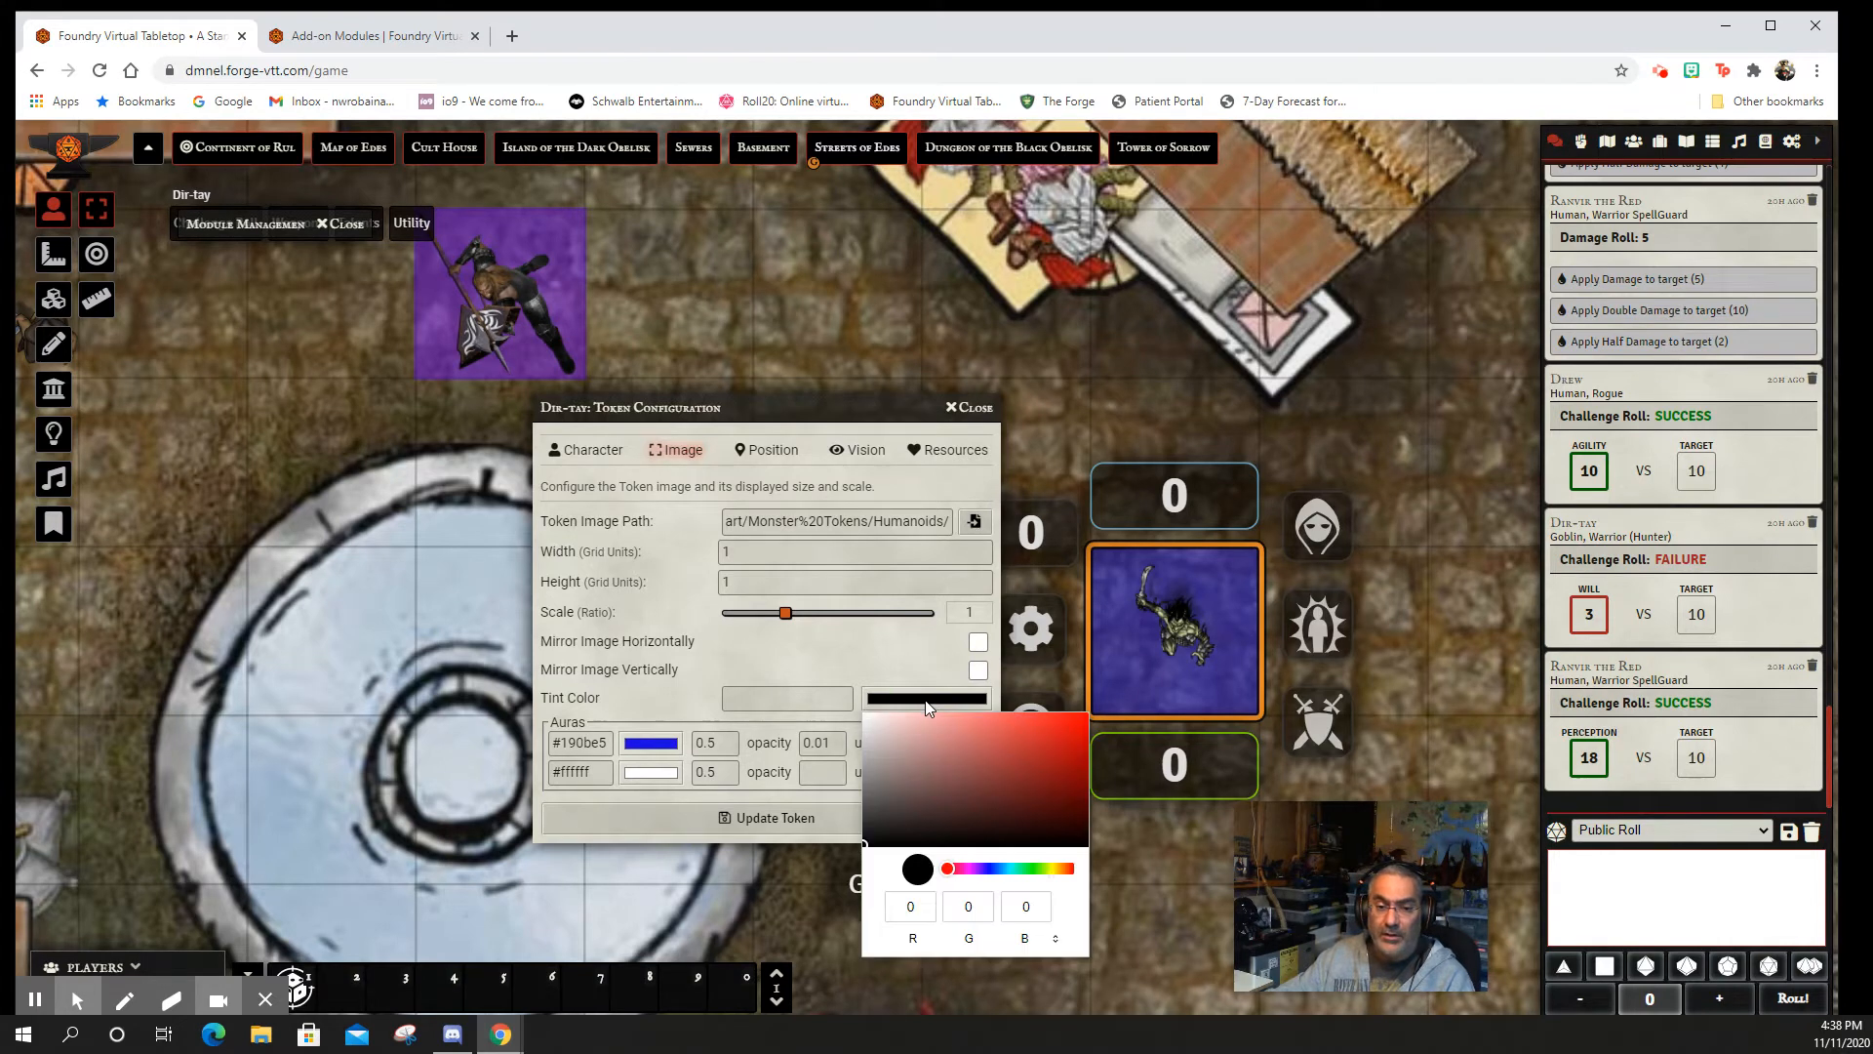
left_click(650, 745)
left_click(728, 675)
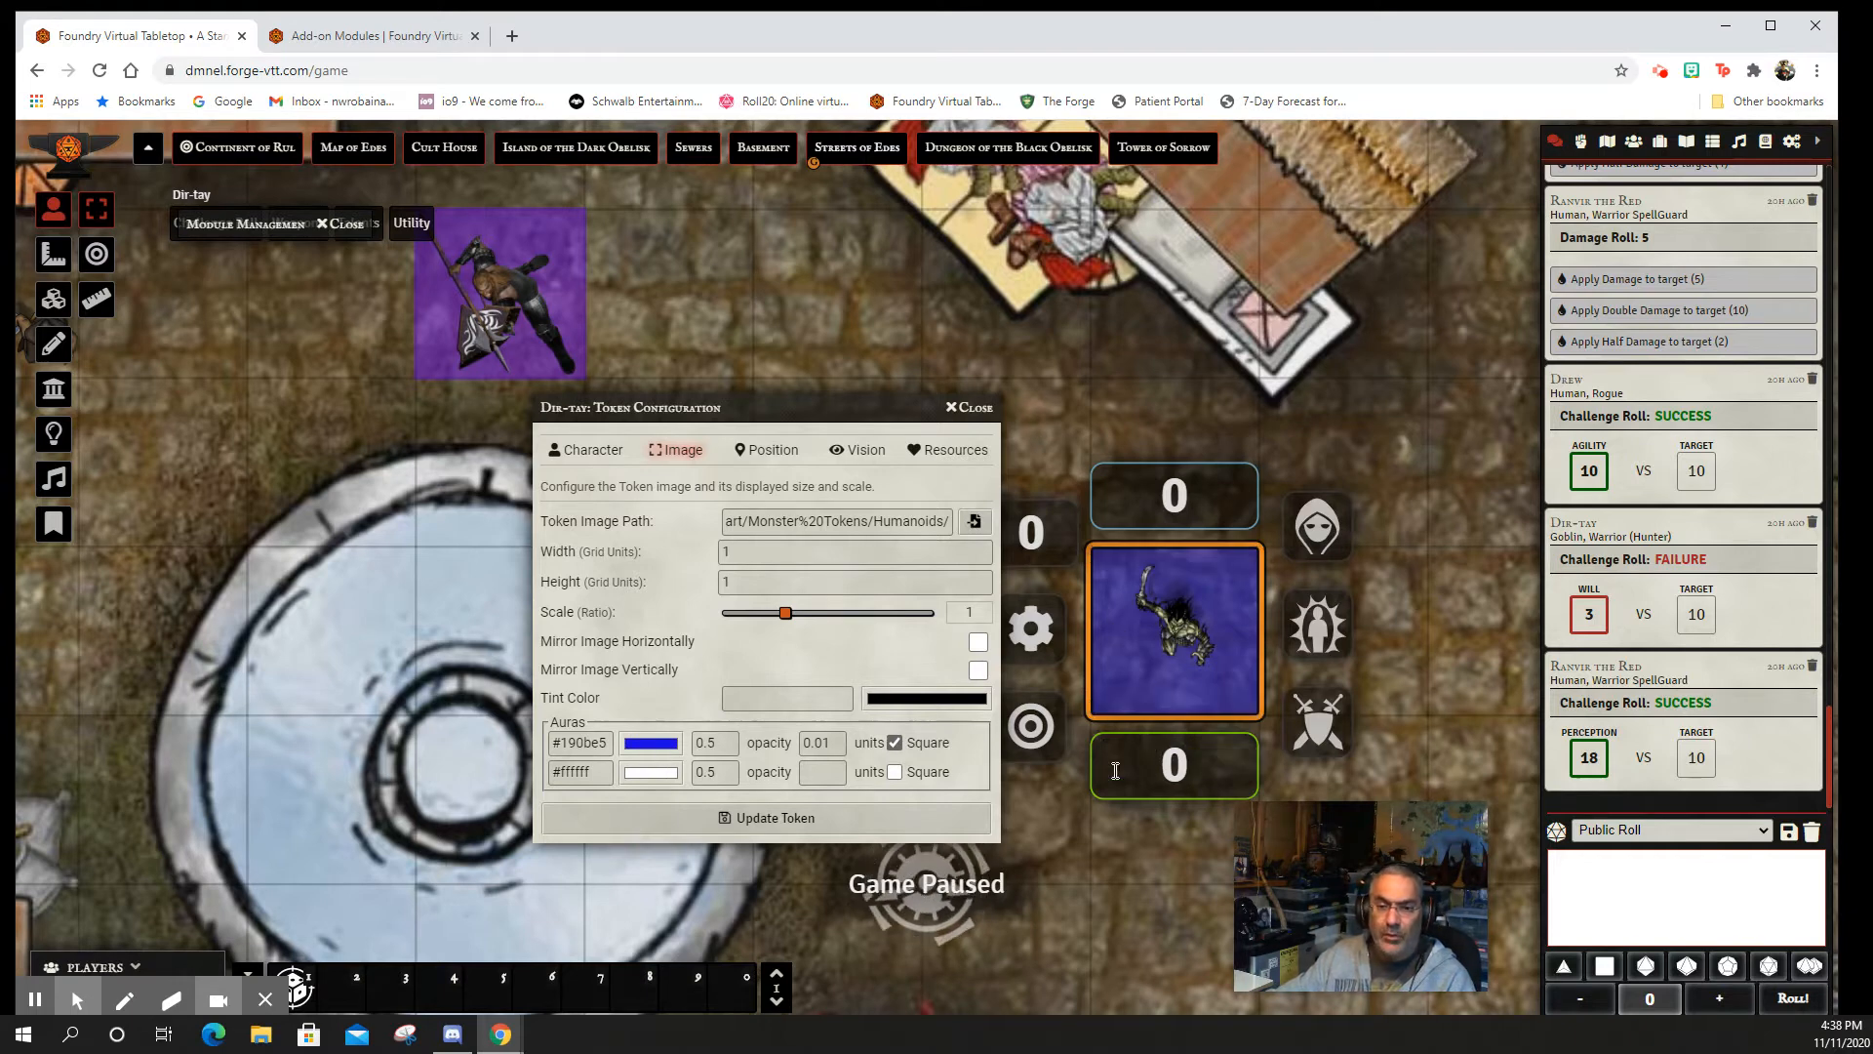
left_click(969, 407)
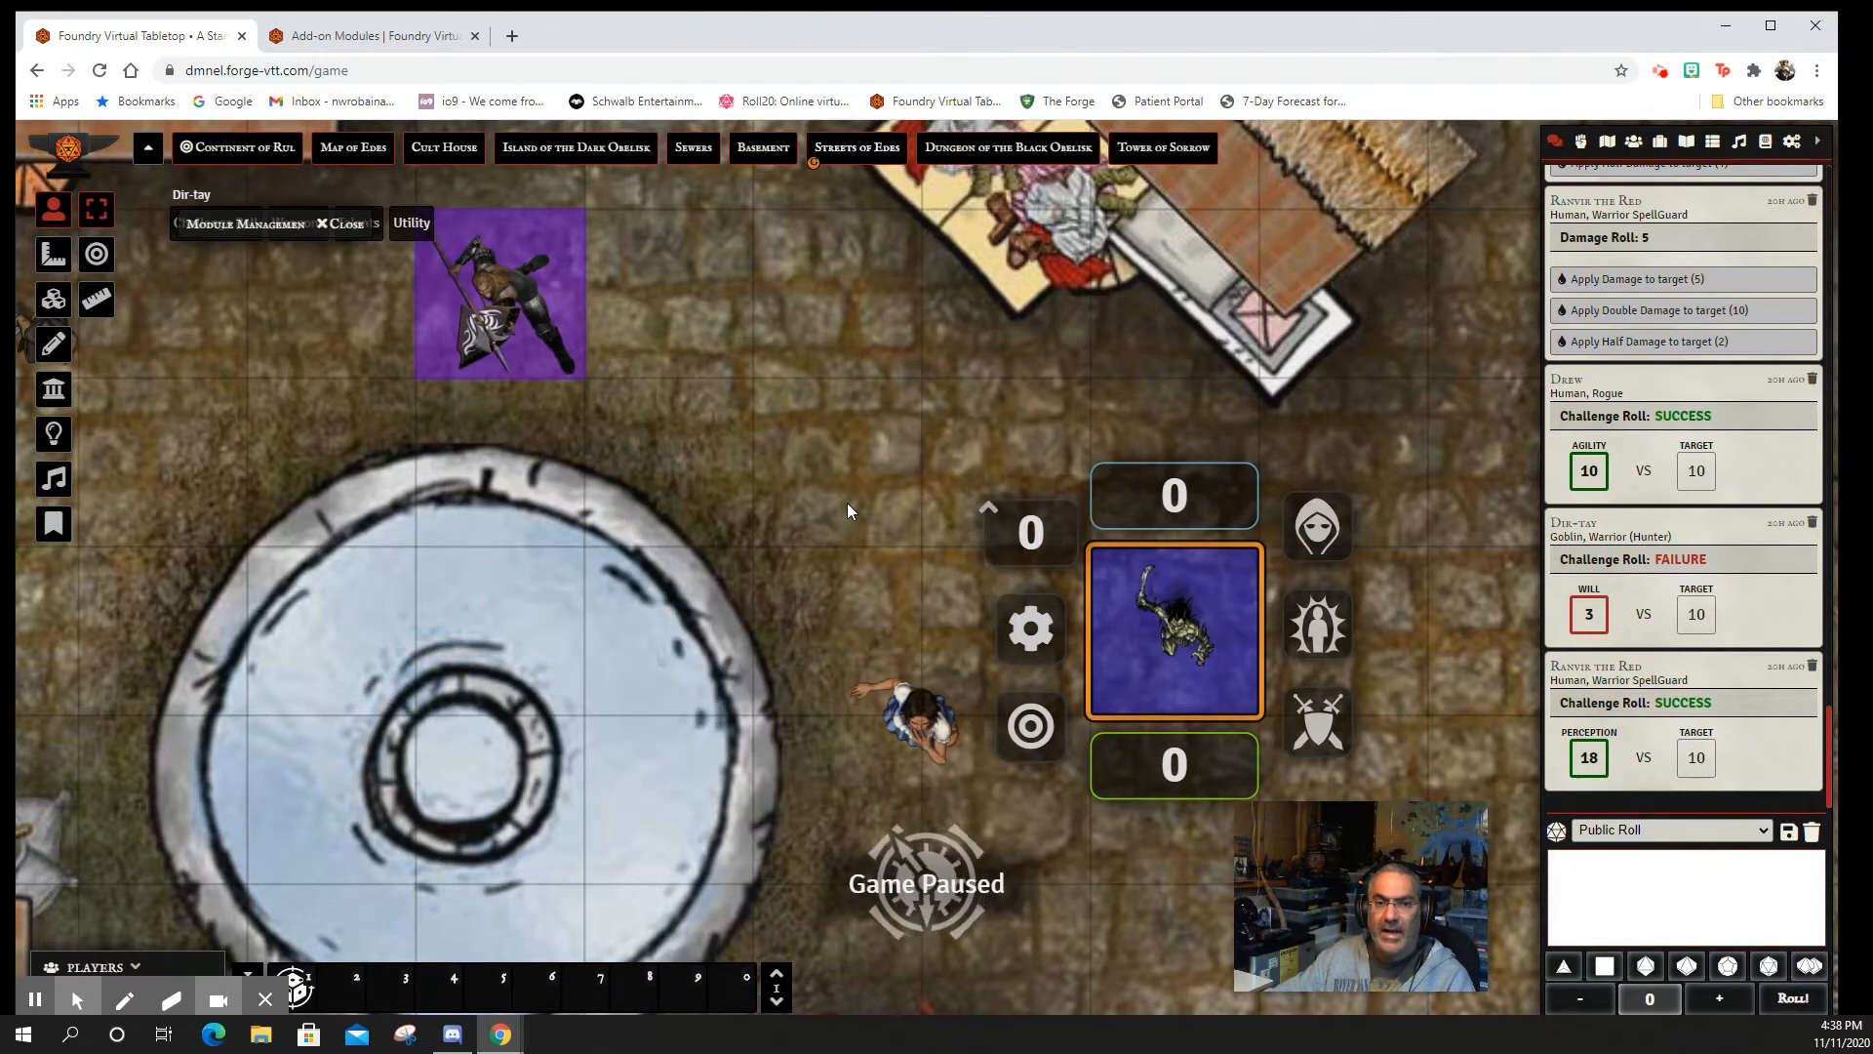
- Open the Tower of Sorrow scene and bring the three player tokens near the spiral staircase into view
scroll(846, 499, "down", 2)
scroll(864, 480, "down", 2)
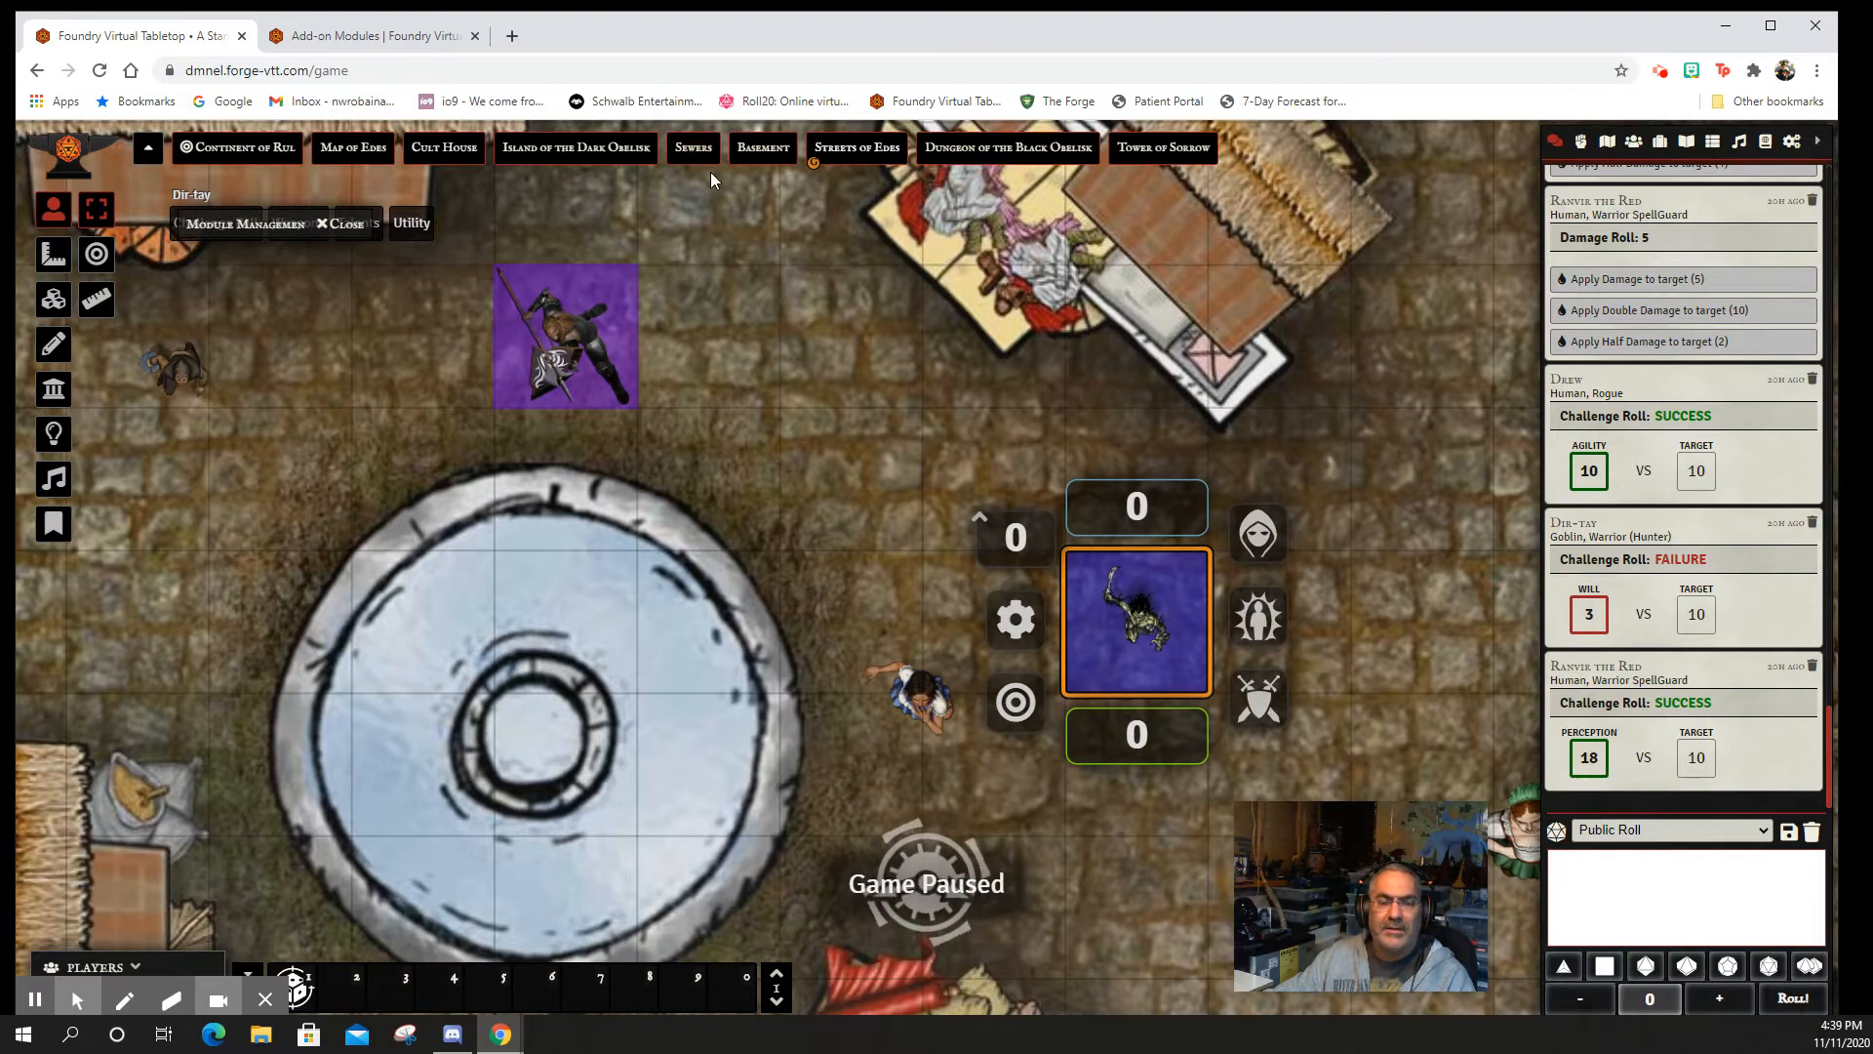
left_click(1176, 156)
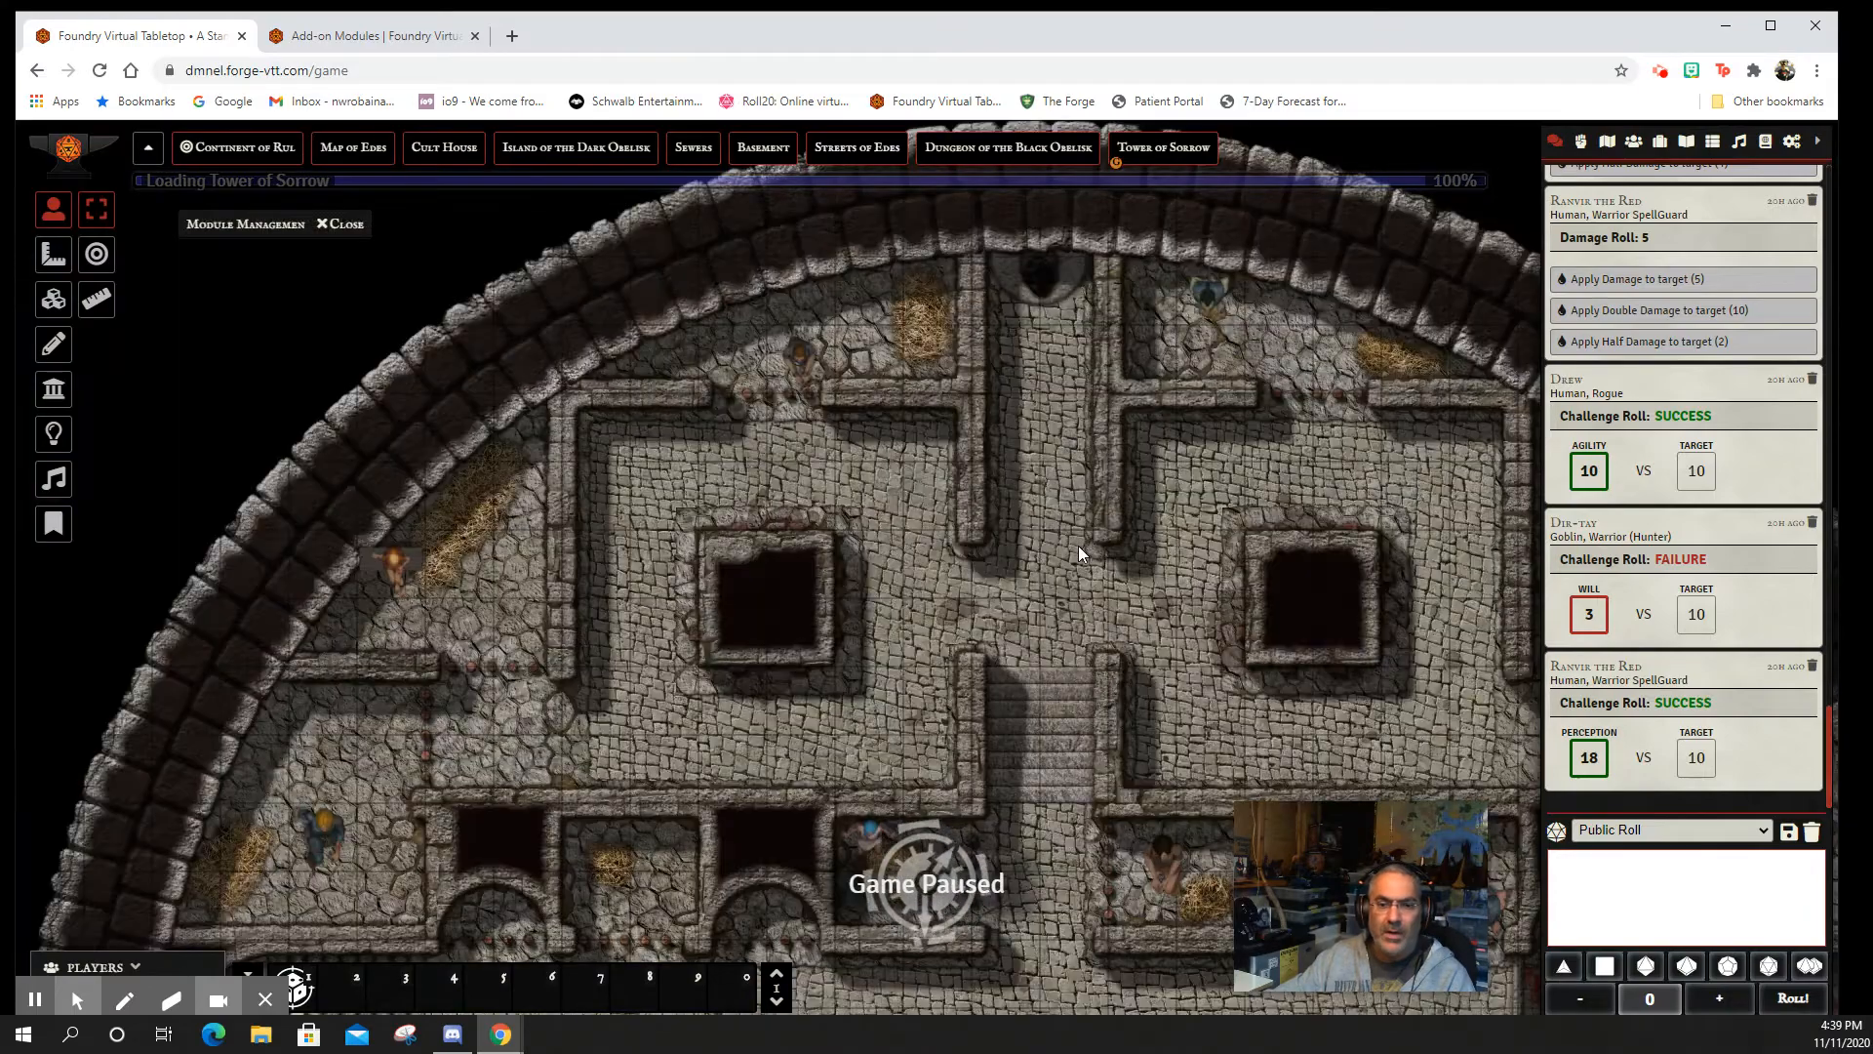
left_click_drag(998, 742, 933, 471)
left_click_drag(776, 636, 712, 522)
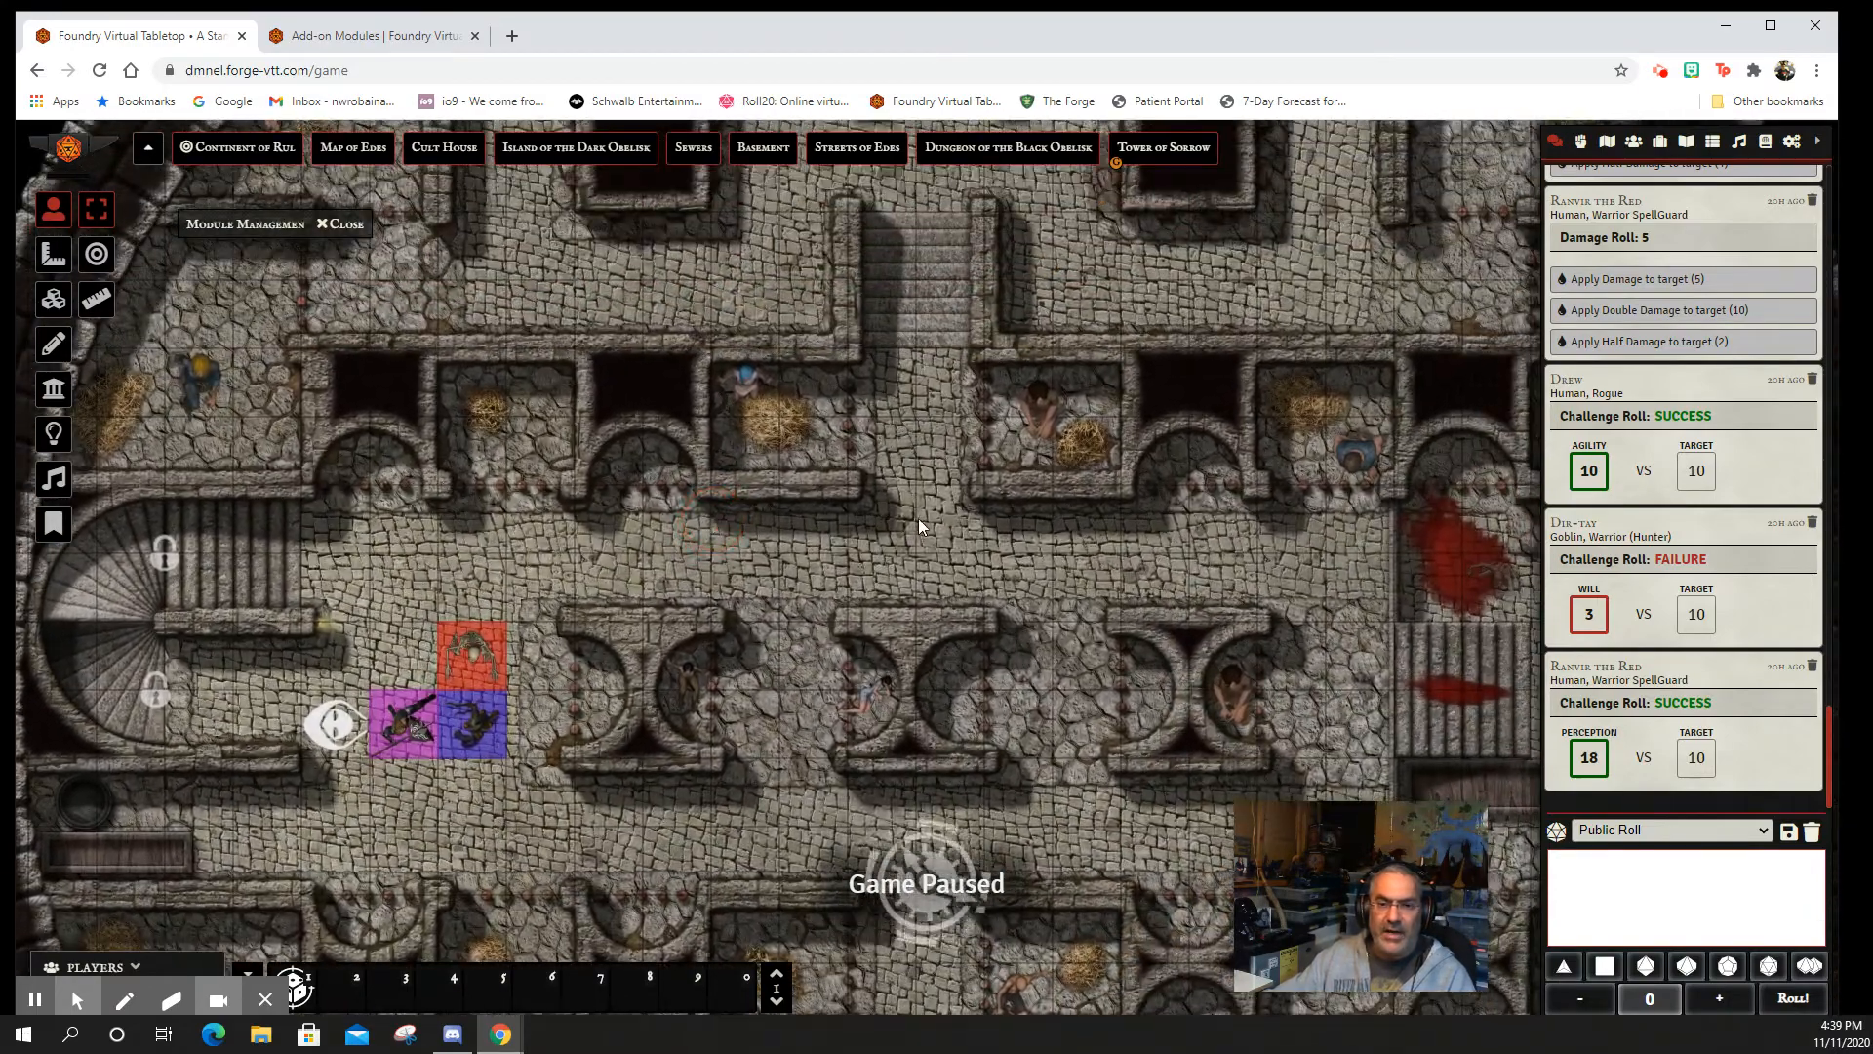
- Show the walls and doors drawn around the spiral staircase and the neighbouring cells of the Tower of Sorrow scene
scroll(917, 518, "down", 10)
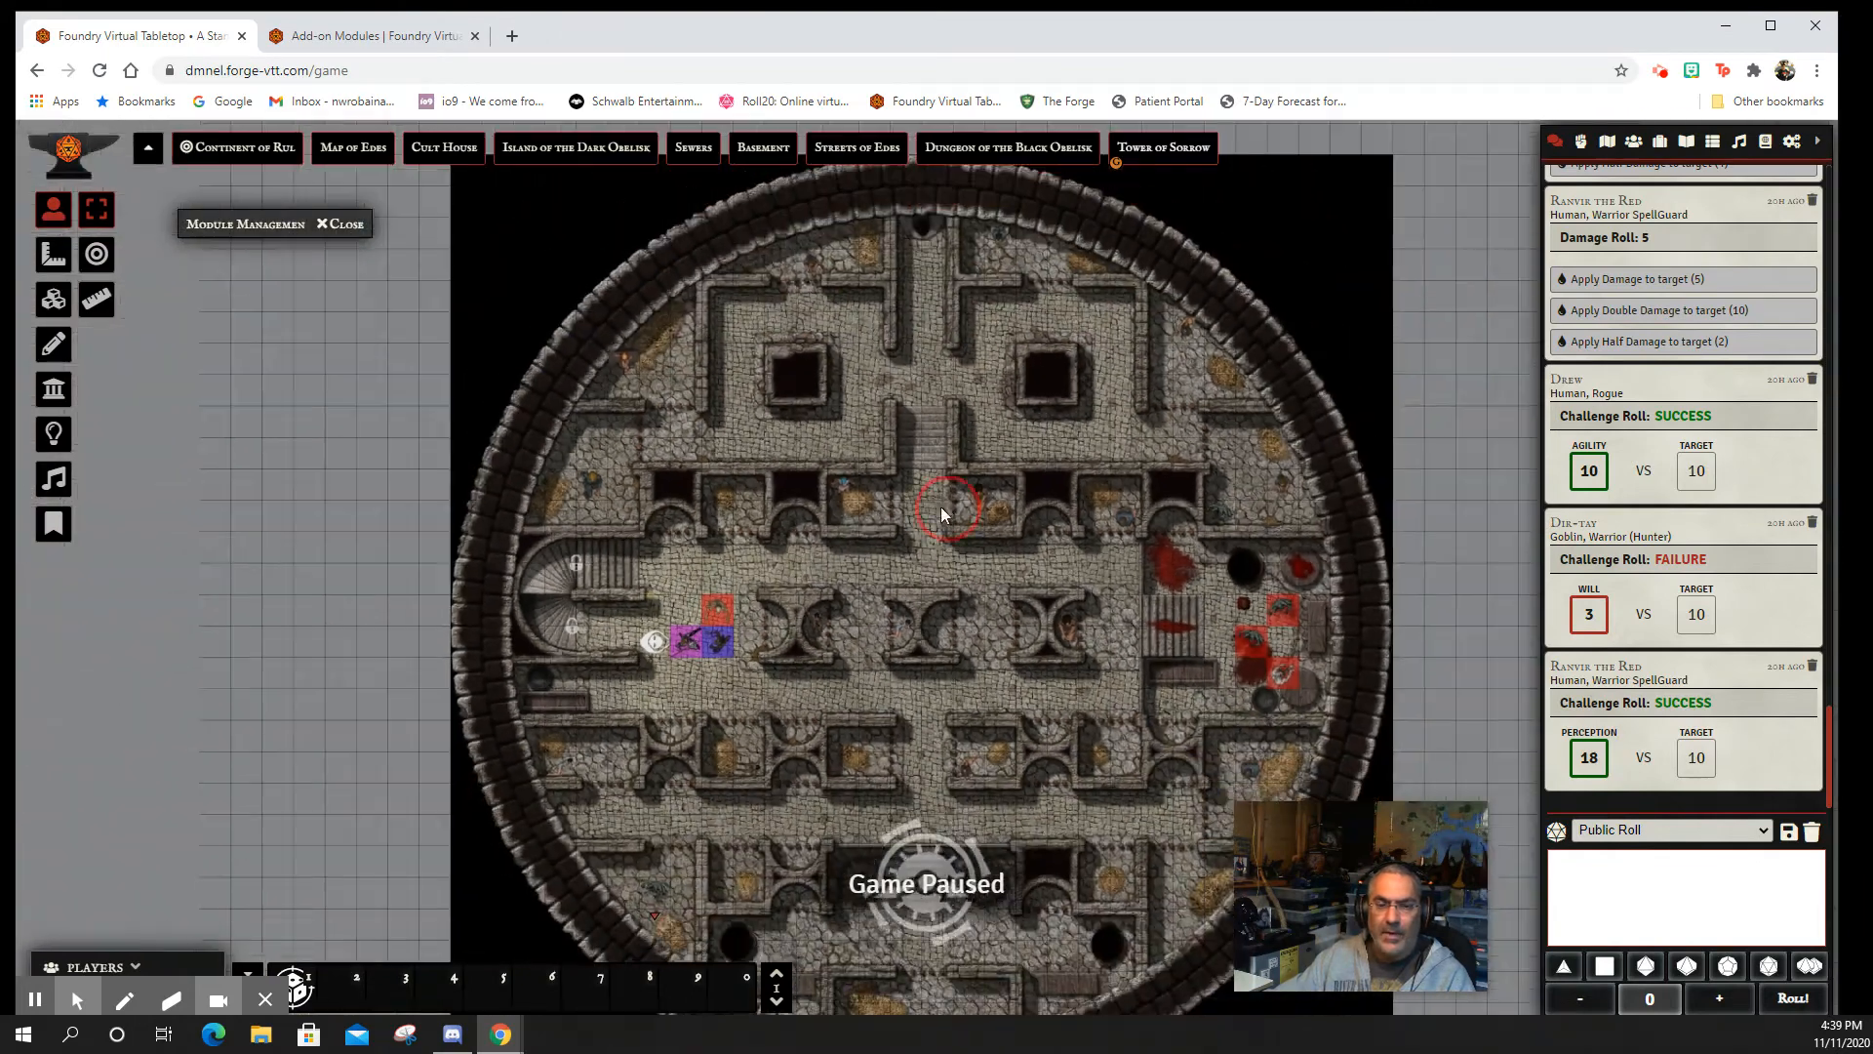
left_click_drag(940, 506, 829, 494)
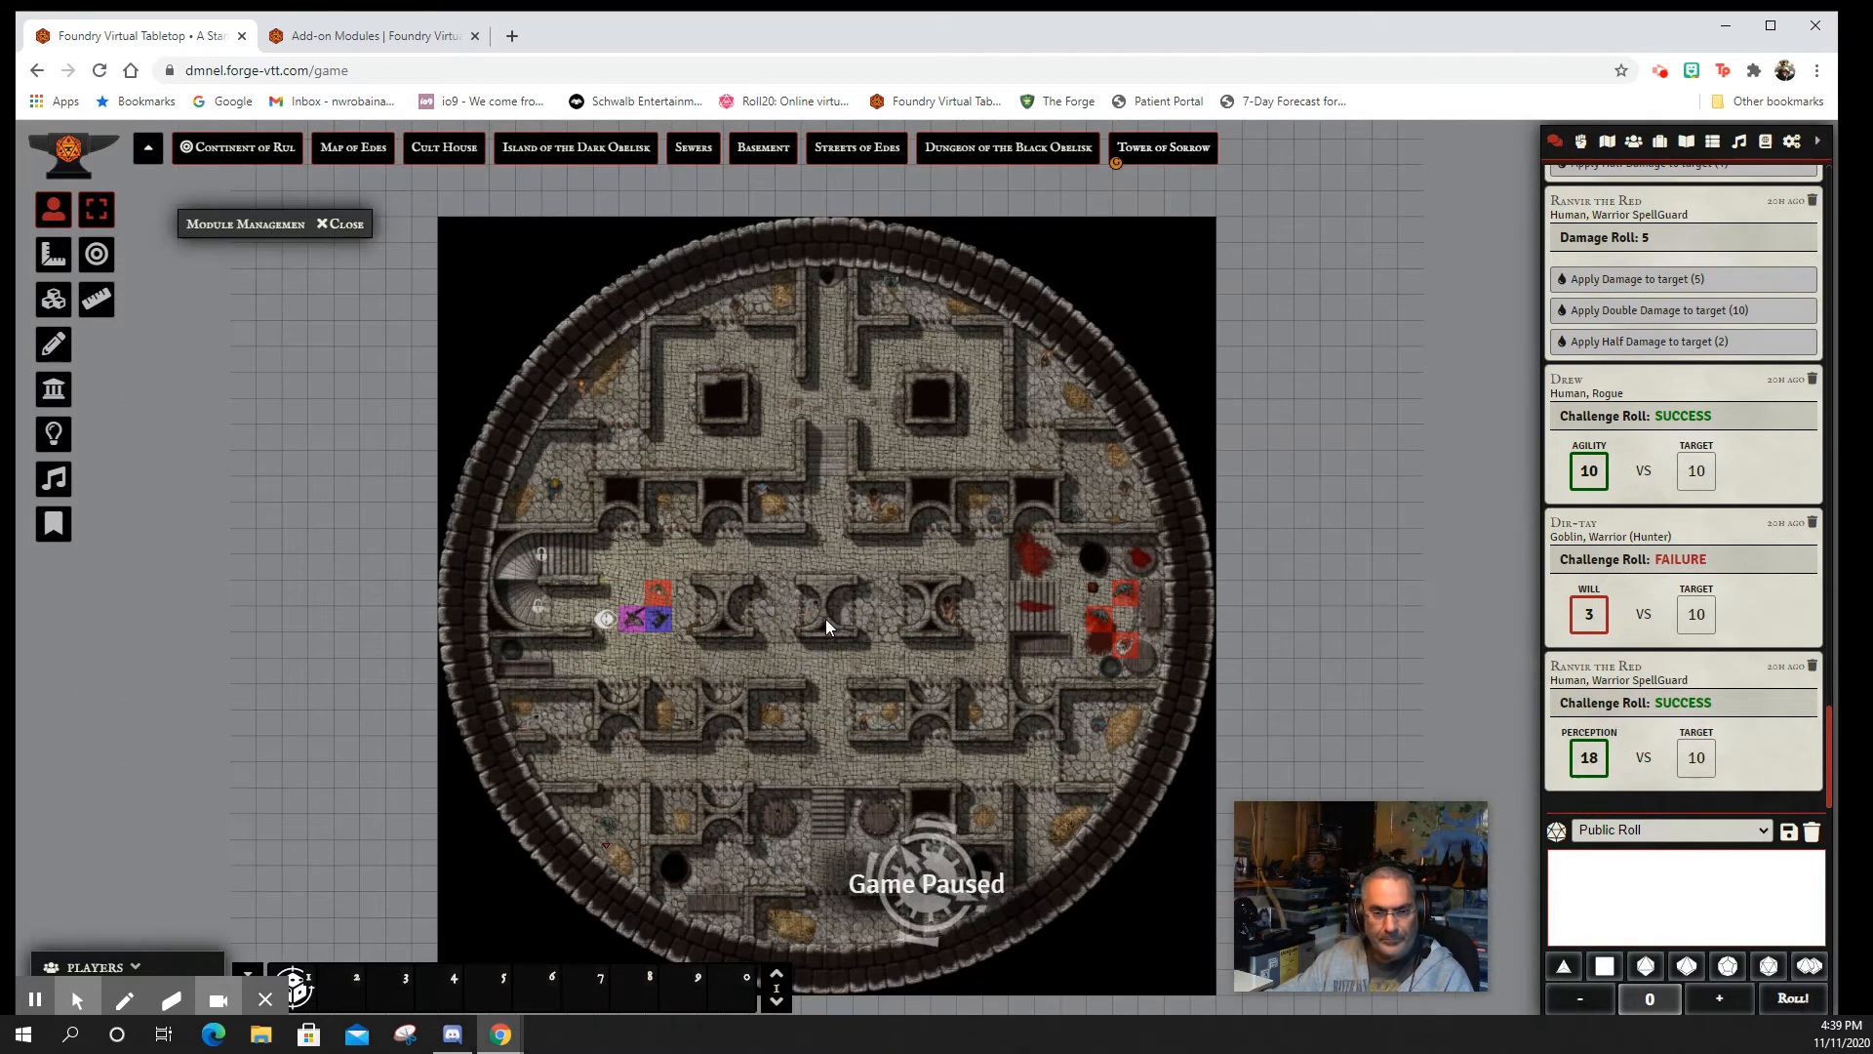
scroll(825, 618, "up", 5)
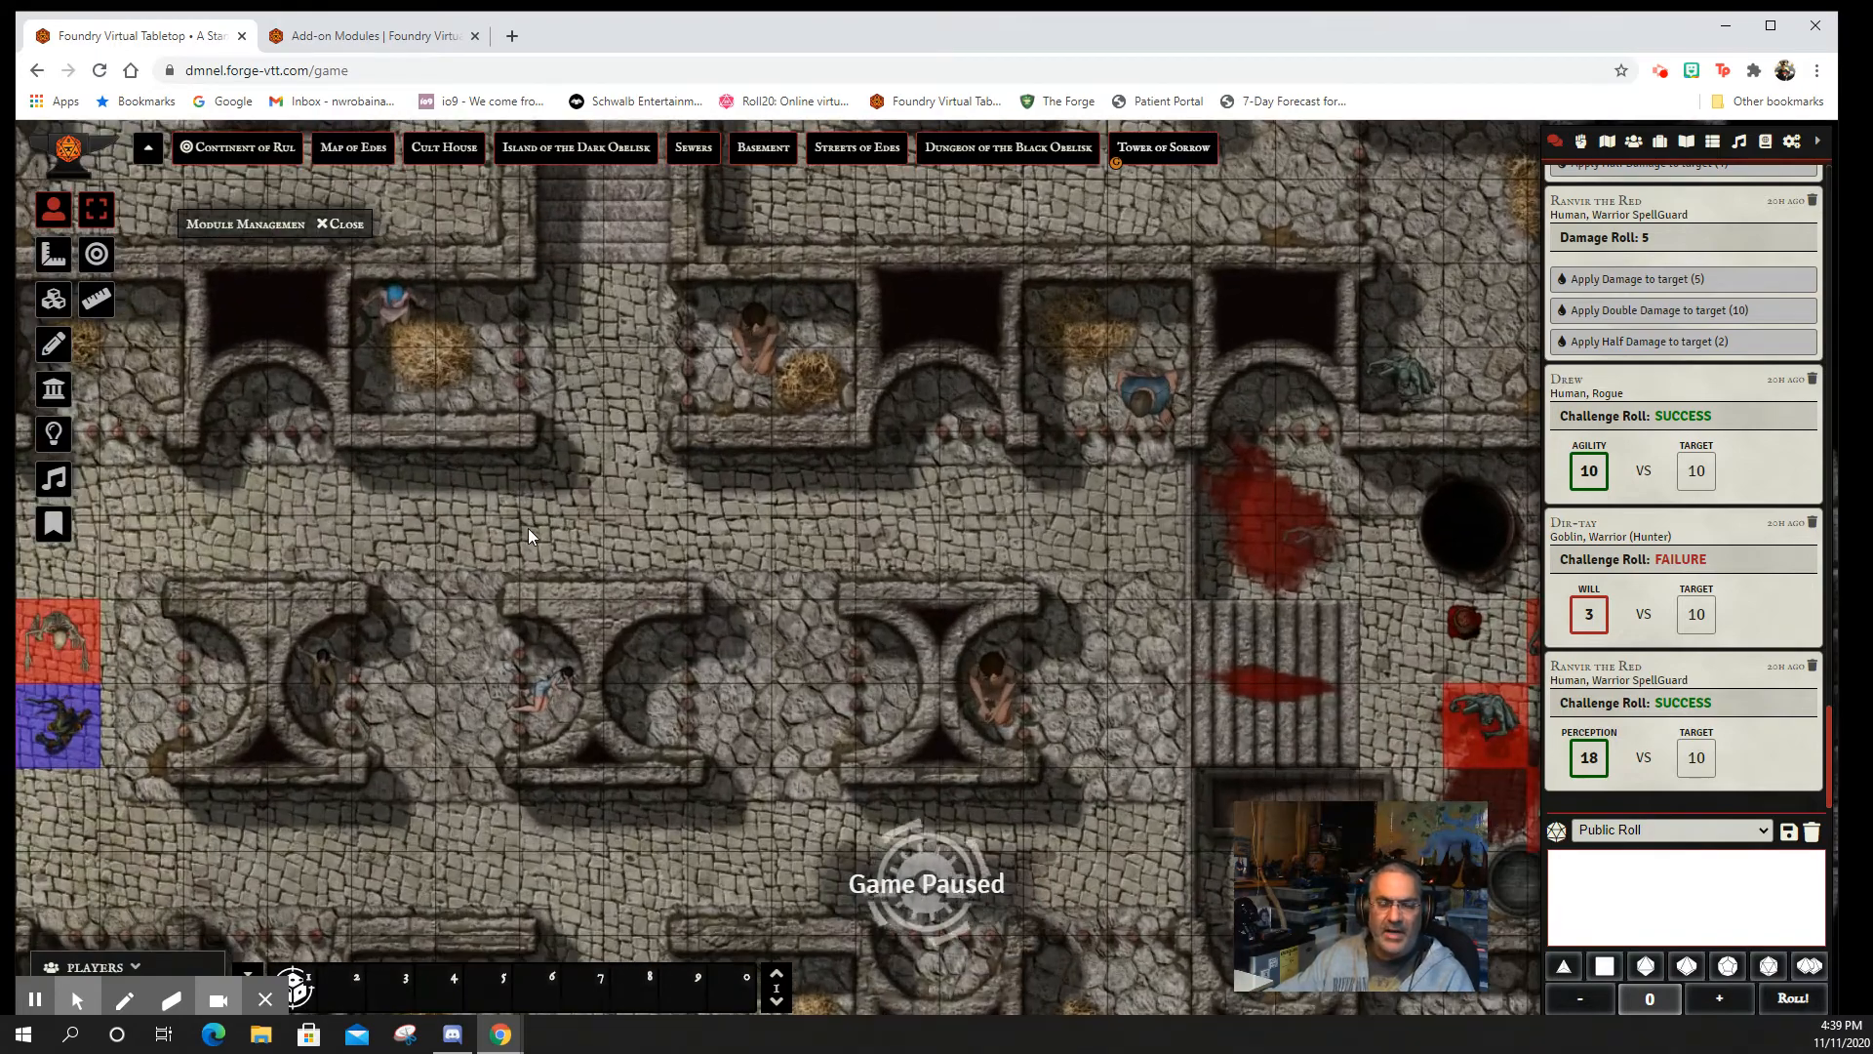
left_click_drag(529, 529, 976, 495)
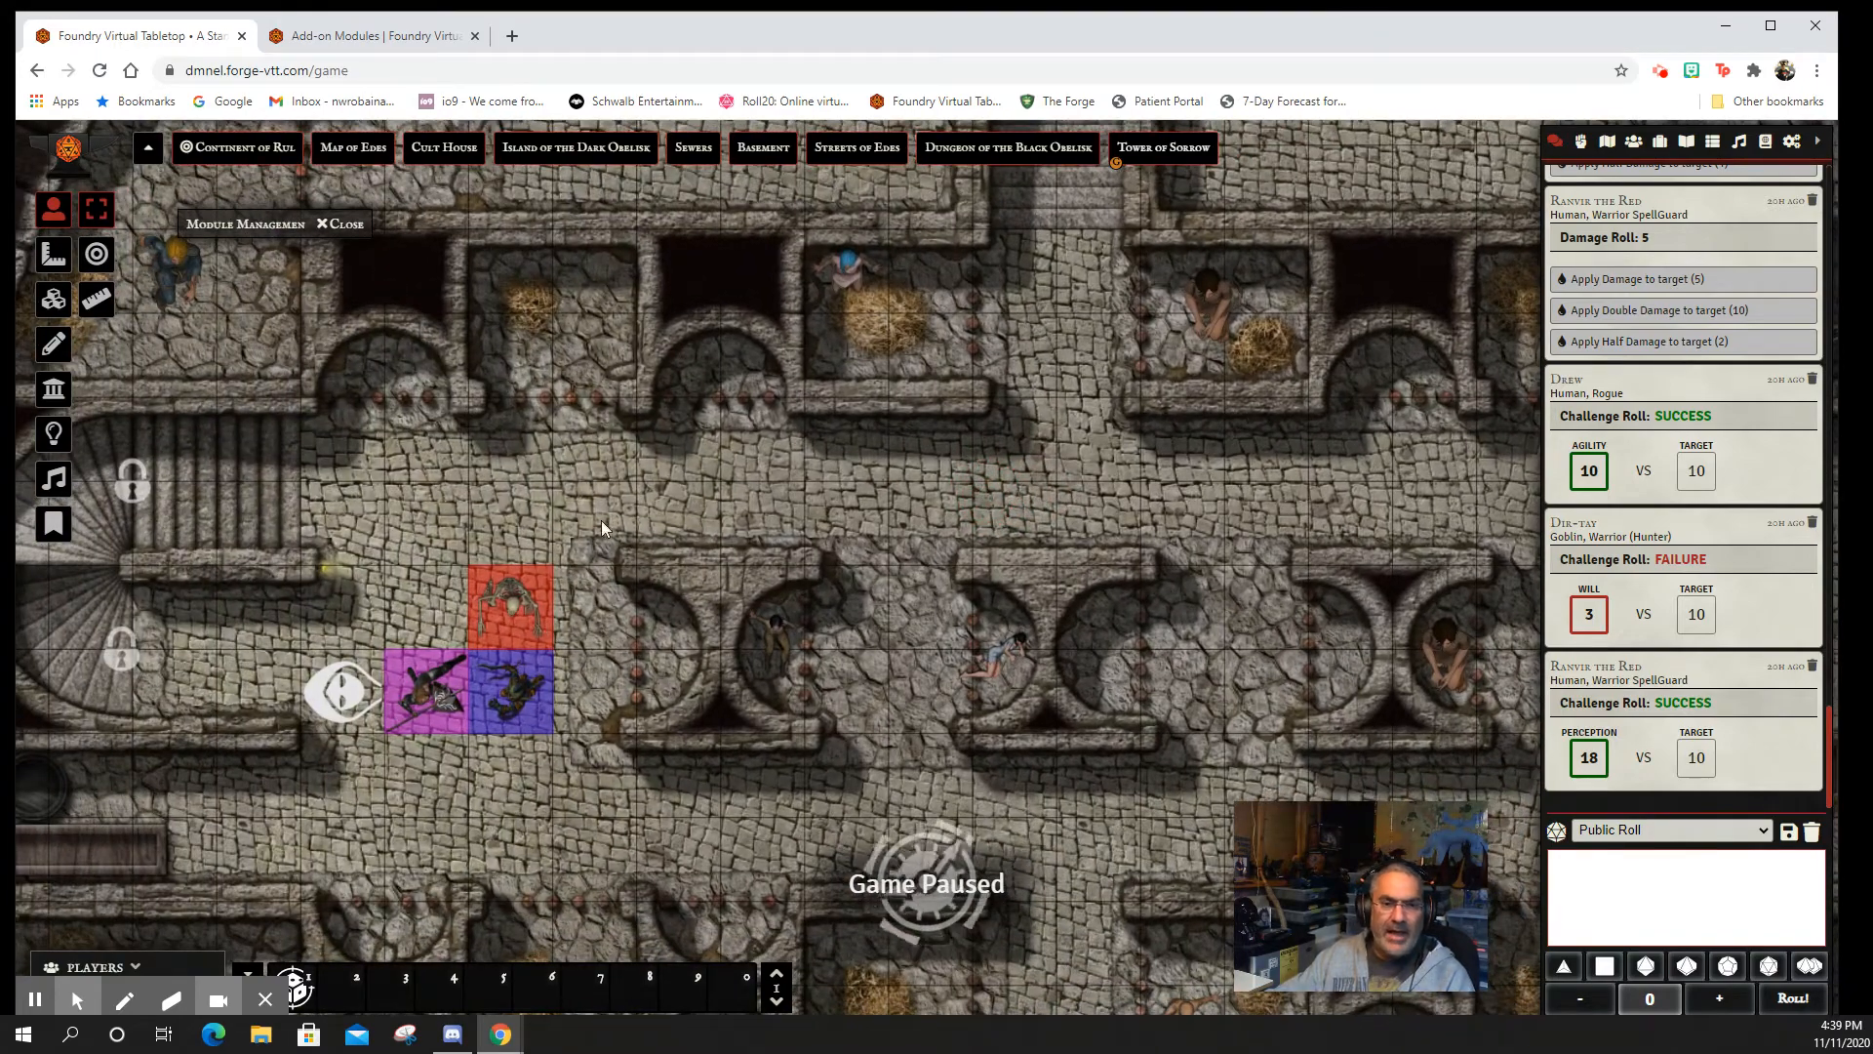
left_click_drag(688, 513, 891, 478)
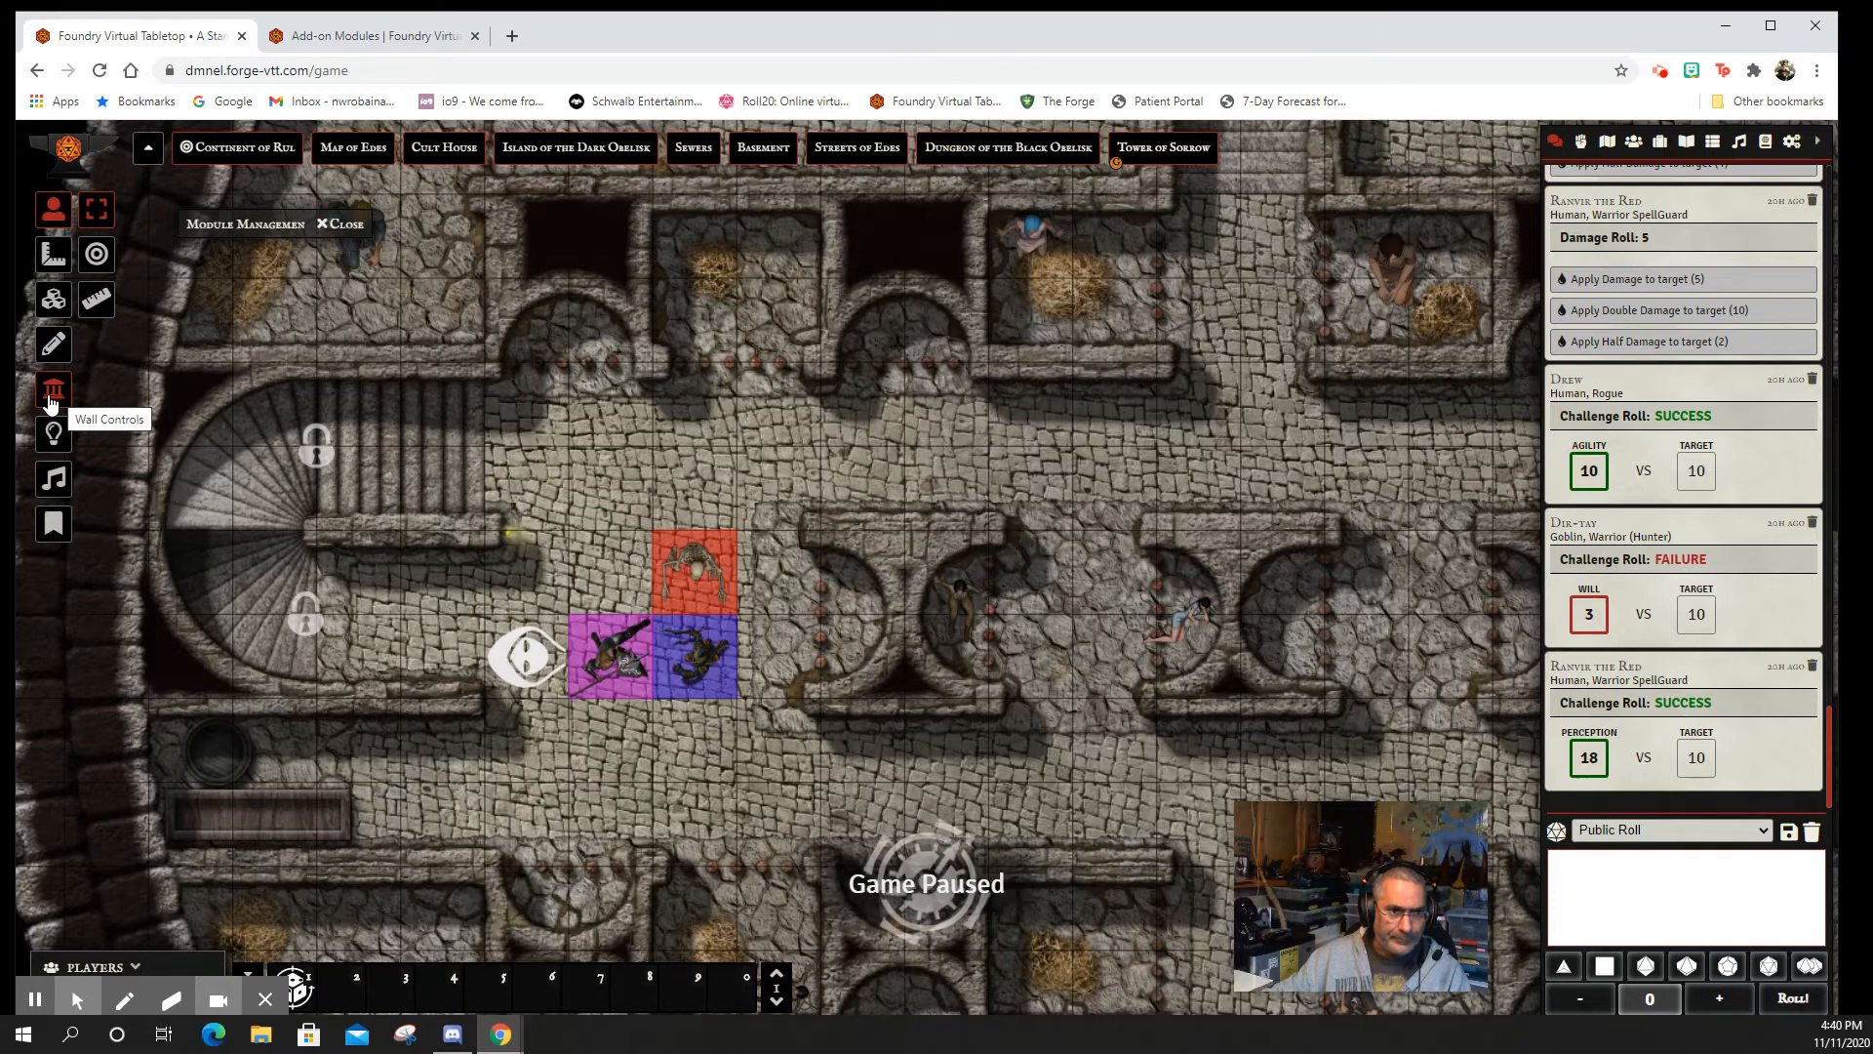
left_click(52, 400)
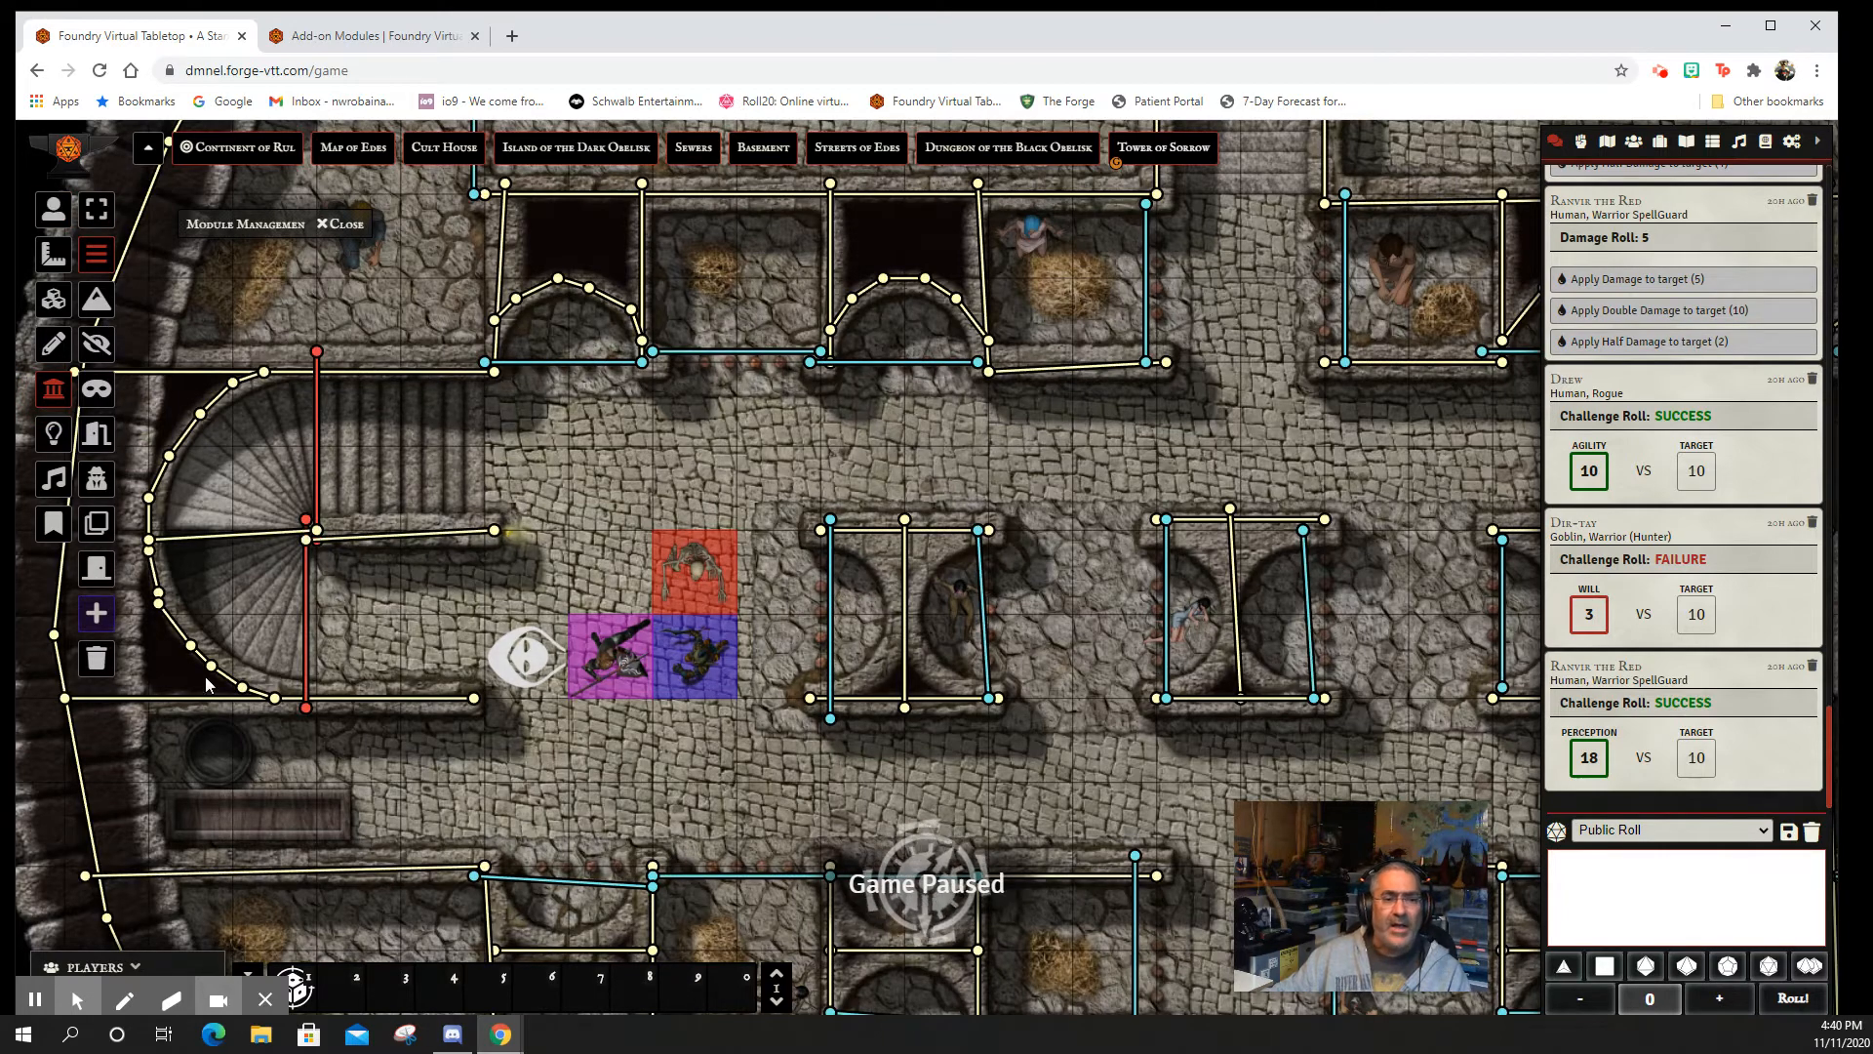
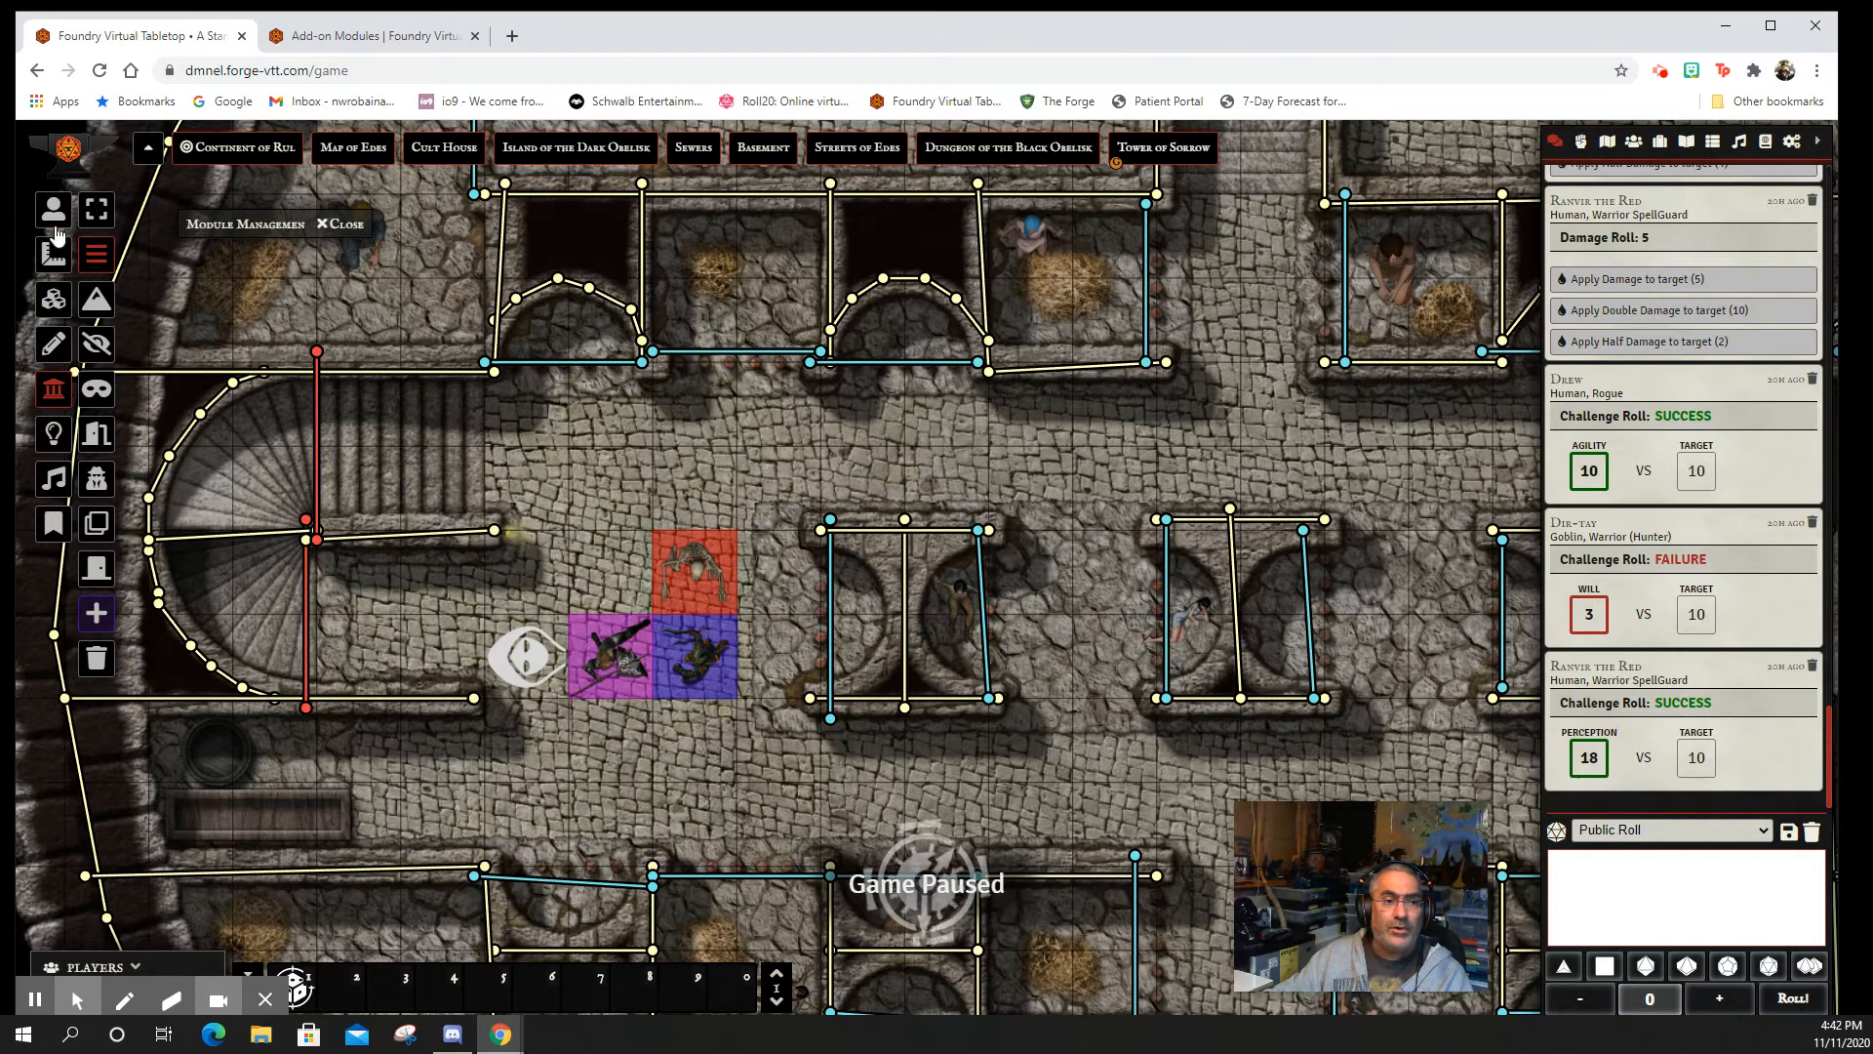
- Return to the token controls and move the Dir-tay token onto the upper stairs, beside the locked door
left_click(53, 208)
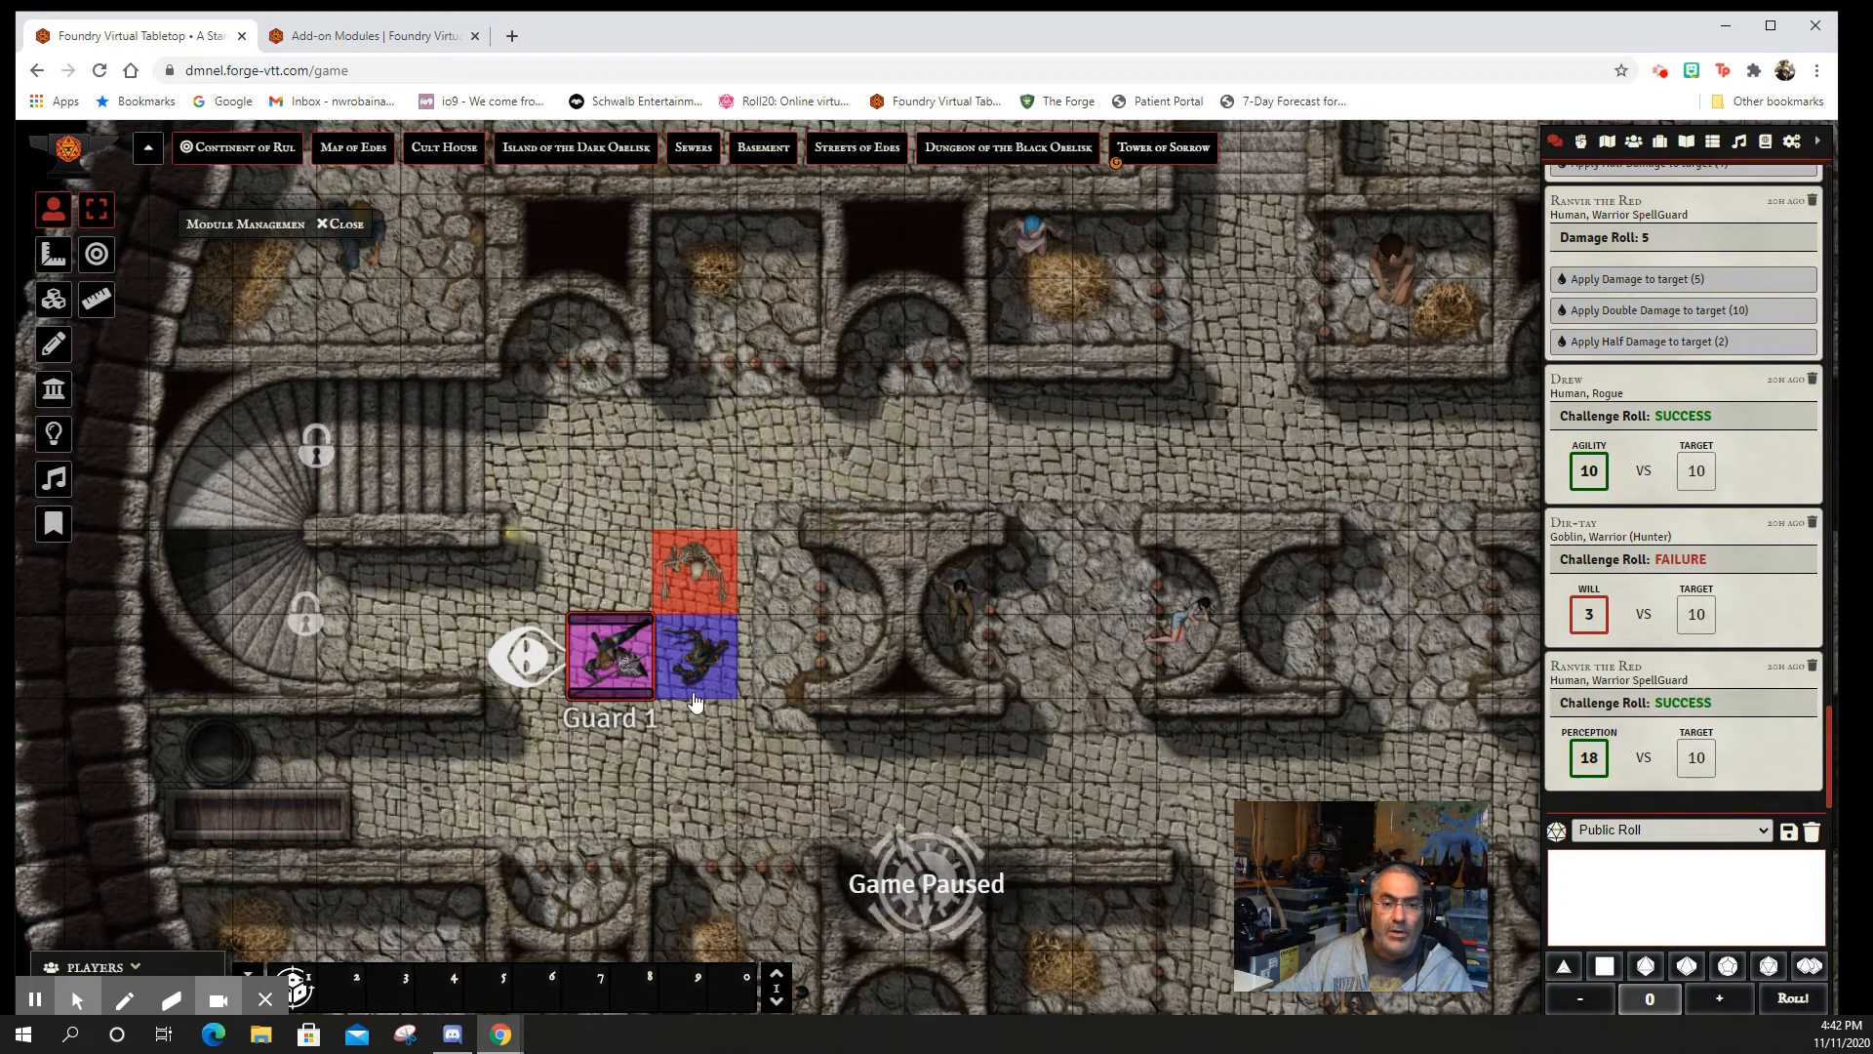
left_click_drag(703, 680, 552, 466)
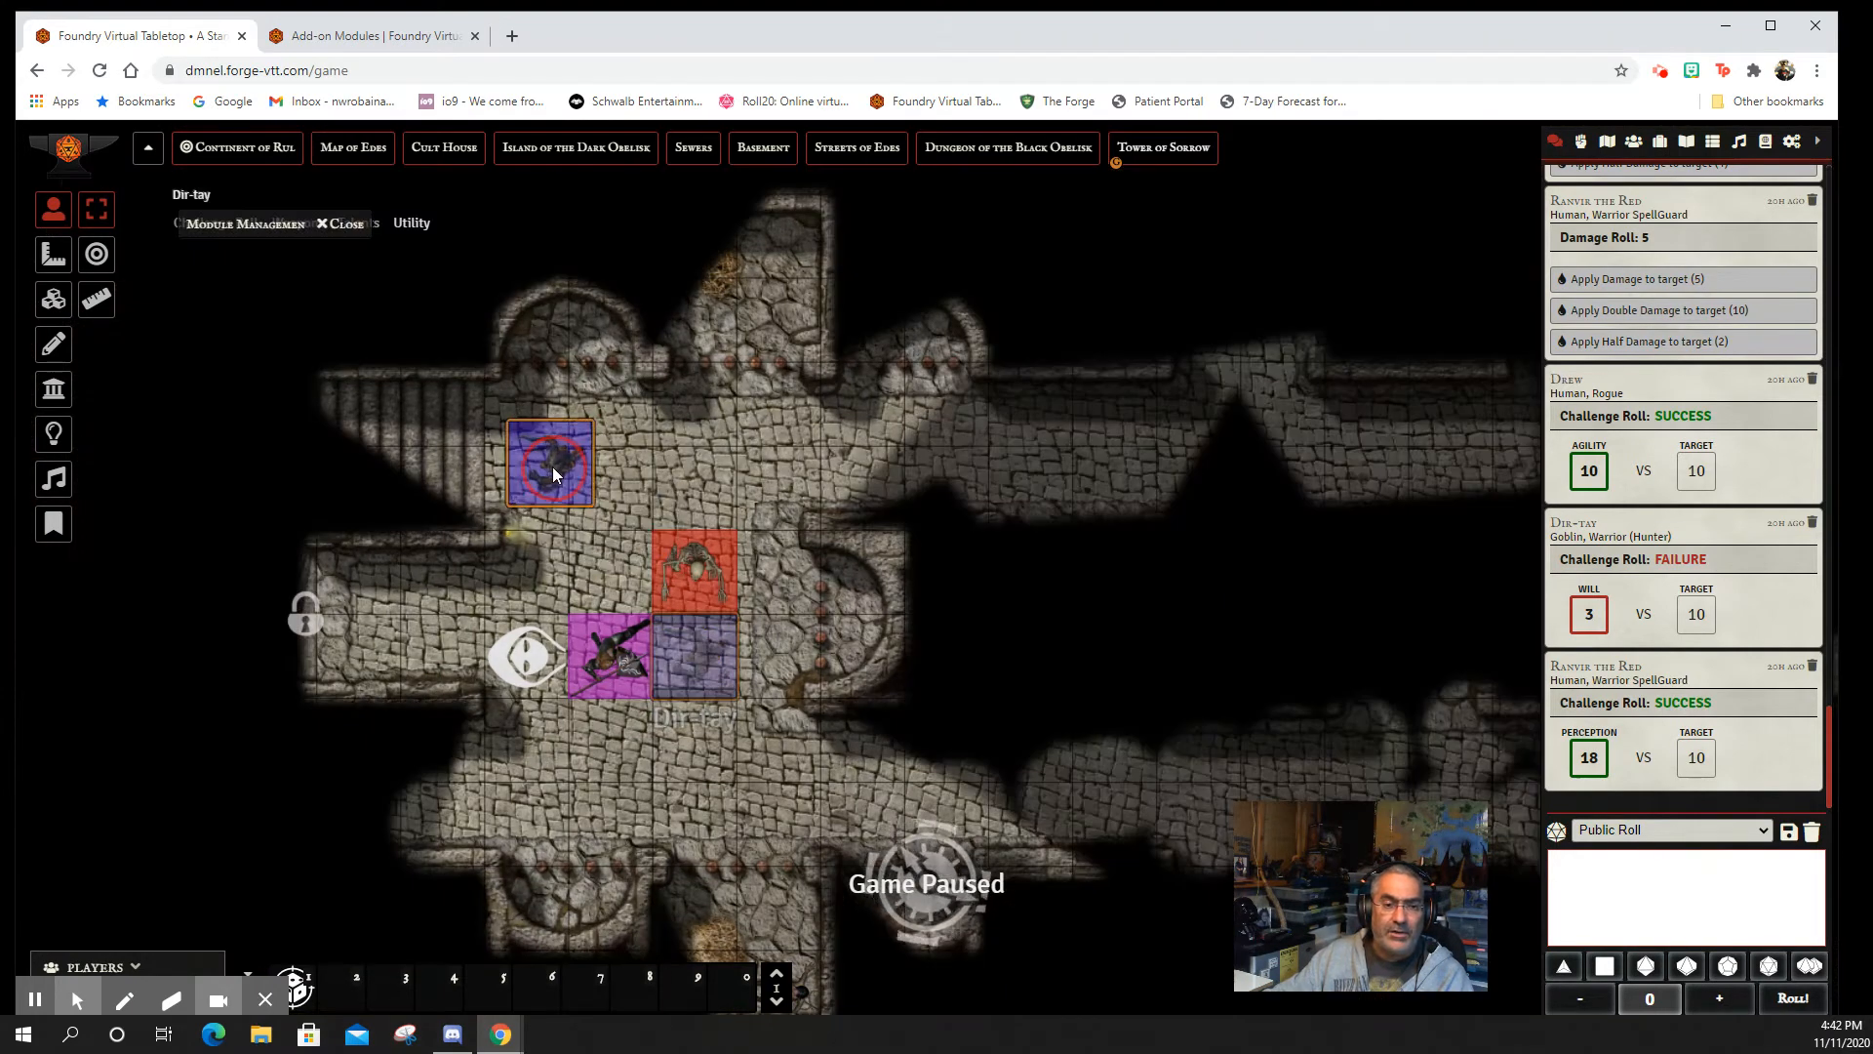
key("Left")
key("Left")
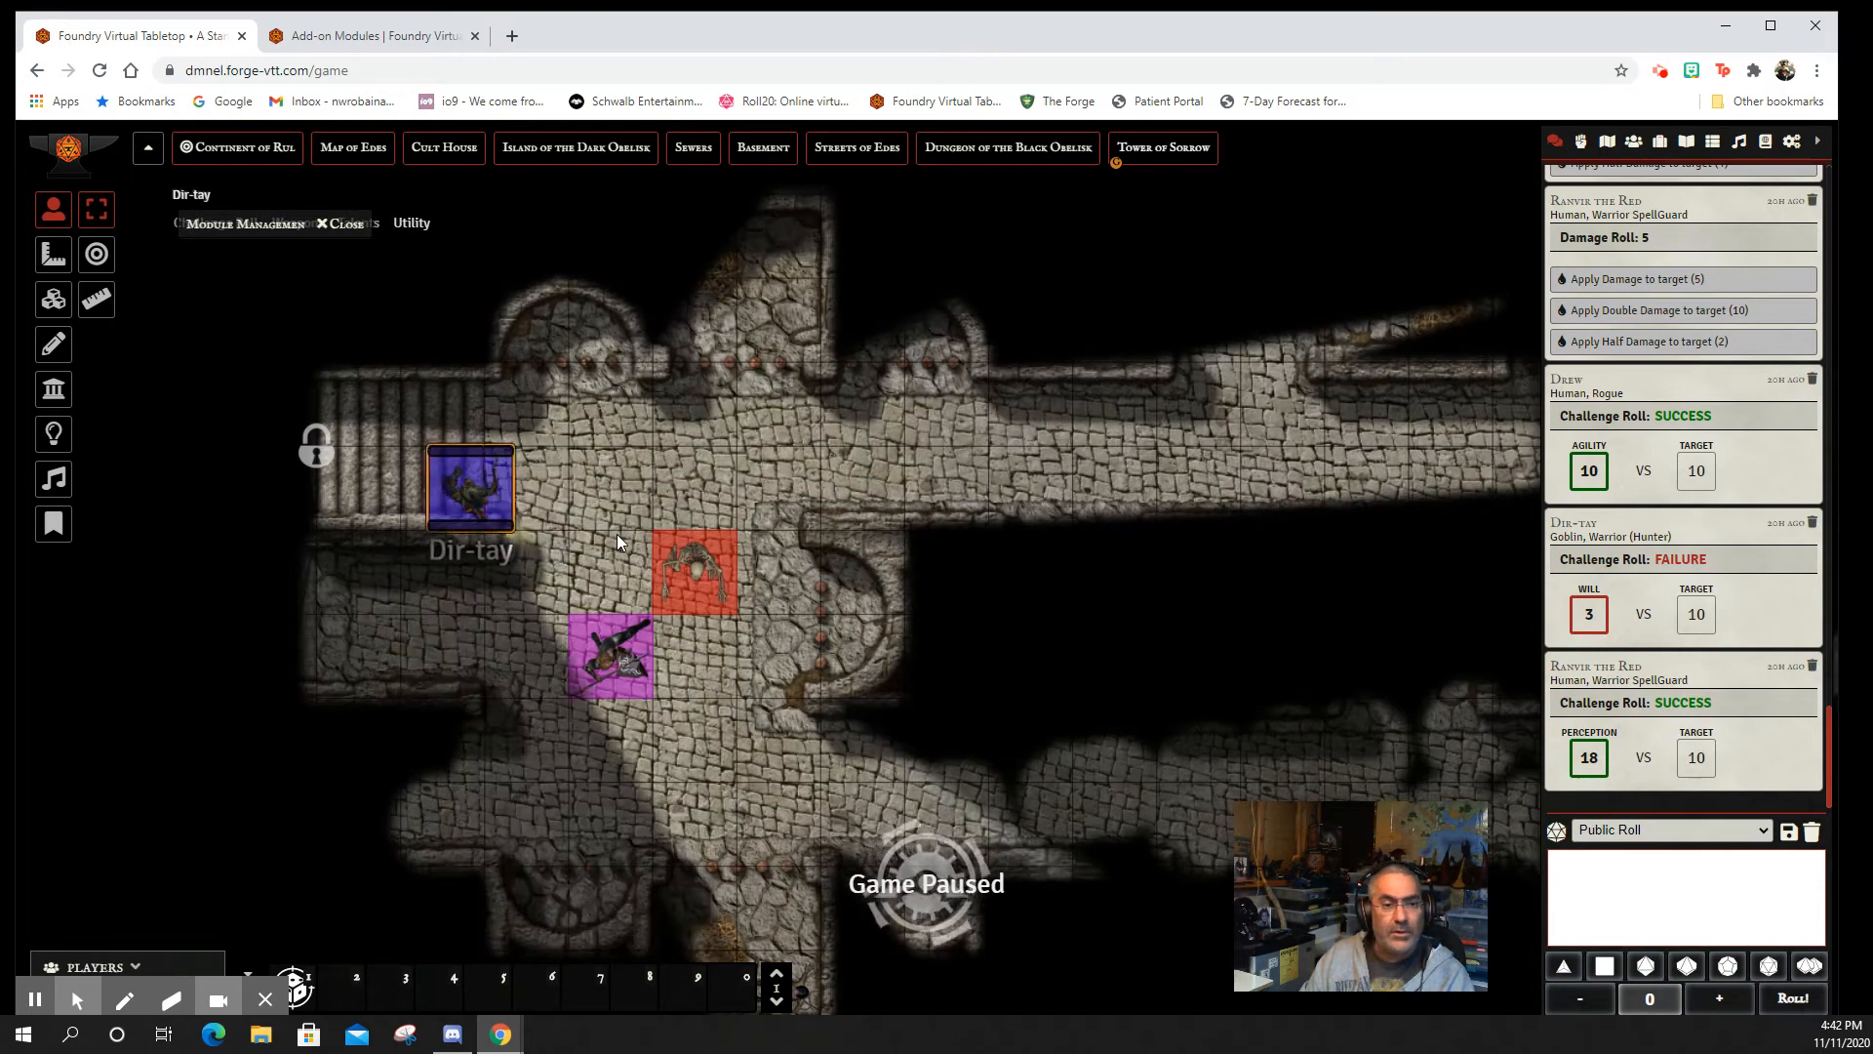
key("Up")
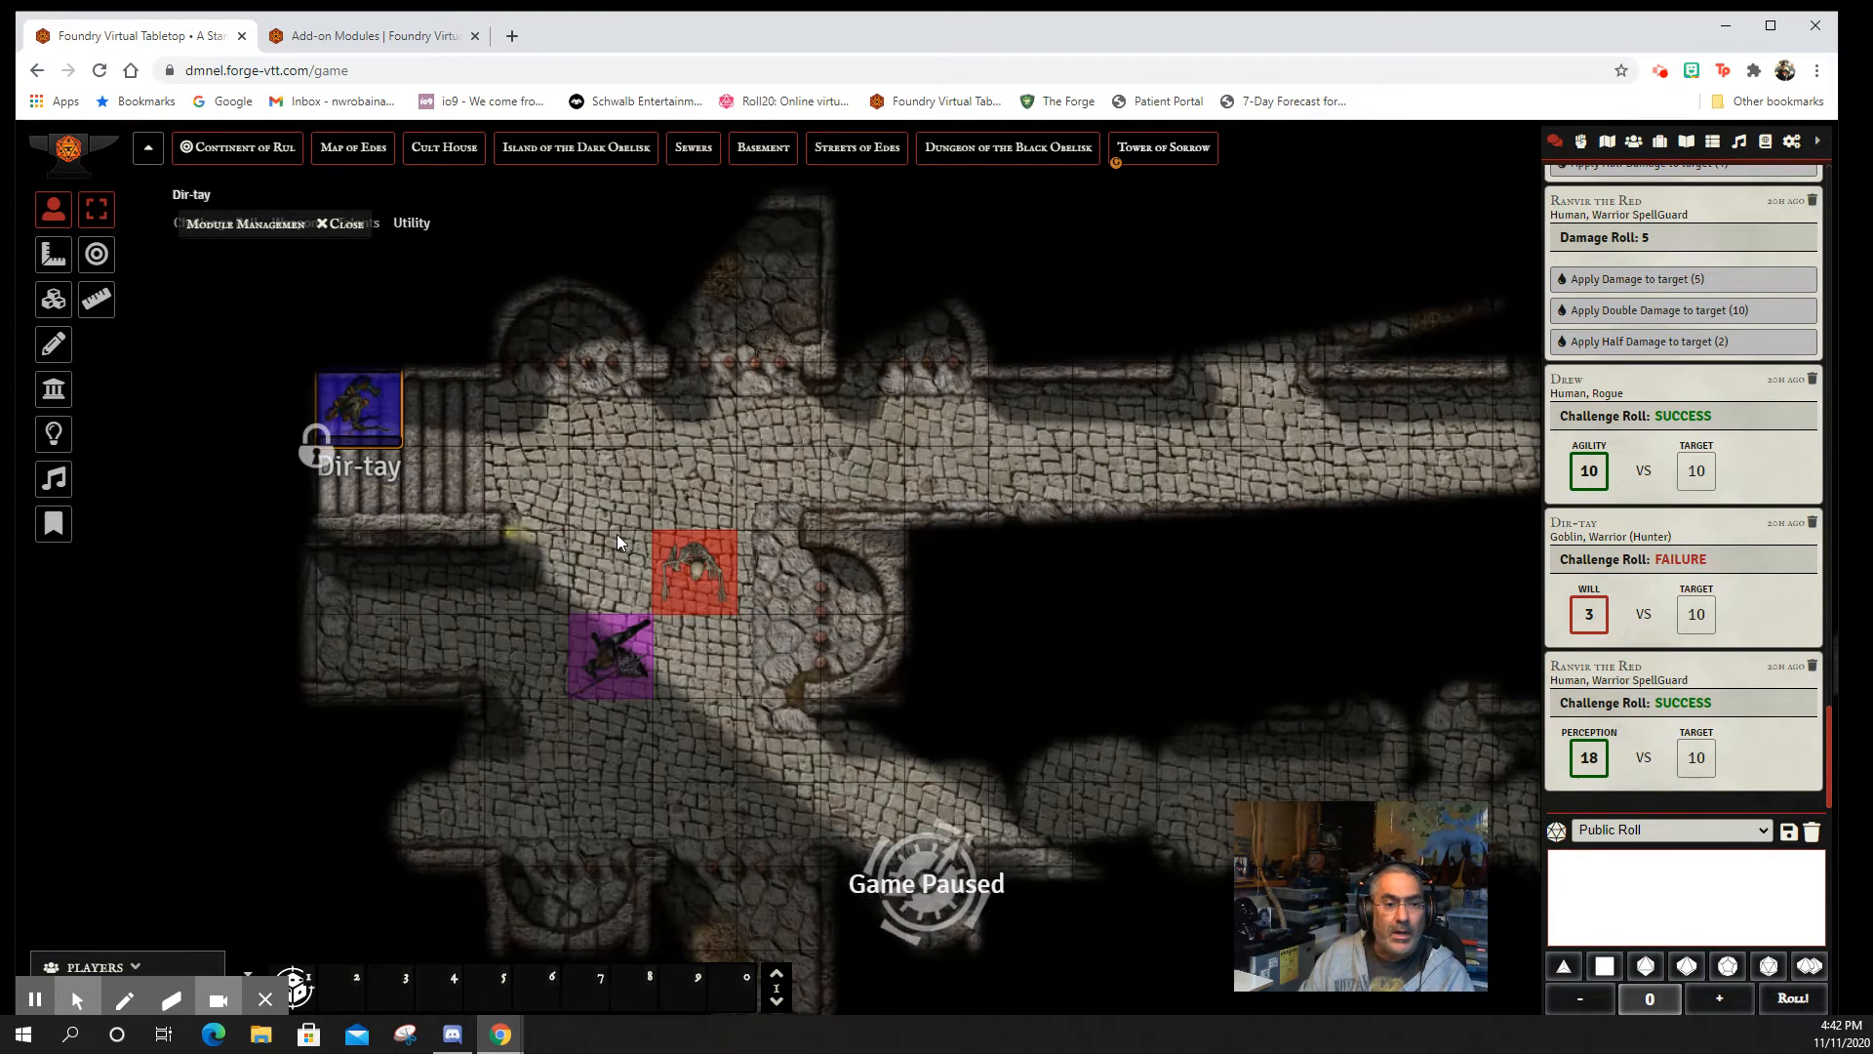
key("Right")
key("Left")
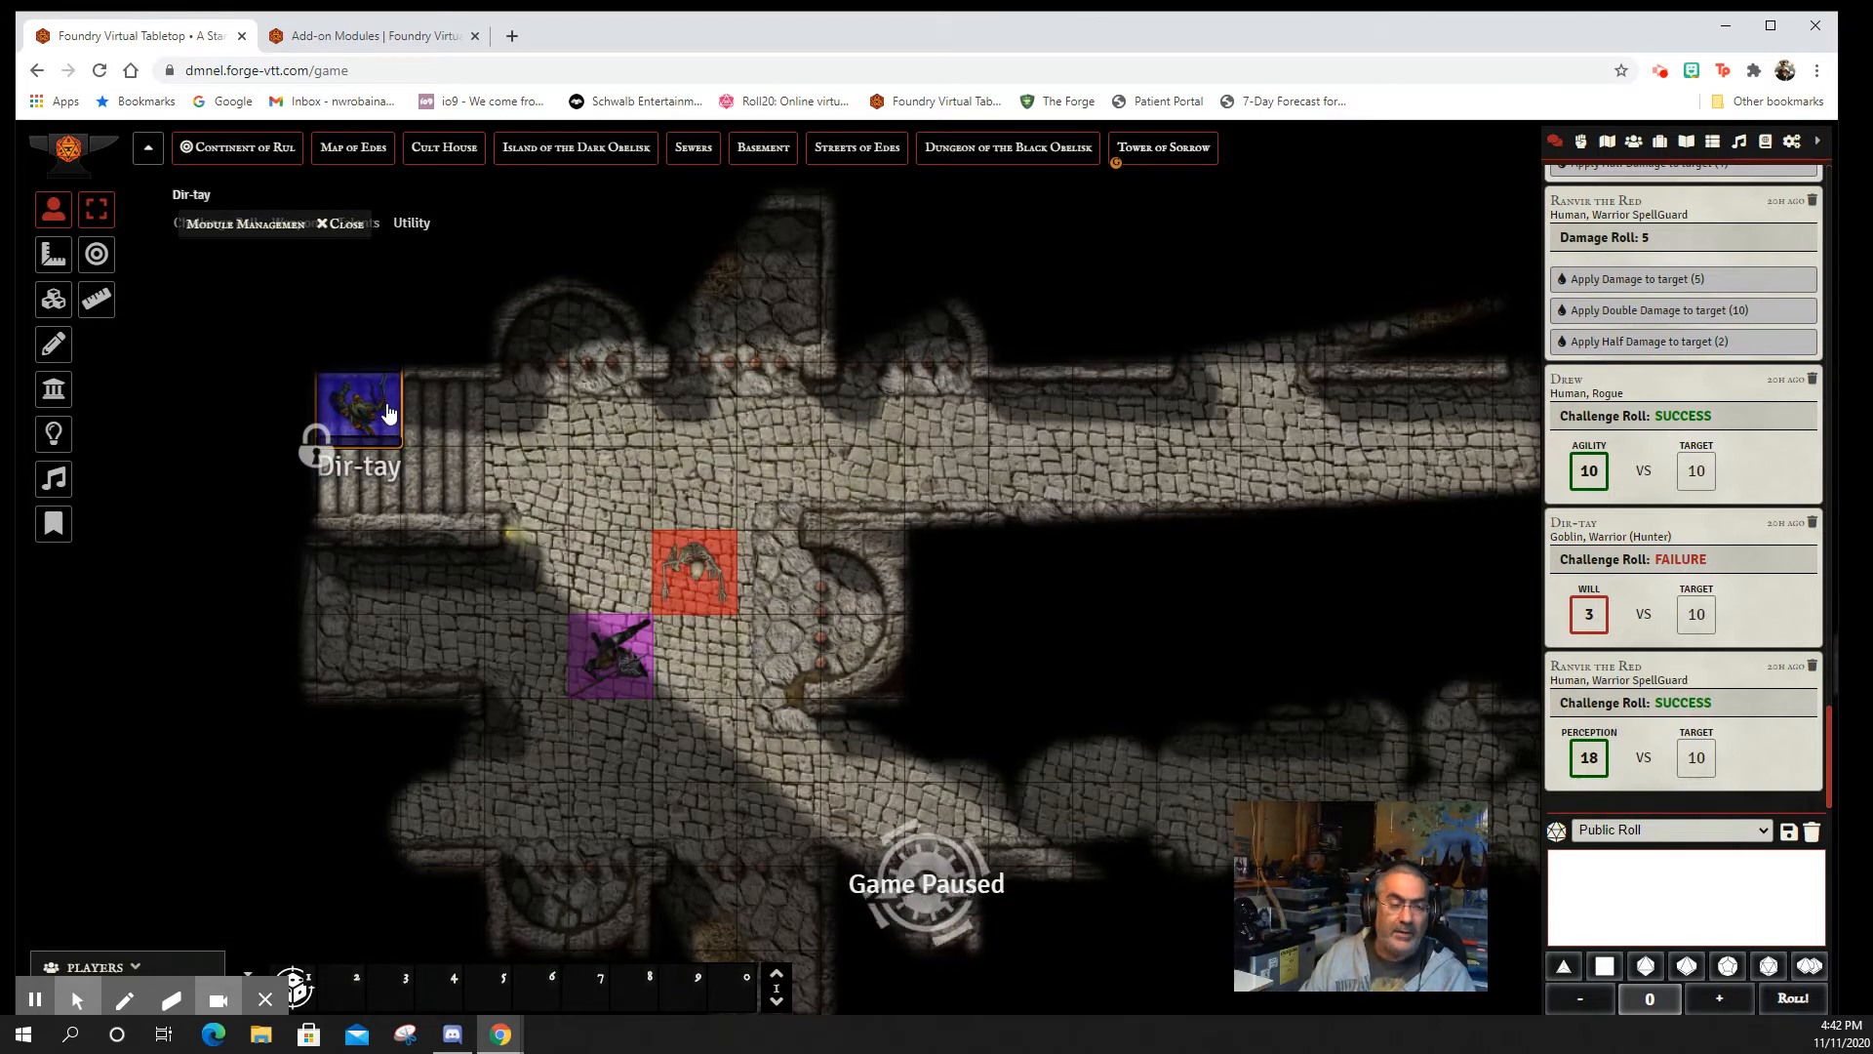
- Reposition the Dir-tay token on the lower stair square next to the door and unlock the door
key("Right")
key("Down")
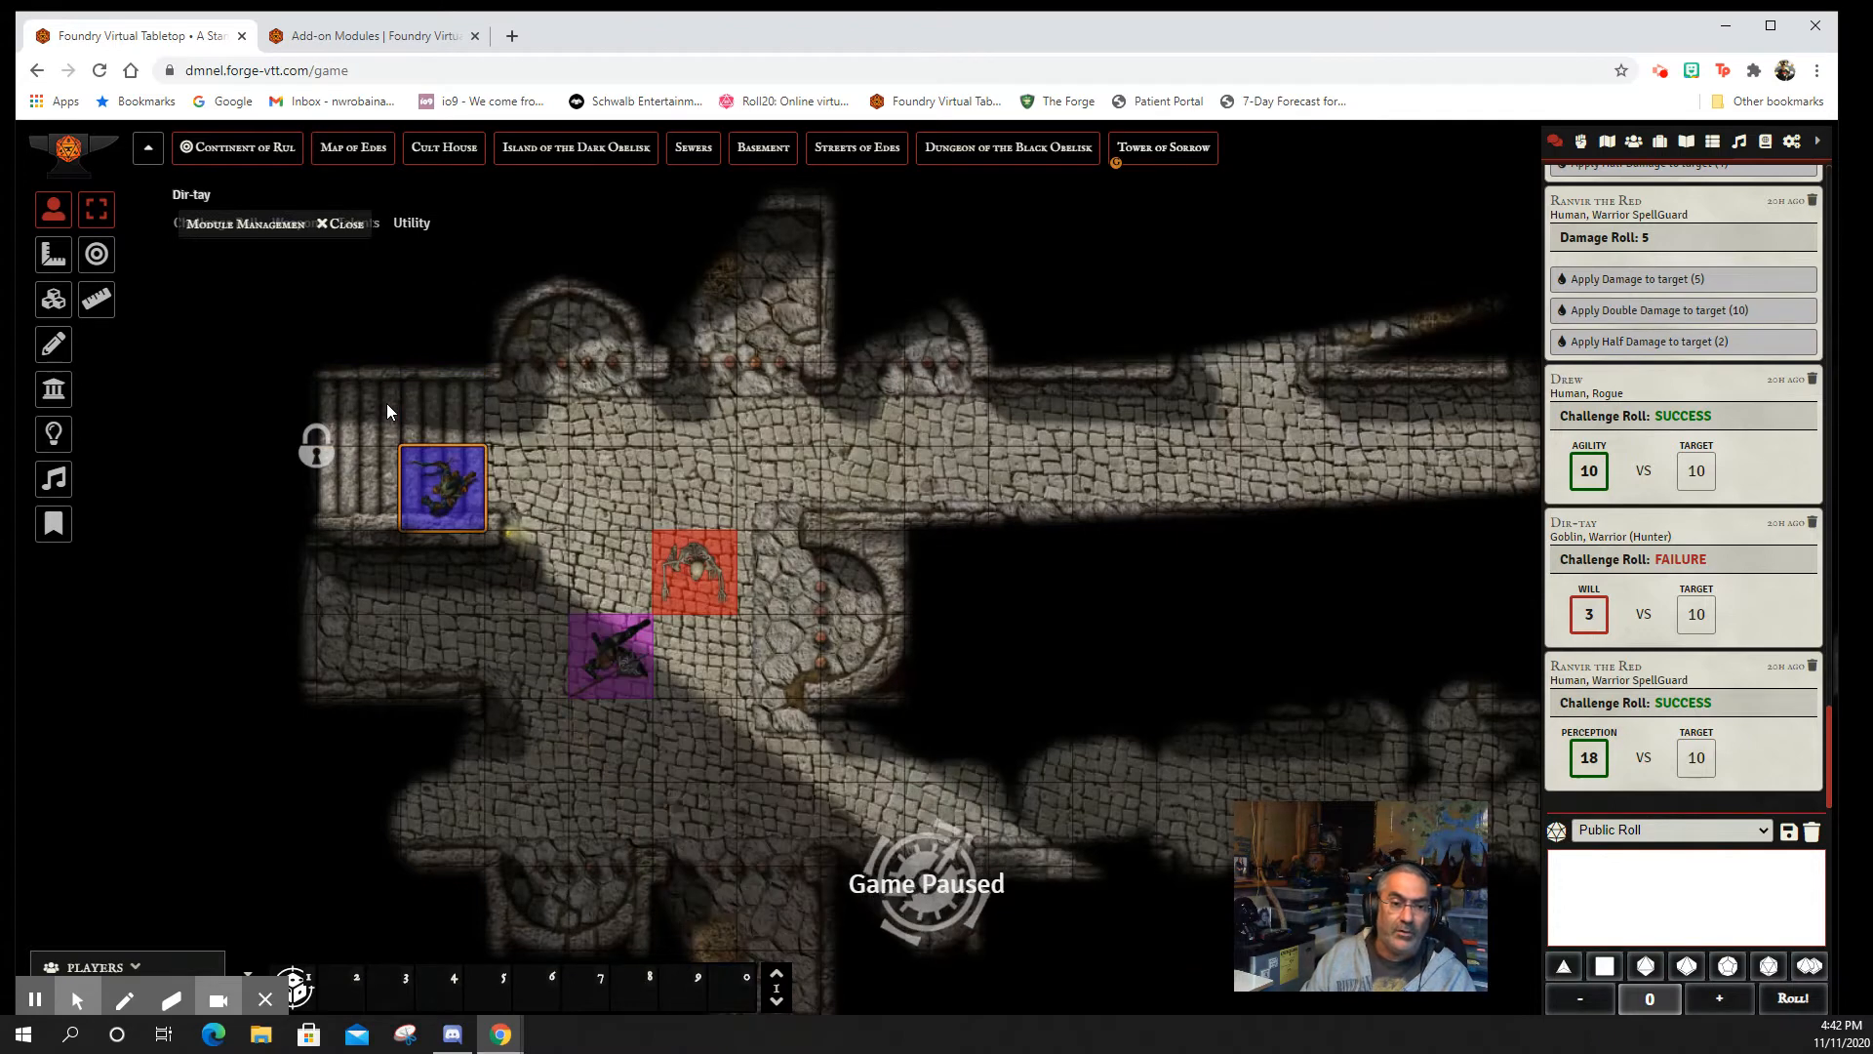
key("Left")
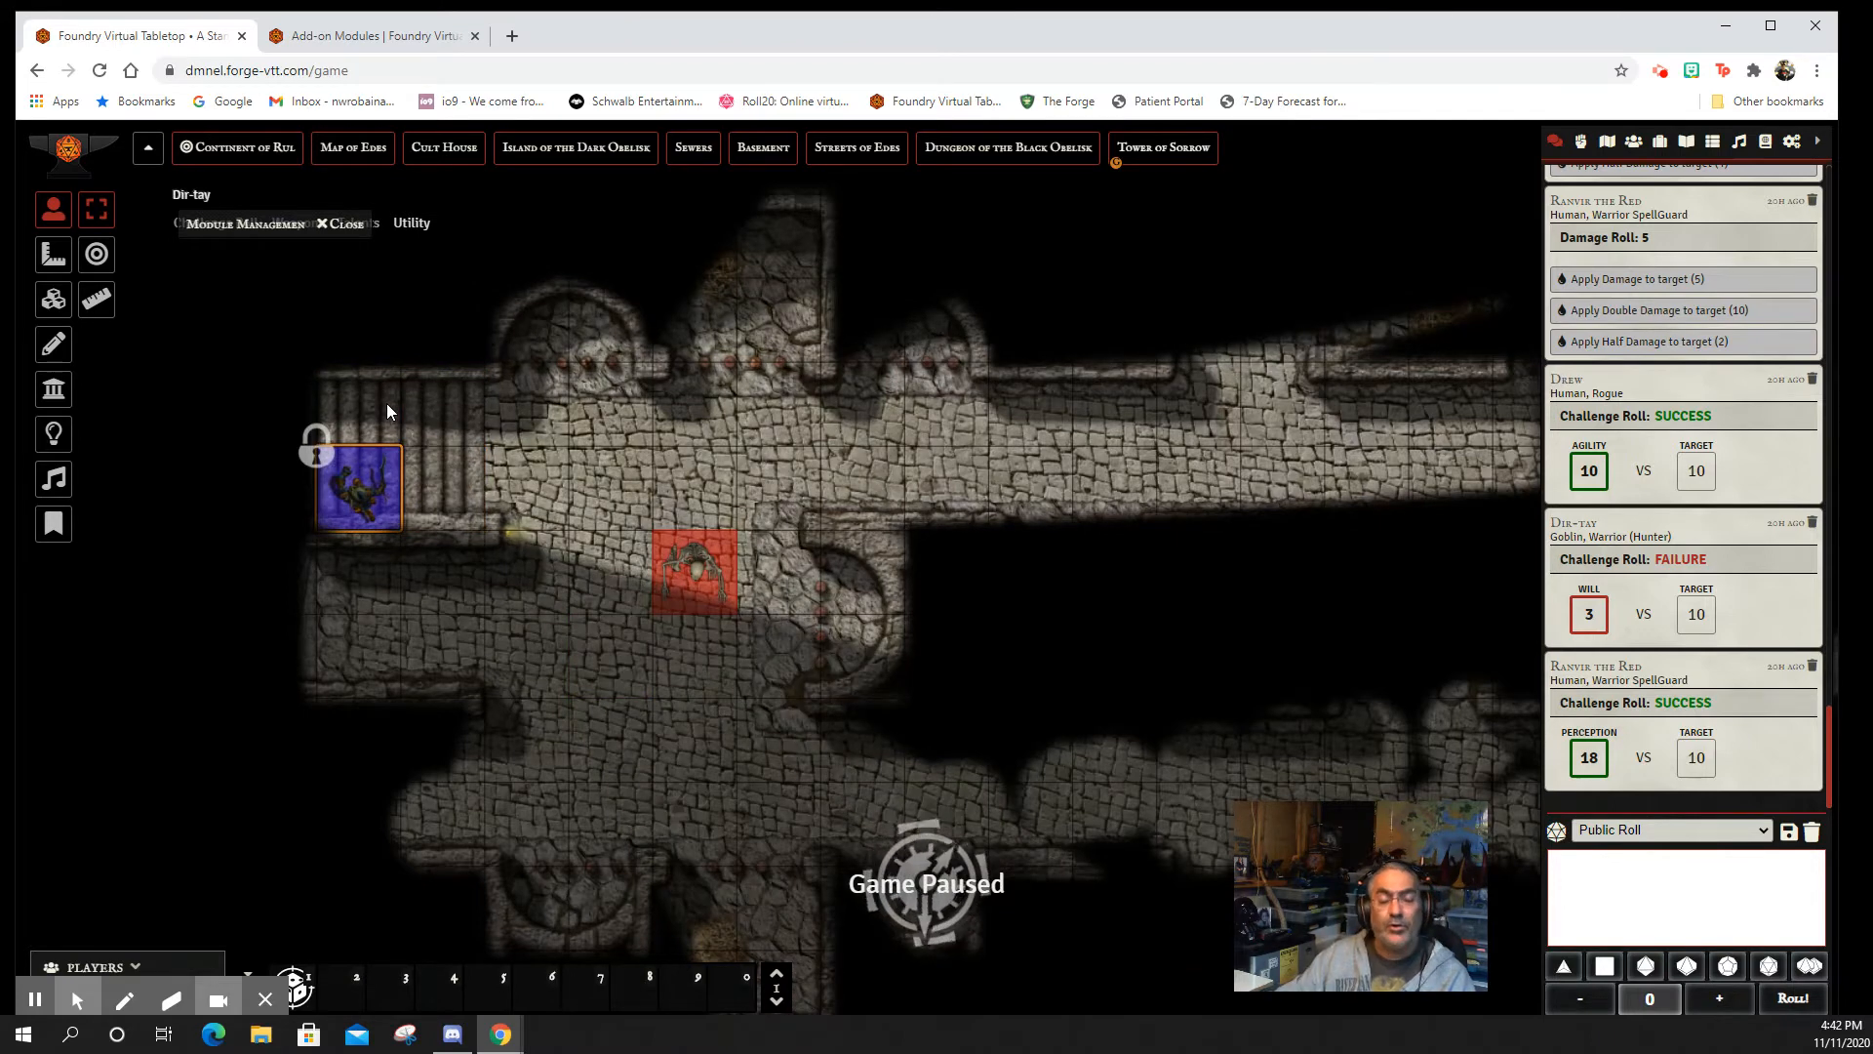
right_click(320, 437)
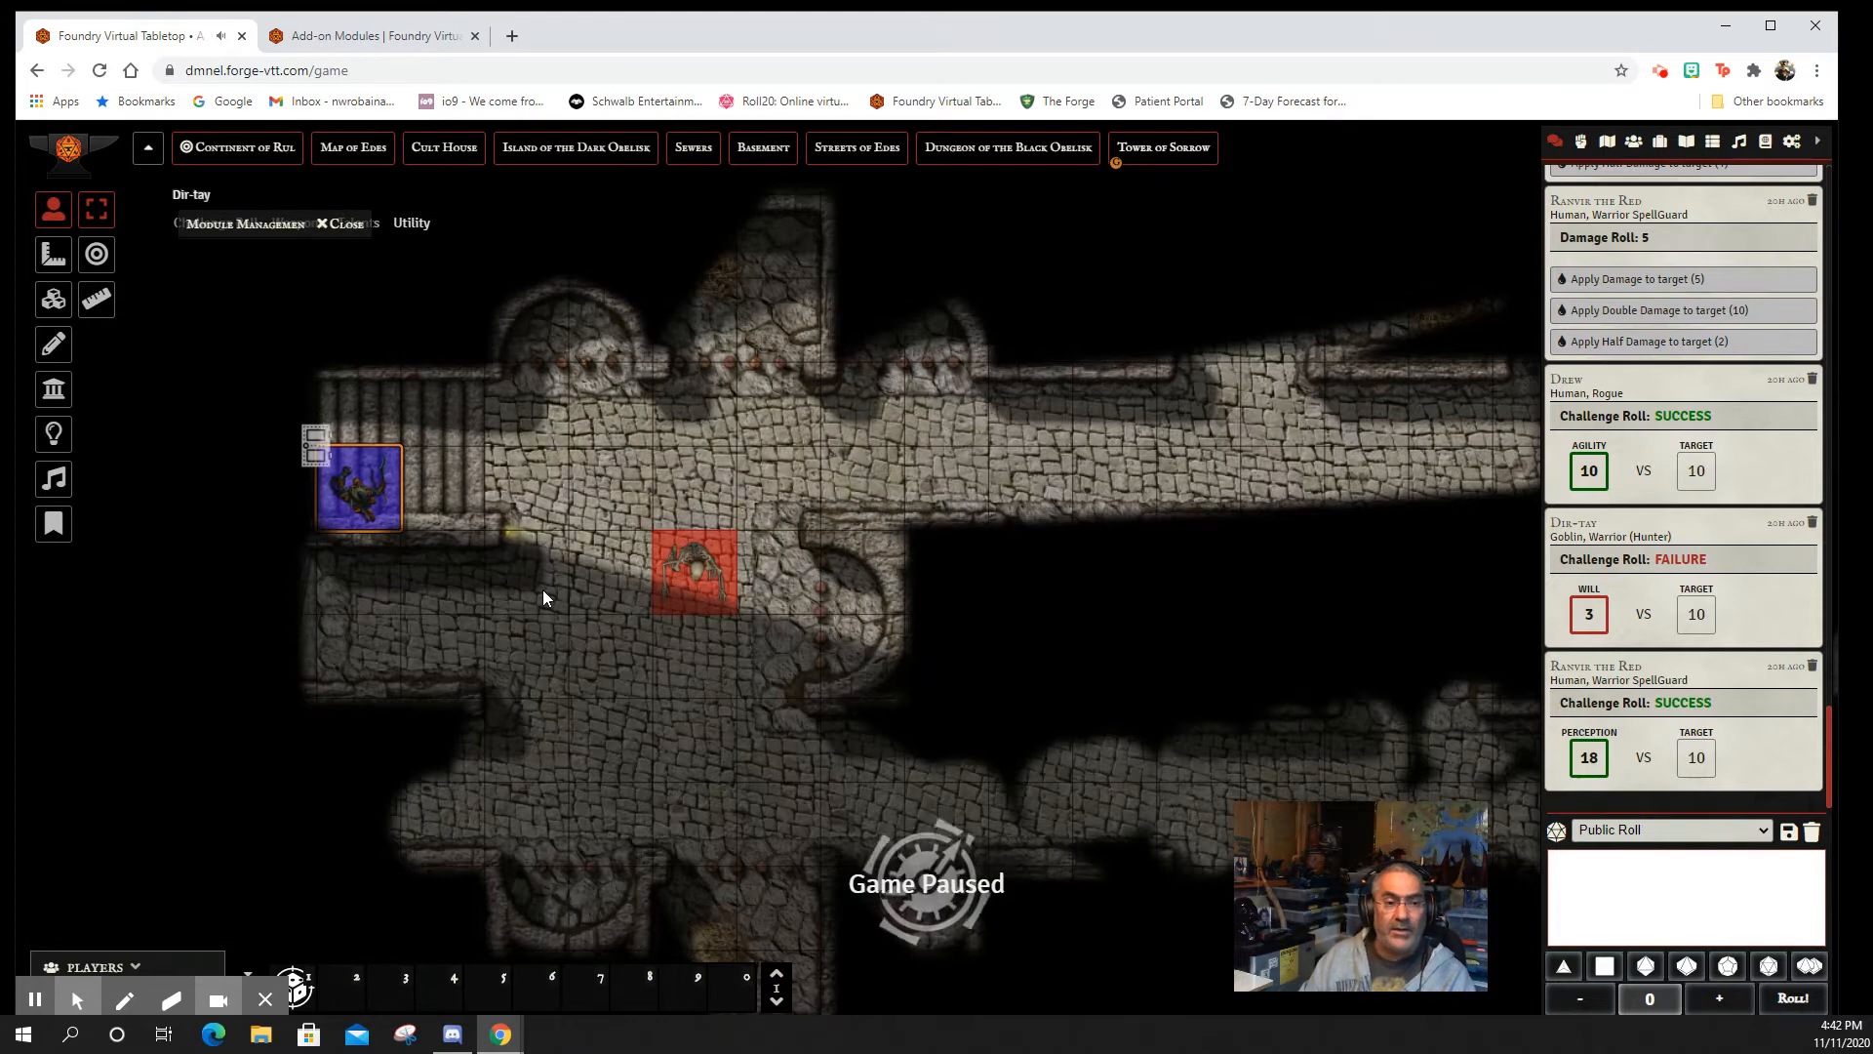
- Walk the Dir-tay token off the stairs and back, then move it past the closed door and return it beside the door
key("Up")
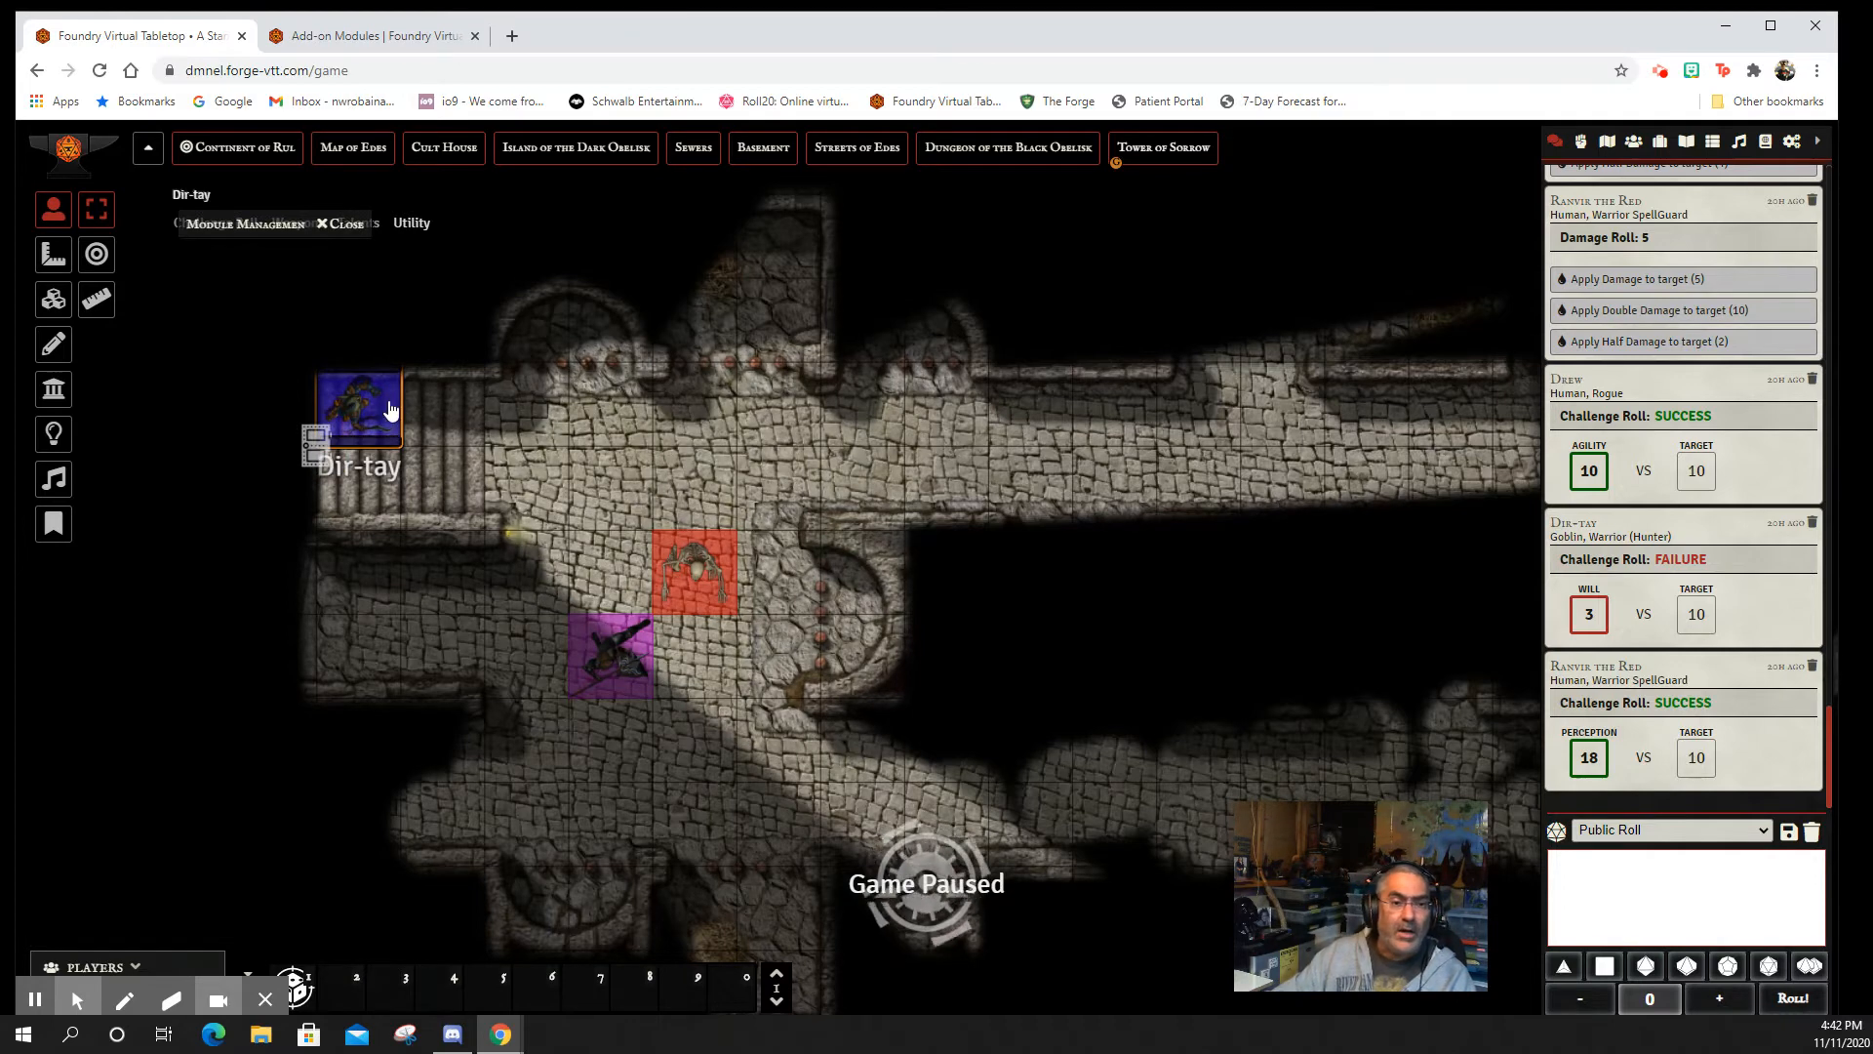
key("Right")
key("Right")
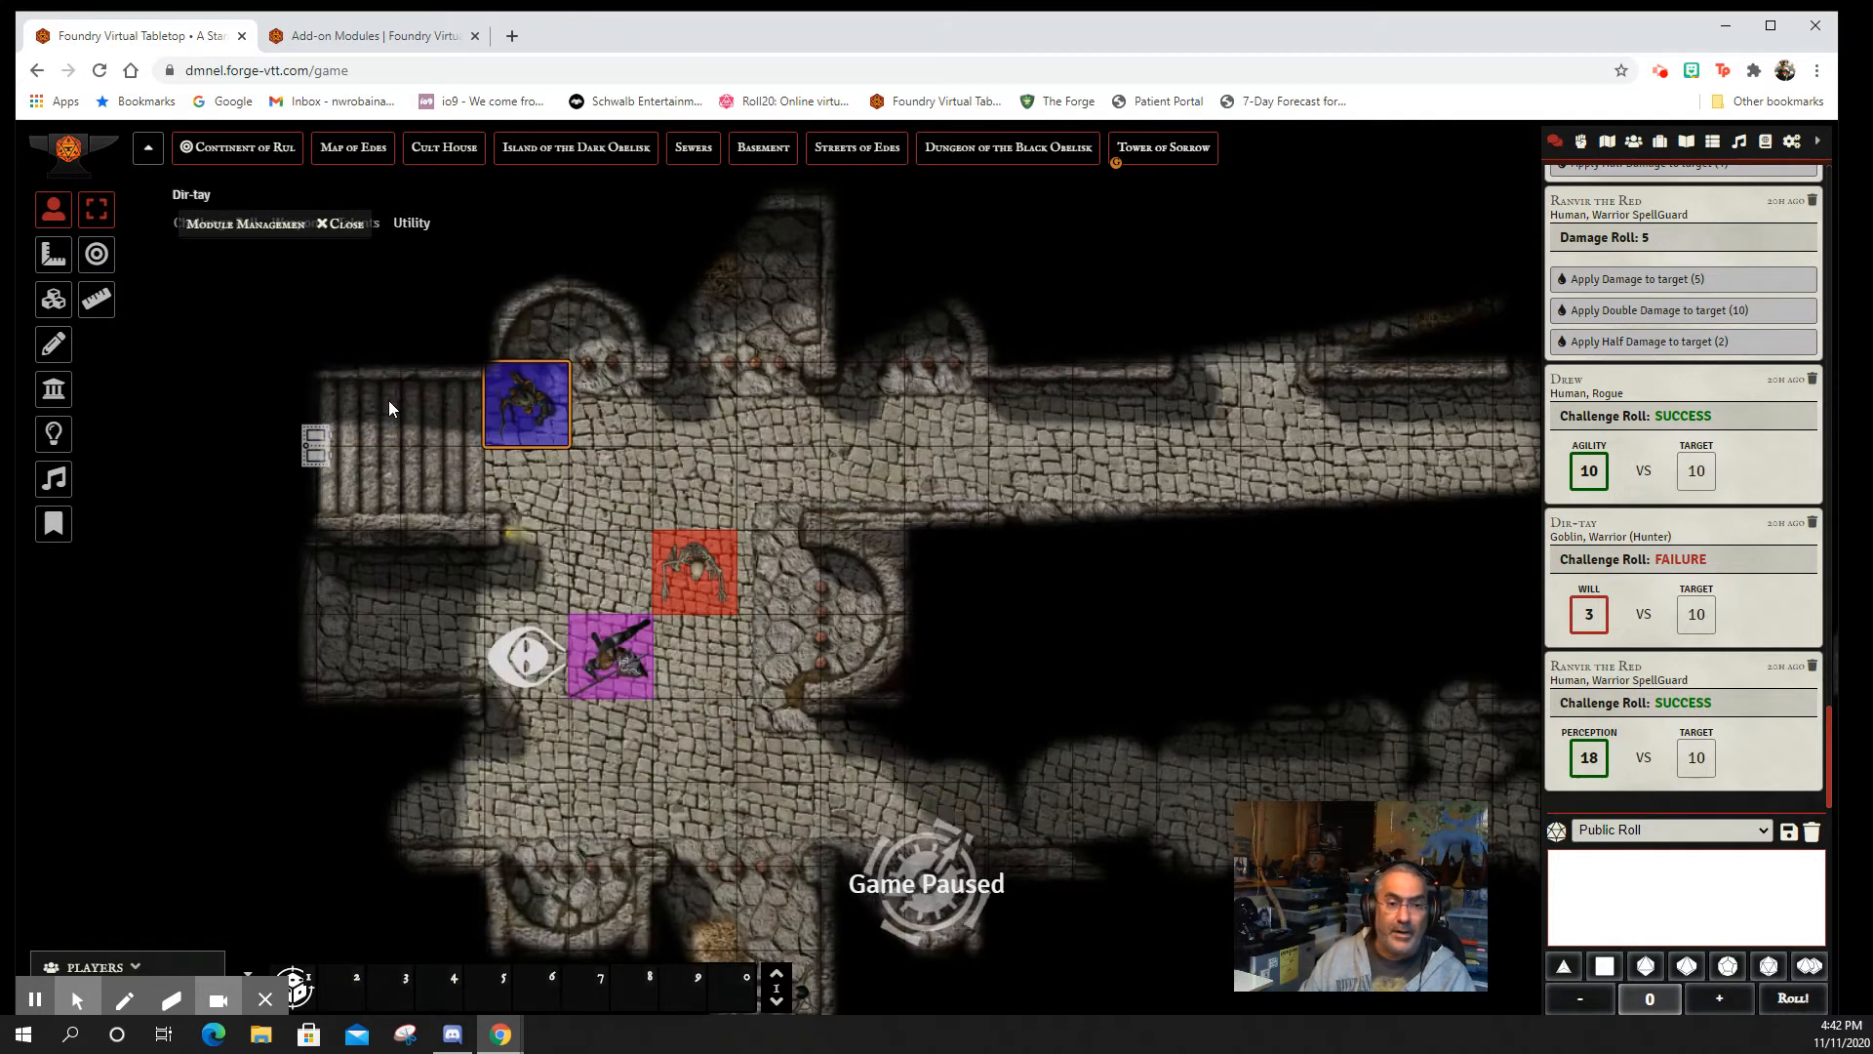
key("Down")
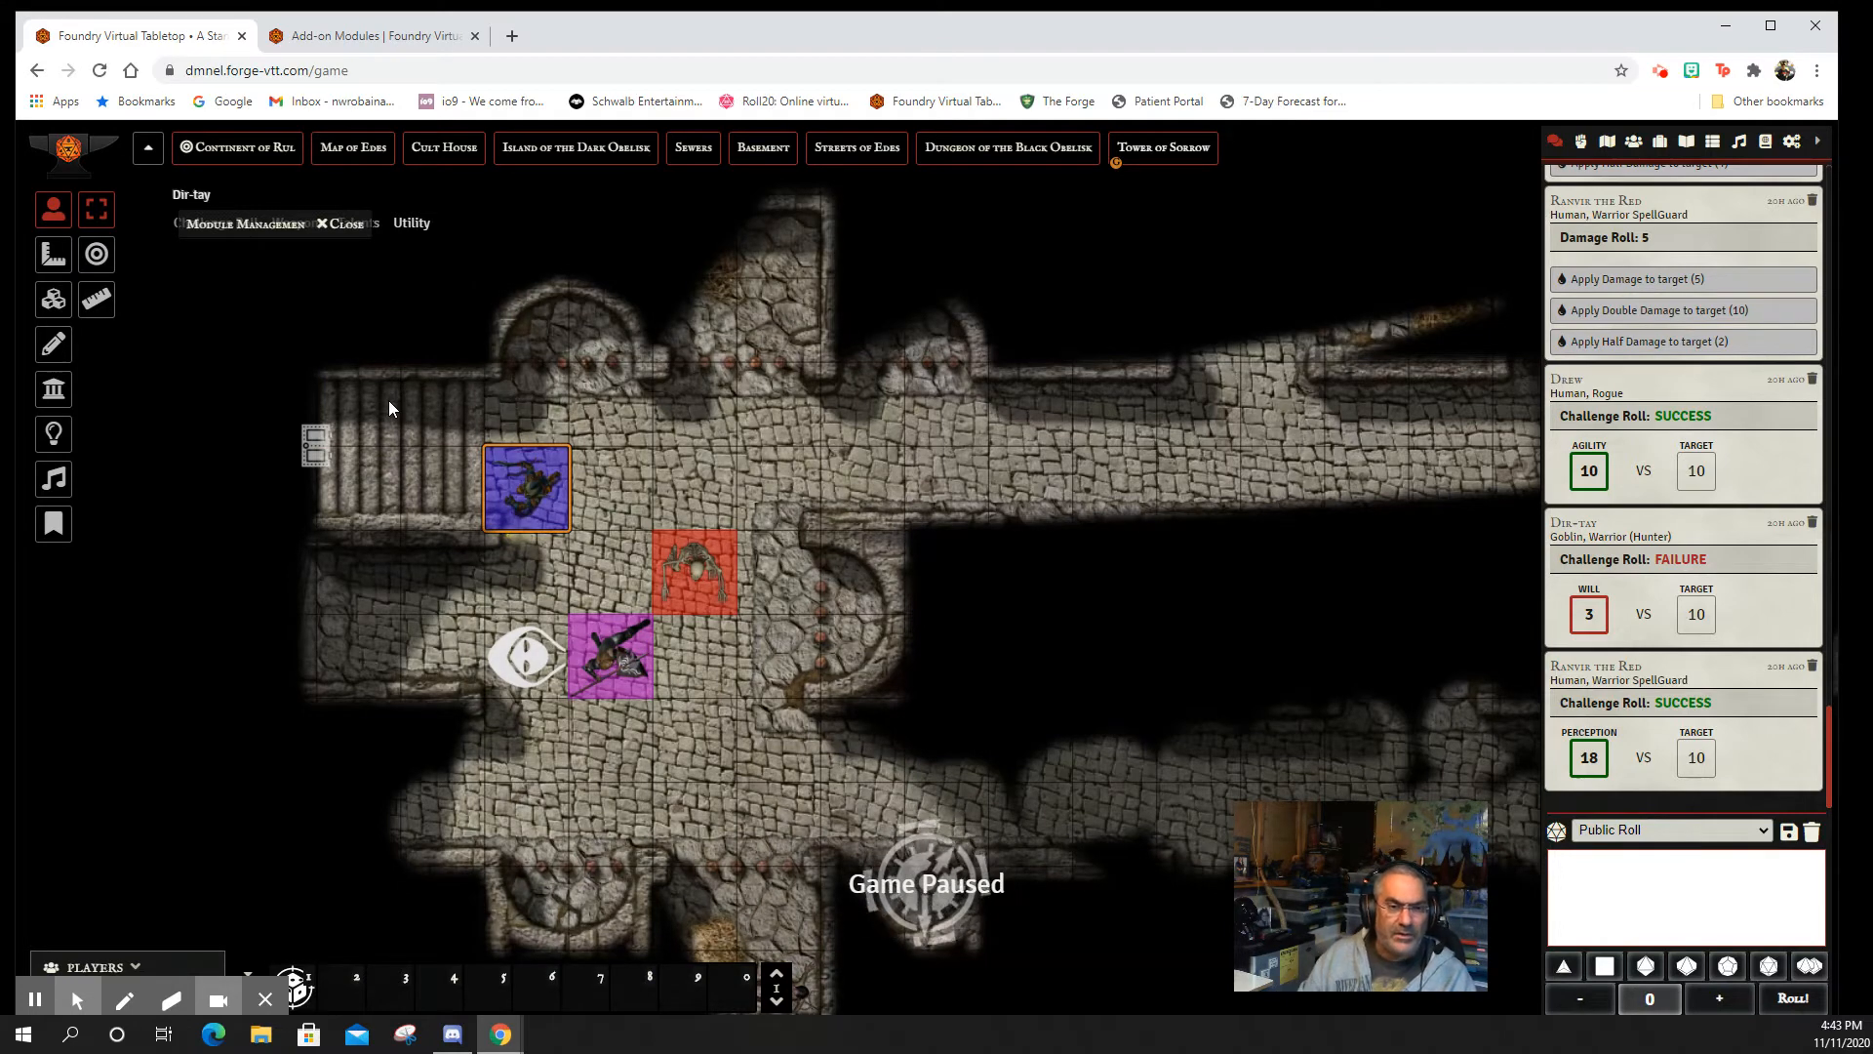
key("Left")
key("Left")
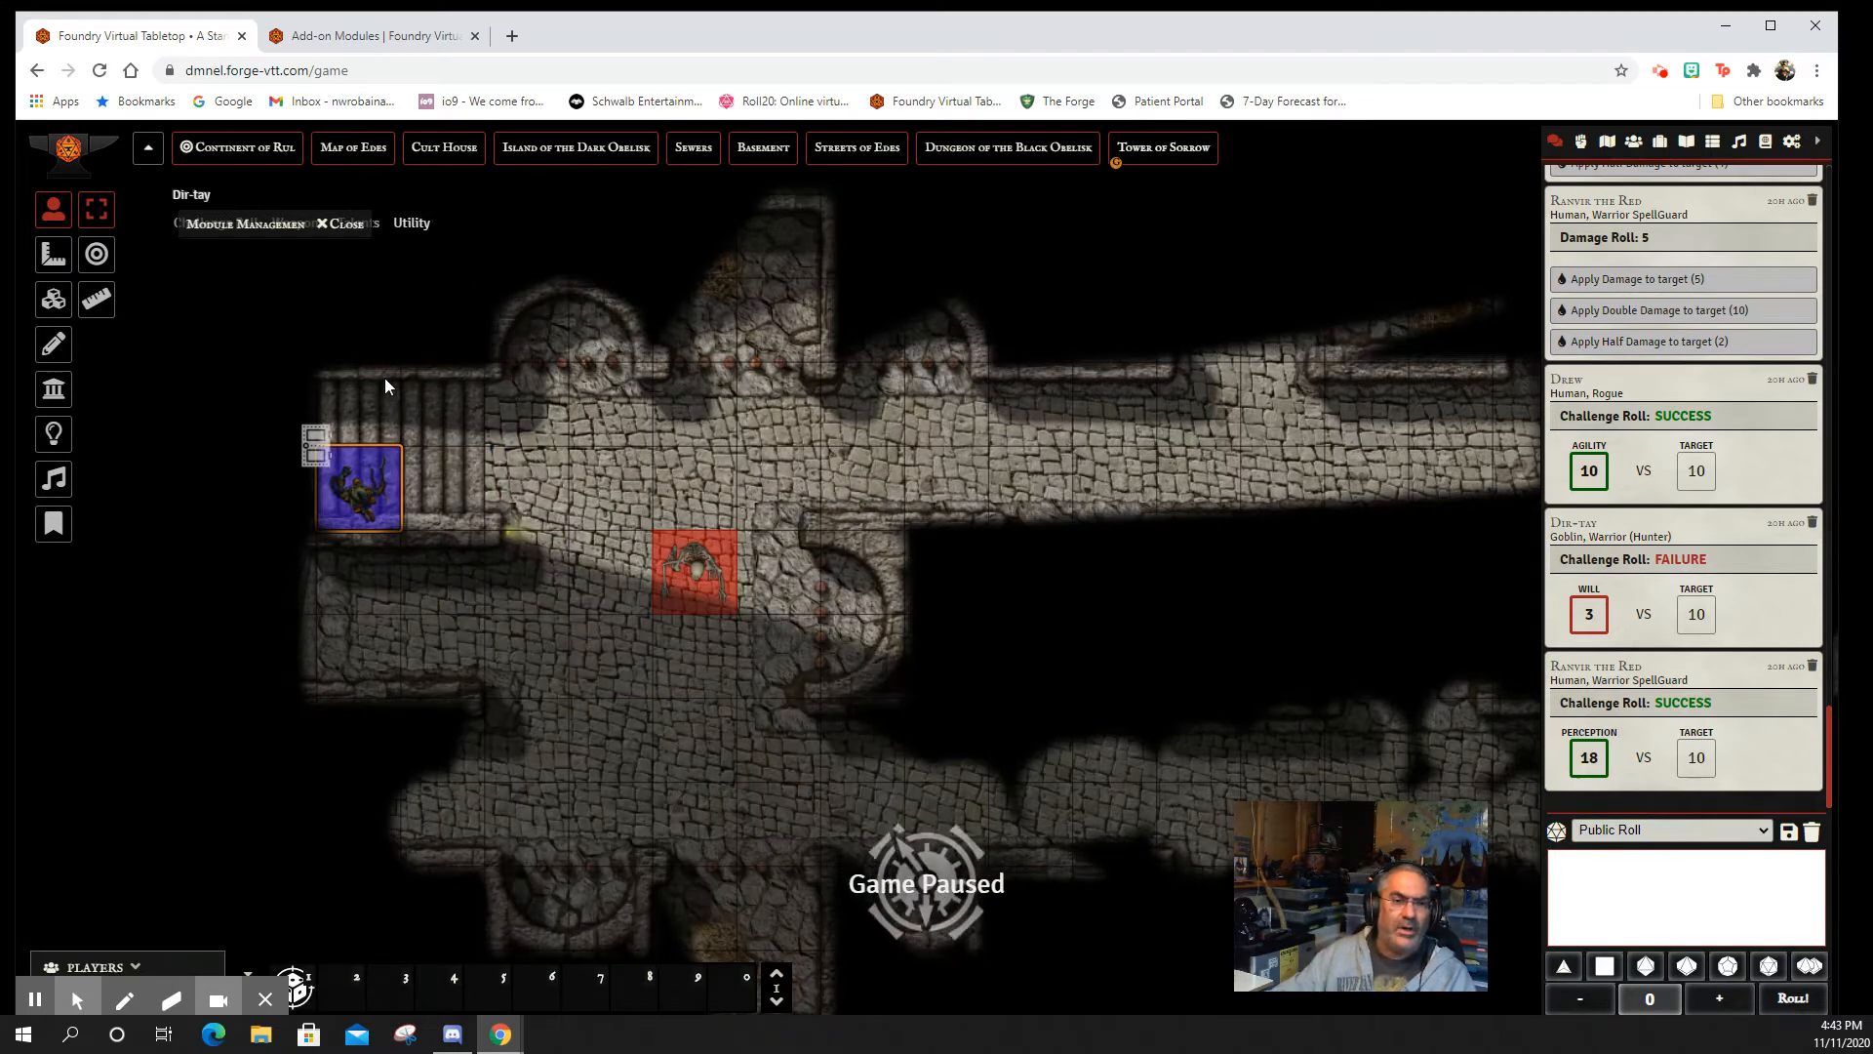
left_click_drag(367, 475, 351, 548)
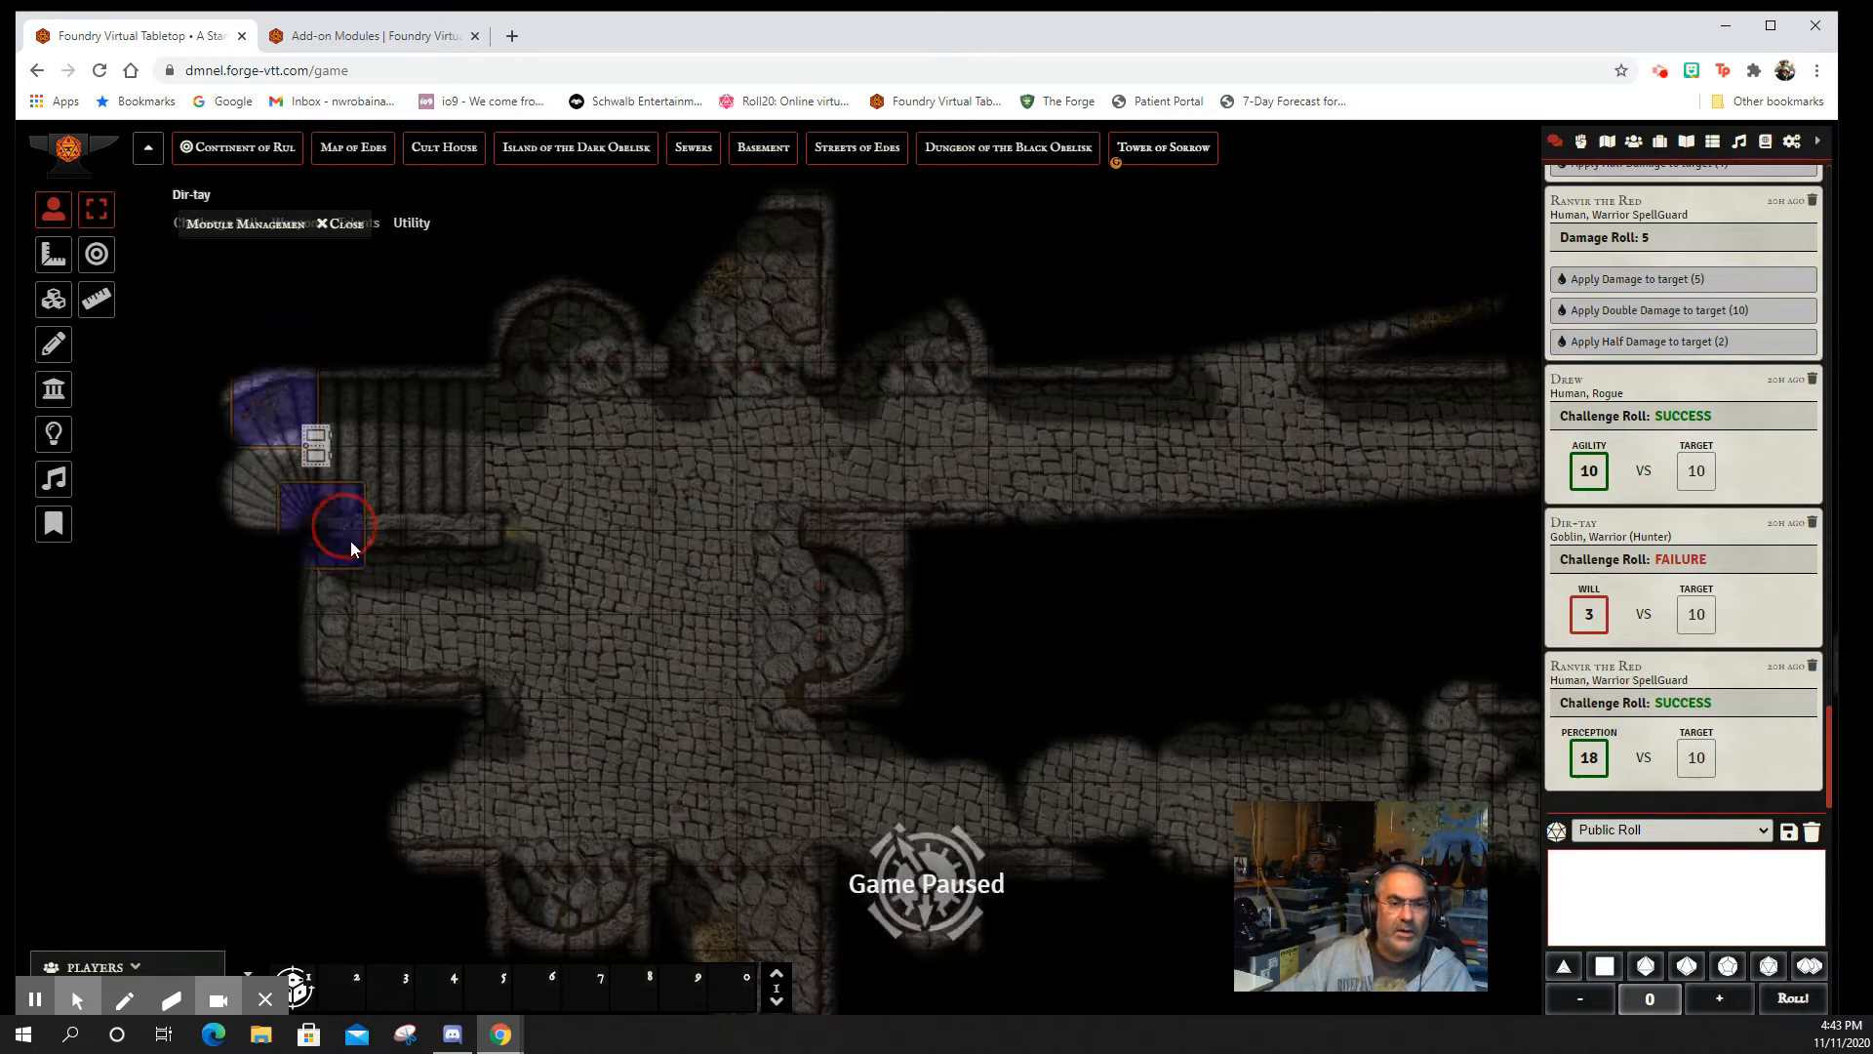
left_click_drag(417, 471, 354, 473)
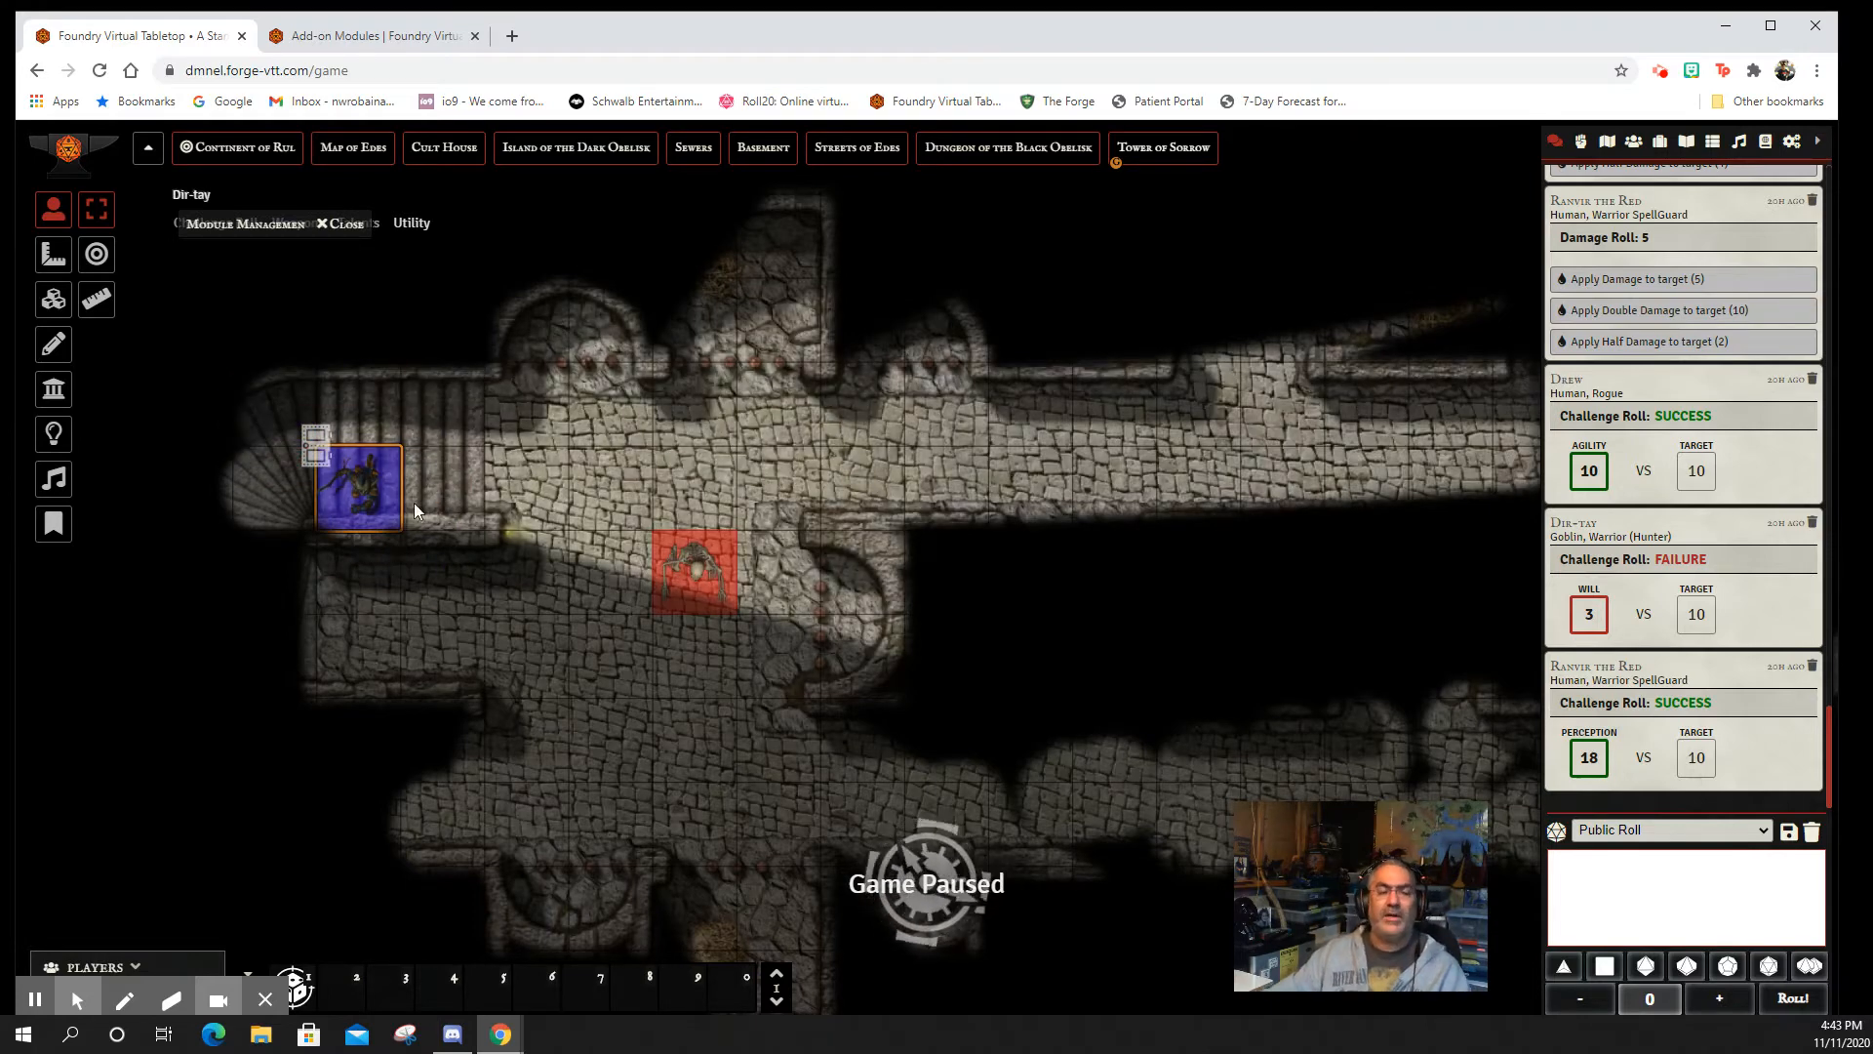
- Open the upper staircase door and walk the Dir-tay token through it onto the spiral steps
left_click(312, 449)
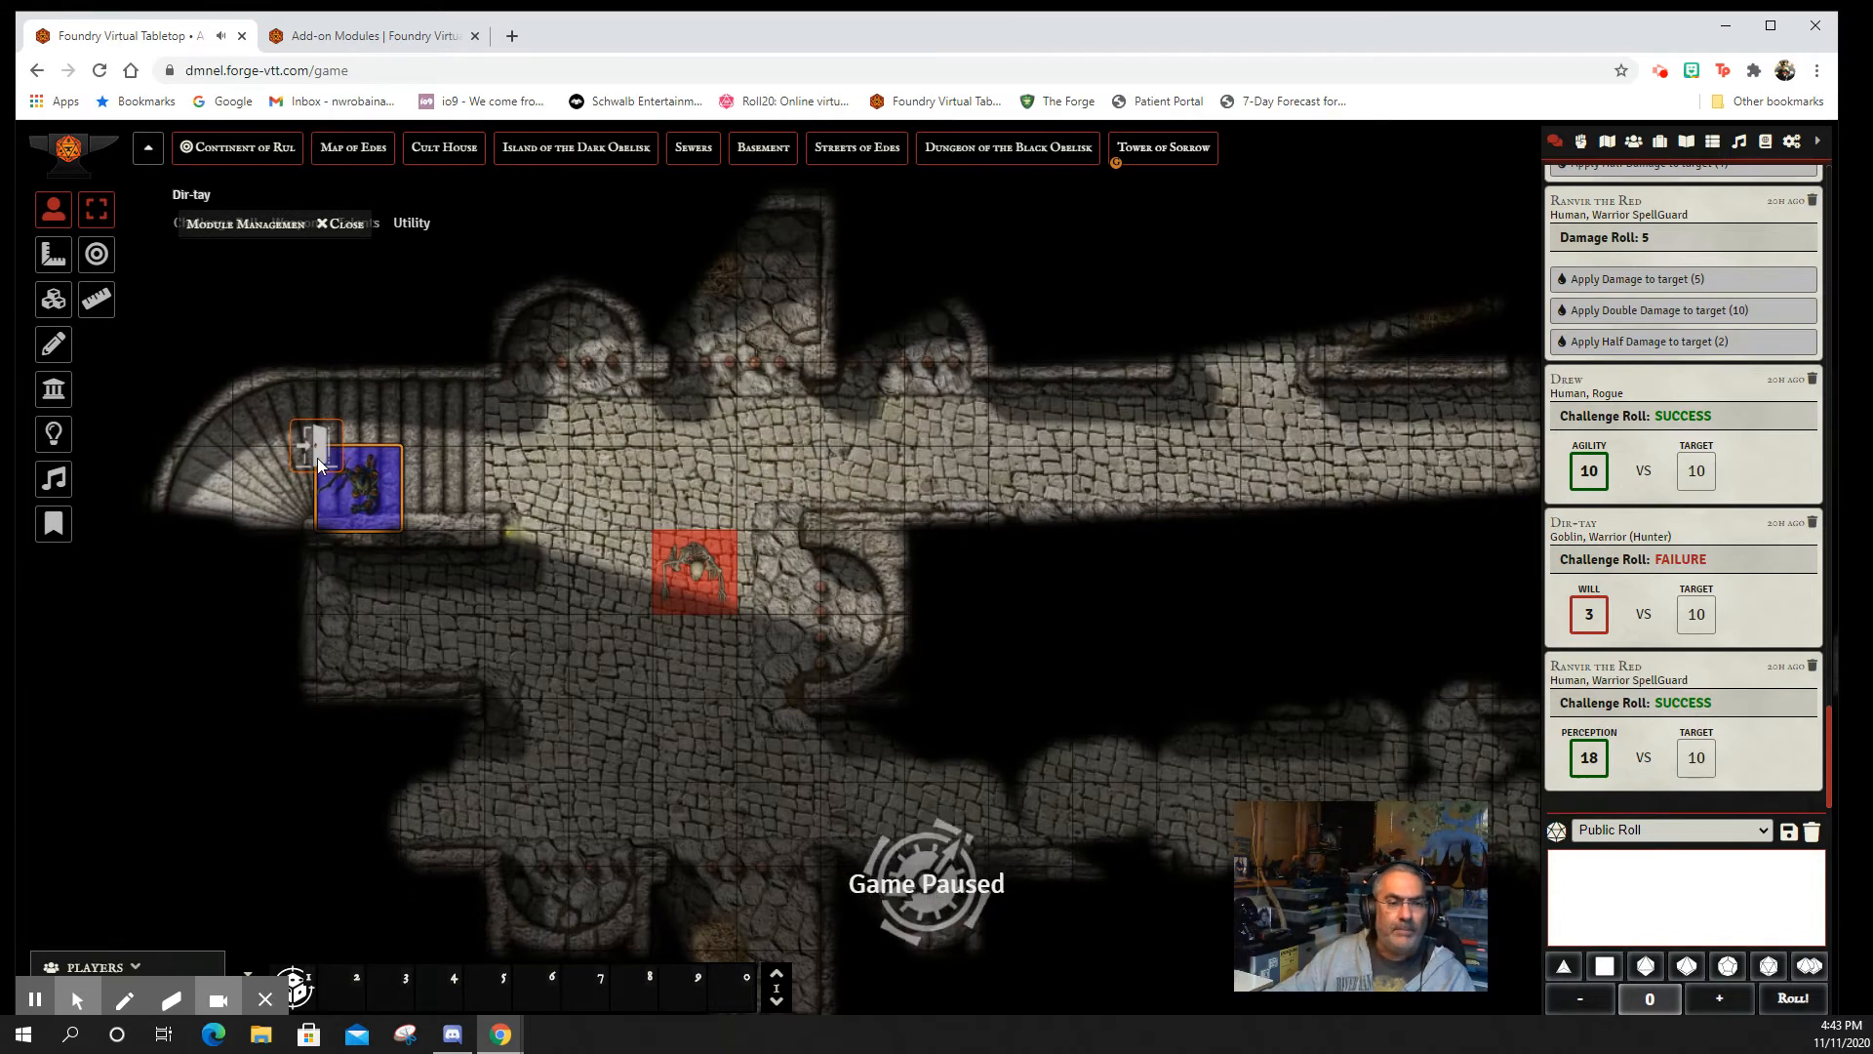
key("Left")
key("Left")
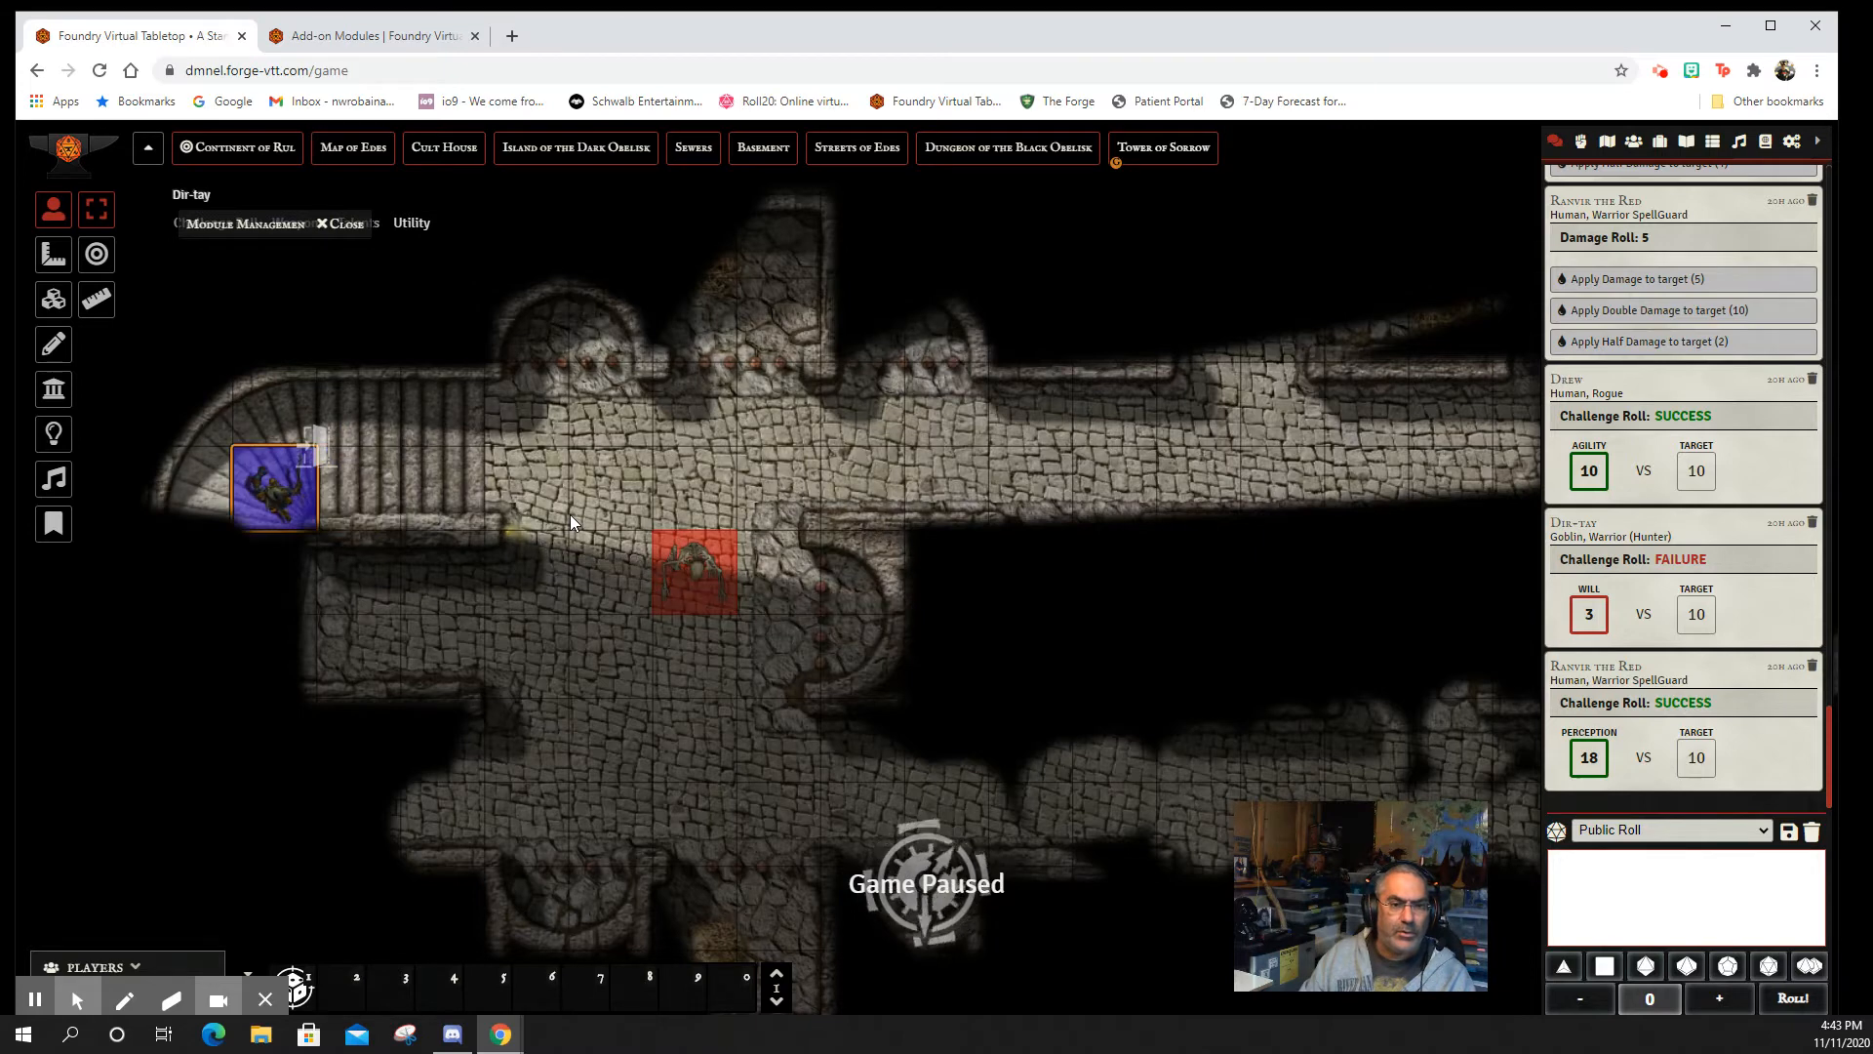
key("Right")
key("Right")
key("Right")
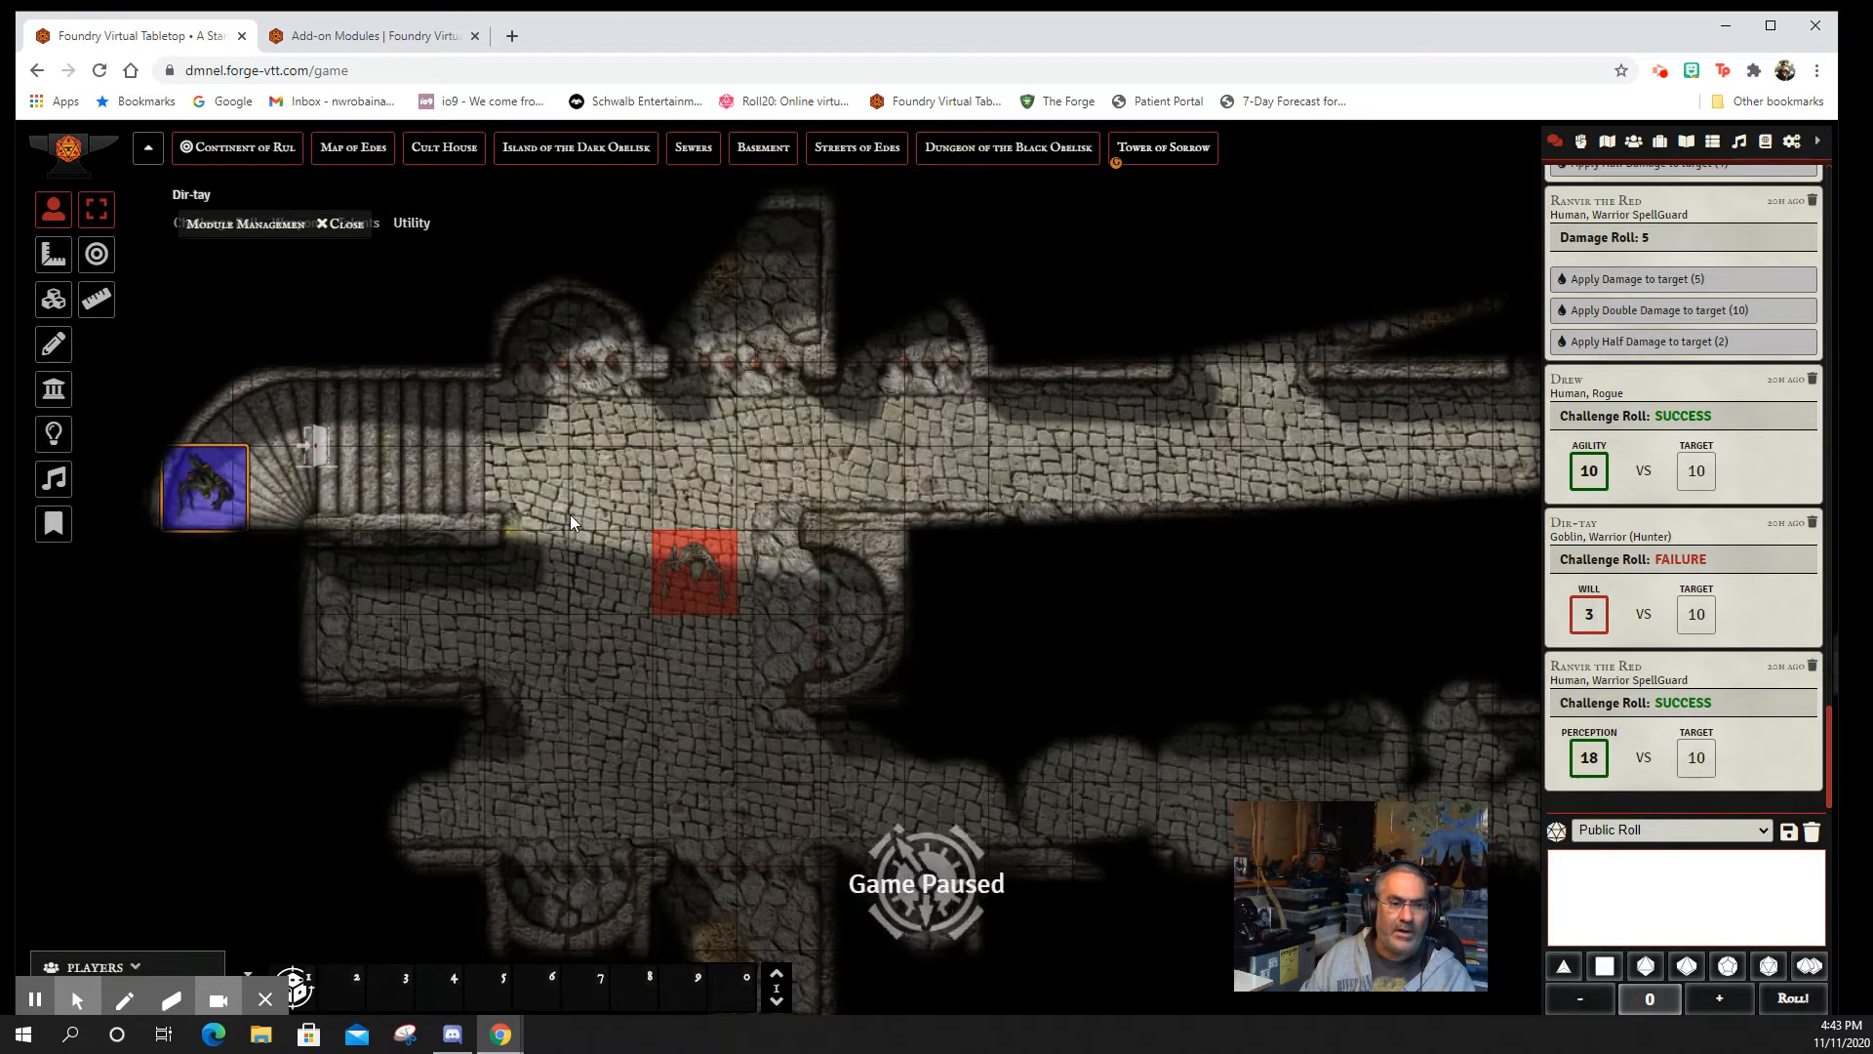
- Walk the Dir-tay token back through the open doorway to the stair square along the upper wall
key("Left")
key("Left")
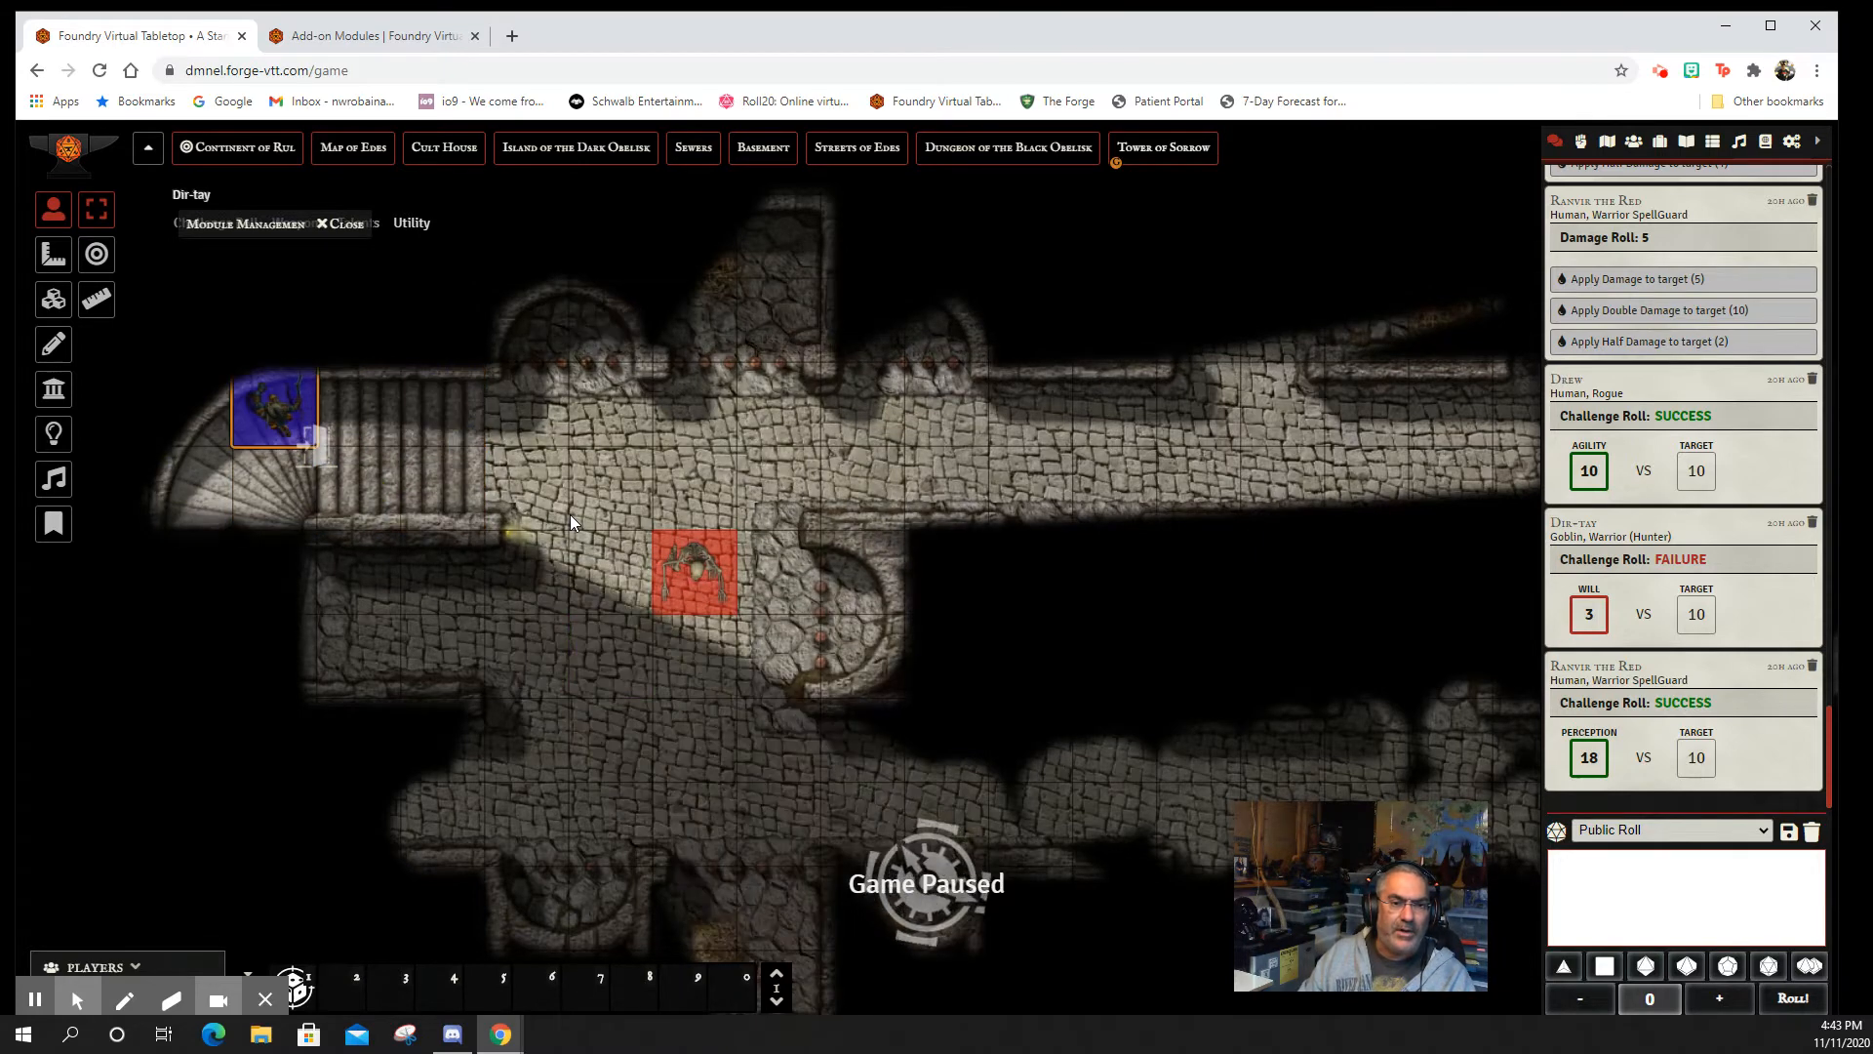
key("Right")
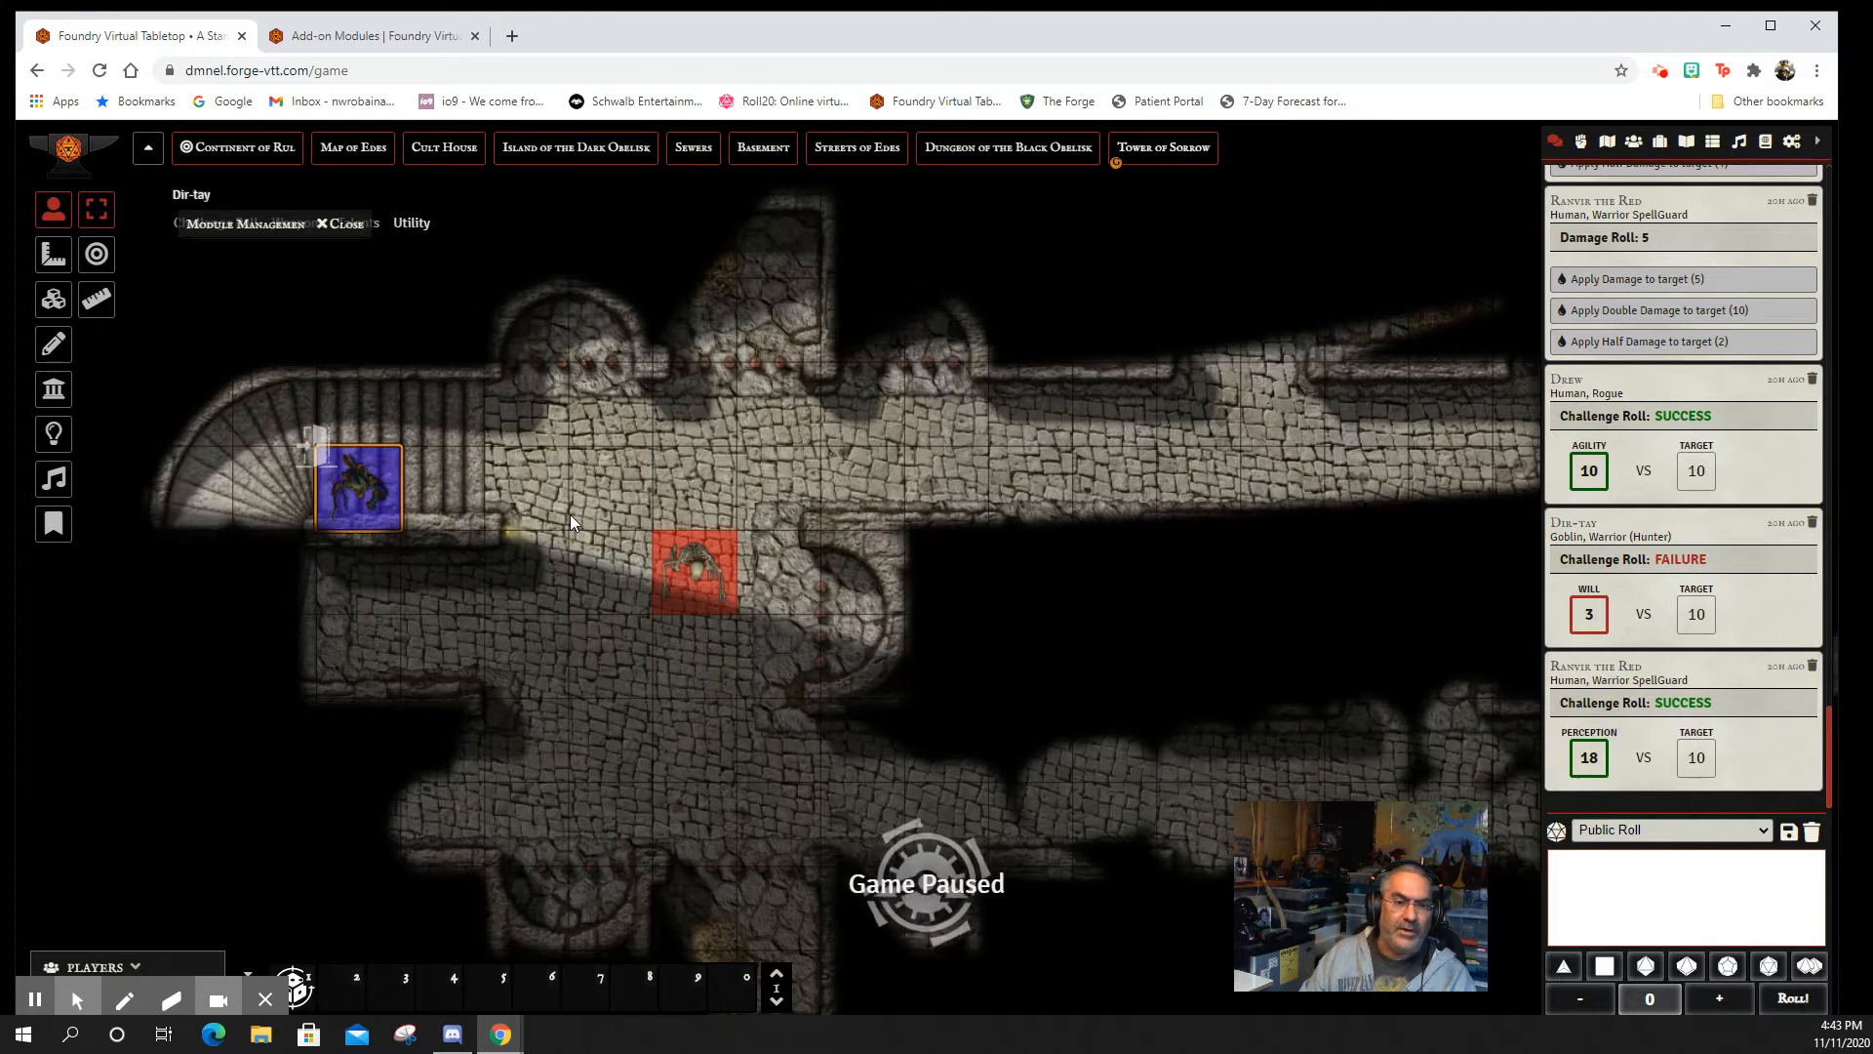
key("Up")
key("Right")
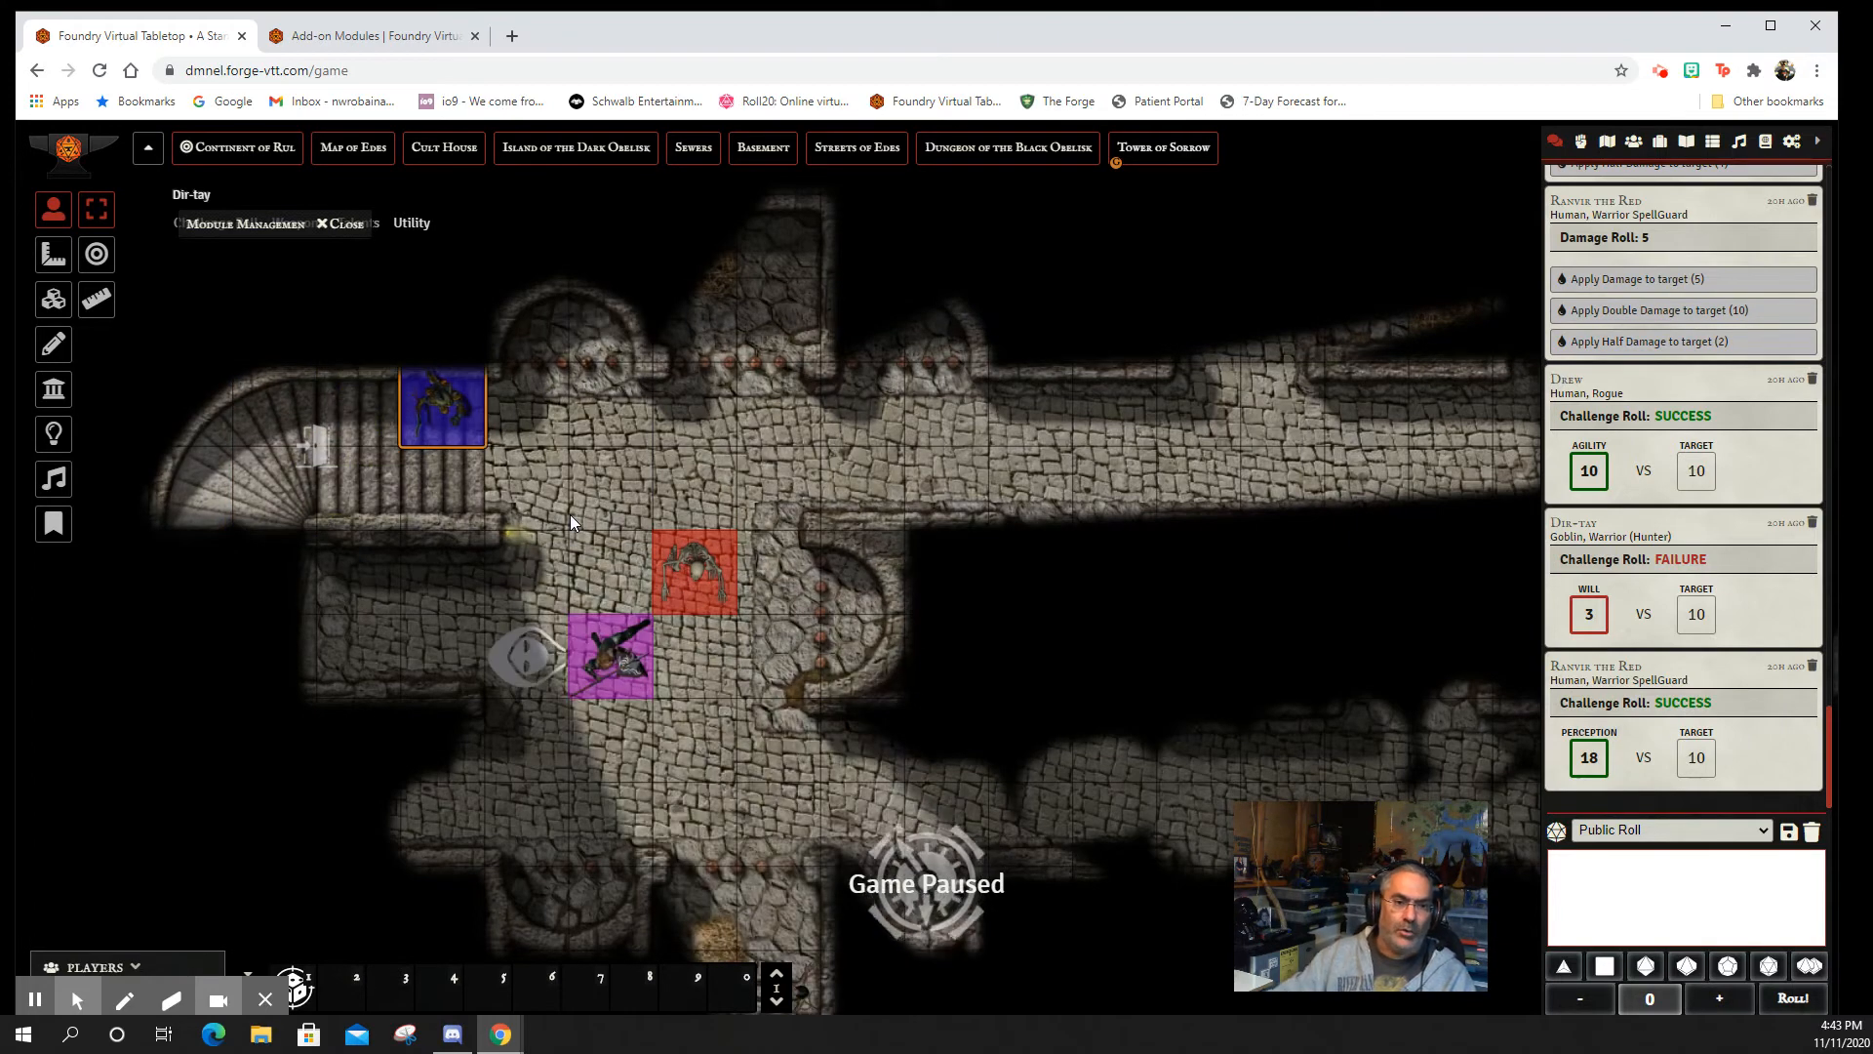
- Toggle the upper staircase door, leave it closed and lock it
left_click(310, 449)
left_click(324, 455)
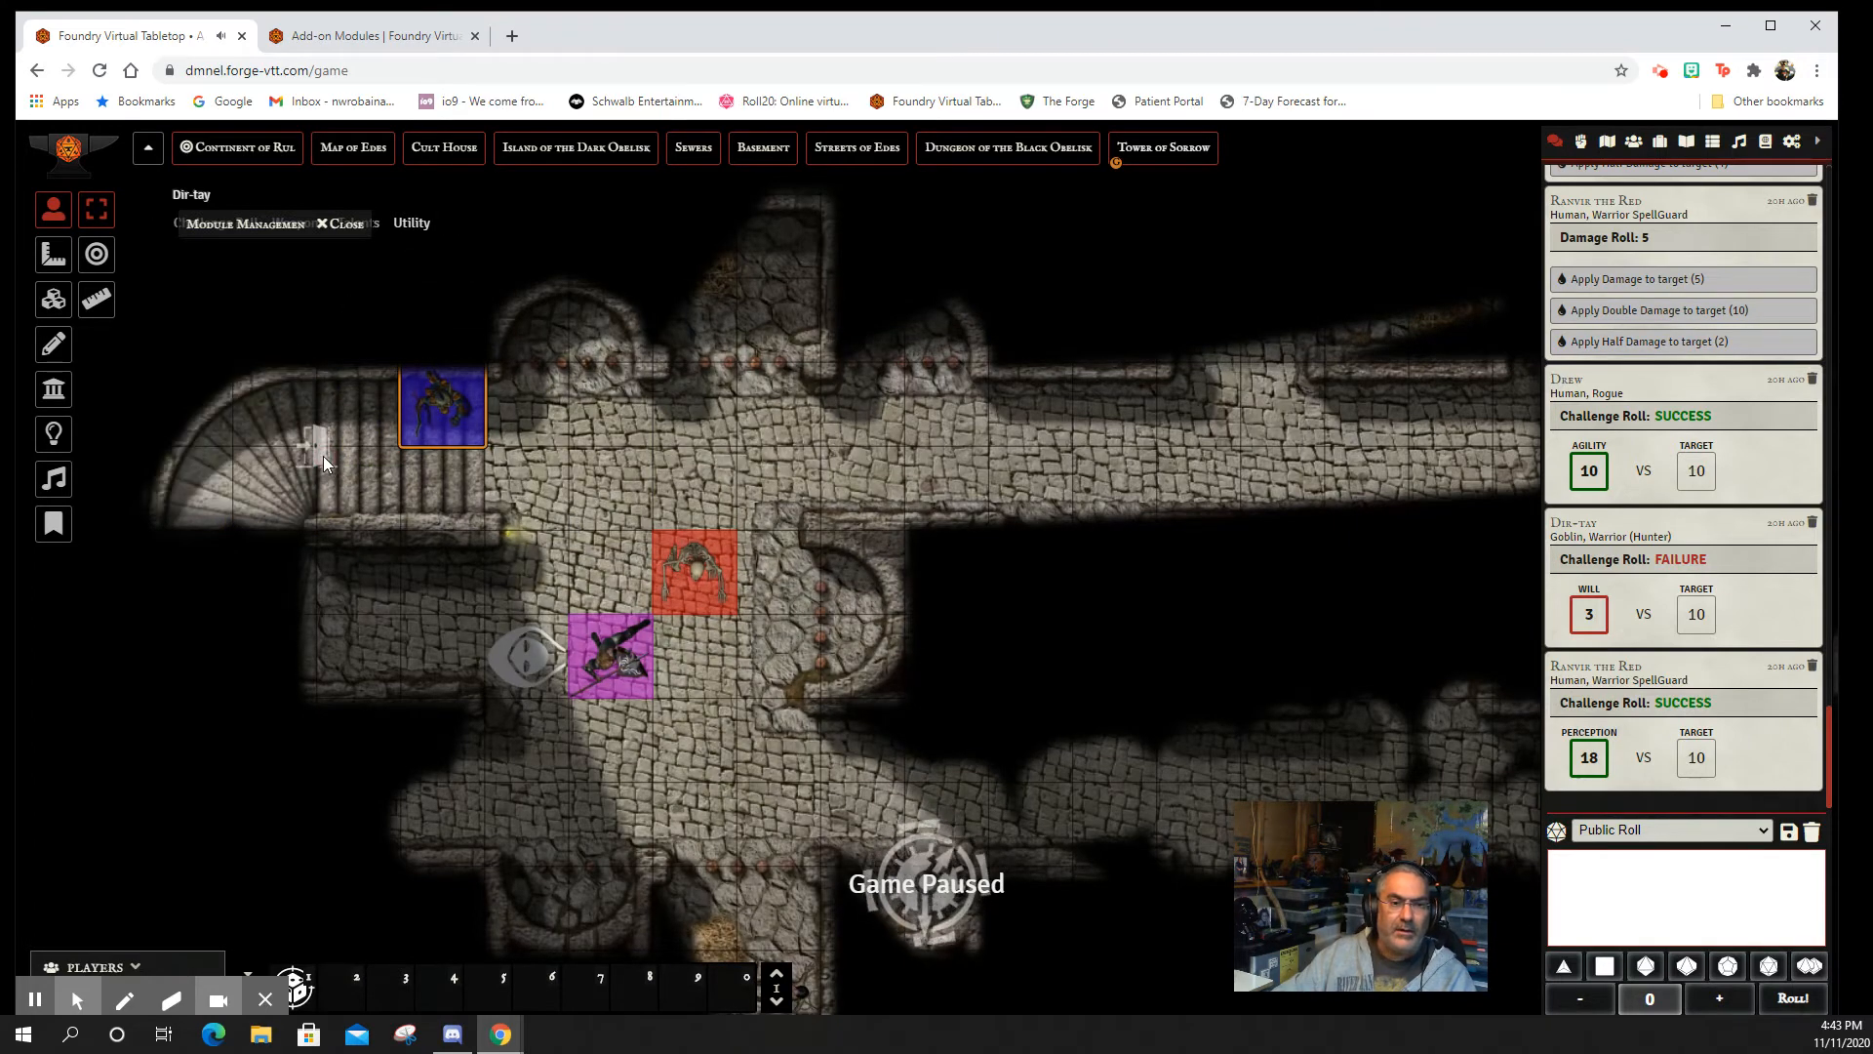
left_click(308, 449)
right_click(308, 449)
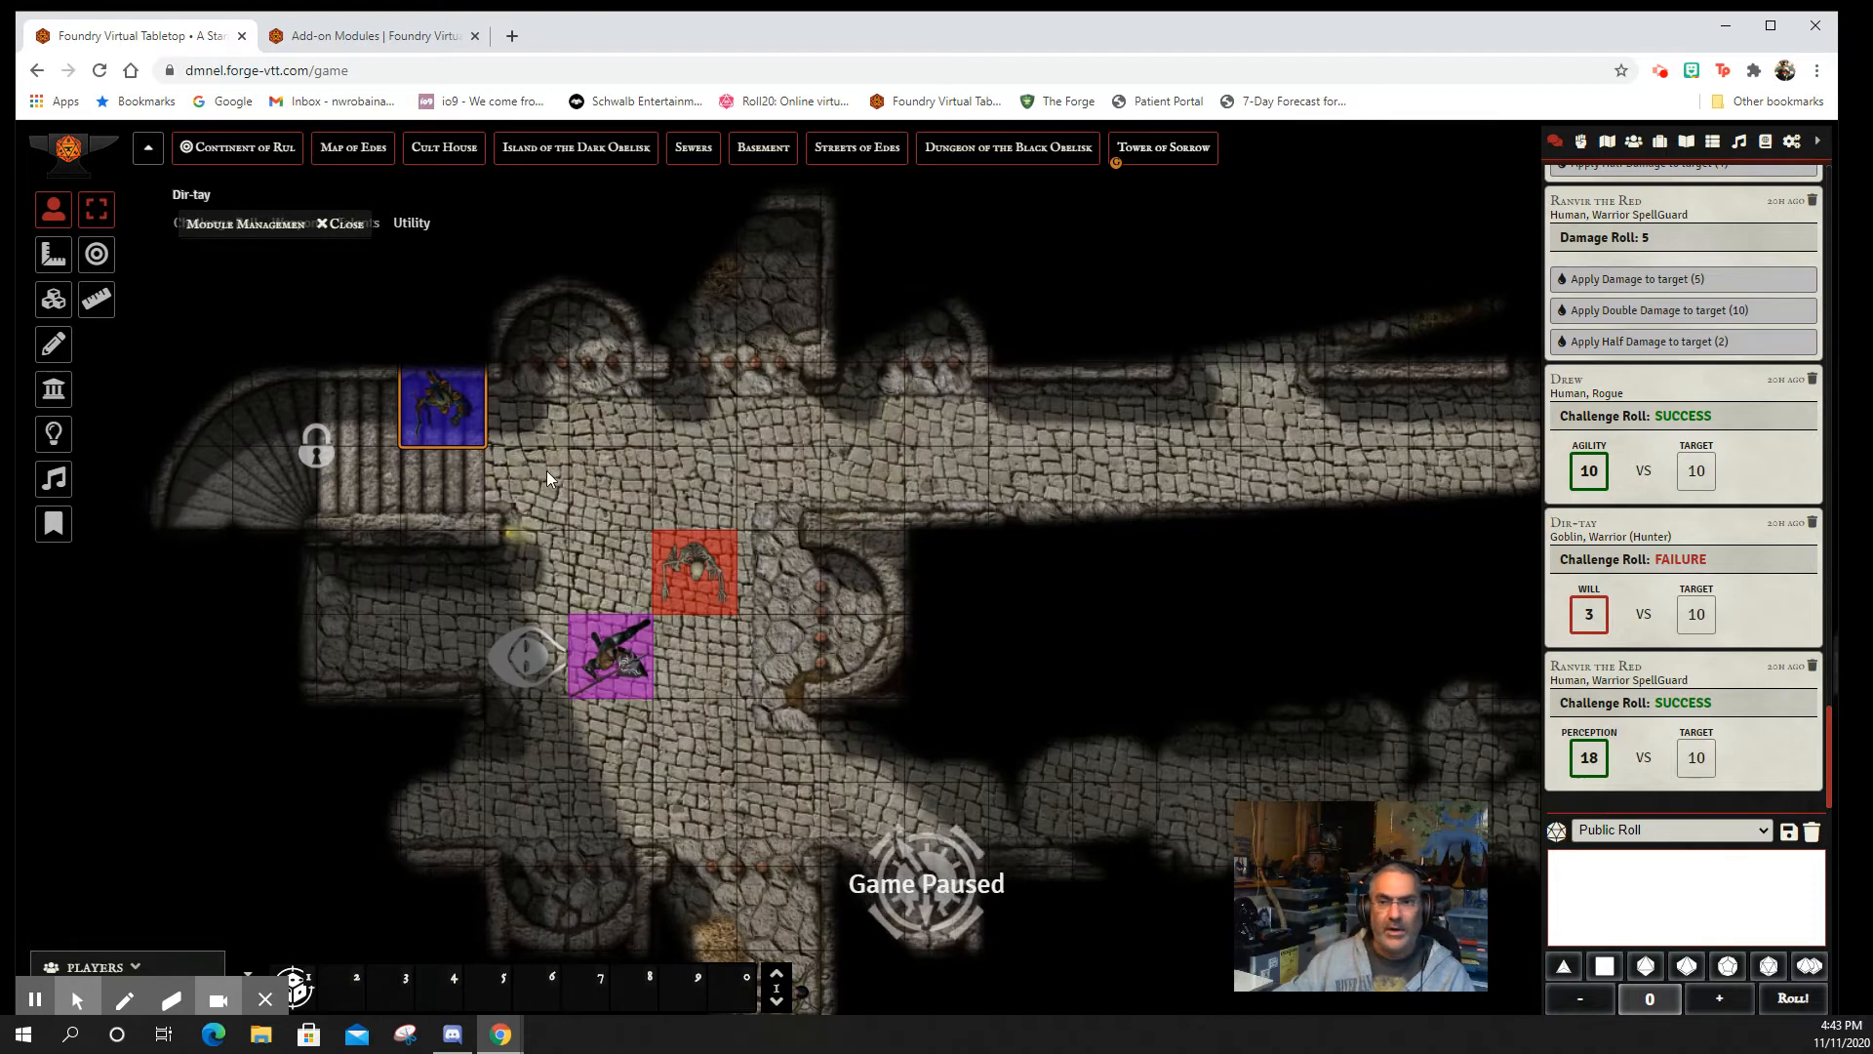
- Show the game settings, restore the Module Management window with its list at the top, and move it clear of the spiral staircase
left_click(1764, 143)
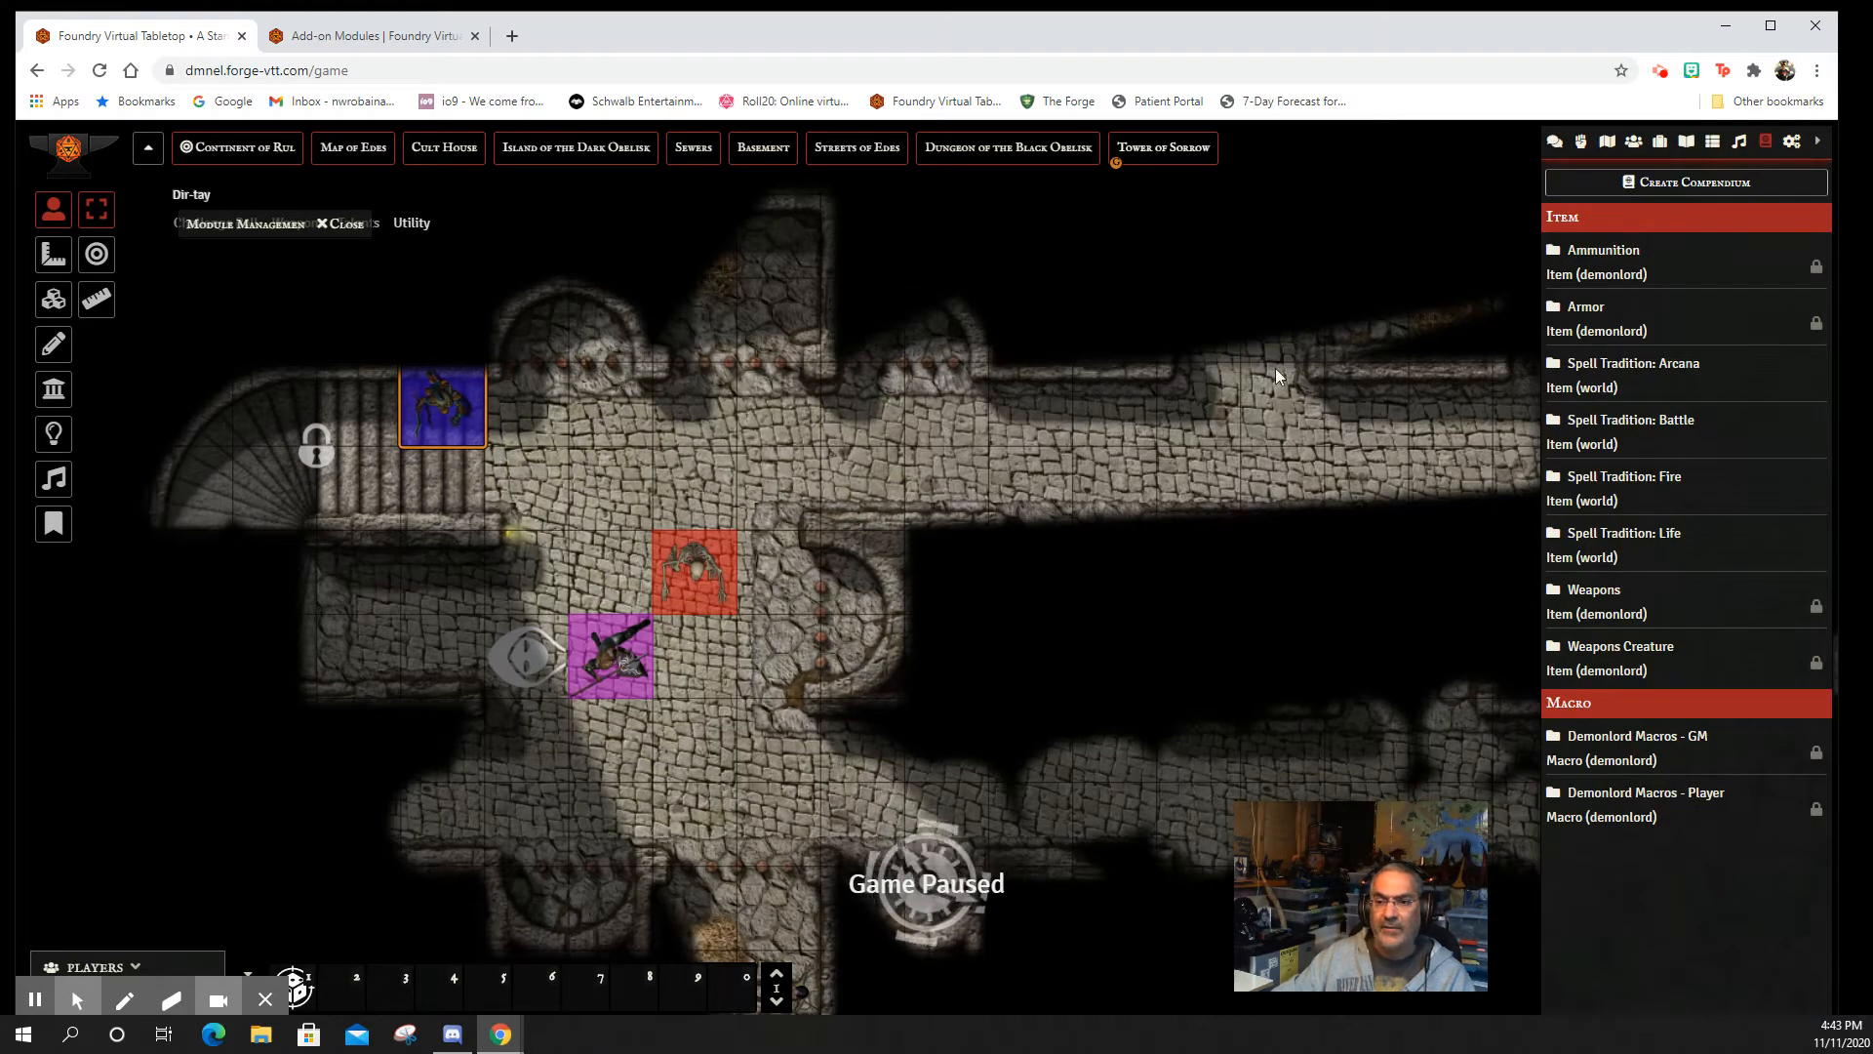
left_click(1791, 147)
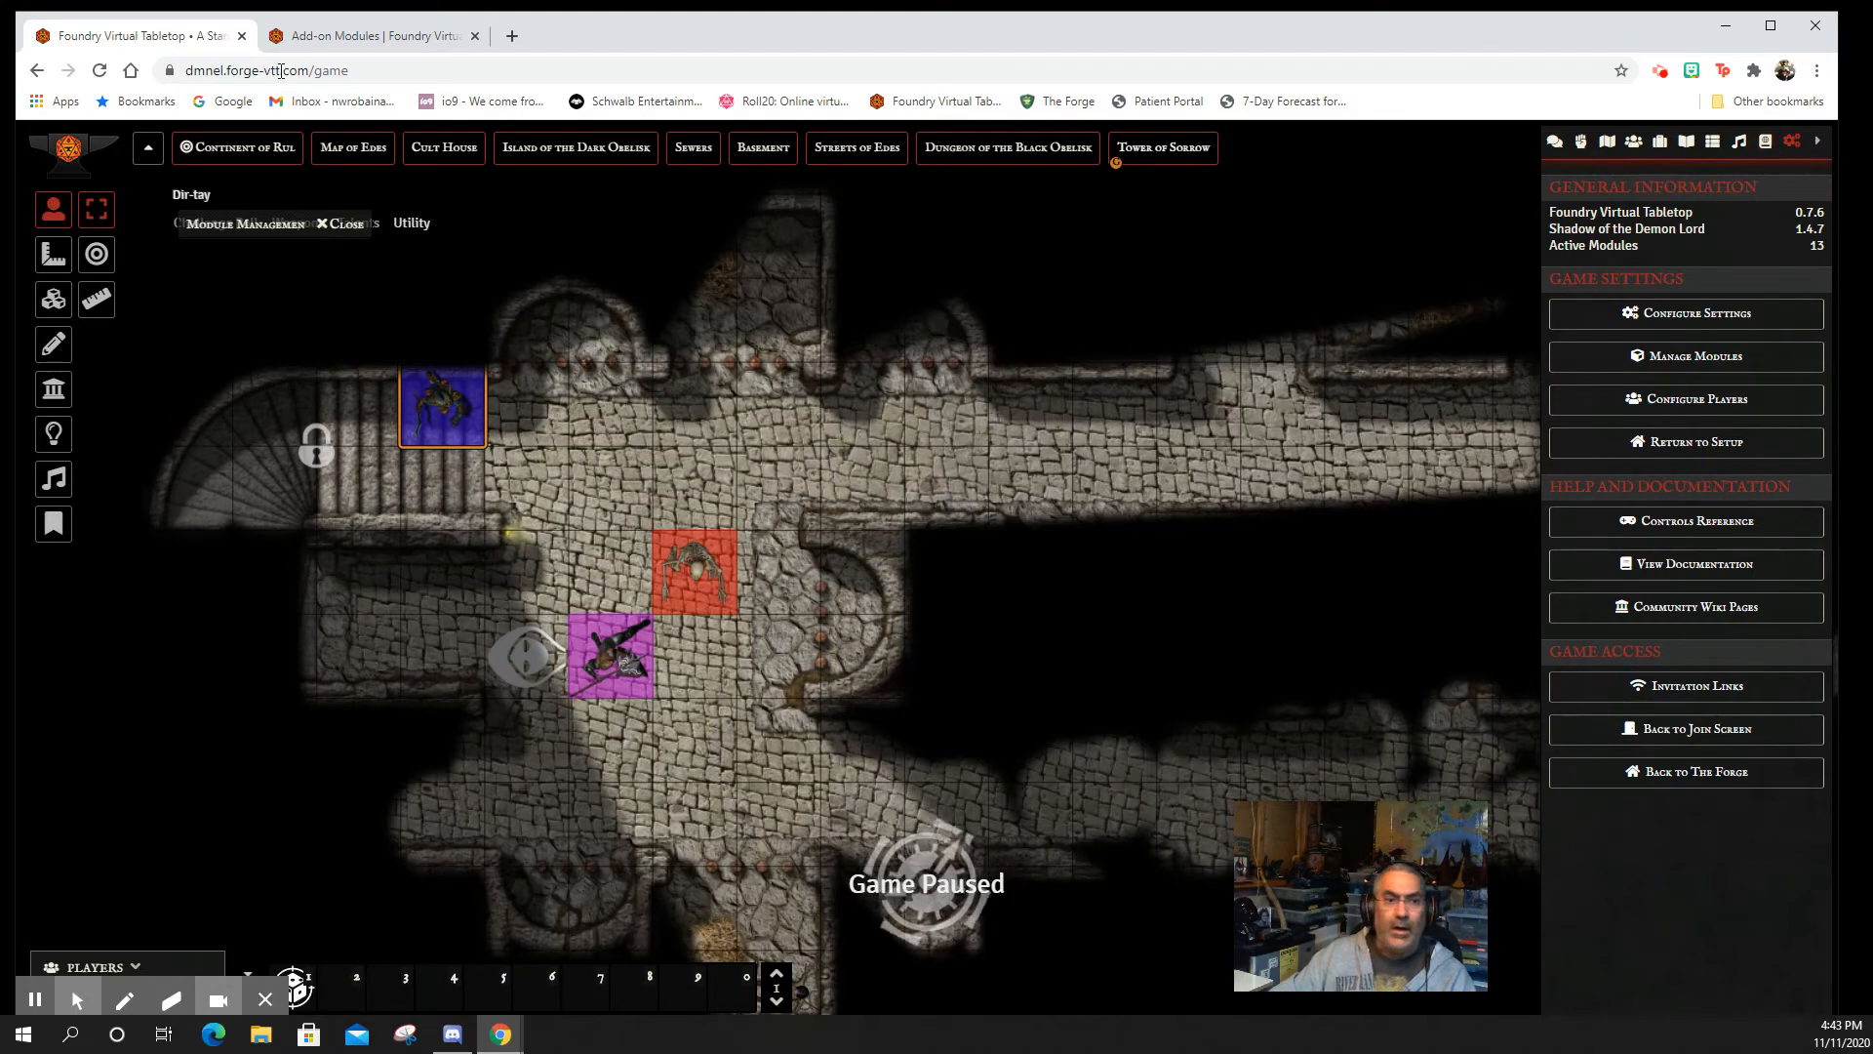
left_click_drag(283, 233, 244, 322)
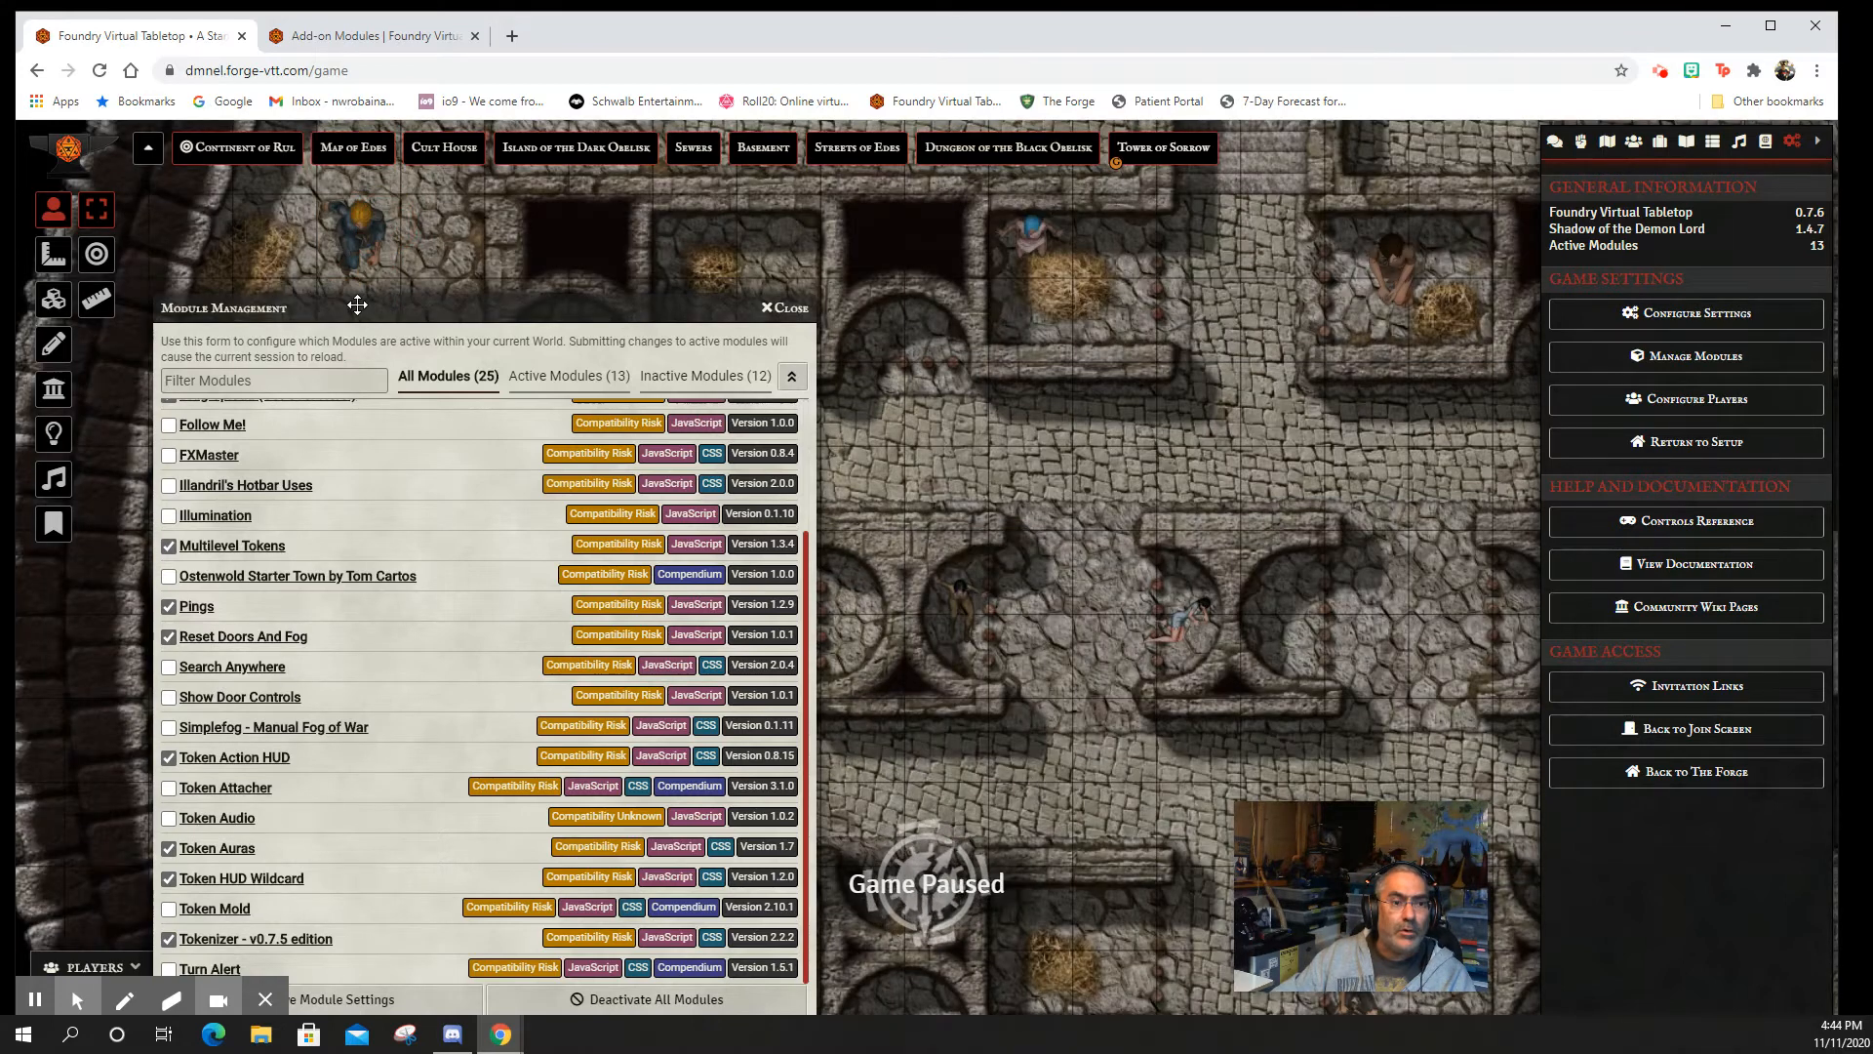
left_click_drag(361, 305, 390, 112)
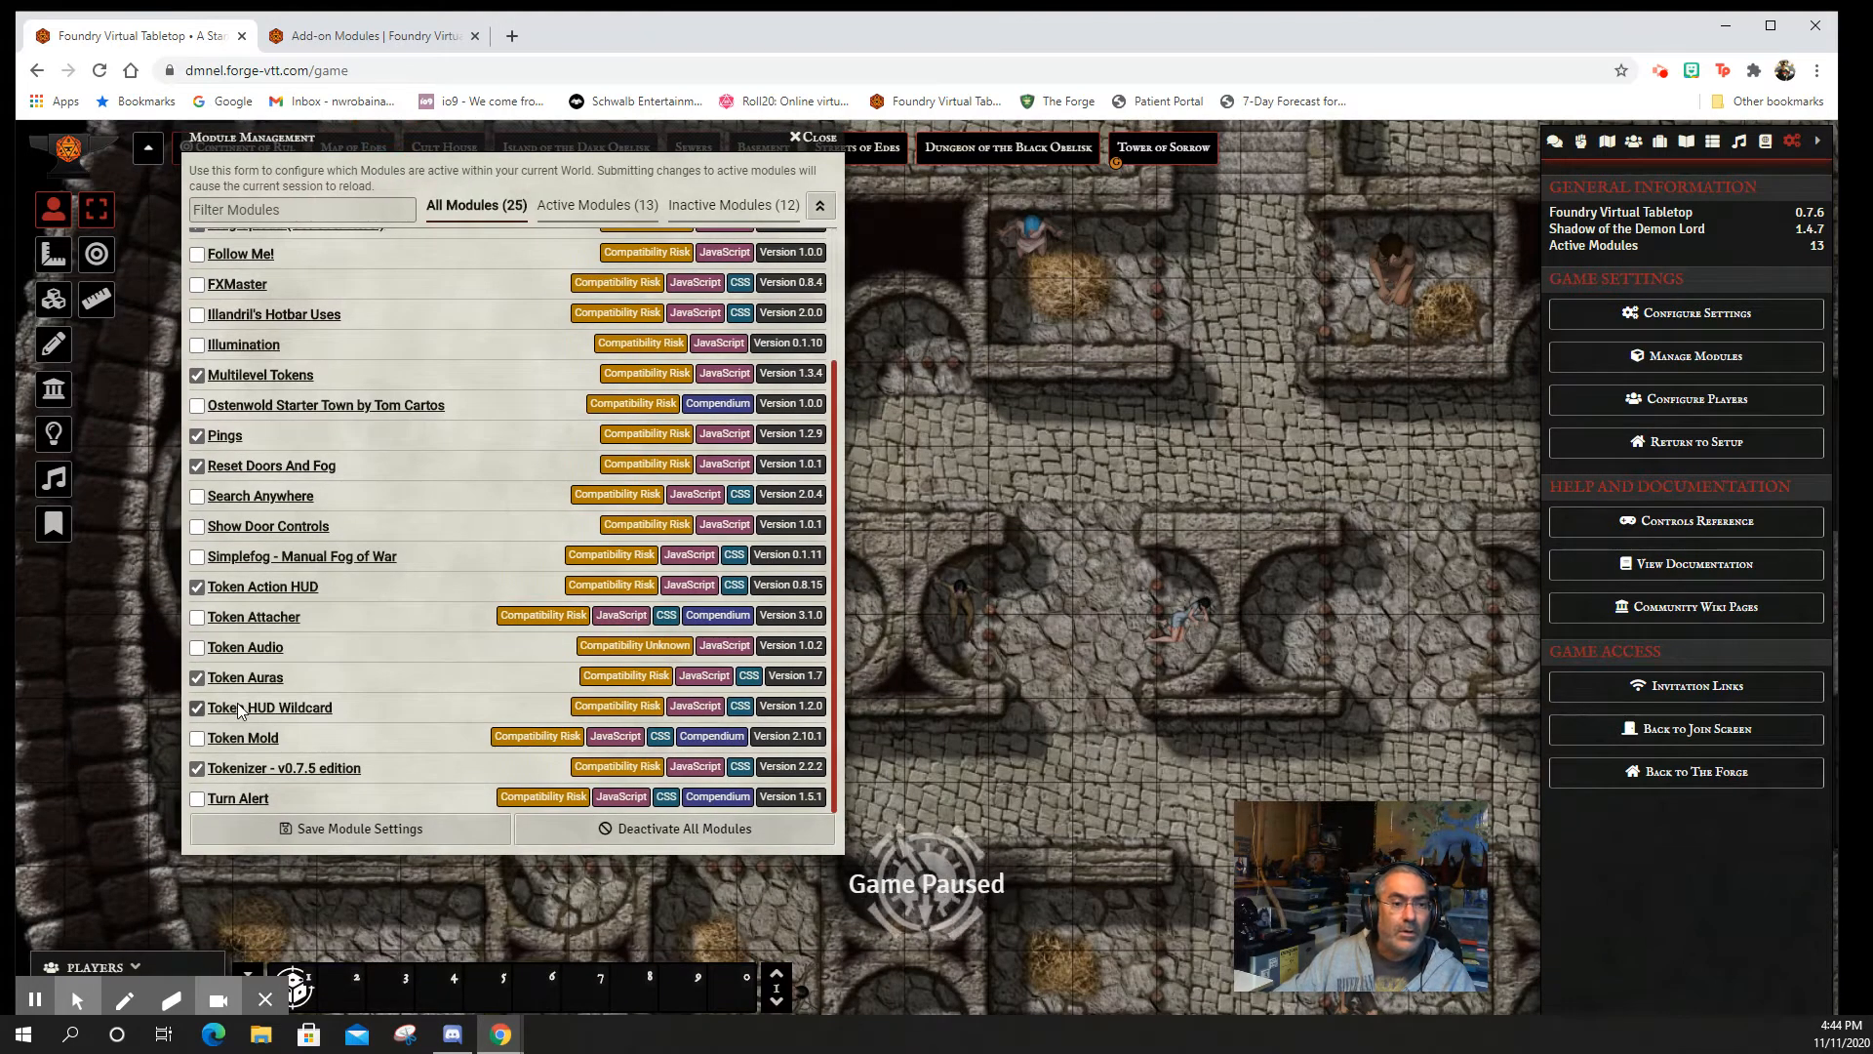
scroll(243, 673, "up", 3)
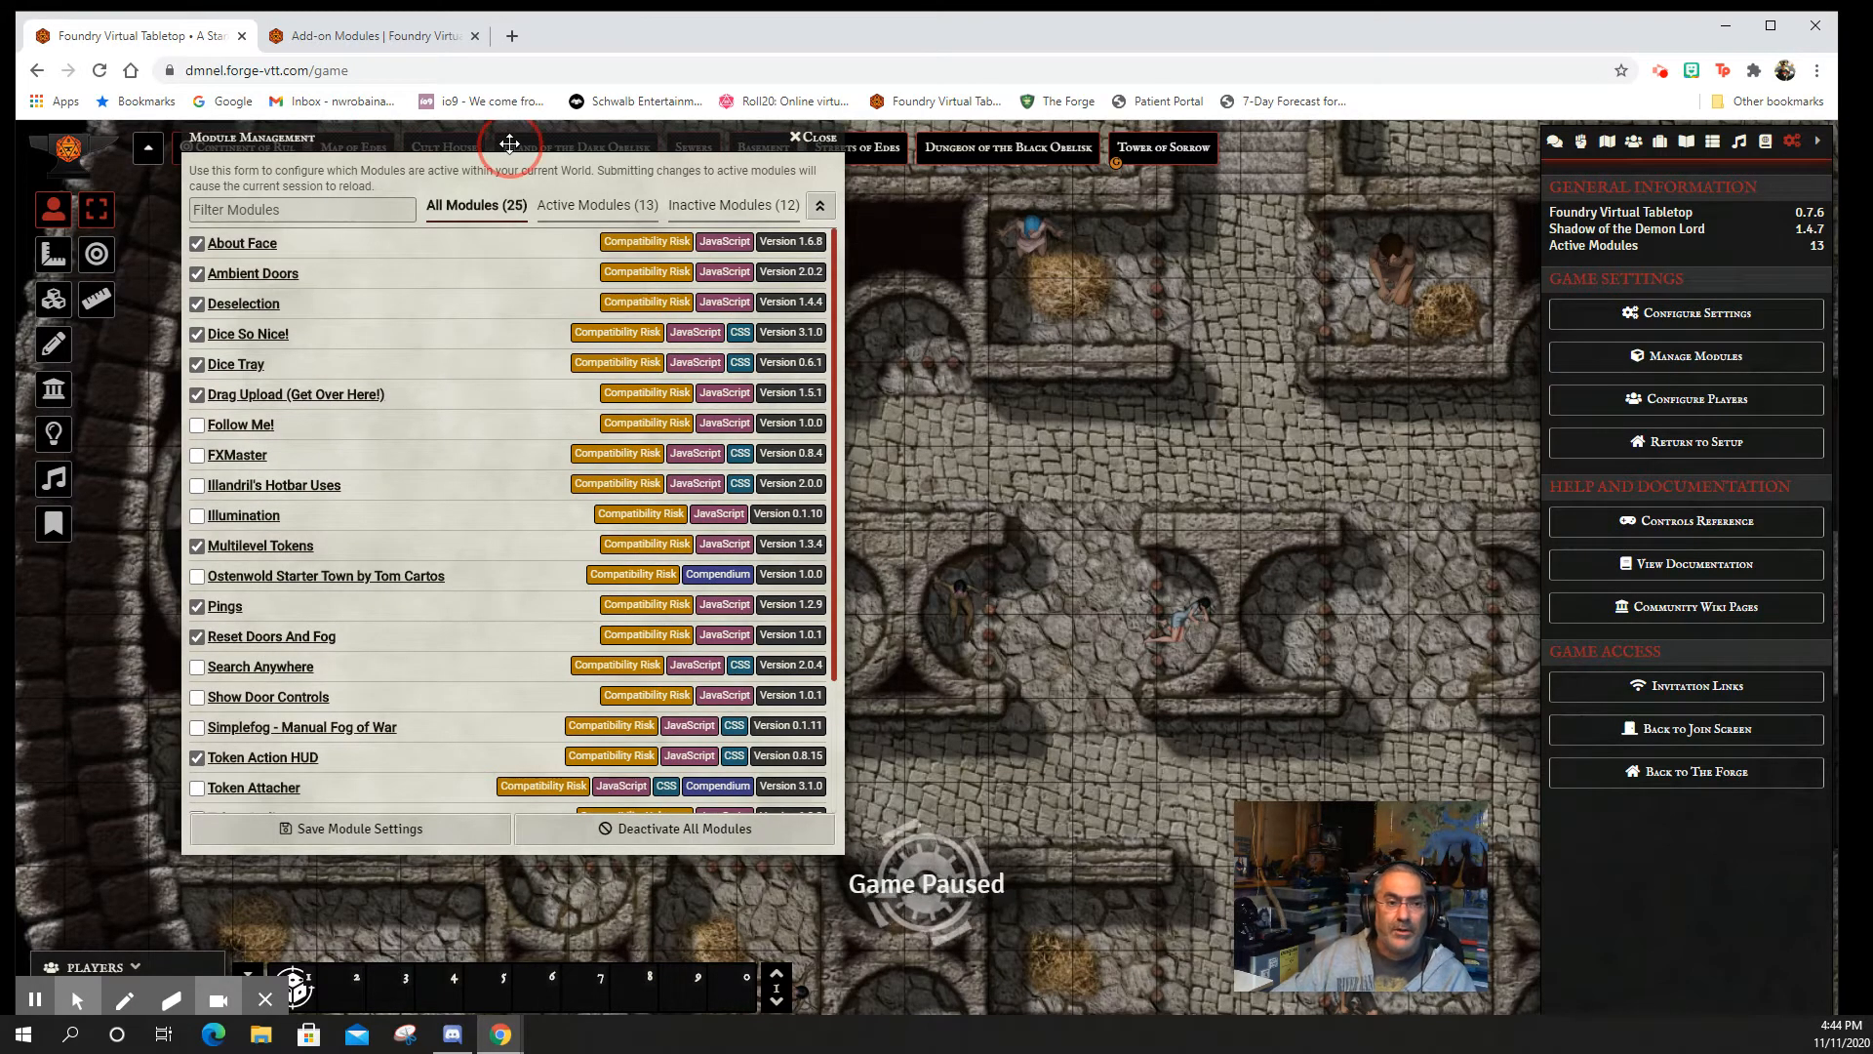
left_click_drag(509, 143, 994, 168)
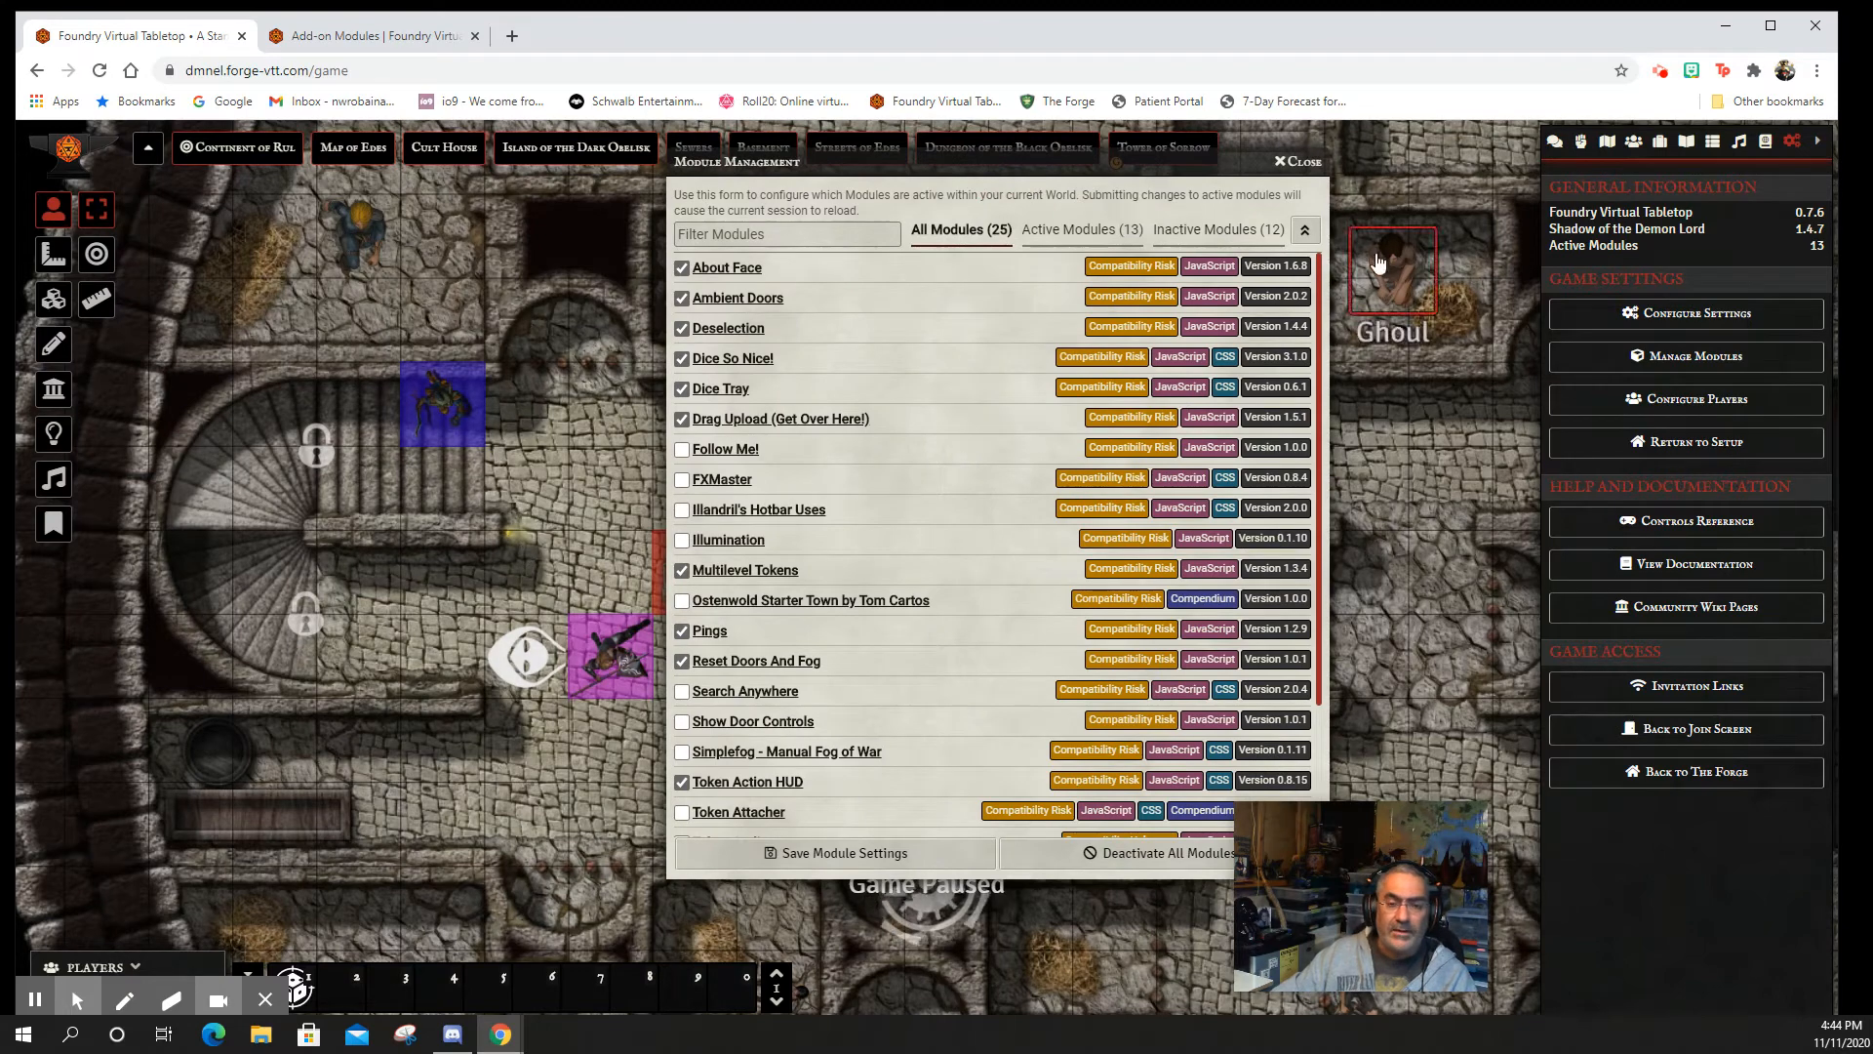
- Close the Module Management window and move the Dir-tay token three squares off the upper staircase into the corridor
left_click_drag(1023, 172, 899, 176)
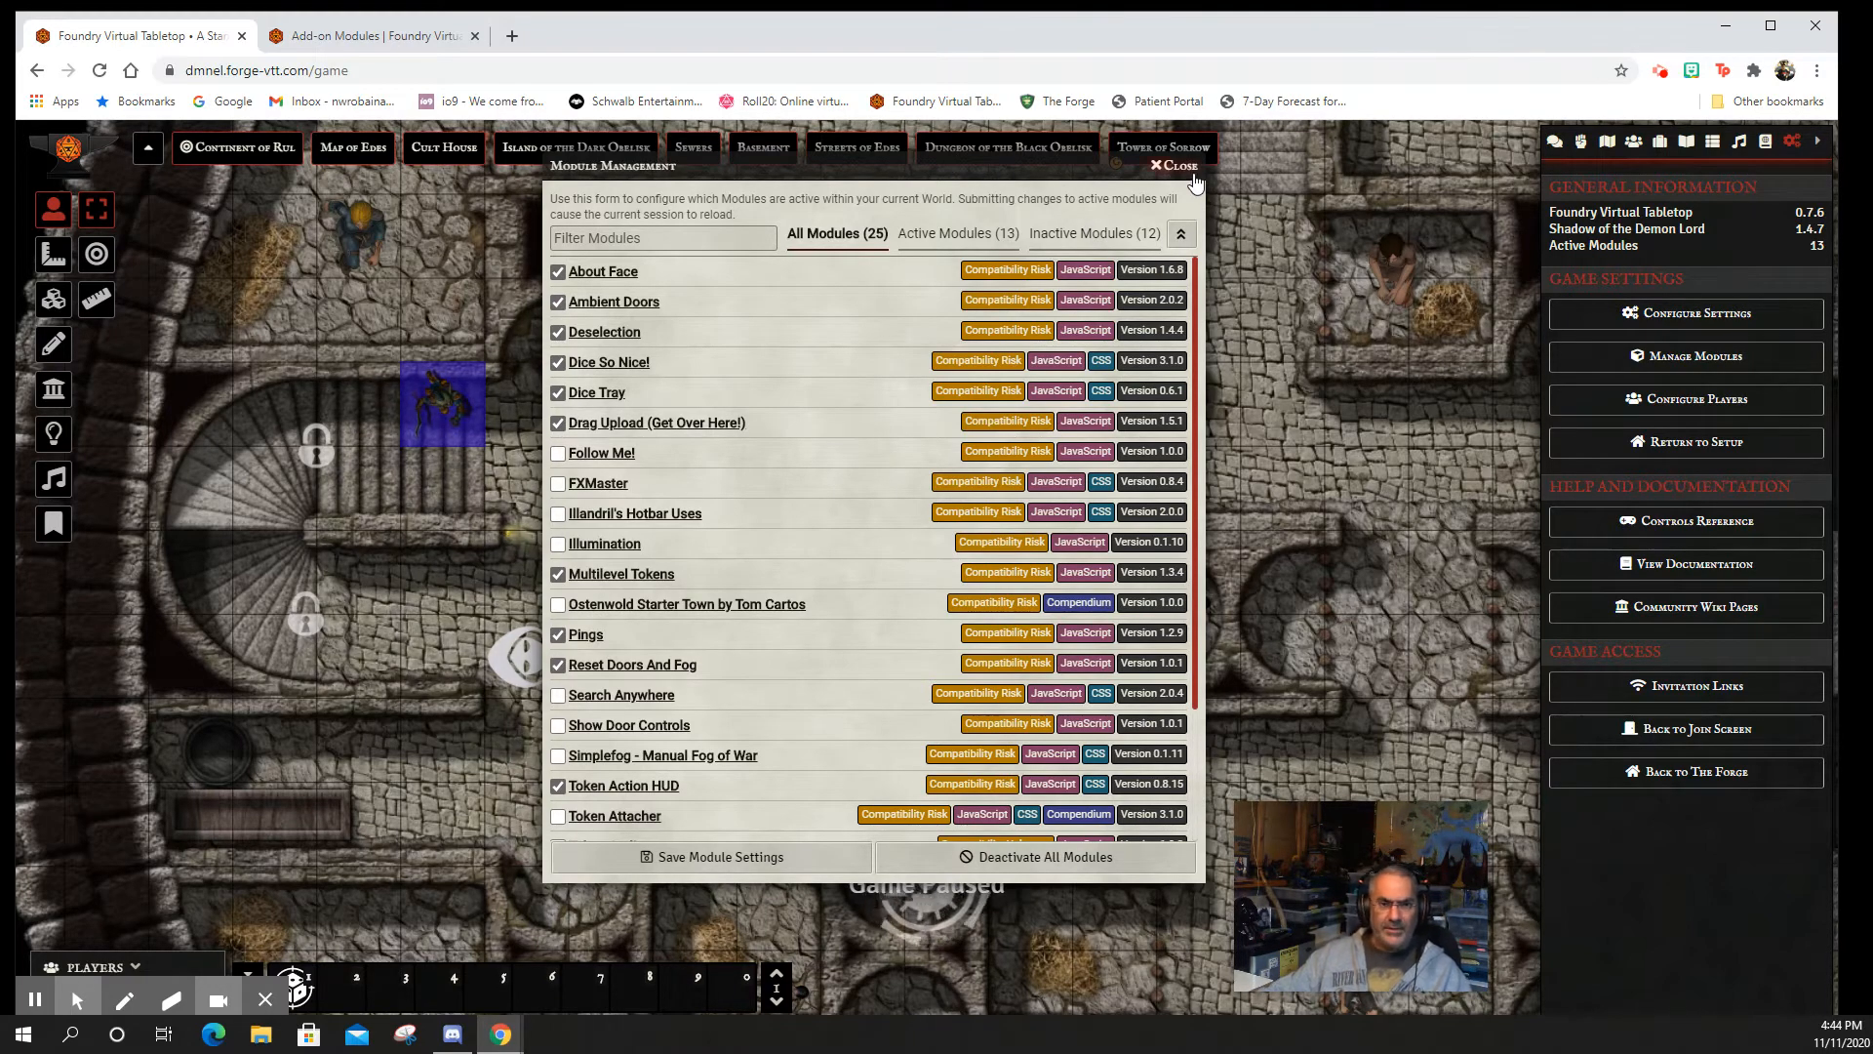
scroll(713, 426, "down", 3)
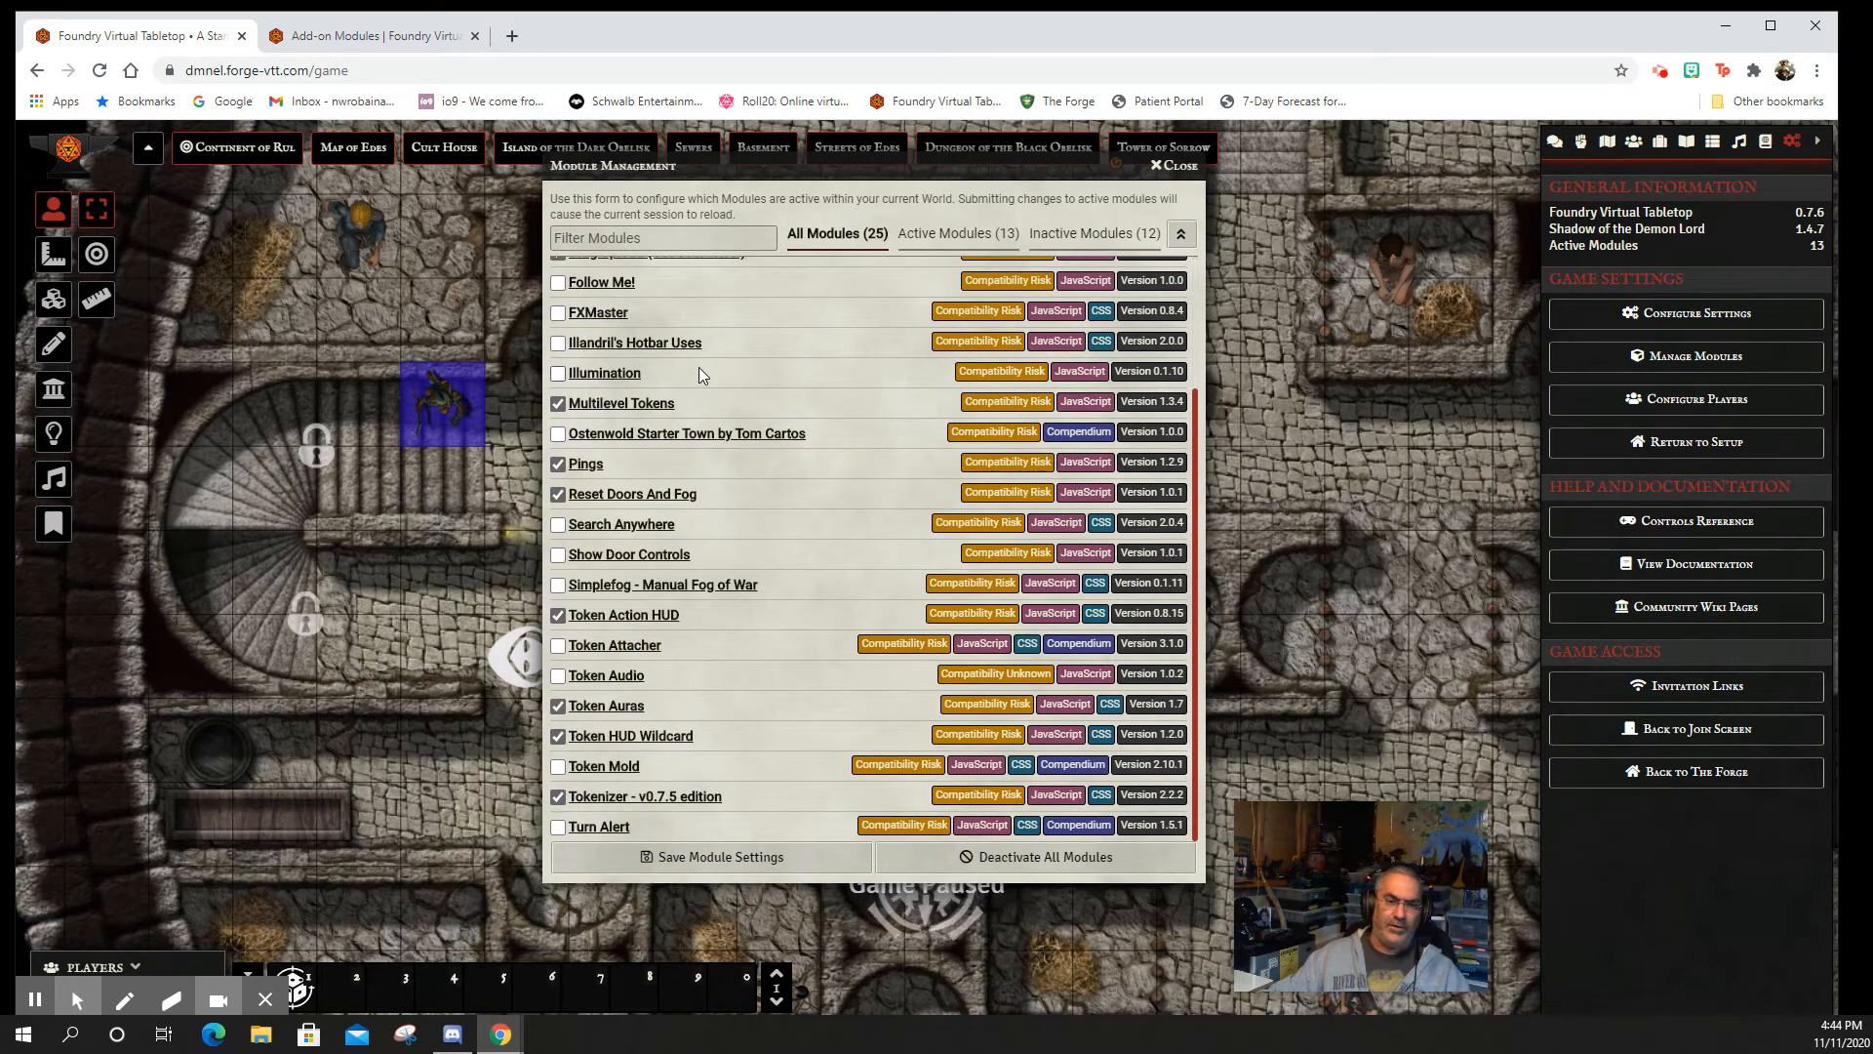
left_click(1163, 168)
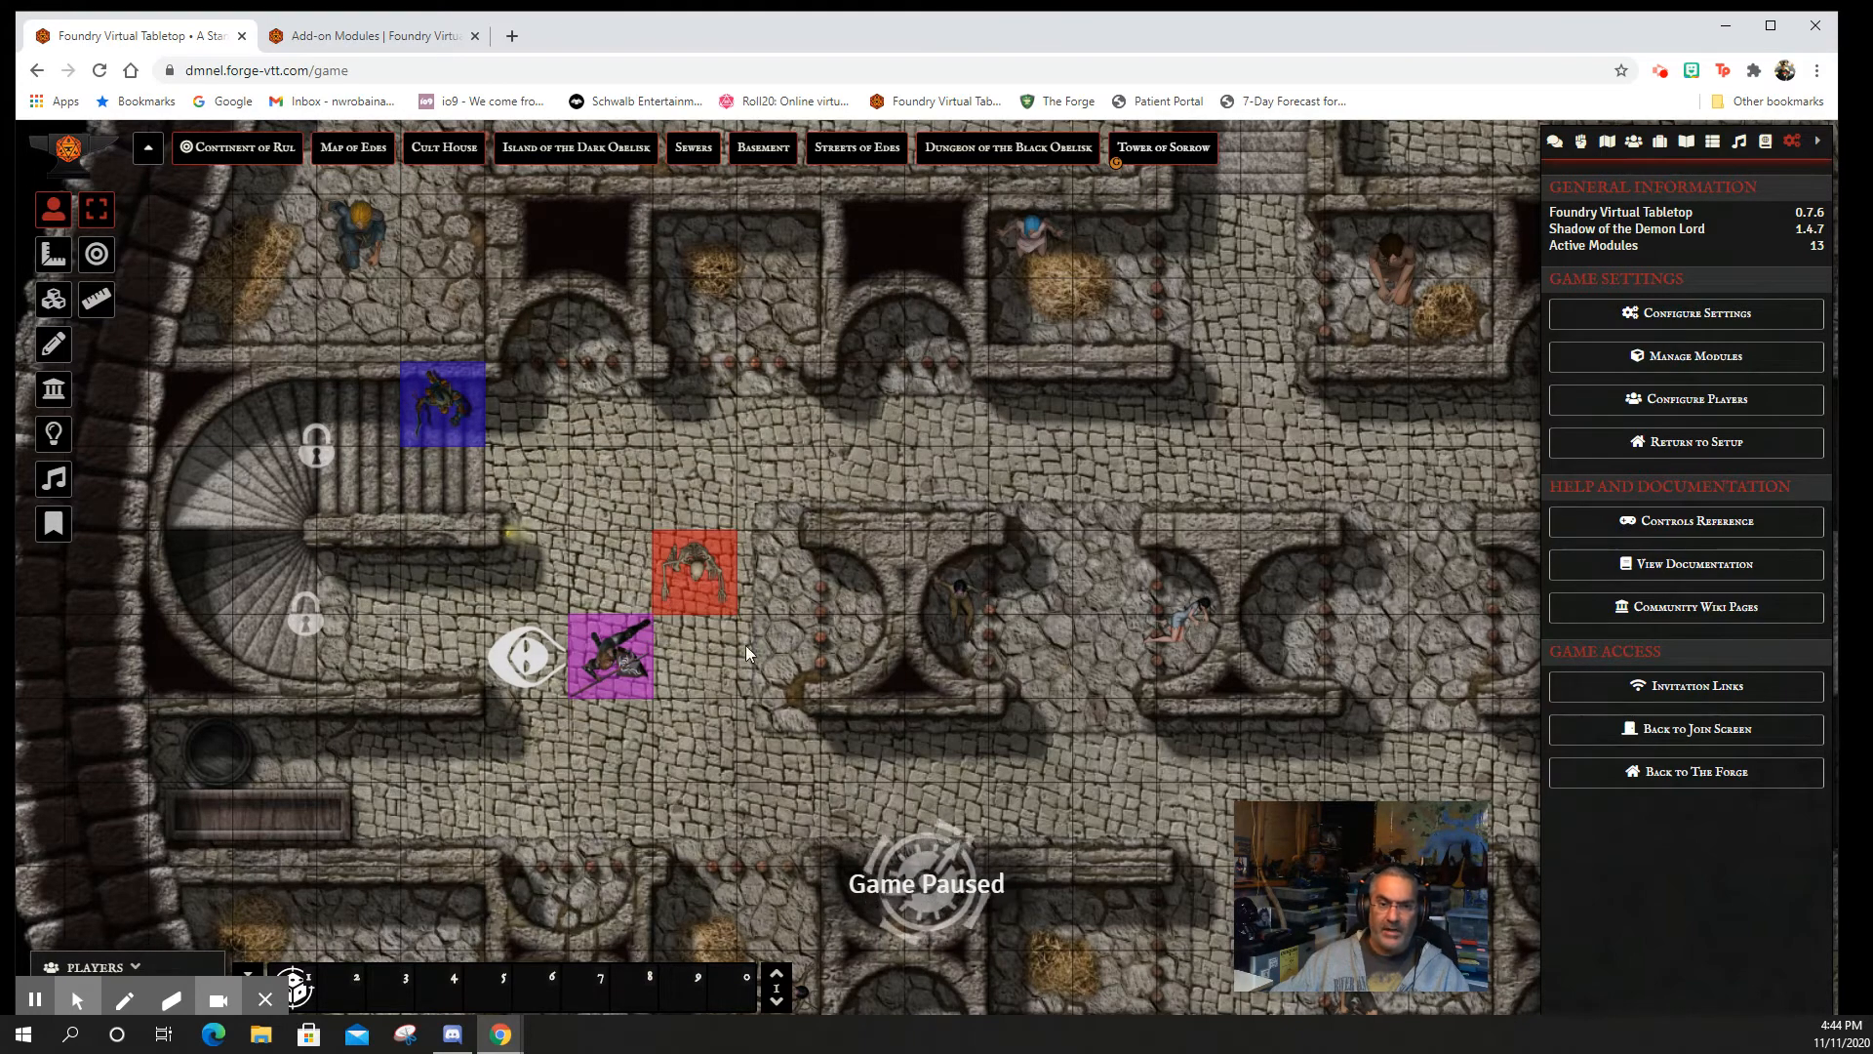
left_click(473, 429)
left_click_drag(473, 429, 687, 441)
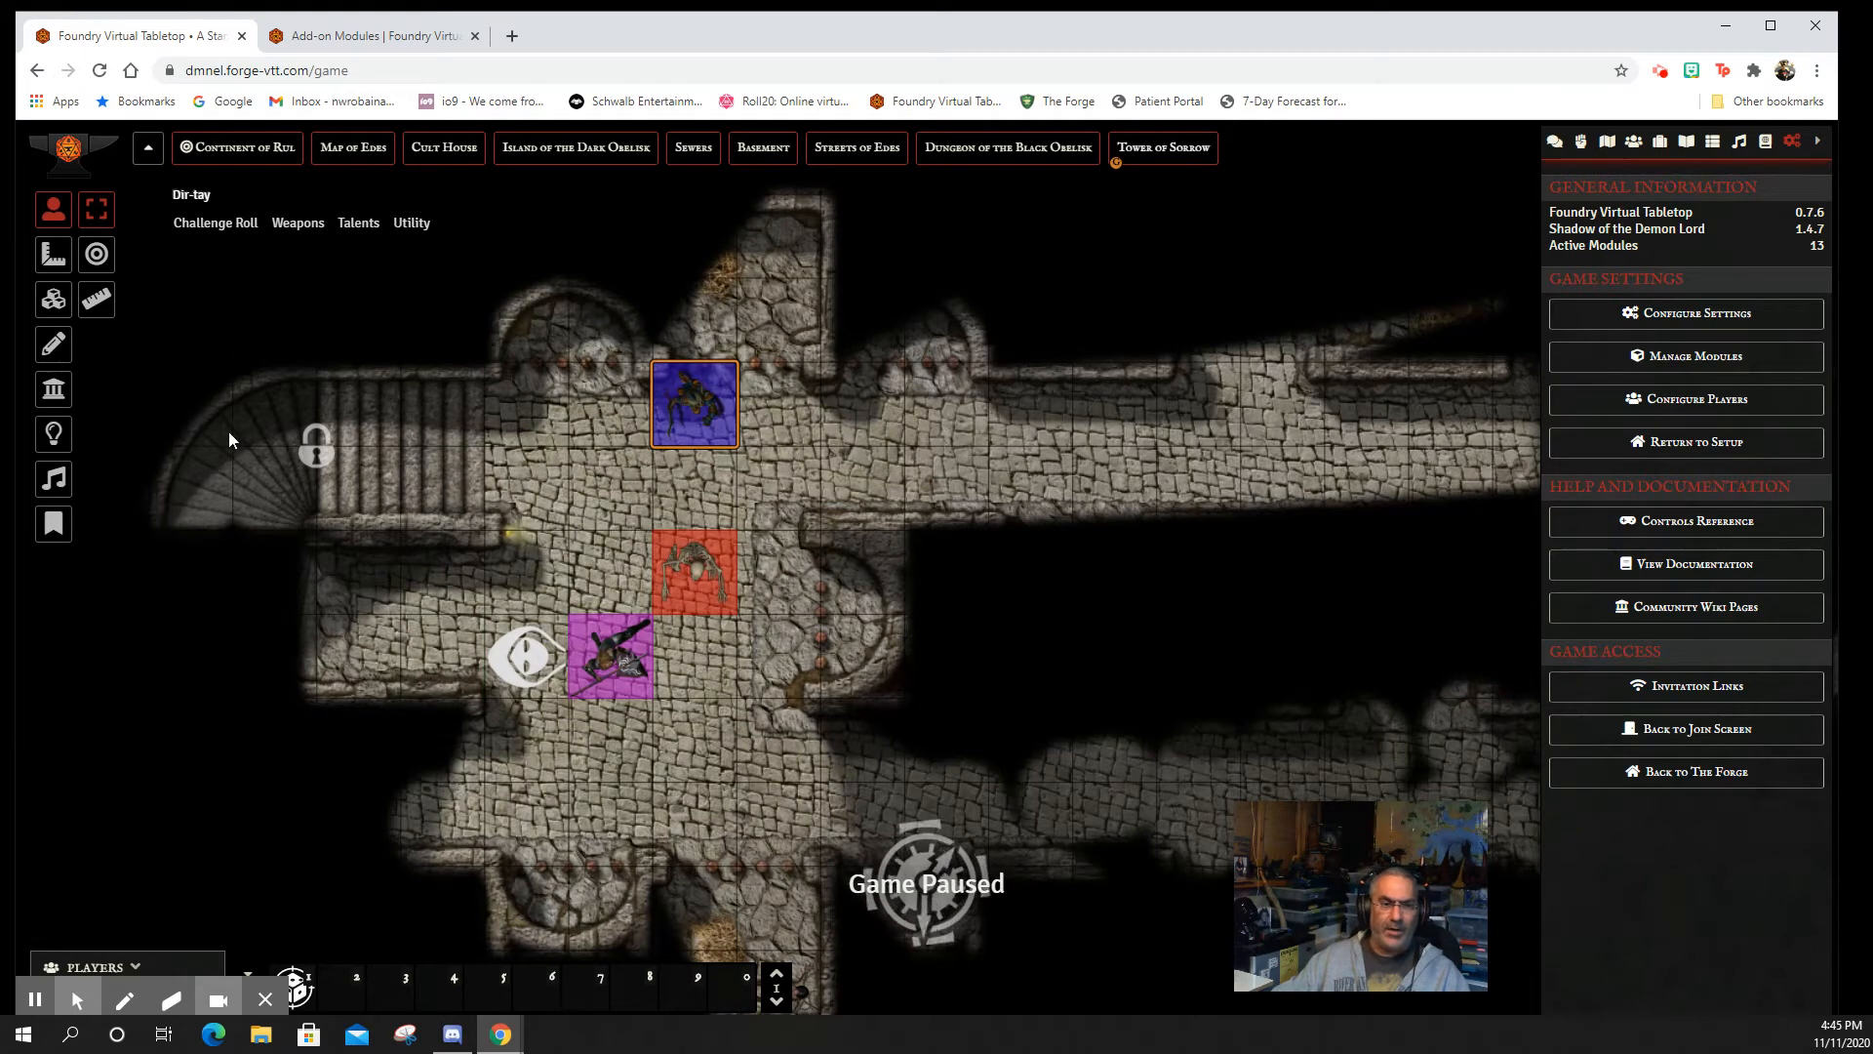
- Switch to the lighting controls and toggle the light source between the staircases off and back on
left_click(54, 434)
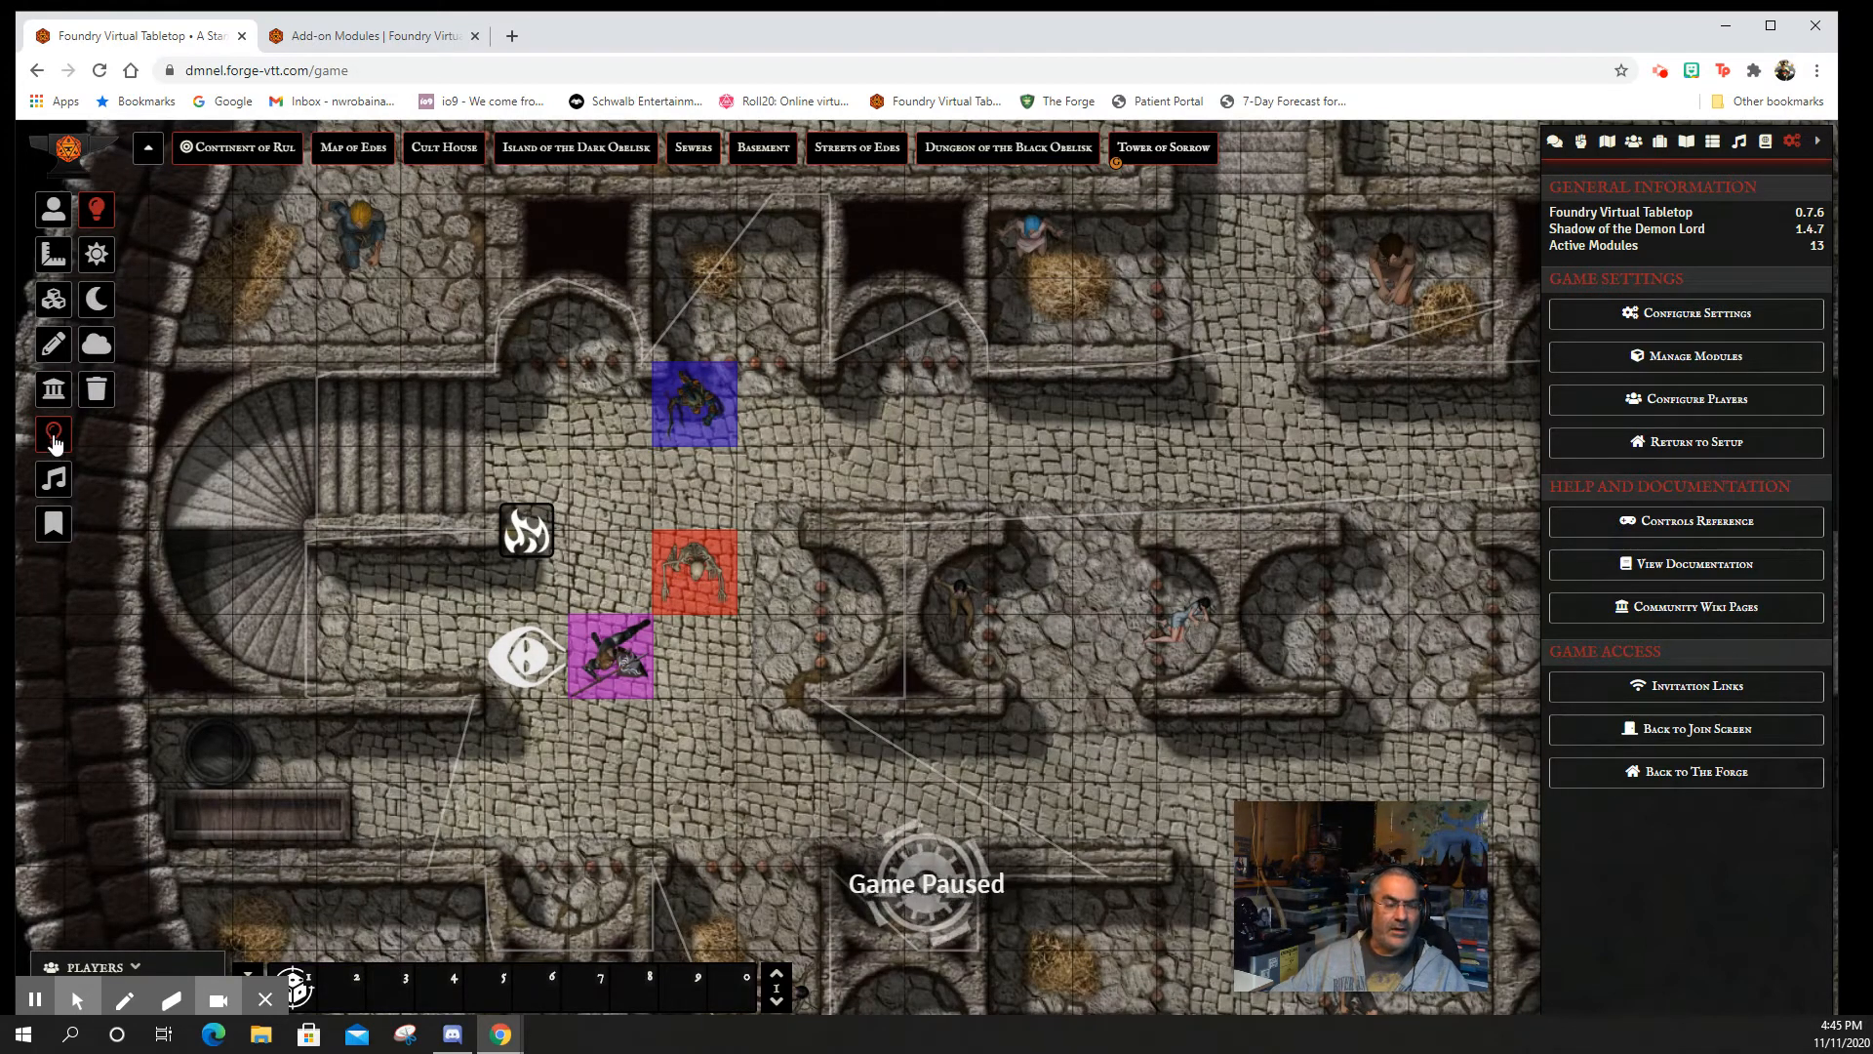
right_click(533, 541)
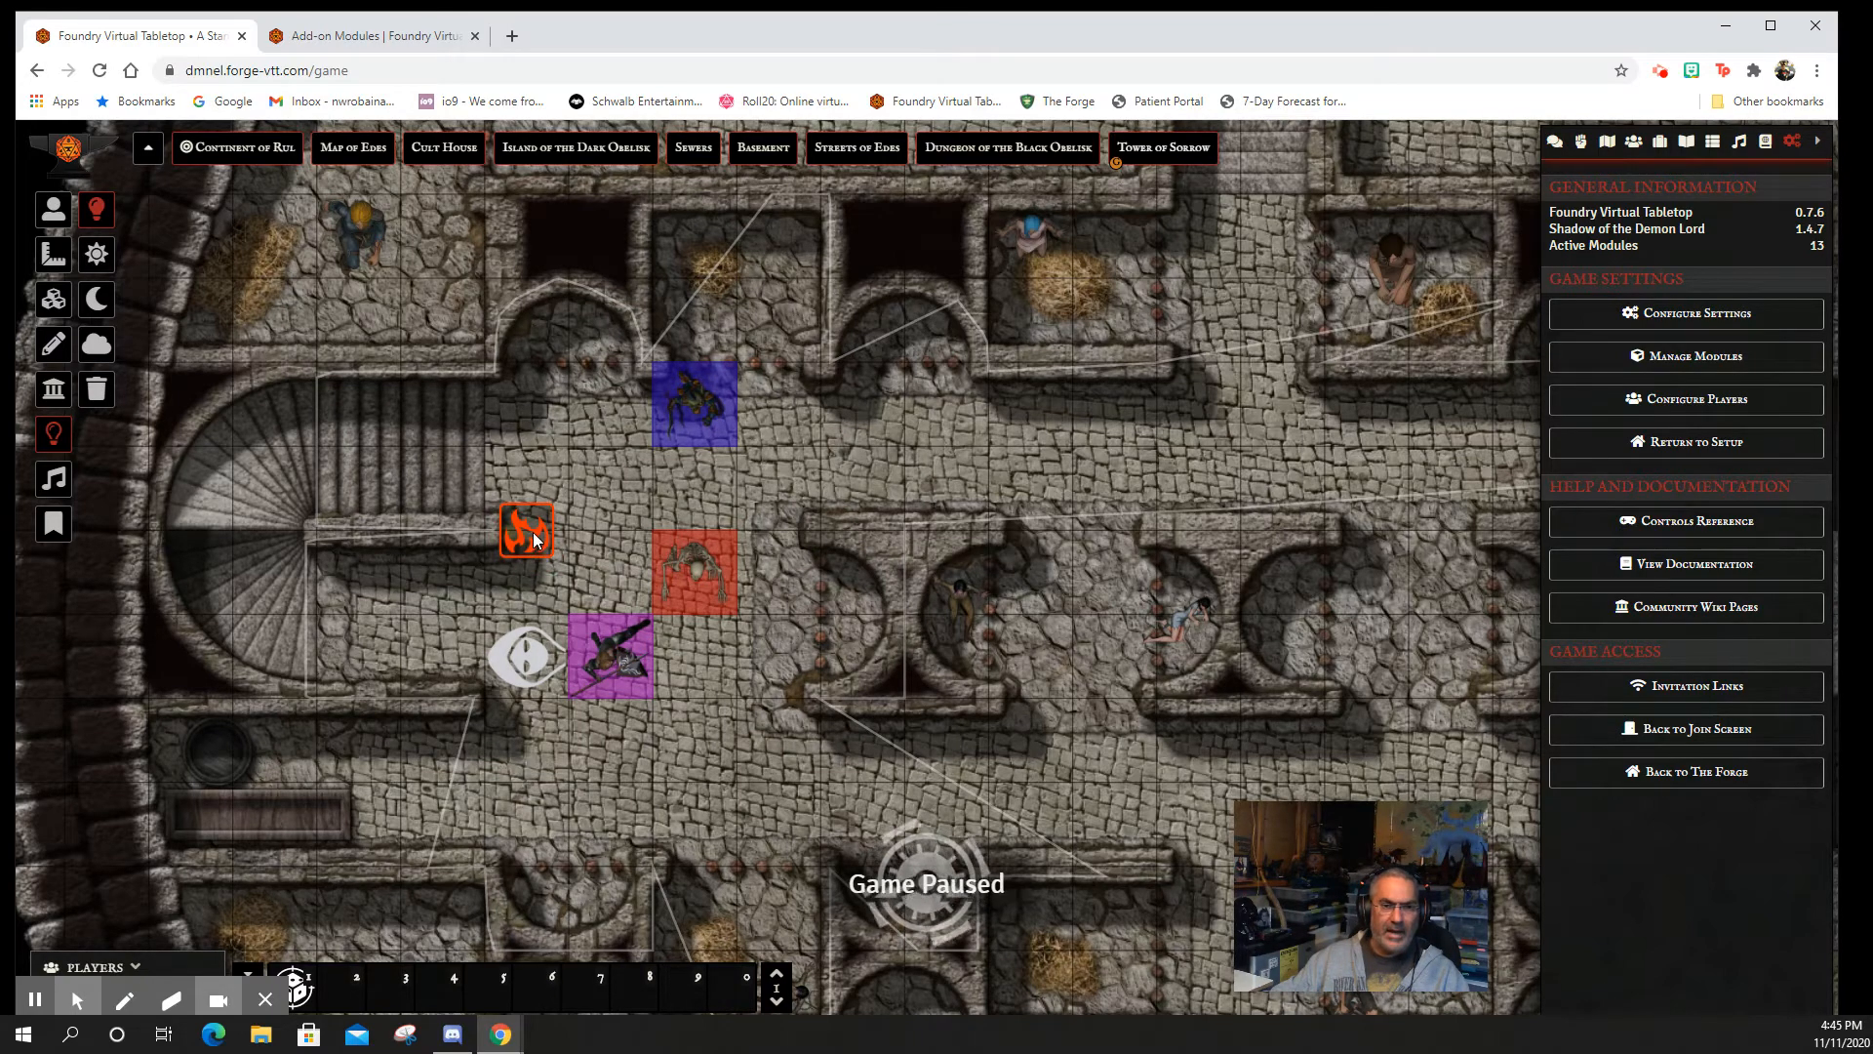
right_click(533, 531)
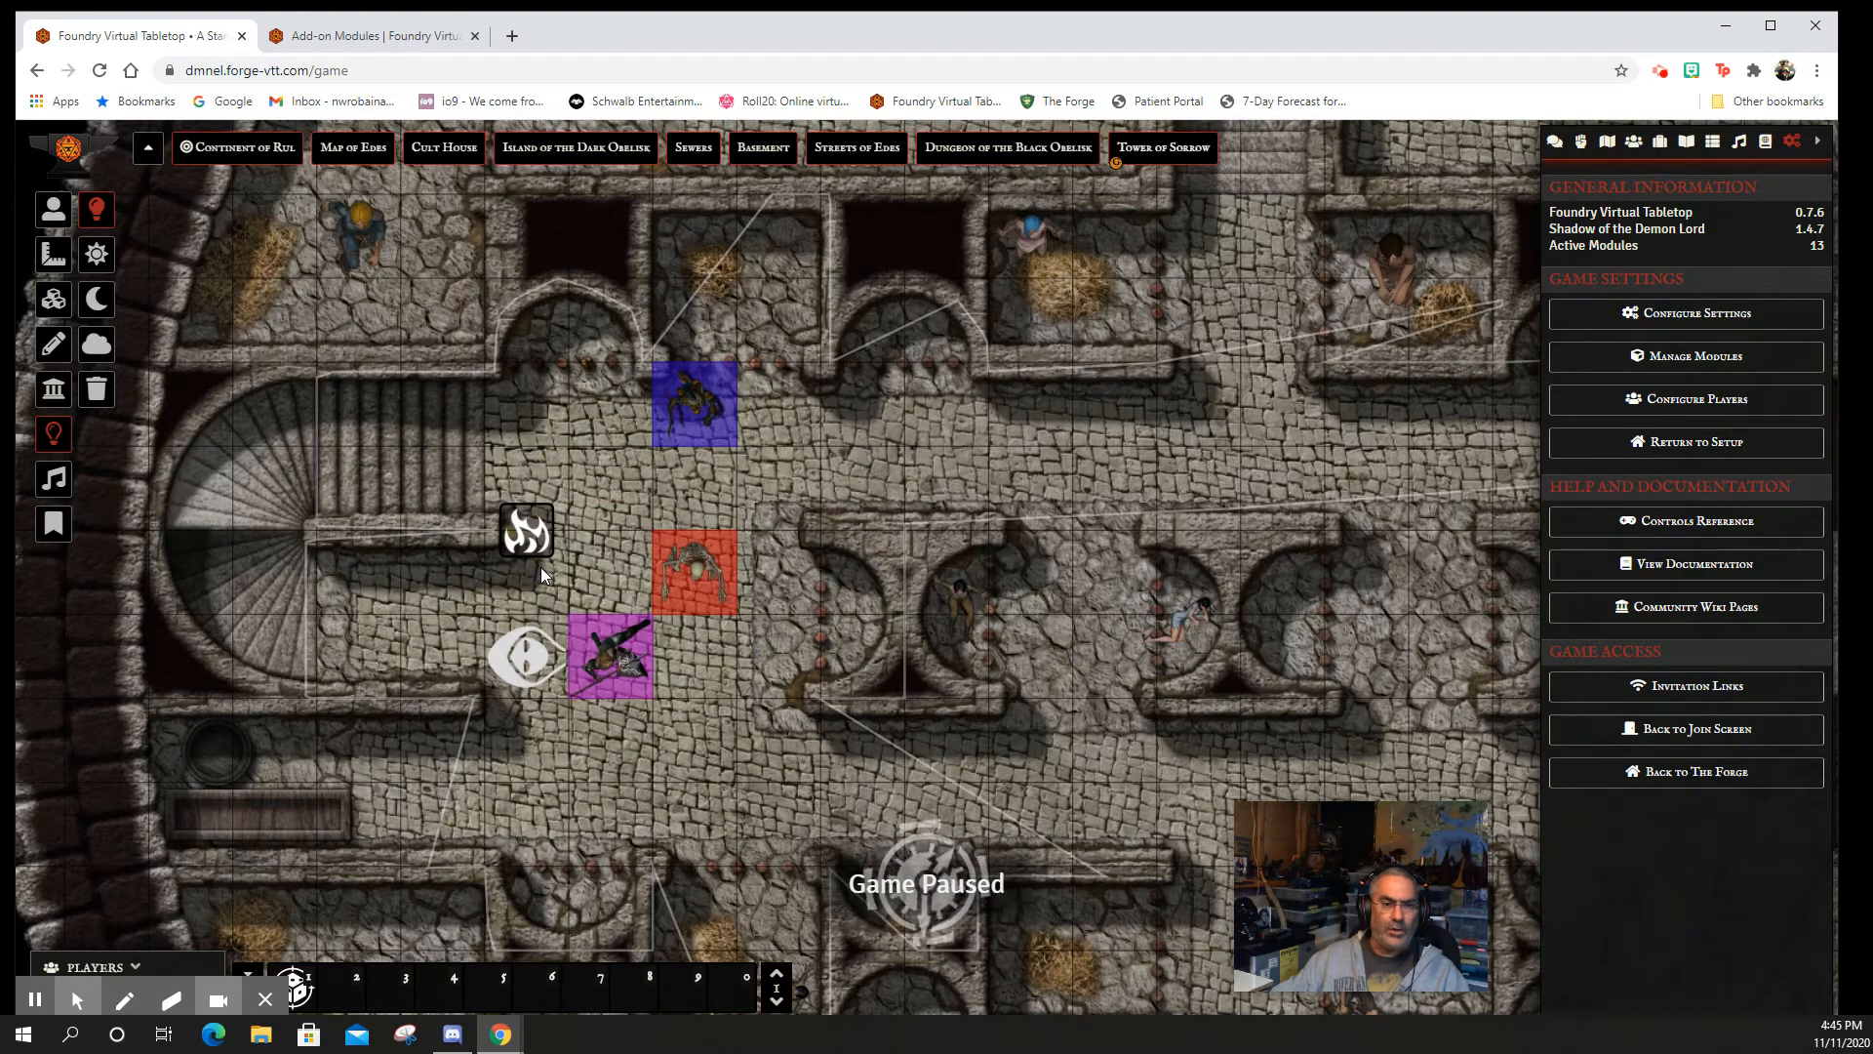
- Set the animation type of the light source beside the stairs to Mysterious Emanation and update the light
double_click(525, 534)
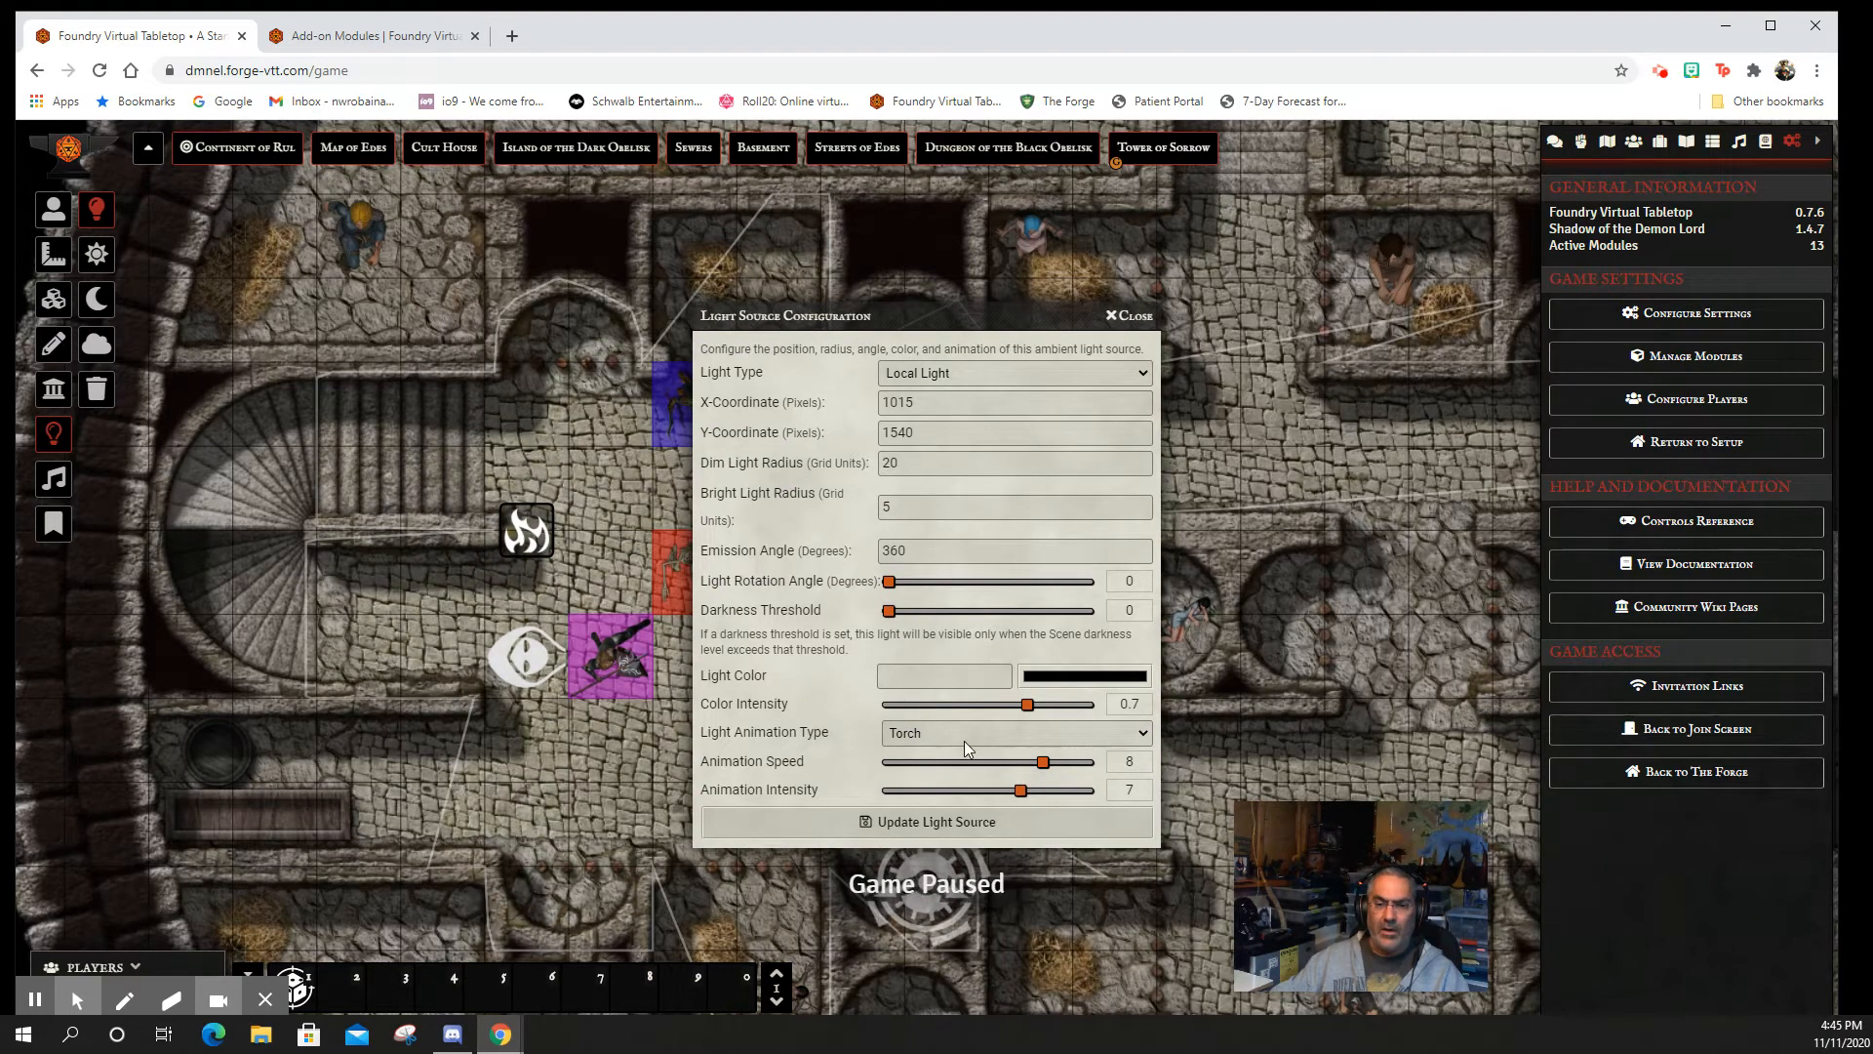
left_click(1143, 732)
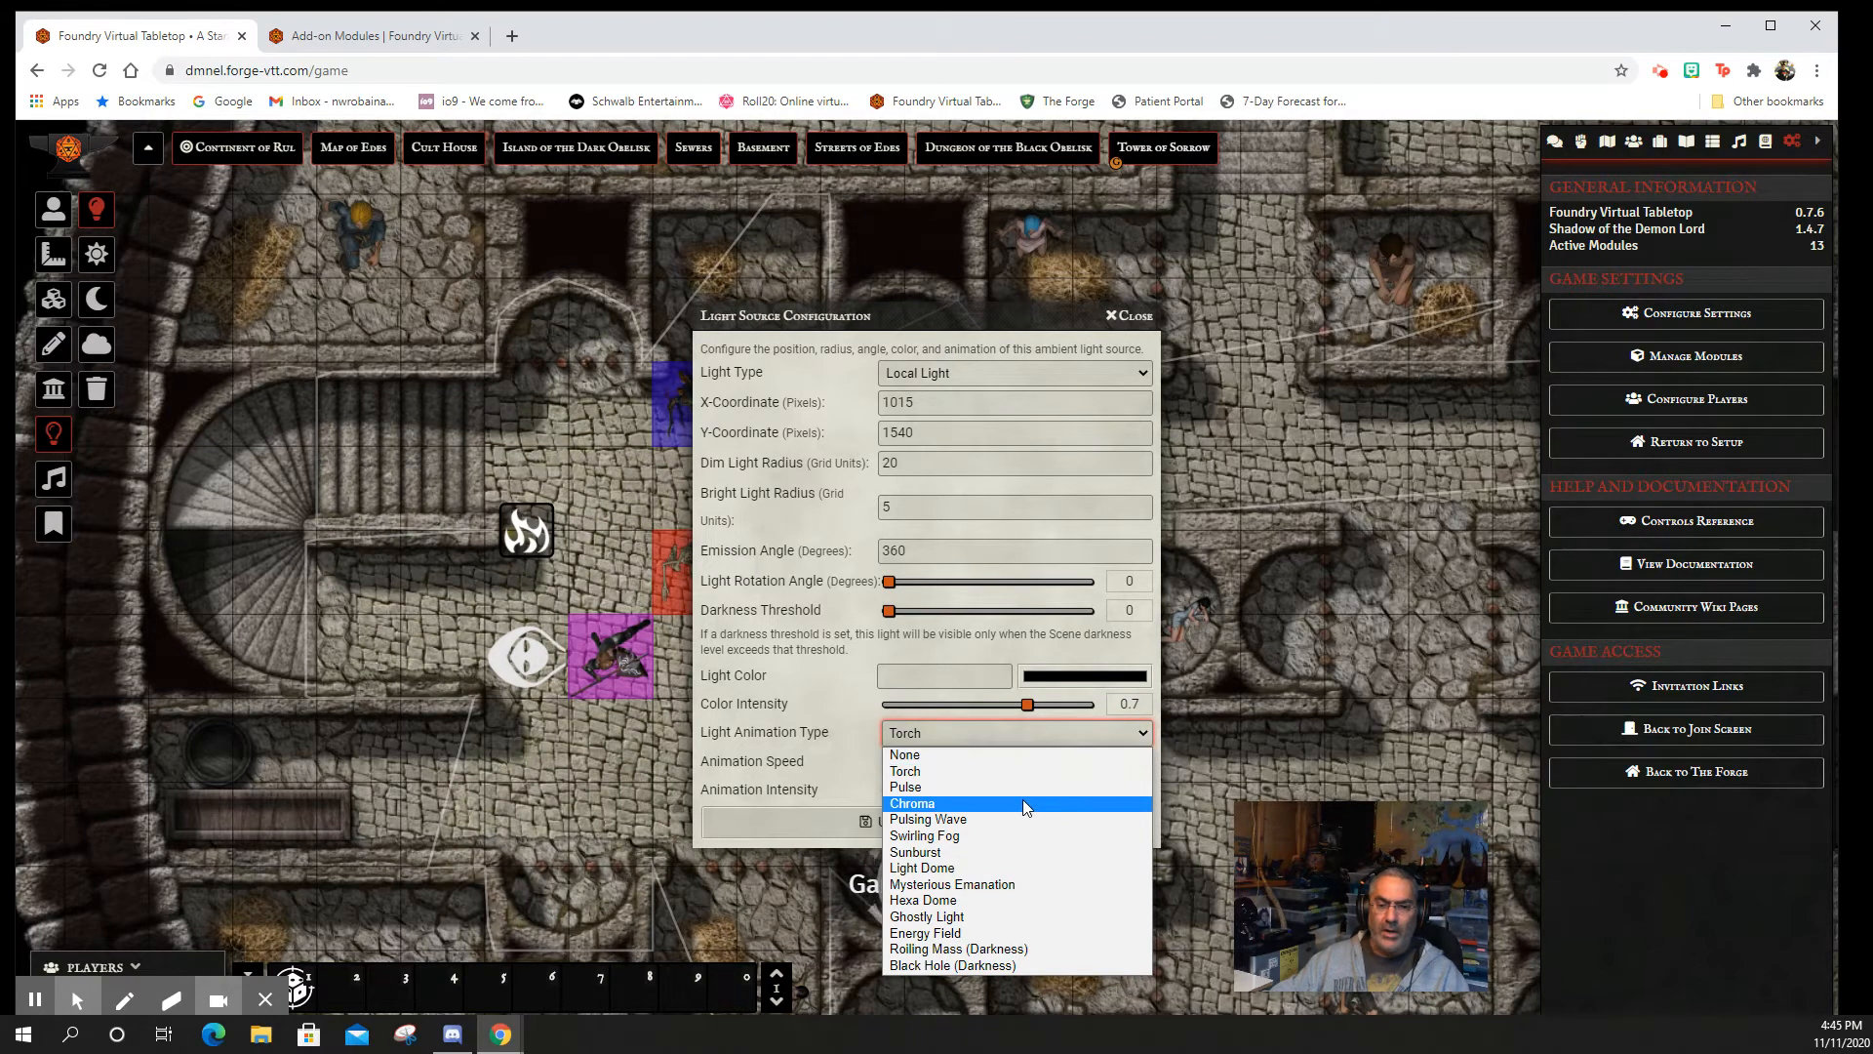
left_click(1018, 884)
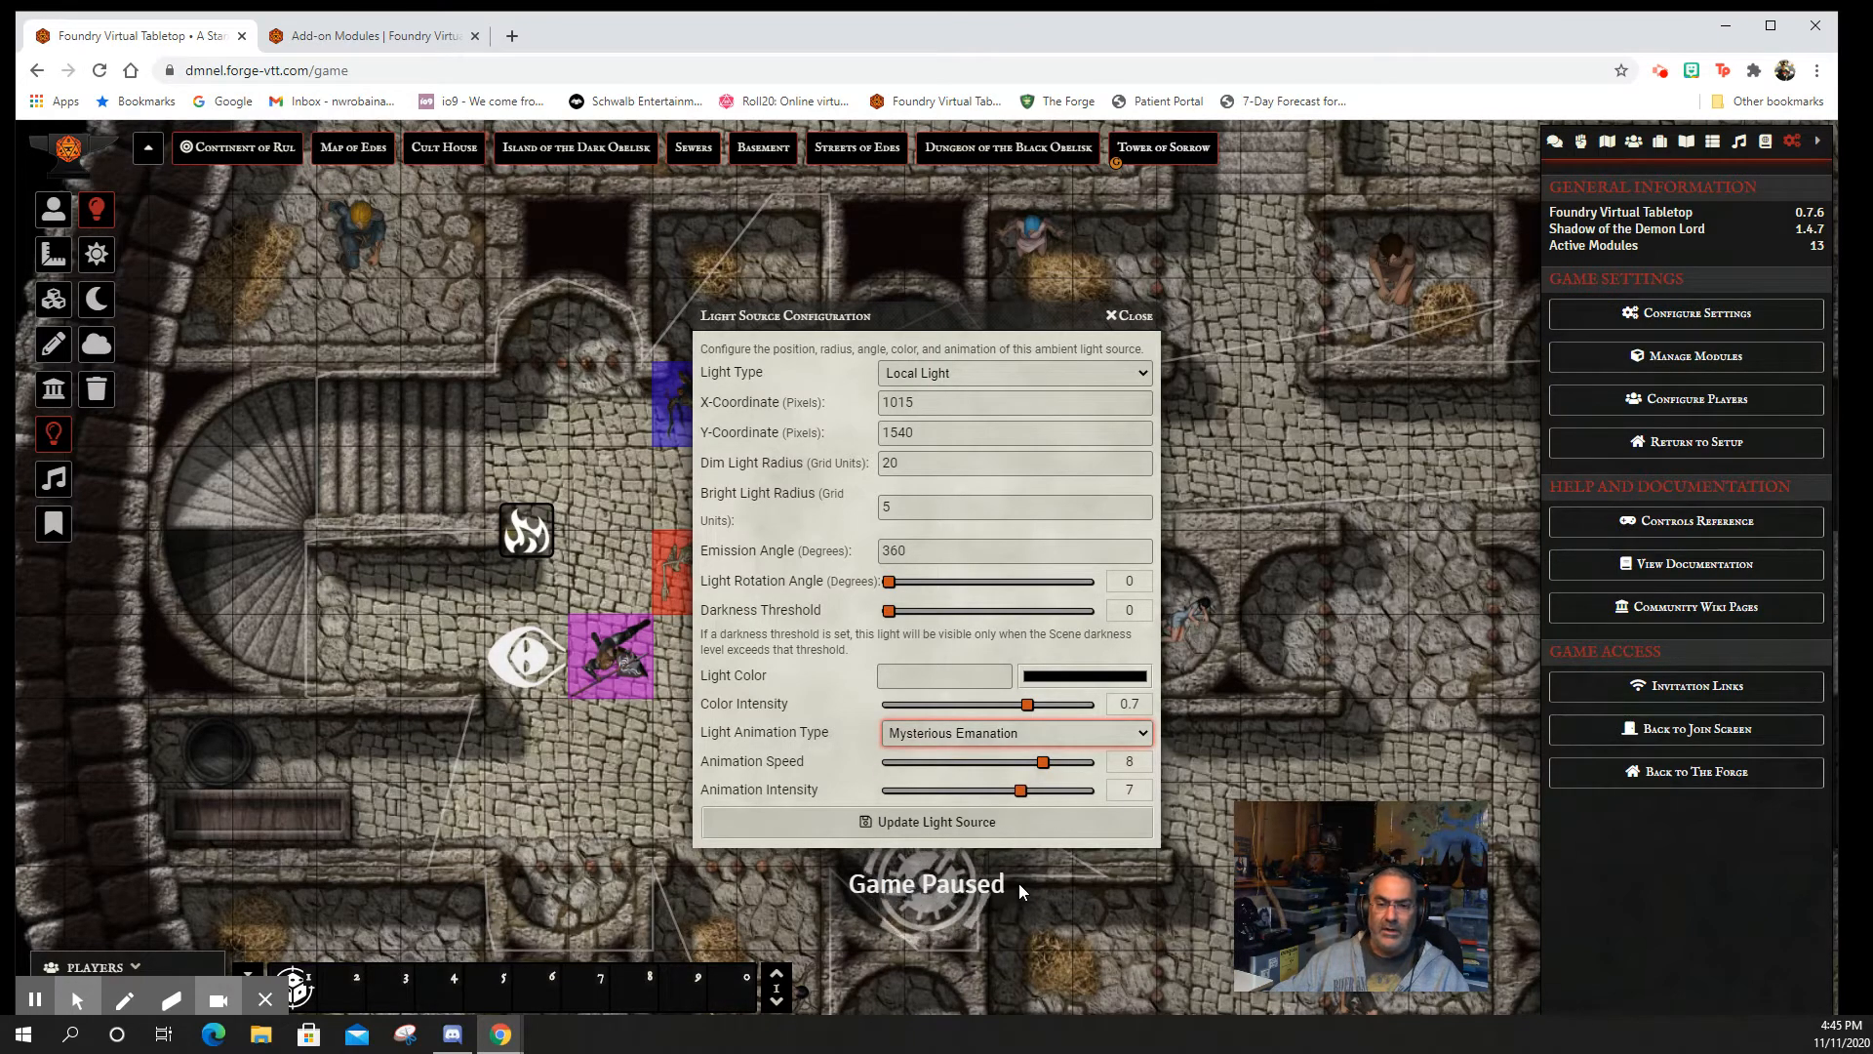
left_click(1142, 732)
left_click(859, 696)
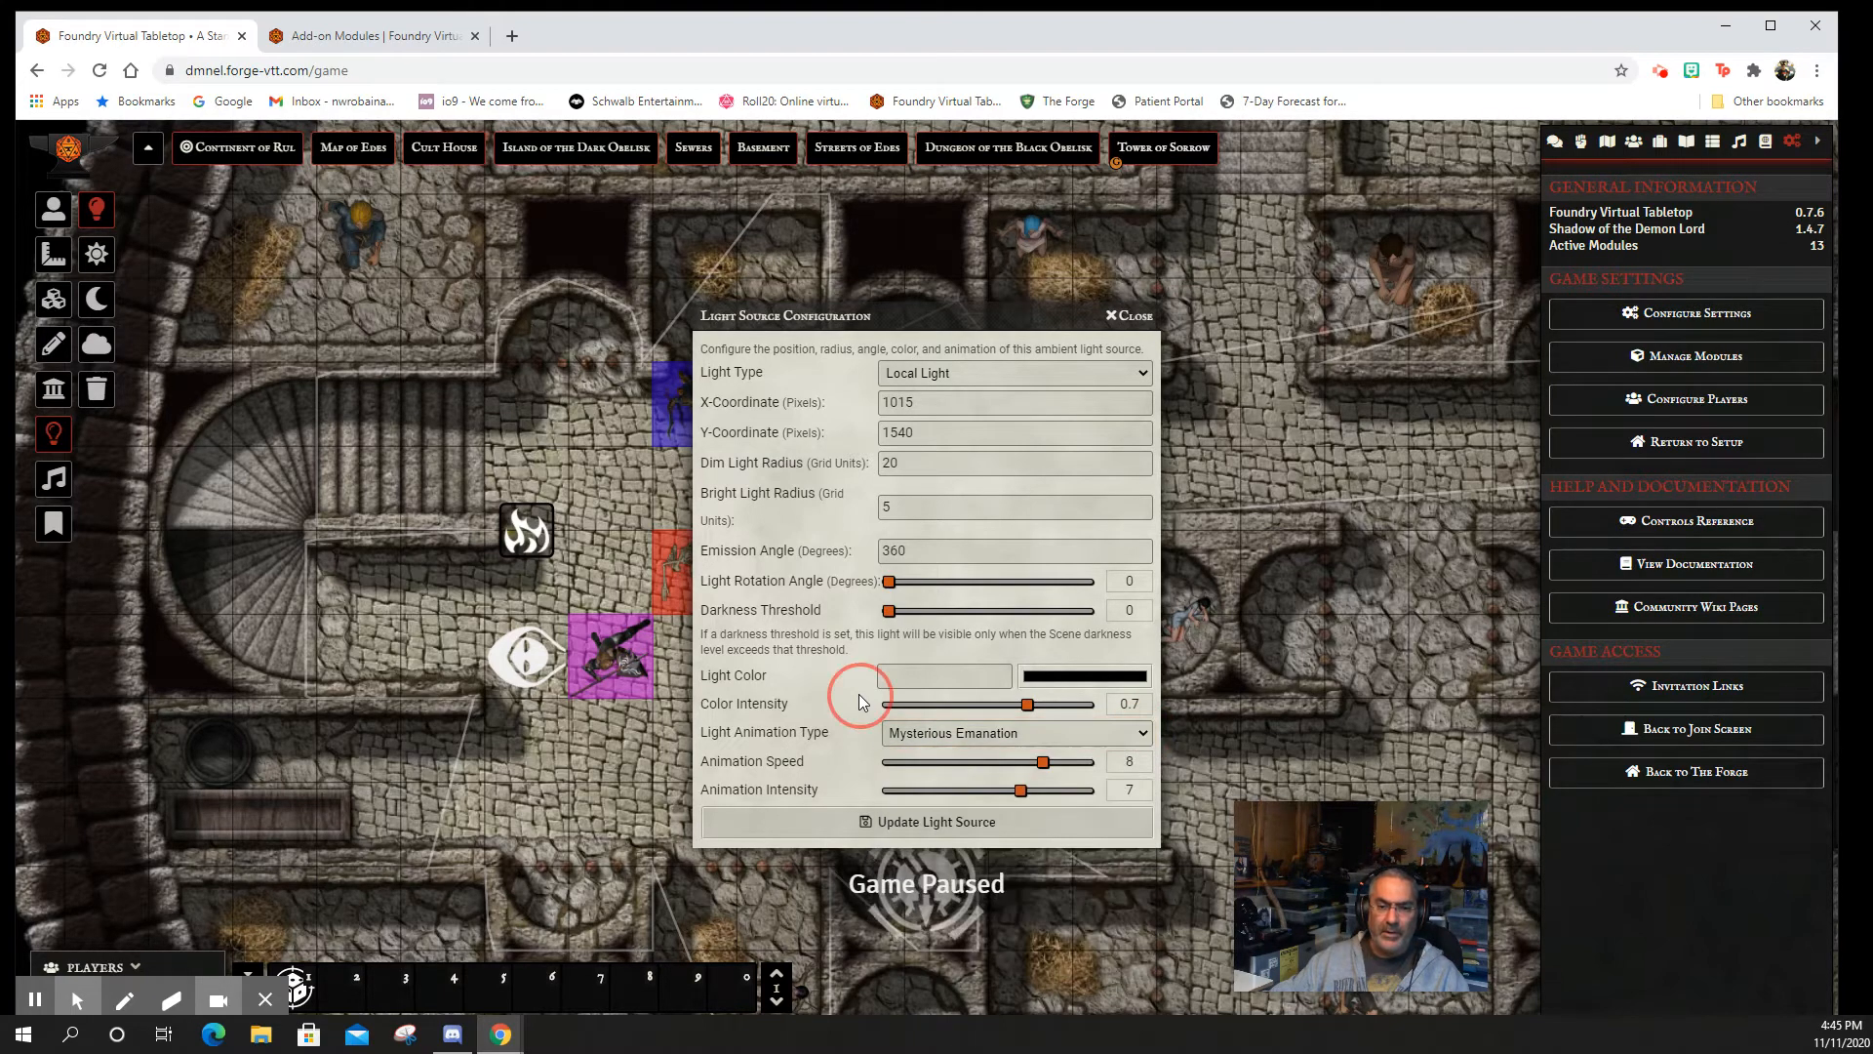
left_click(956, 831)
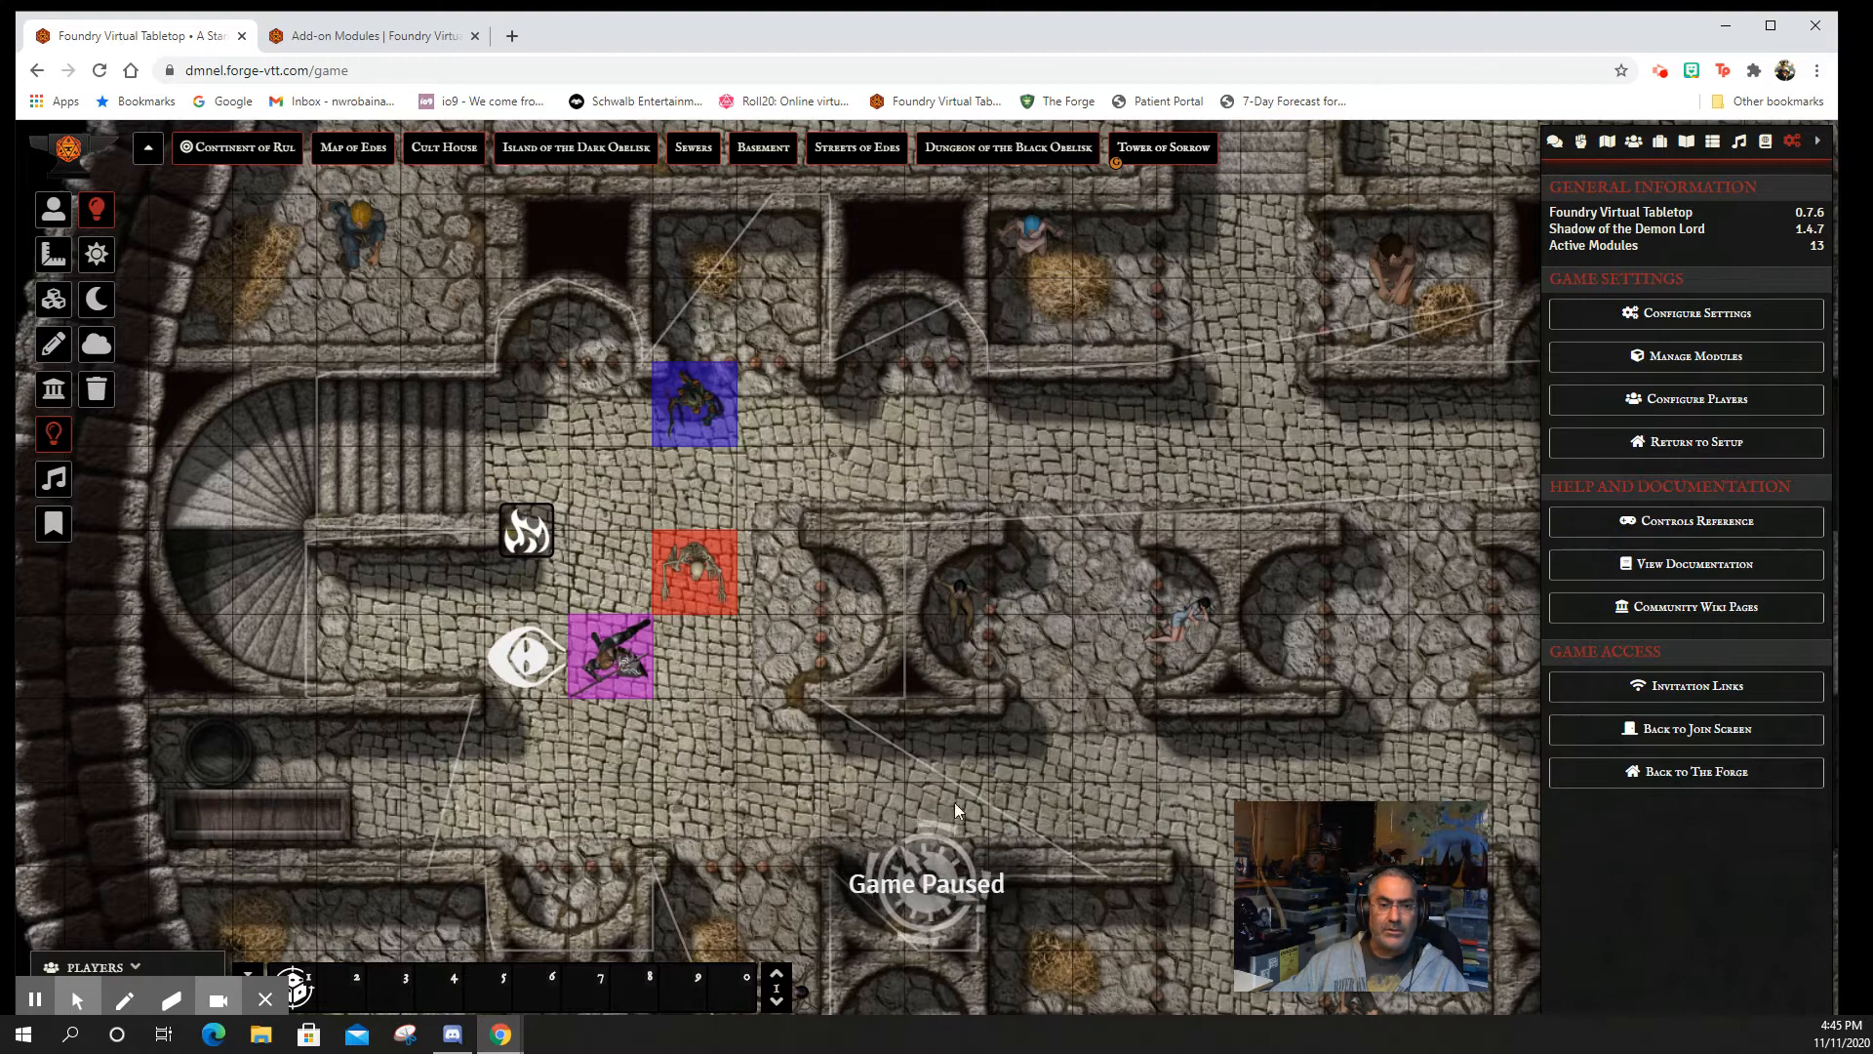
- Reopen the light's configuration, try the Roiling Mass (Darkness), Chroma and Pulsing Wave animations, and settle on Torch
double_click(543, 527)
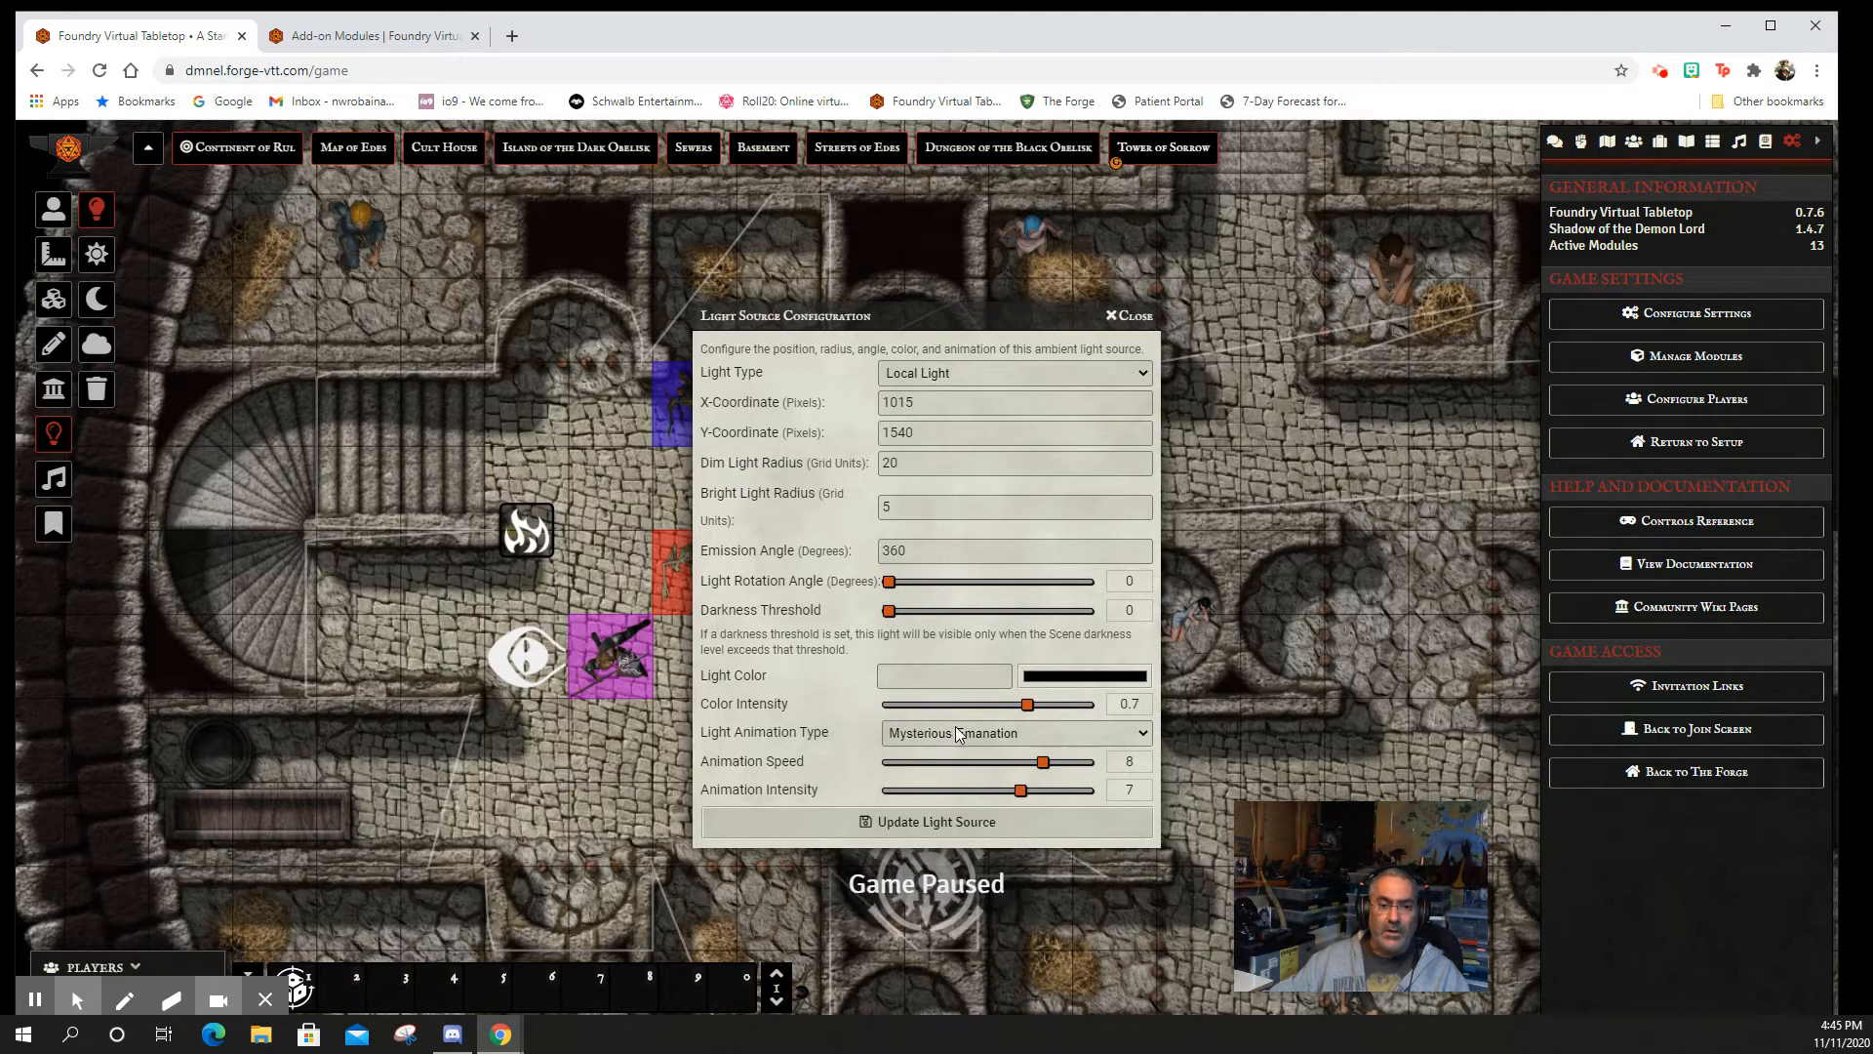
left_click(1015, 741)
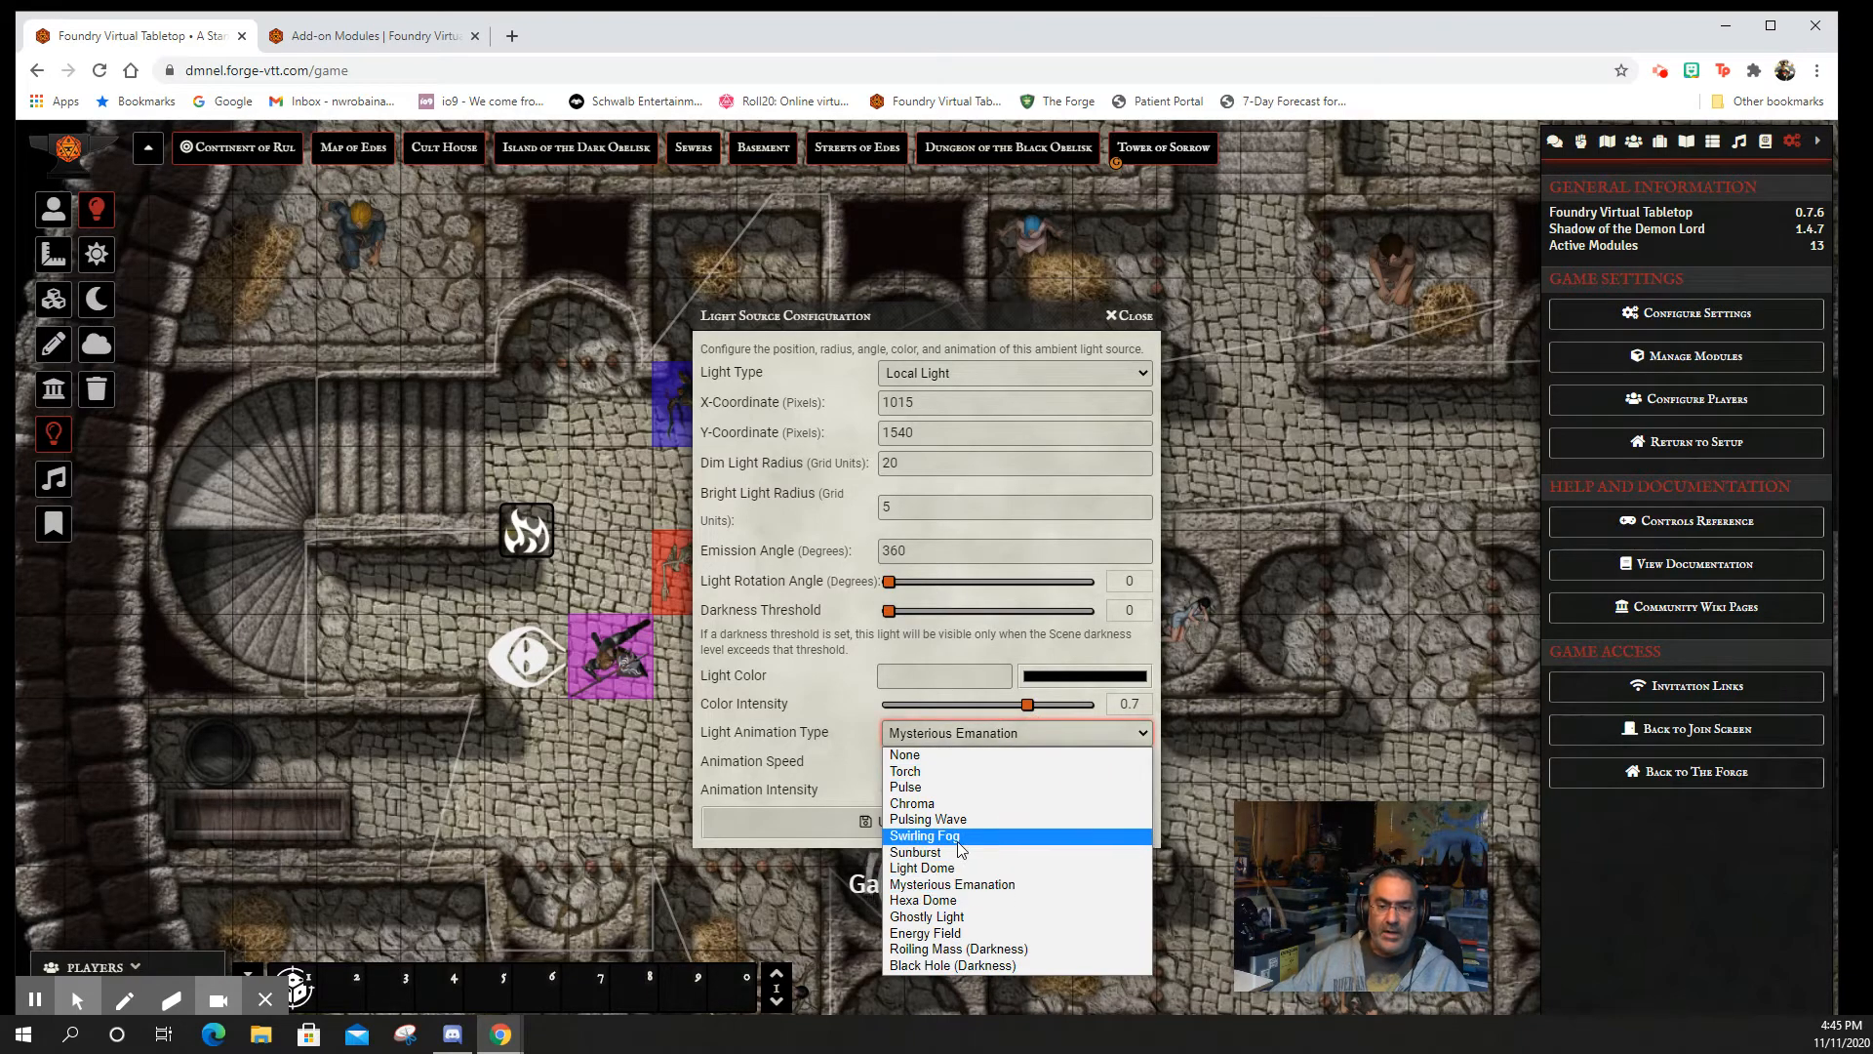
left_click(950, 948)
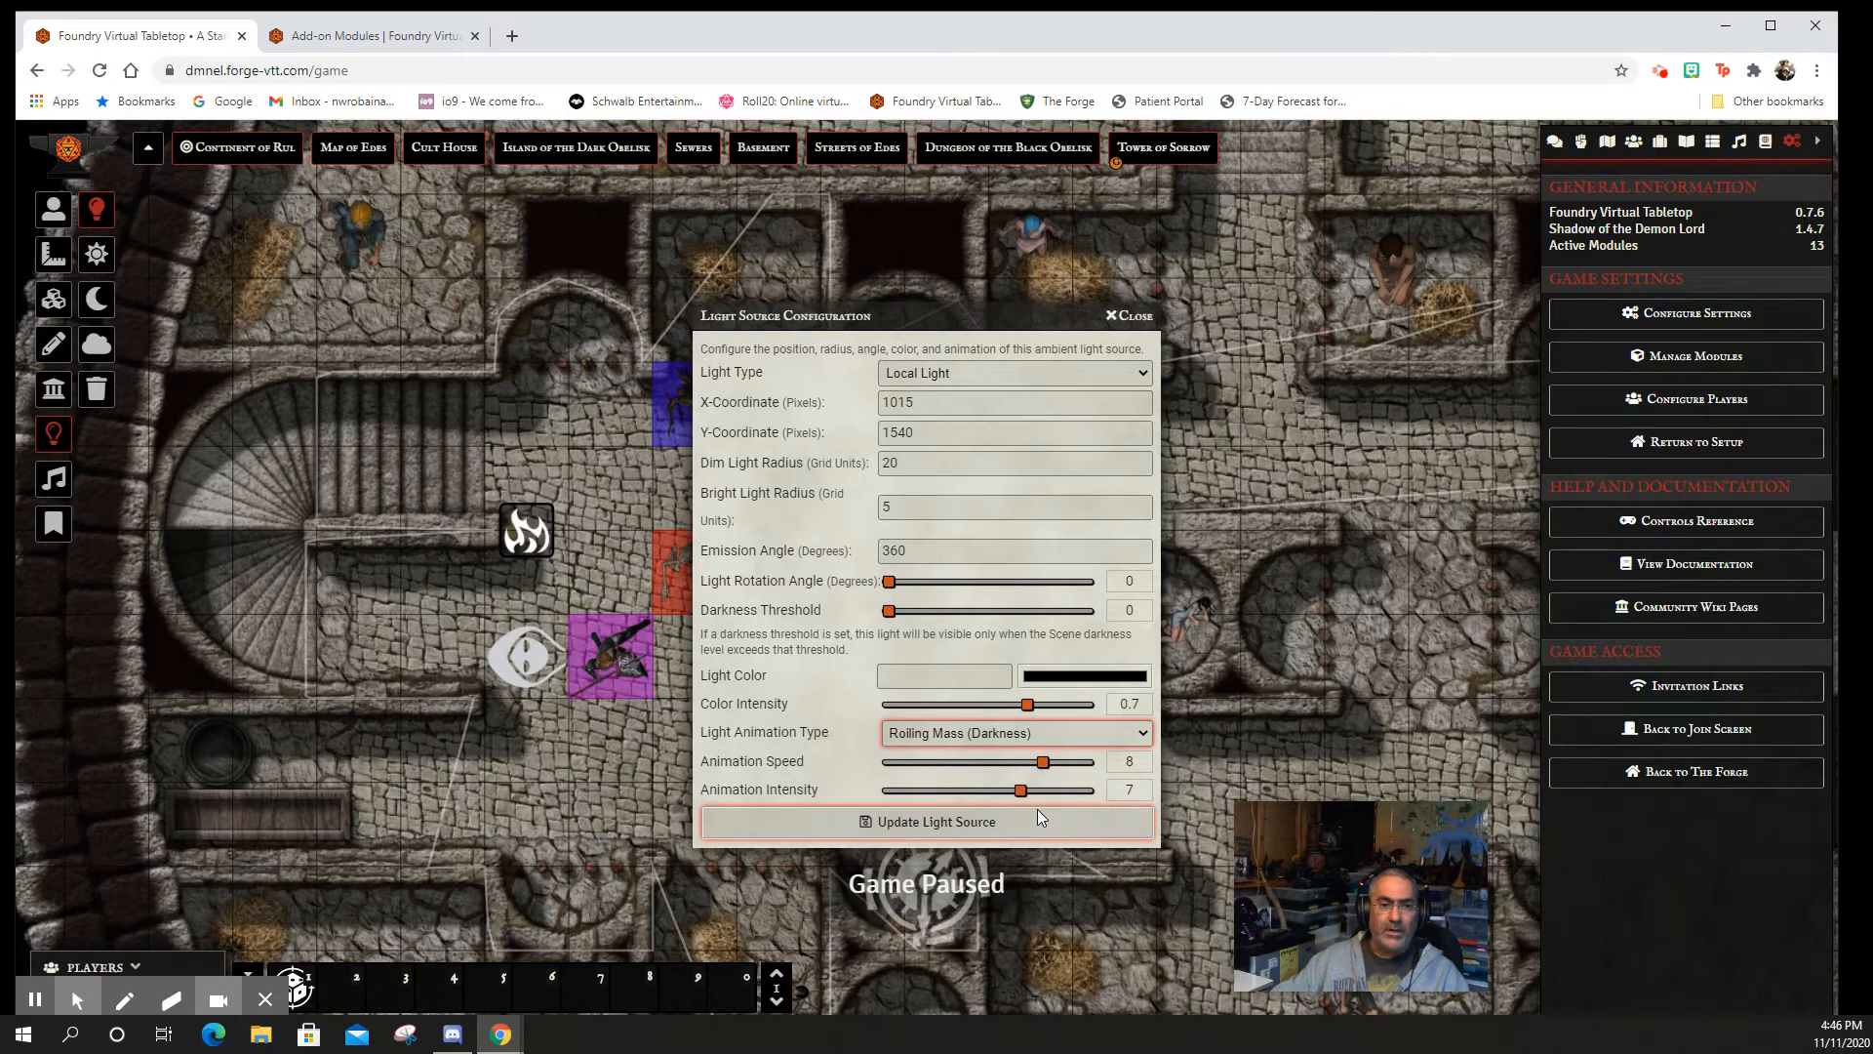
left_click(960, 731)
left_click(922, 804)
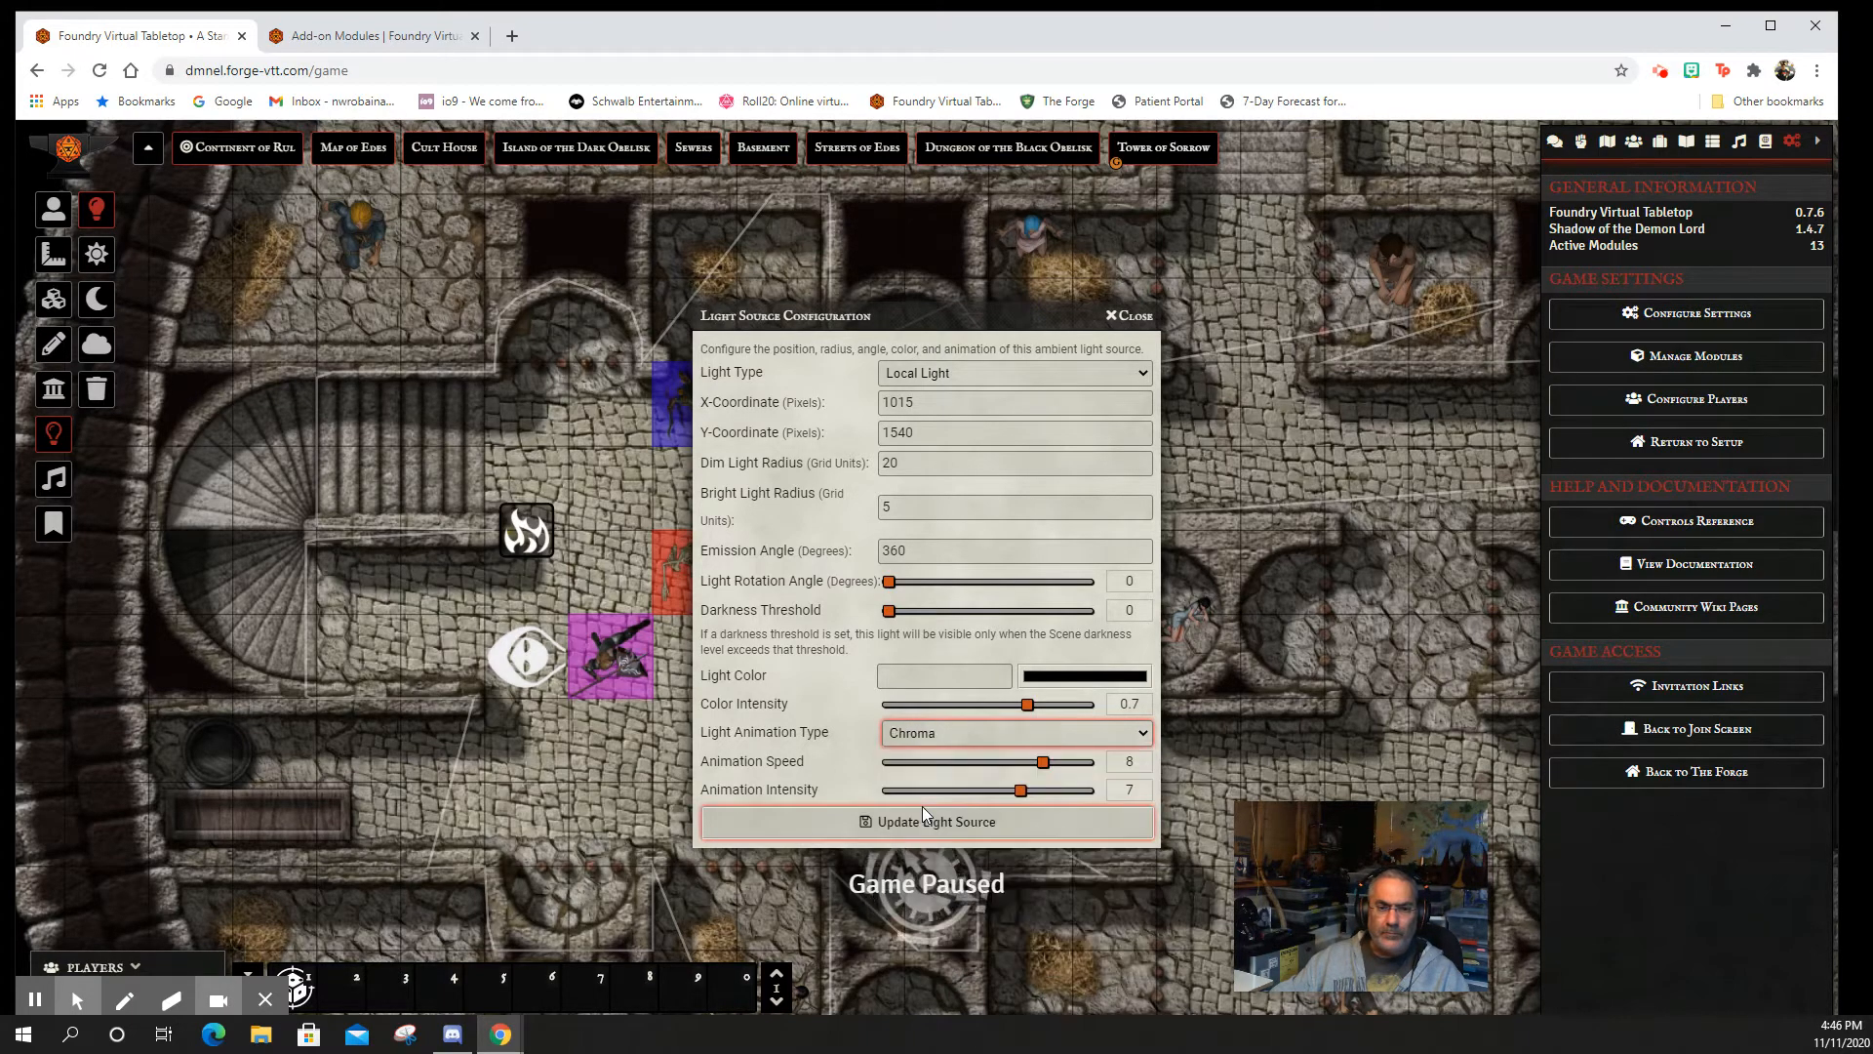
left_click(967, 732)
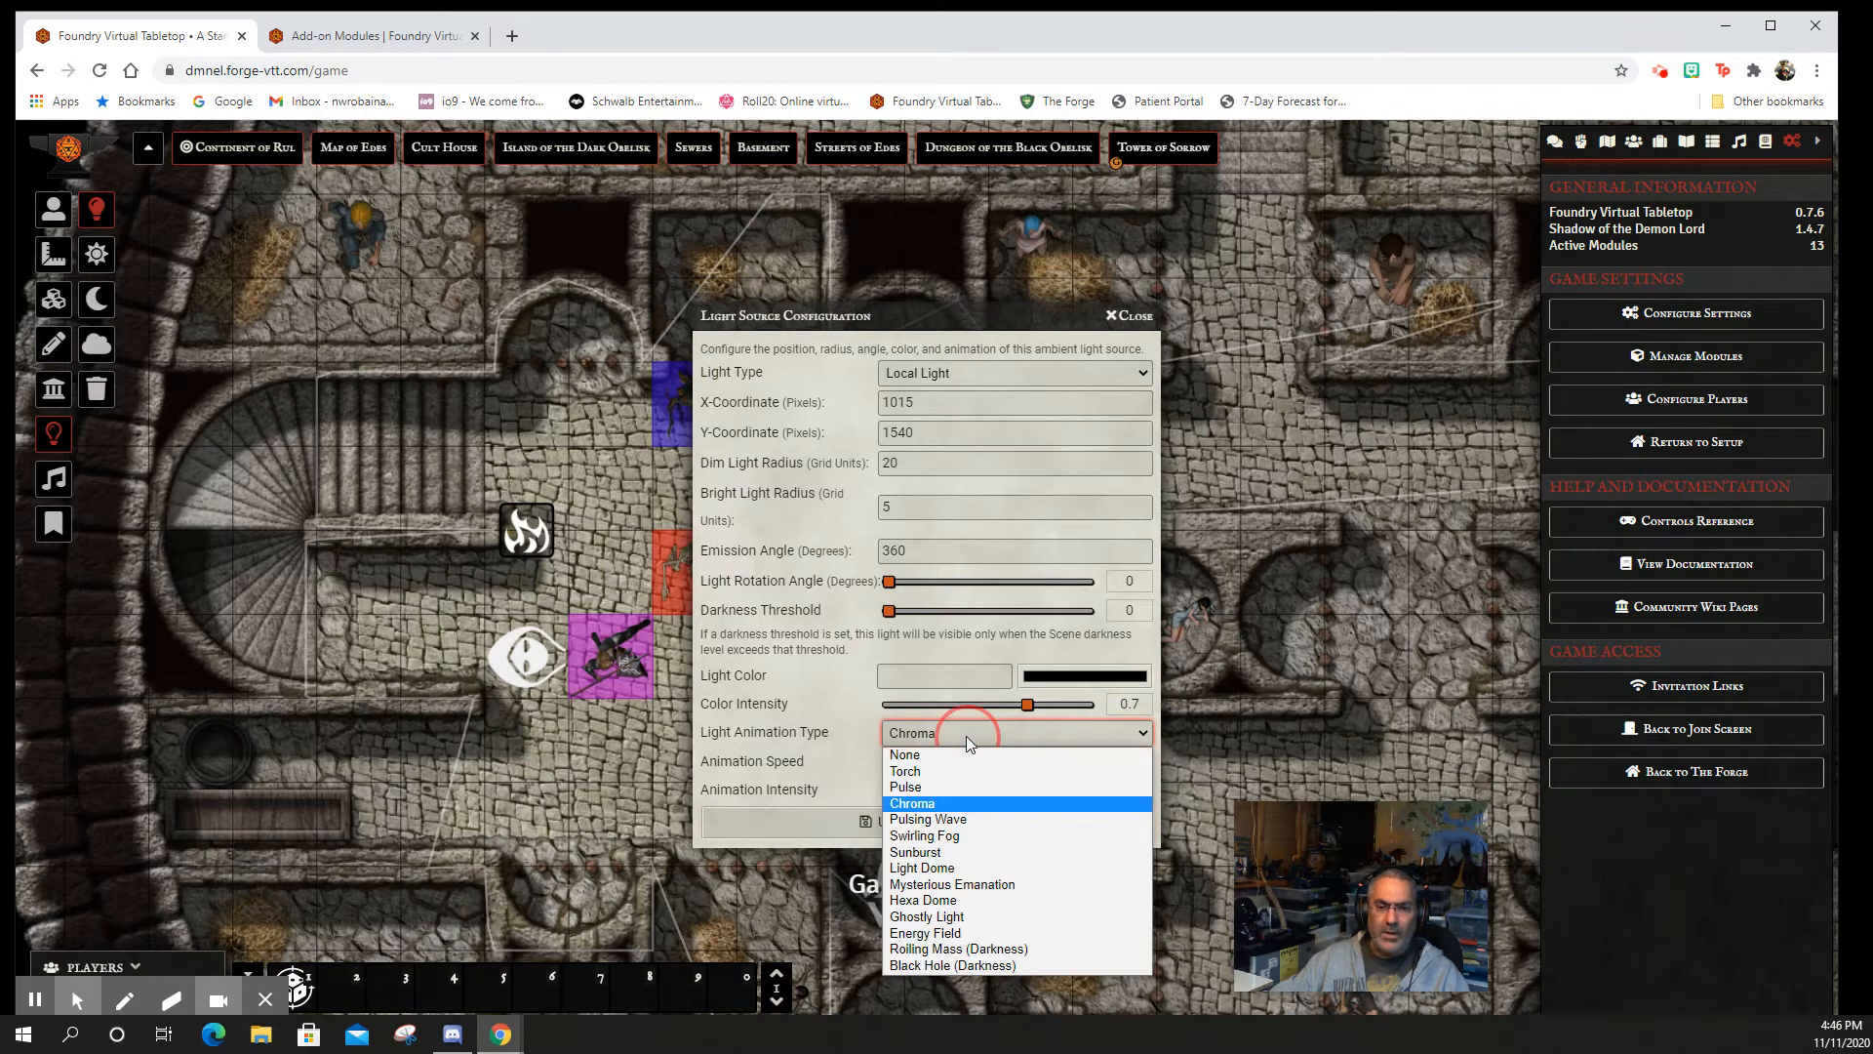
left_click(956, 821)
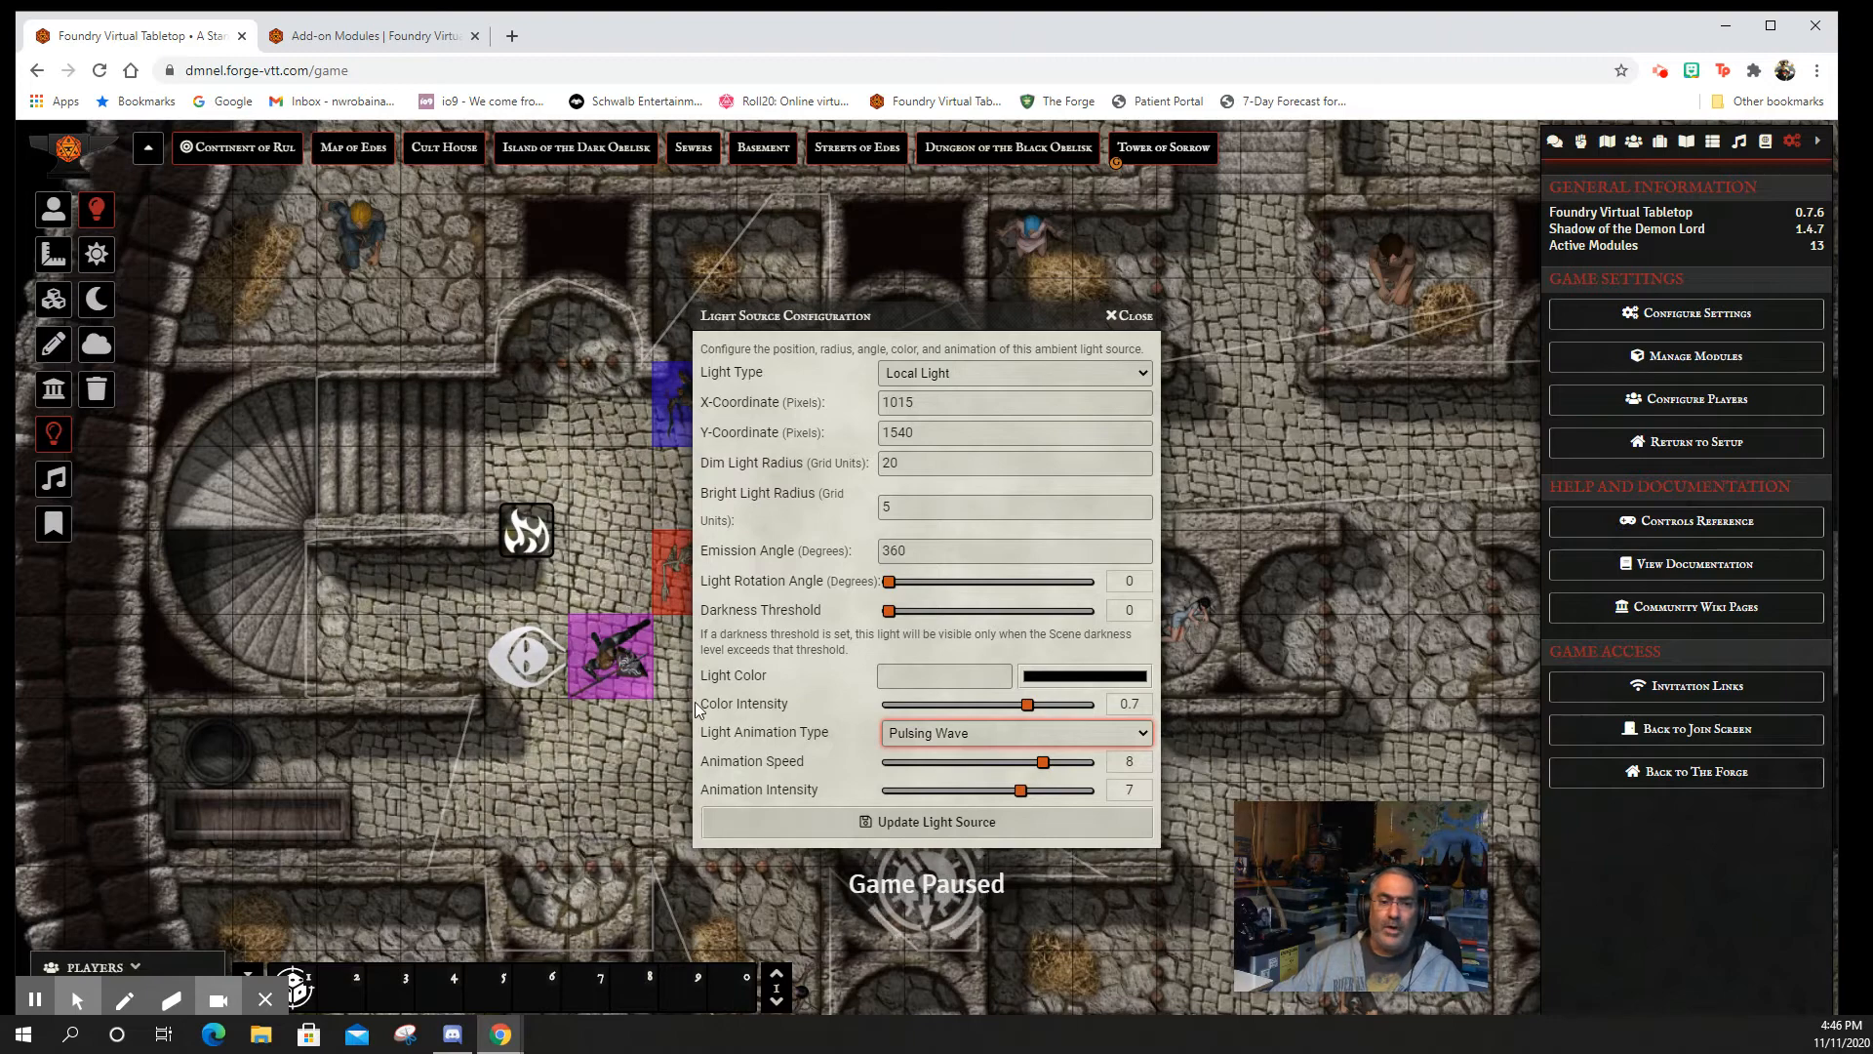
left_click(991, 740)
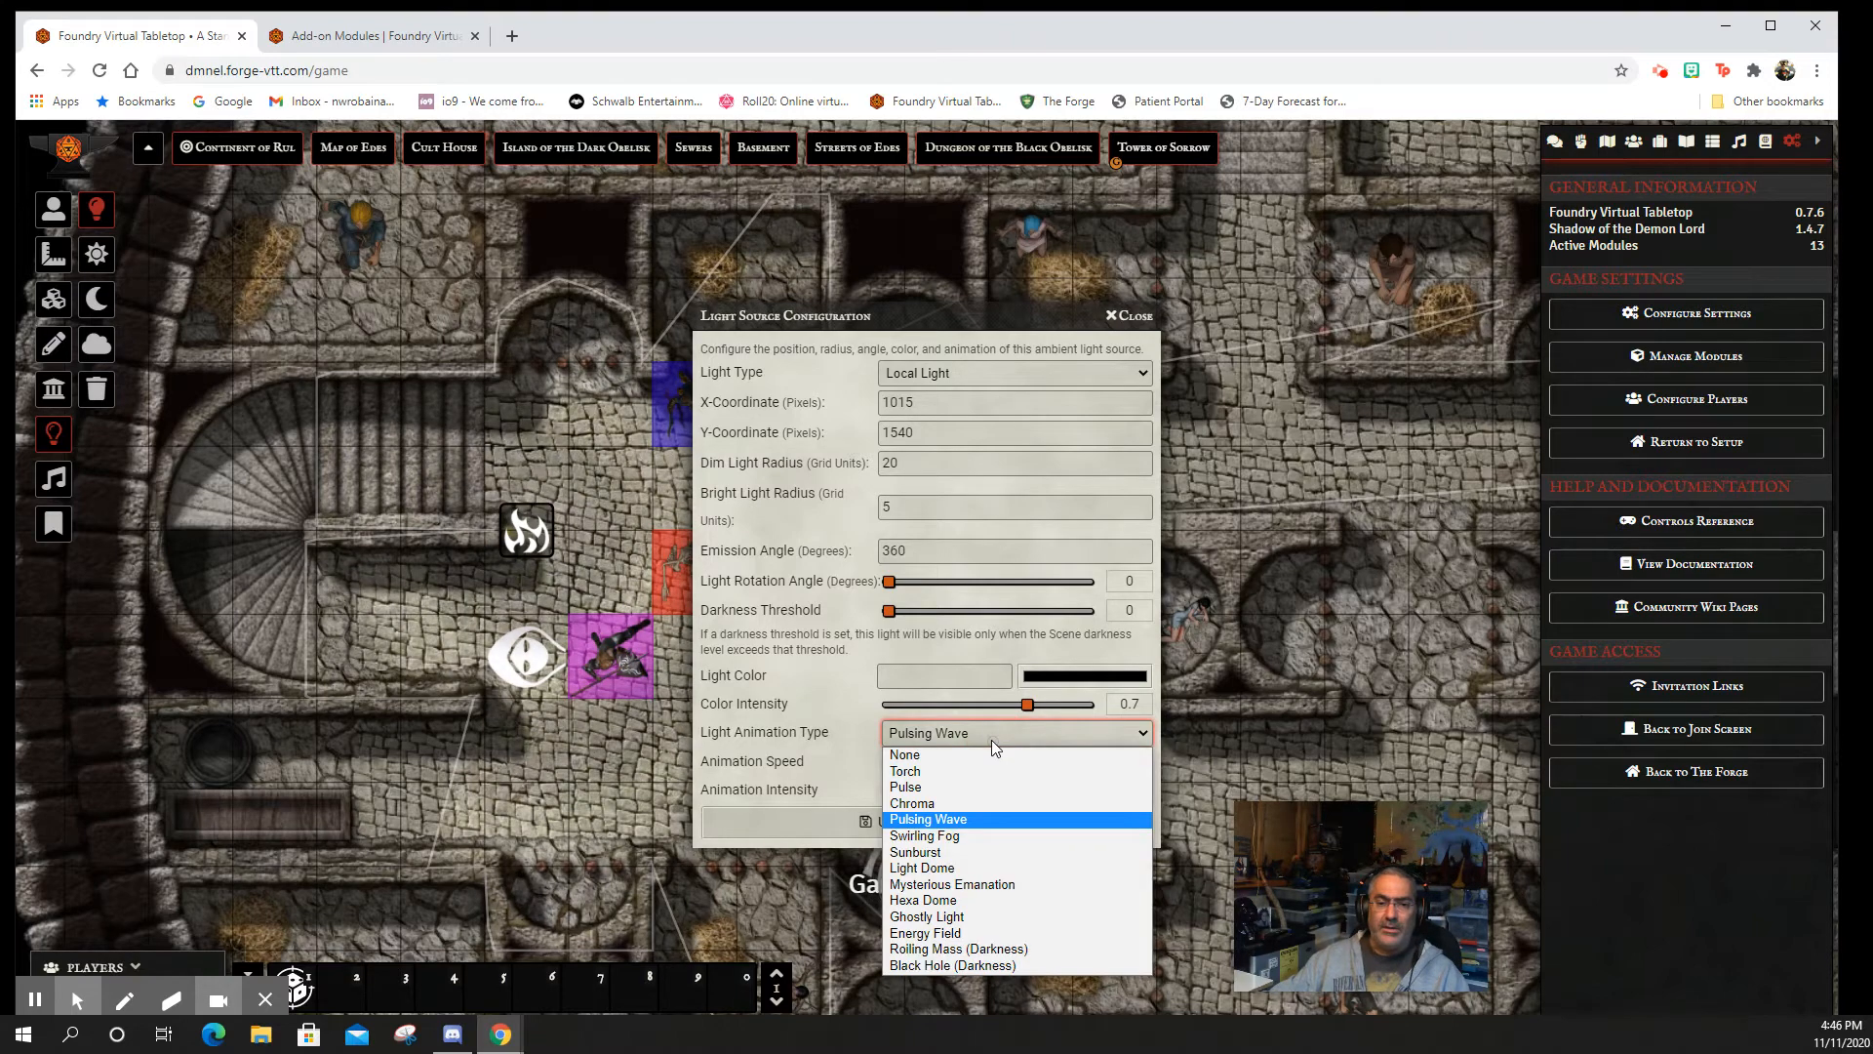
left_click(929, 771)
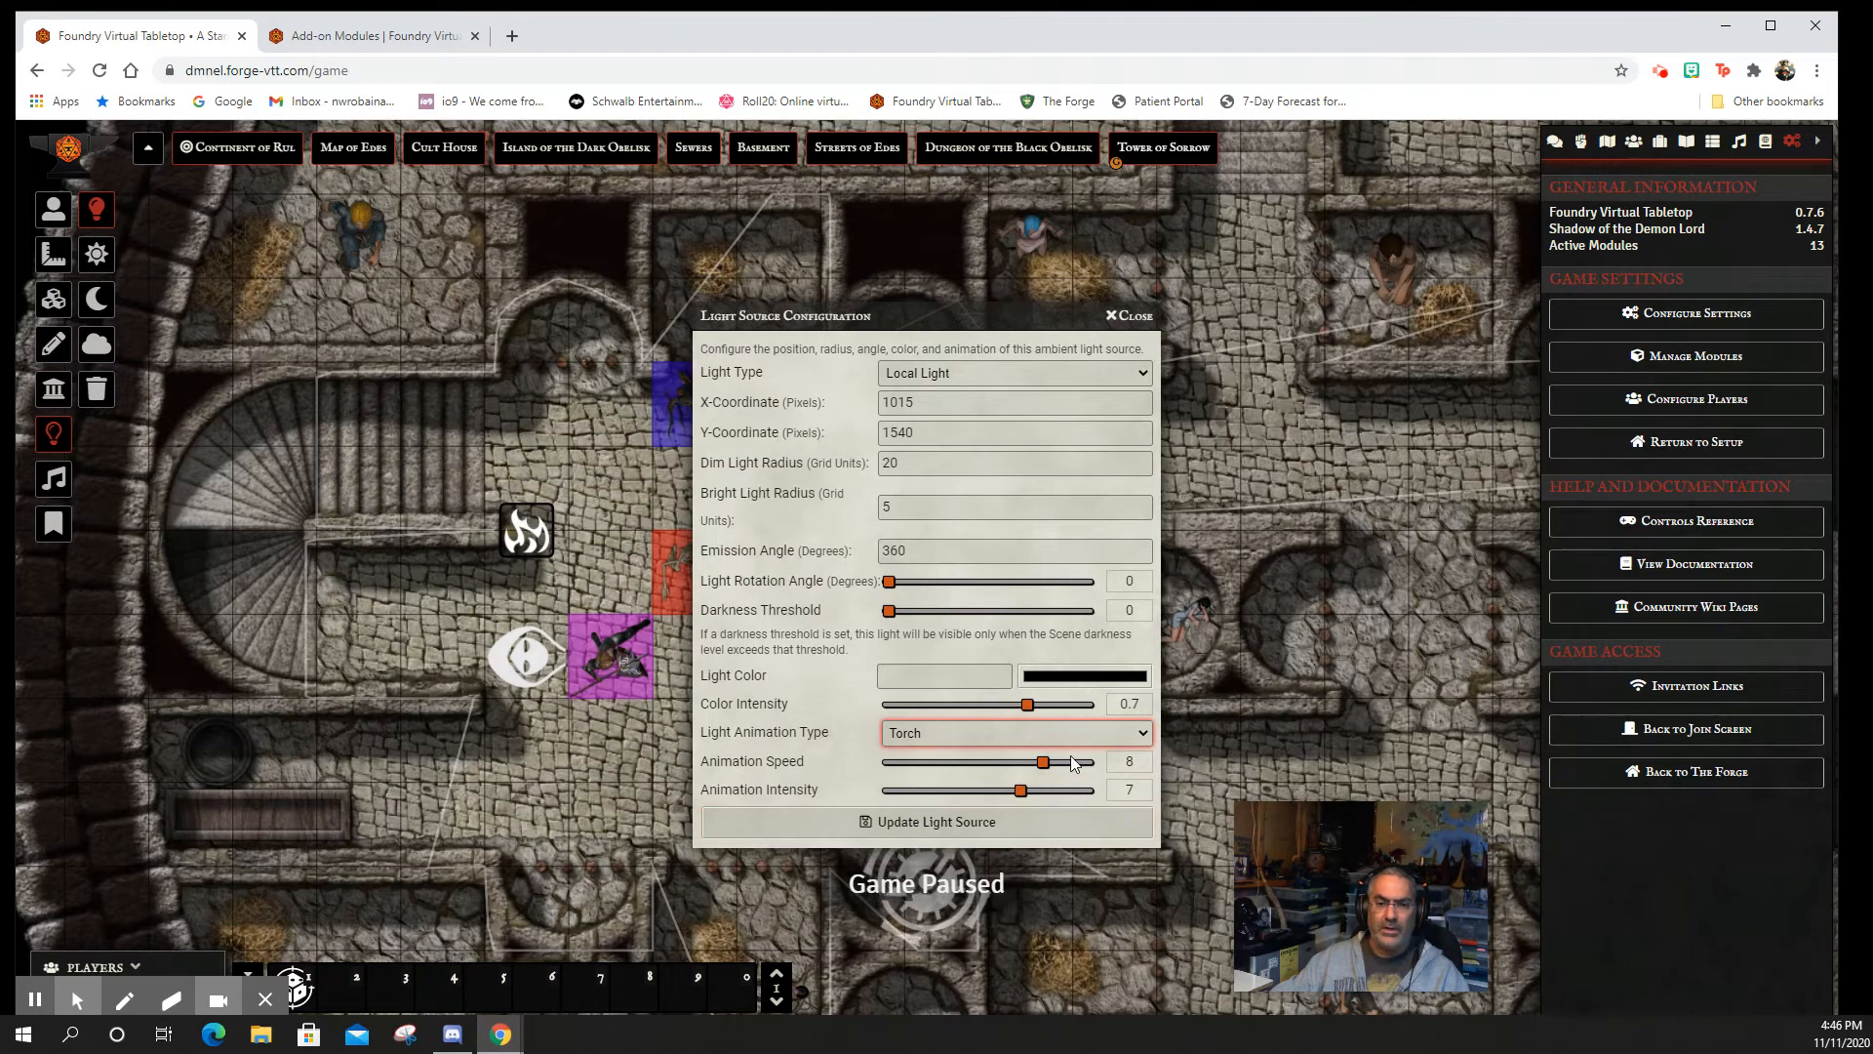
- Give the torch light a bright yellow colour, #ddfa05, and update the light source
left_click(1085, 677)
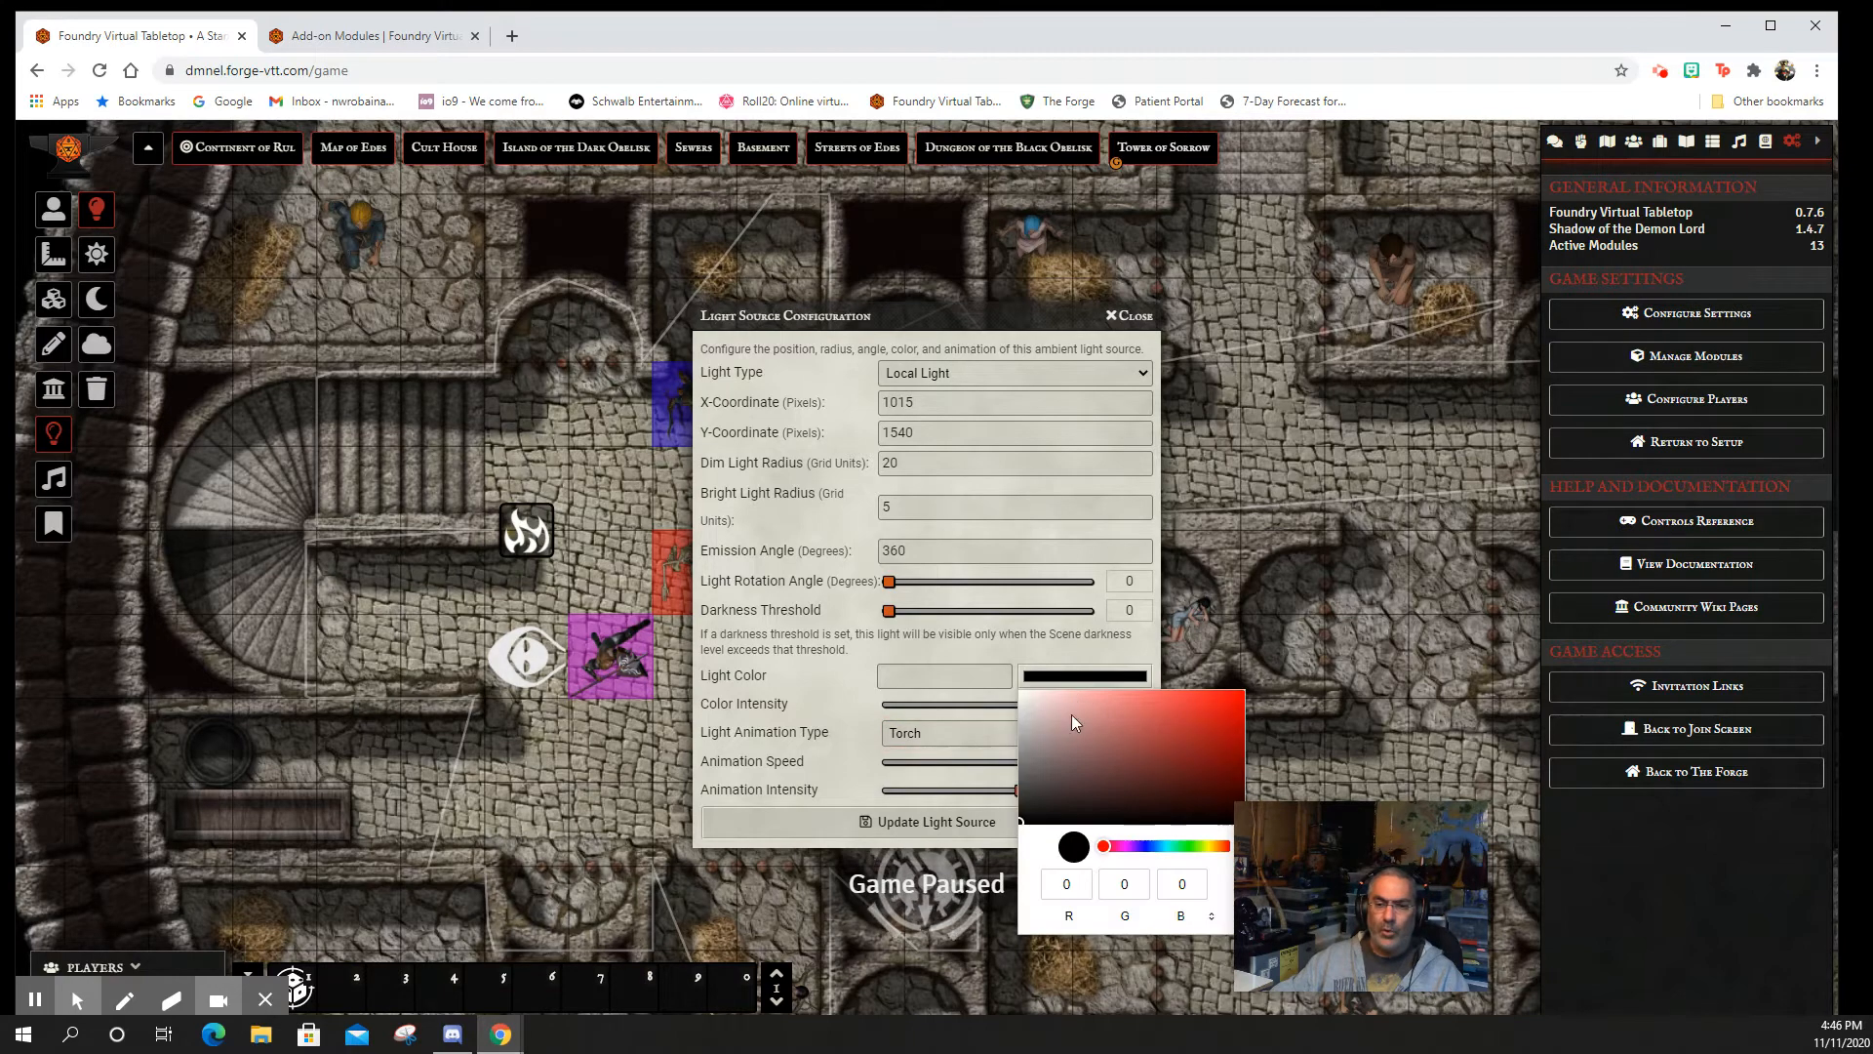
left_click(1205, 846)
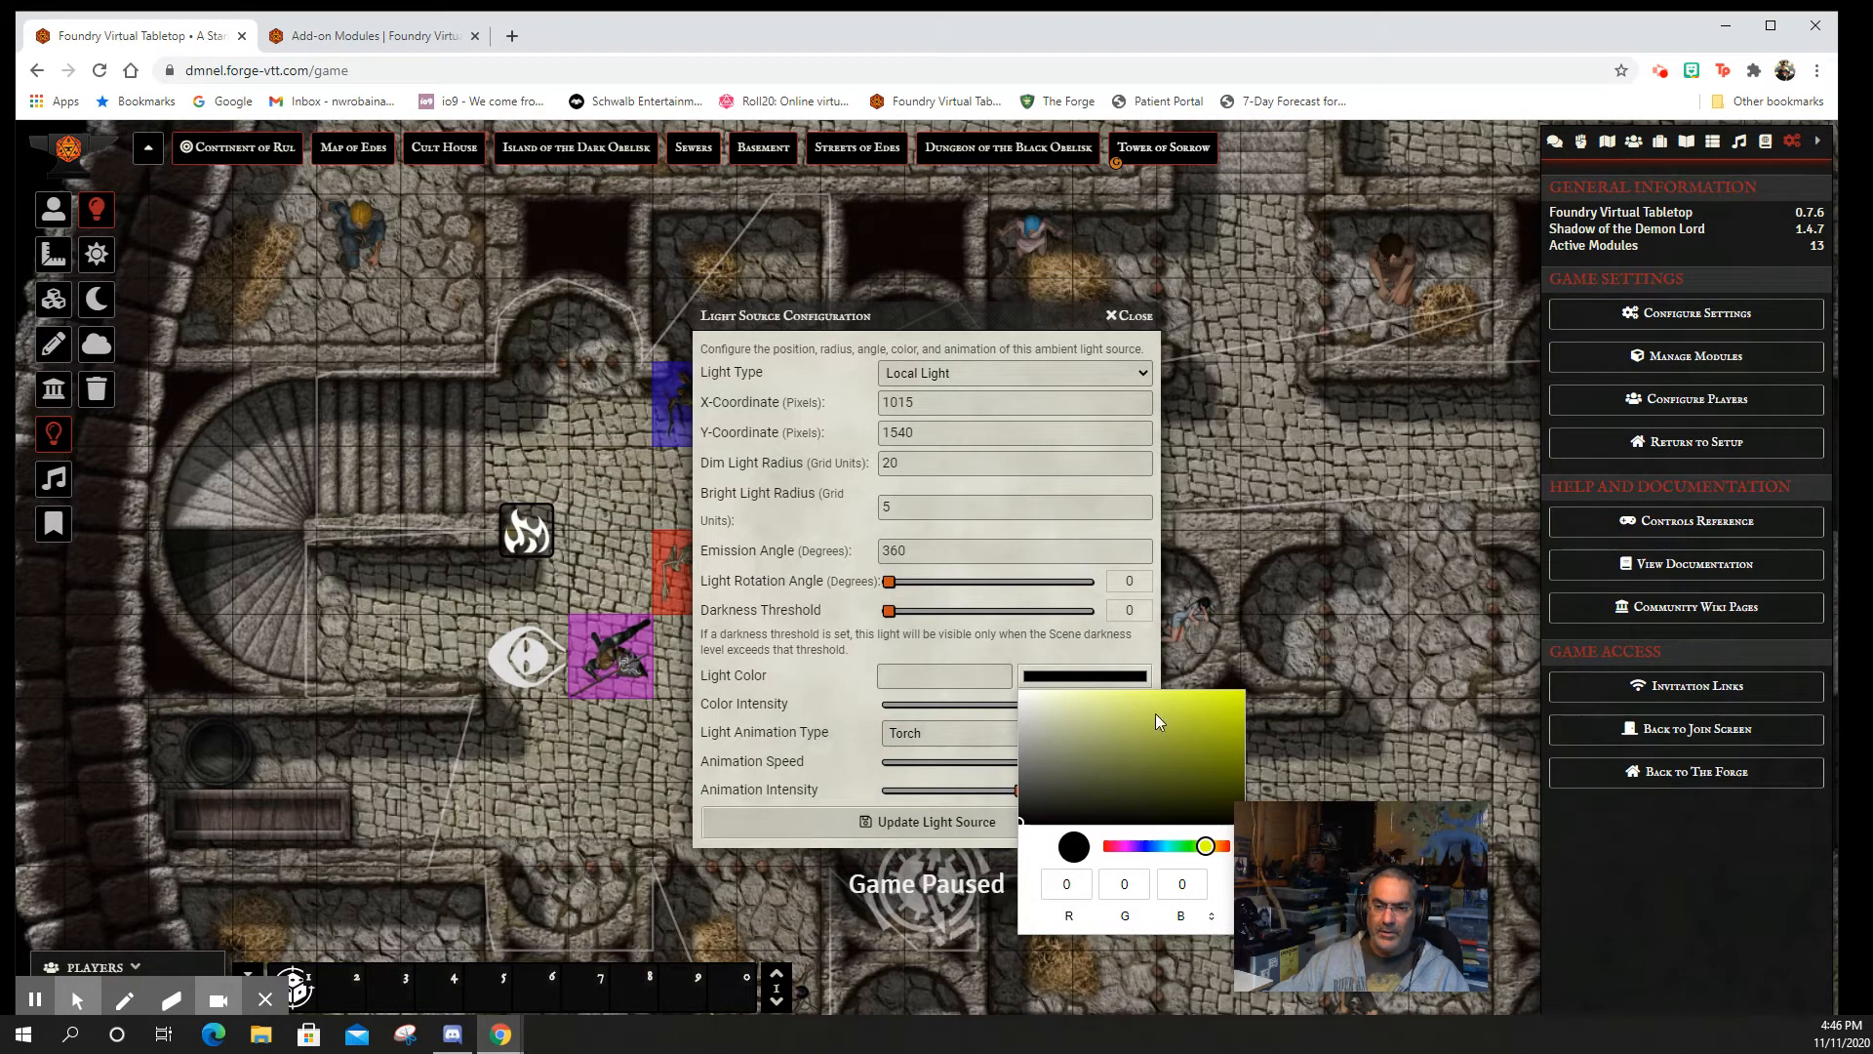
left_click_drag(1155, 712, 1237, 691)
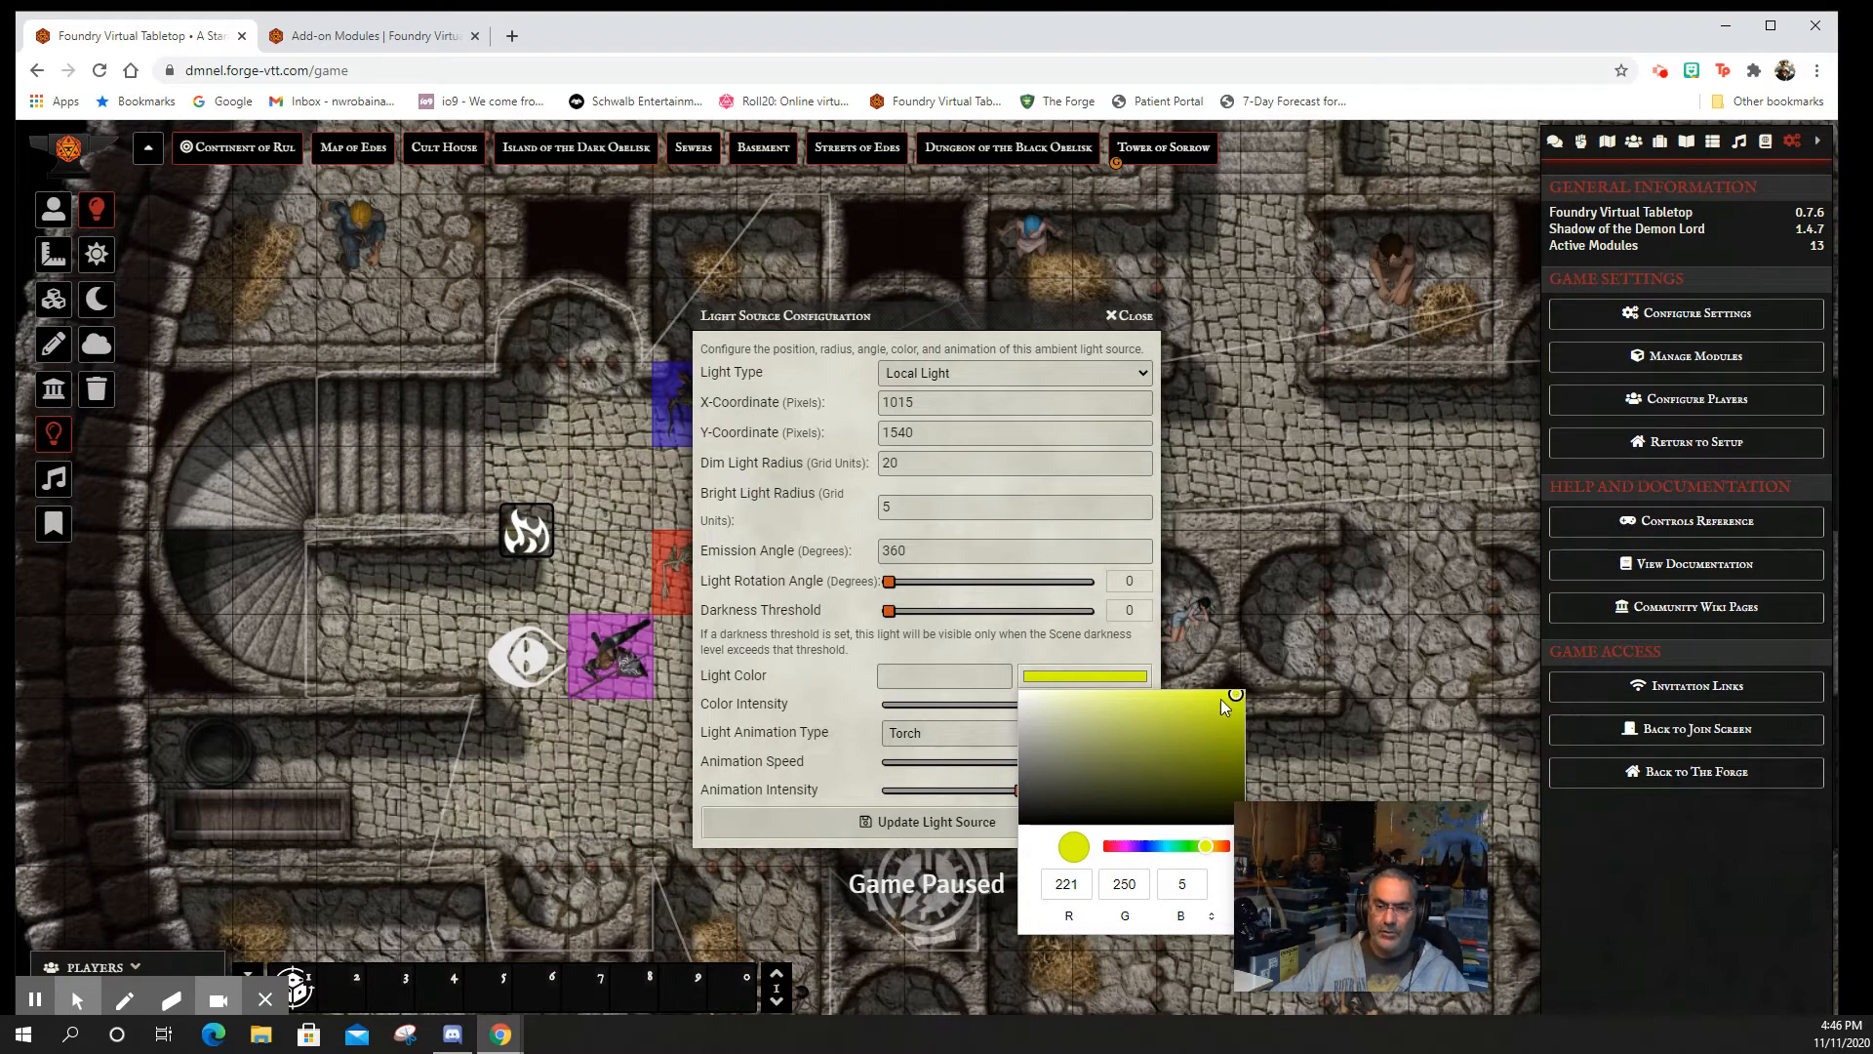
left_click(929, 806)
left_click(919, 819)
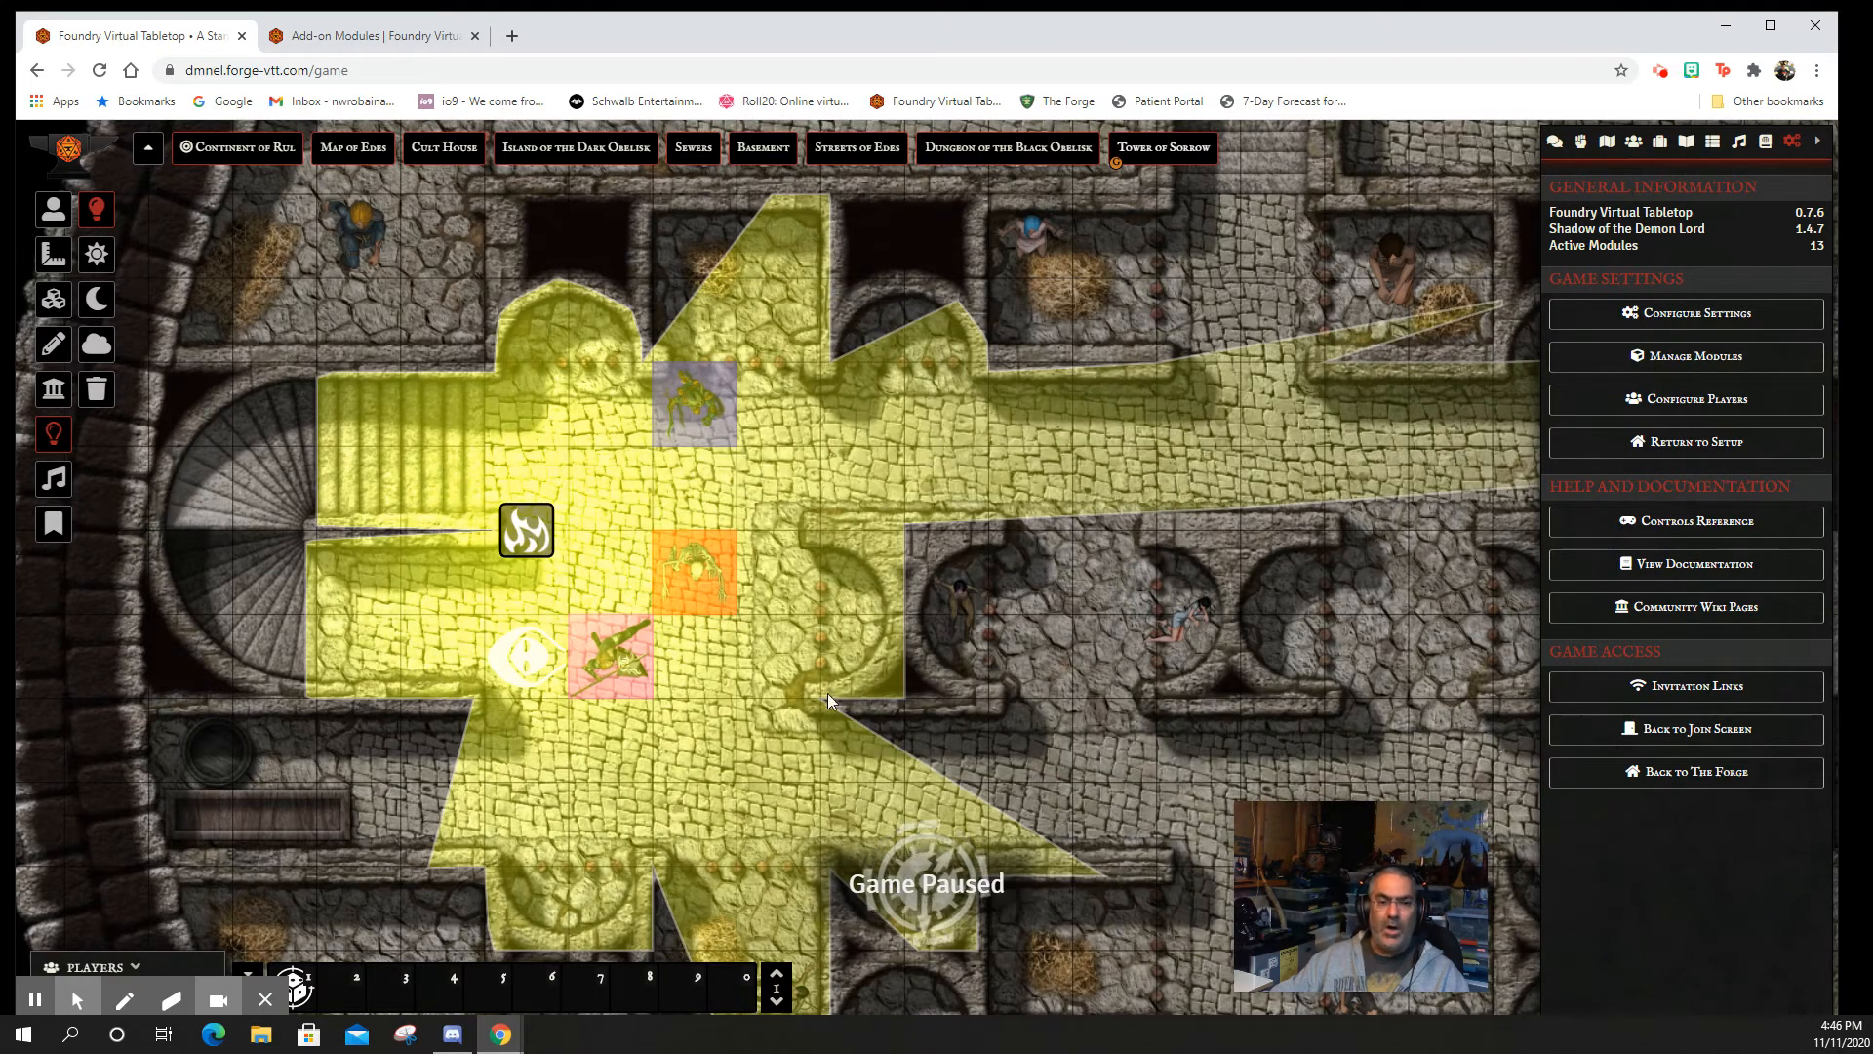
- Change the torch light's colour to off-white, #e6e7de, and update the light source
double_click(541, 528)
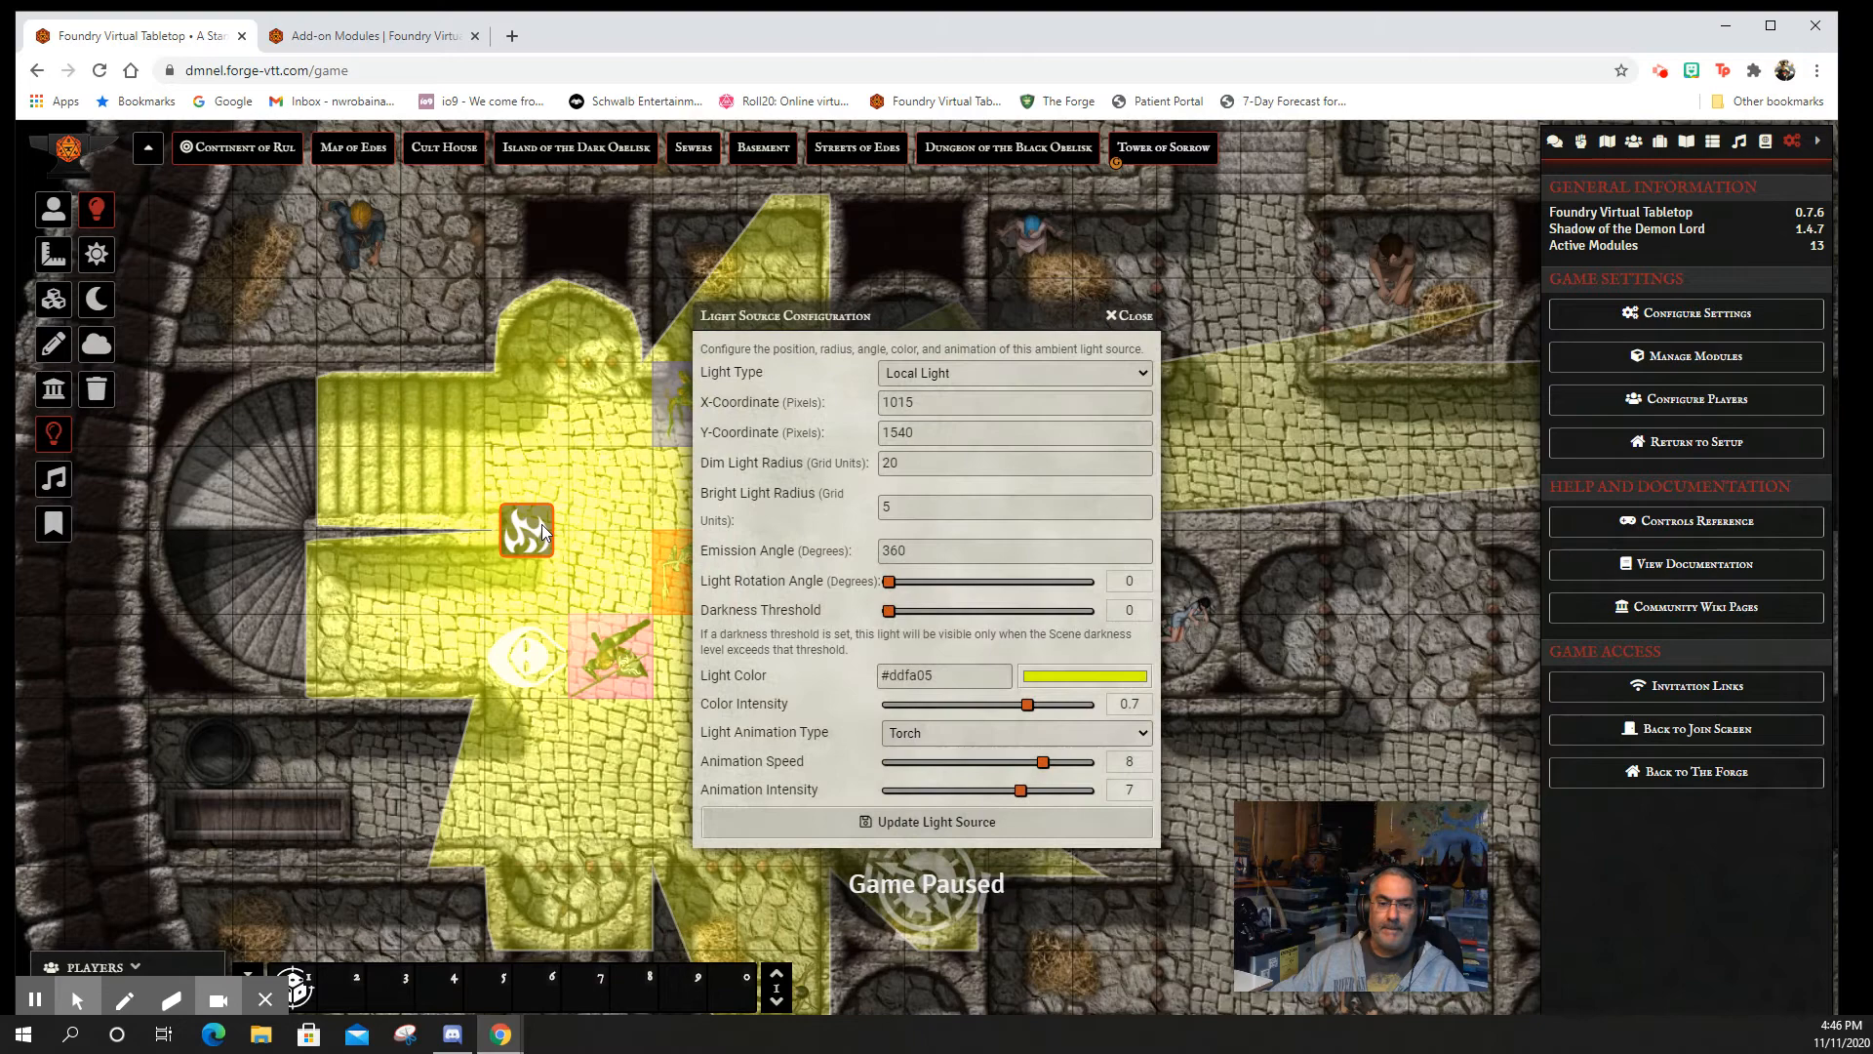
left_click(1067, 681)
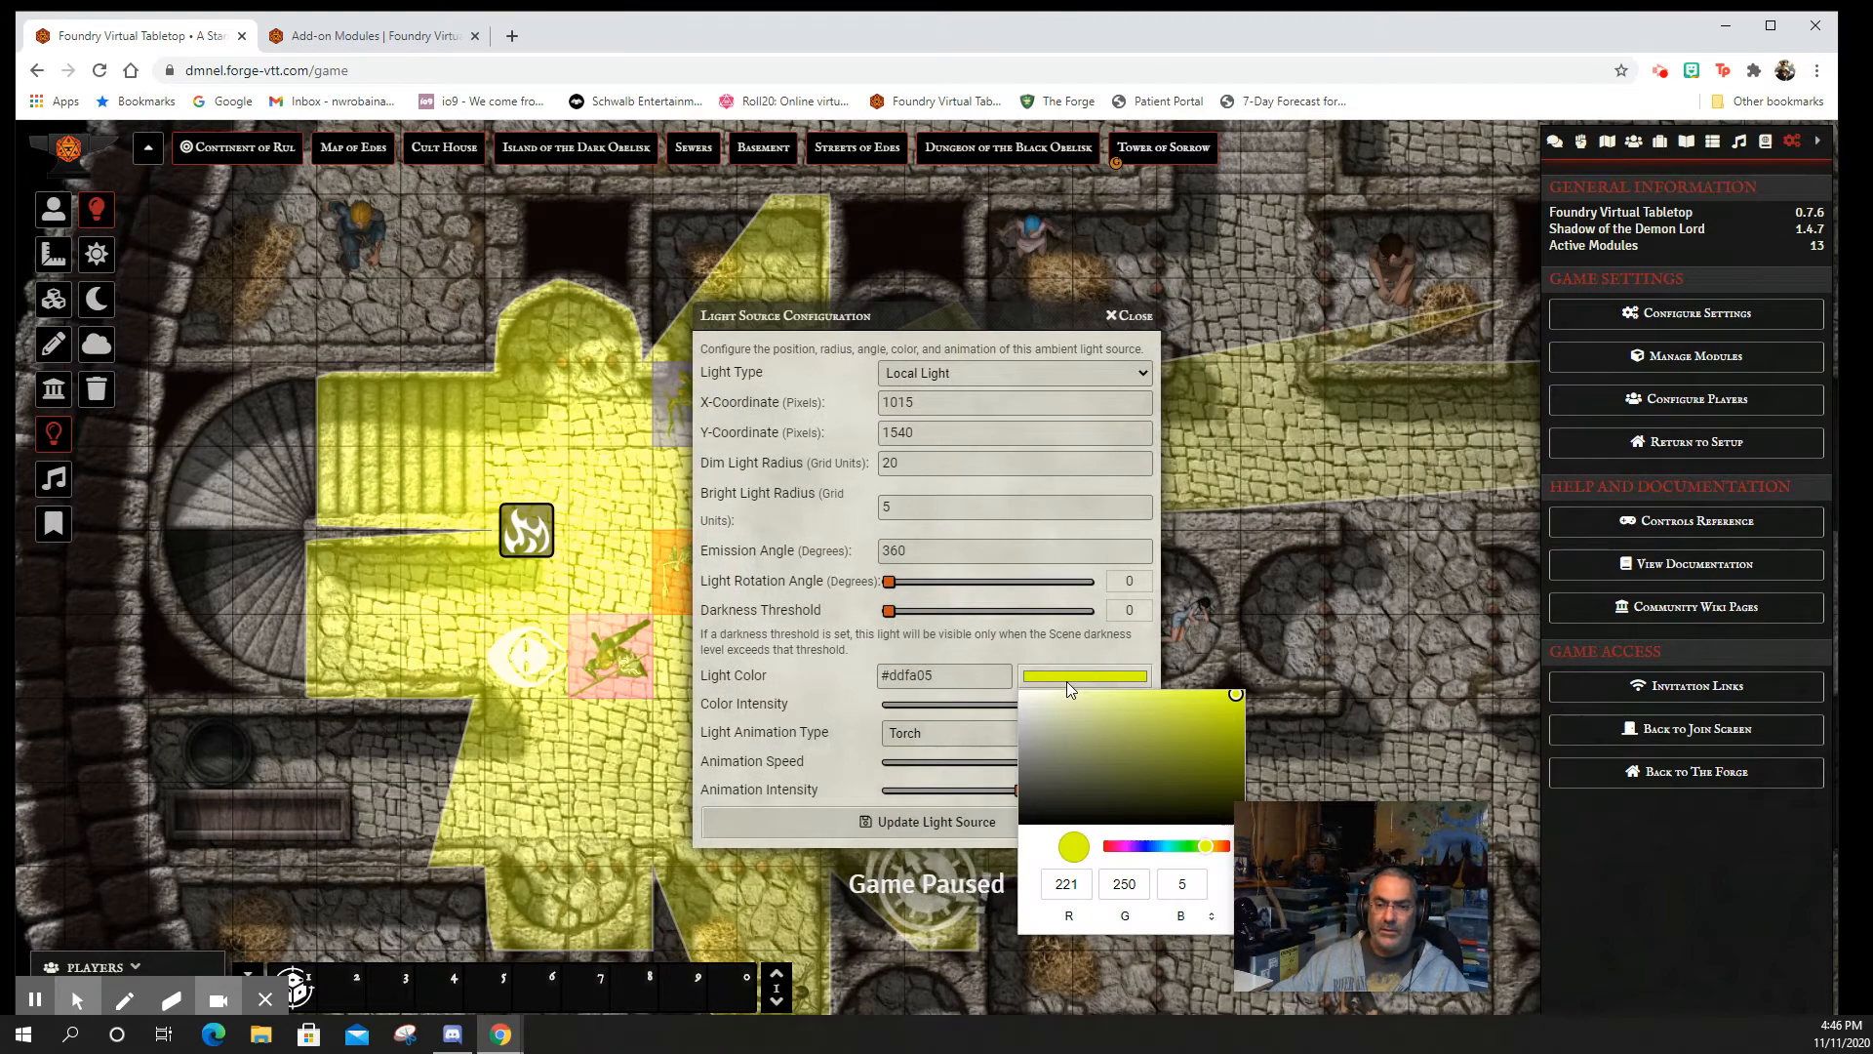
left_click(1032, 696)
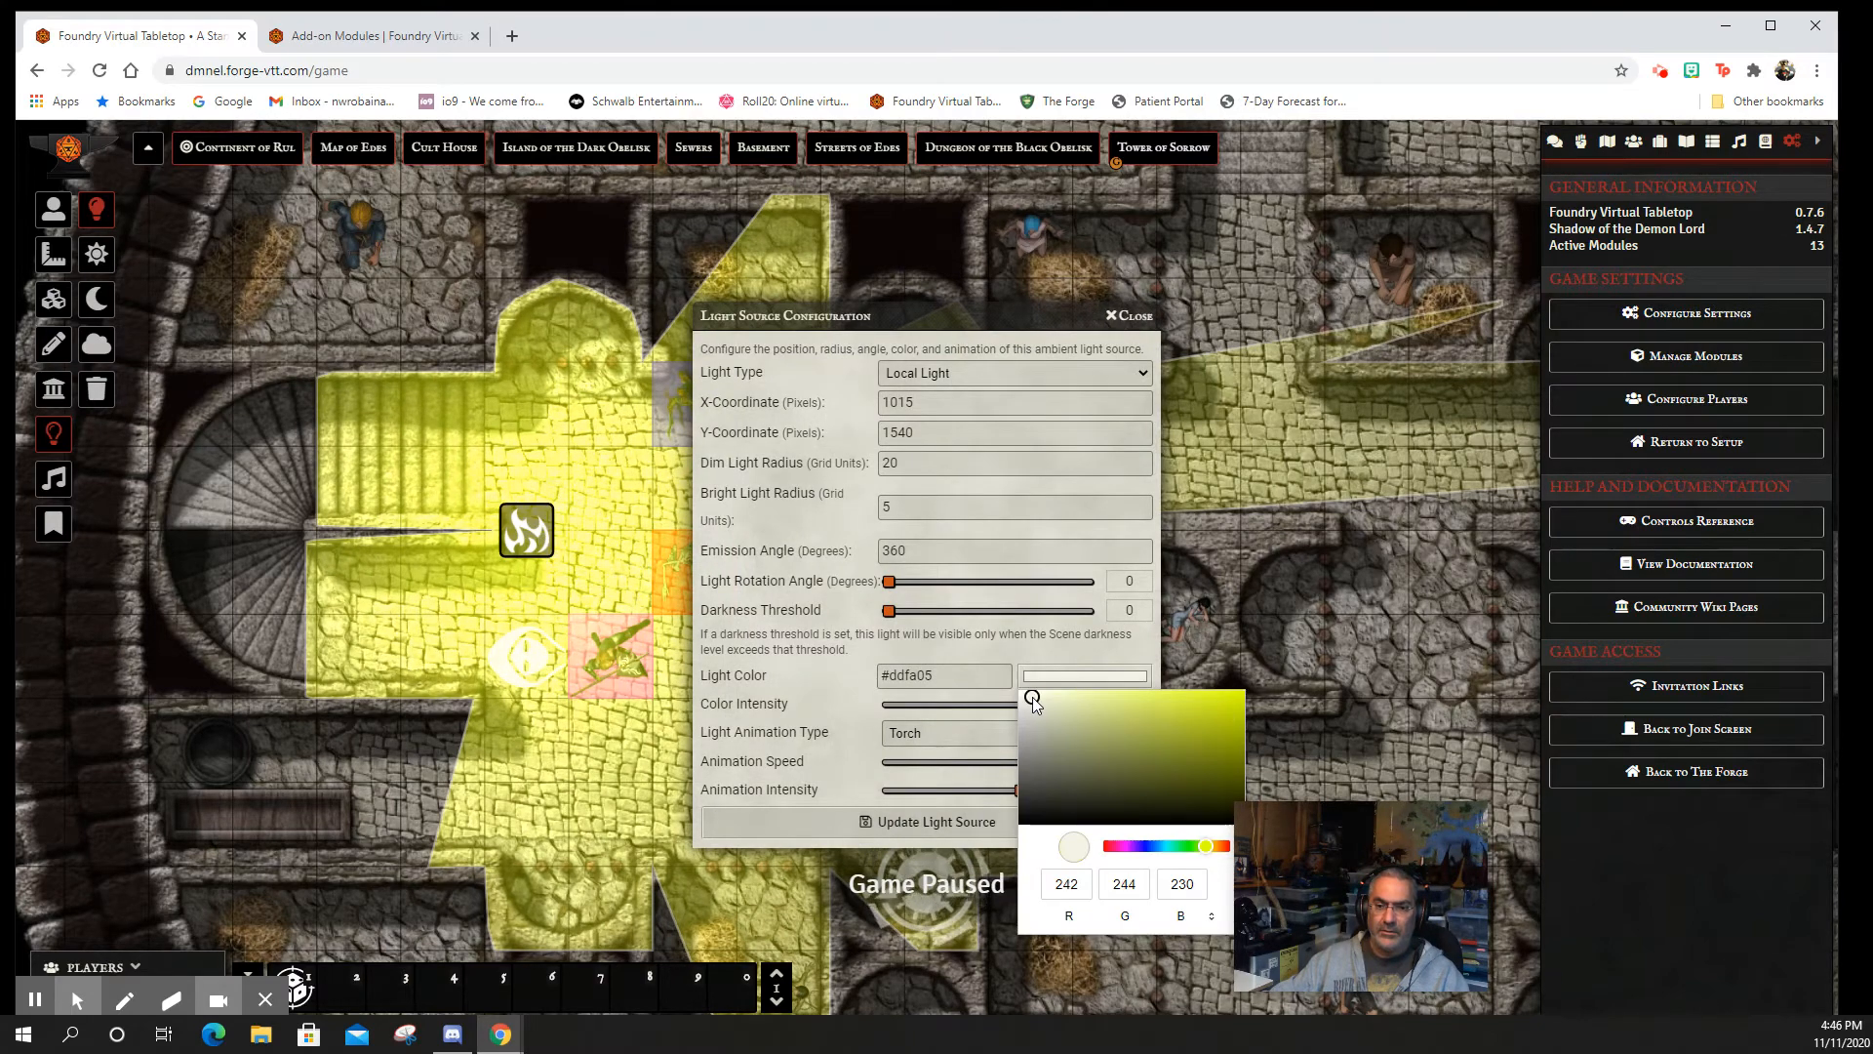
left_click_drag(1032, 697, 1028, 705)
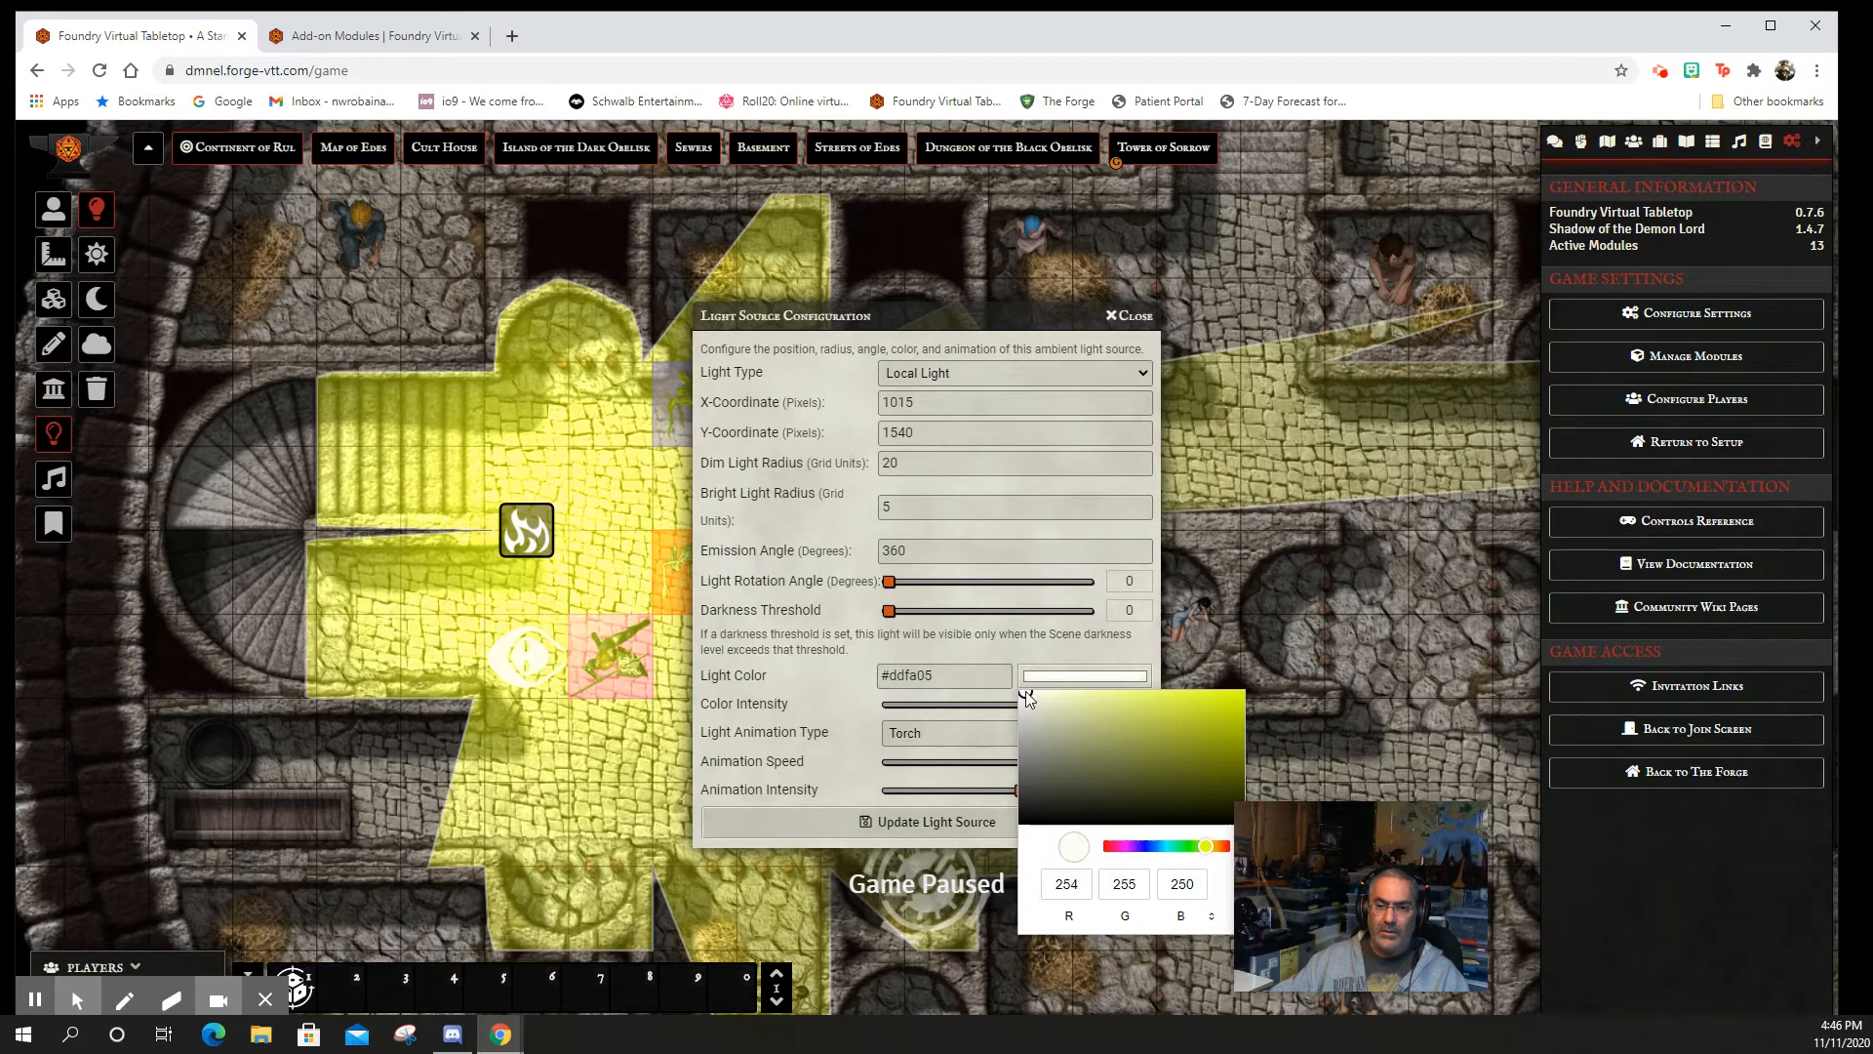
left_click(939, 809)
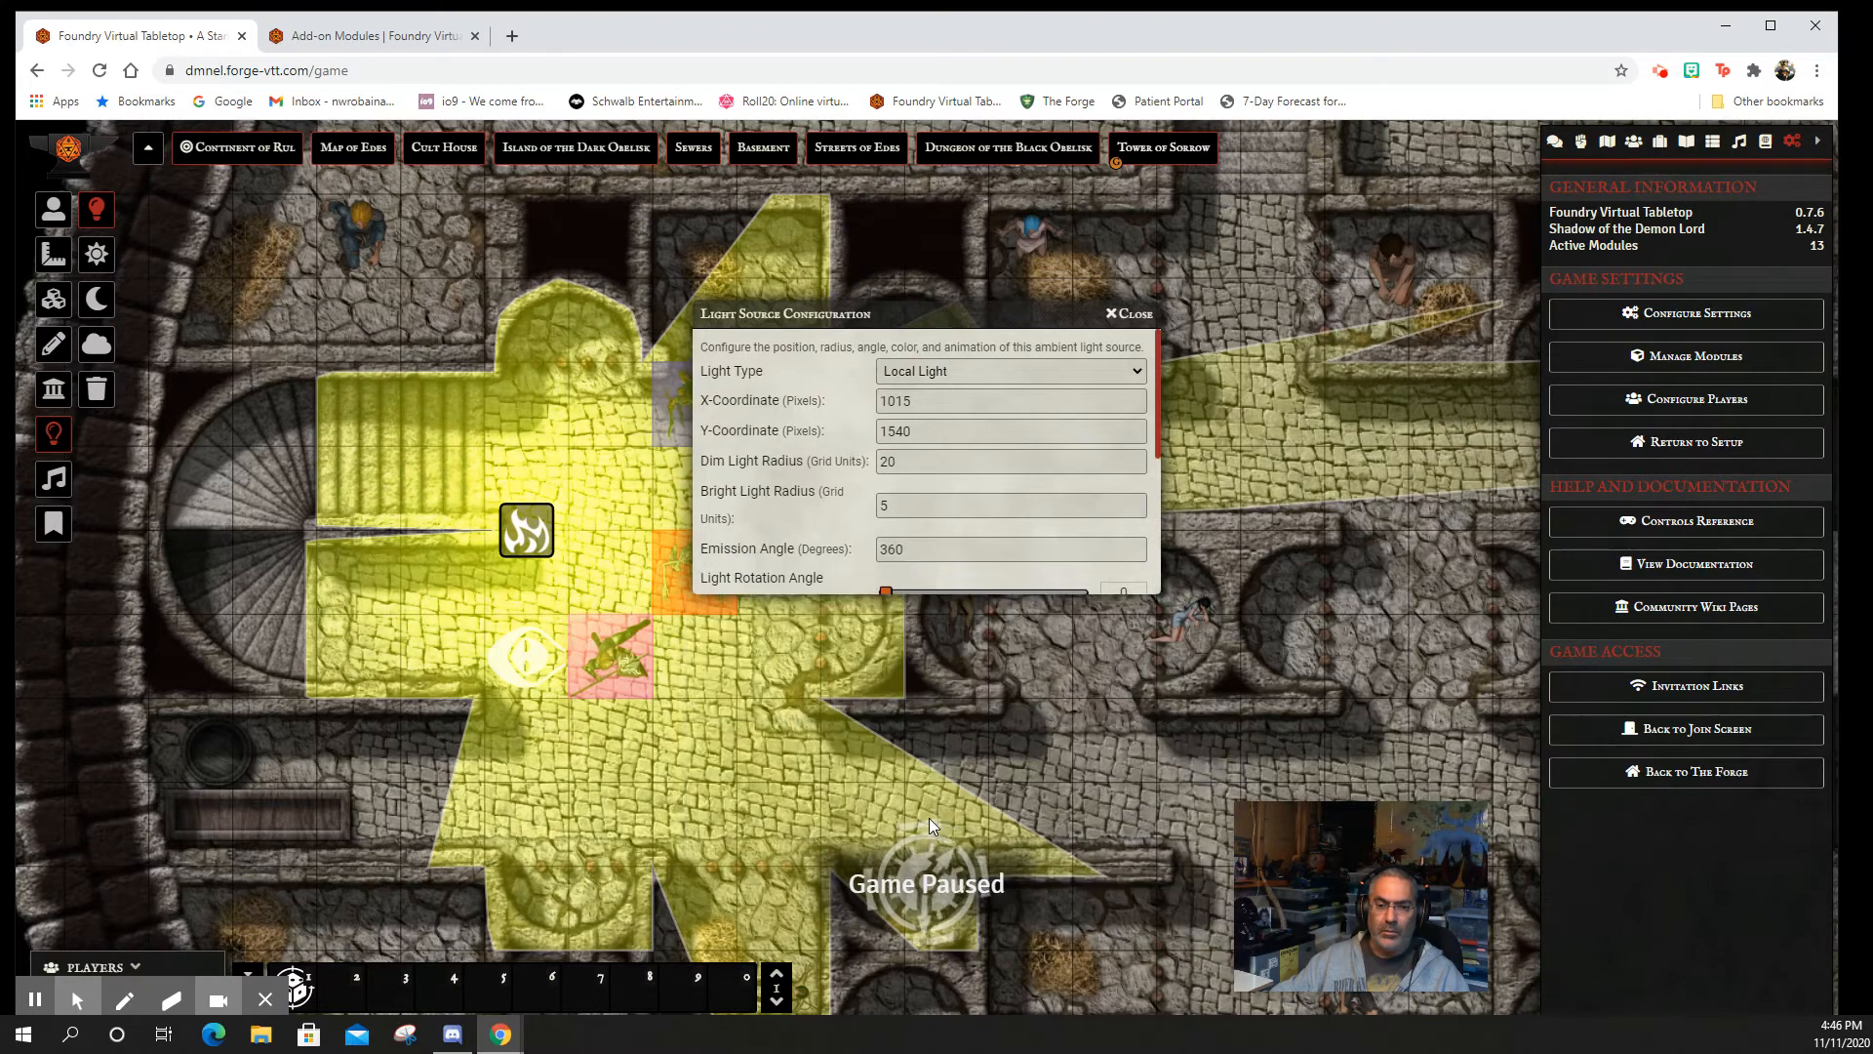
- Change the torch light's colour to a light orange, RGB 240, 151, 92, and update the light source
double_click(542, 533)
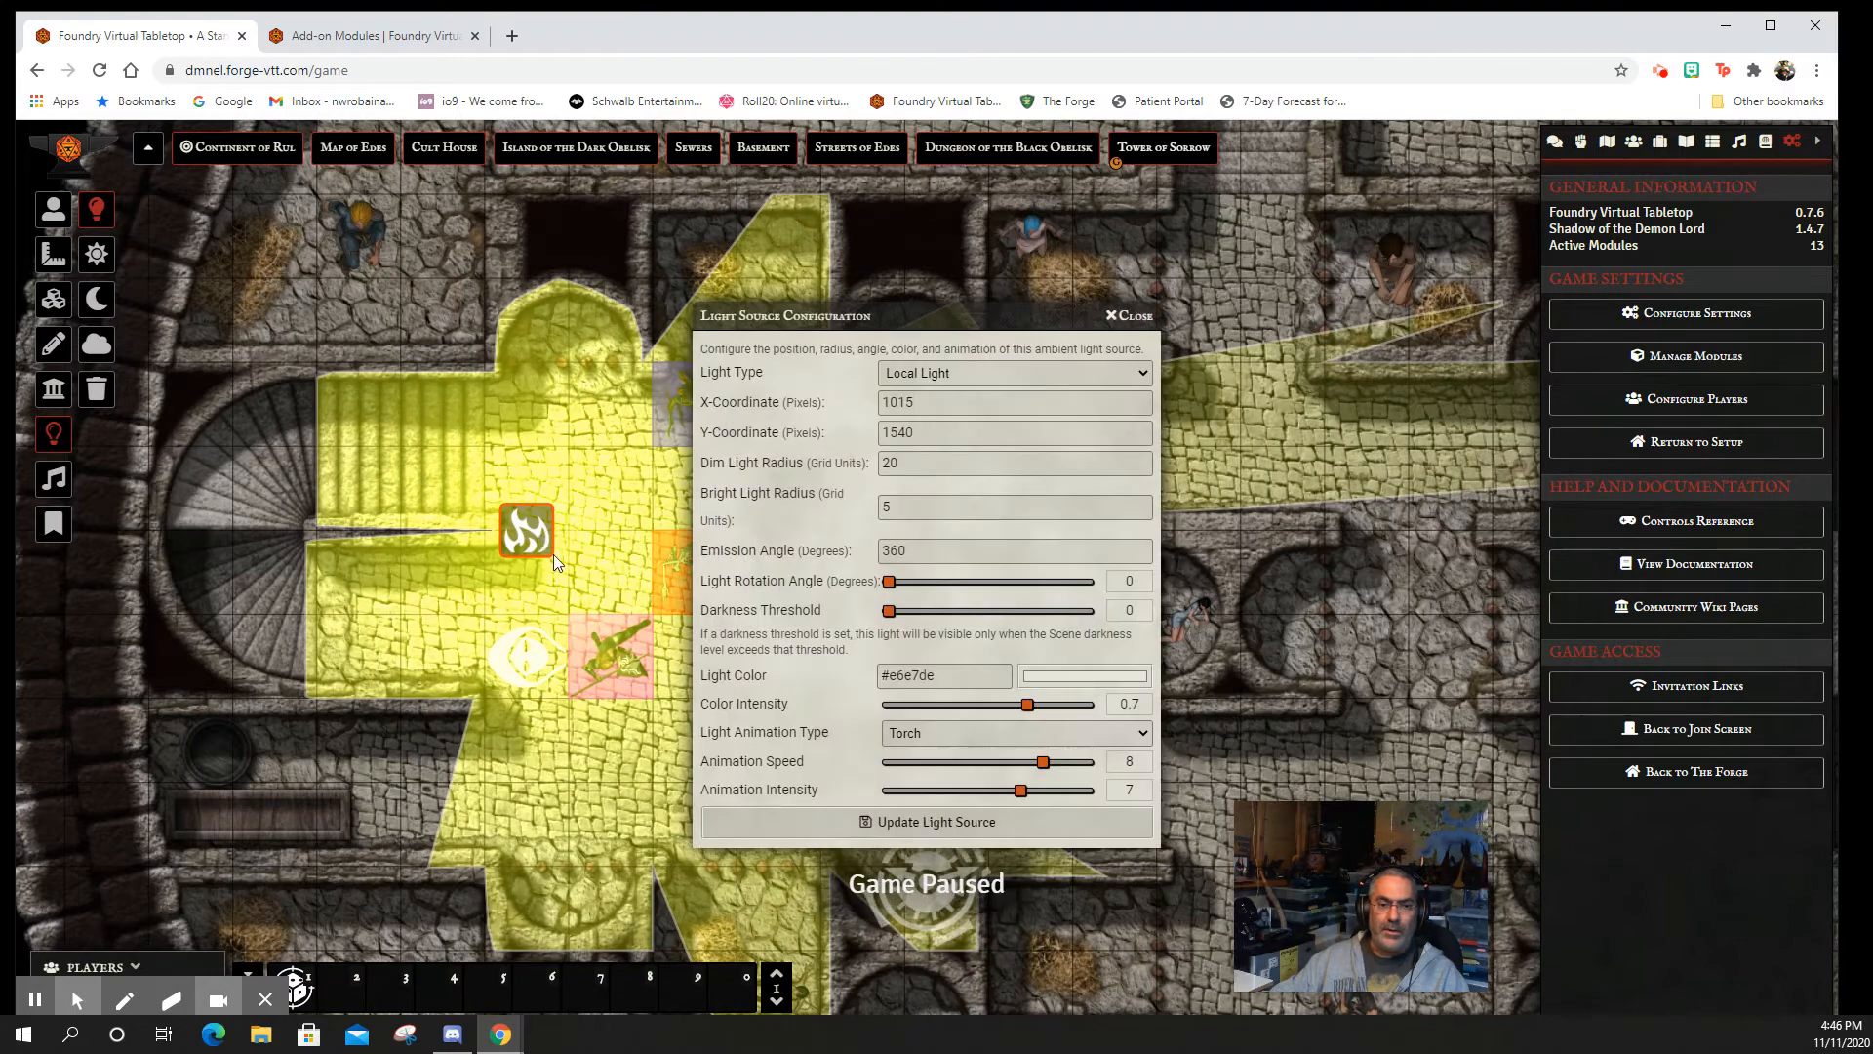
left_click(1070, 676)
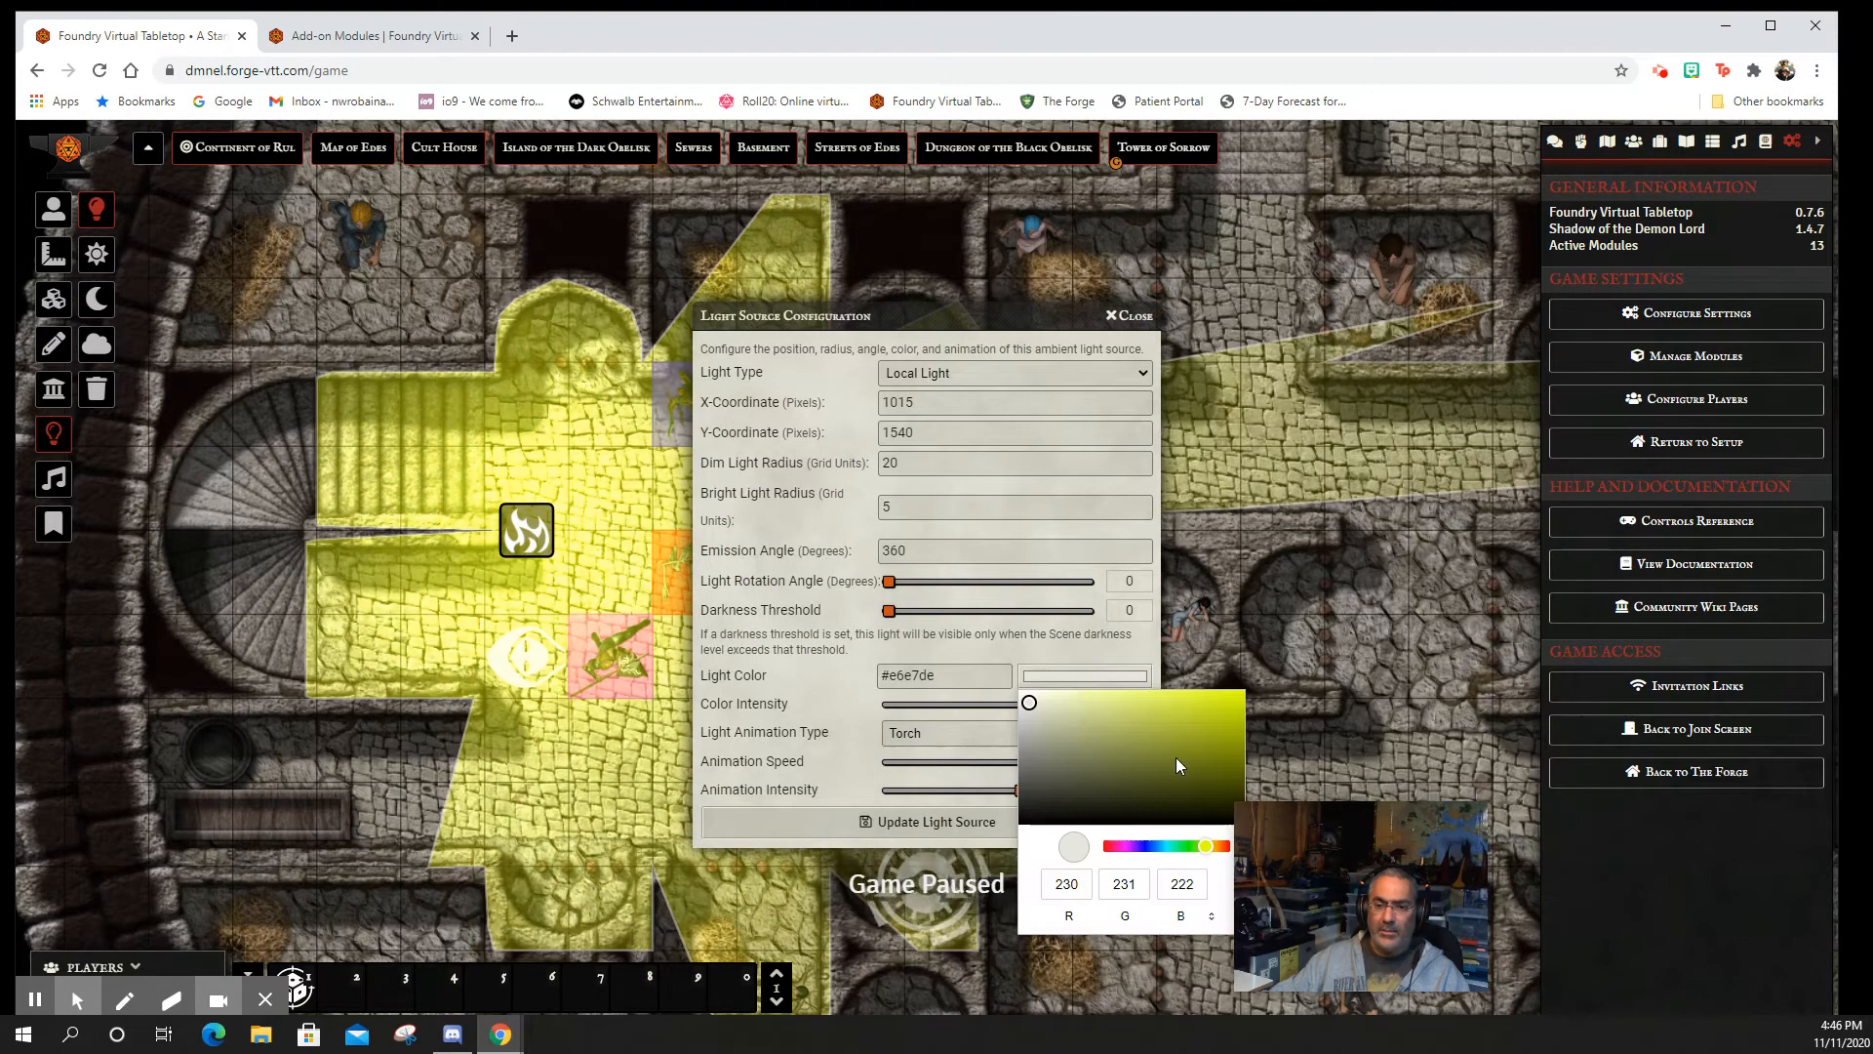
left_click(1225, 847)
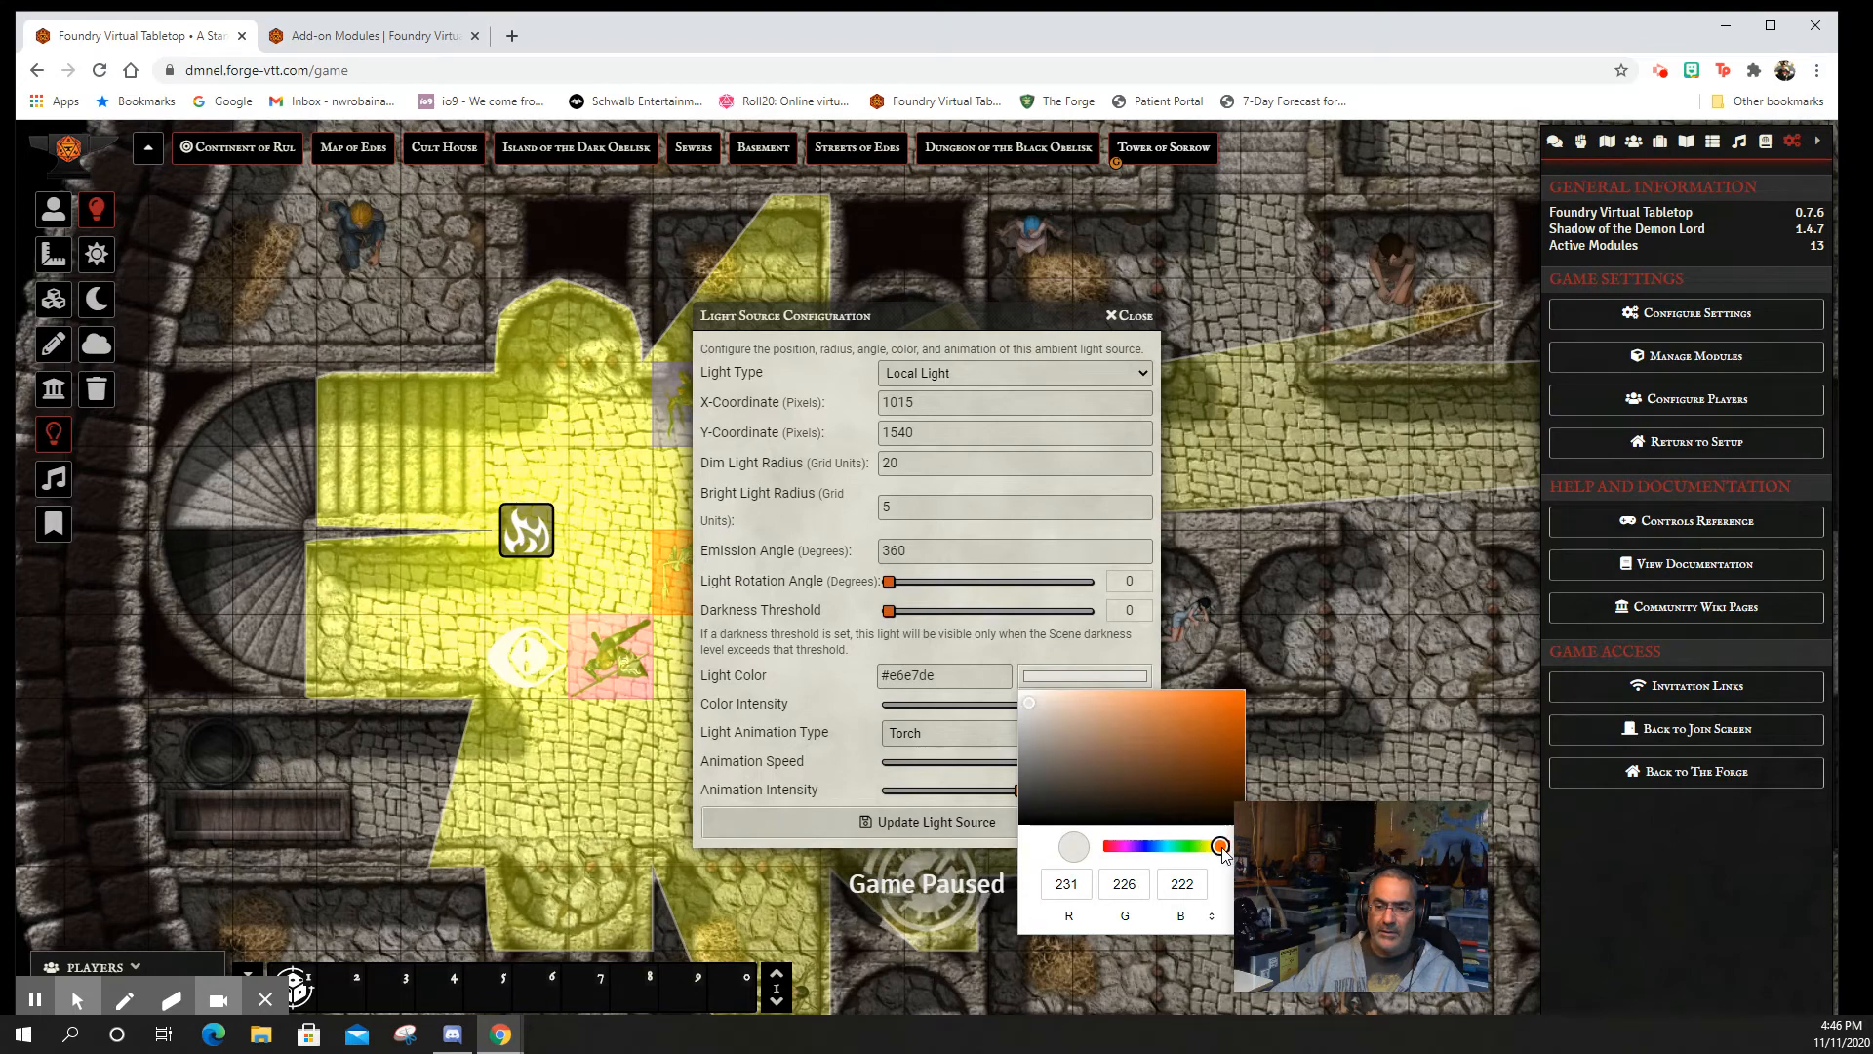
left_click(1237, 696)
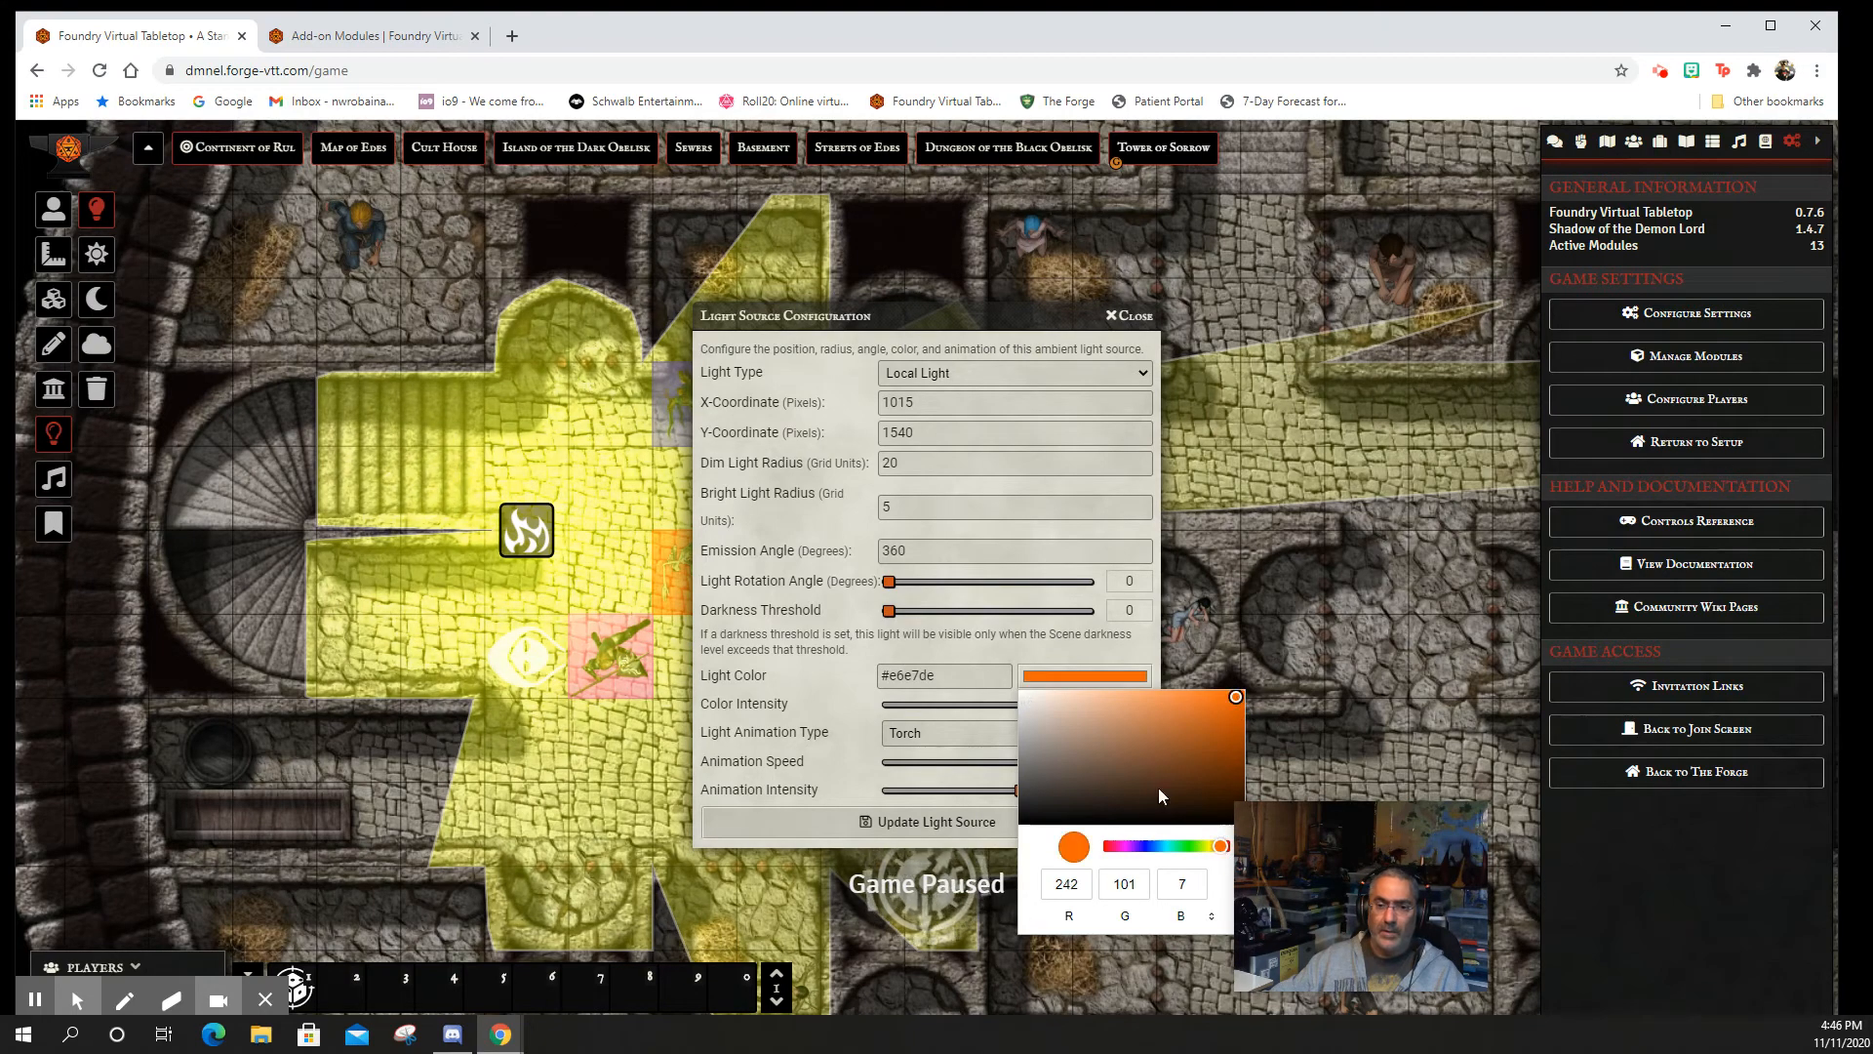
left_click(1159, 698)
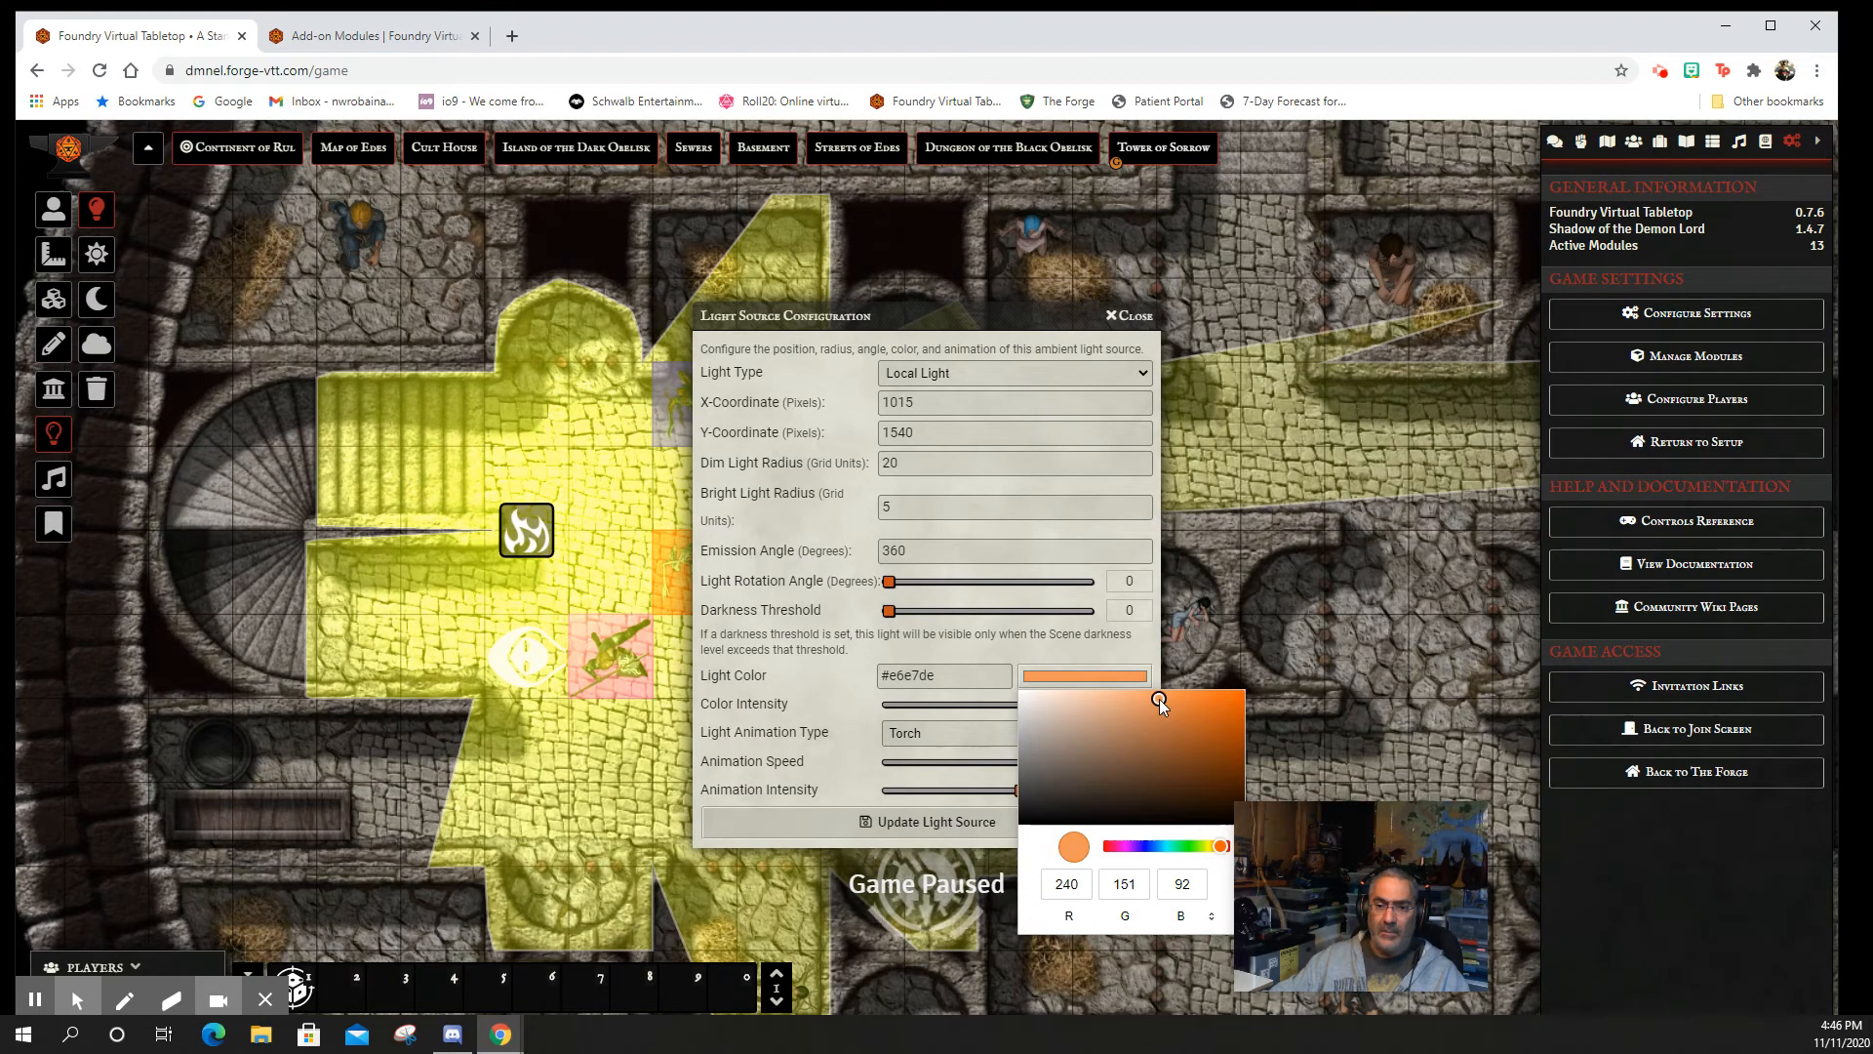
left_click(935, 820)
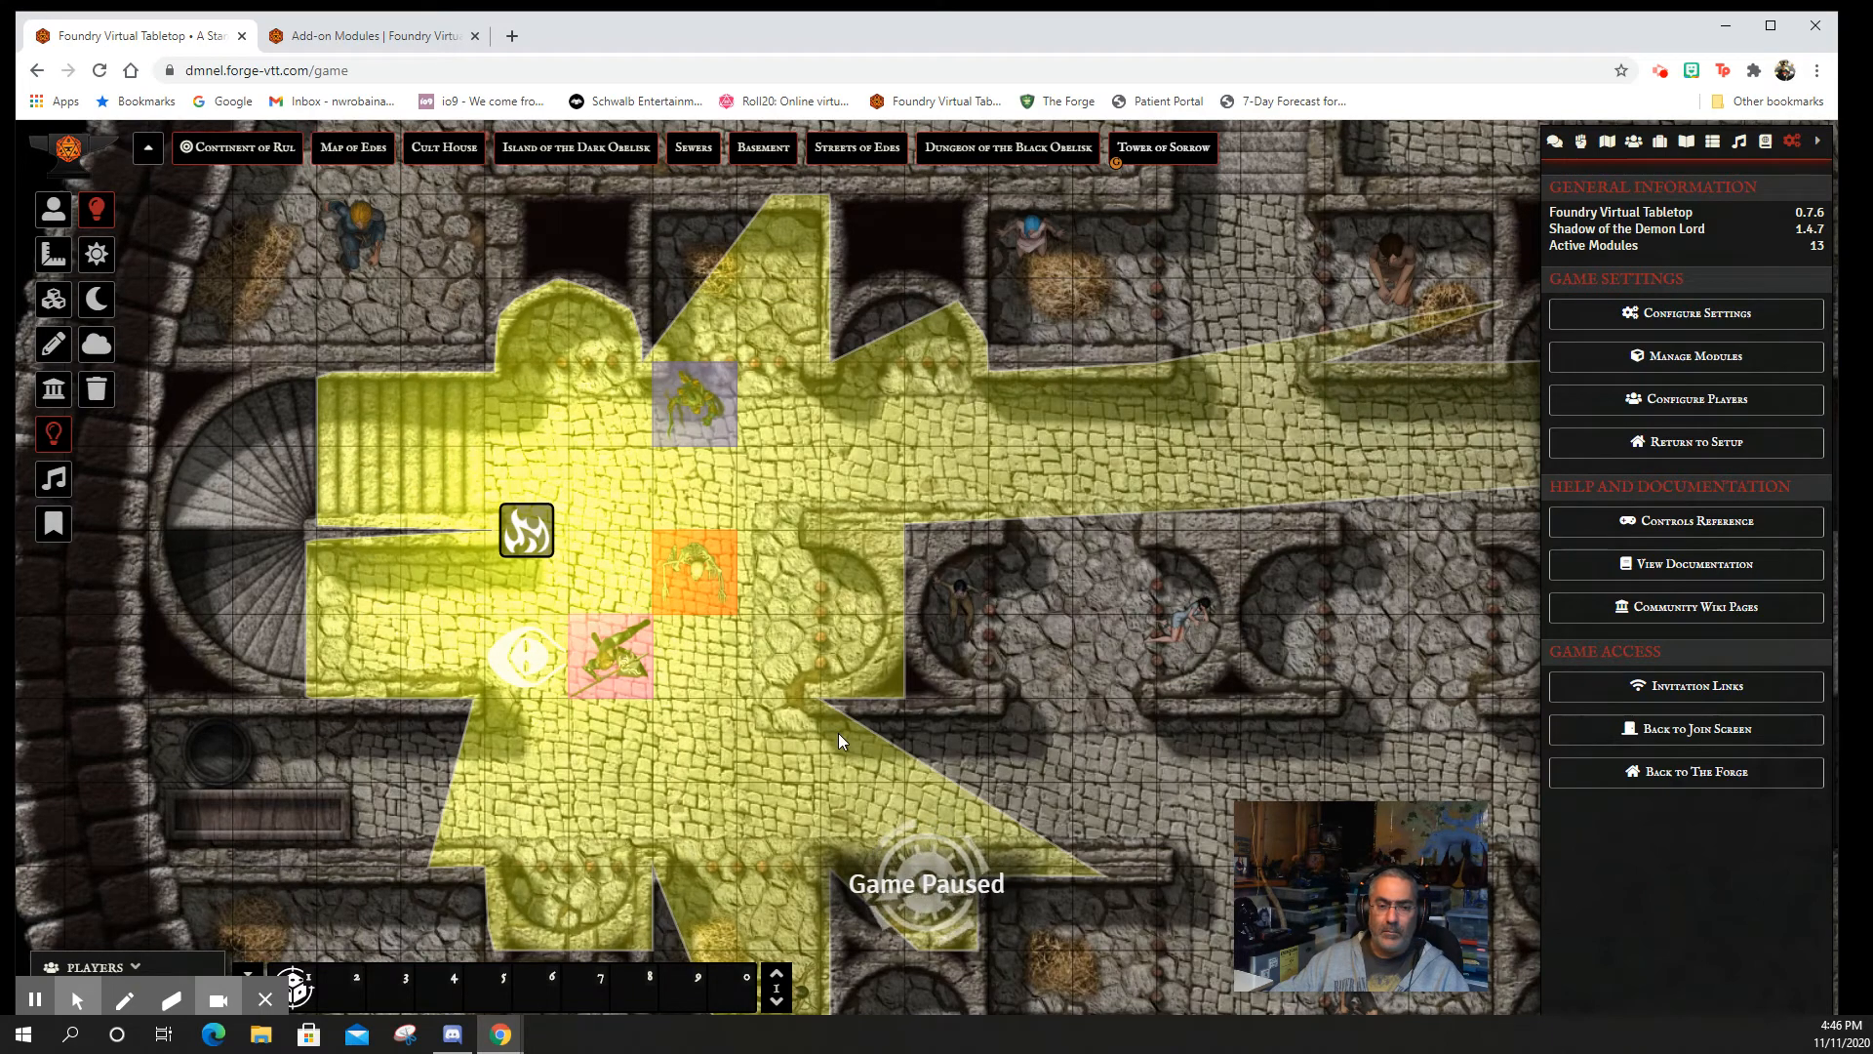
- Reapply the torch light's settings unchanged, and remove the torch light from the end of the wall beside the stairs
double_click(545, 523)
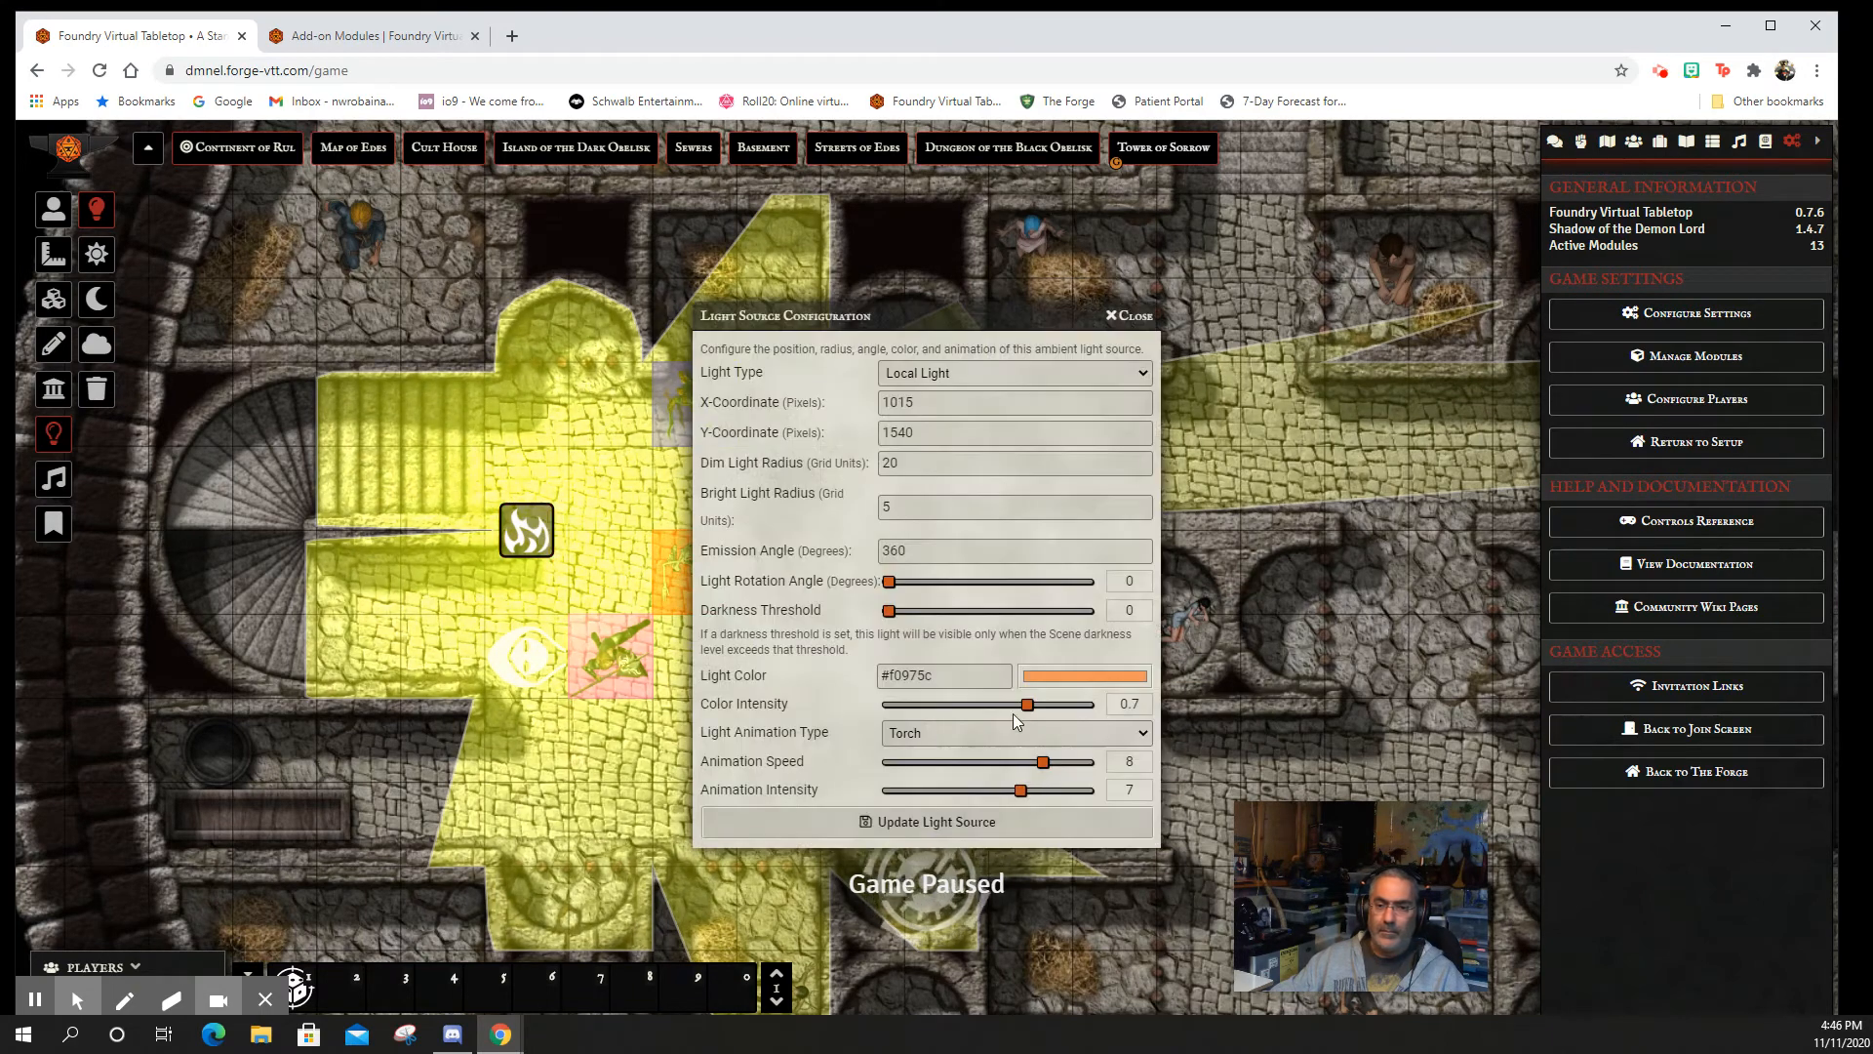
left_click(934, 819)
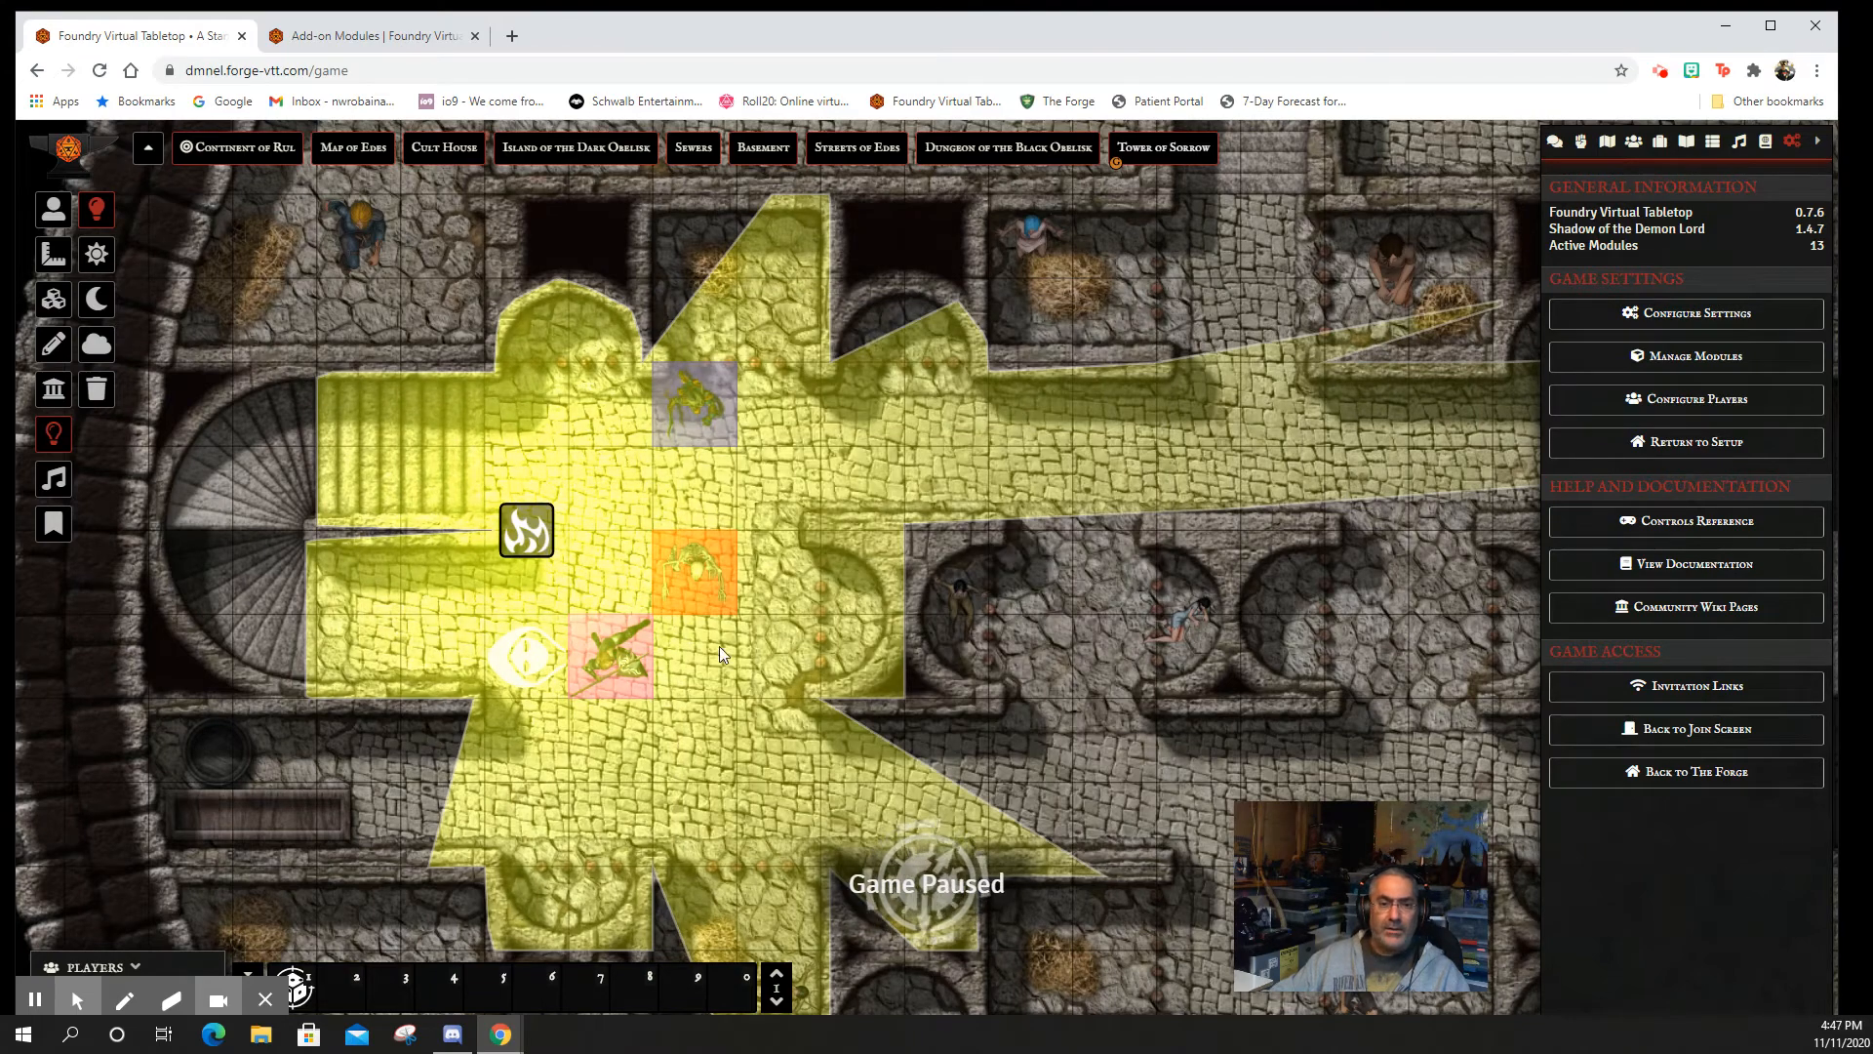
right_click(535, 533)
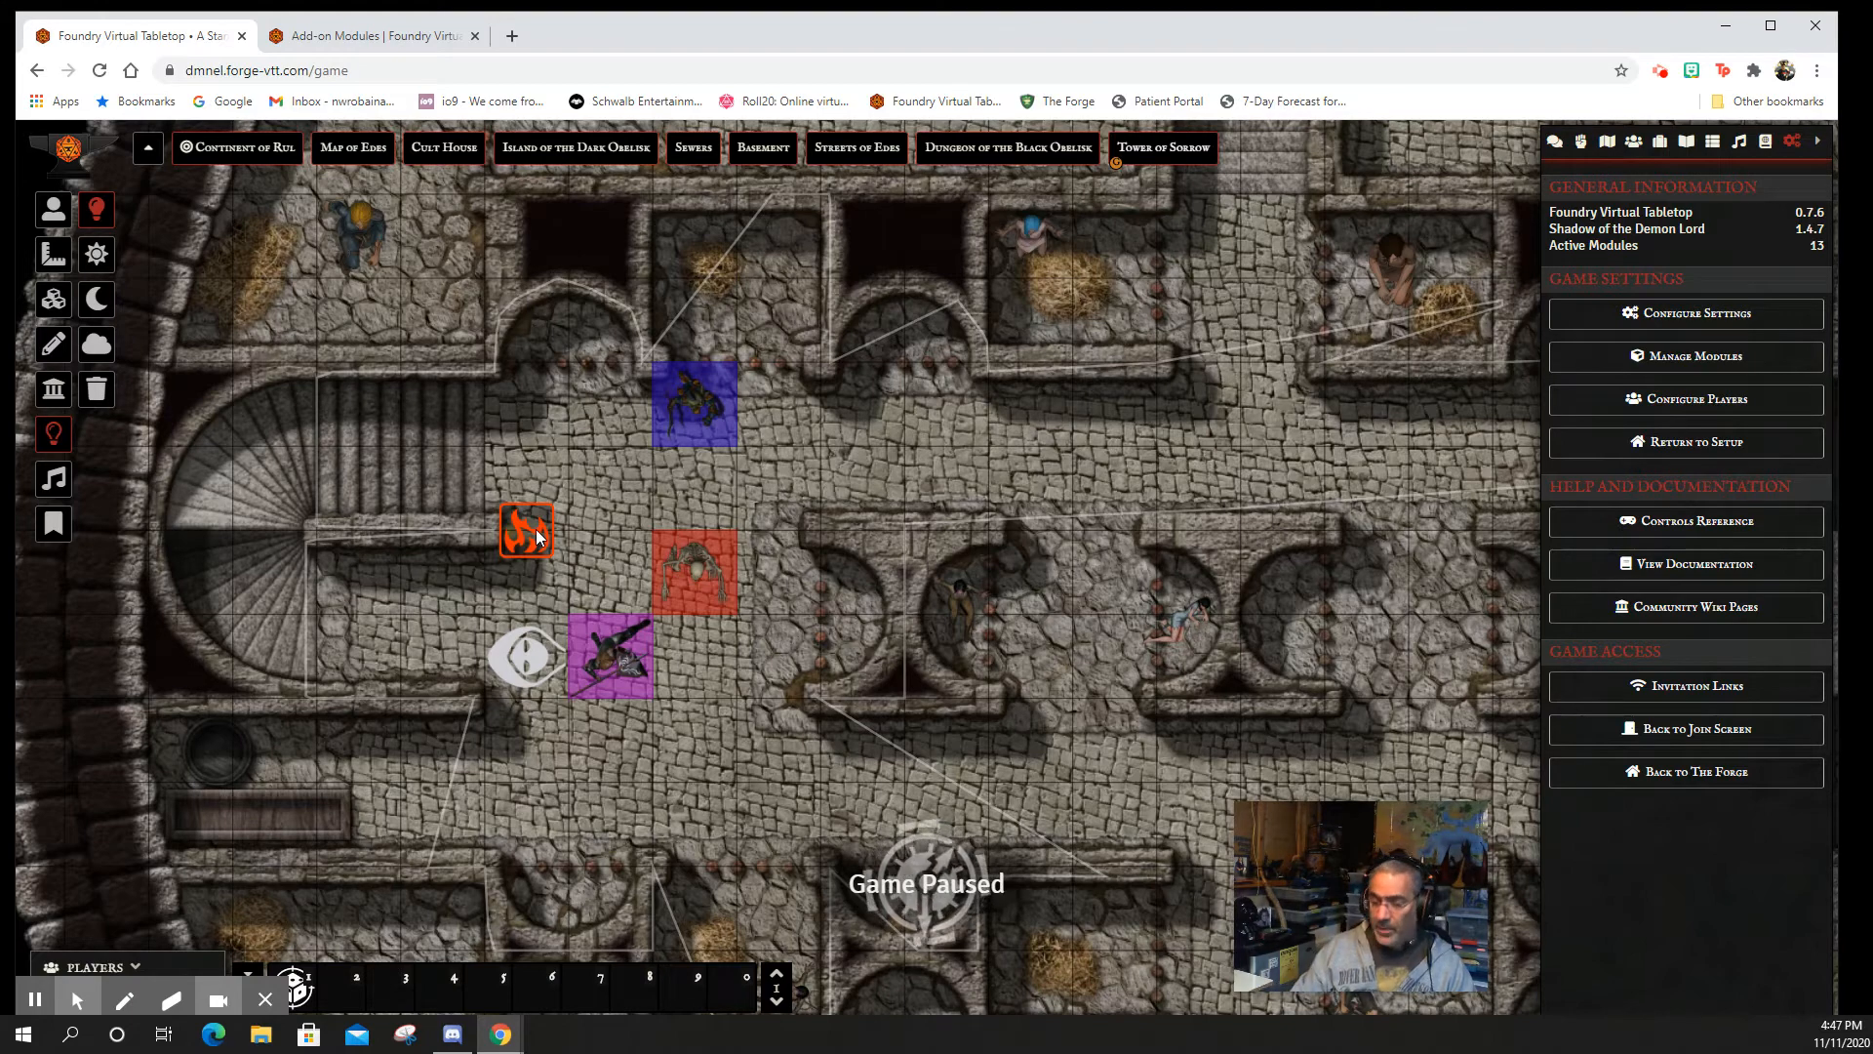
key("Delete")
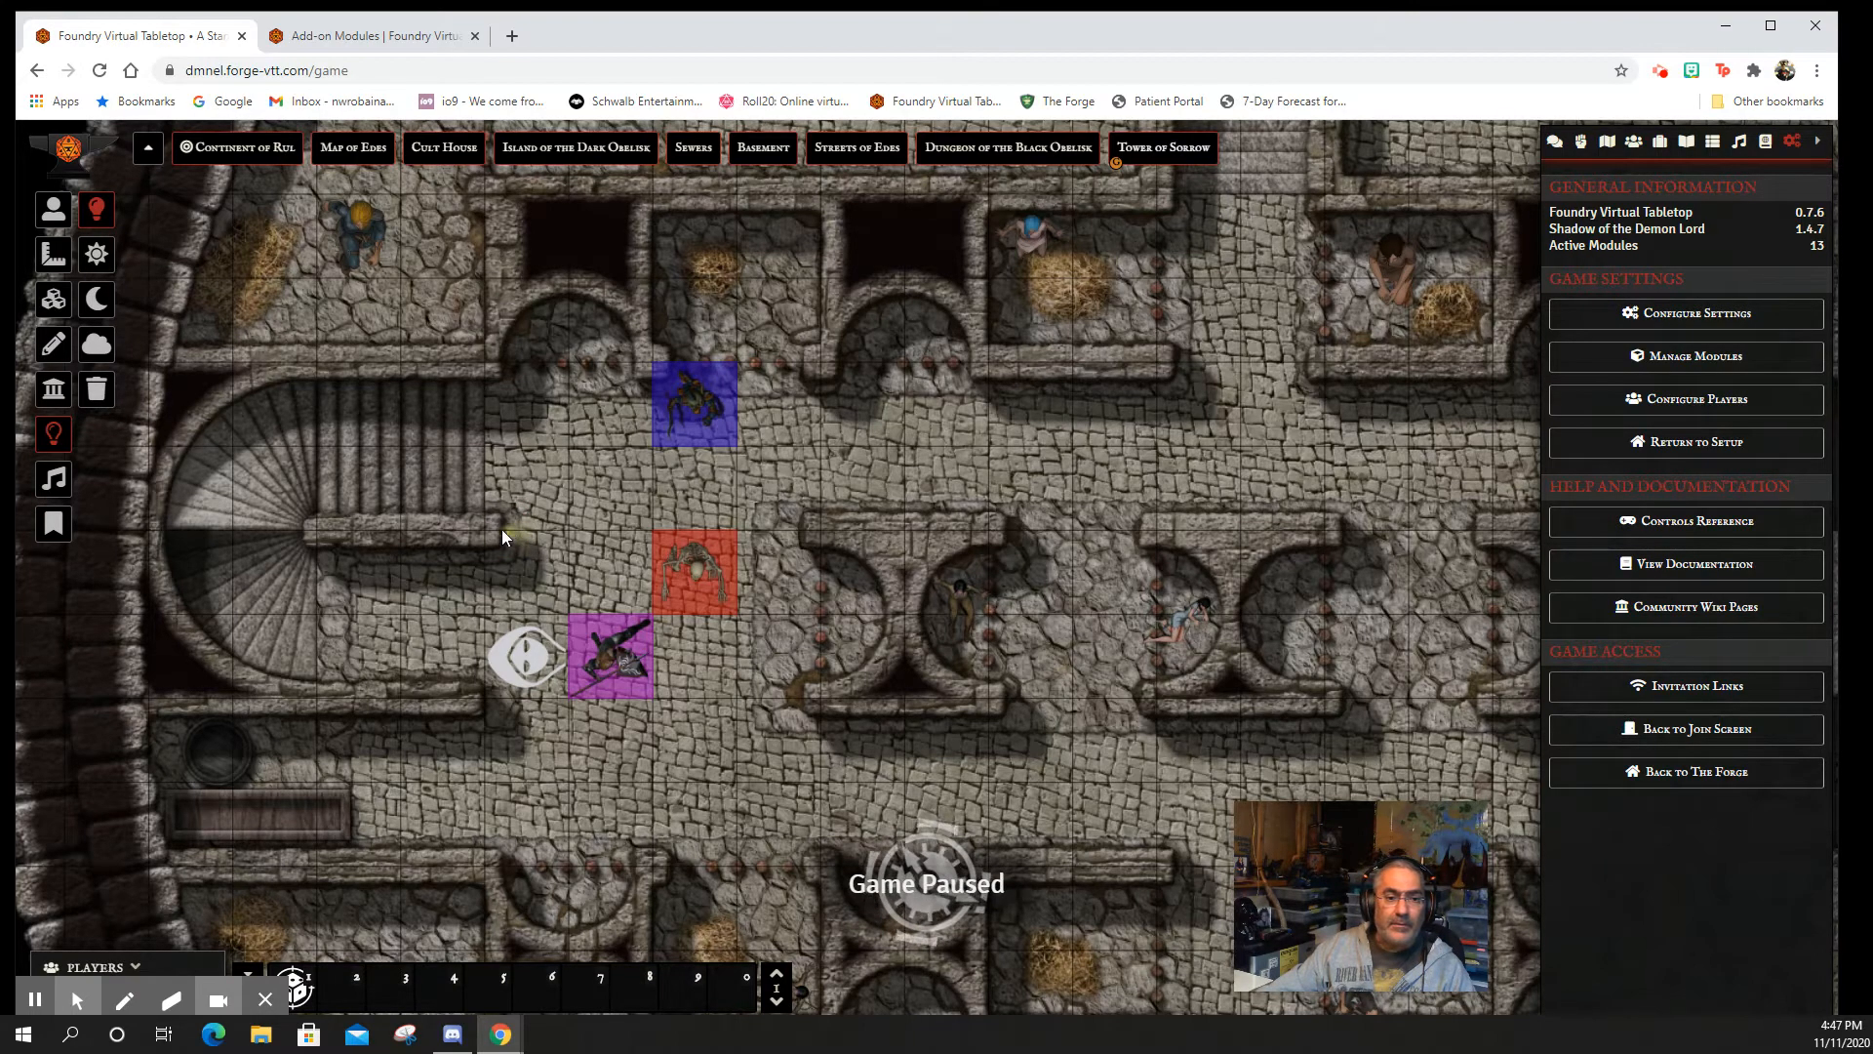
- Draw a small light source on the stairs and reposition it at the end of the wall beside them
left_click_drag(244, 318, 266, 345)
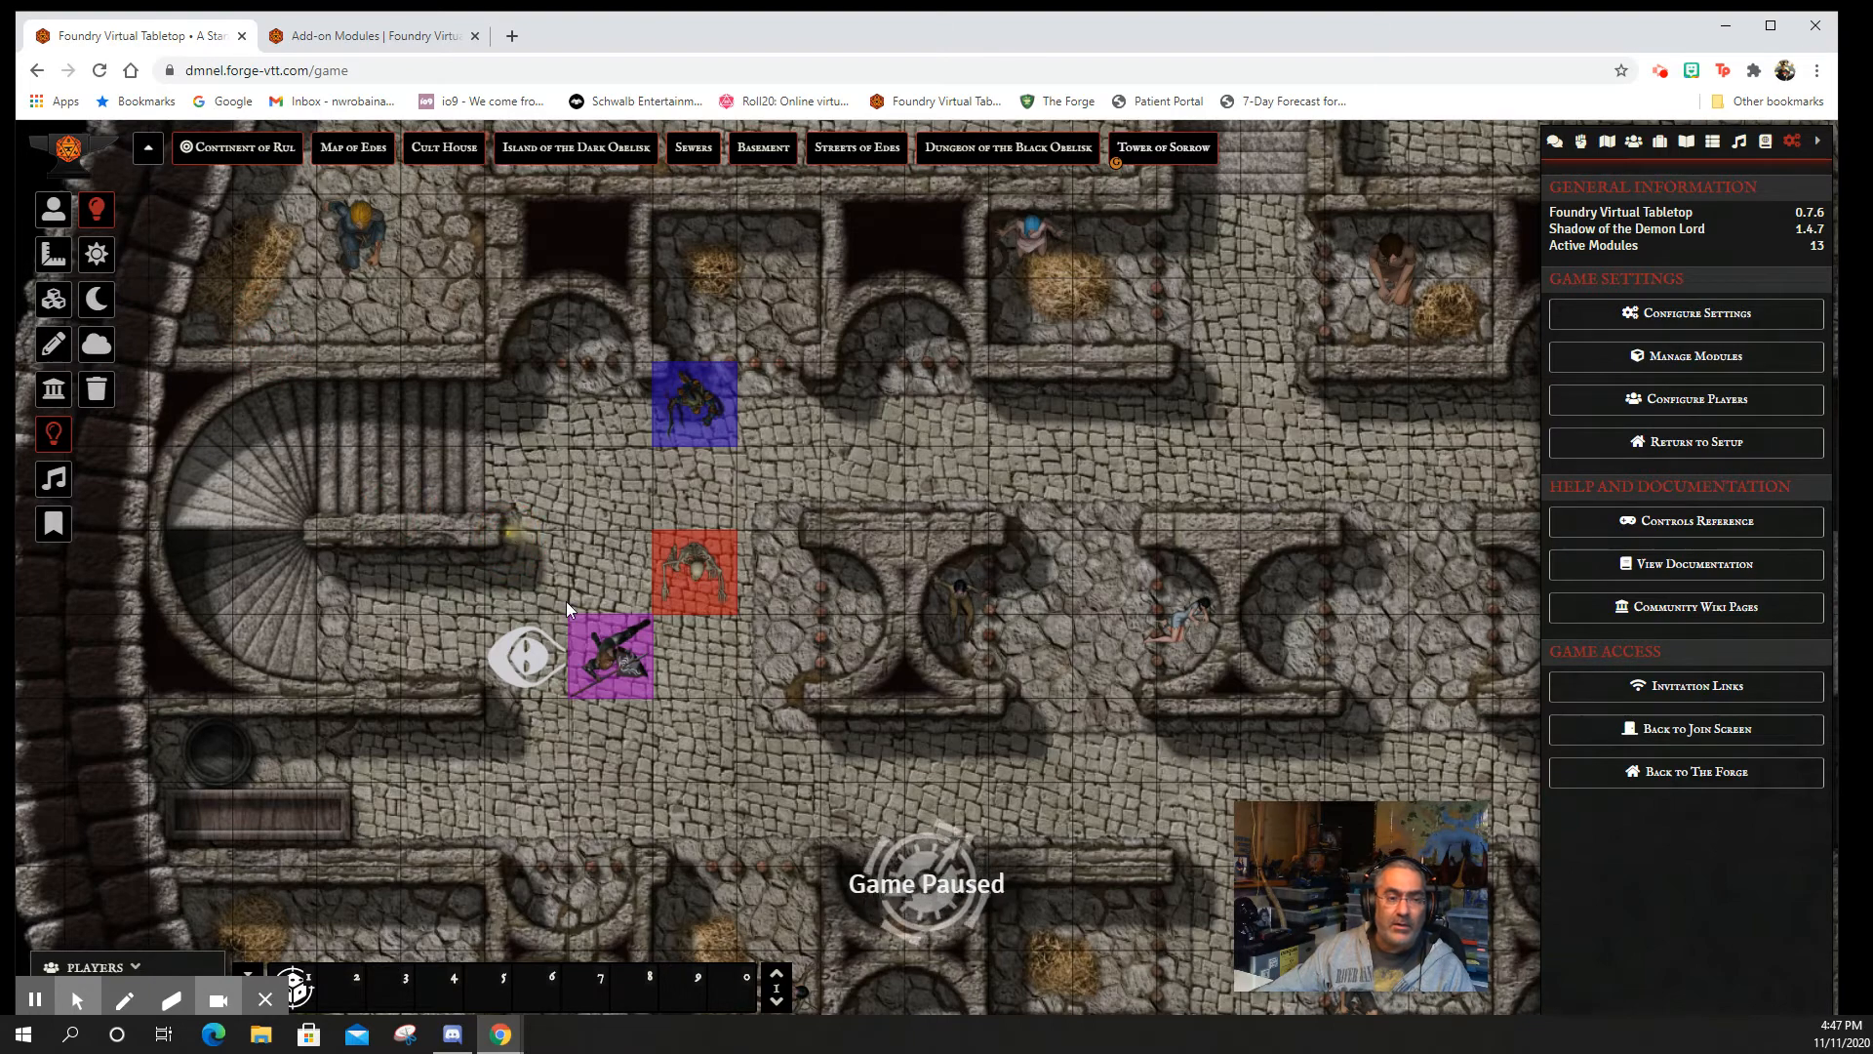
left_click(53, 217)
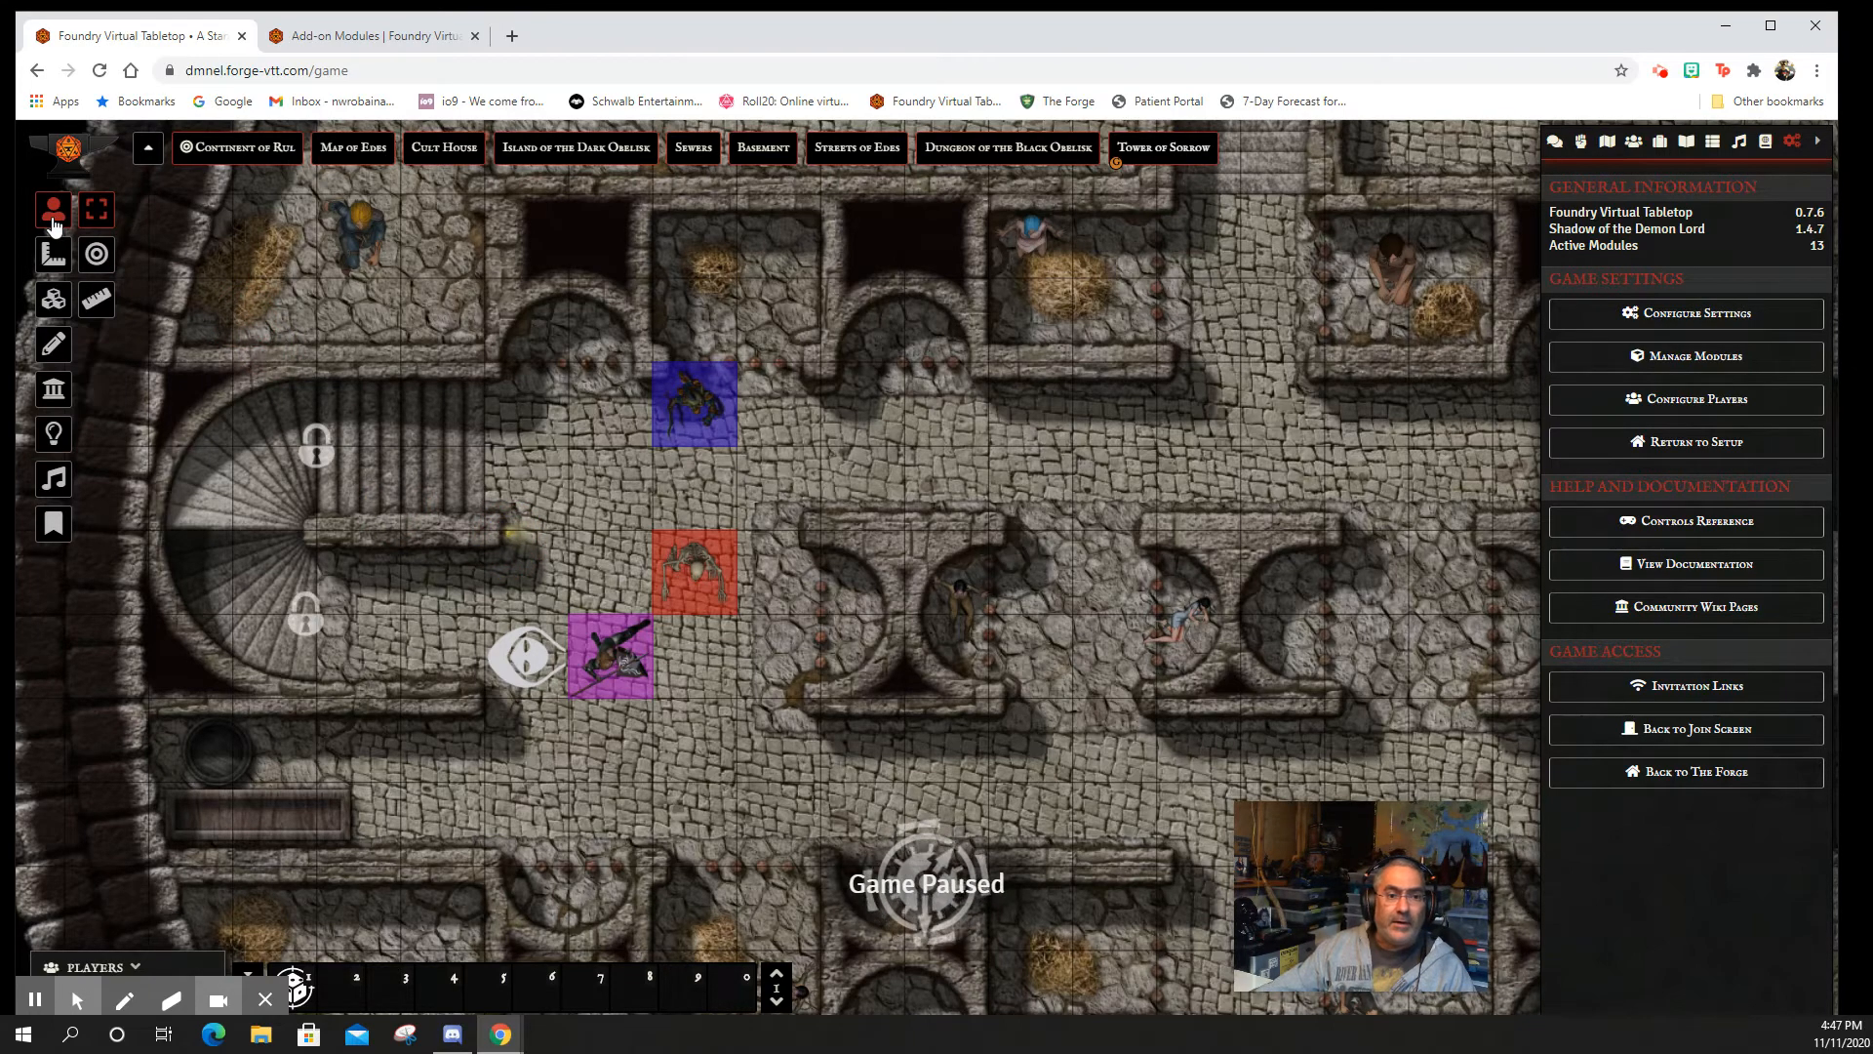
left_click(54, 434)
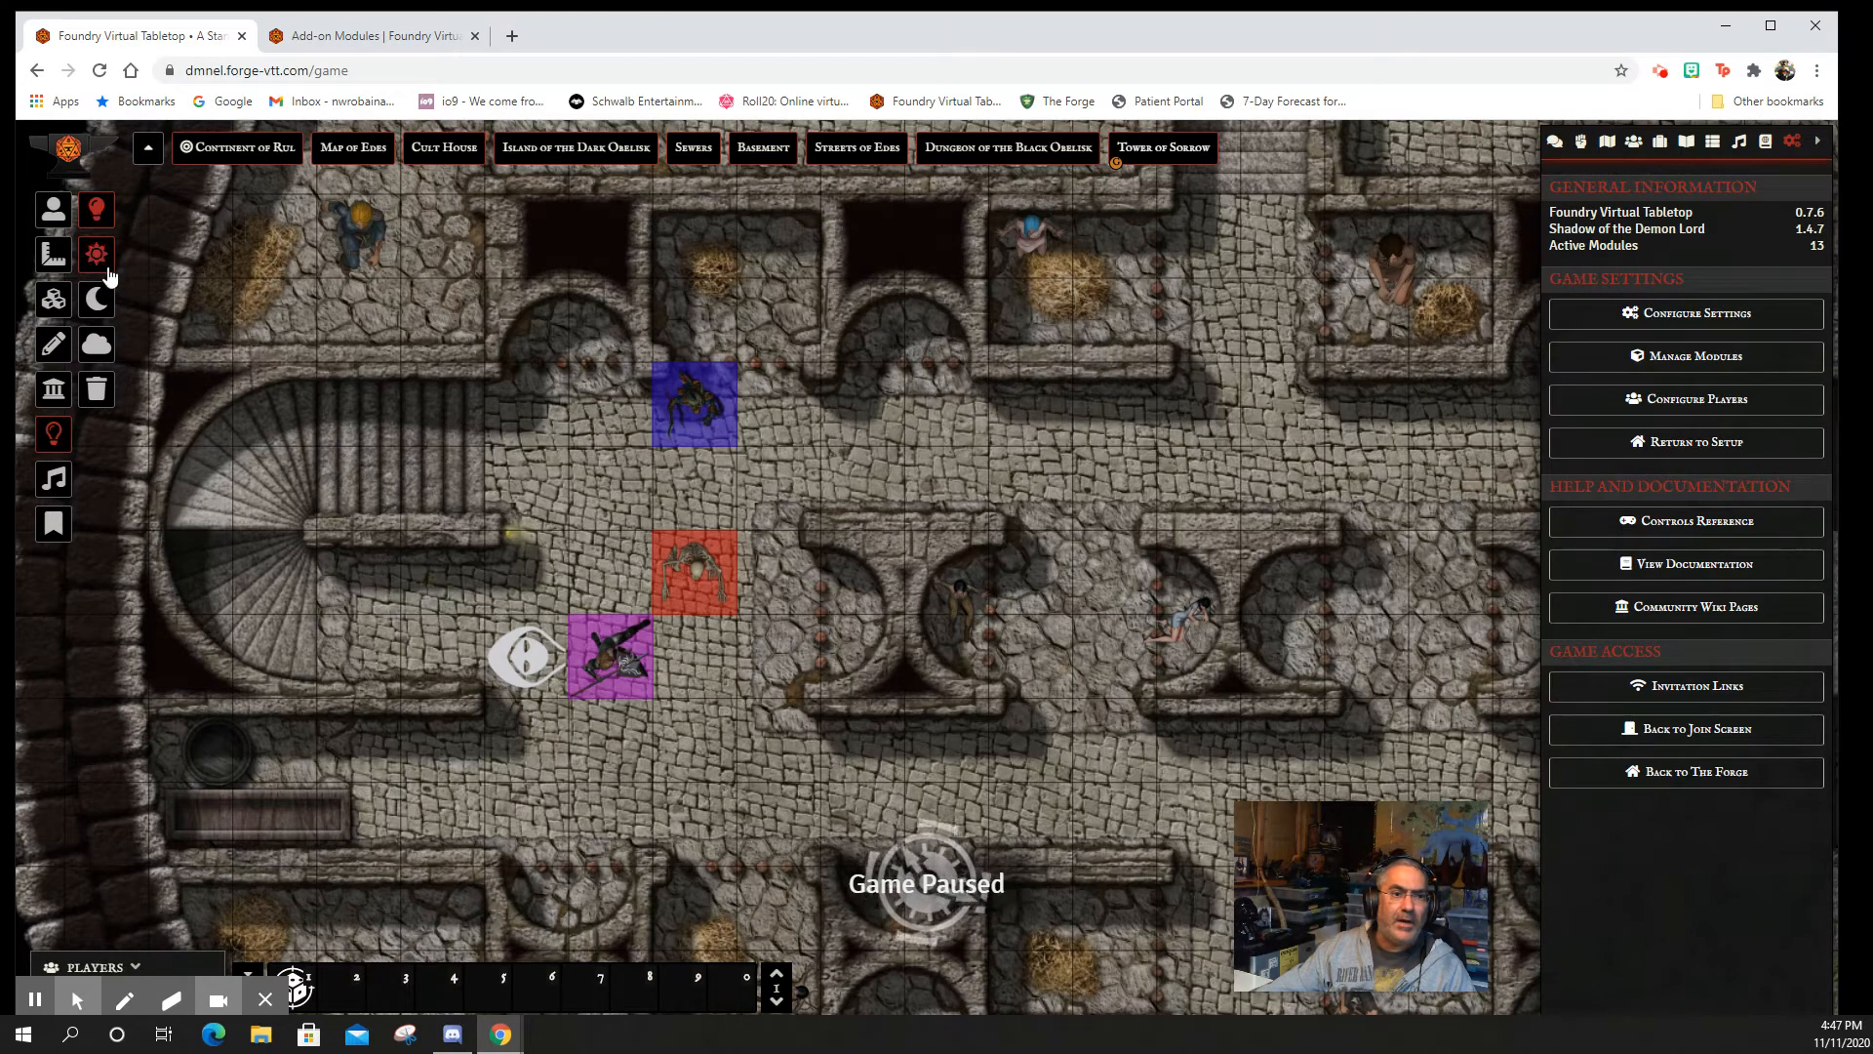
left_click_drag(442, 488, 582, 578)
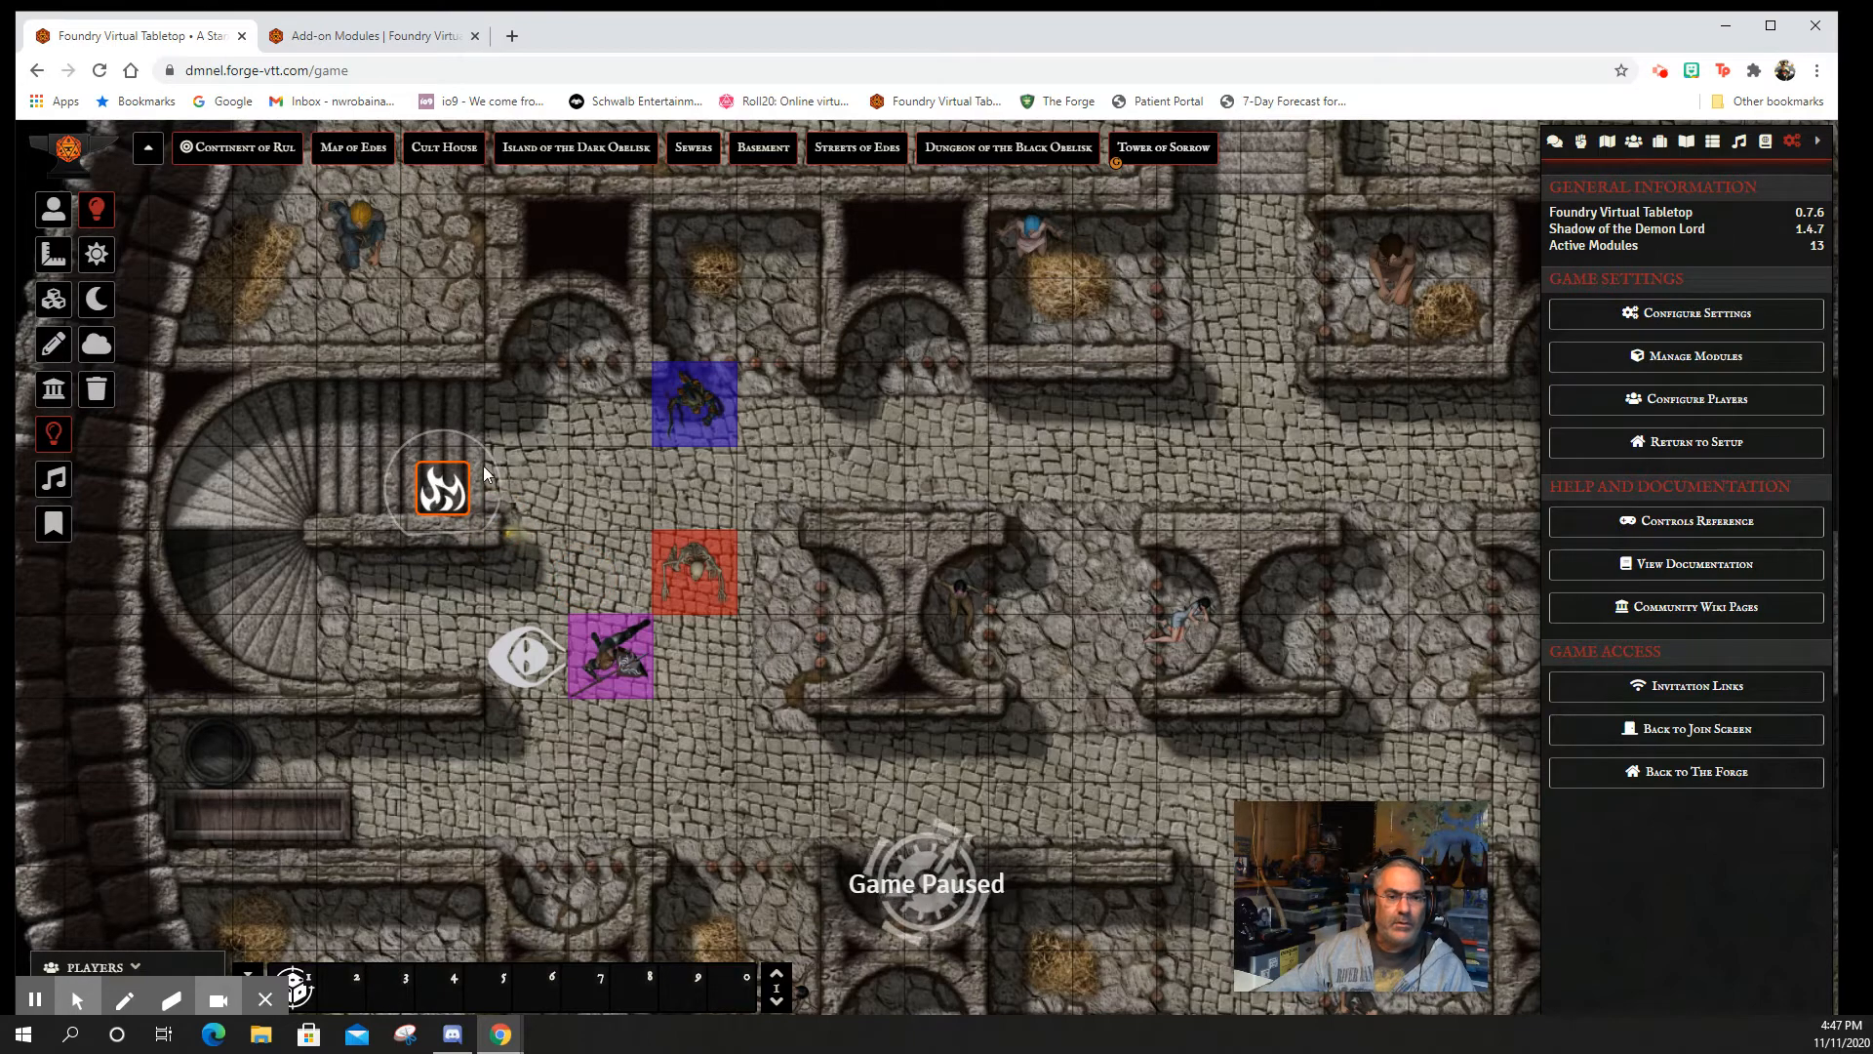
left_click_drag(442, 488, 527, 530)
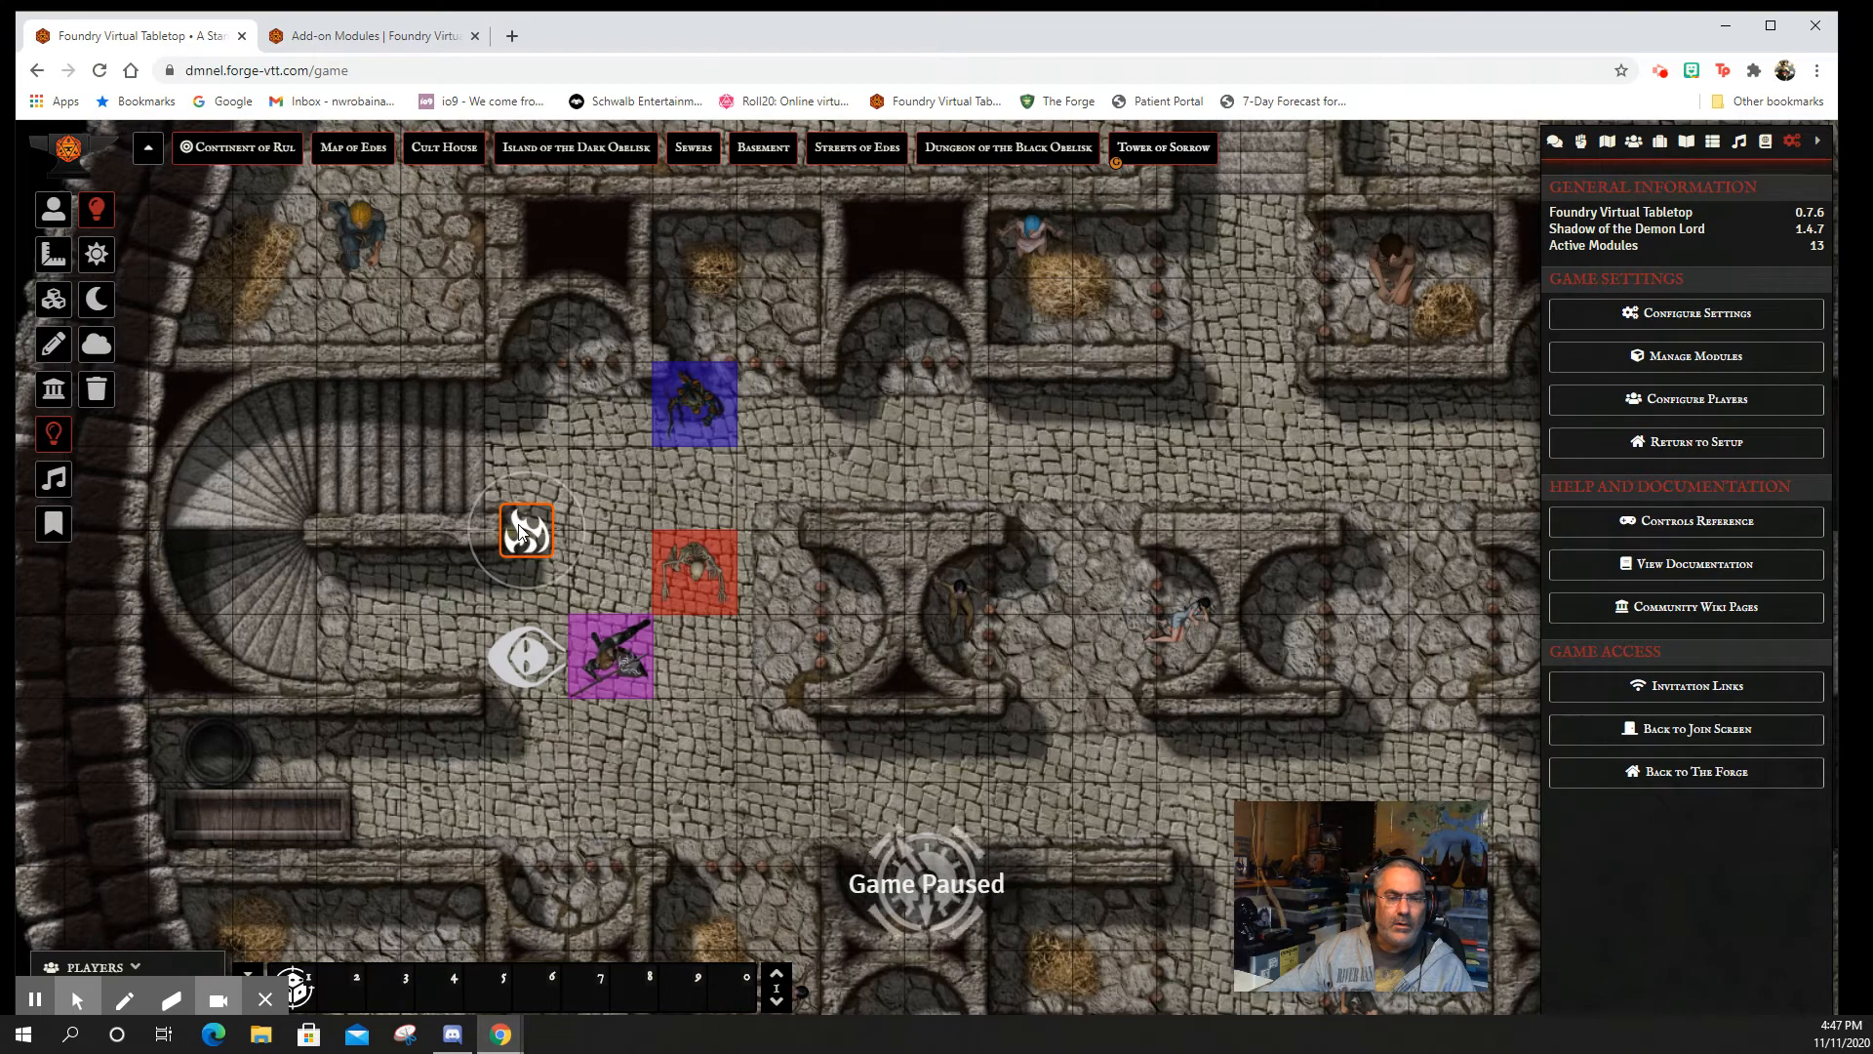
- Check the small light's effect with the token controls, and delete the light from the scene
left_click(52, 226)
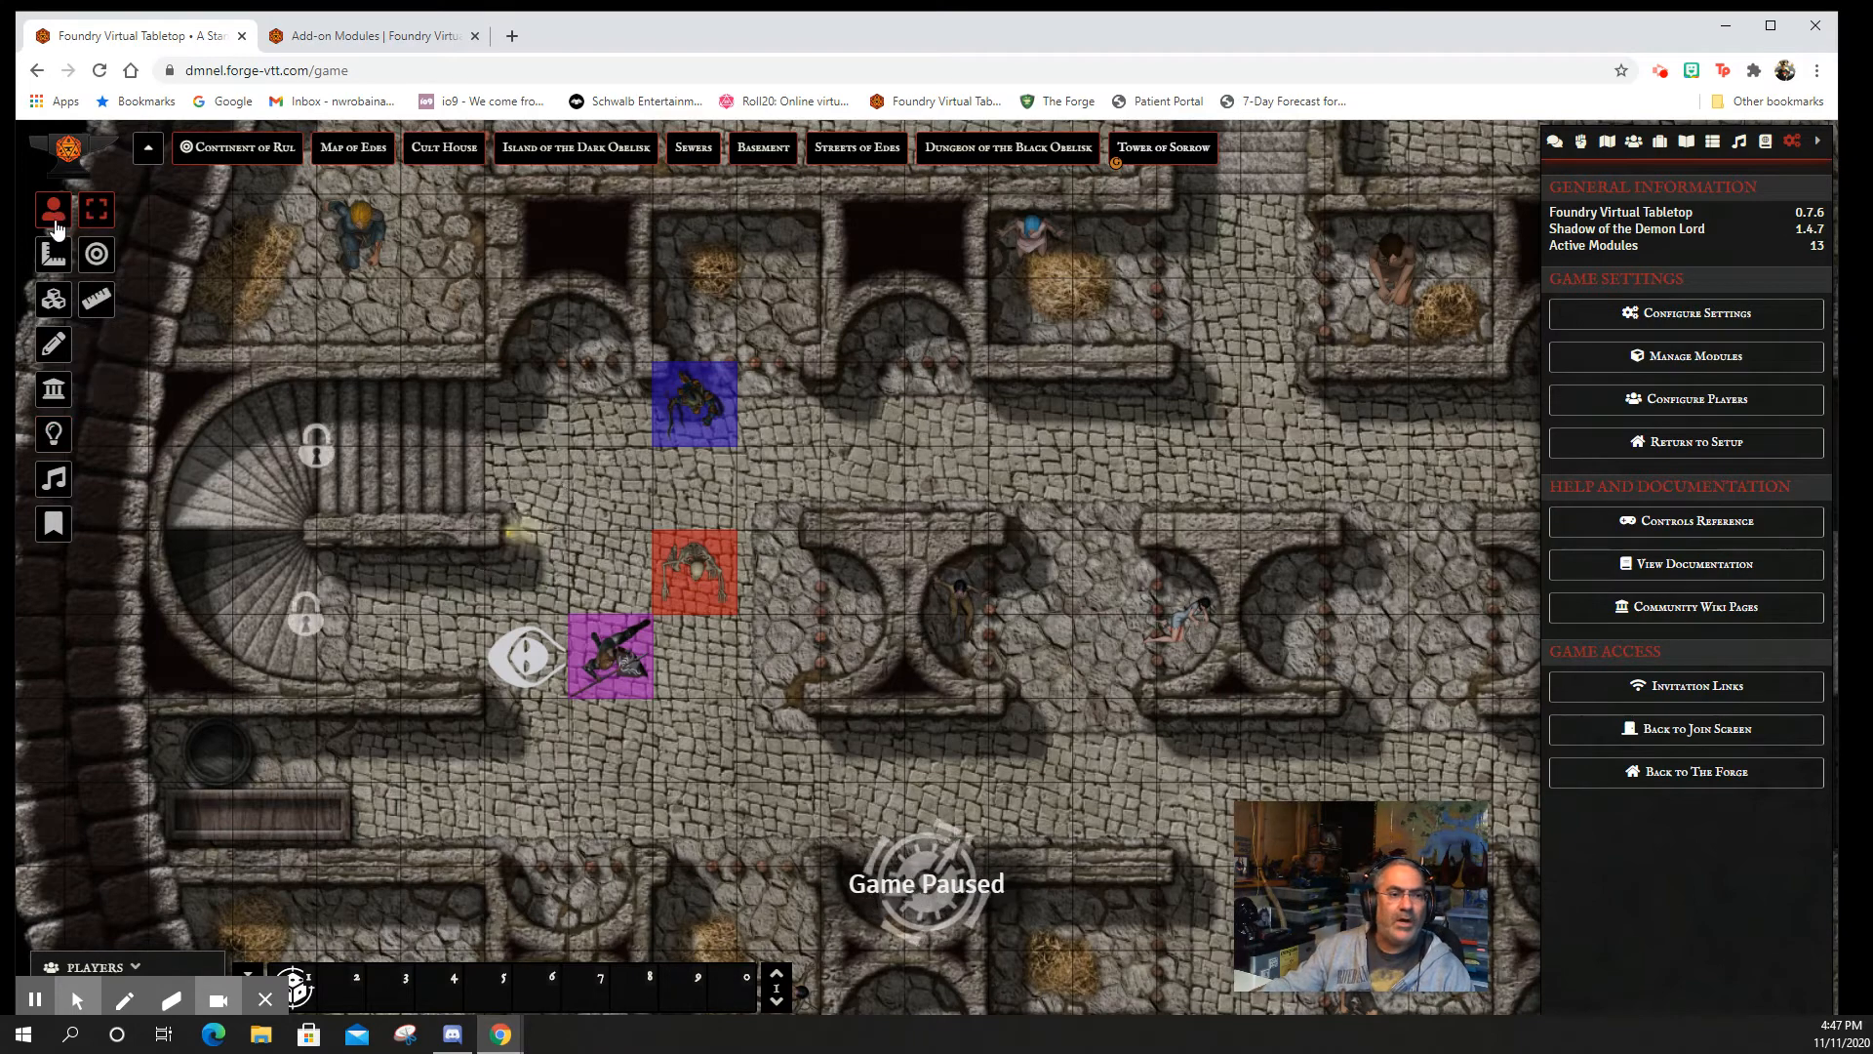
left_click(53, 433)
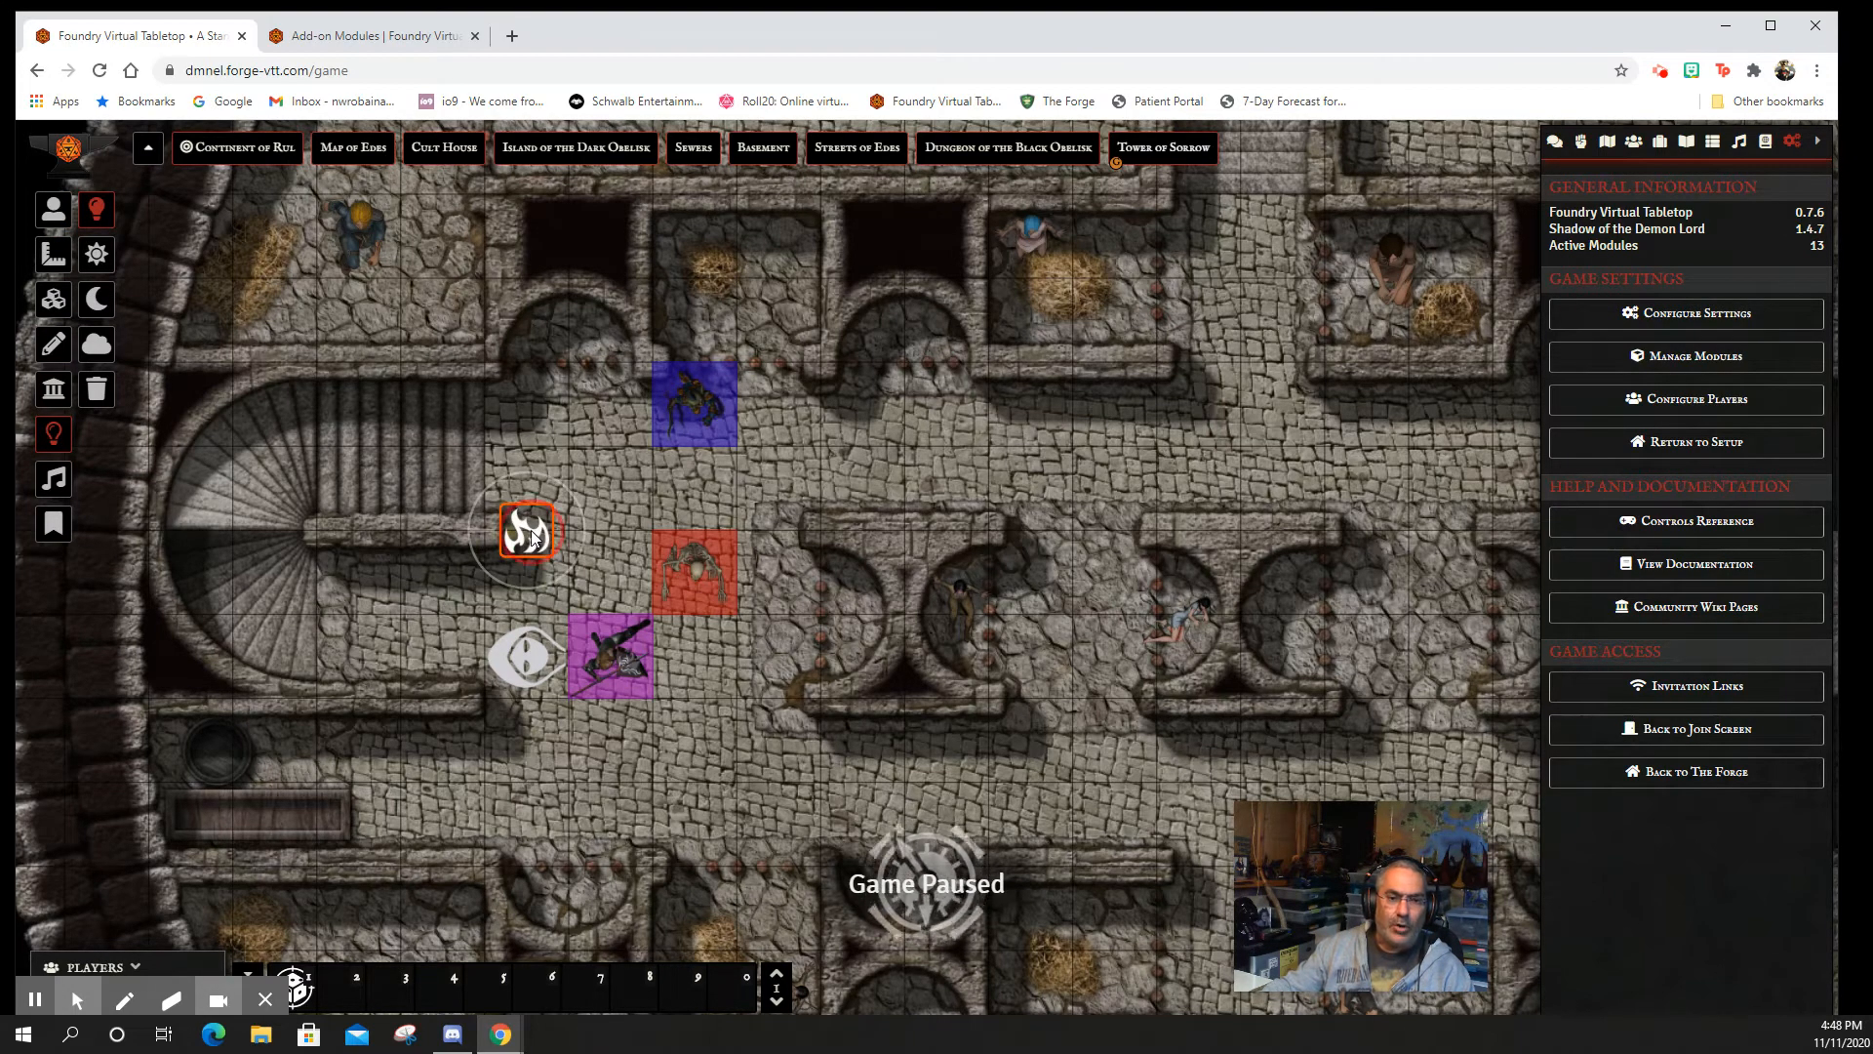
key("Delete")
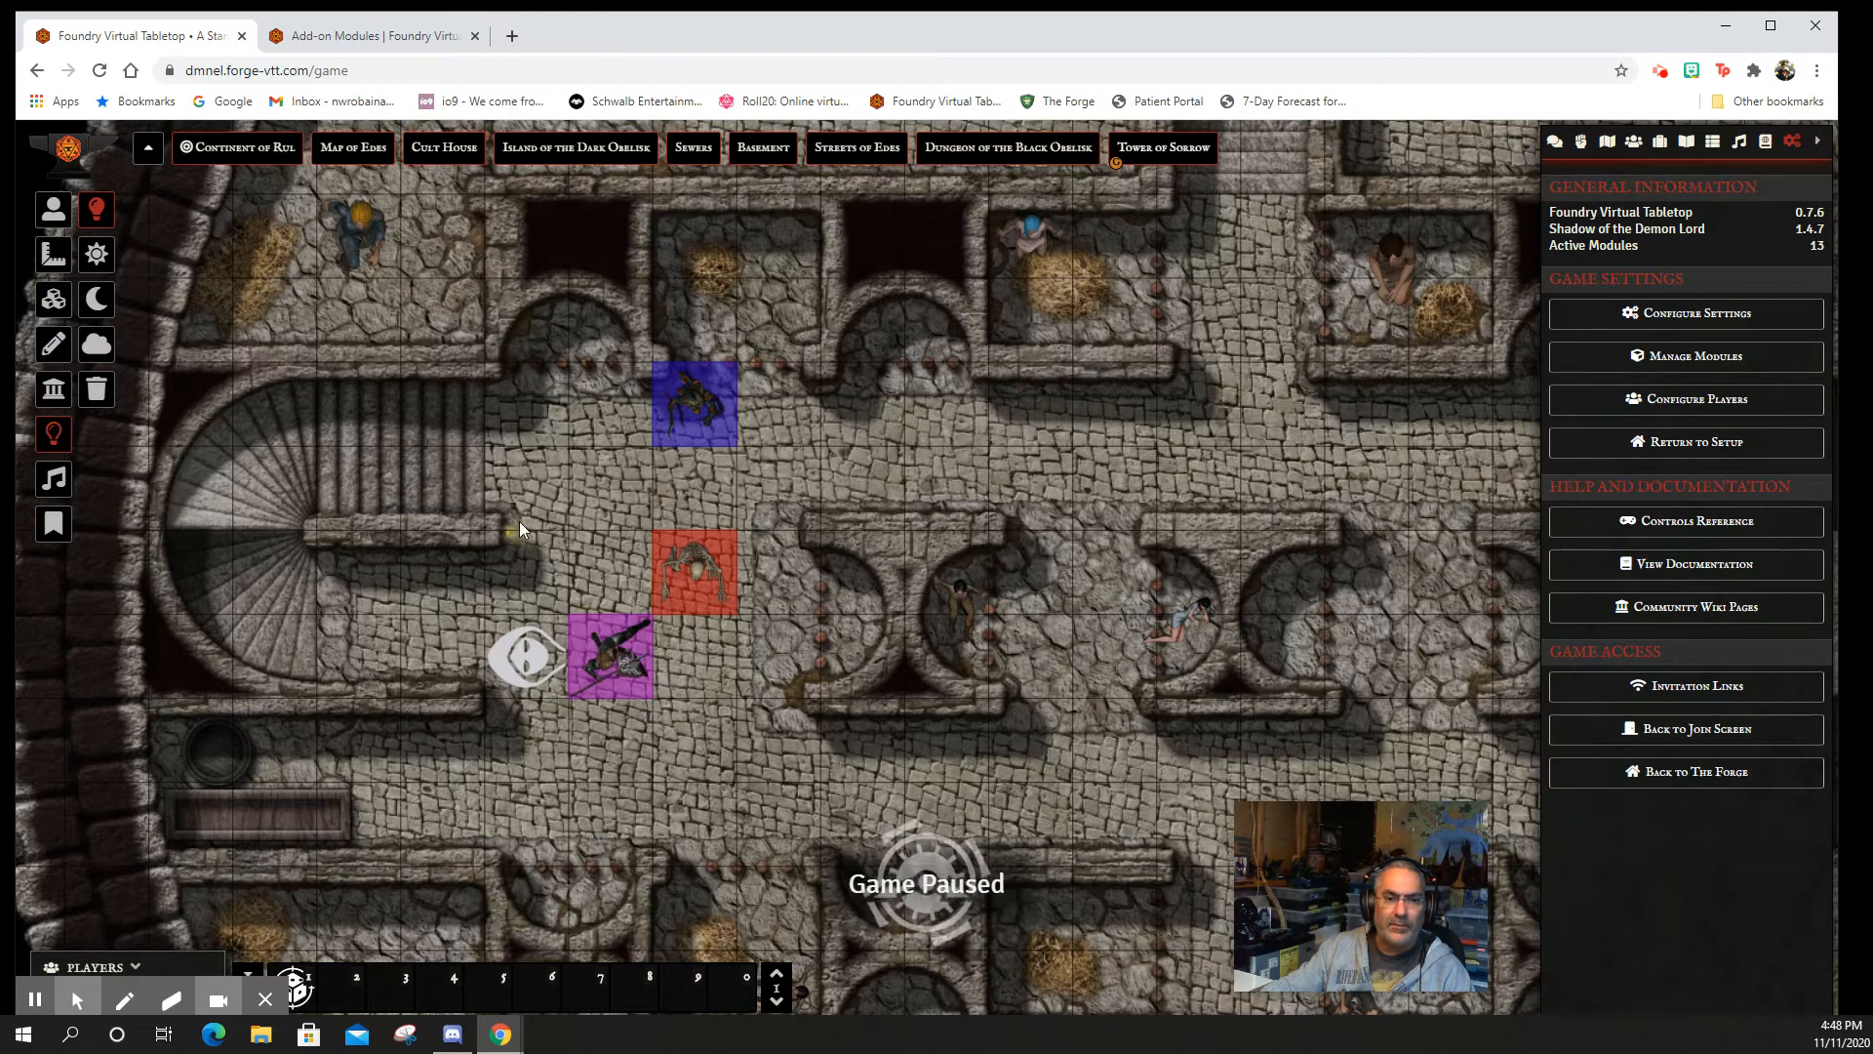
- Draw a light source with a dim radius of about 5.1 grid units near the wall's end, and toggle it off and on
left_click_drag(503, 517, 914, 572)
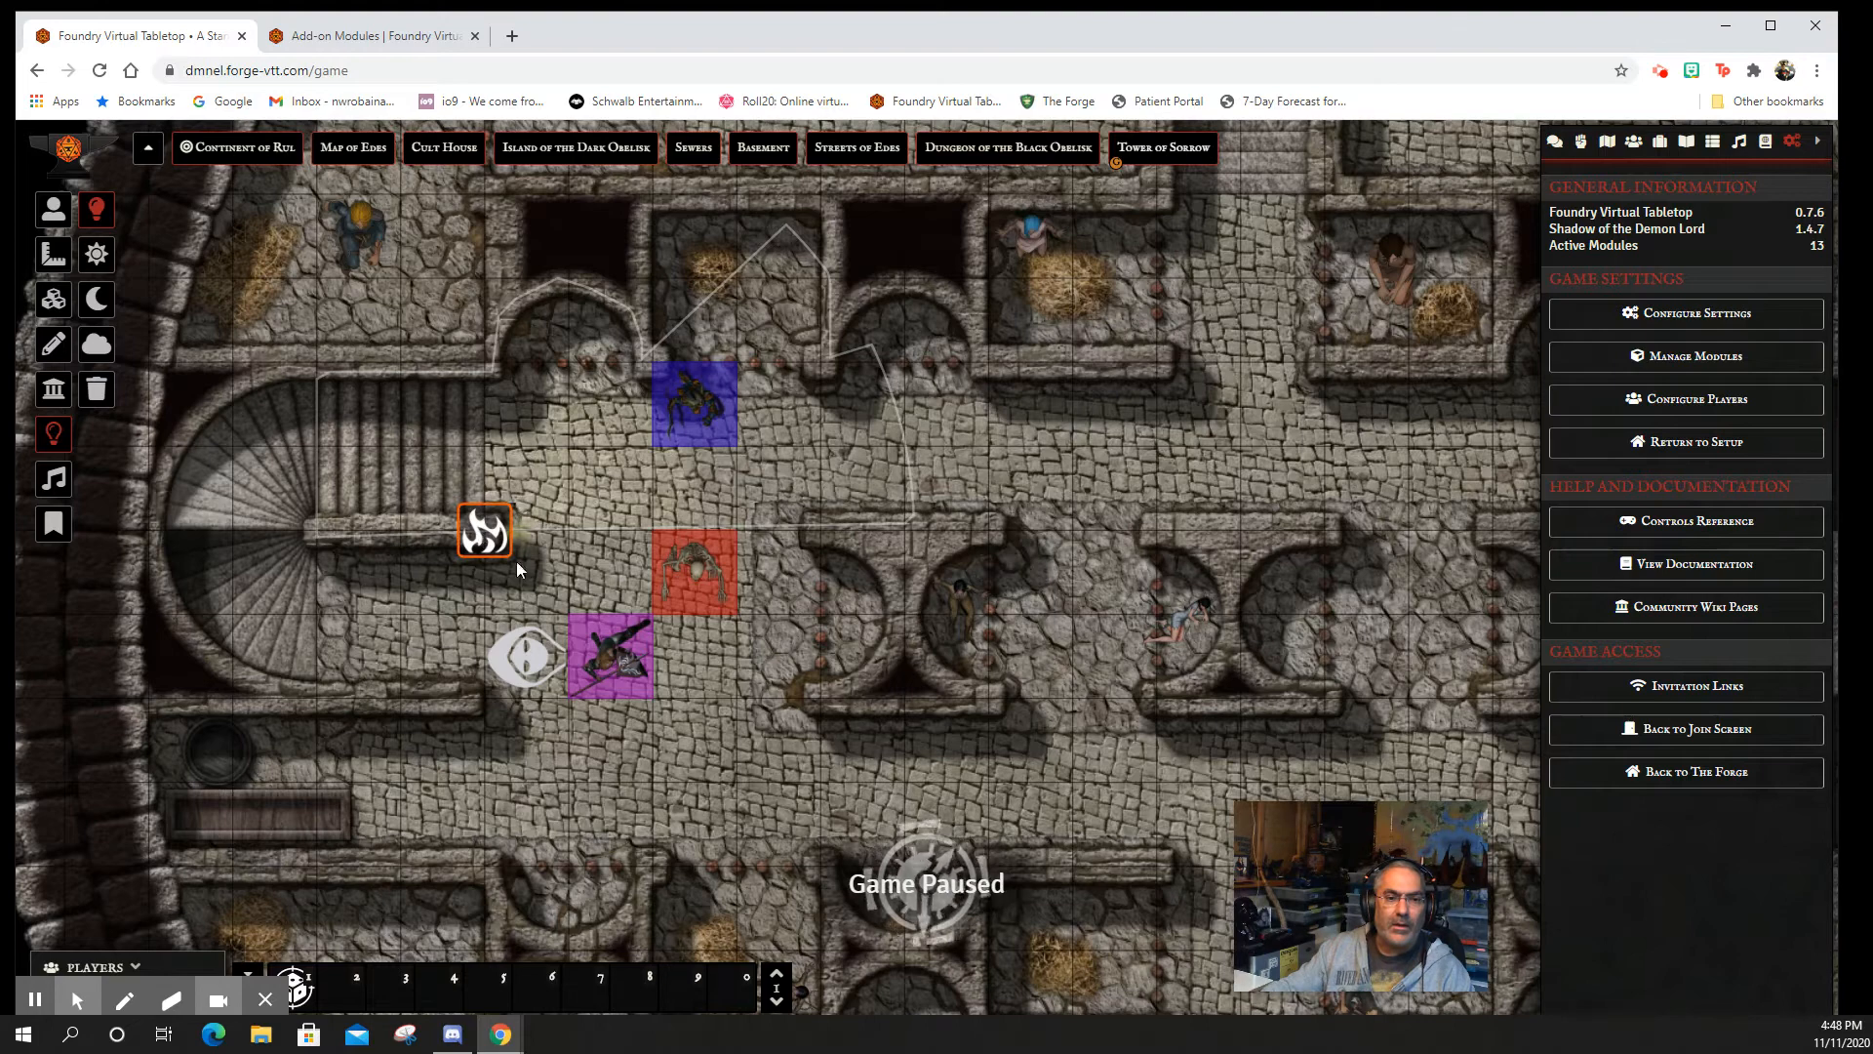
right_click(503, 549)
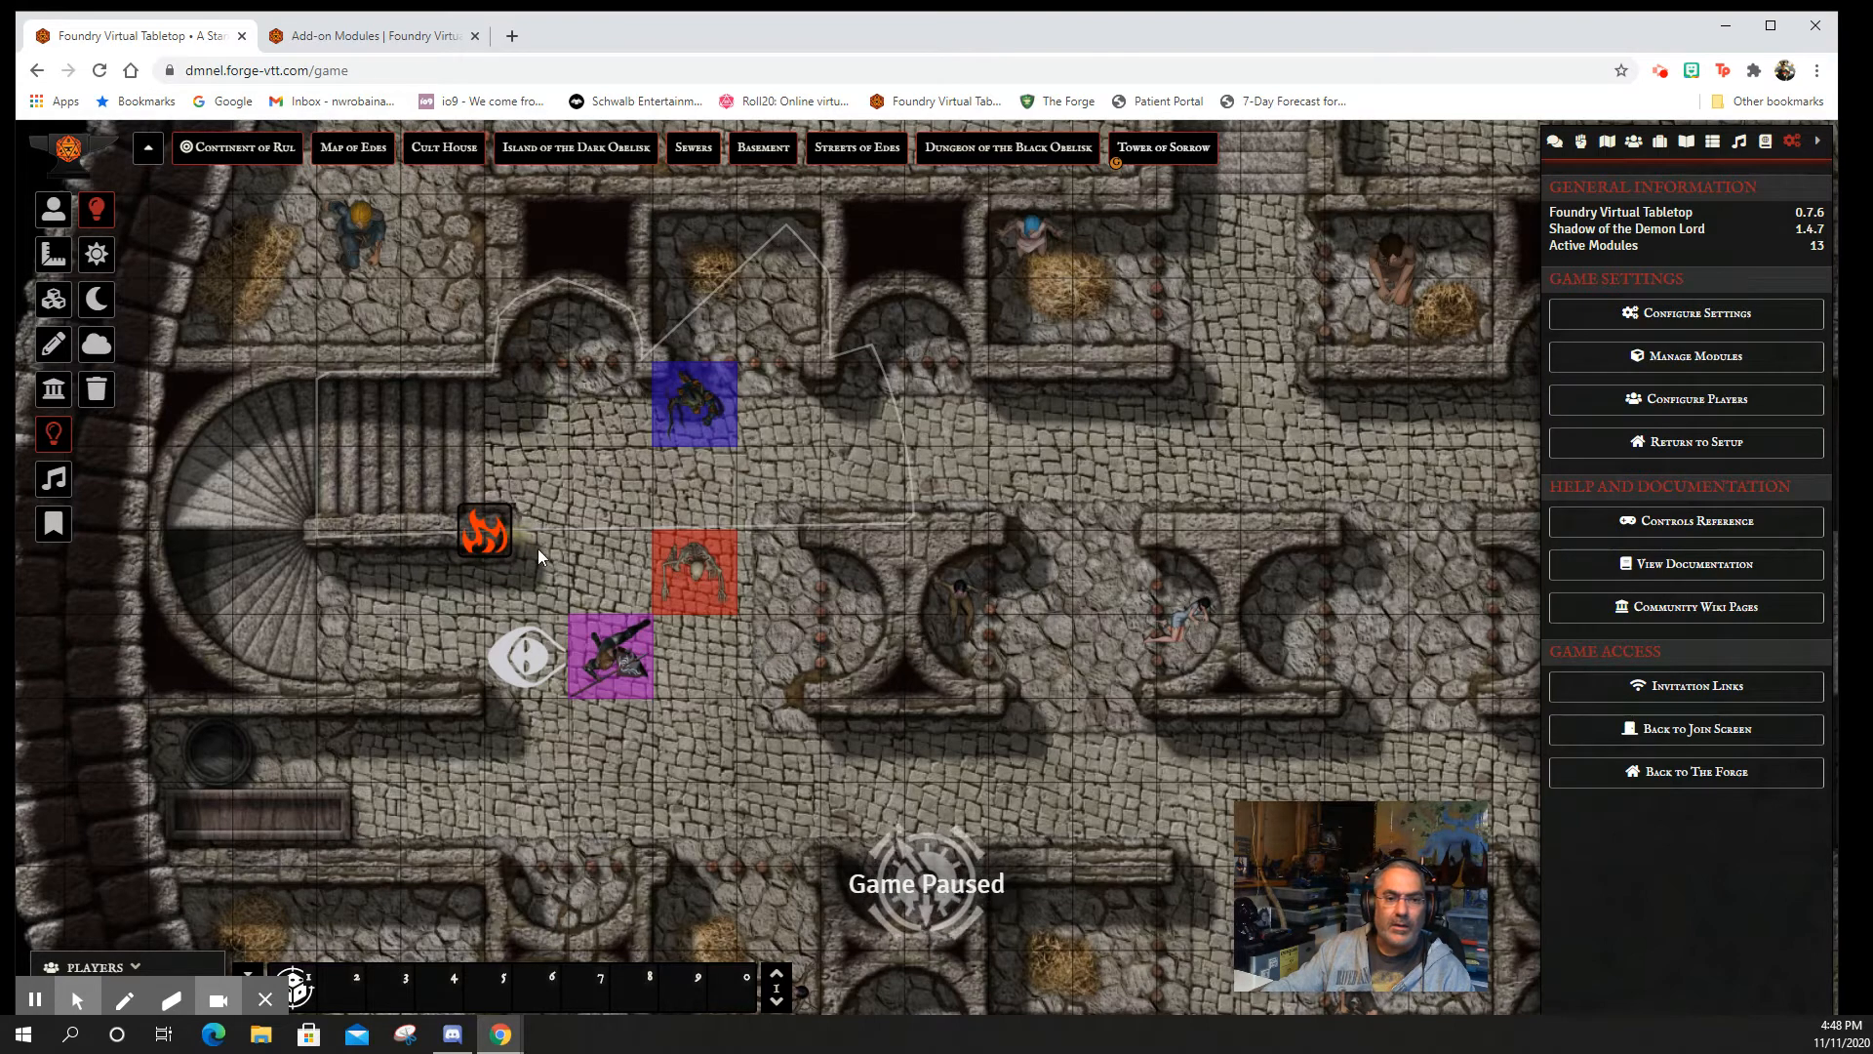
right_click(483, 528)
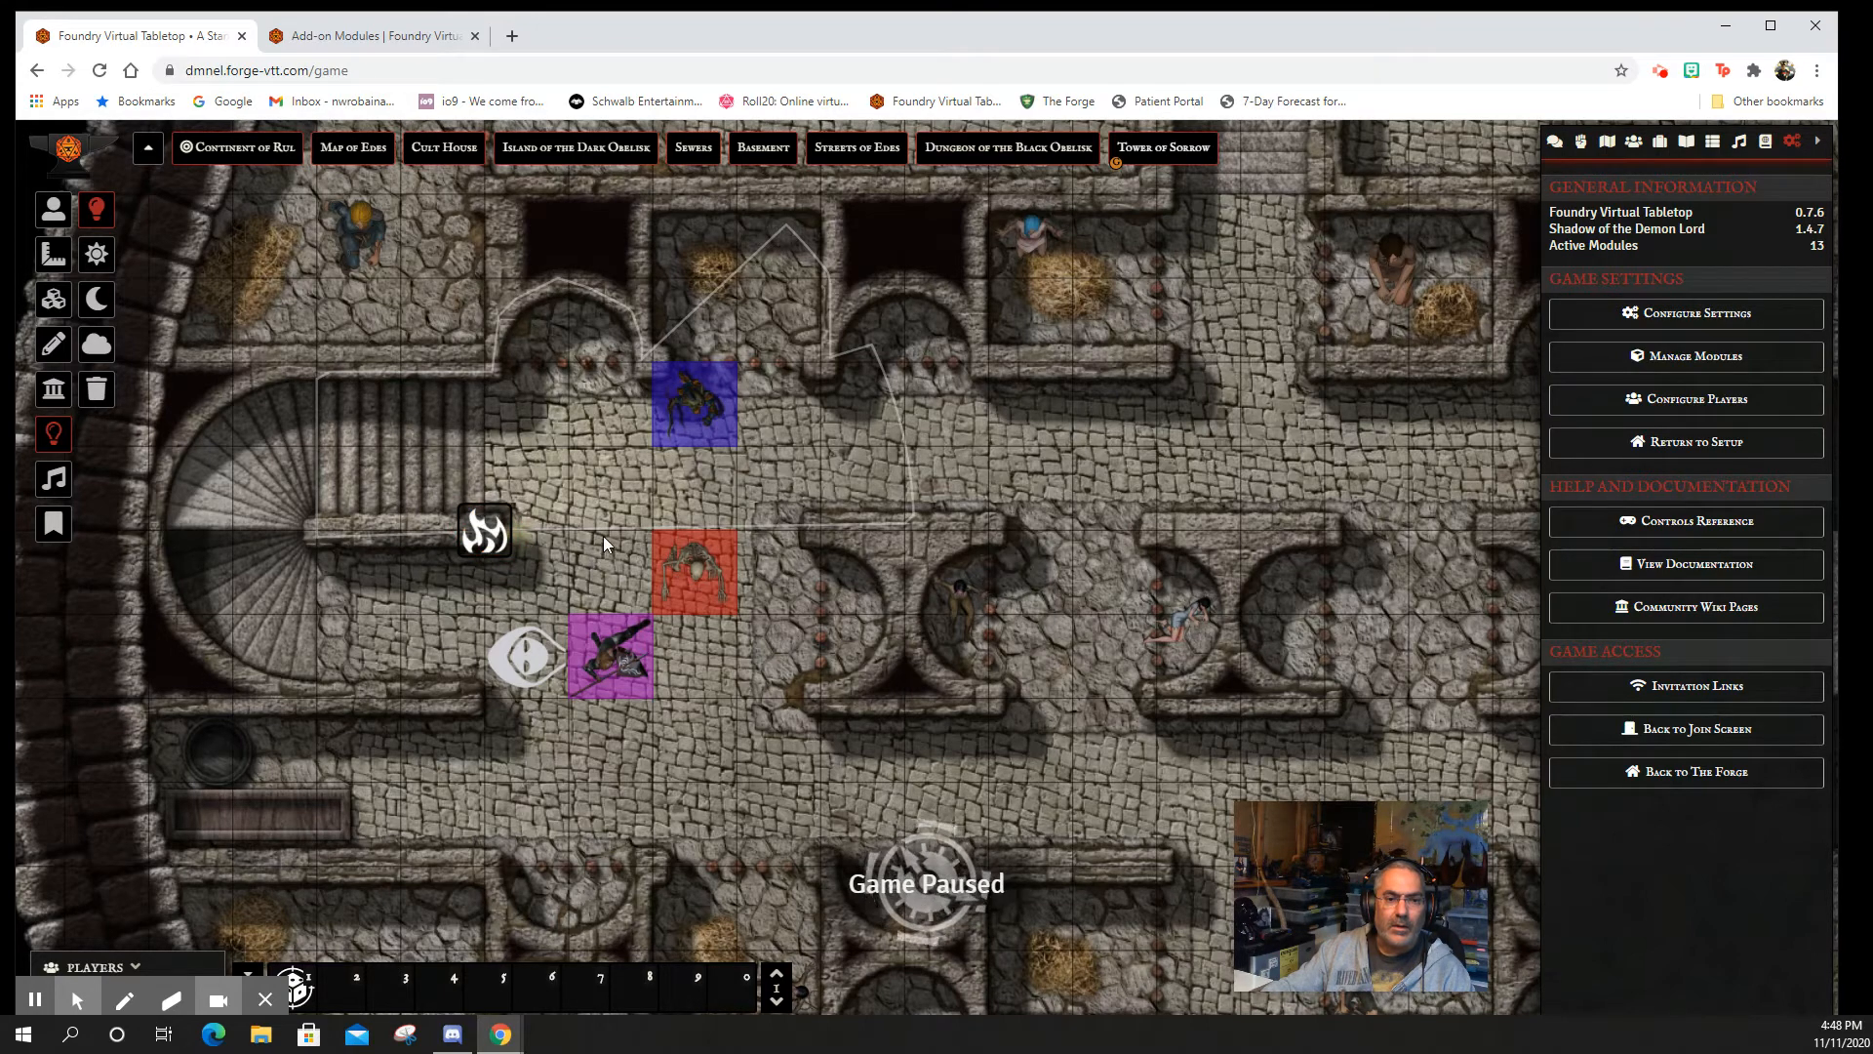
- Switch off the new light source beside the stairs and open its configuration
right_click(483, 527)
double_click(483, 527)
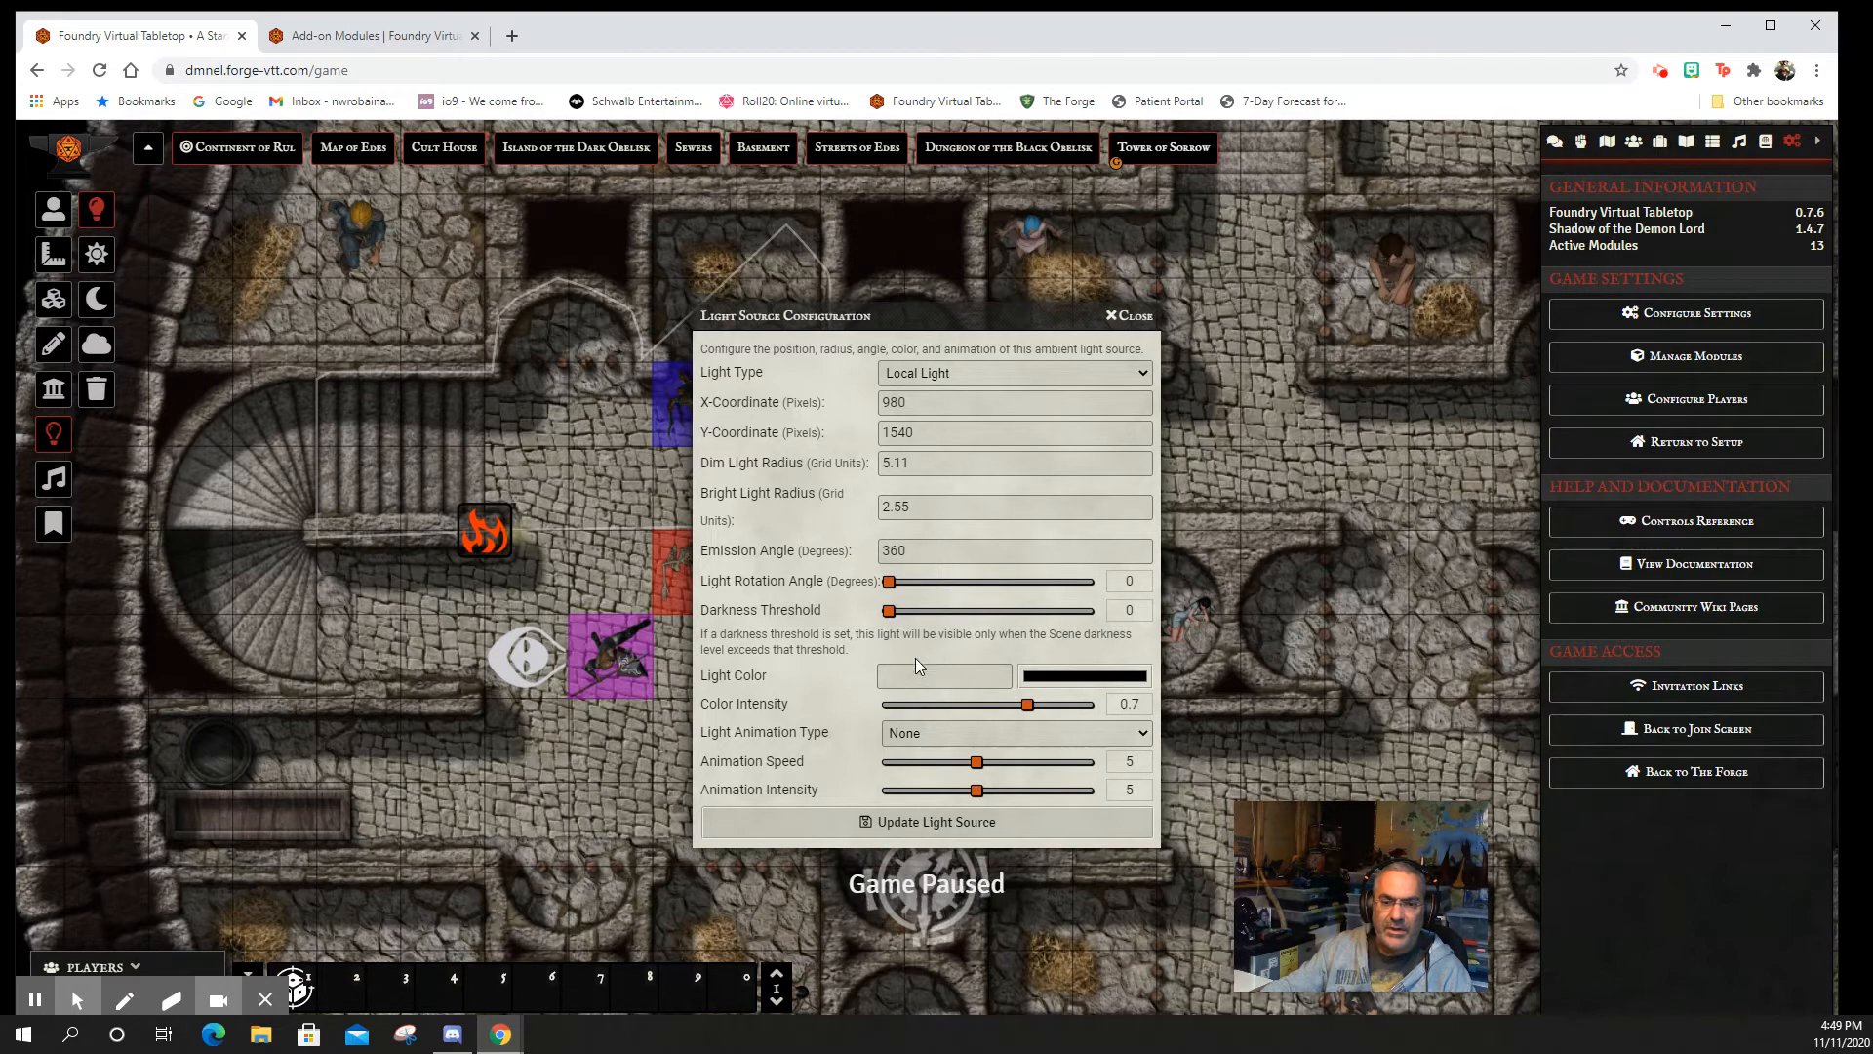
- Save the light source configuration and switch on the light at the end of the stair wall
left_click(923, 826)
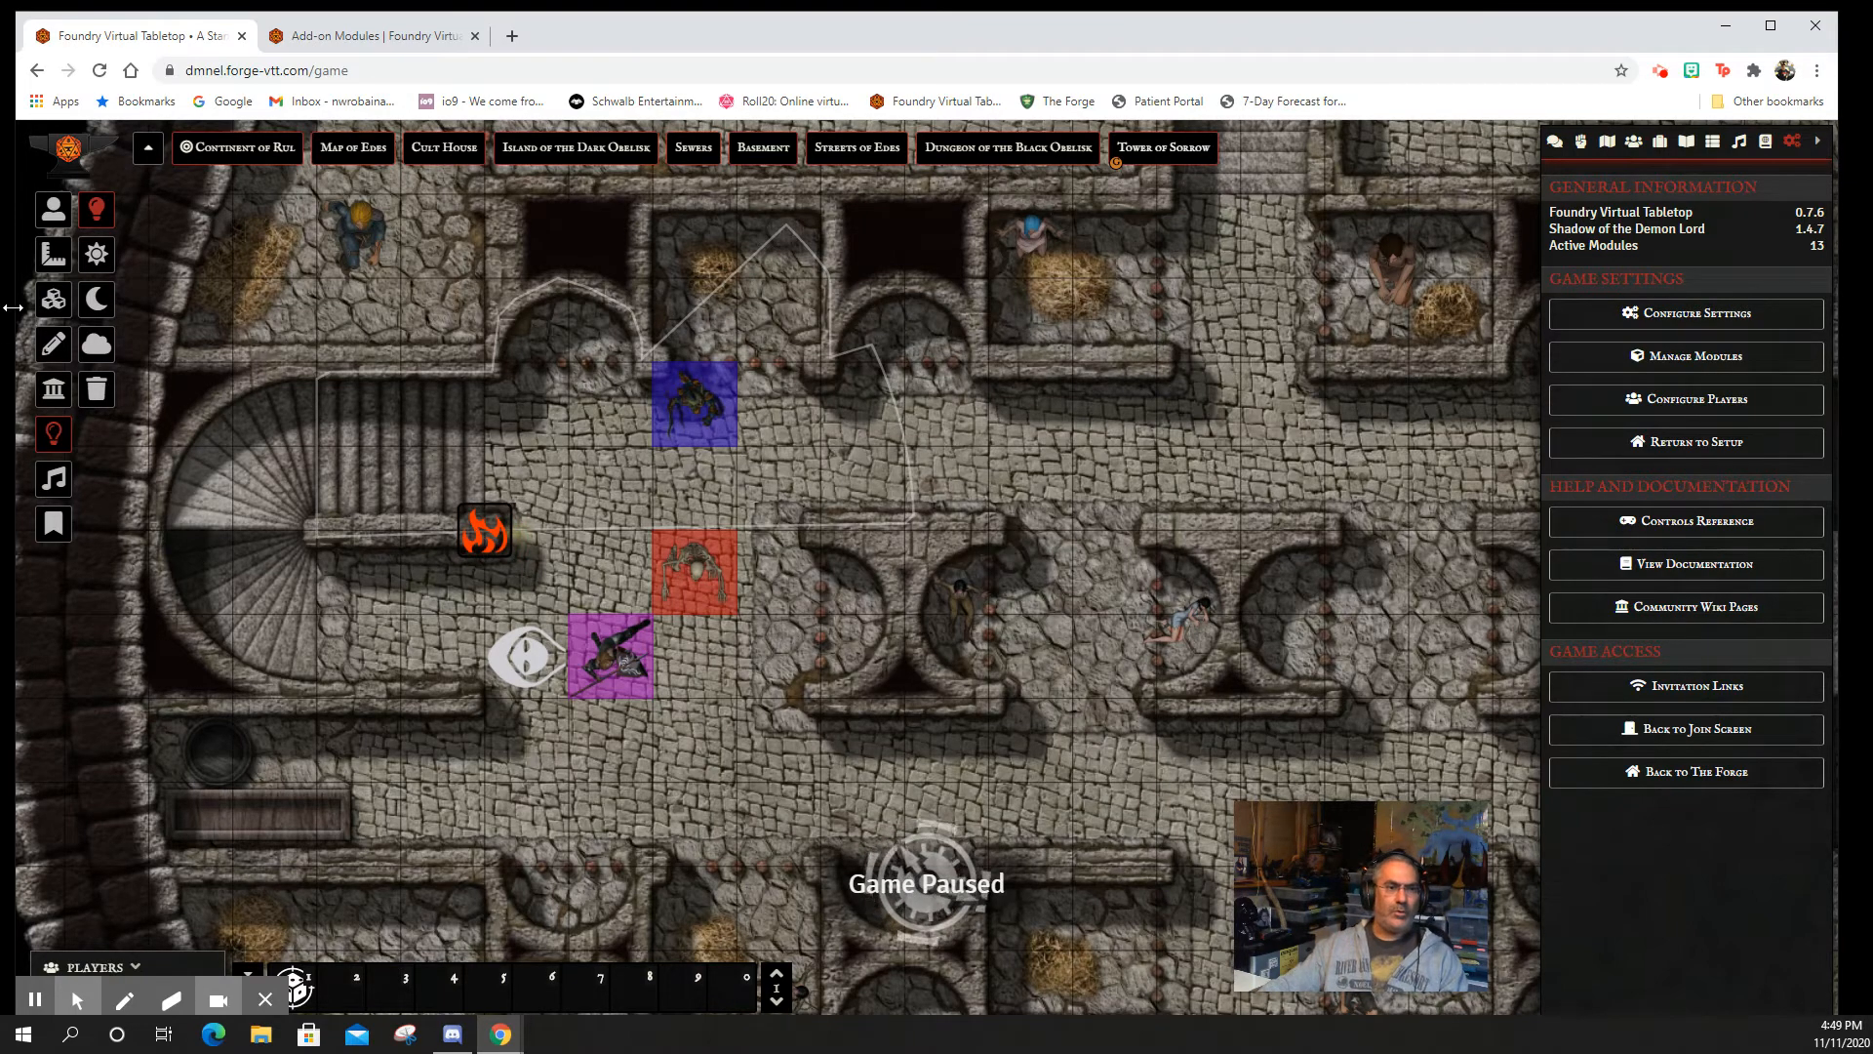
left_click(54, 389)
left_click(58, 343)
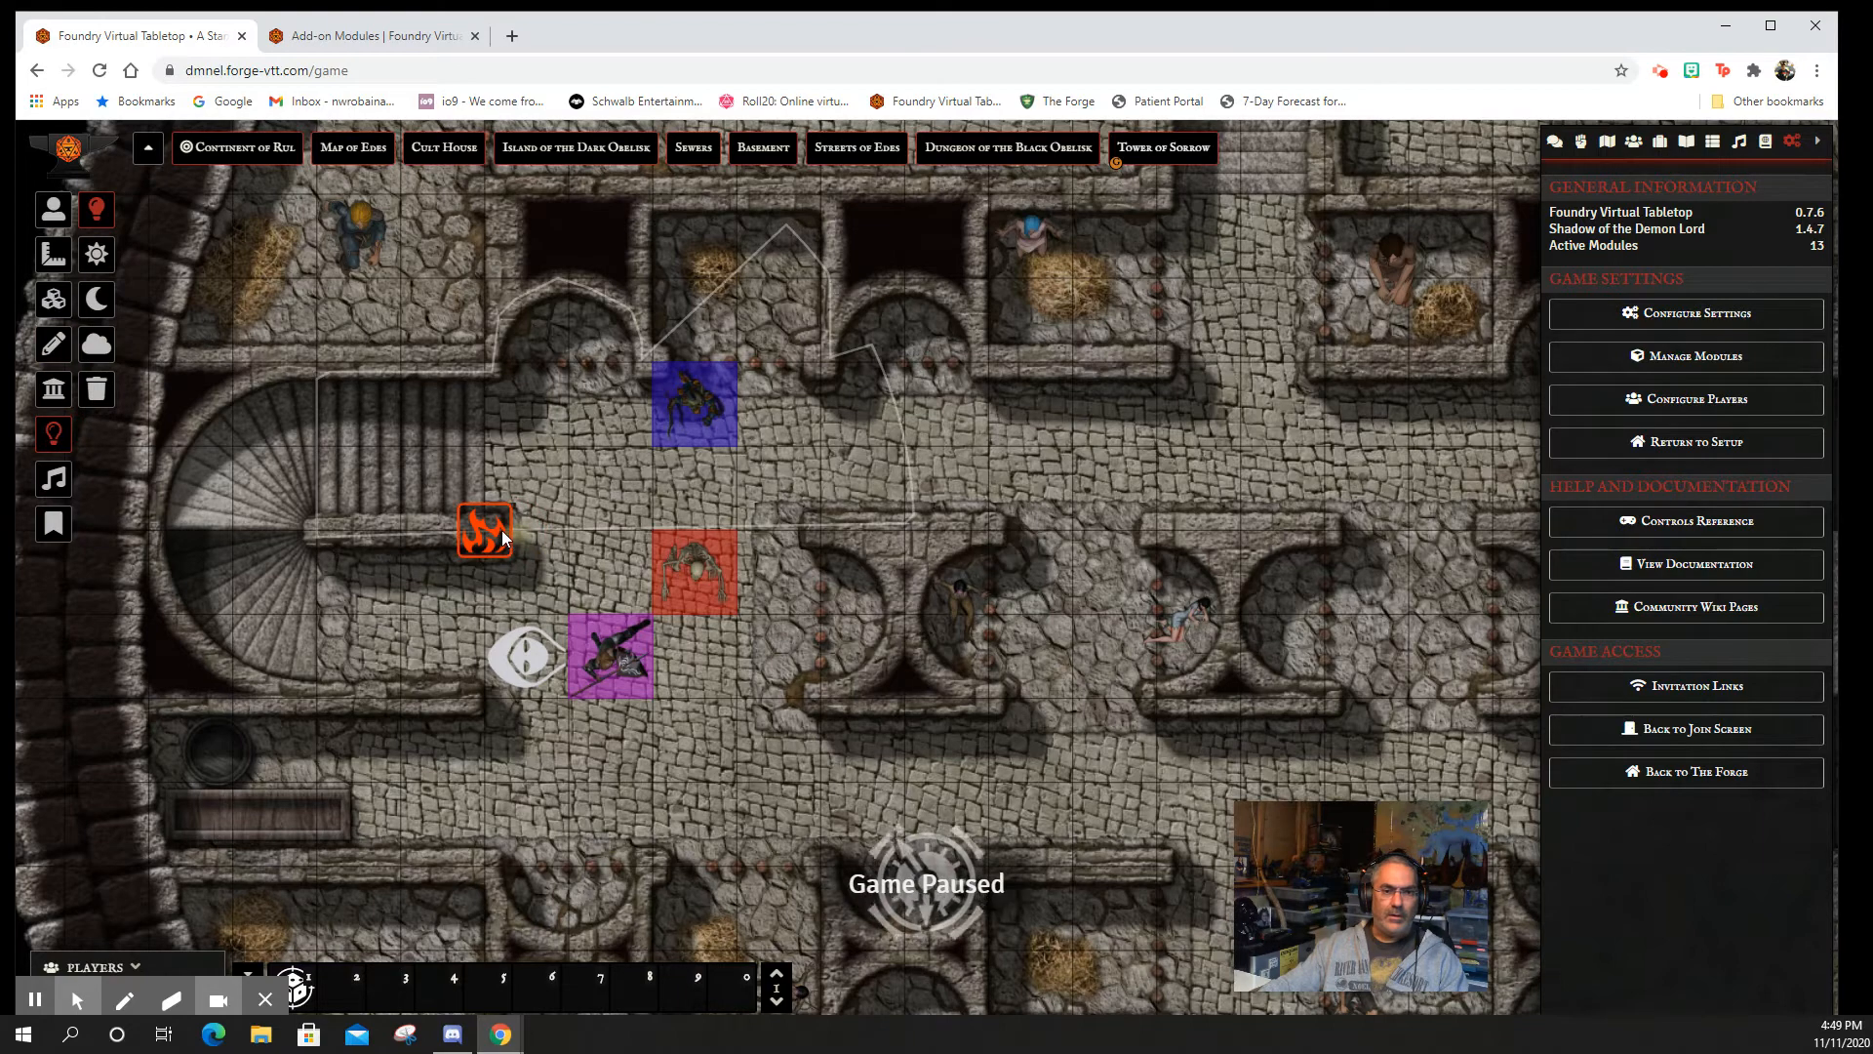
right_click(503, 527)
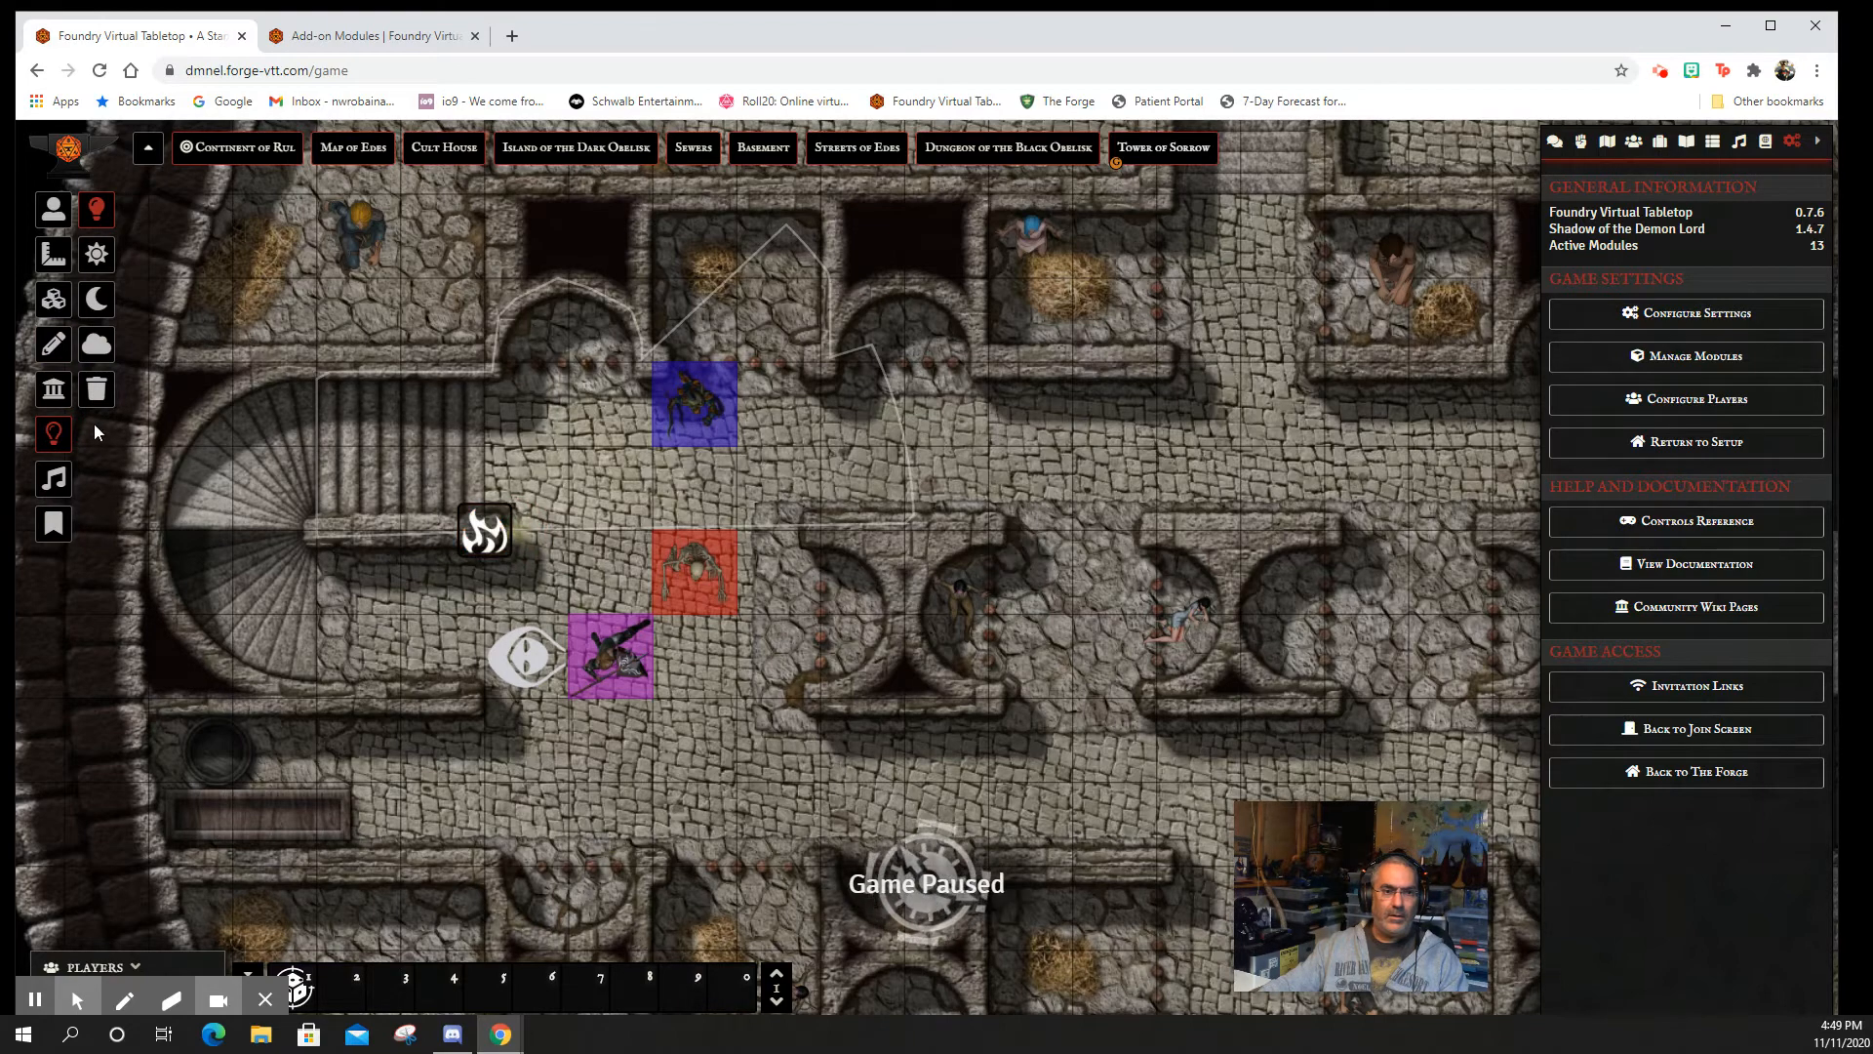
- View the scene from Dir-tay's token to check how the light at the stair wall falls
left_click(53, 391)
left_click(59, 350)
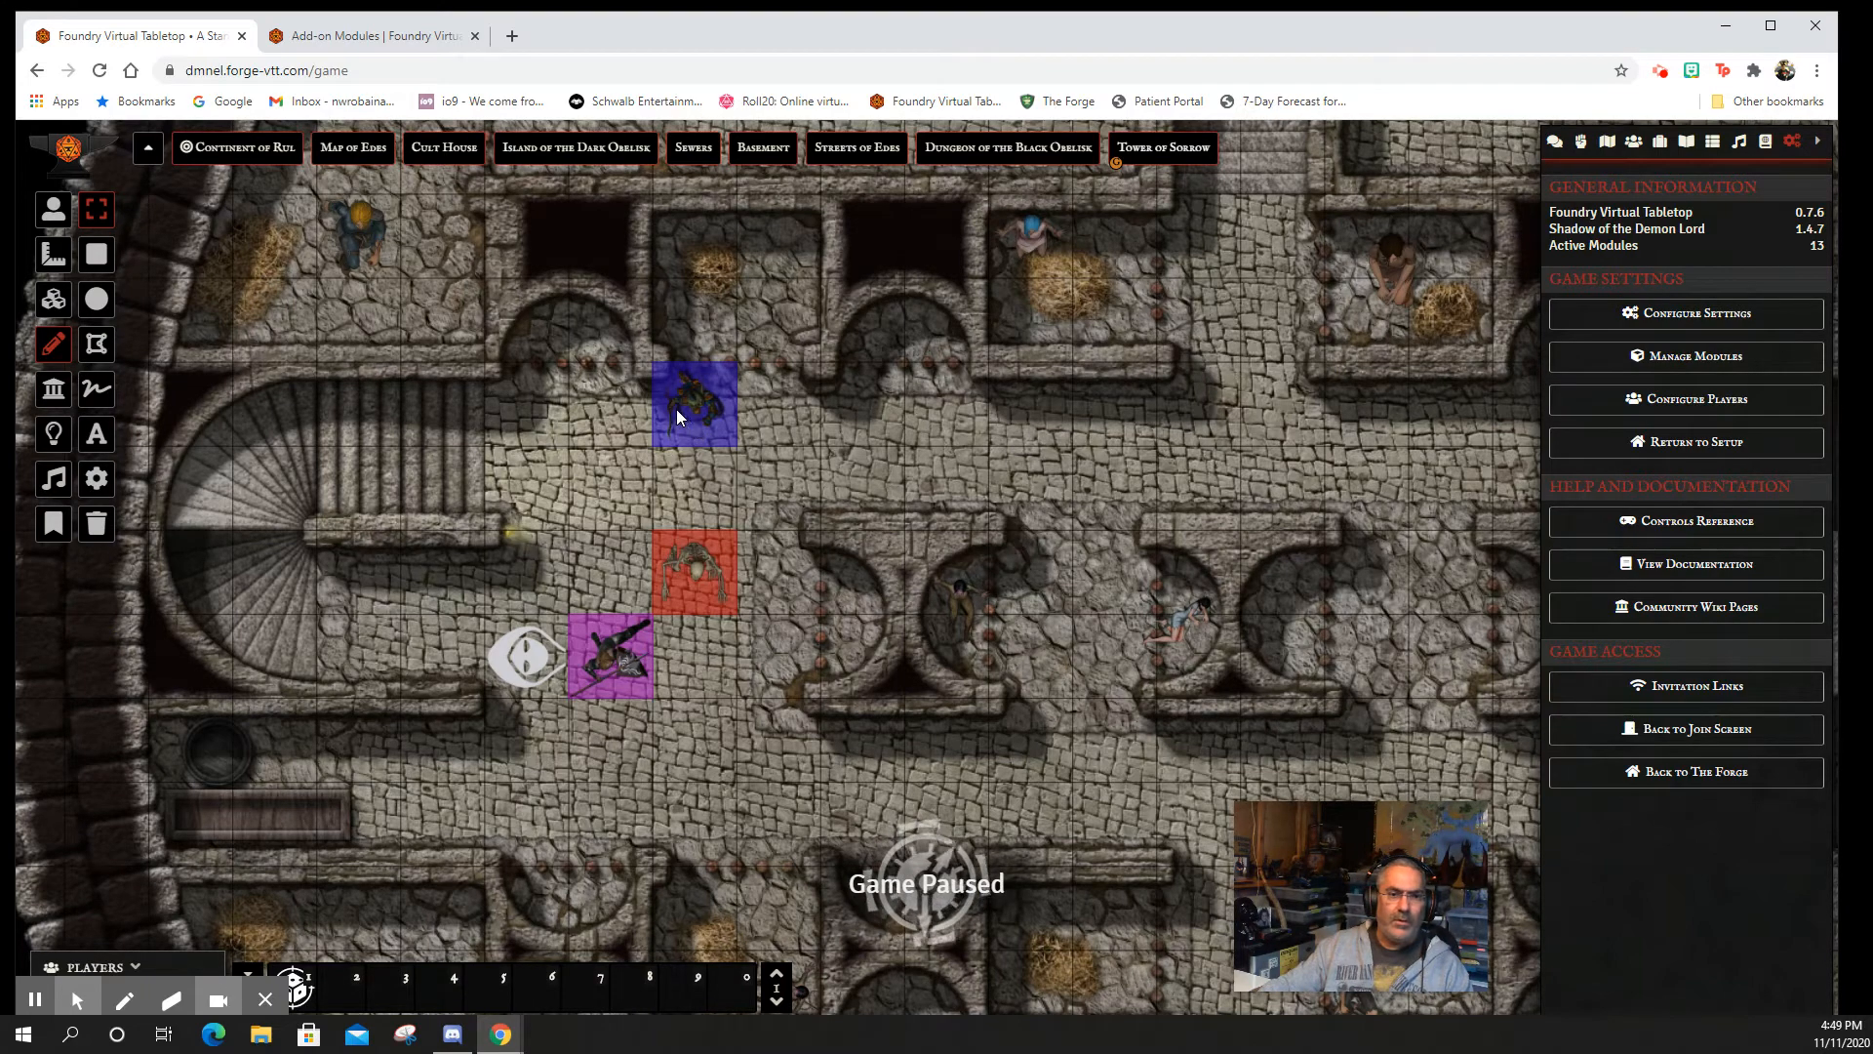
left_click(66, 205)
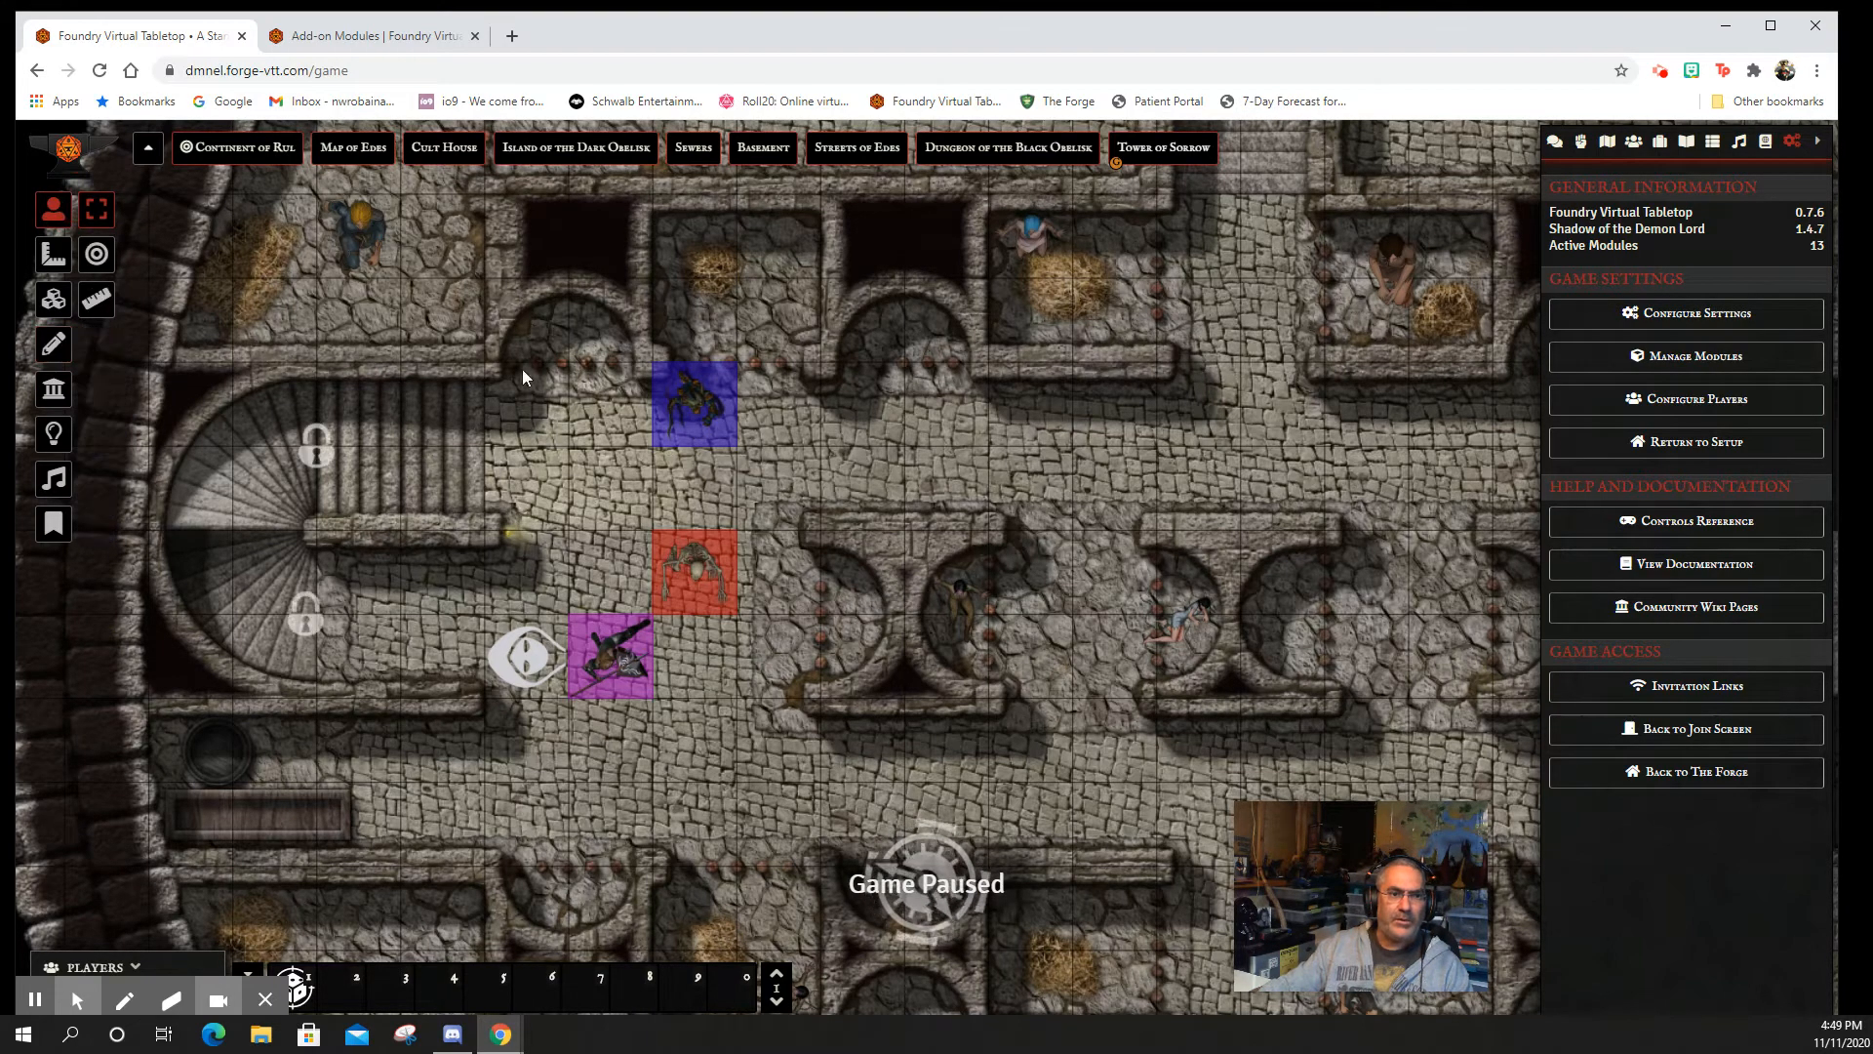
left_click(695, 404)
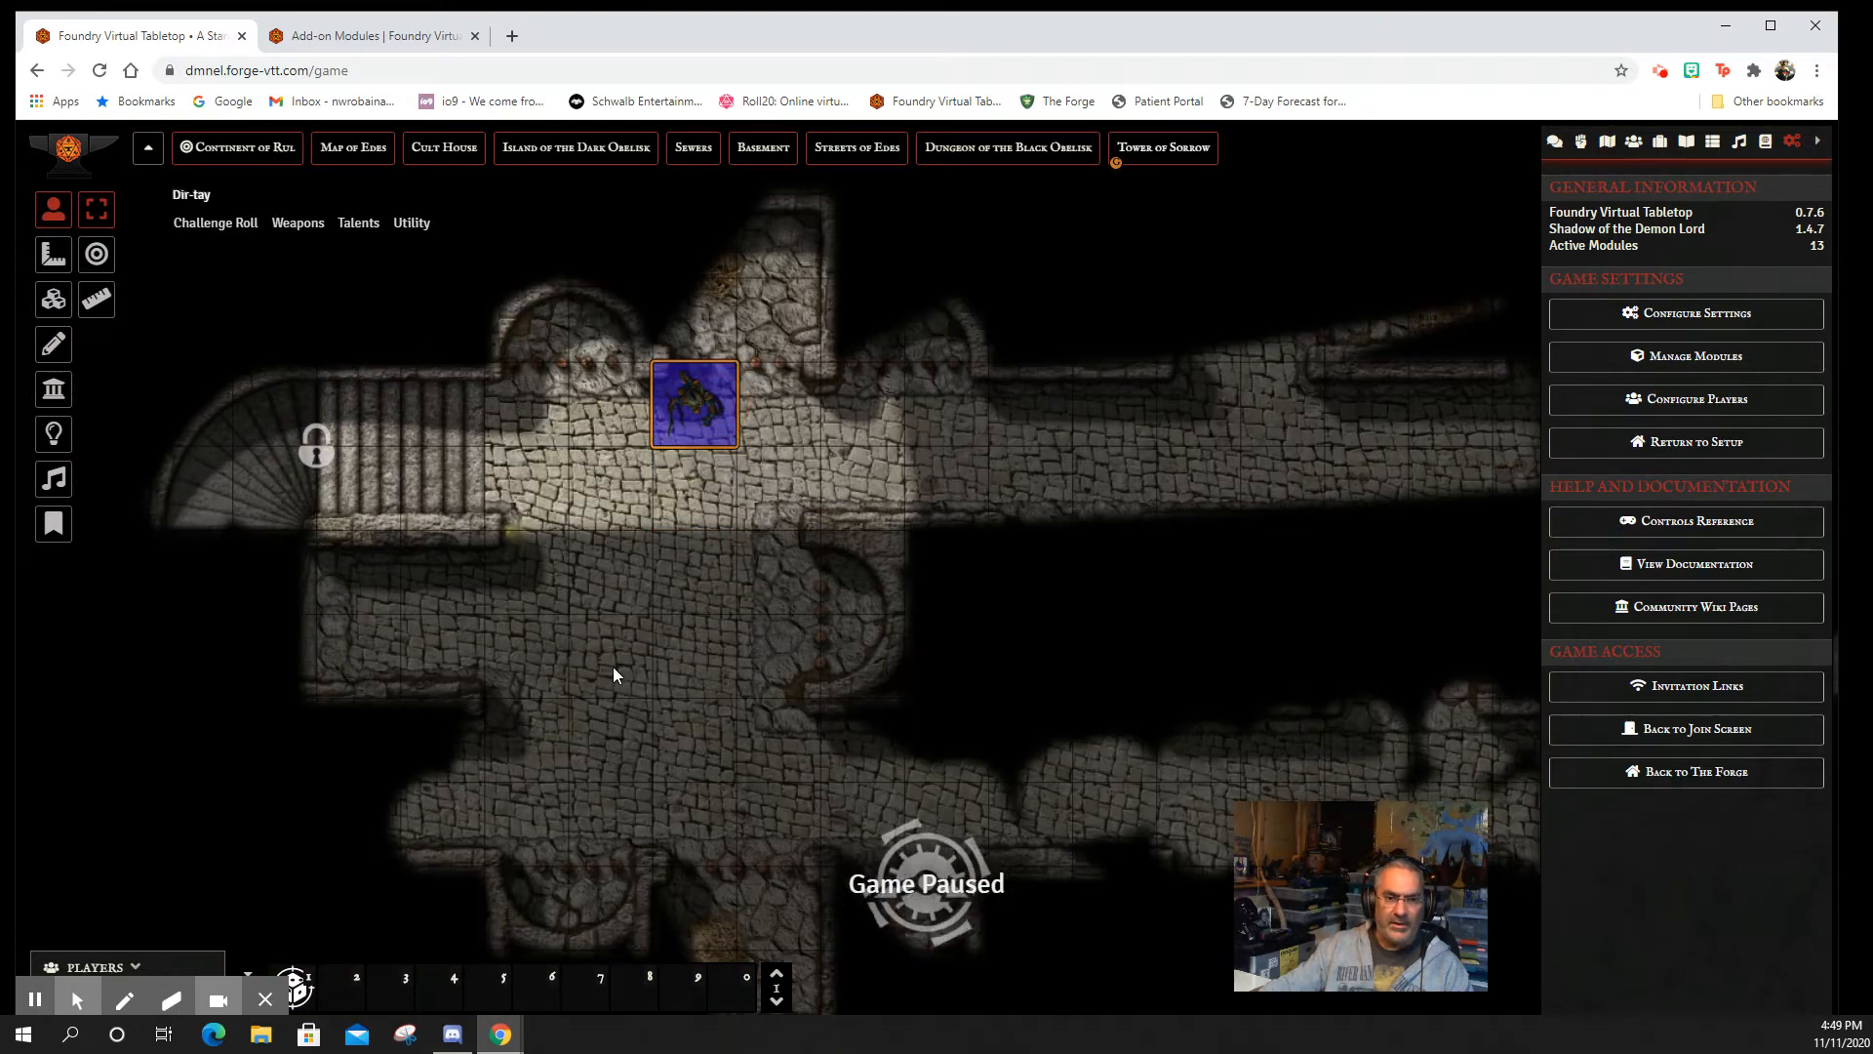
- Delete the light source at the end of the stair wall
left_click(55, 430)
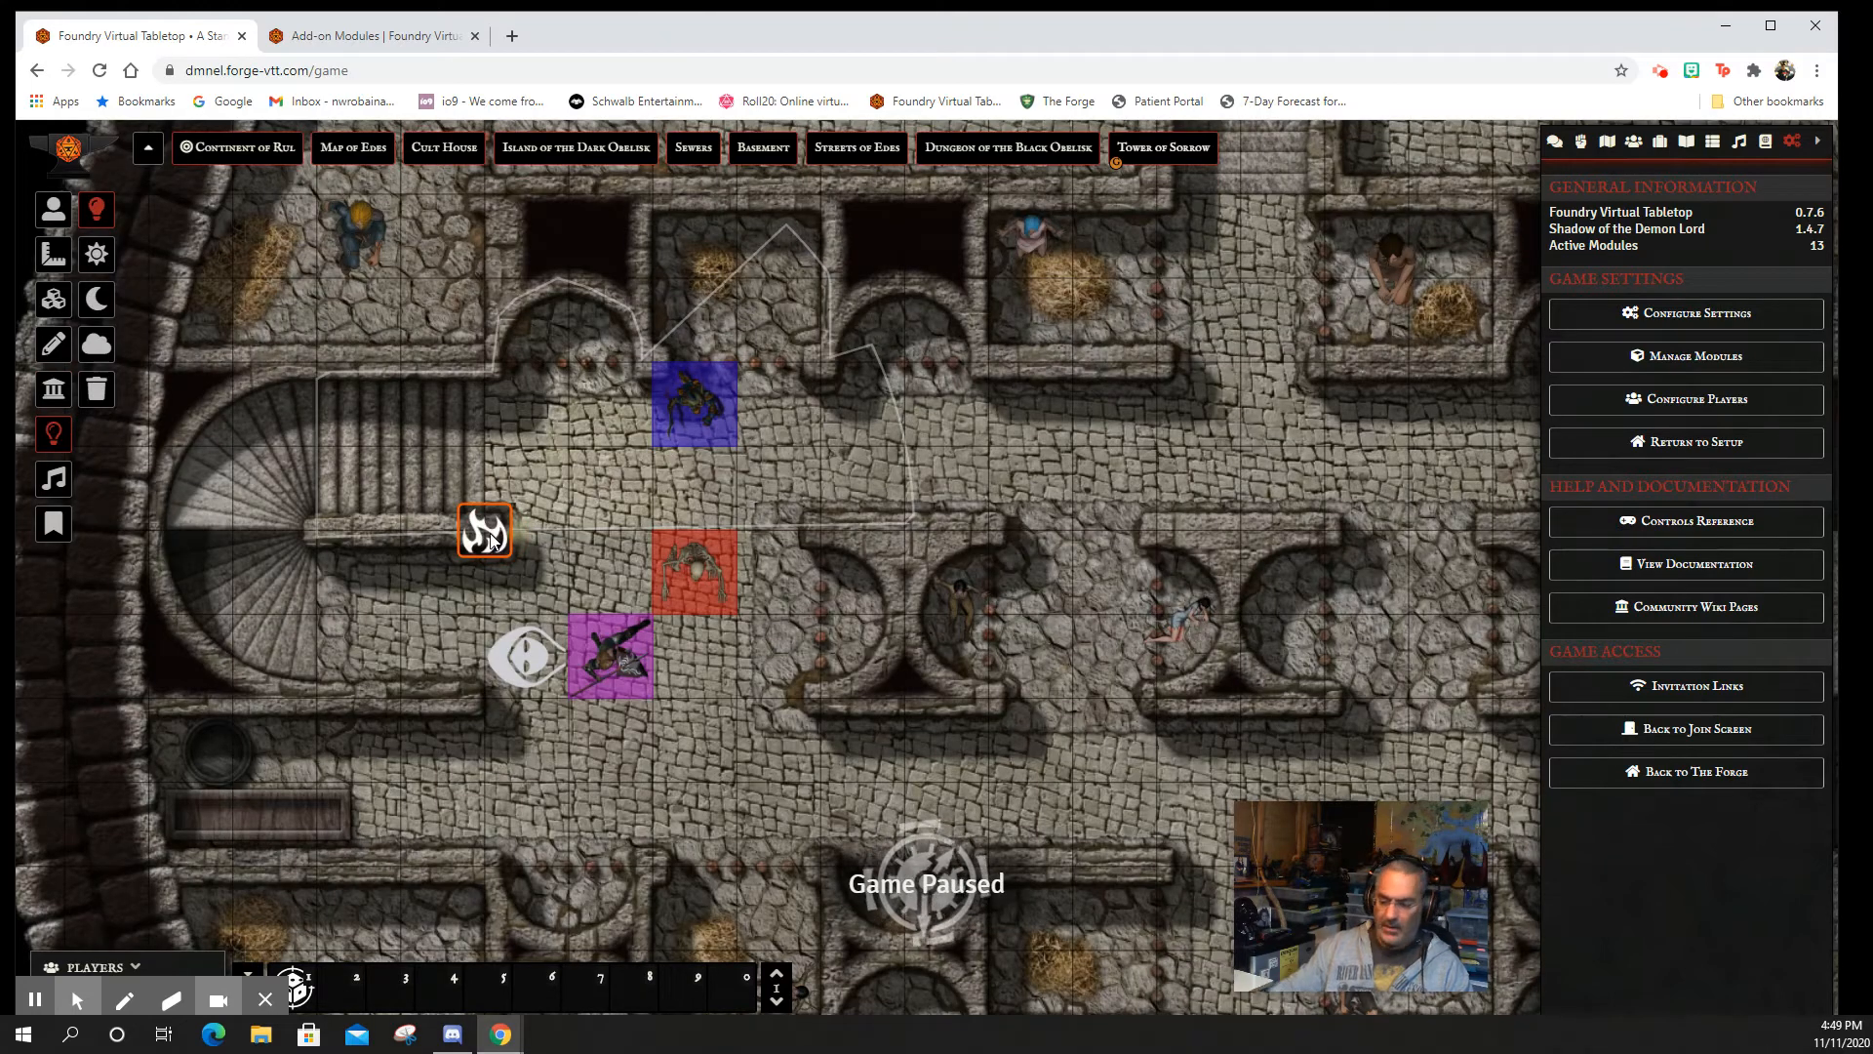
key("Delete")
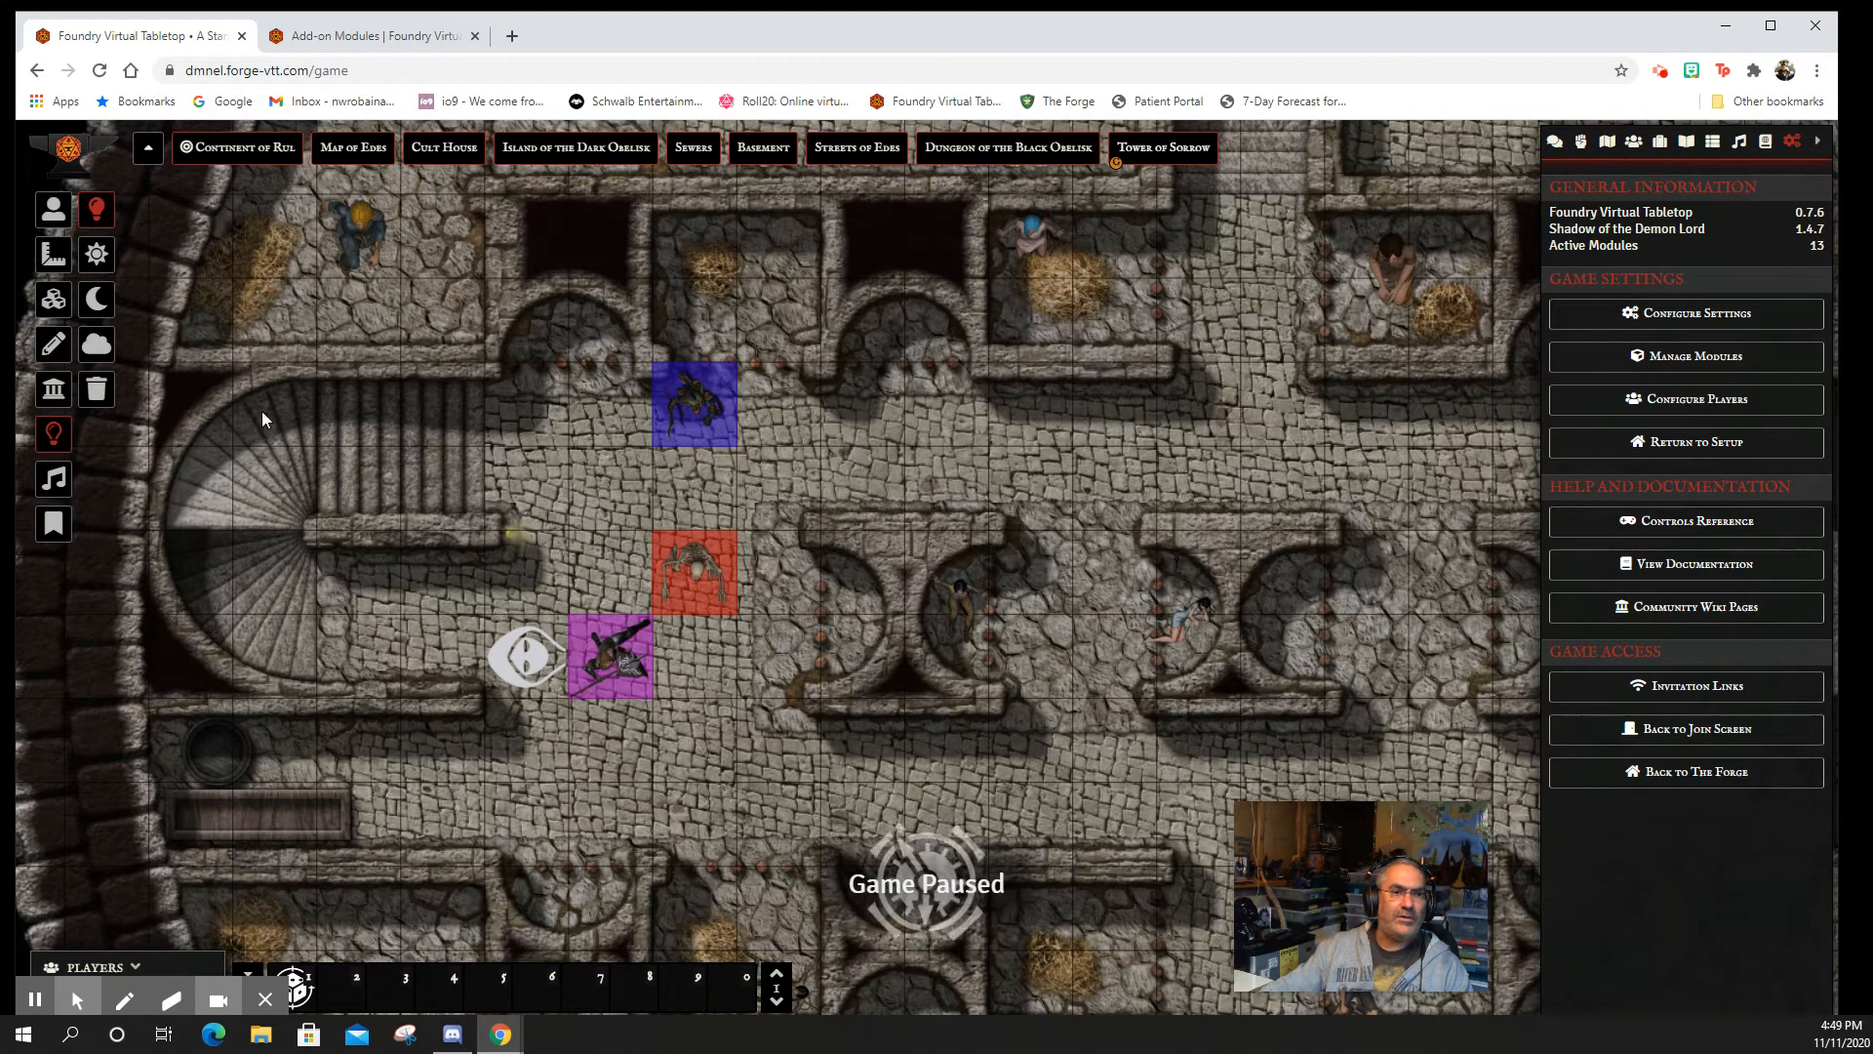
mouse_move(498, 525)
left_mouse_down()
mouse_move(582, 569)
mouse_move(570, 630)
mouse_move(353, 458)
mouse_move(512, 546)
left_mouse_up()
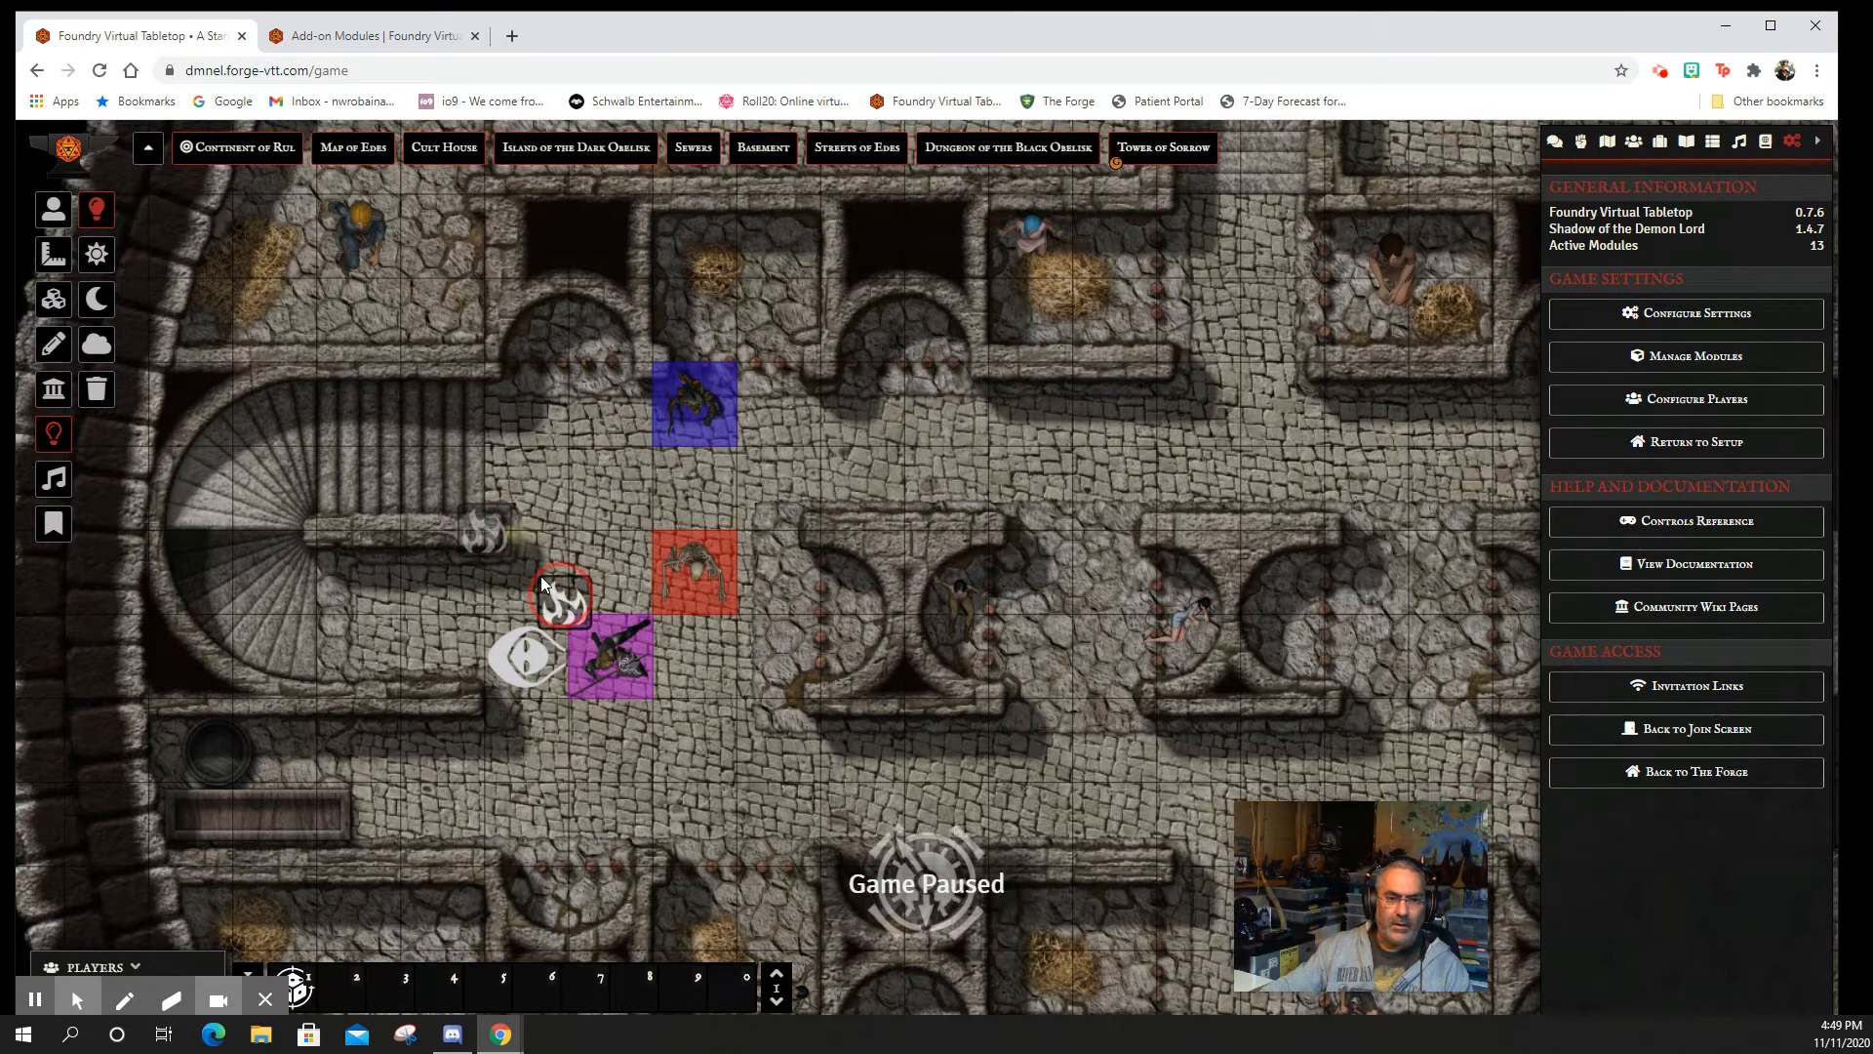
left_click_drag(541, 575, 484, 540)
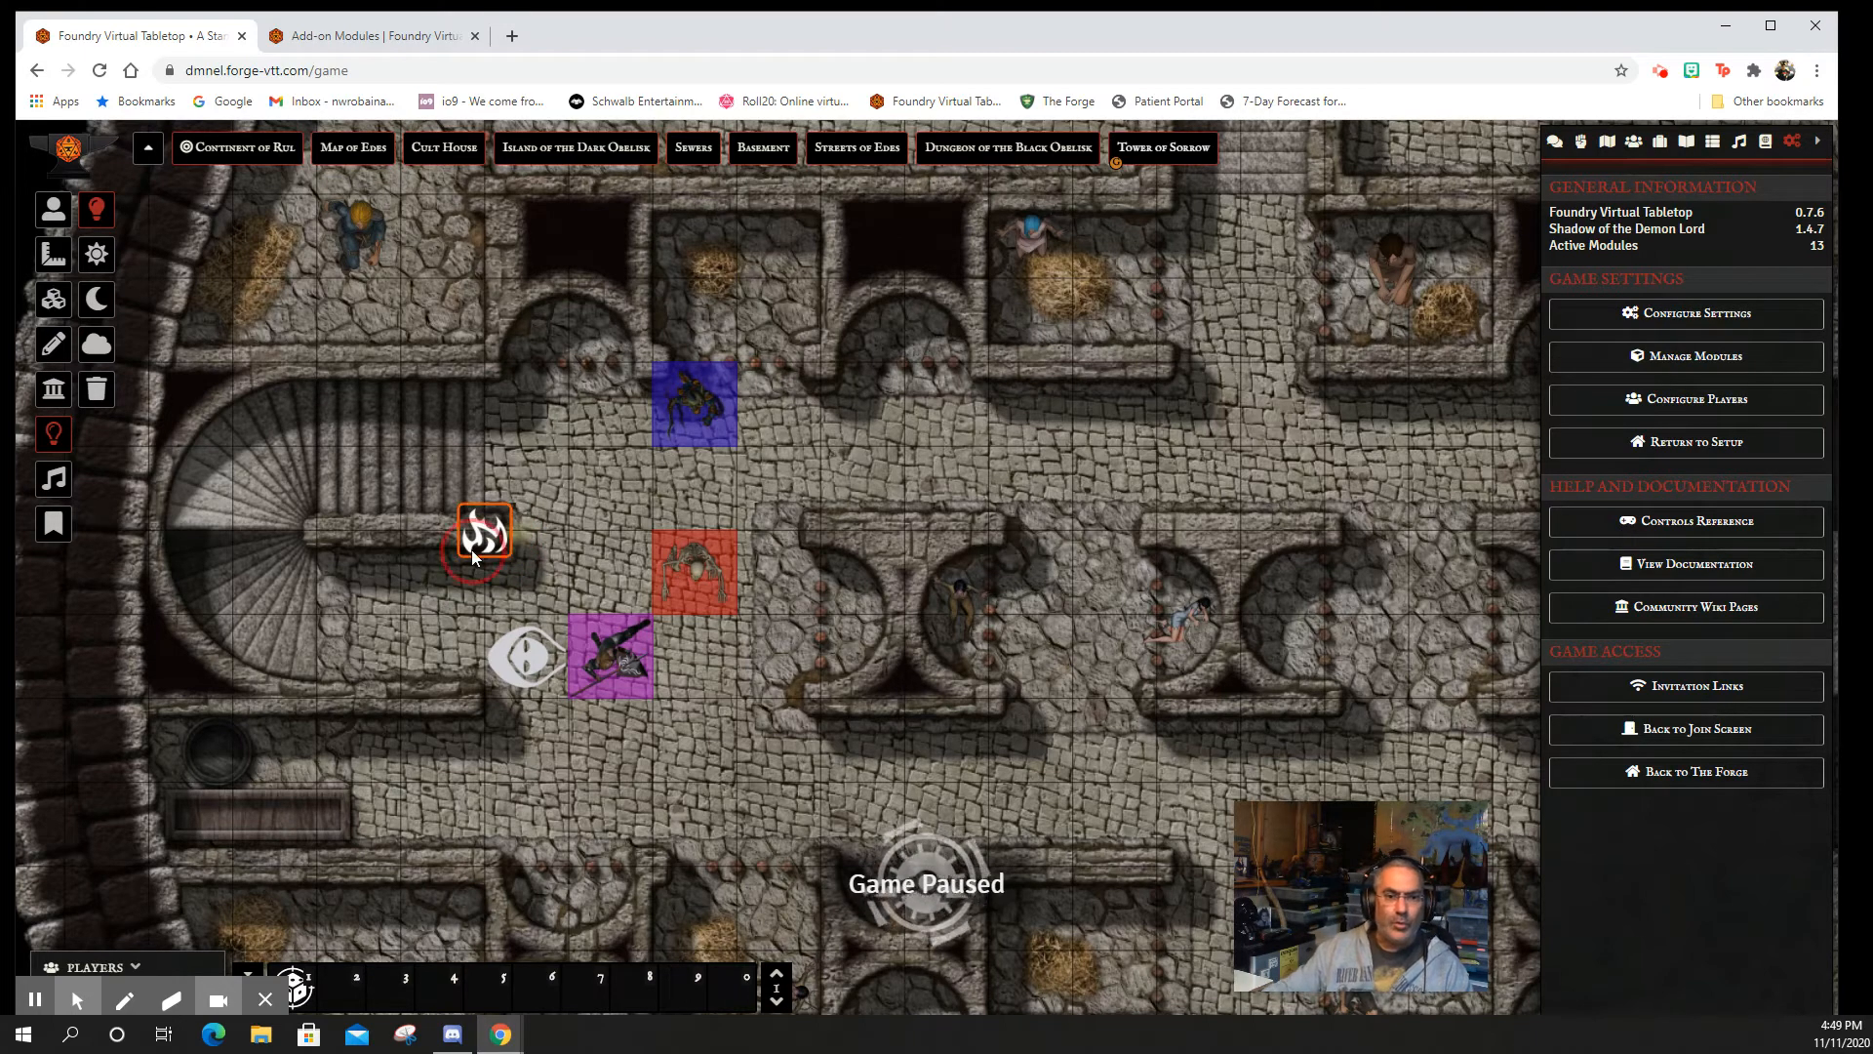
key("Delete")
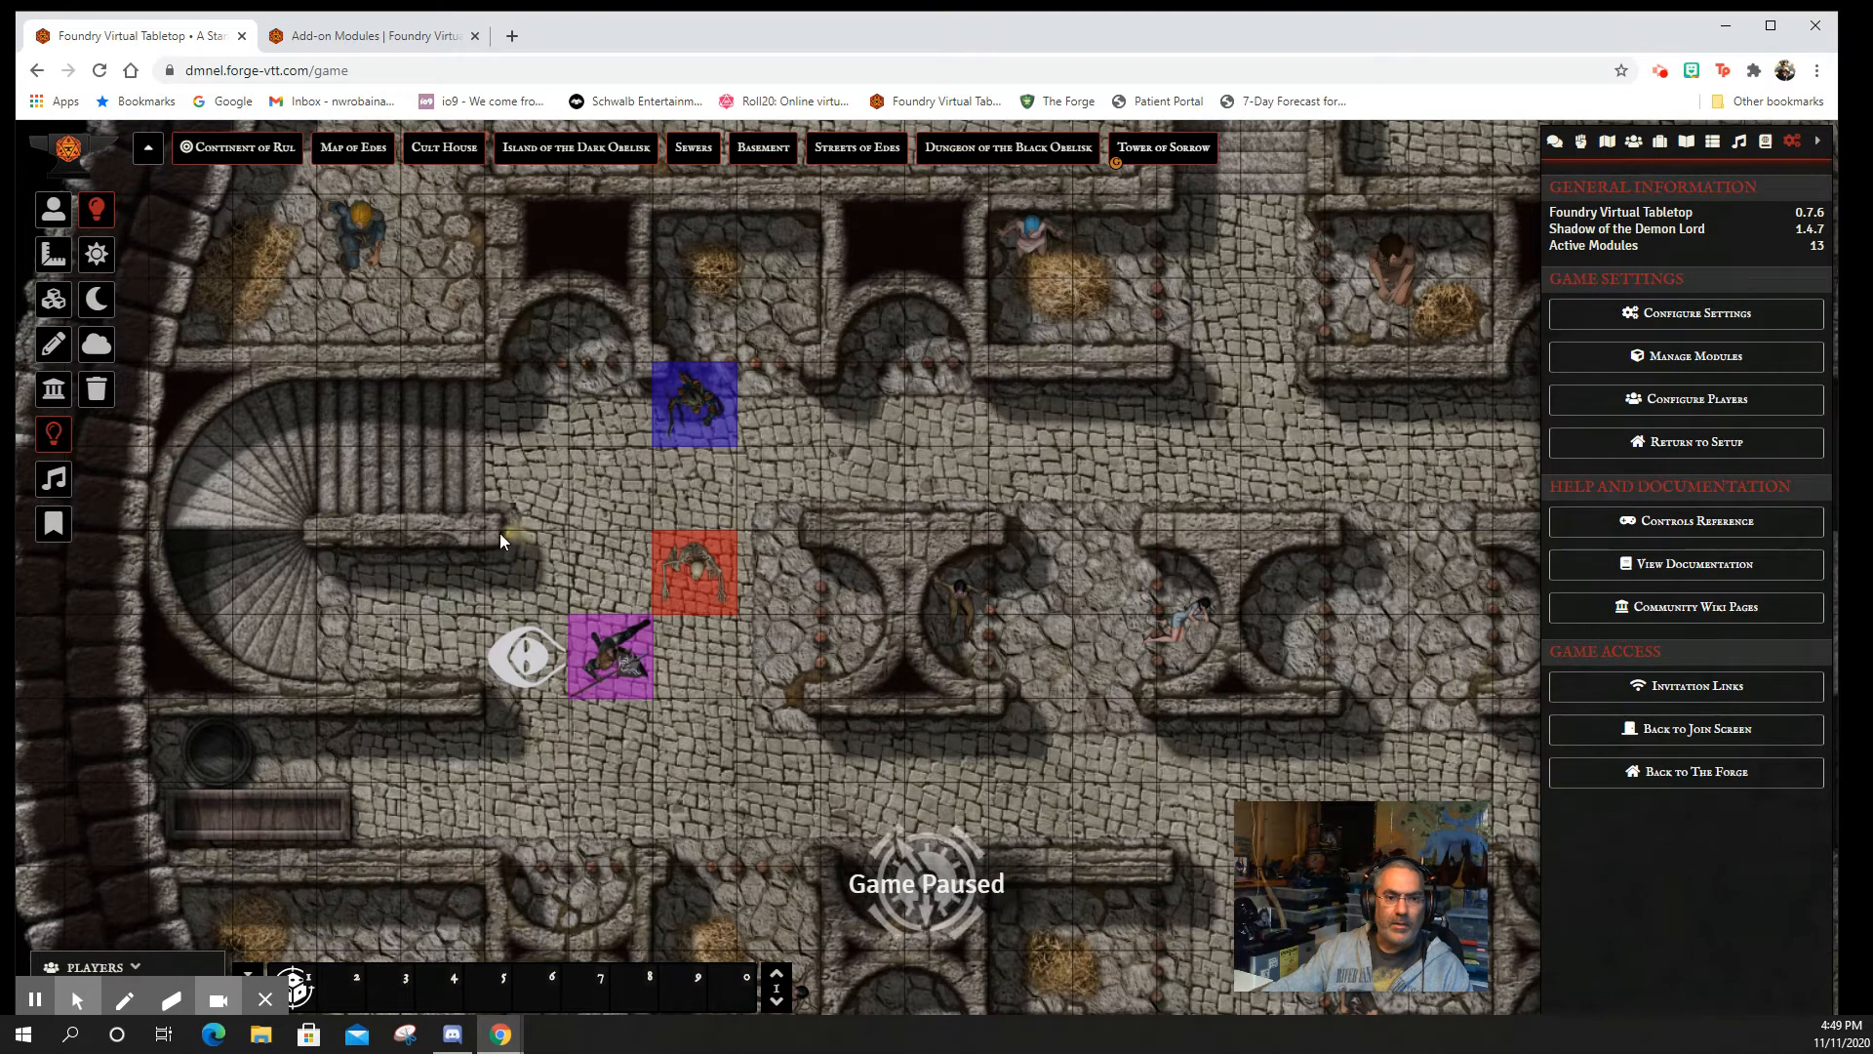
- Draw a new light source at the end of the stair wall with a dim radius of about 5 grid units
key("ctrl+z")
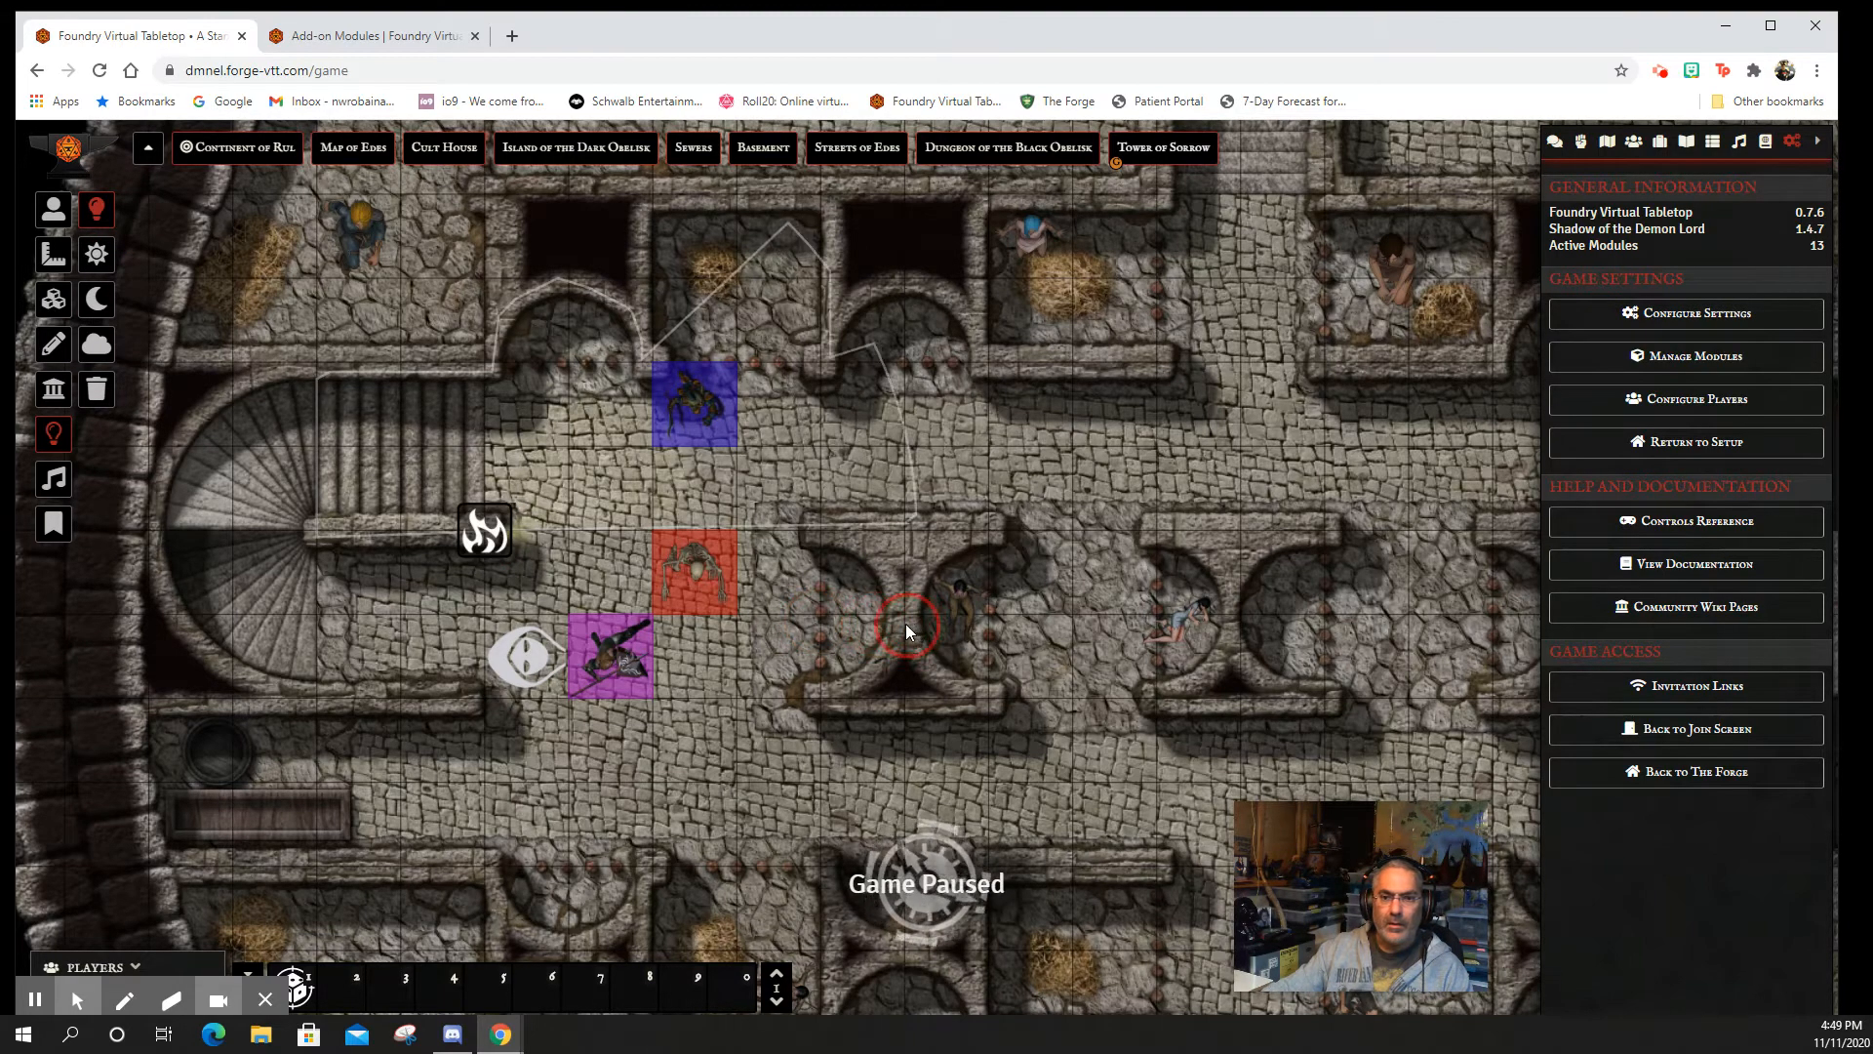
left_click_drag(905, 624, 896, 622)
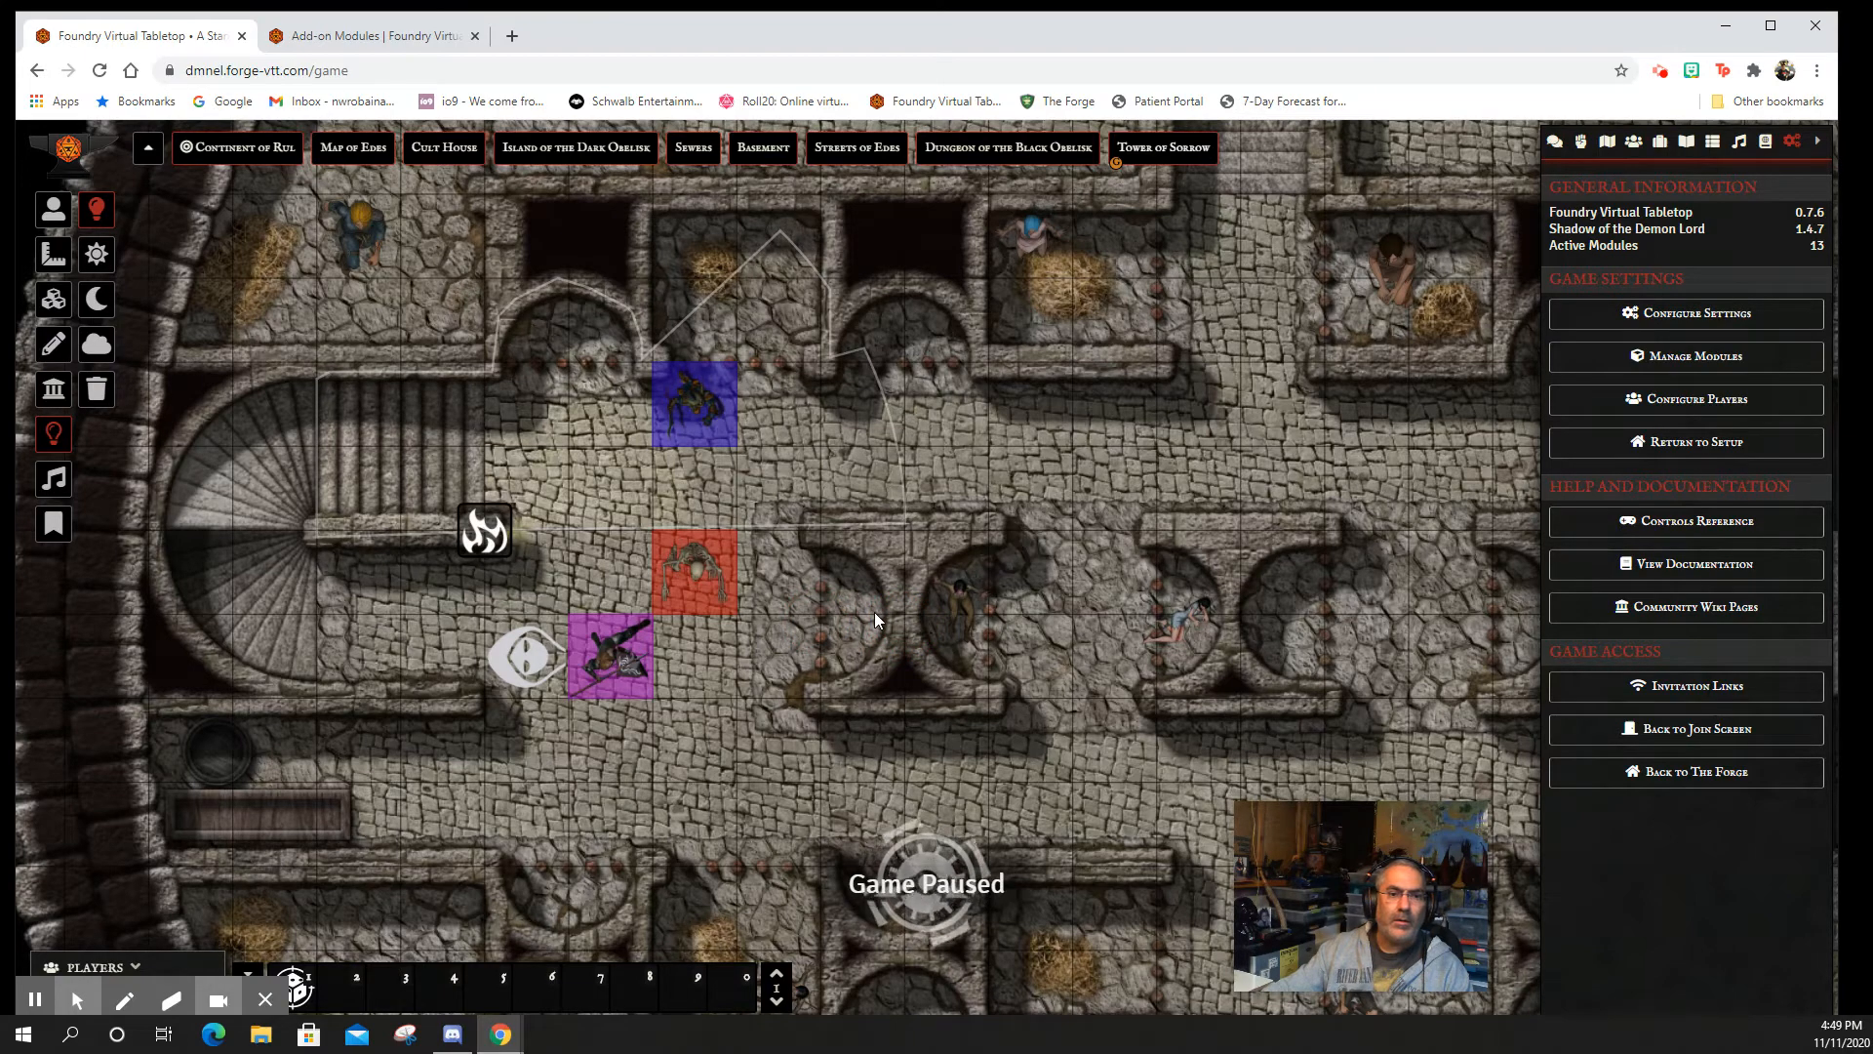
left_click(478, 514)
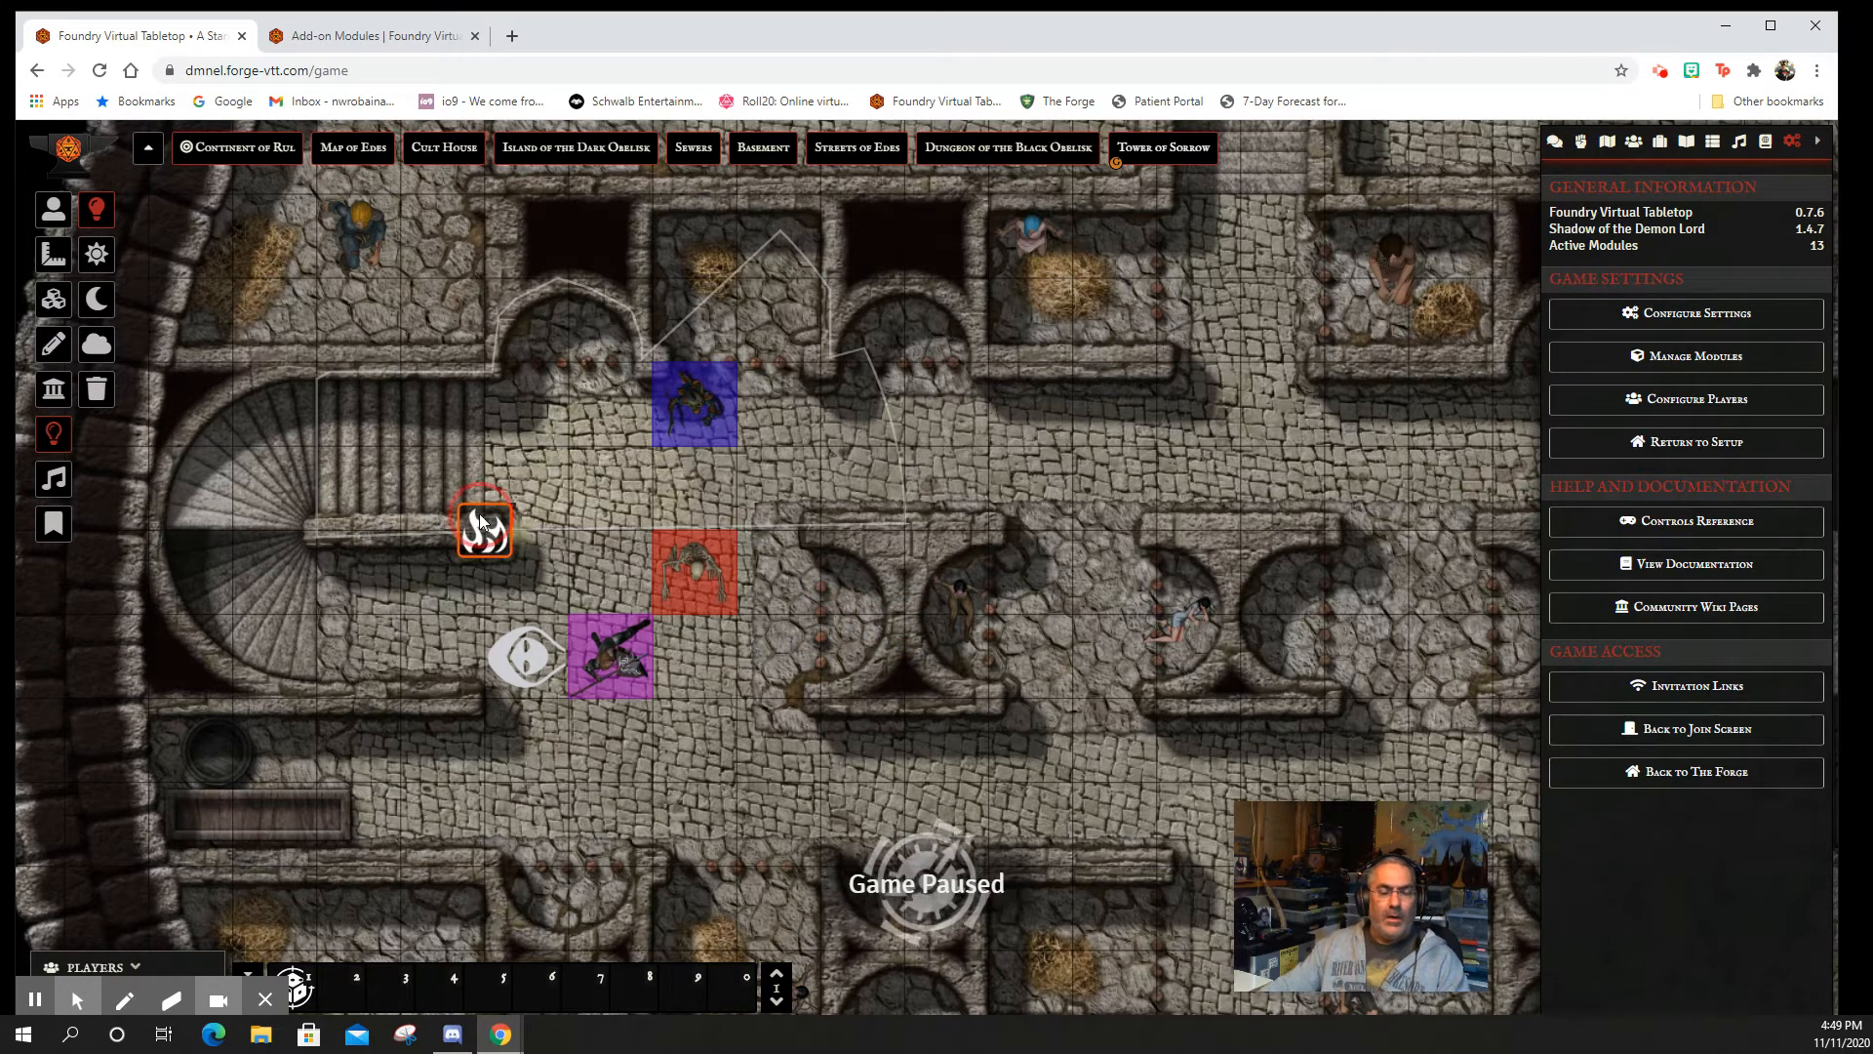
- Review the new light's configuration, including its animation settings, and update the light source
double_click(483, 517)
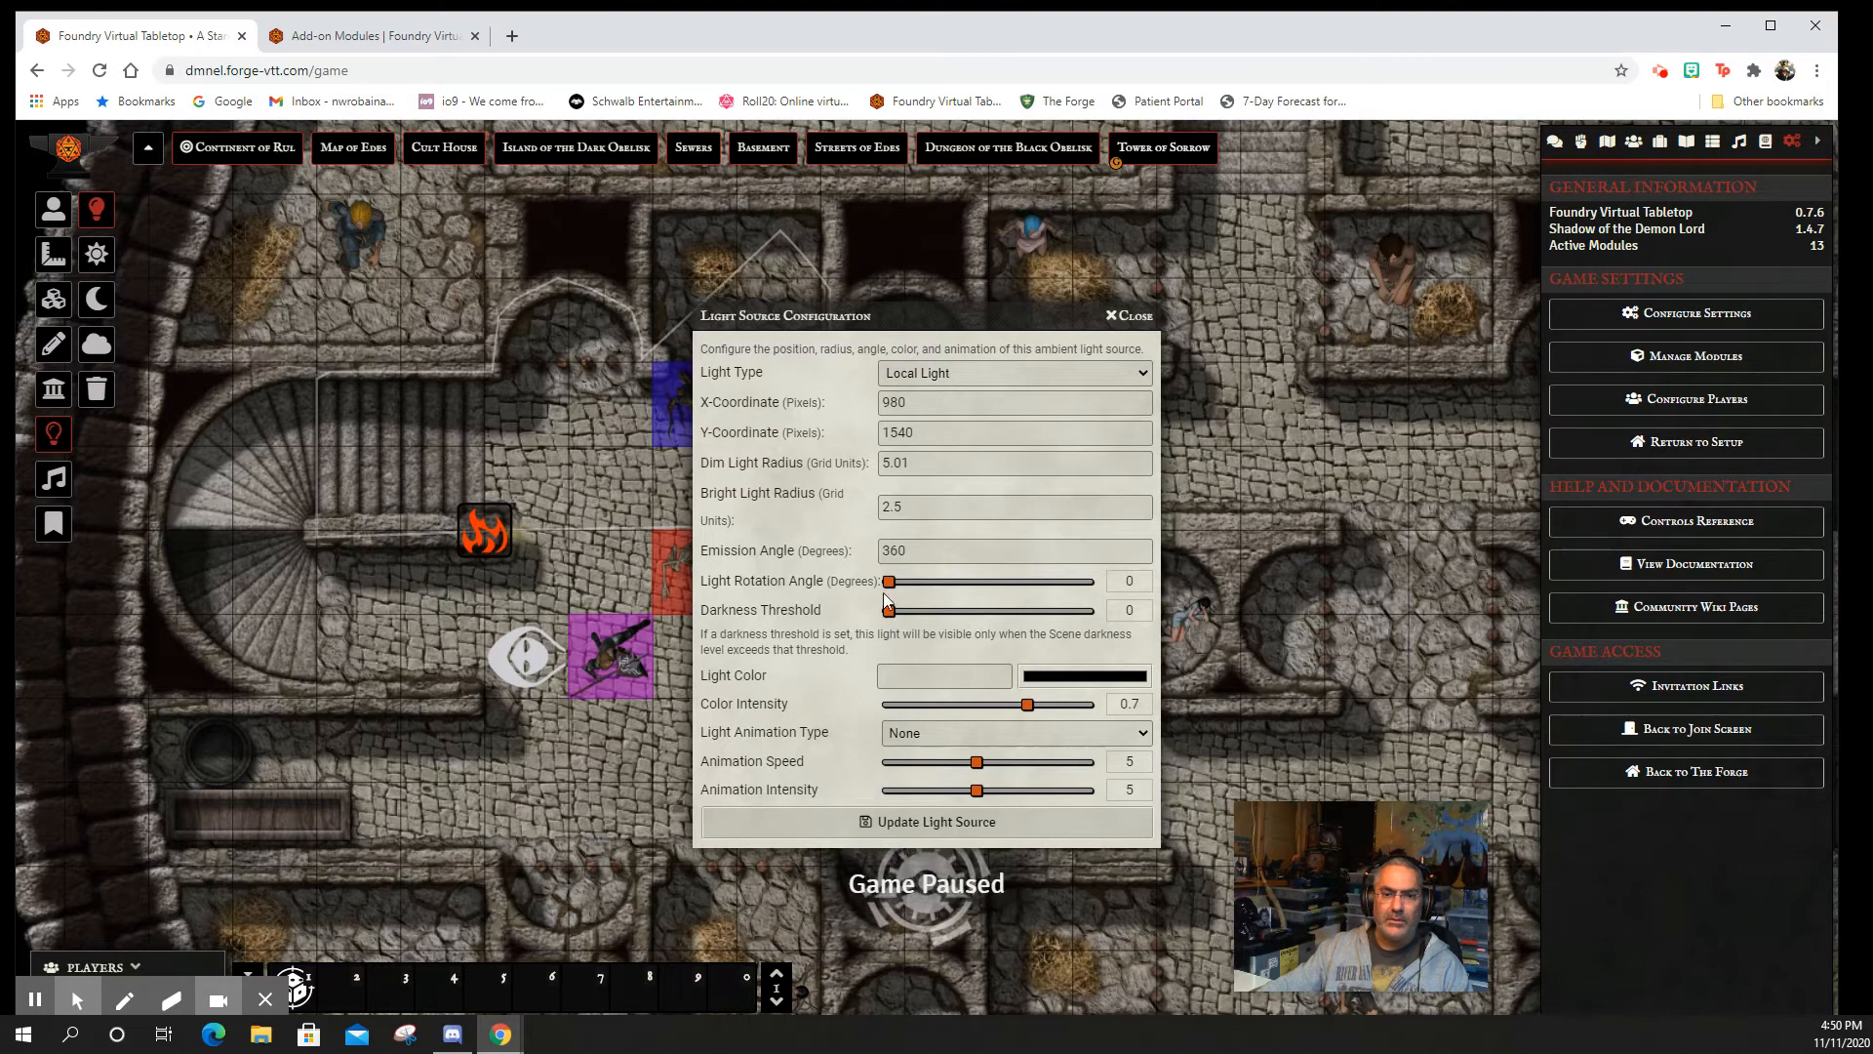
left_click(928, 728)
left_click(923, 771)
left_click(973, 833)
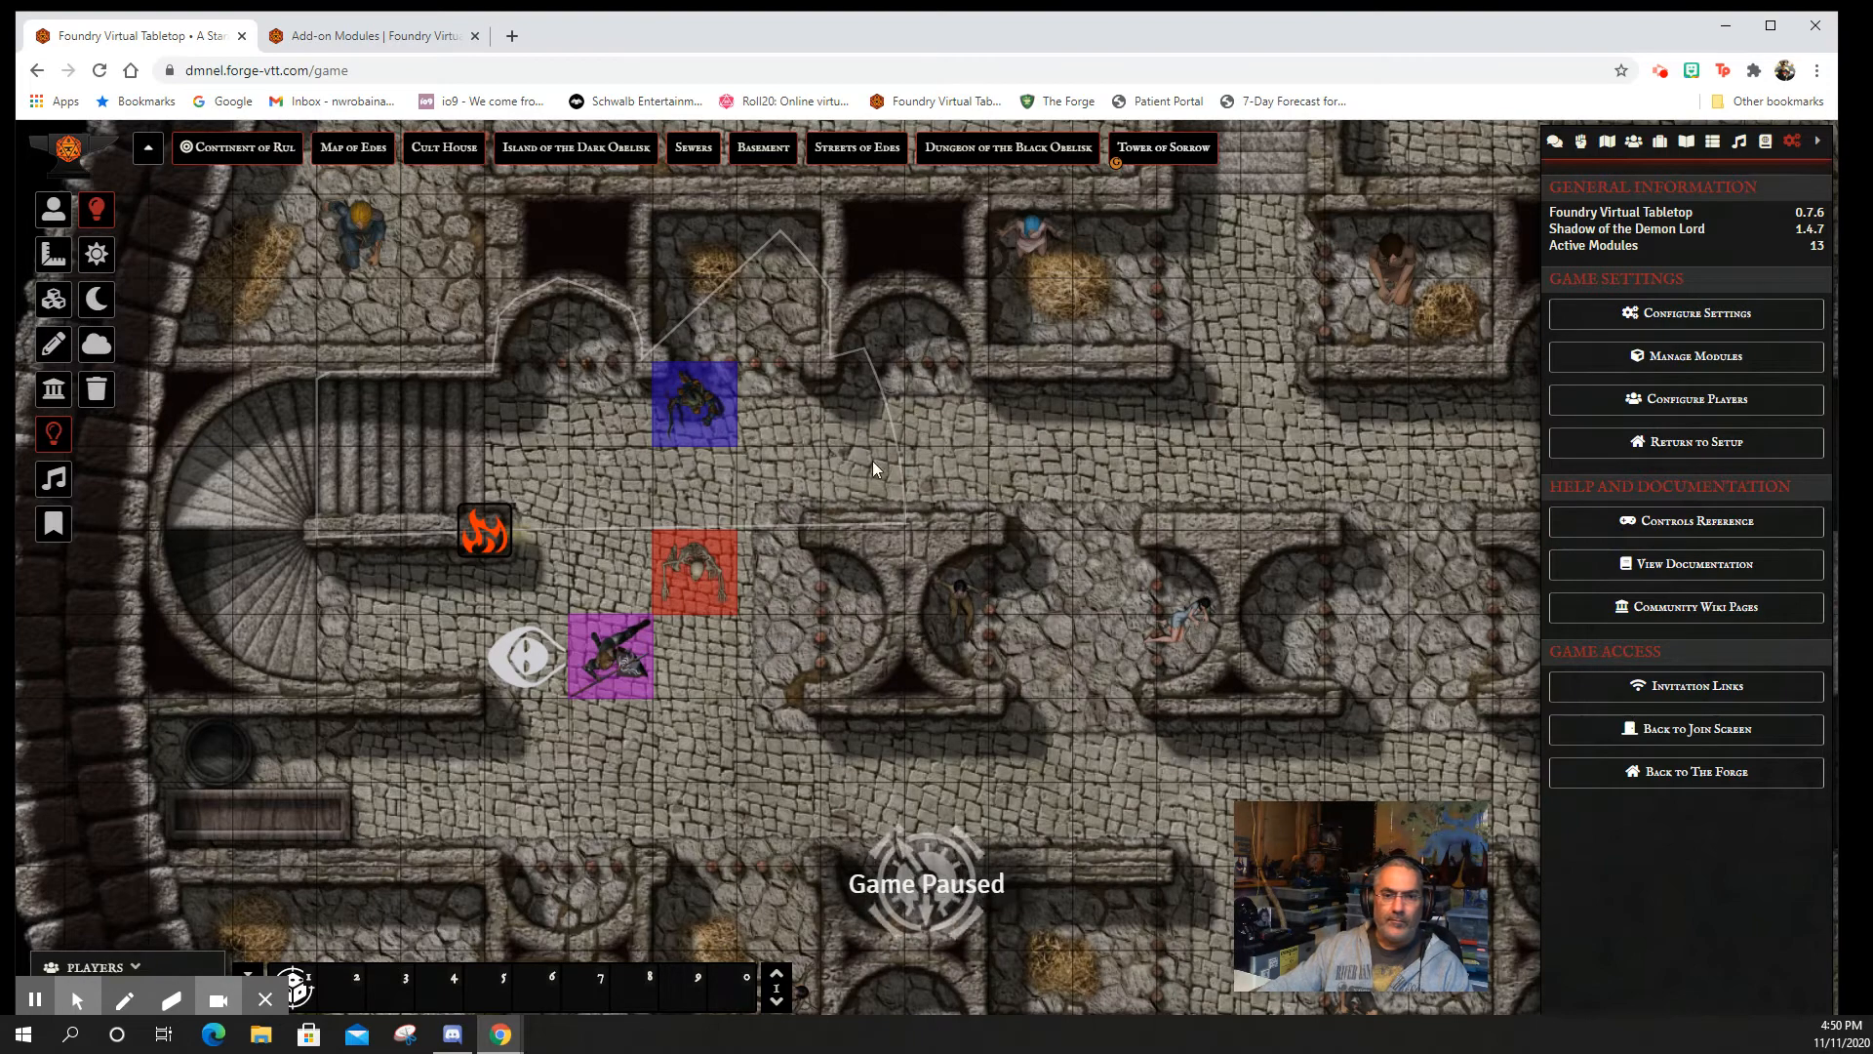
- Move the light source off the stair wall onto the open floor just past its end and switch it on
right_click(483, 523)
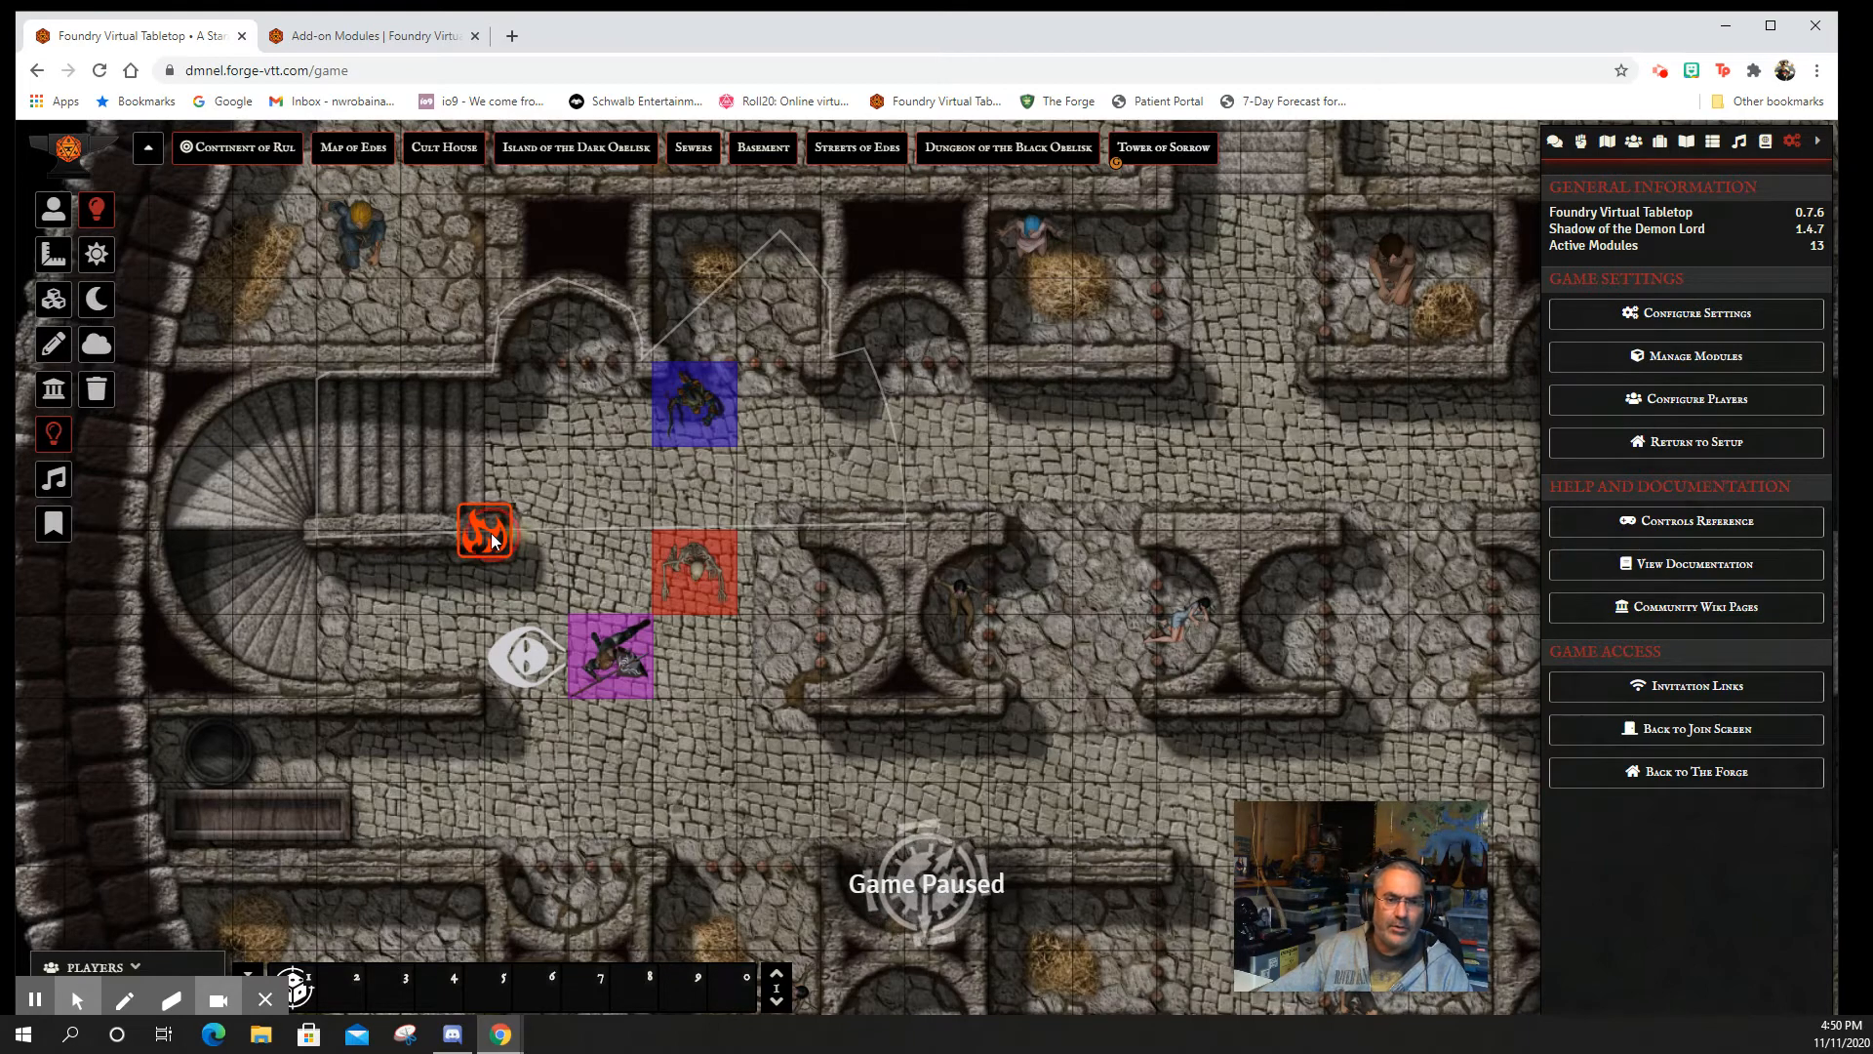
left_click_drag(570, 572, 541, 544)
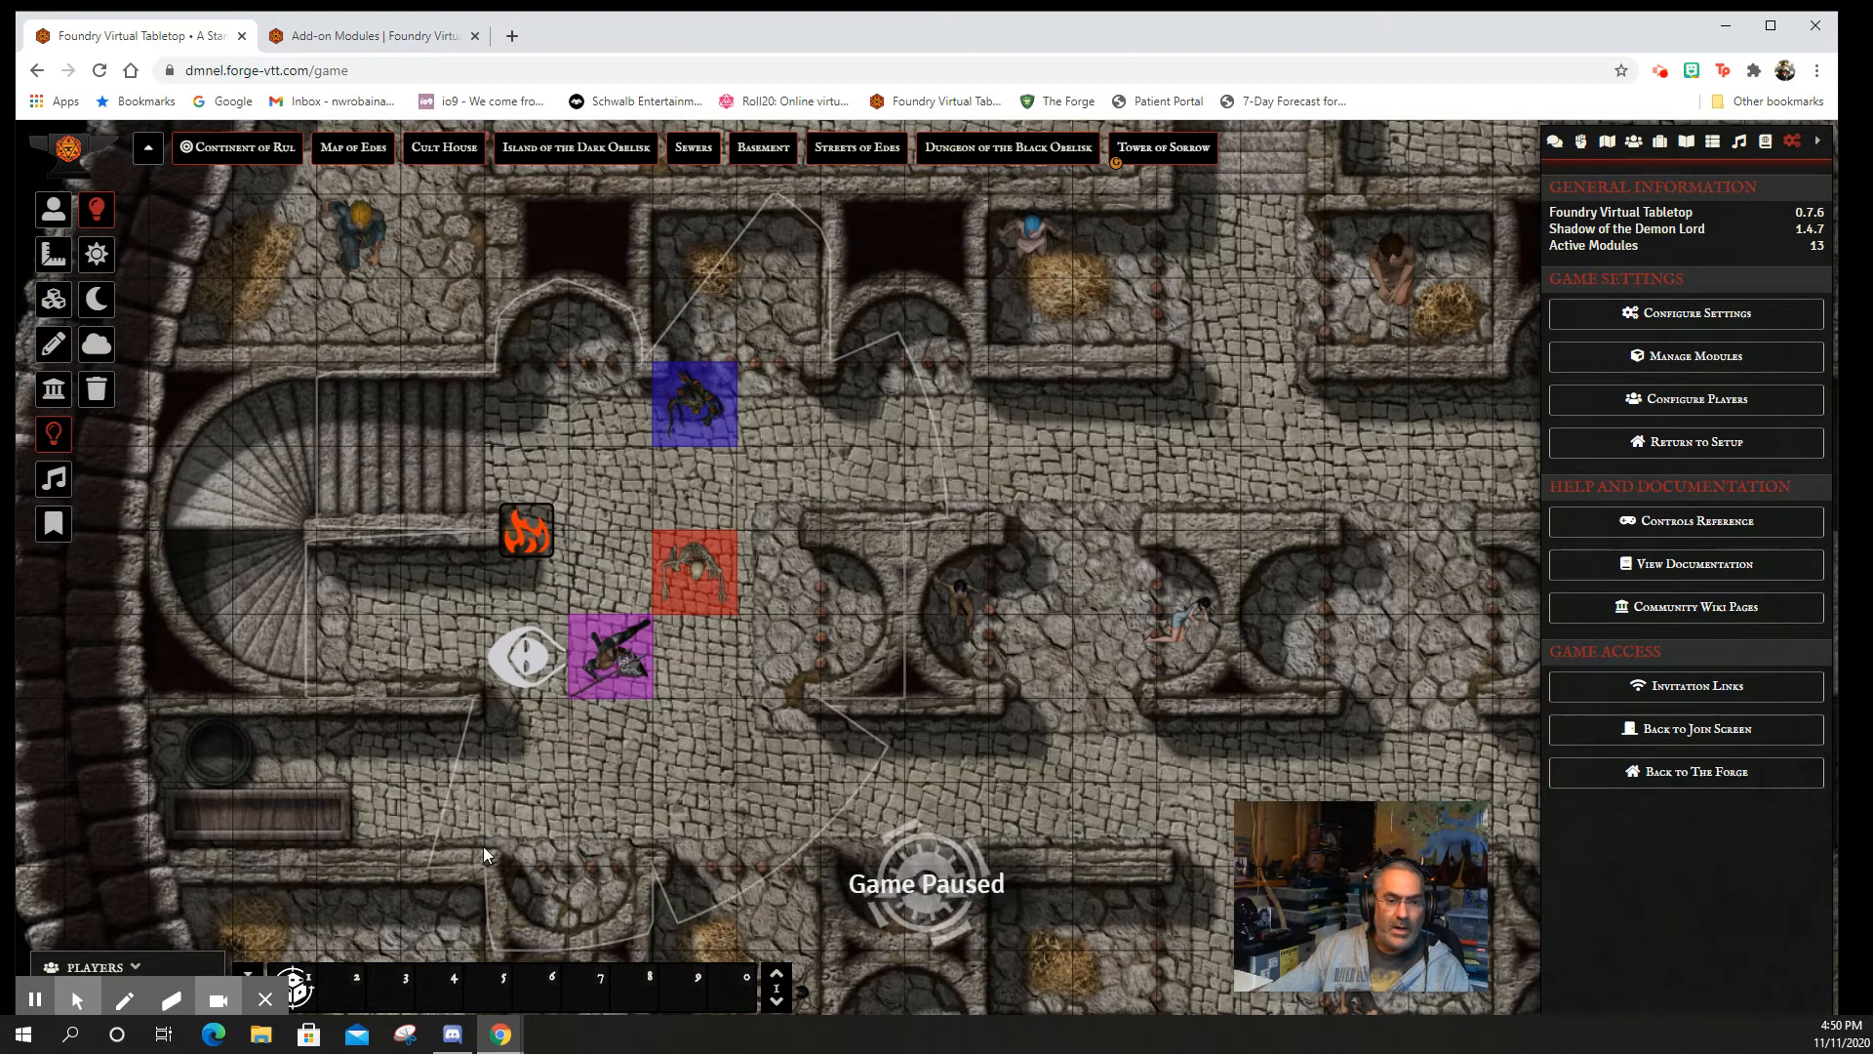
mouse_move(514, 535)
left_mouse_down()
mouse_move(472, 535)
mouse_move(544, 529)
left_mouse_up()
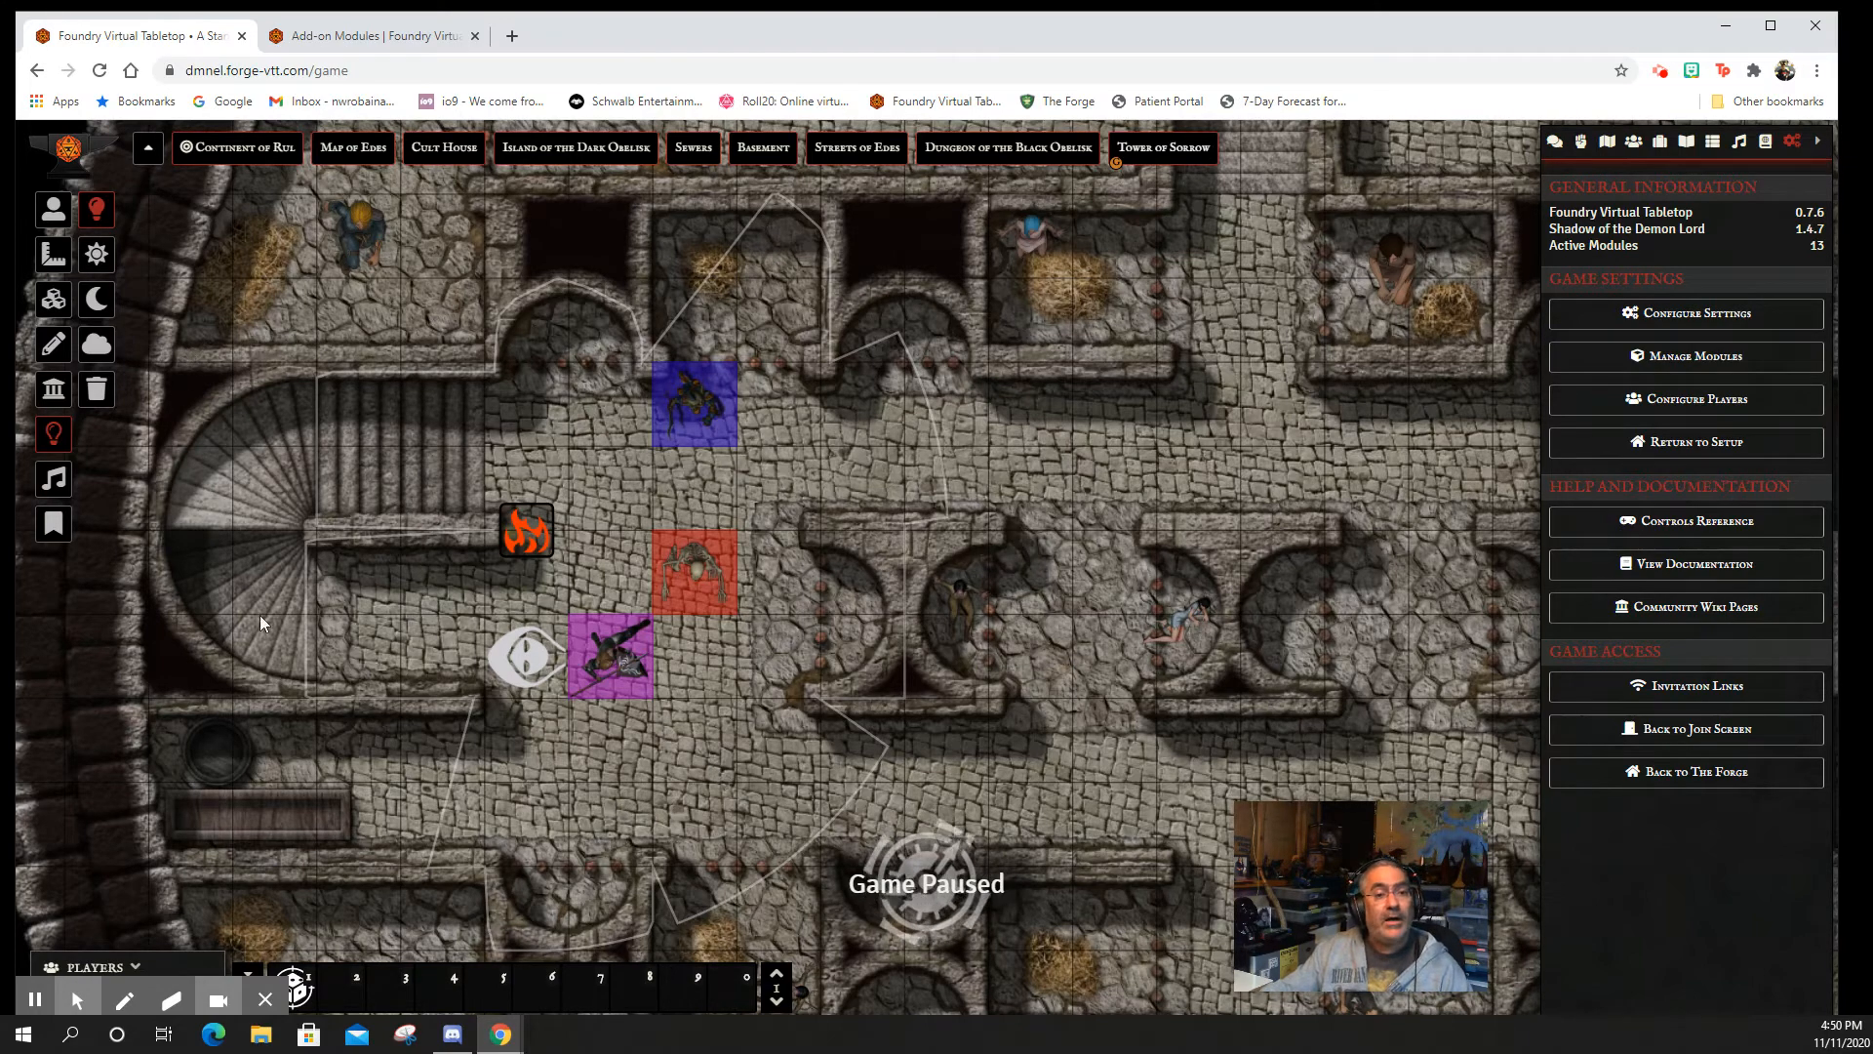
mouse_move(526, 537)
left_mouse_down()
mouse_move(548, 540)
mouse_move(523, 535)
left_mouse_up()
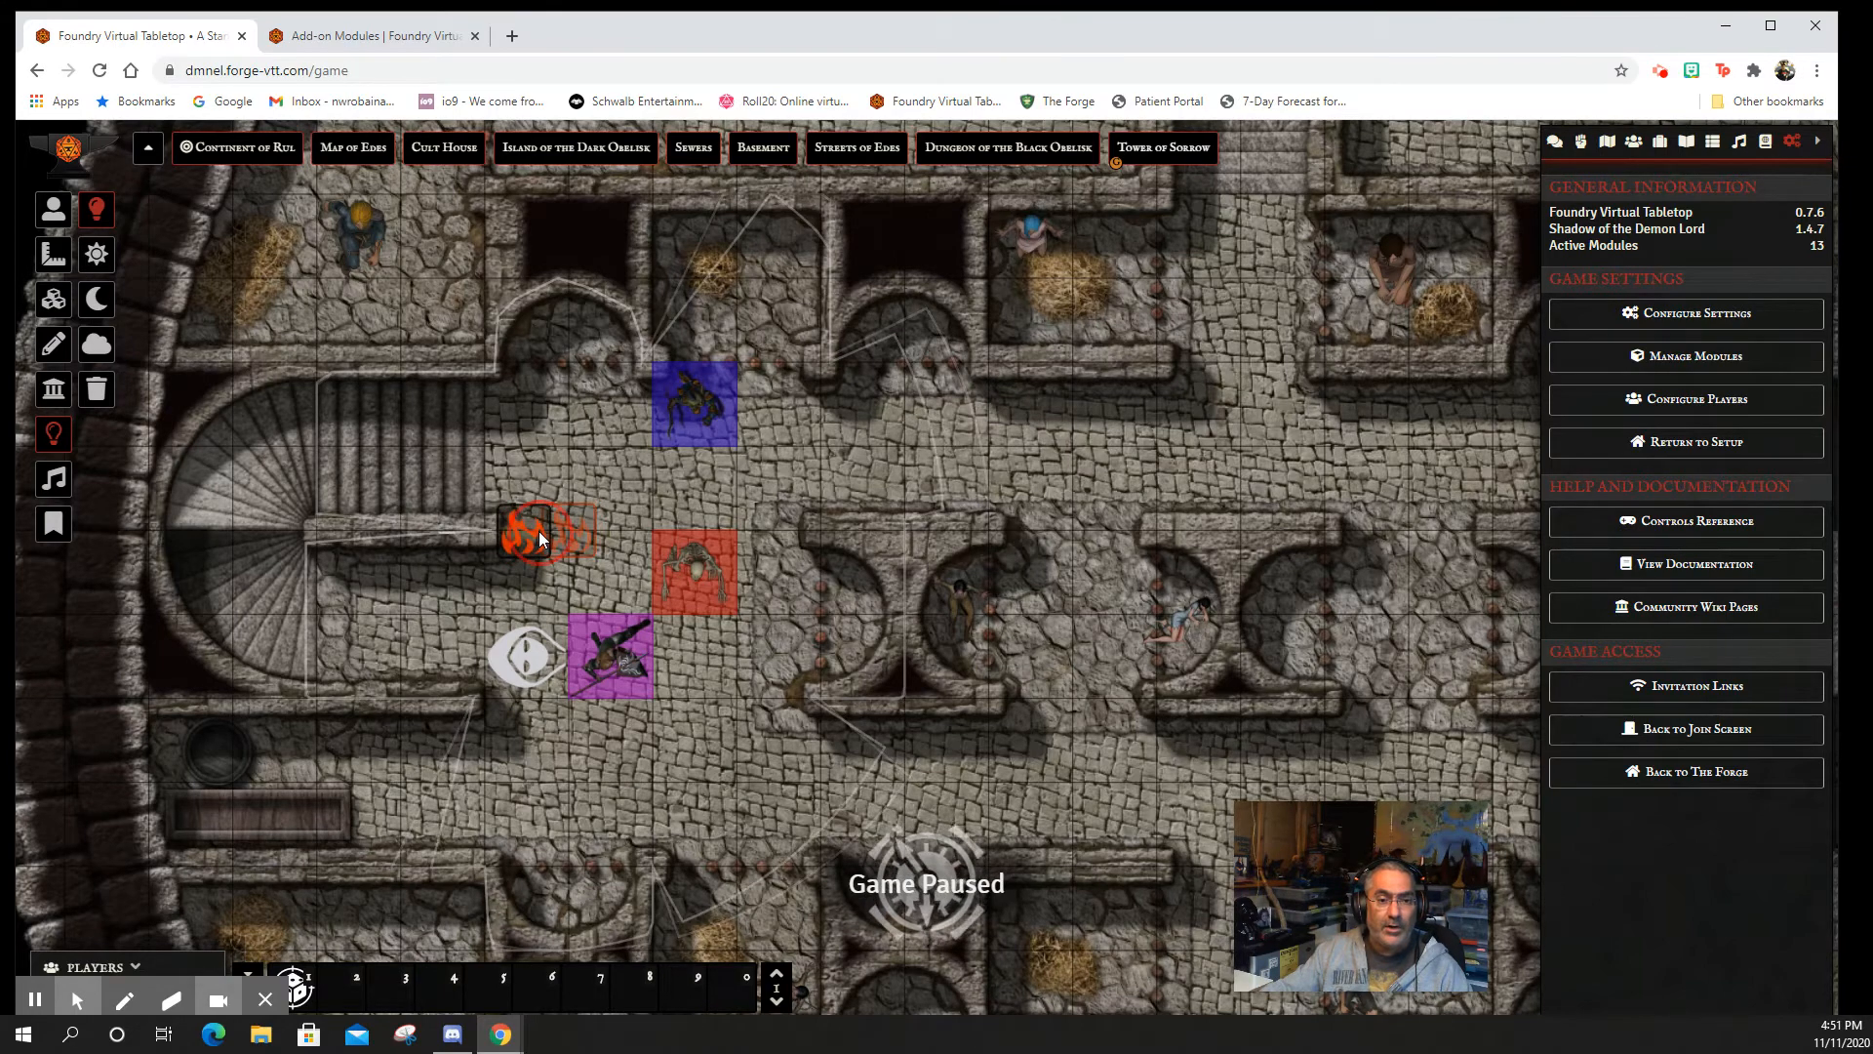
right_click(530, 553)
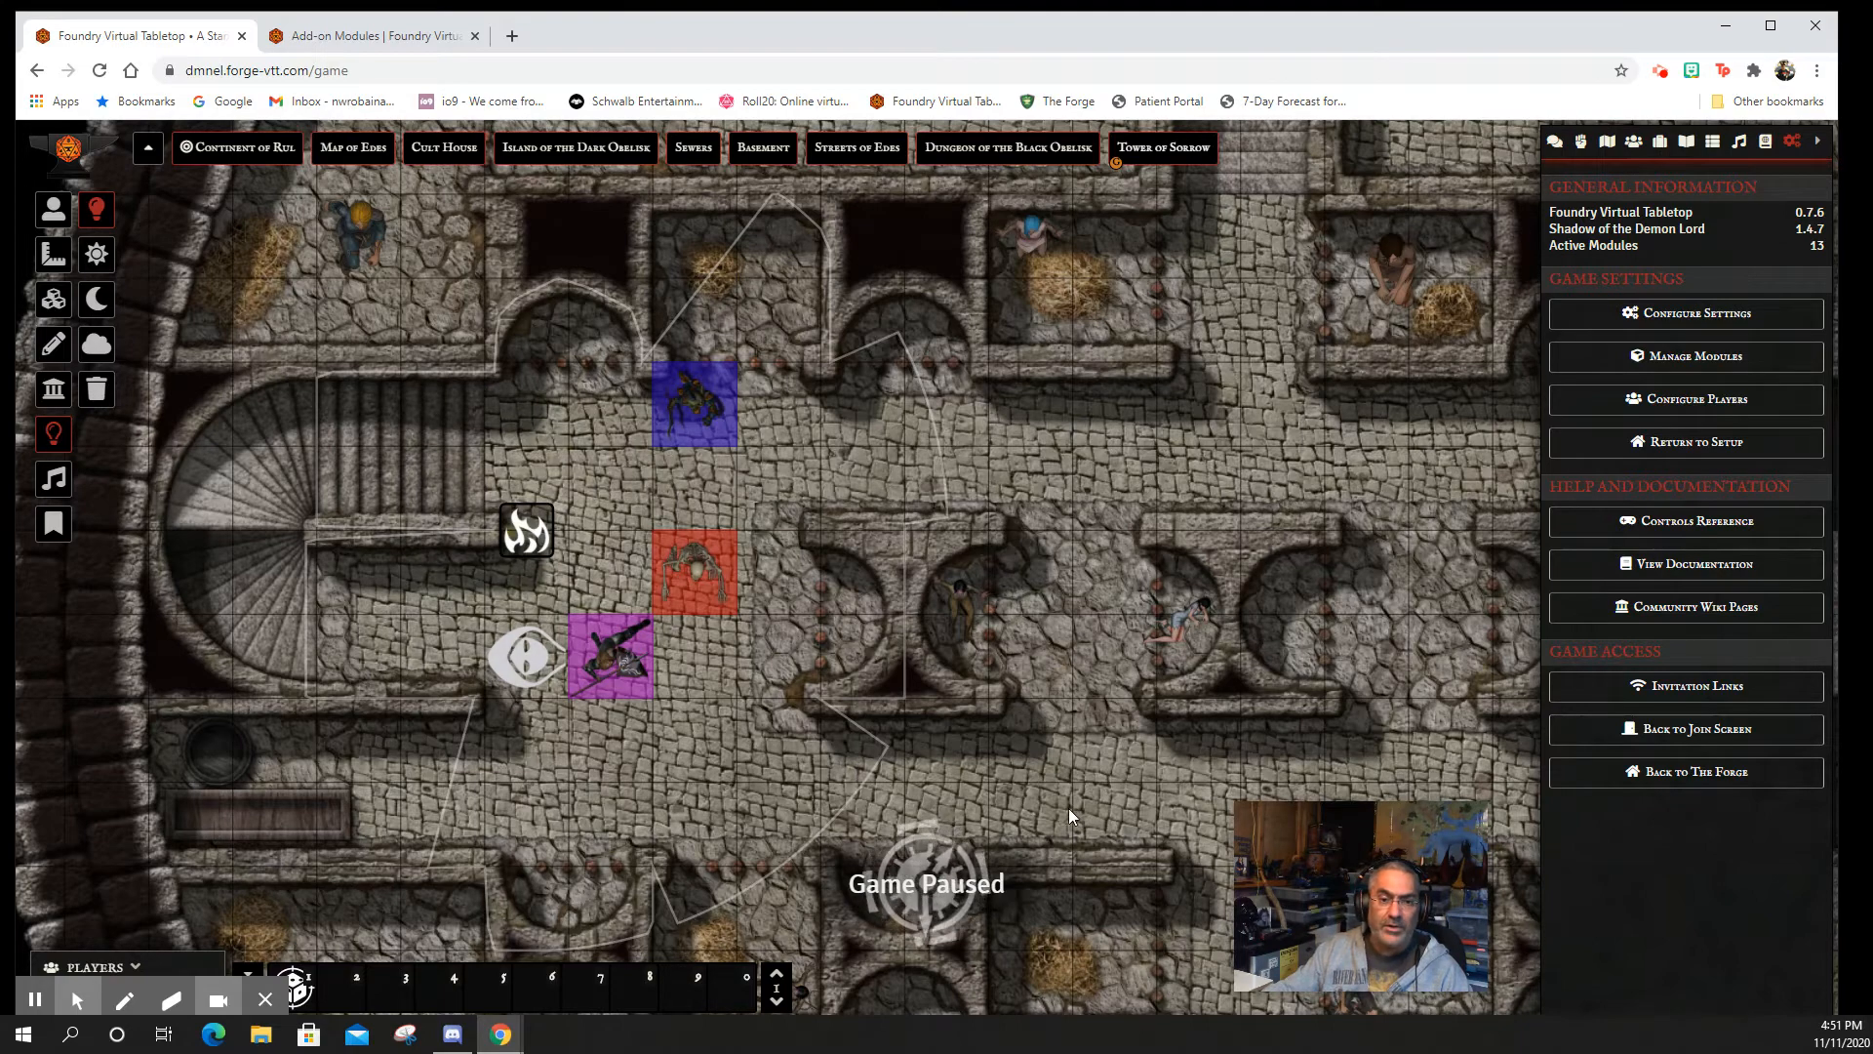
- Select Dir-tay's token to inspect the repositioned light from the character's viewpoint
left_click(1098, 791)
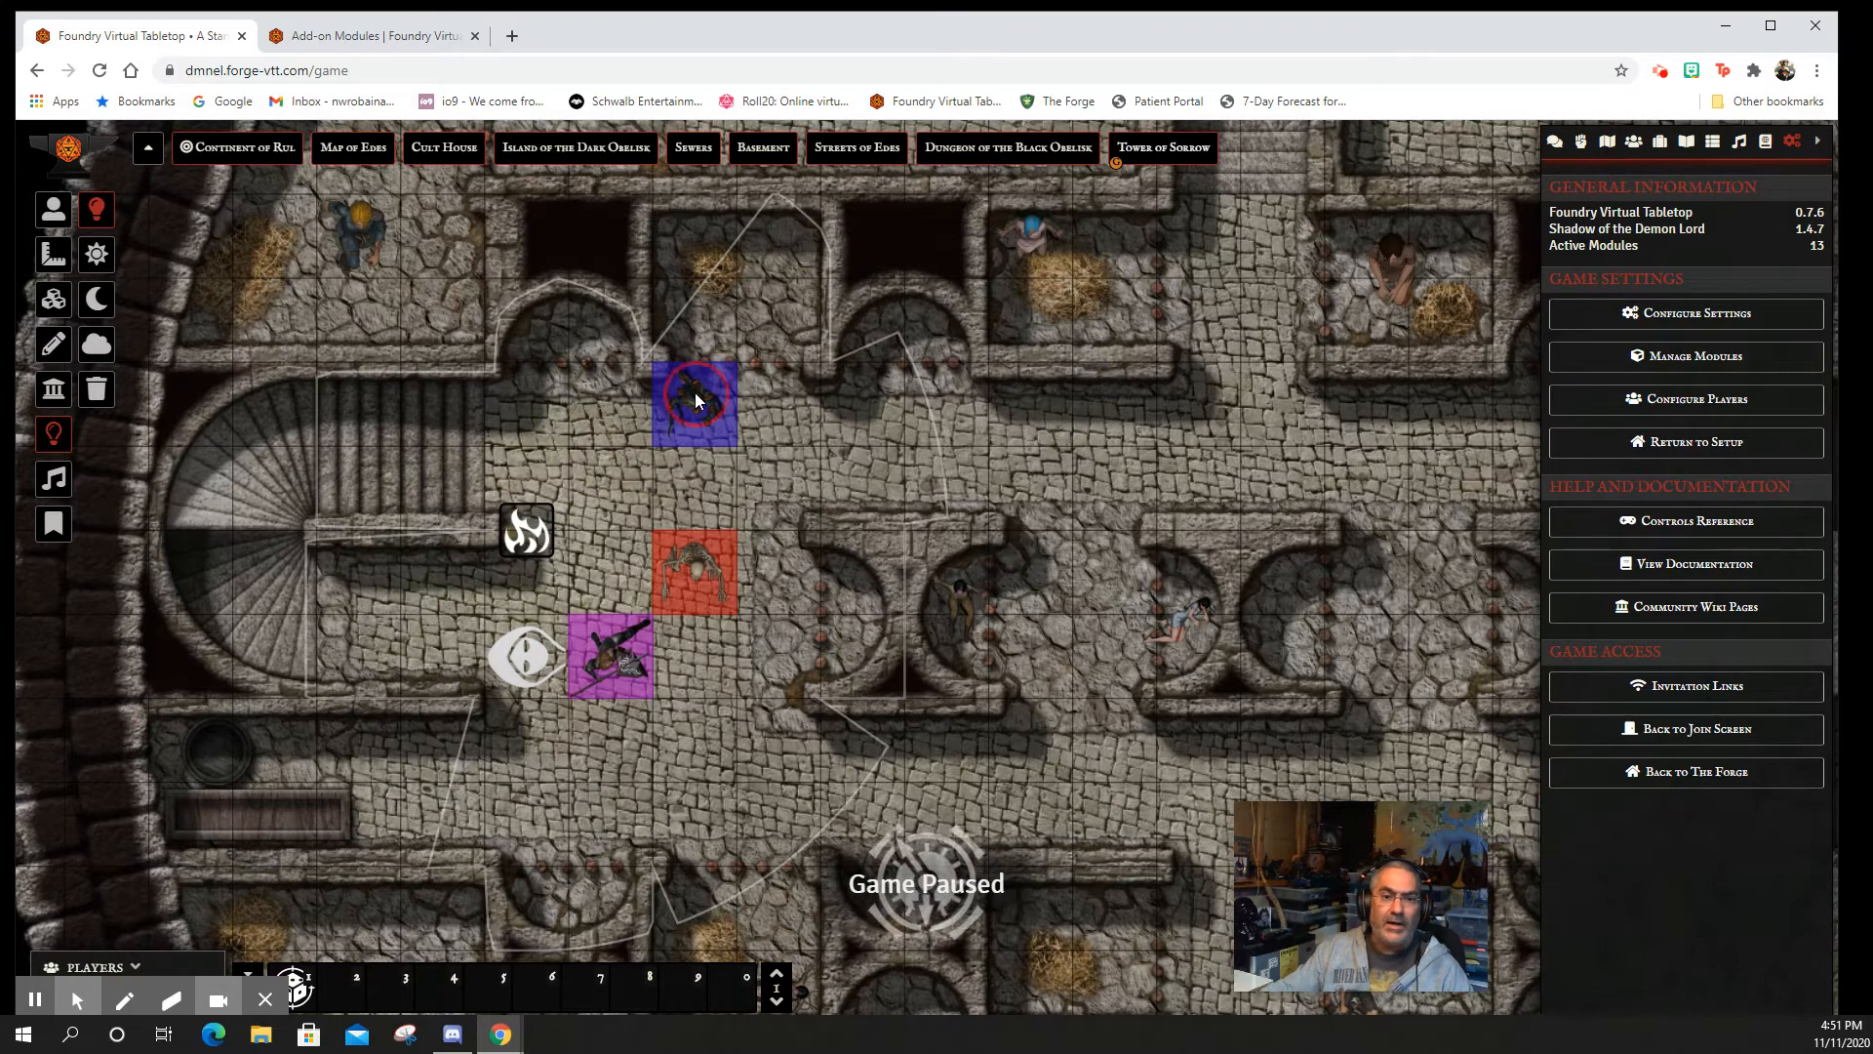
left_click(54, 208)
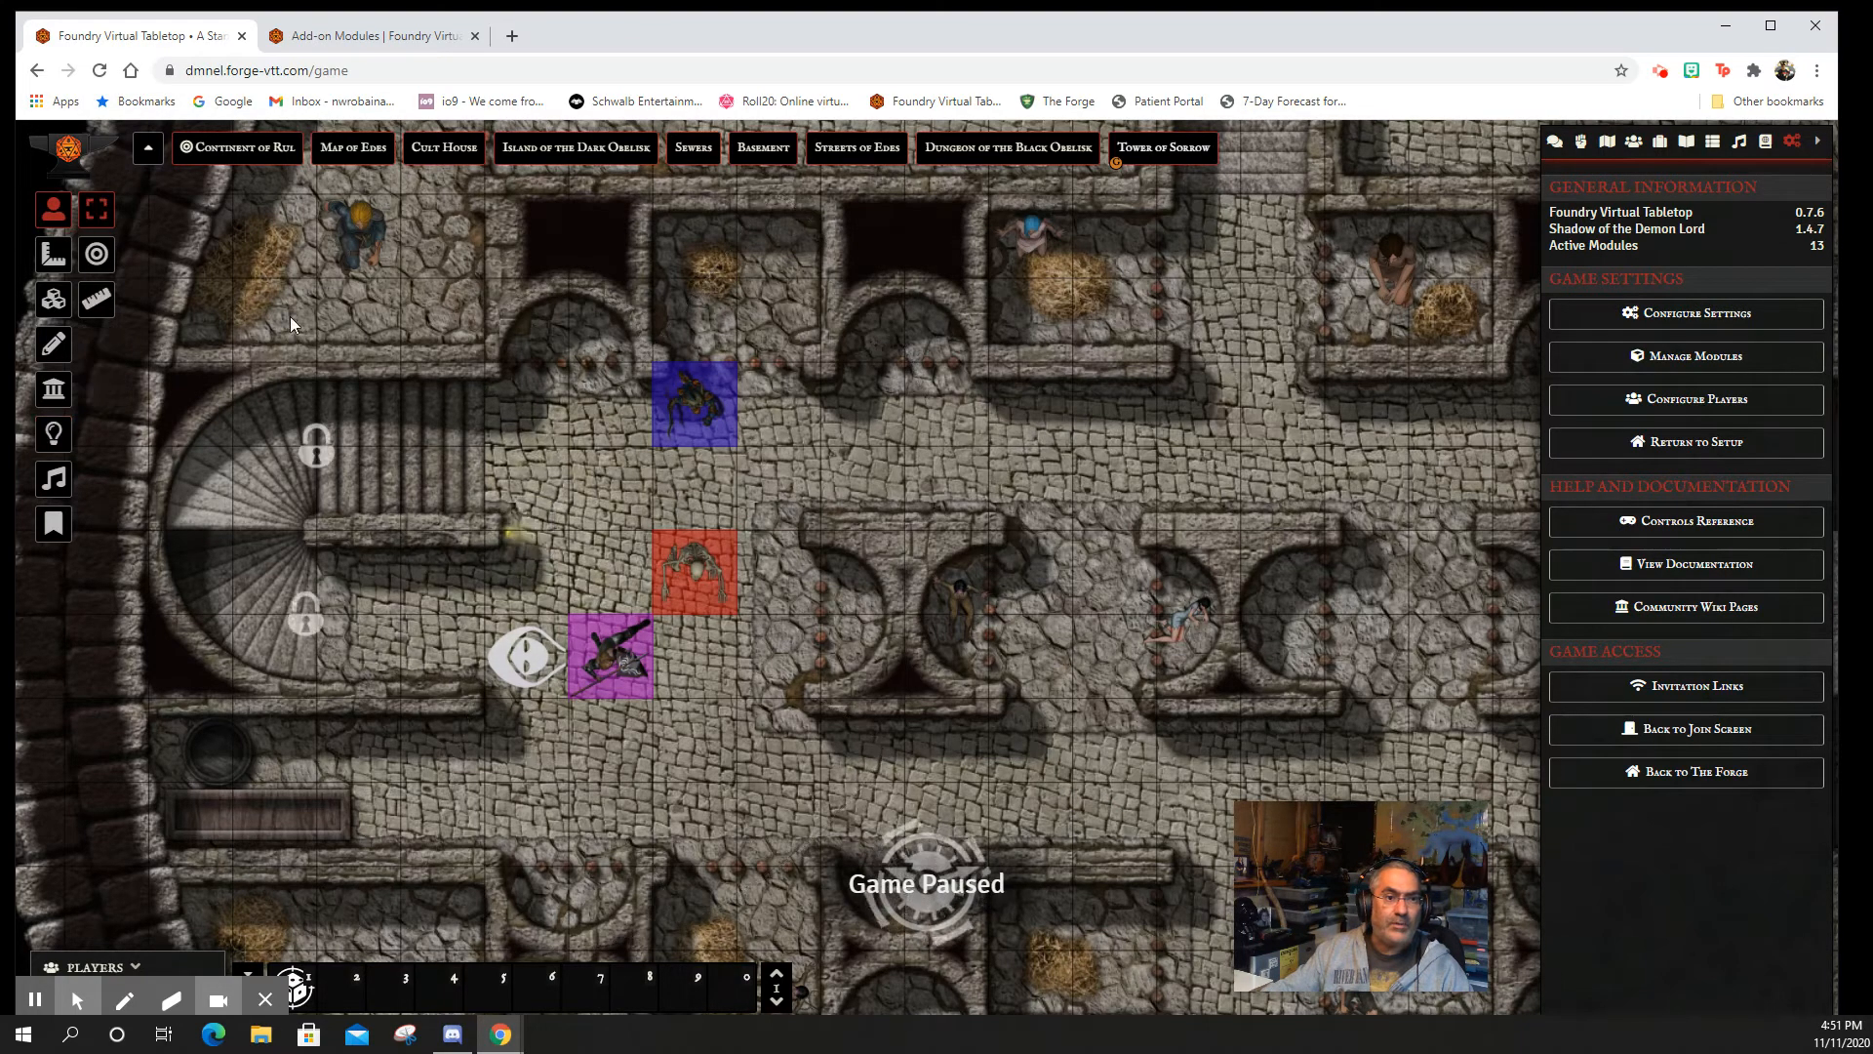
left_click(694, 403)
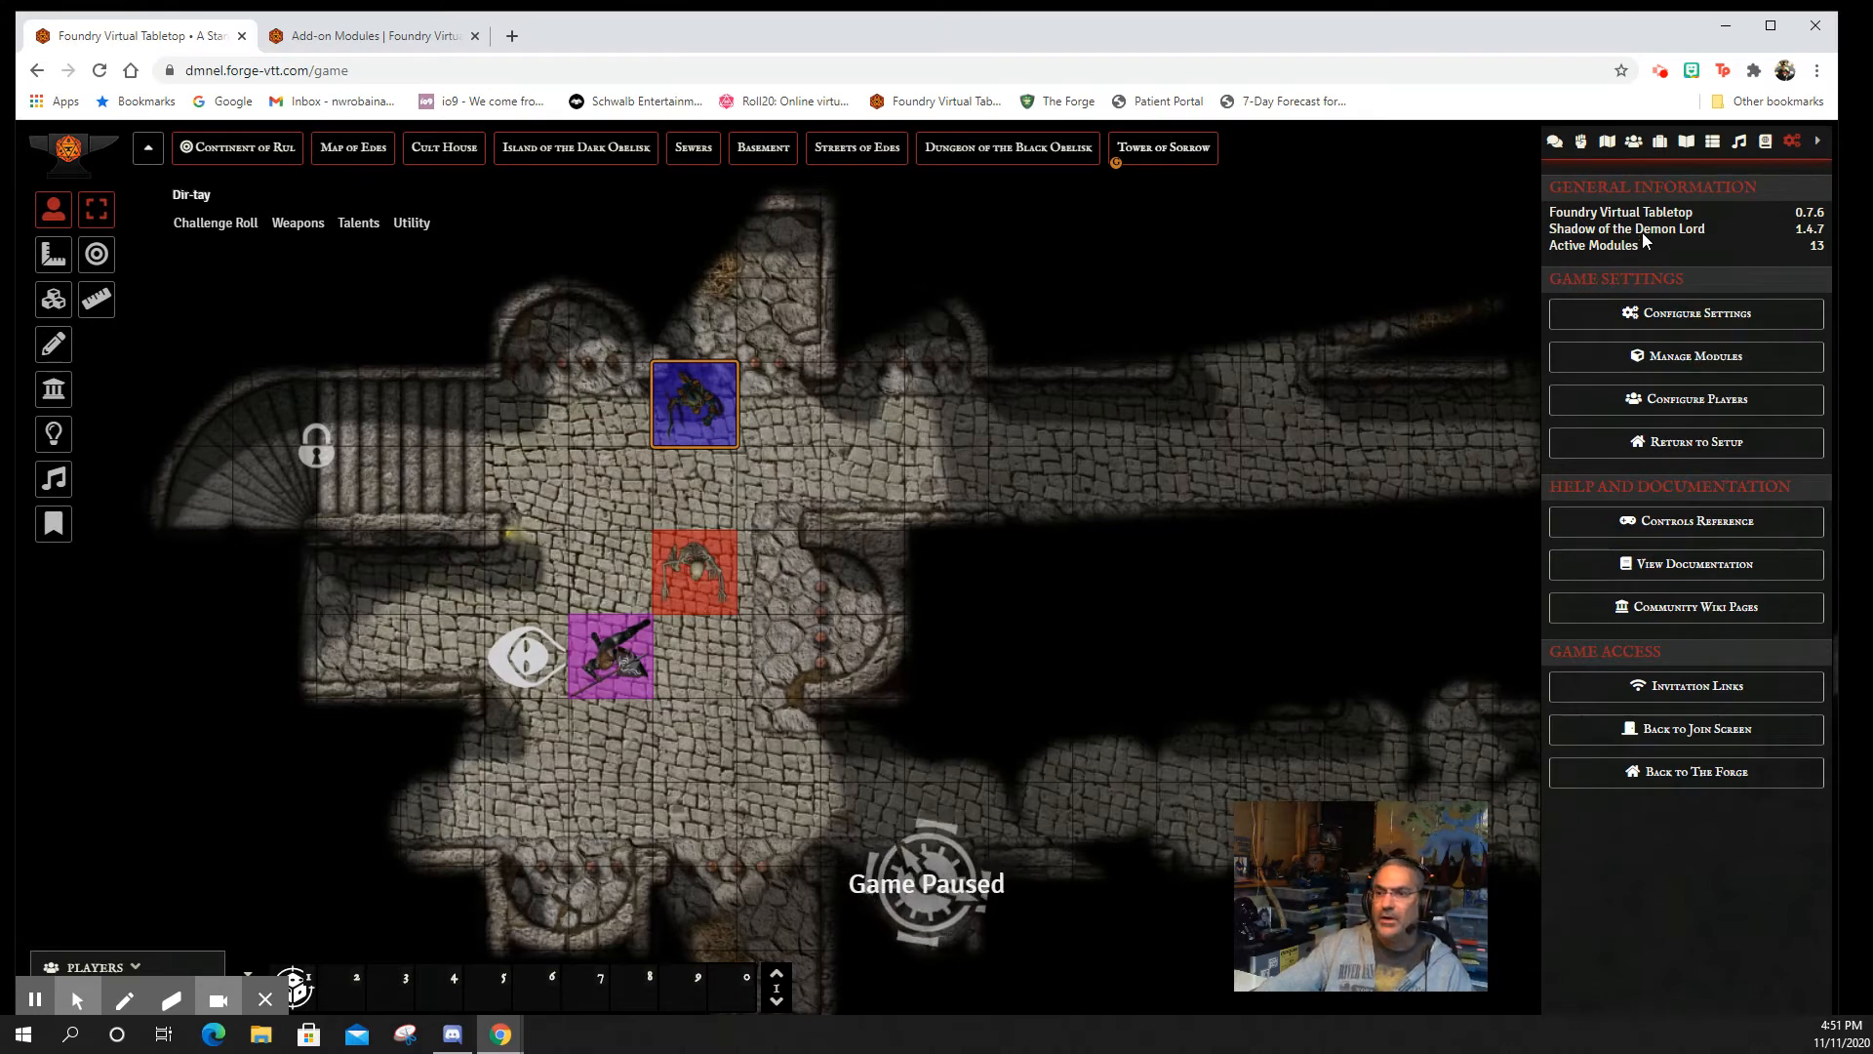
- Show the actors directory and examine the quick controls around Dir-tay's token, then deselect the token
left_click(1633, 142)
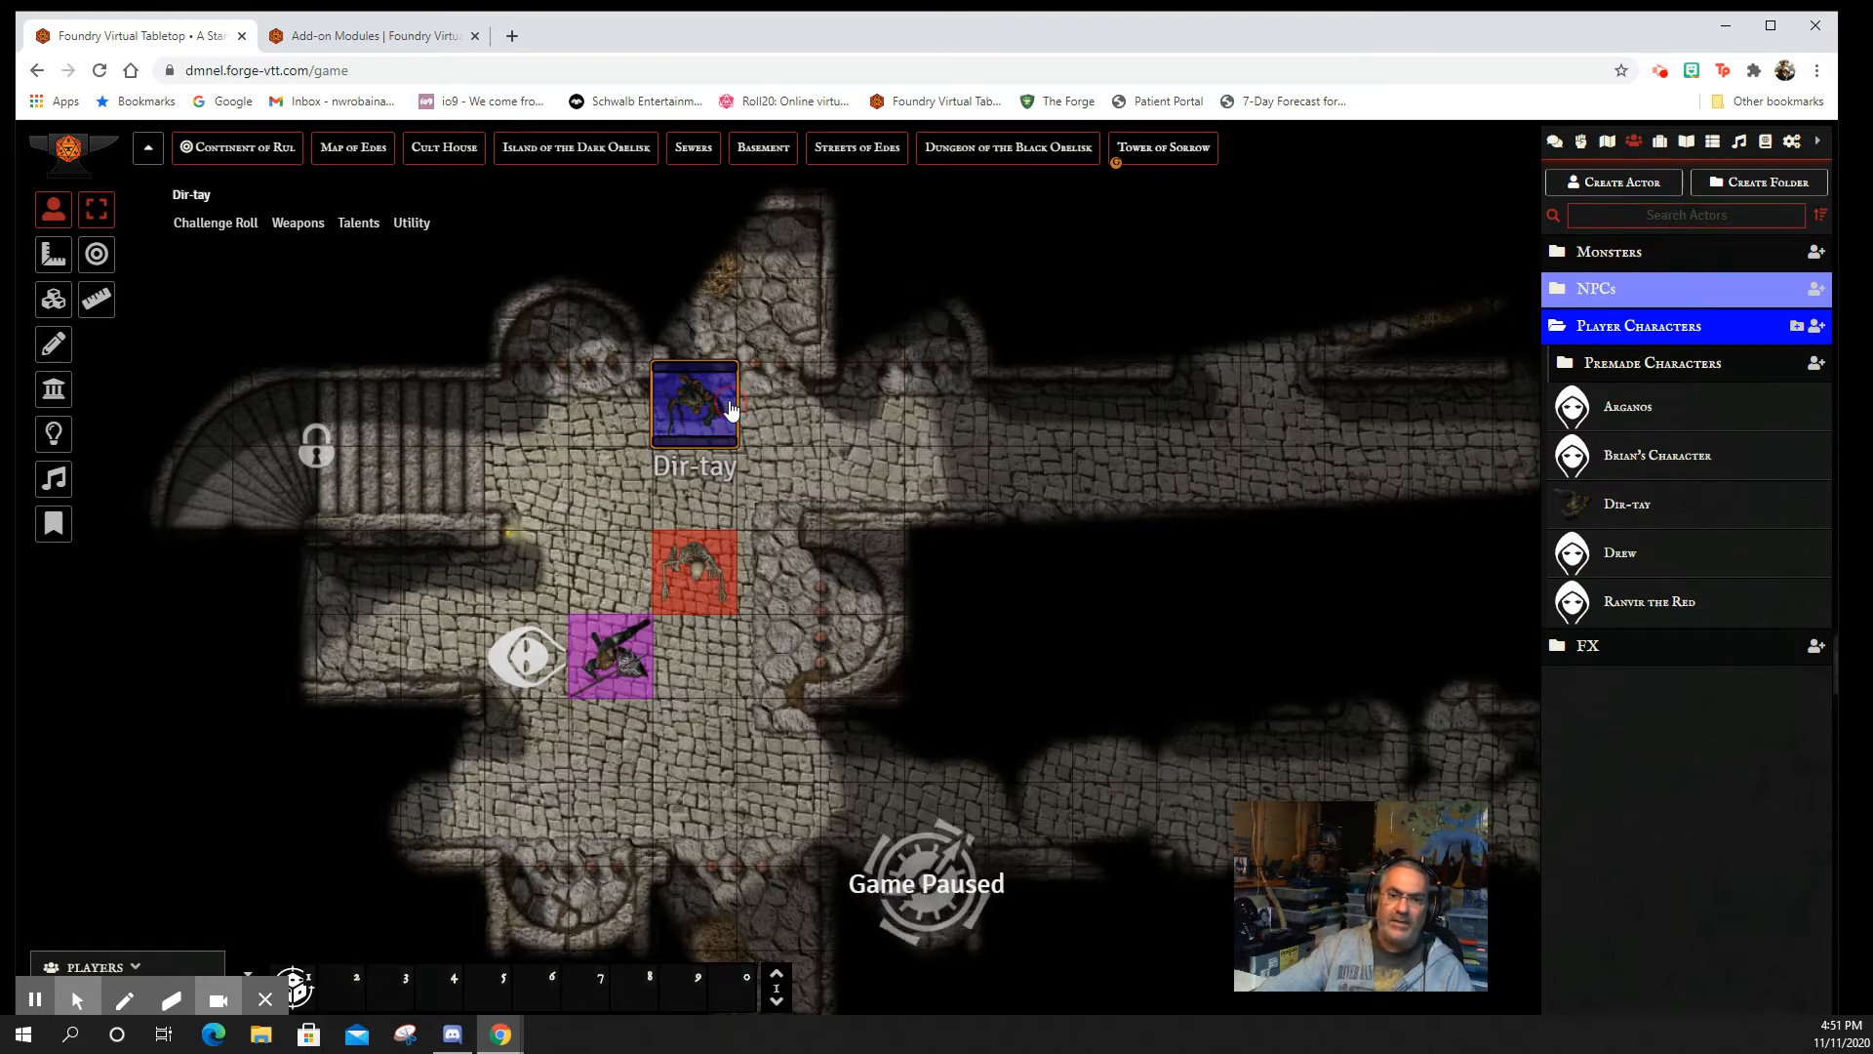
right_click(697, 416)
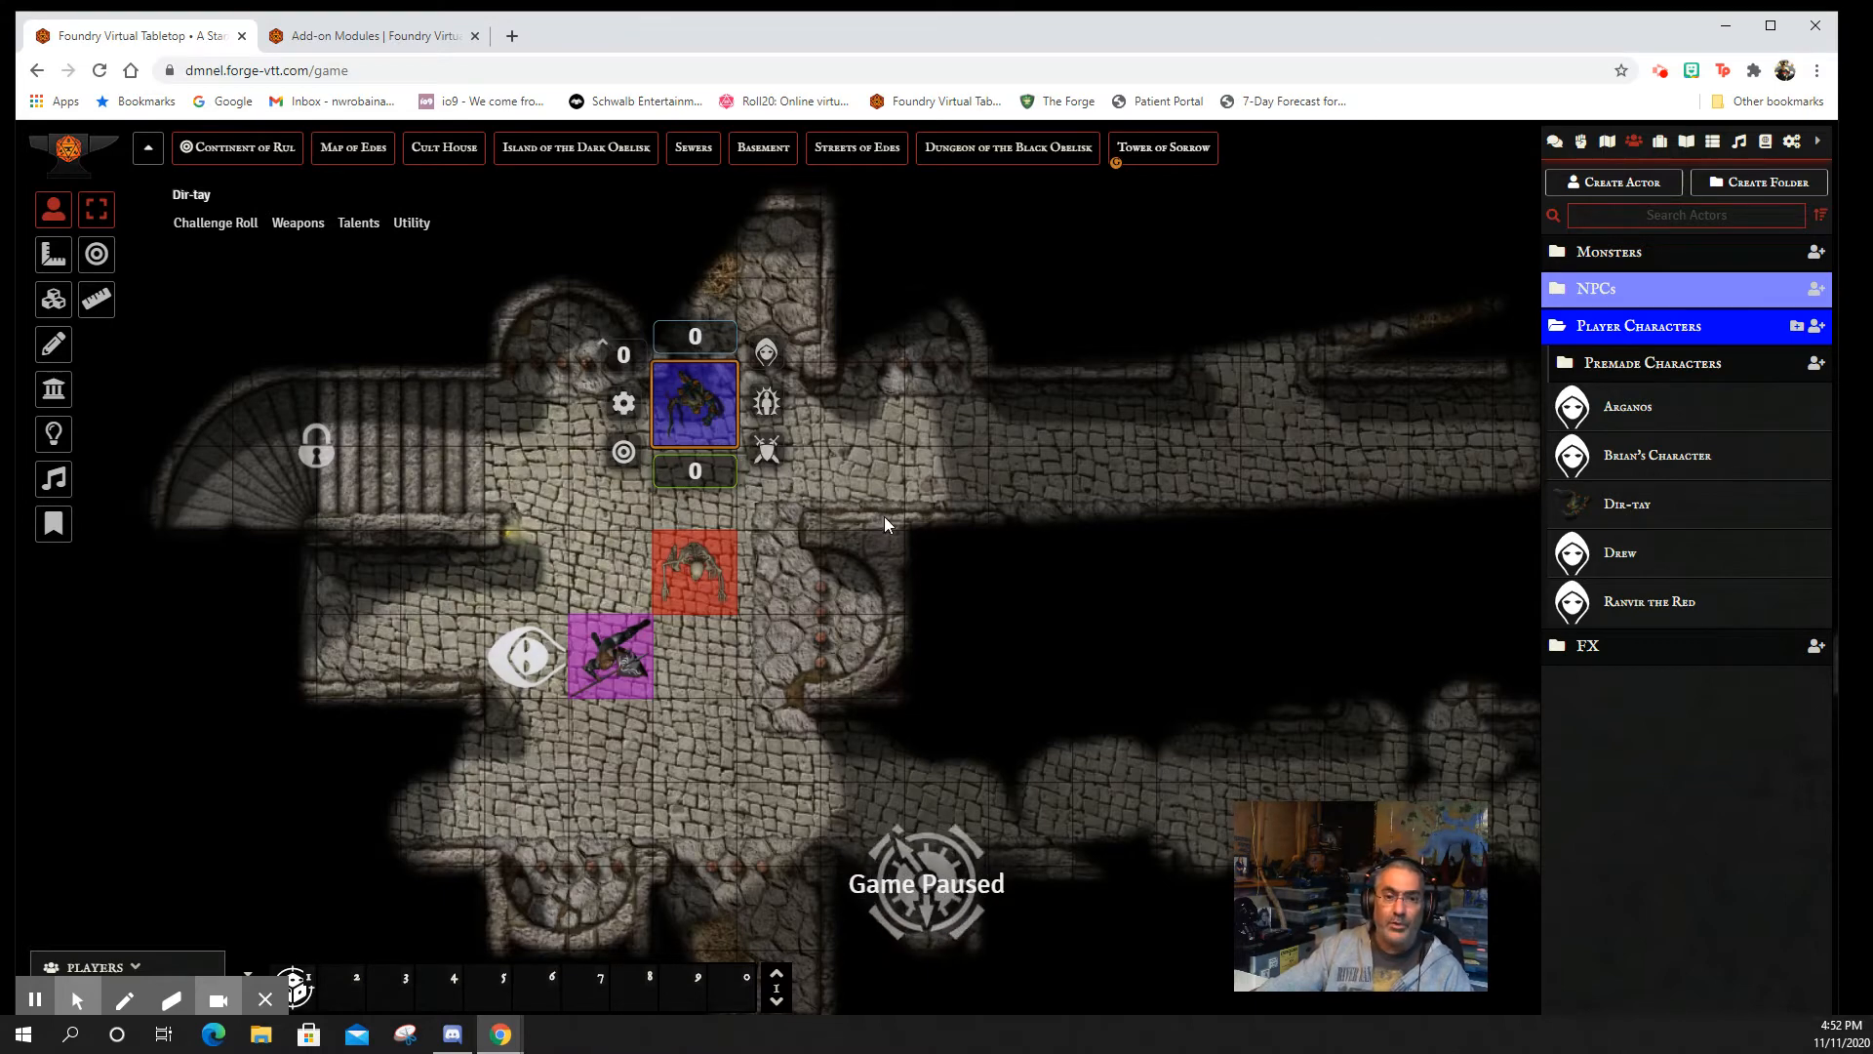
left_click(893, 472)
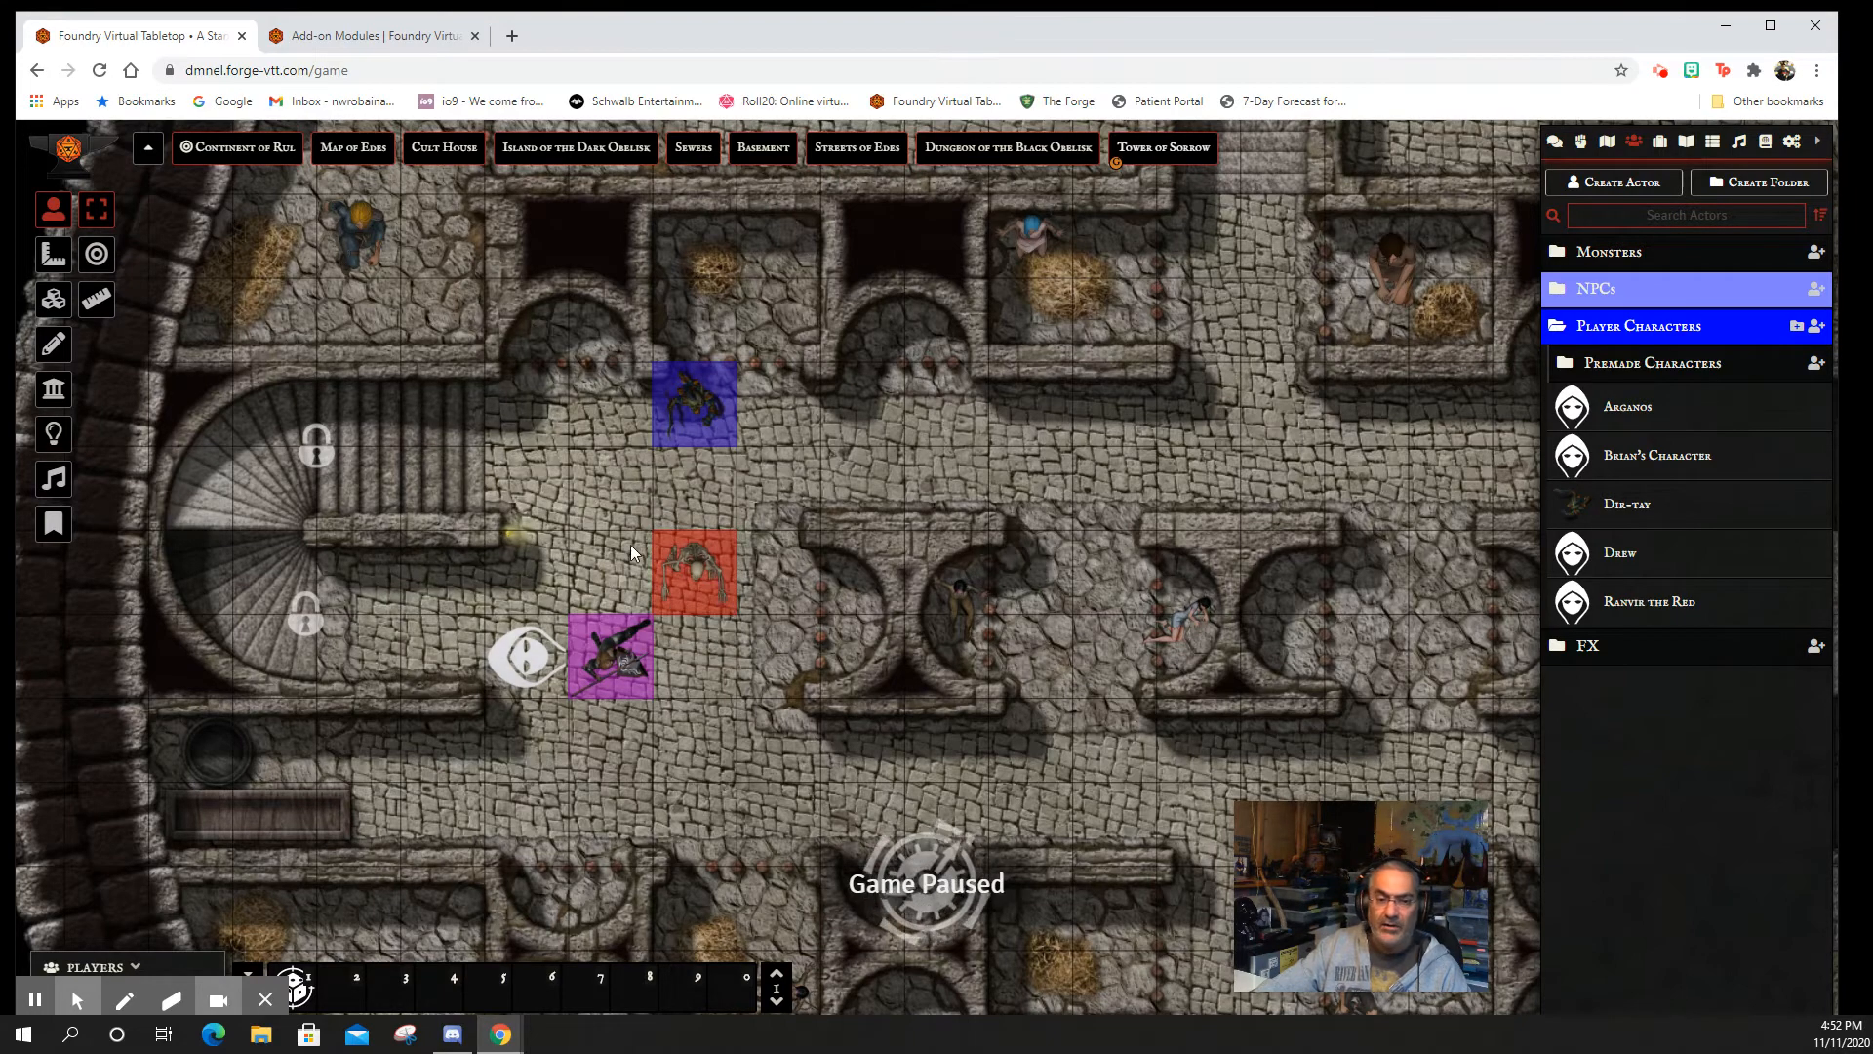
- Examine the quick controls around the Skeleton token, then deselect it
left_click(702, 567)
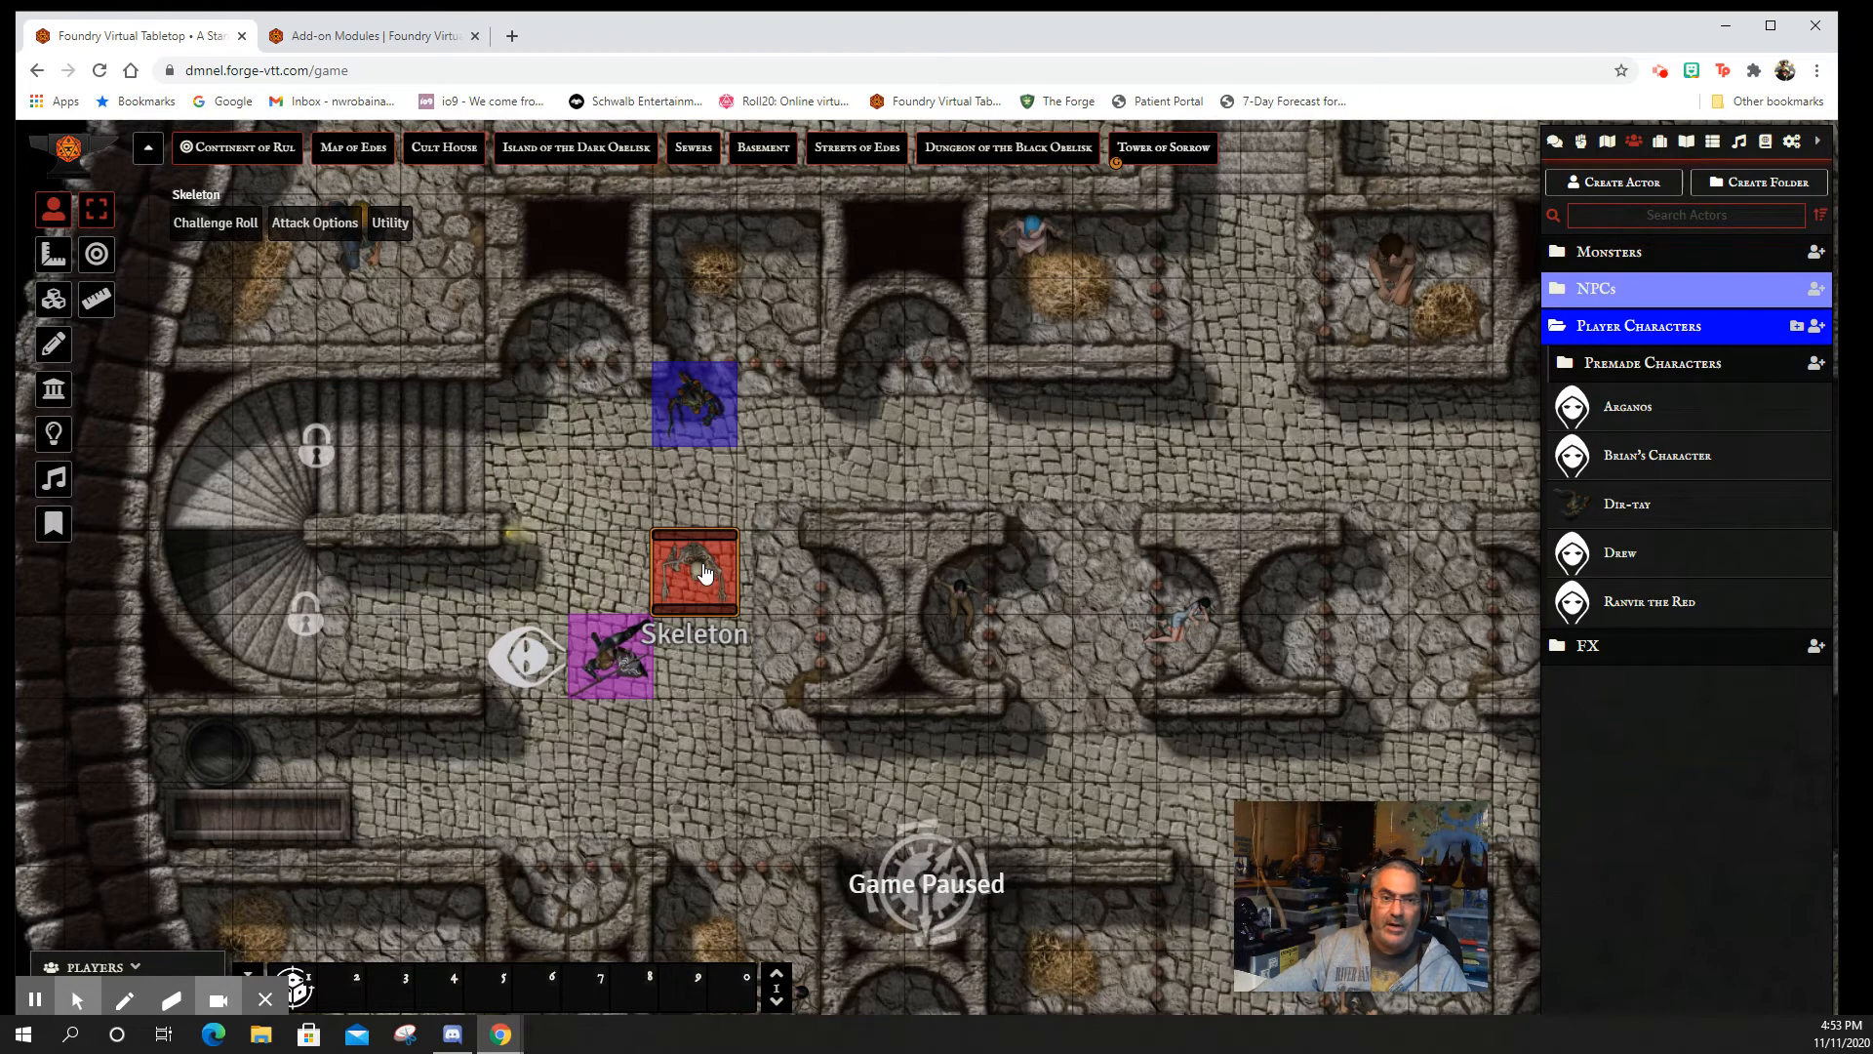
right_click(704, 572)
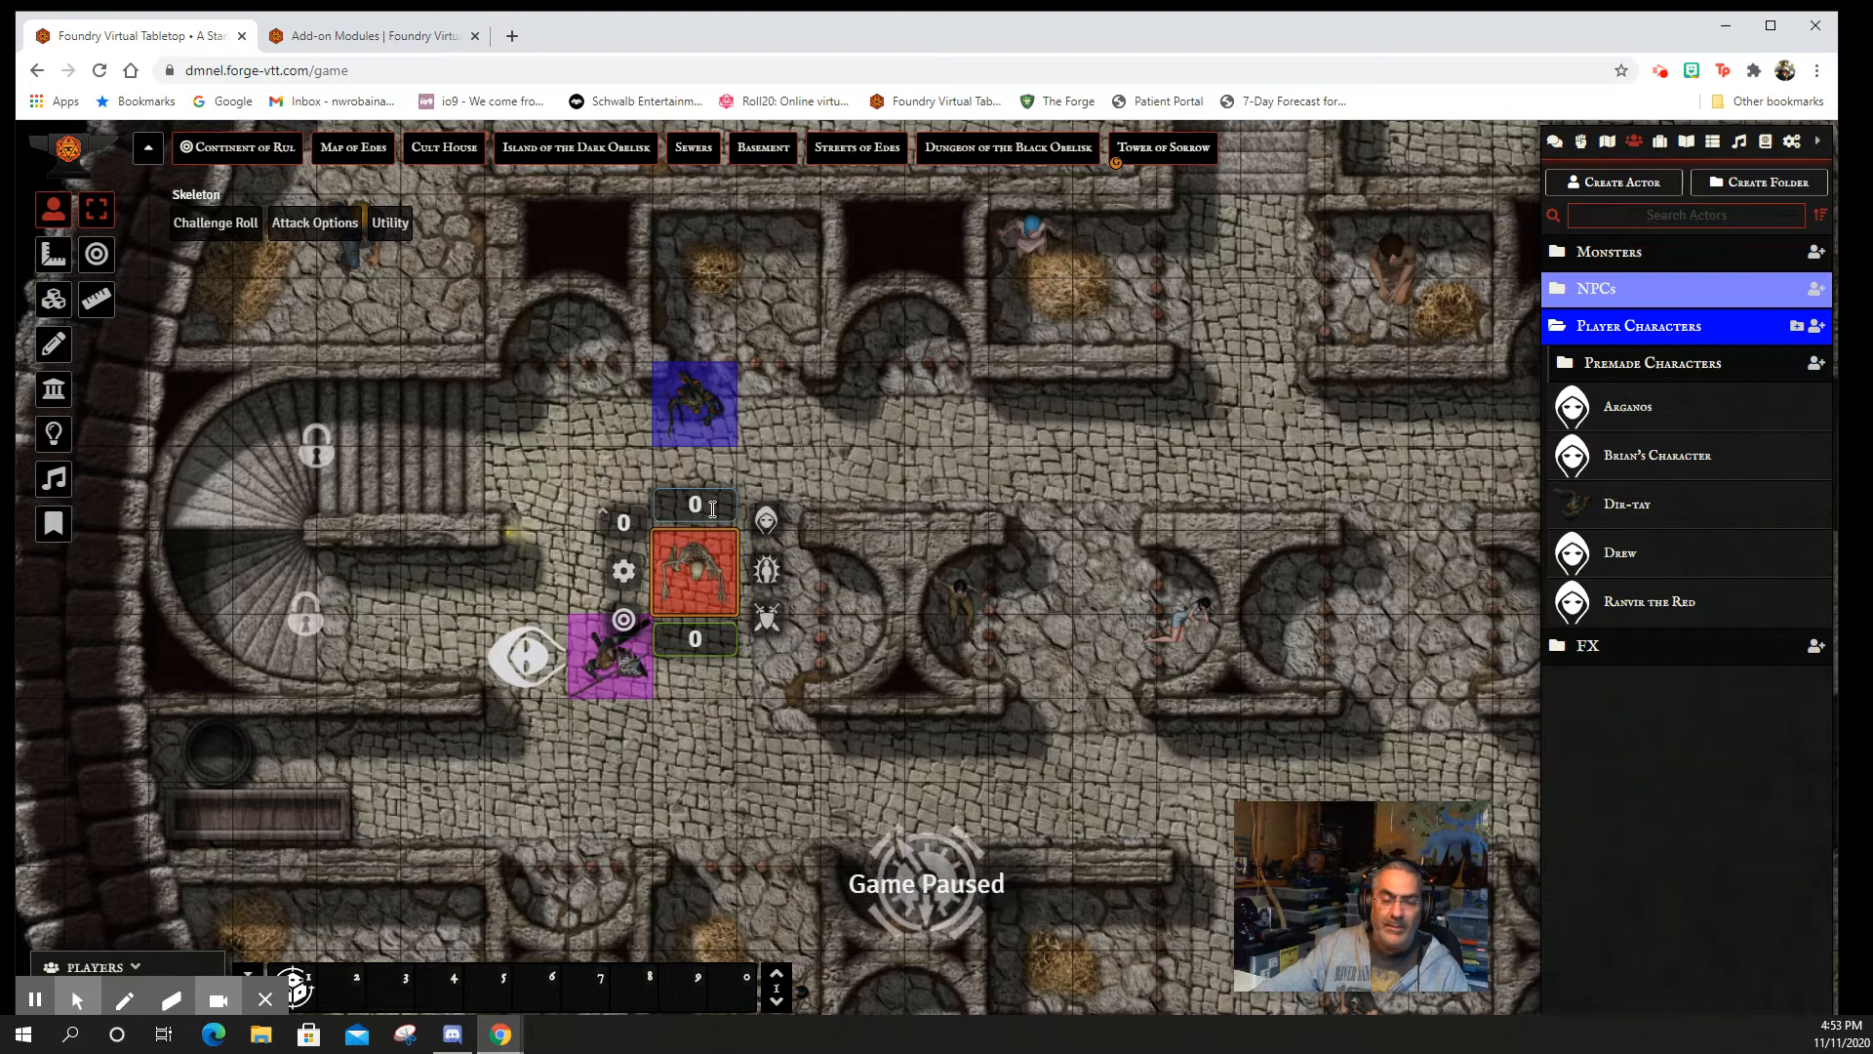
left_click(884, 474)
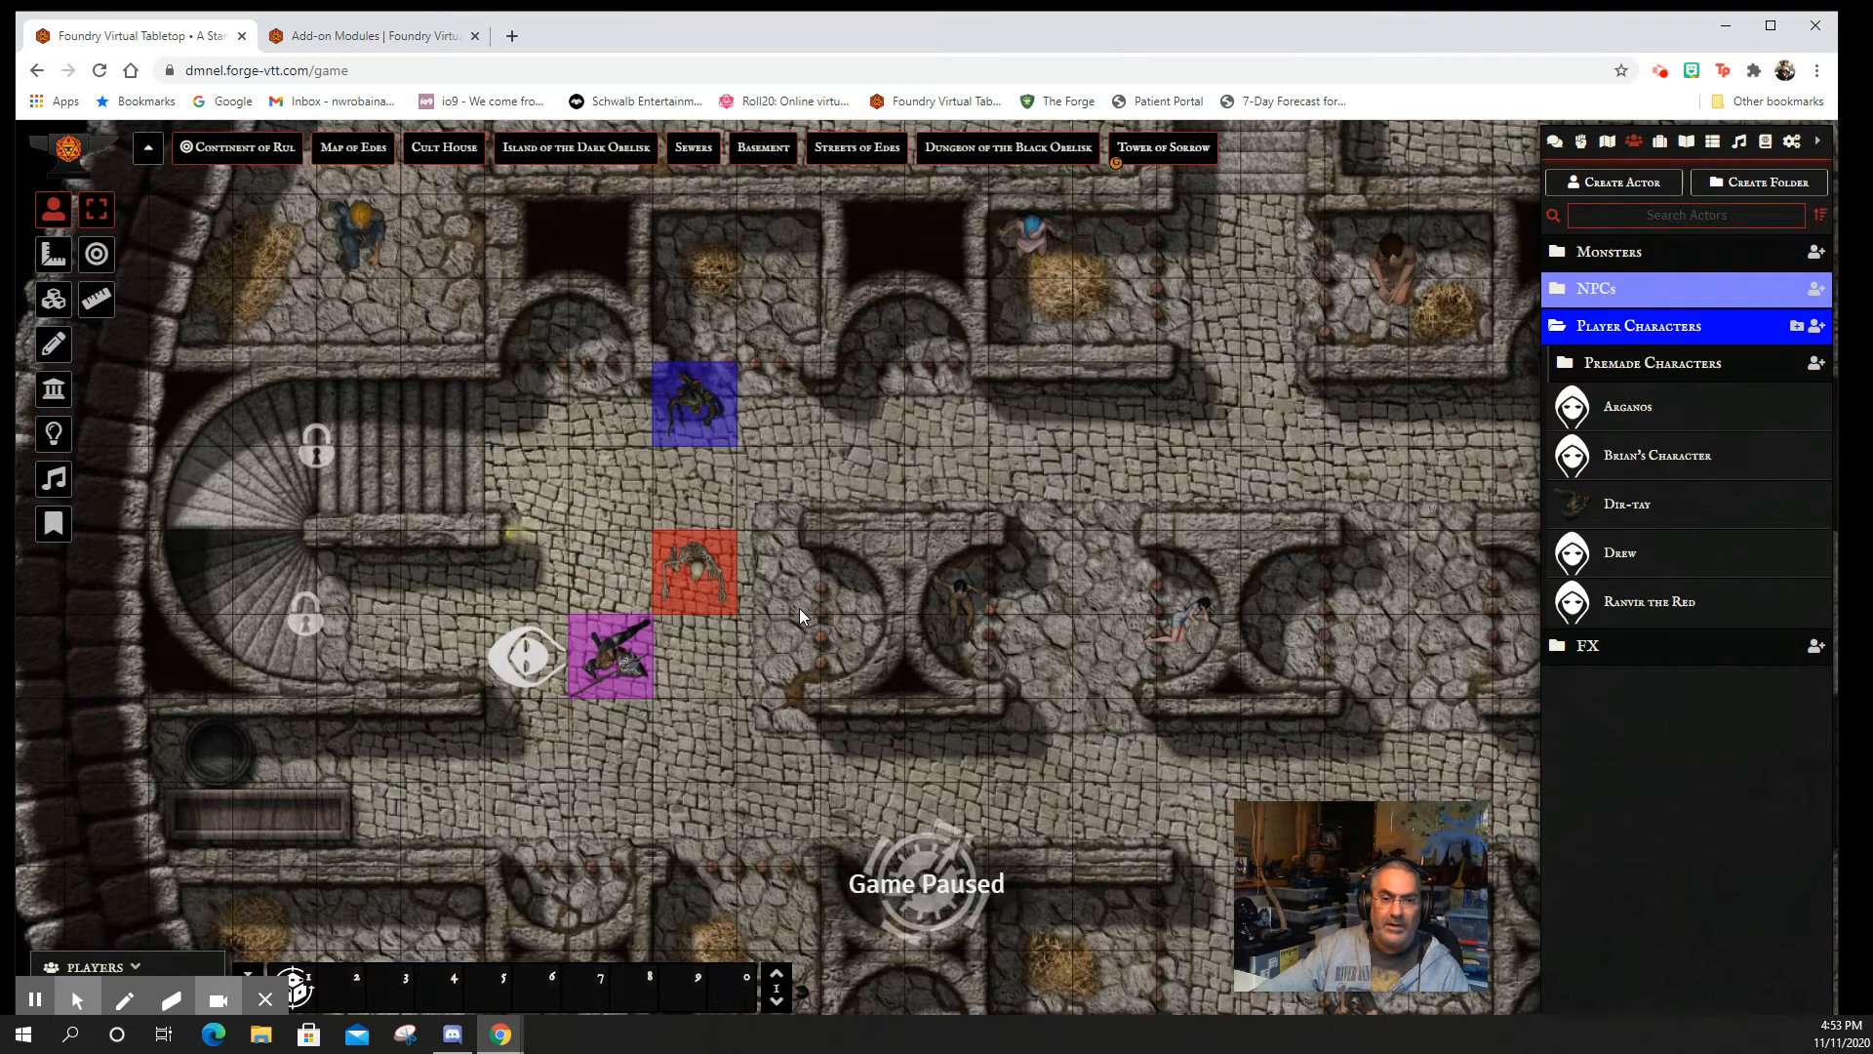
- Select Dir-tay's token and target the Skeleton with it
left_click(692, 421)
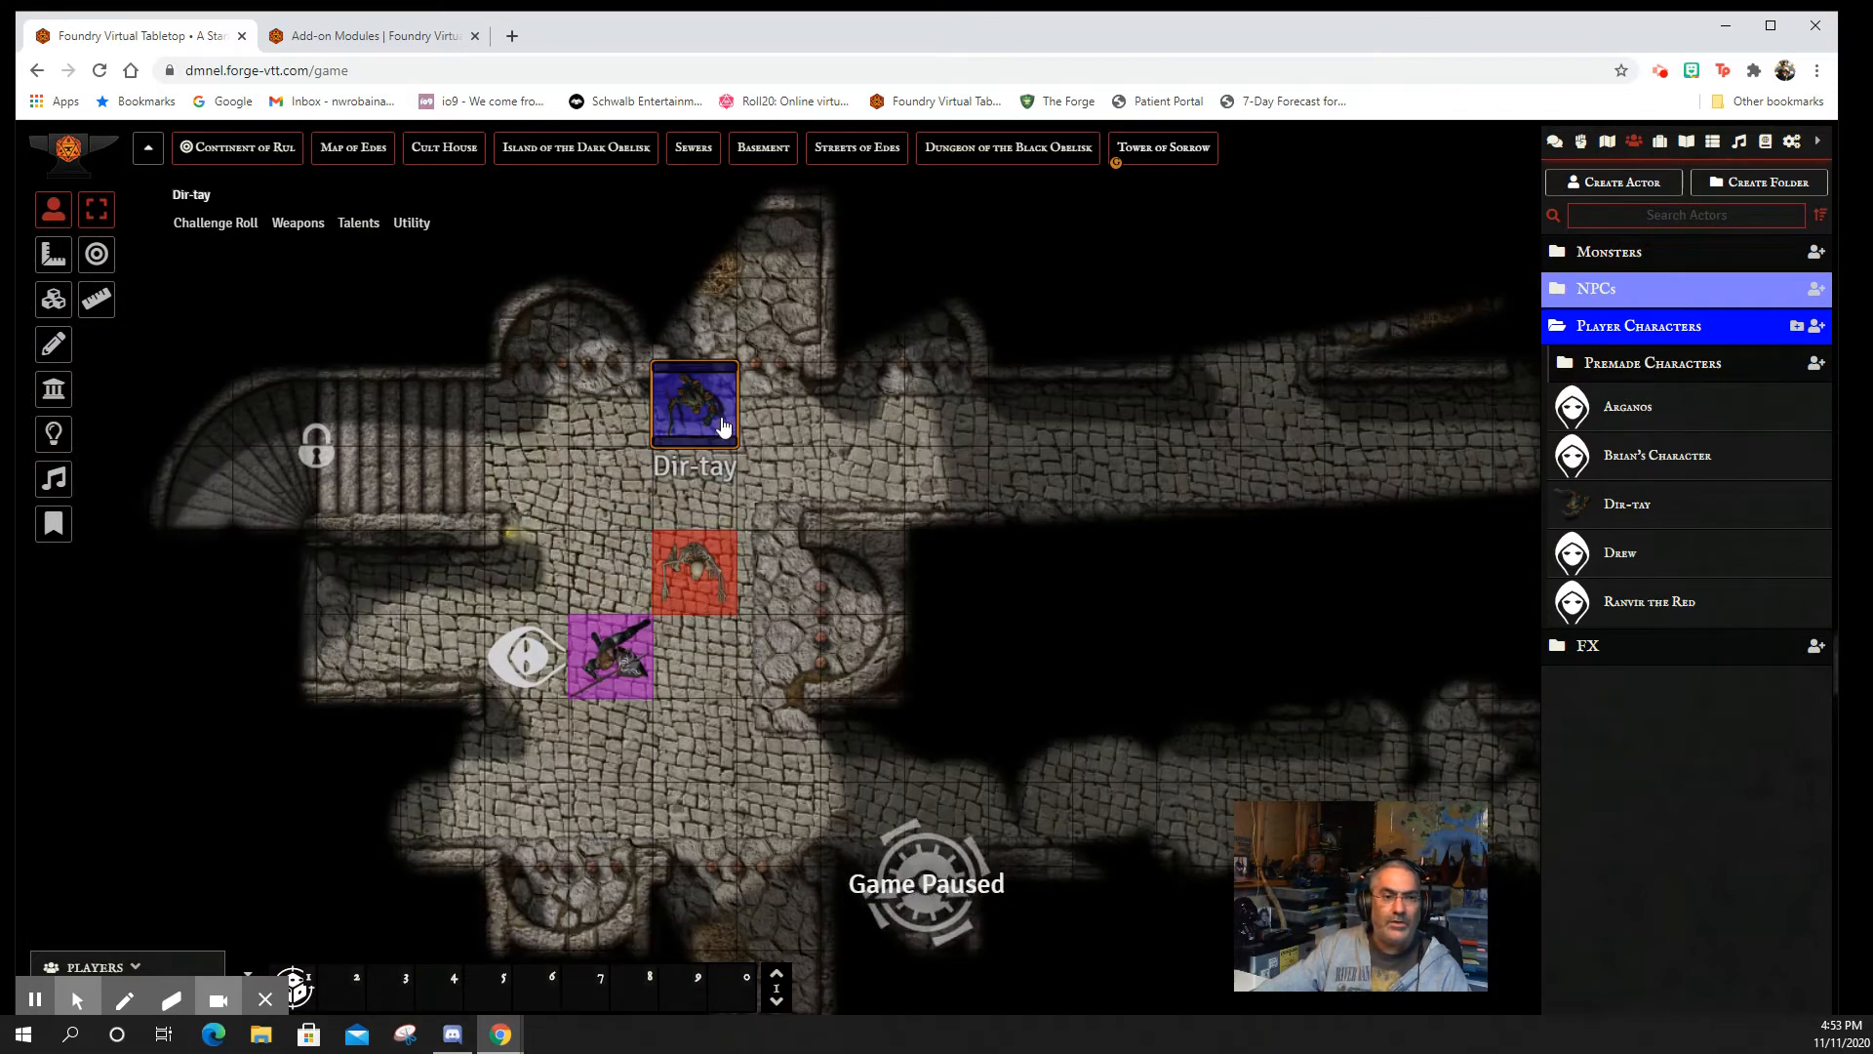
mouse_move(162, 260)
left_click(95, 255)
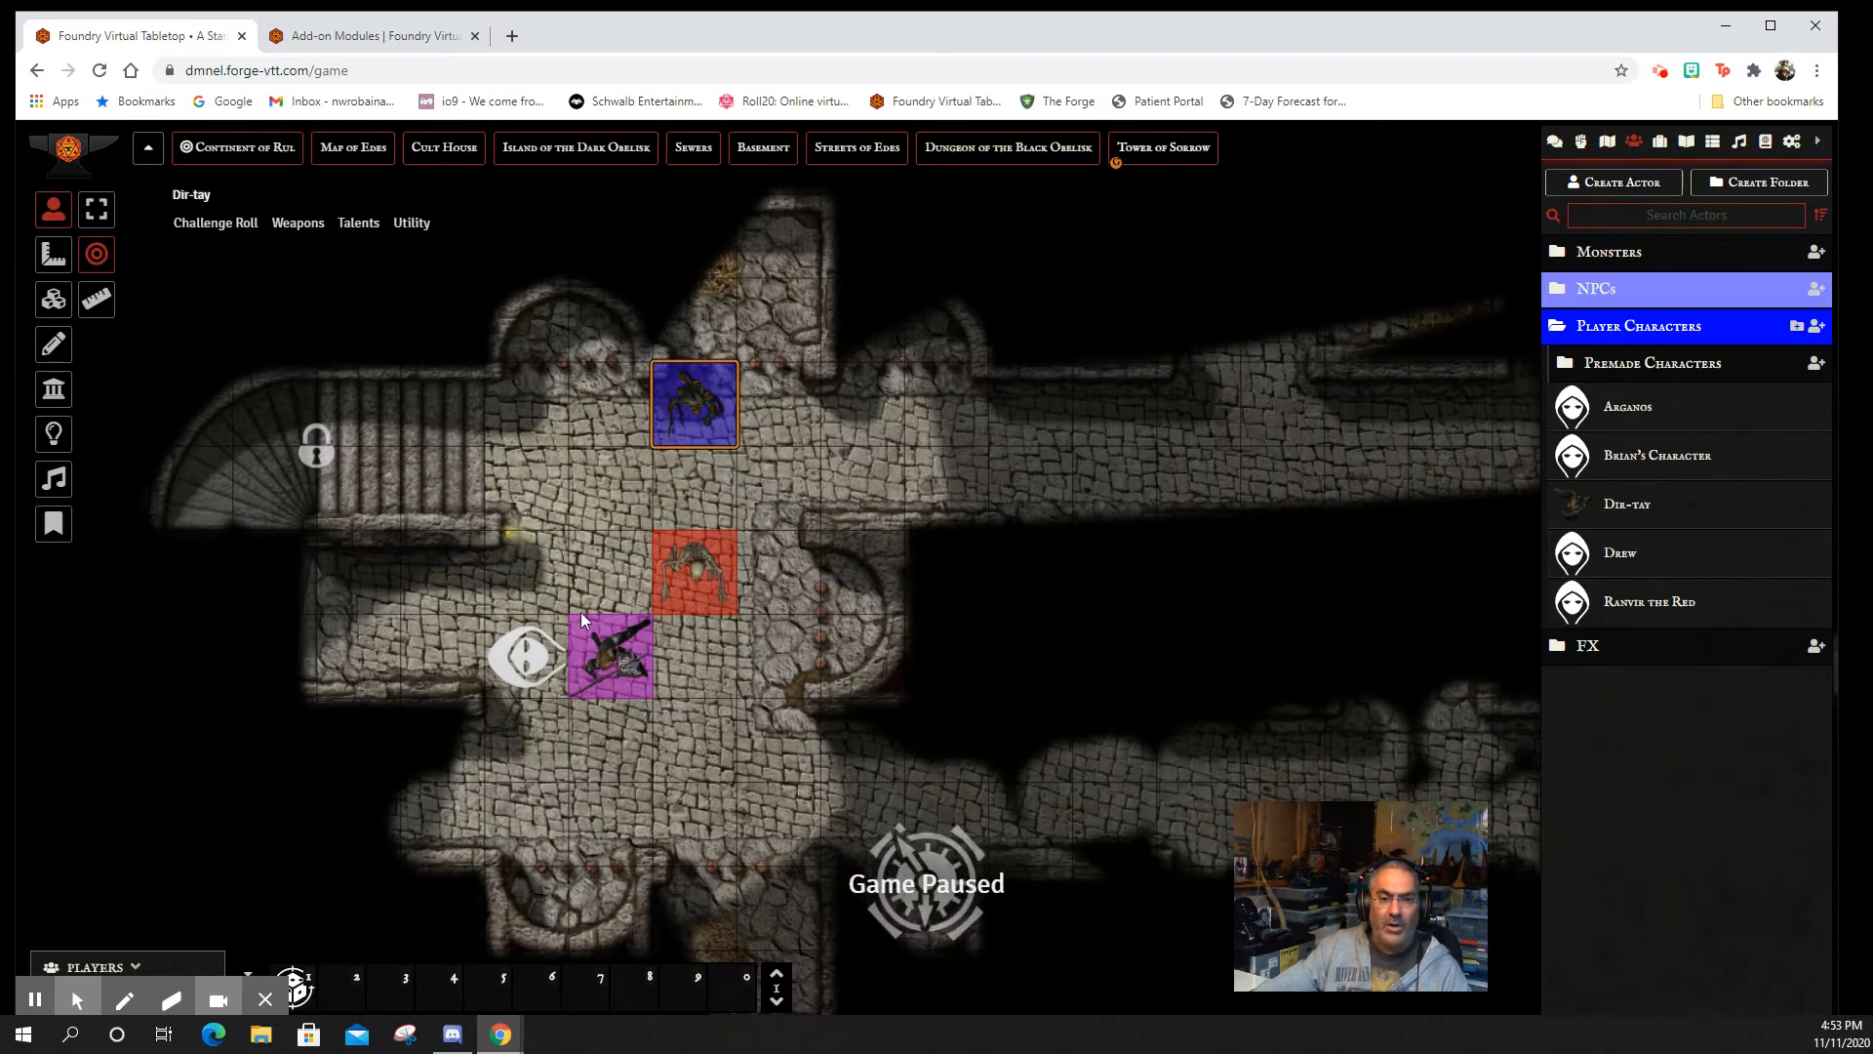
left_click(699, 585)
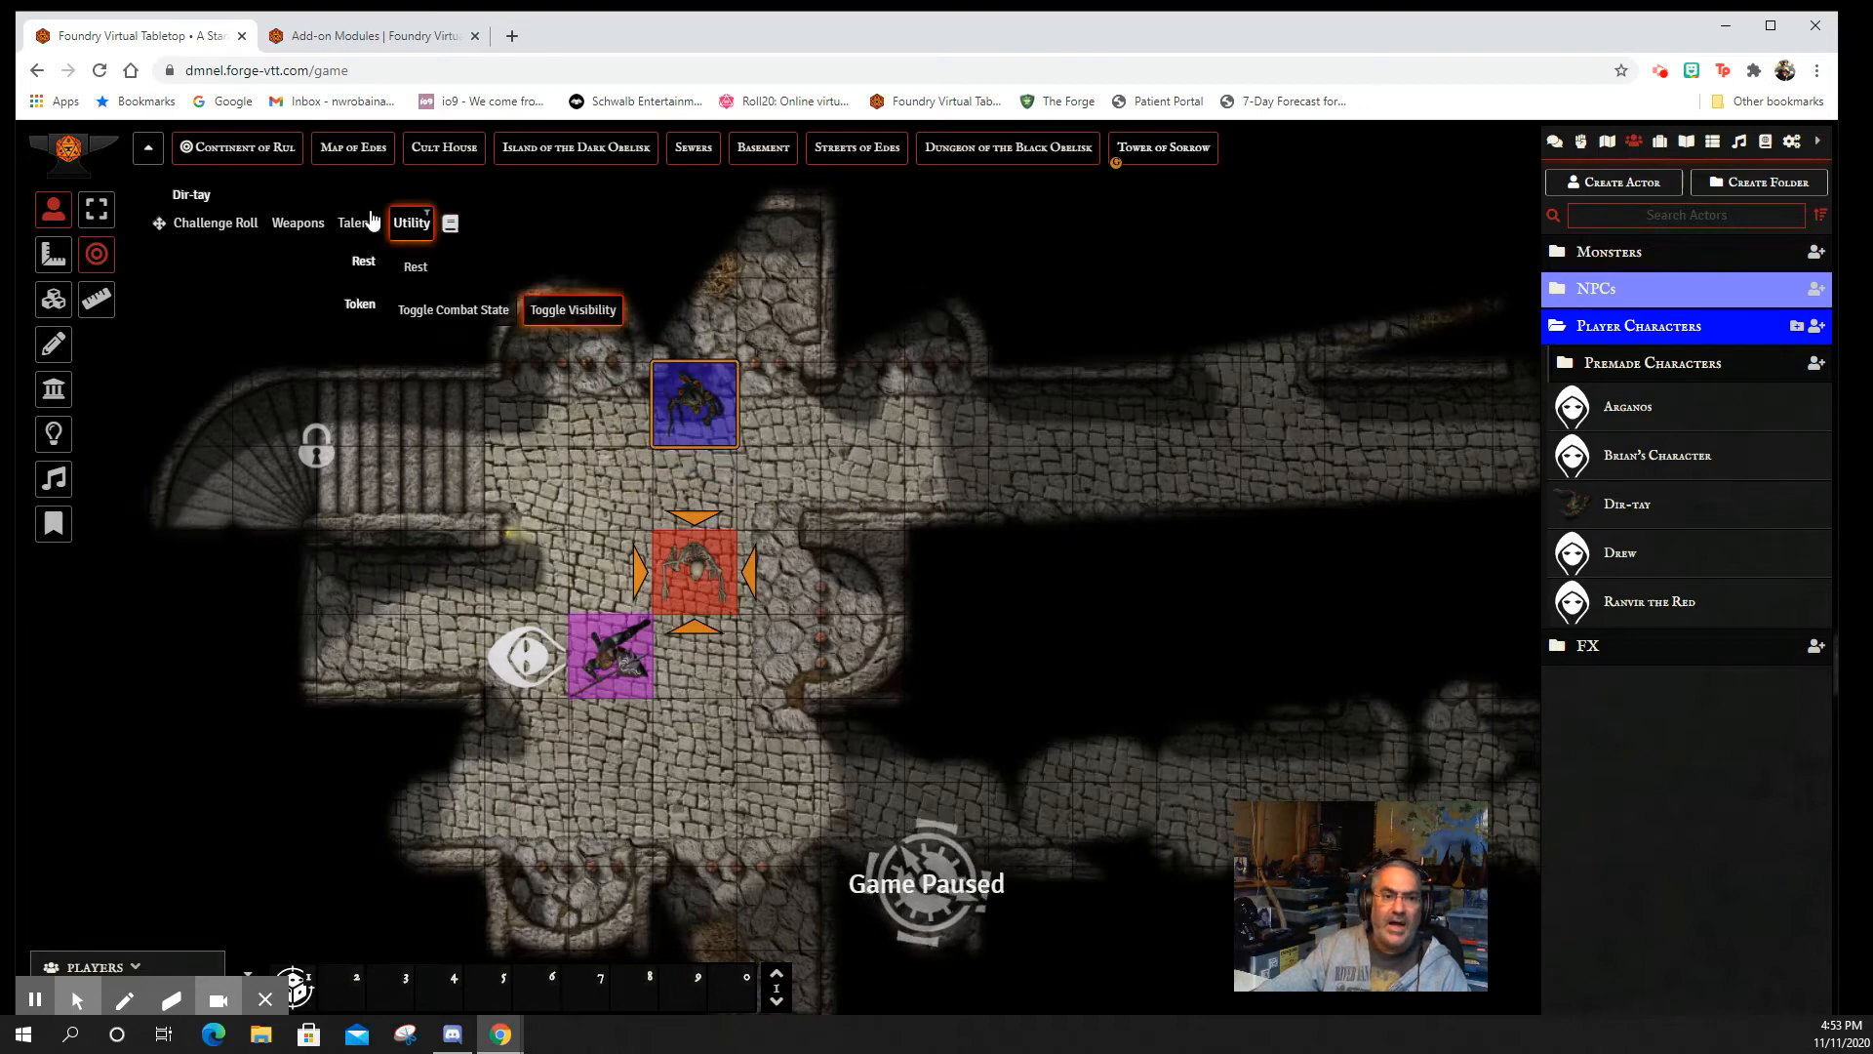
- Look over Dir-tay's weapon options and open the Skeleton's creature sheet
mouse_move(300, 246)
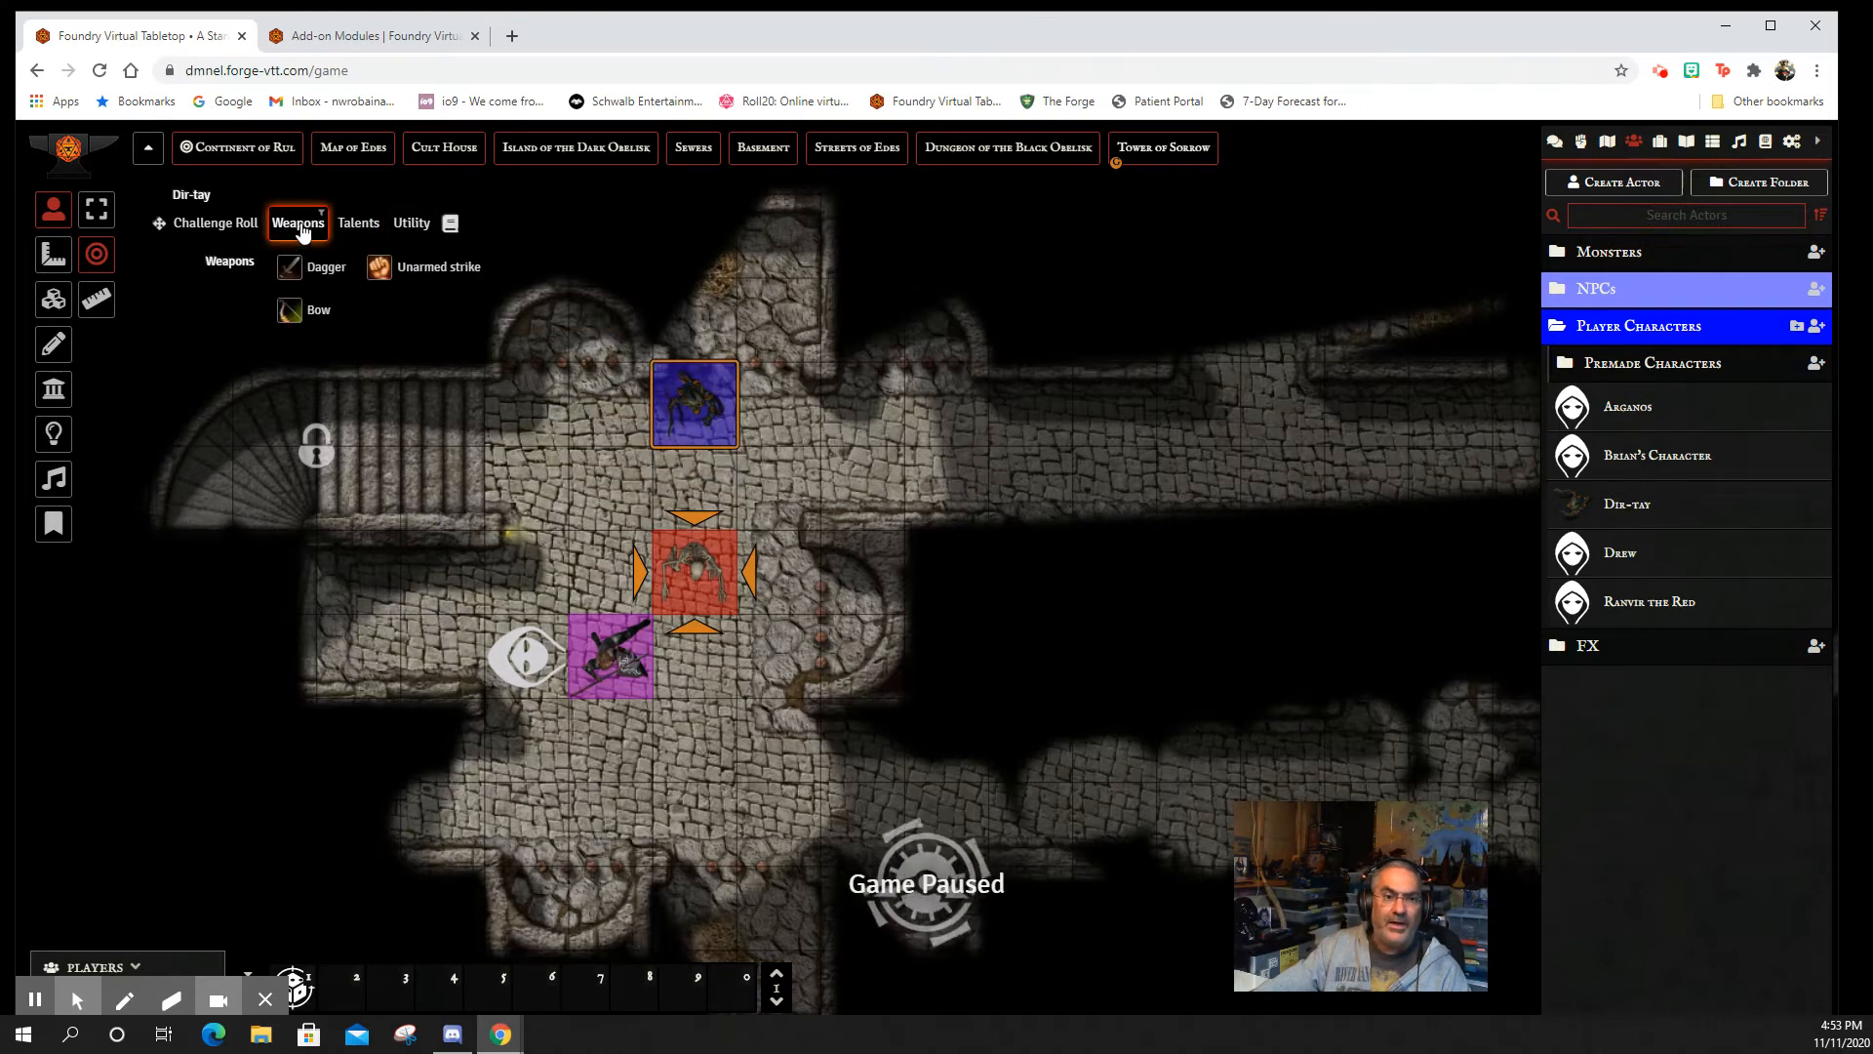
double_click(718, 576)
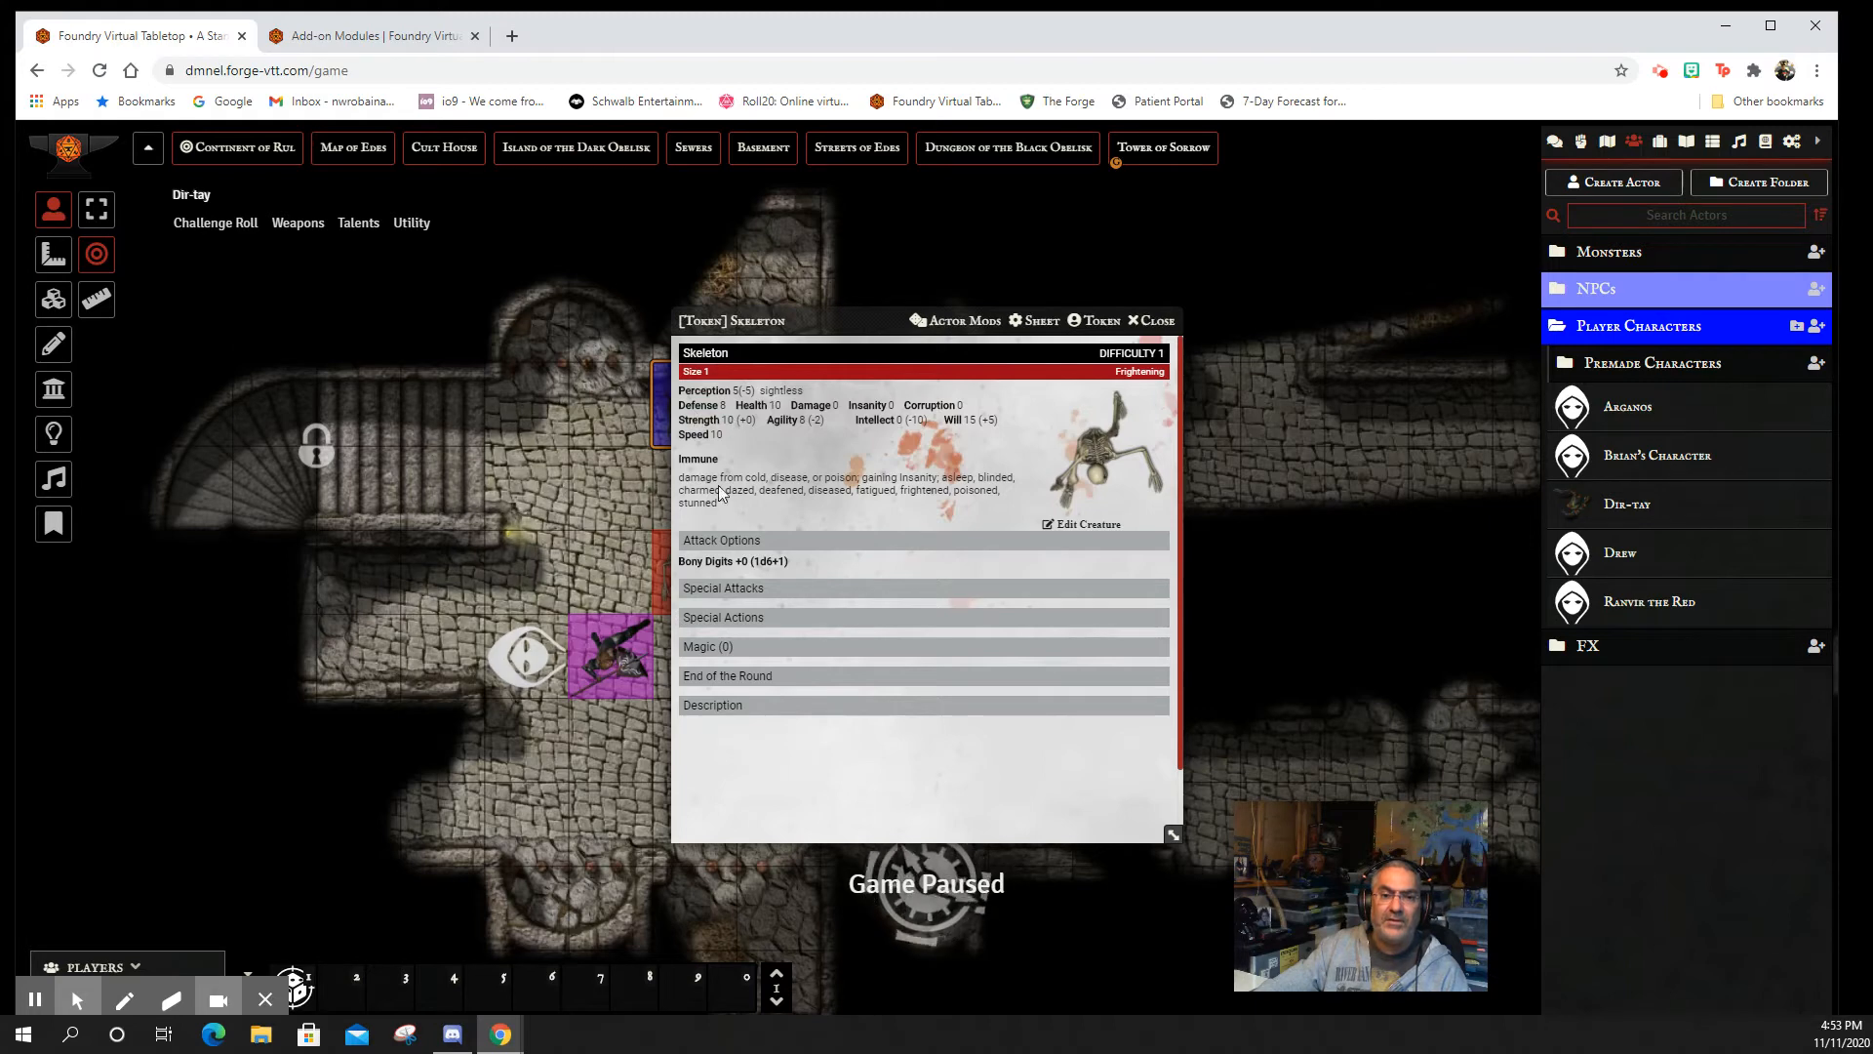
- Close the Skeleton's sheet, attack it with Dir-tay's Bow using 2 boons, and roll the damage from the chat log
left_click(1152, 325)
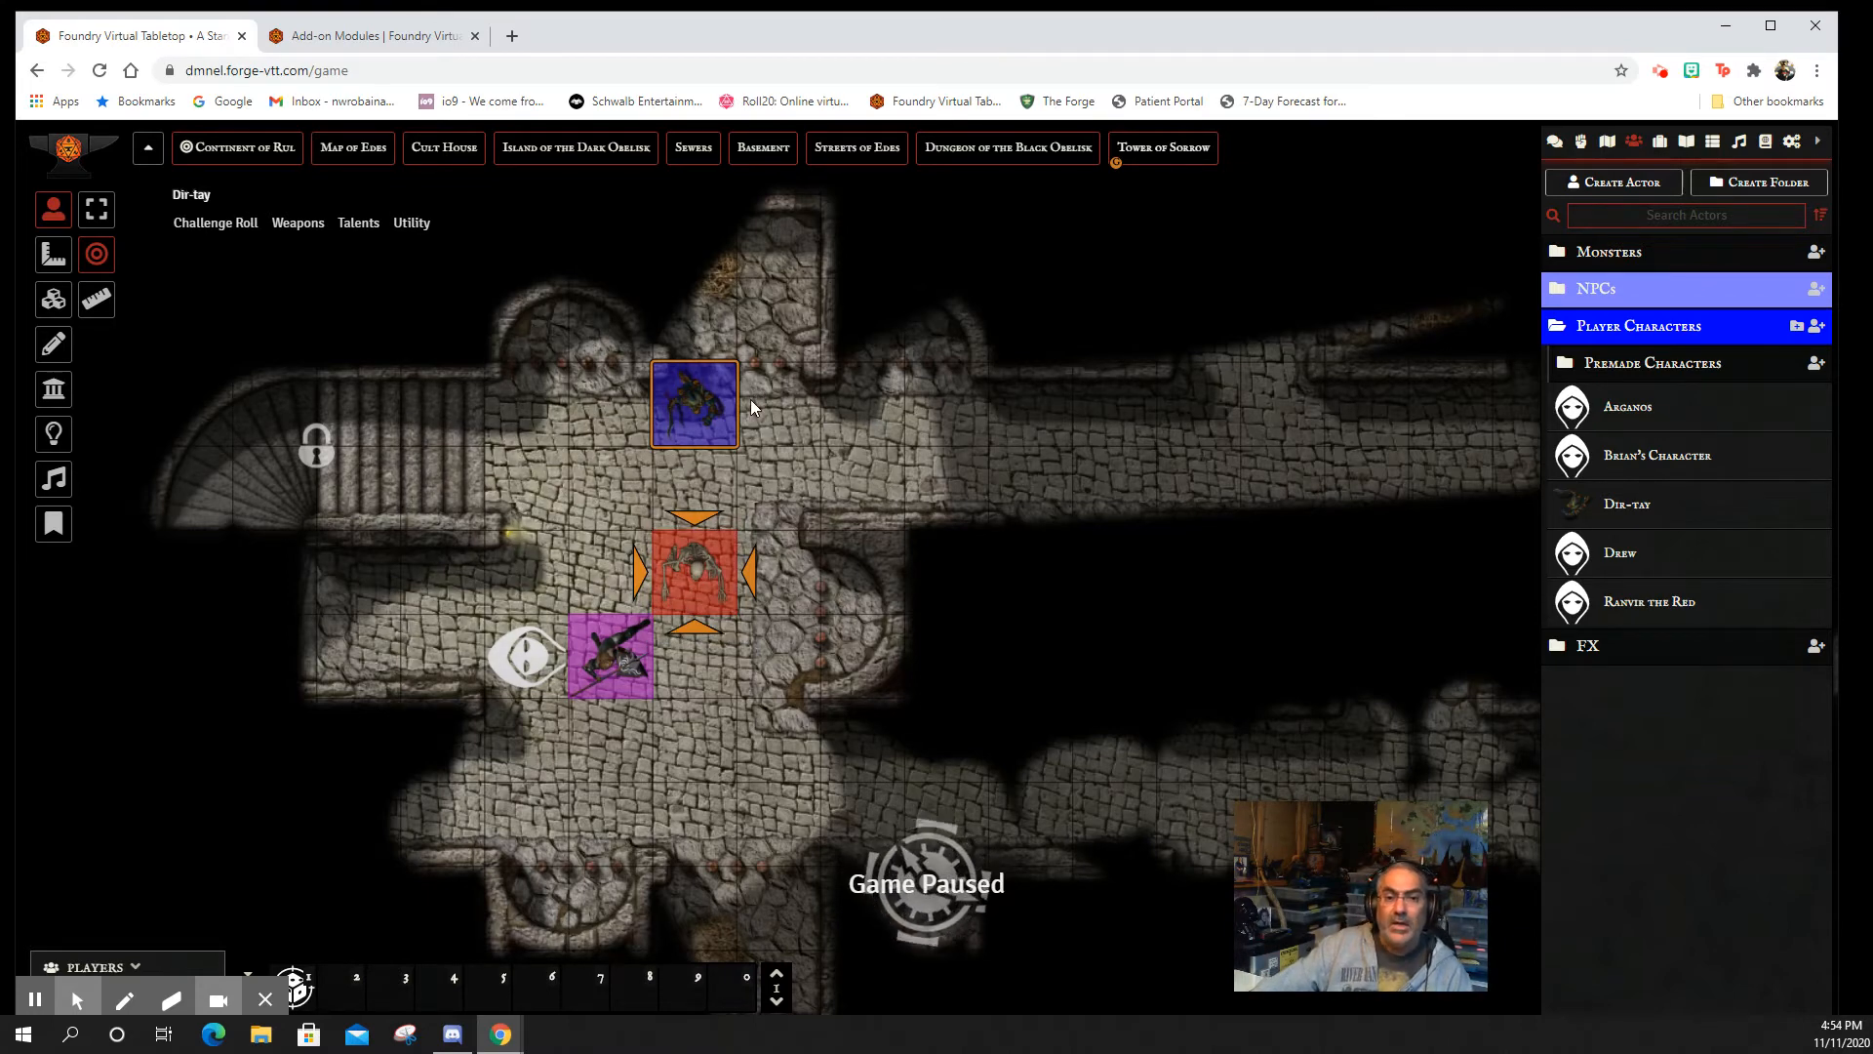
mouse_move(302, 222)
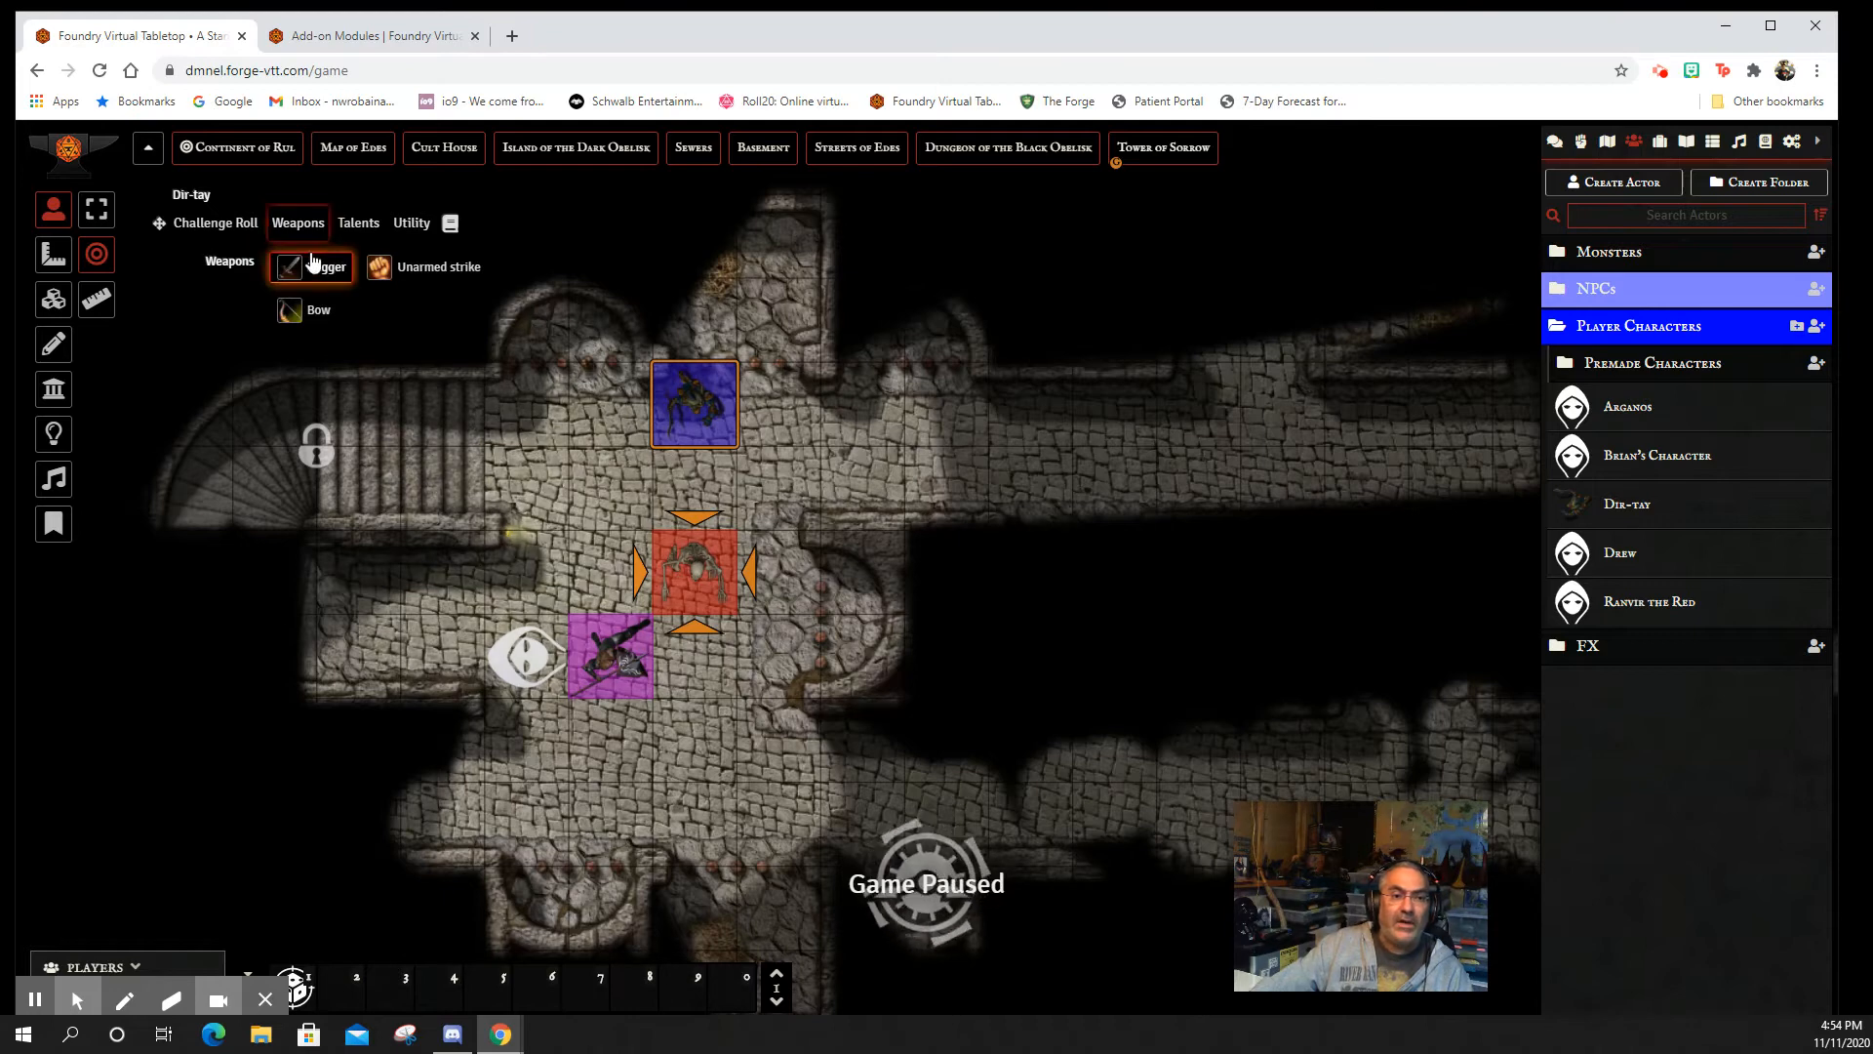
left_click(323, 321)
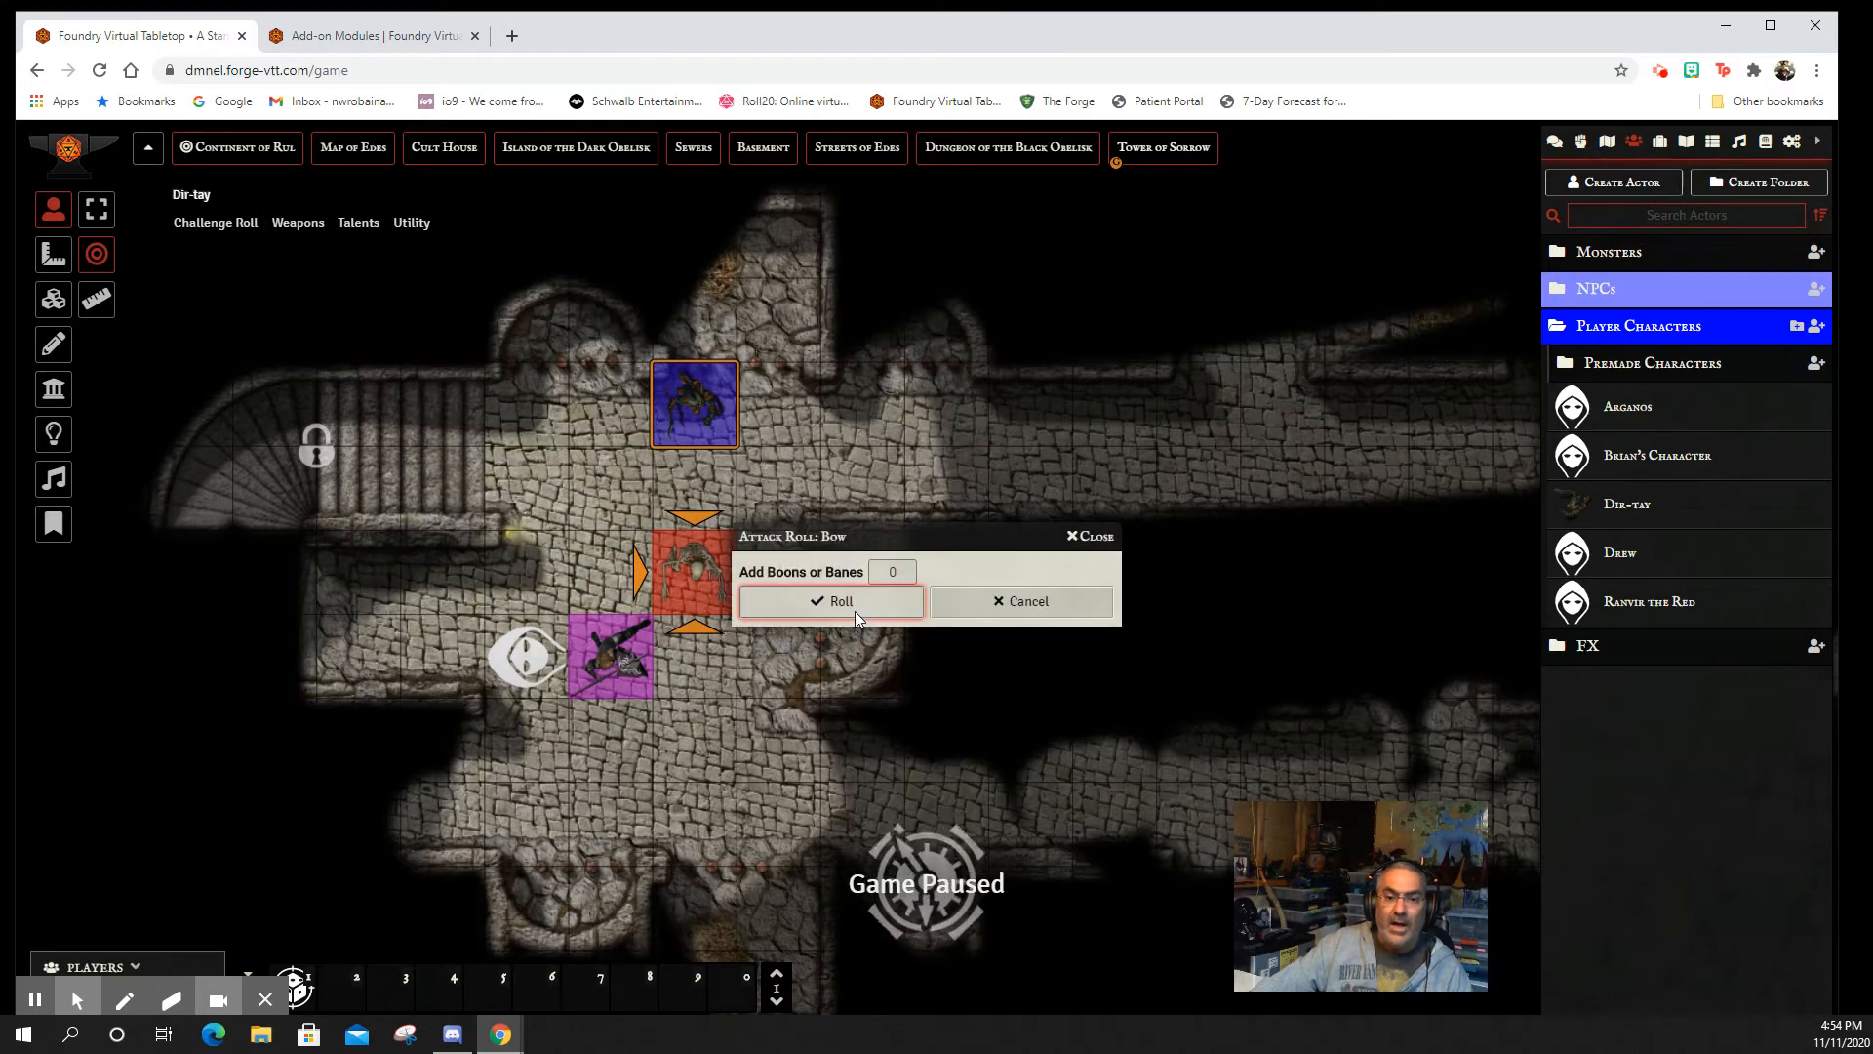
left_click(903, 572)
type("2")
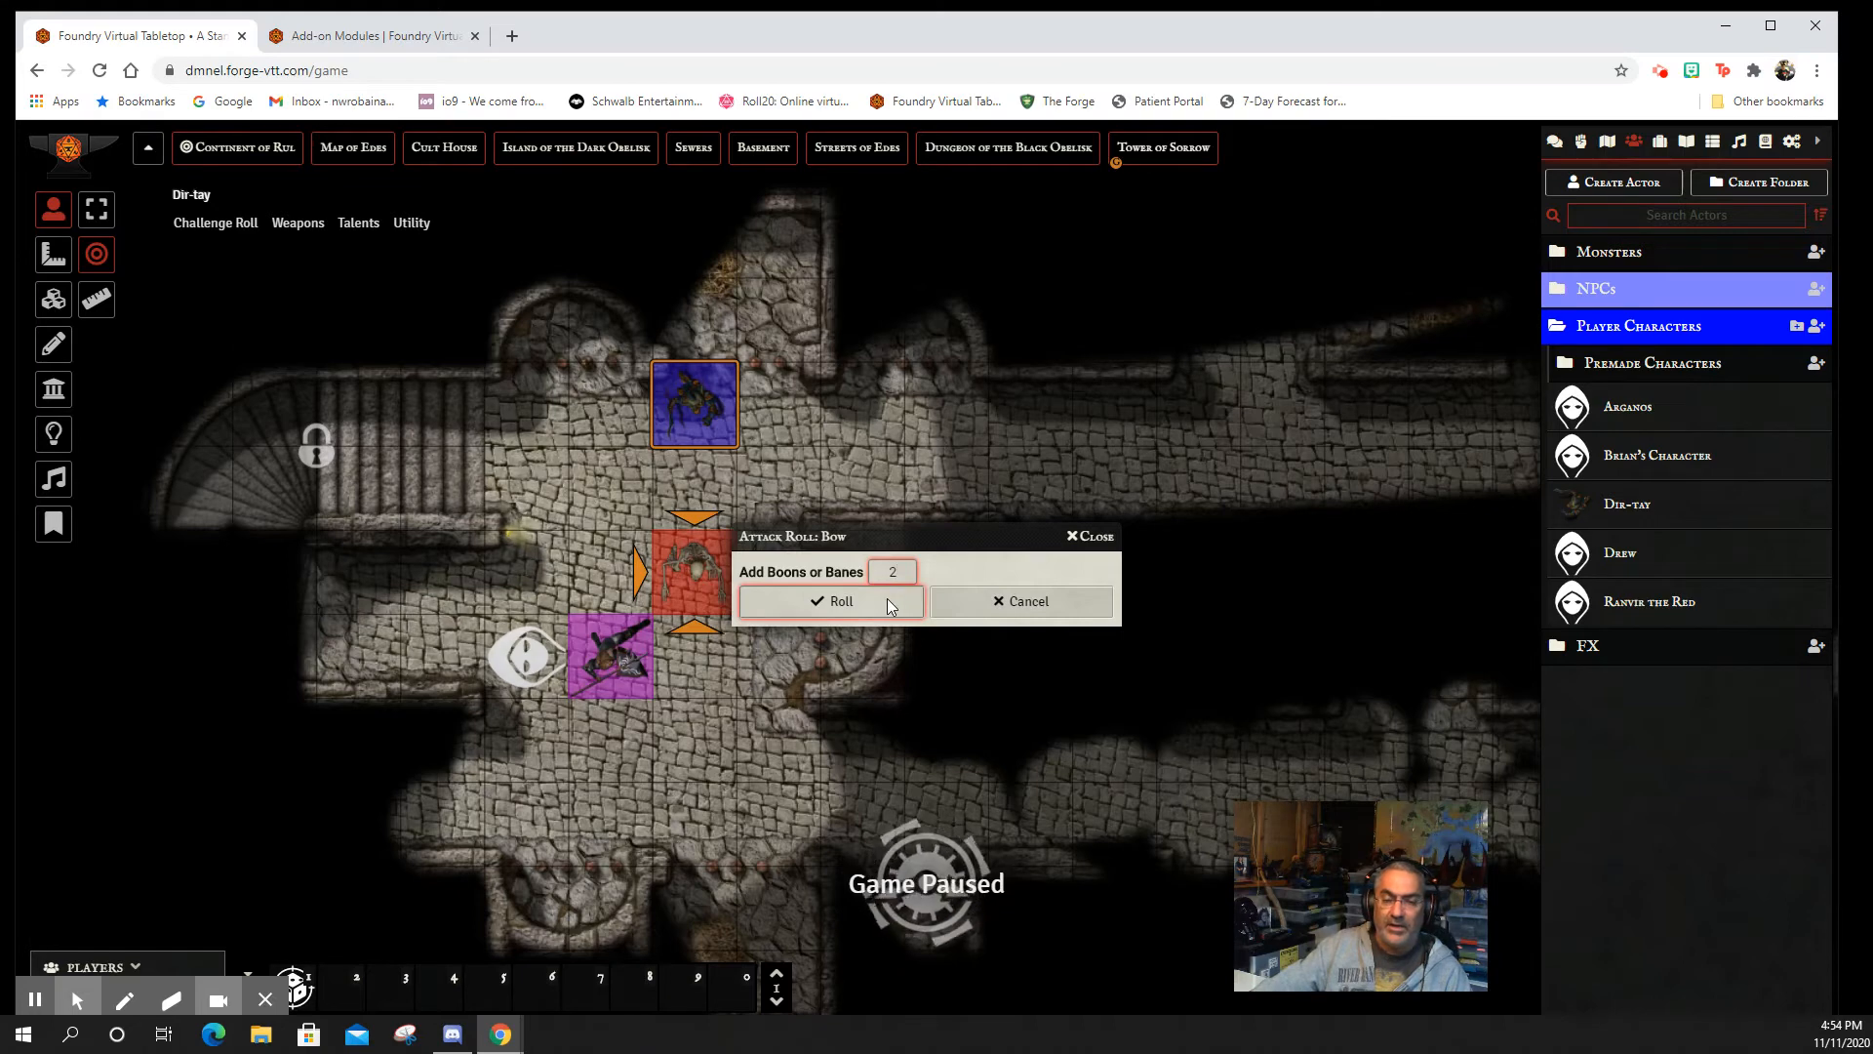
left_click(886, 600)
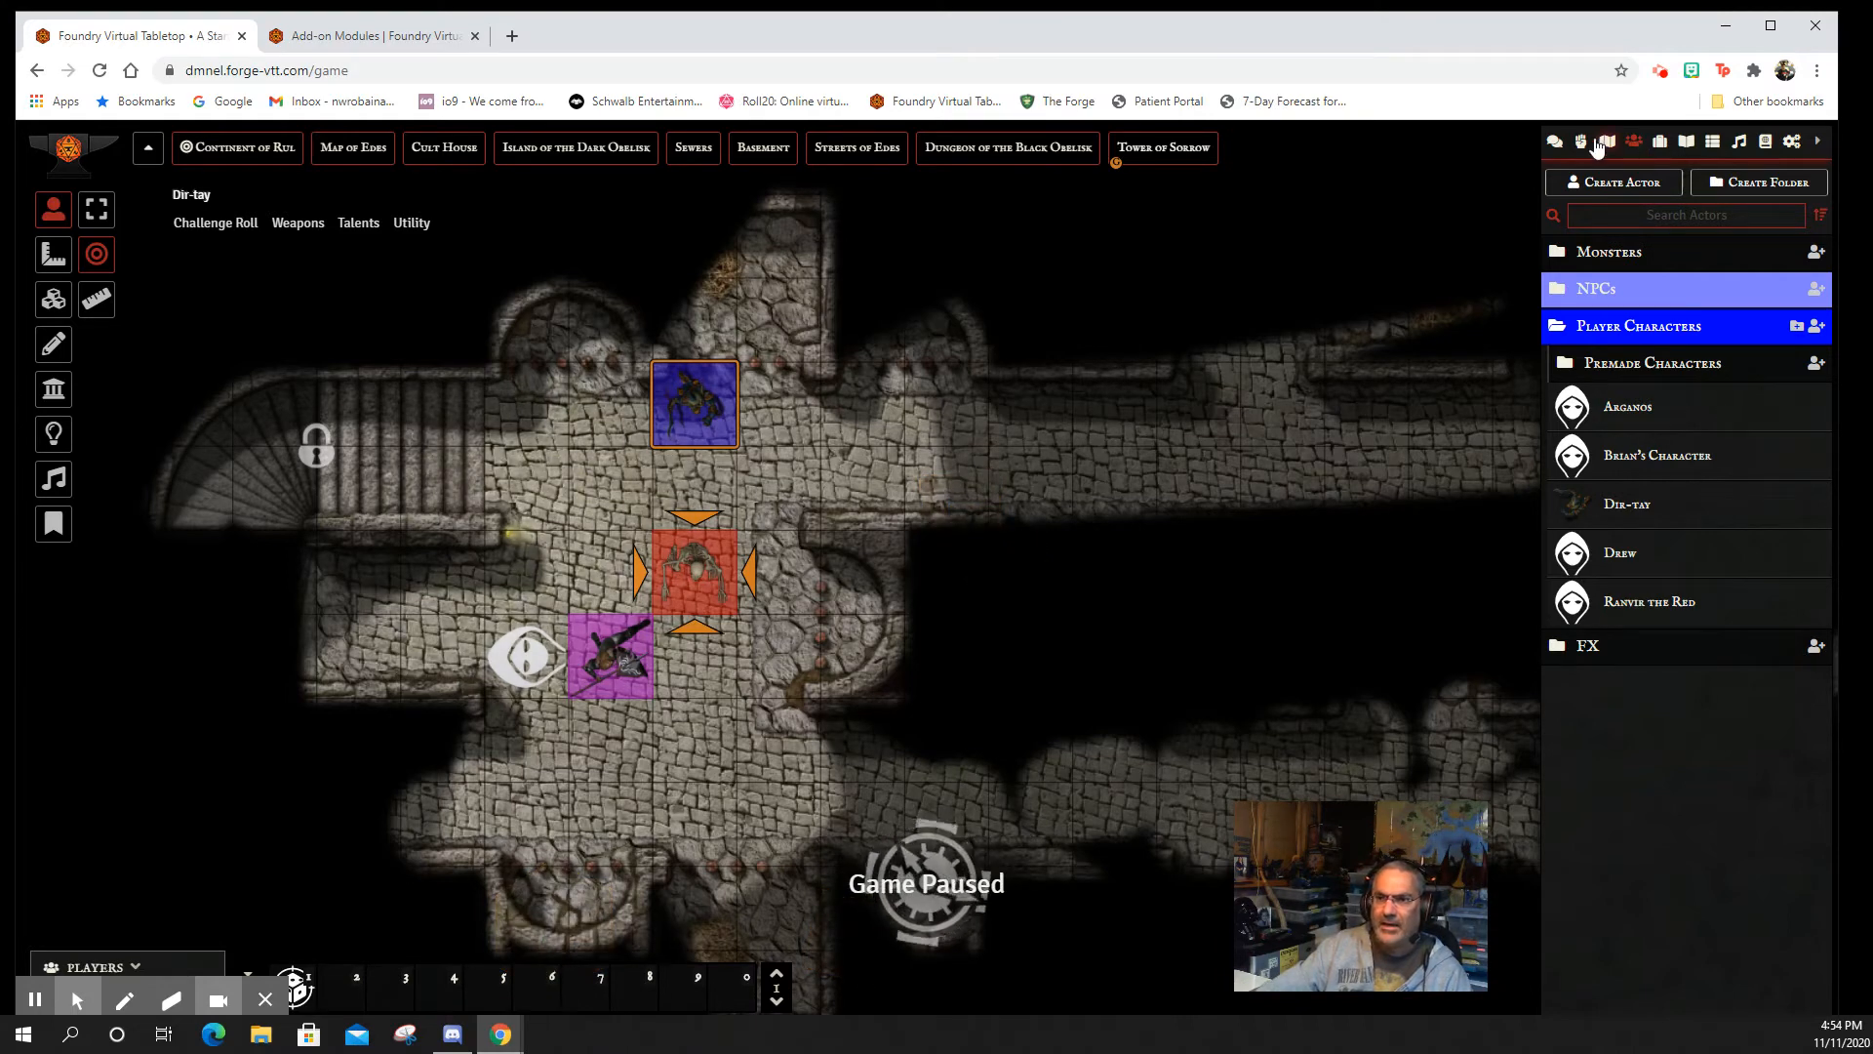
left_click(1556, 141)
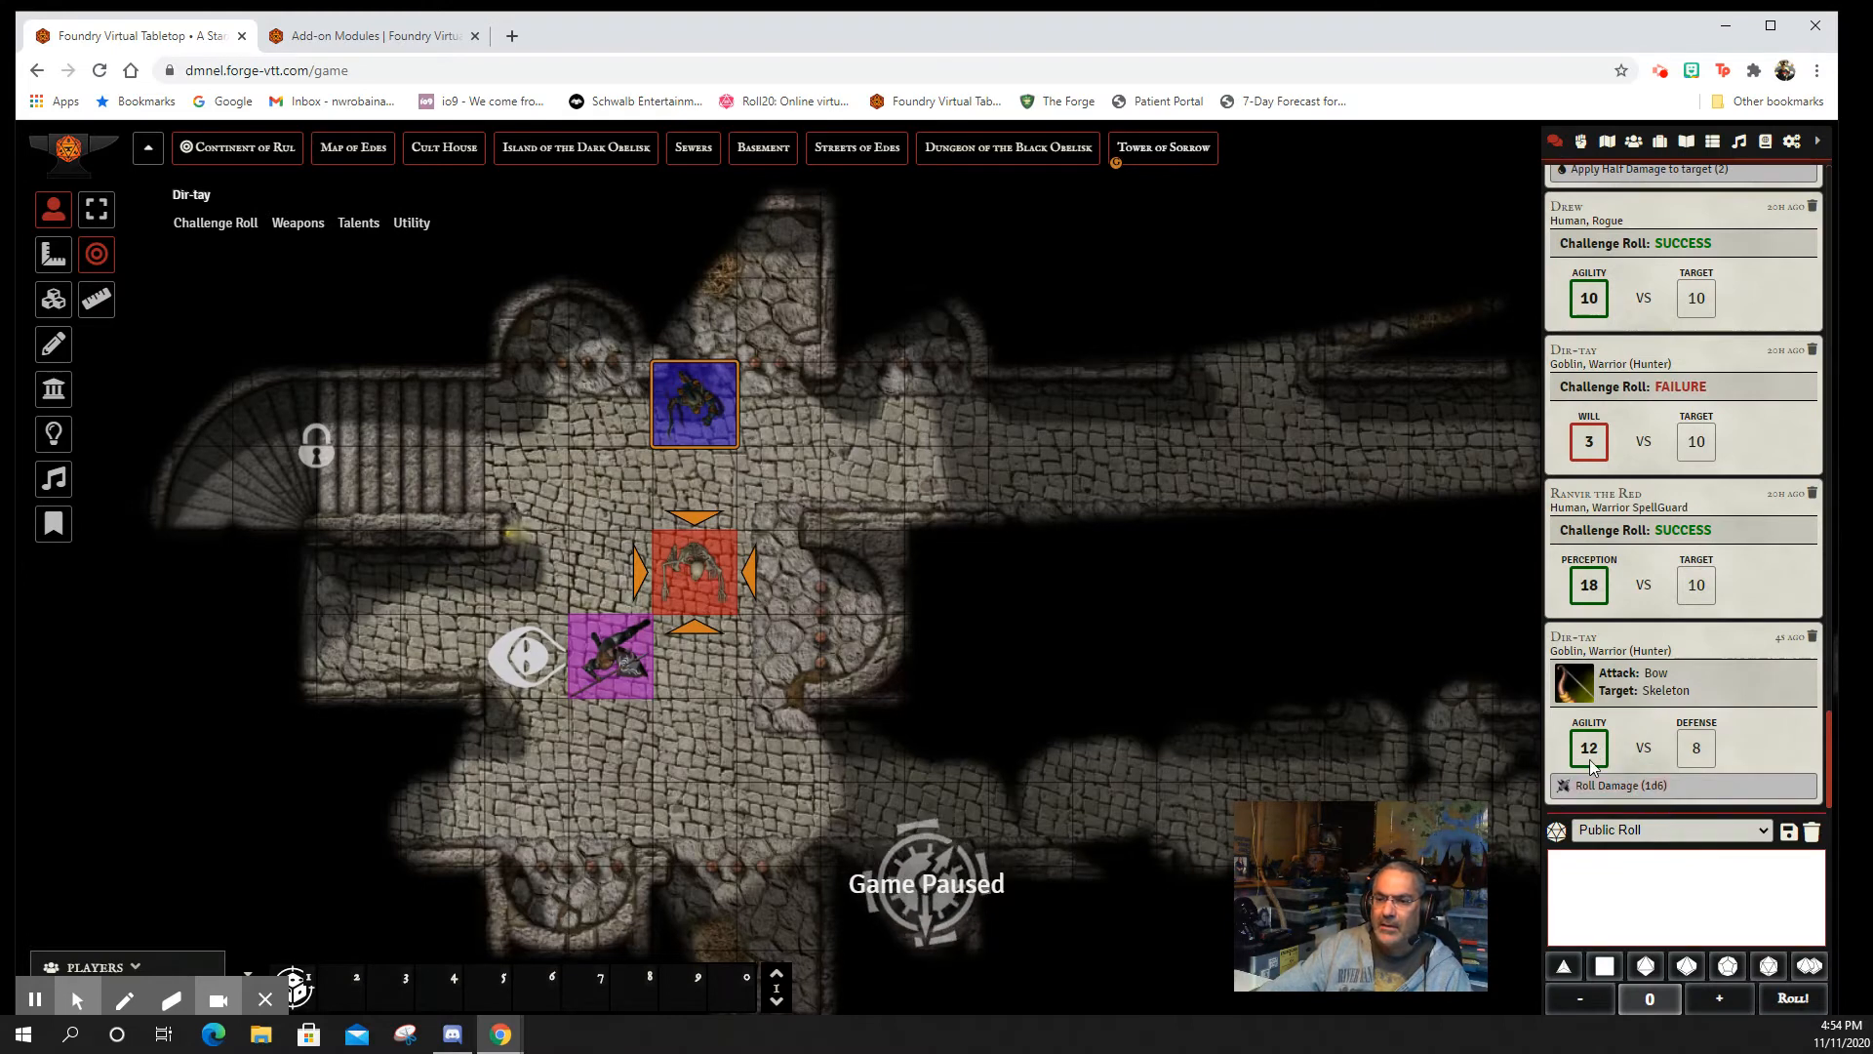
mouse_move(1594, 755)
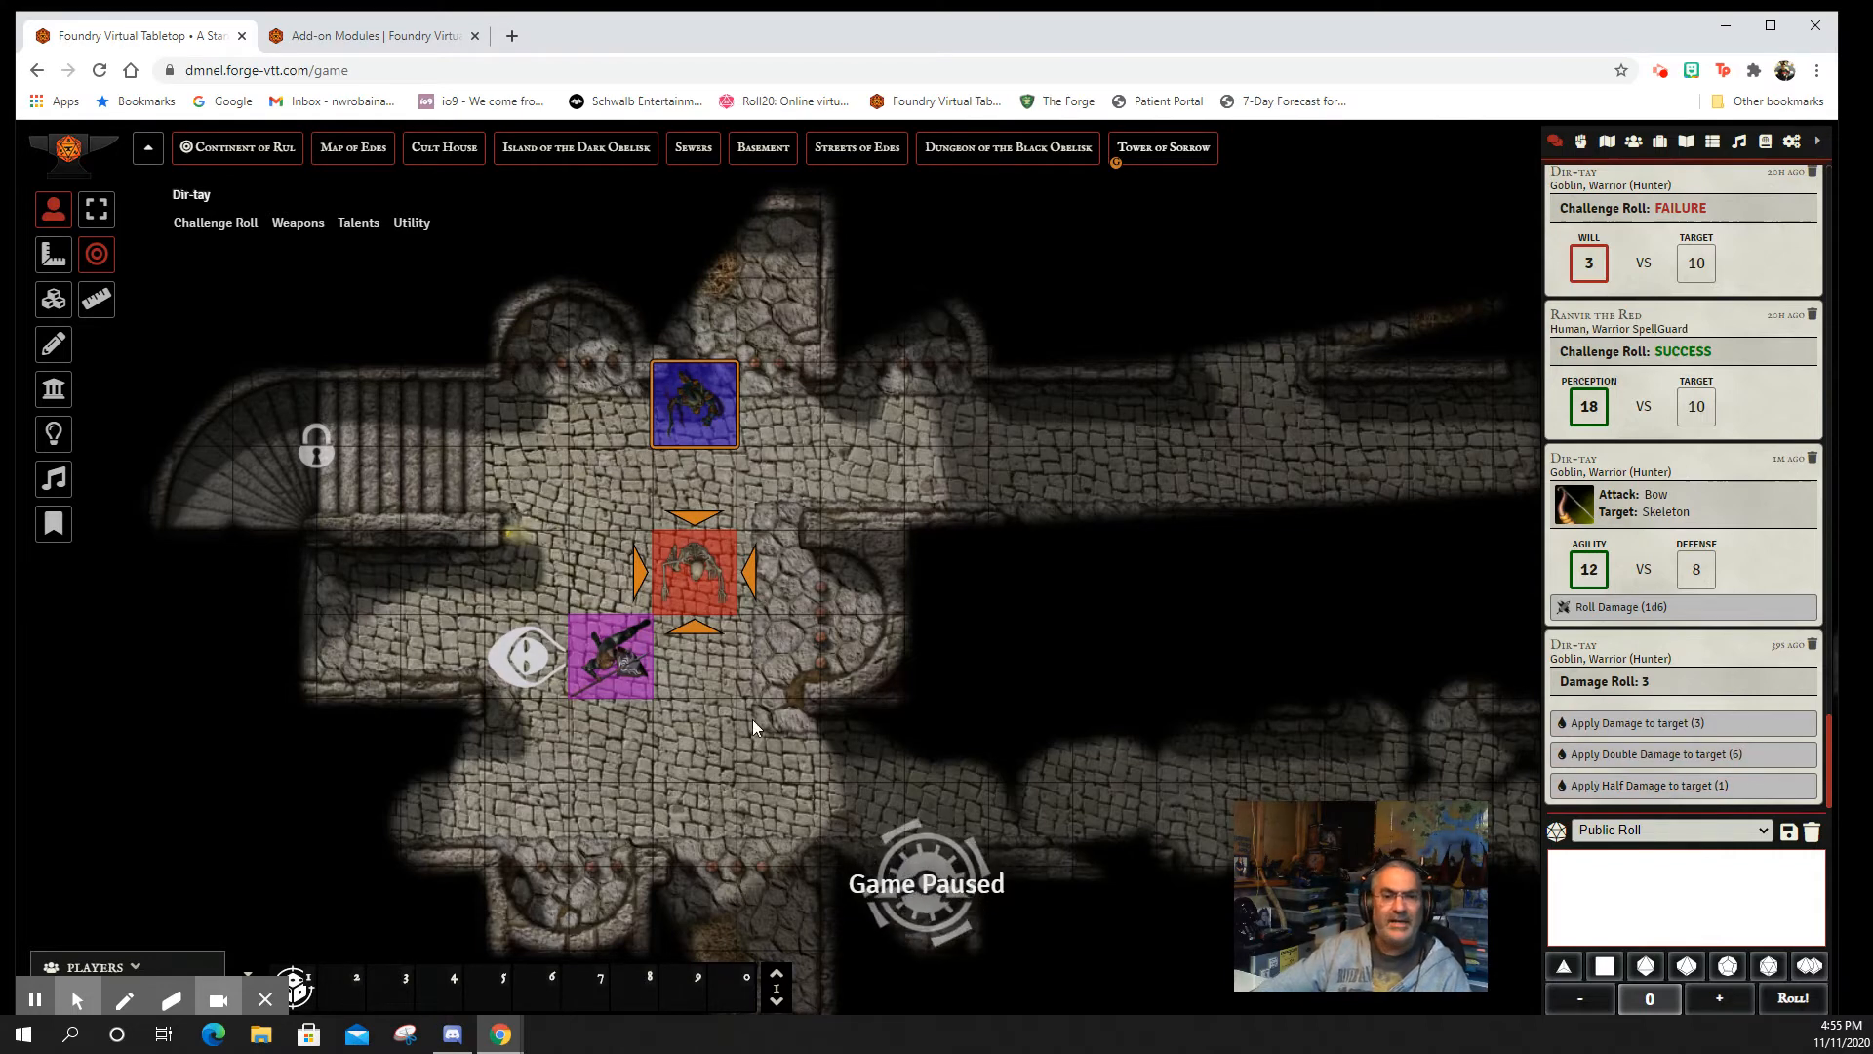
- Open the Skeleton's creature sheet, move it clear of the tokens, and toggle targeting so the Skeleton is targeted
left_click(703, 582)
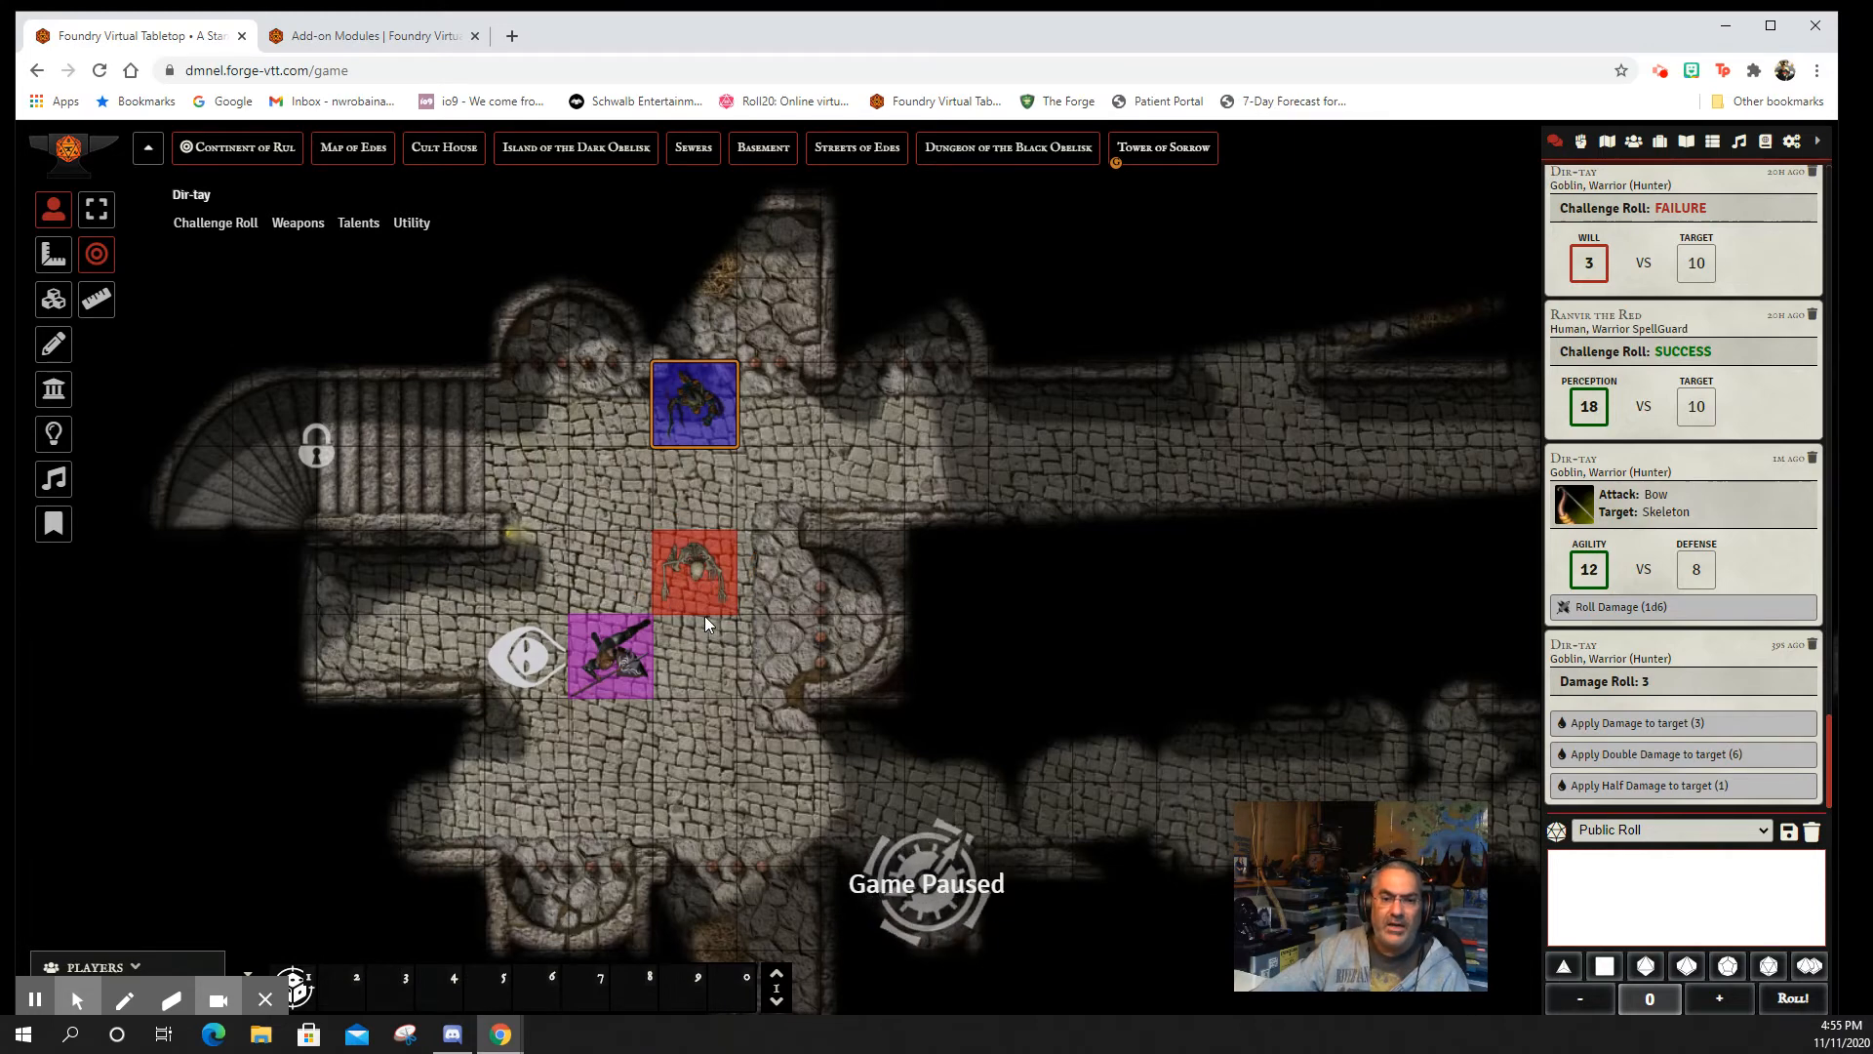
double_click(696, 574)
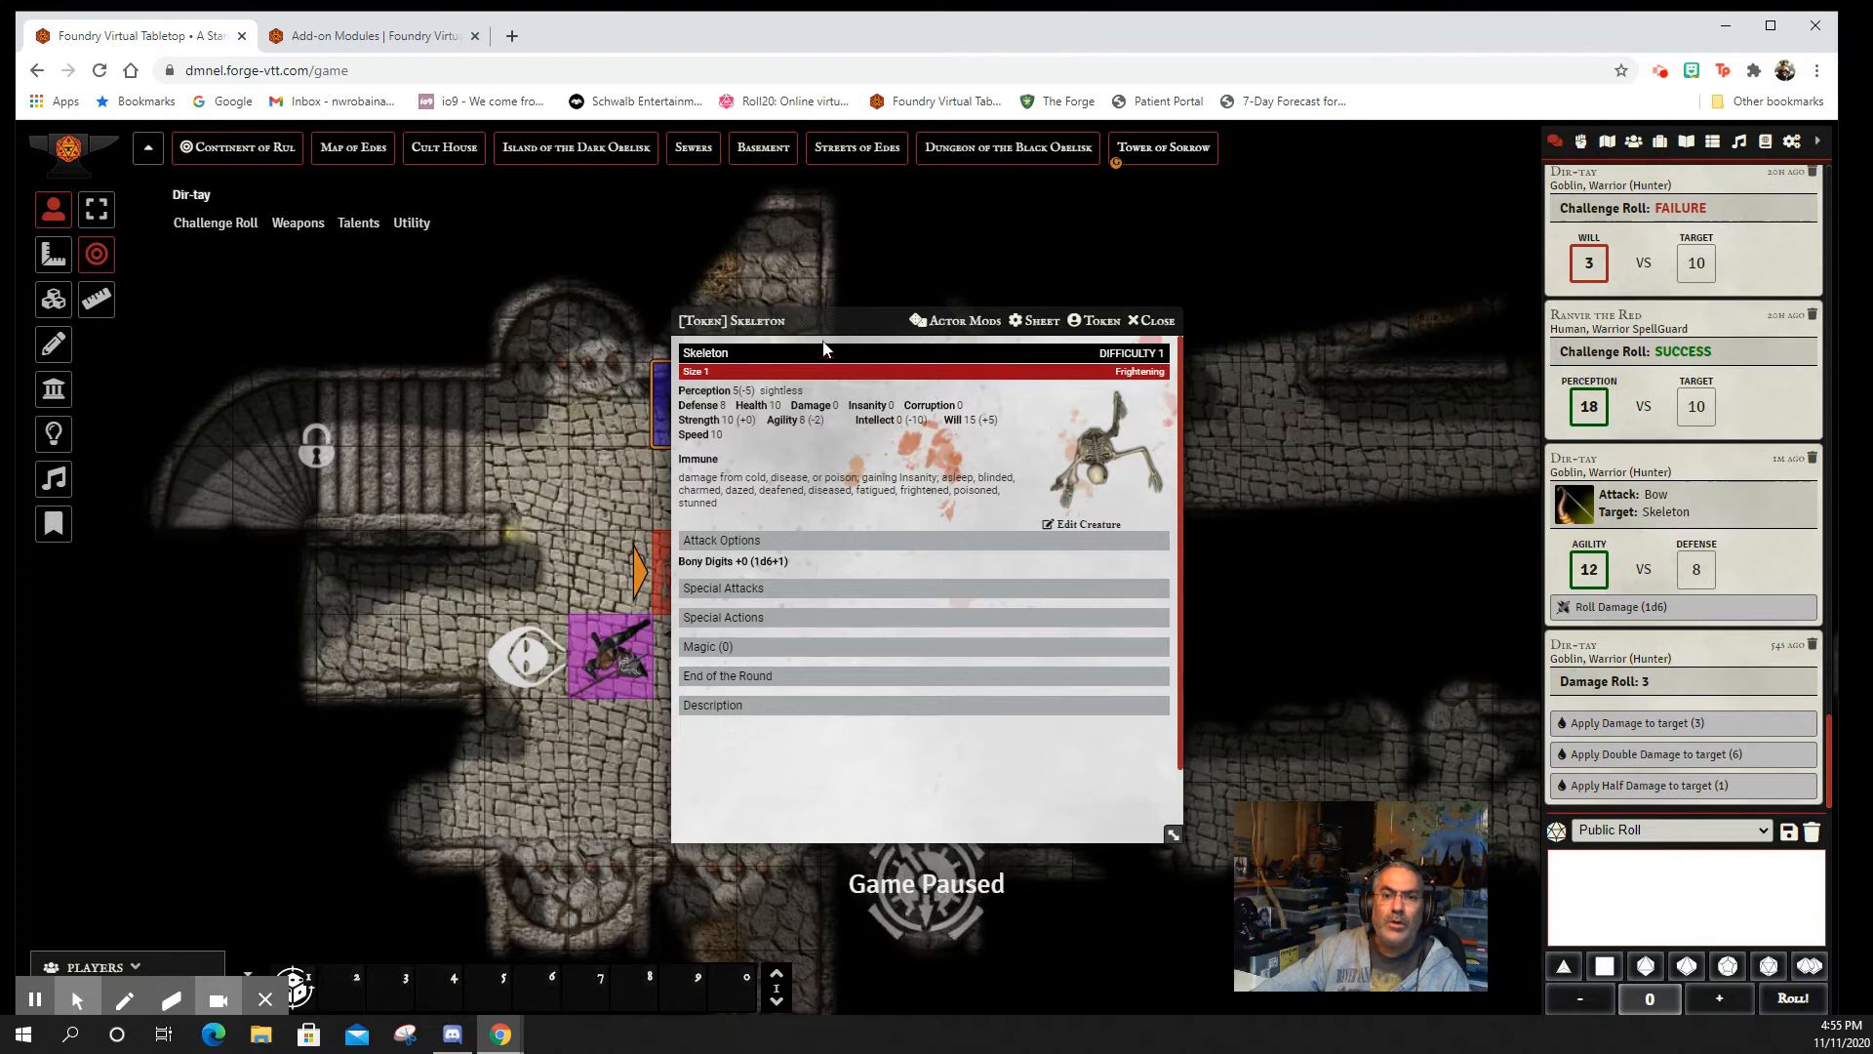
left_click_drag(830, 319, 1054, 273)
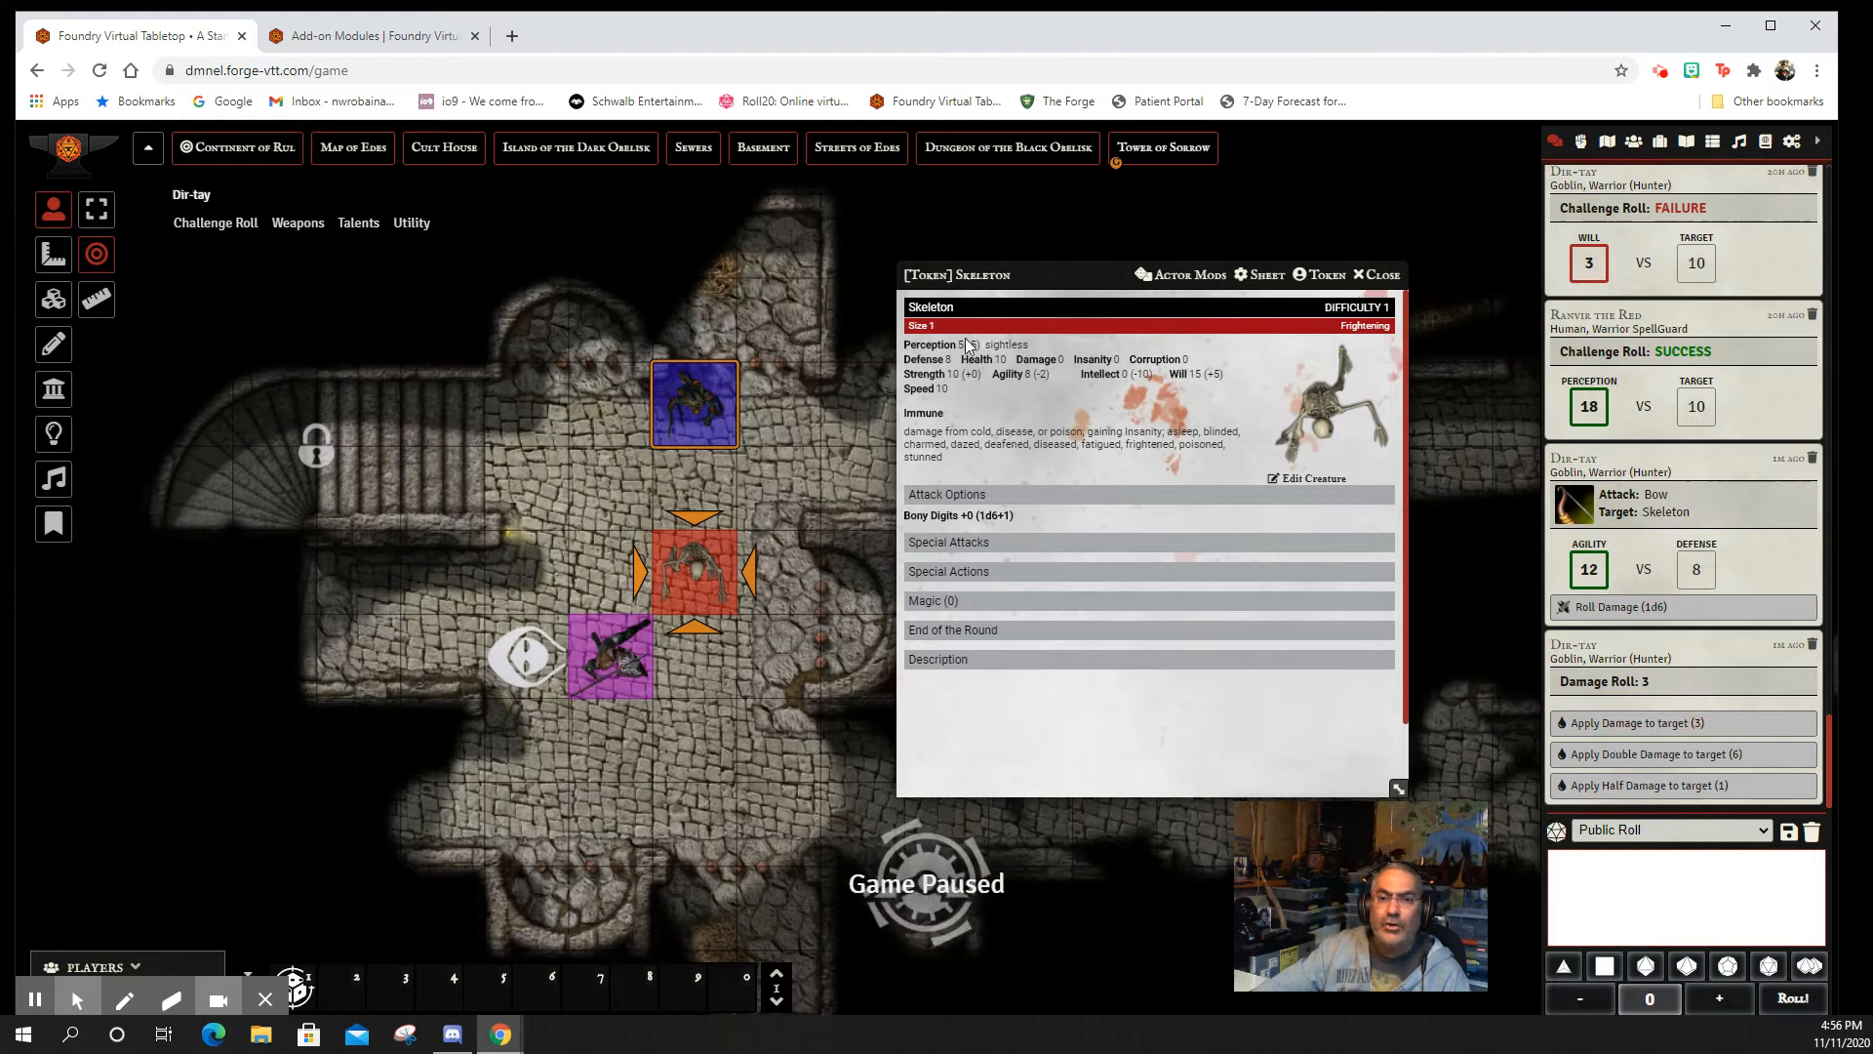
left_click(710, 578)
left_click(708, 576)
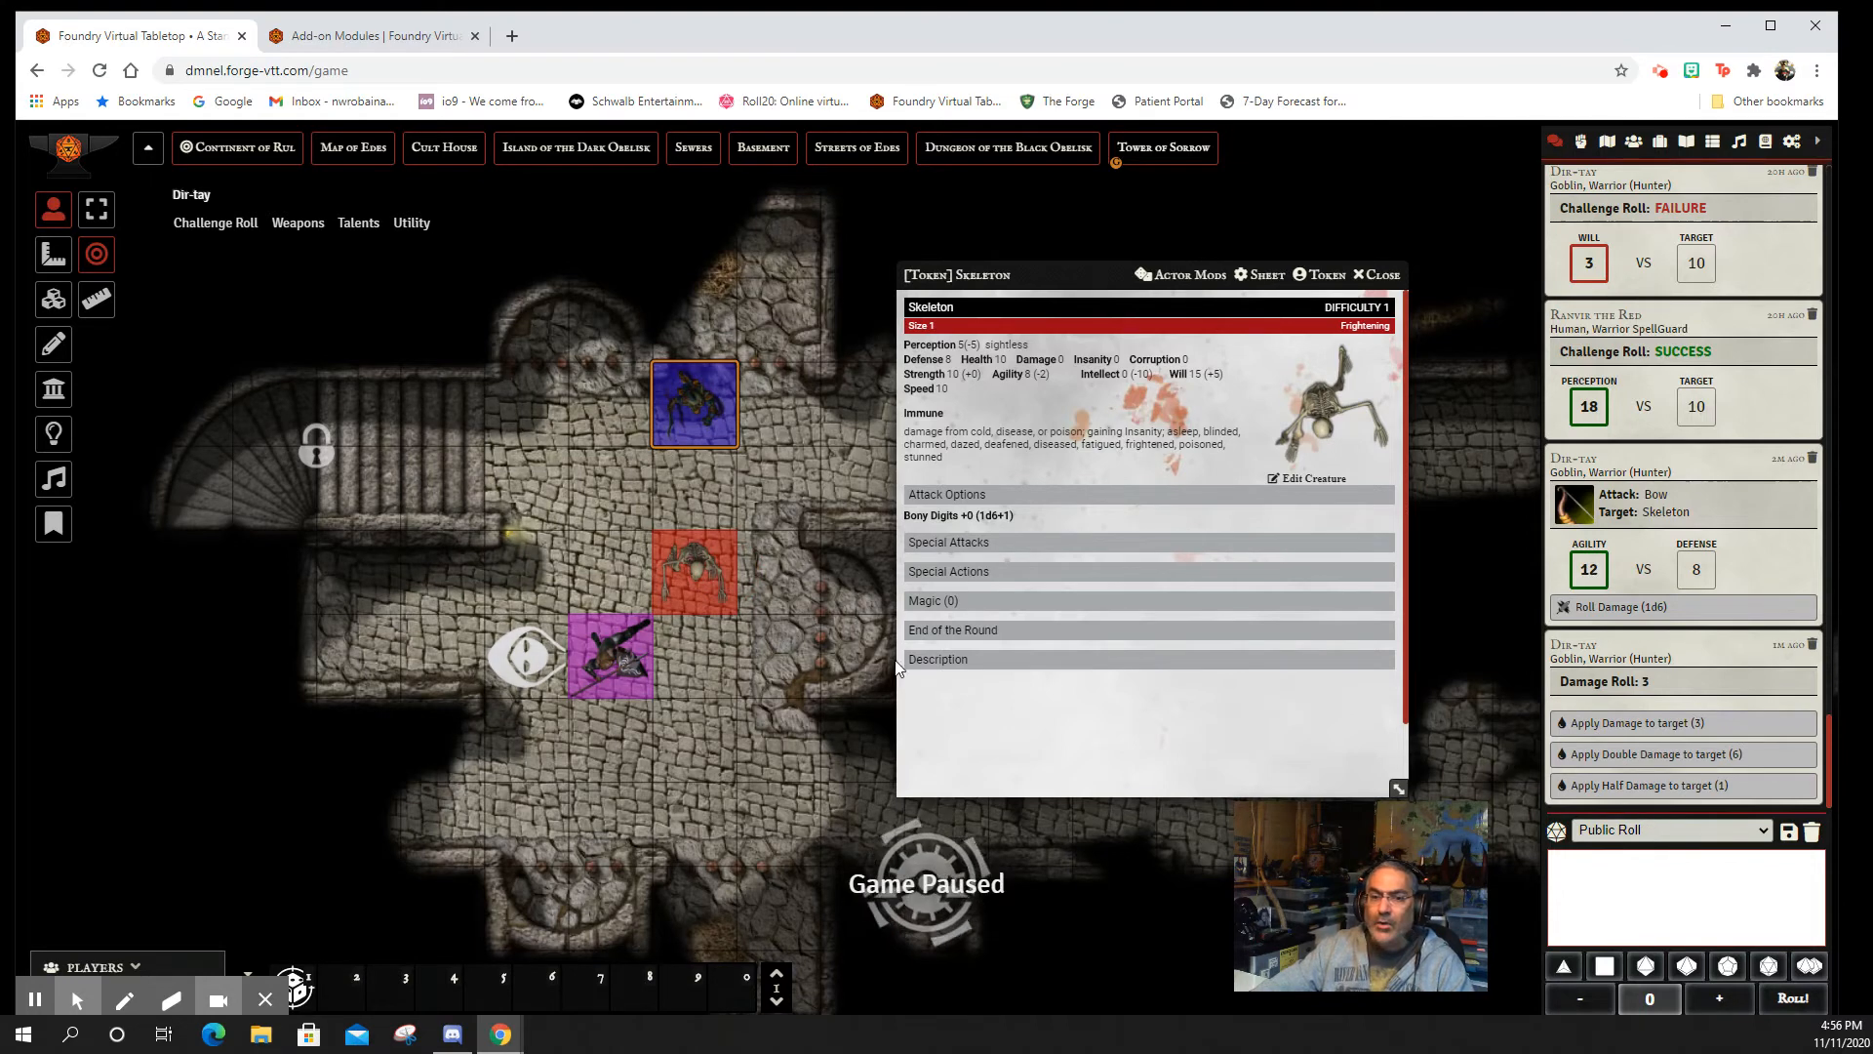
left_click(677, 583)
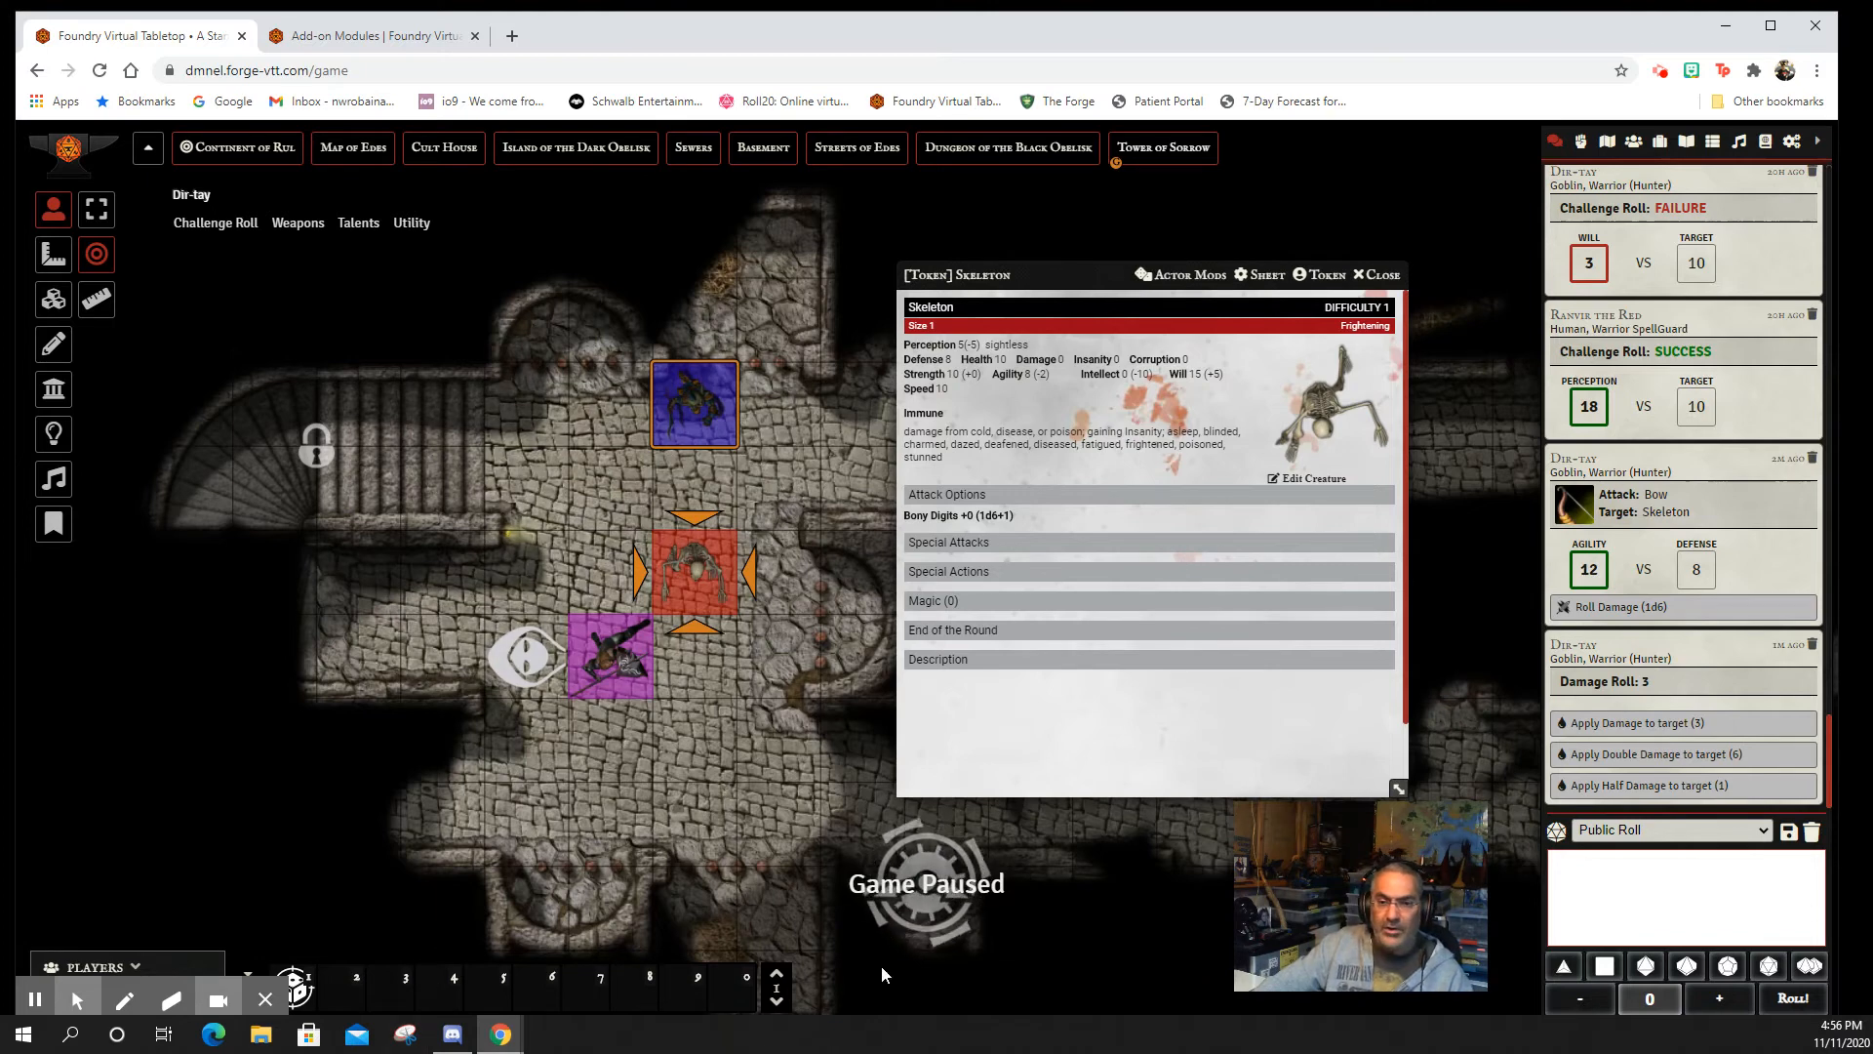
left_click(1703, 678)
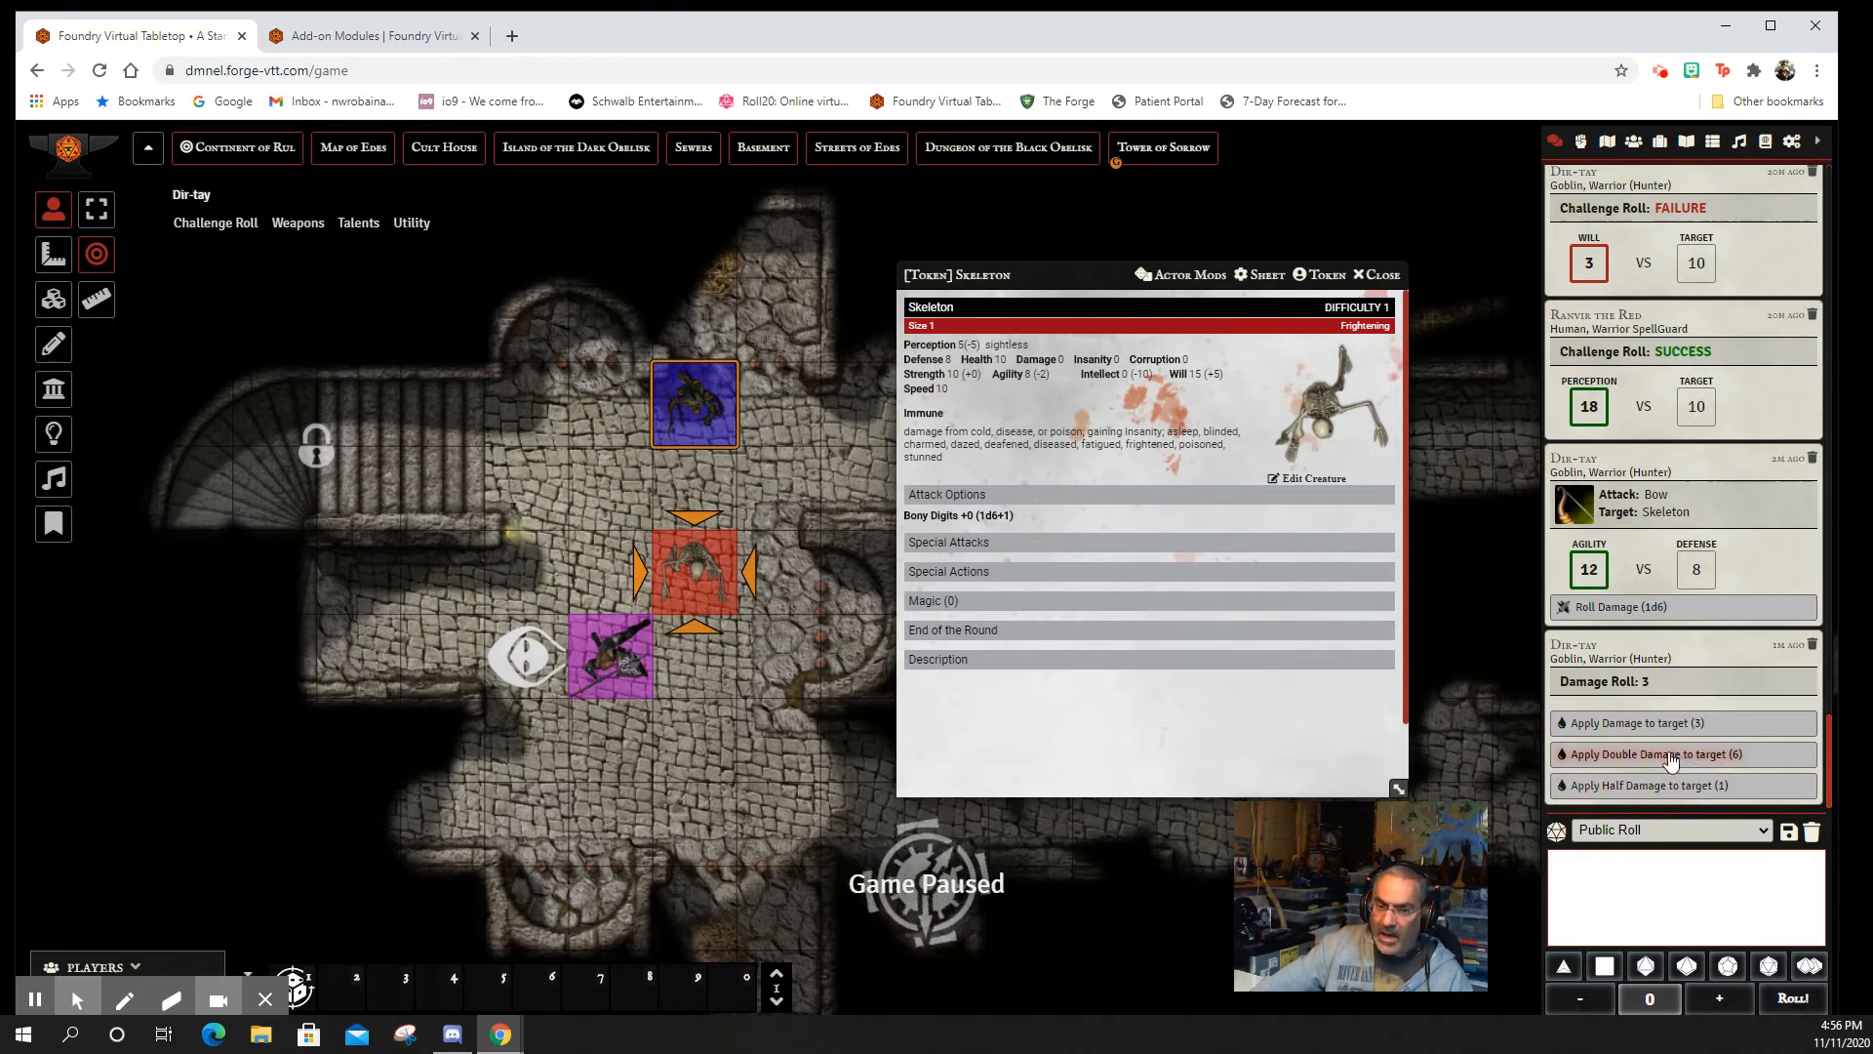
- Examine the Skeleton token's quick controls, close its creature sheet, and deselect the tokens
right_click(699, 564)
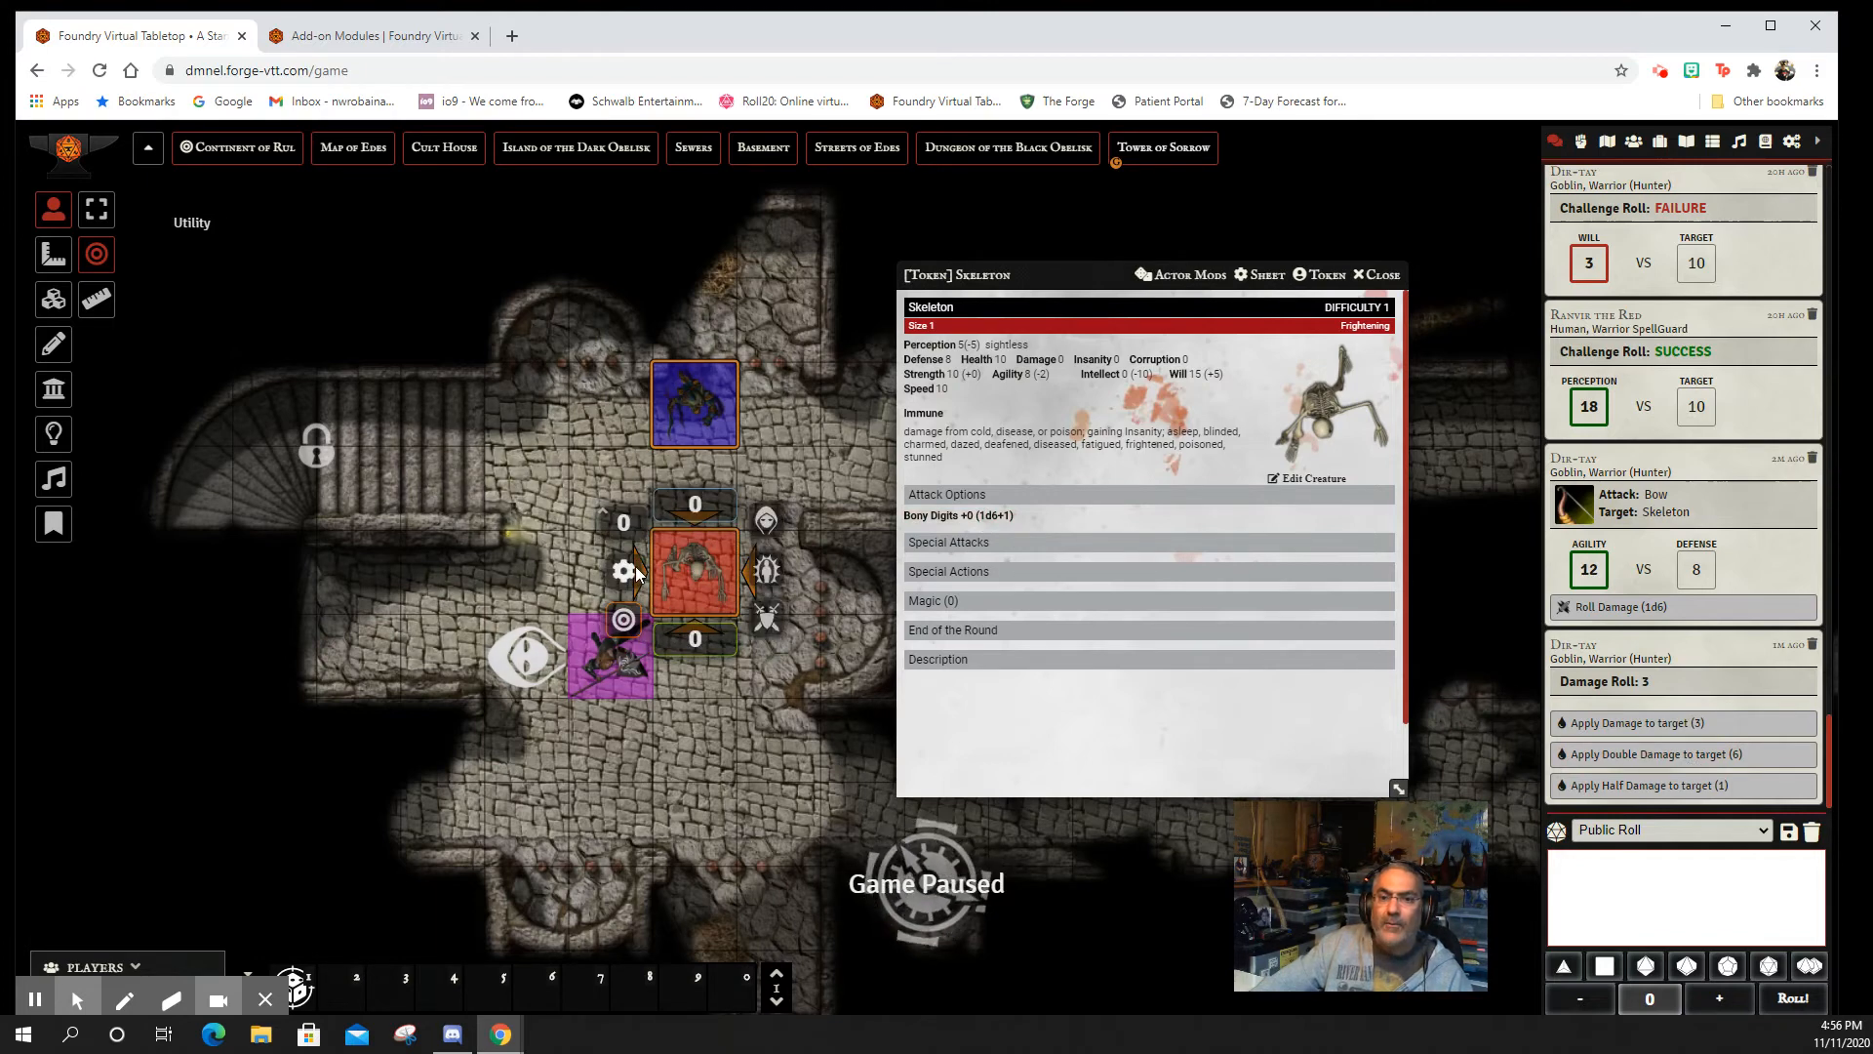
left_click(1379, 278)
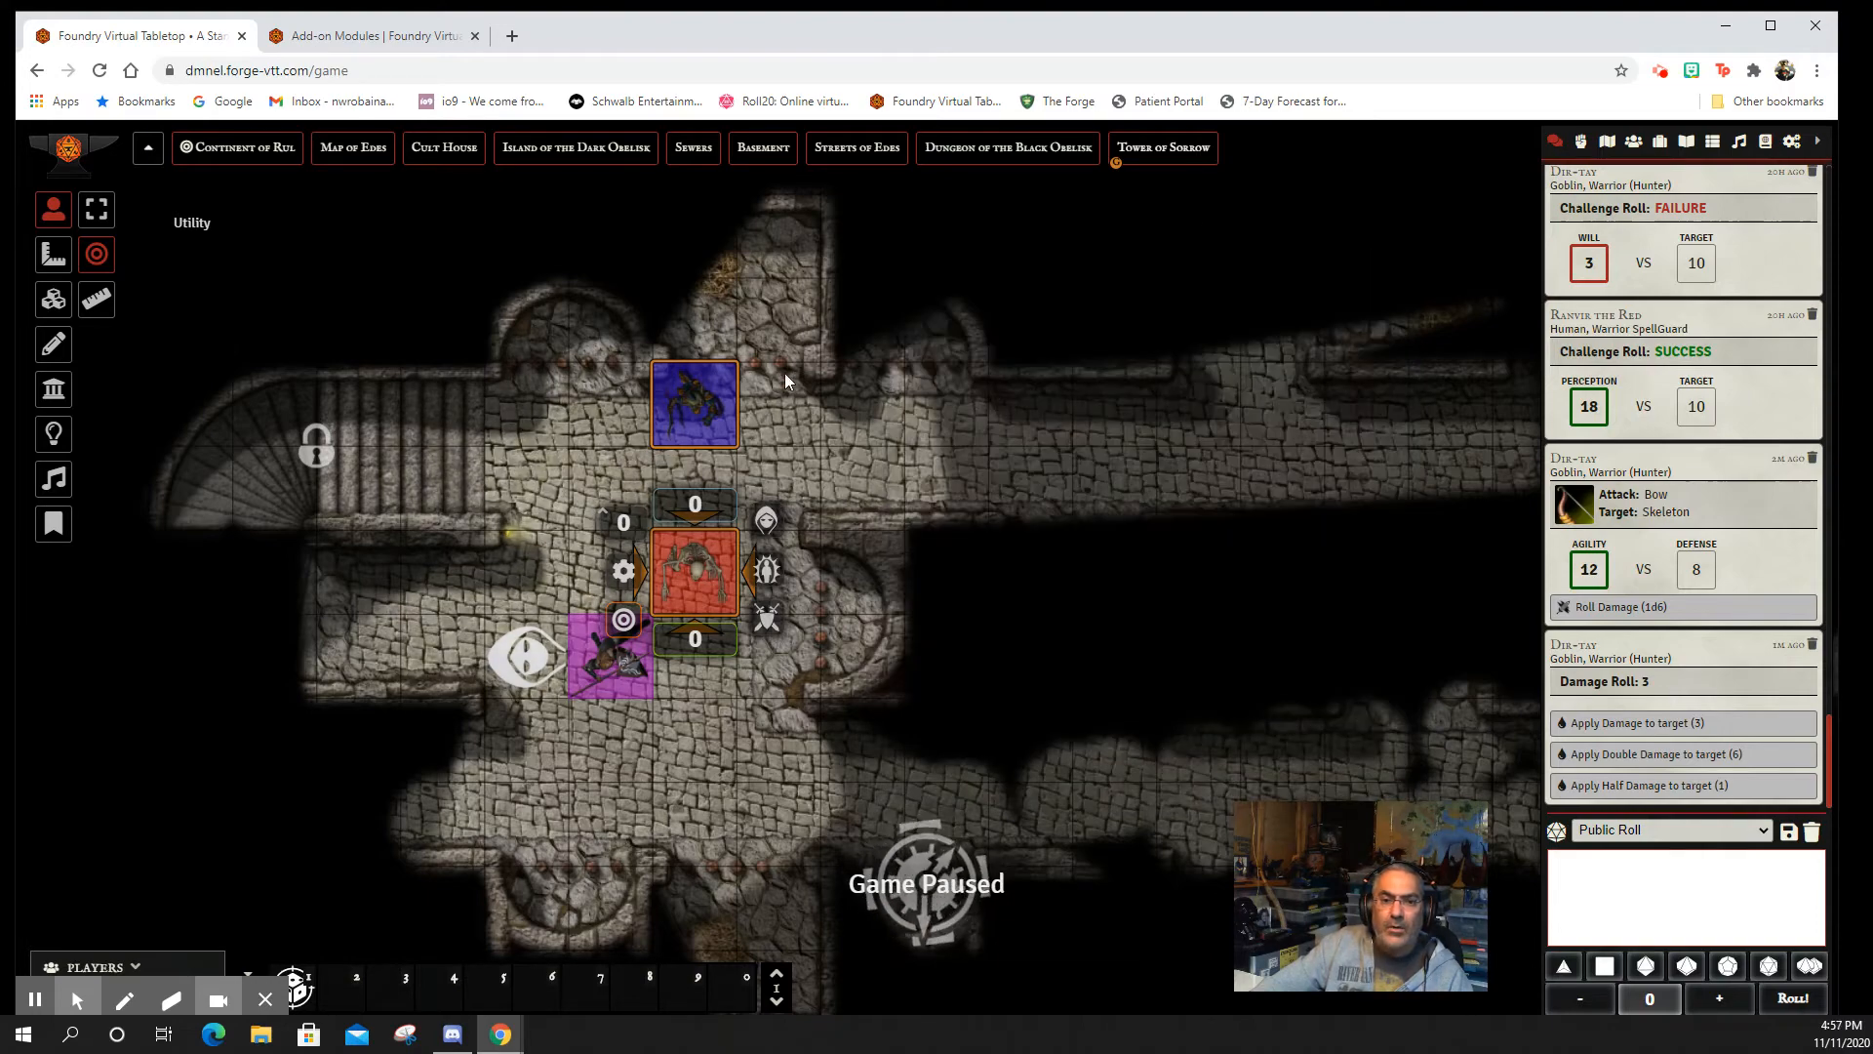
left_click(837, 458)
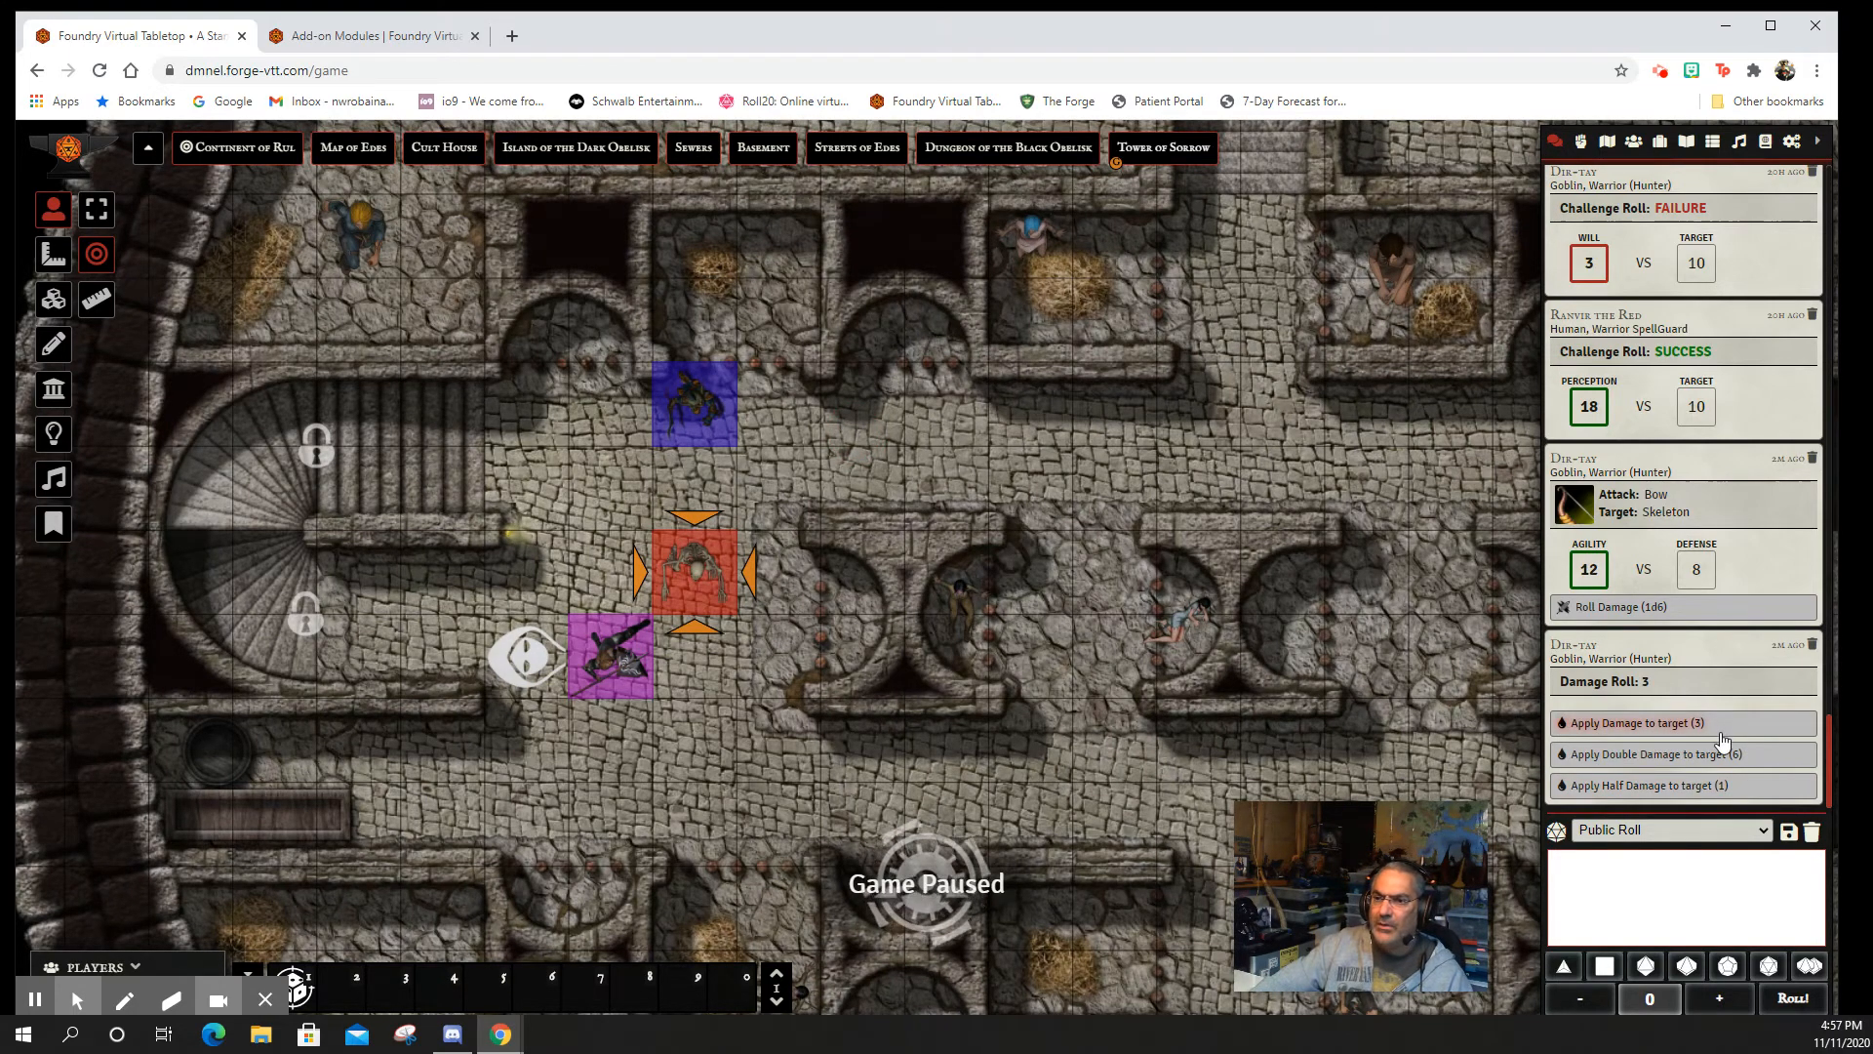
scroll(1720, 734, "up", 2)
scroll(1721, 733, "down", 2)
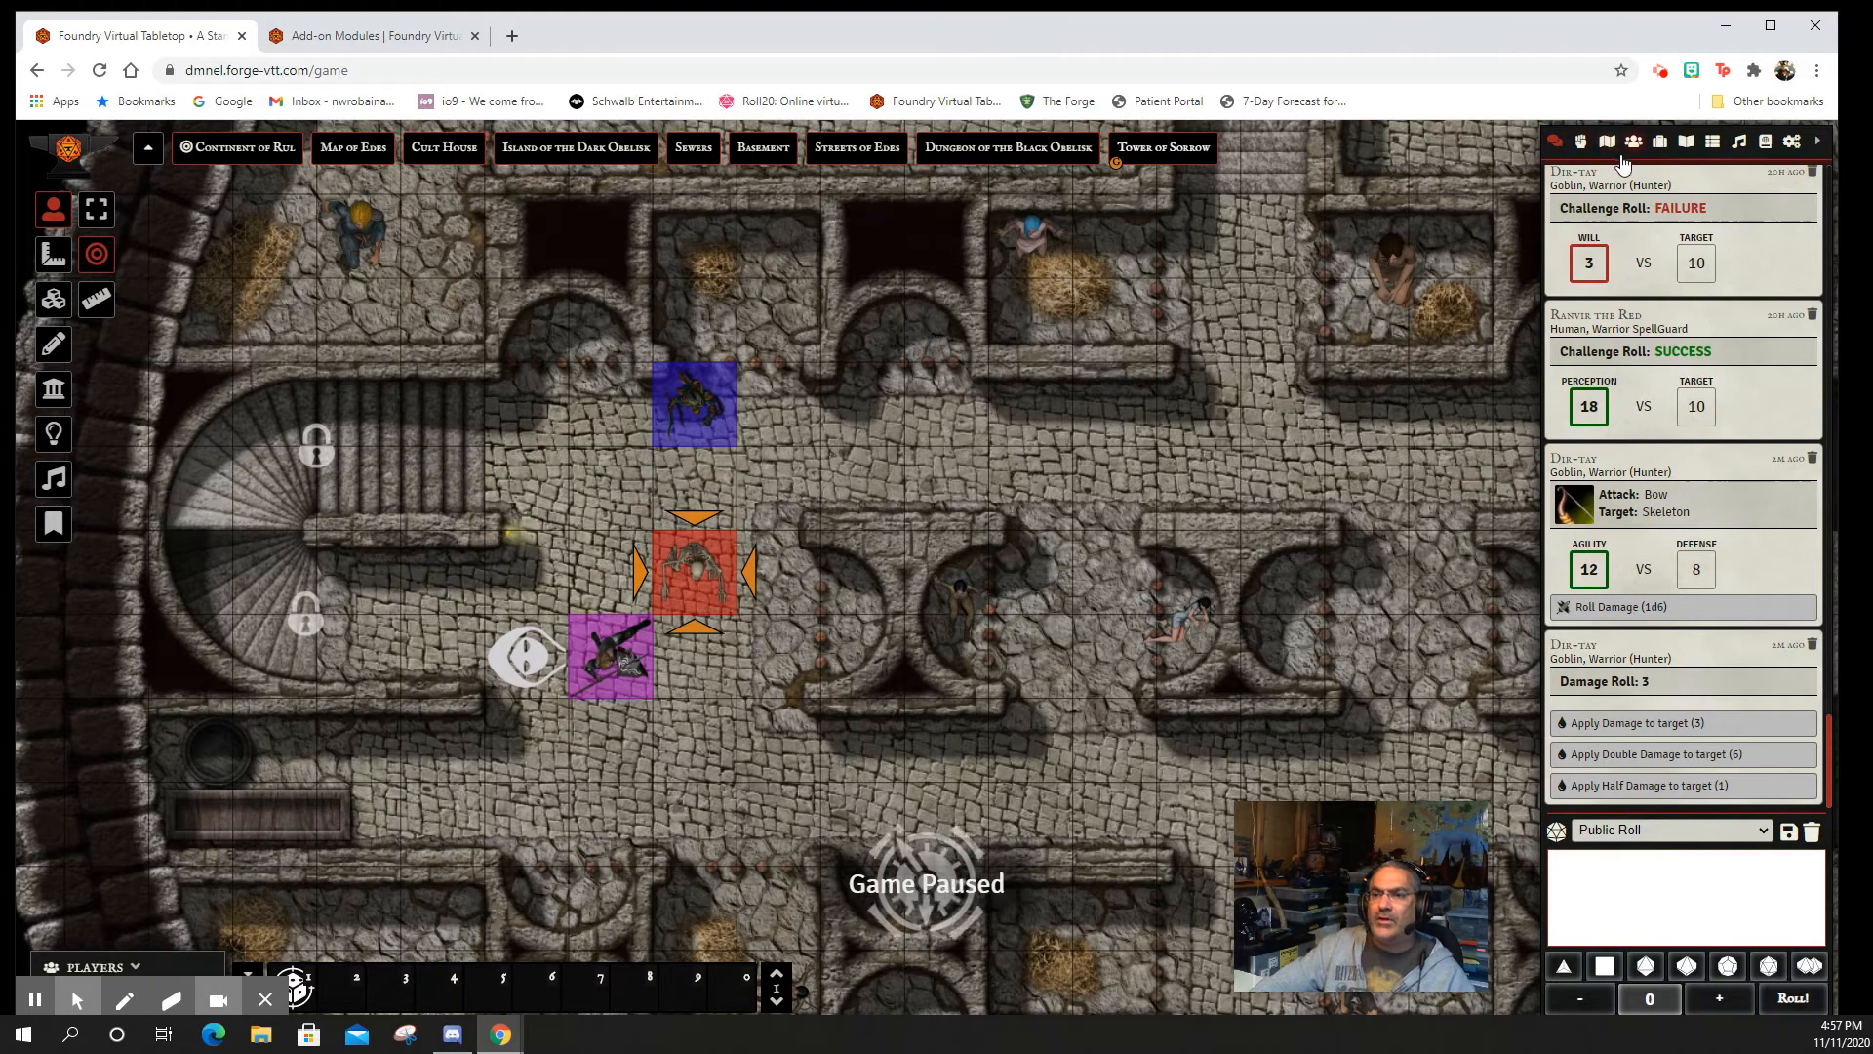
- Show the combat tracker and add Dir-tay's token to a combat encounter
left_click(1581, 142)
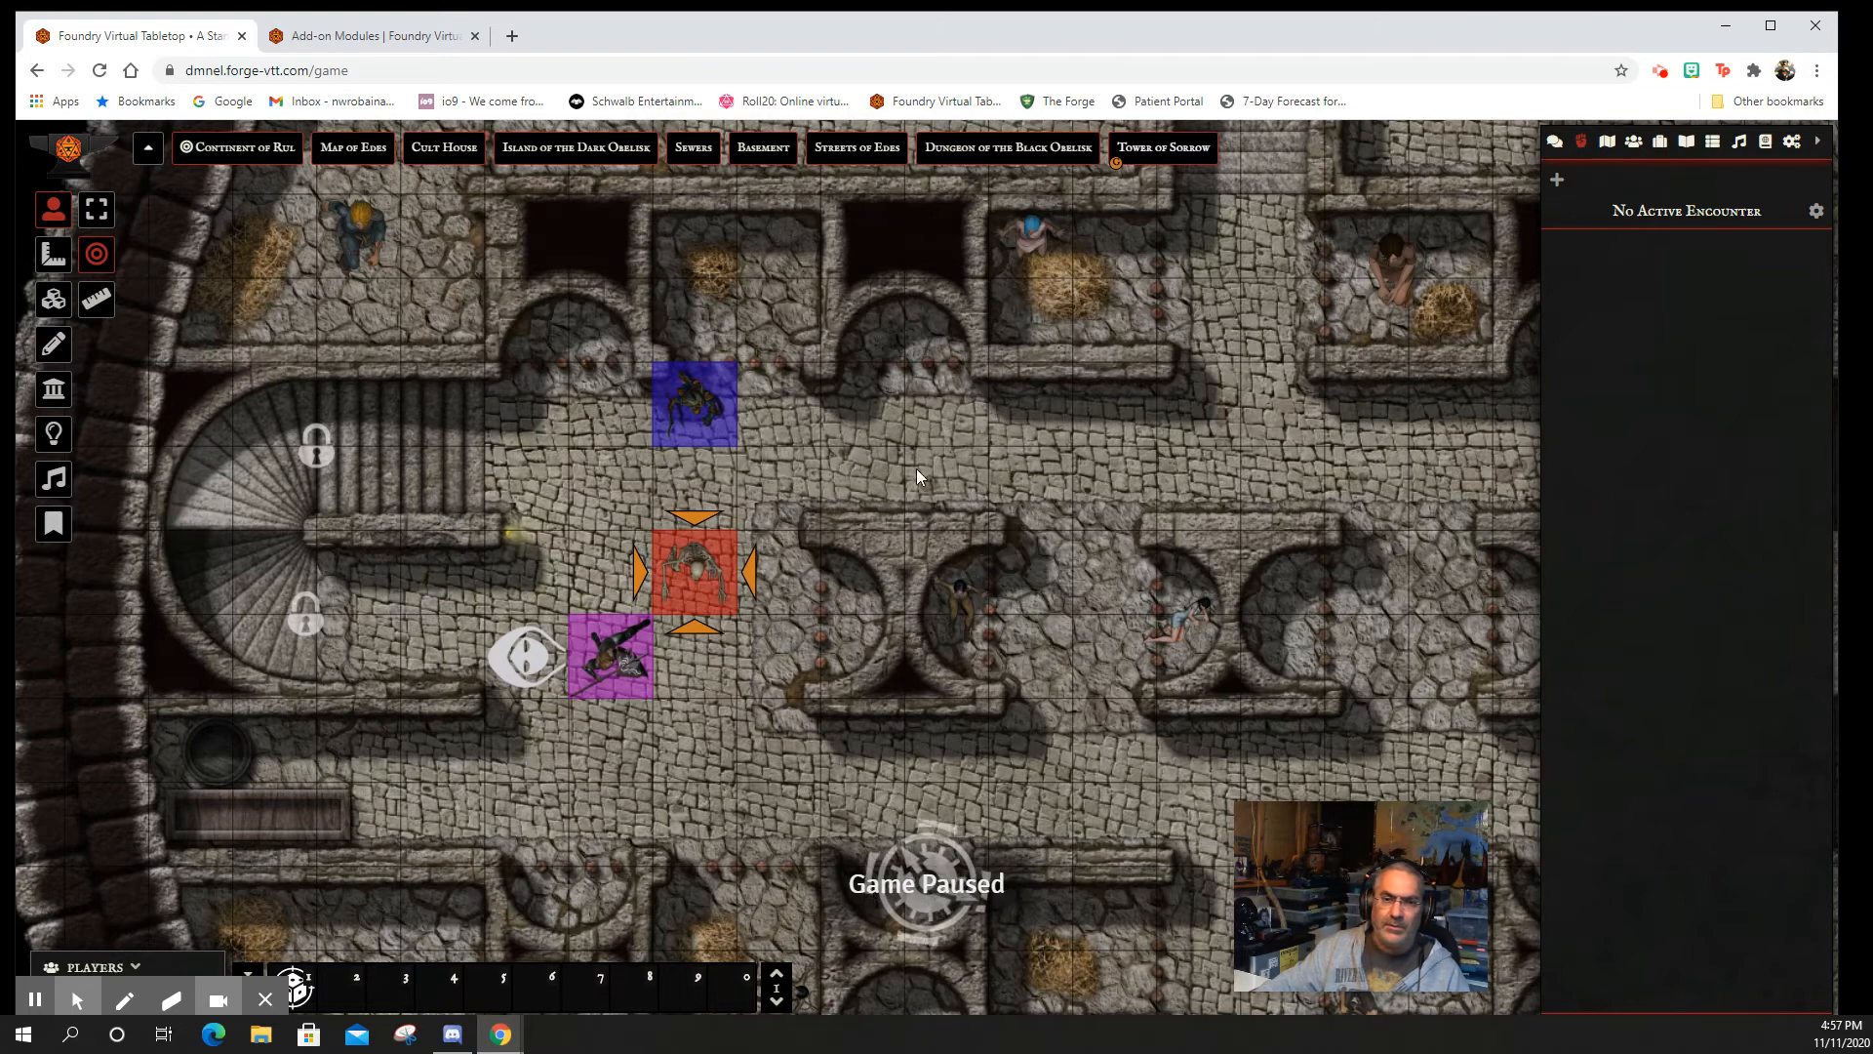
left_click(715, 407)
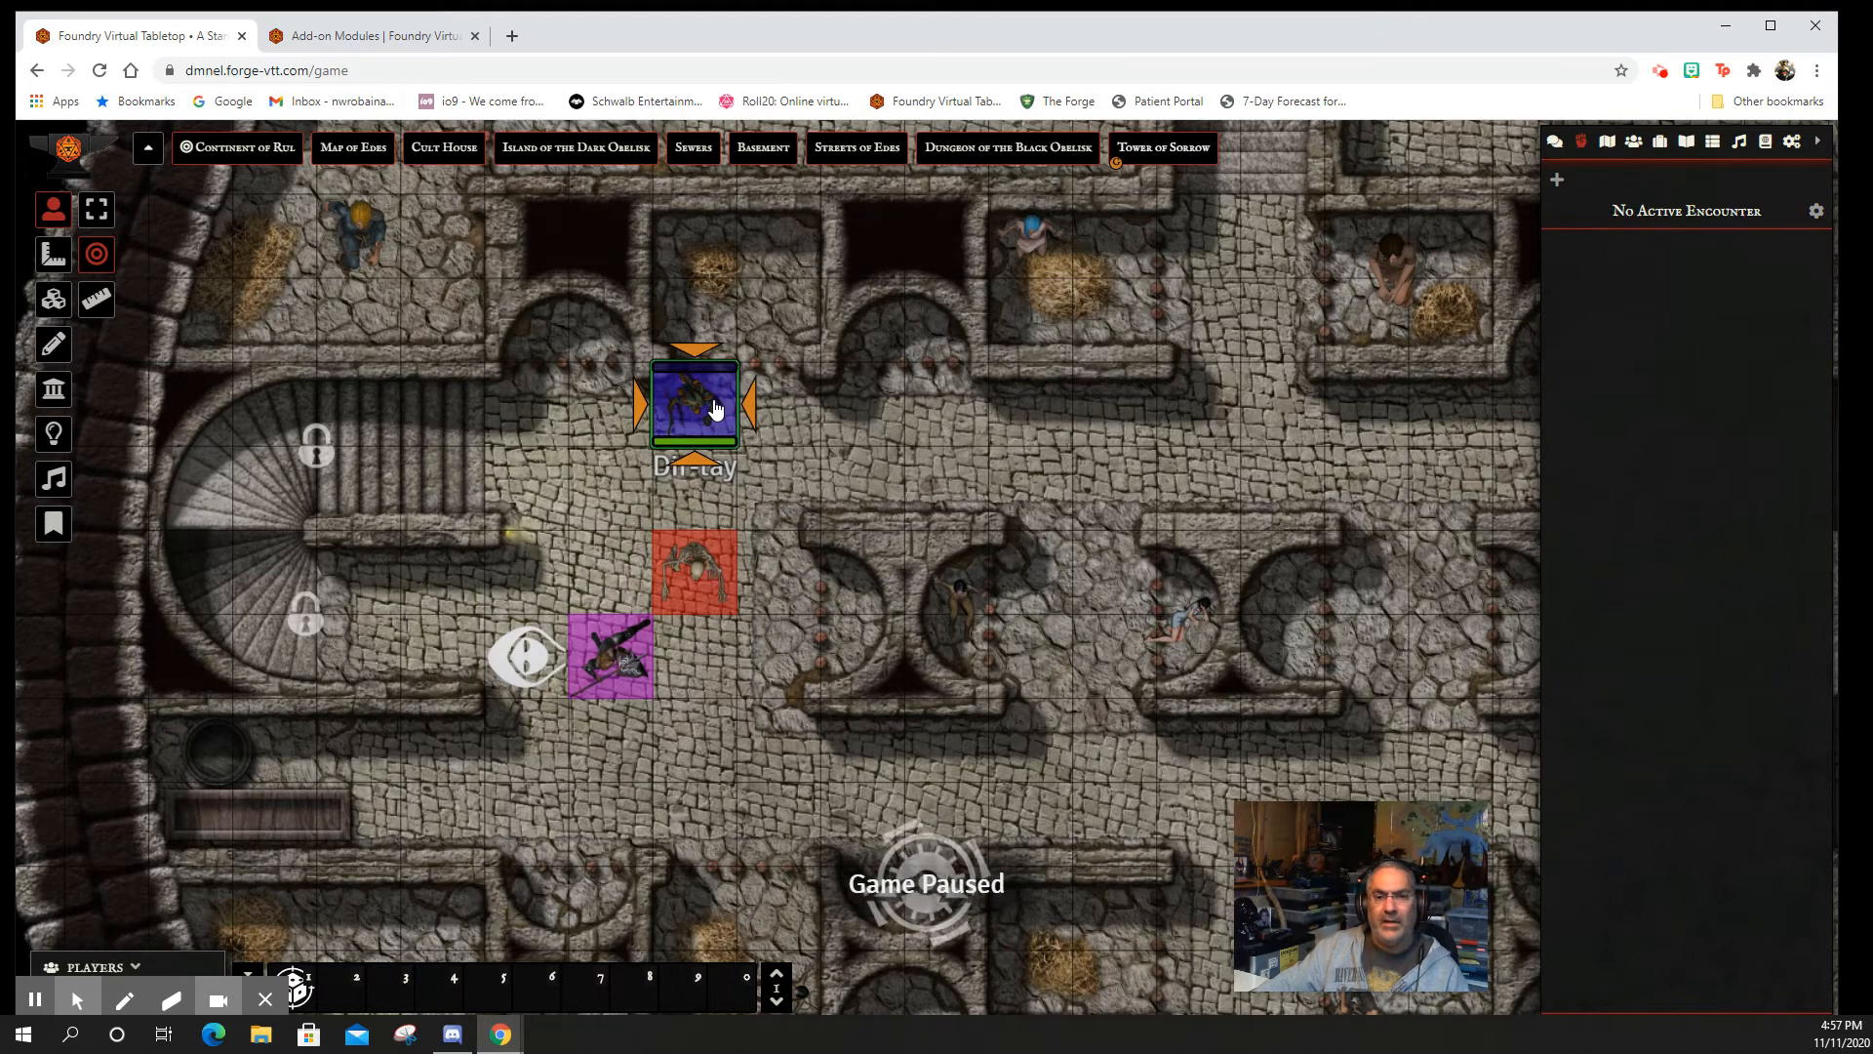
left_click(719, 411)
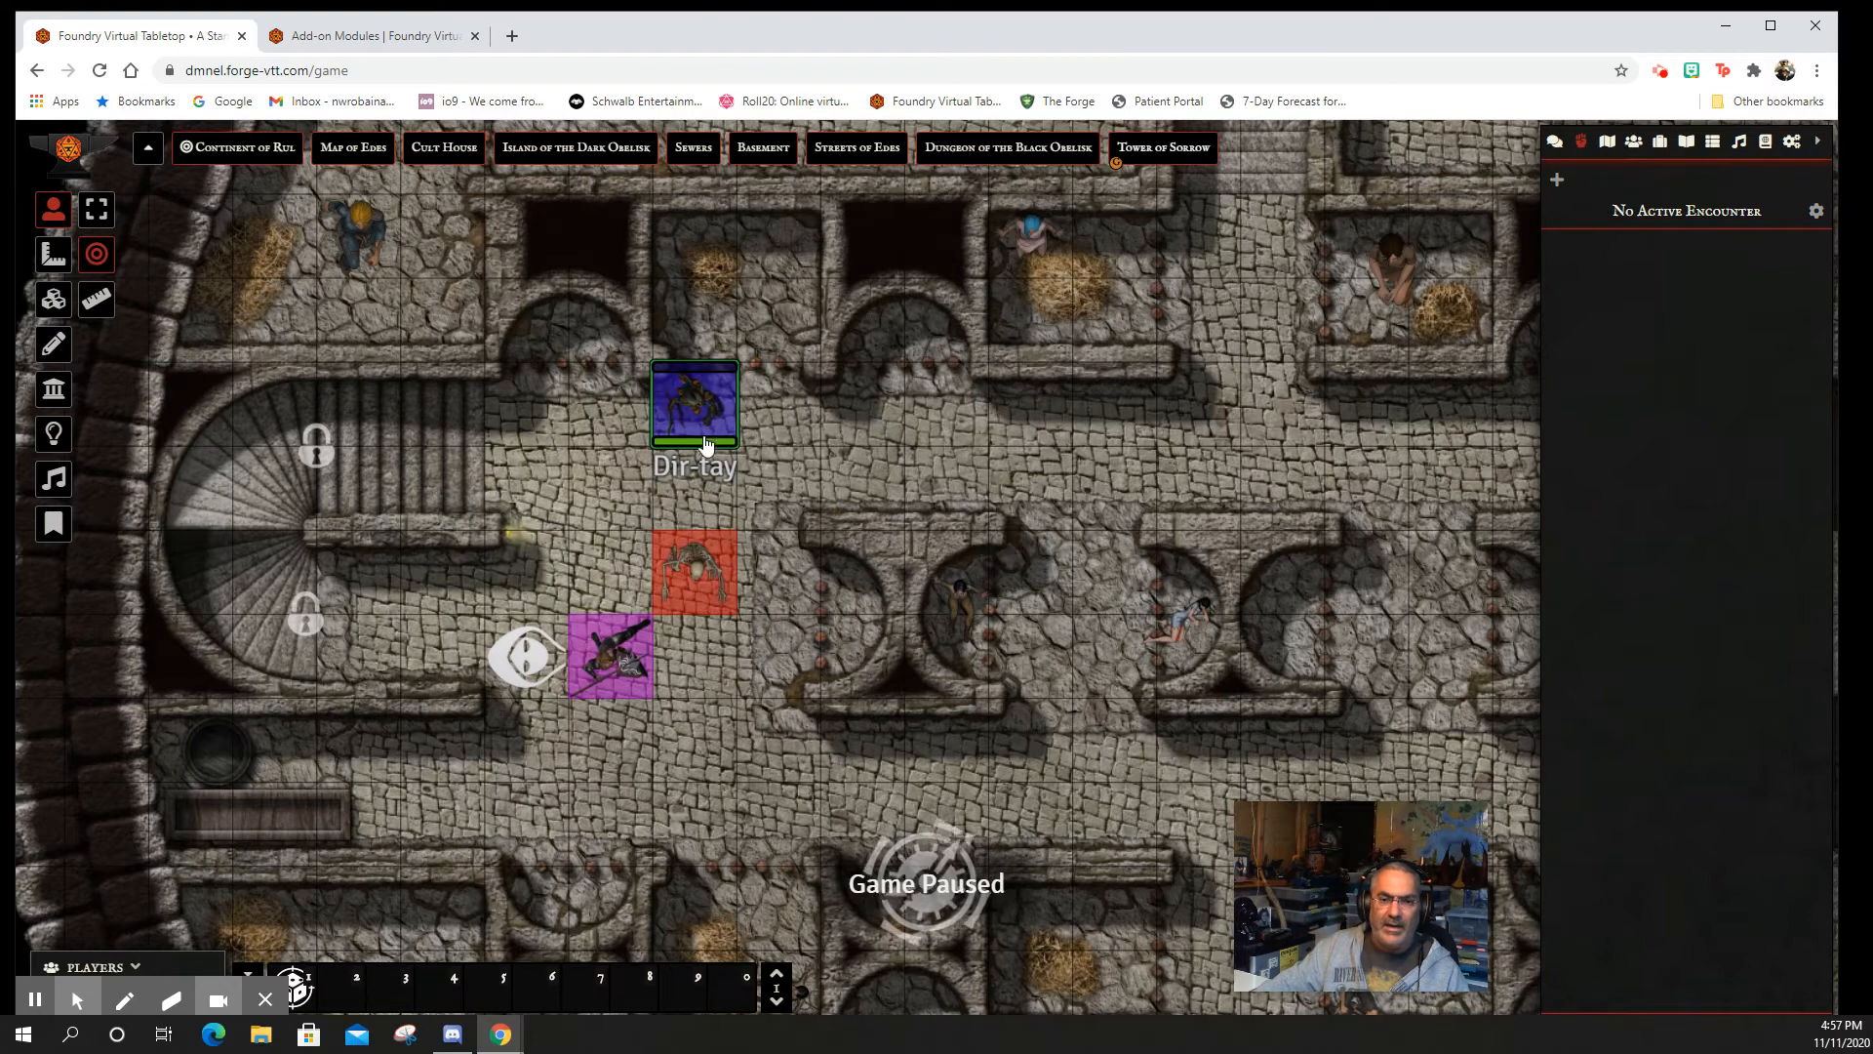
left_click(705, 410)
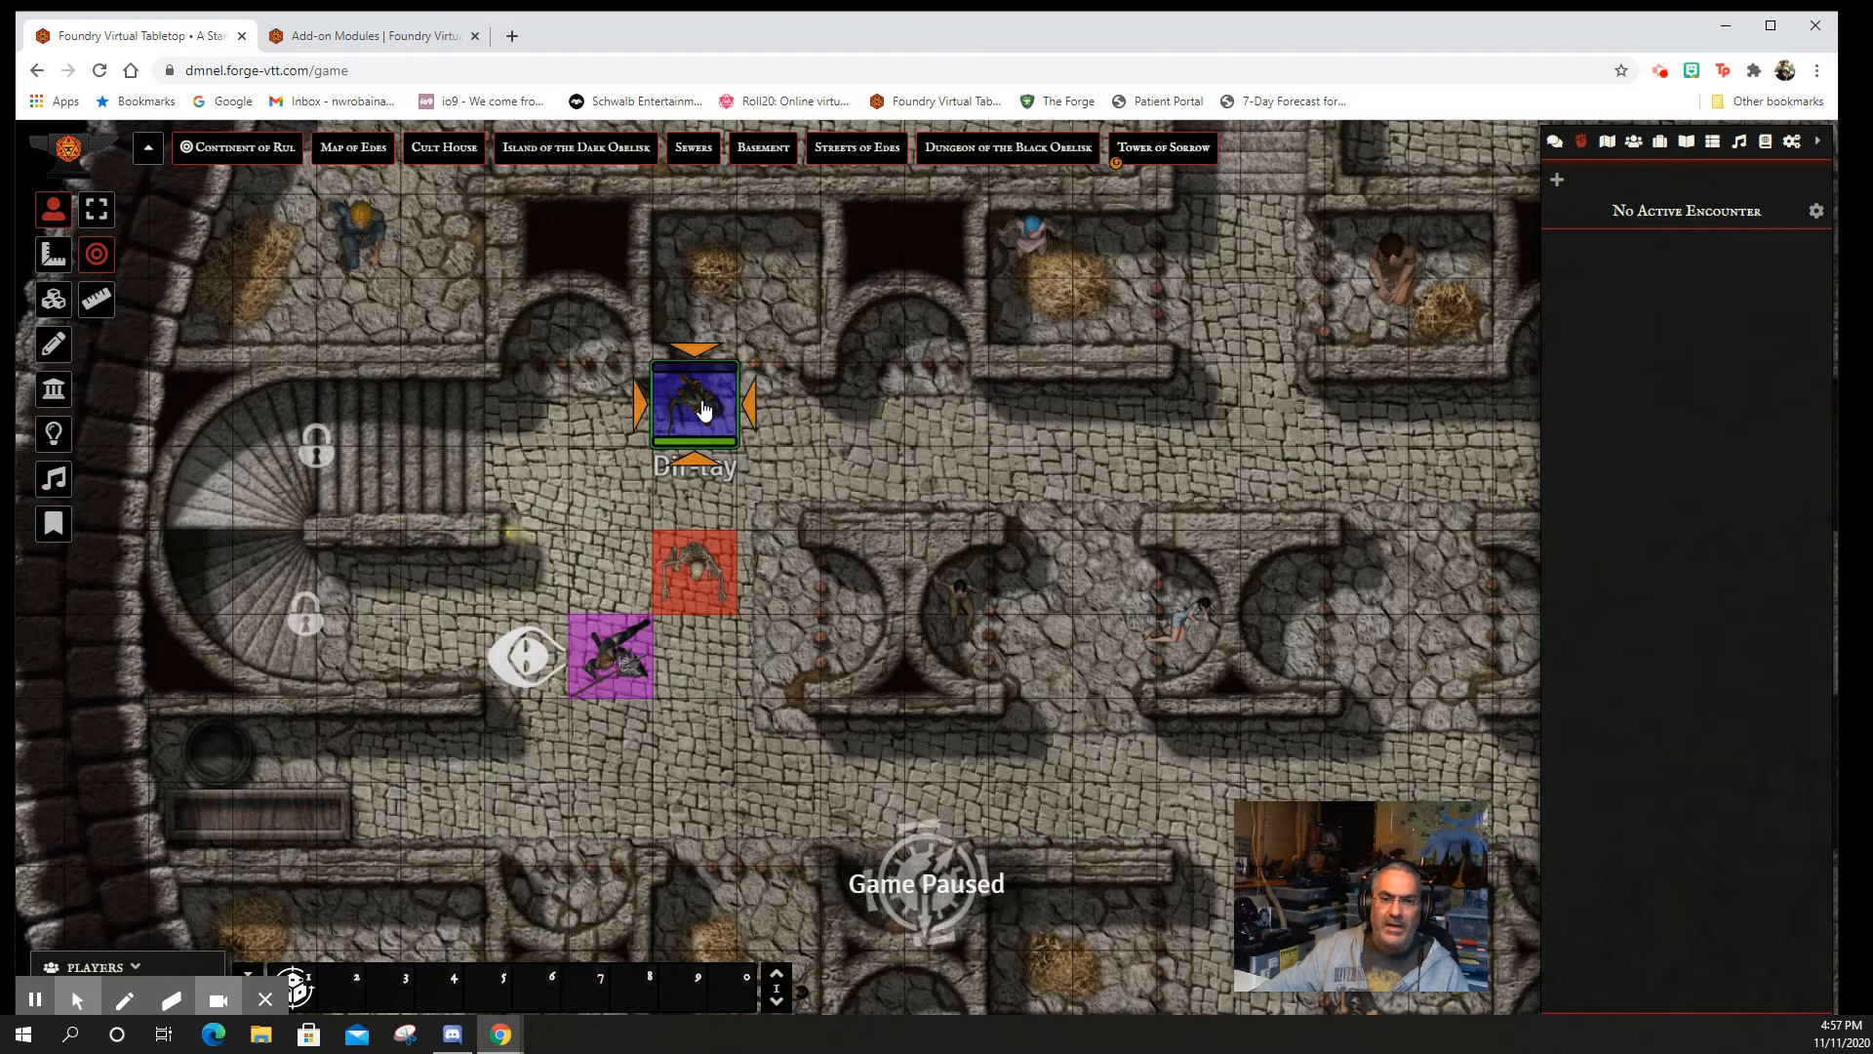
right_click(705, 410)
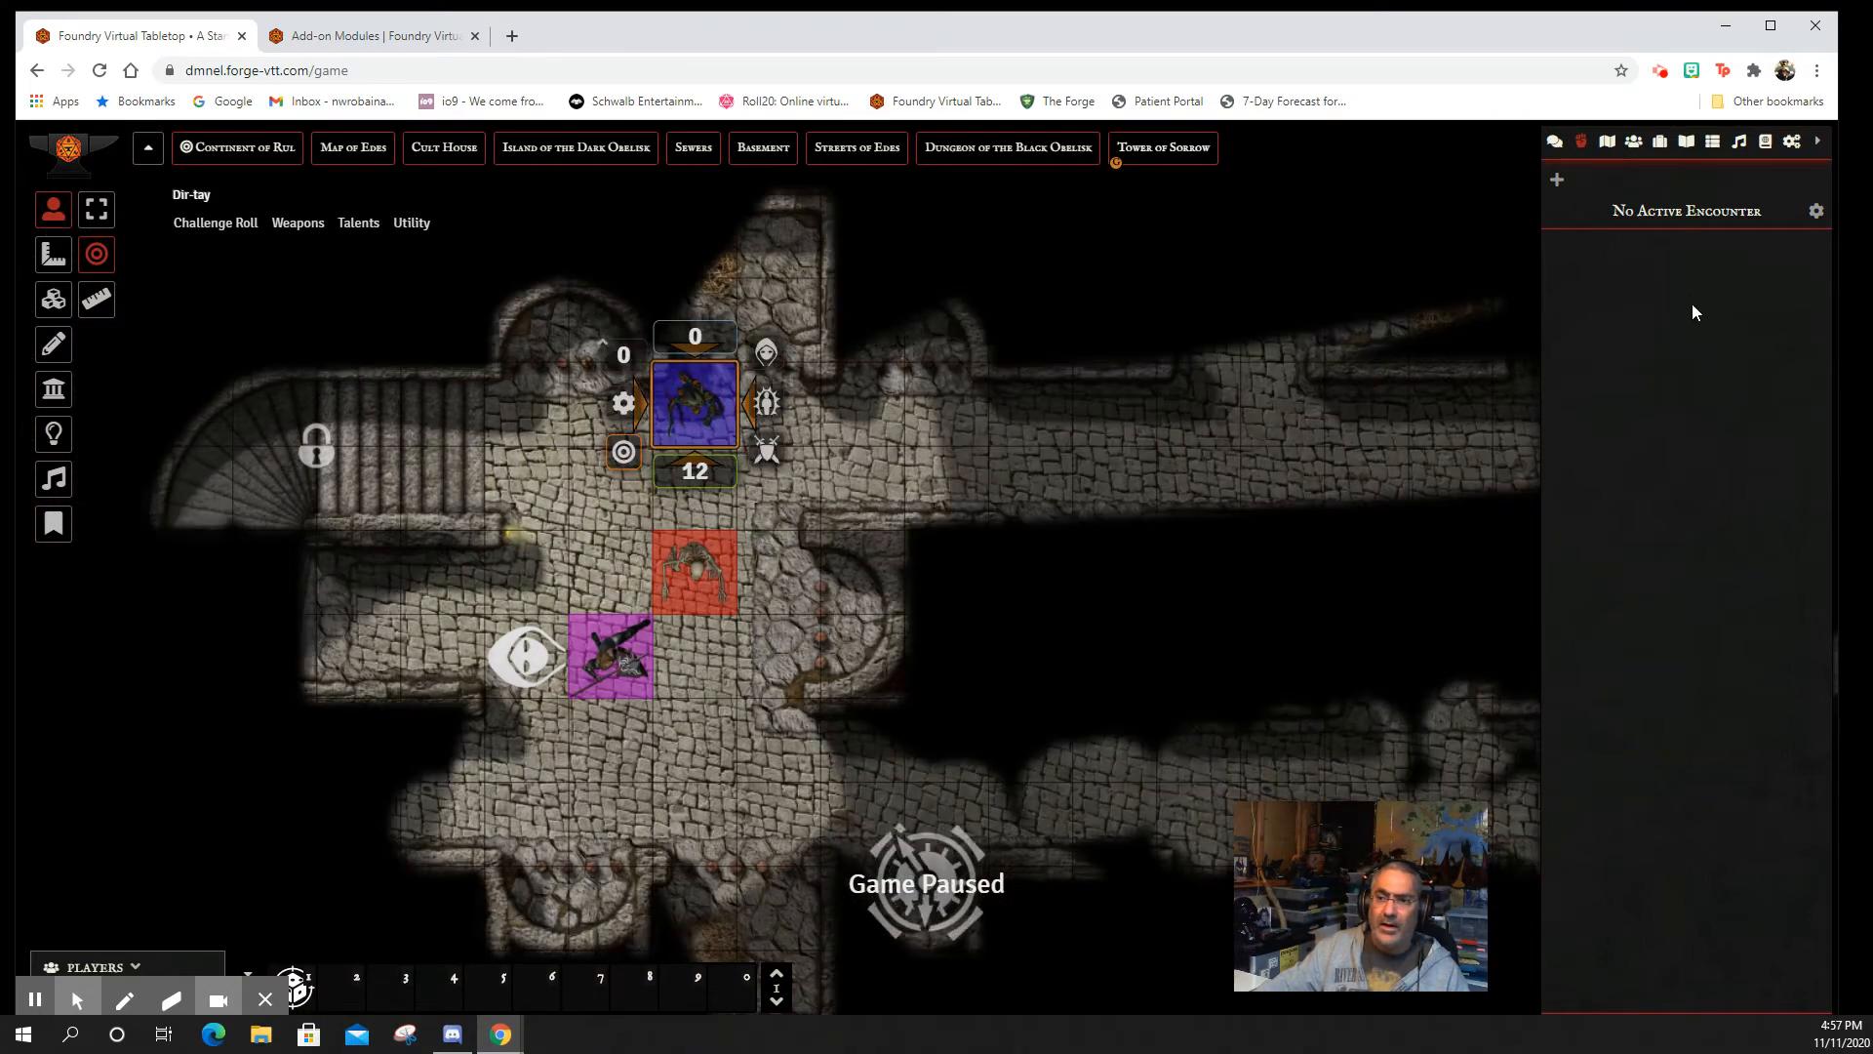
left_click(767, 451)
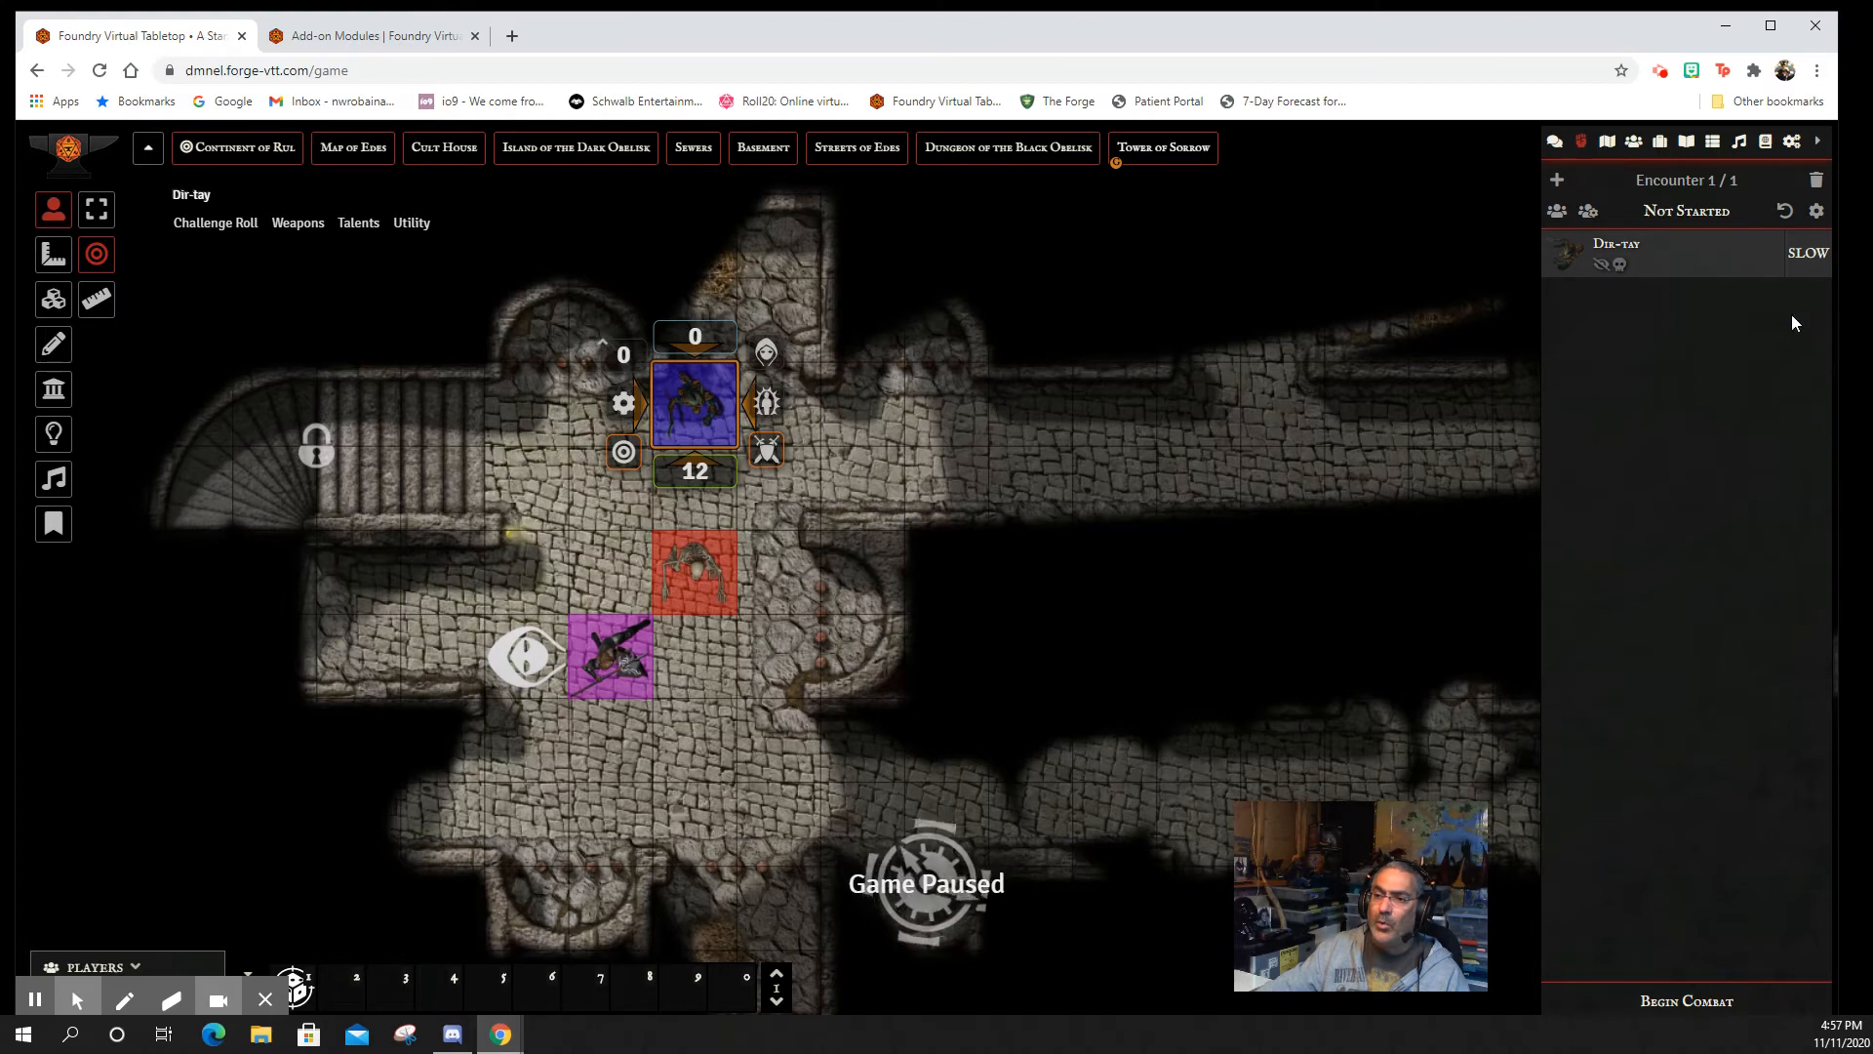
- Toggle Dir-tay's turn between fast and slow in the encounter, leaving it set to Fast
left_click(1807, 258)
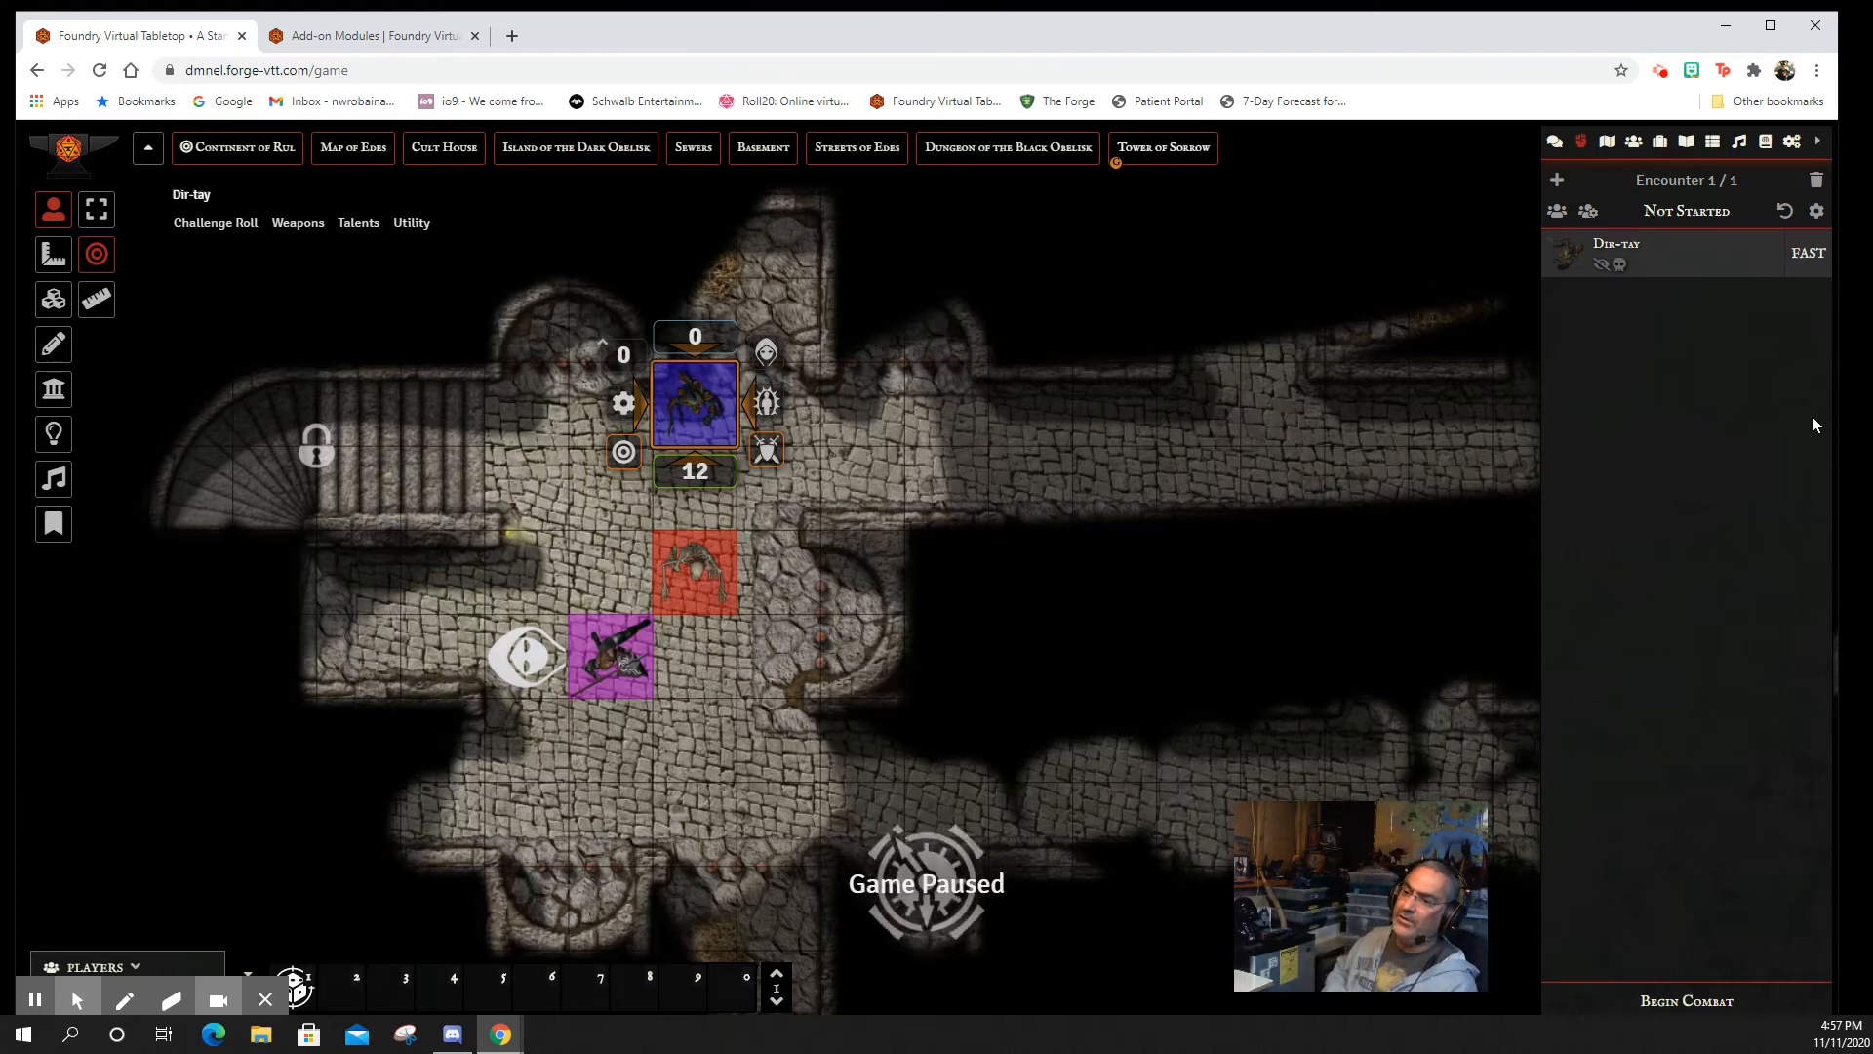
left_click(1811, 255)
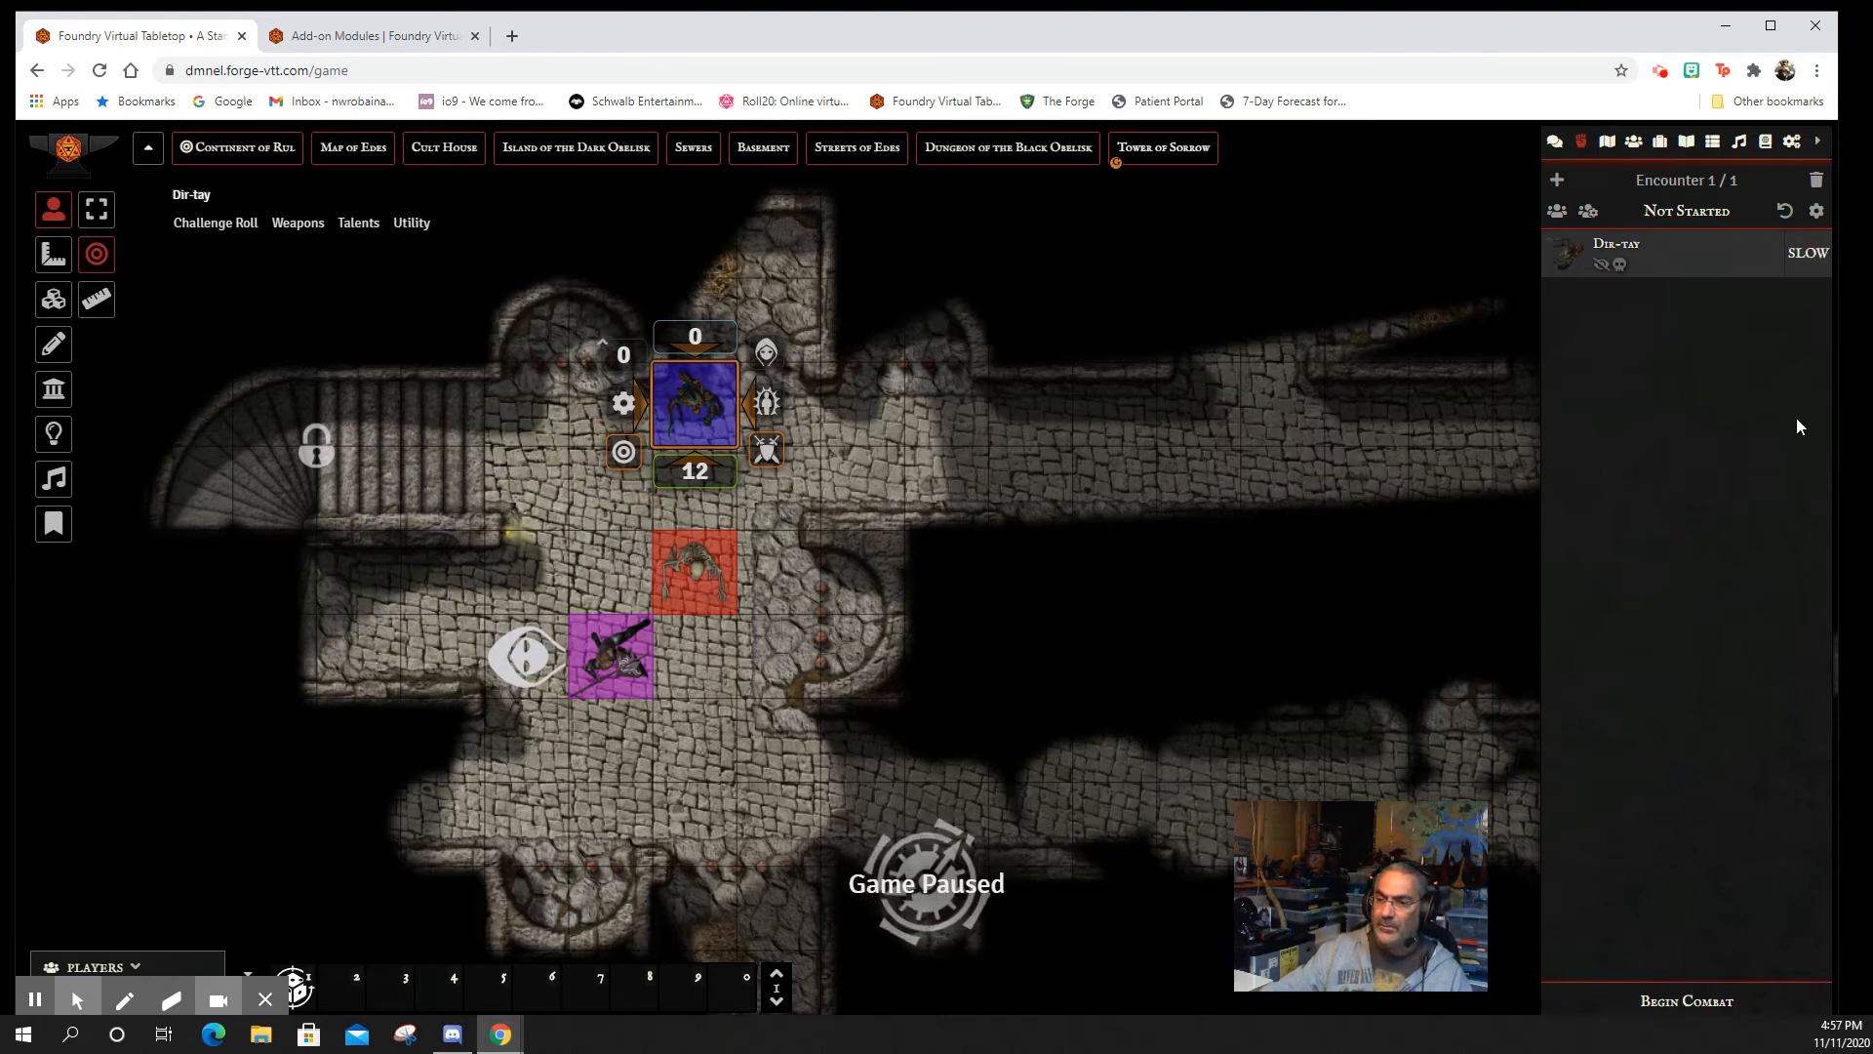
left_click(1814, 272)
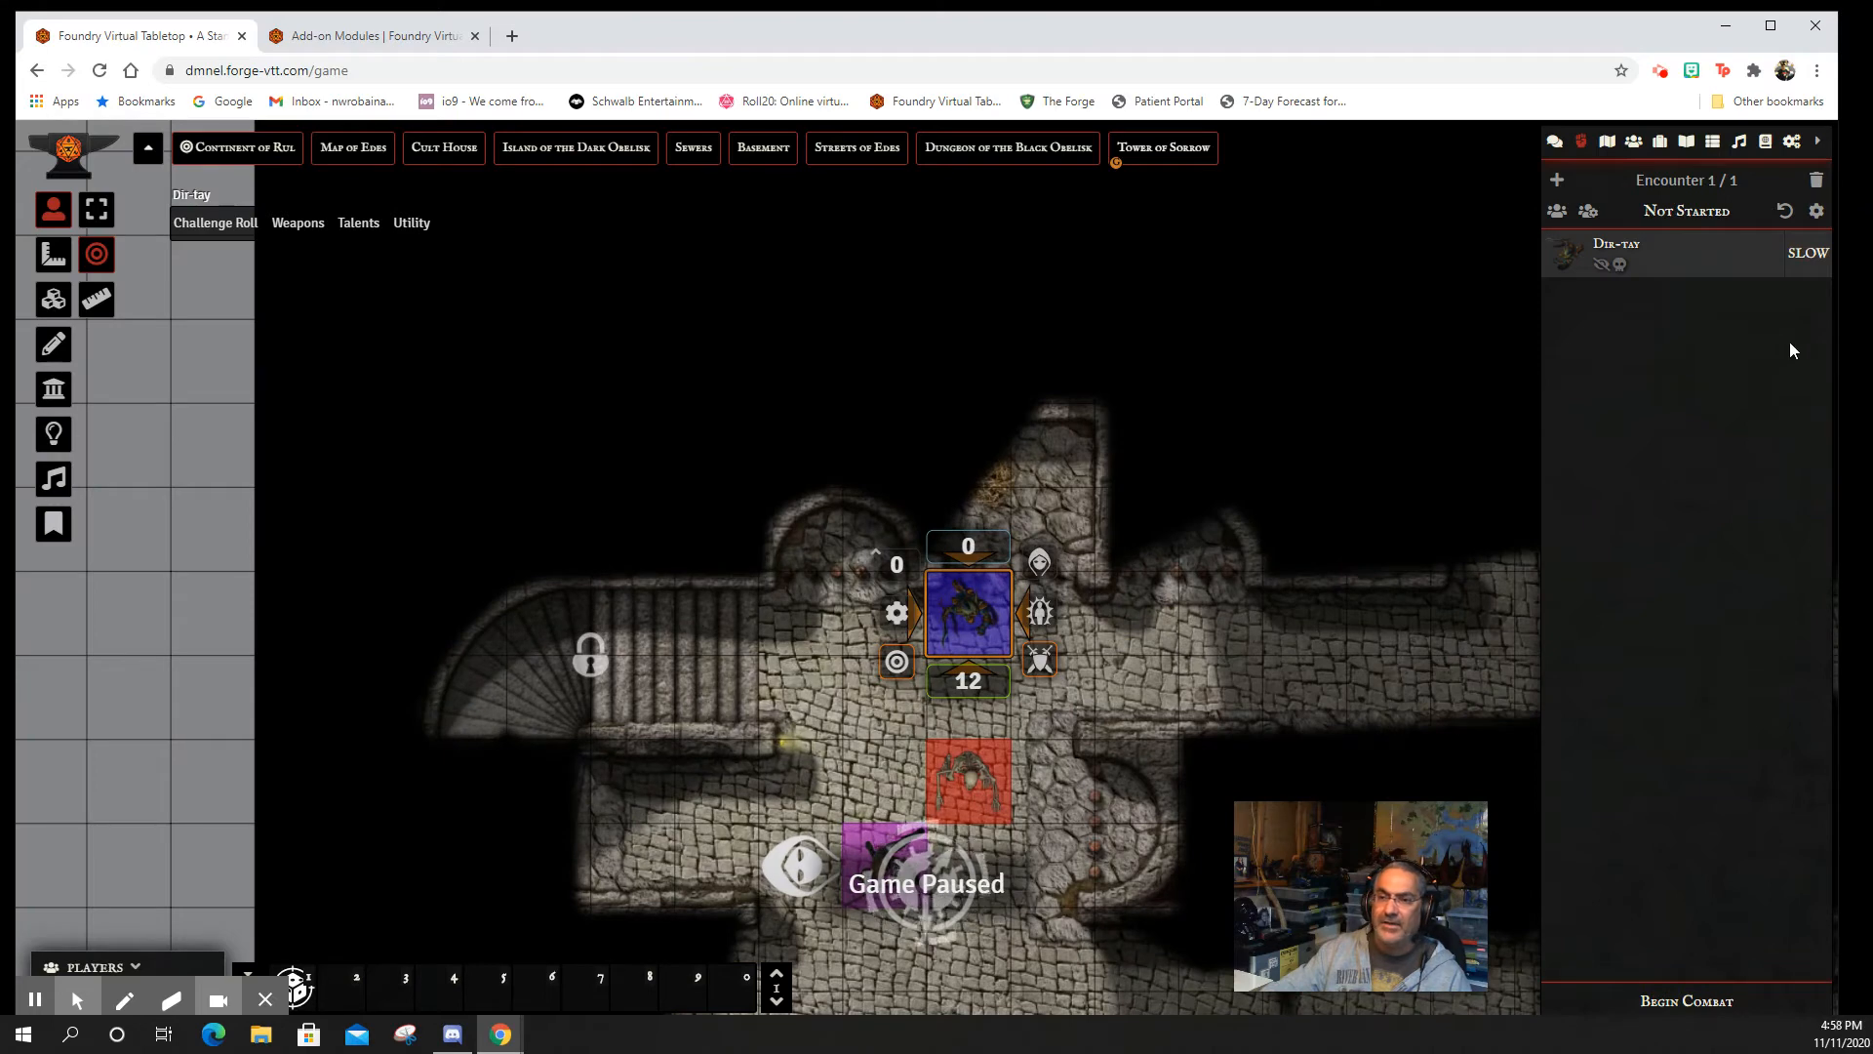
left_click(1807, 256)
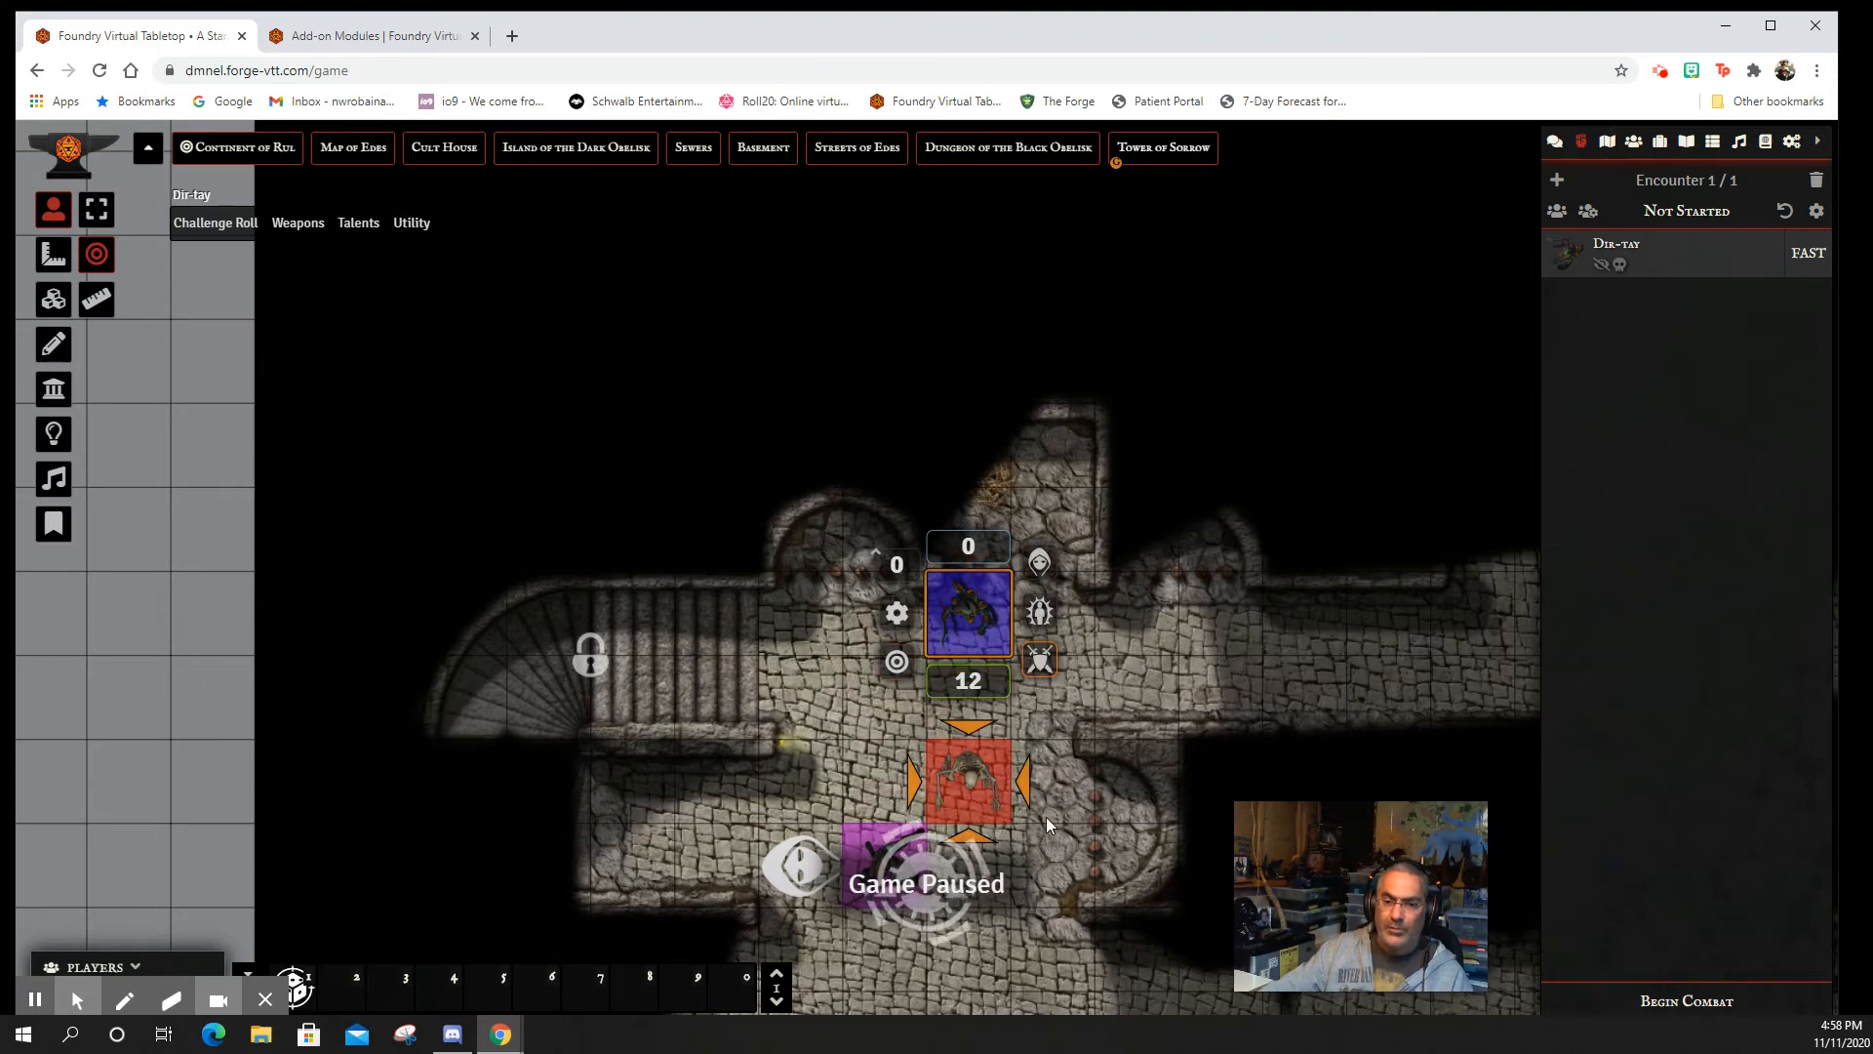
- Add the Skeleton's token to the encounter and deselect the tokens
right_click(959, 785)
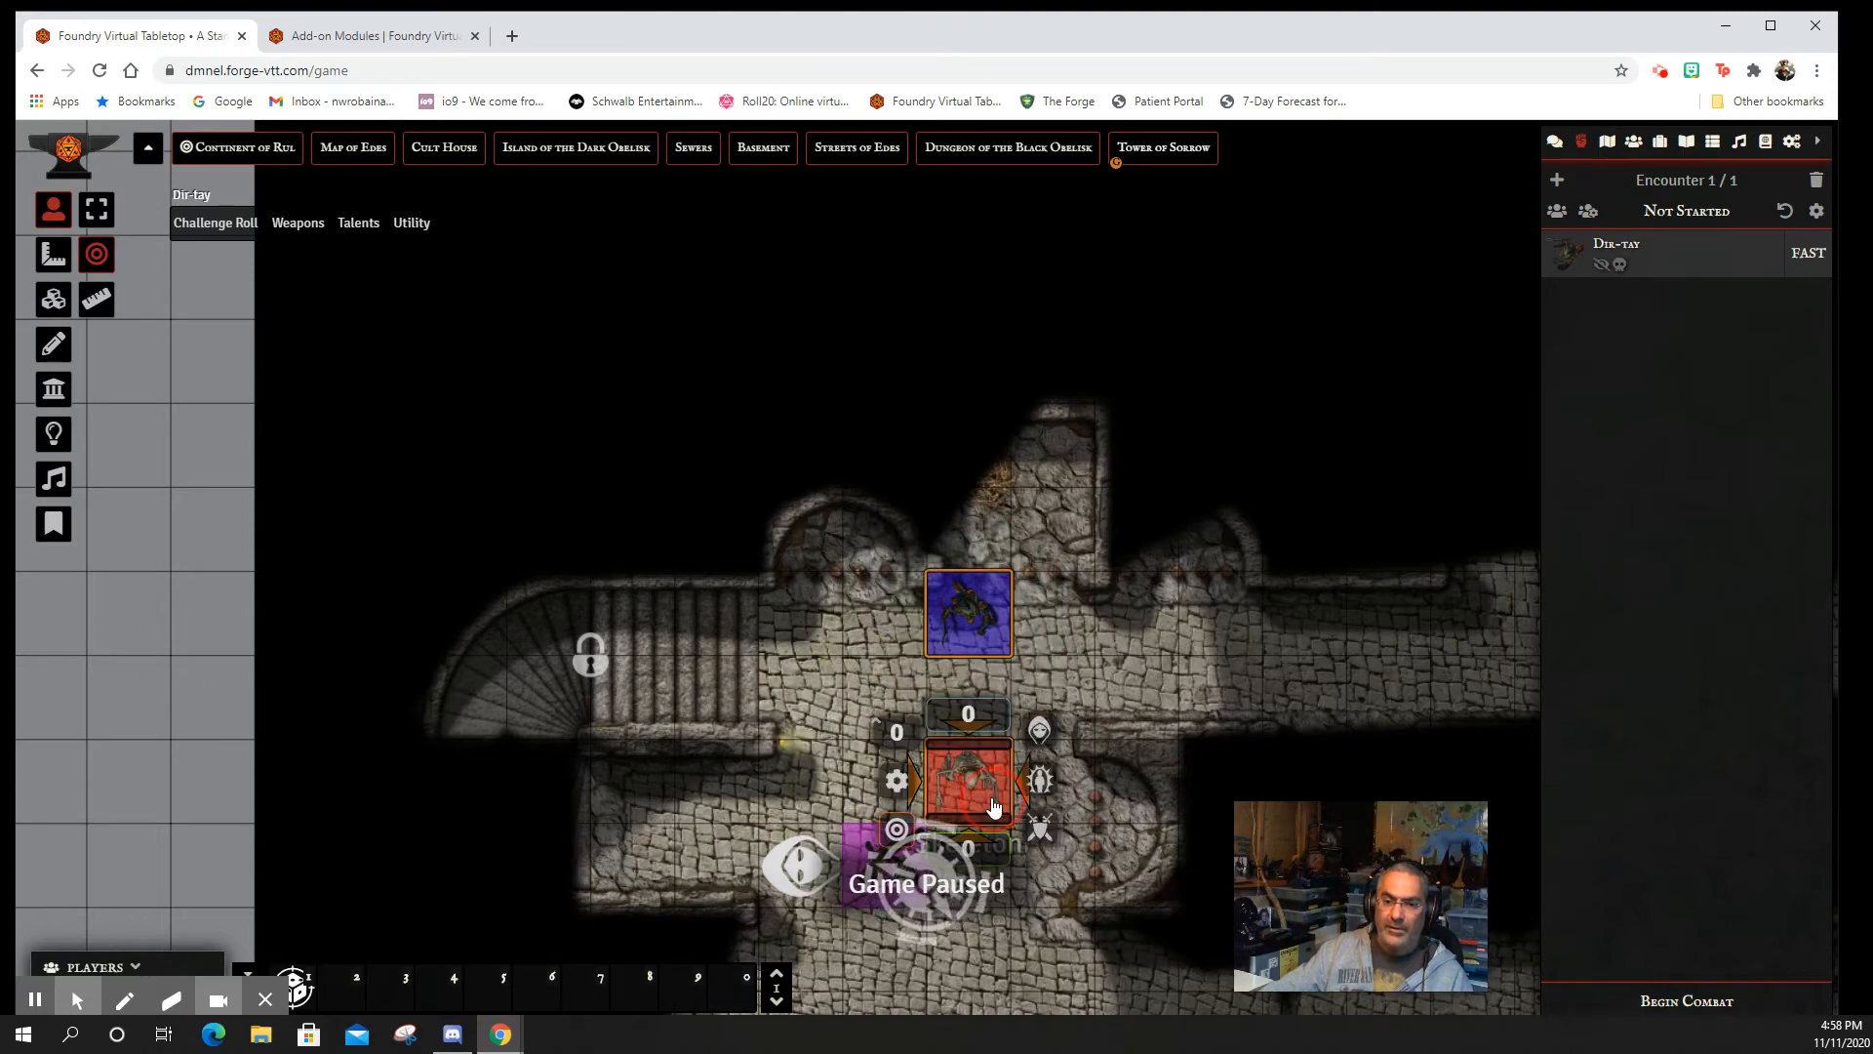
left_click(1042, 827)
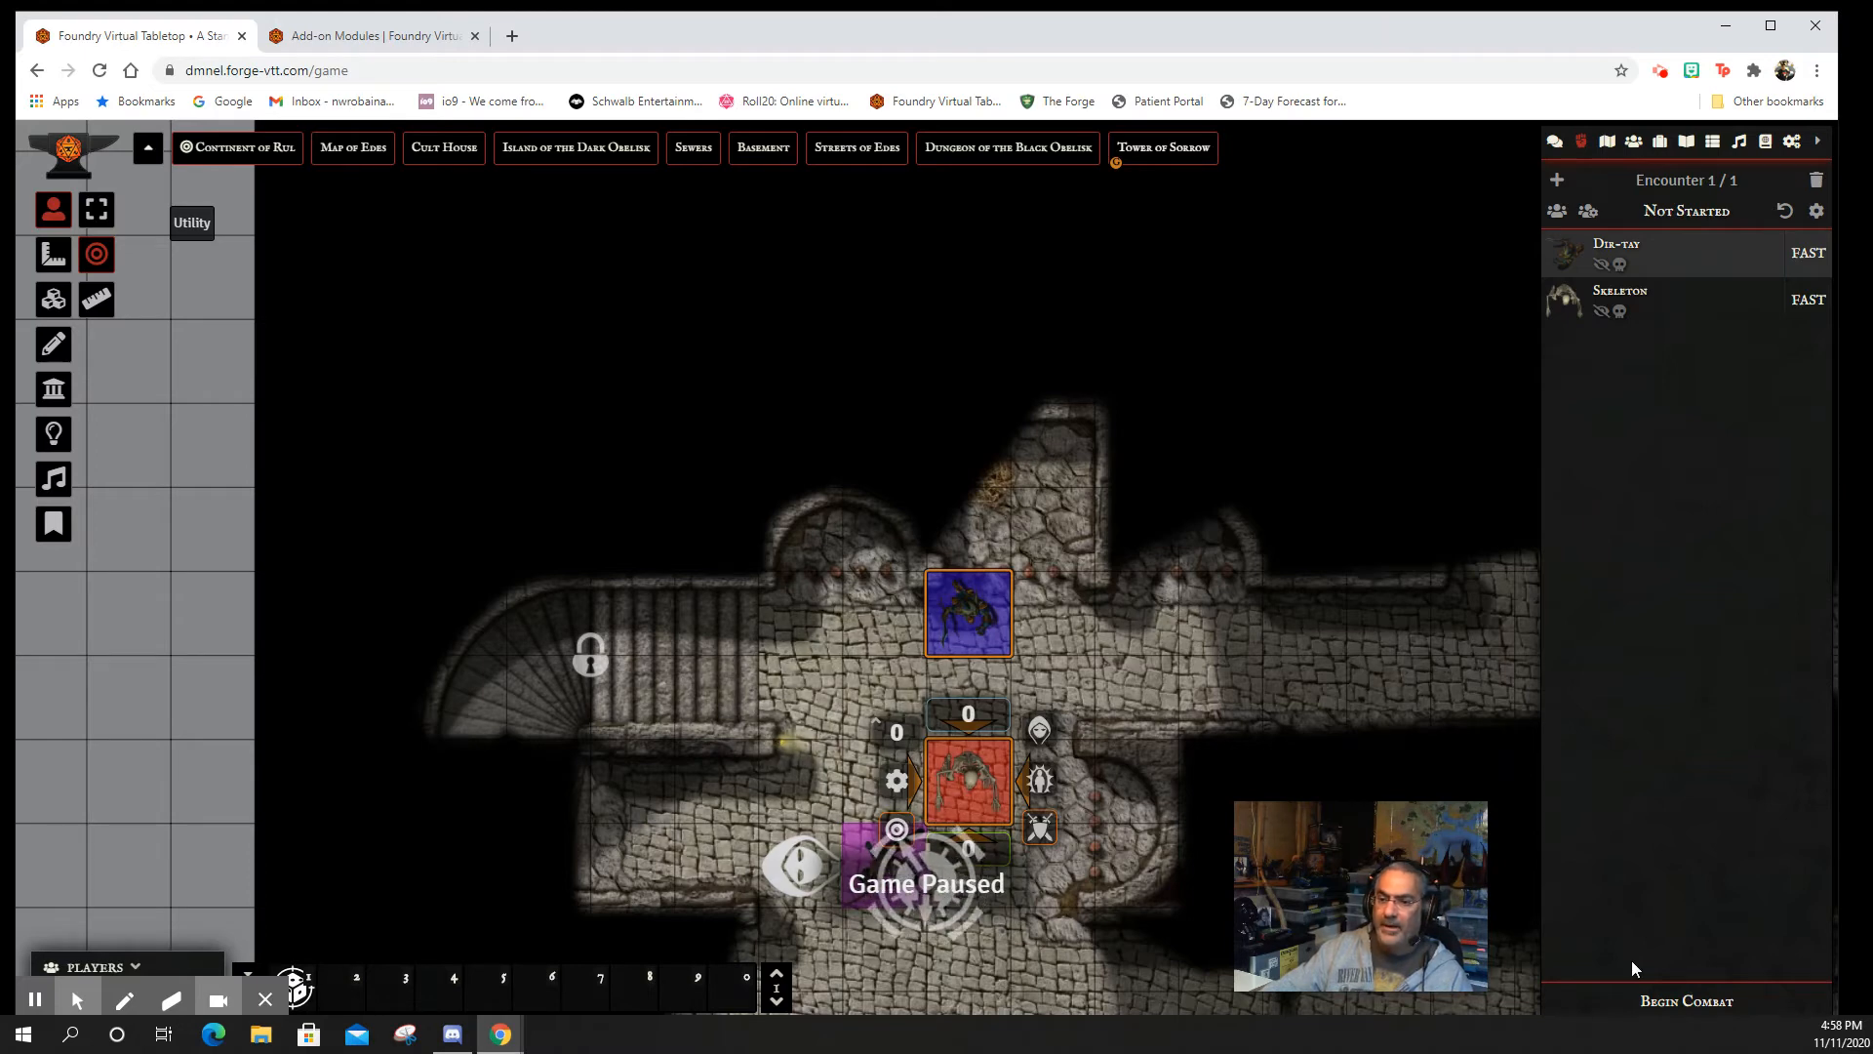
left_click(1226, 613)
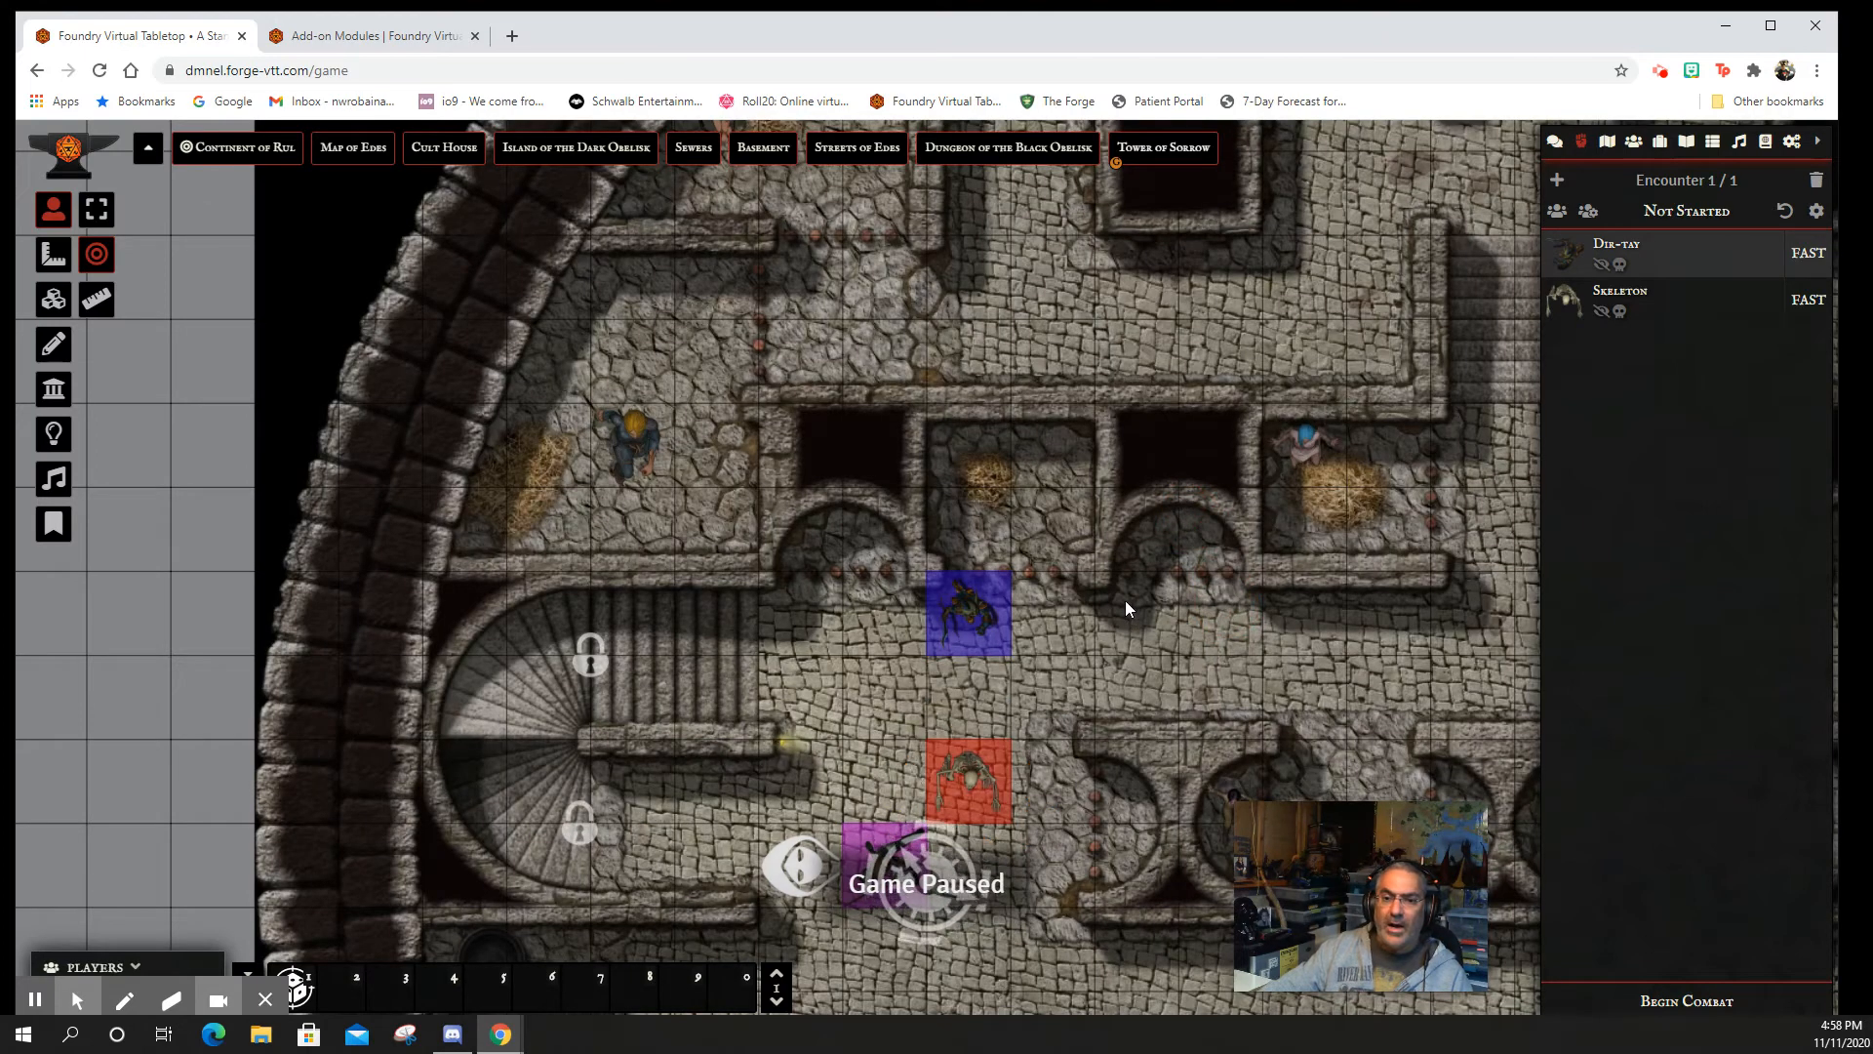
- Target Dir-tay's token and begin combat for the encounter
left_click(989, 602)
left_click_drag(1174, 620, 993, 449)
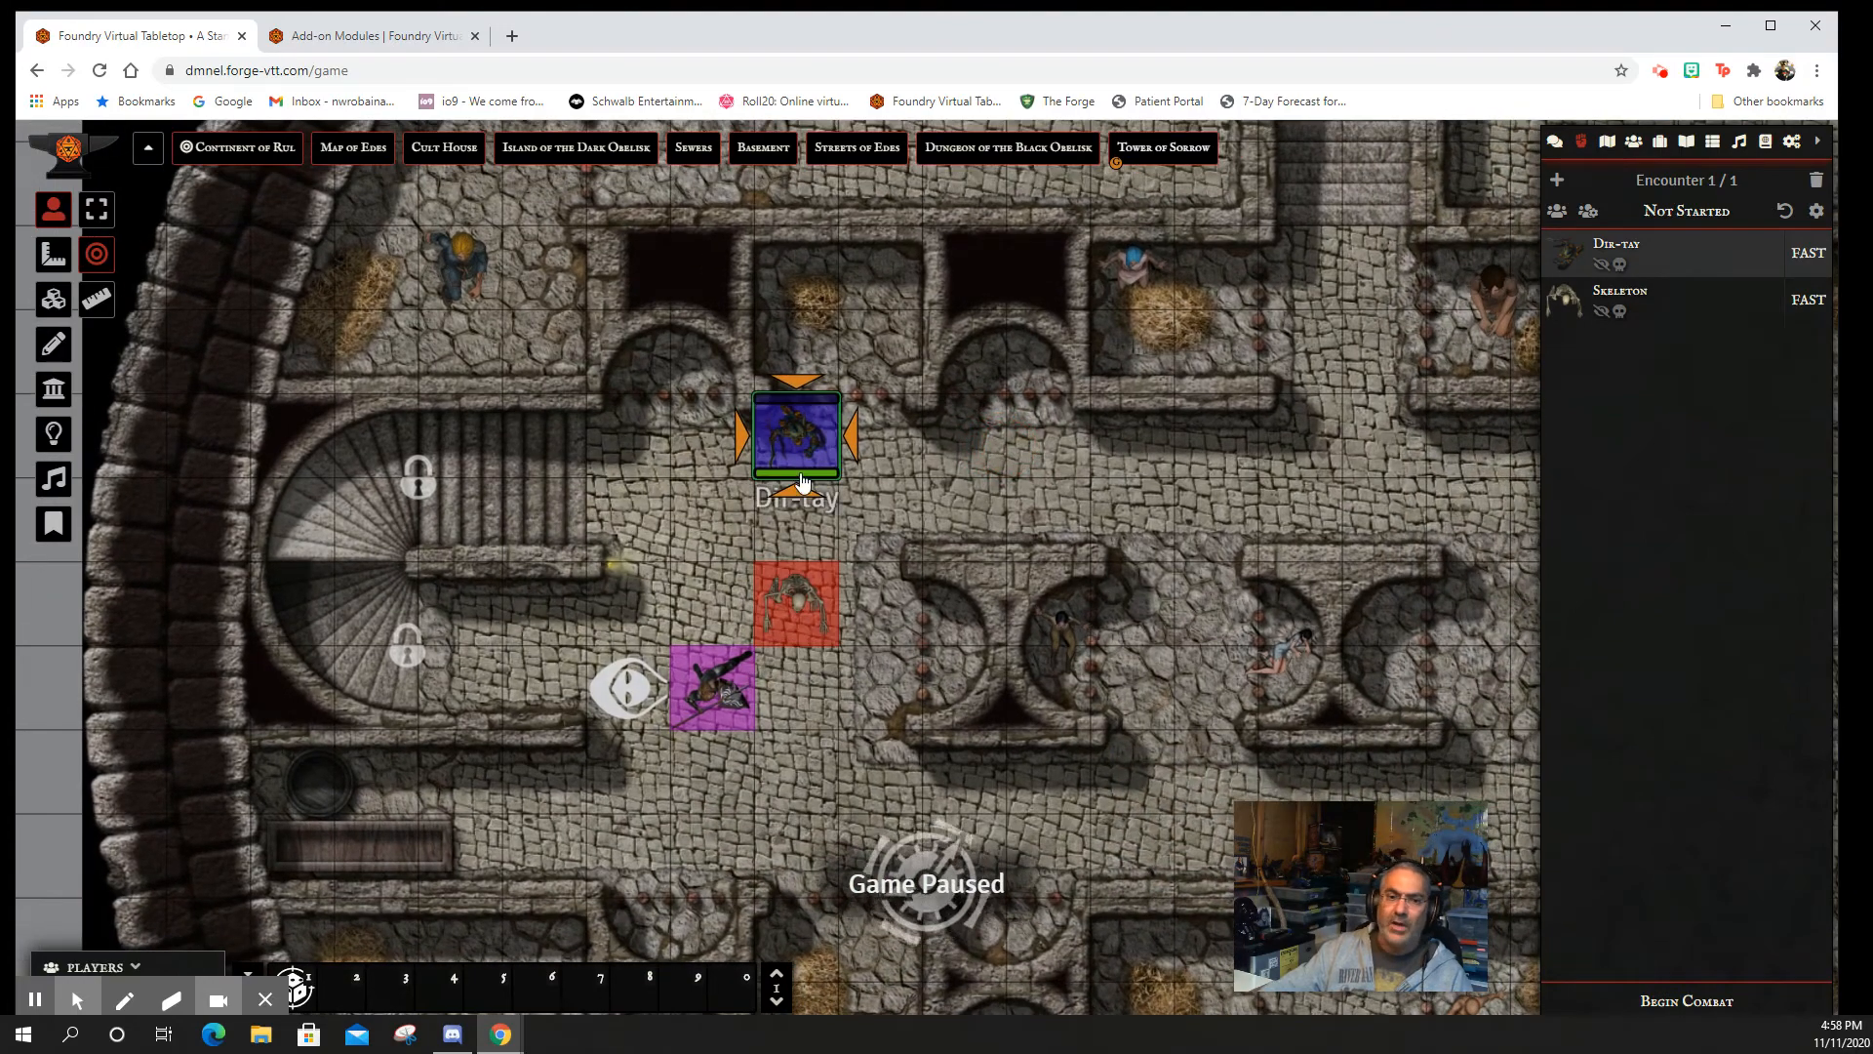
left_click(1671, 1003)
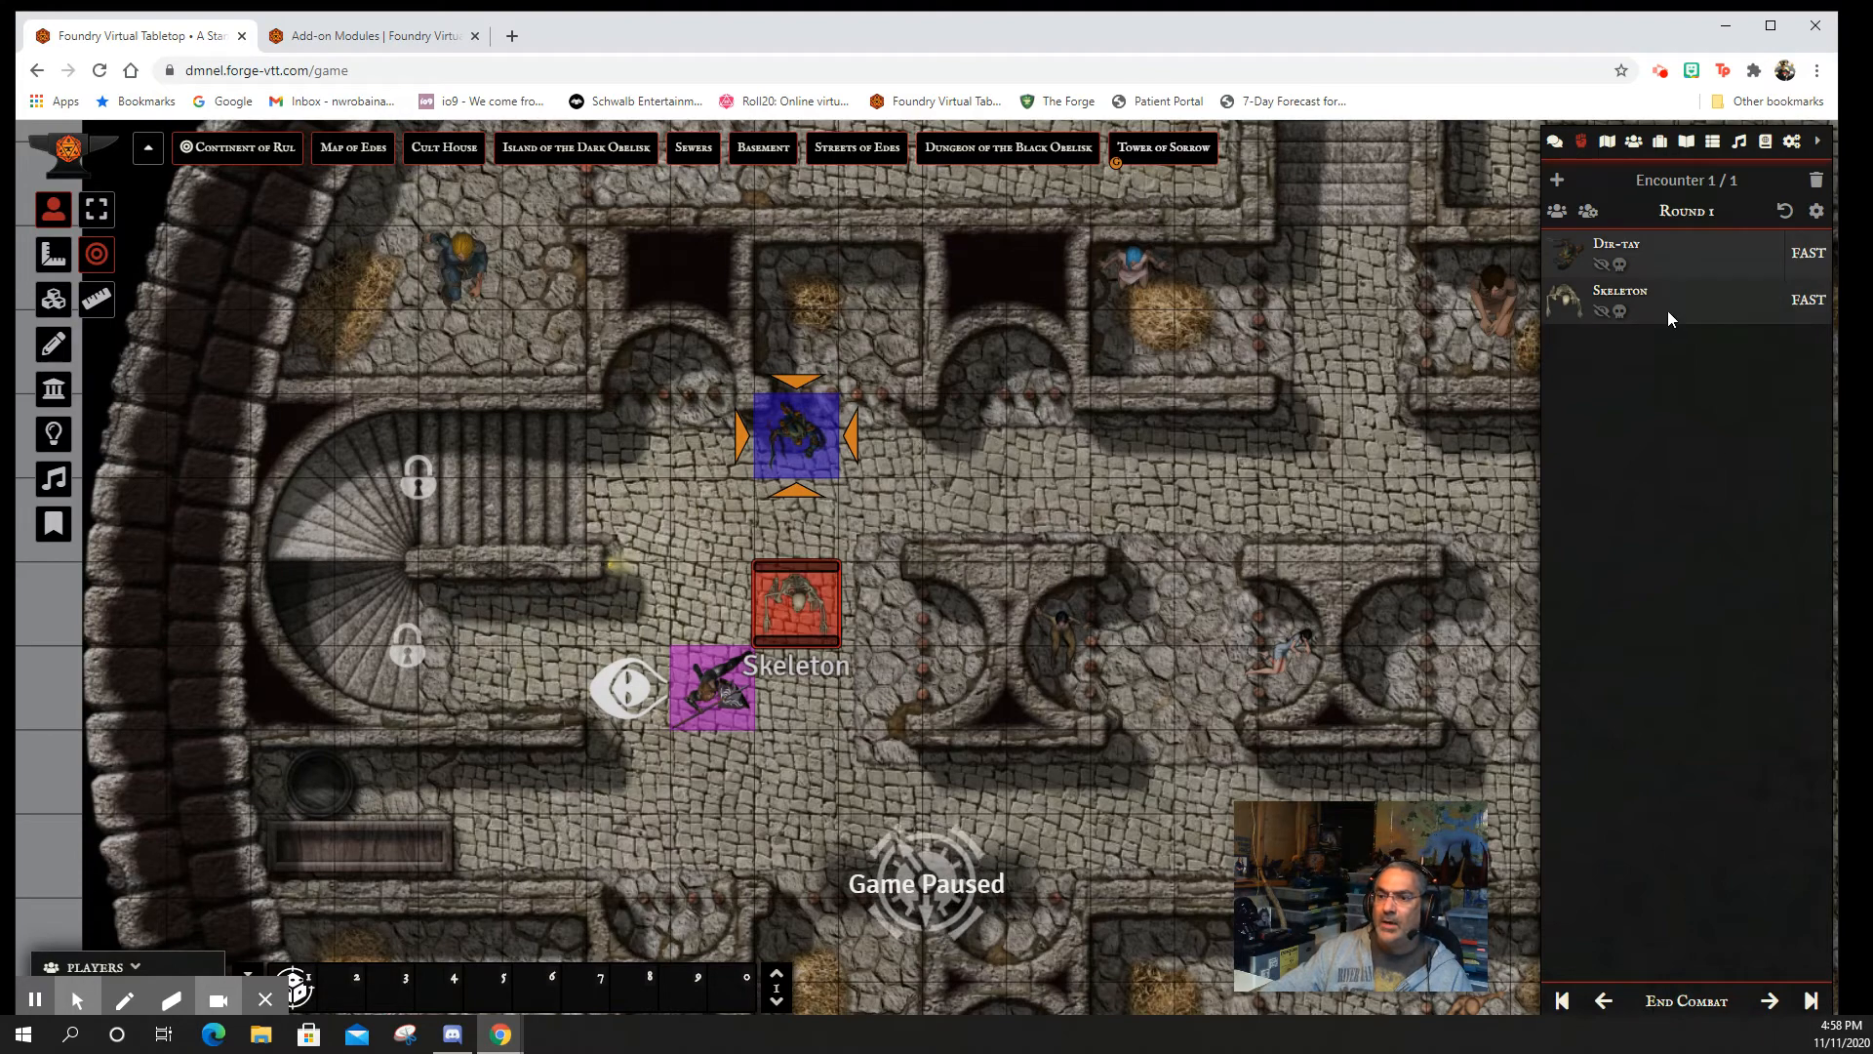
- Target the Skeleton, then Dir-tay's token, and switch from target mode to token selection
key("t")
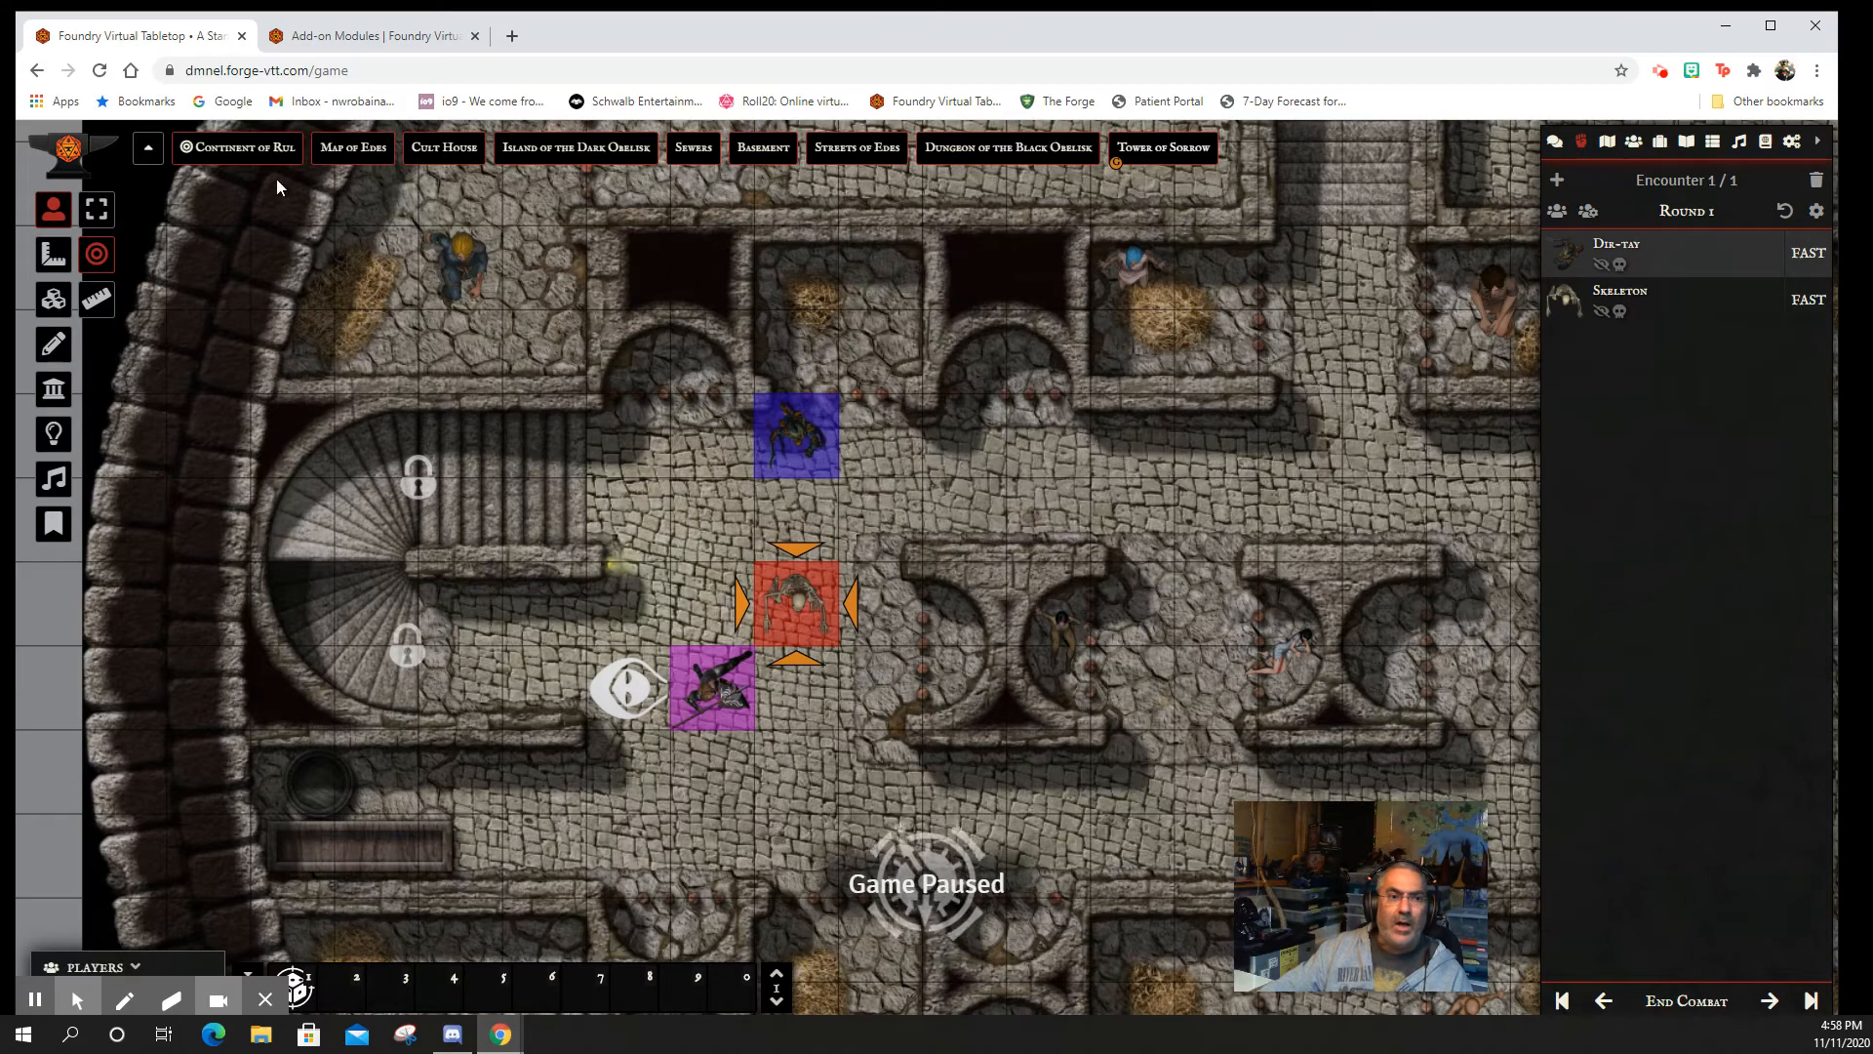
left_click(809, 456)
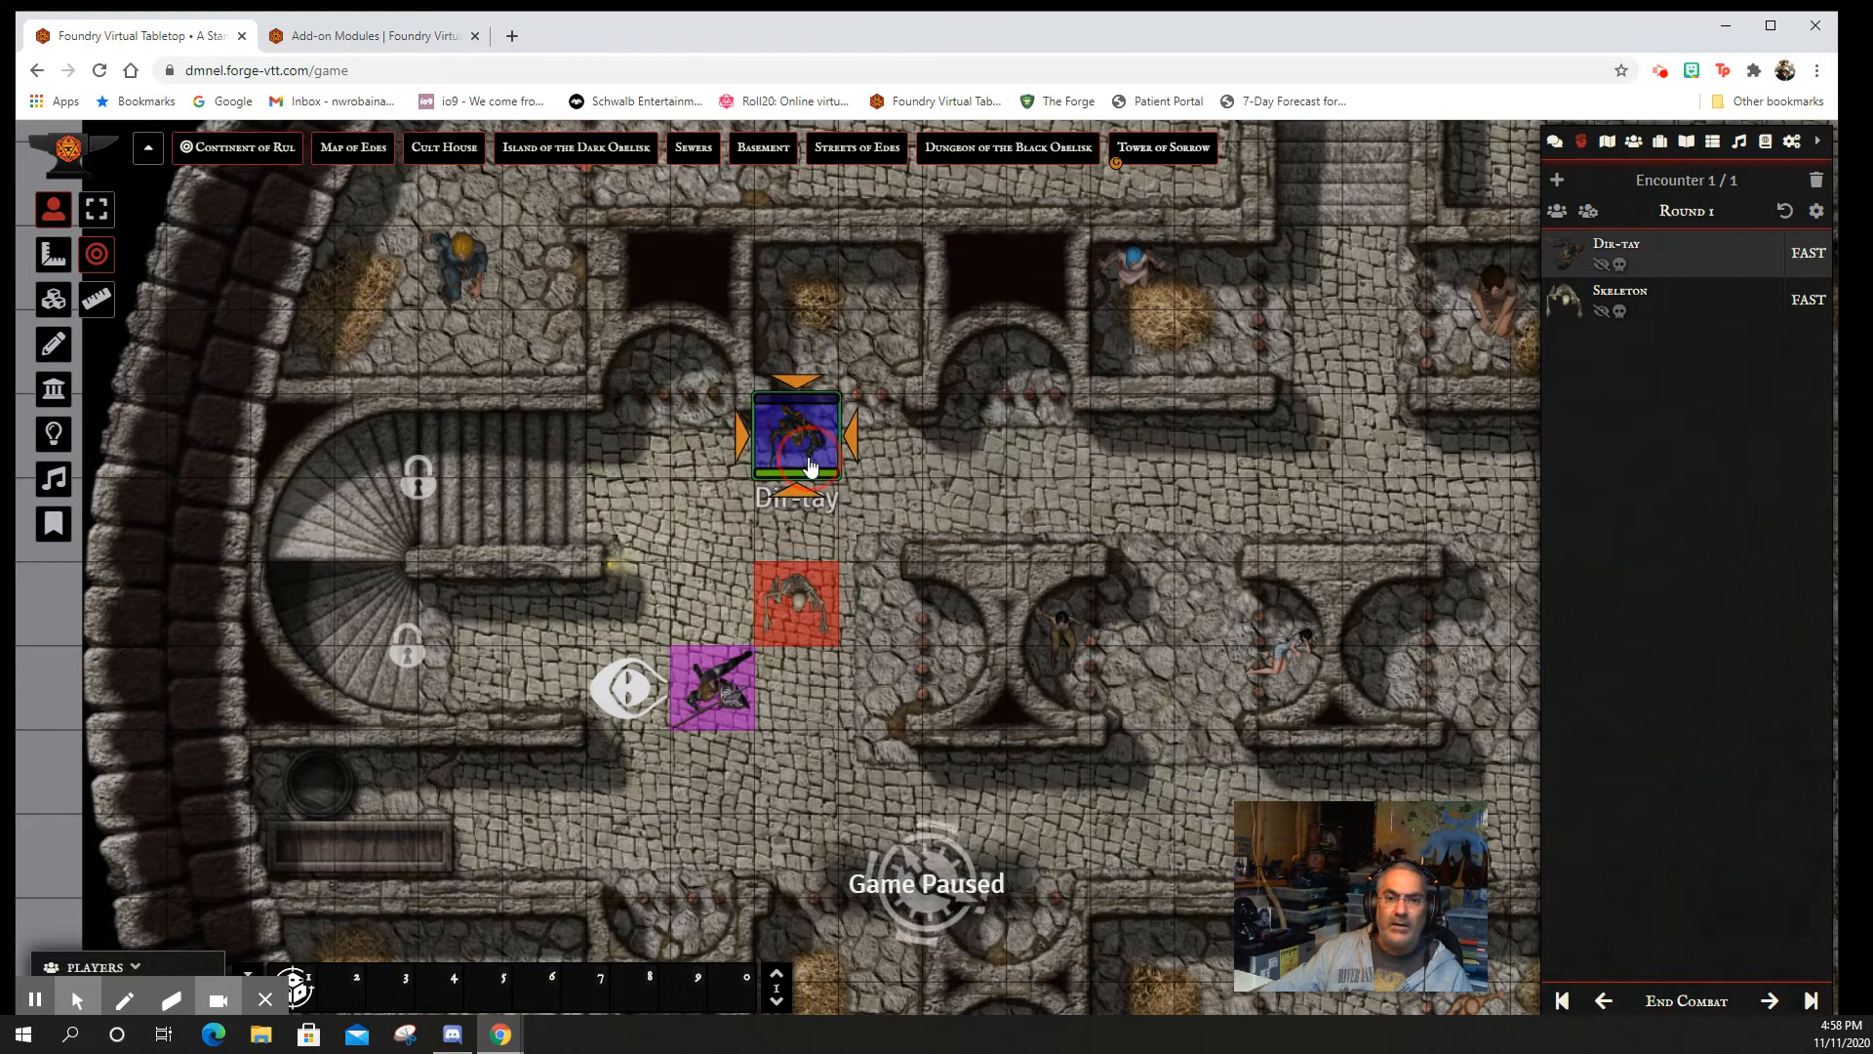
left_click(97, 208)
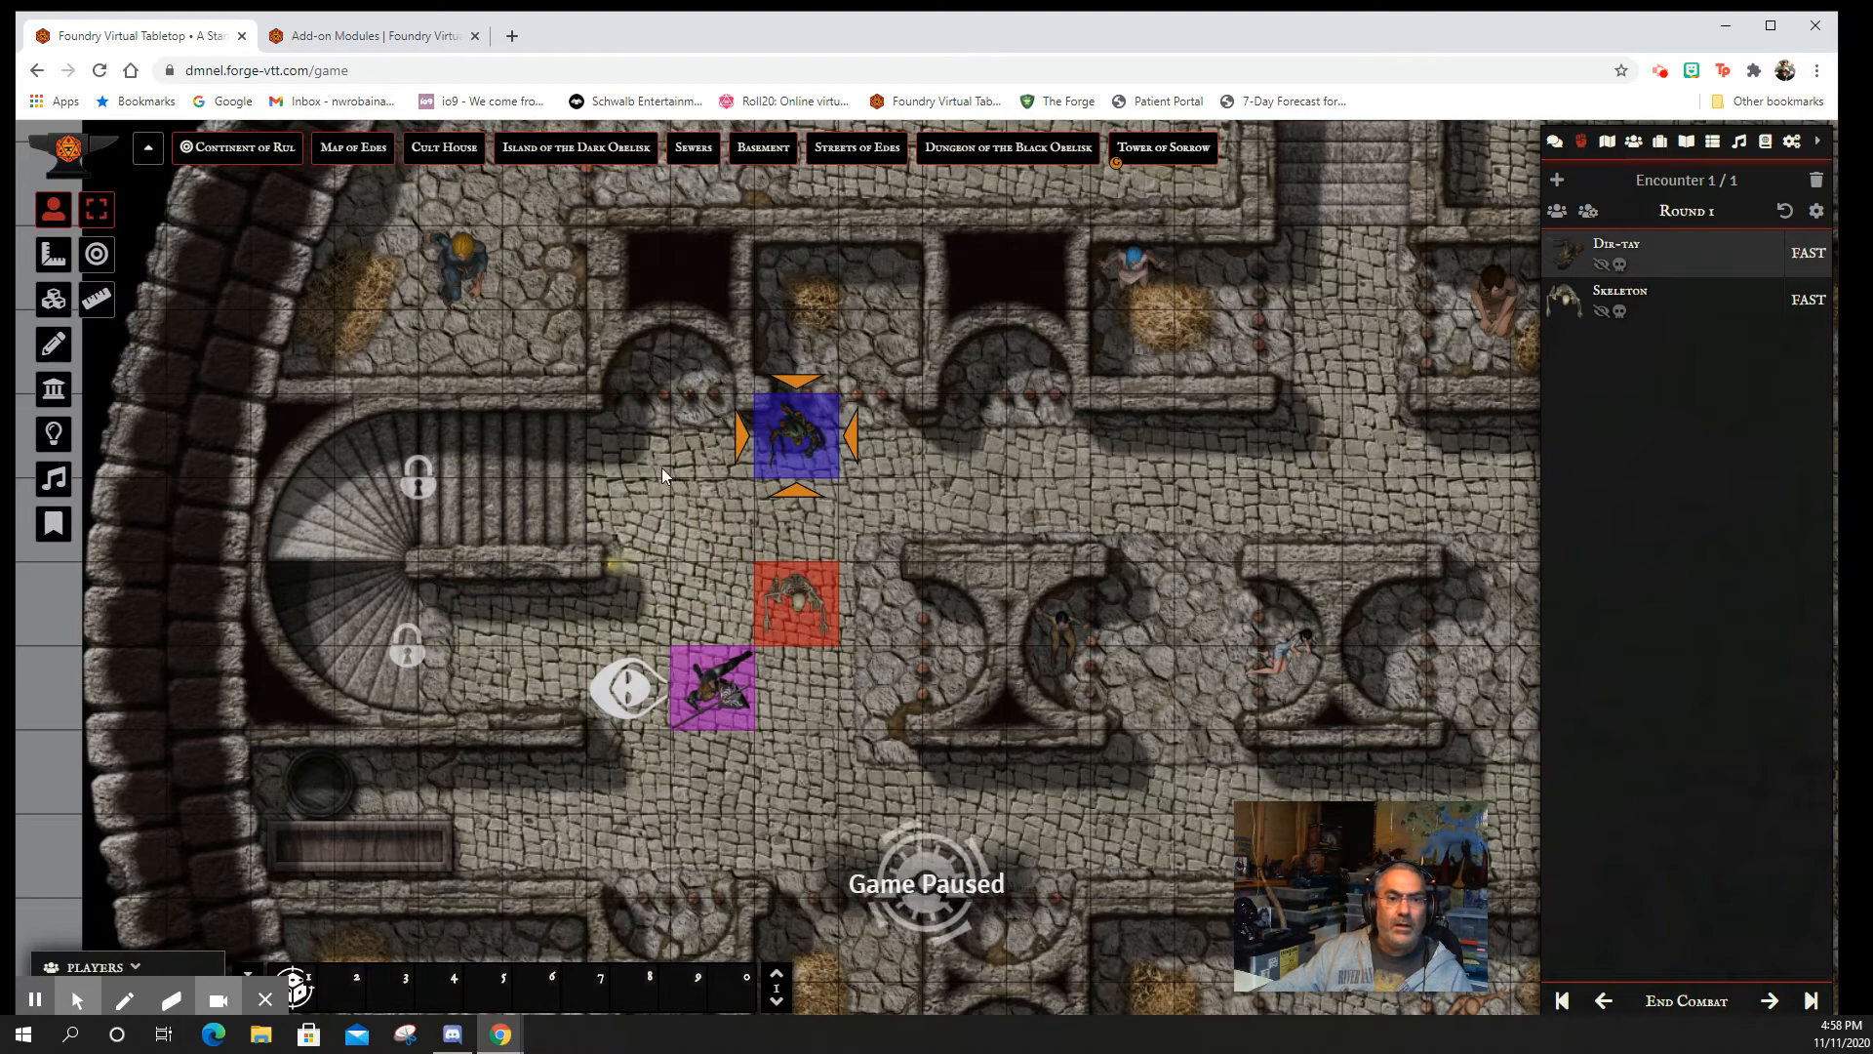
- Target the Skeleton instead of Dir-tay, then select Dir-tay's token with its token controls open
left_click(809, 622)
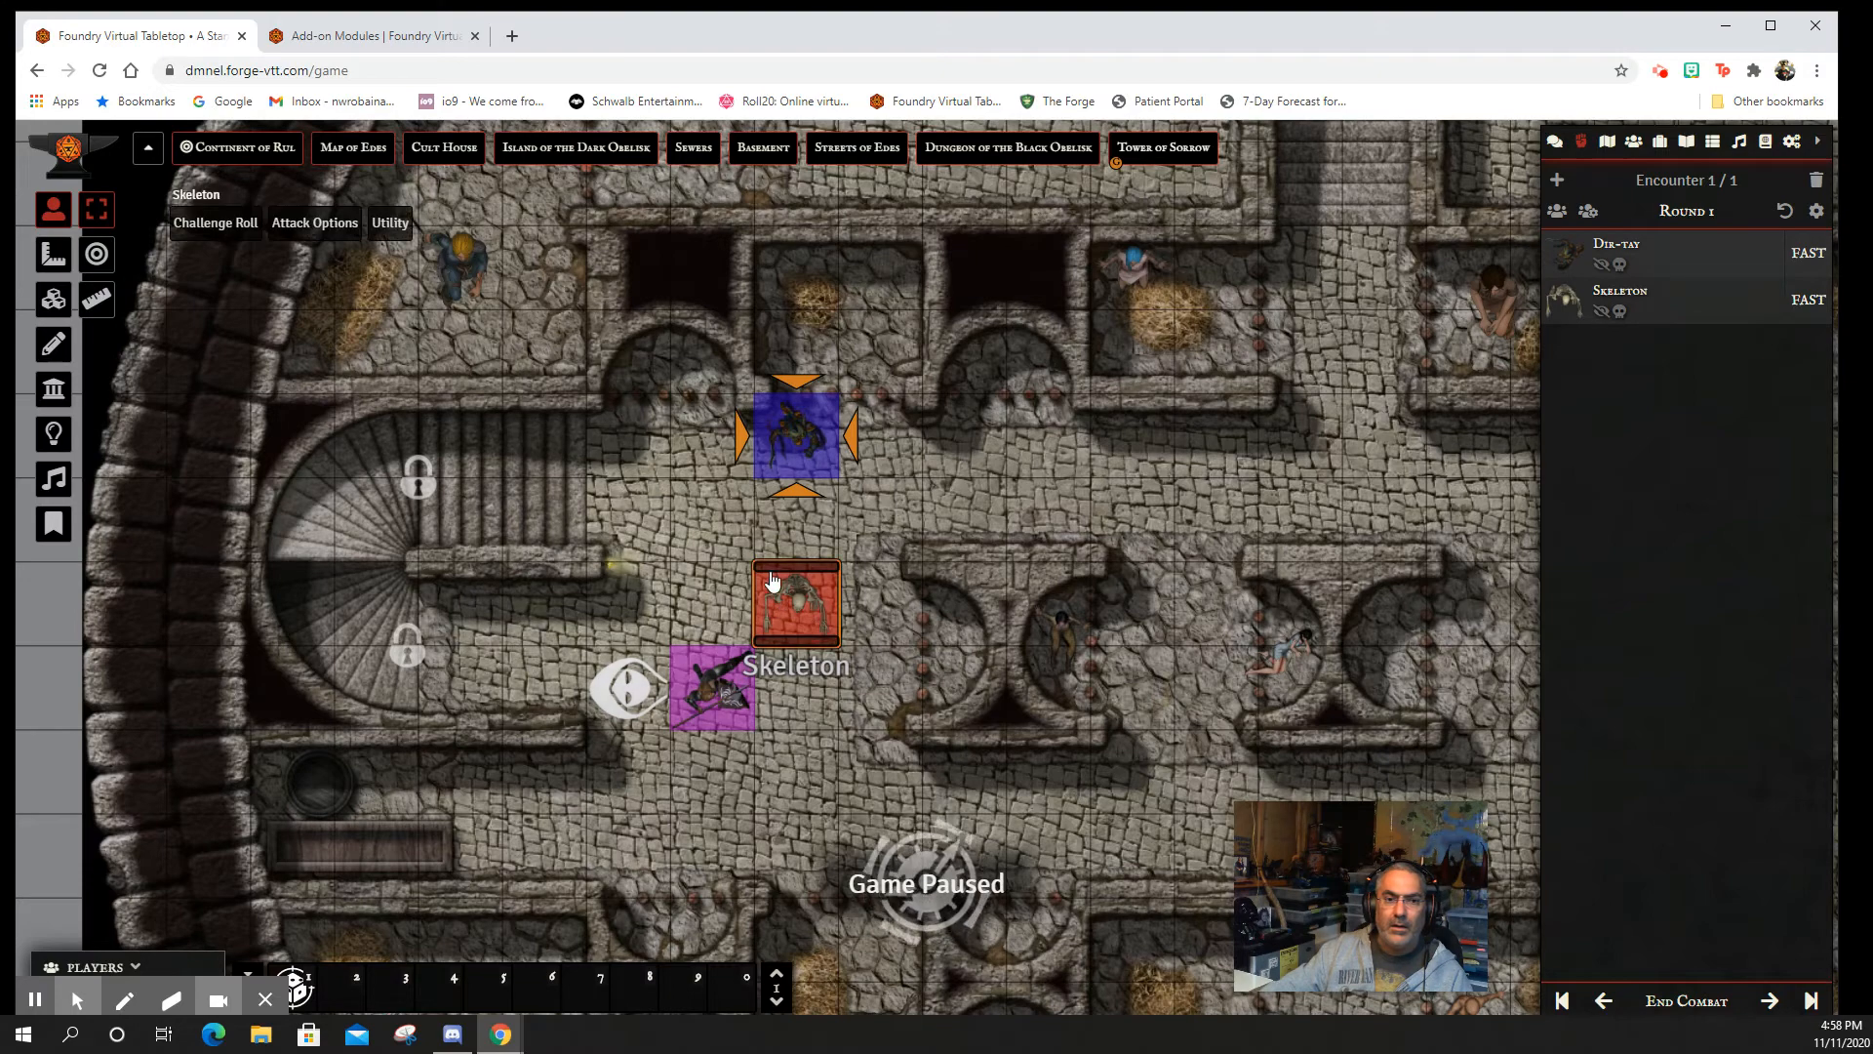
left_click(798, 615)
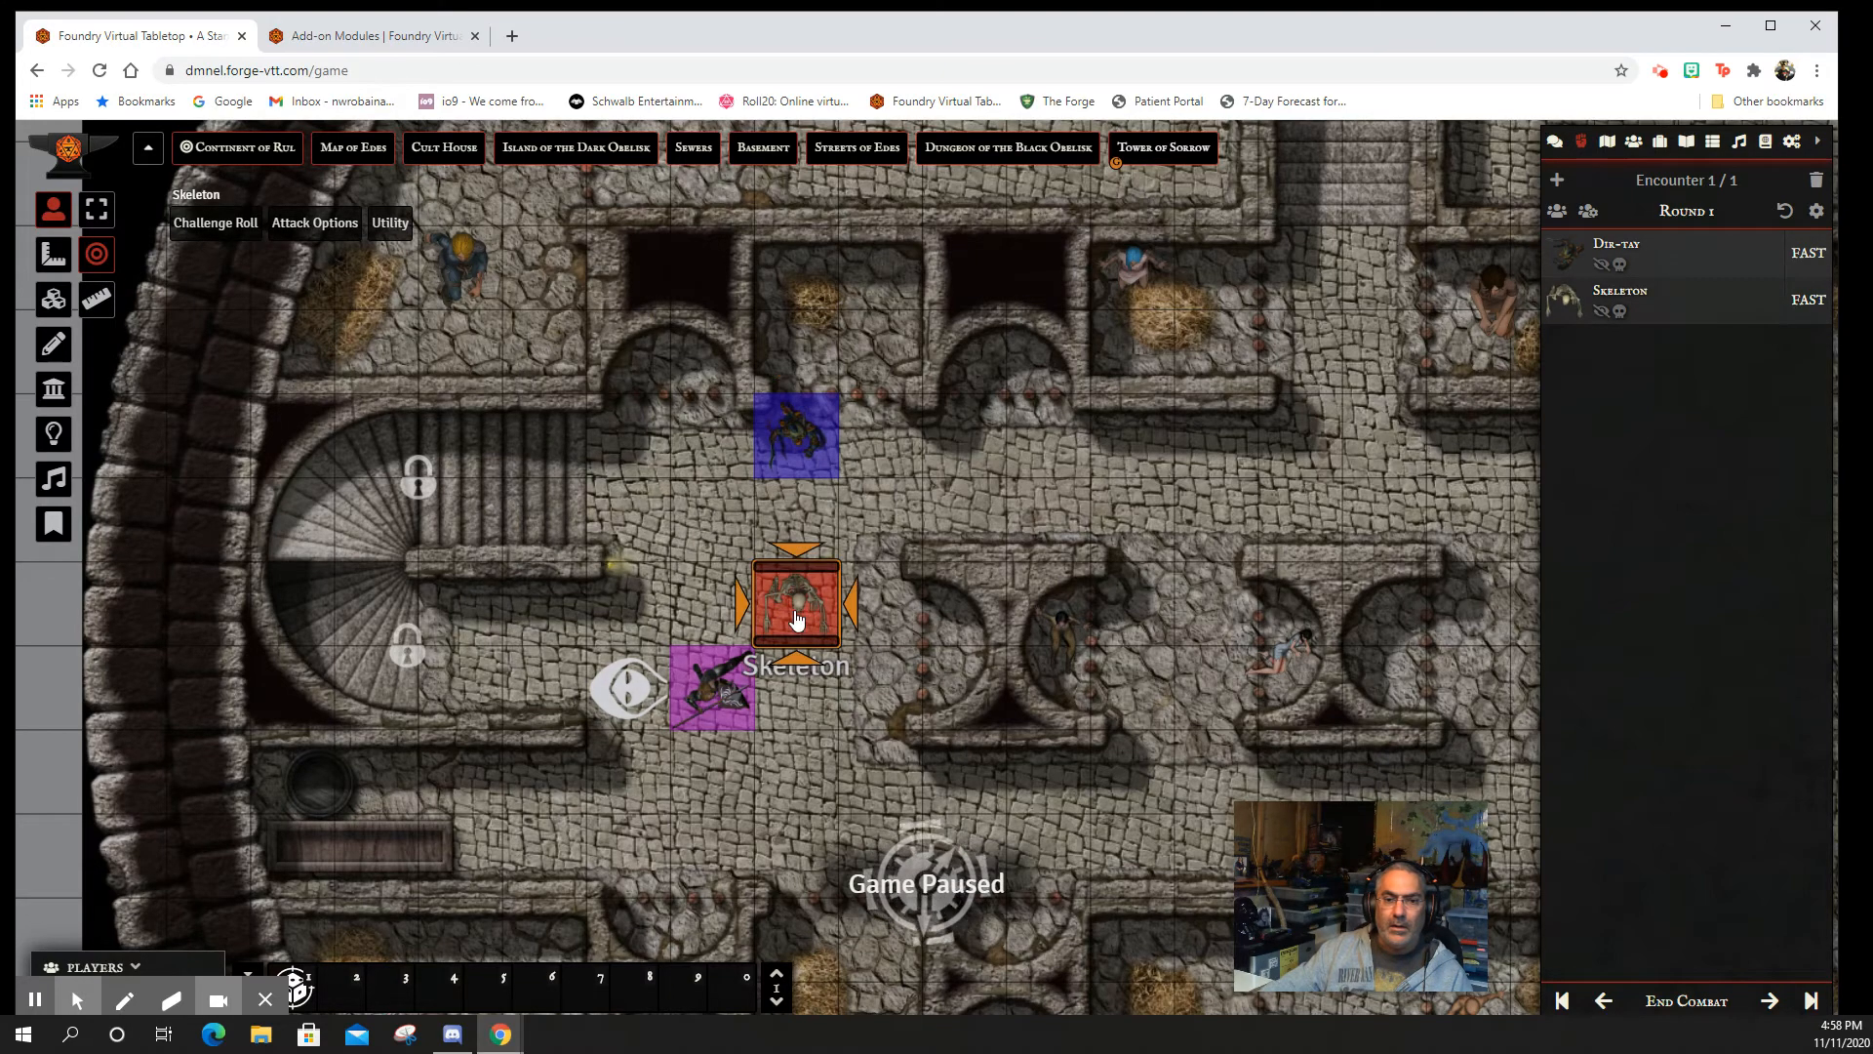
right_click(806, 445)
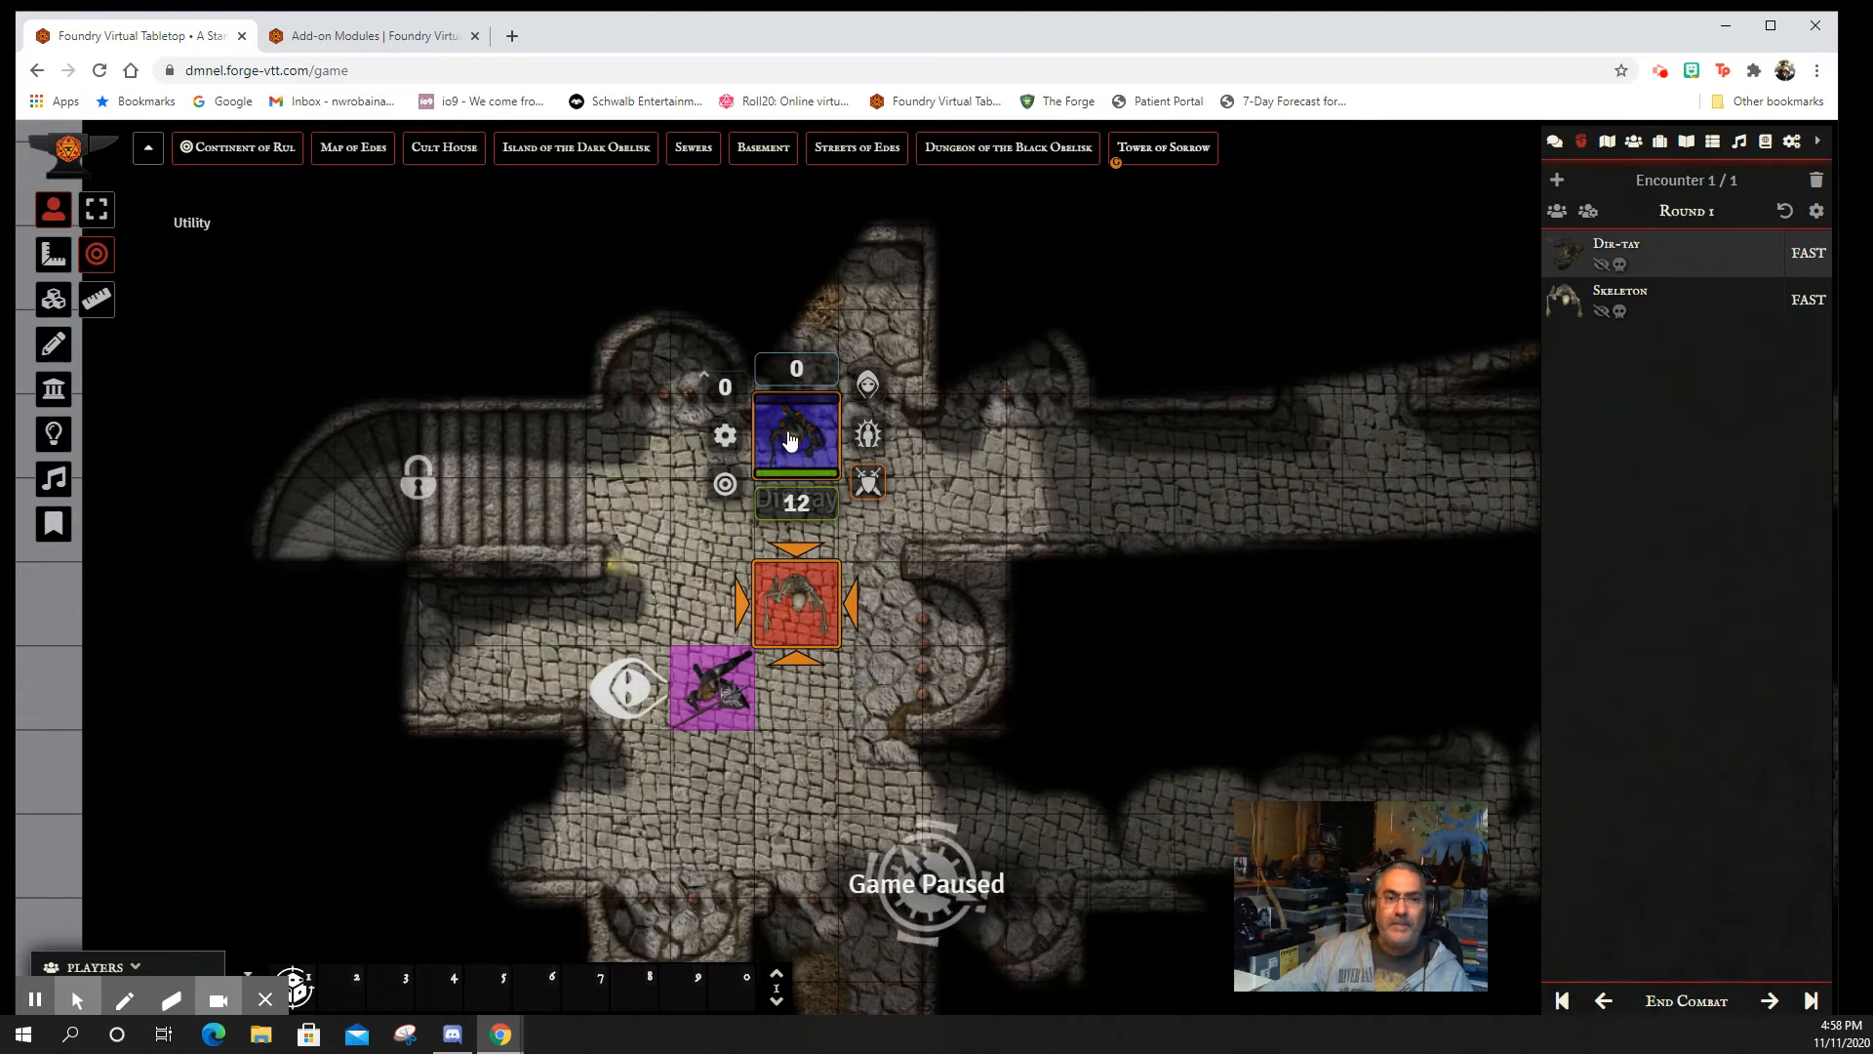
mouse_move(198, 220)
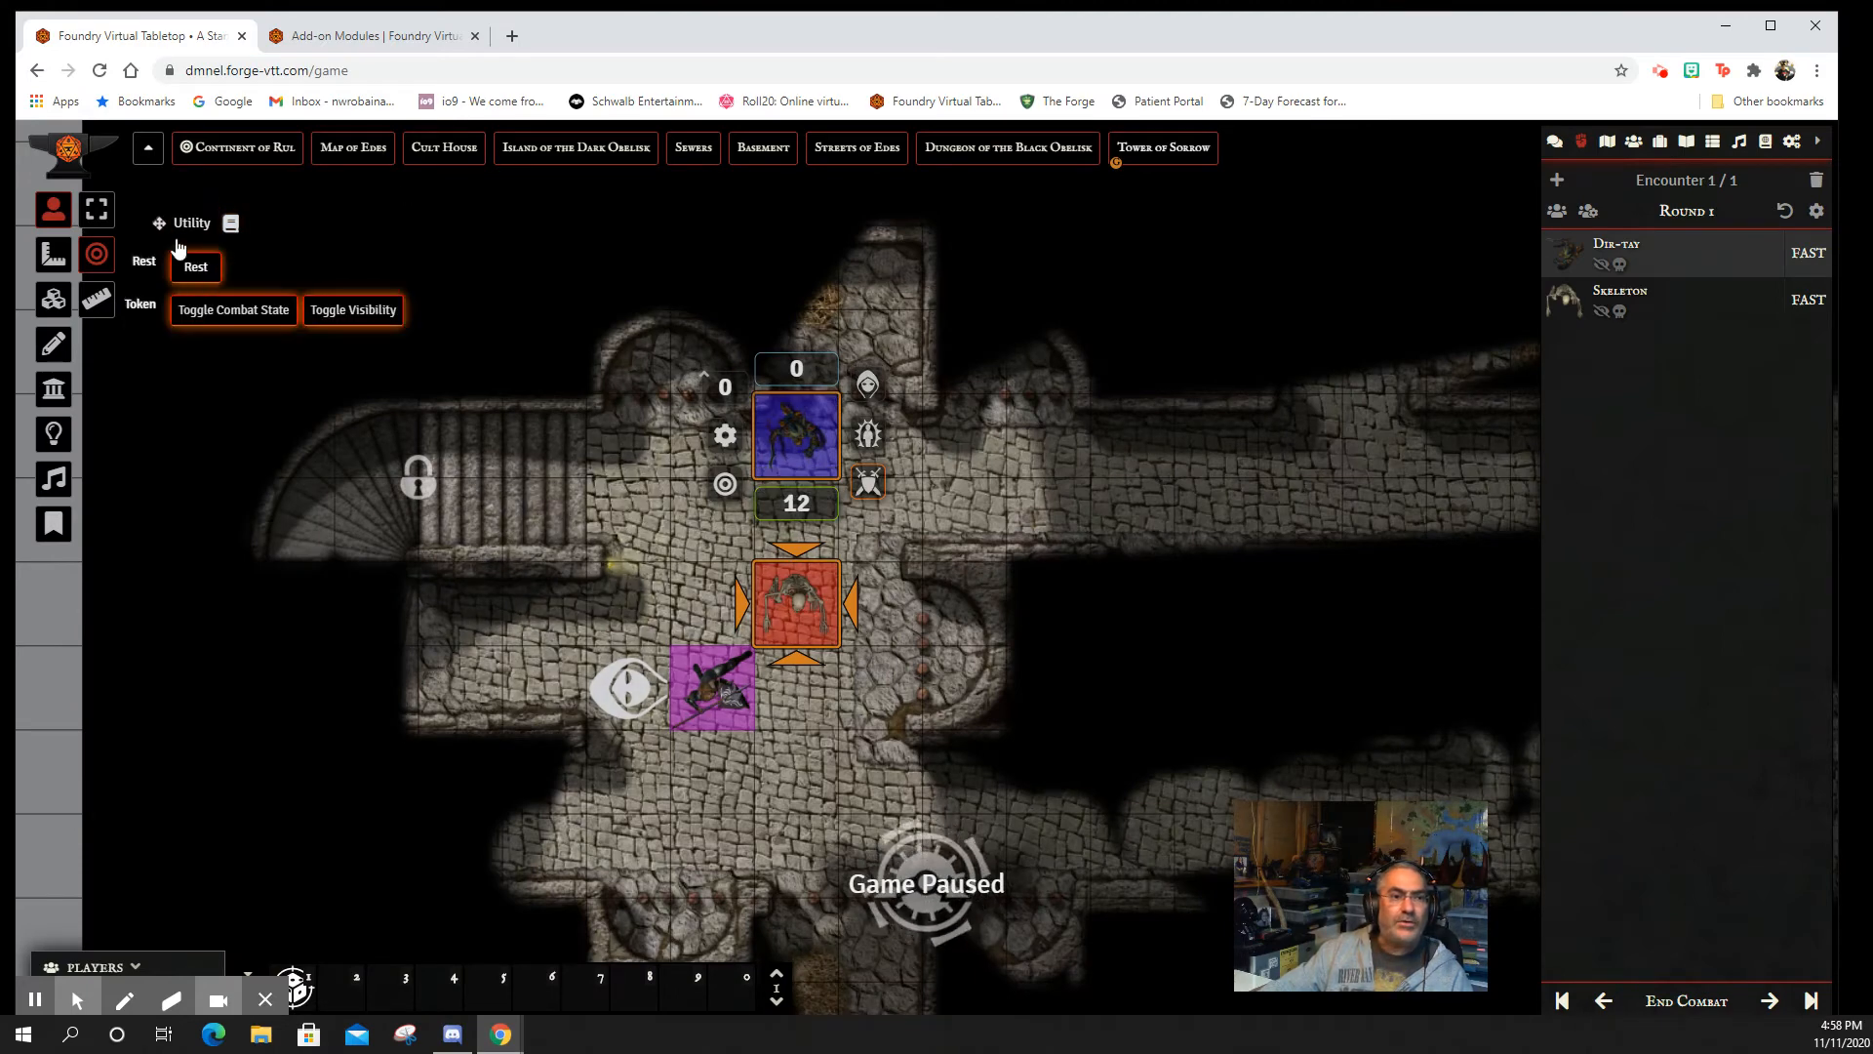
right_click(787, 446)
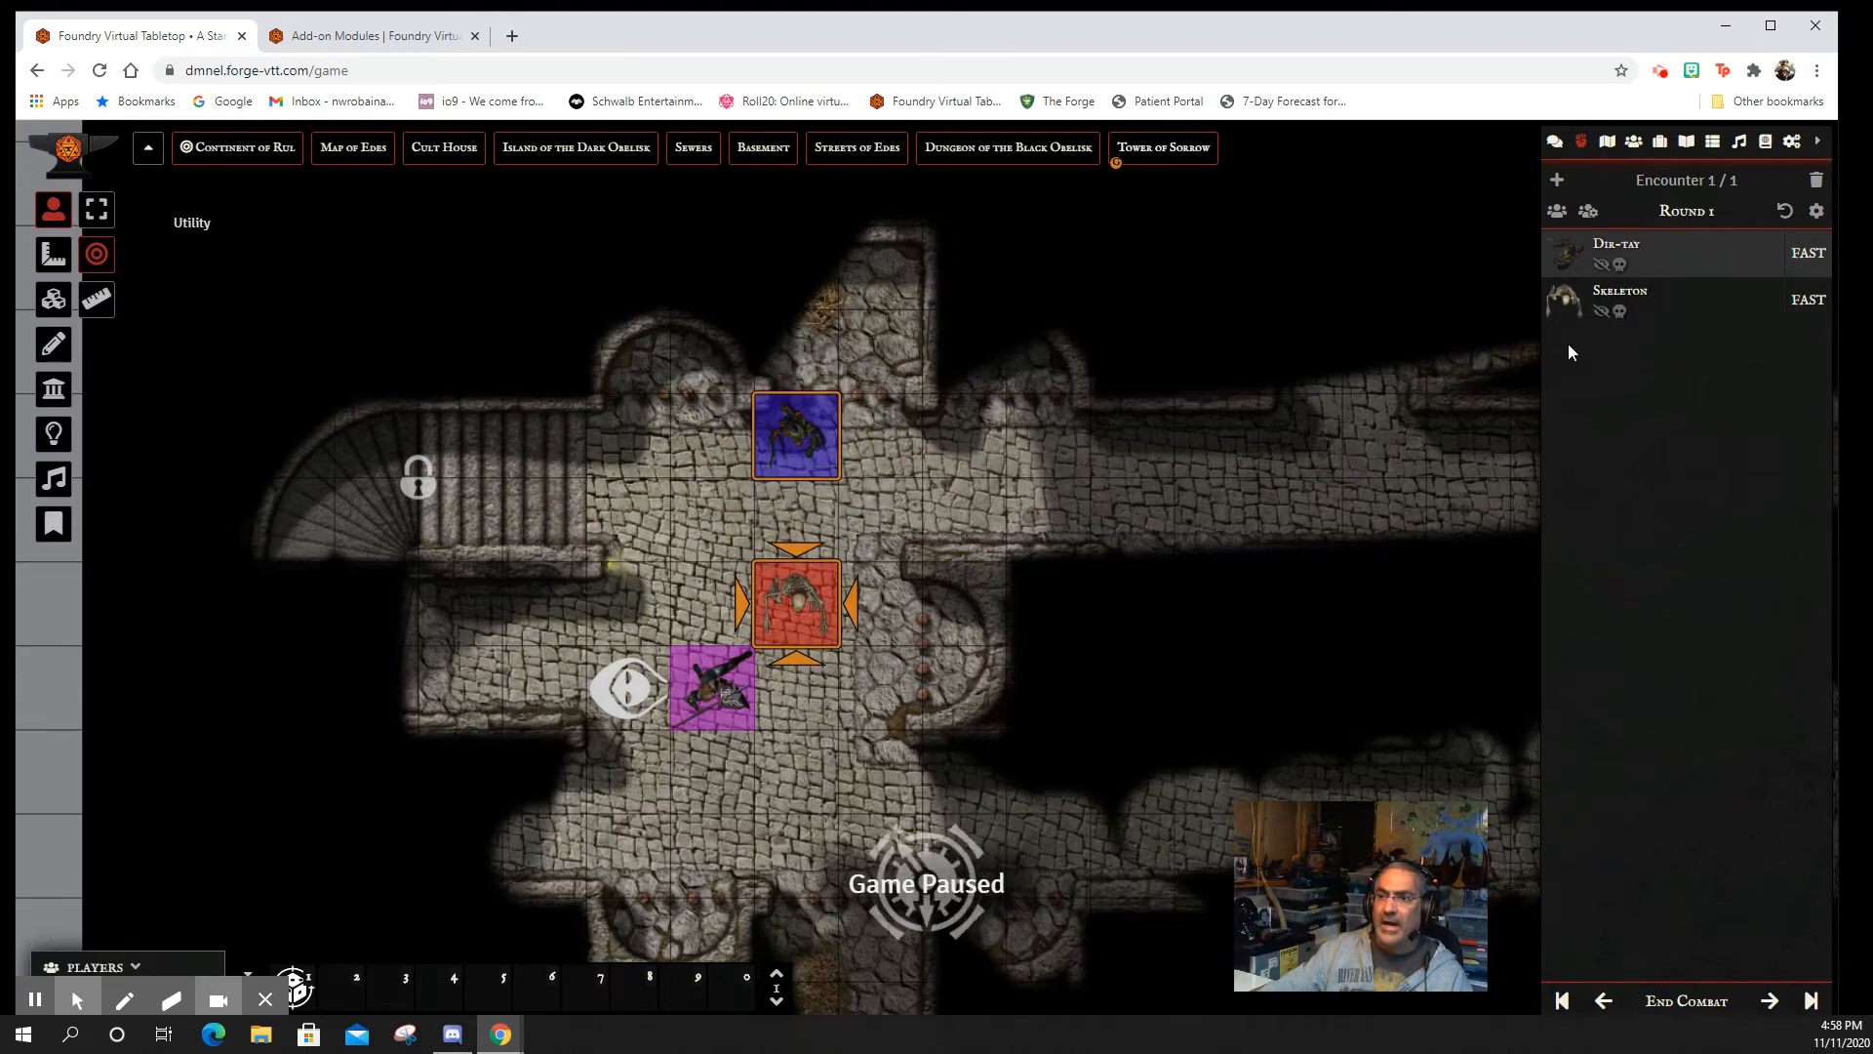
right_click(803, 434)
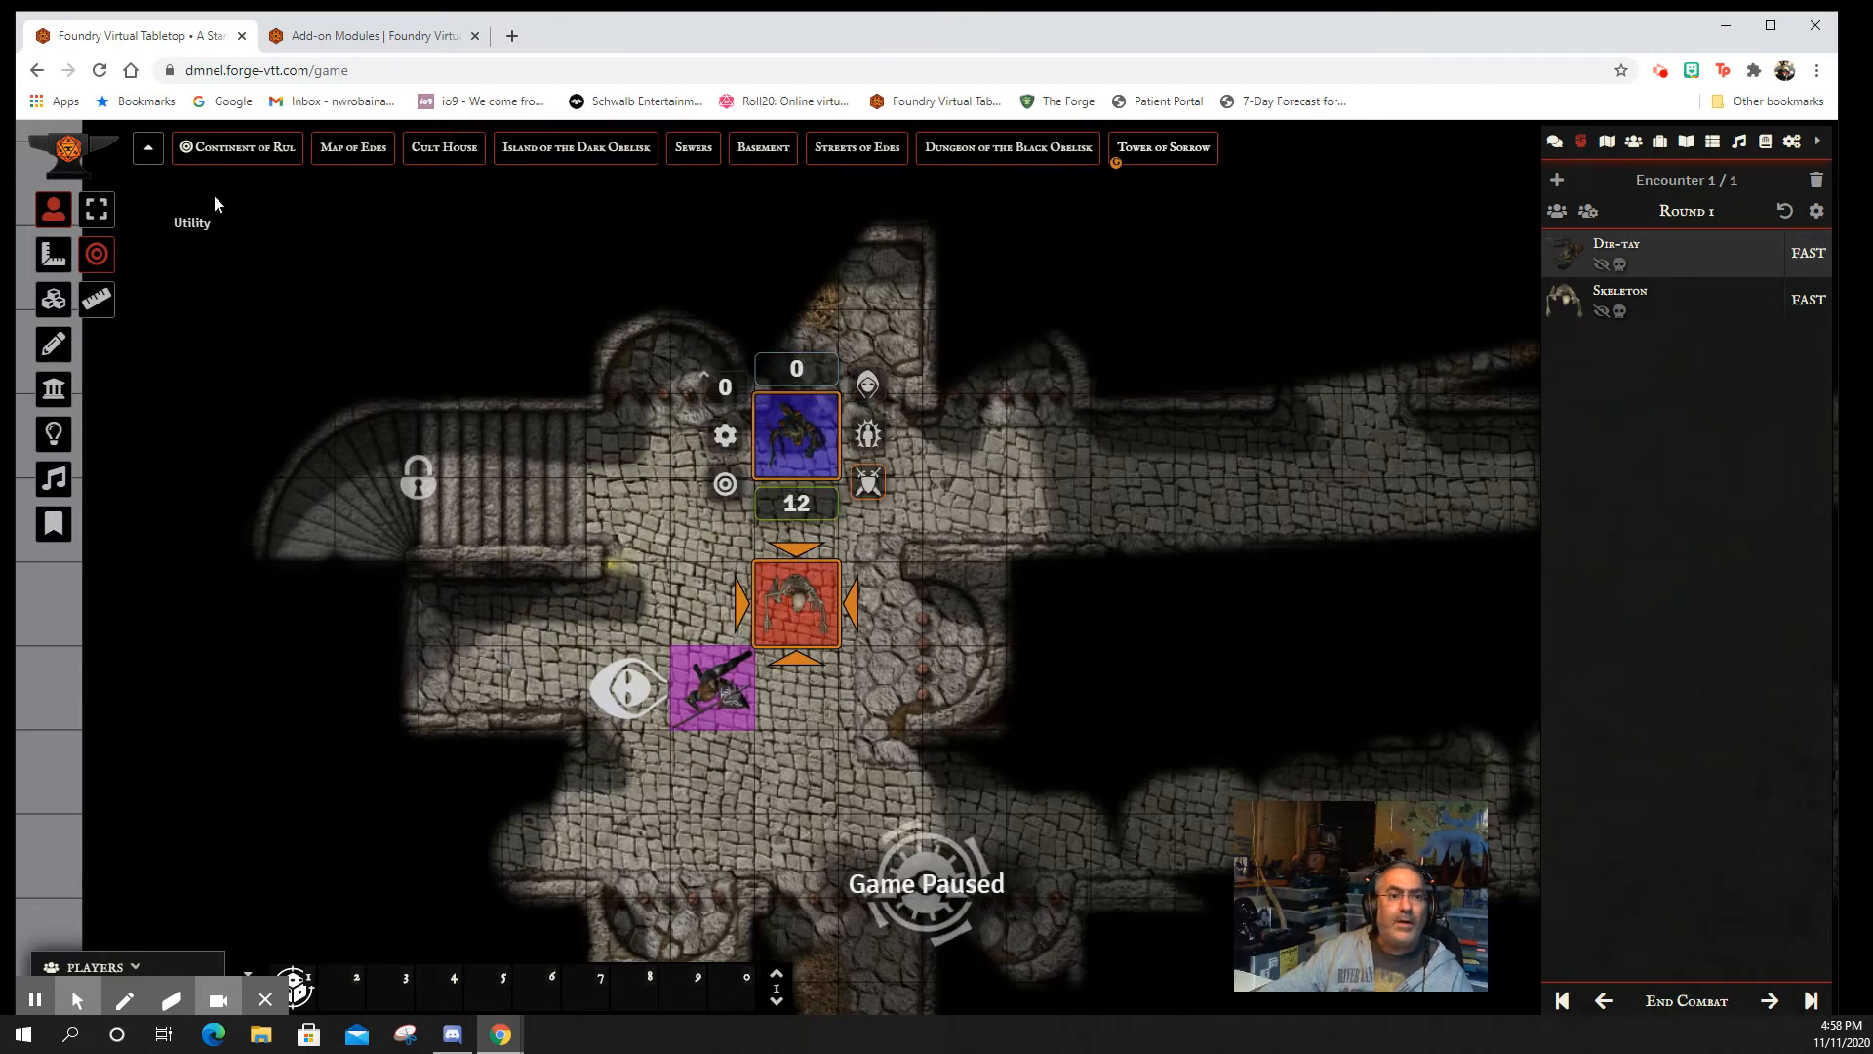
mouse_move(193, 223)
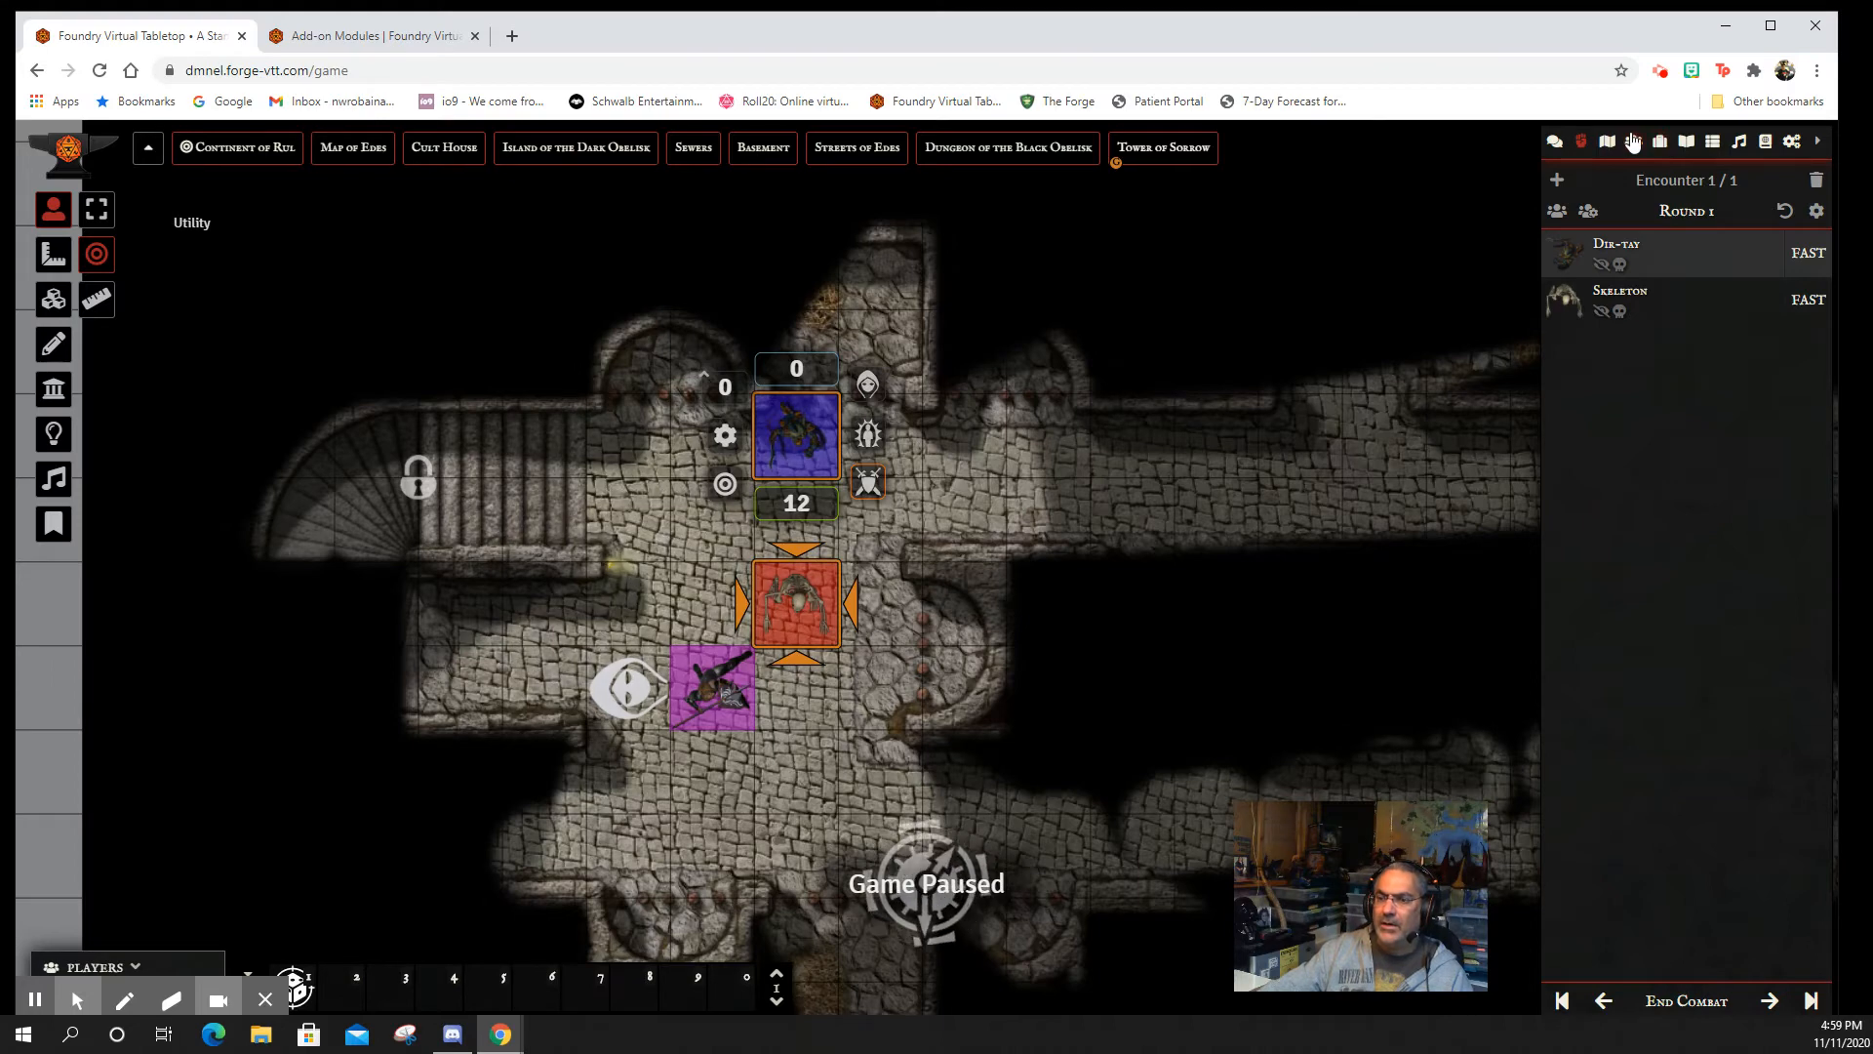
- Open Dir-tay's character sheet from the Player Characters folder and move it clear of the tokens
left_click(1630, 141)
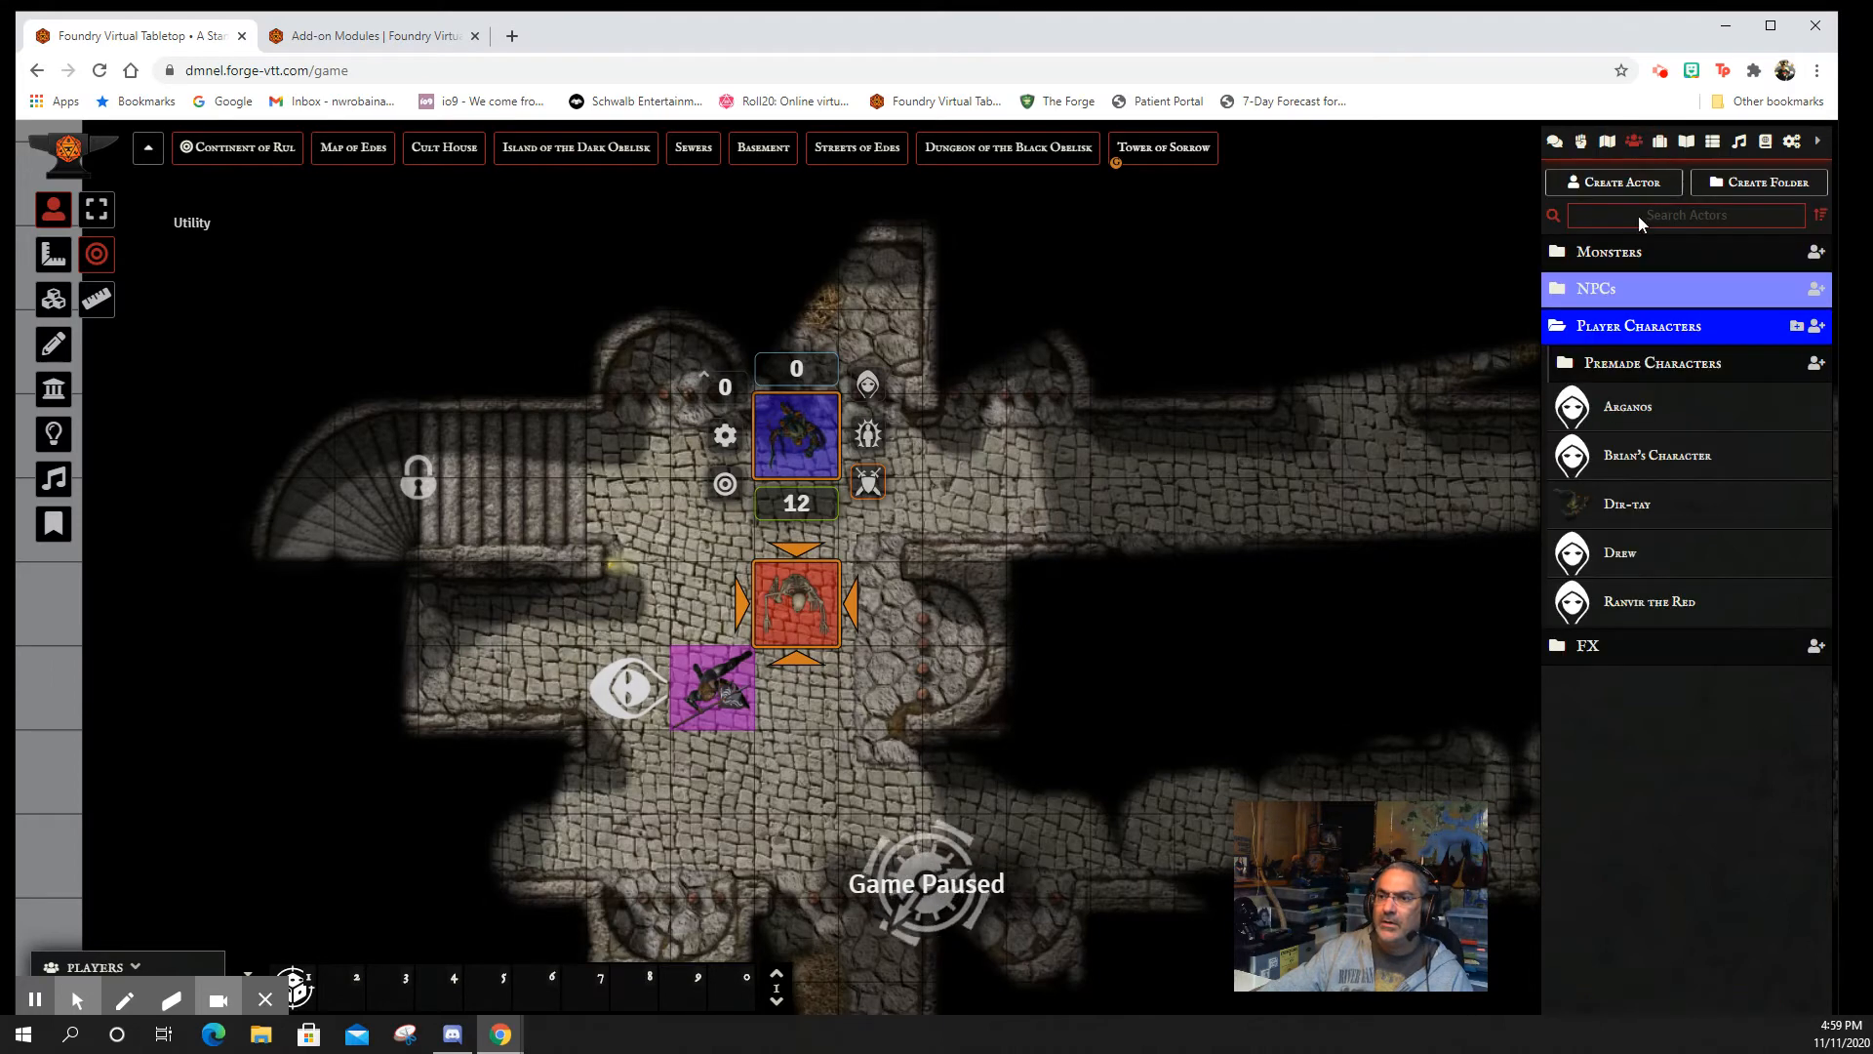
left_click(1653, 505)
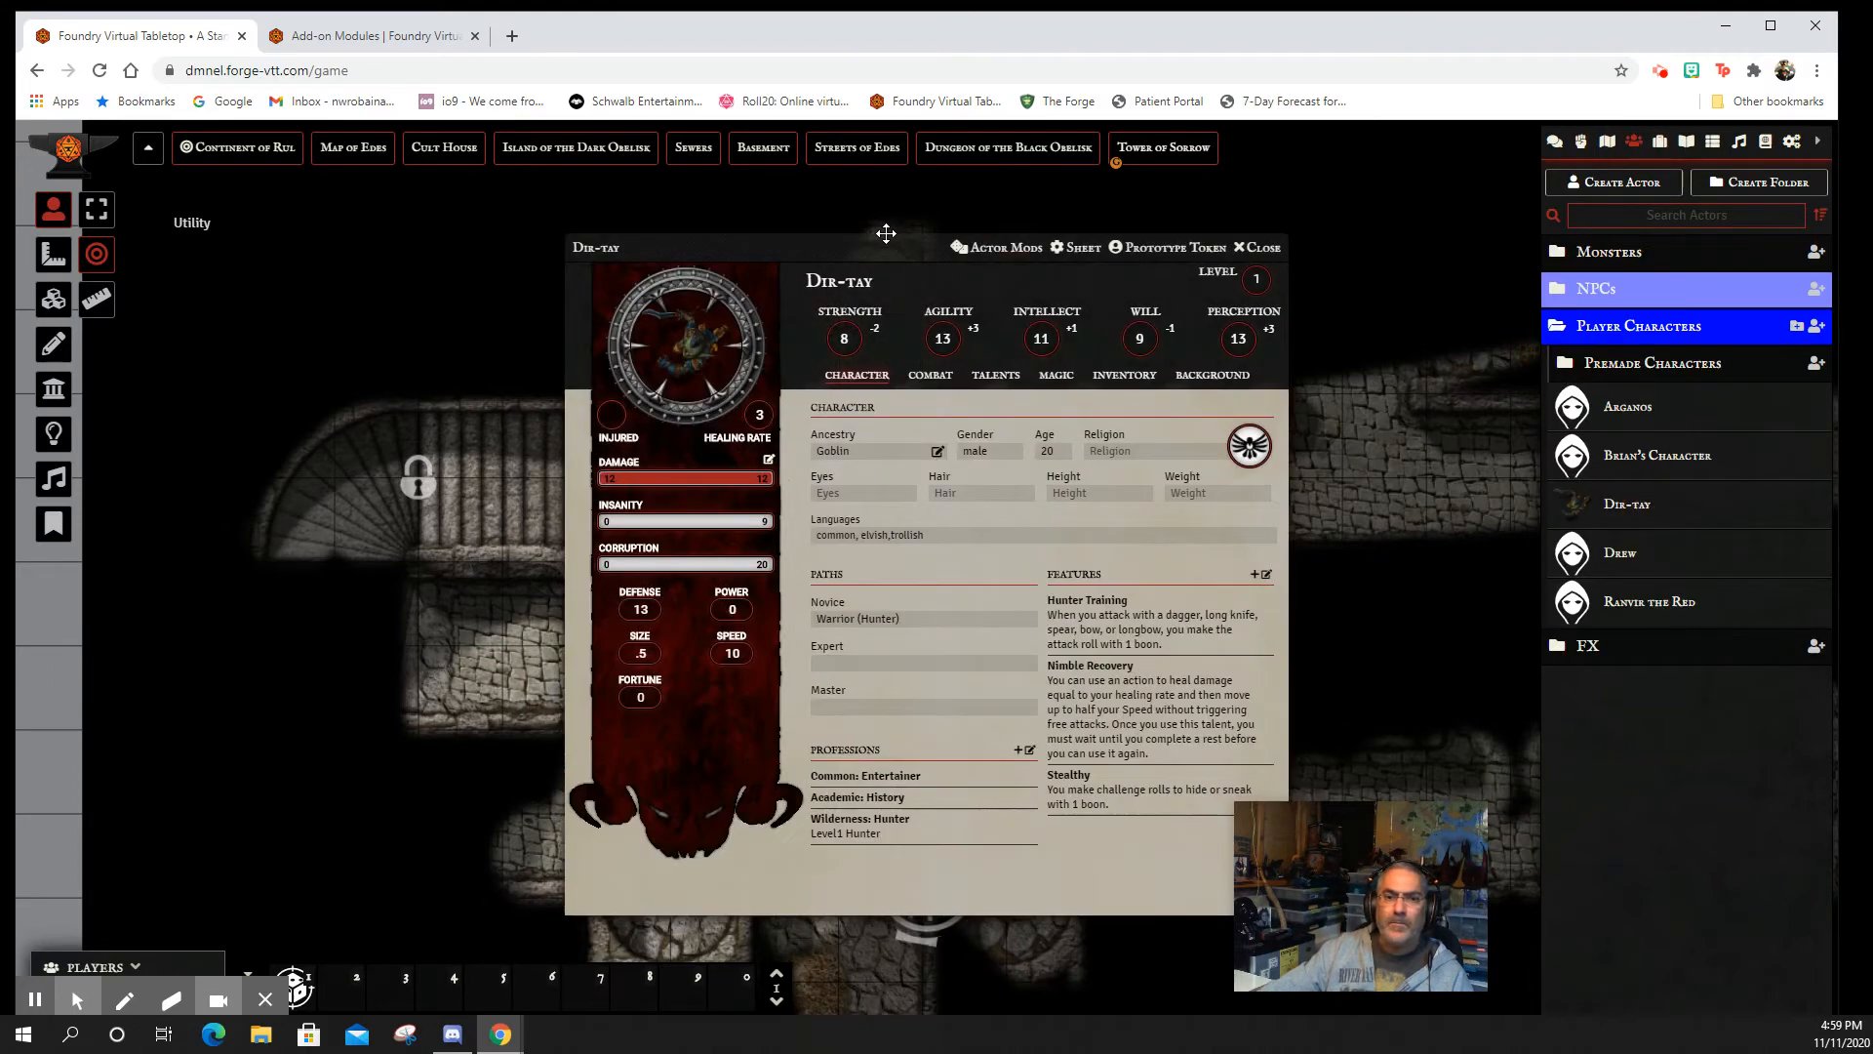
left_click_drag(886, 233, 1207, 123)
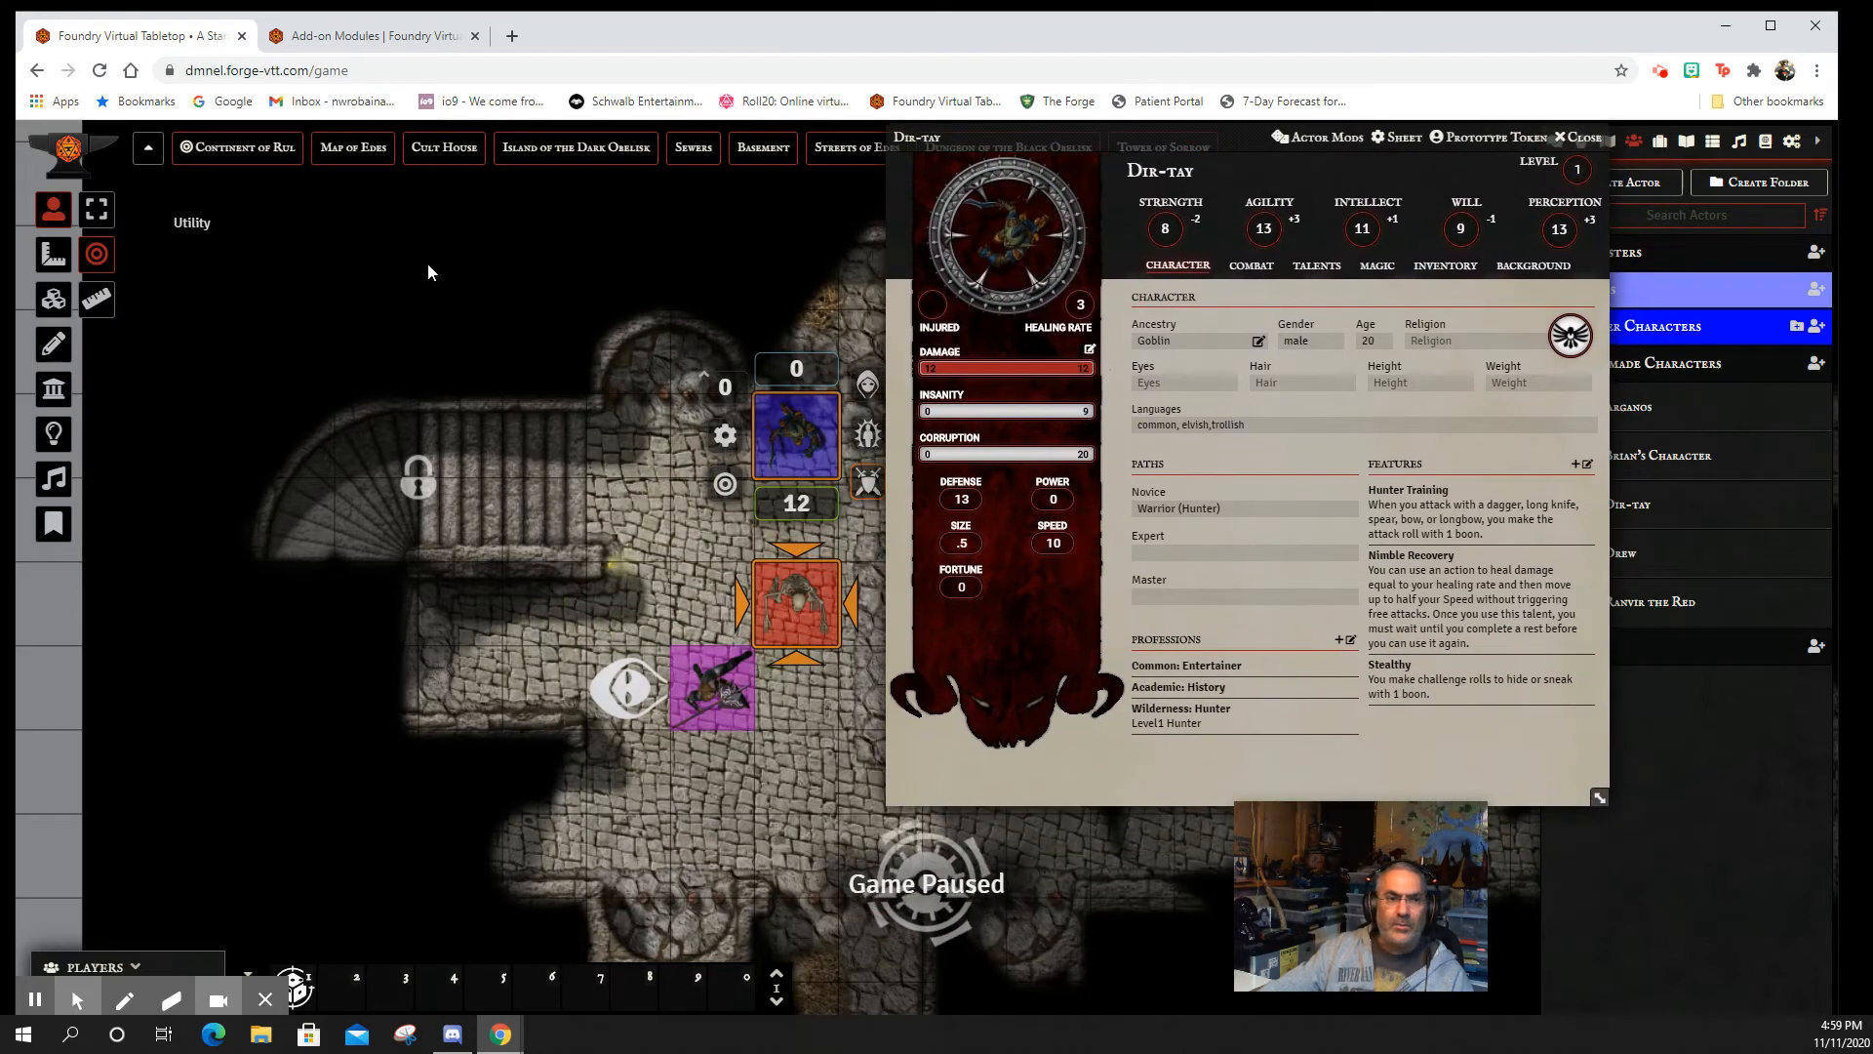
mouse_move(231, 238)
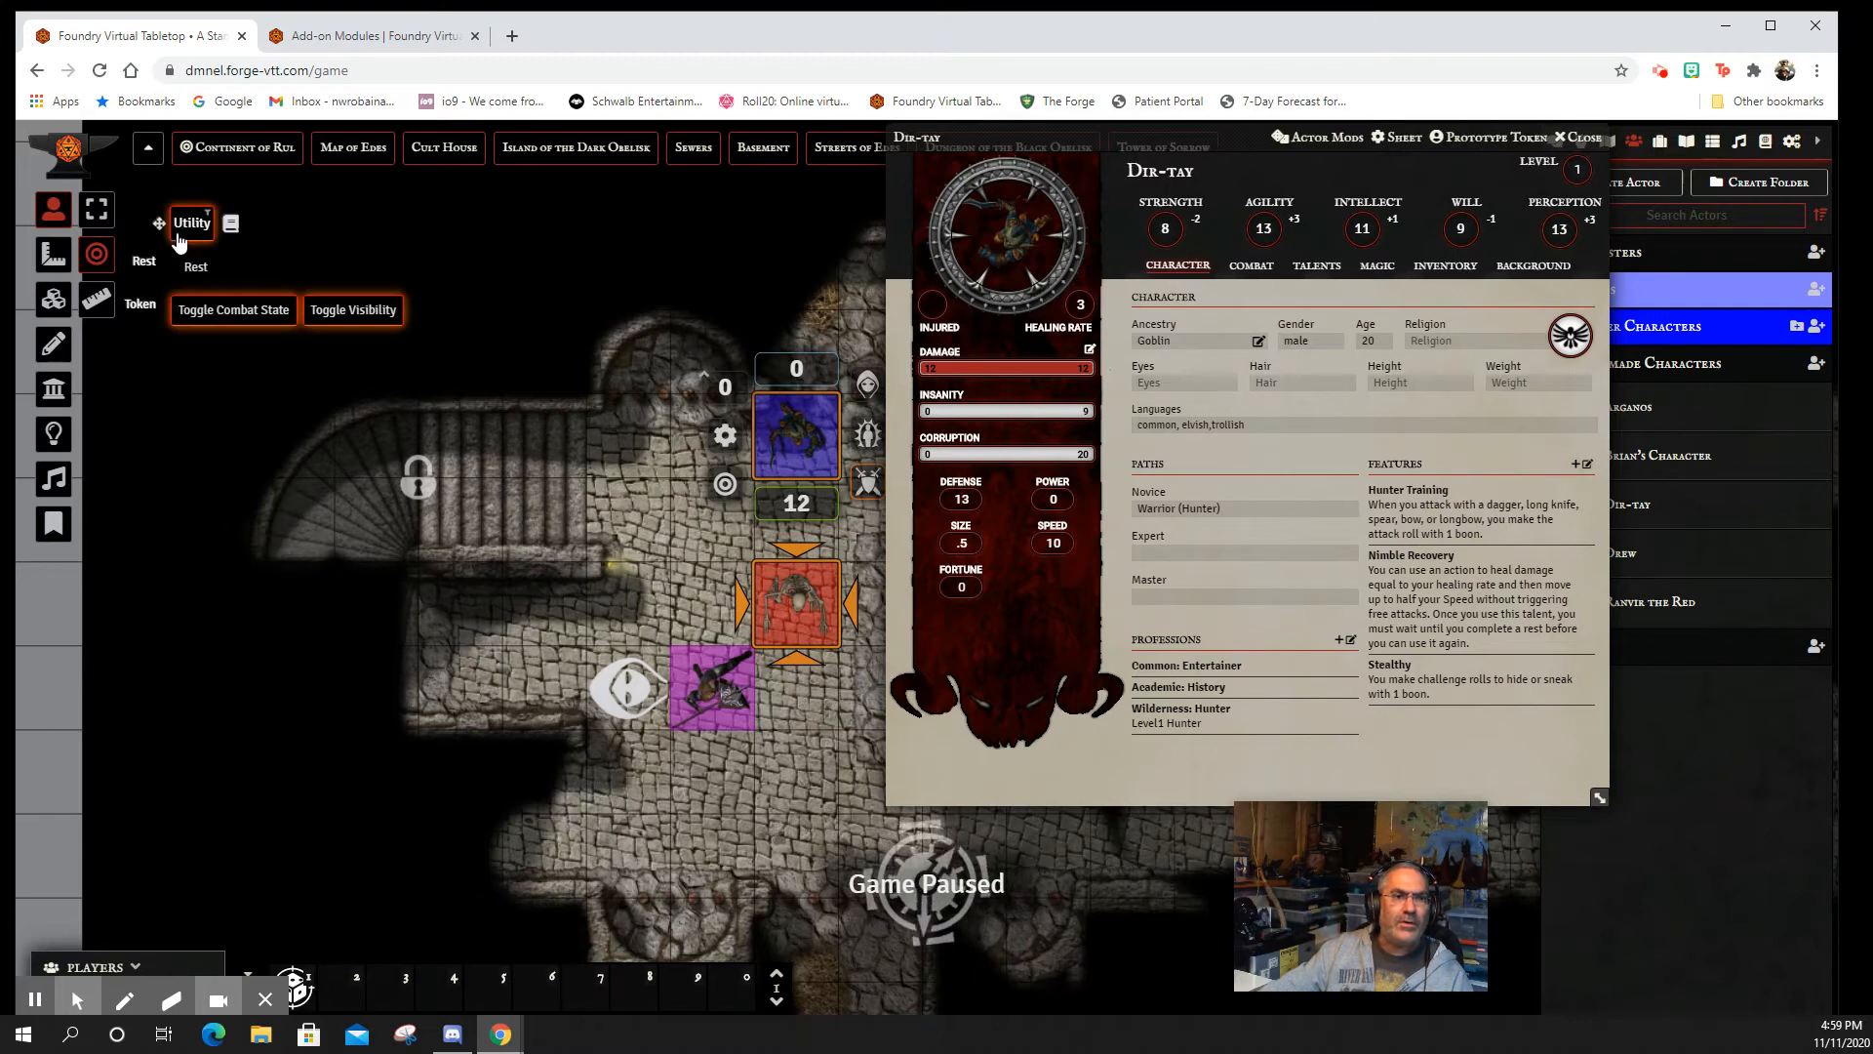
left_click(232, 226)
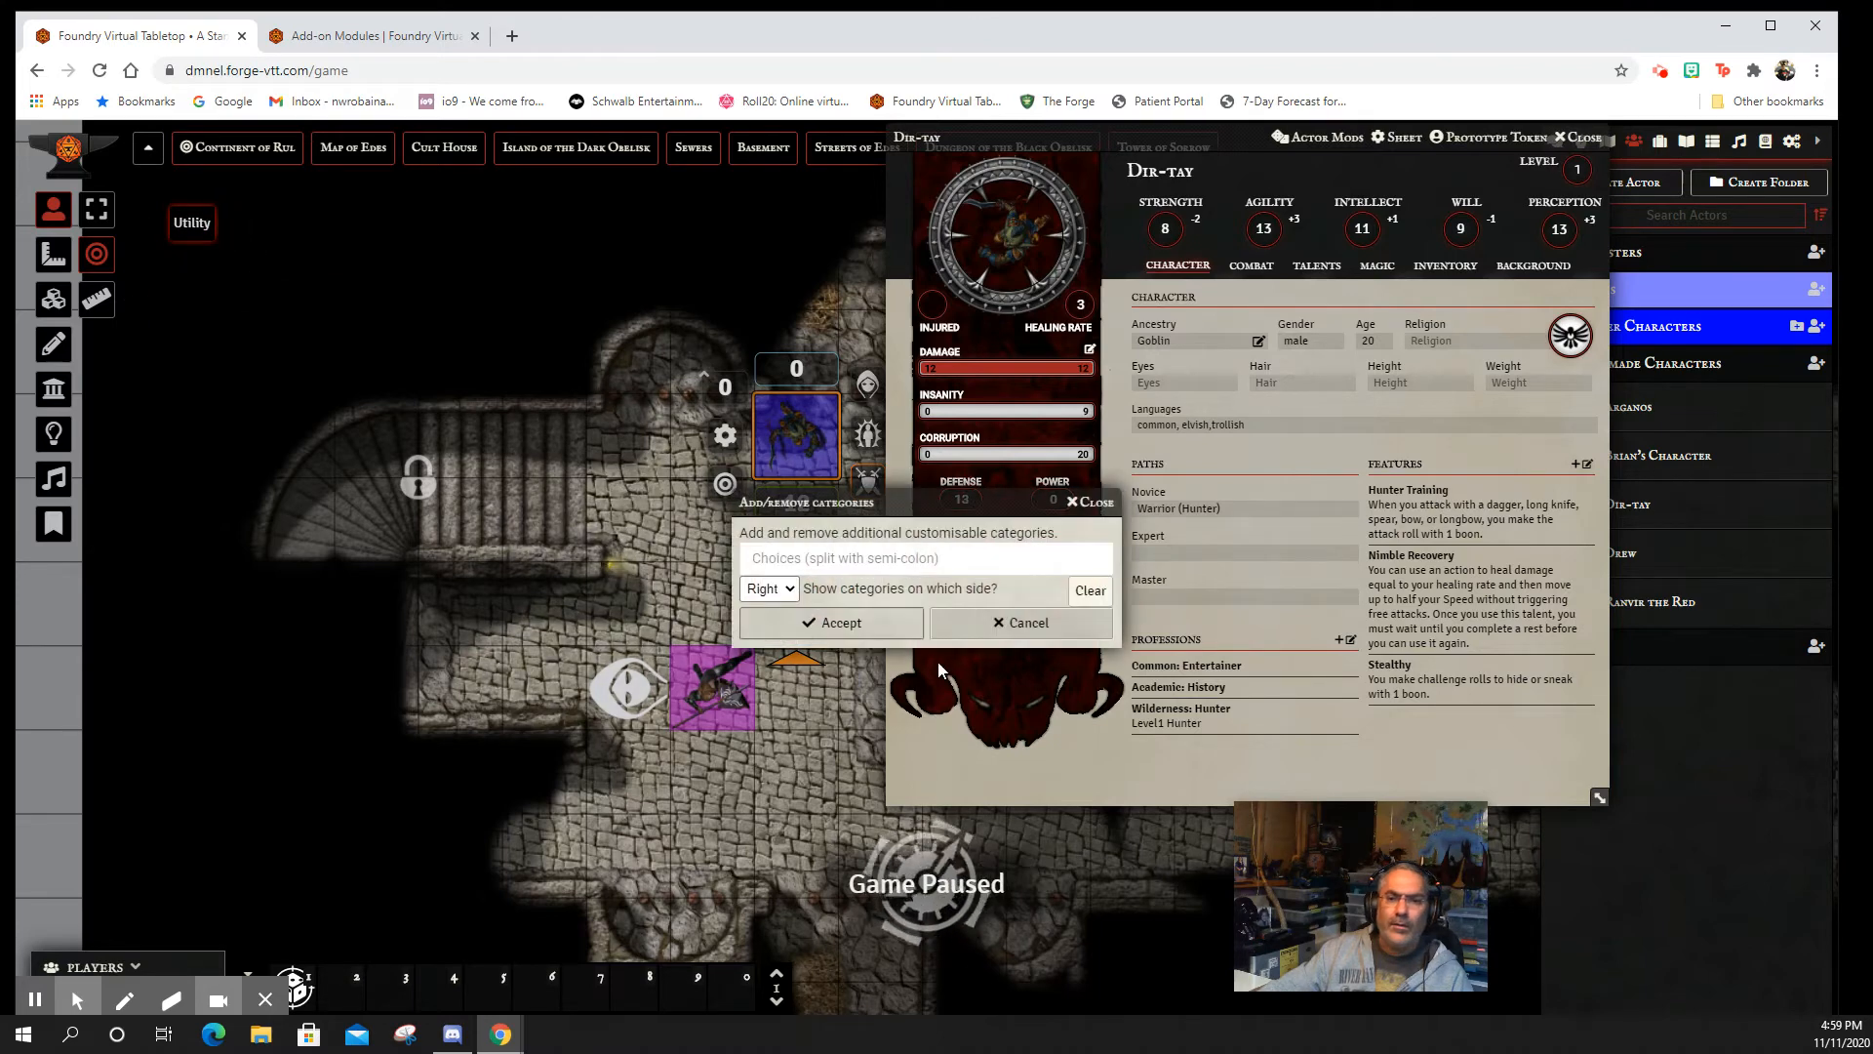
left_click(981, 624)
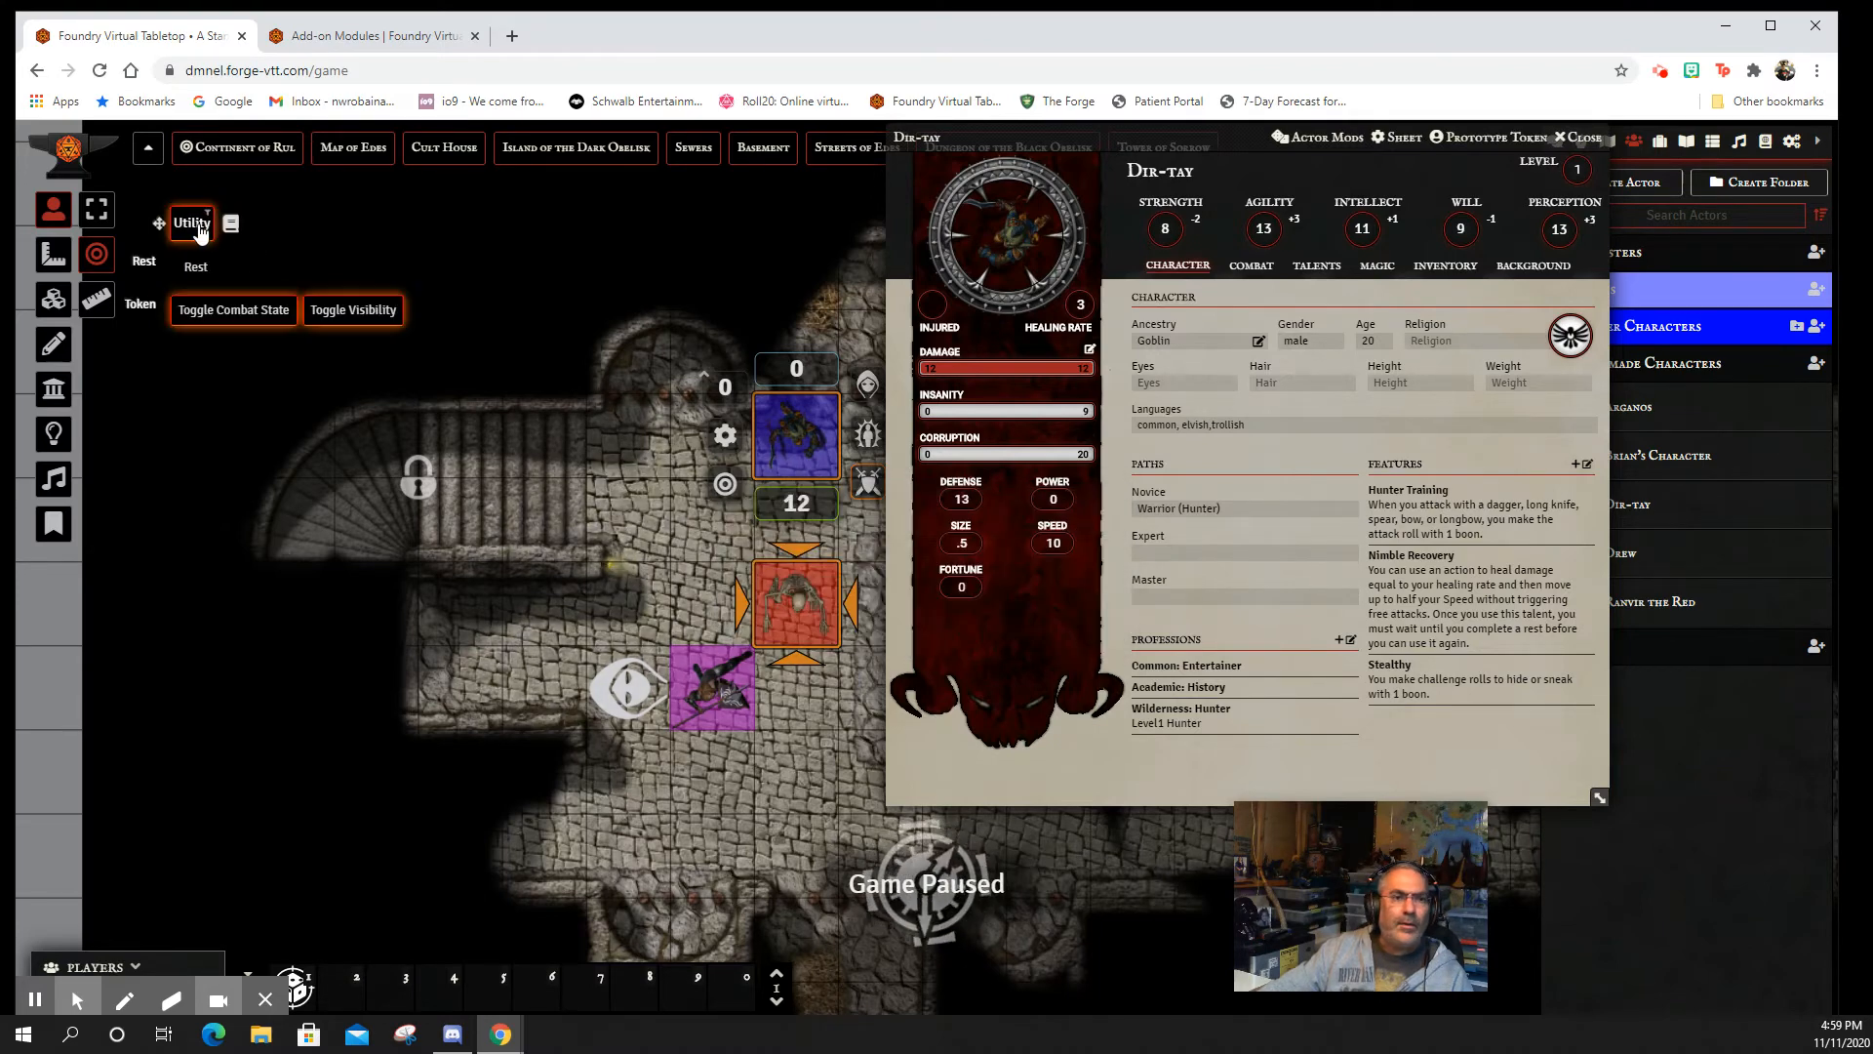
right_click(191, 222)
left_click(975, 645)
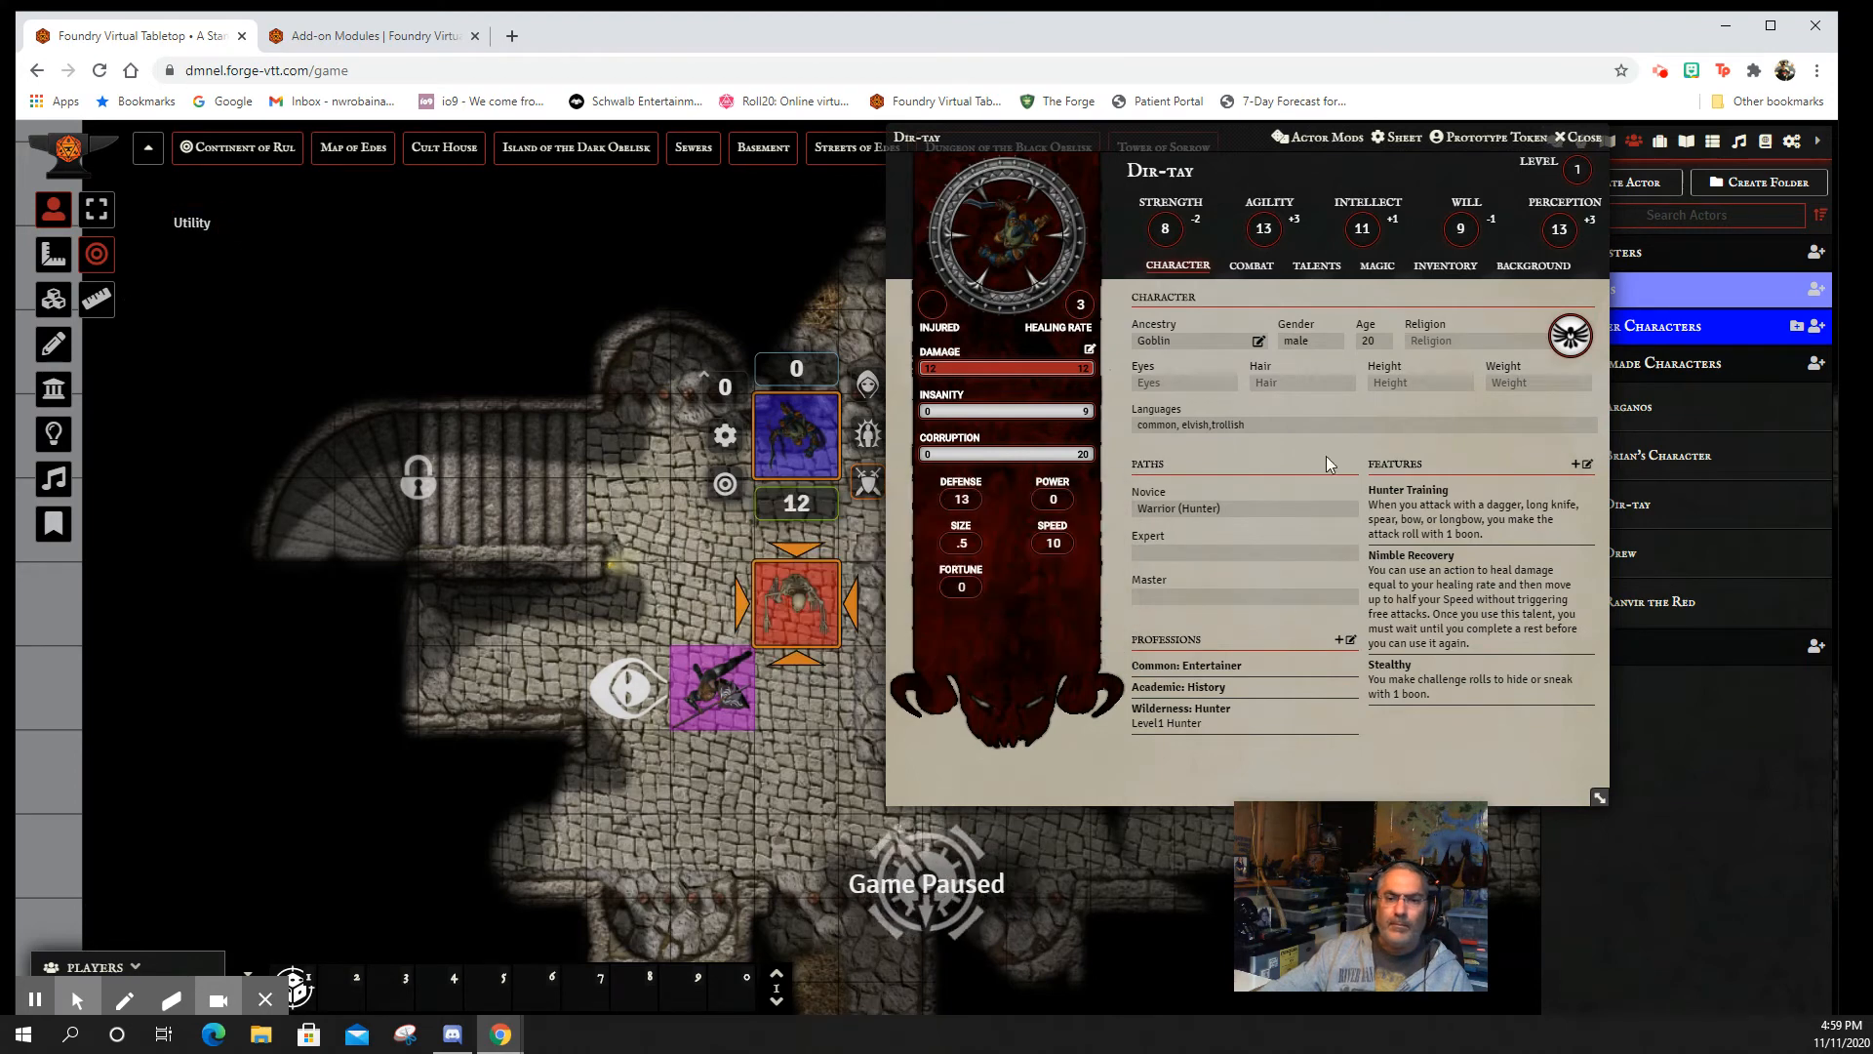
- Roll Dir-tay's Bow attack against the Skeleton with 0 added boons or banes and close the character sheet
left_click(1249, 268)
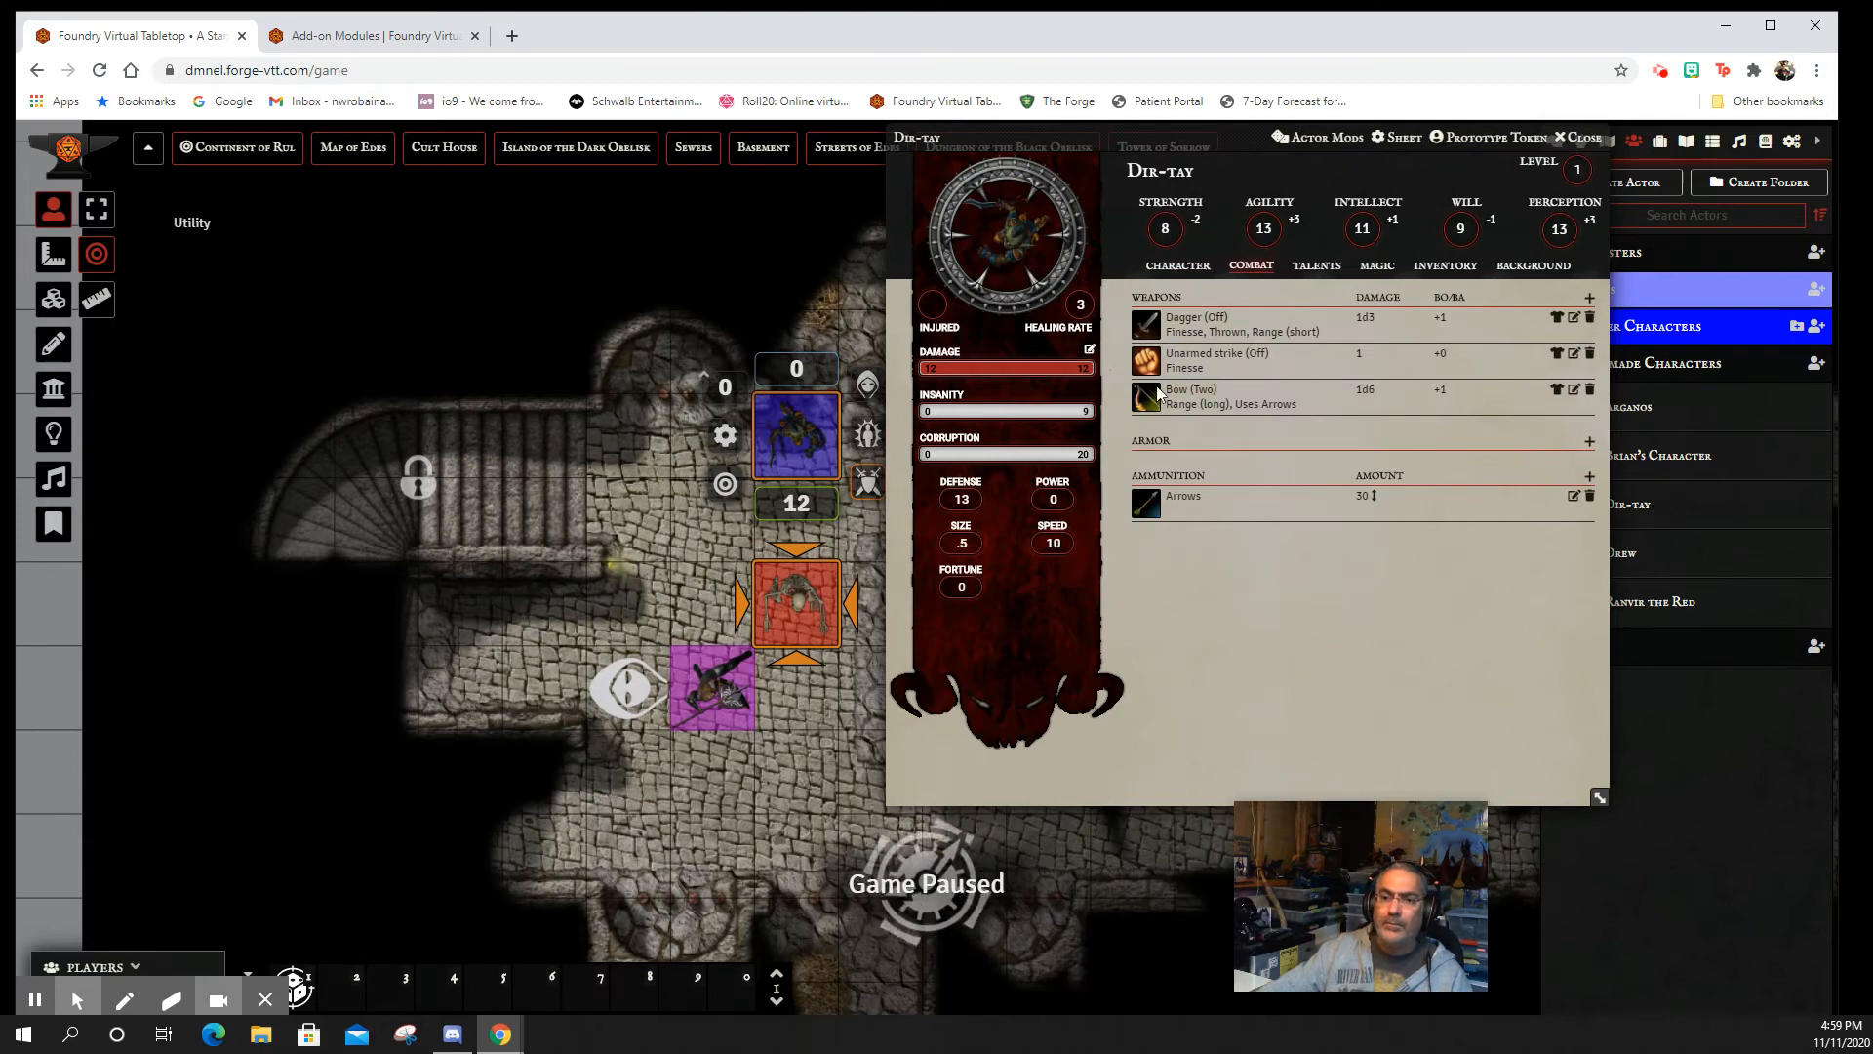
left_click(1178, 400)
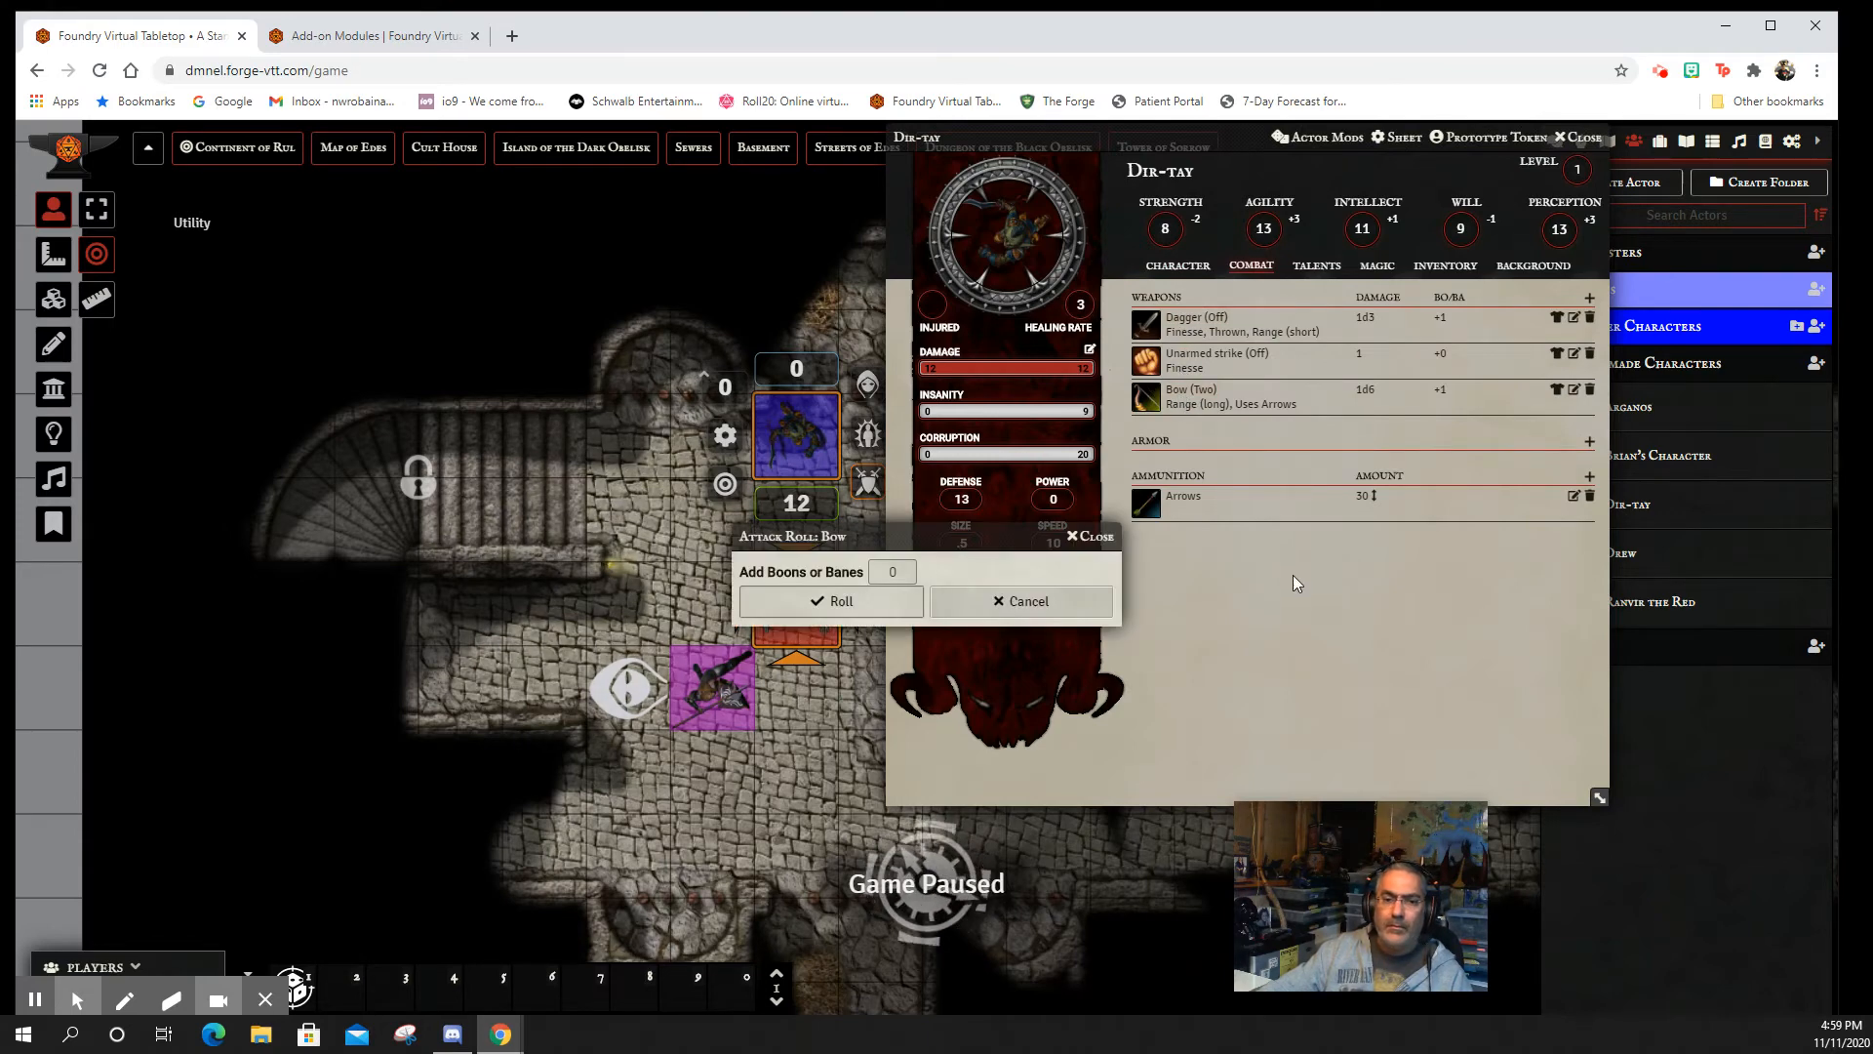
left_click(856, 597)
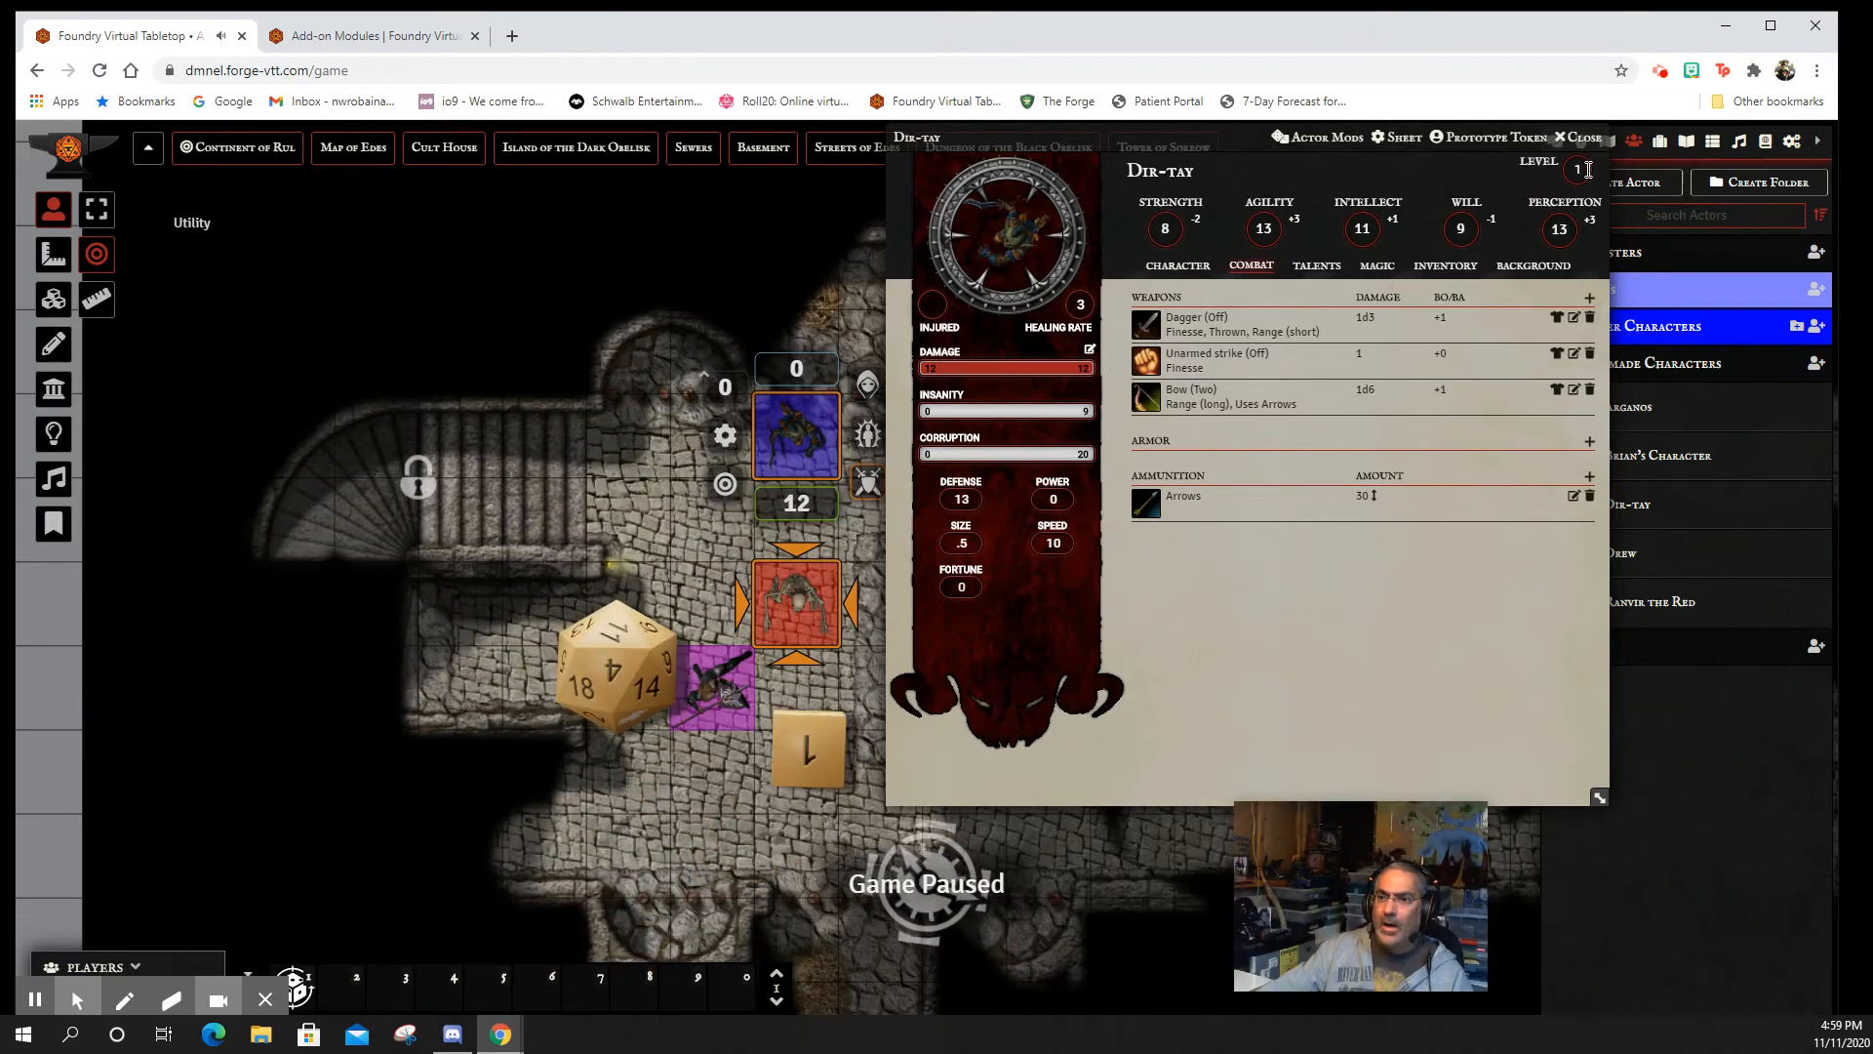
left_click(1583, 142)
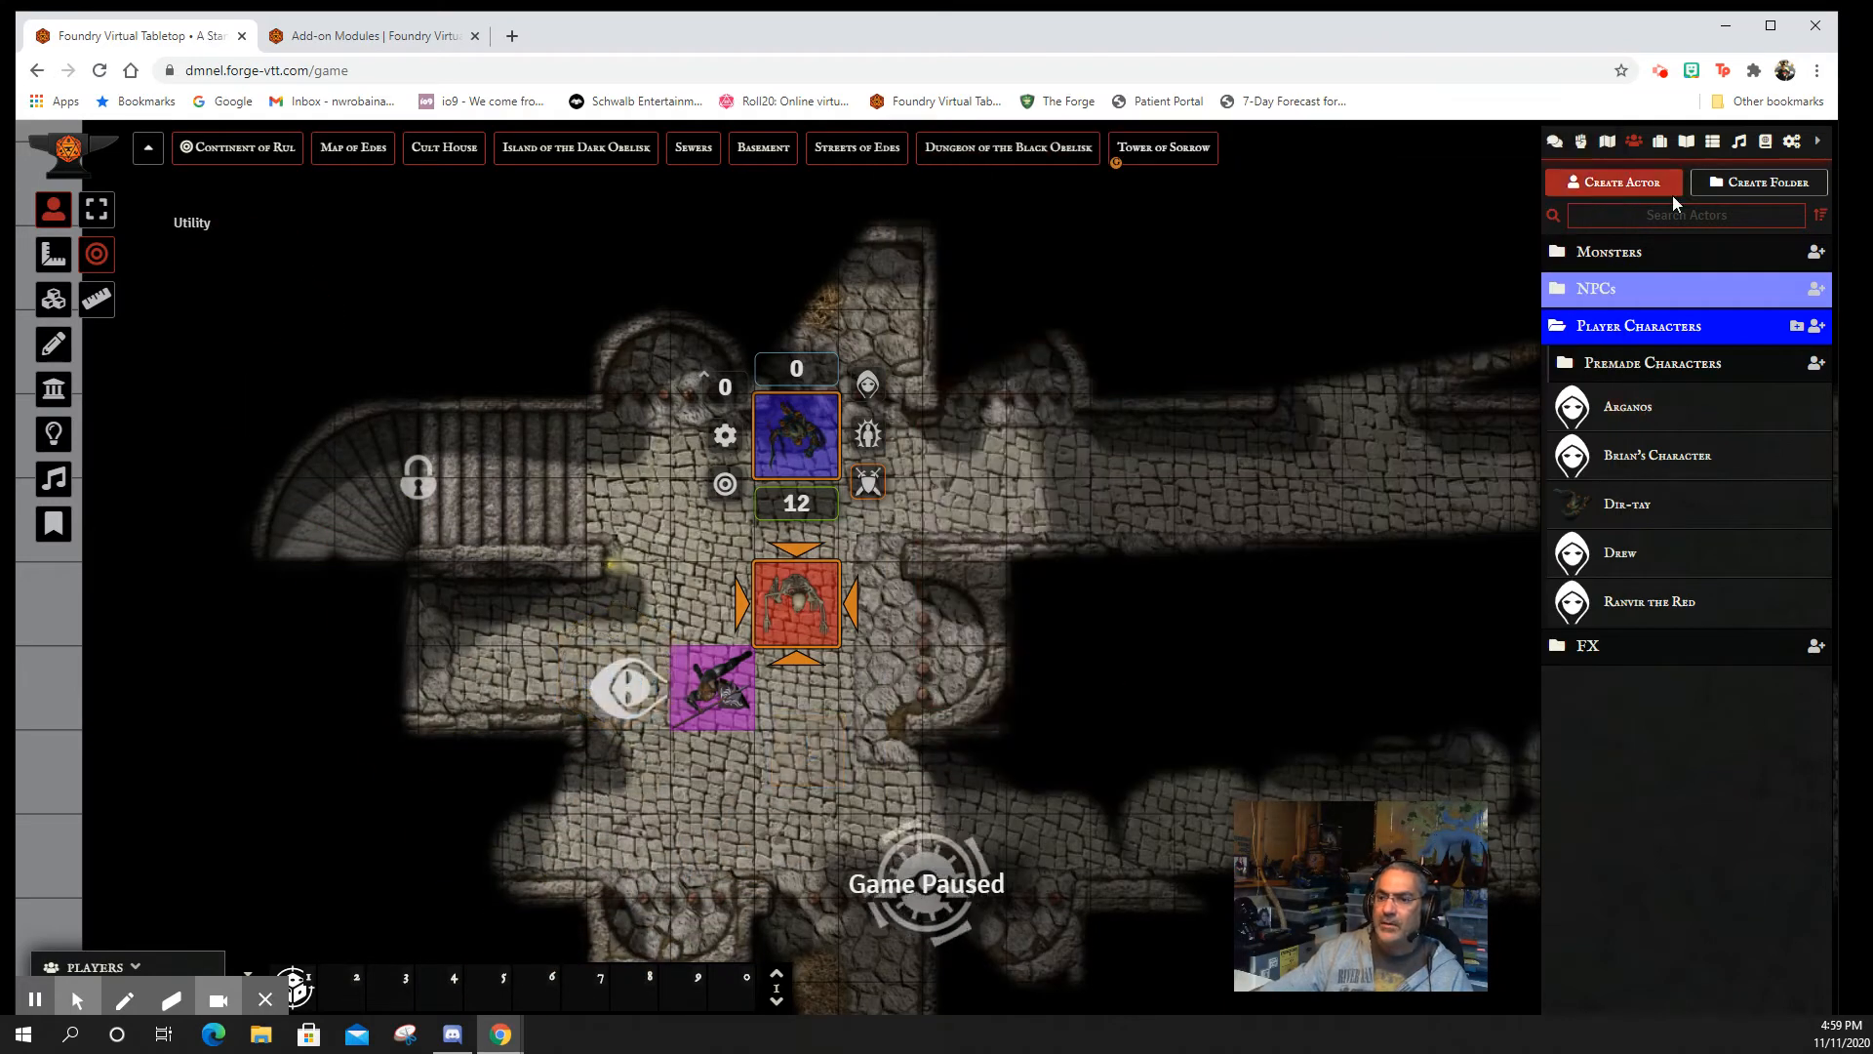
- Roll and apply the bow attack's full damage to the Skeleton, then delete the damage message from the chat log
left_click(1555, 141)
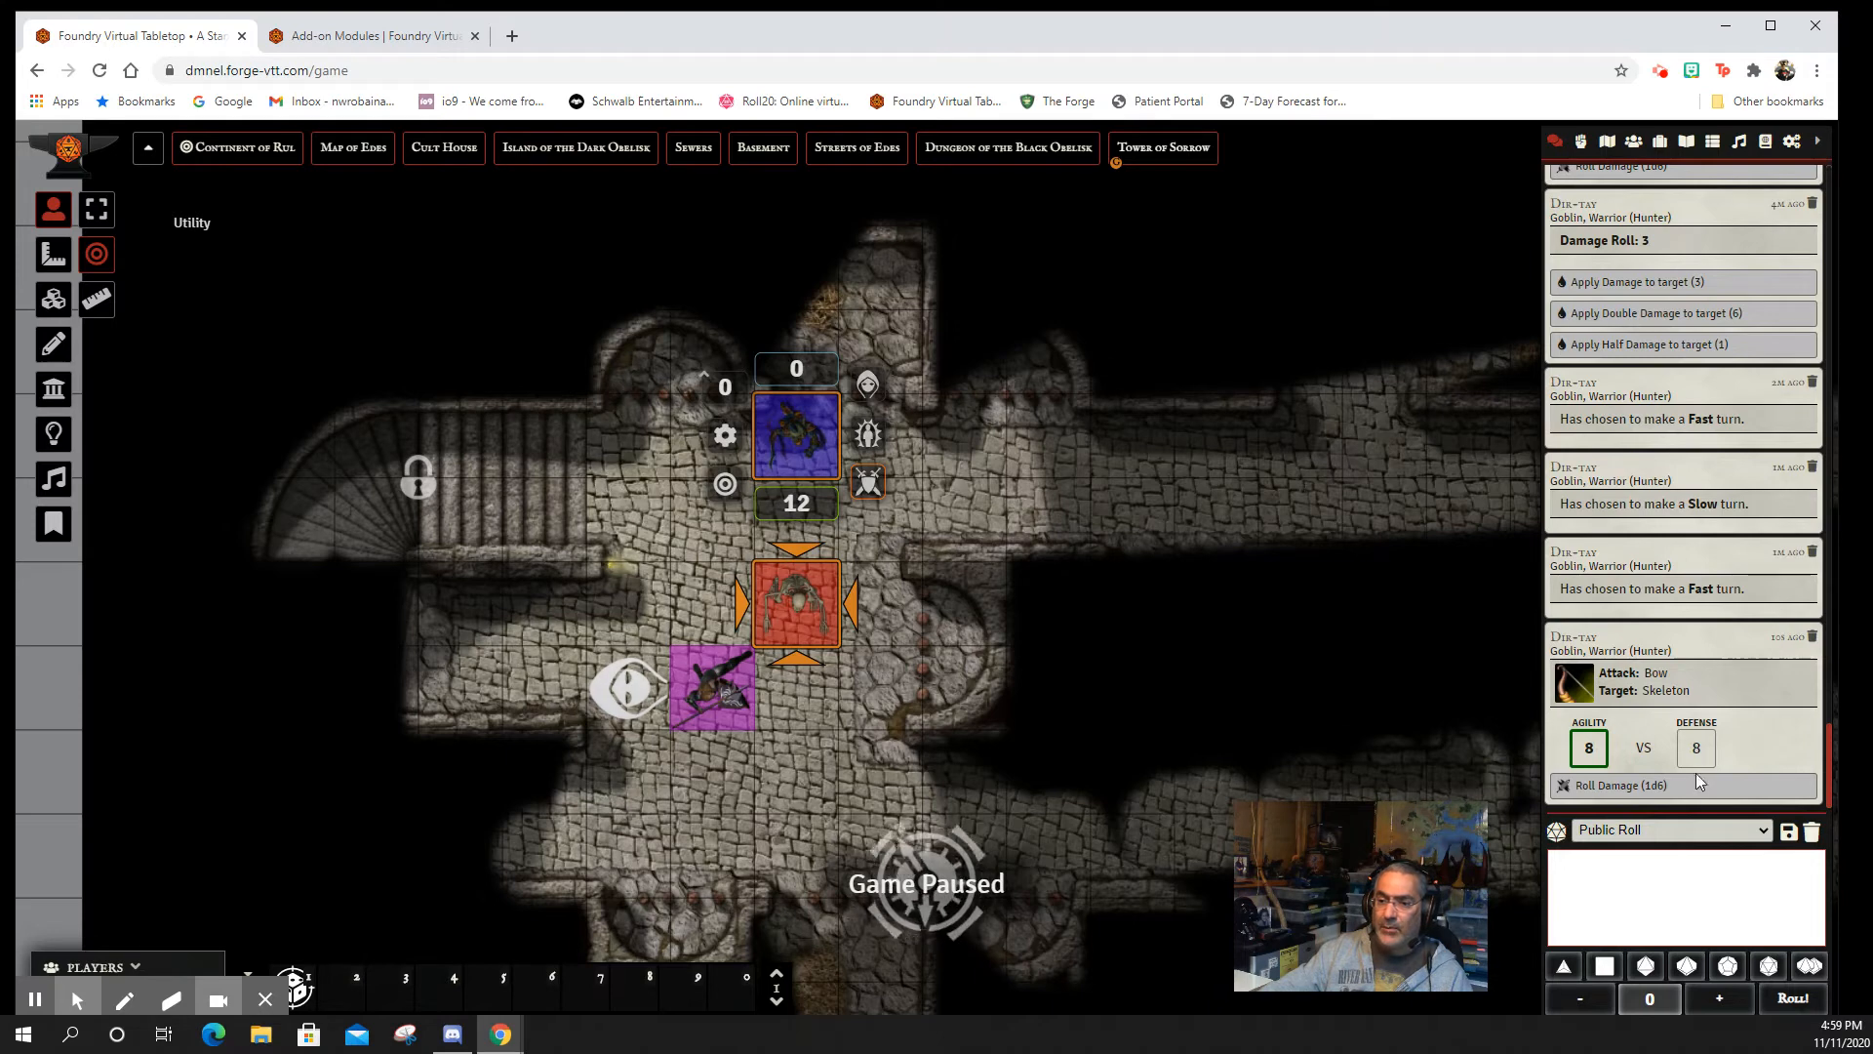
left_click(1636, 788)
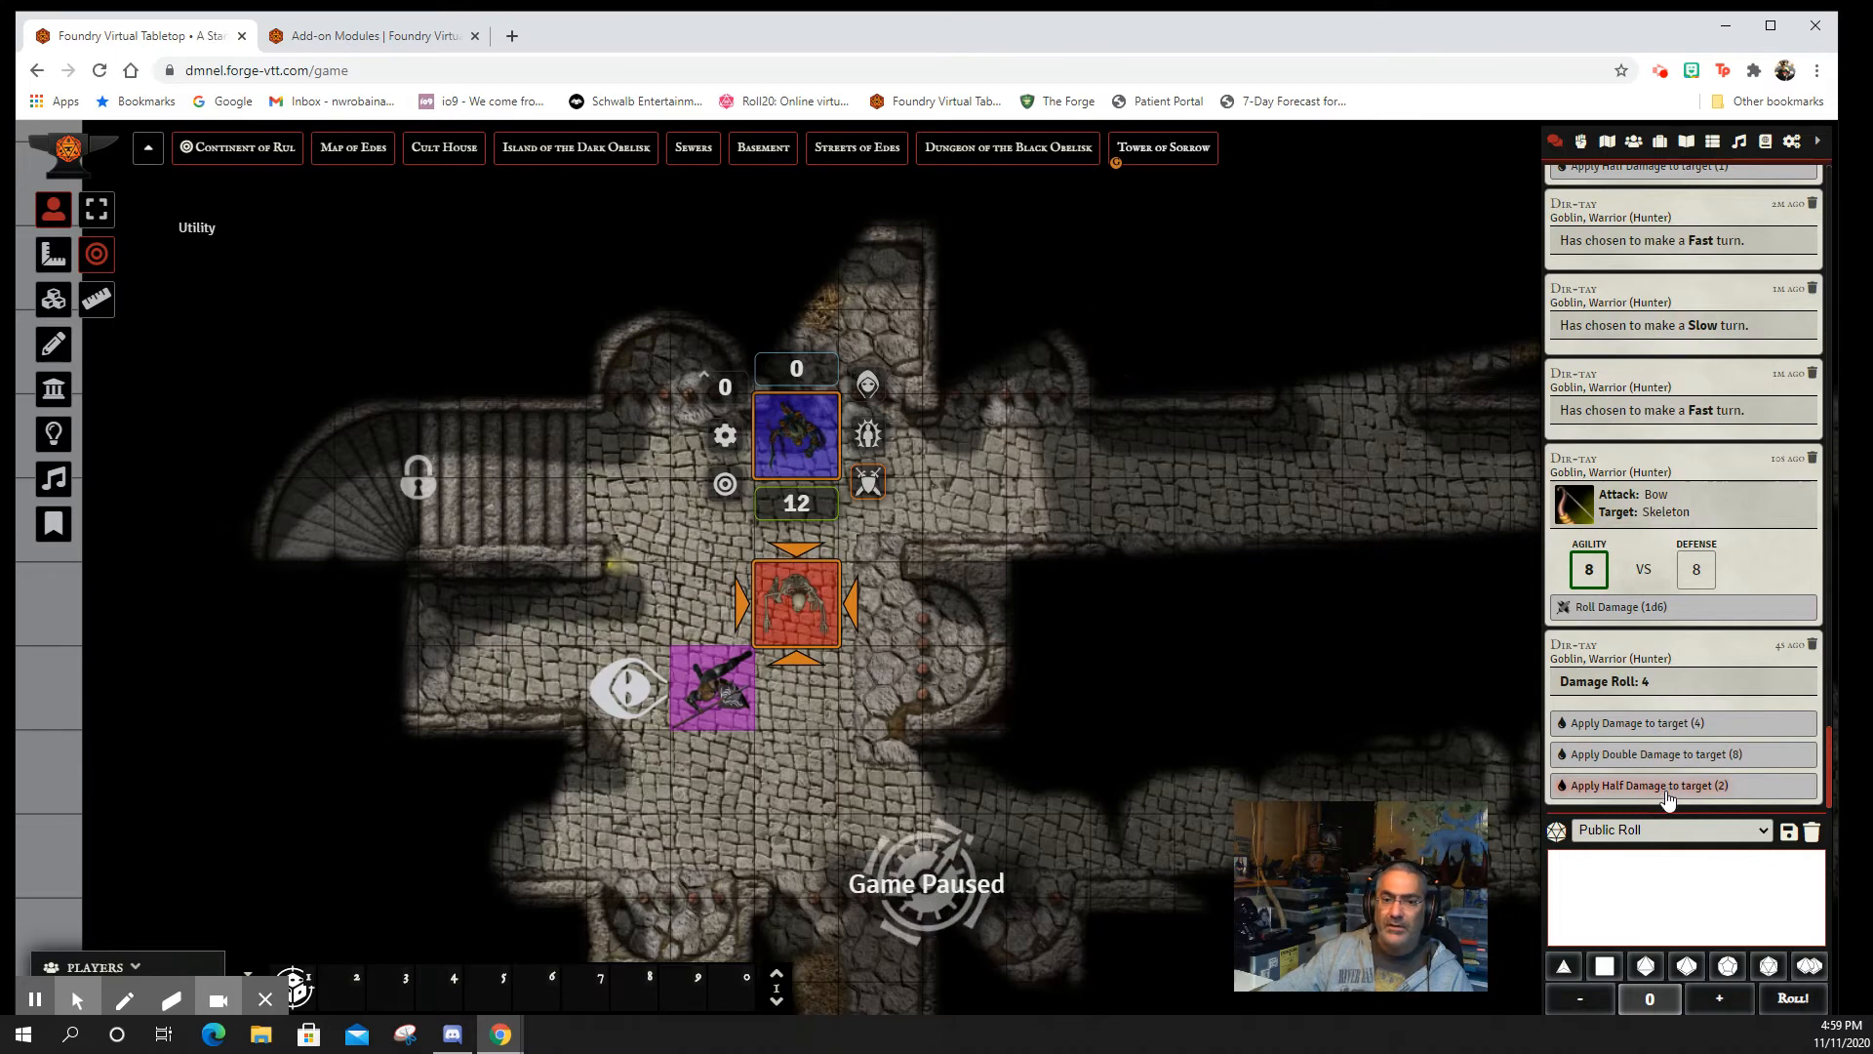
left_click(1655, 727)
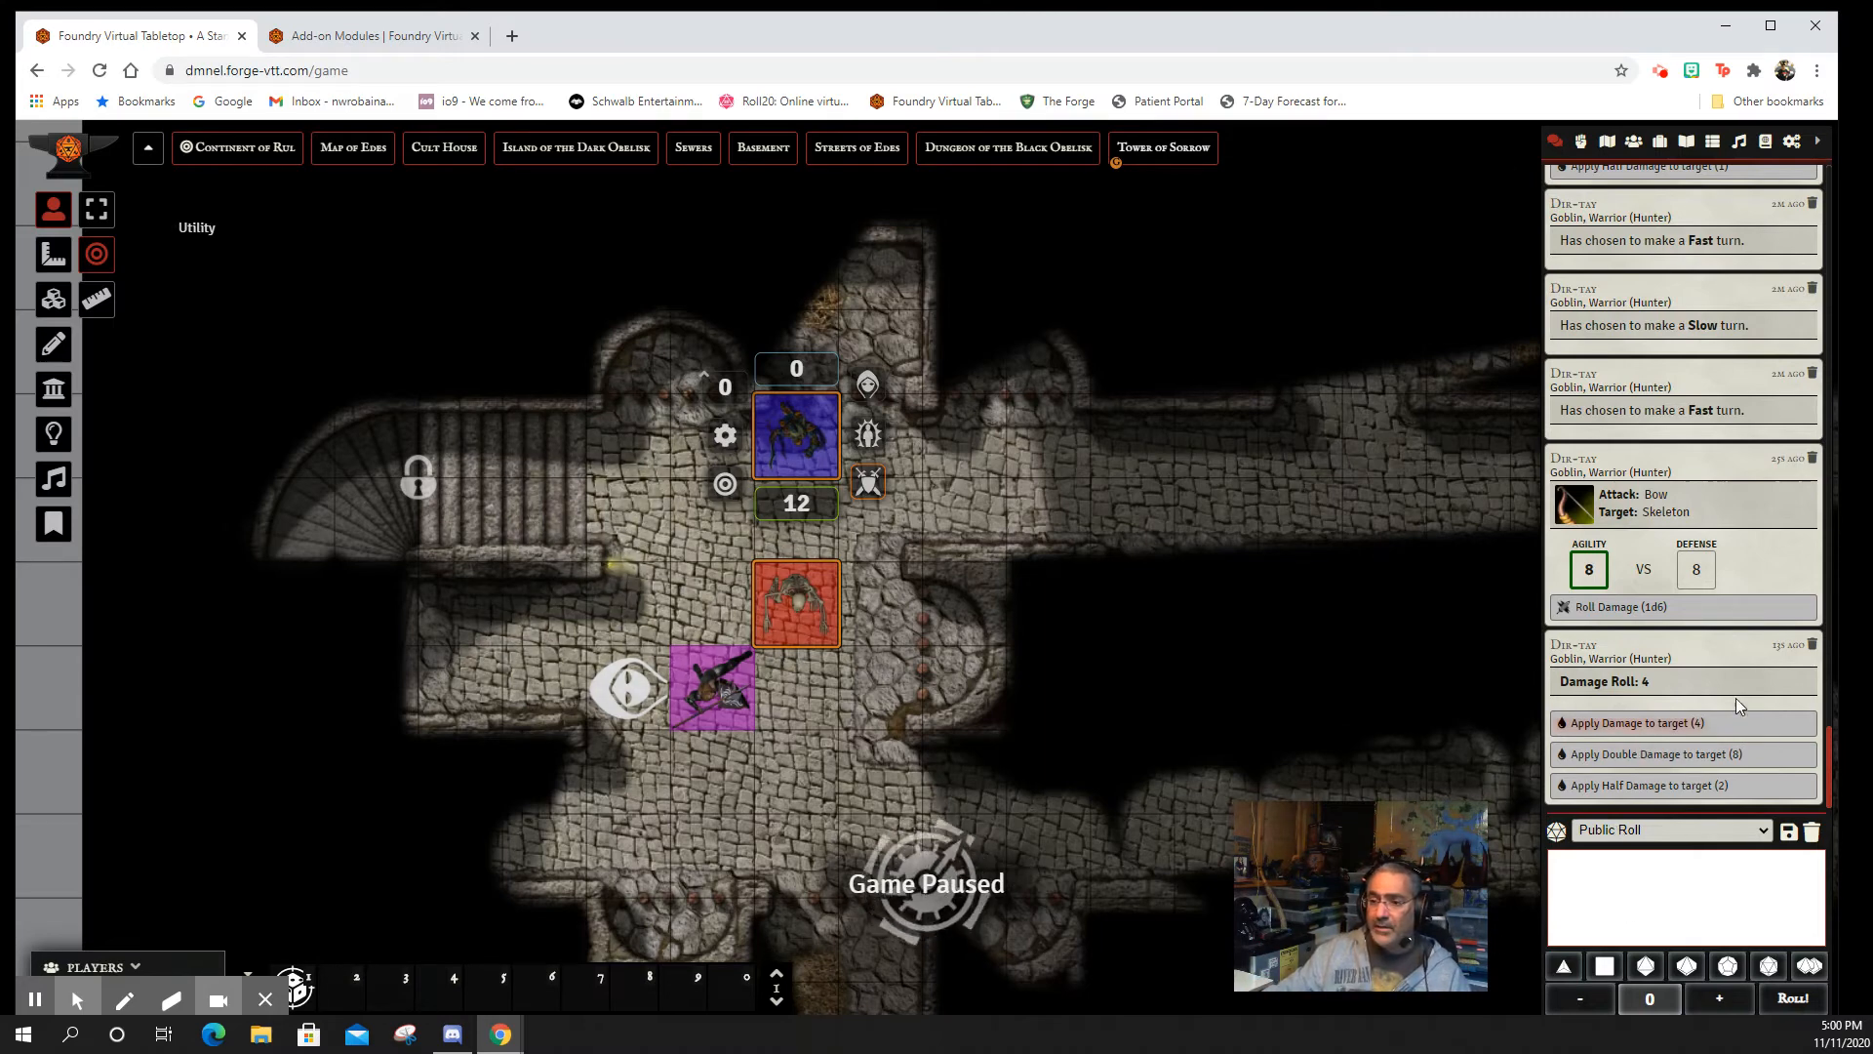
left_click(1813, 645)
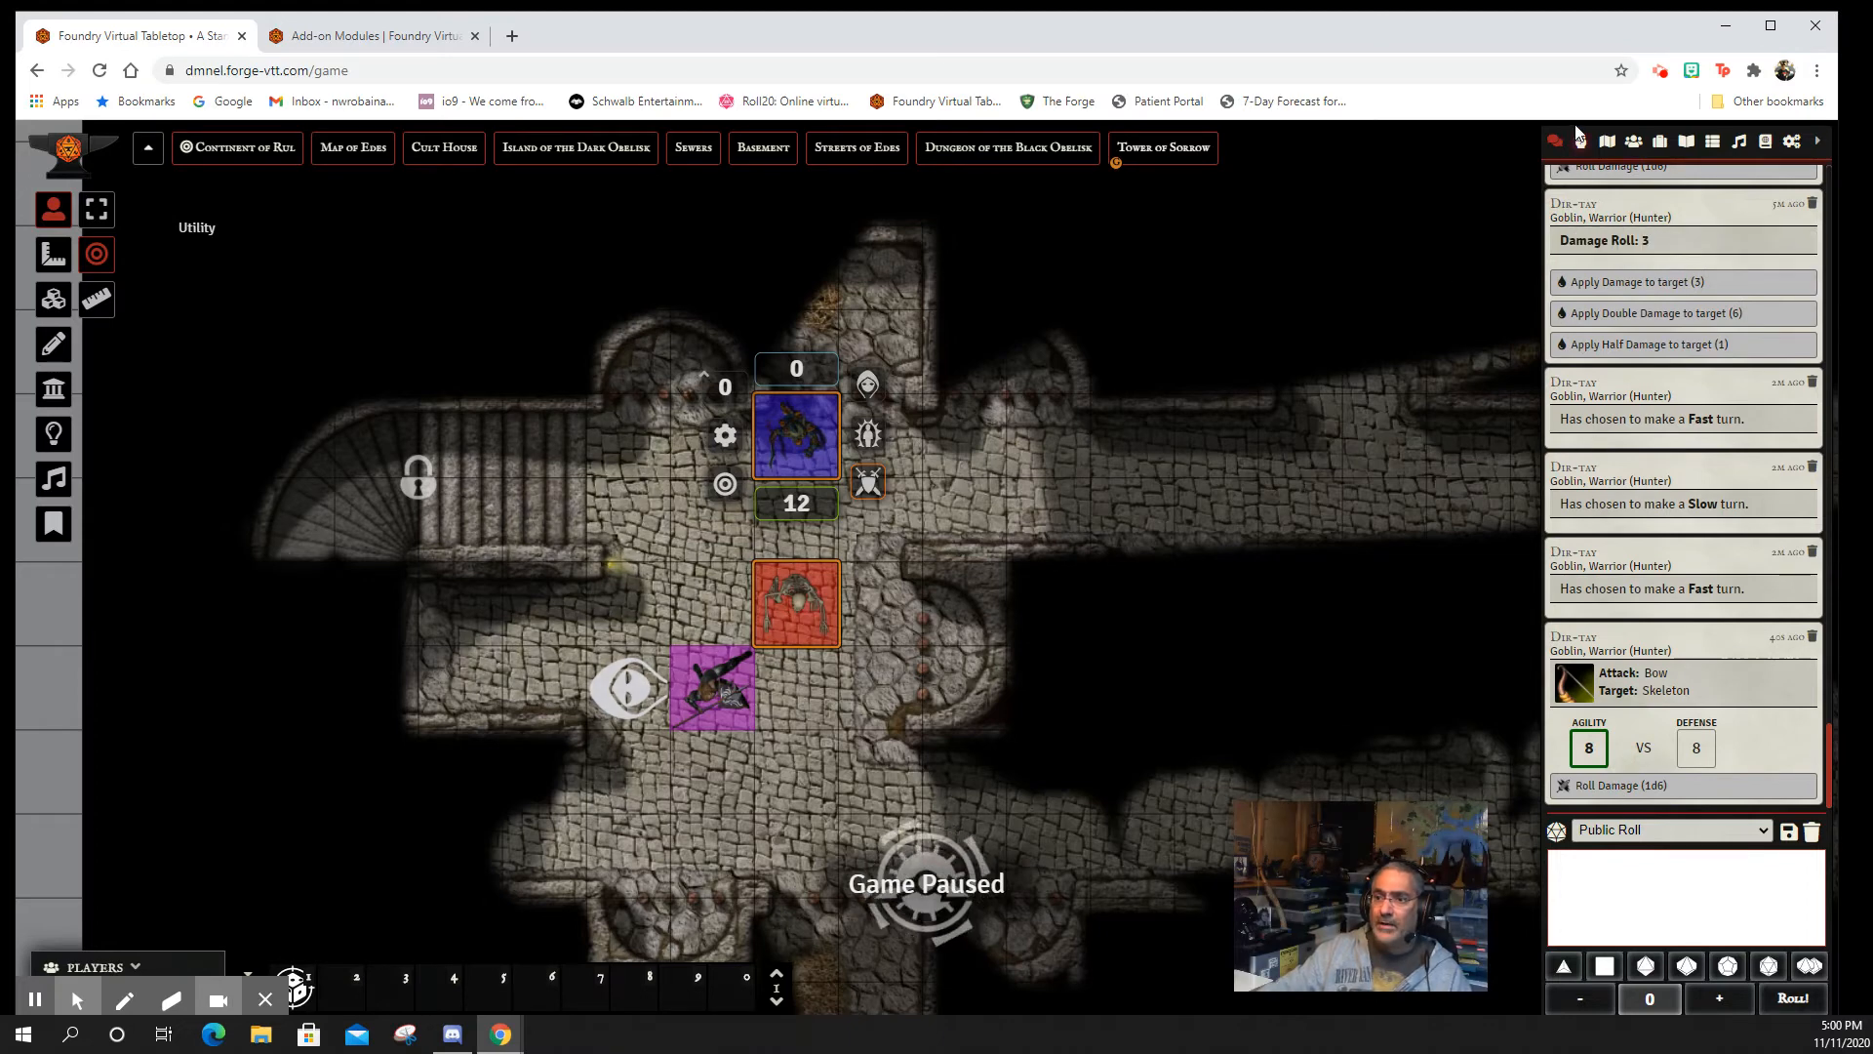
- Pop the combat tracker out into its own window beside the tokens and bring back the chat log
left_click(1581, 142)
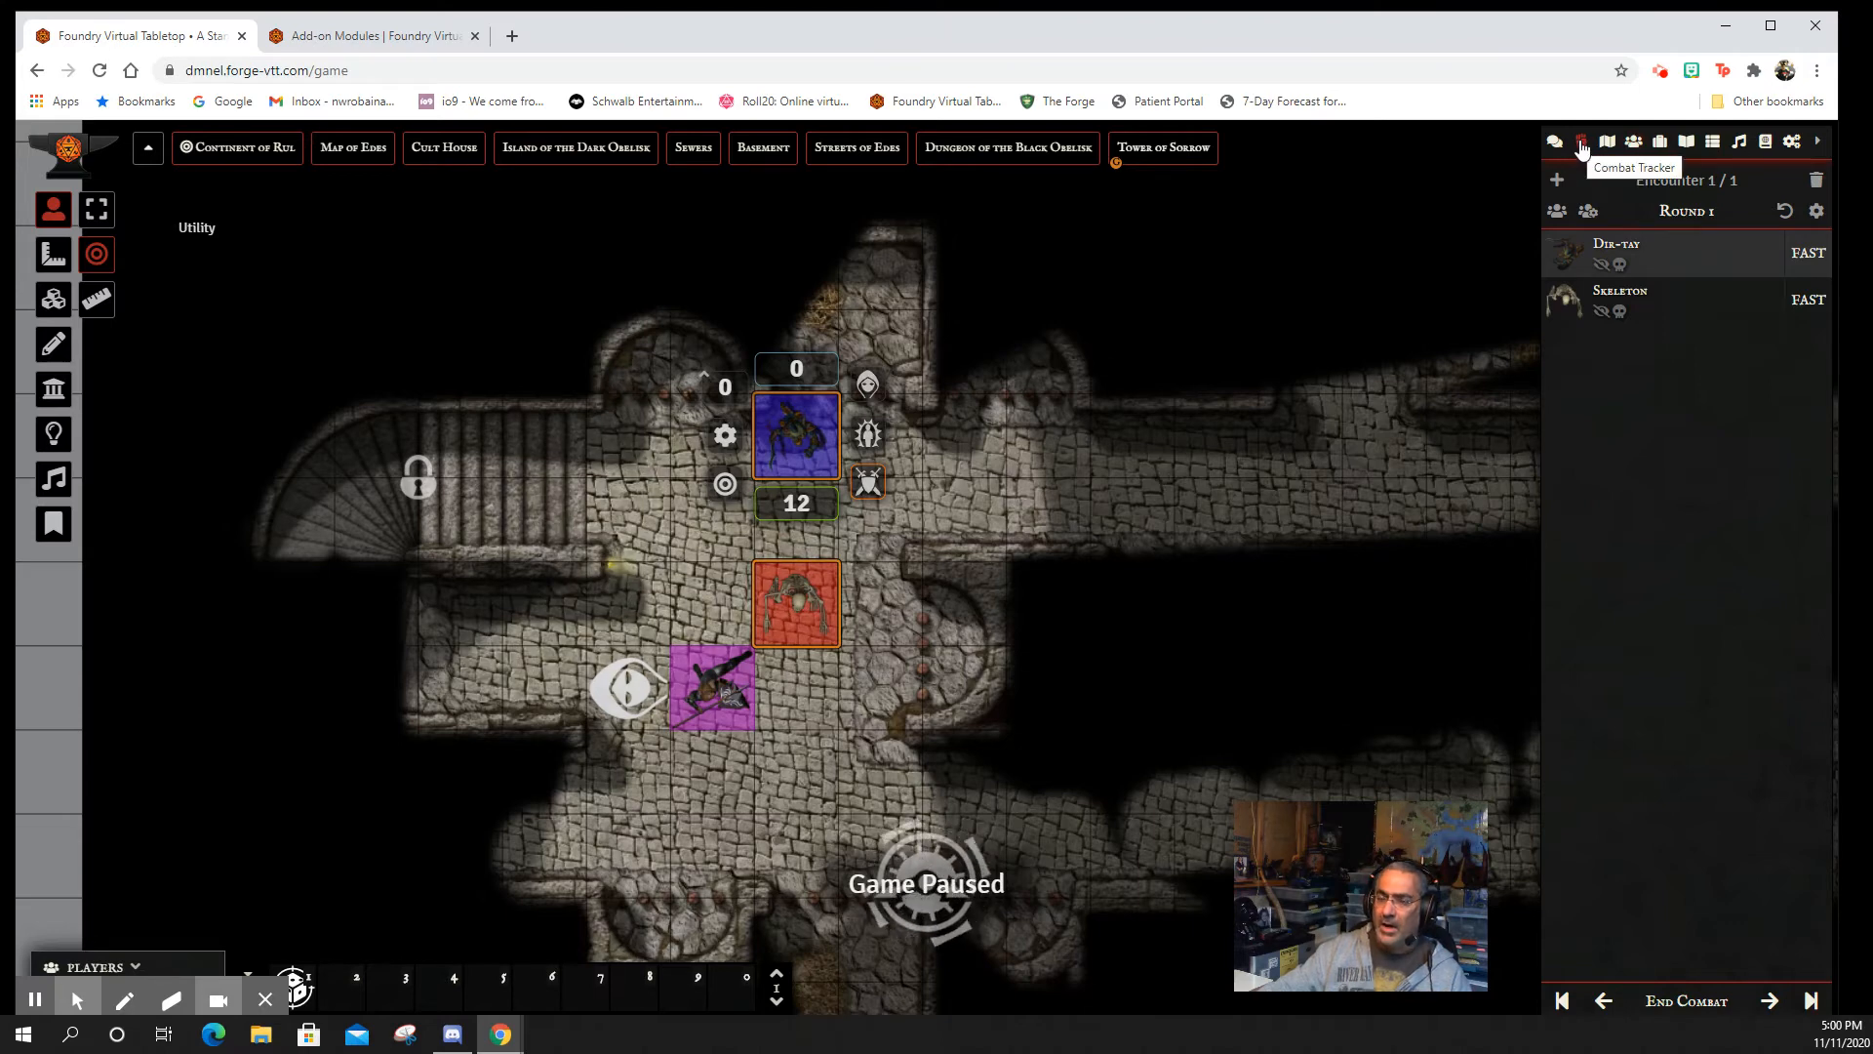
left_click(1582, 146)
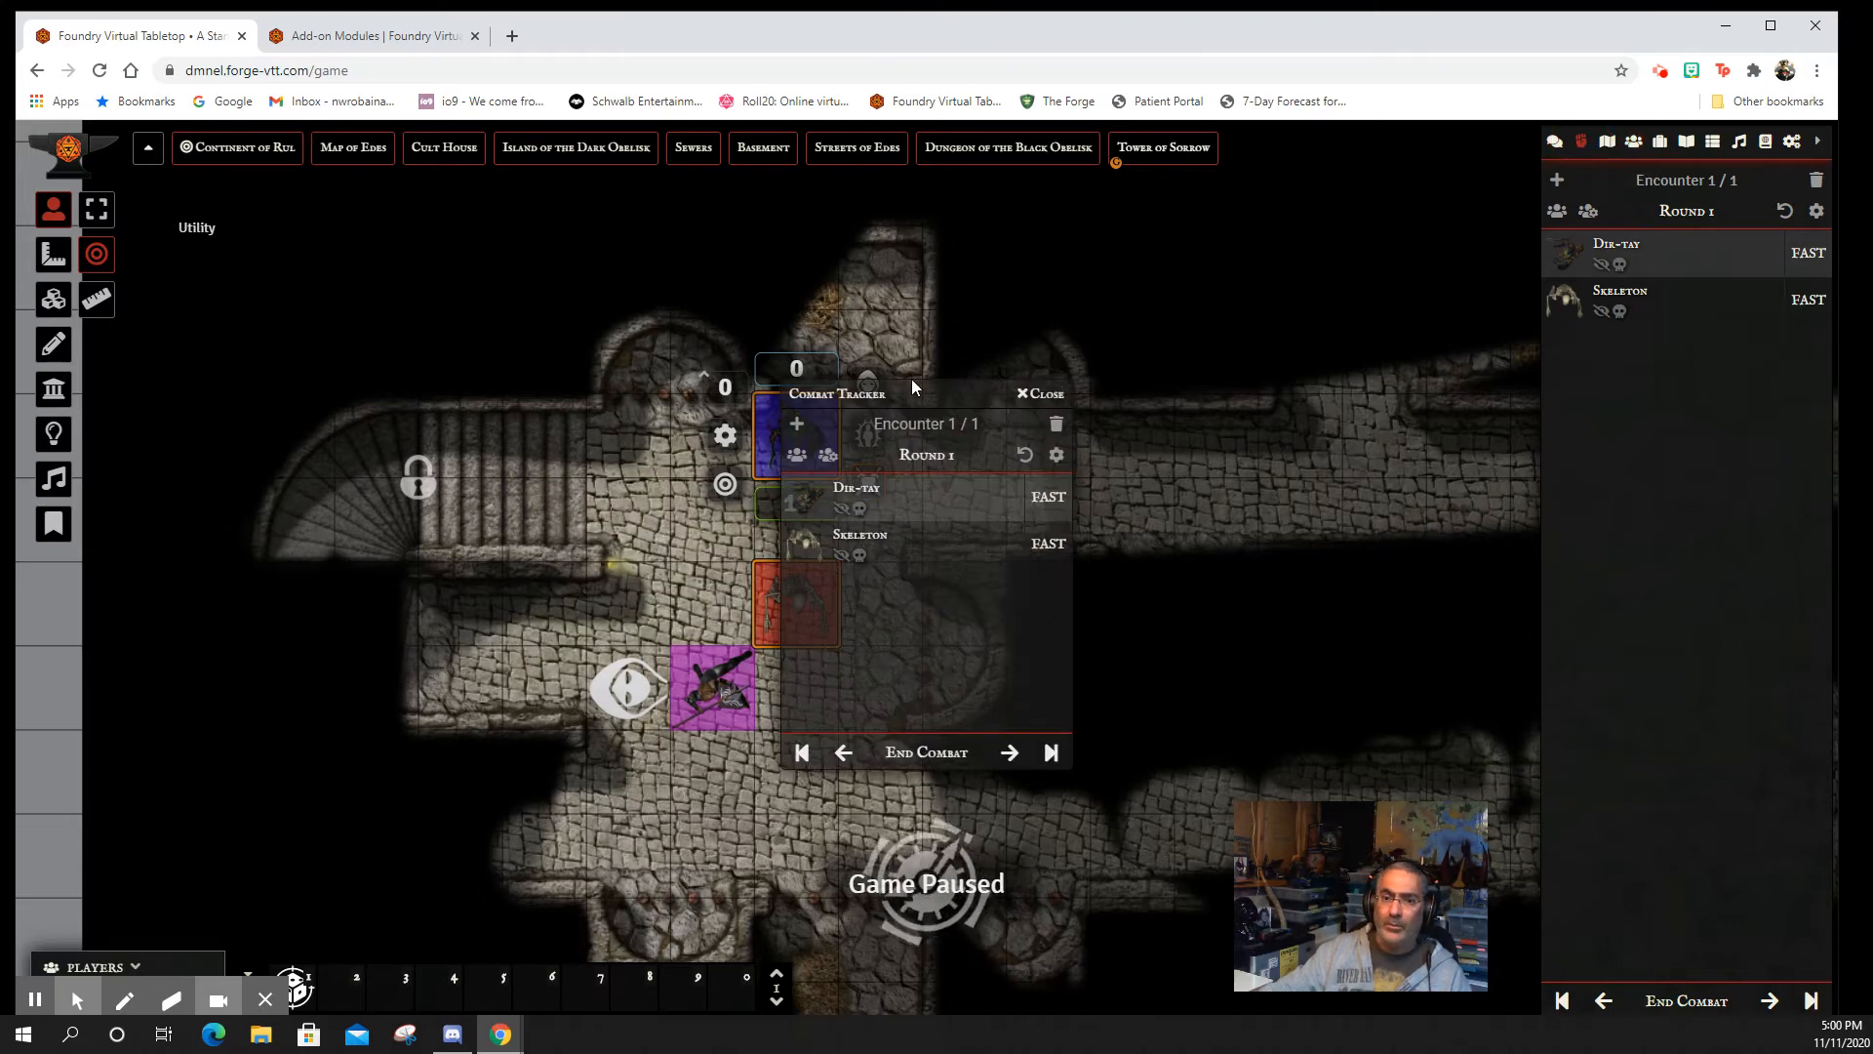
left_click_drag(907, 376, 259, 267)
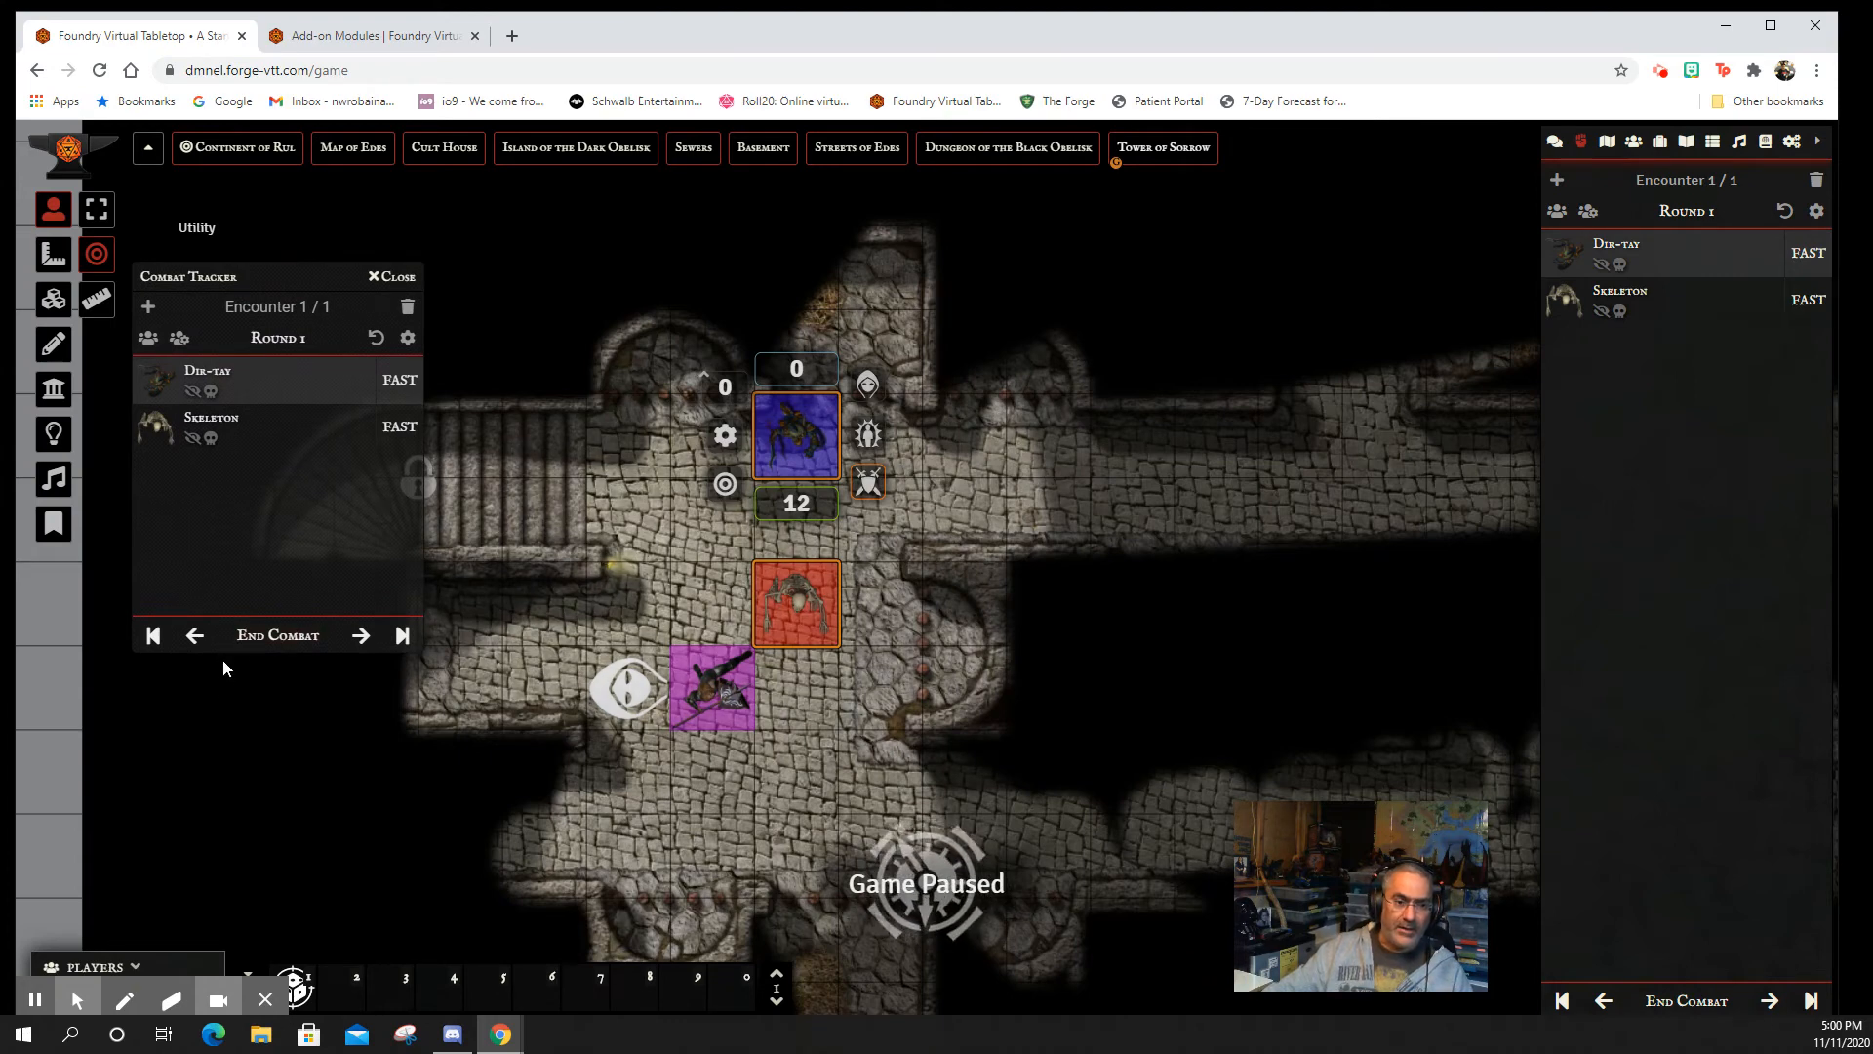
left_click(1558, 142)
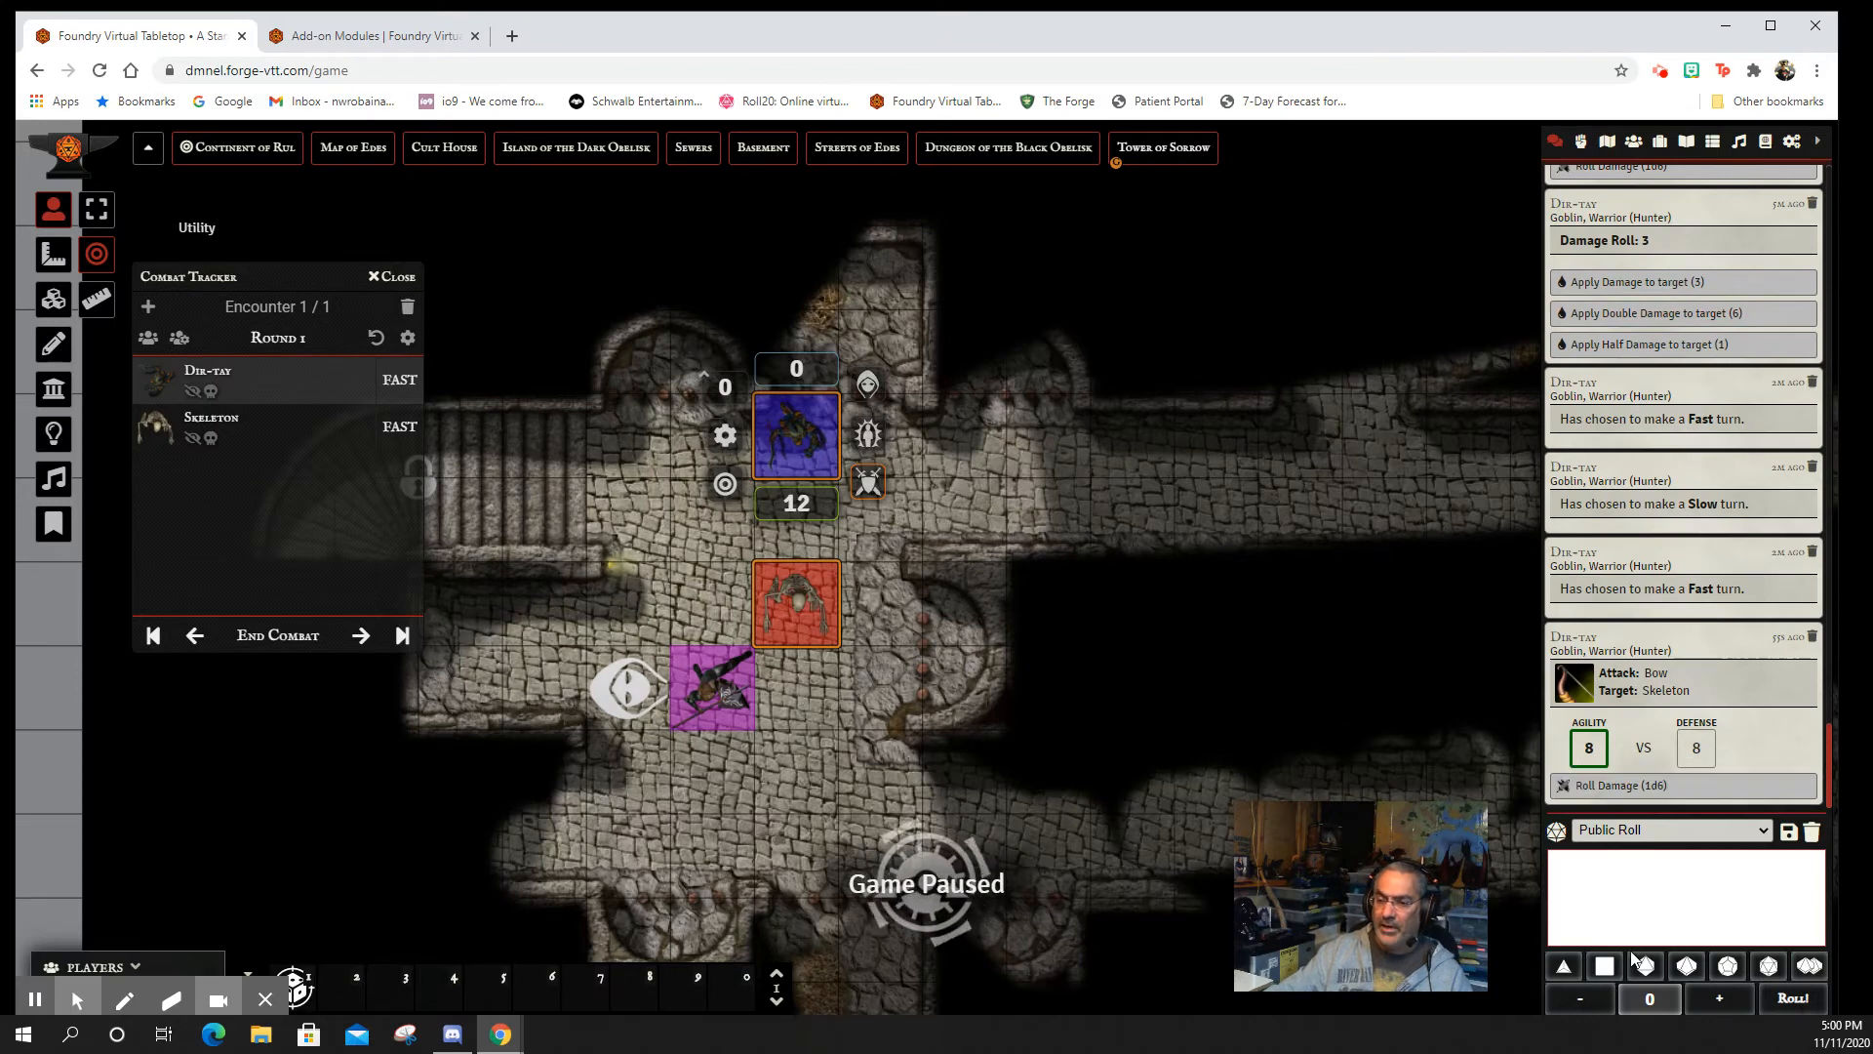
left_click(1667, 910)
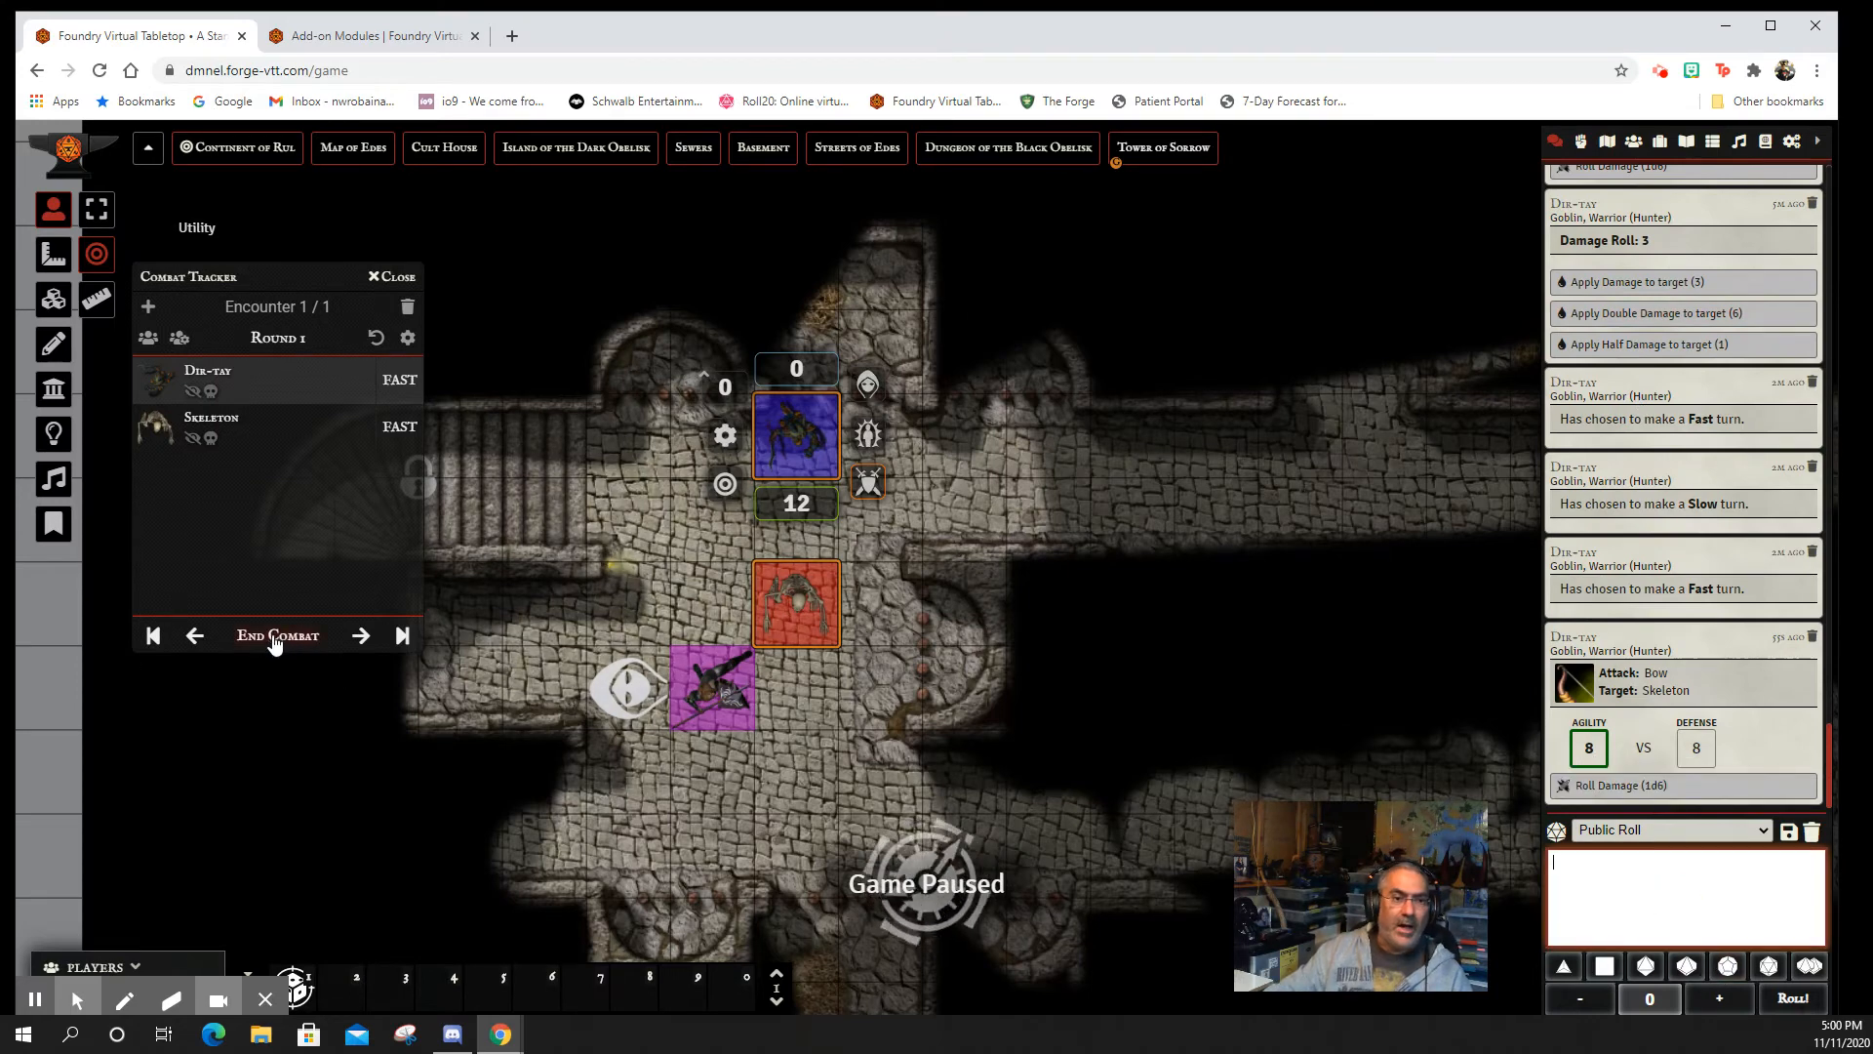
- Advance the encounter turn by turn through Dir-tay and the Skeleton up to round 4
left_click(359, 646)
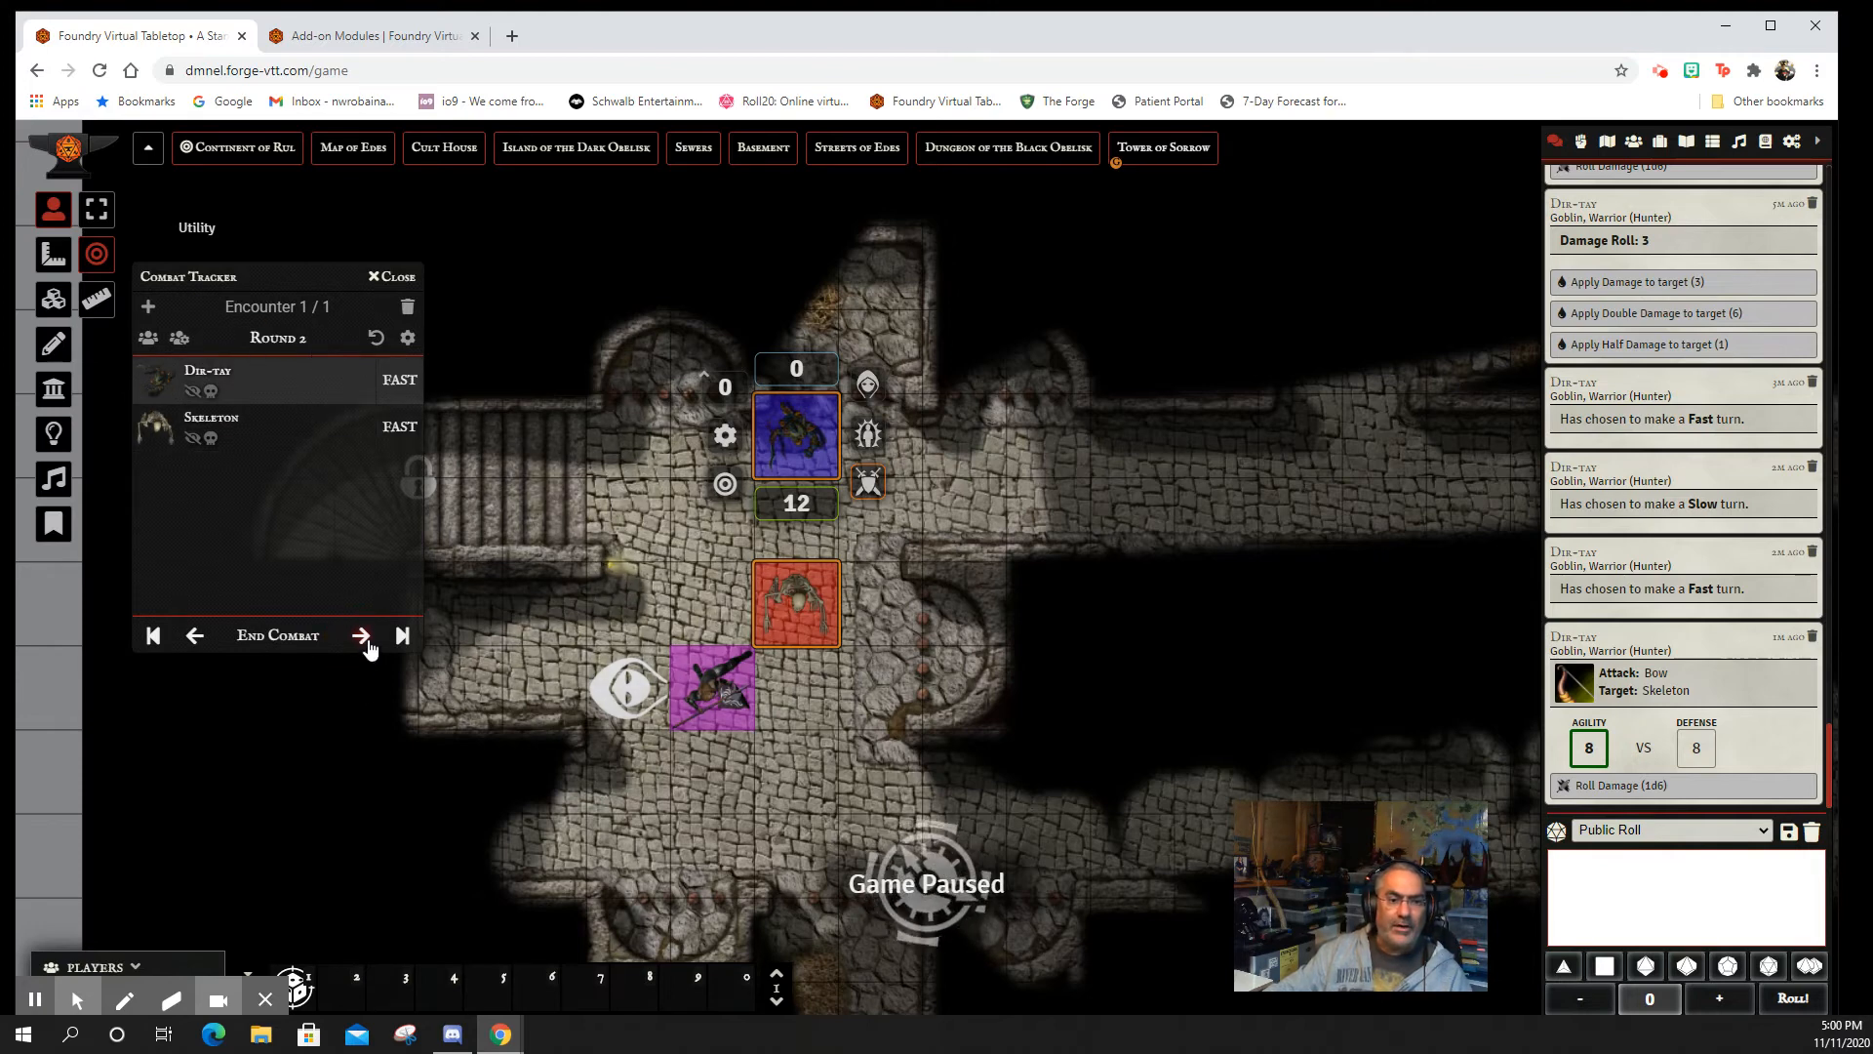
left_click(361, 636)
left_click(367, 644)
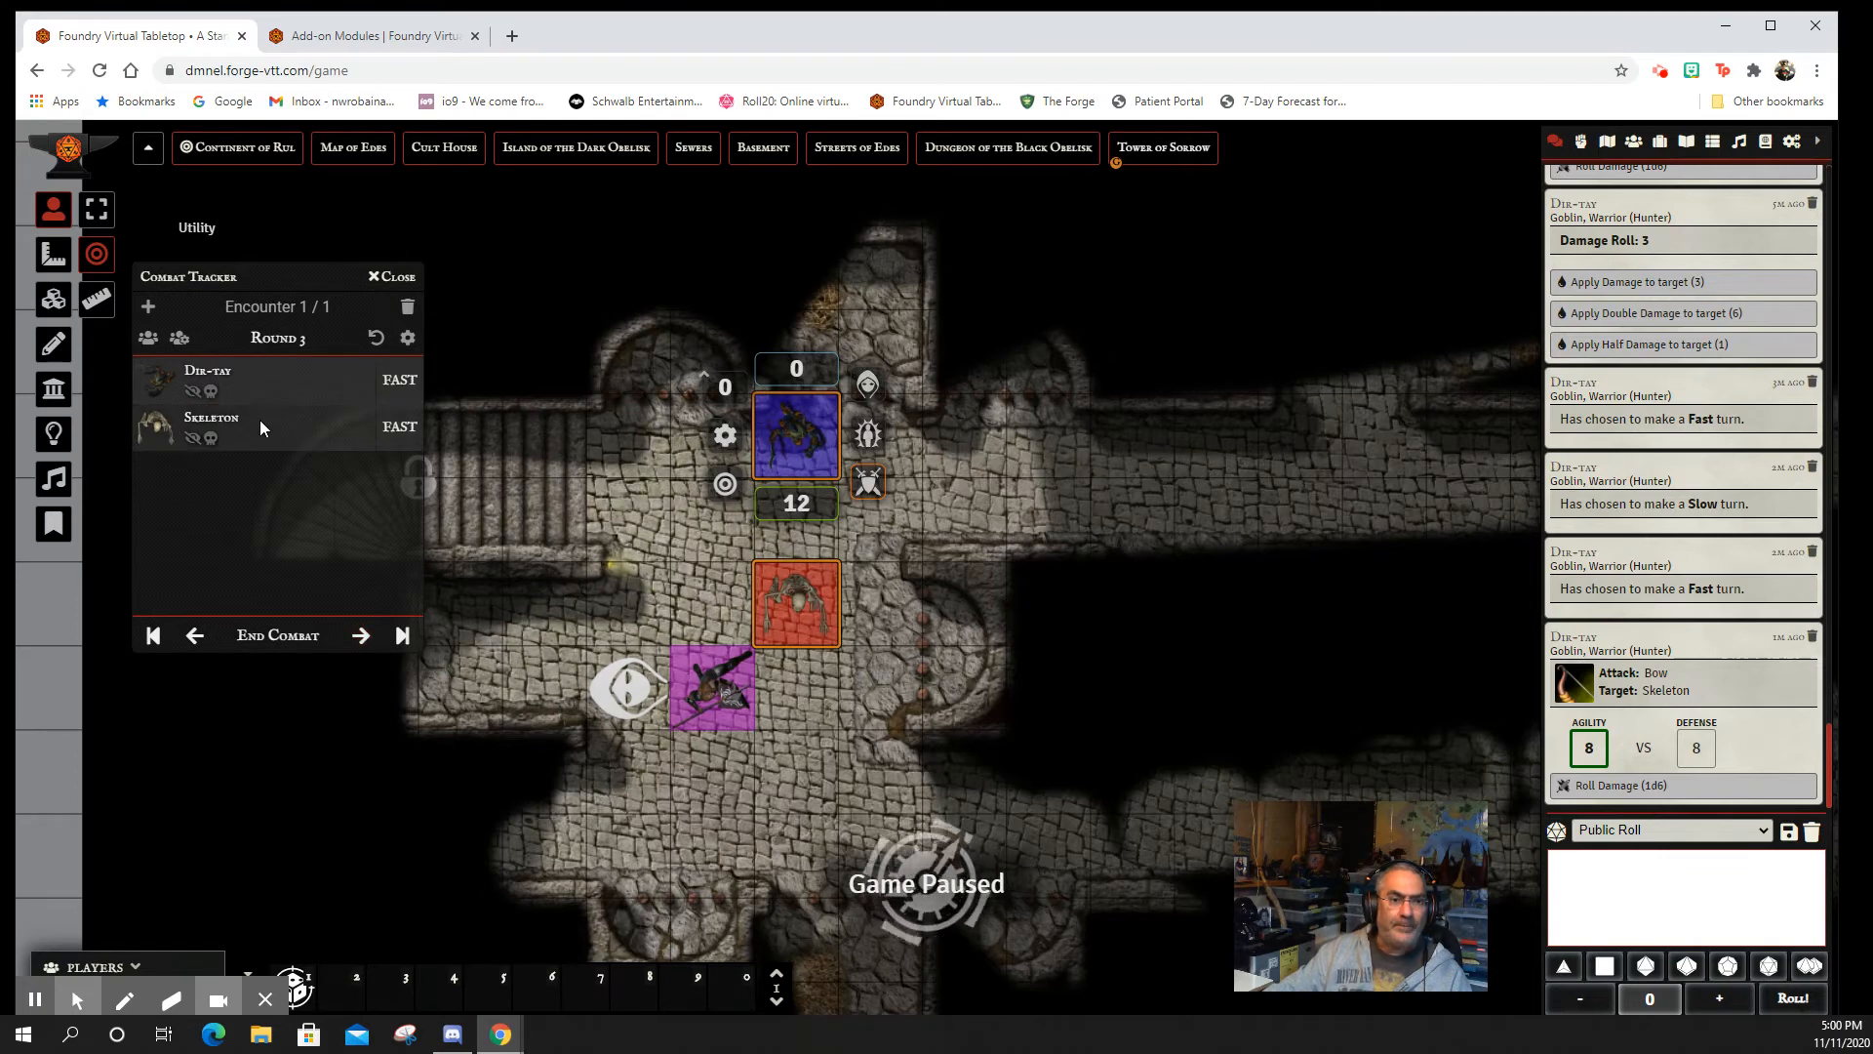
left_click(363, 637)
left_click(363, 637)
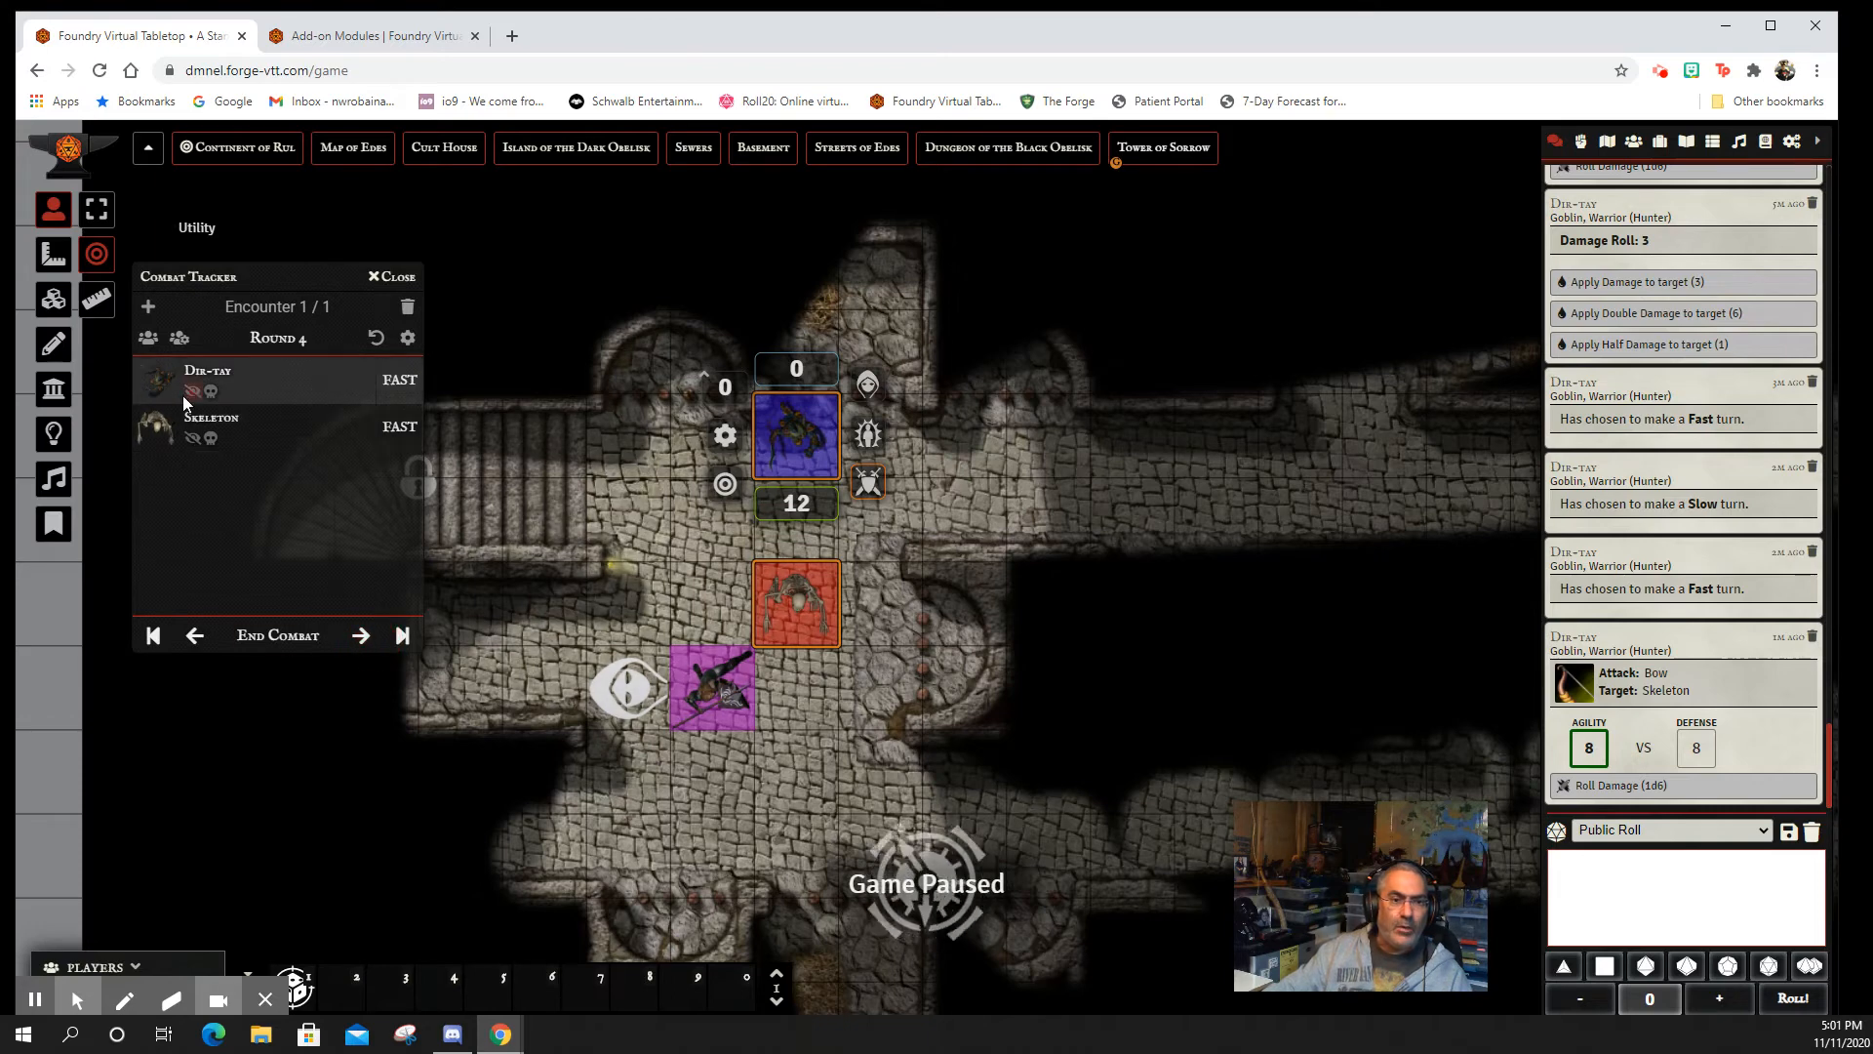
- End the combat encounter and delete the bow attack message from the chat log
left_click(285, 649)
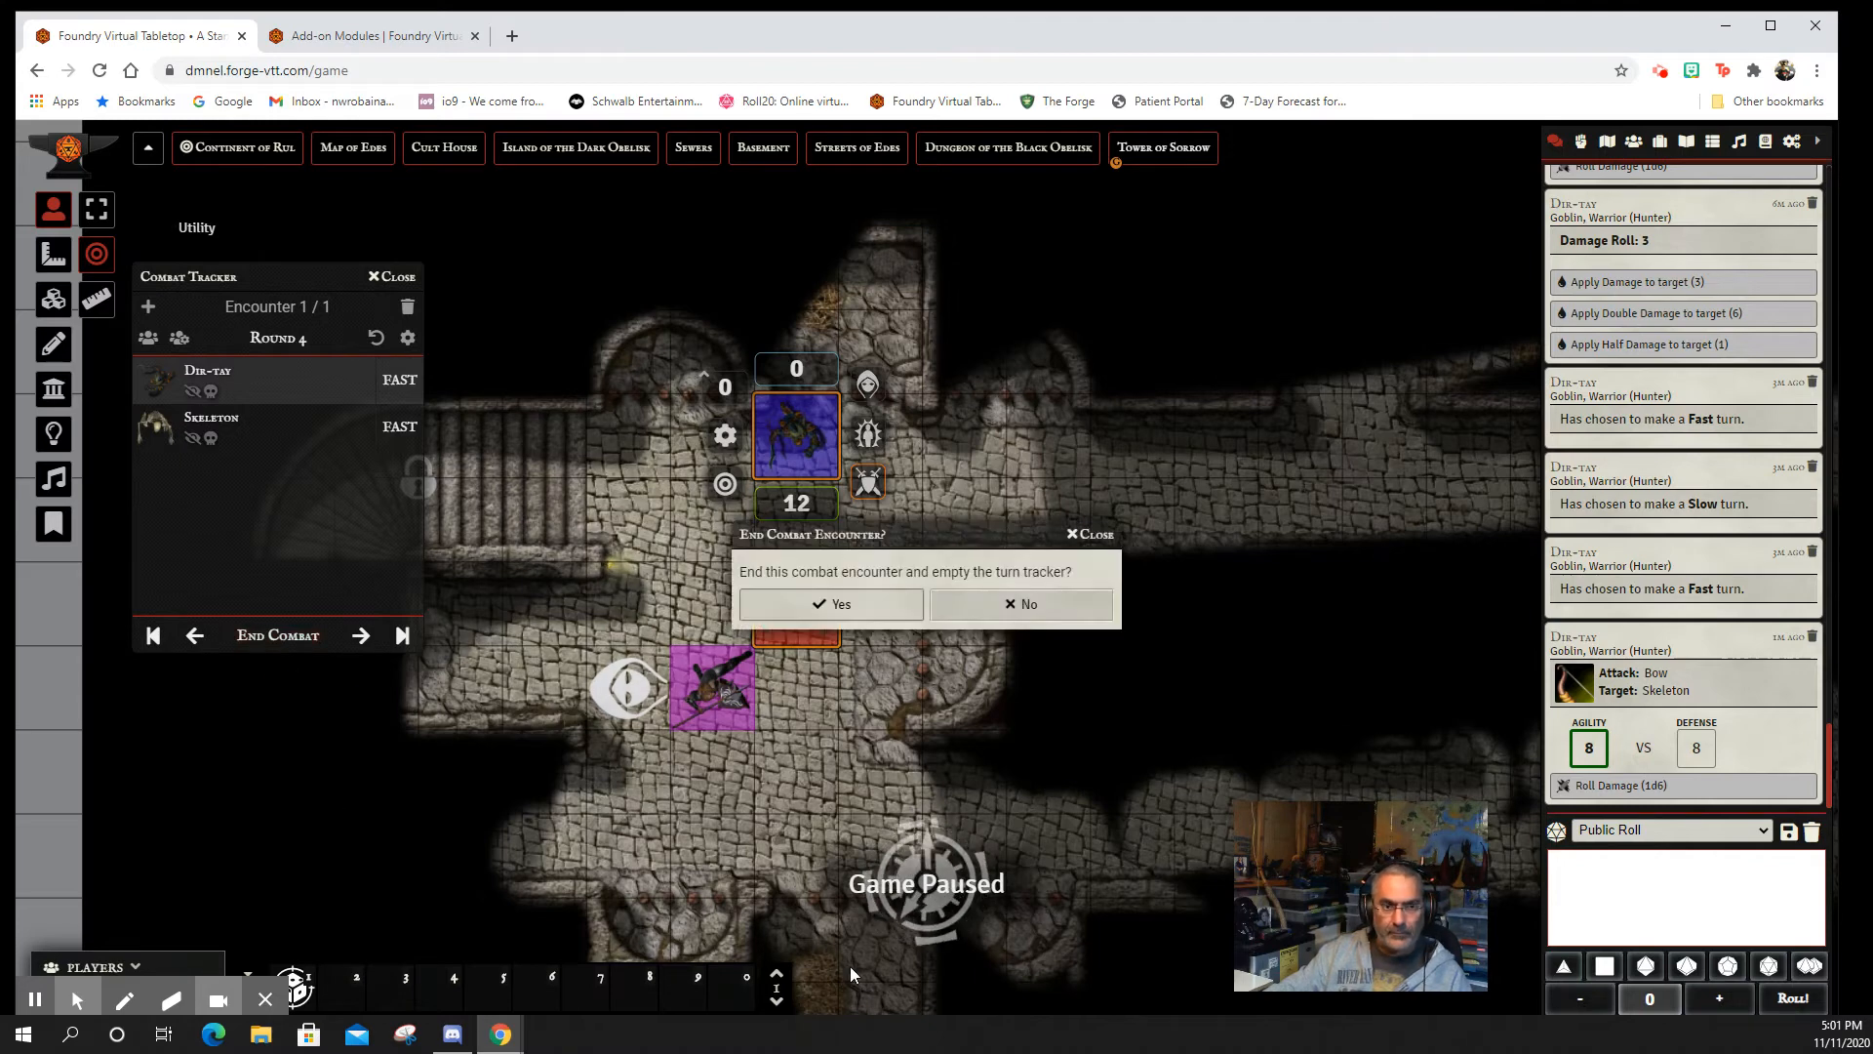
left_click(835, 607)
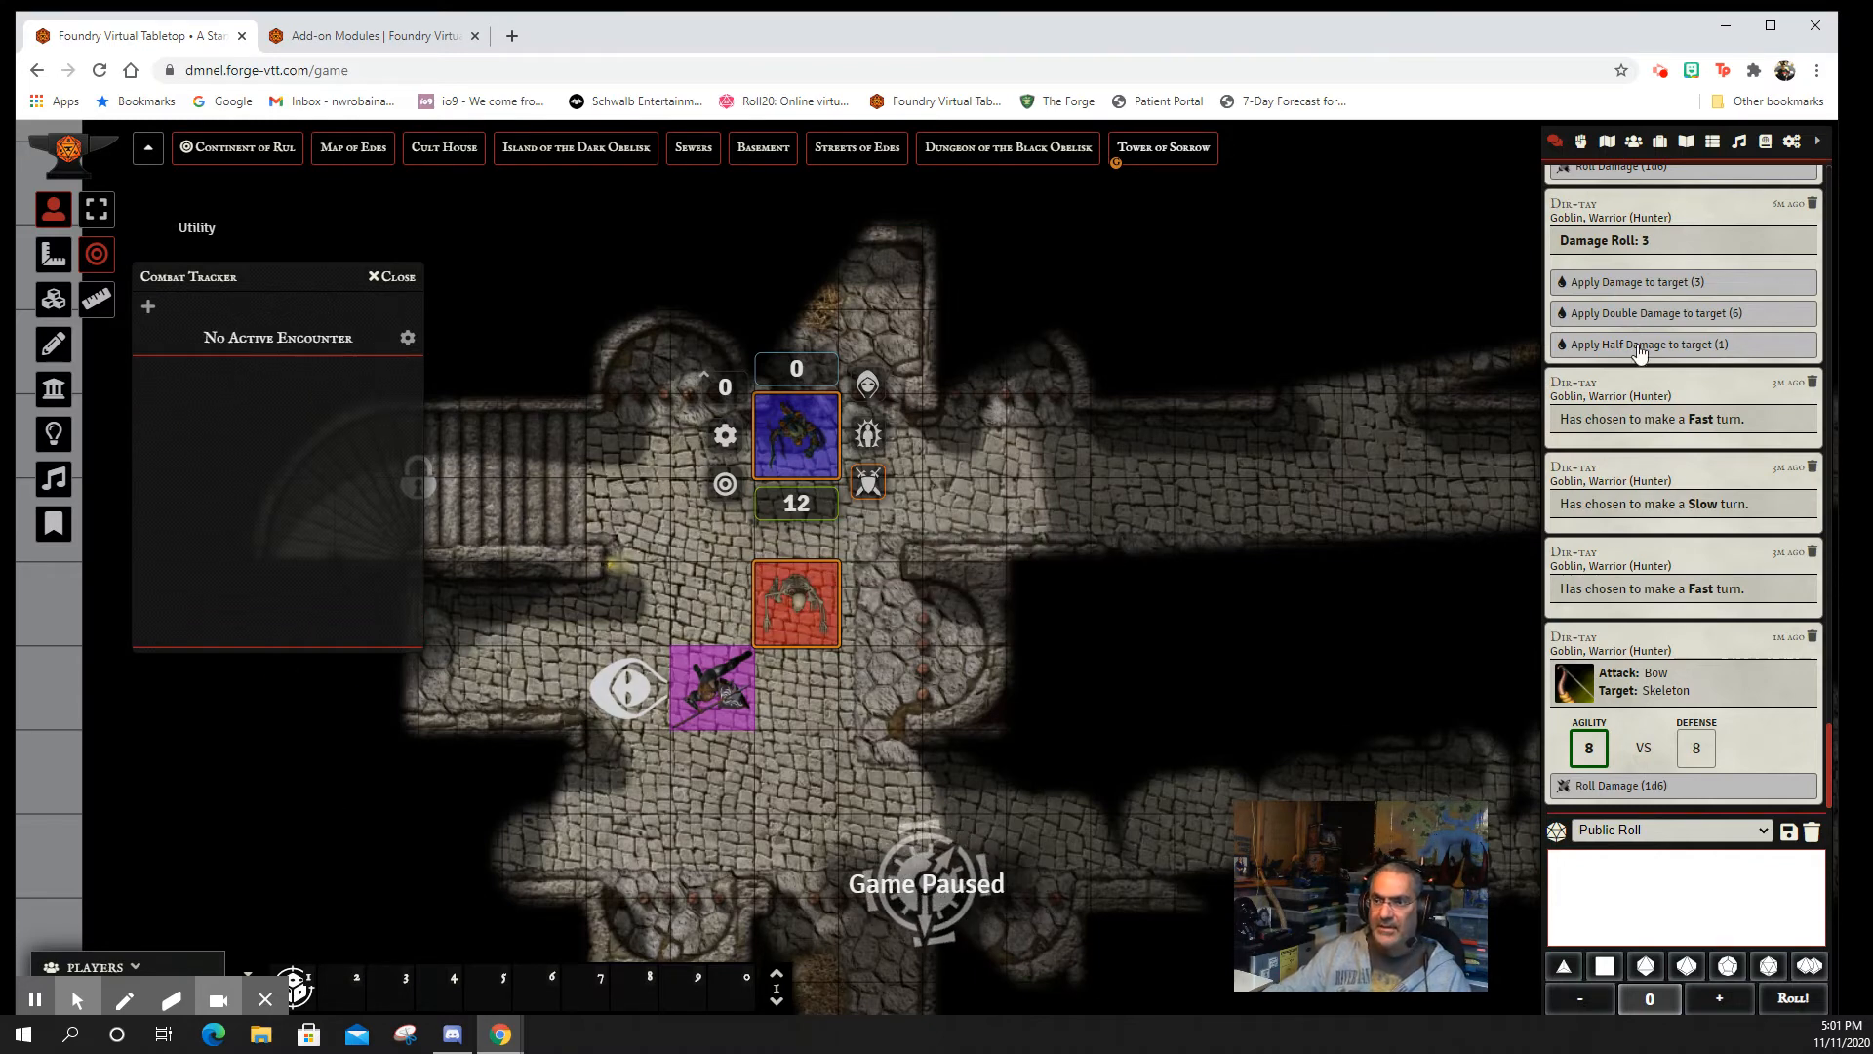
left_click(1813, 639)
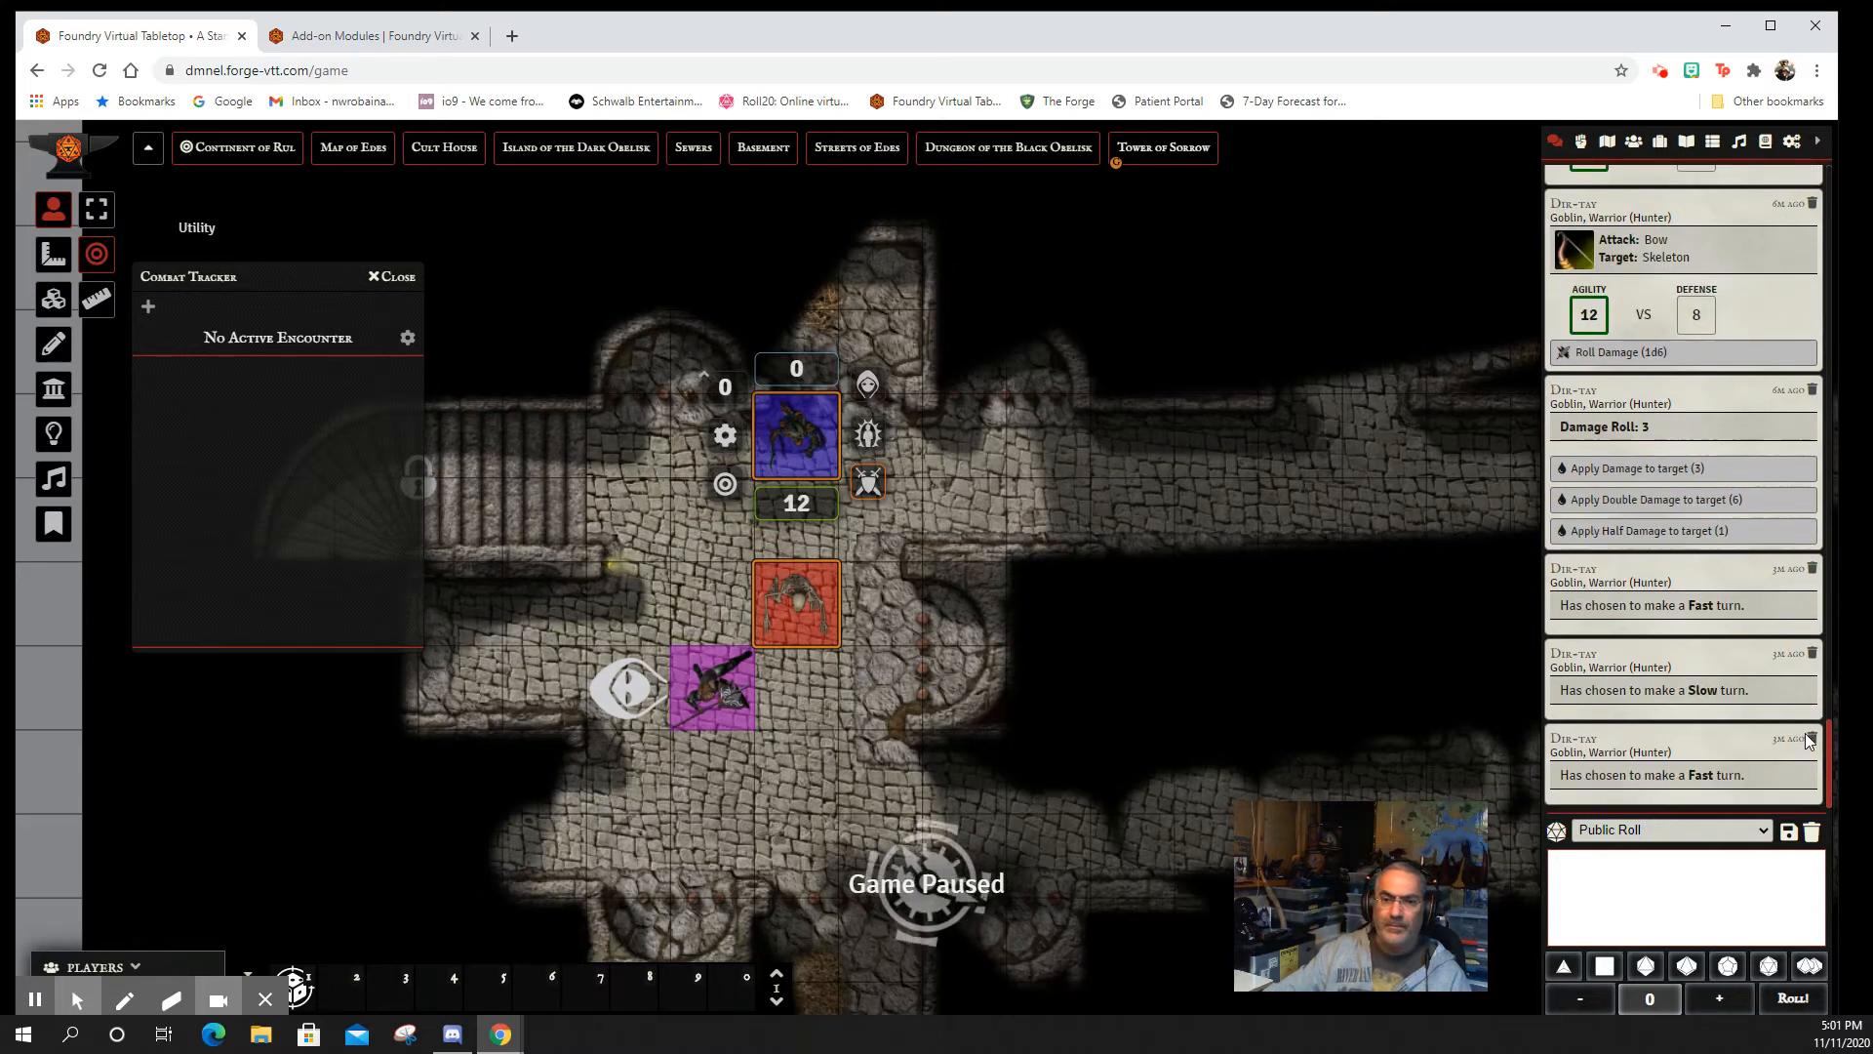
- Target Dir-tay's token and deselect all tokens on the scene
key("t")
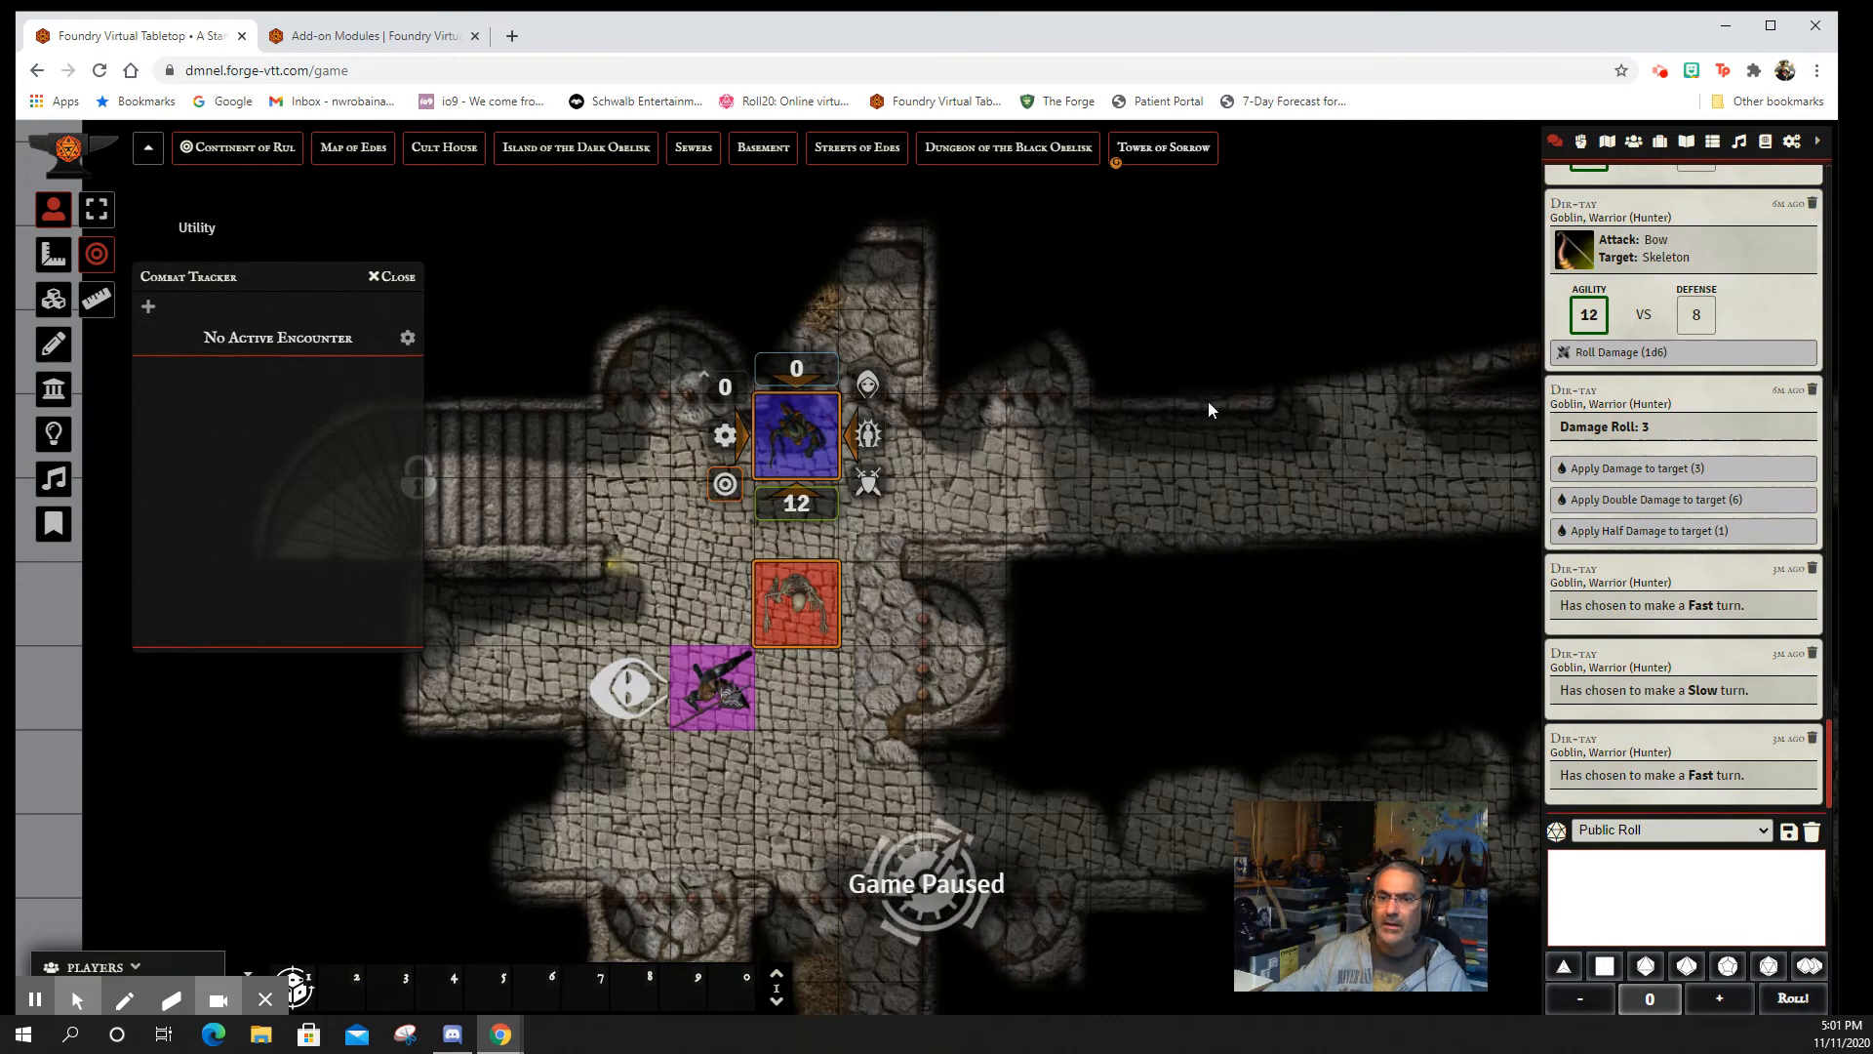
left_click(598, 426)
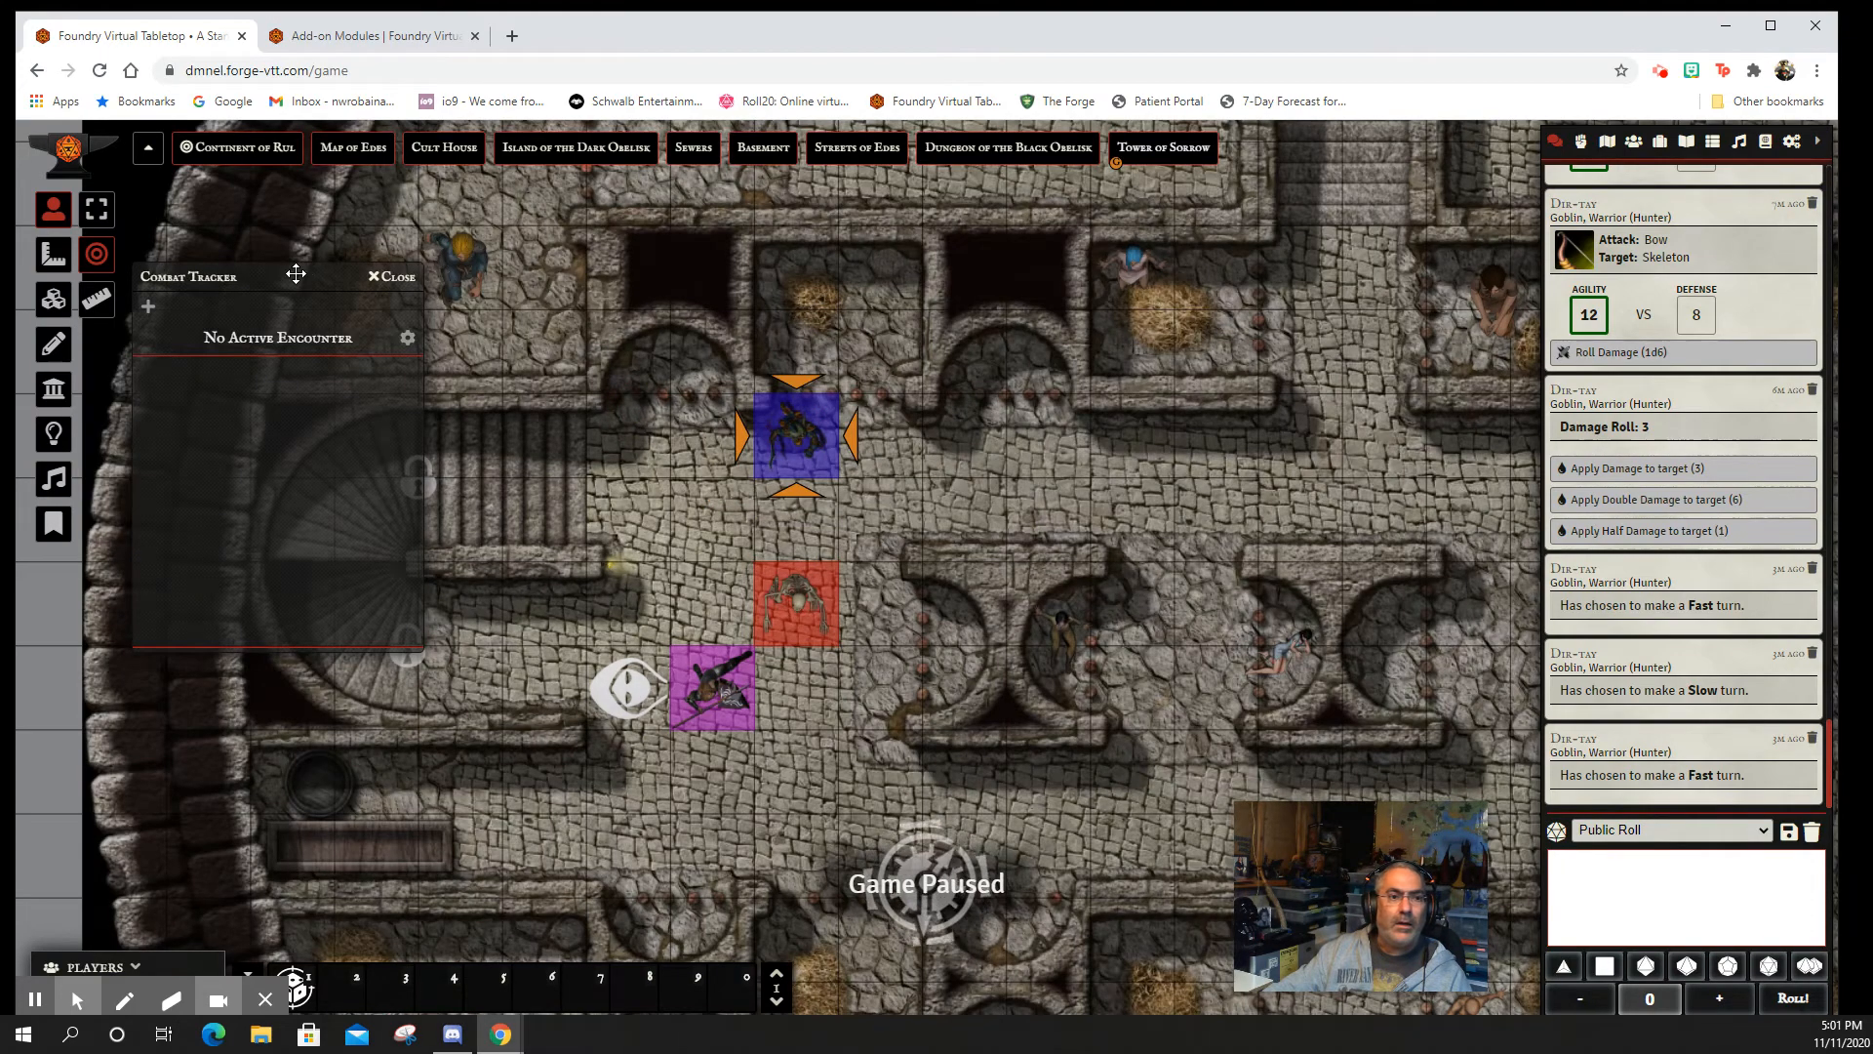
- Move the combat tracker below its current spot, view the Dagger attack roll options for Dir-tay's token, and dismiss them without rolling
left_click_drag(292, 276, 389, 535)
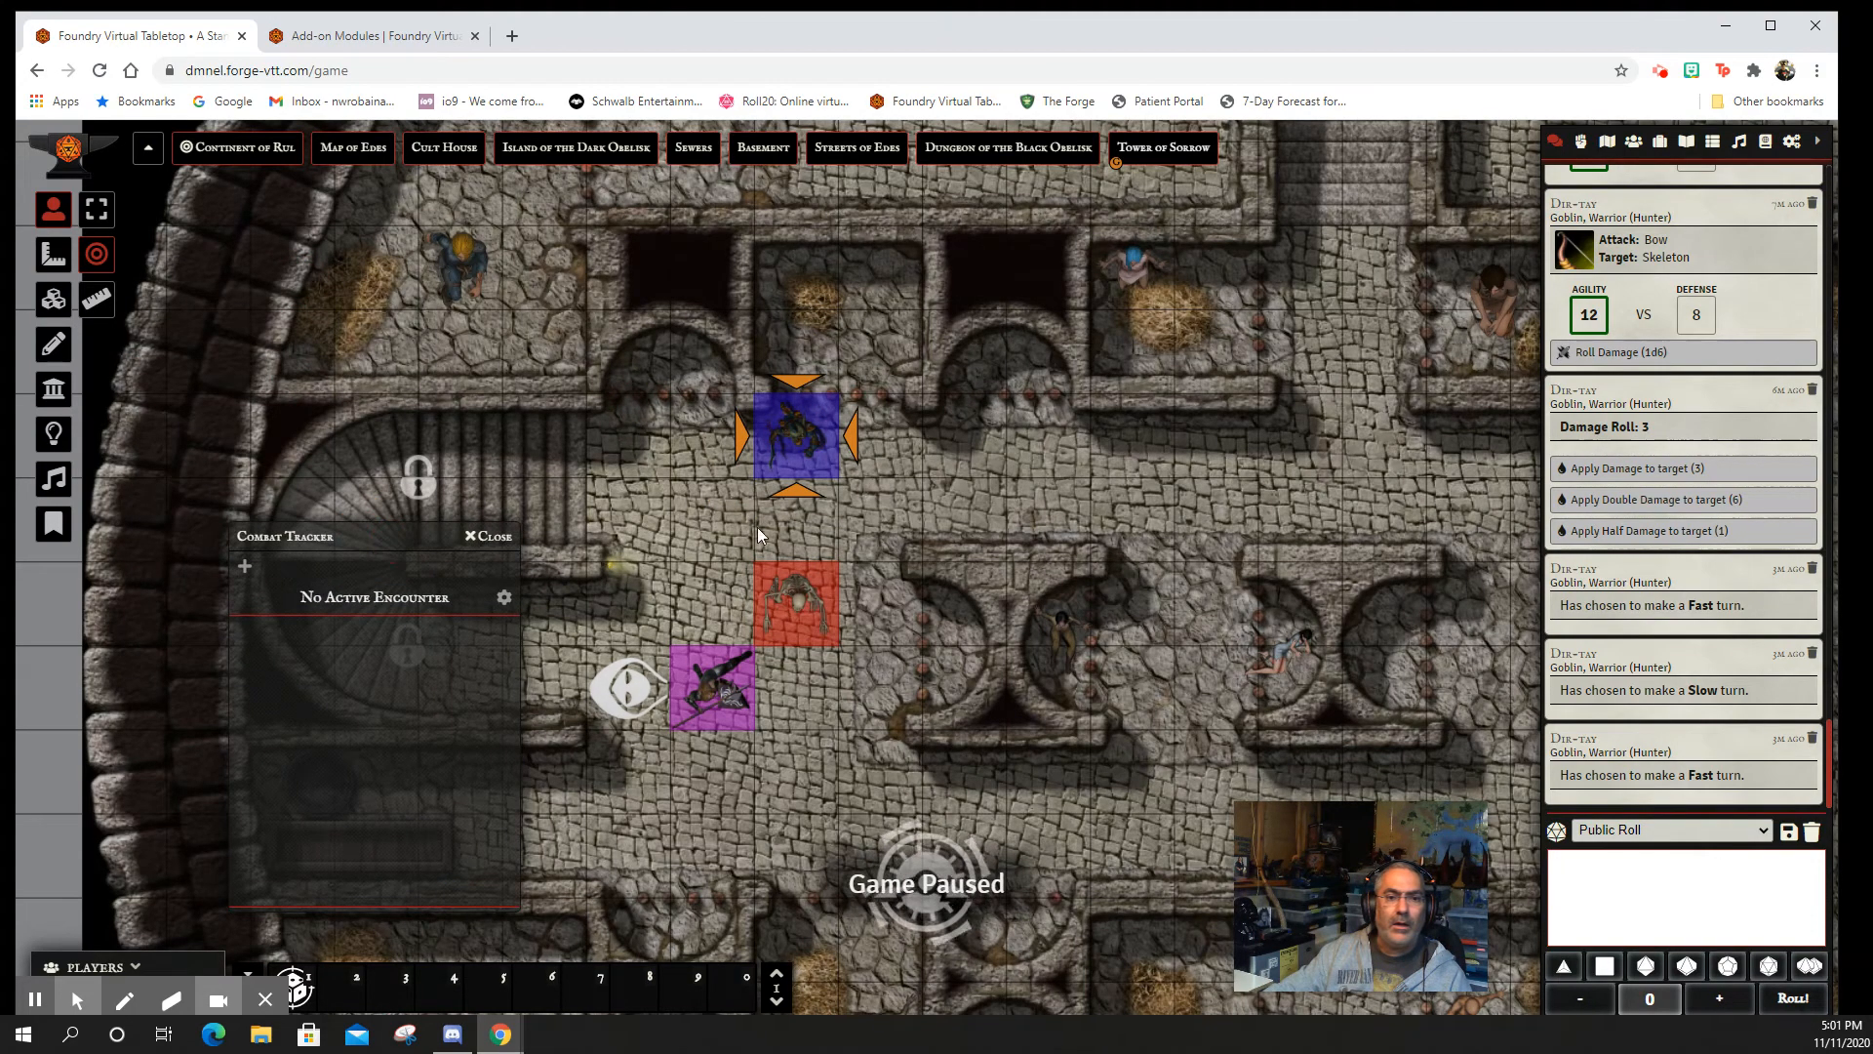
right_click(807, 444)
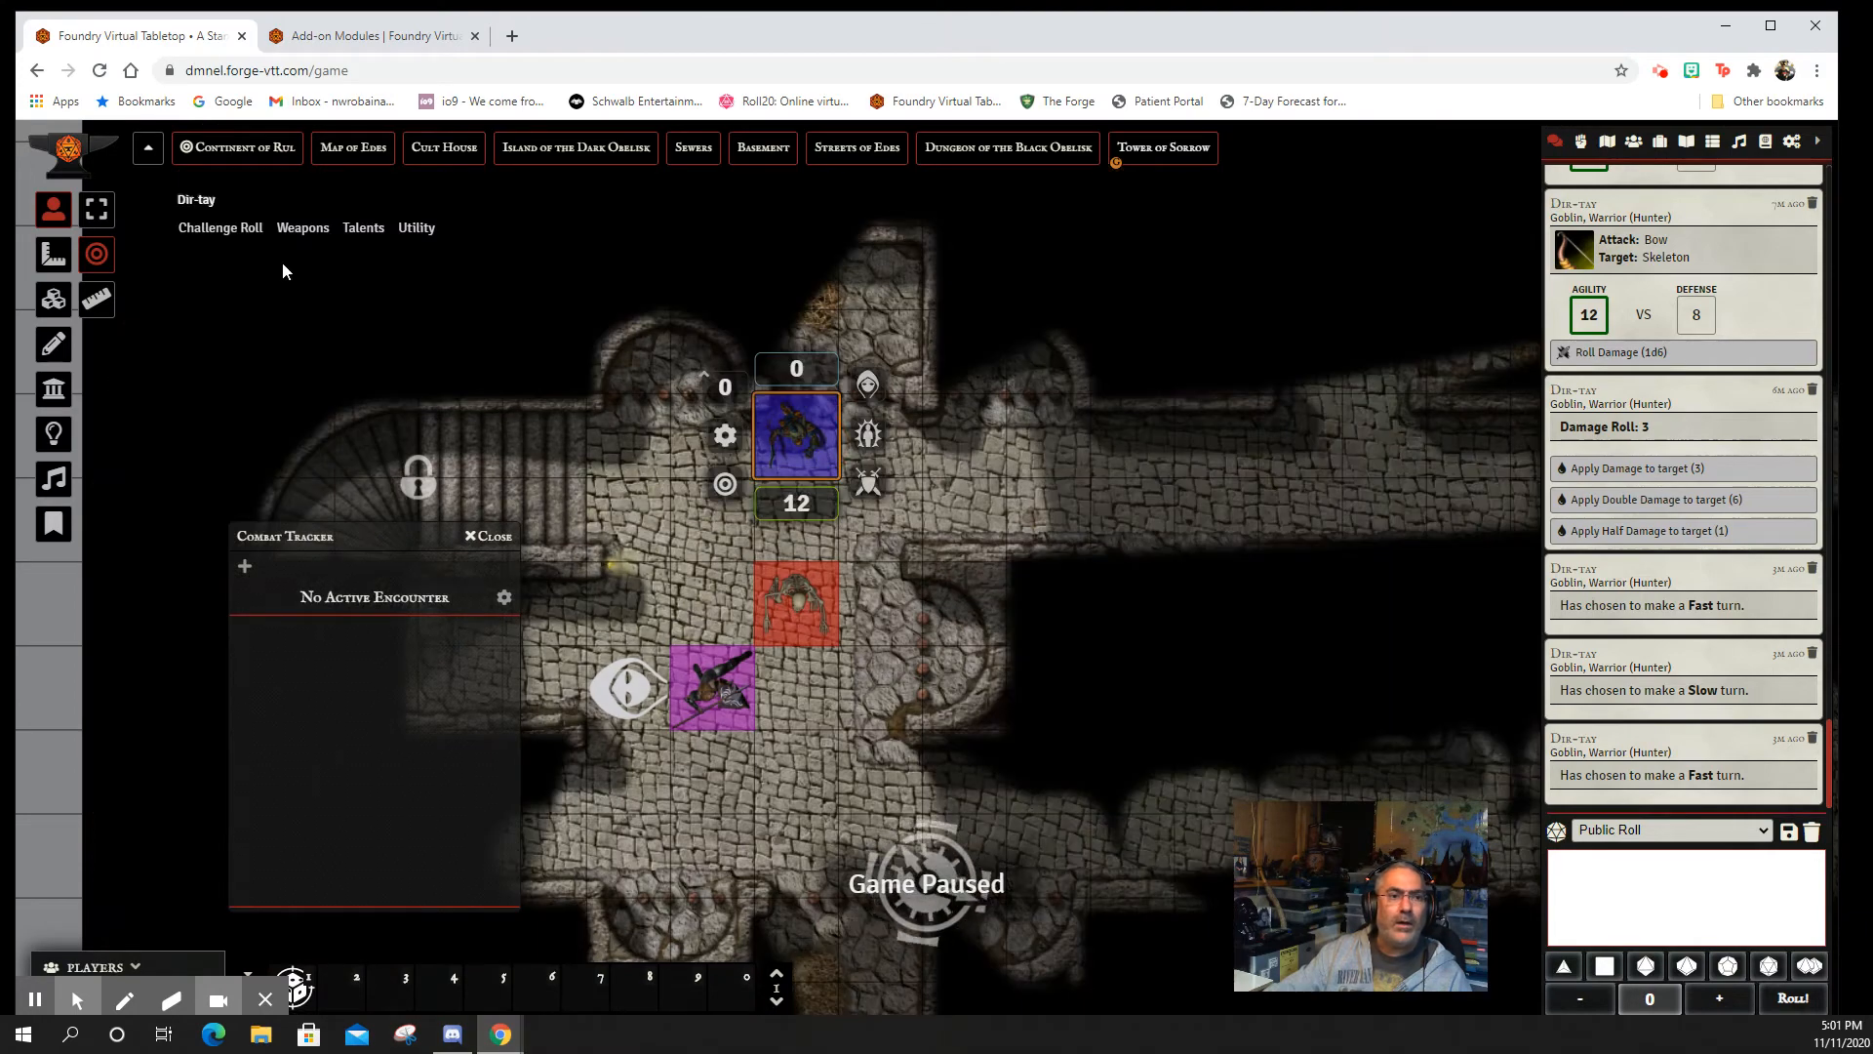
mouse_move(335, 248)
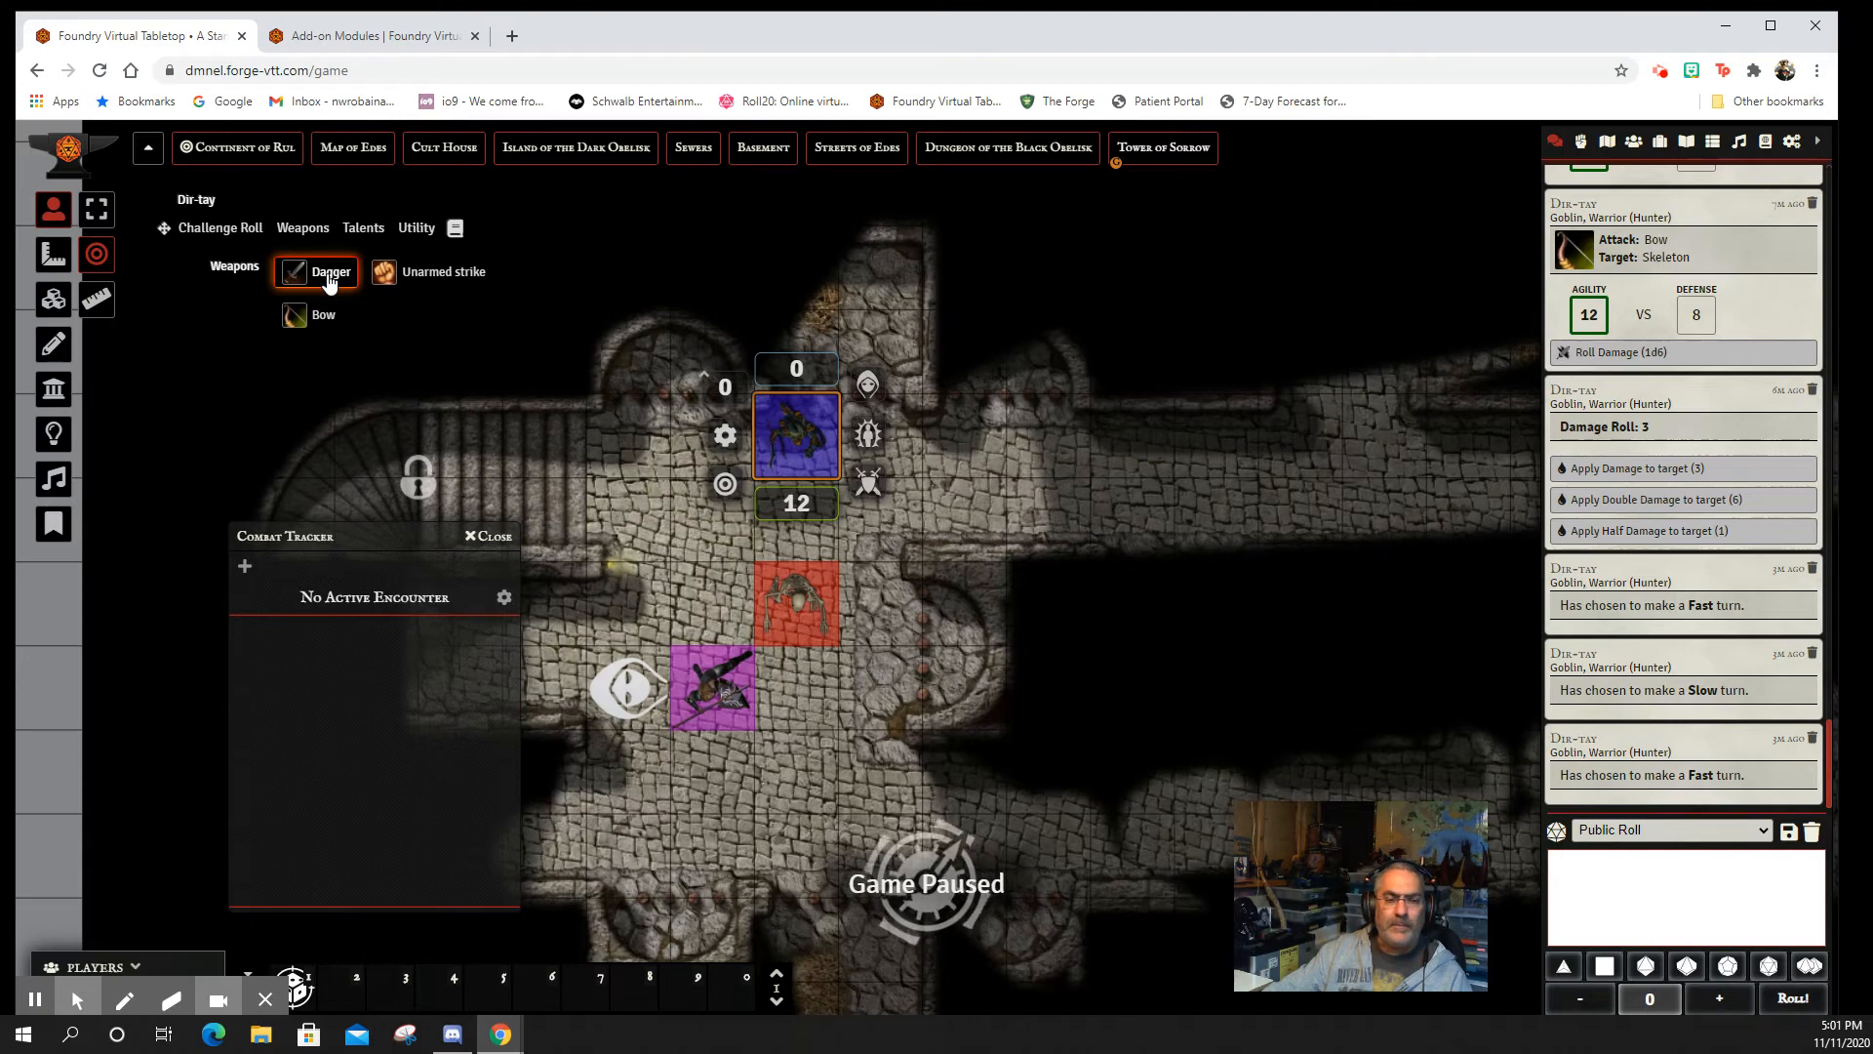
left_click(330, 278)
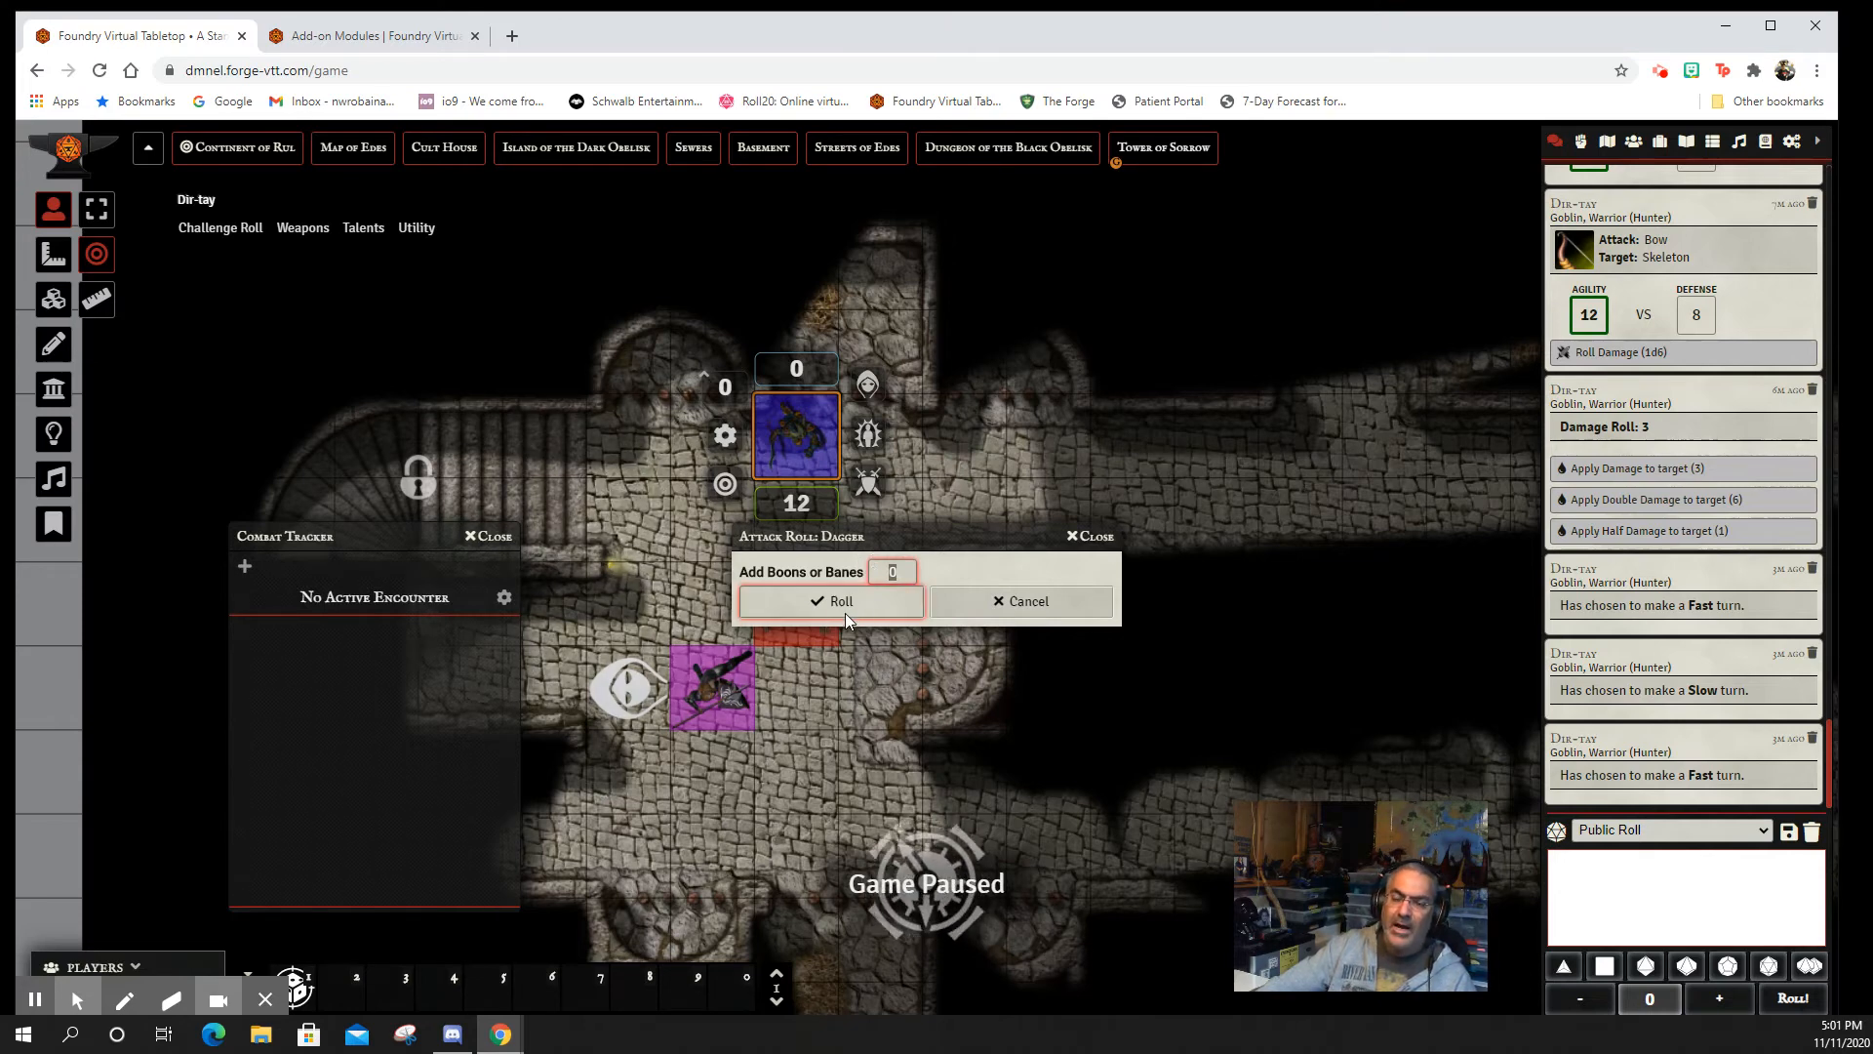
left_click(1085, 538)
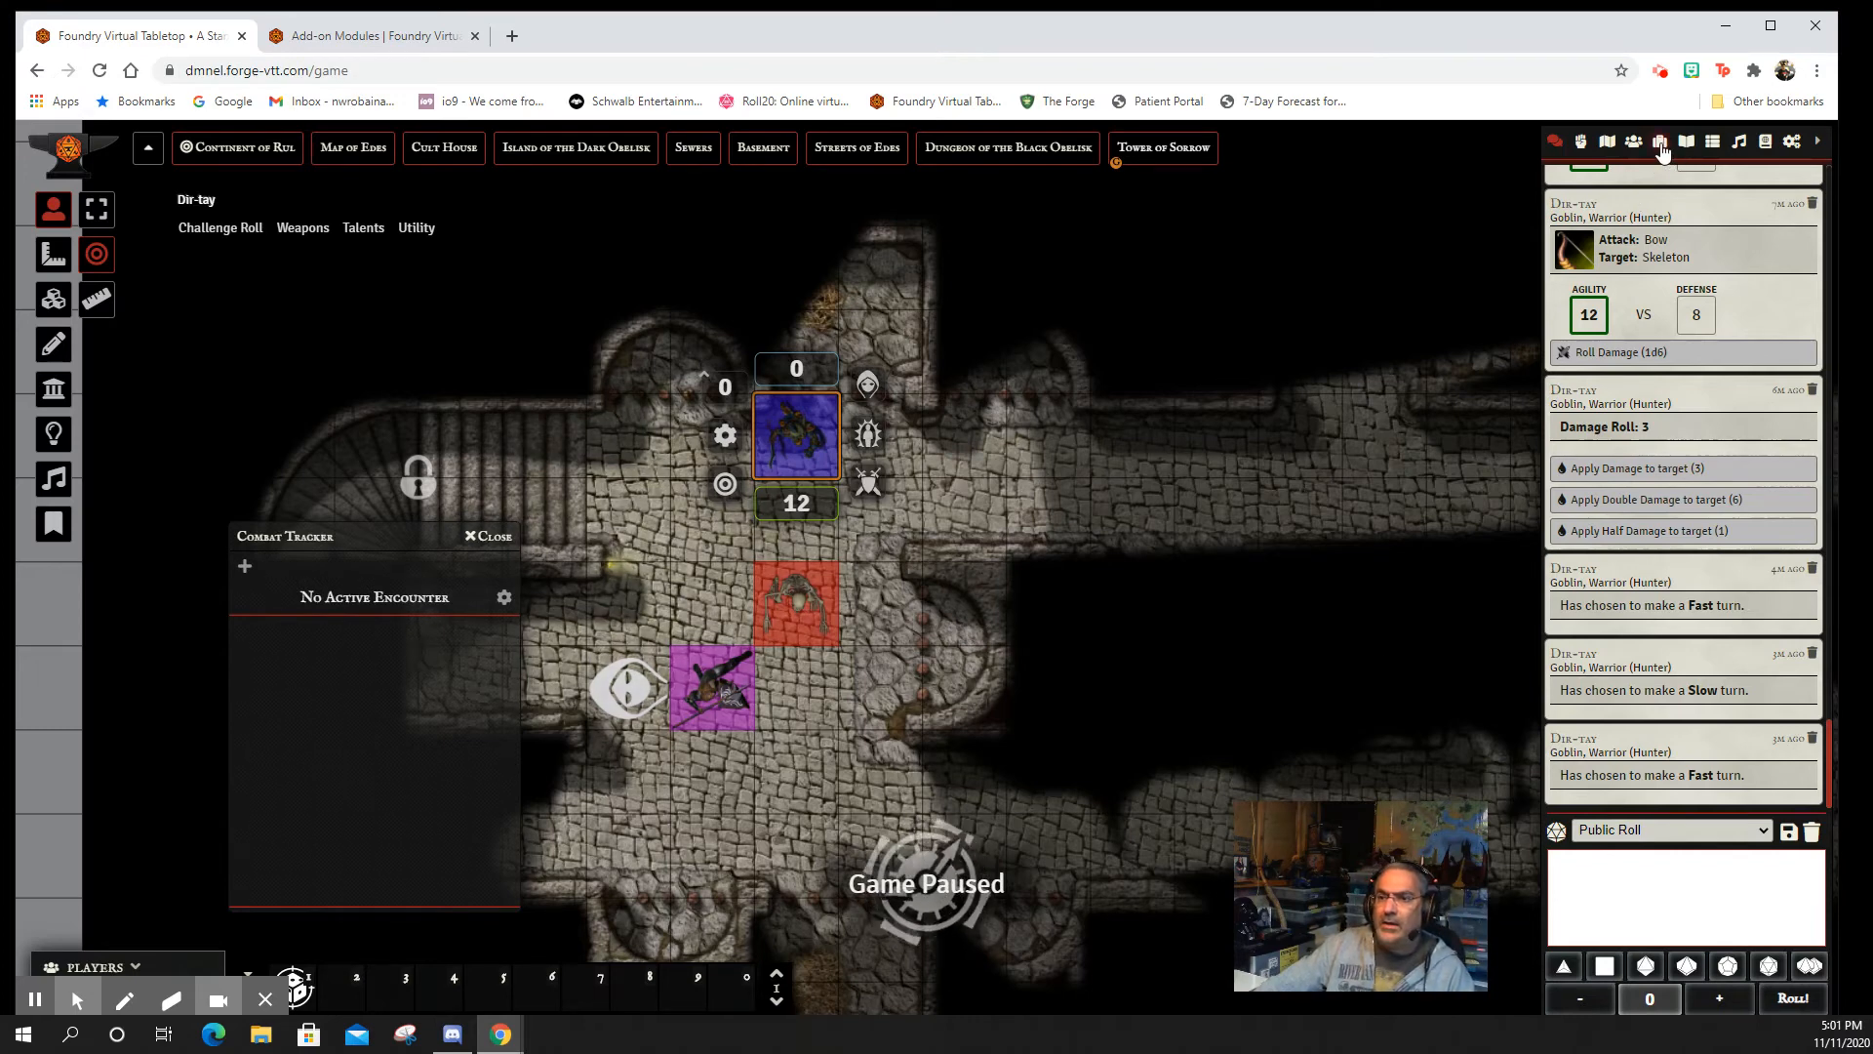
- Open Dir-tay's character sheet from the actors list and place it beside the tokens
left_click(1705, 143)
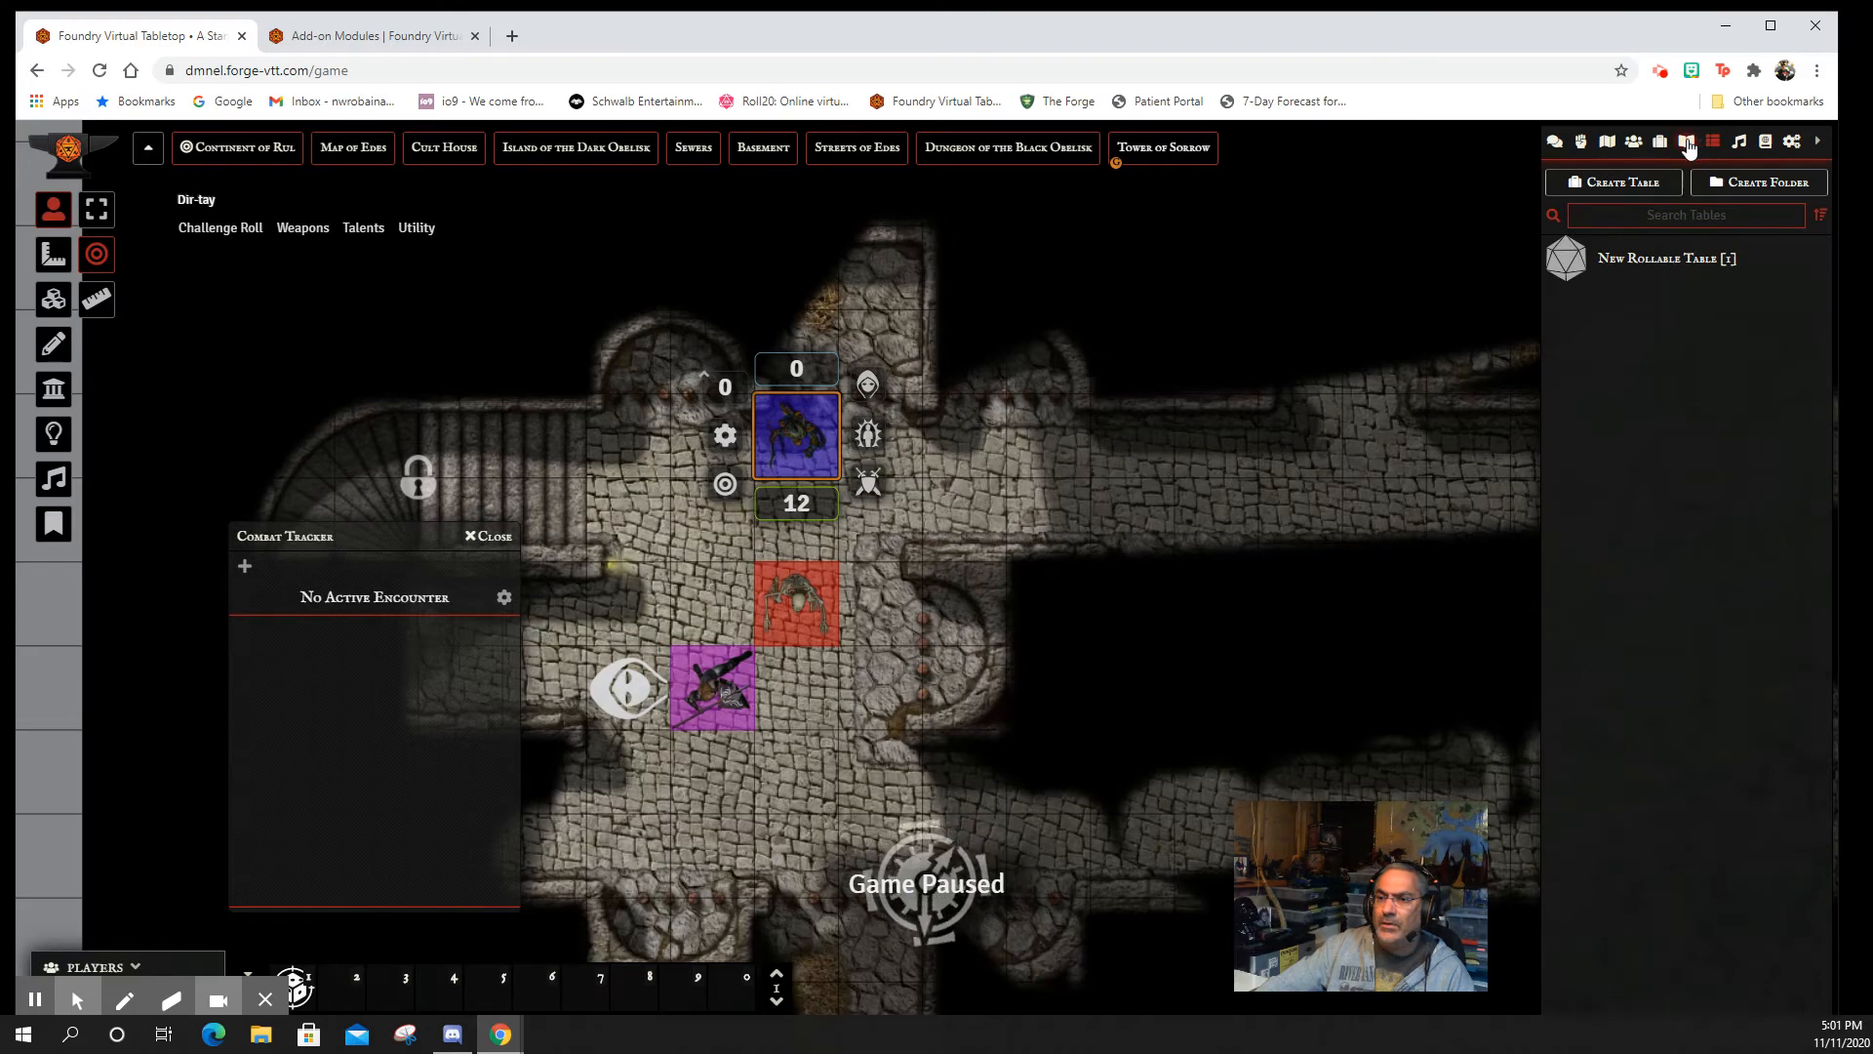
left_click(1689, 143)
left_click(1649, 146)
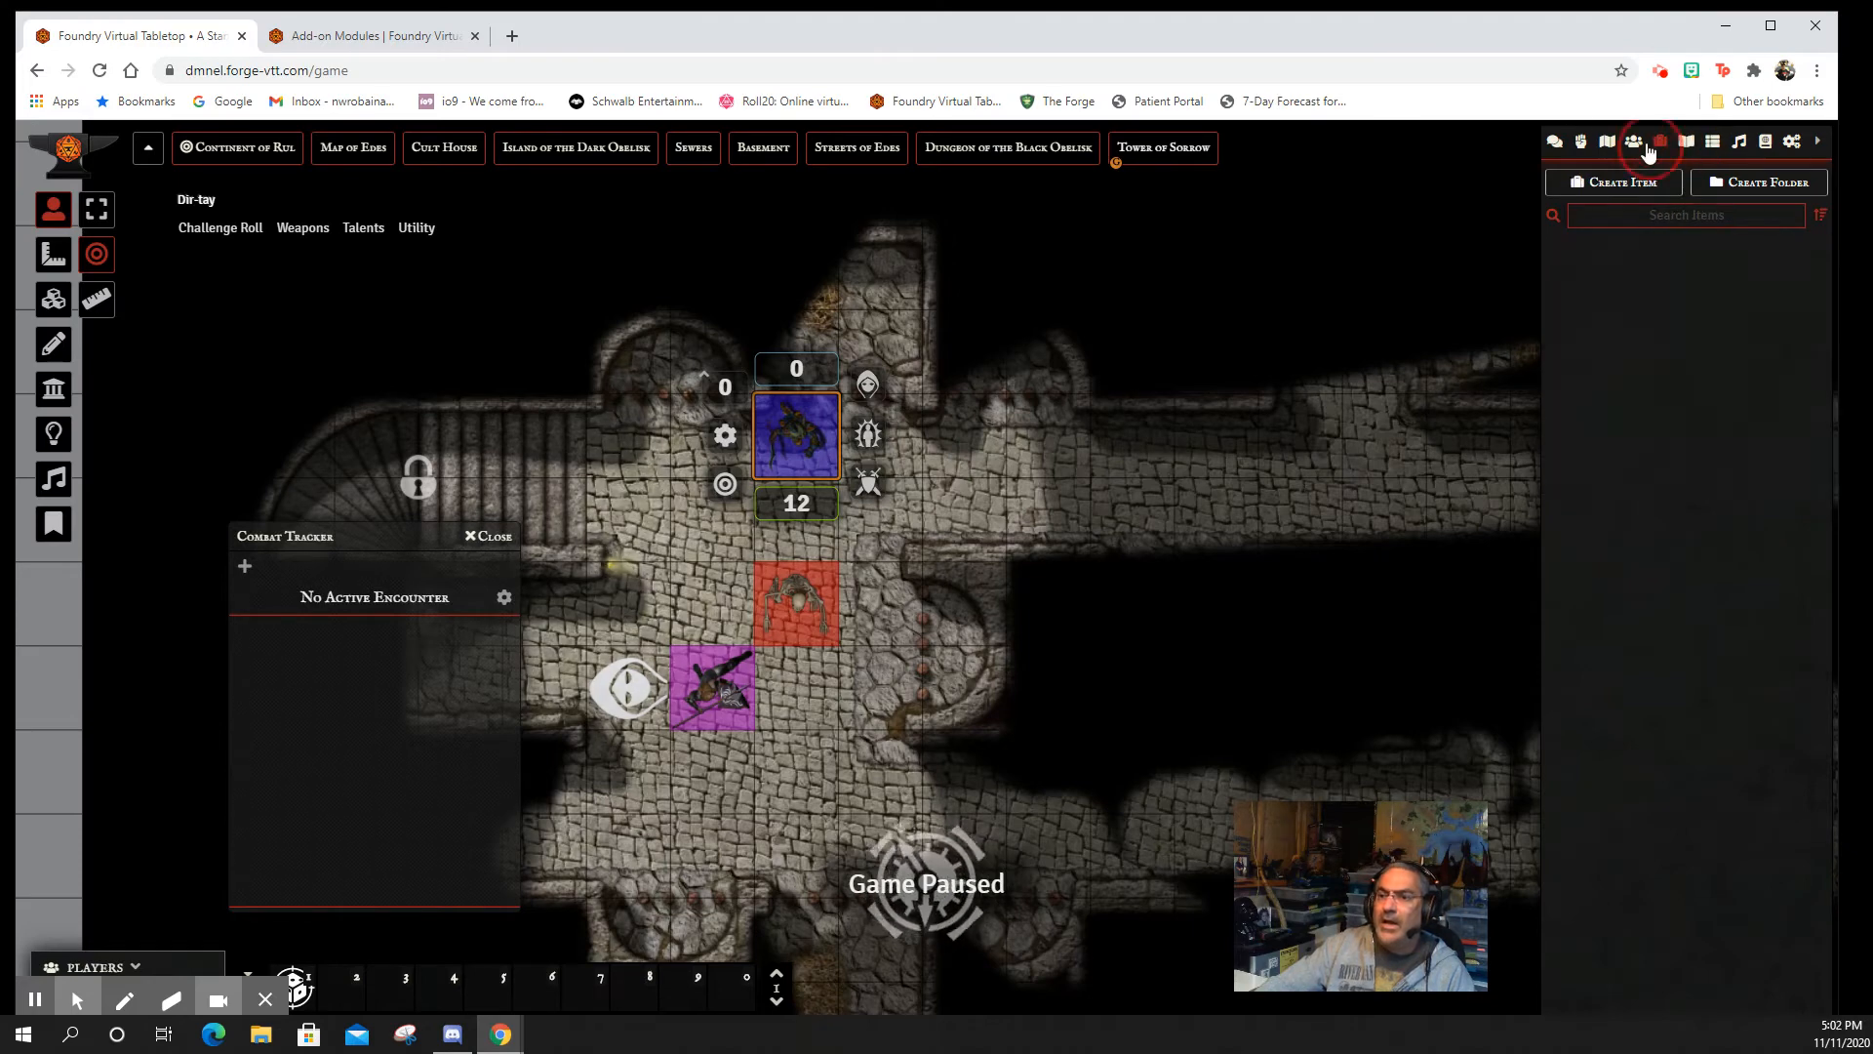
left_click(1635, 144)
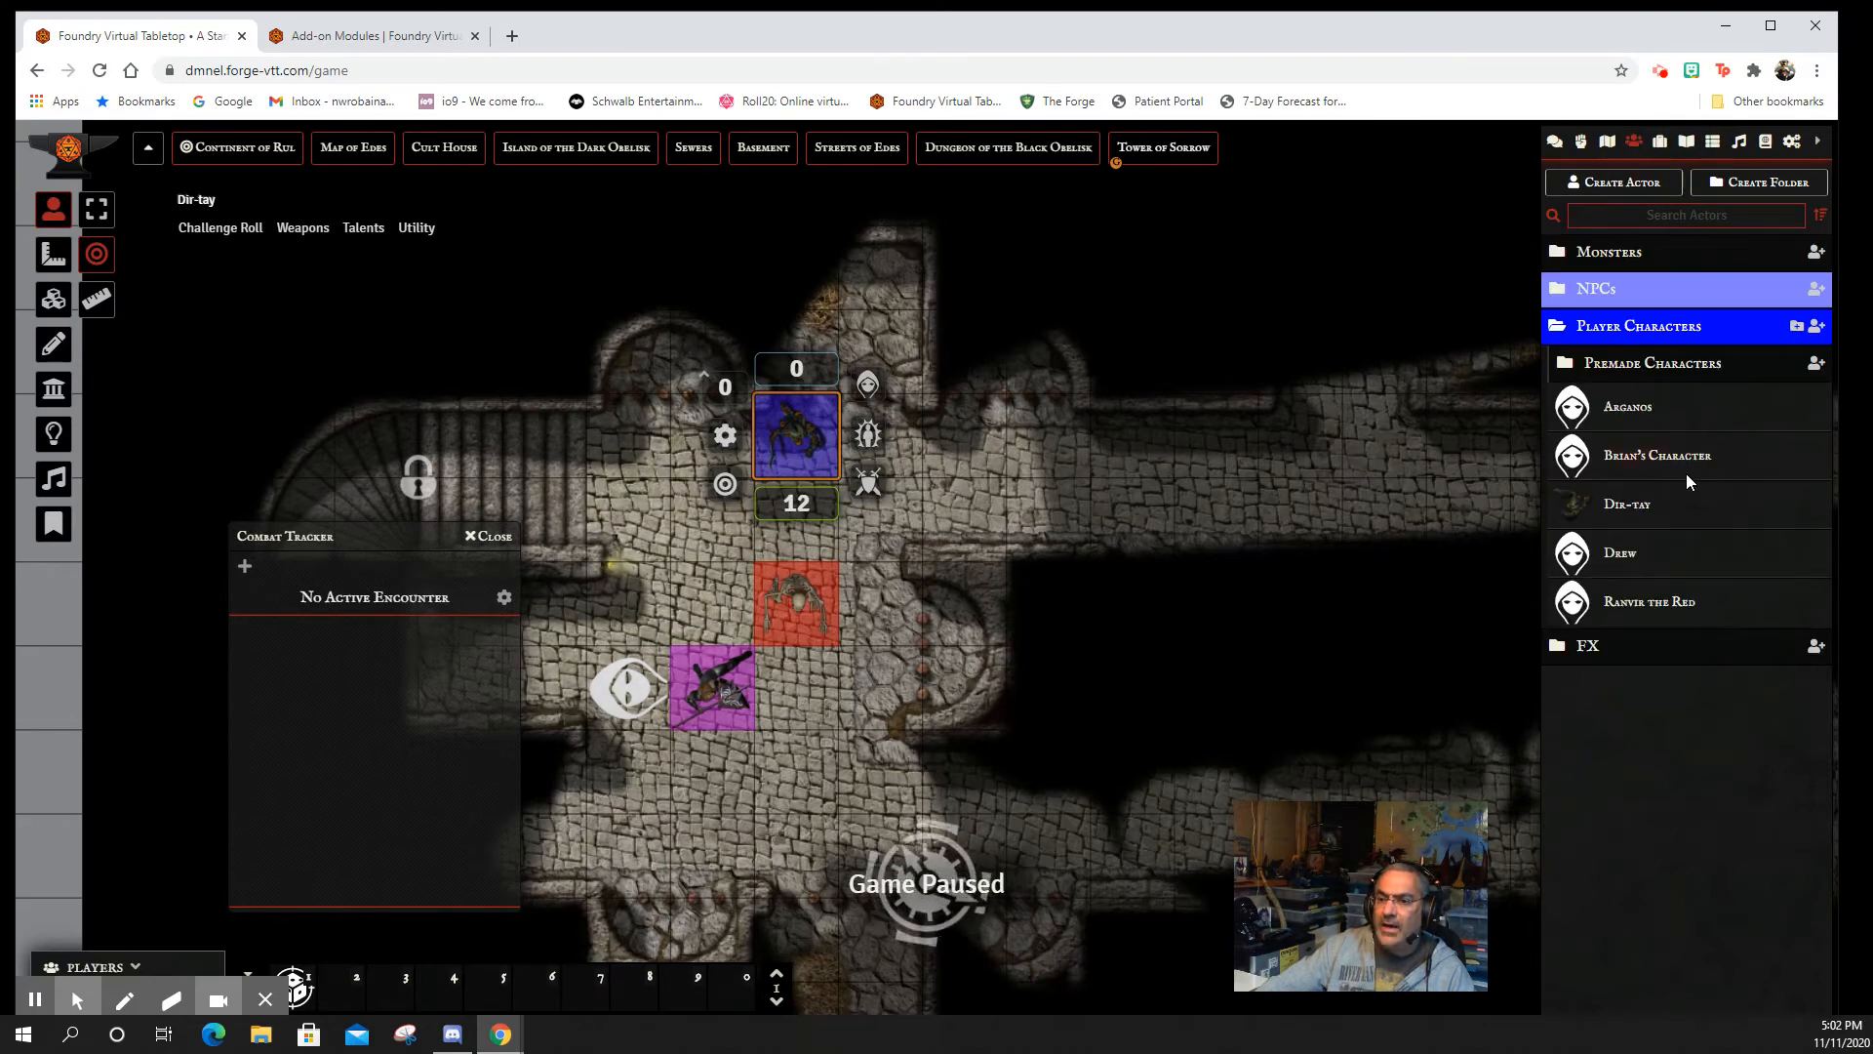
left_click(1670, 506)
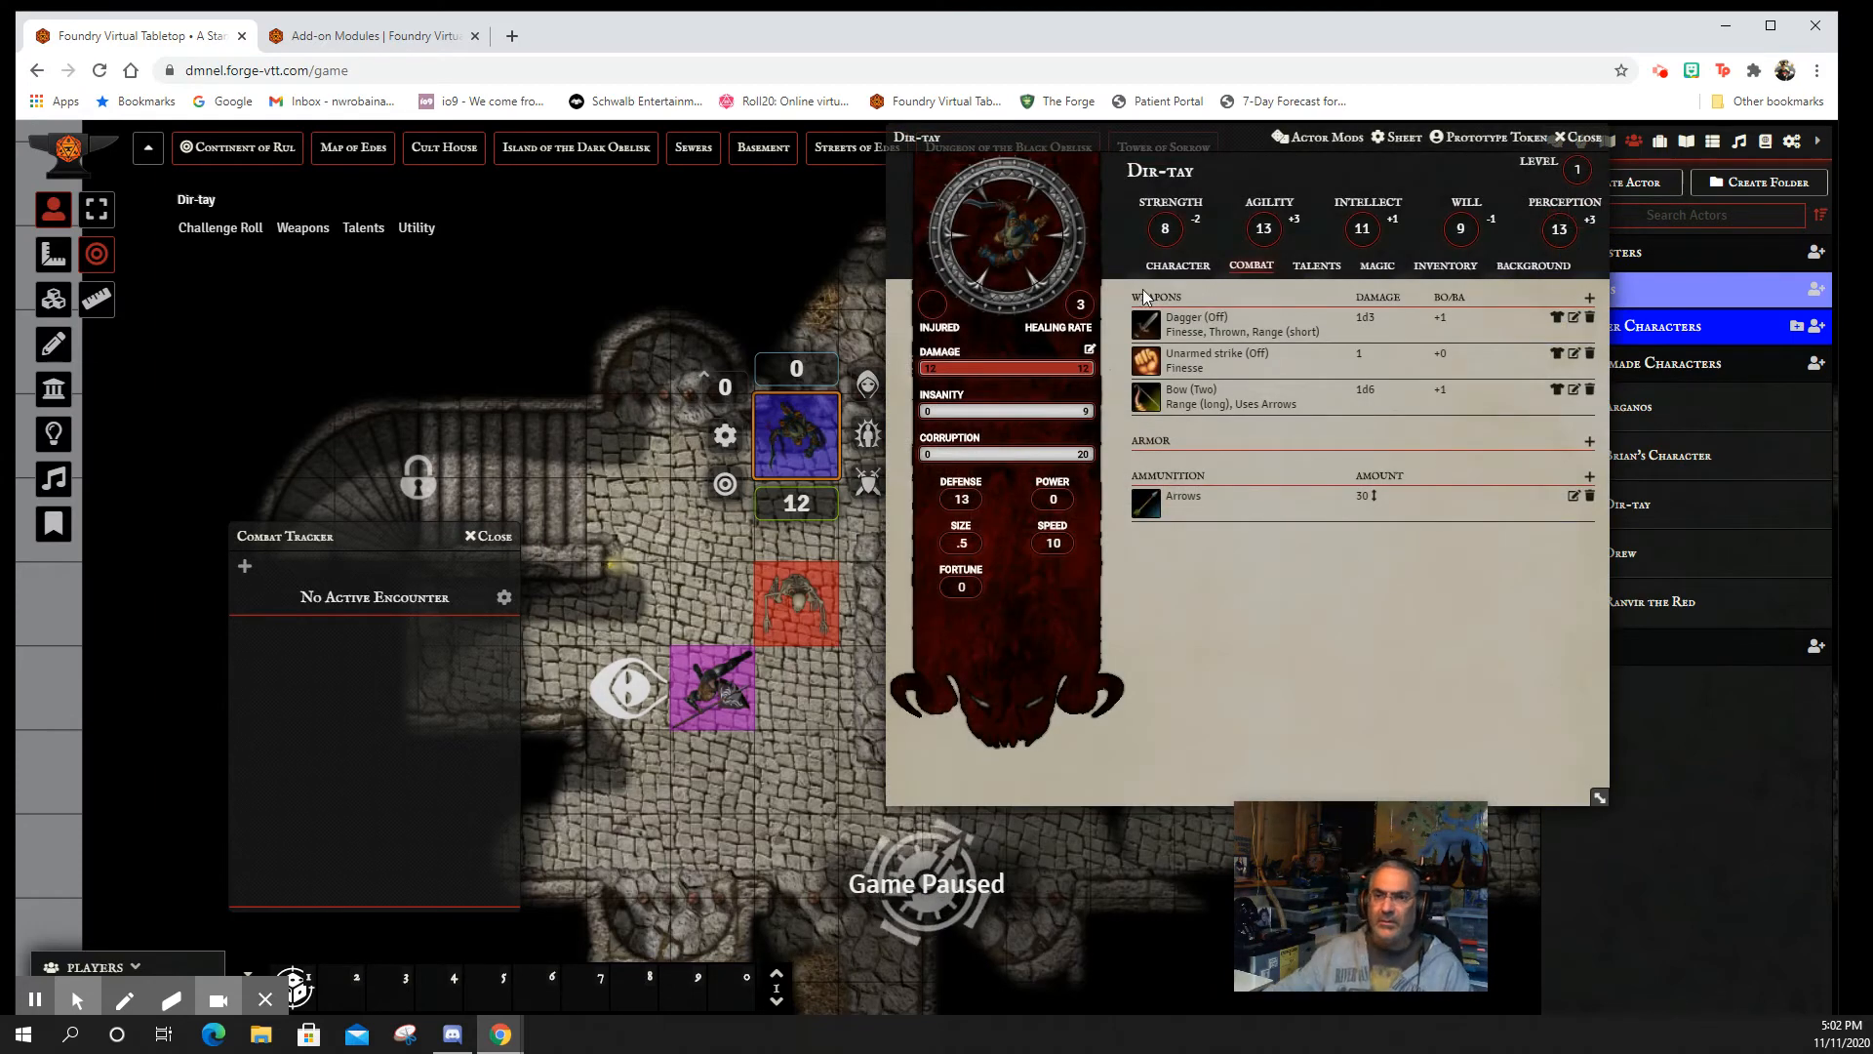
left_click_drag(1091, 129, 740, 208)
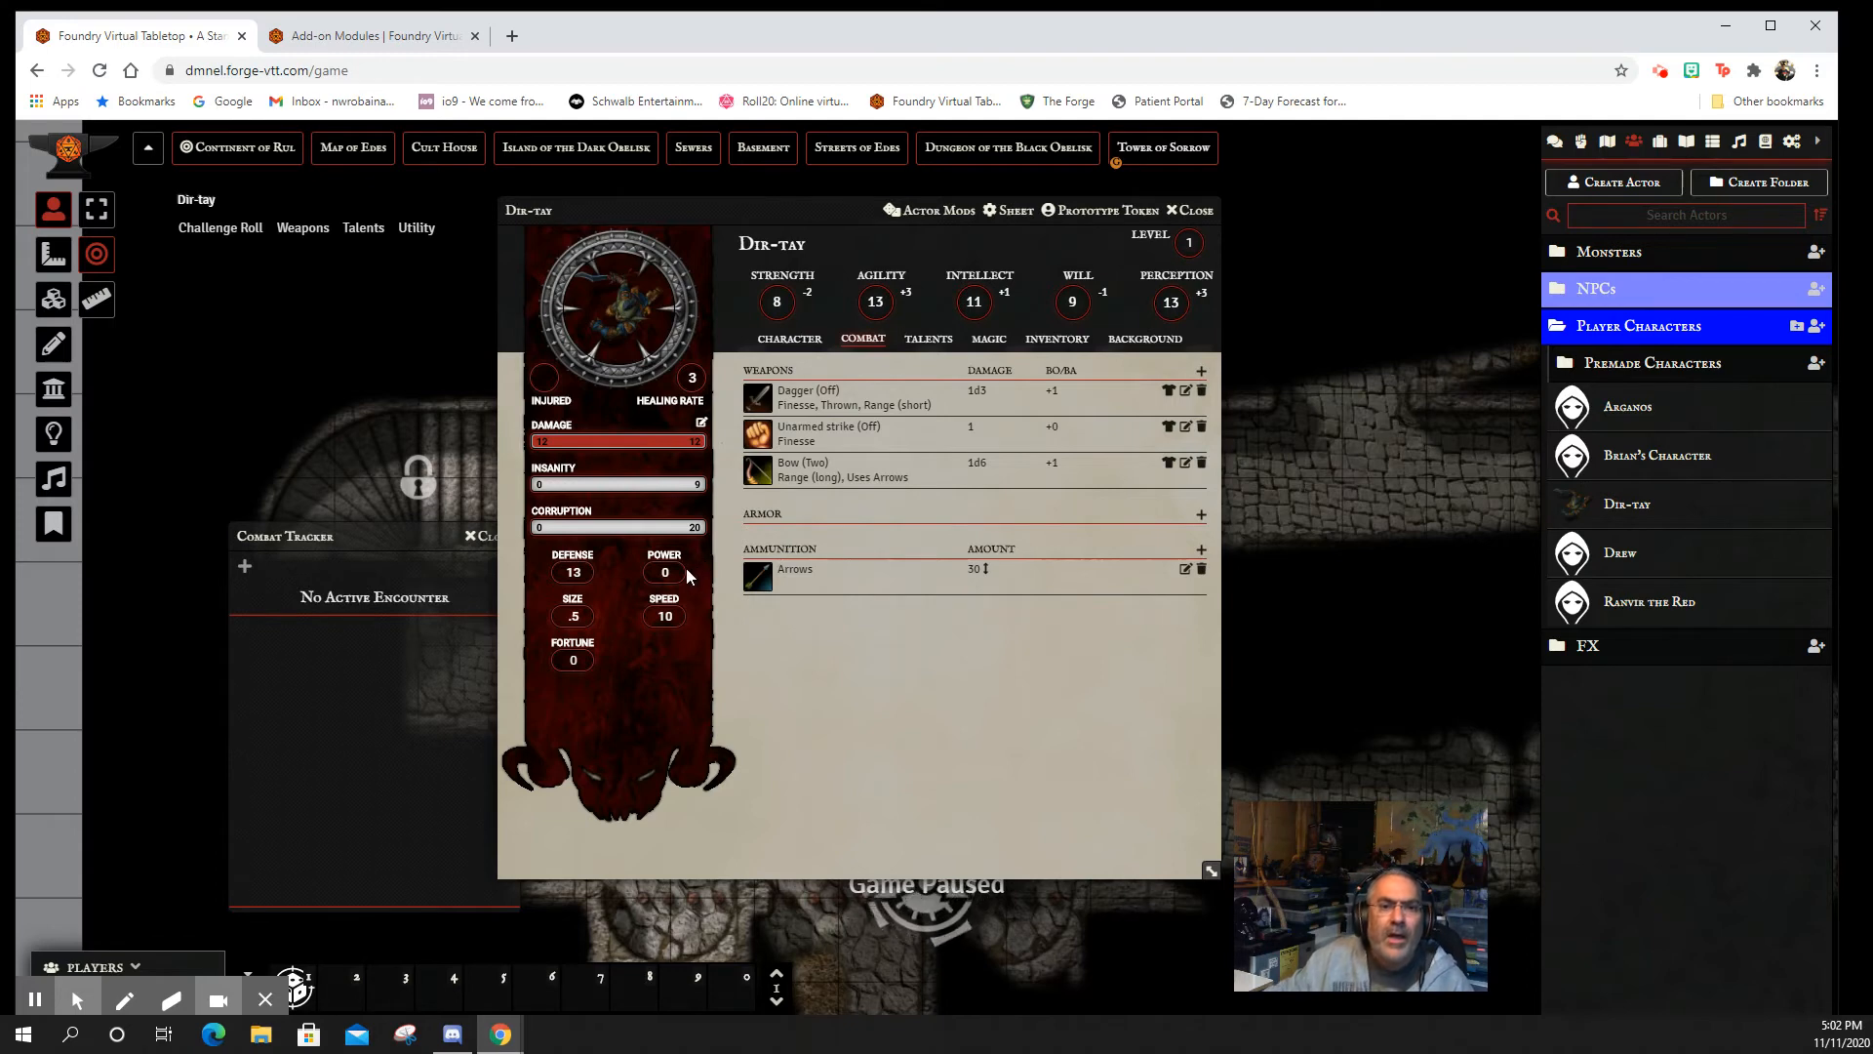
left_click_drag(674, 203, 1093, 218)
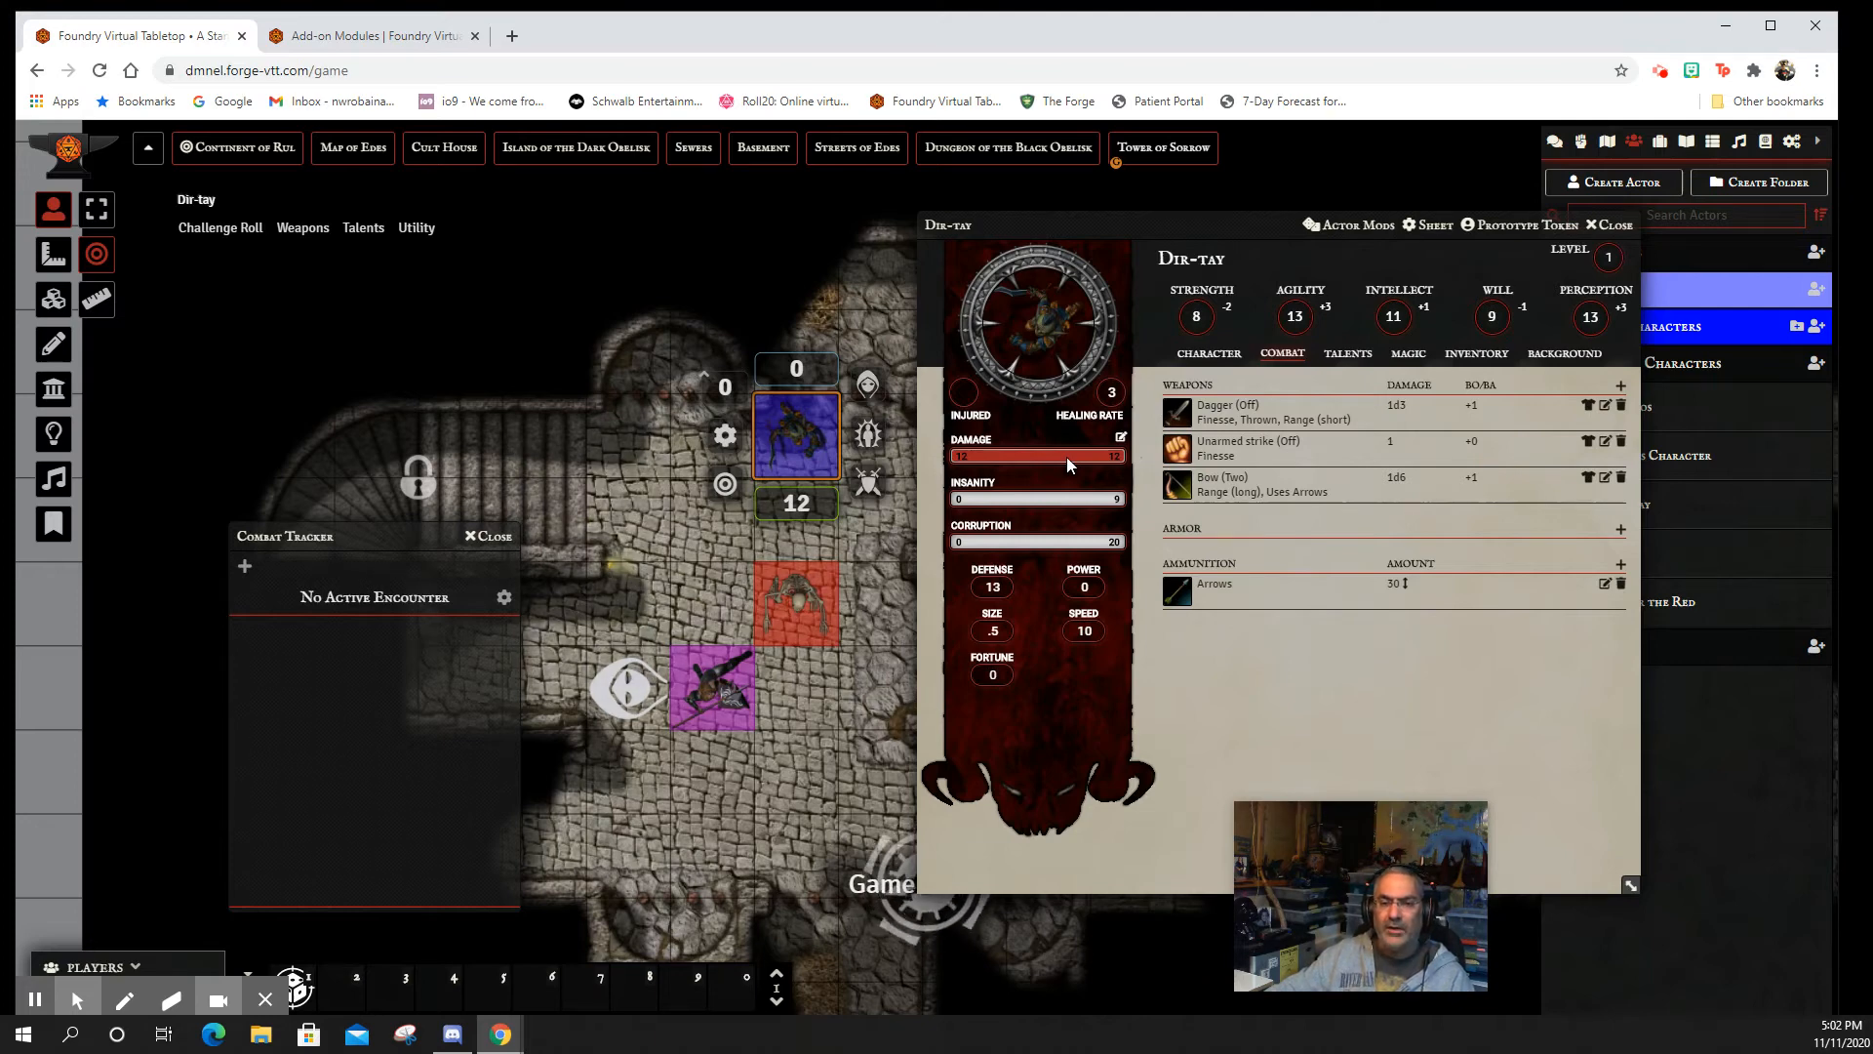
- Reset Dir-tay's Damage to 0, raise it point by point to 12, and cycle it around to 0 again
left_click(973, 451)
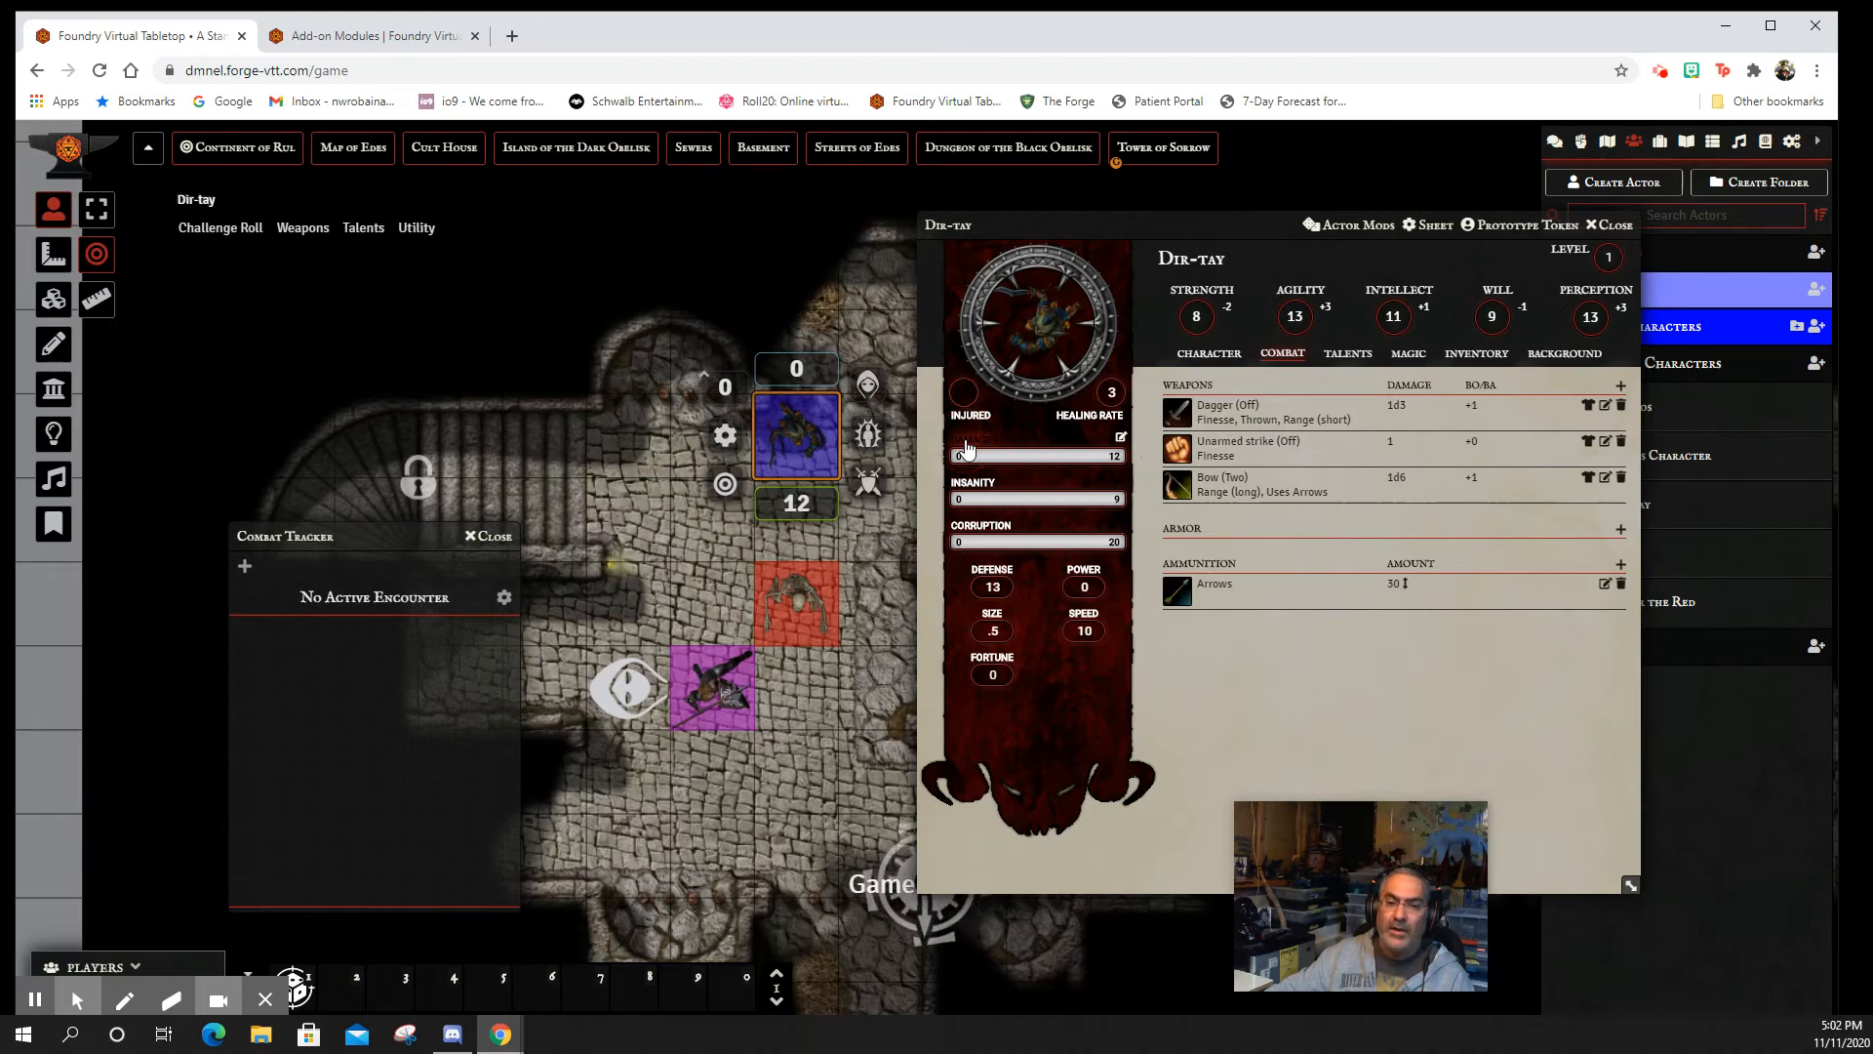
left_click(967, 444)
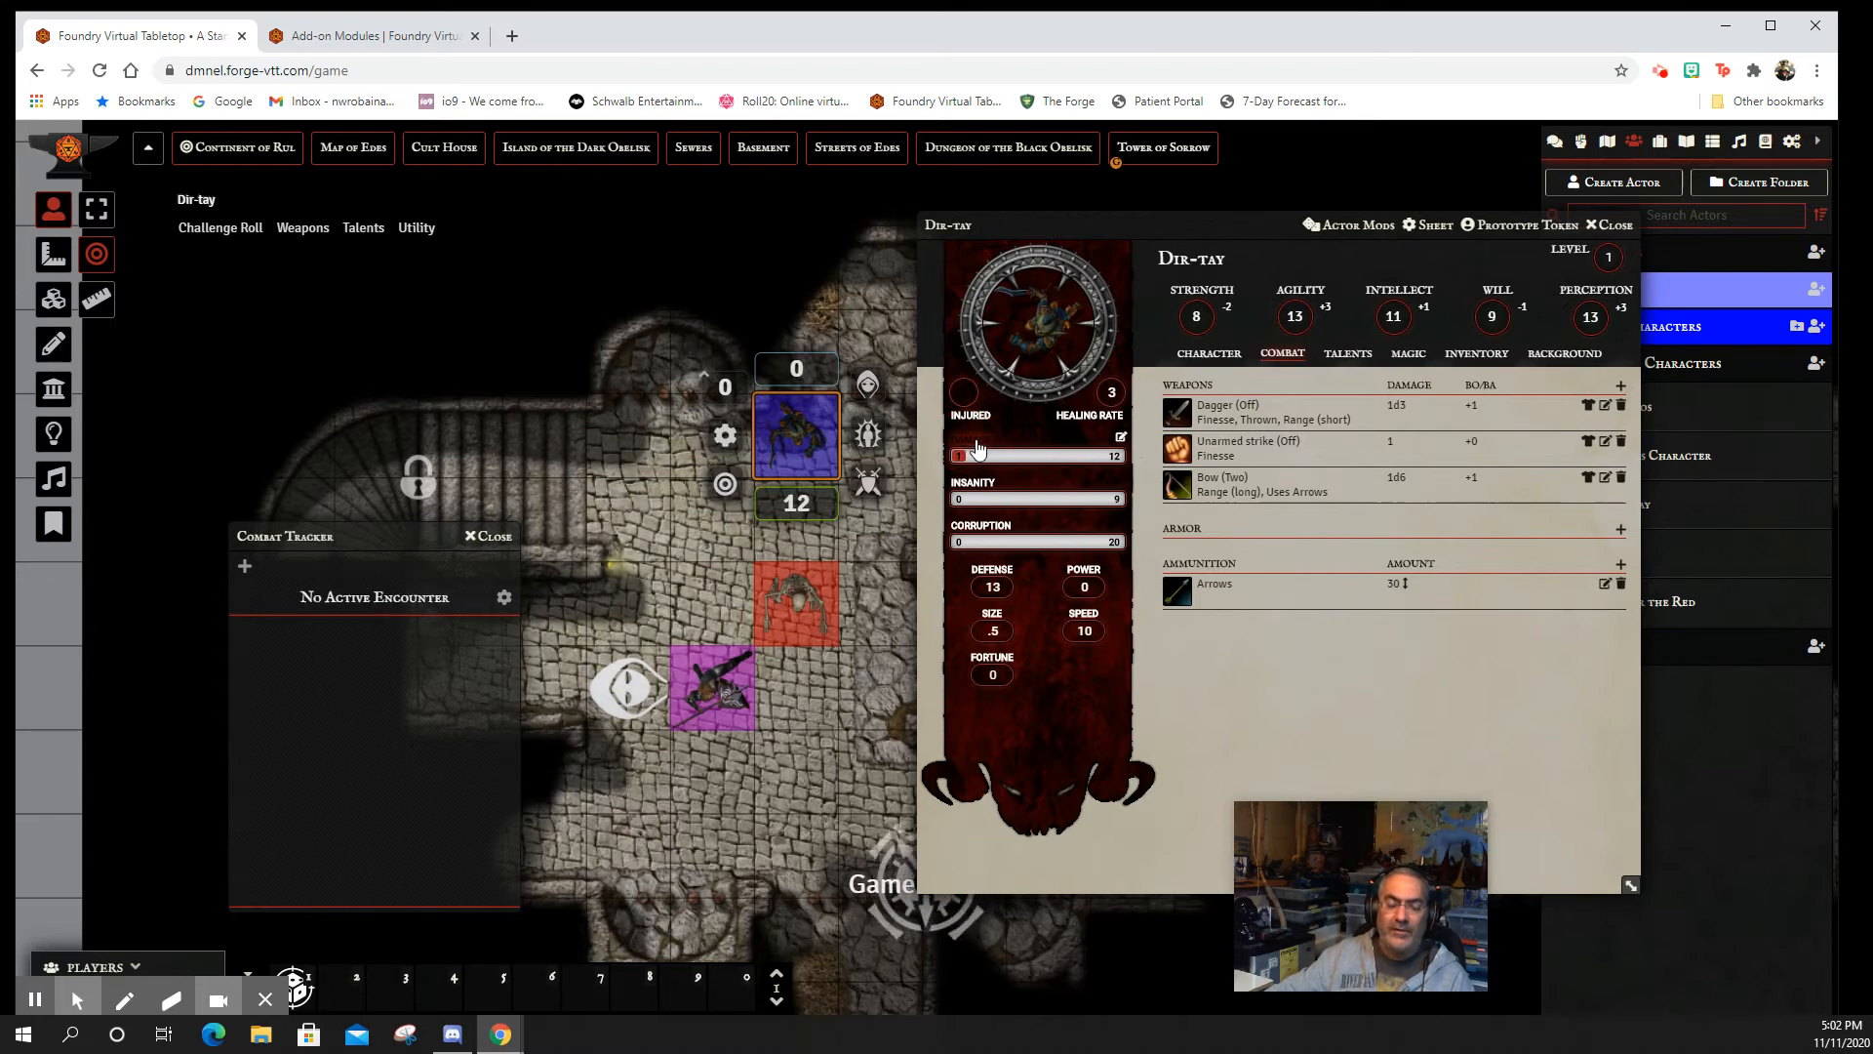
left_click(976, 442)
left_click(976, 442)
left_click(977, 442)
left_click(977, 442)
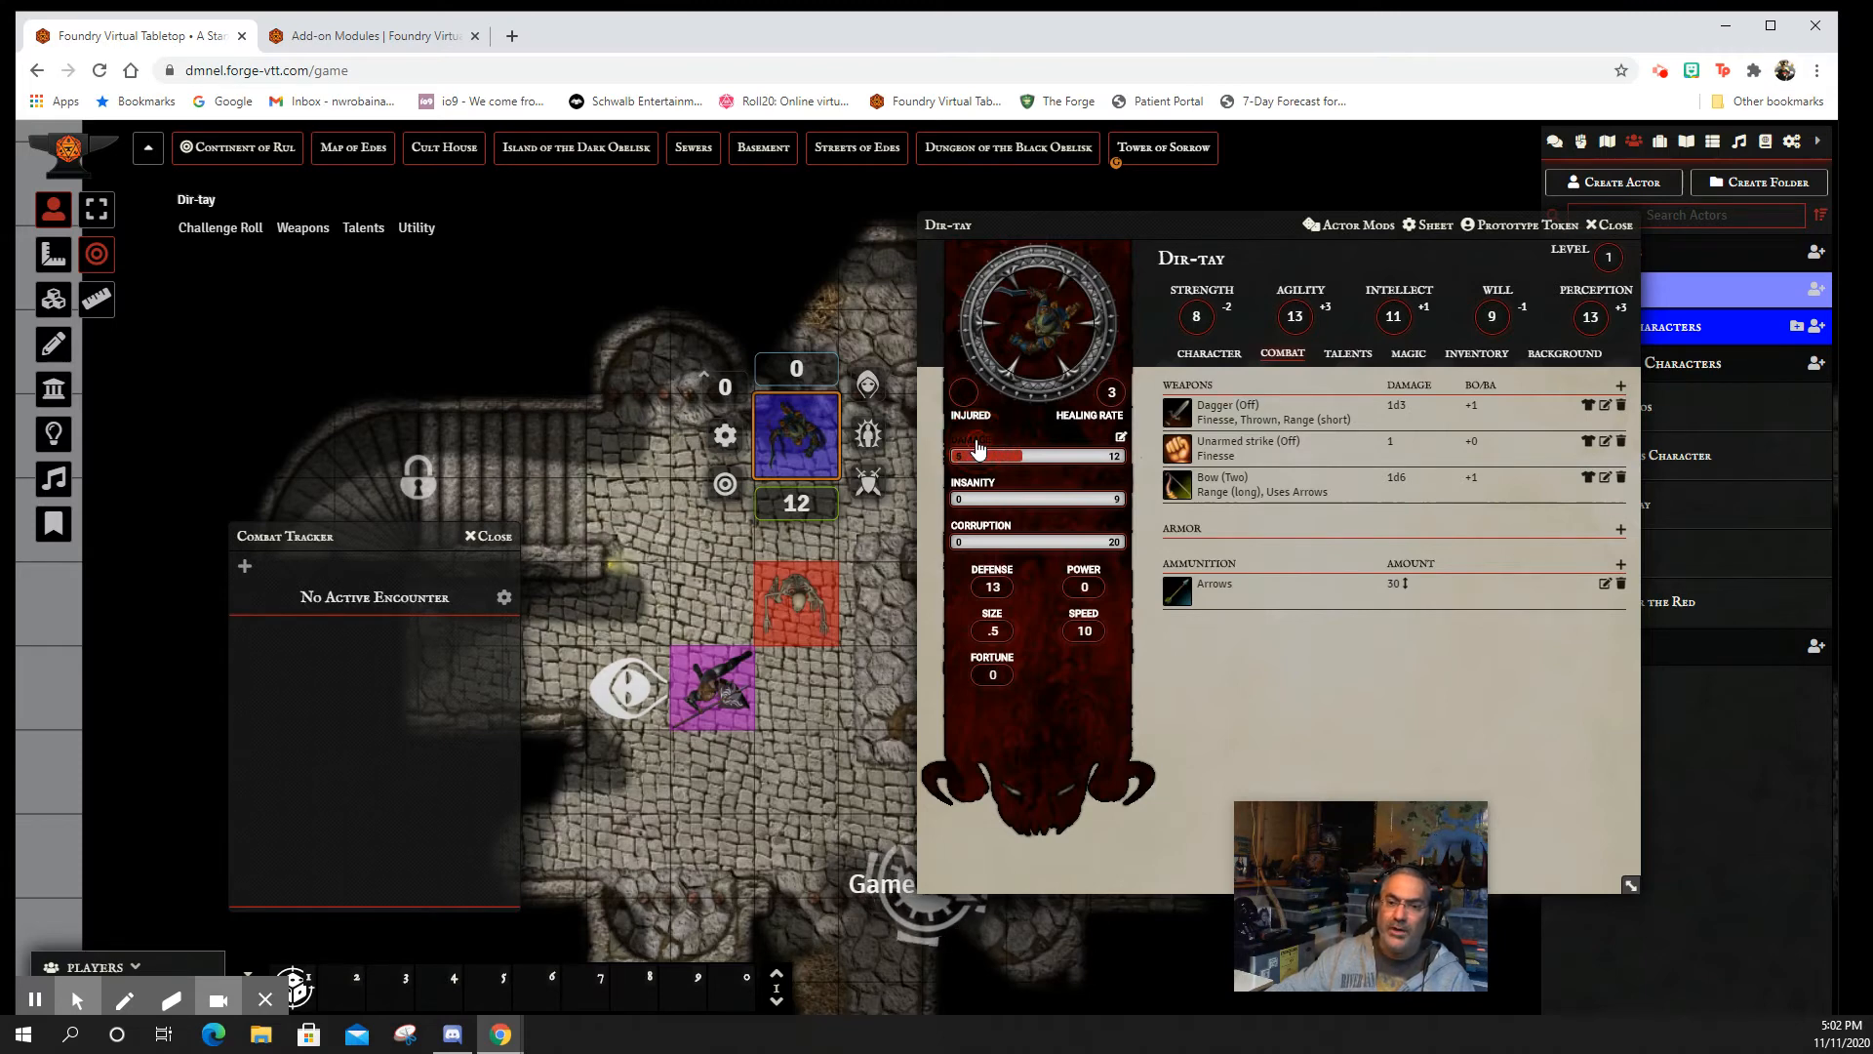
left_click(976, 444)
left_click(976, 444)
left_click(976, 444)
left_click(976, 444)
left_click(976, 444)
left_click(977, 444)
left_click(976, 444)
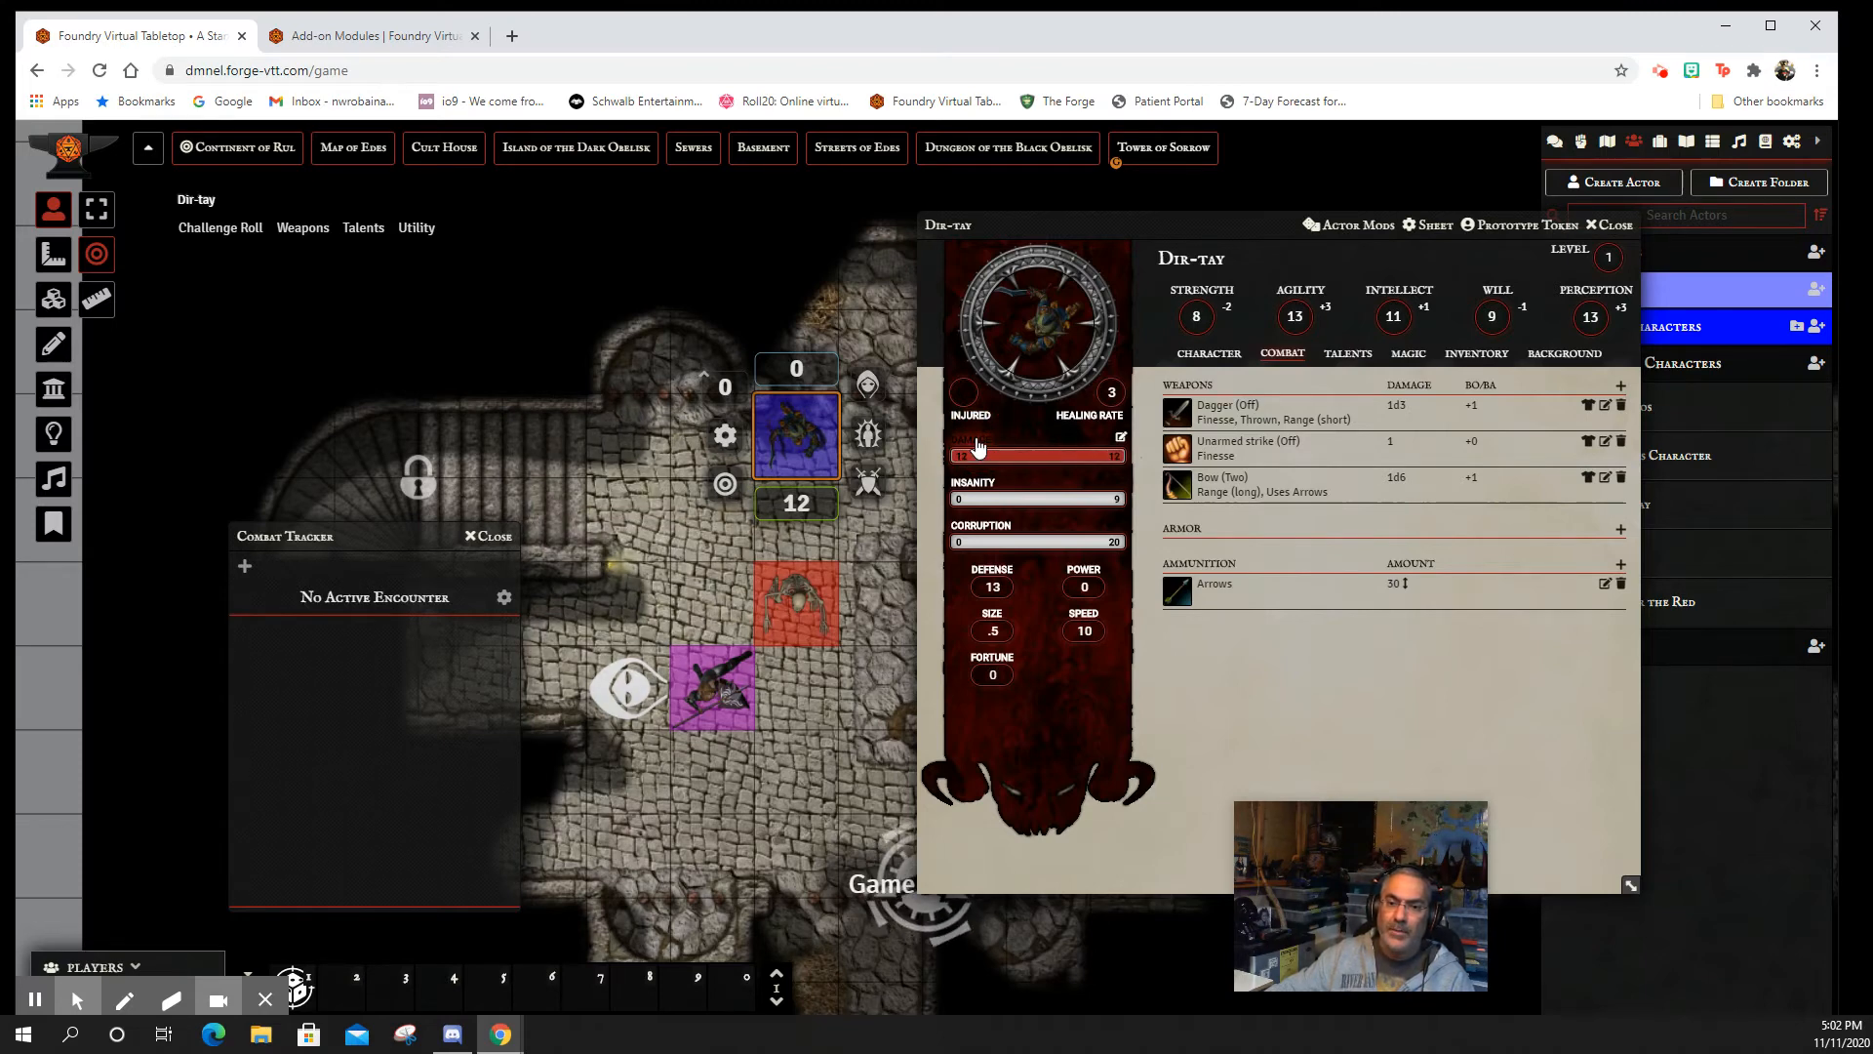
left_click(976, 444)
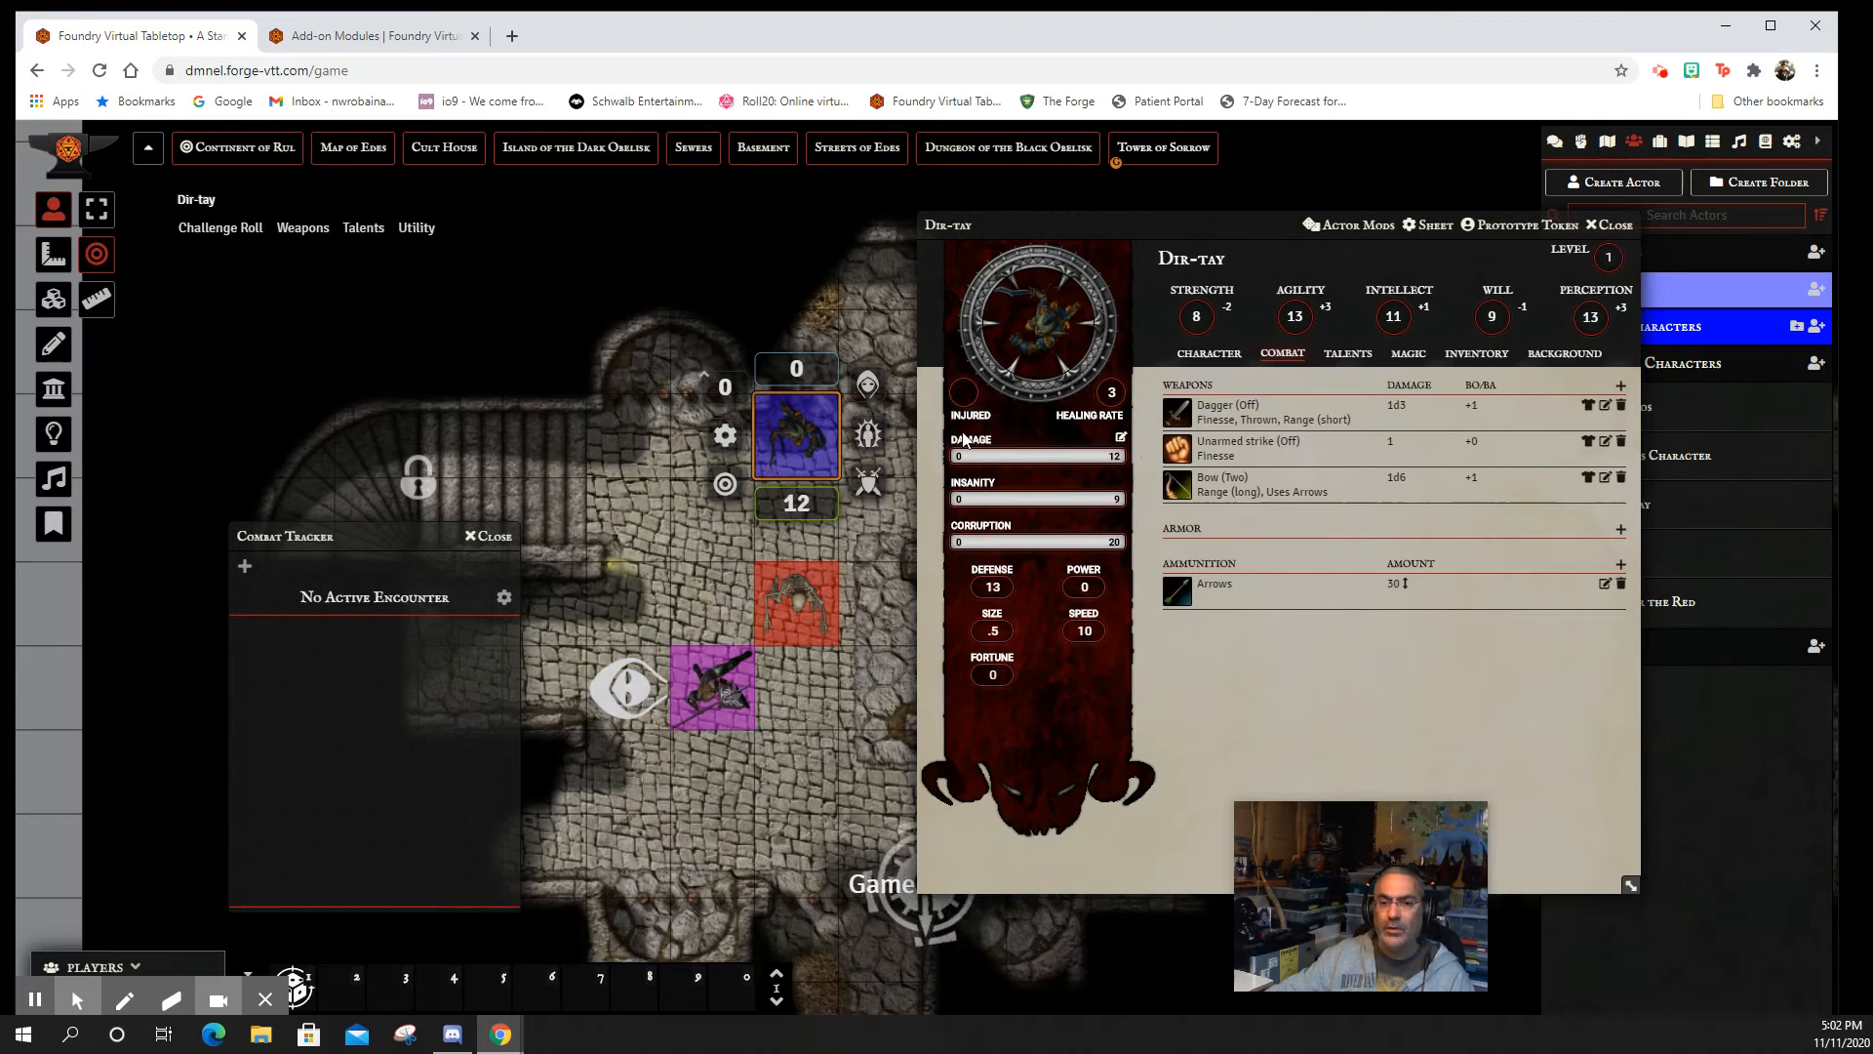
- Raise Dir-tay's Damage to about half of its maximum and lower it point by point back to 0
left_click(967, 442)
left_click(968, 442)
left_click(967, 441)
left_click(969, 444)
left_click(970, 444)
left_click(970, 444)
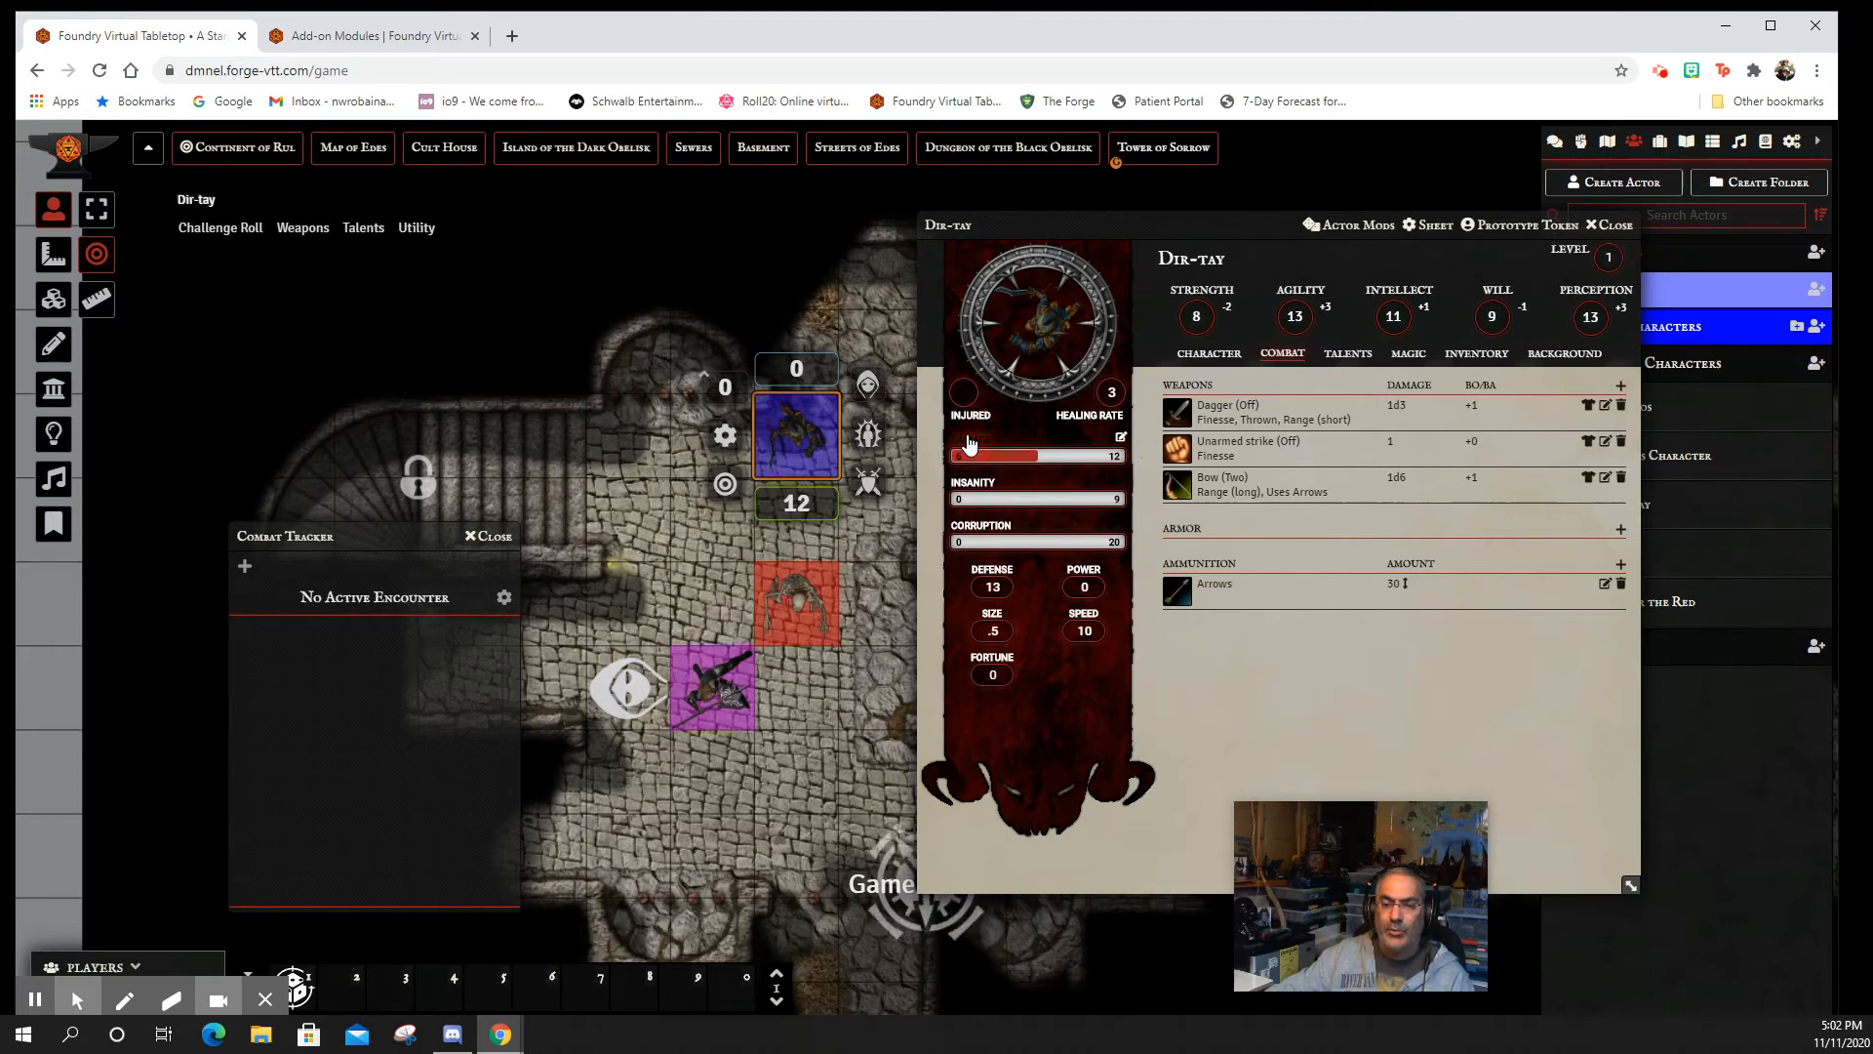
right_click(968, 444)
right_click(969, 443)
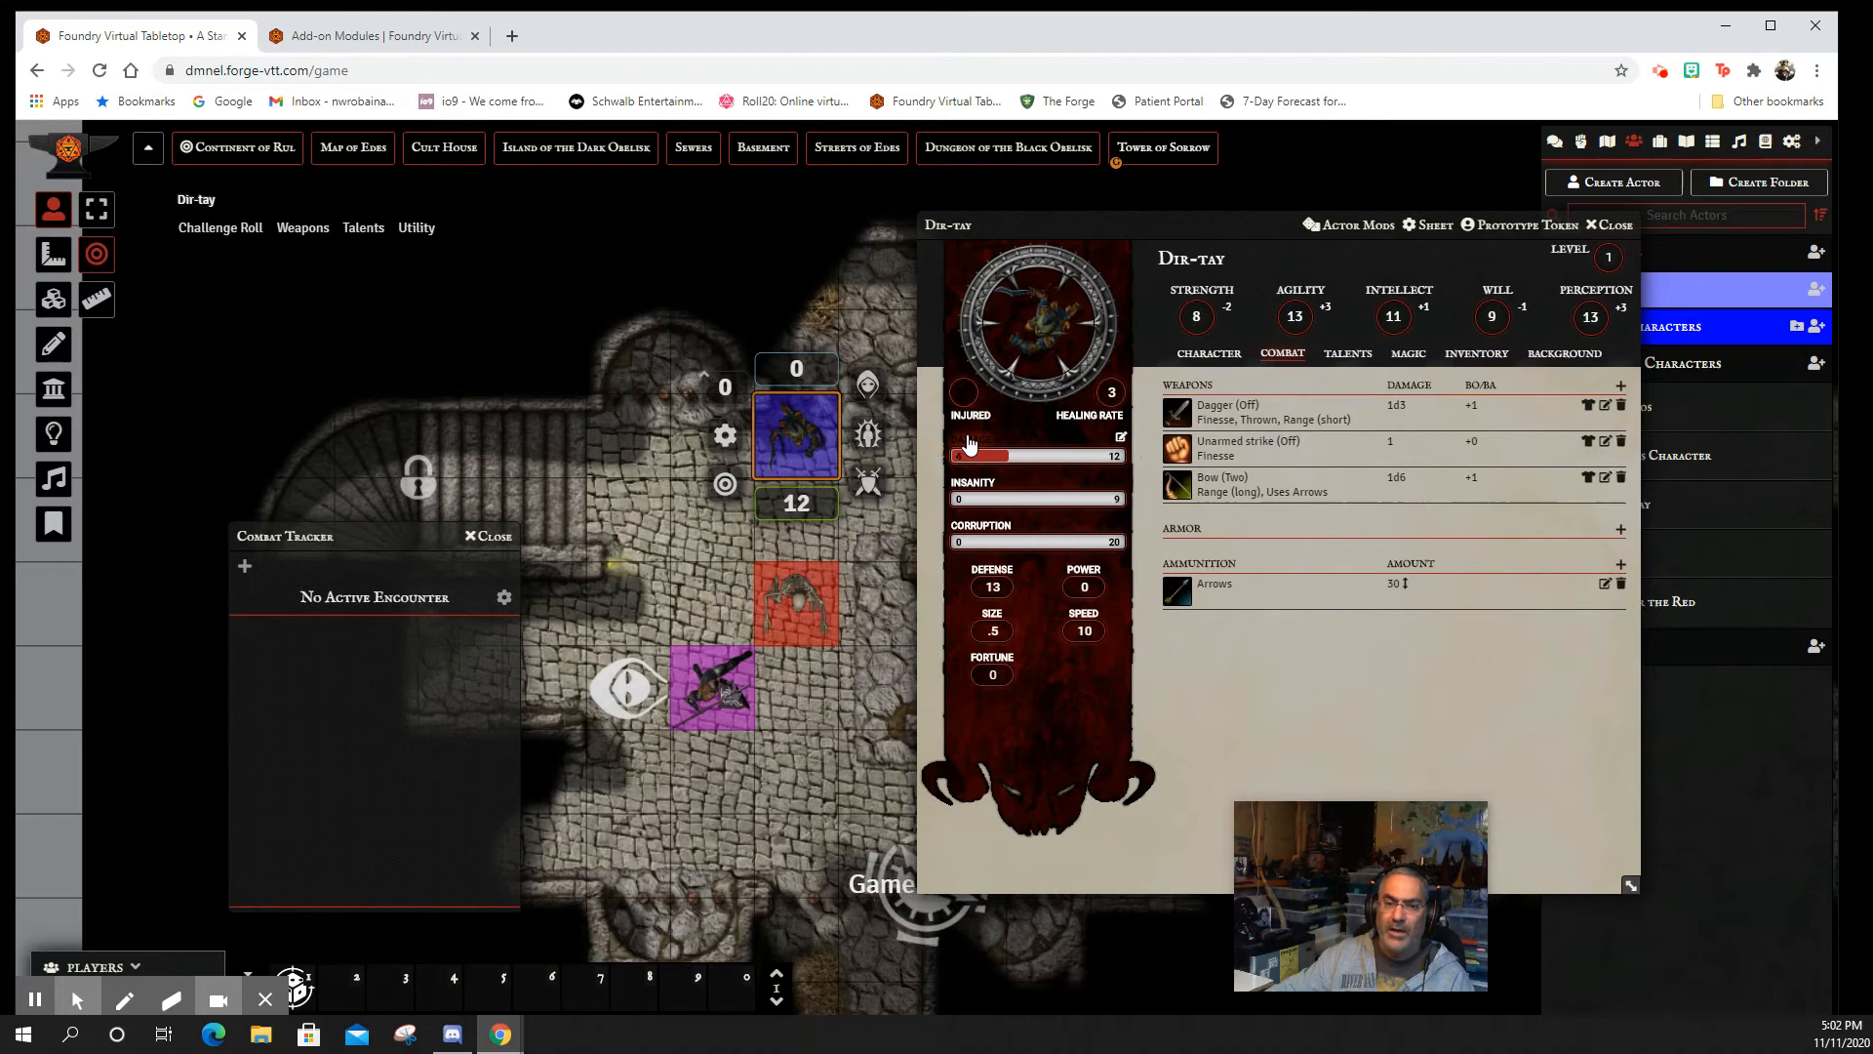
right_click(968, 444)
right_click(969, 444)
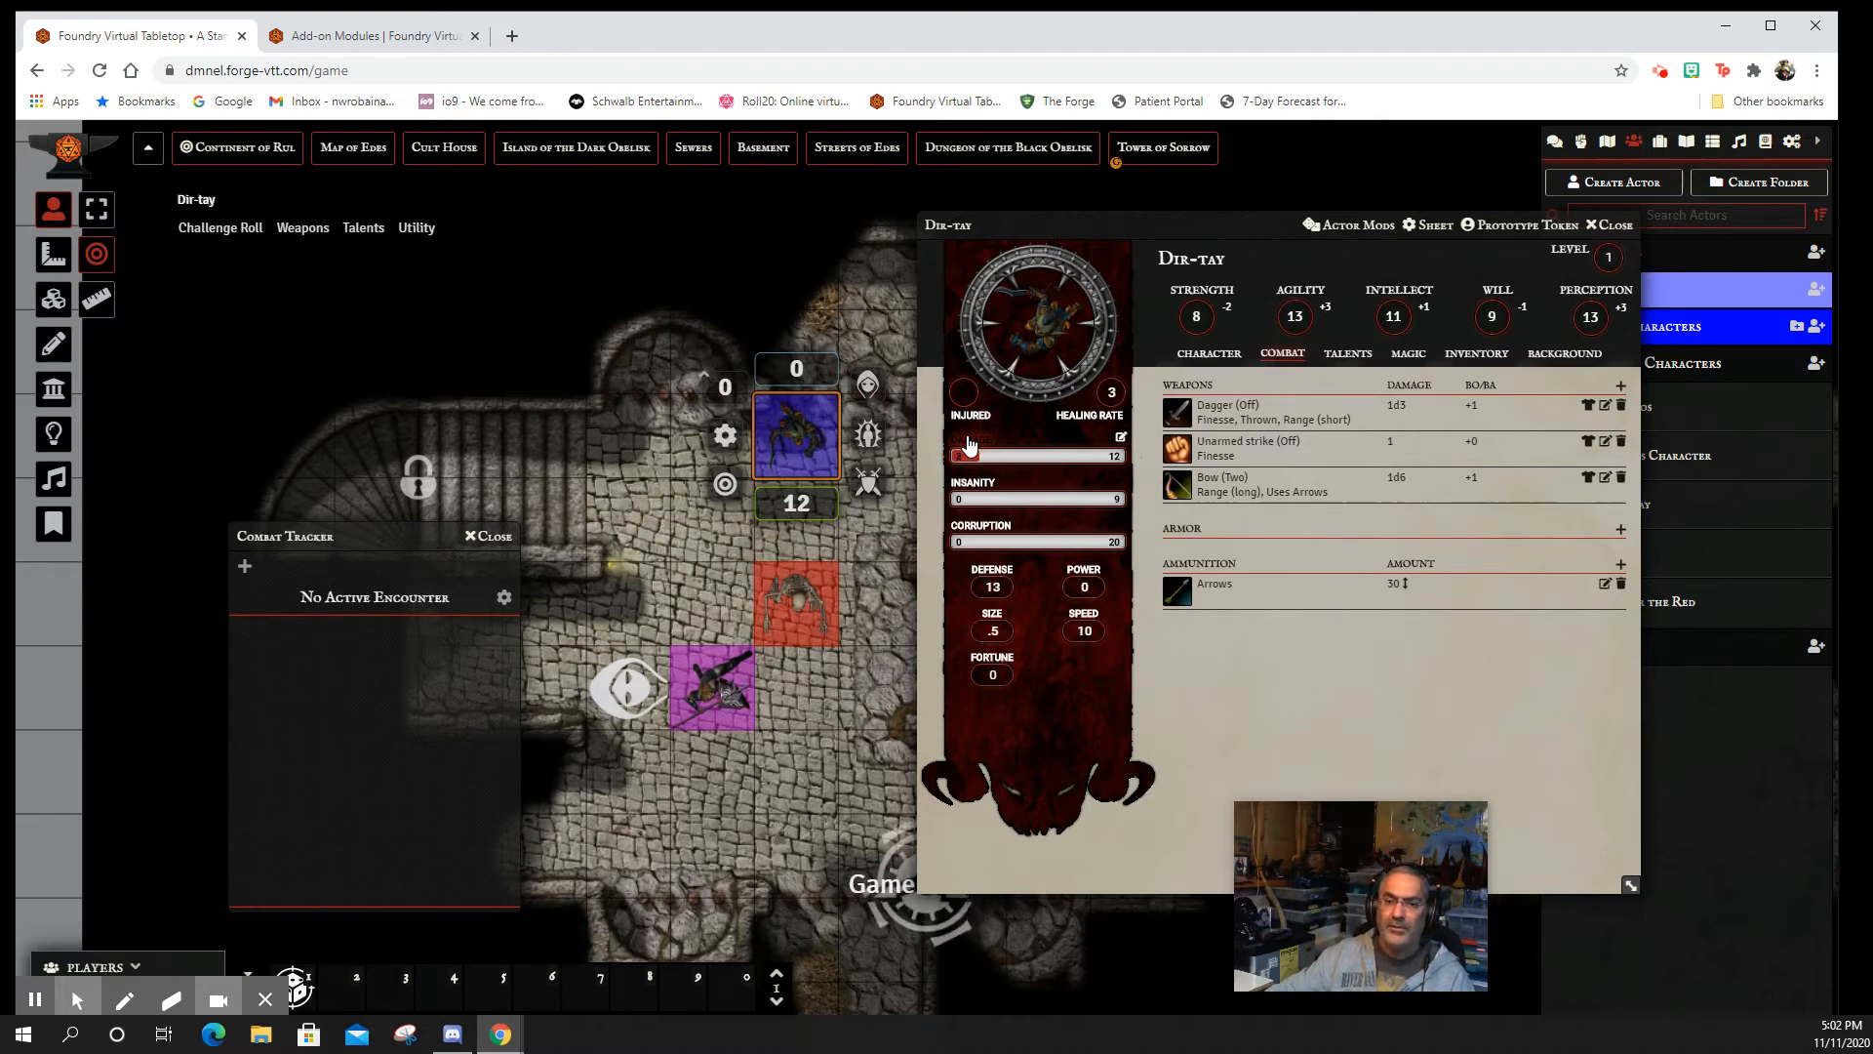
right_click(968, 444)
right_click(969, 444)
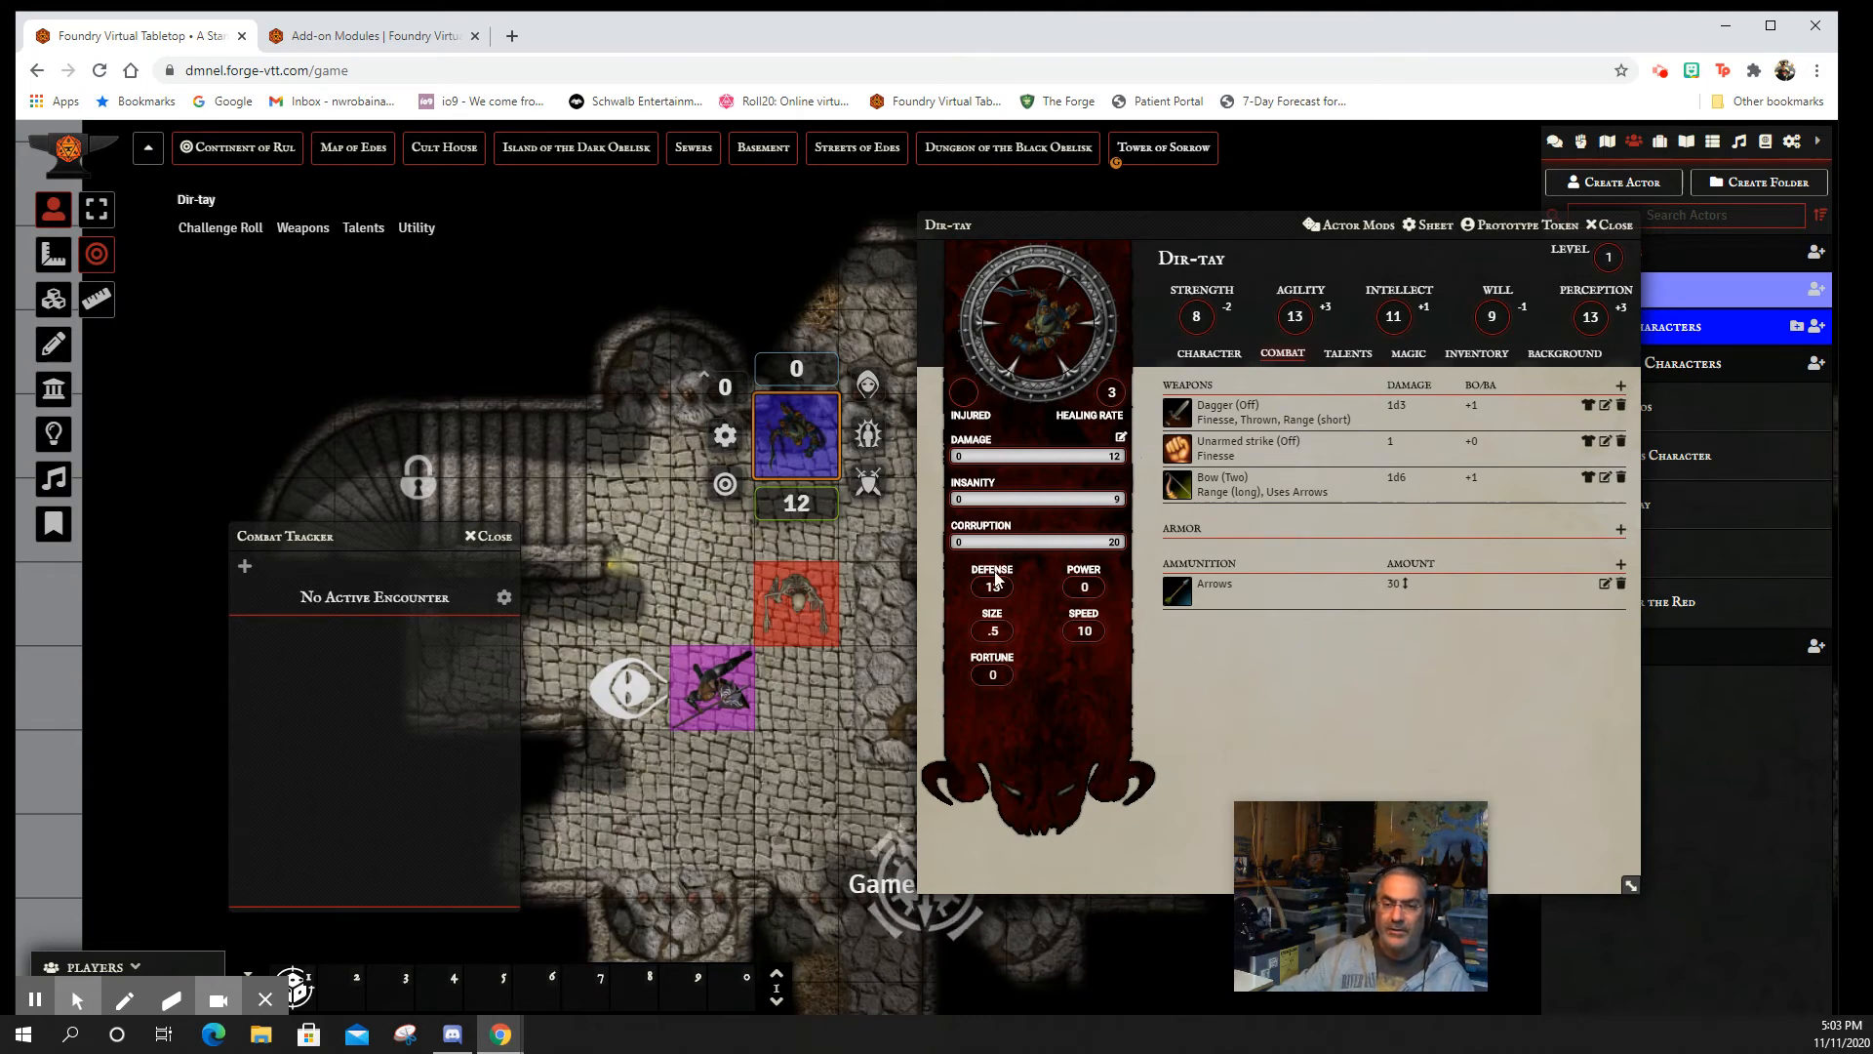
- Raise Dir-tay's Insanity to just over half of its maximum and lower it back to 0
left_click(974, 496)
left_click(975, 496)
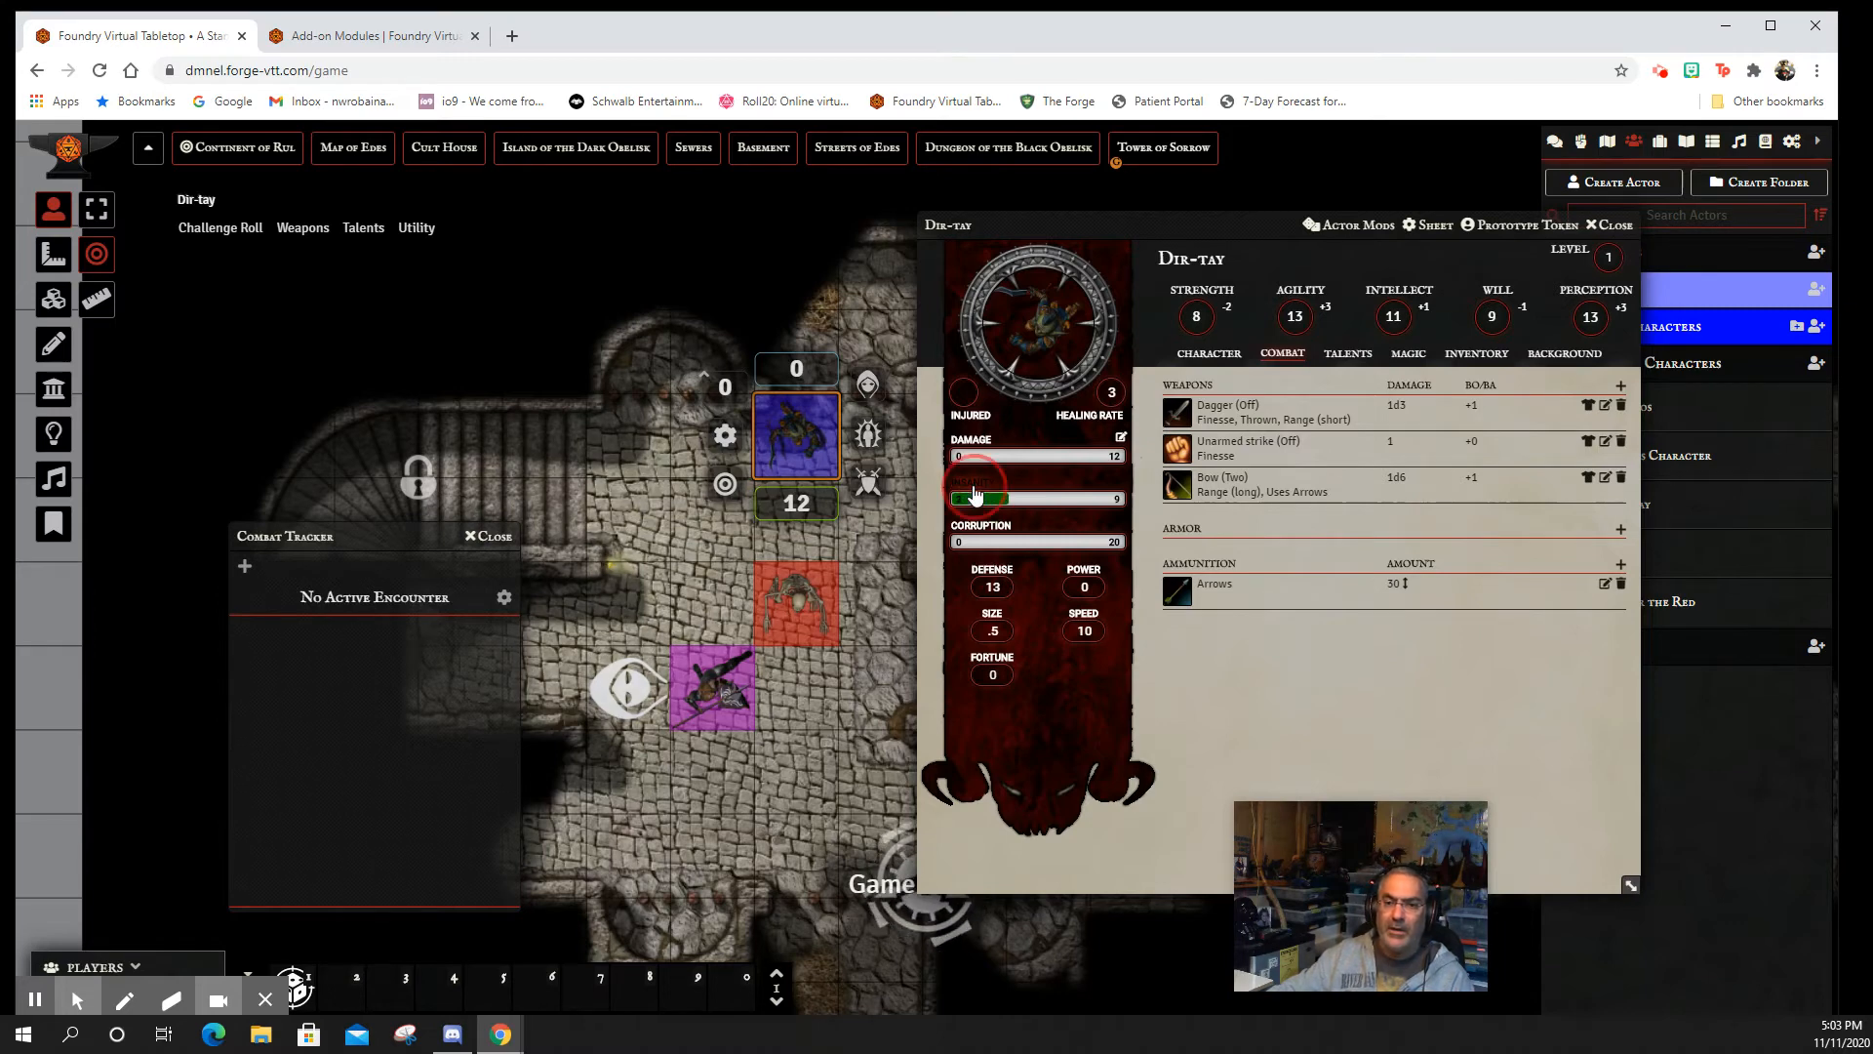
left_click(975, 496)
left_click(975, 496)
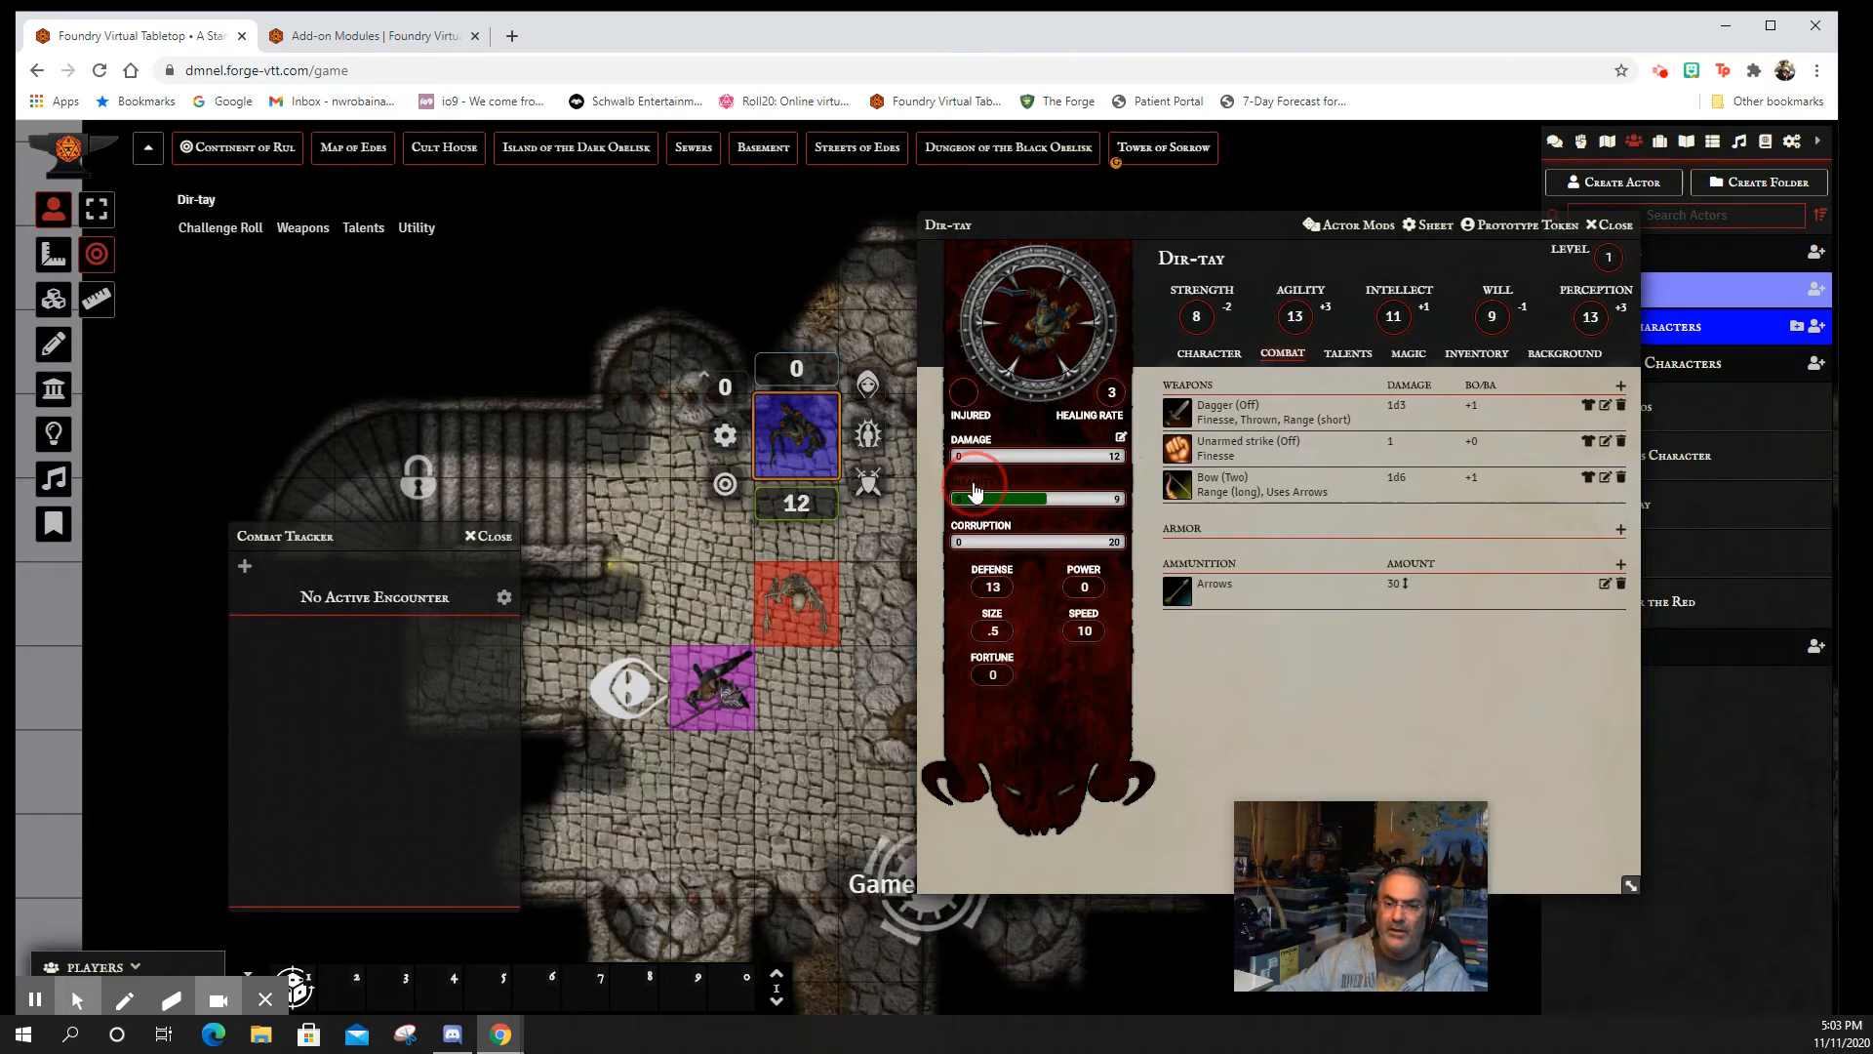
right_click(974, 496)
right_click(975, 496)
right_click(974, 495)
right_click(975, 496)
right_click(975, 495)
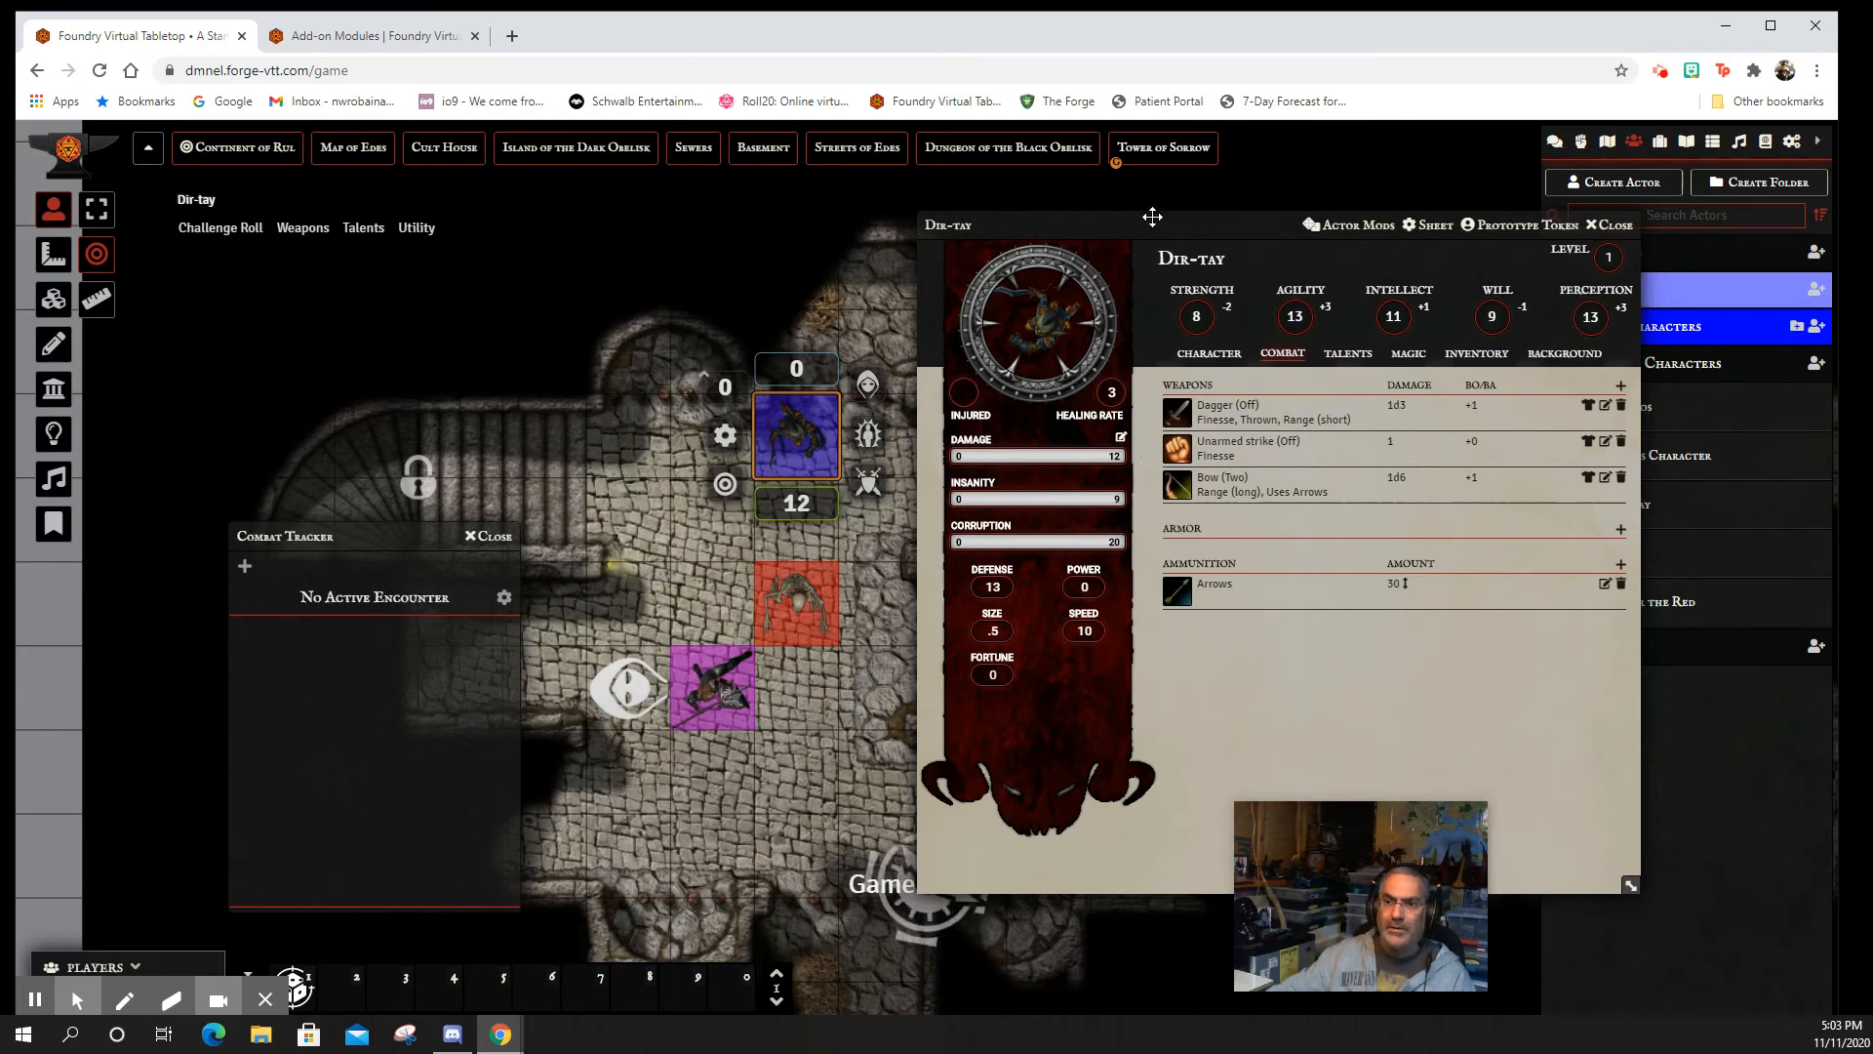
- Move the character sheet aside and examine the Fire and Battle spell tradition compendiums, closing both
left_click_drag(1205, 220, 649, 192)
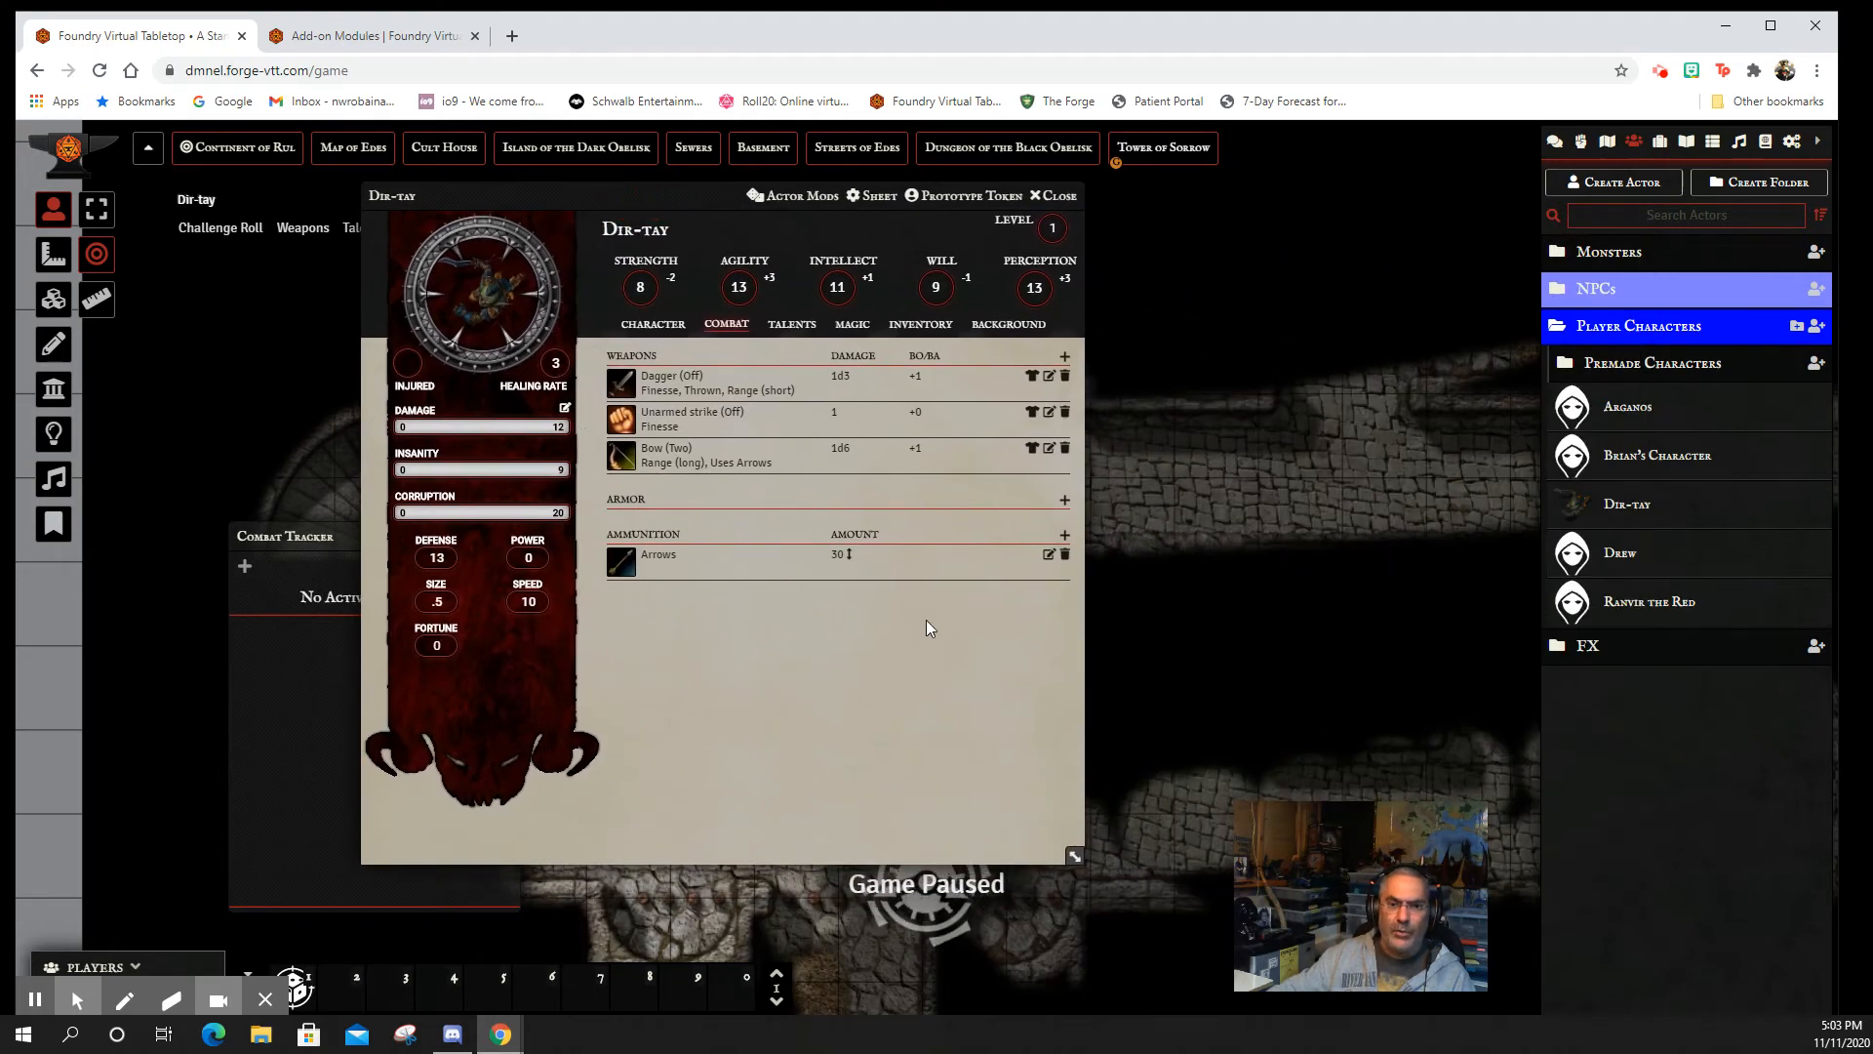
left_click(1765, 141)
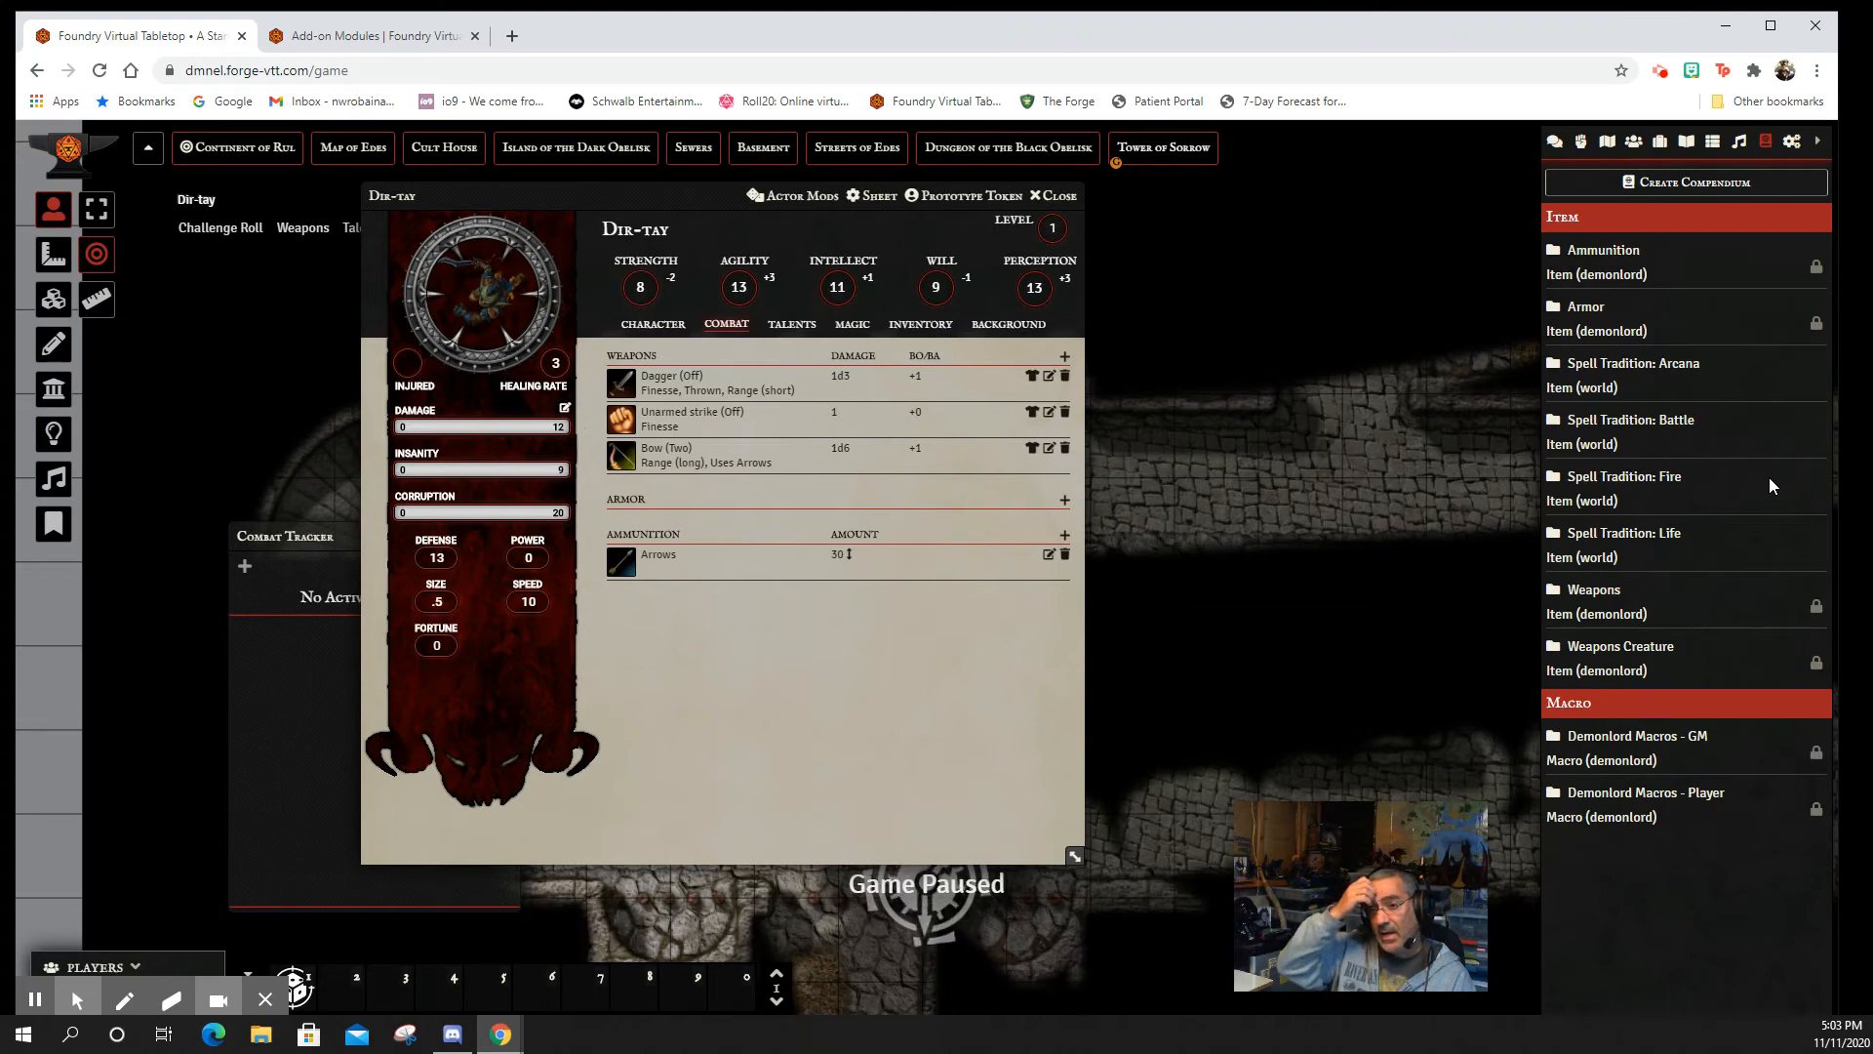
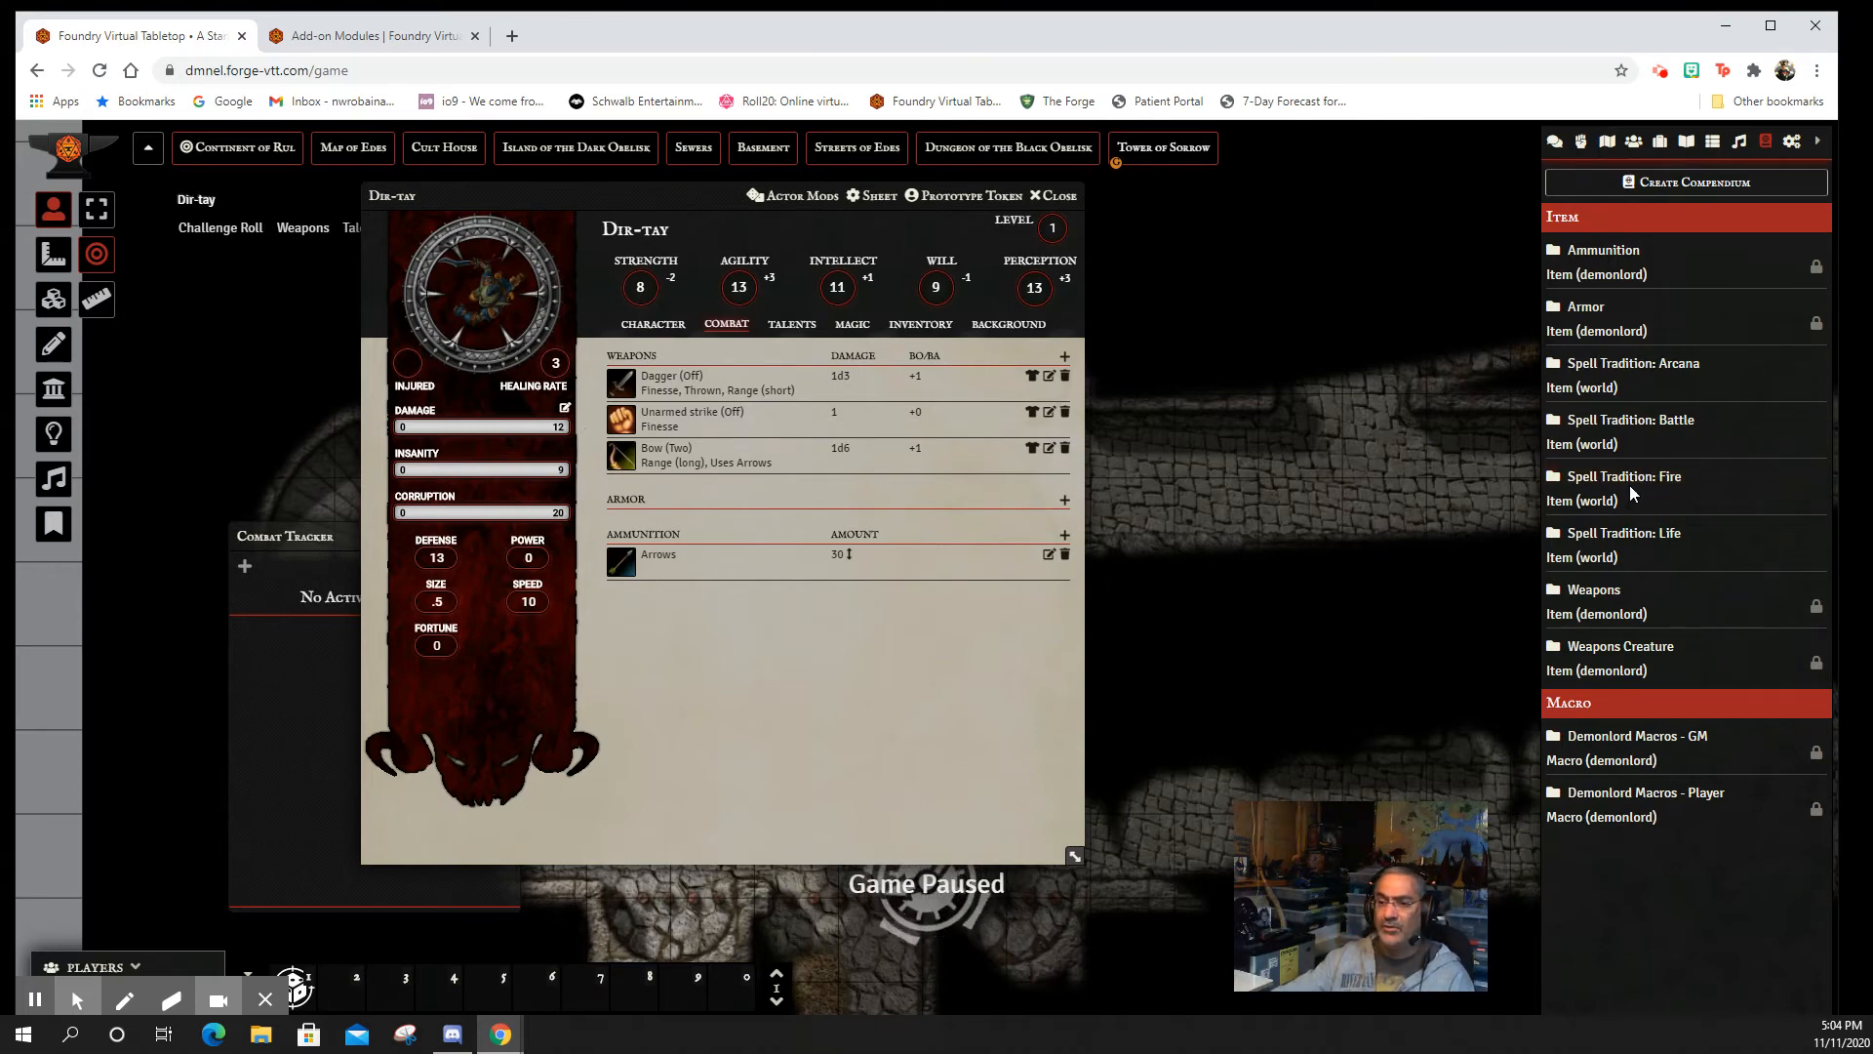
left_click(1586, 466)
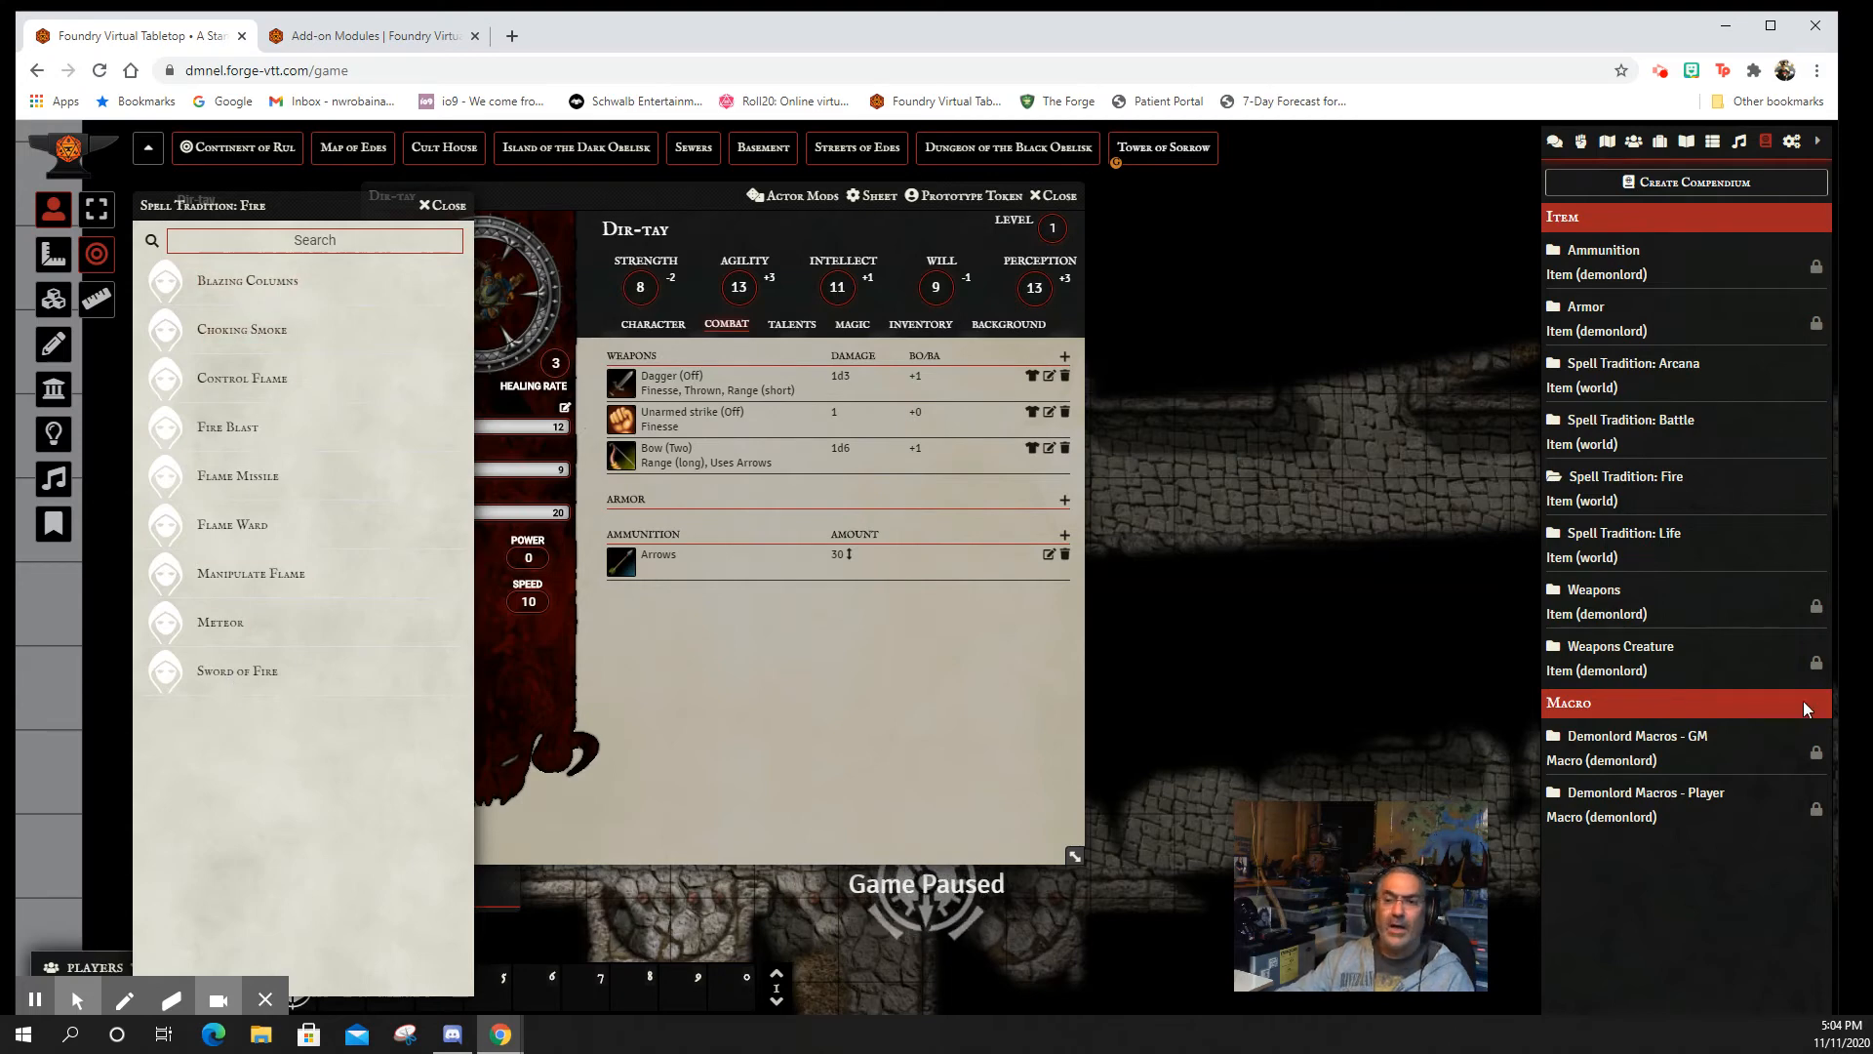
left_click(1624, 429)
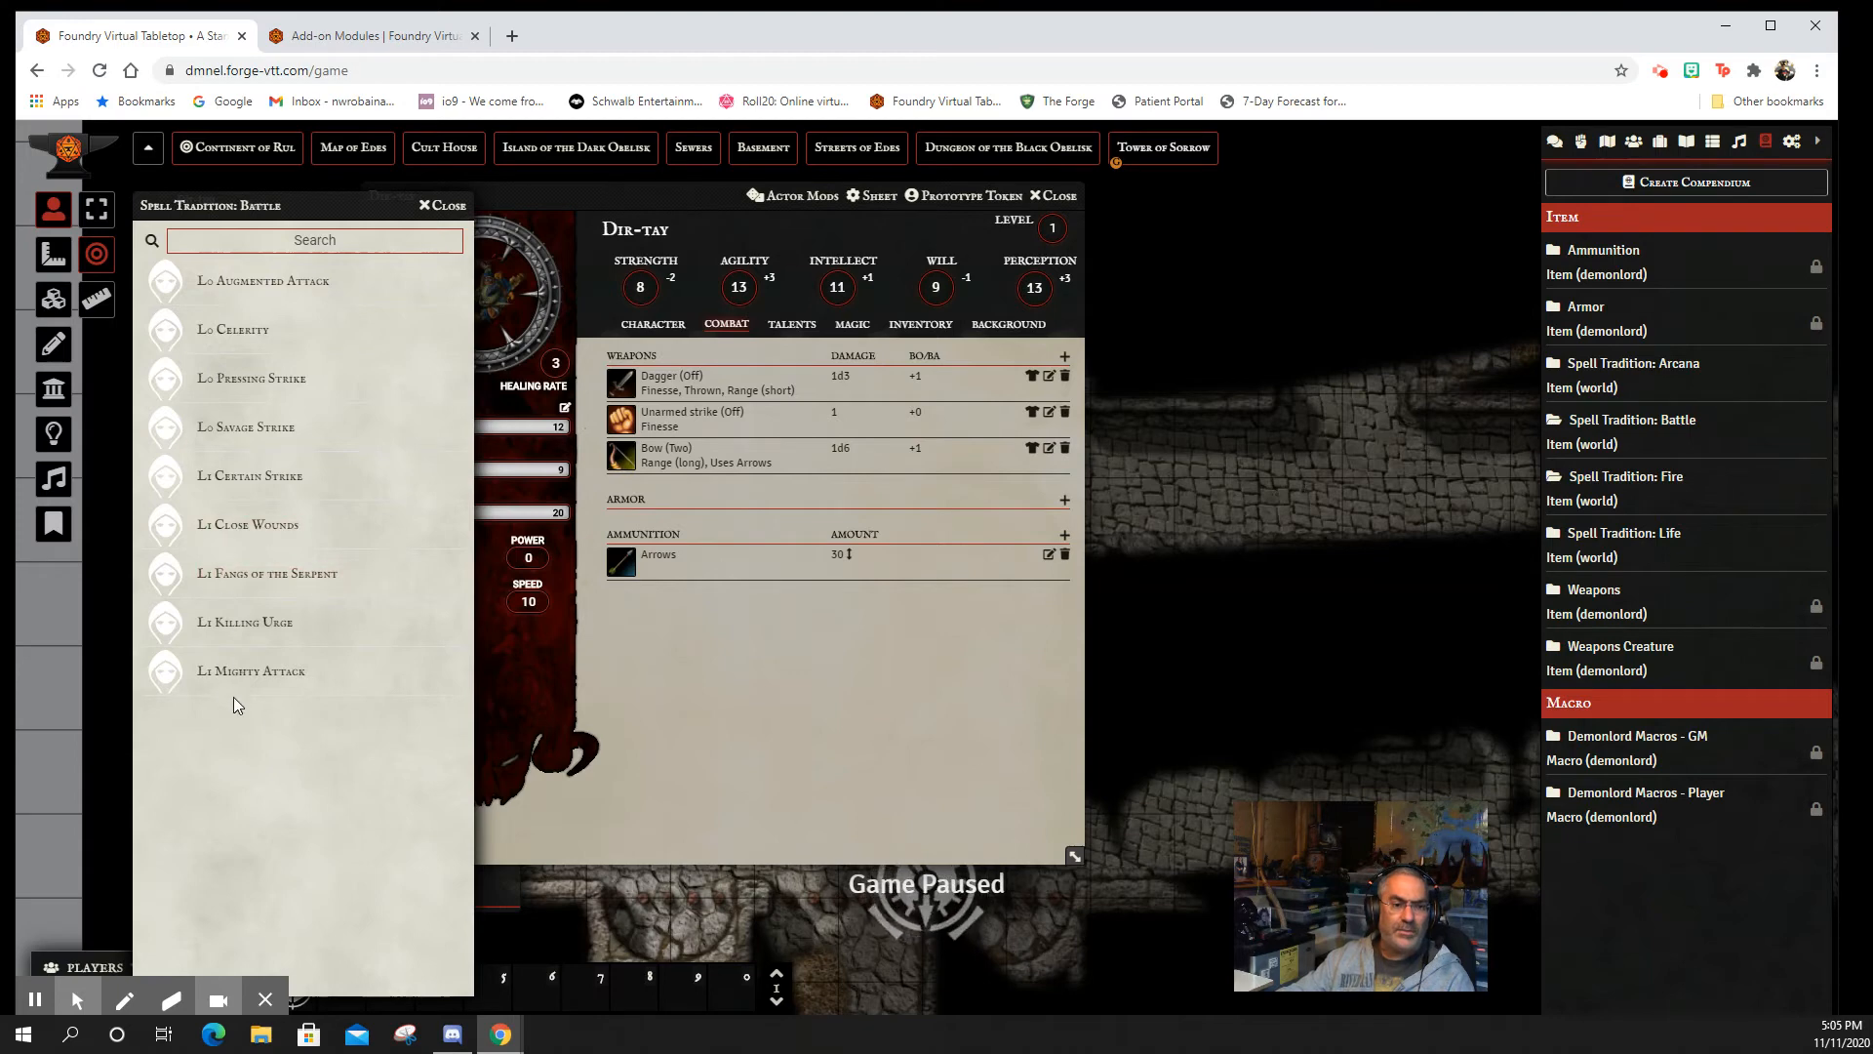
left_click(444, 205)
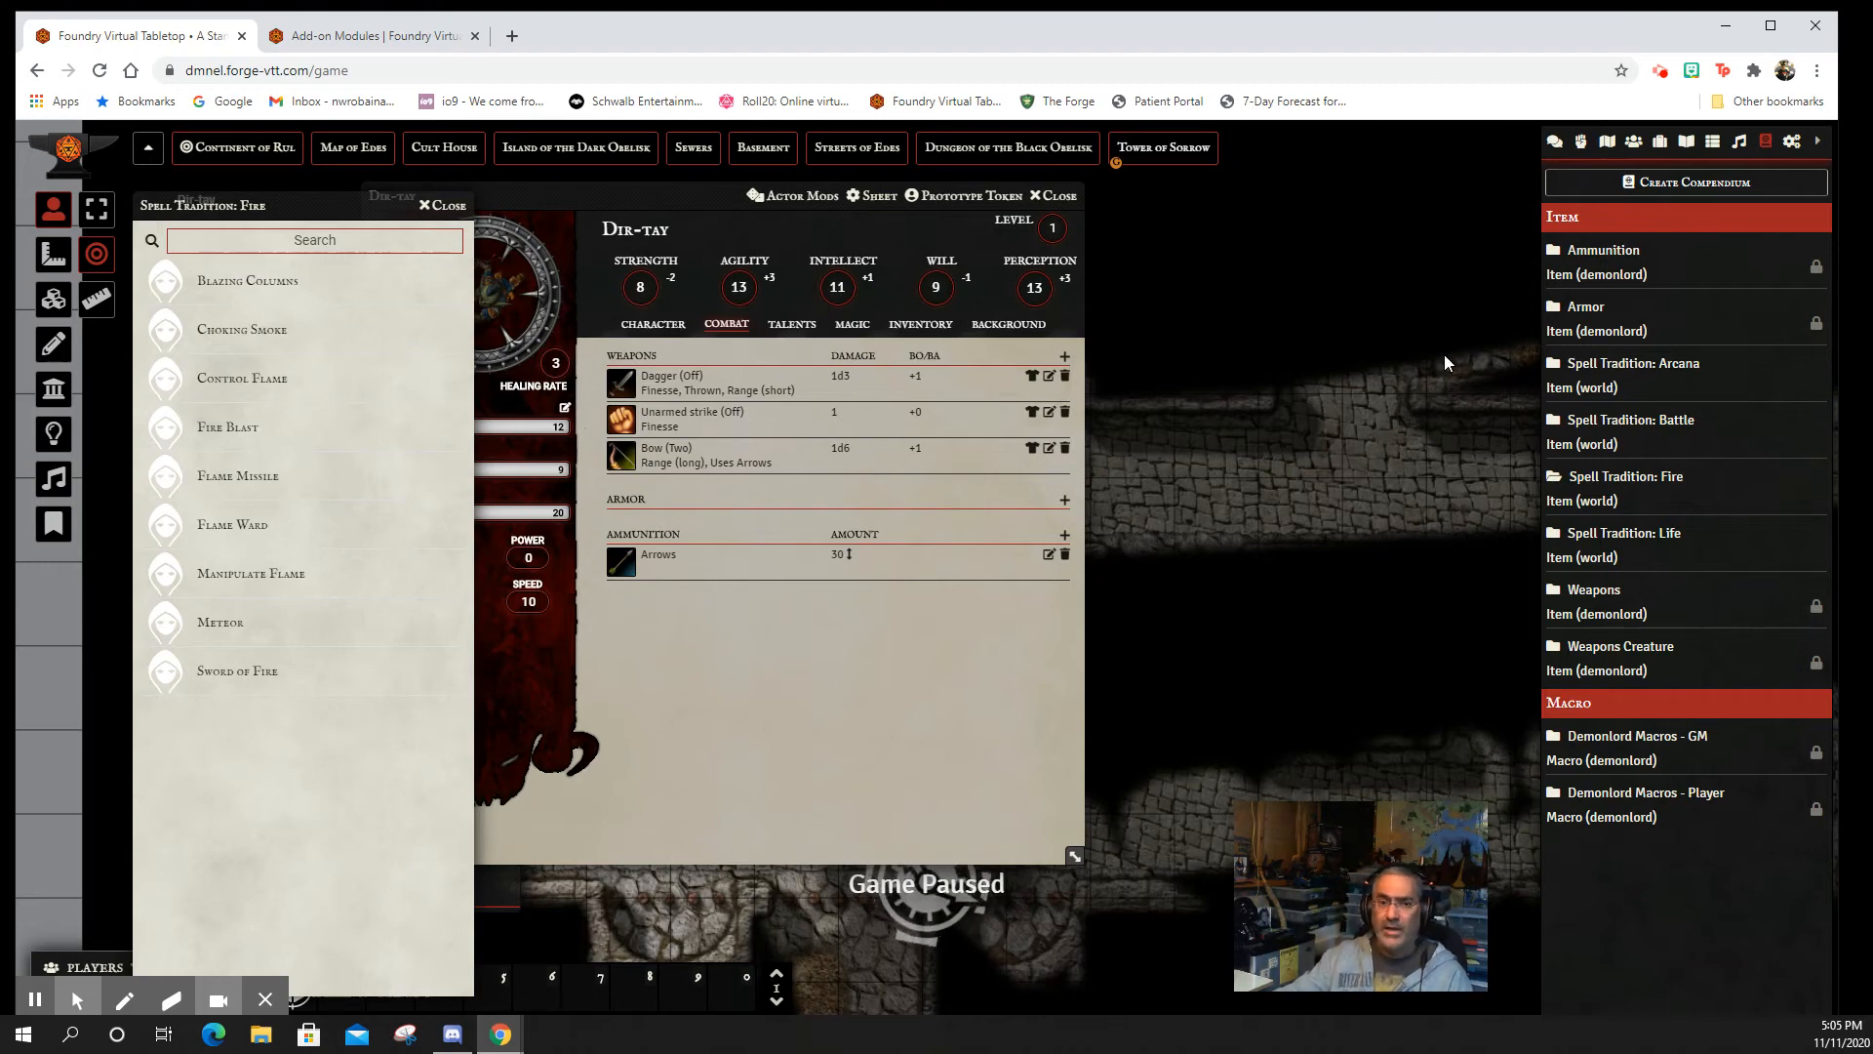
left_click(445, 205)
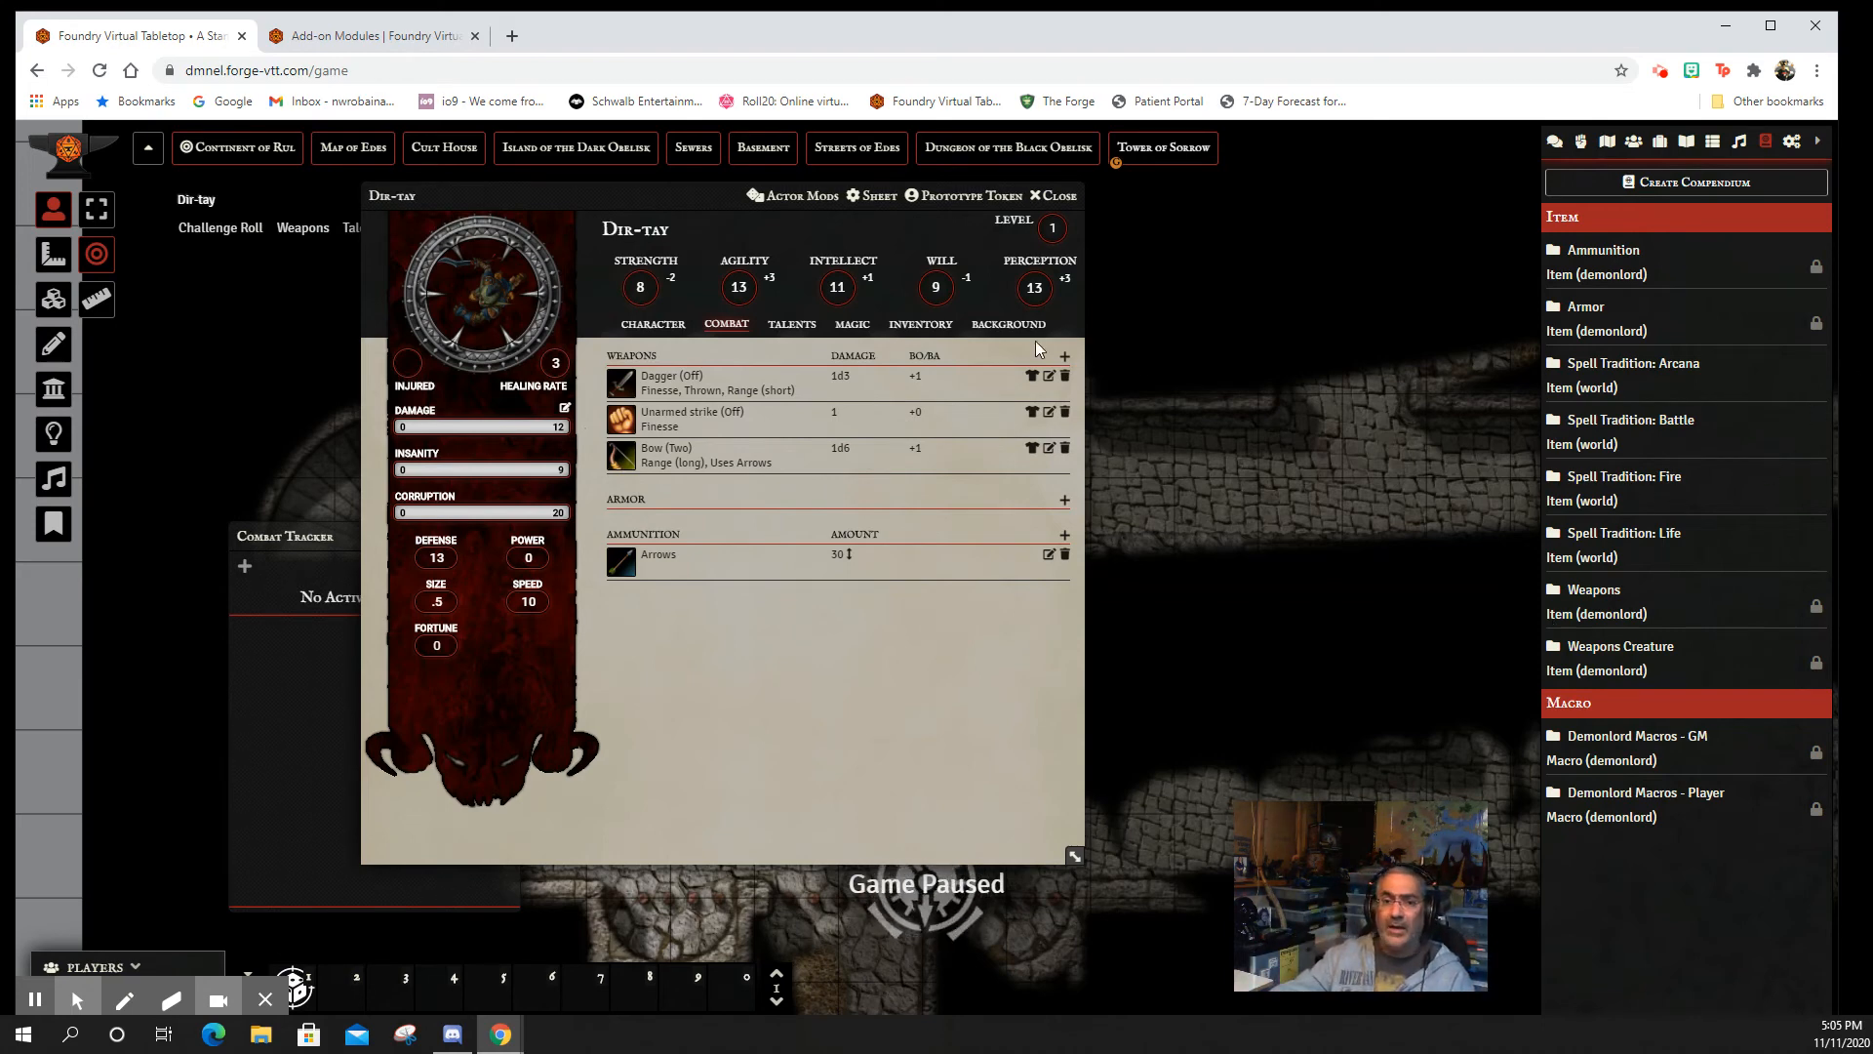
- Reopen the Fire spell tradition compendium and add its Control Flame spell to Dir-tay's magic
left_click(1627, 478)
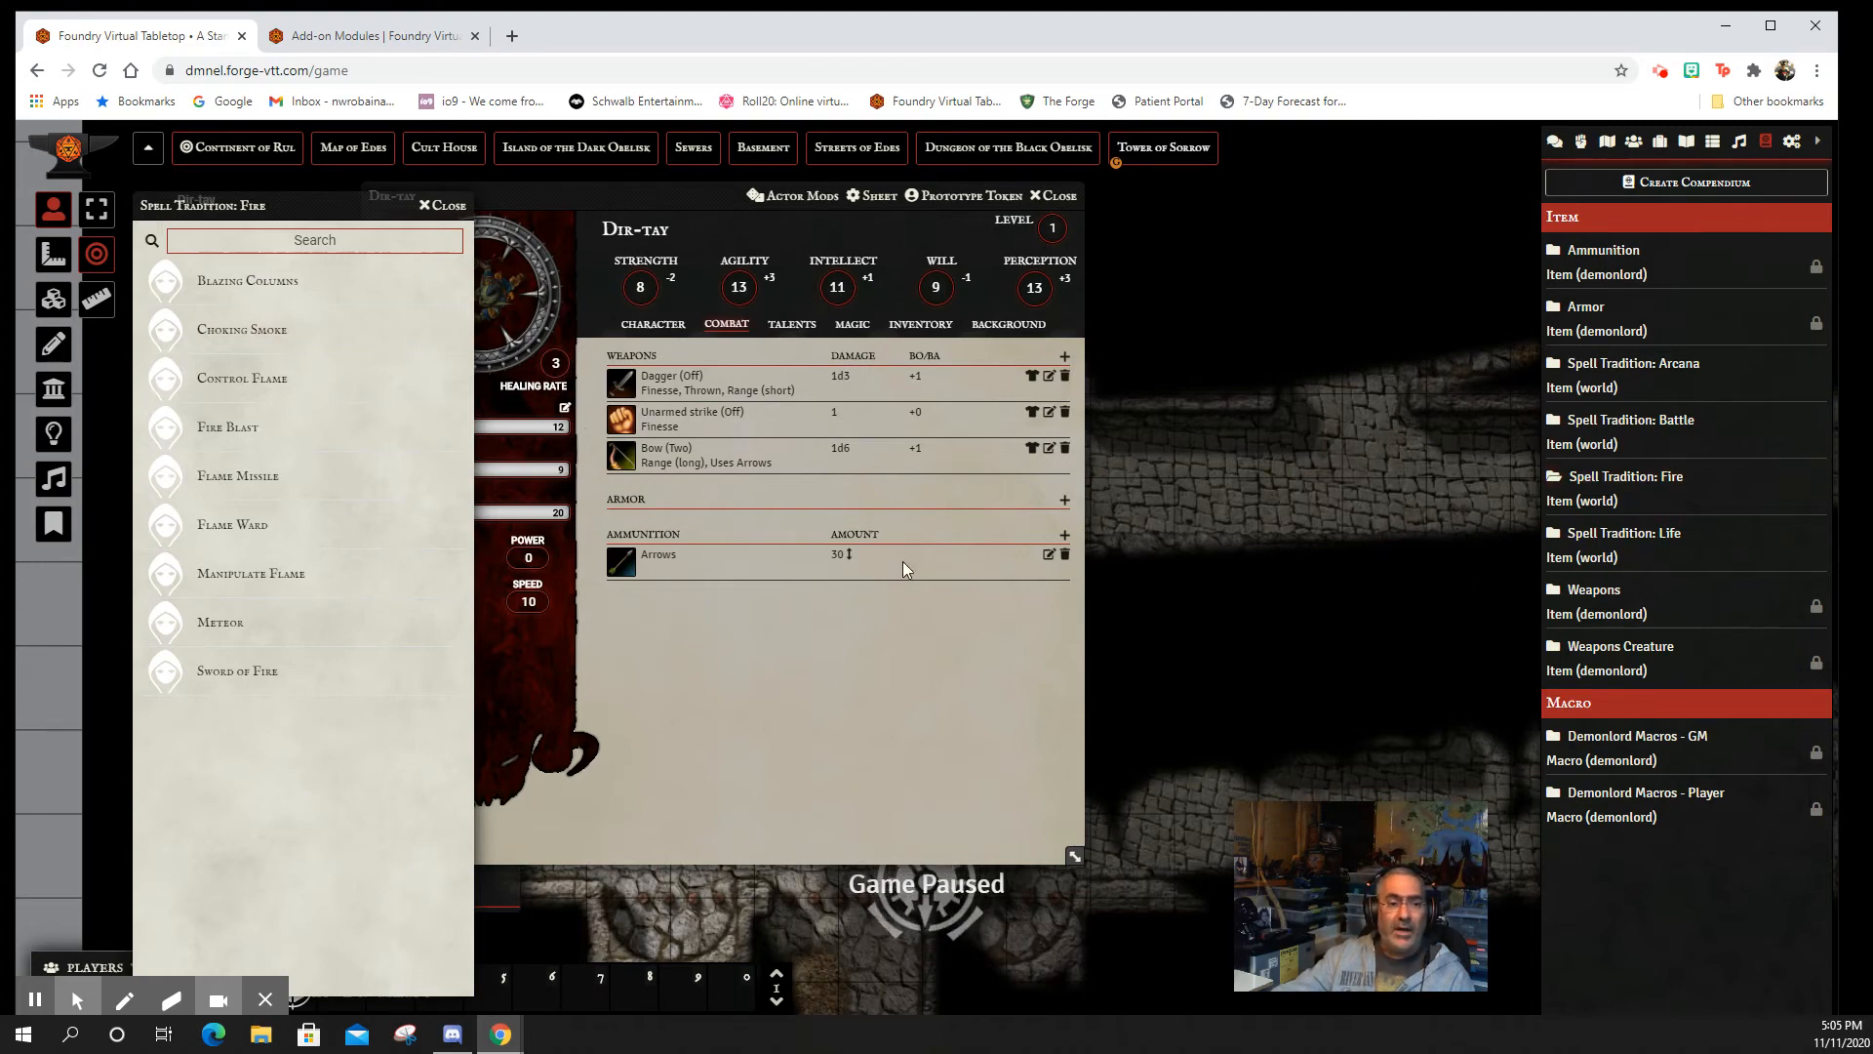
left_click(852, 324)
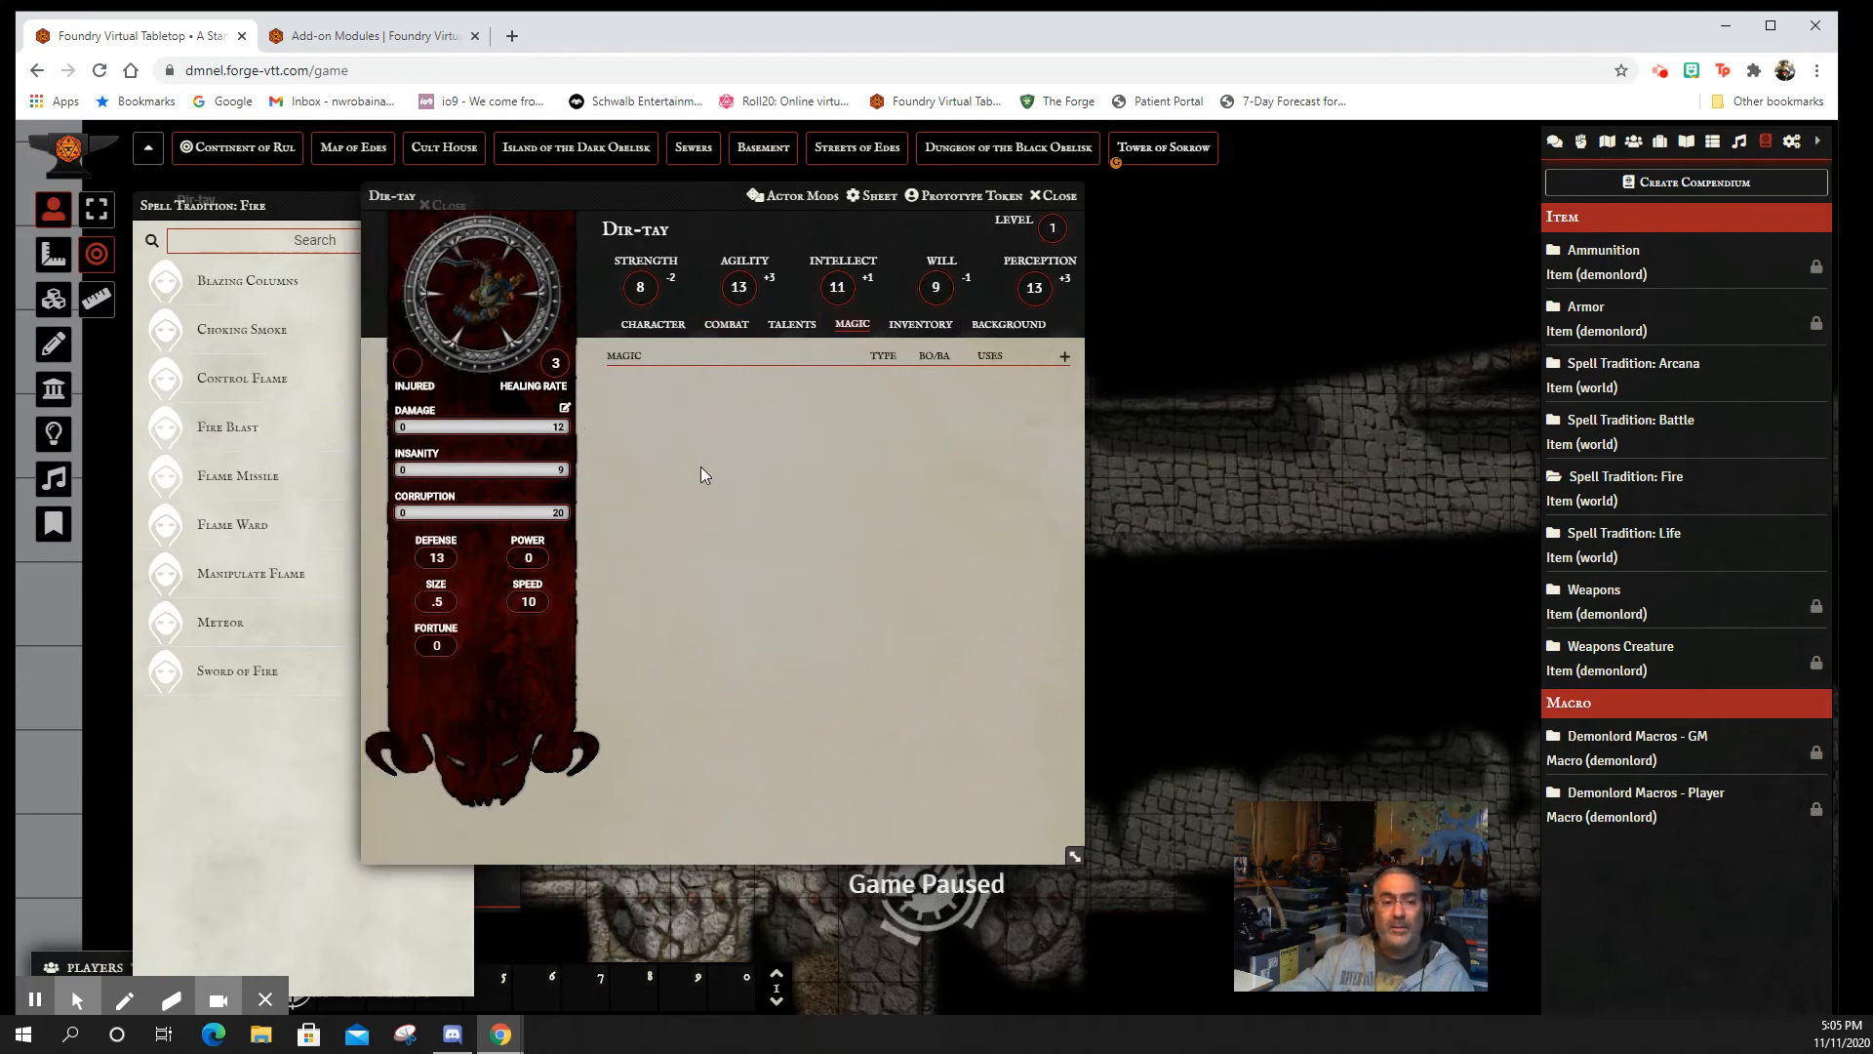
left_click_drag(249, 379, 778, 599)
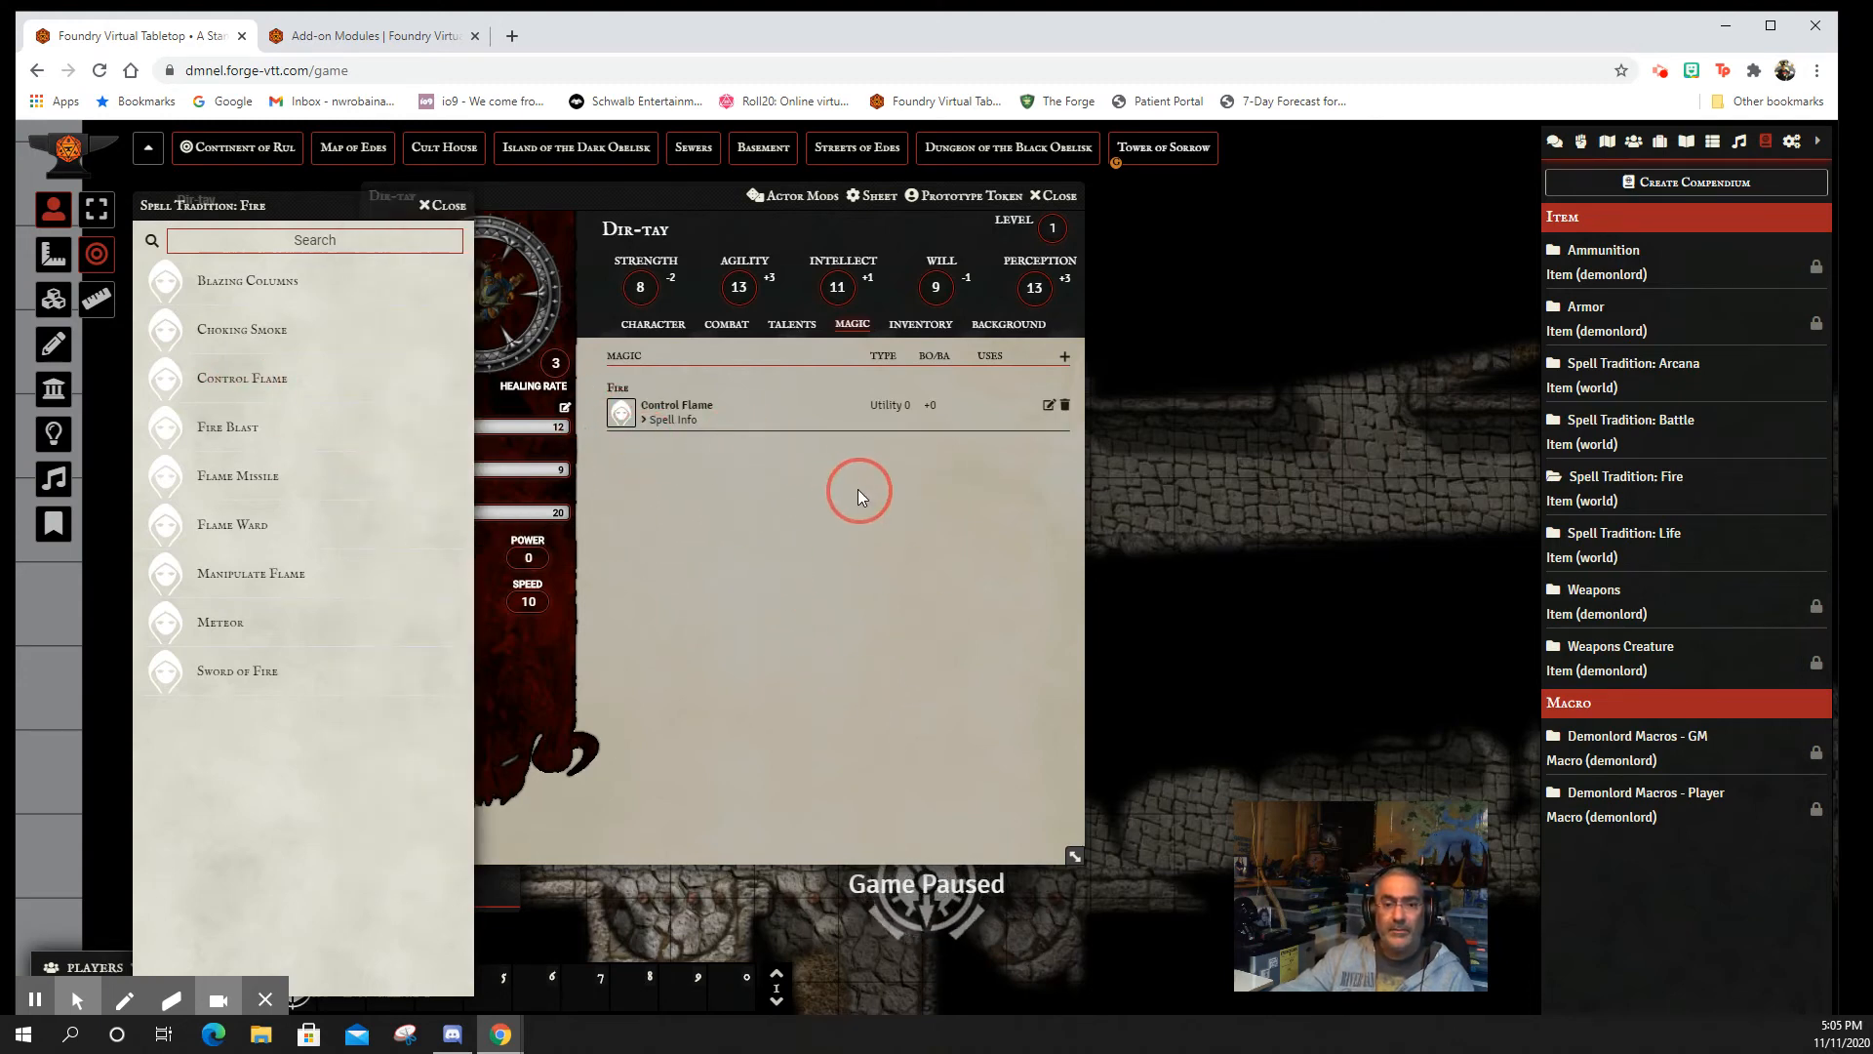
- Delete the Control Flame spell from Dir-tay's magic and bring the Fire compendium back to the front
left_click(1066, 408)
left_click(889, 592)
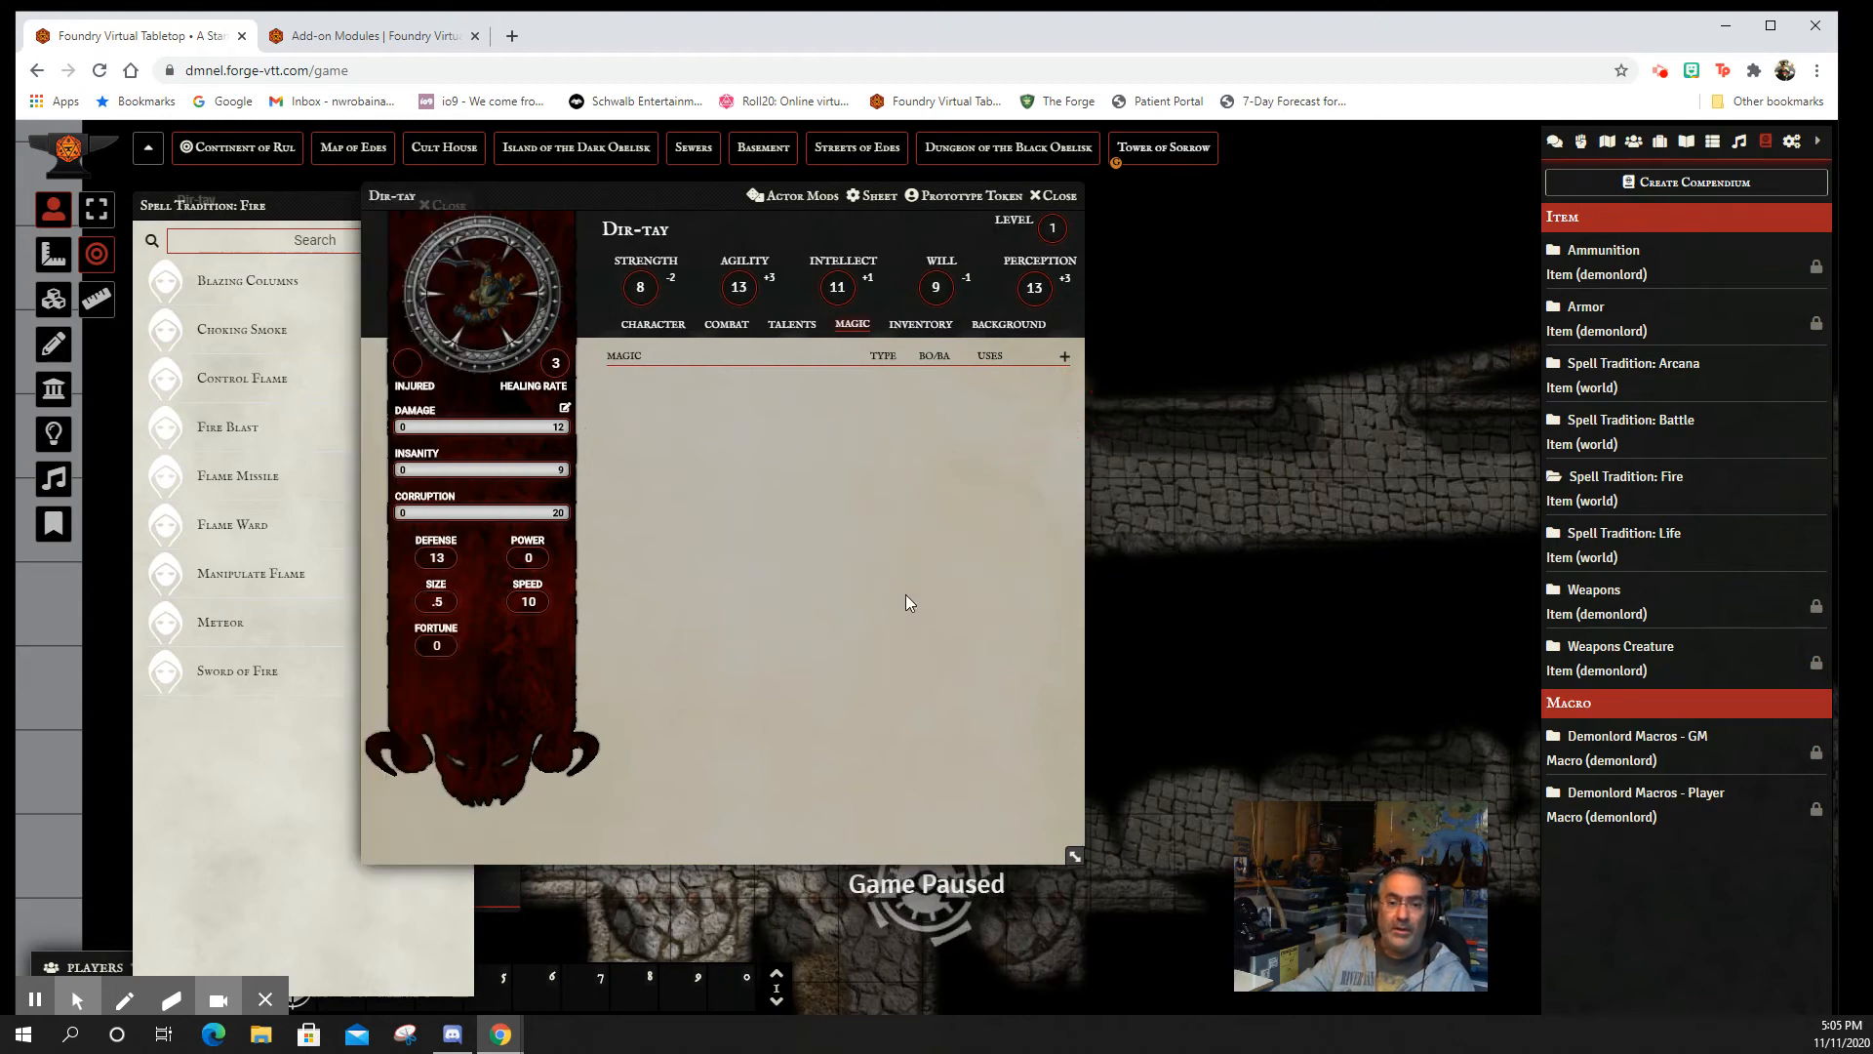
left_click(258, 204)
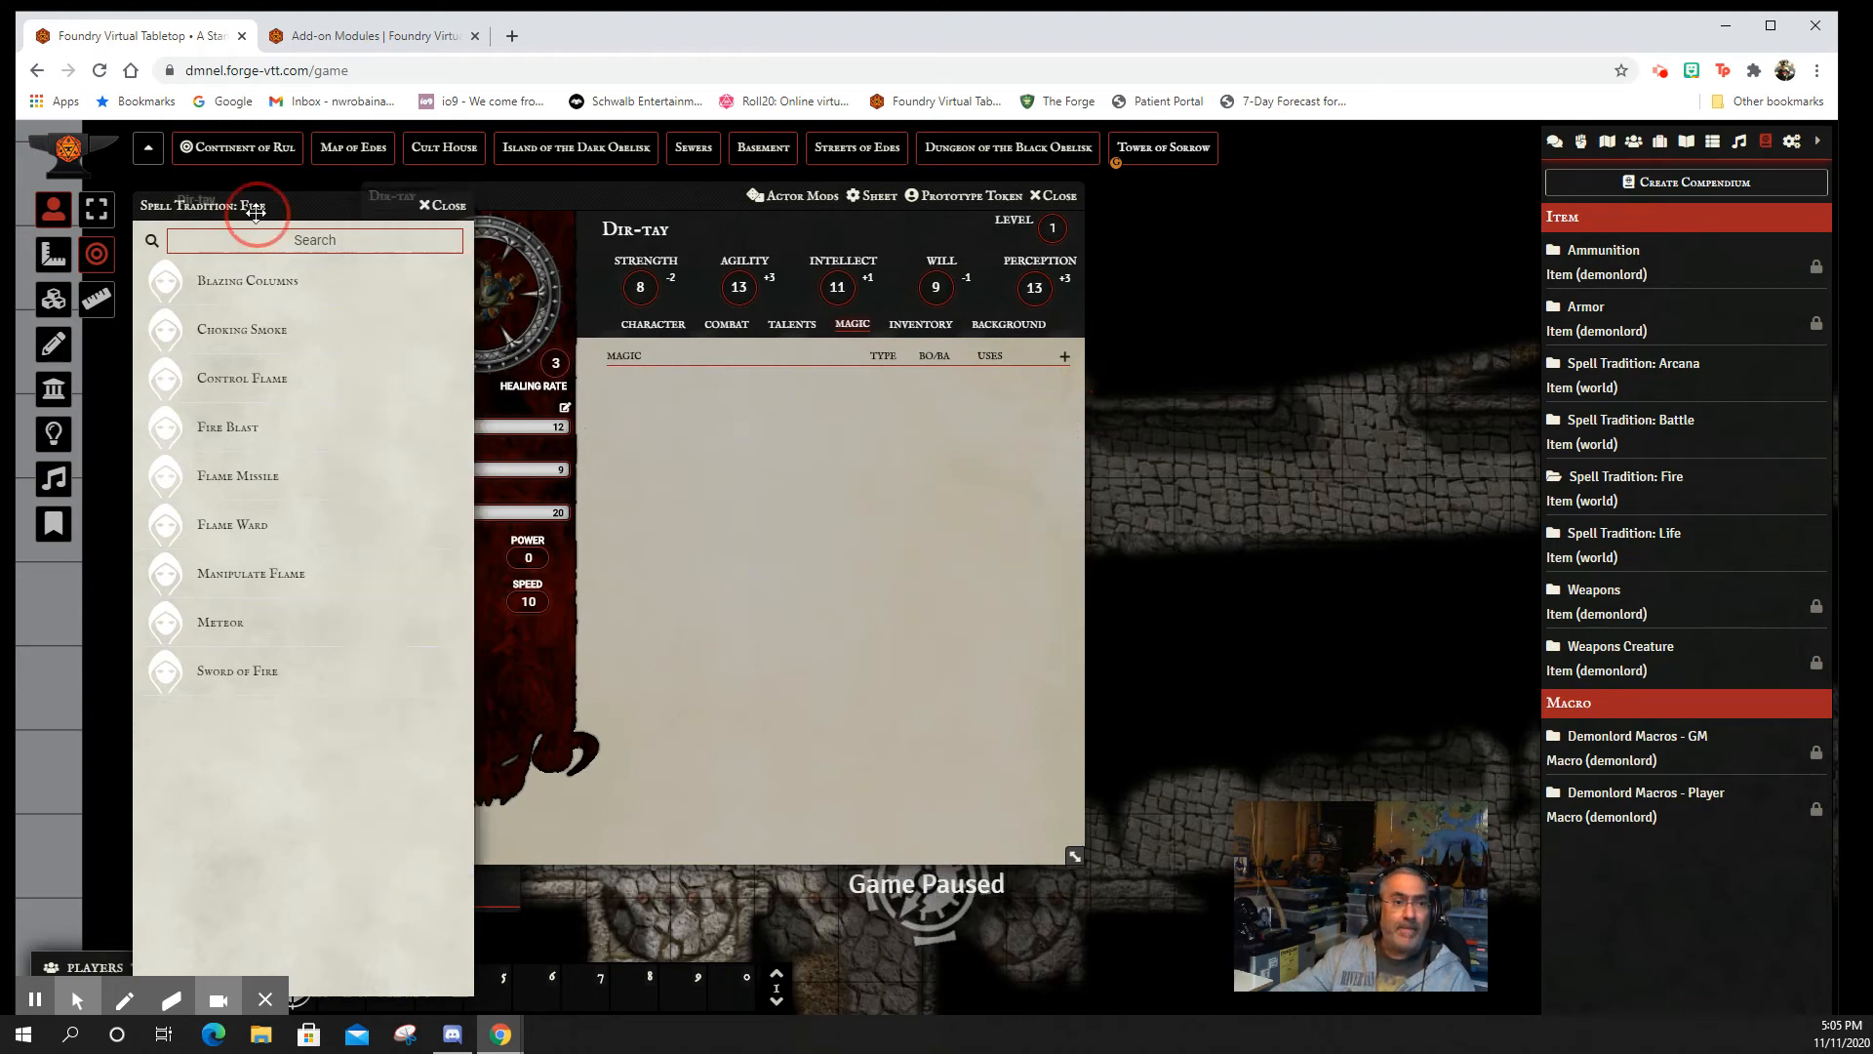
- Close the Fire spell compendium and look through Dir-tay's character, combat, talents and magic sections
left_click(446, 207)
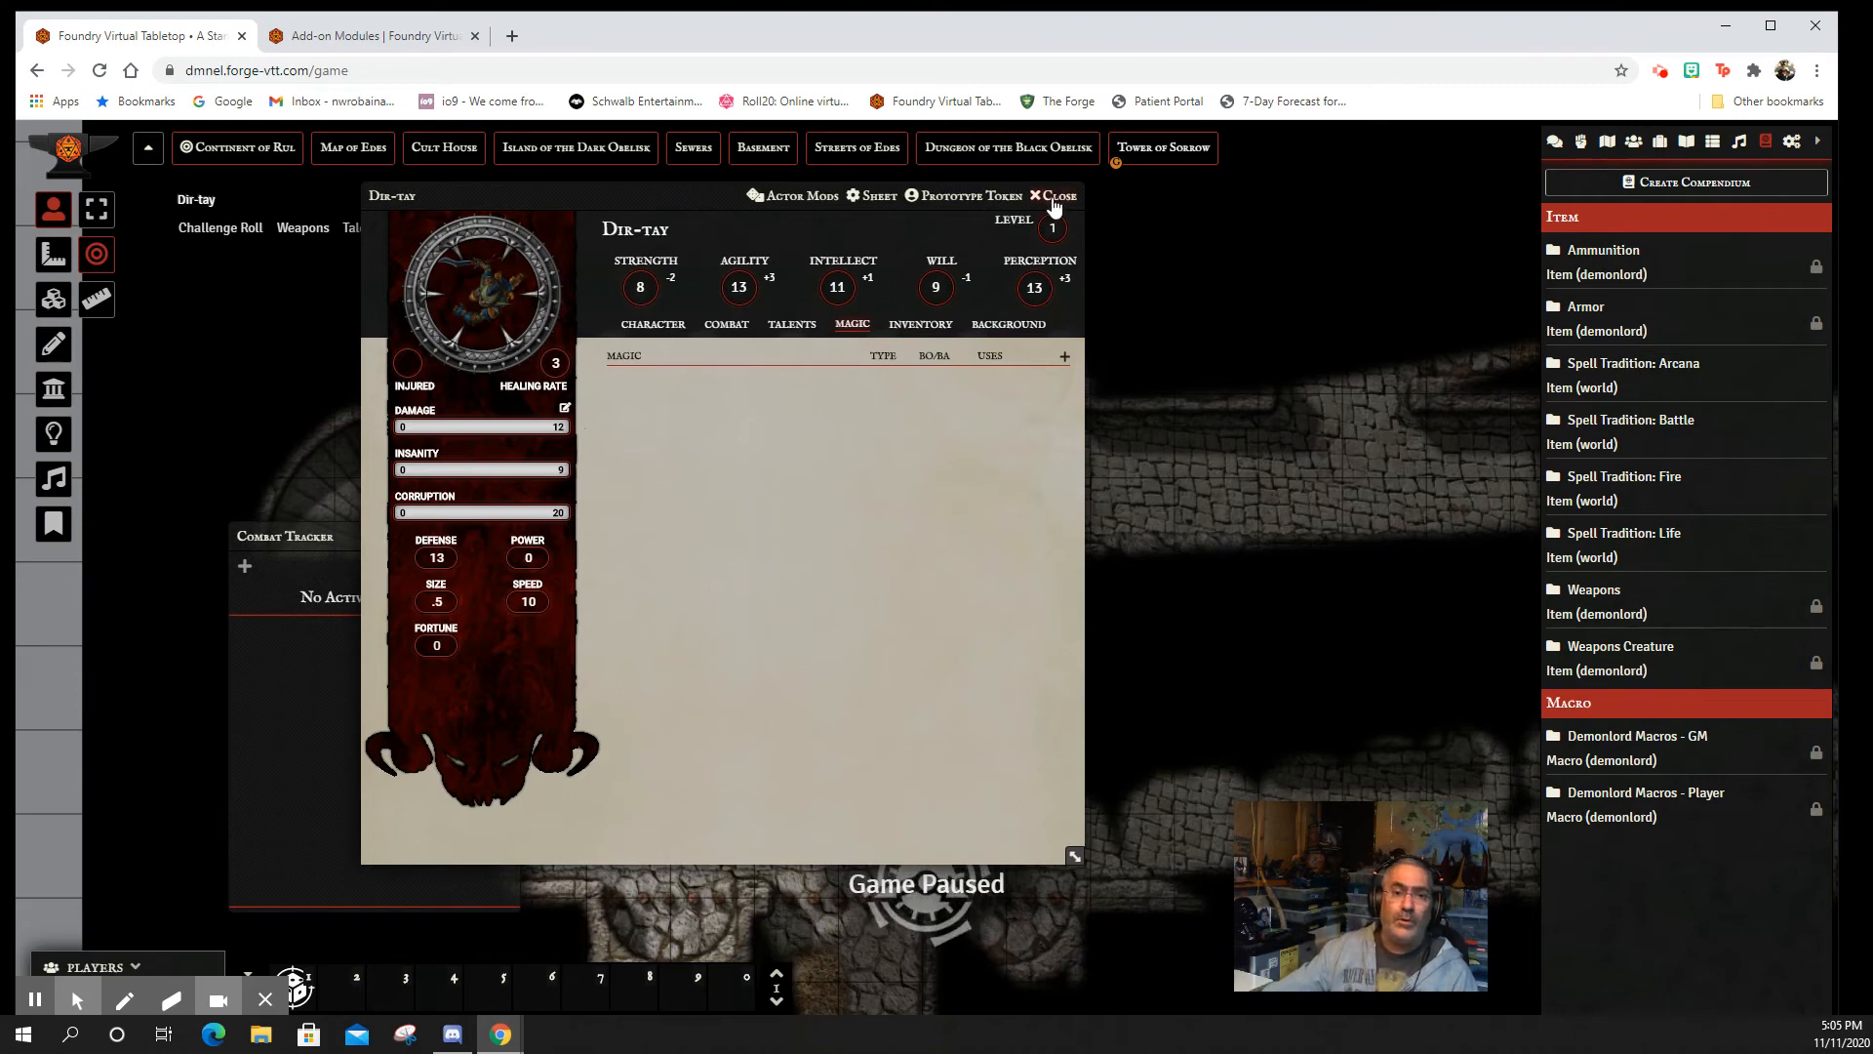
left_click(655, 328)
left_click(747, 328)
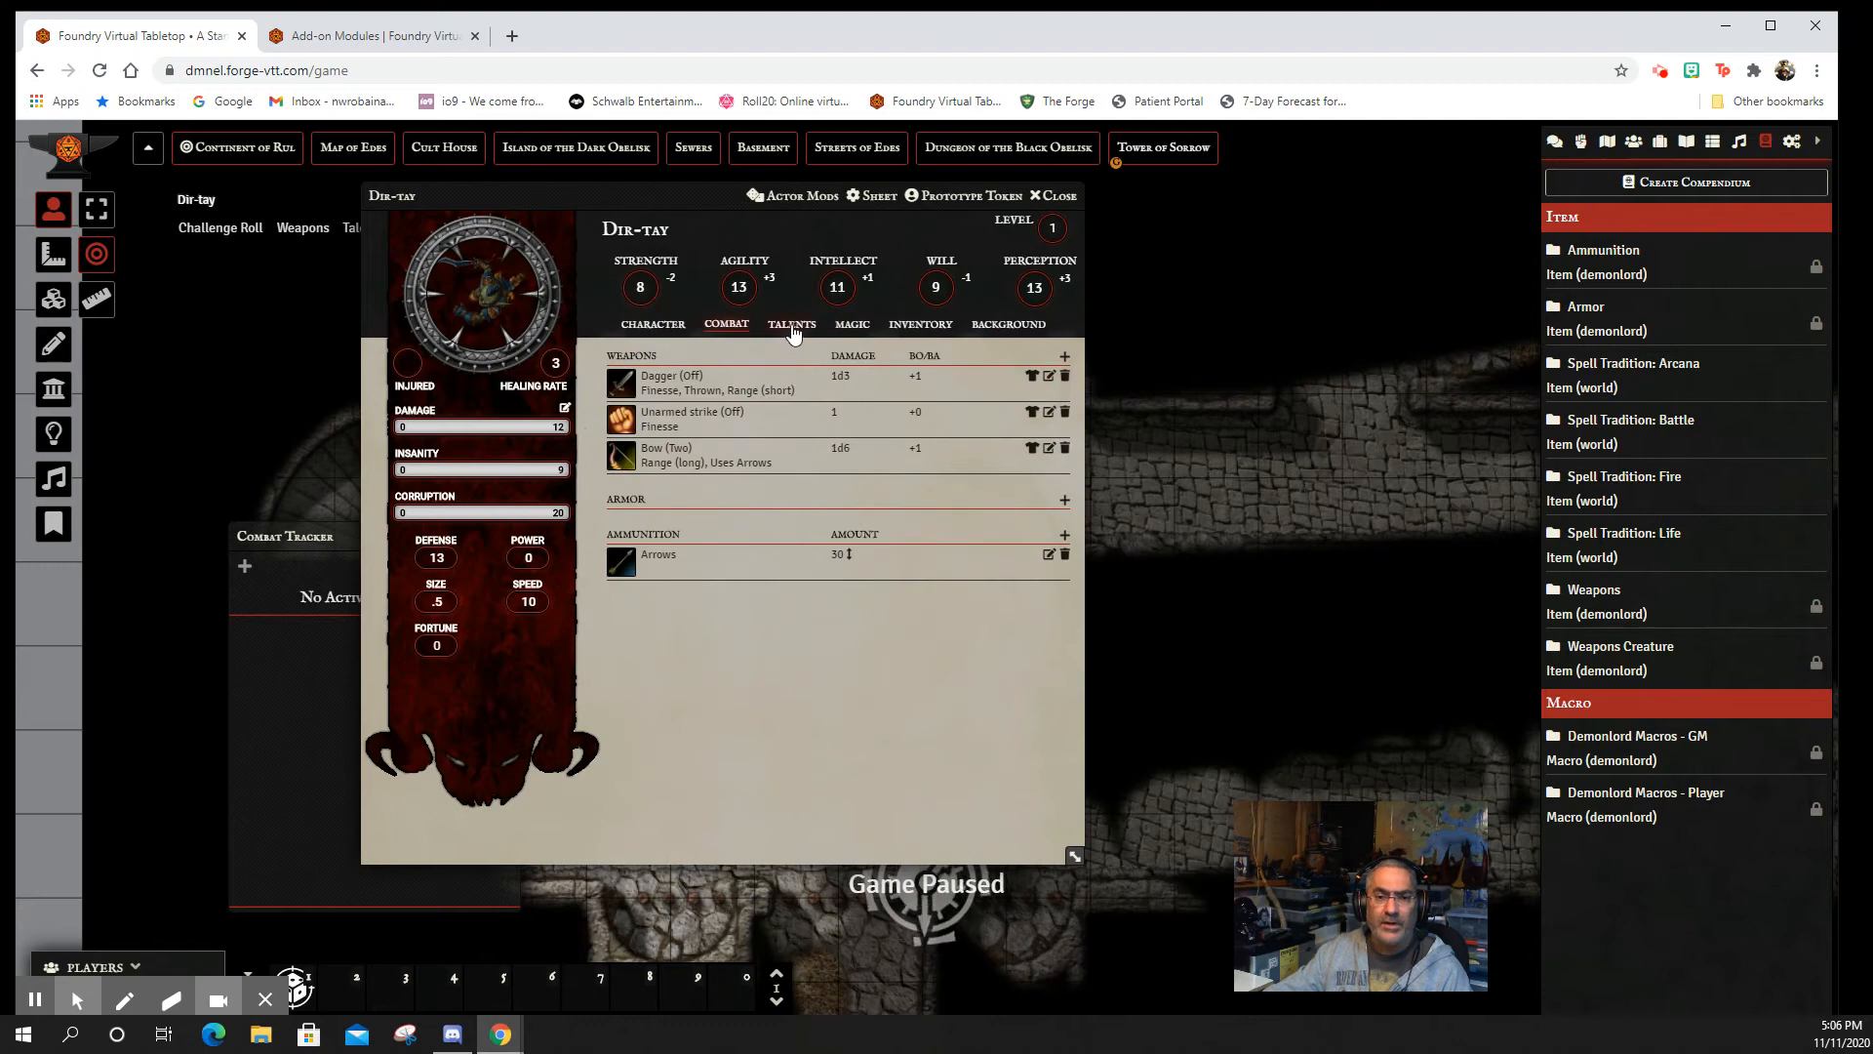
left_click(792, 328)
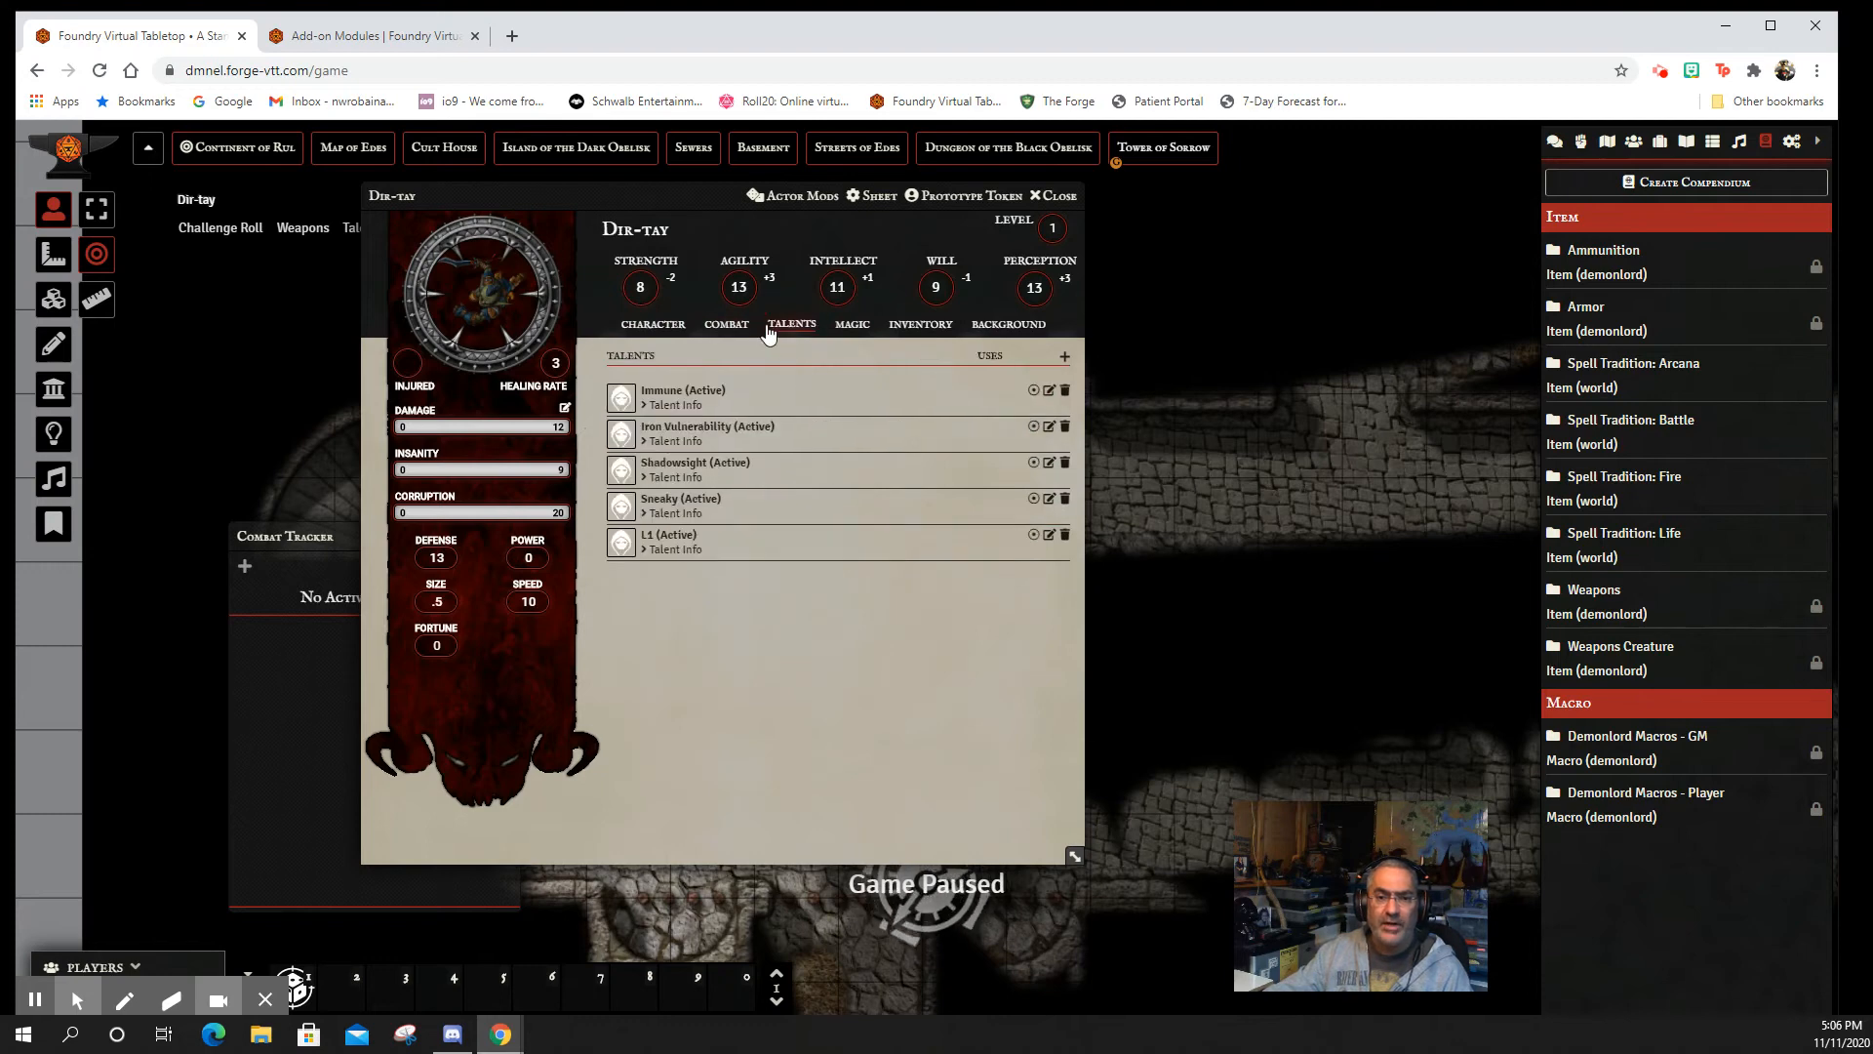
left_click(866, 332)
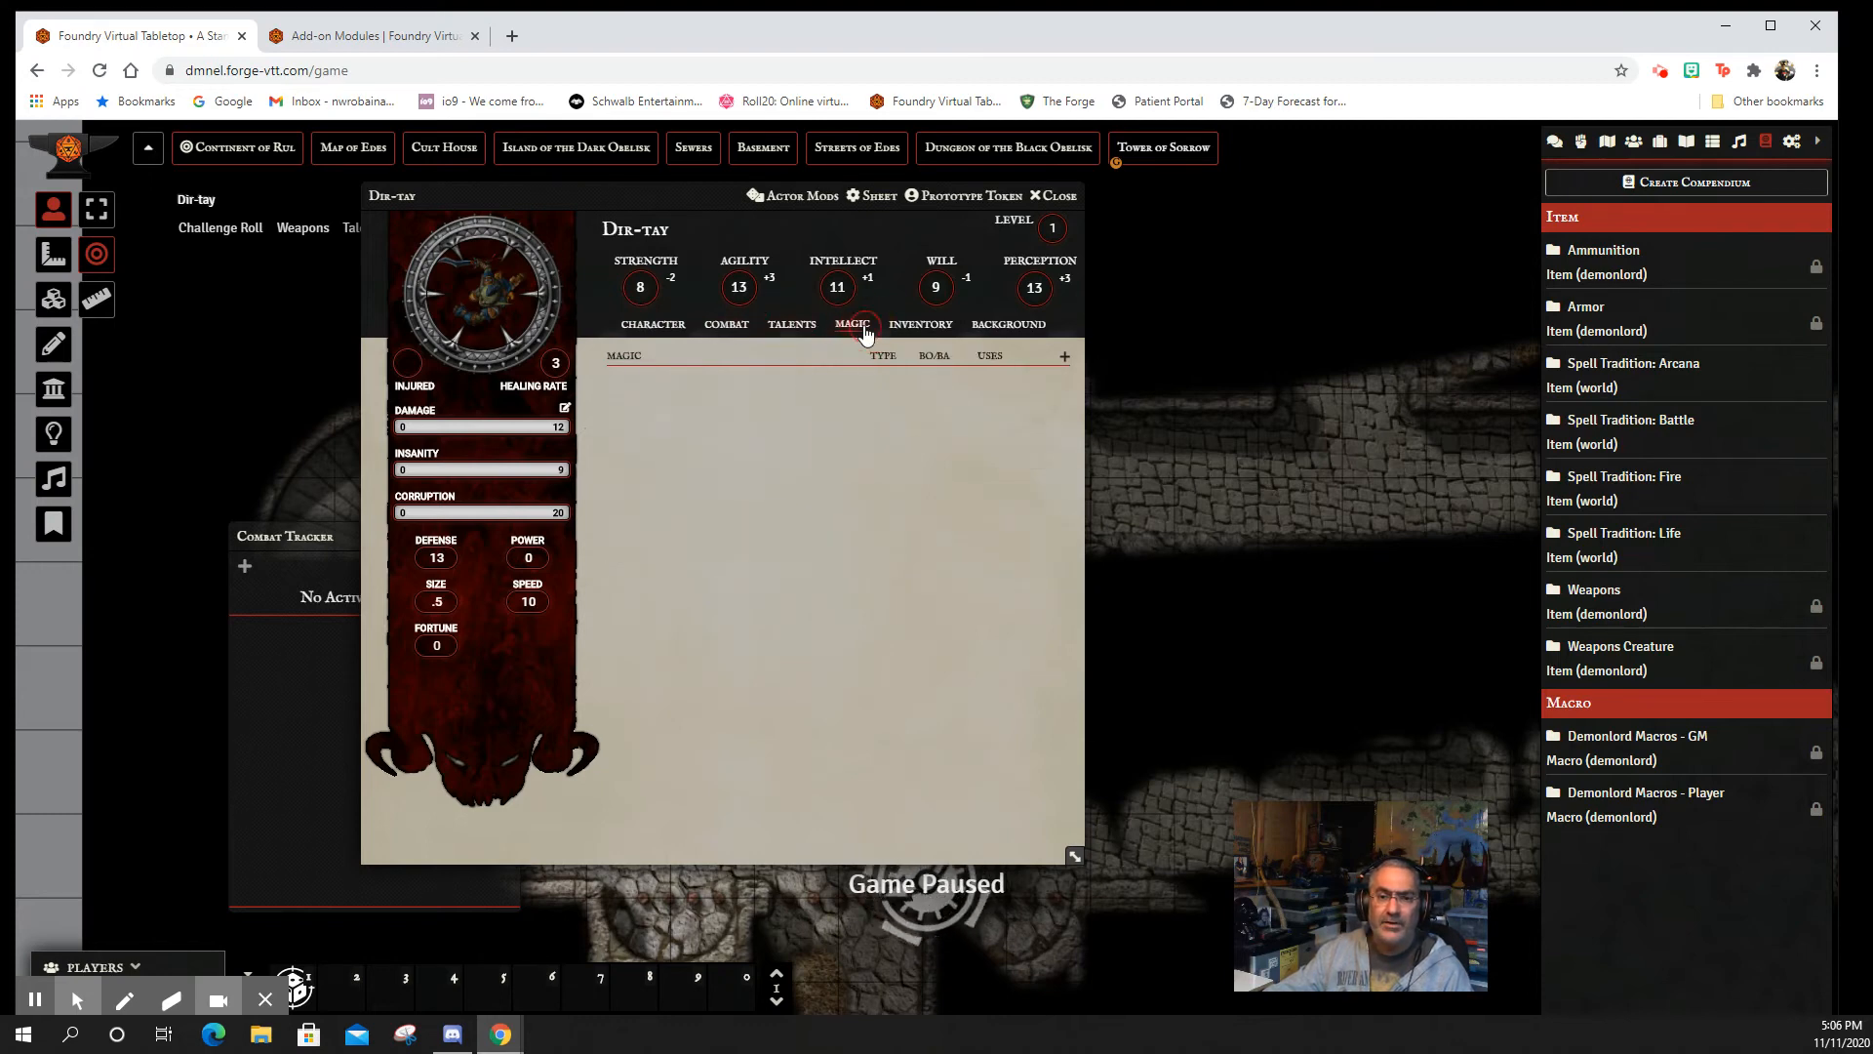
- Post Dir-tay's Shadowsight talent description to the chat log twice
left_click(800, 328)
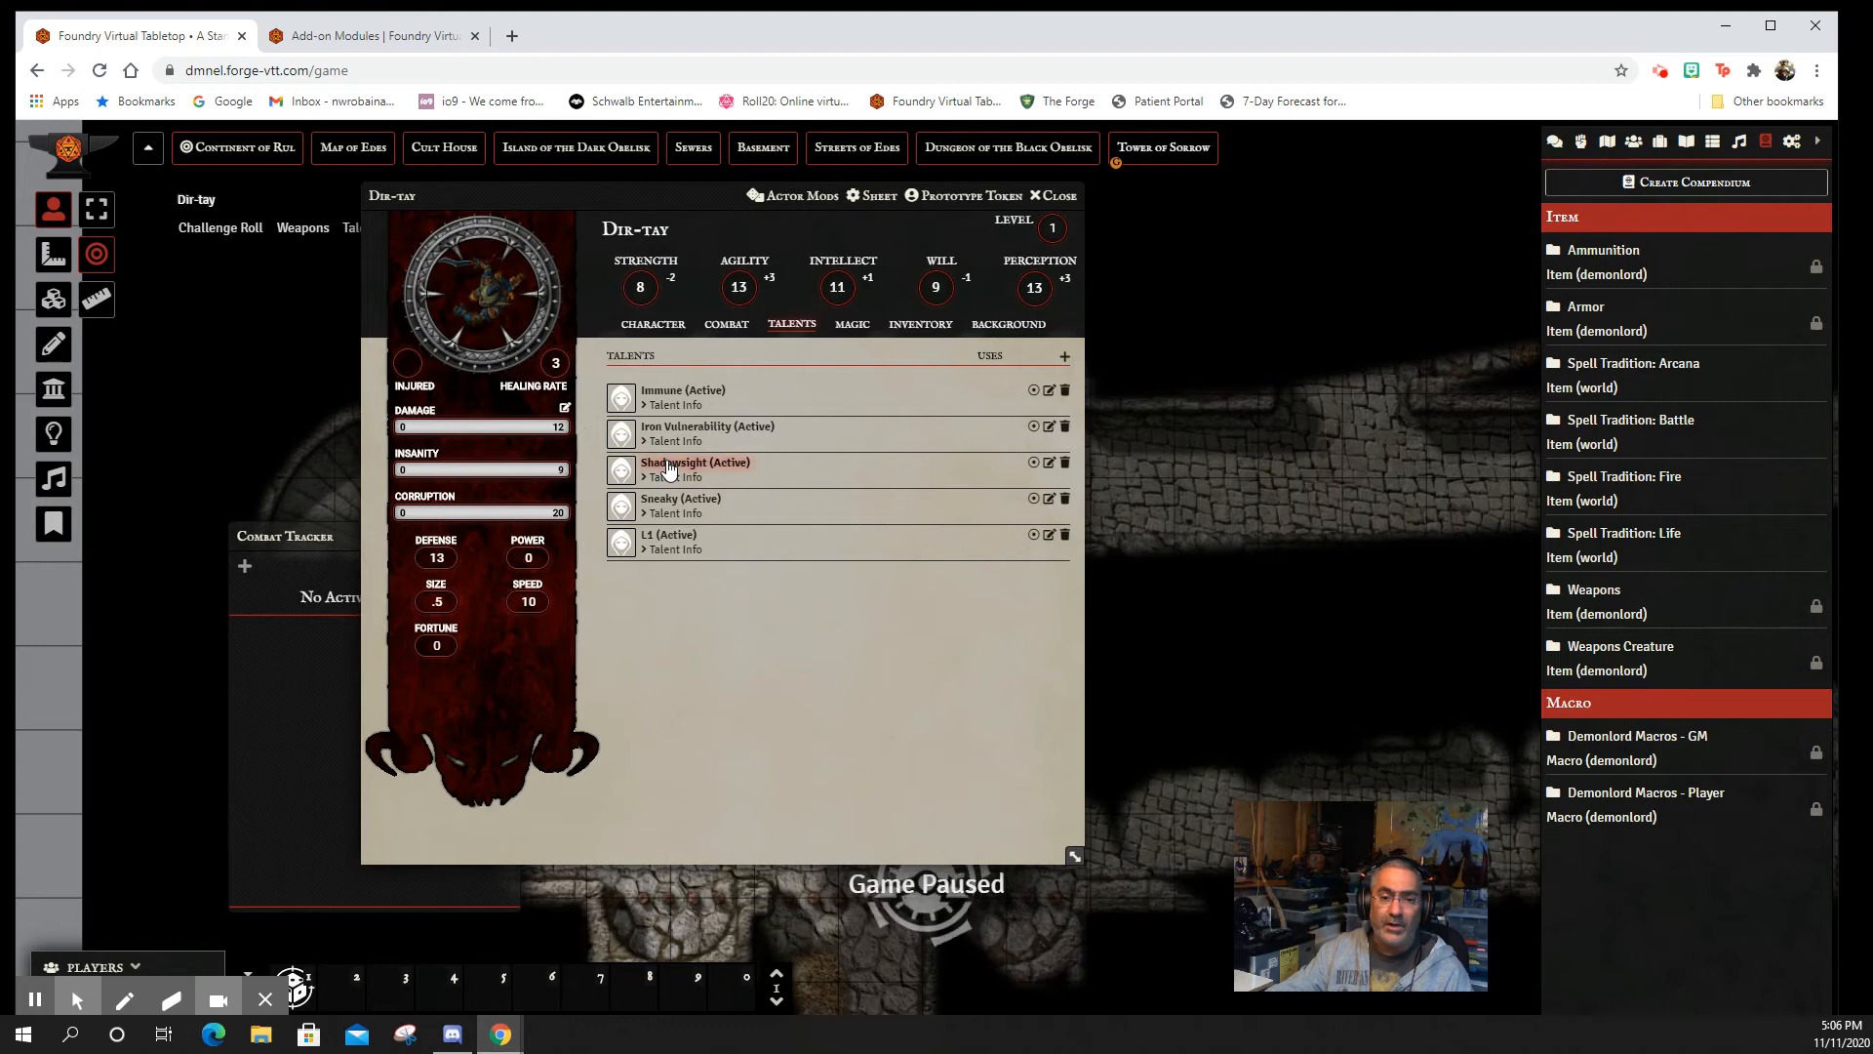
left_click(1555, 141)
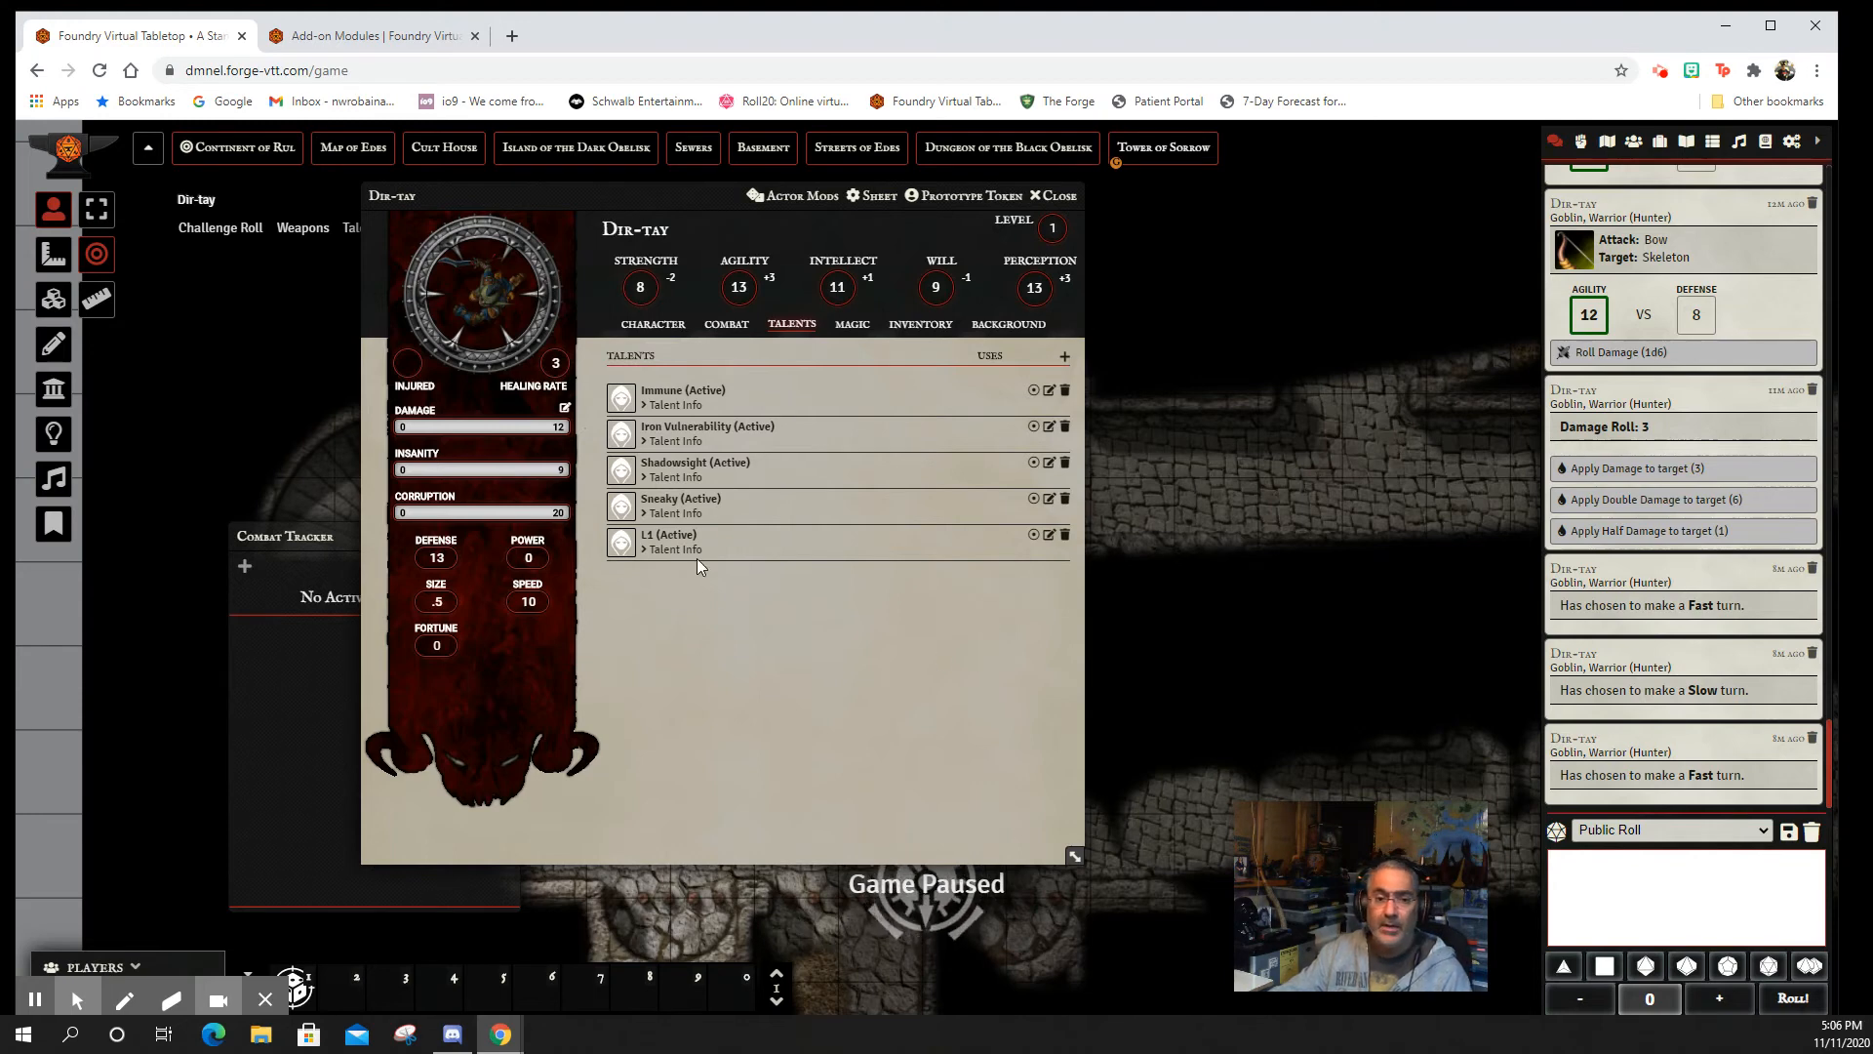
left_click(713, 481)
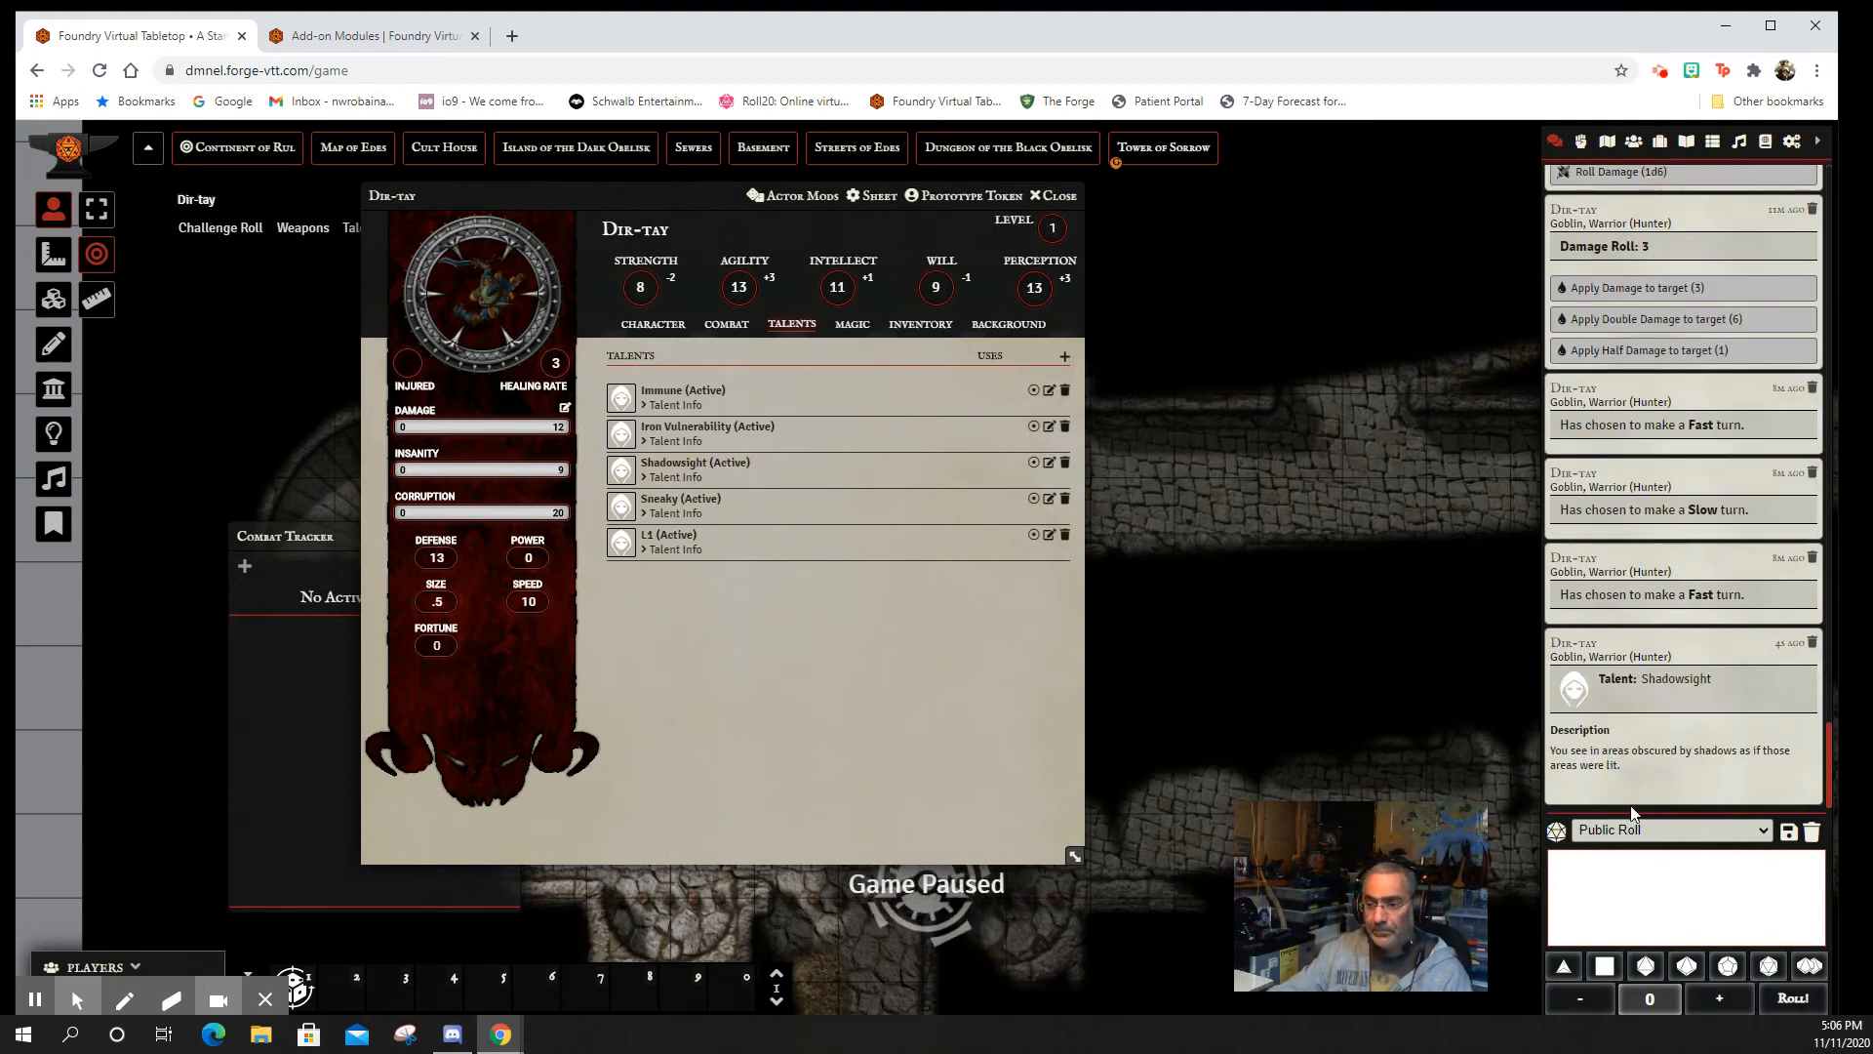
left_click(669, 466)
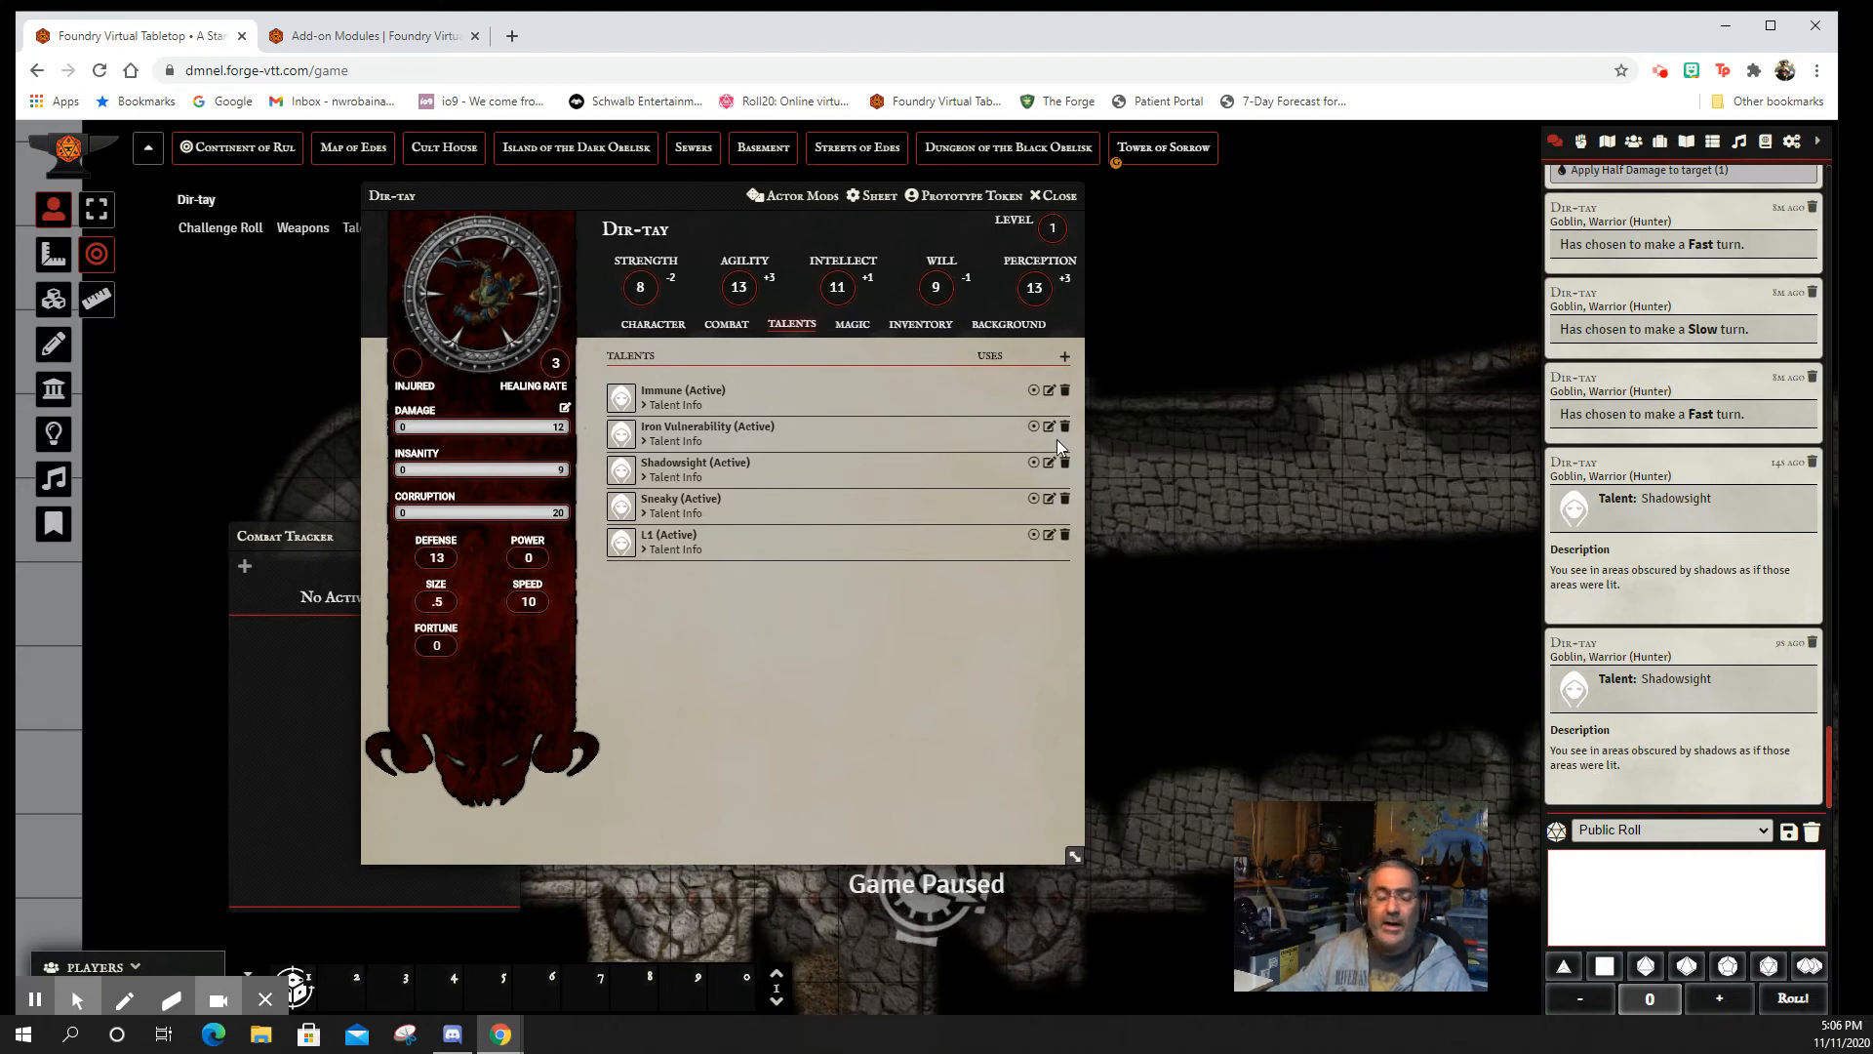
- Review Dir-tay's magic, inventory, background and character details, moving the sheet off the tokens, and close the sheet
left_click(853, 326)
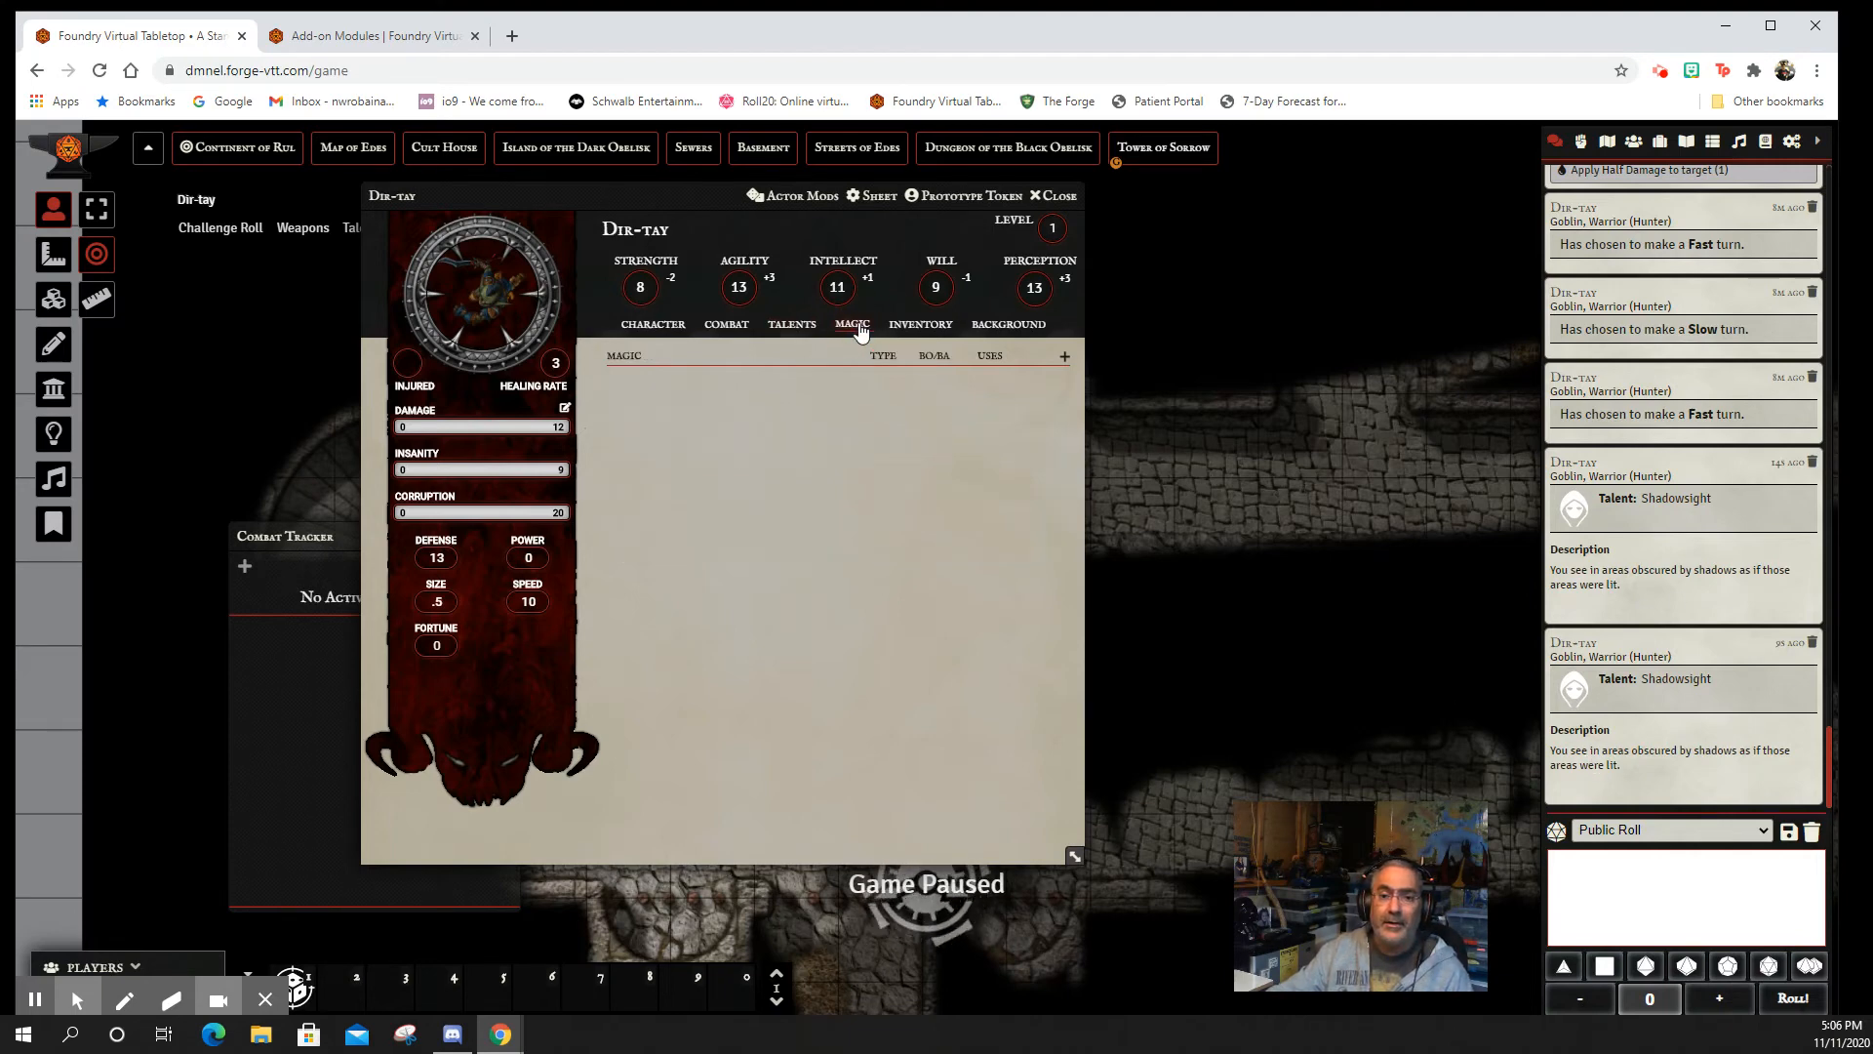
left_click(917, 329)
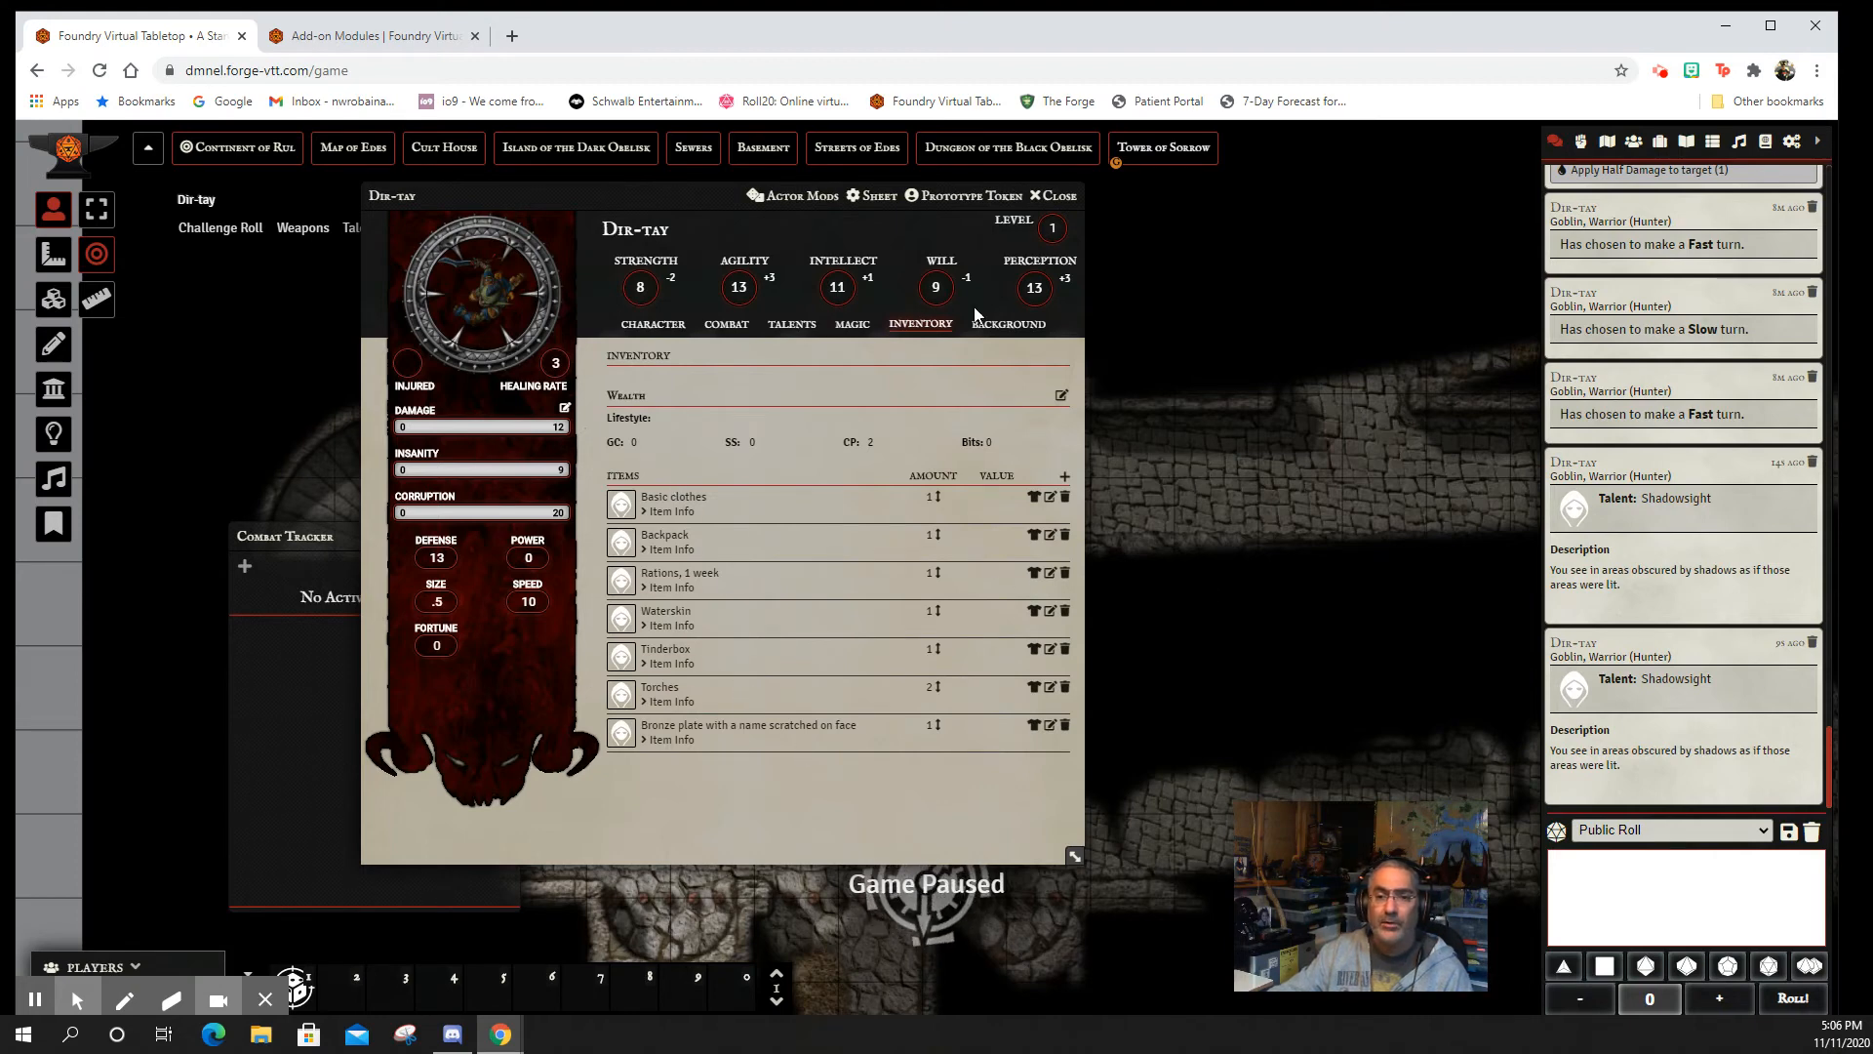
left_click(1005, 332)
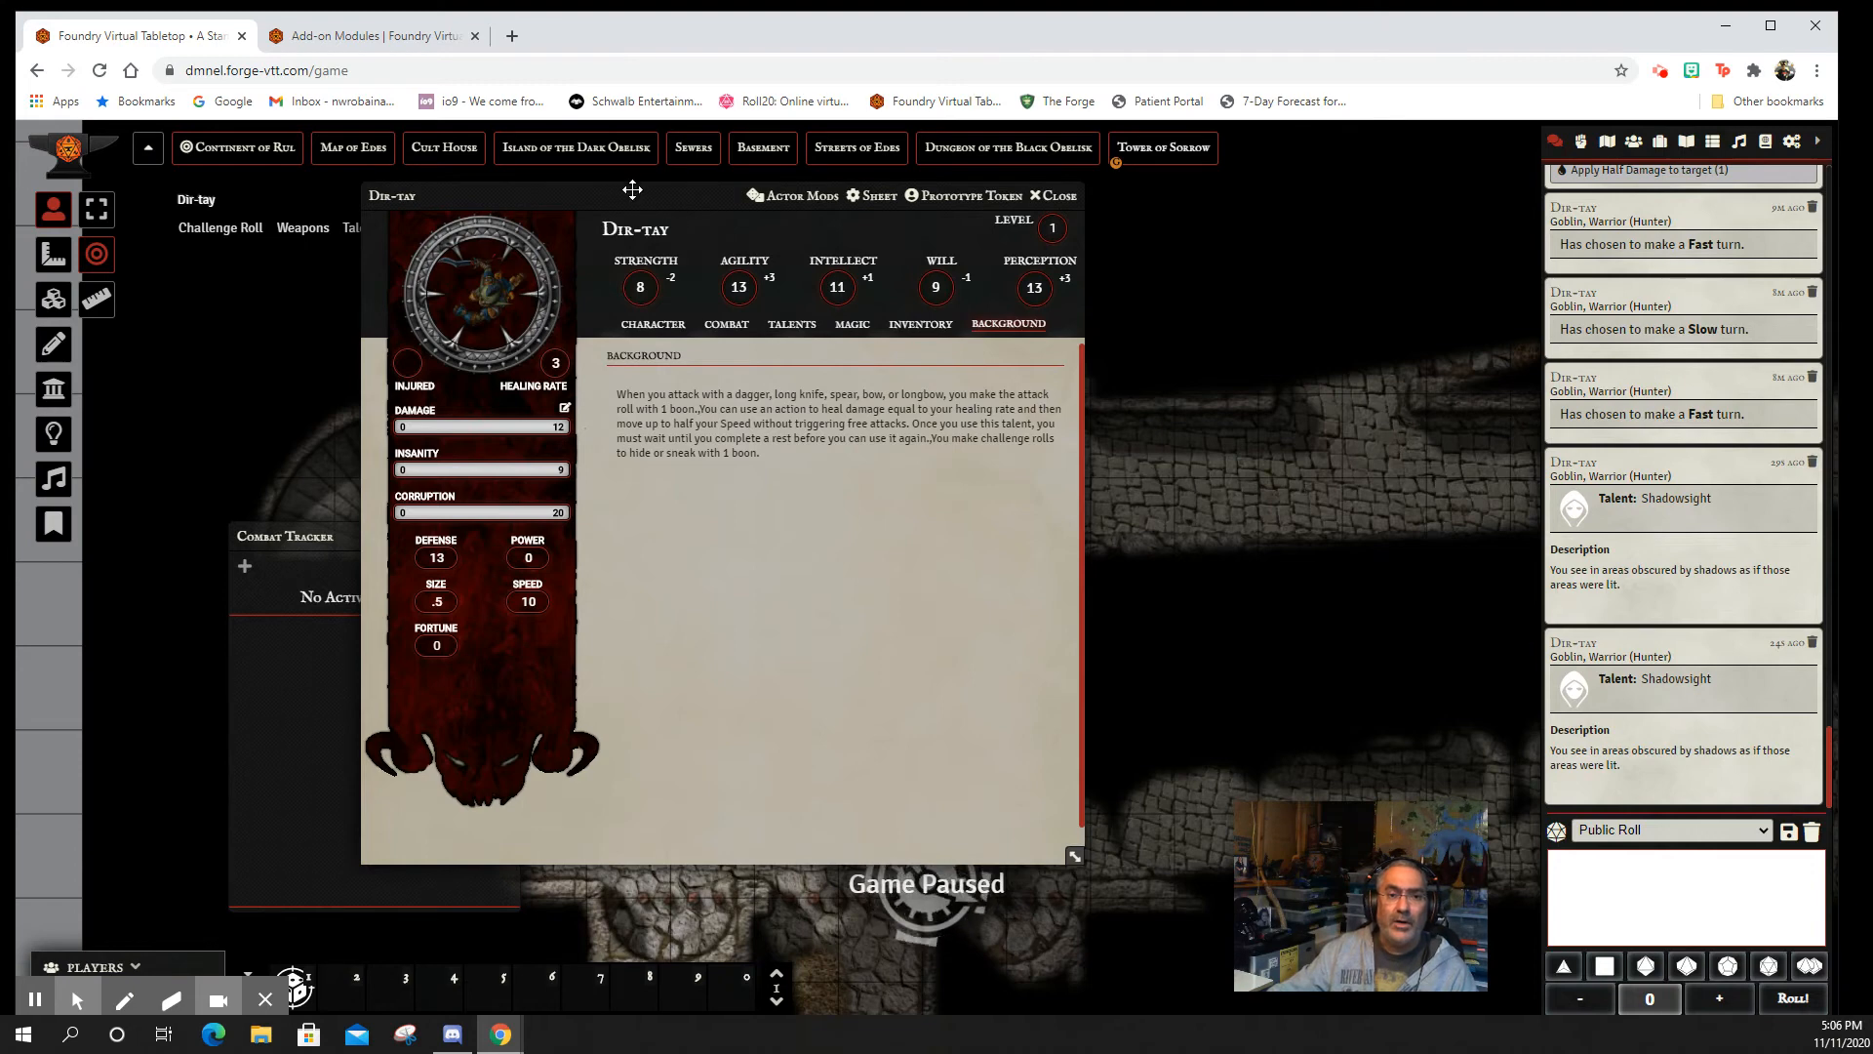
left_click_drag(628, 186, 1162, 142)
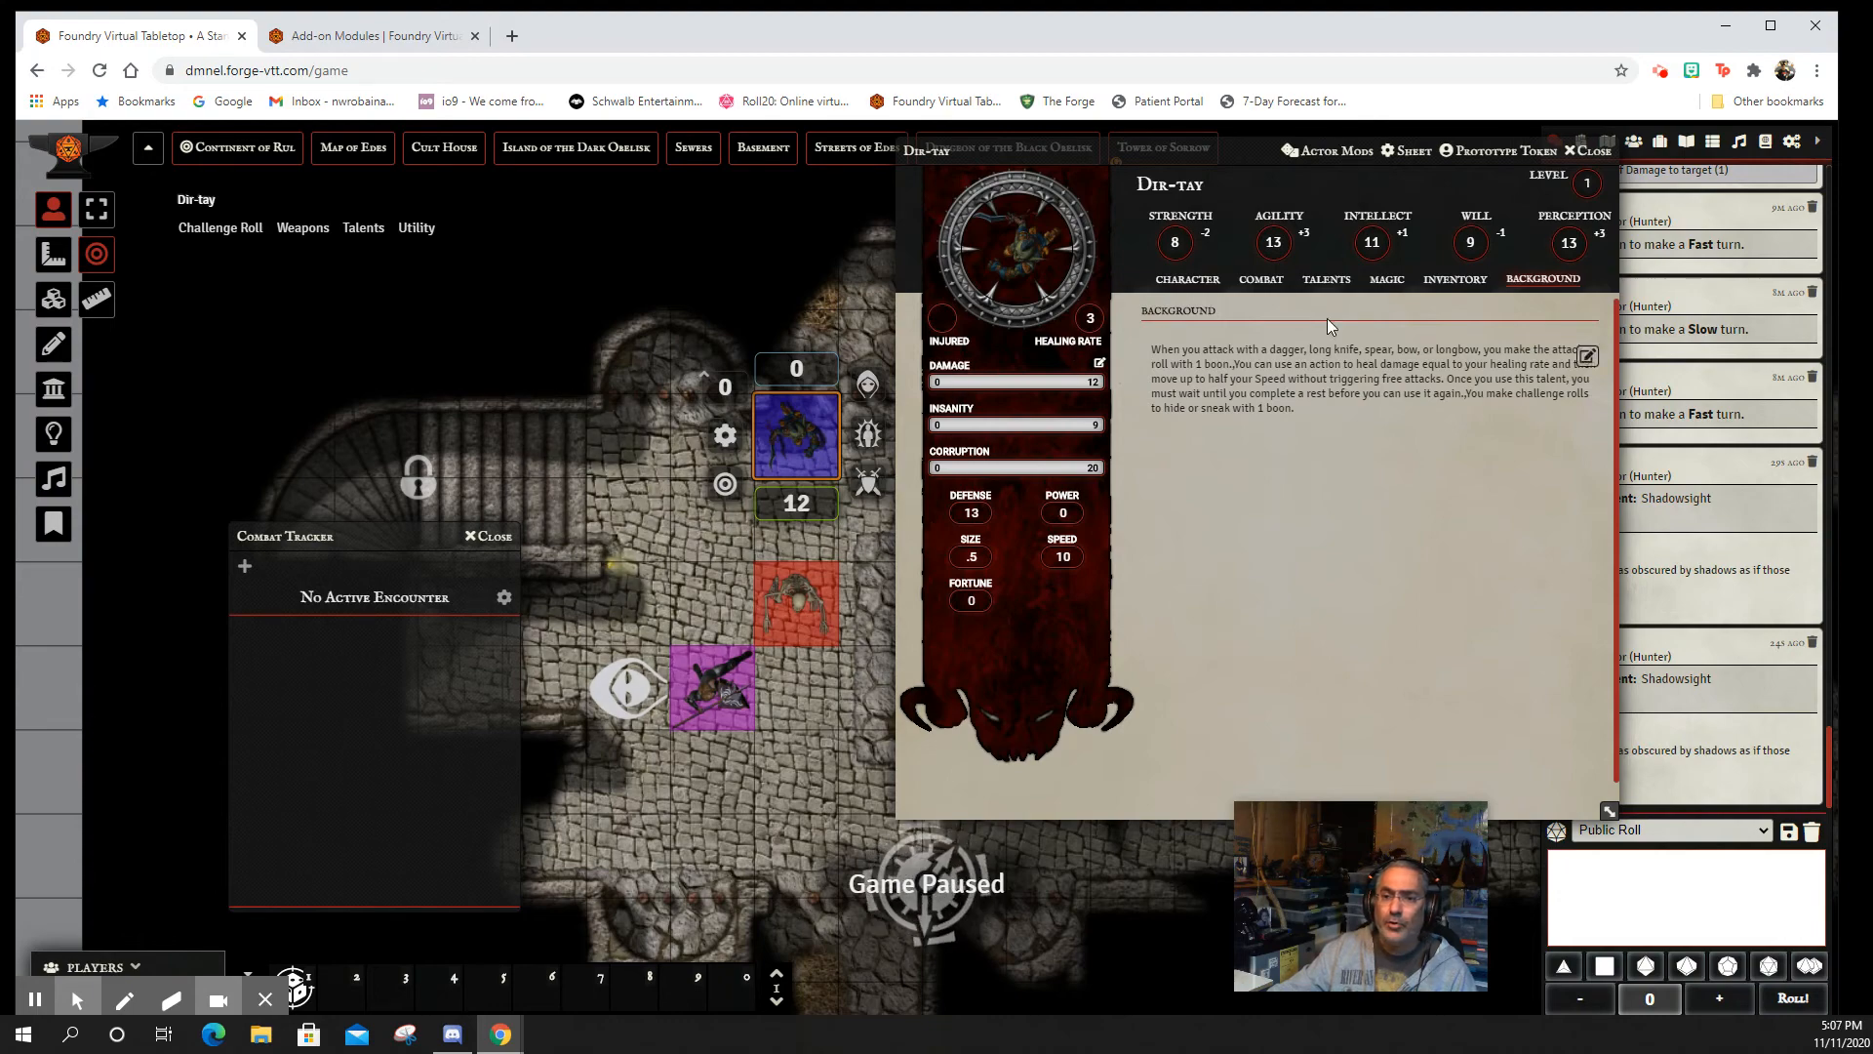
left_click(1187, 279)
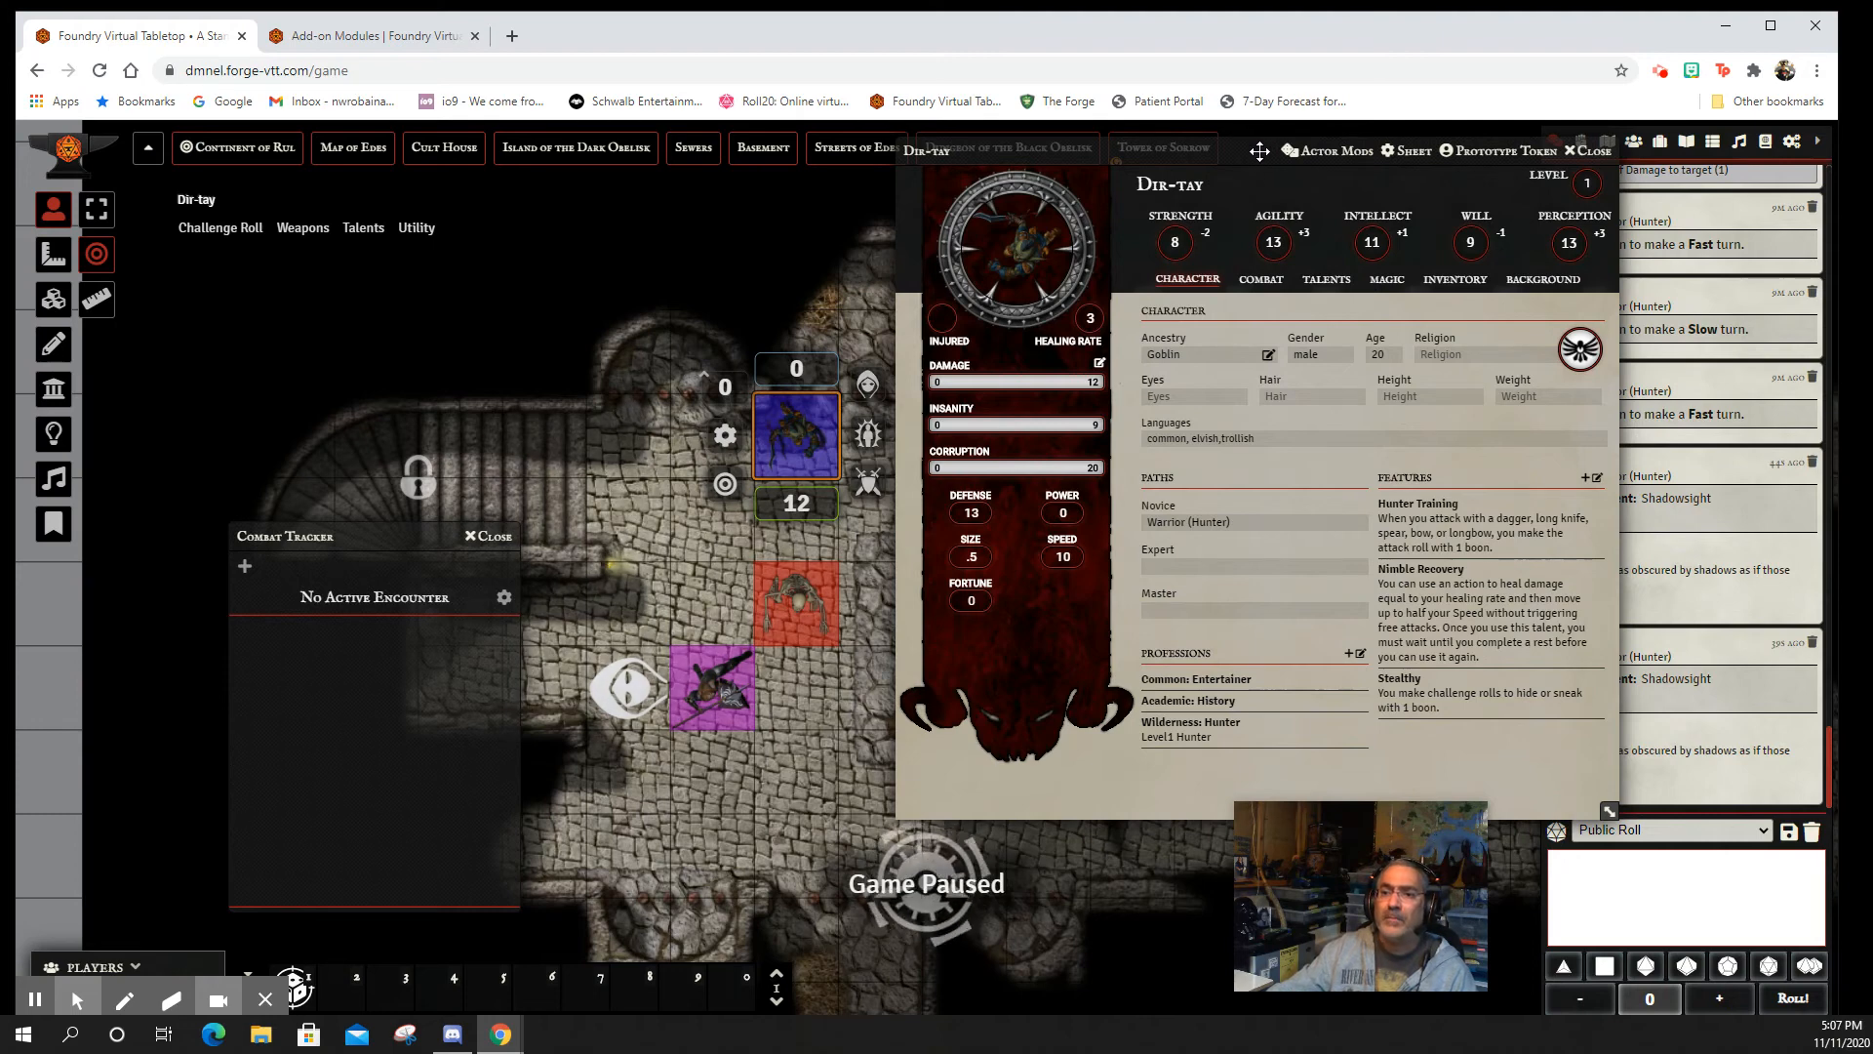
left_click(1596, 152)
- View the challenge roll options for Dir-tay's token, add it to a new combat encounter and deselect it
left_click(810, 454)
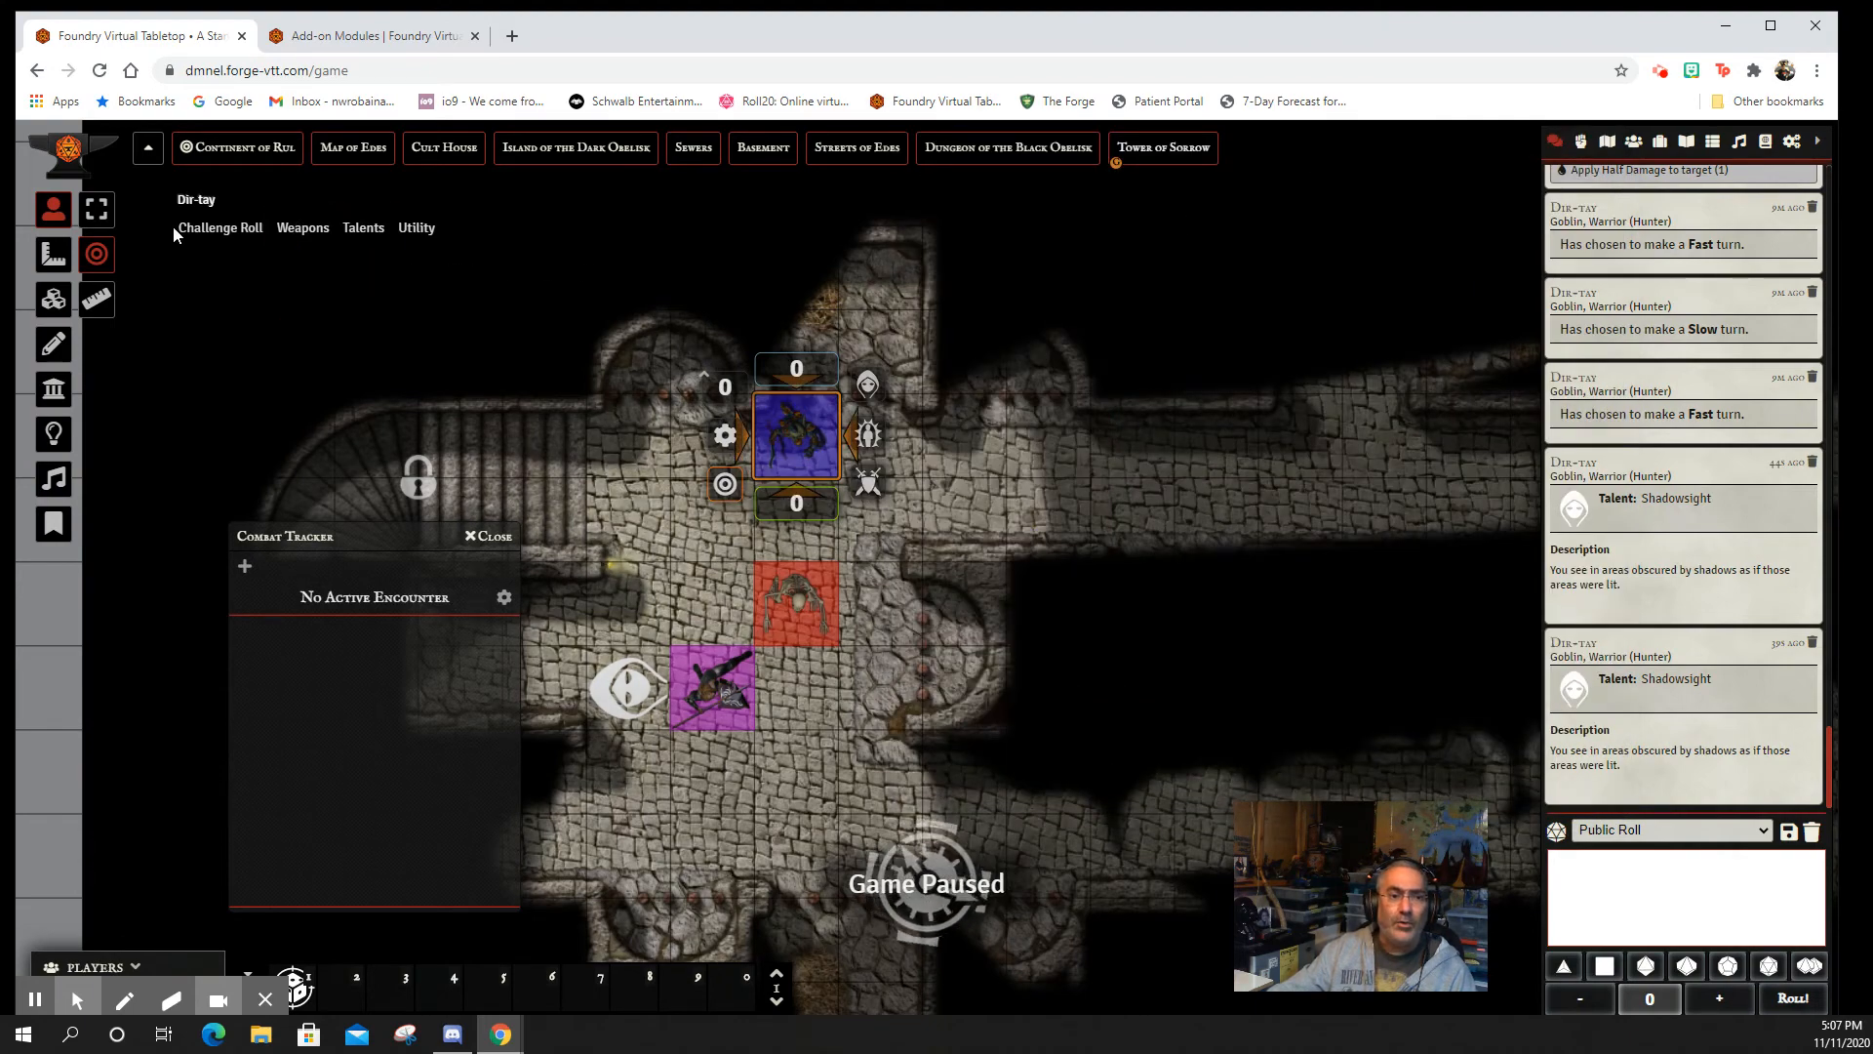
mouse_move(246, 239)
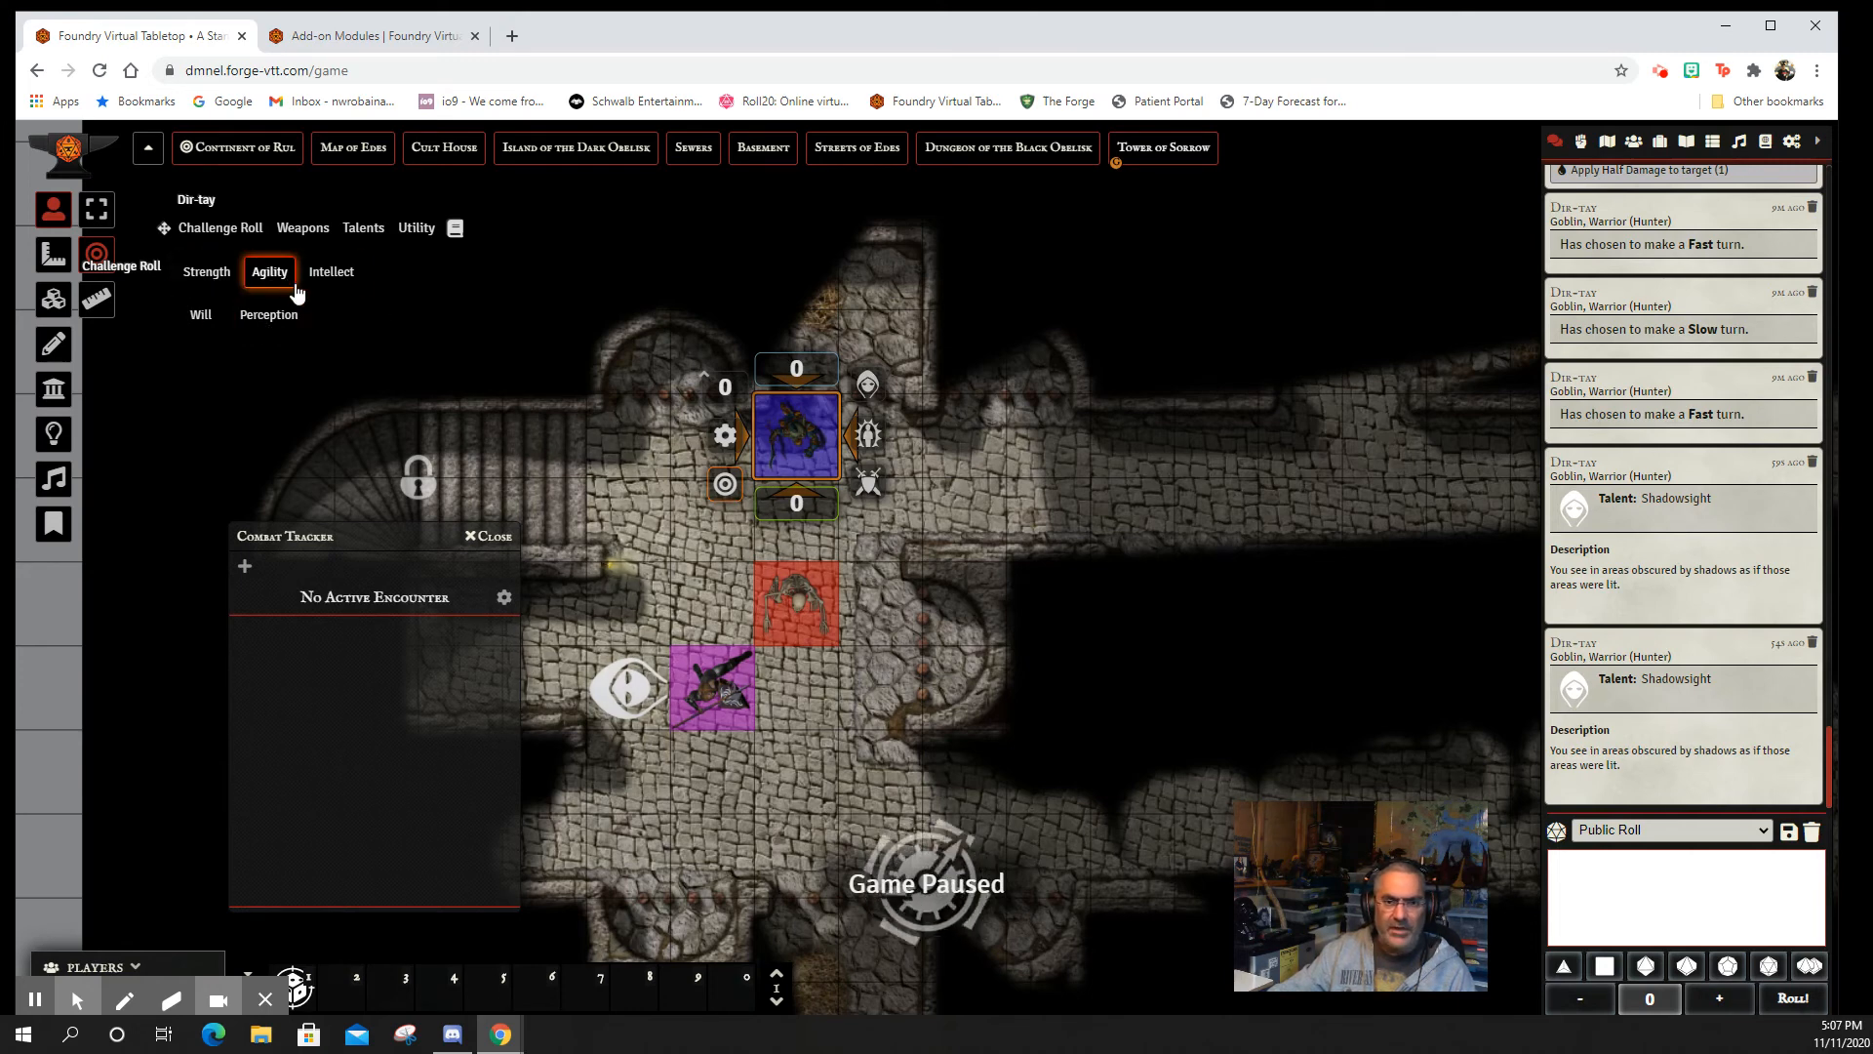
left_click(1584, 143)
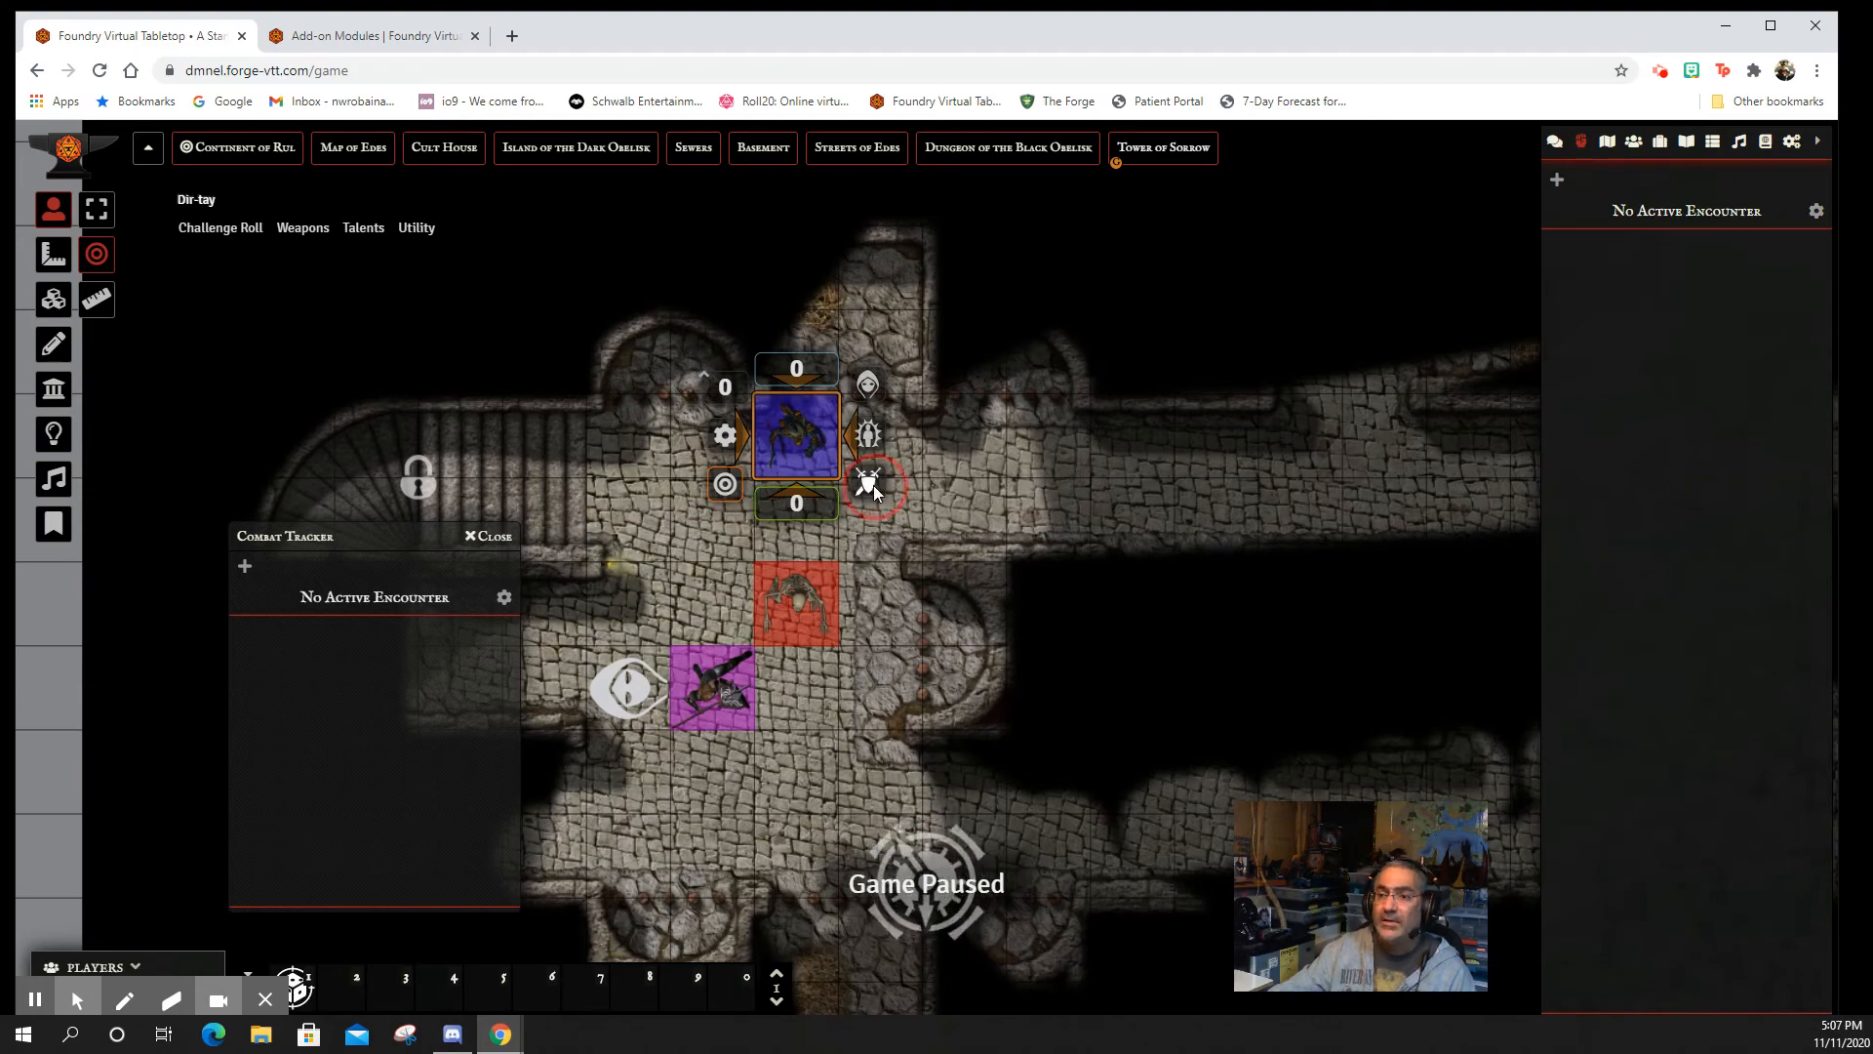
left_click(867, 481)
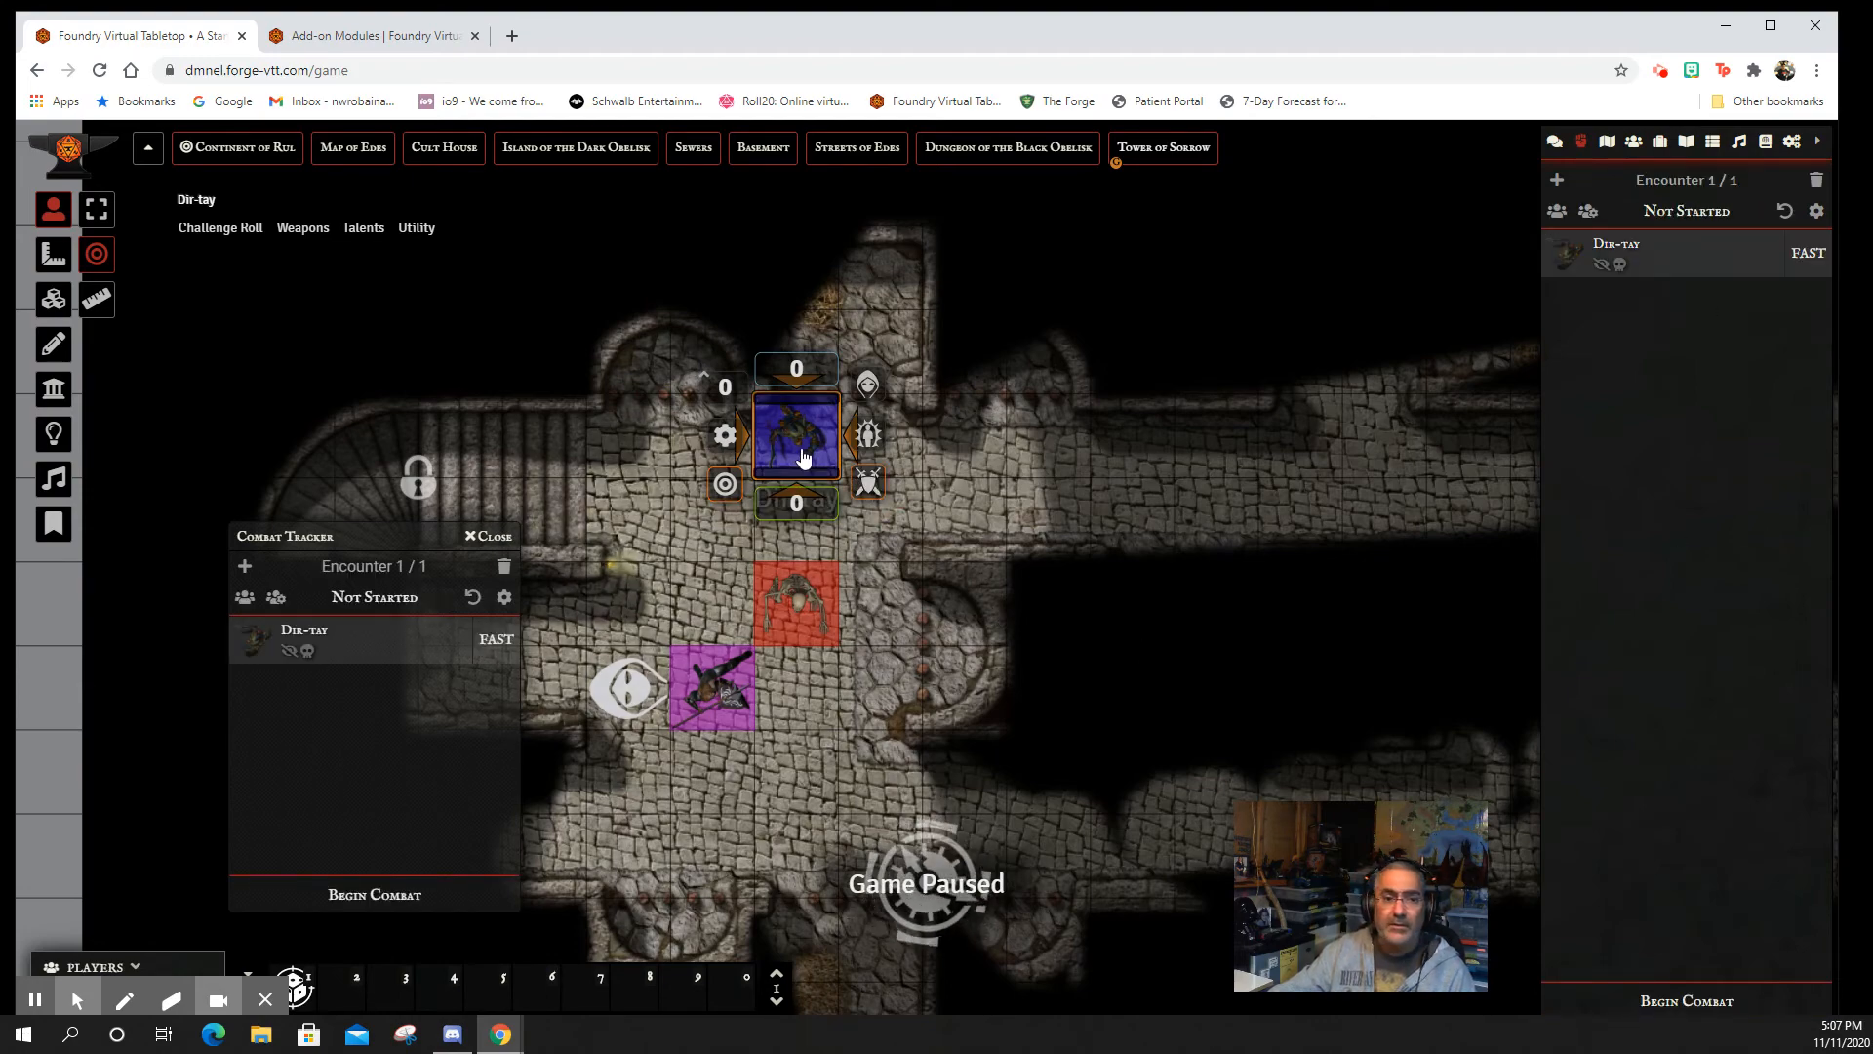
left_click(546, 353)
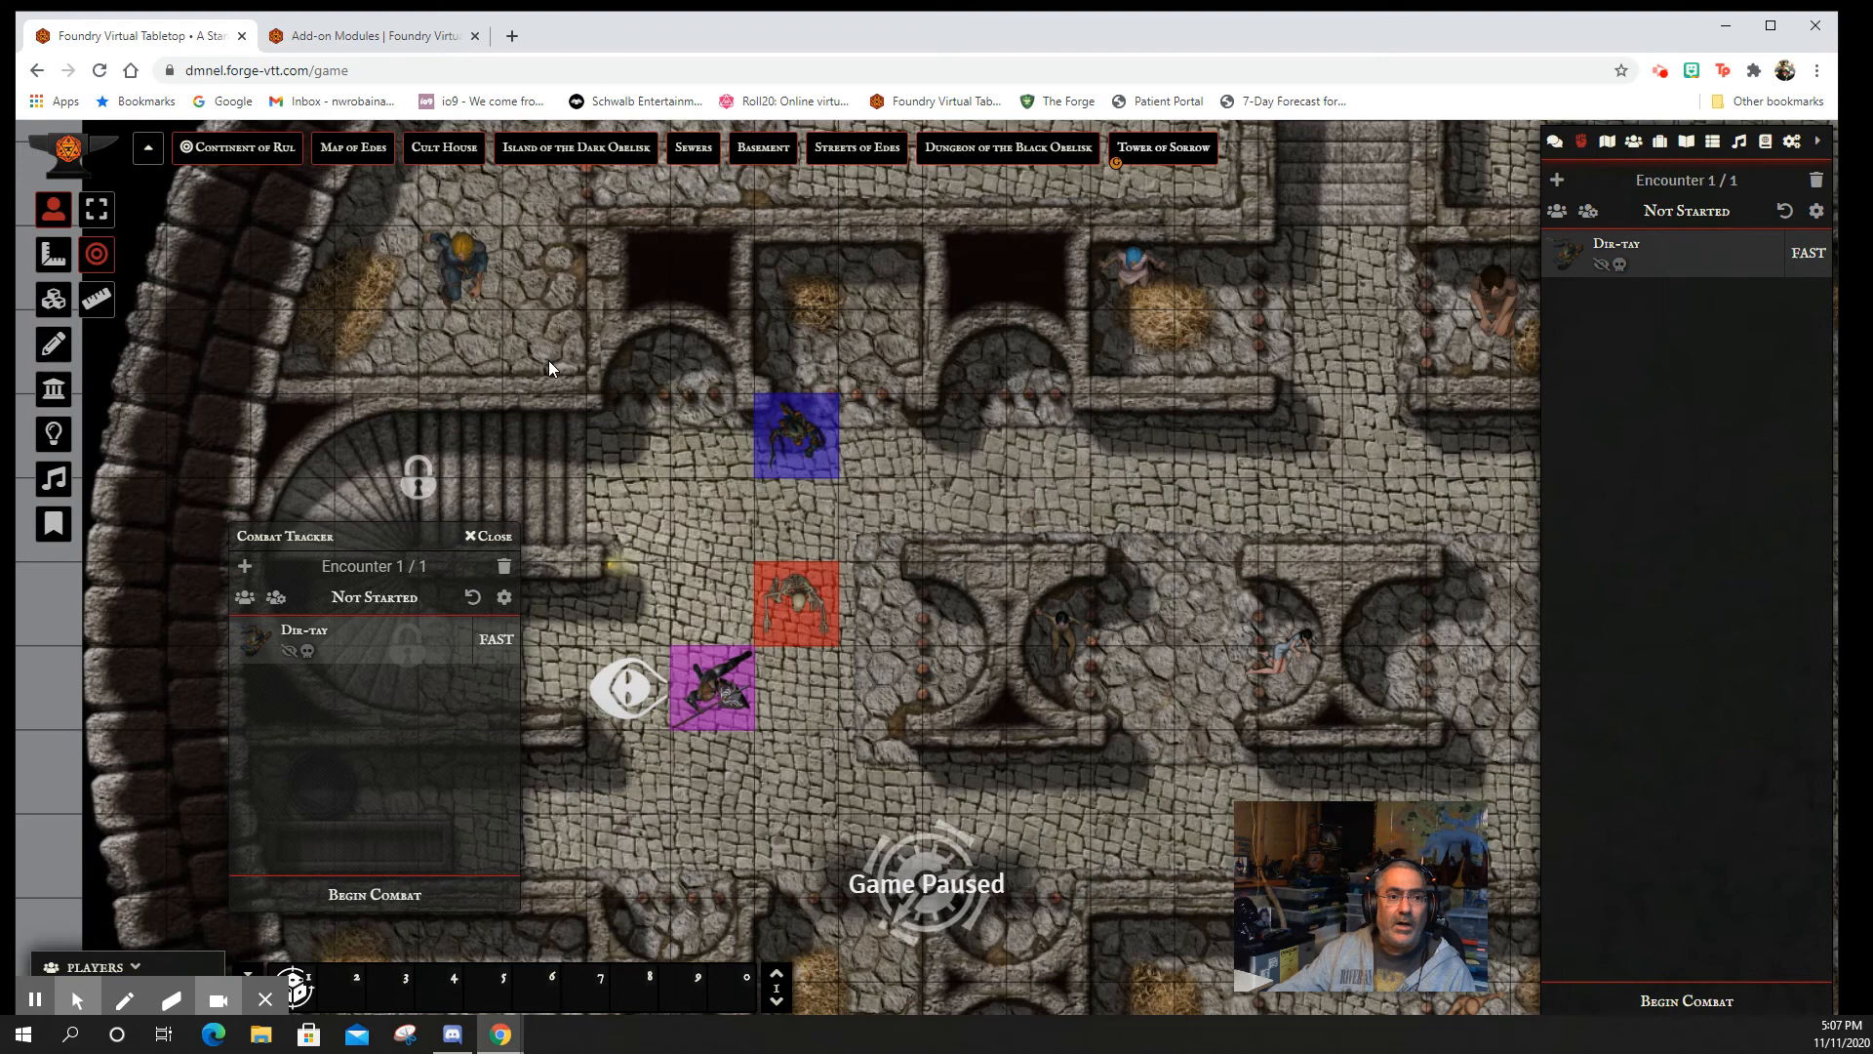
- Target the Skeleton from Dir-tay's token and roll a Dagger attack without adding boons or banes
right_click(805, 448)
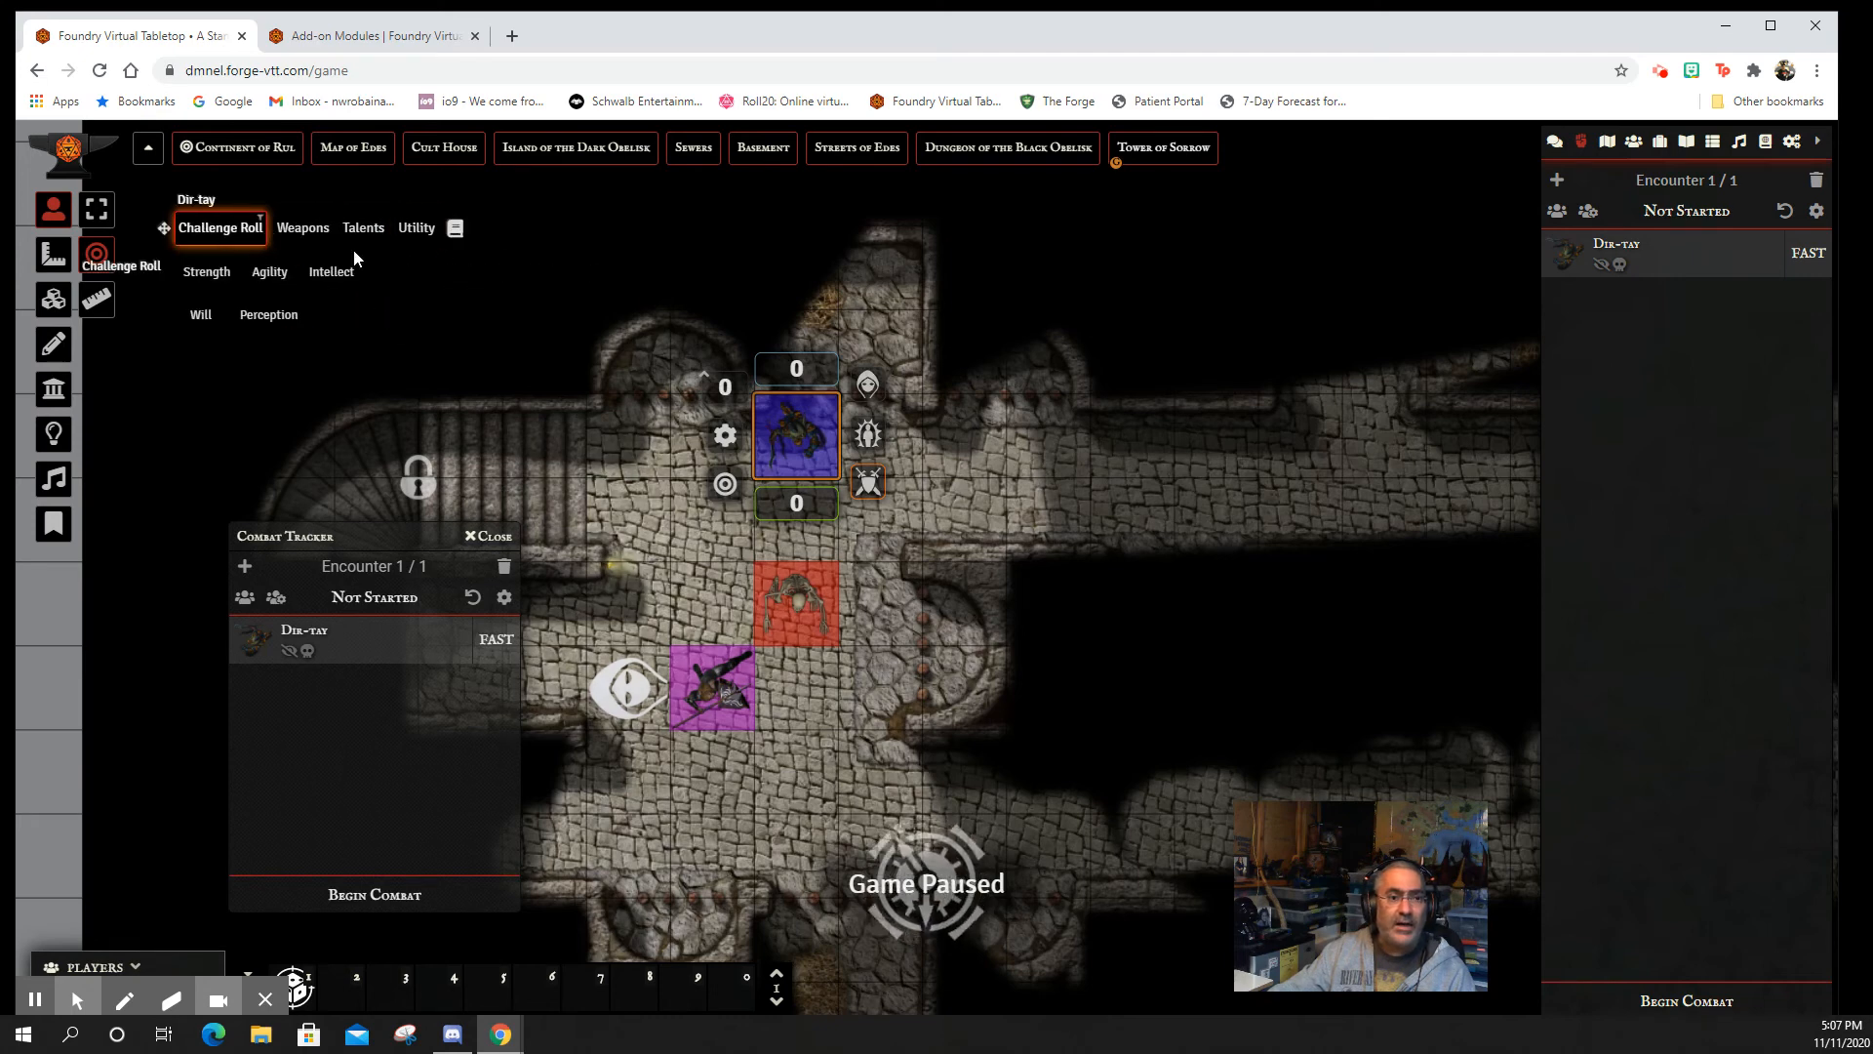
mouse_move(430, 241)
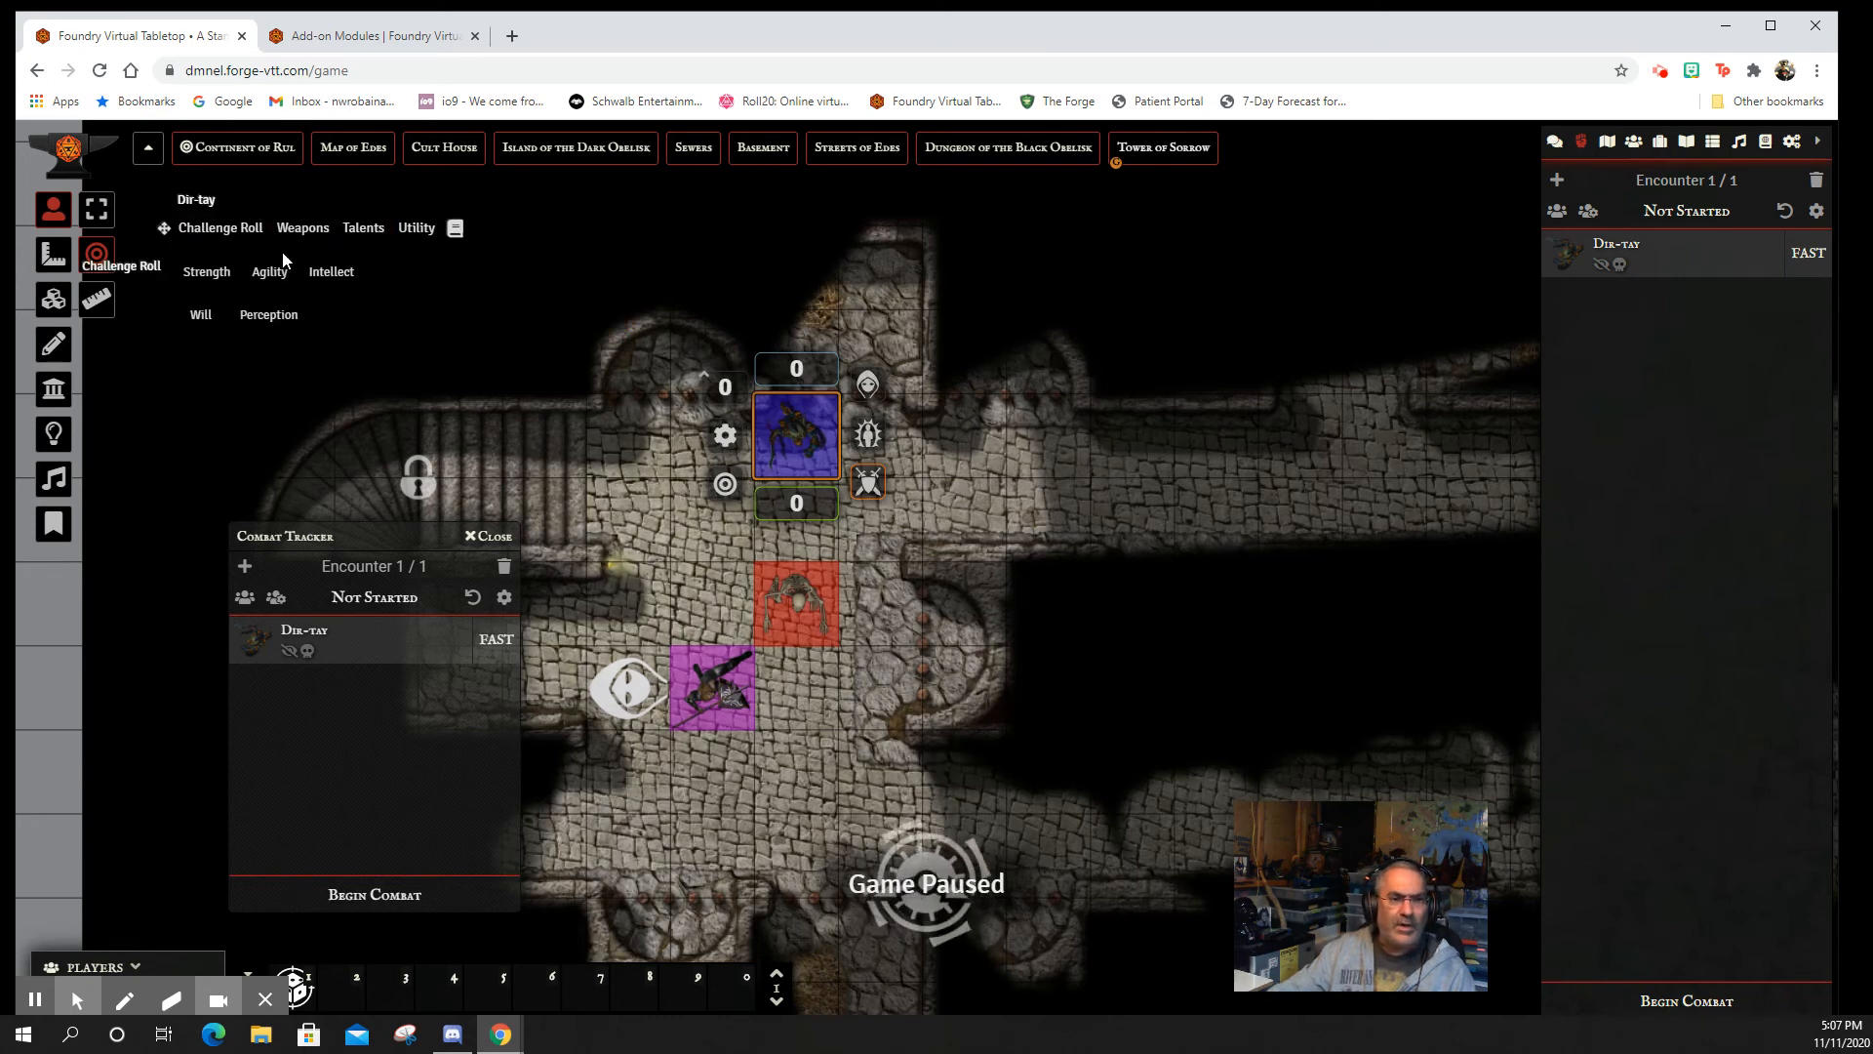
key("t")
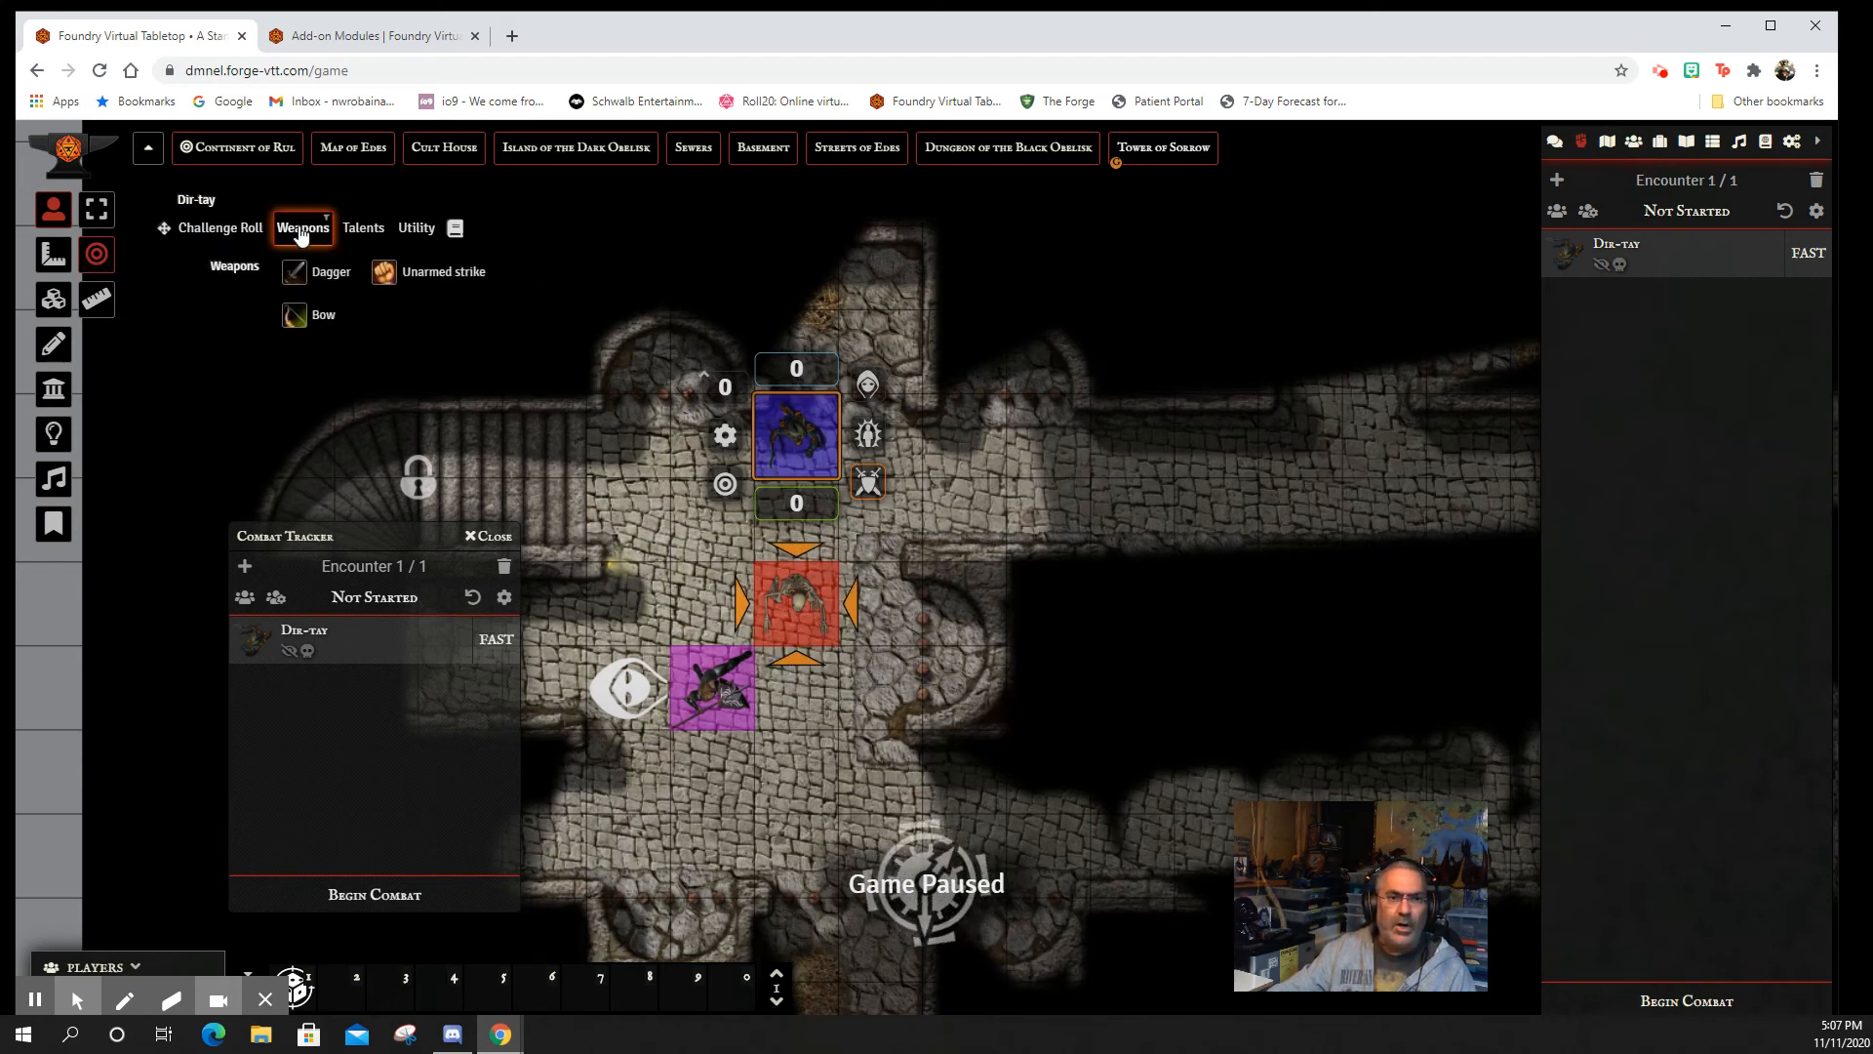
mouse_move(302, 230)
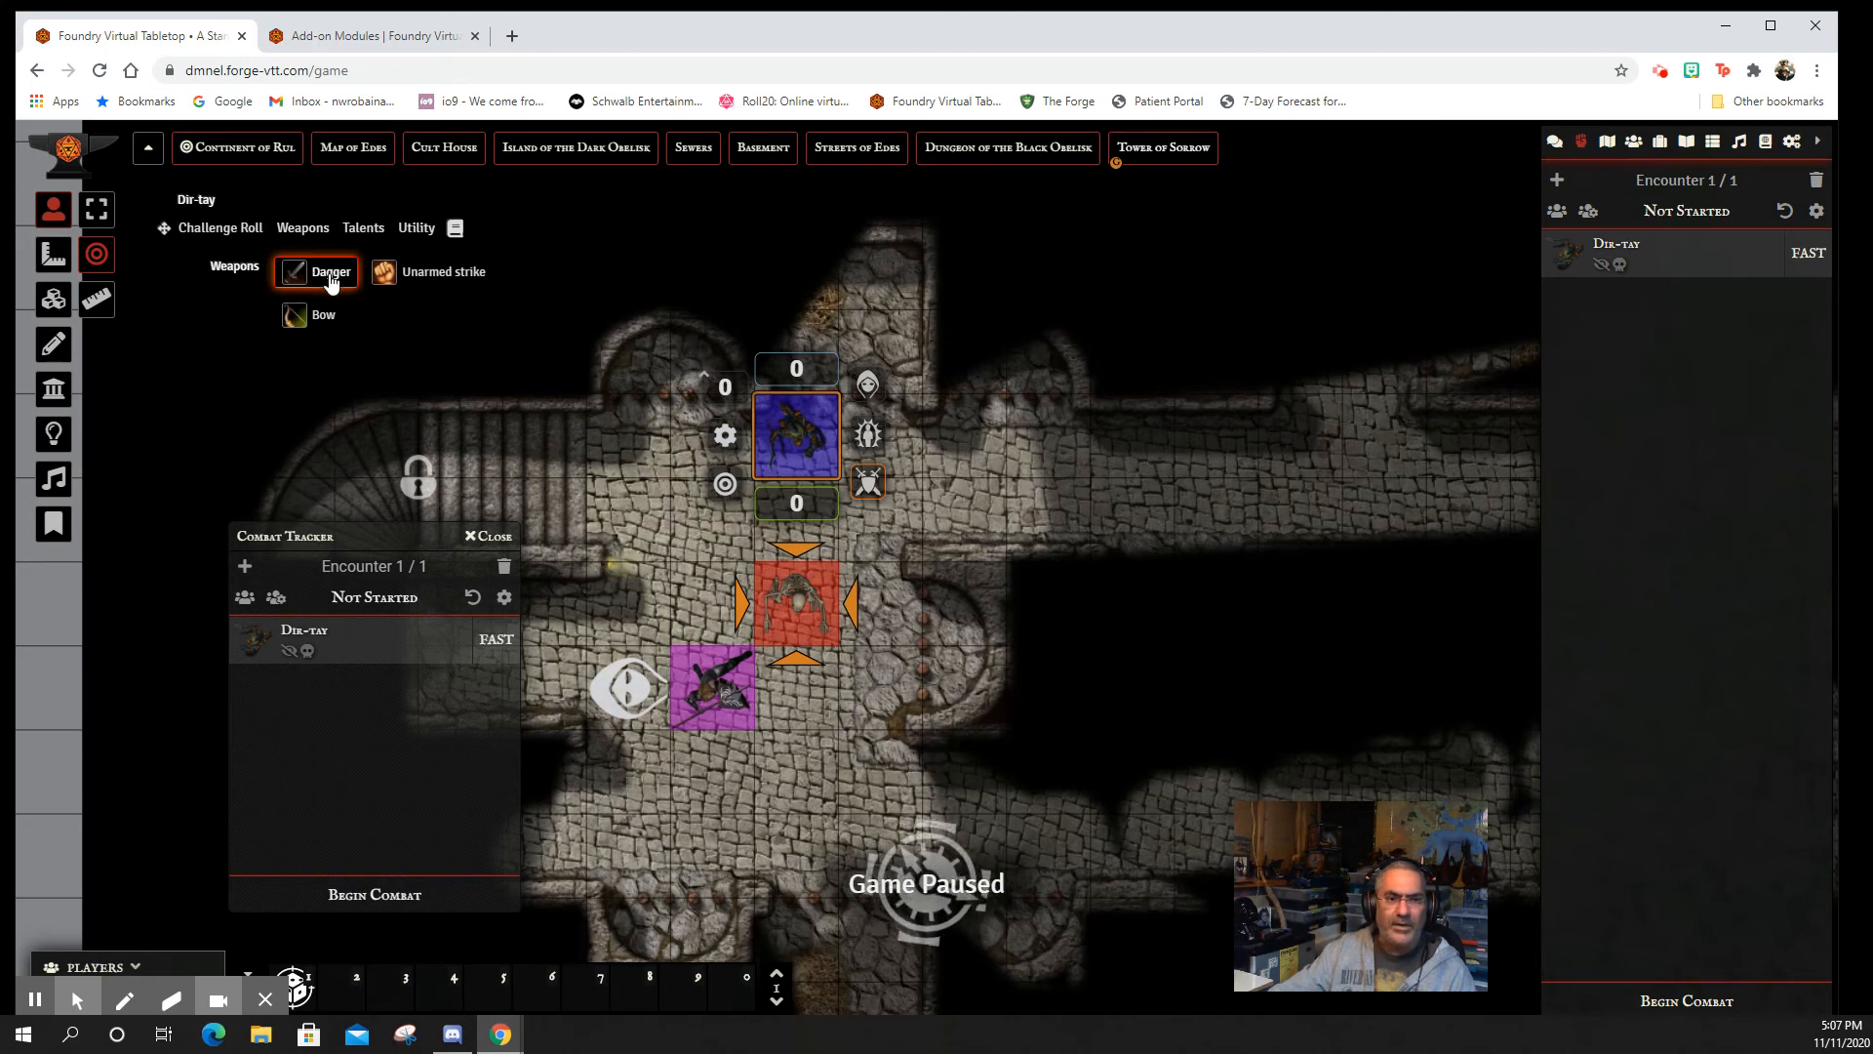
left_click(330, 278)
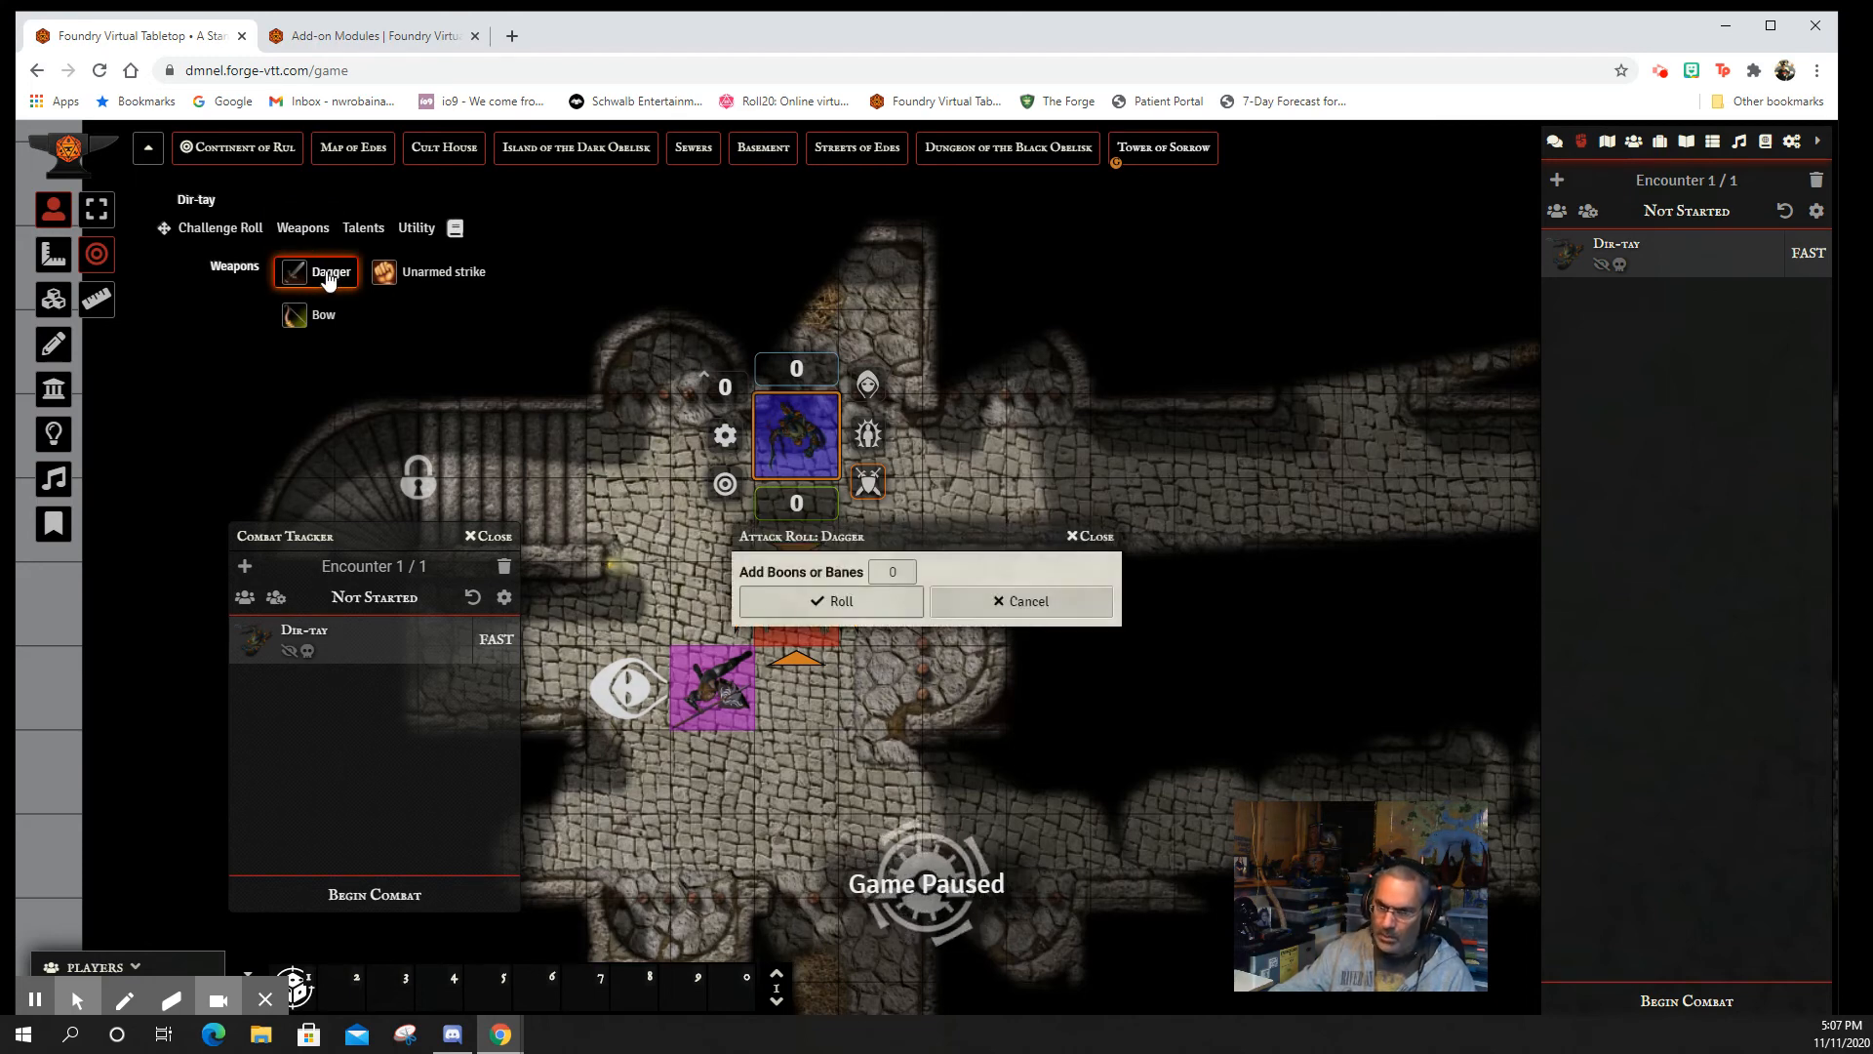
left_click(834, 600)
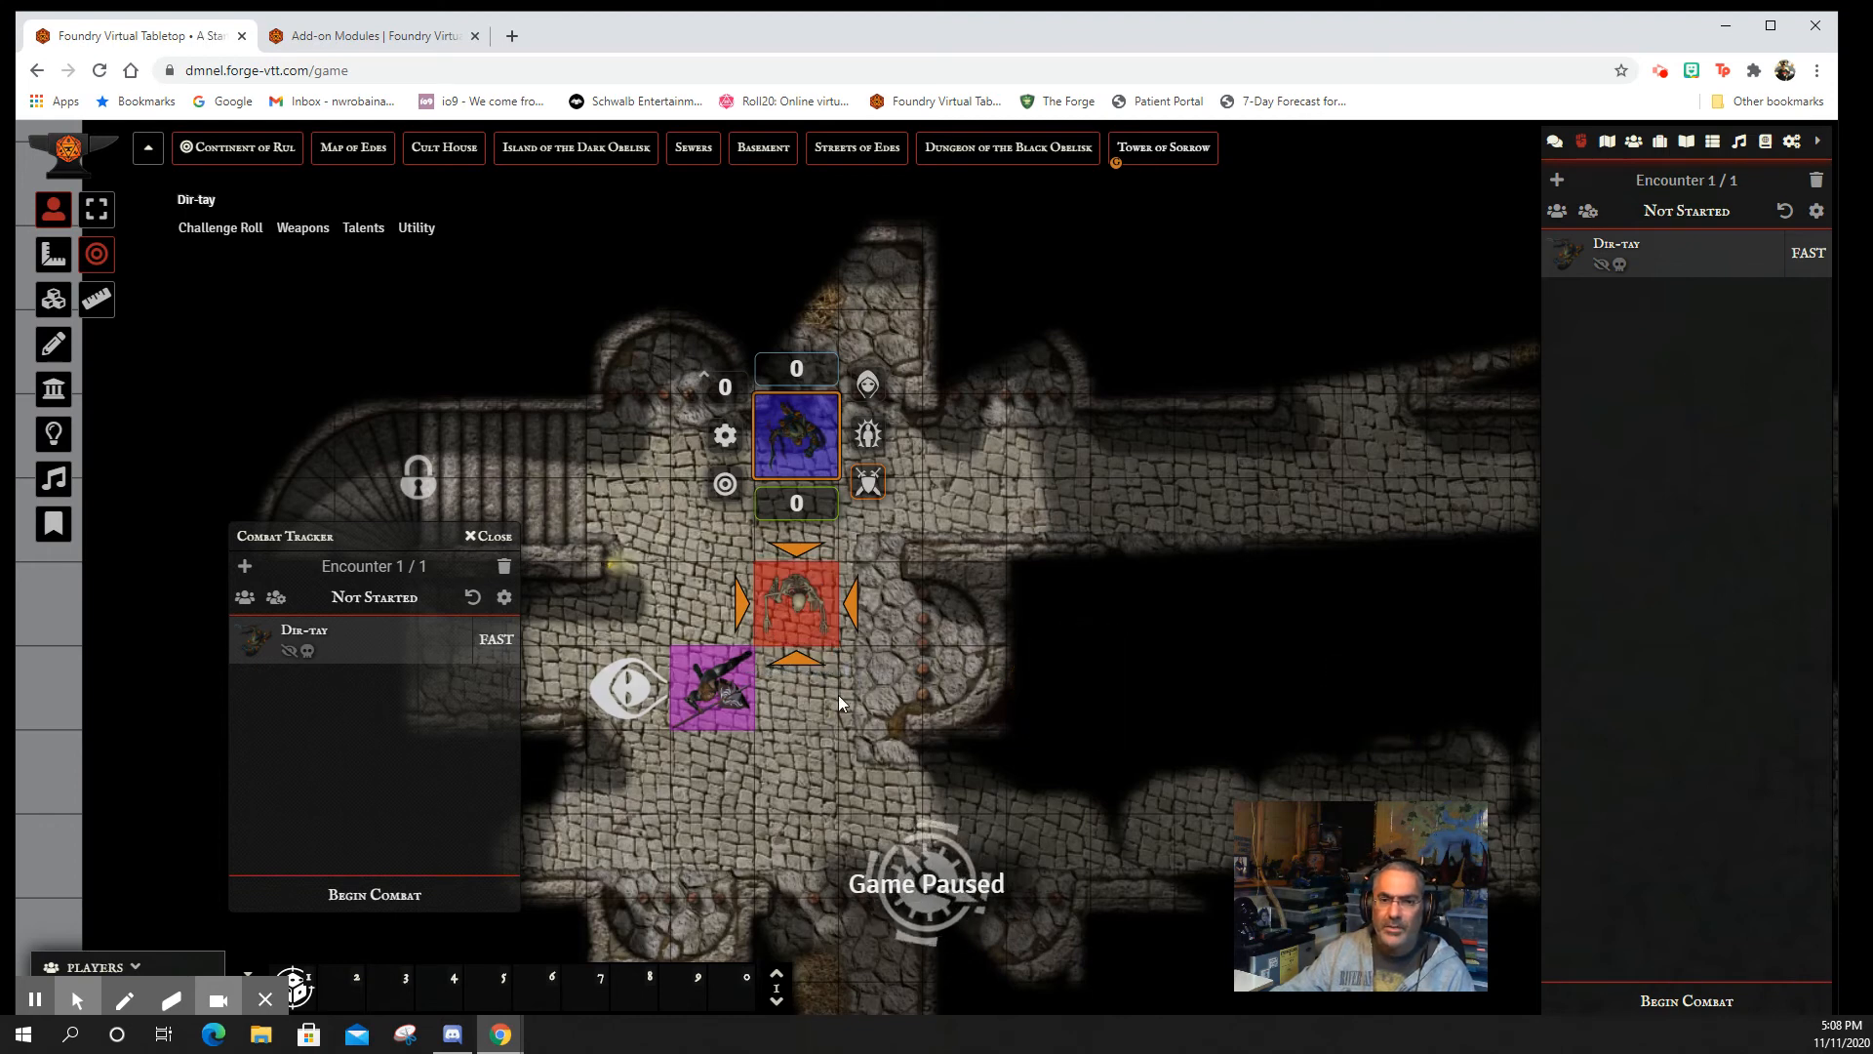
- Inspect the Dagger attack's roll breakdown in the chat log and roll its 1d3 damage
left_click(1555, 141)
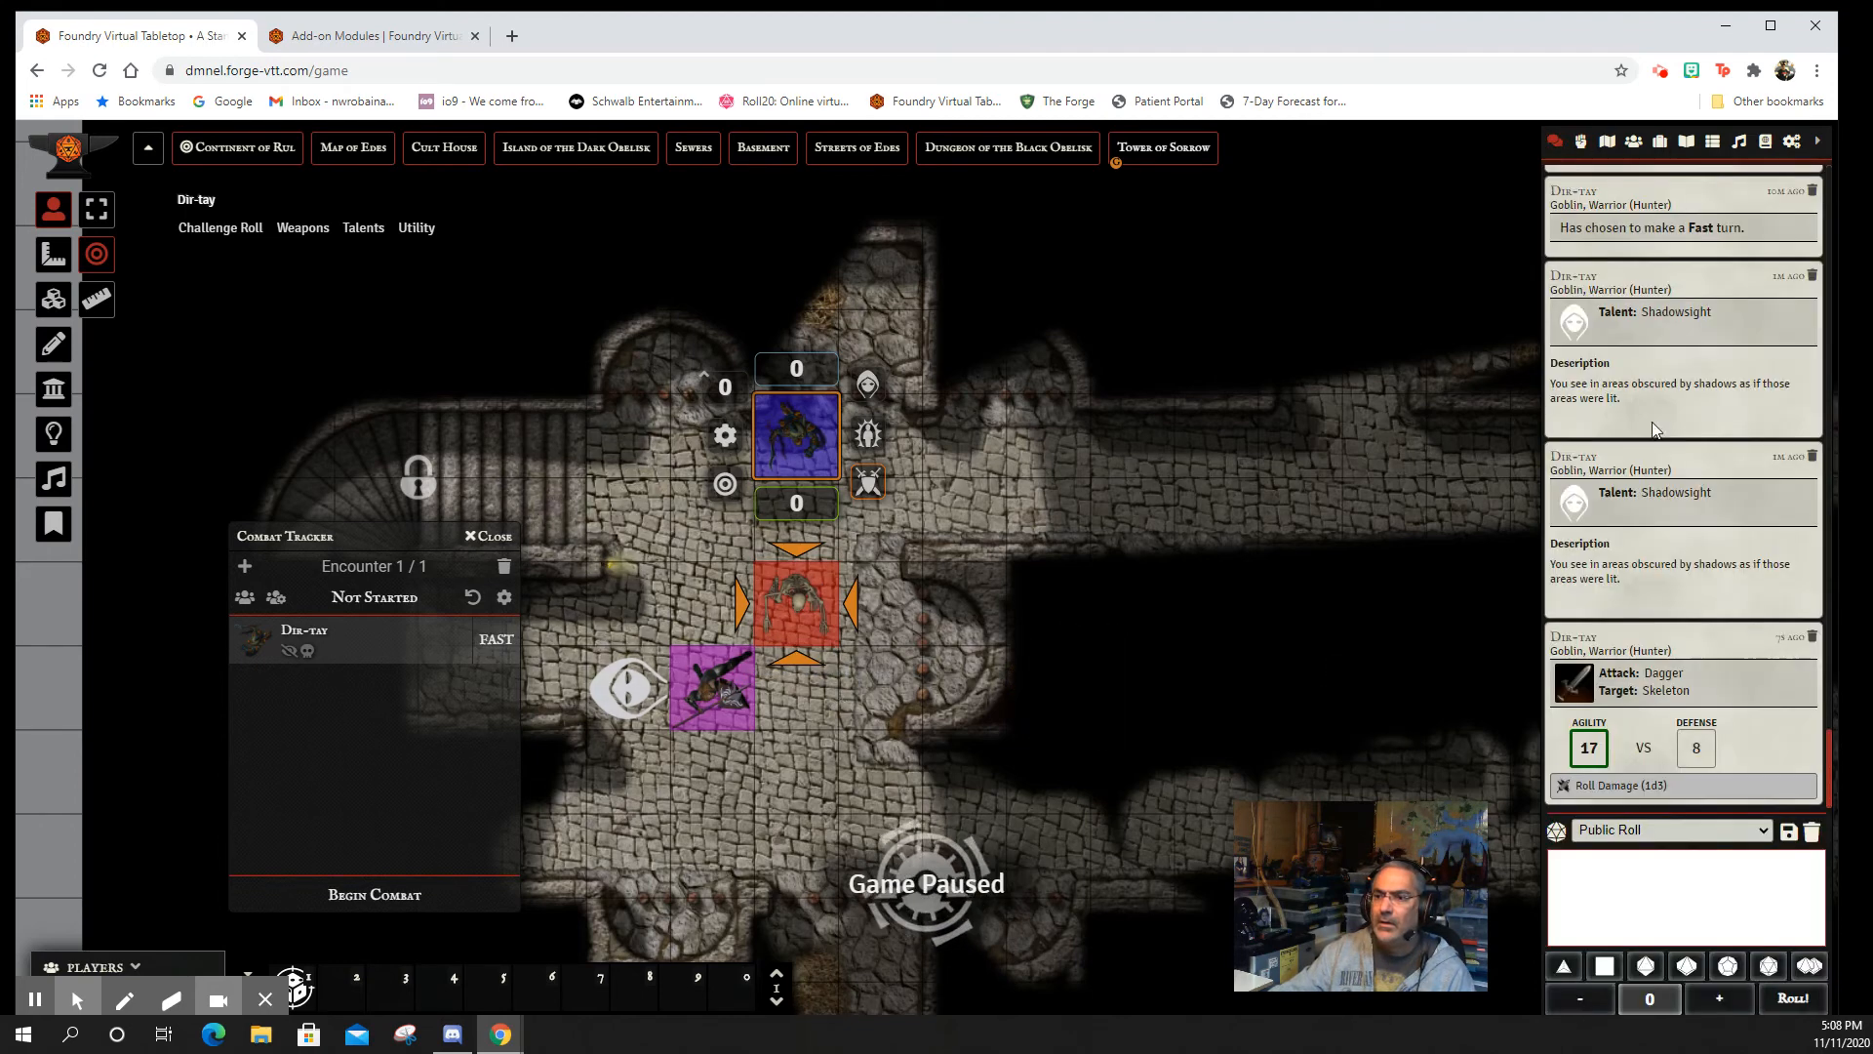
mouse_move(1582, 756)
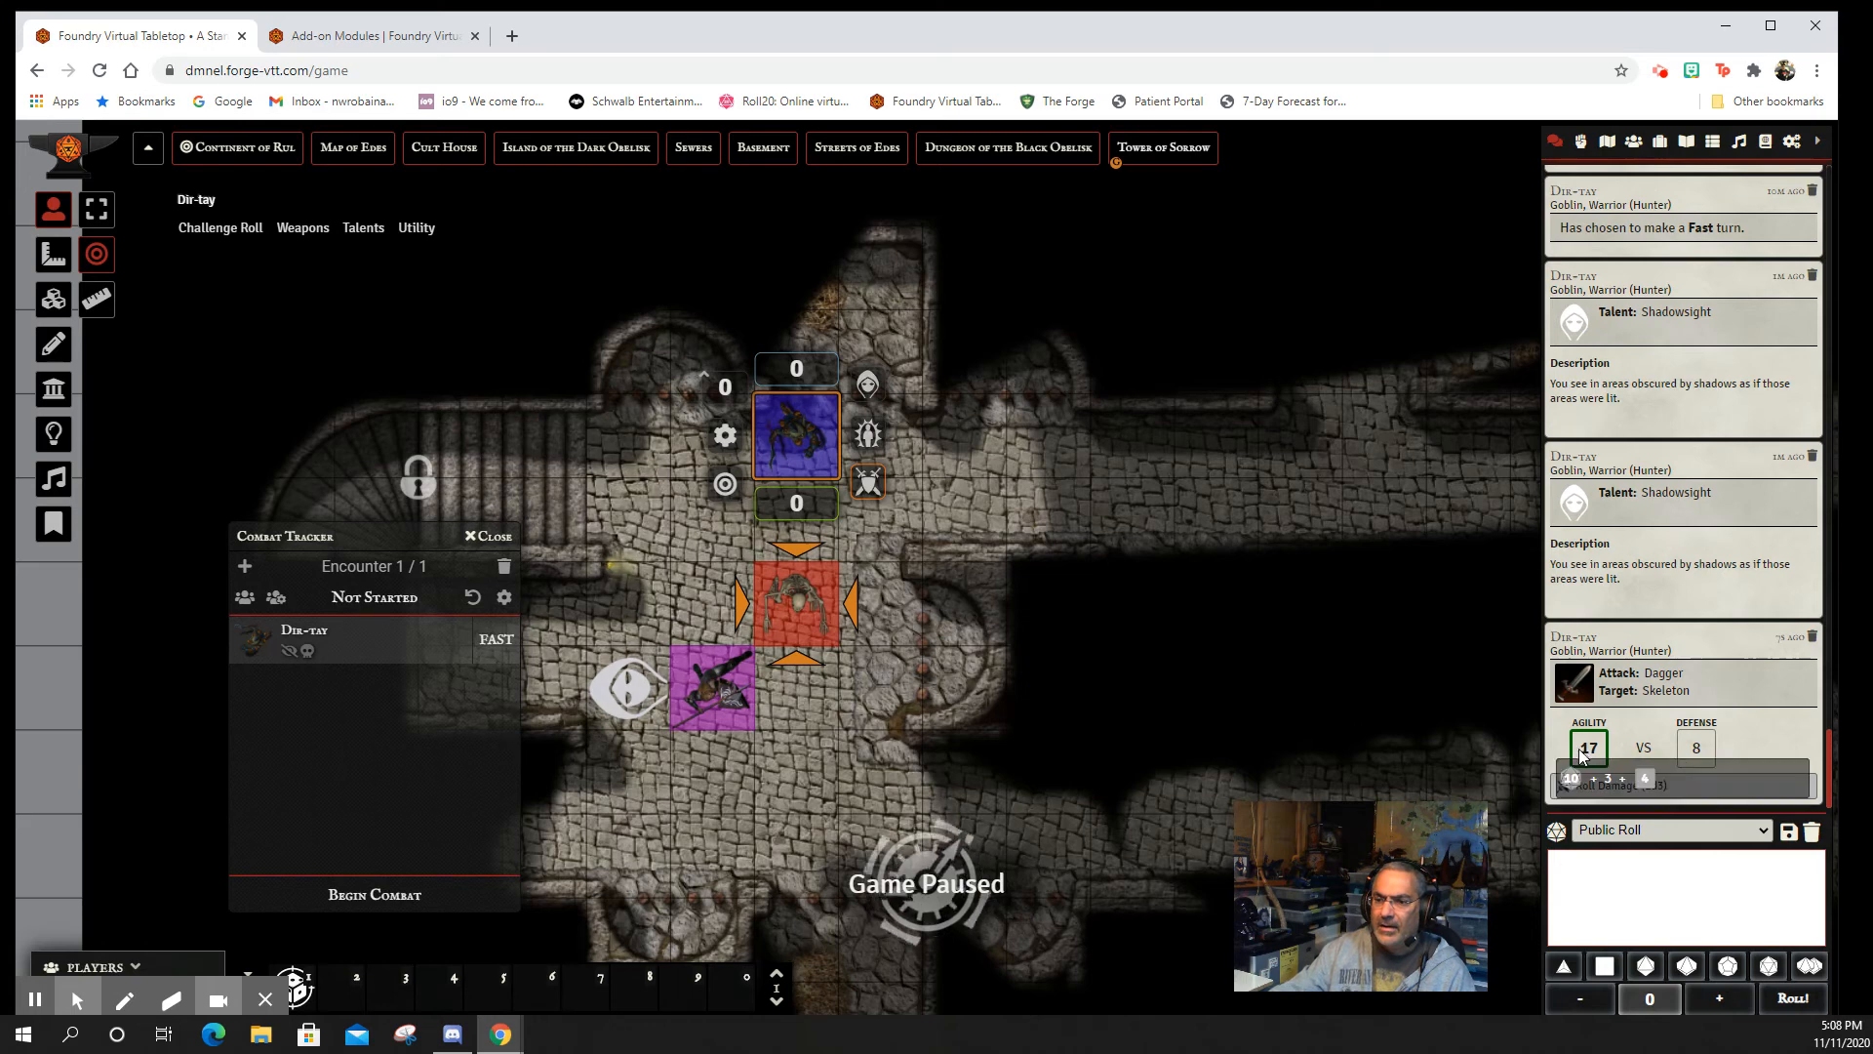
left_click(1598, 795)
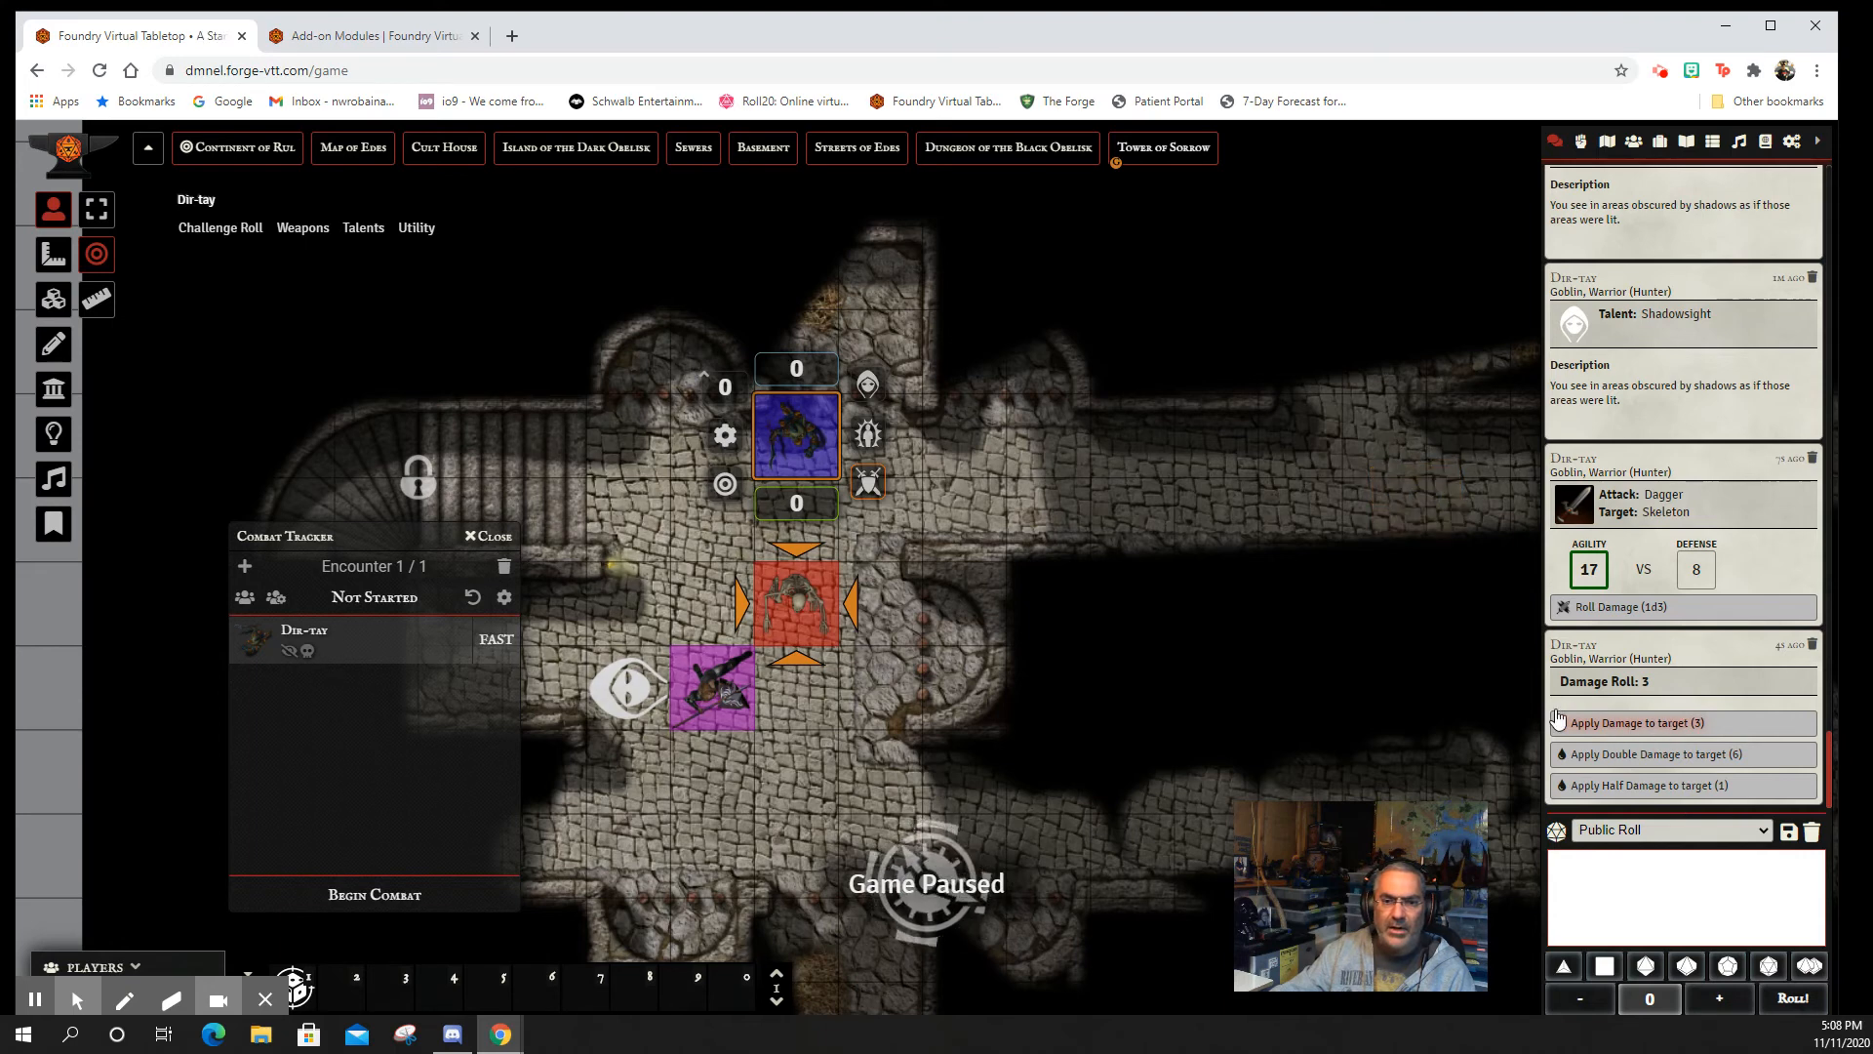
- Check the damage on the Skeleton's token, review the earlier combat messages in chat and deselect the tokens
left_click(792, 616)
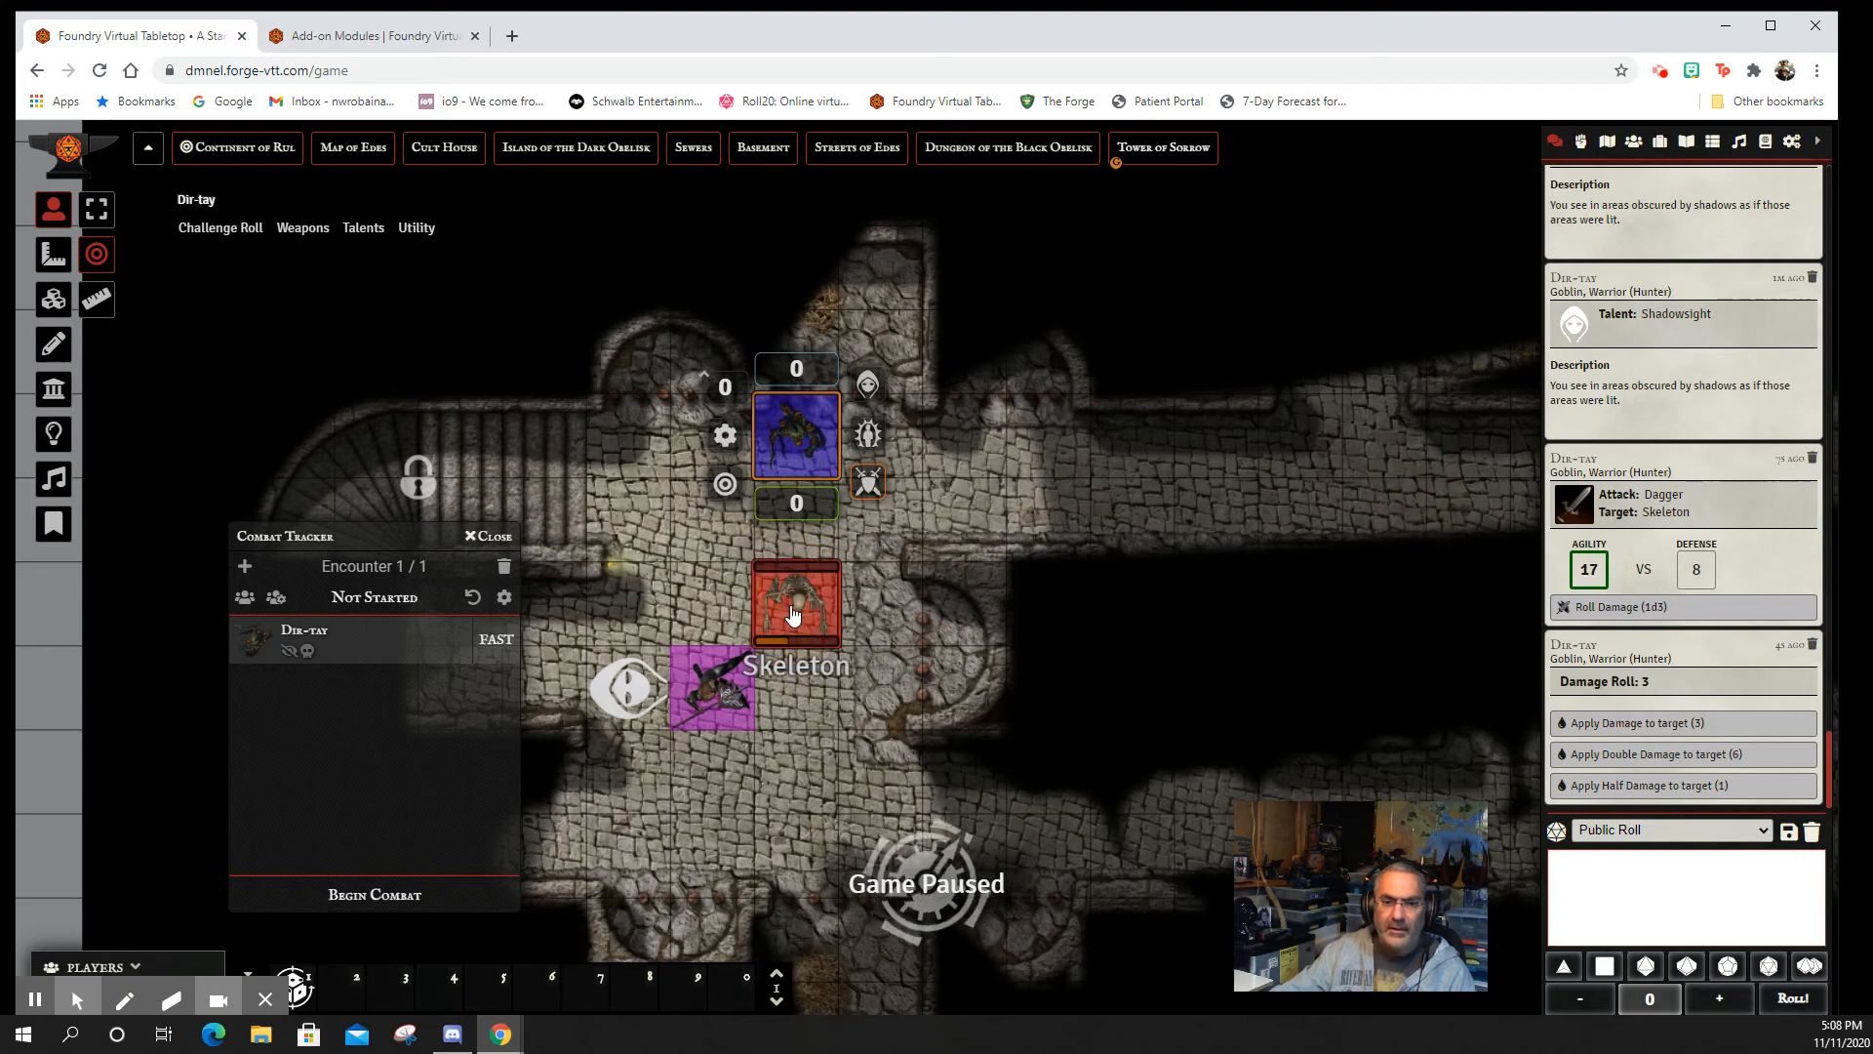
right_click(792, 612)
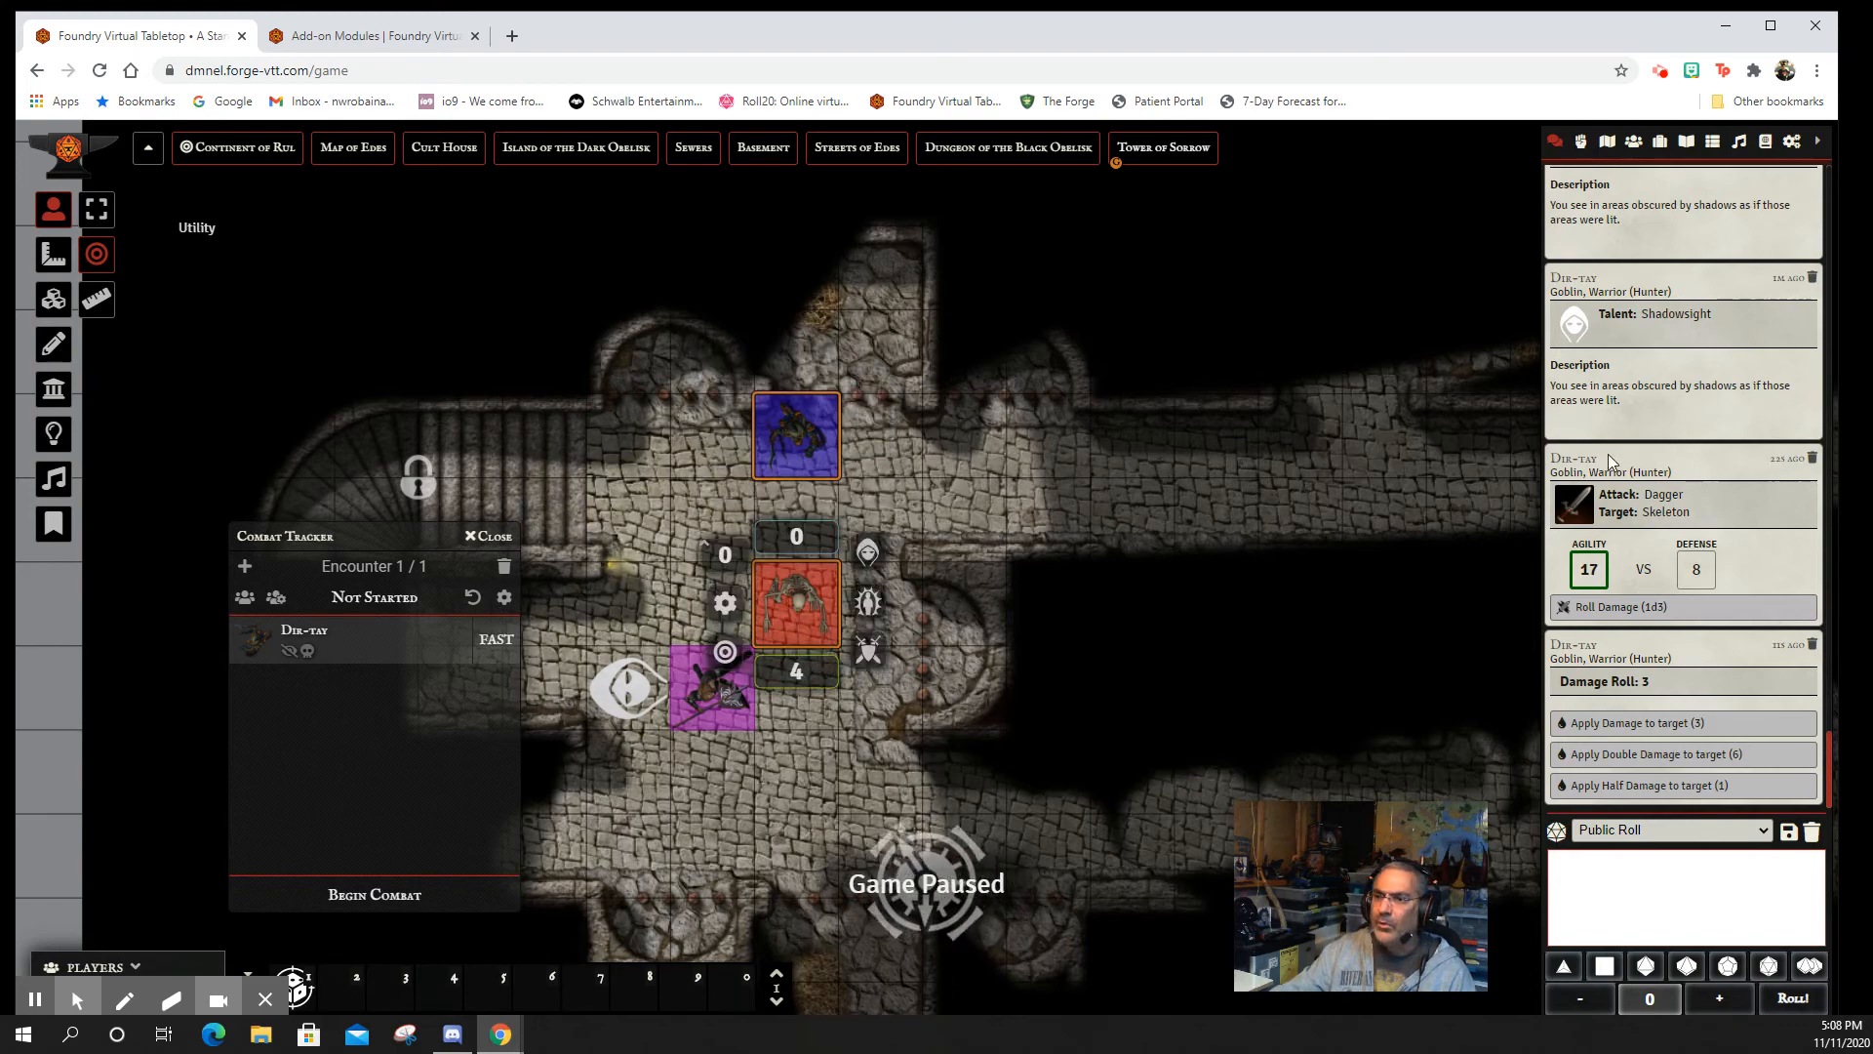
scroll(1610, 463, "up", 5)
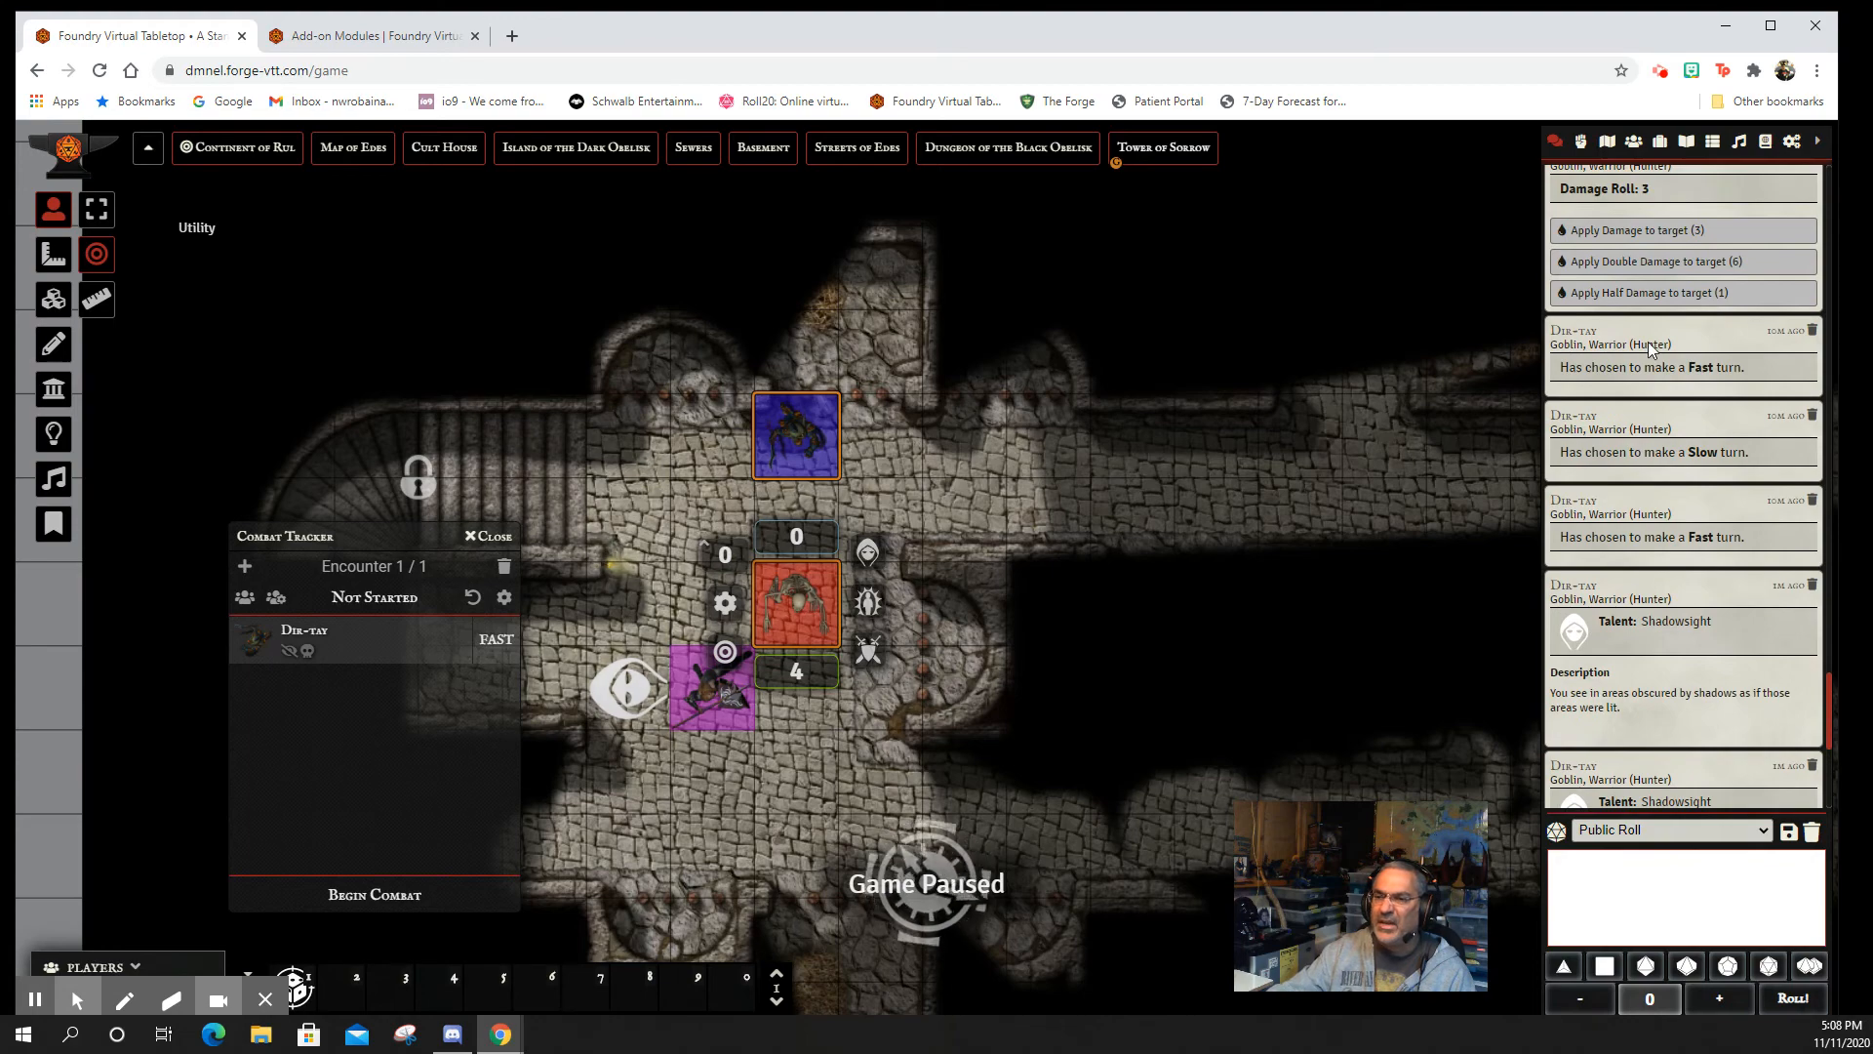
scroll(1698, 488, "up", 1)
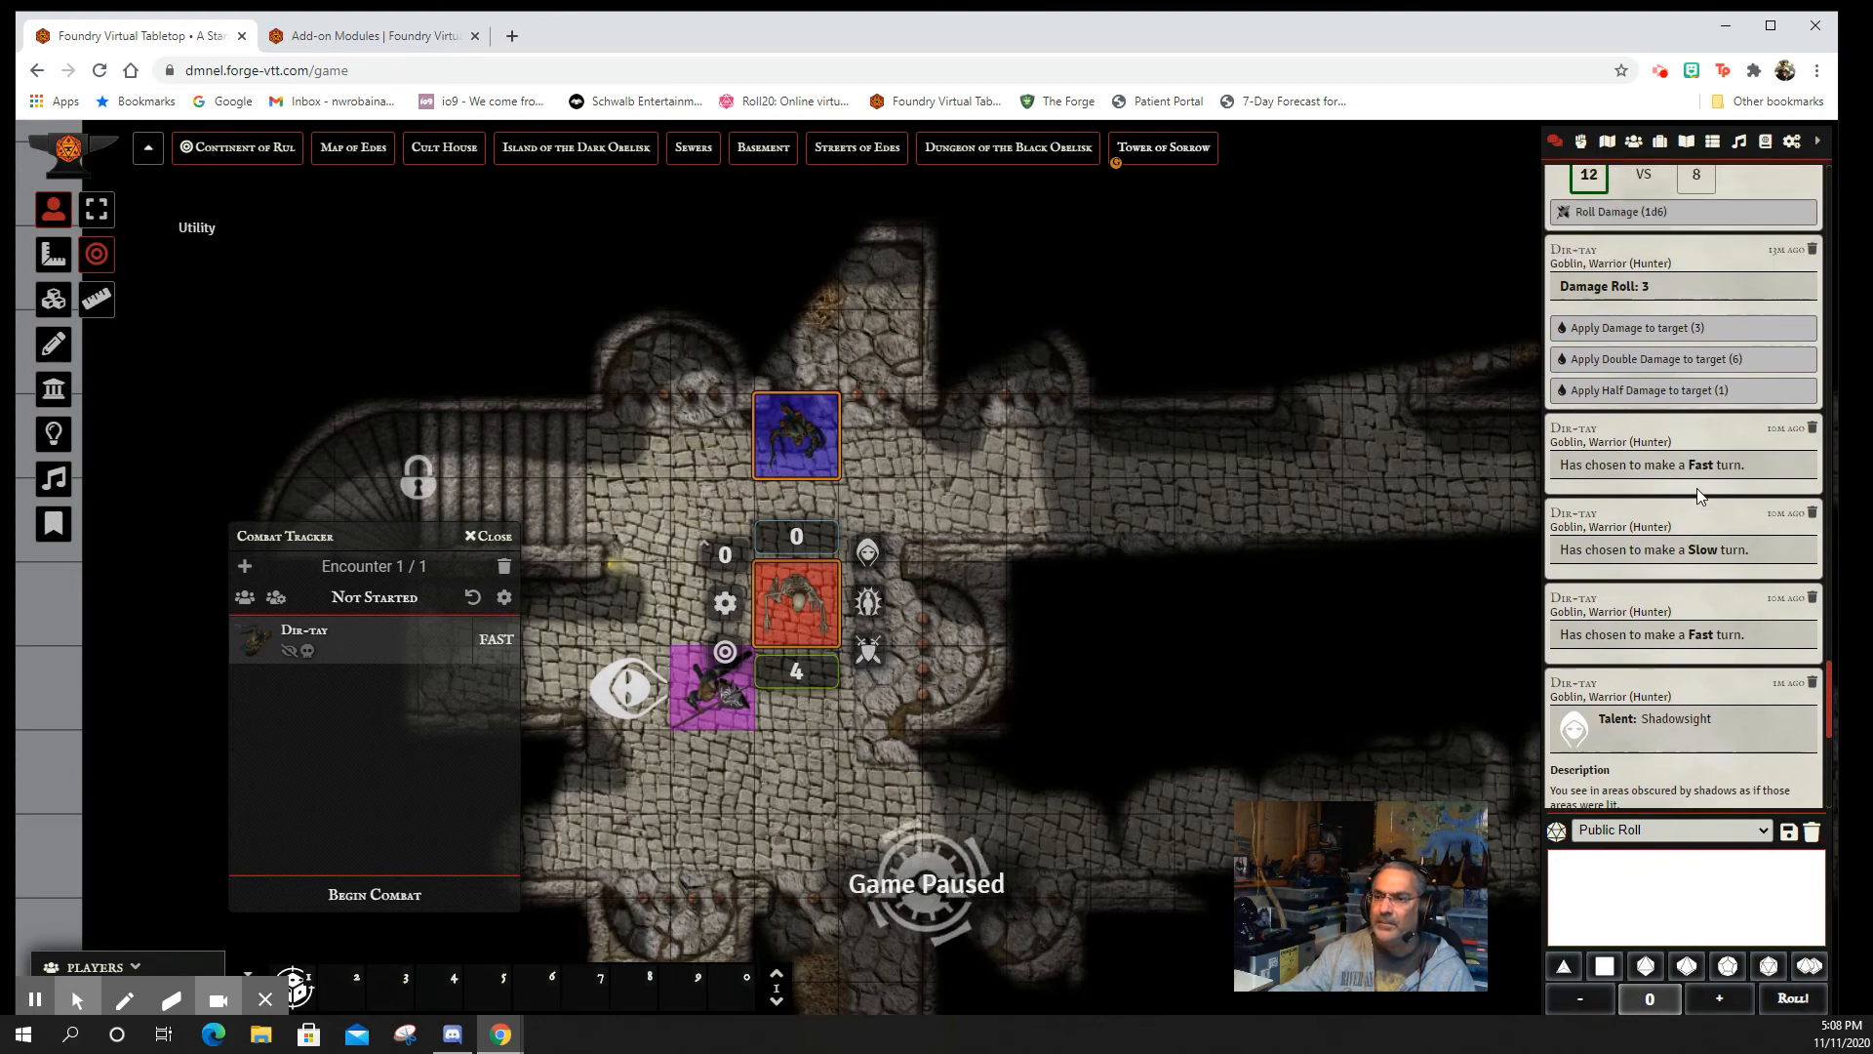
scroll(1695, 487, "down", 5)
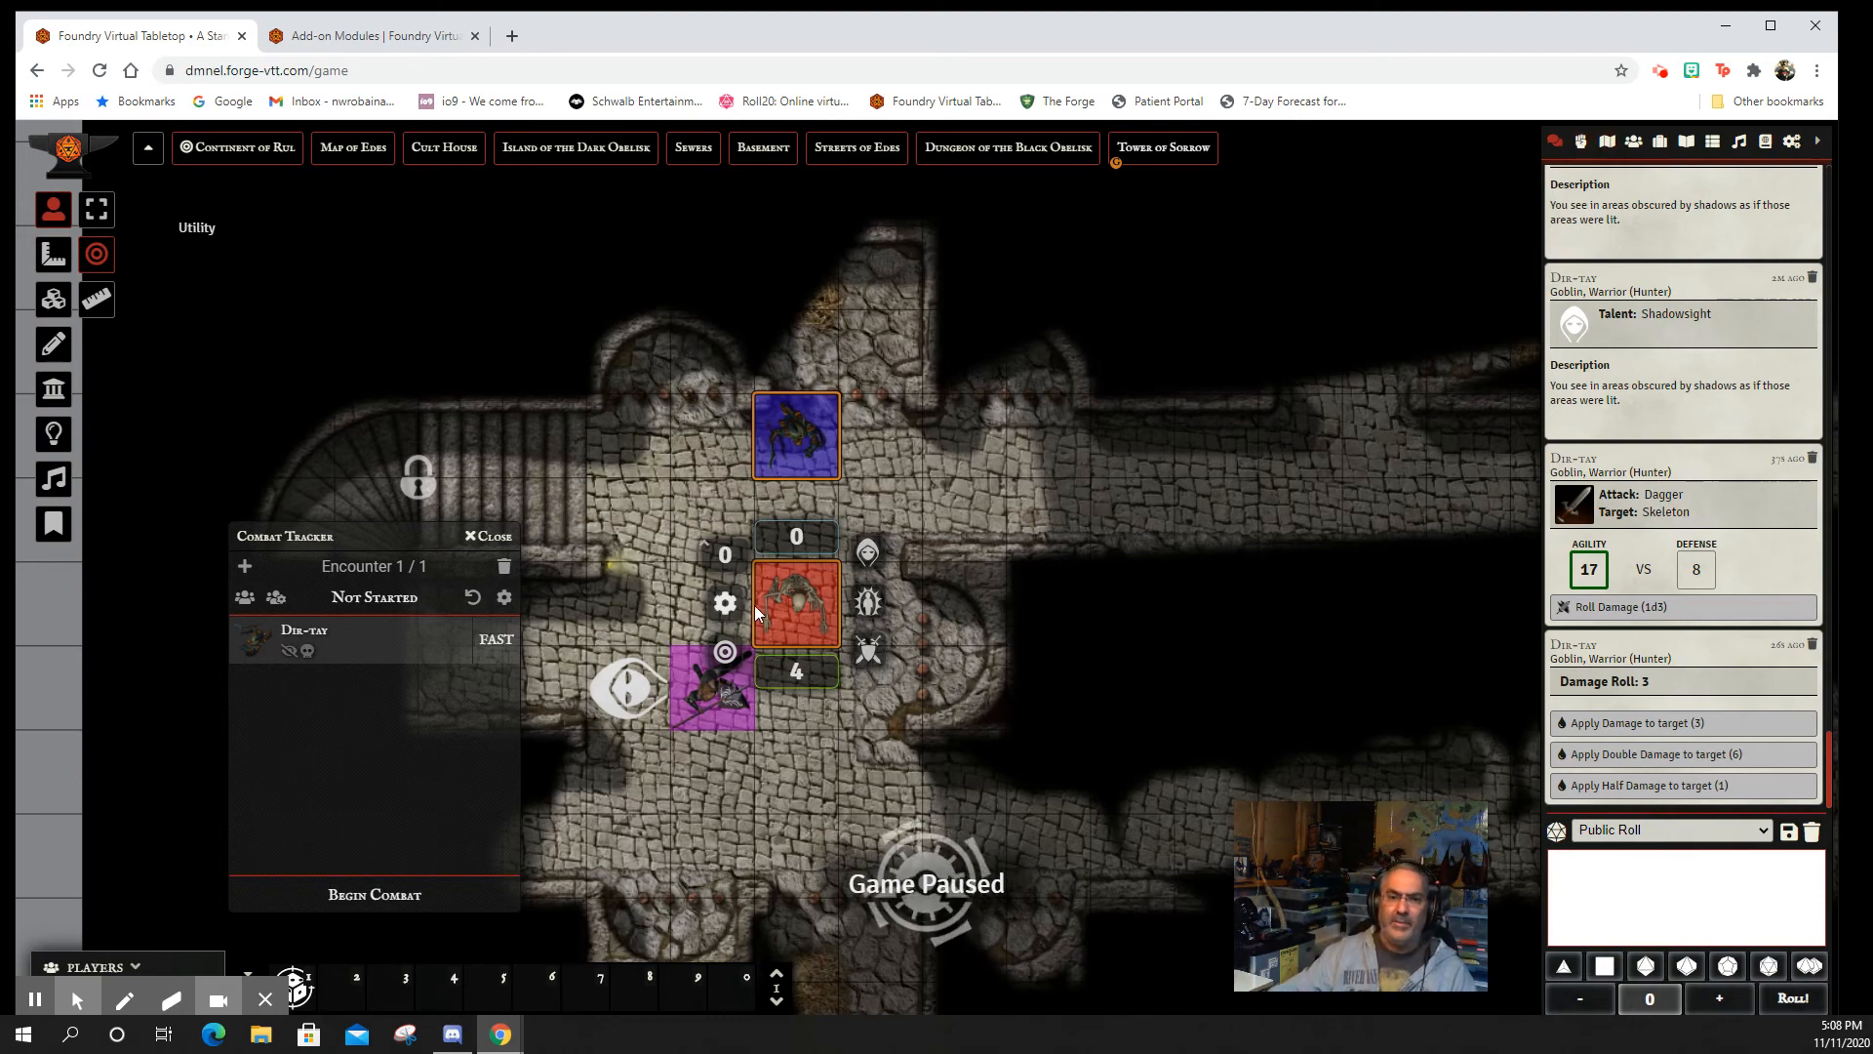
left_click(927, 459)
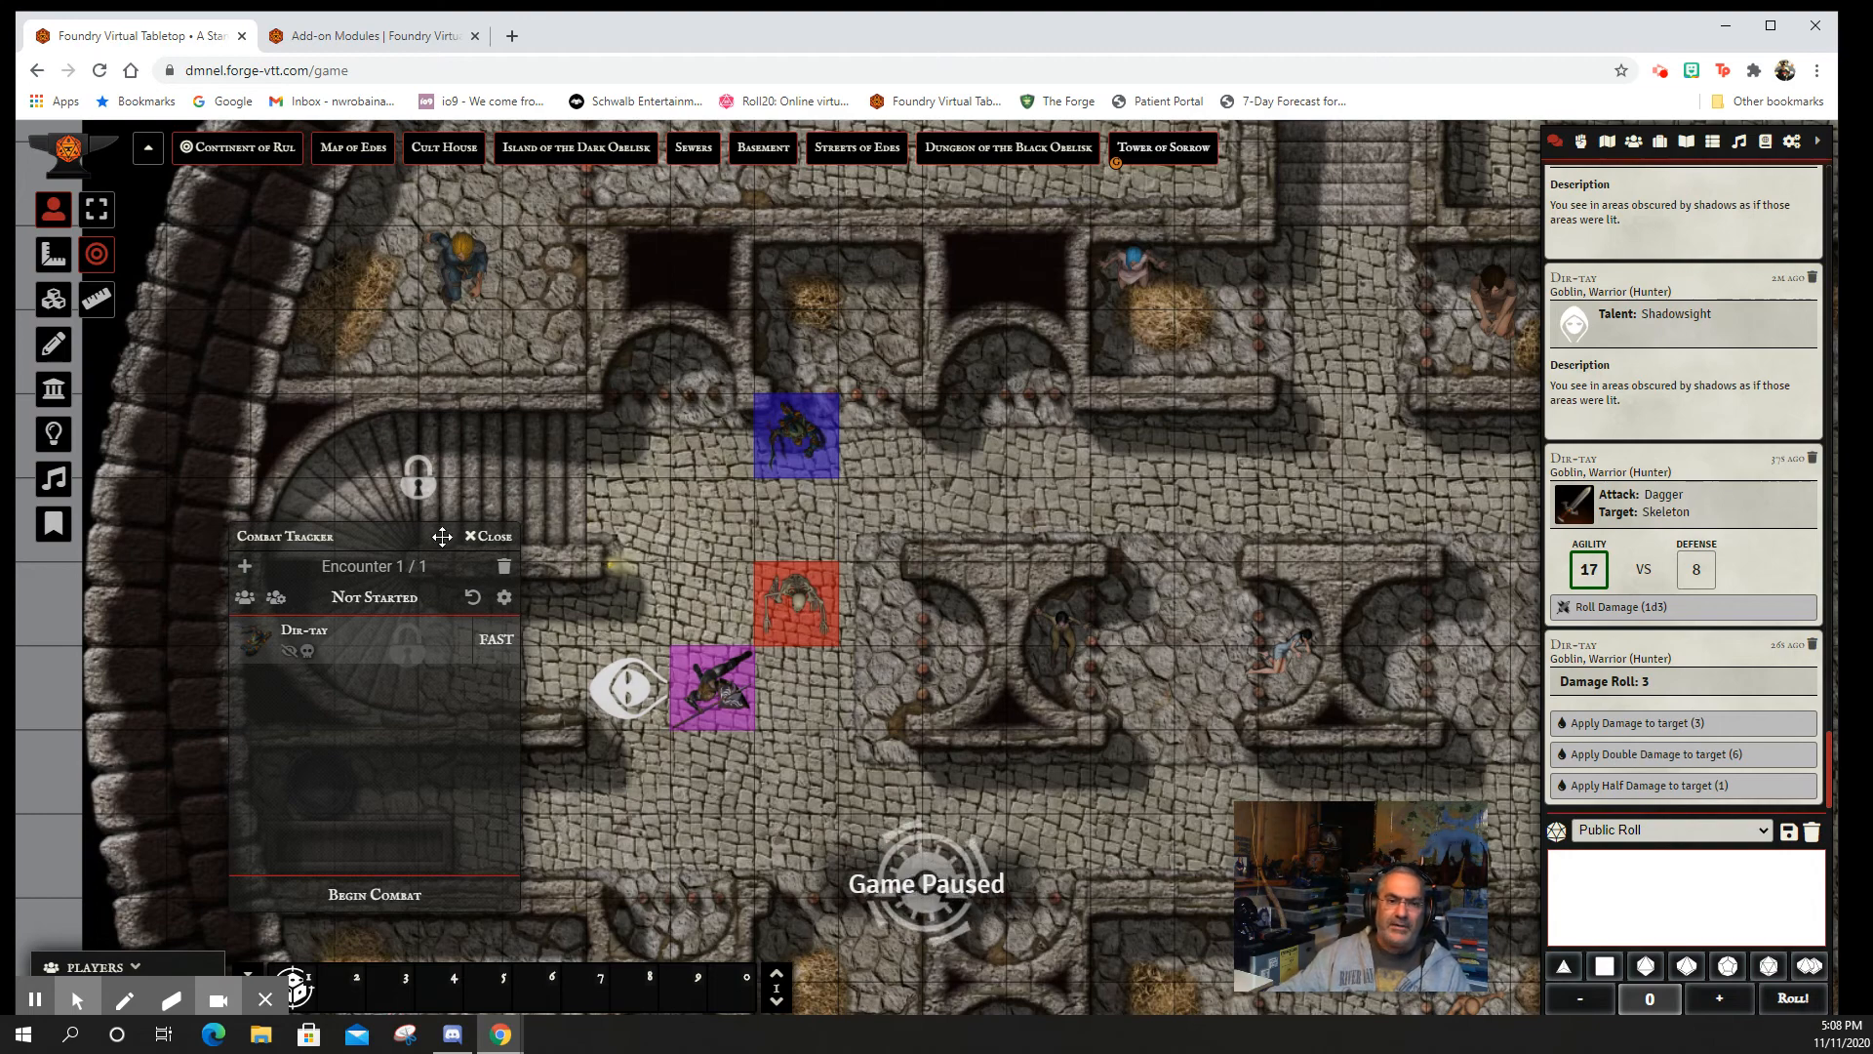
- Close the floating Combat Tracker window and target Dir-tay's token
left_click(490, 537)
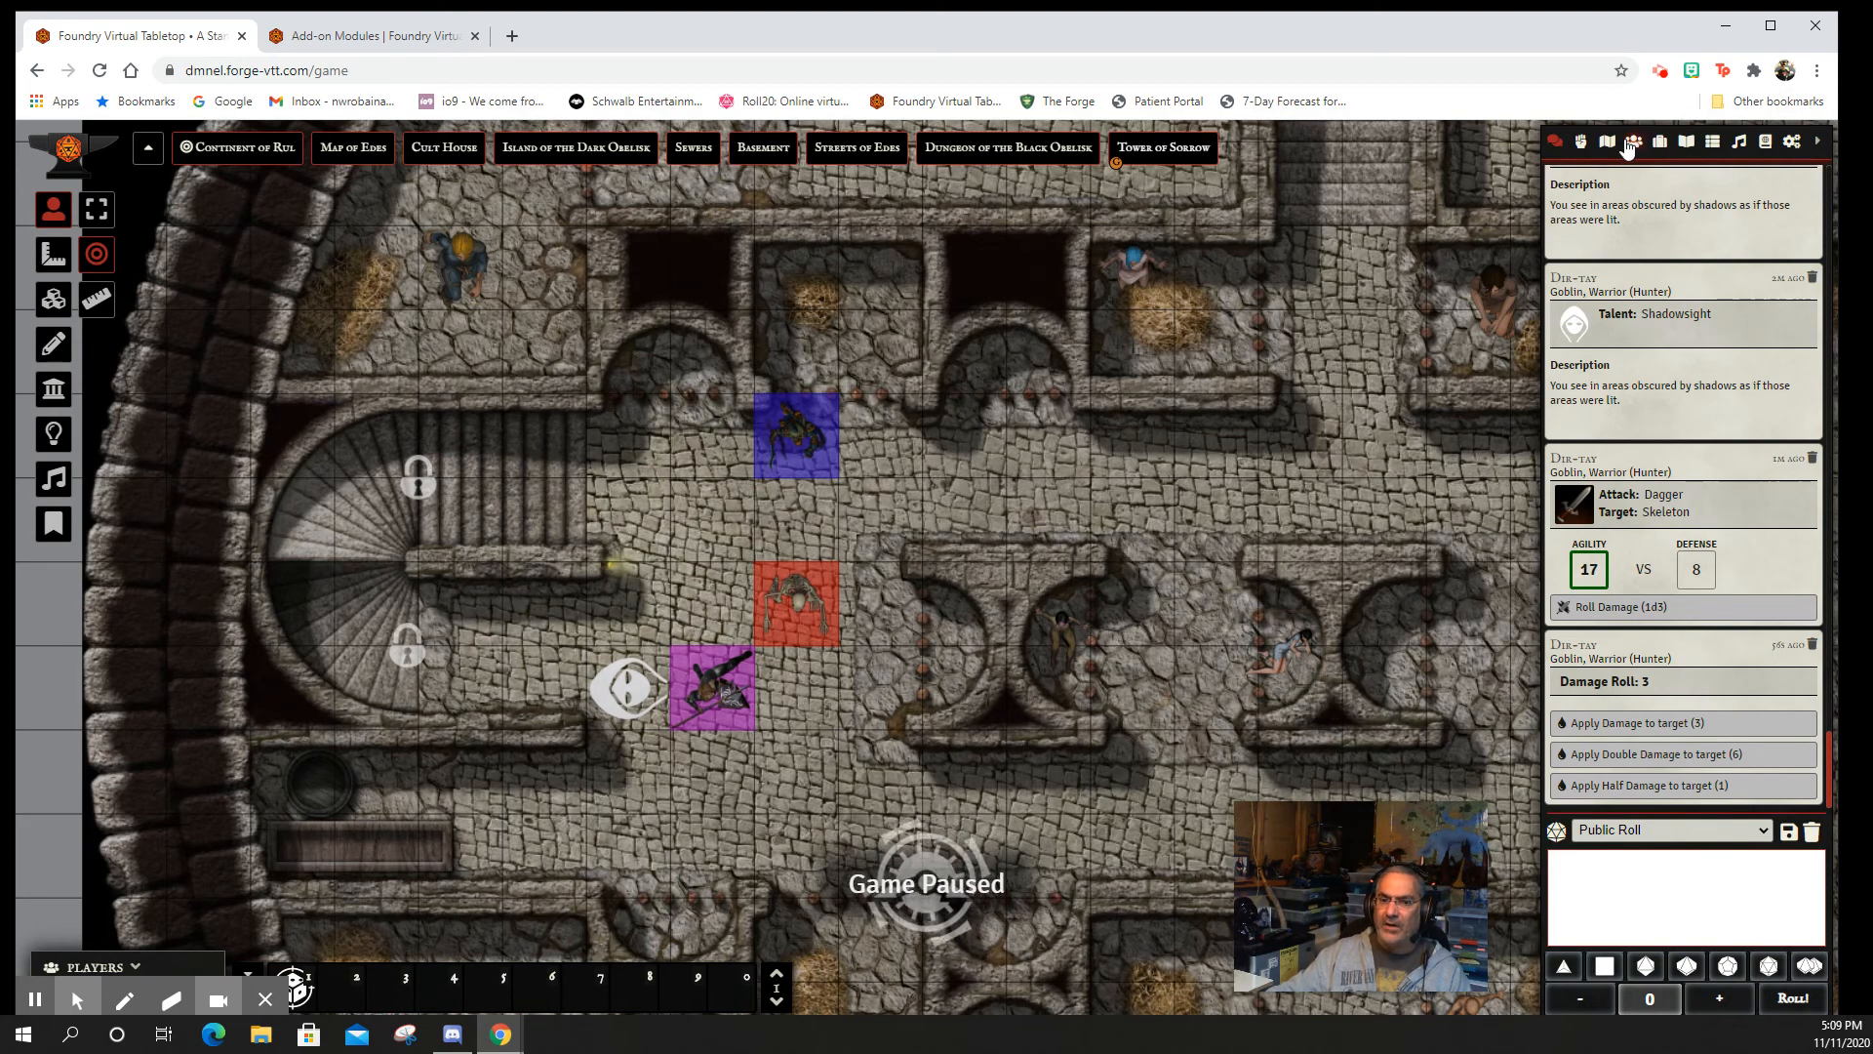
left_click(825, 447)
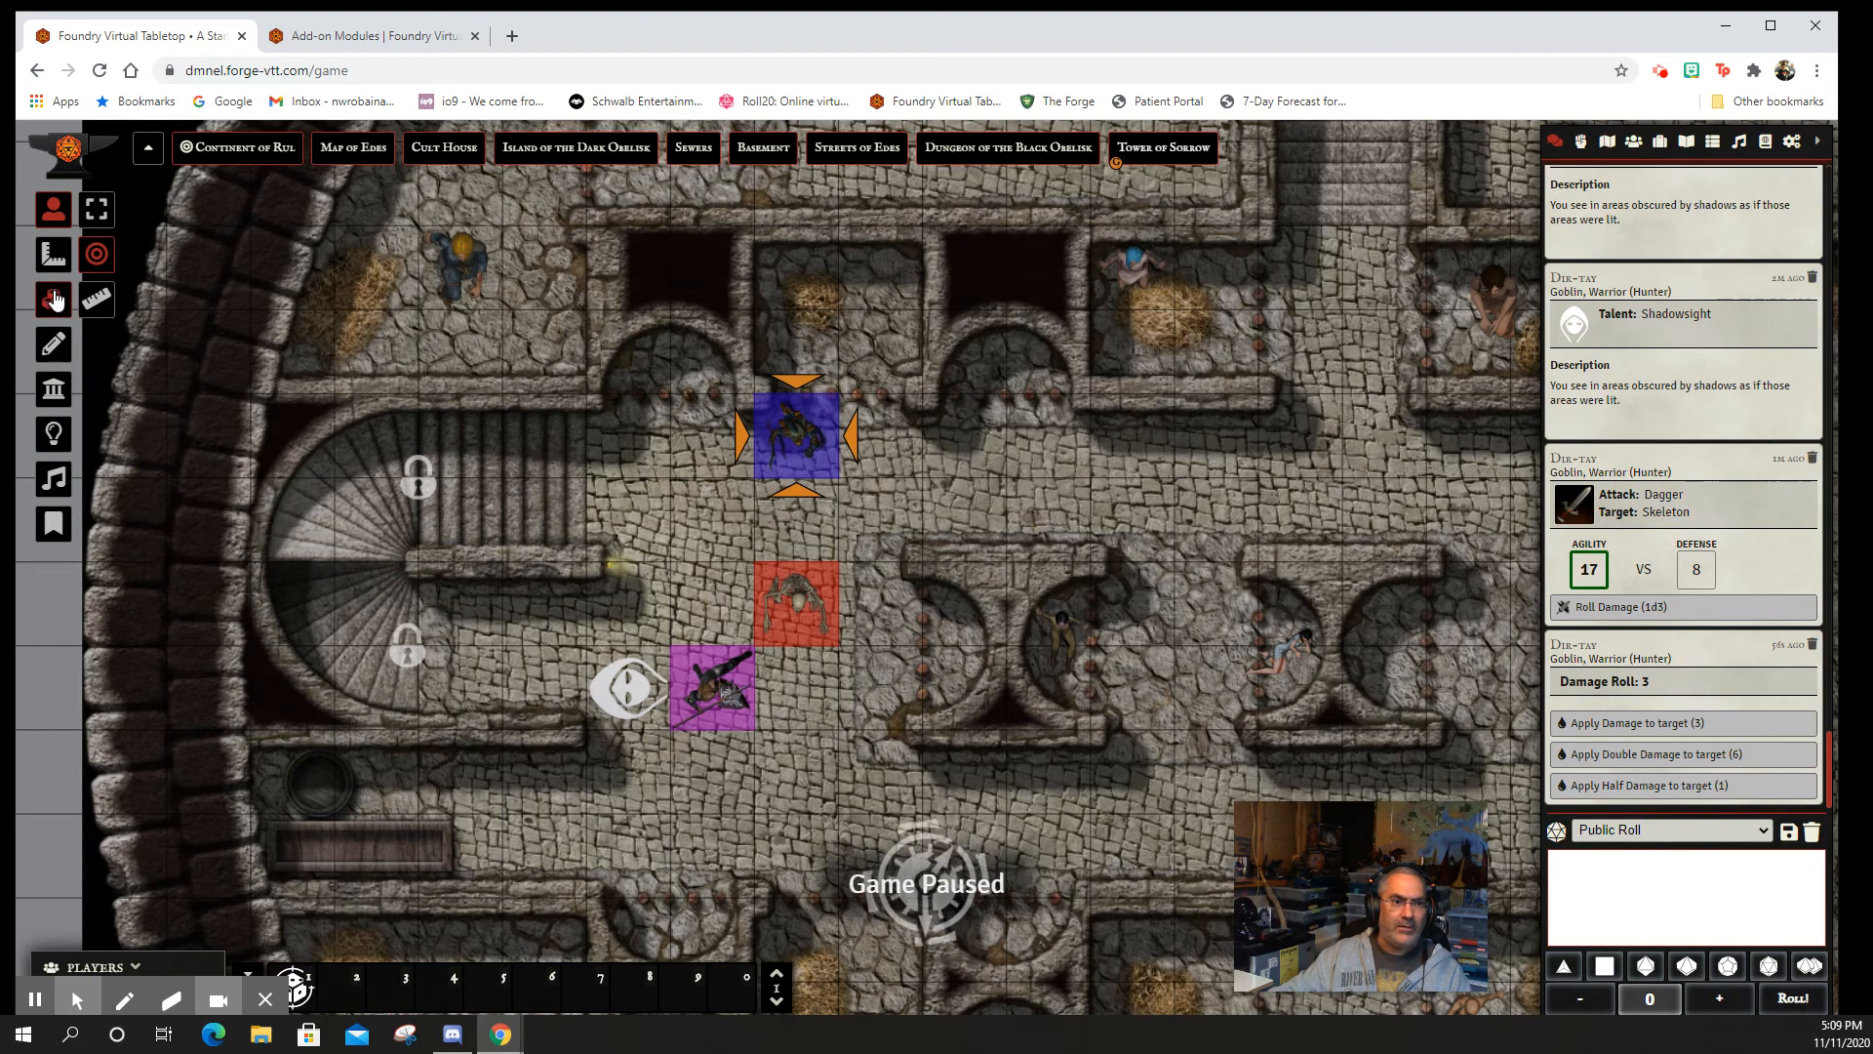
- Place a circular measurement template with a radius of about 5 yds beside Dir-tay's token and inspect its configuration without changes
left_click(54, 254)
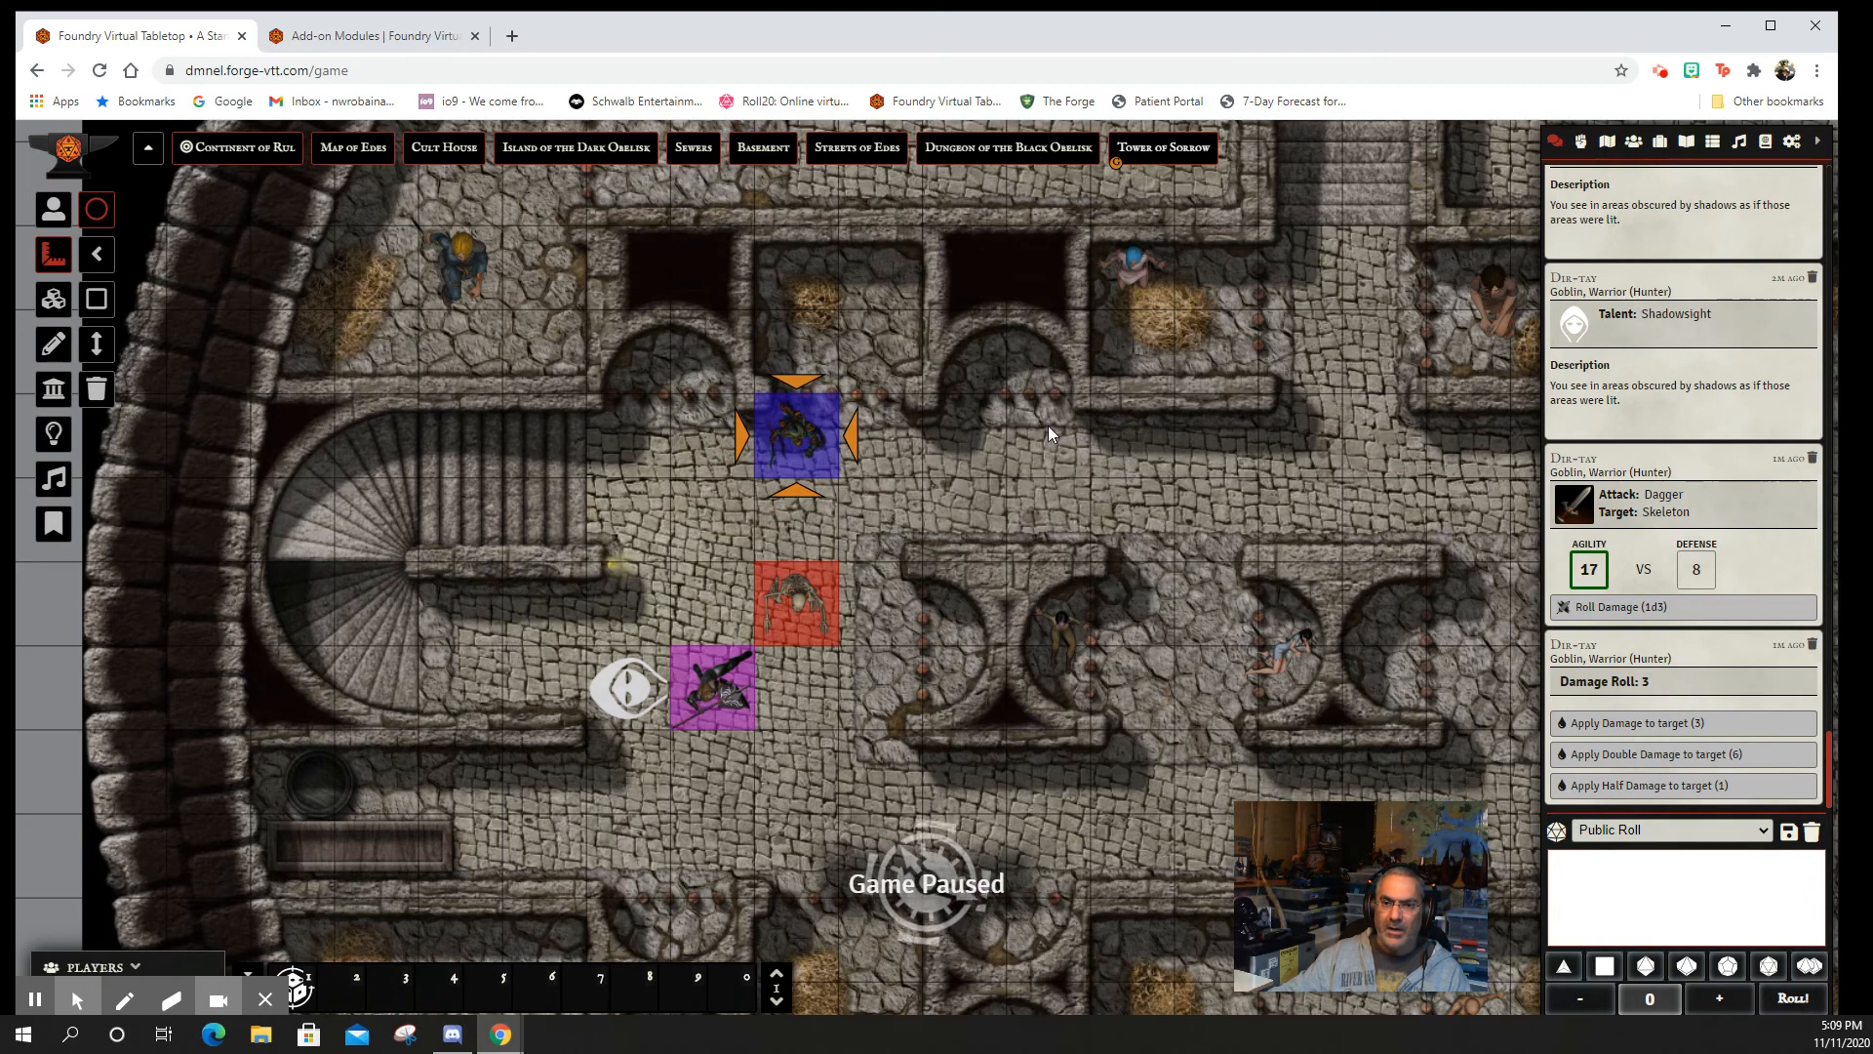
mouse_move(1010, 402)
left_mouse_down()
mouse_move(1307, 624)
mouse_move(1231, 515)
mouse_move(1368, 642)
mouse_move(1348, 611)
mouse_move(1361, 625)
left_mouse_up()
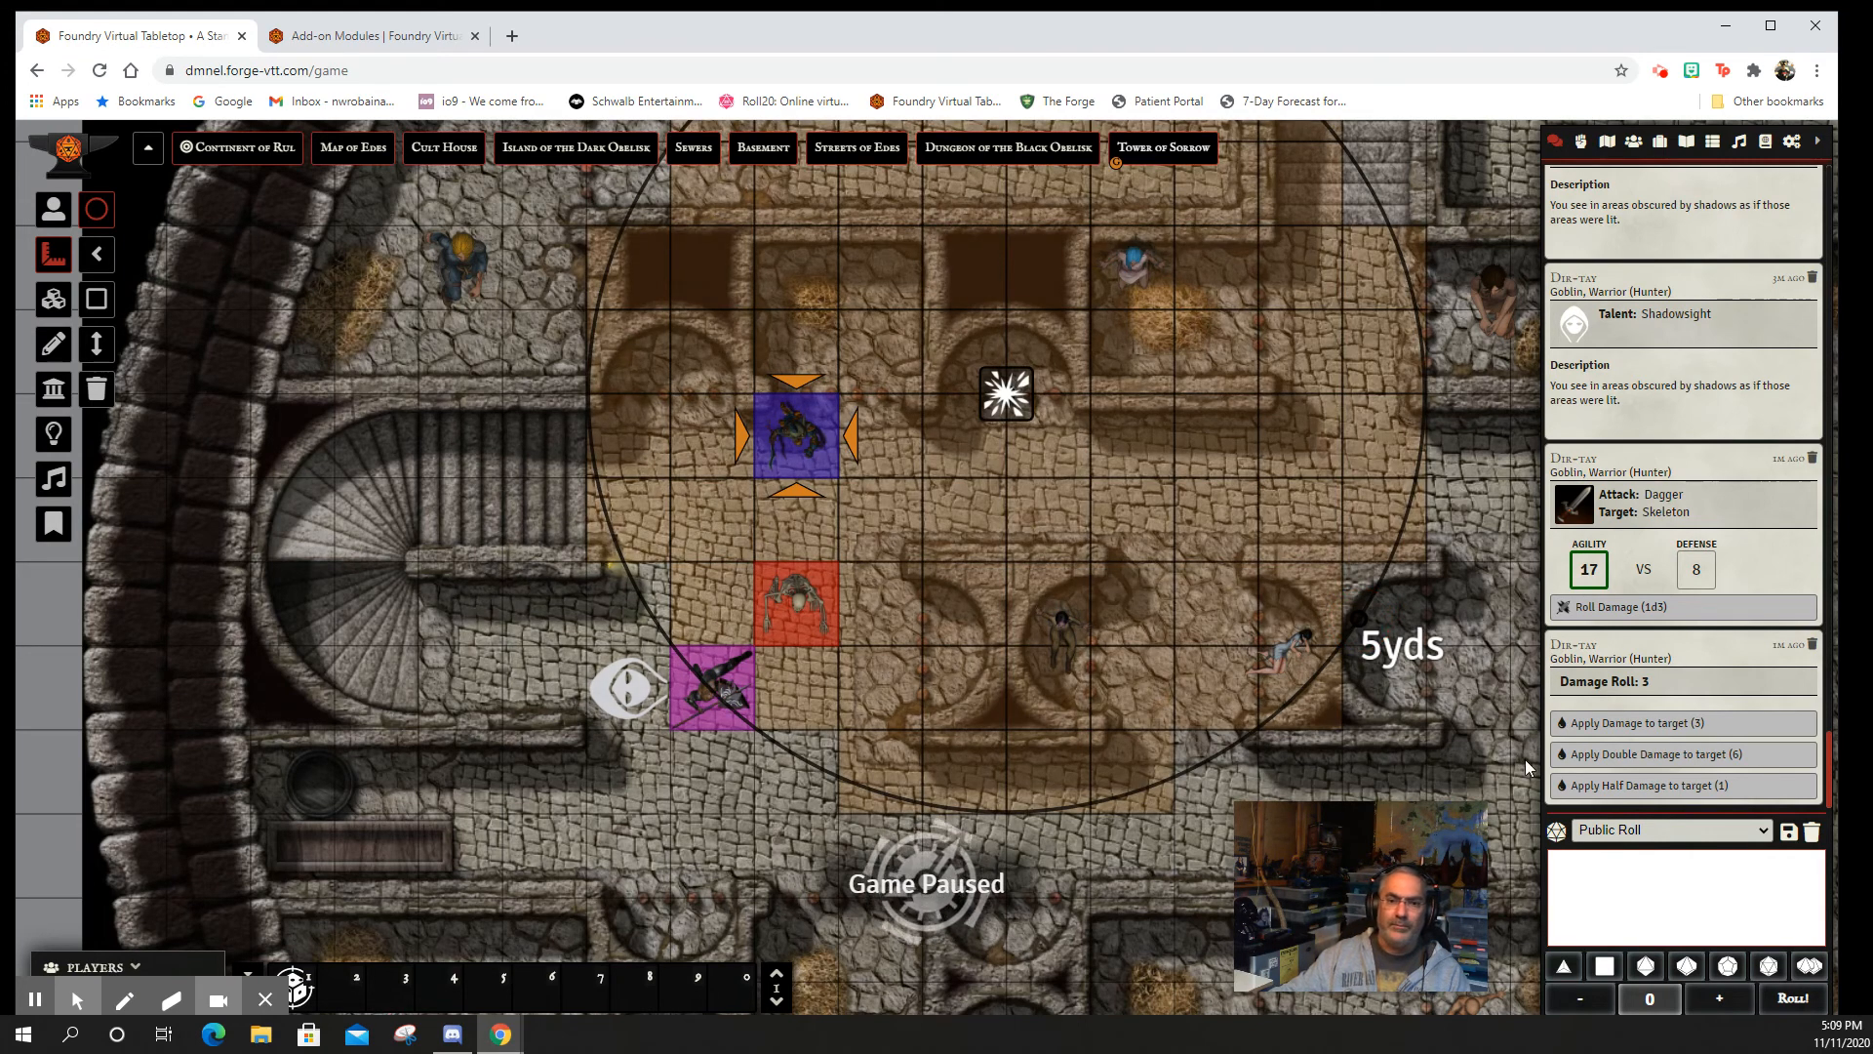
double_click(1013, 398)
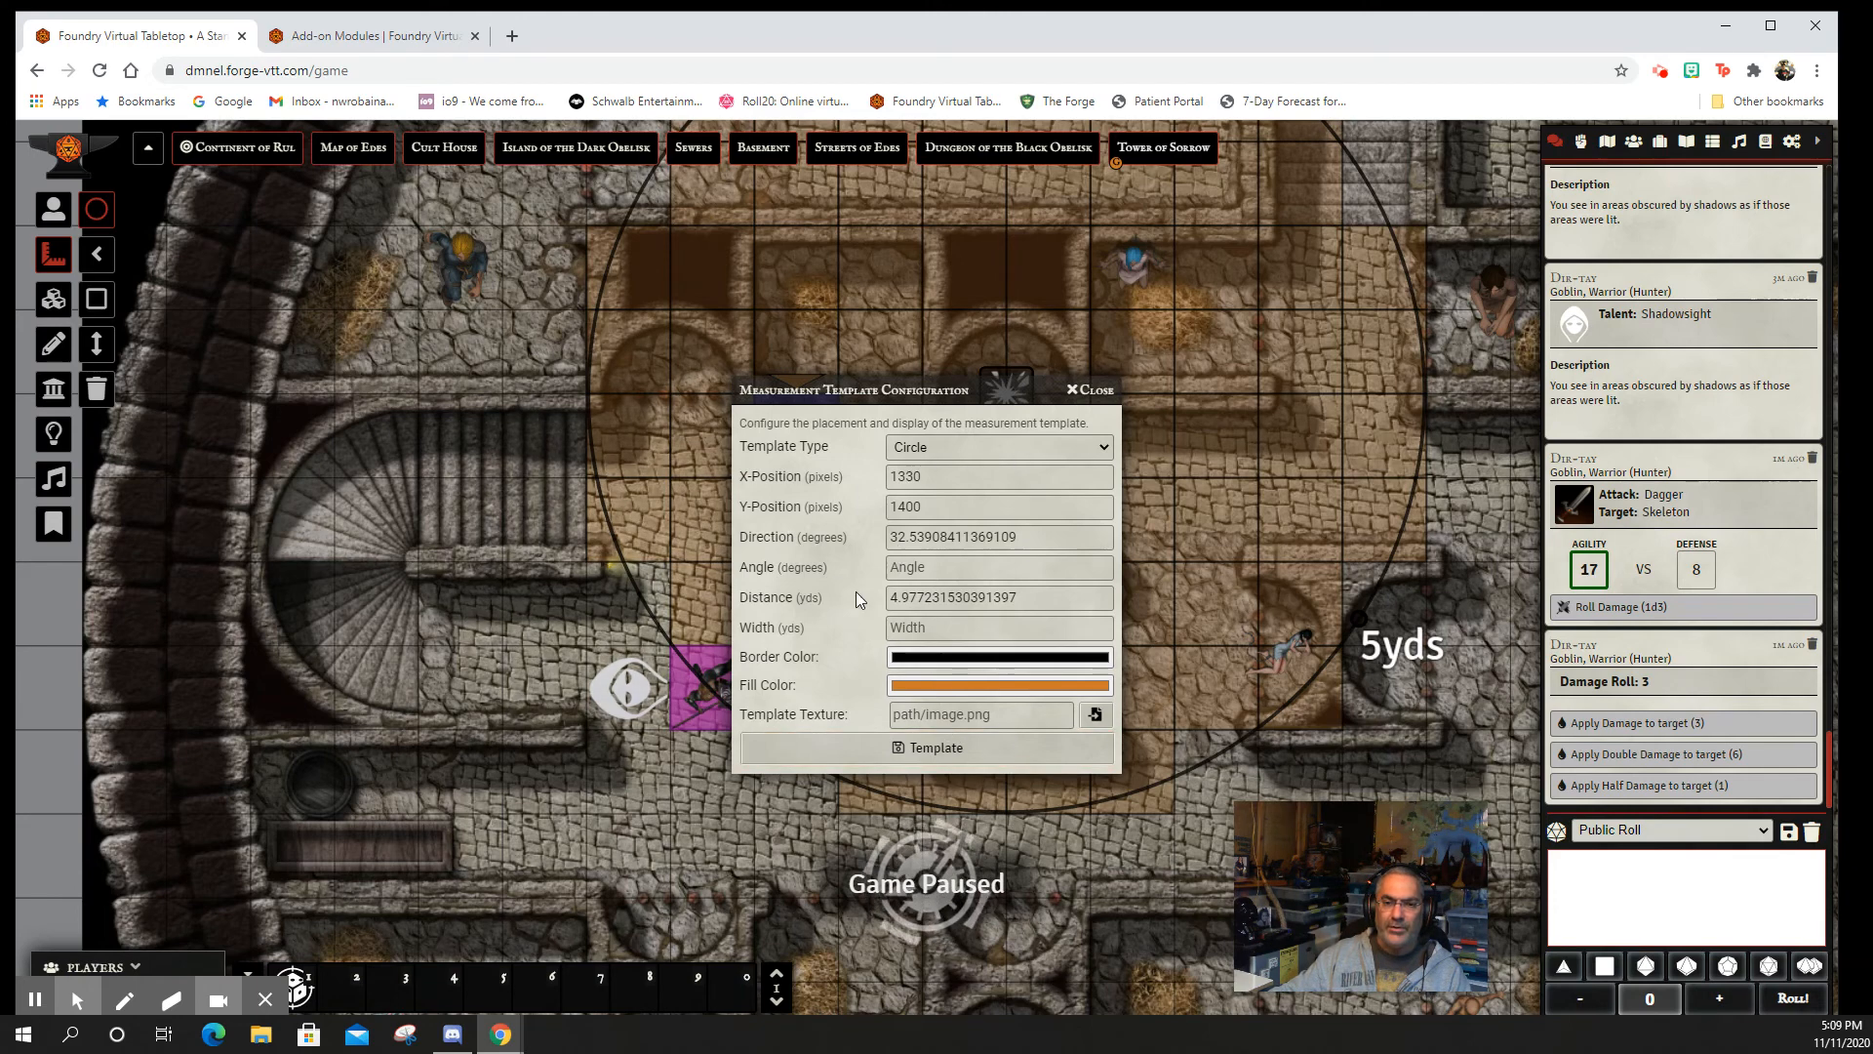
left_click(1087, 390)
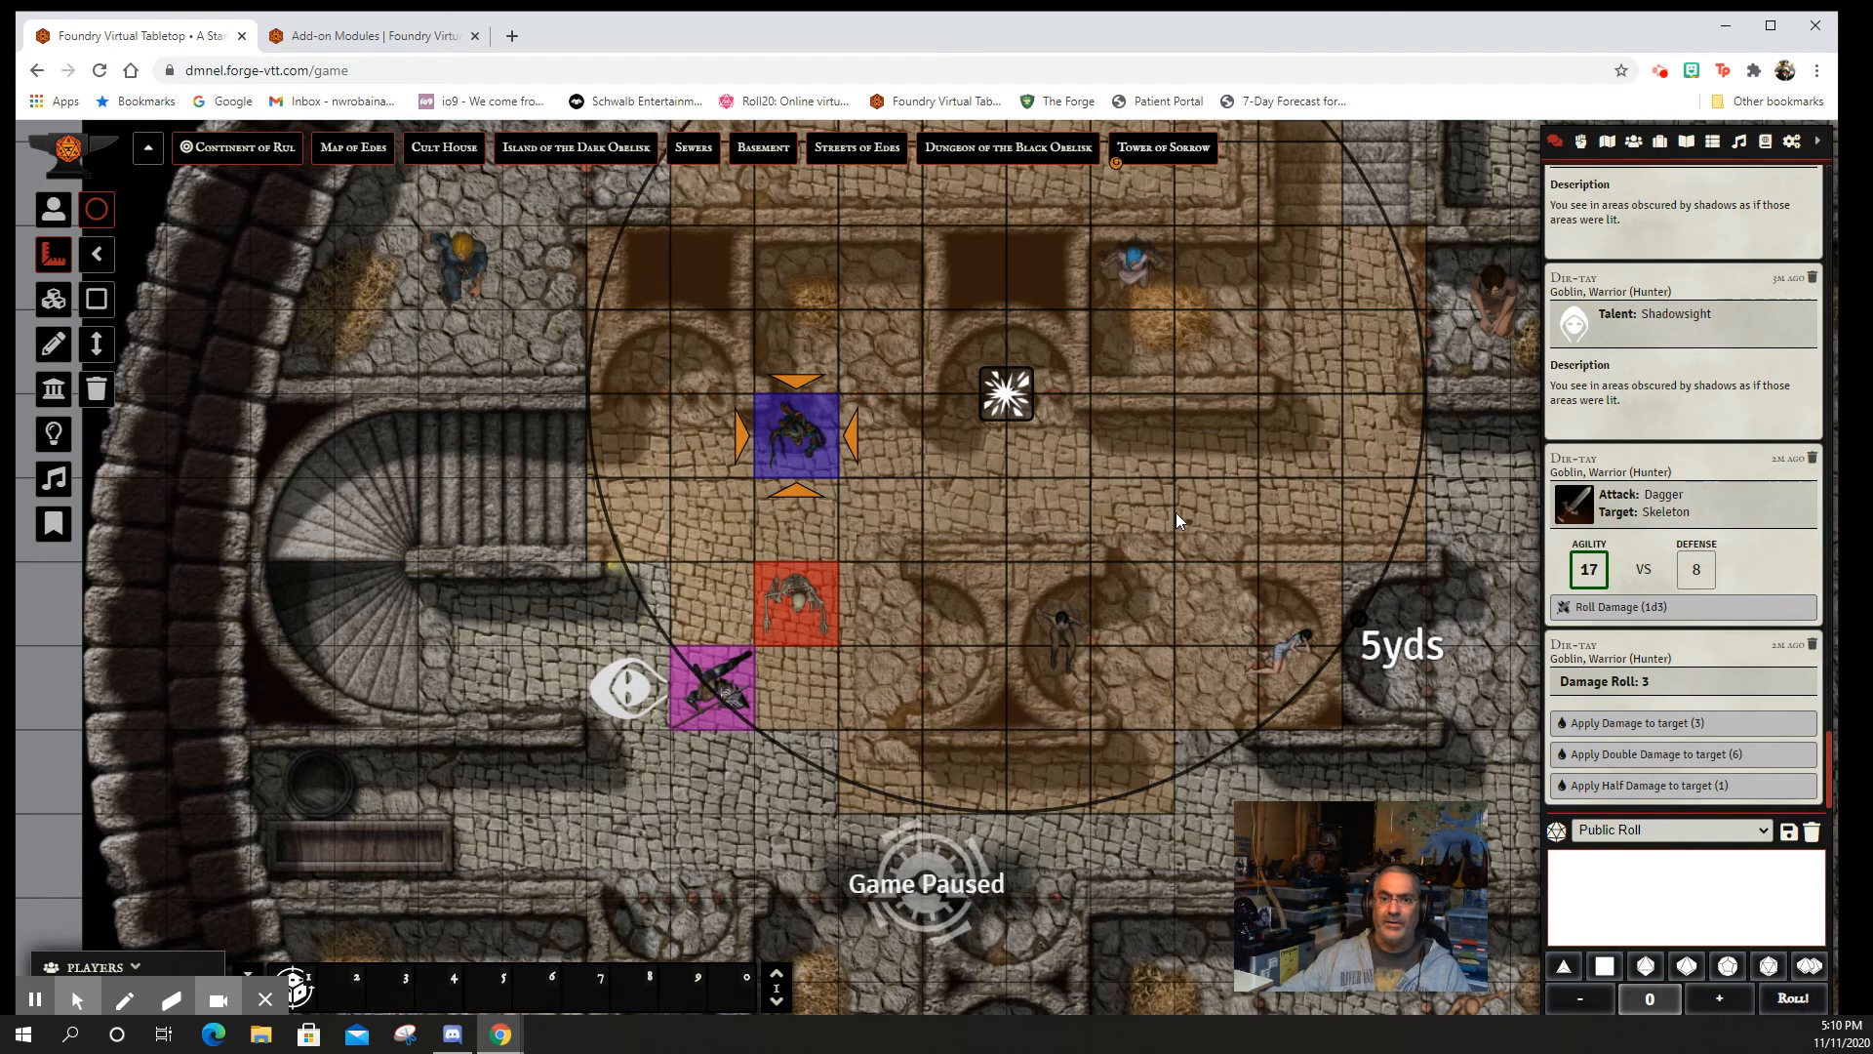
- Place a cone template about 2.8 yds long from just below Dir-tay's token across the Skeleton
left_click_drag(1115, 474, 926, 653)
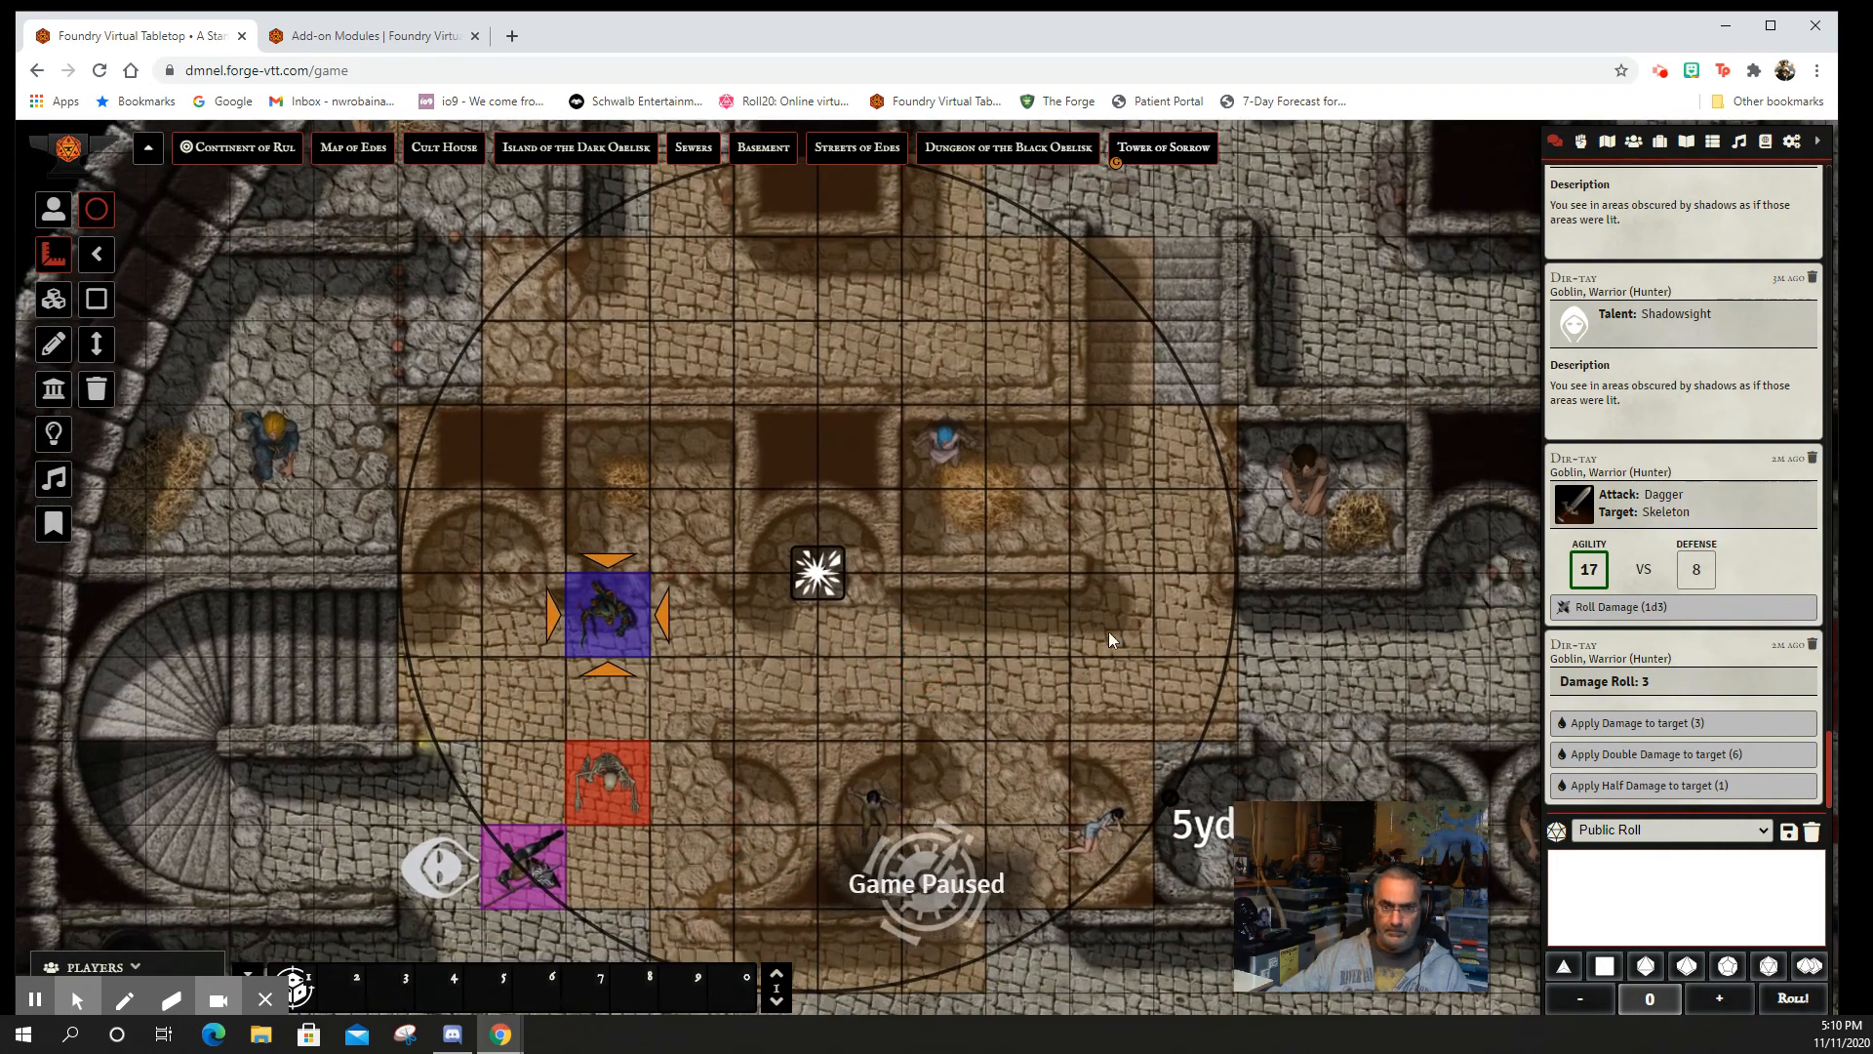
left_click(96, 254)
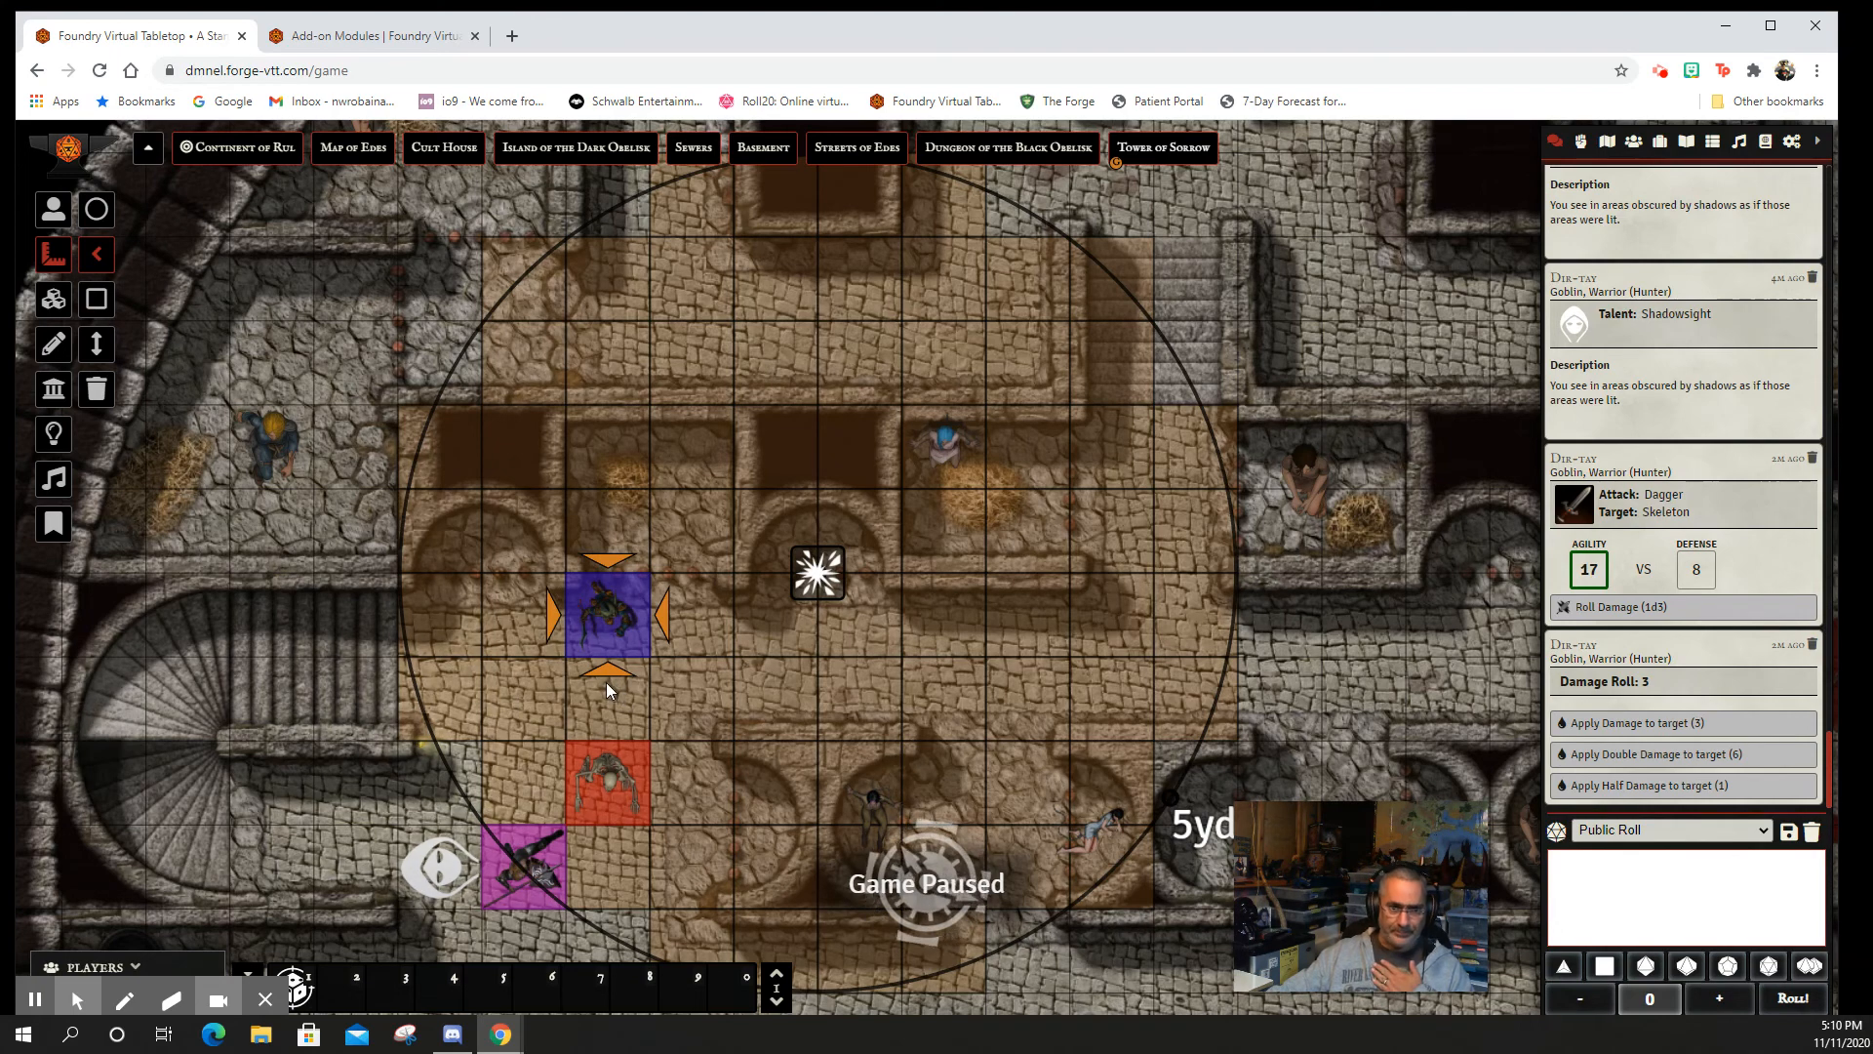
mouse_move(606, 682)
left_mouse_down()
mouse_move(593, 840)
mouse_move(675, 946)
mouse_move(622, 933)
left_mouse_up()
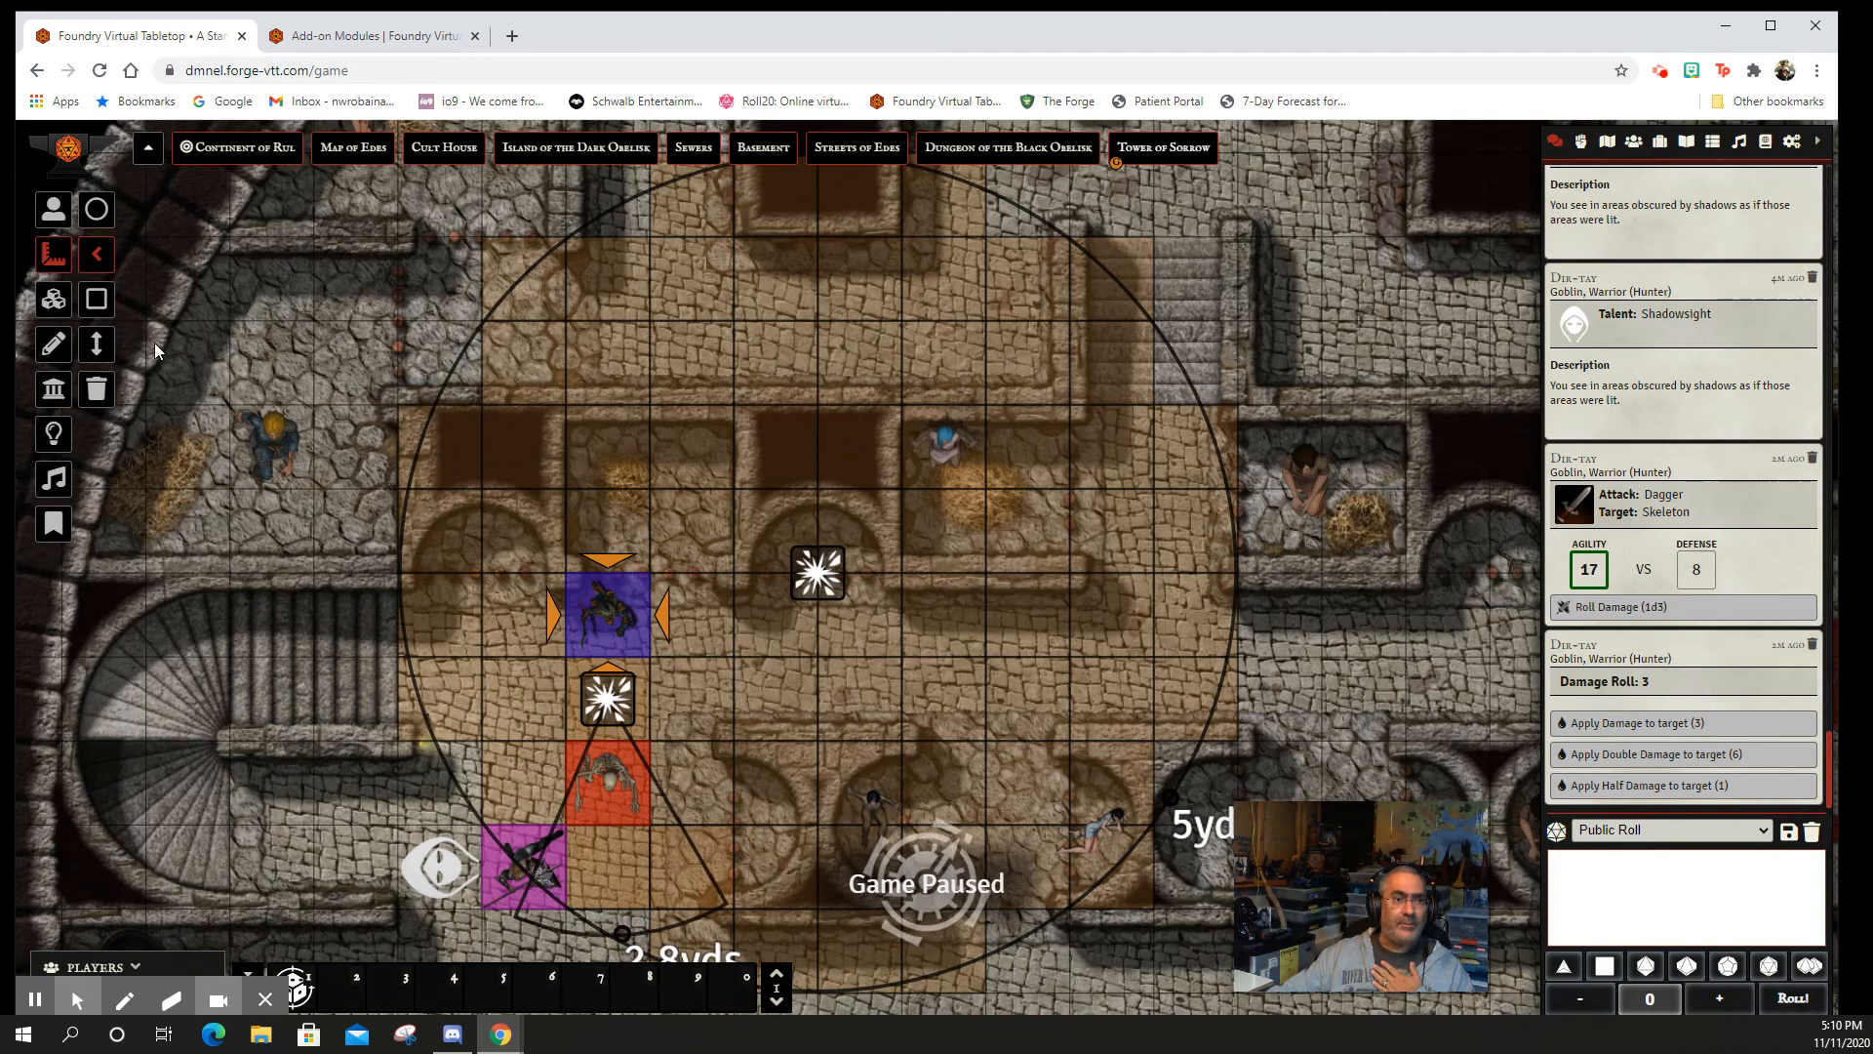
- Place a rectangular template of about 3.7 yds x 2.8 yds around Dir-tay and a ray of about 10 yds extending from his token
left_click(96, 303)
left_click_drag(527, 490, 800, 733)
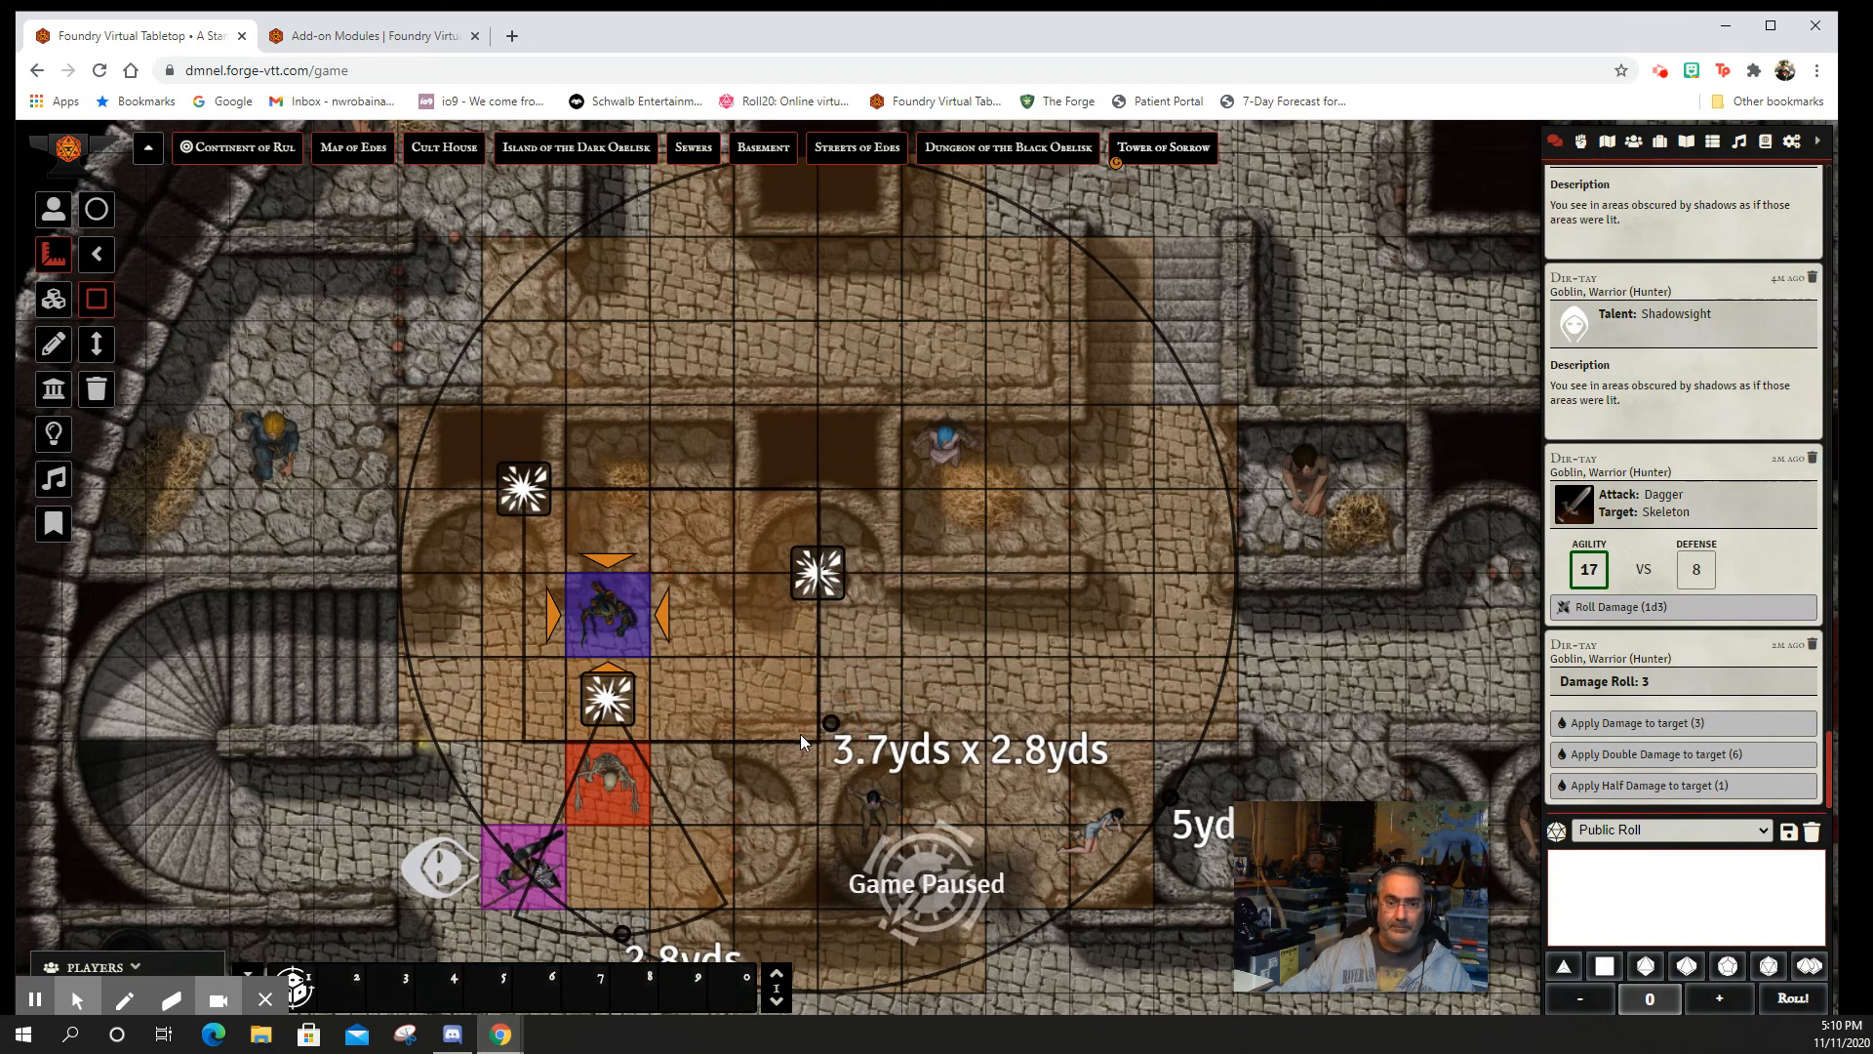
left_click(95, 341)
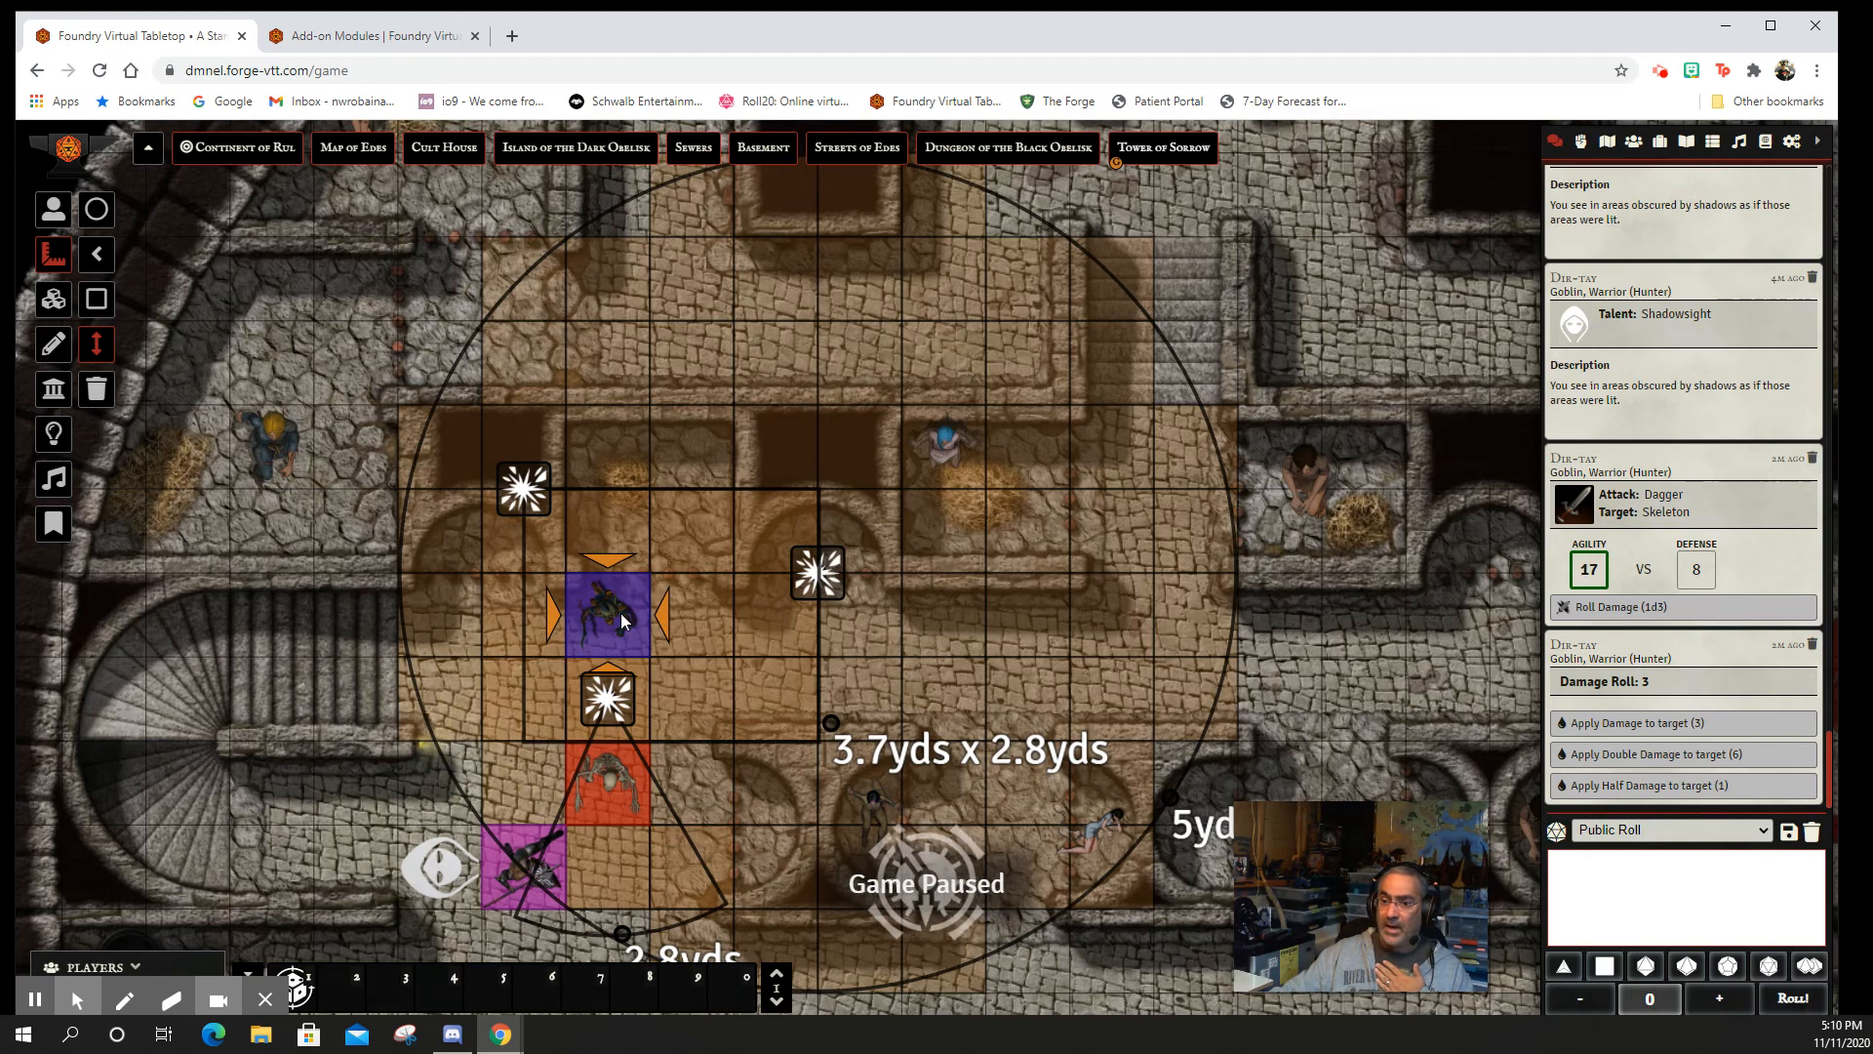
left_click_drag(612, 616, 1498, 622)
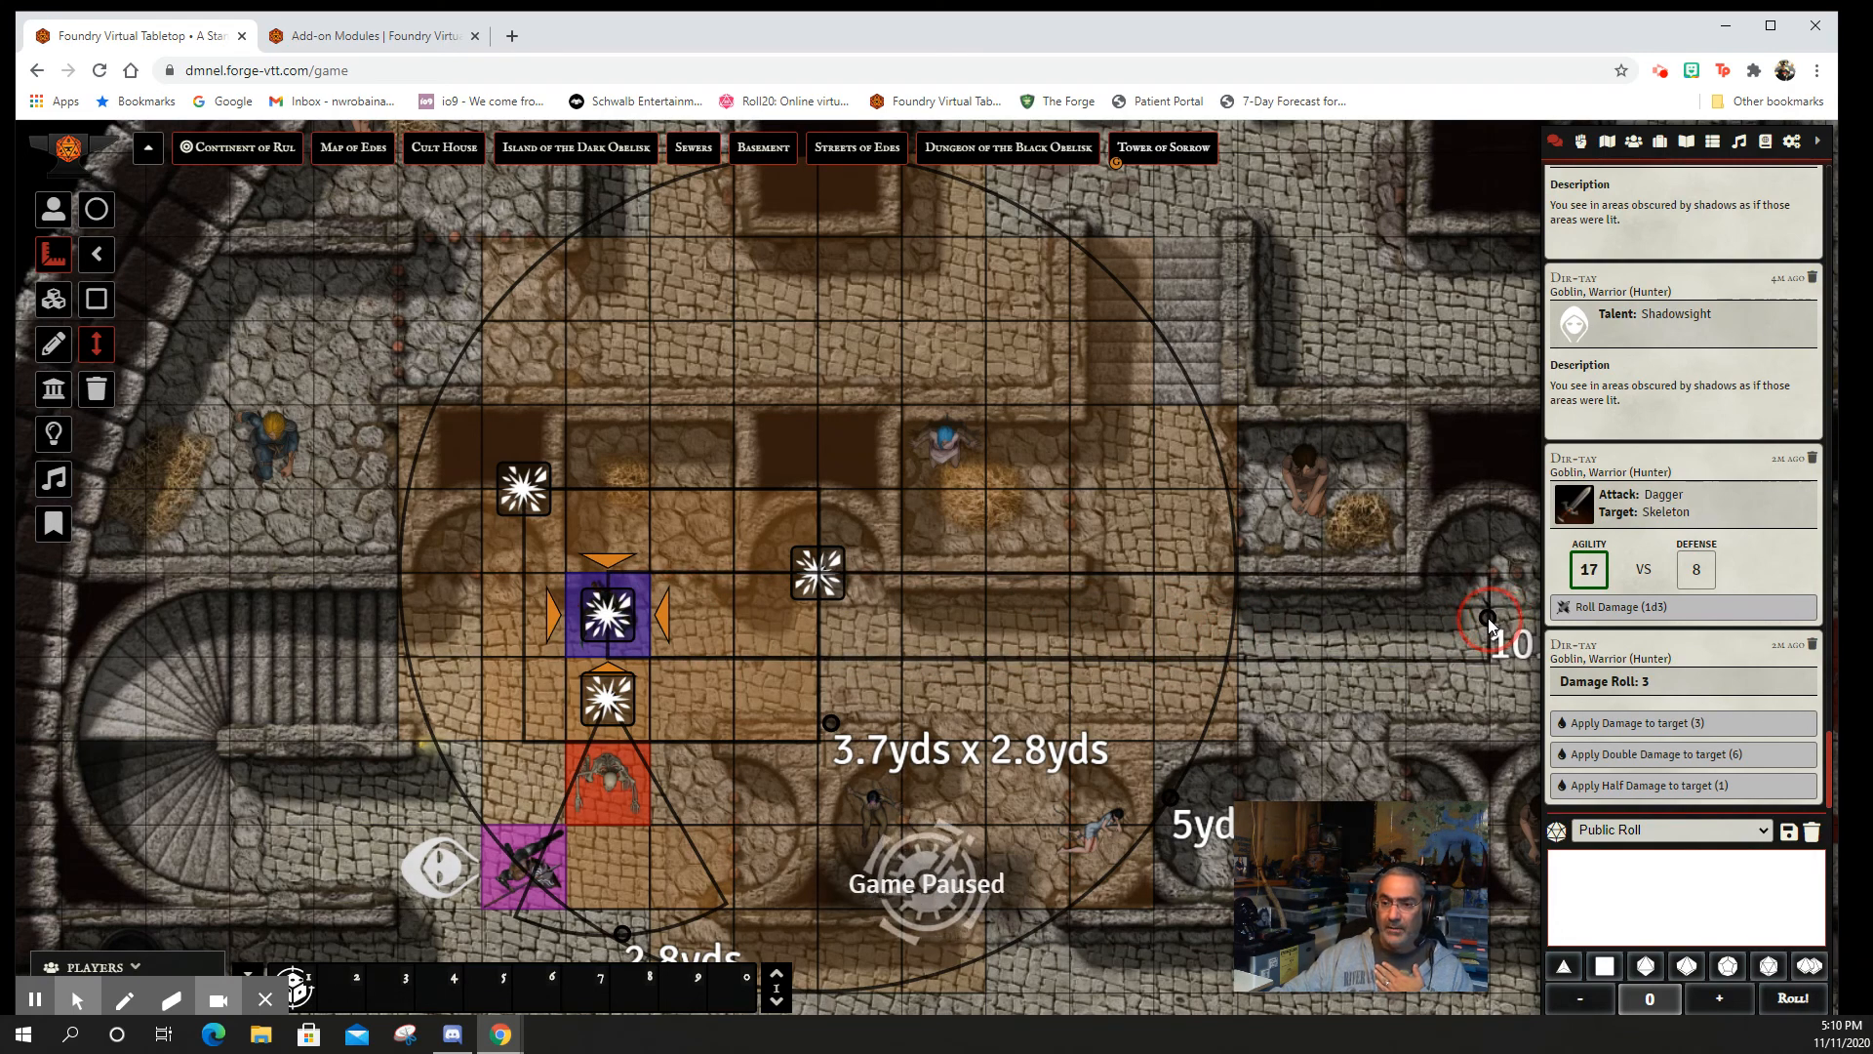
- Delete the rectangle, ray, circle and cone templates one by one from the scene
mouse_move(1365, 856)
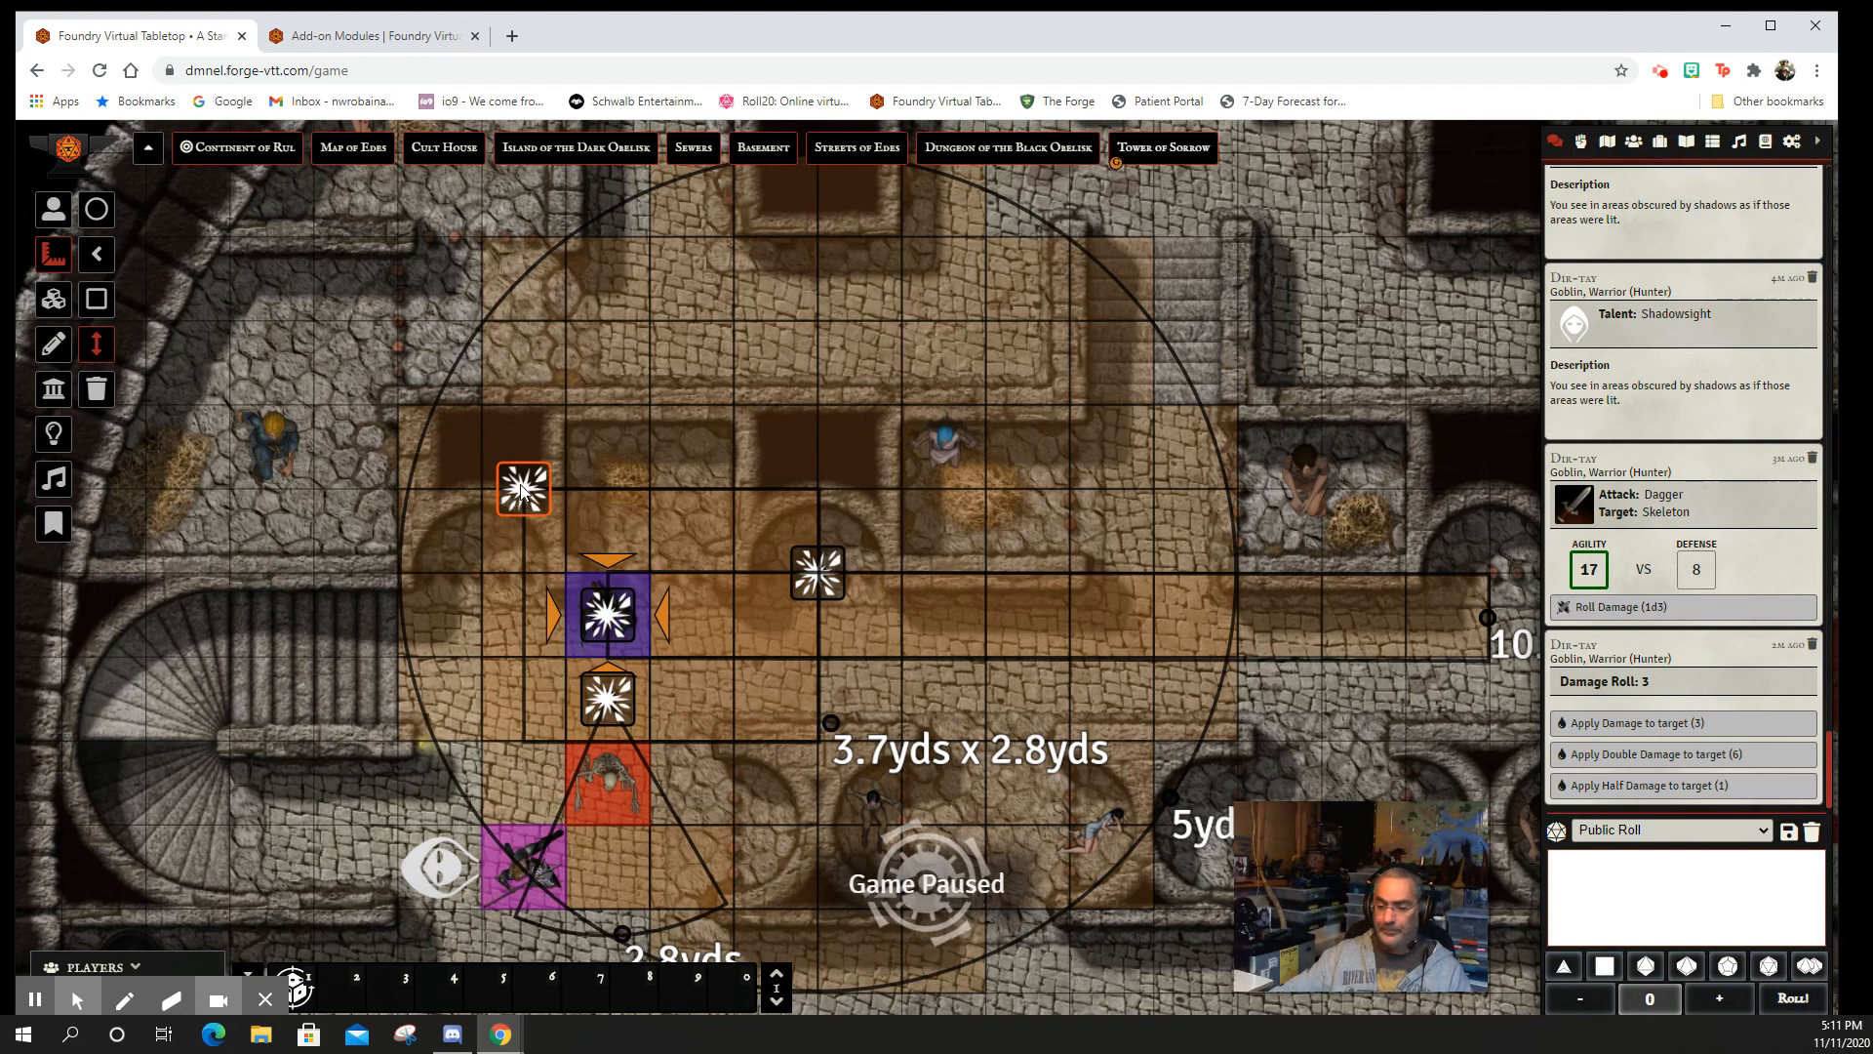
key("Delete")
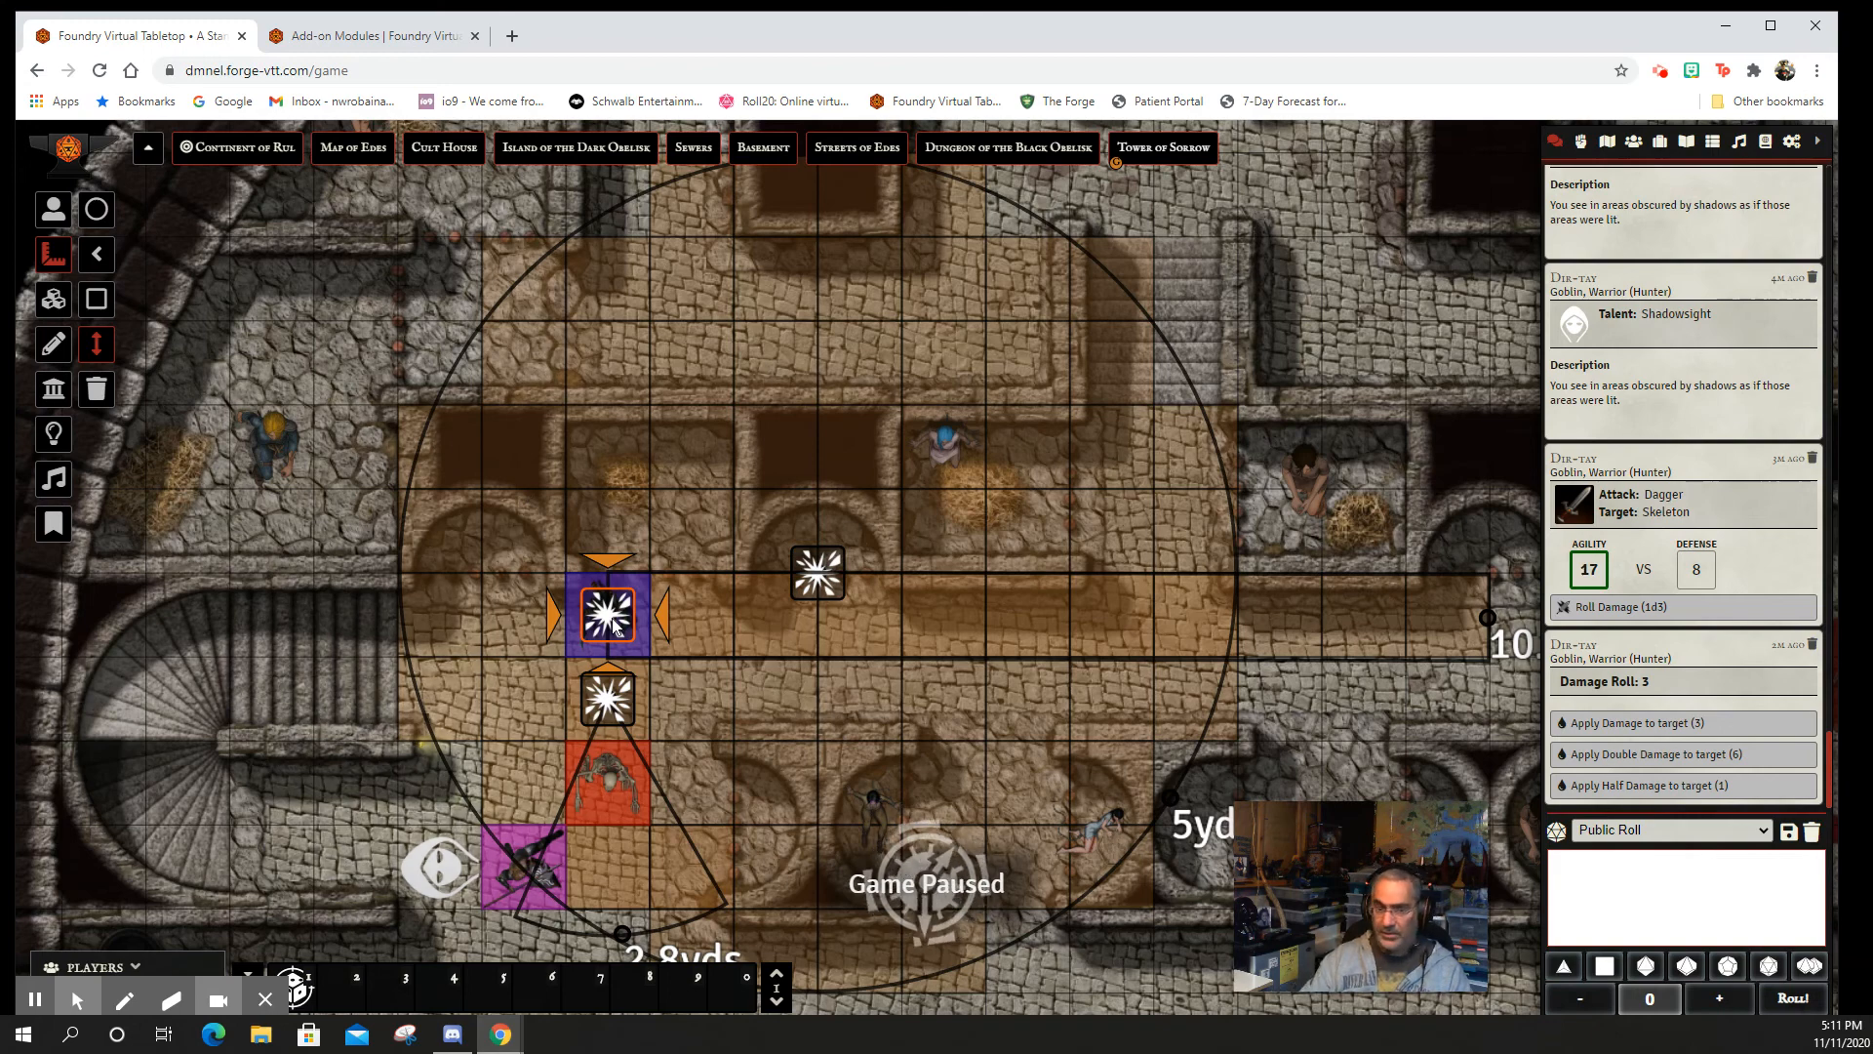
key("Delete")
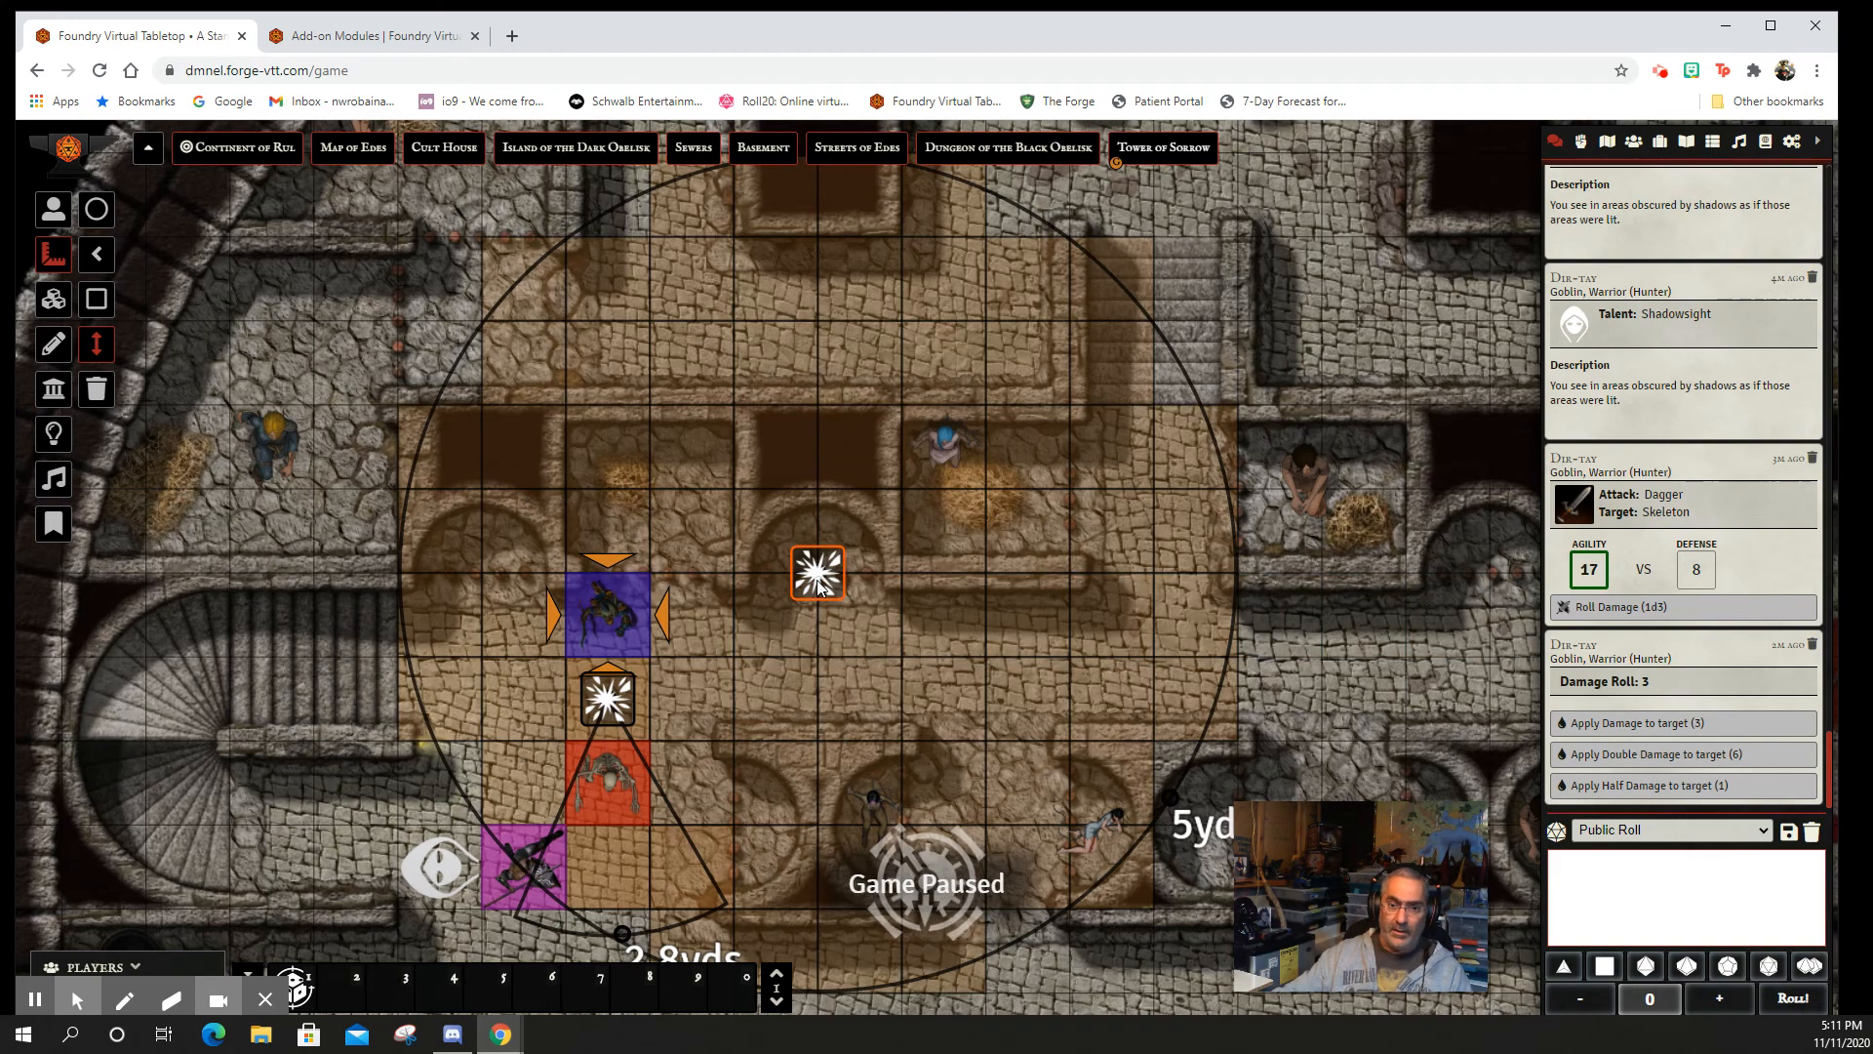
key("Delete")
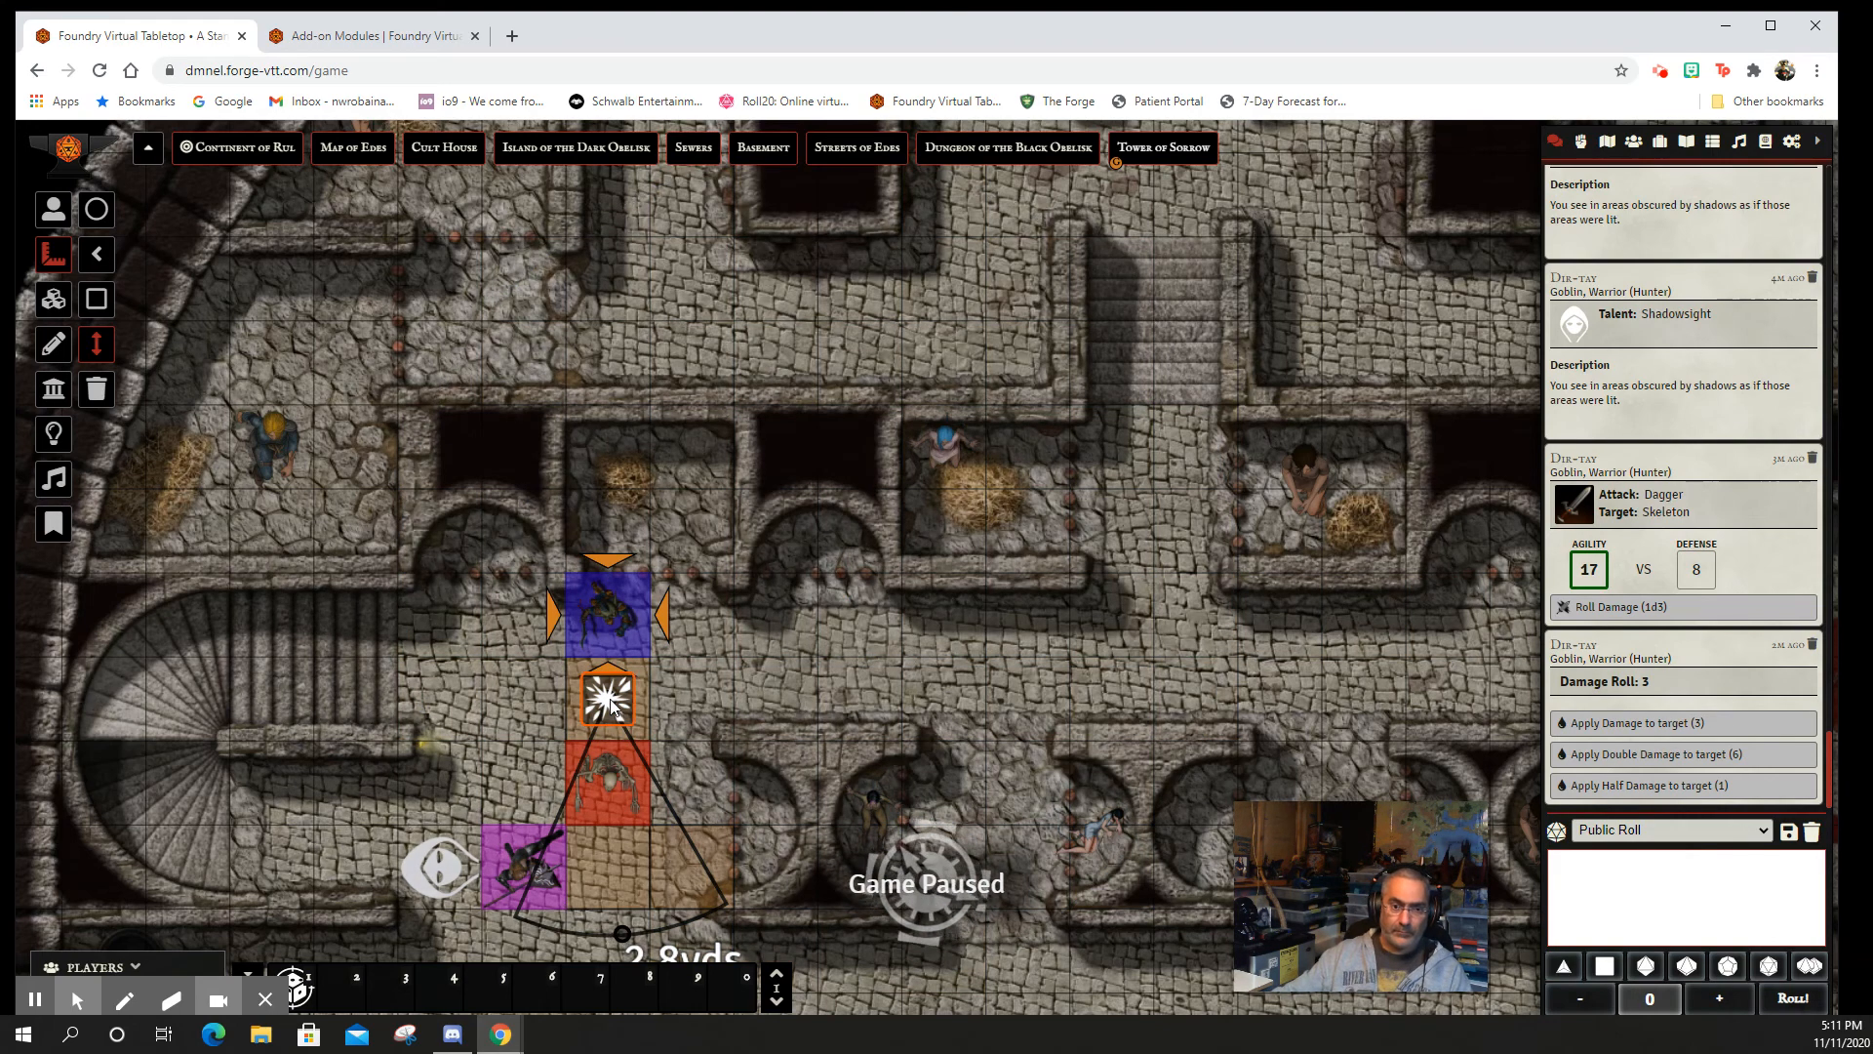
key("Delete")
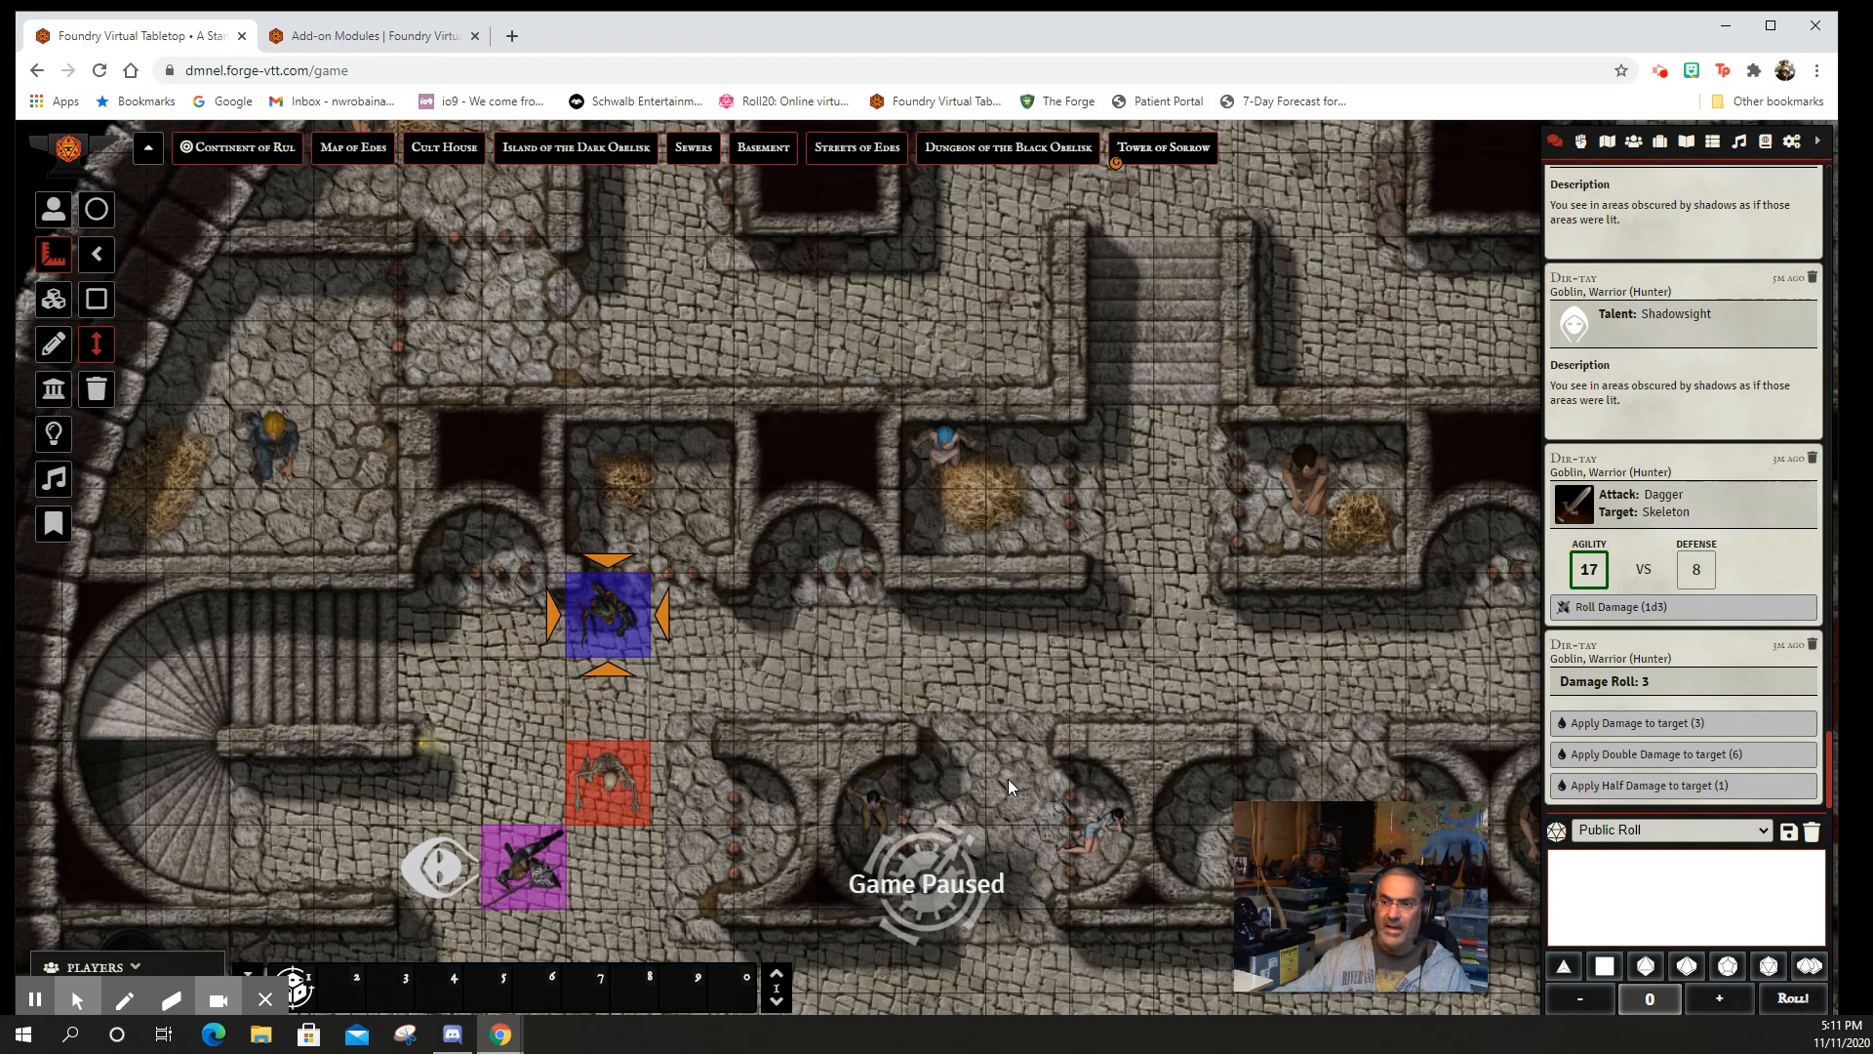
- Delete the latest damage roll message from the chat, review the older messages and flush the entire chat log
left_click(1813, 646)
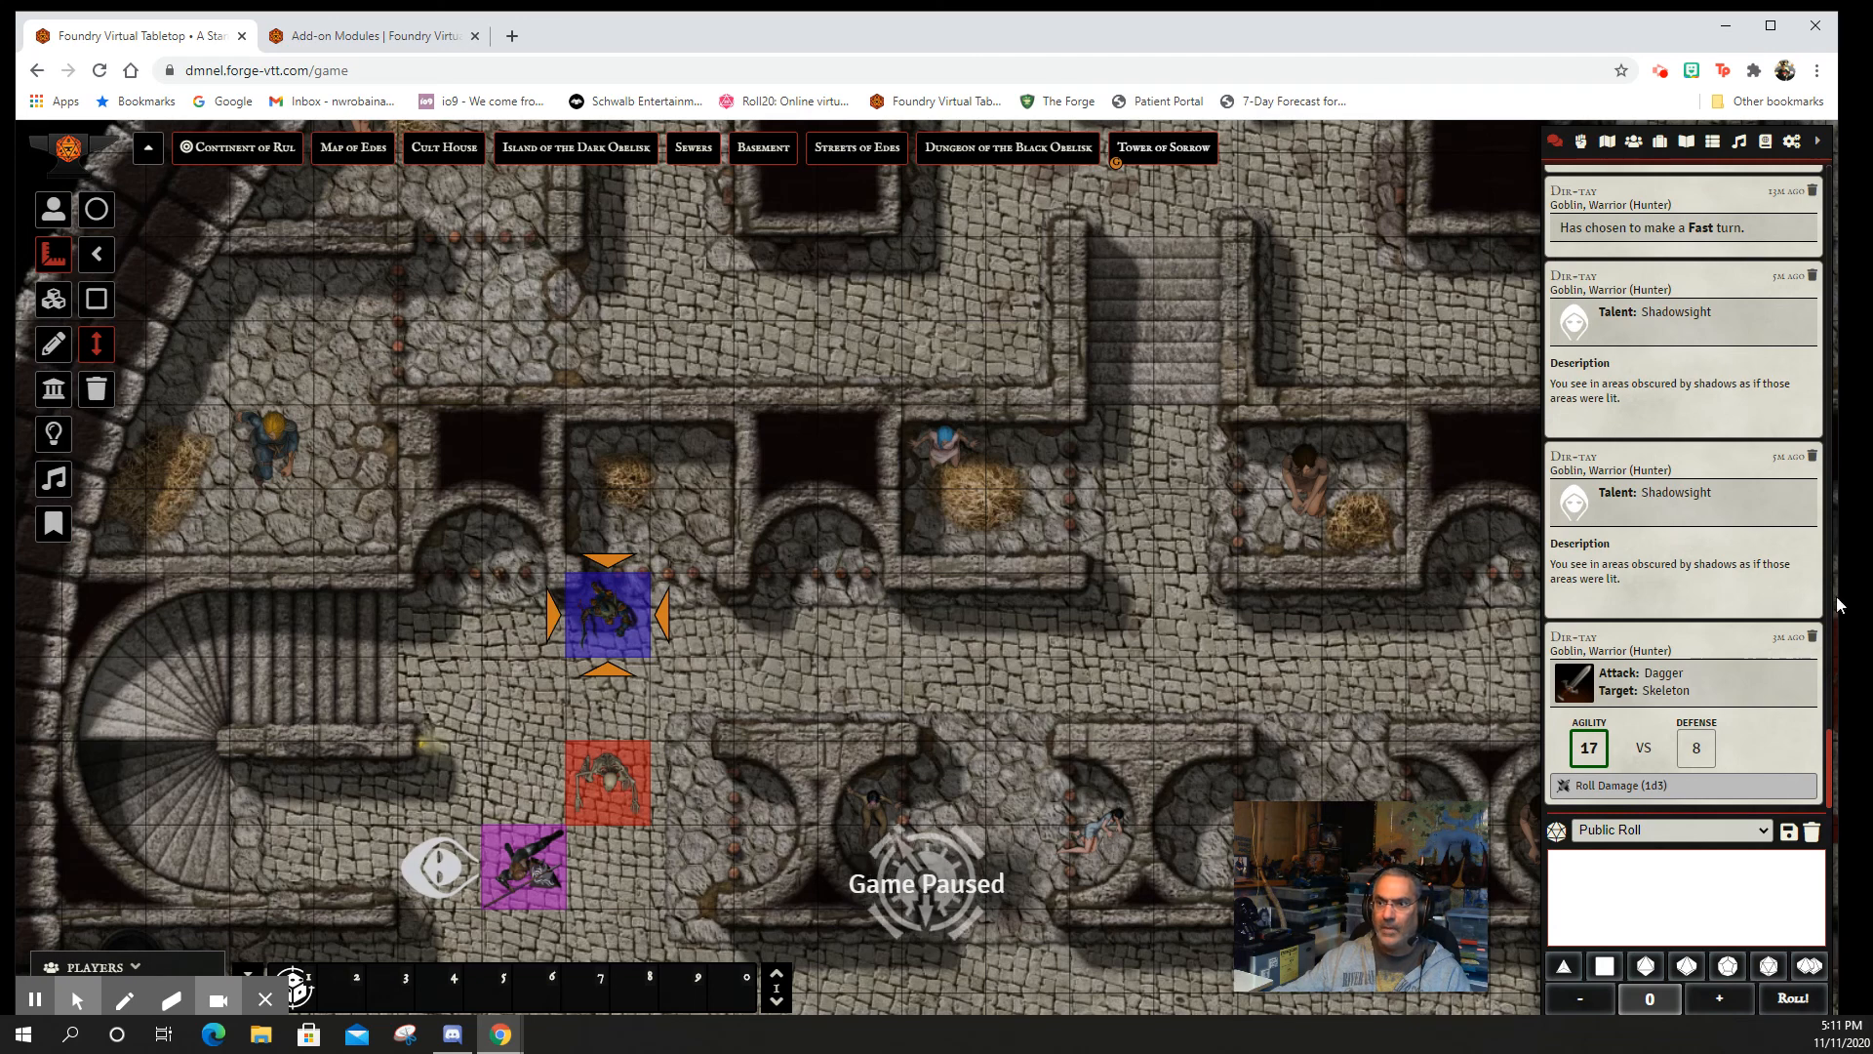
scroll(1701, 273, "up", 5)
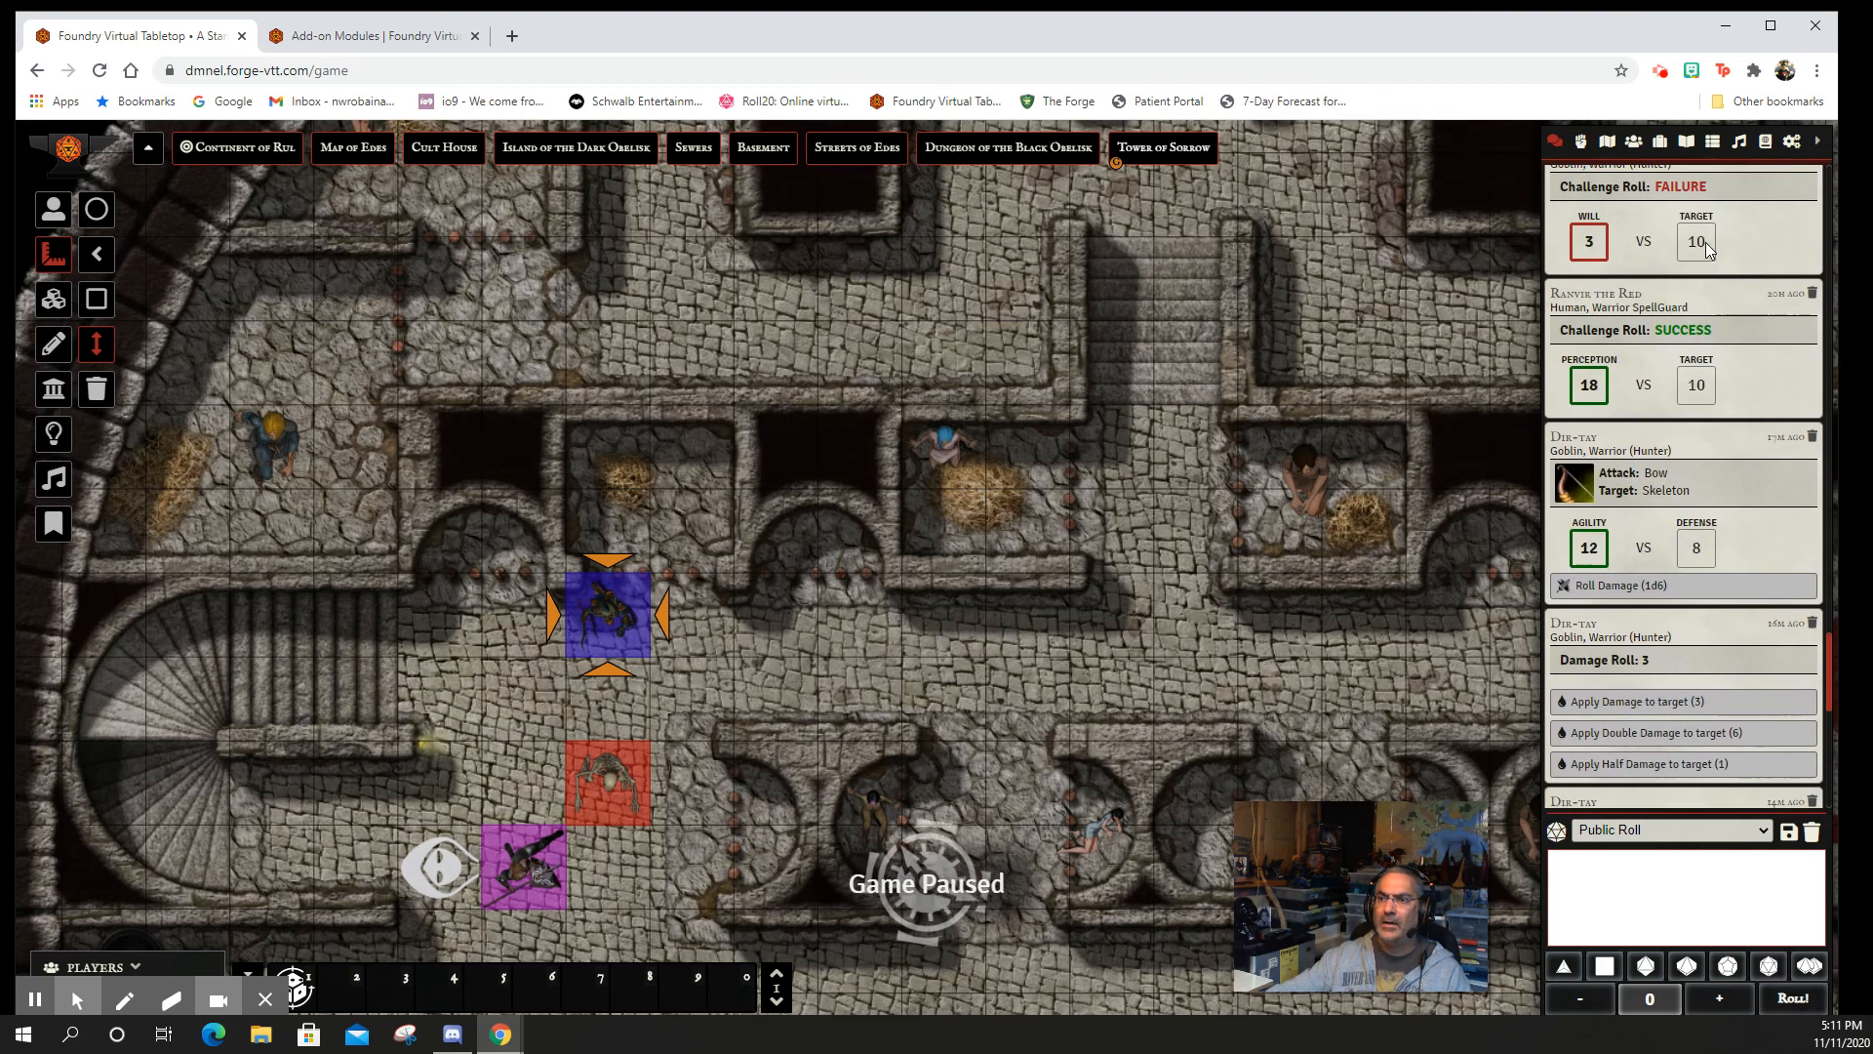
scroll(1707, 254, "up", 10)
scroll(1701, 230, "up", 15)
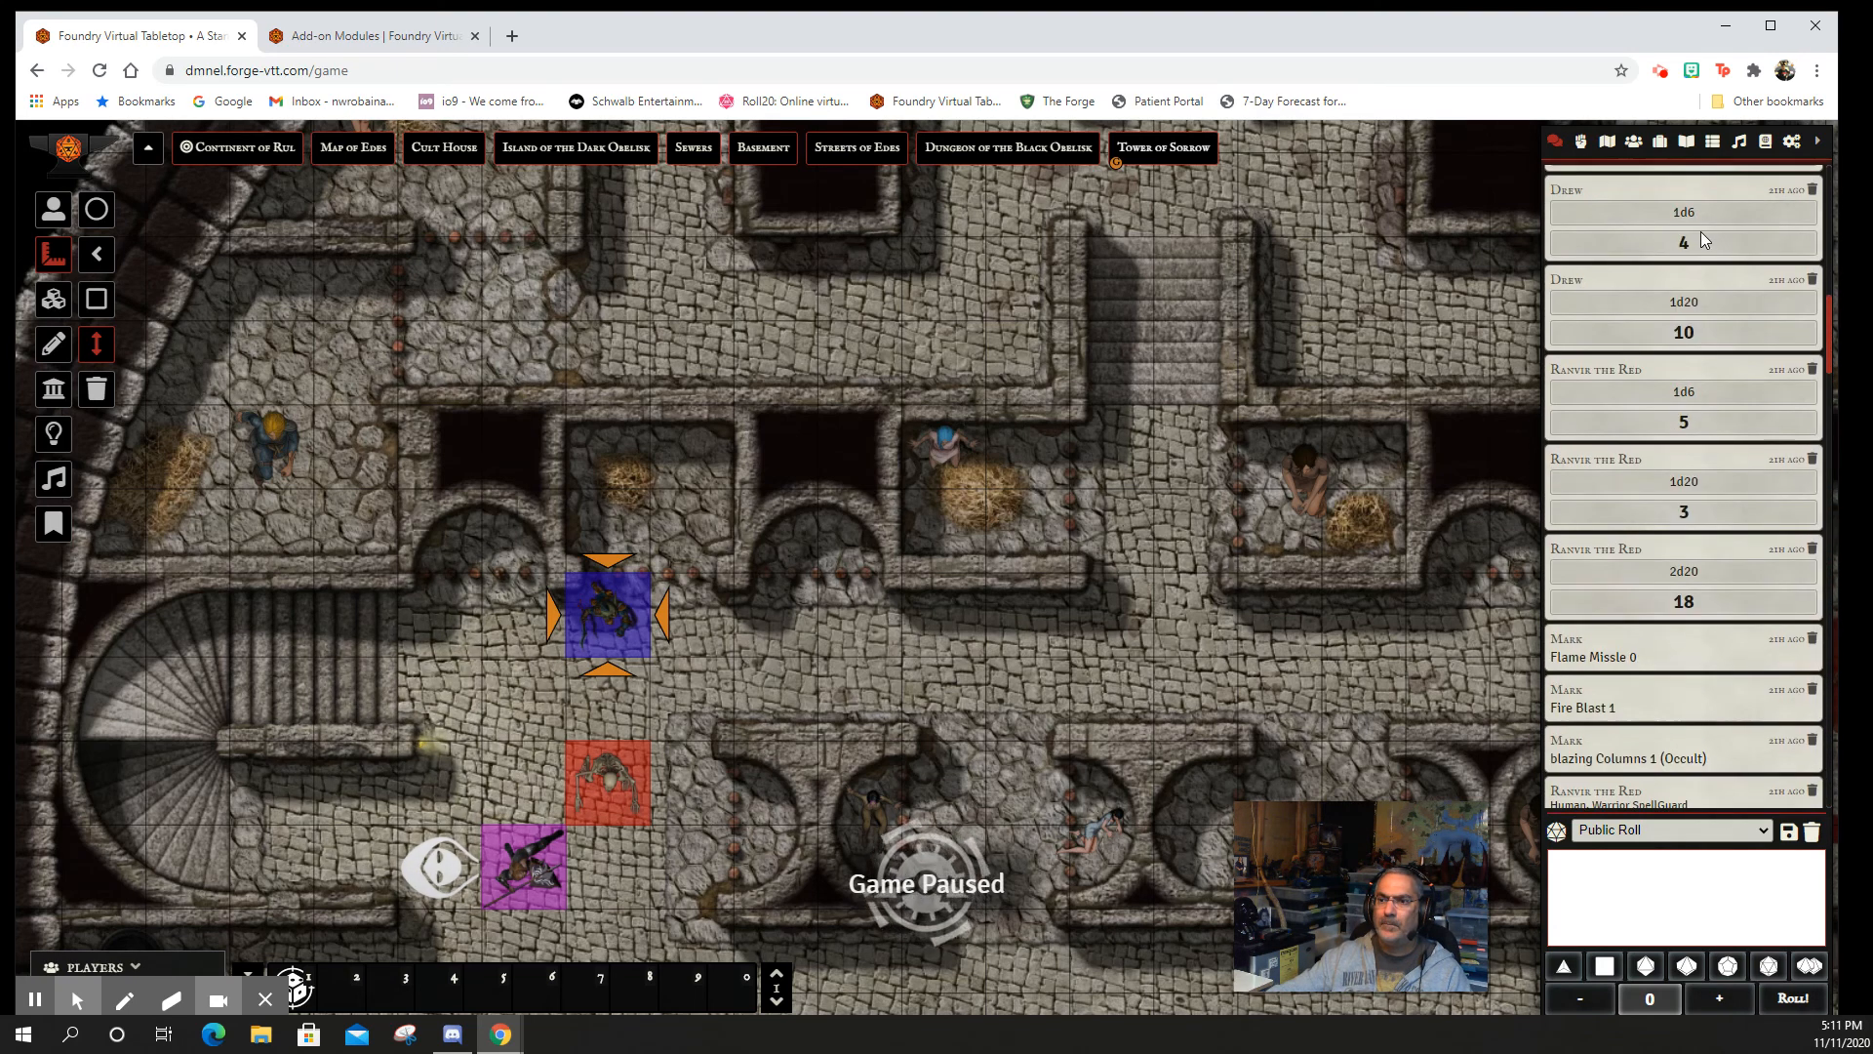
scroll(1701, 224, "down", 10)
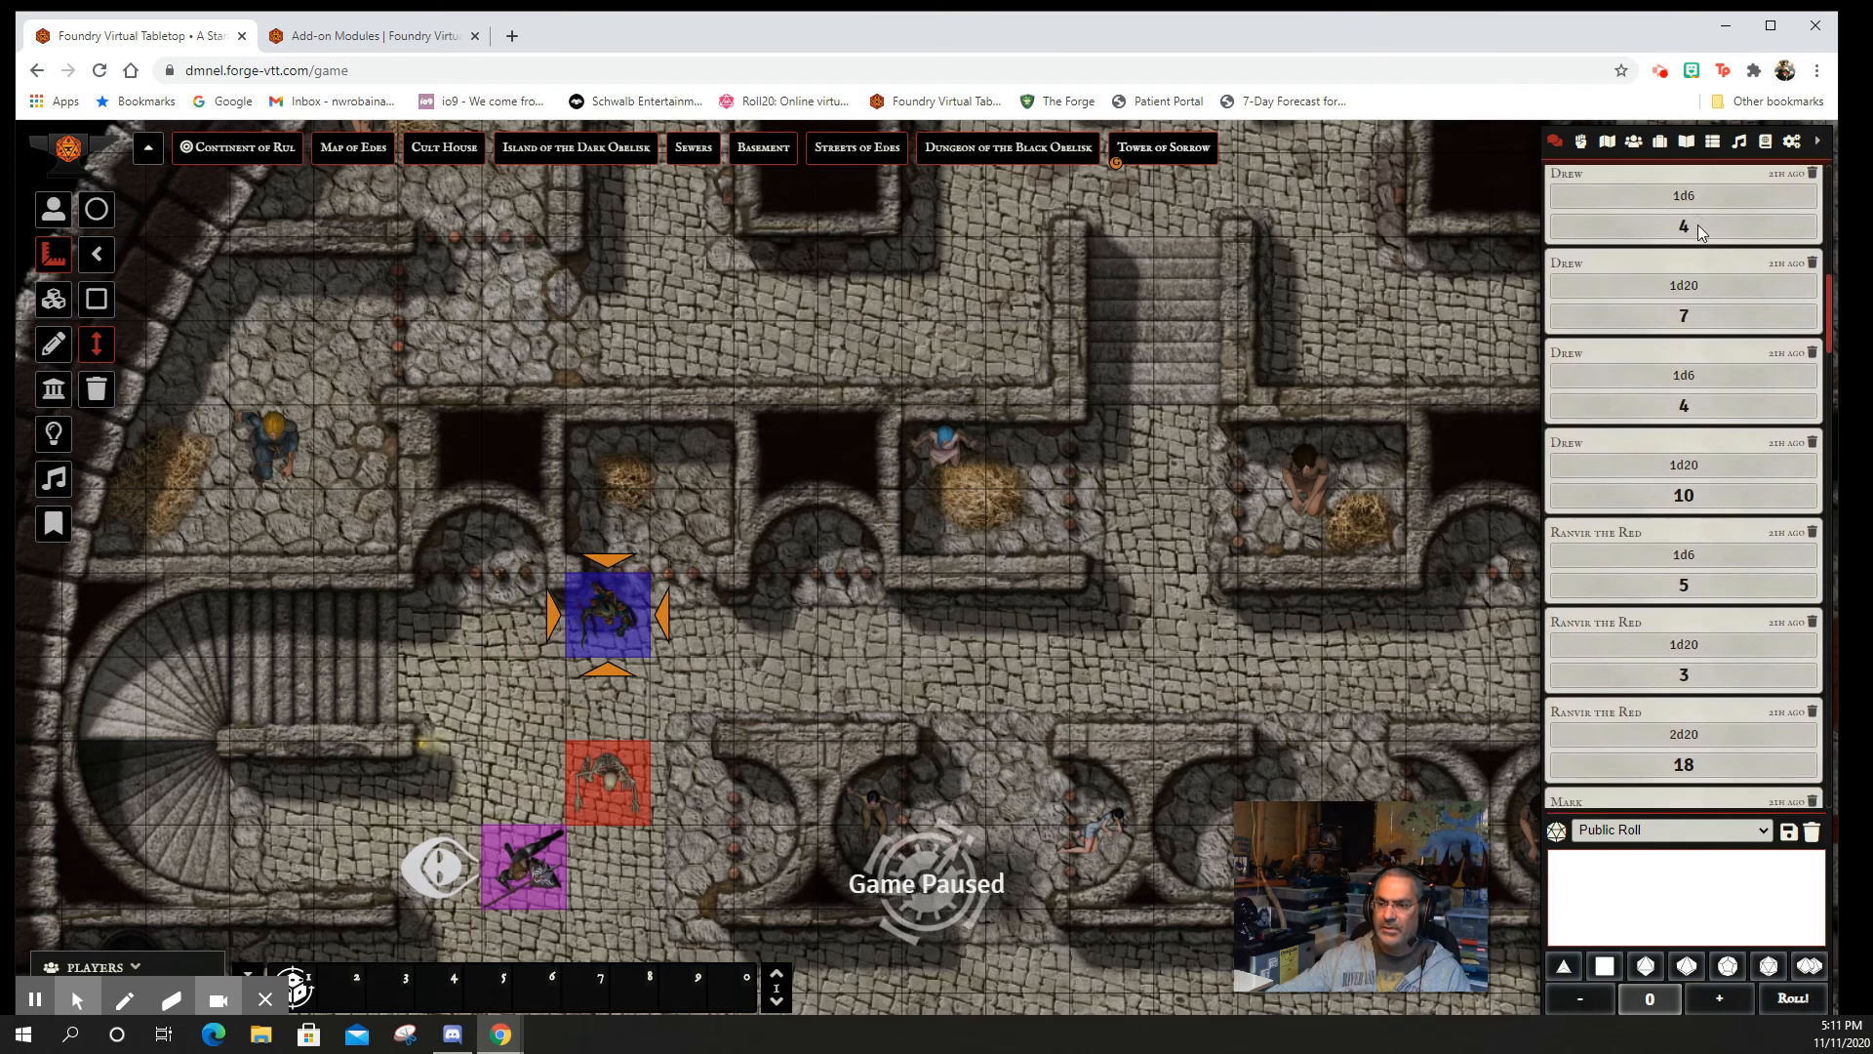
left_click(1811, 831)
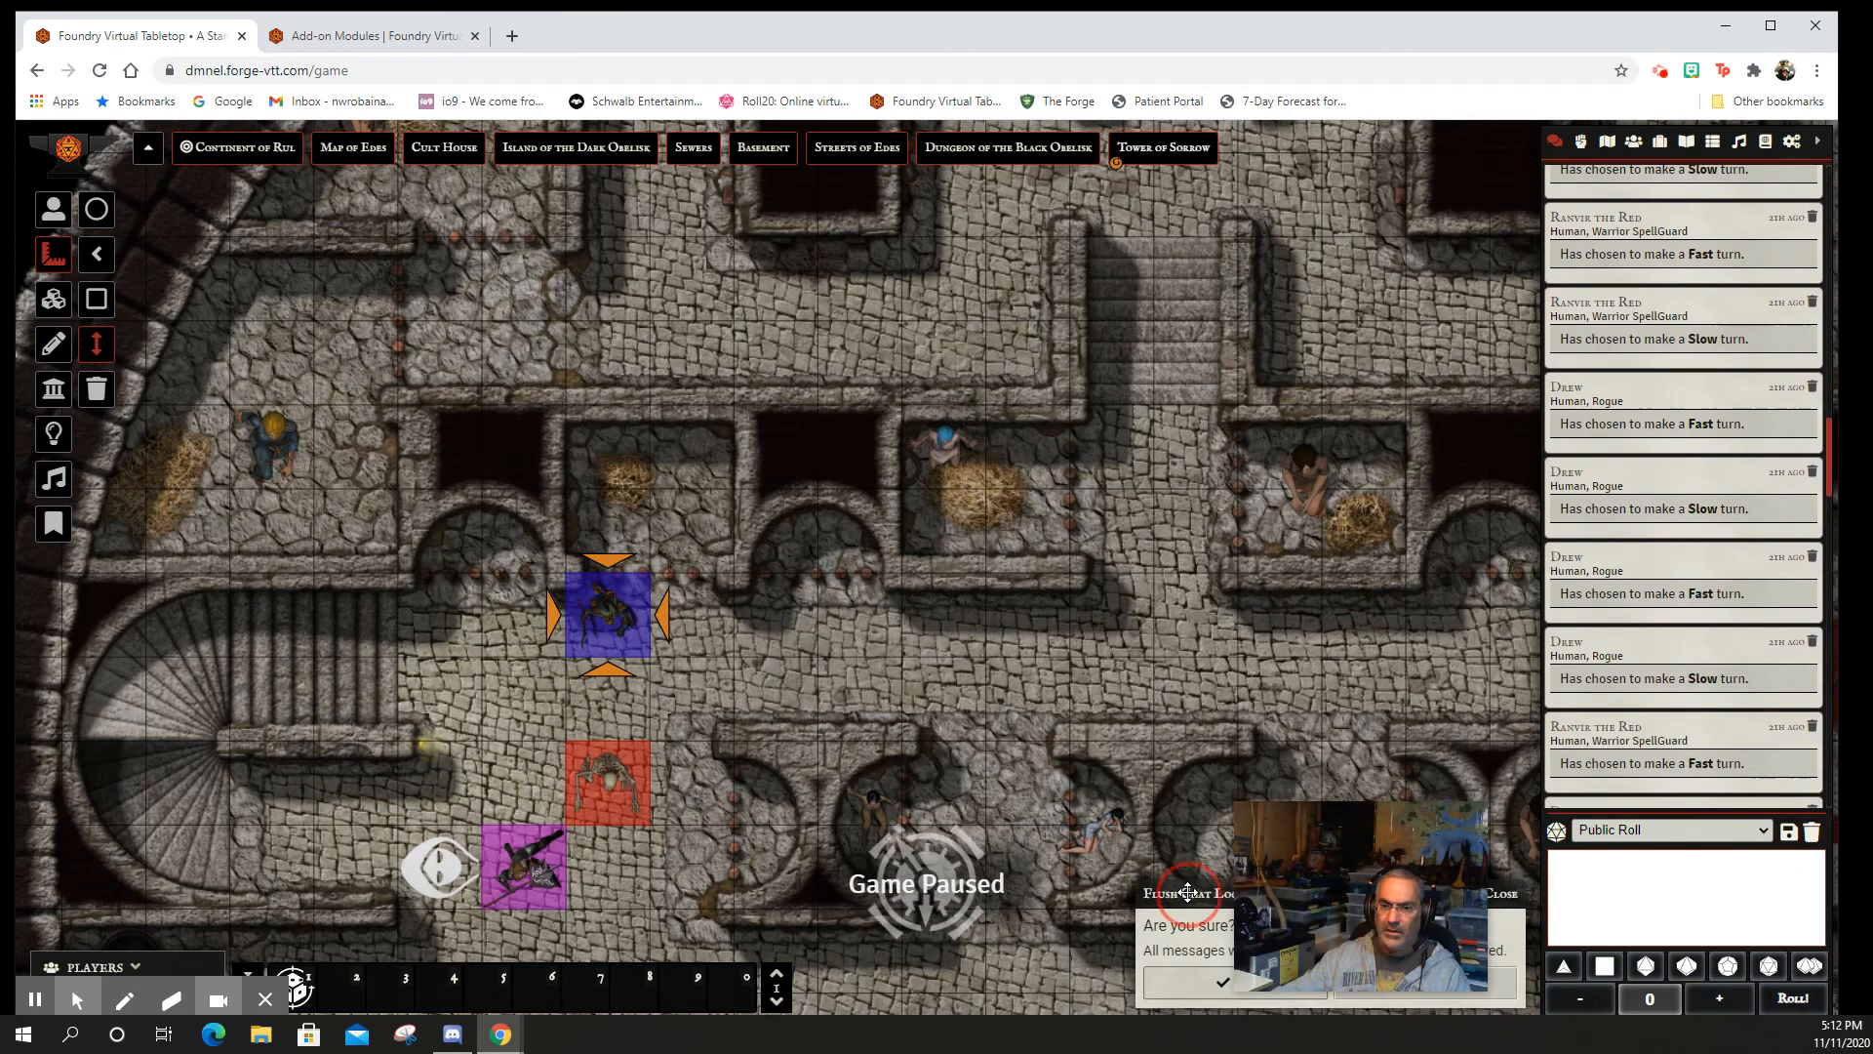
left_click_drag(1188, 892, 1108, 556)
left_click(1133, 651)
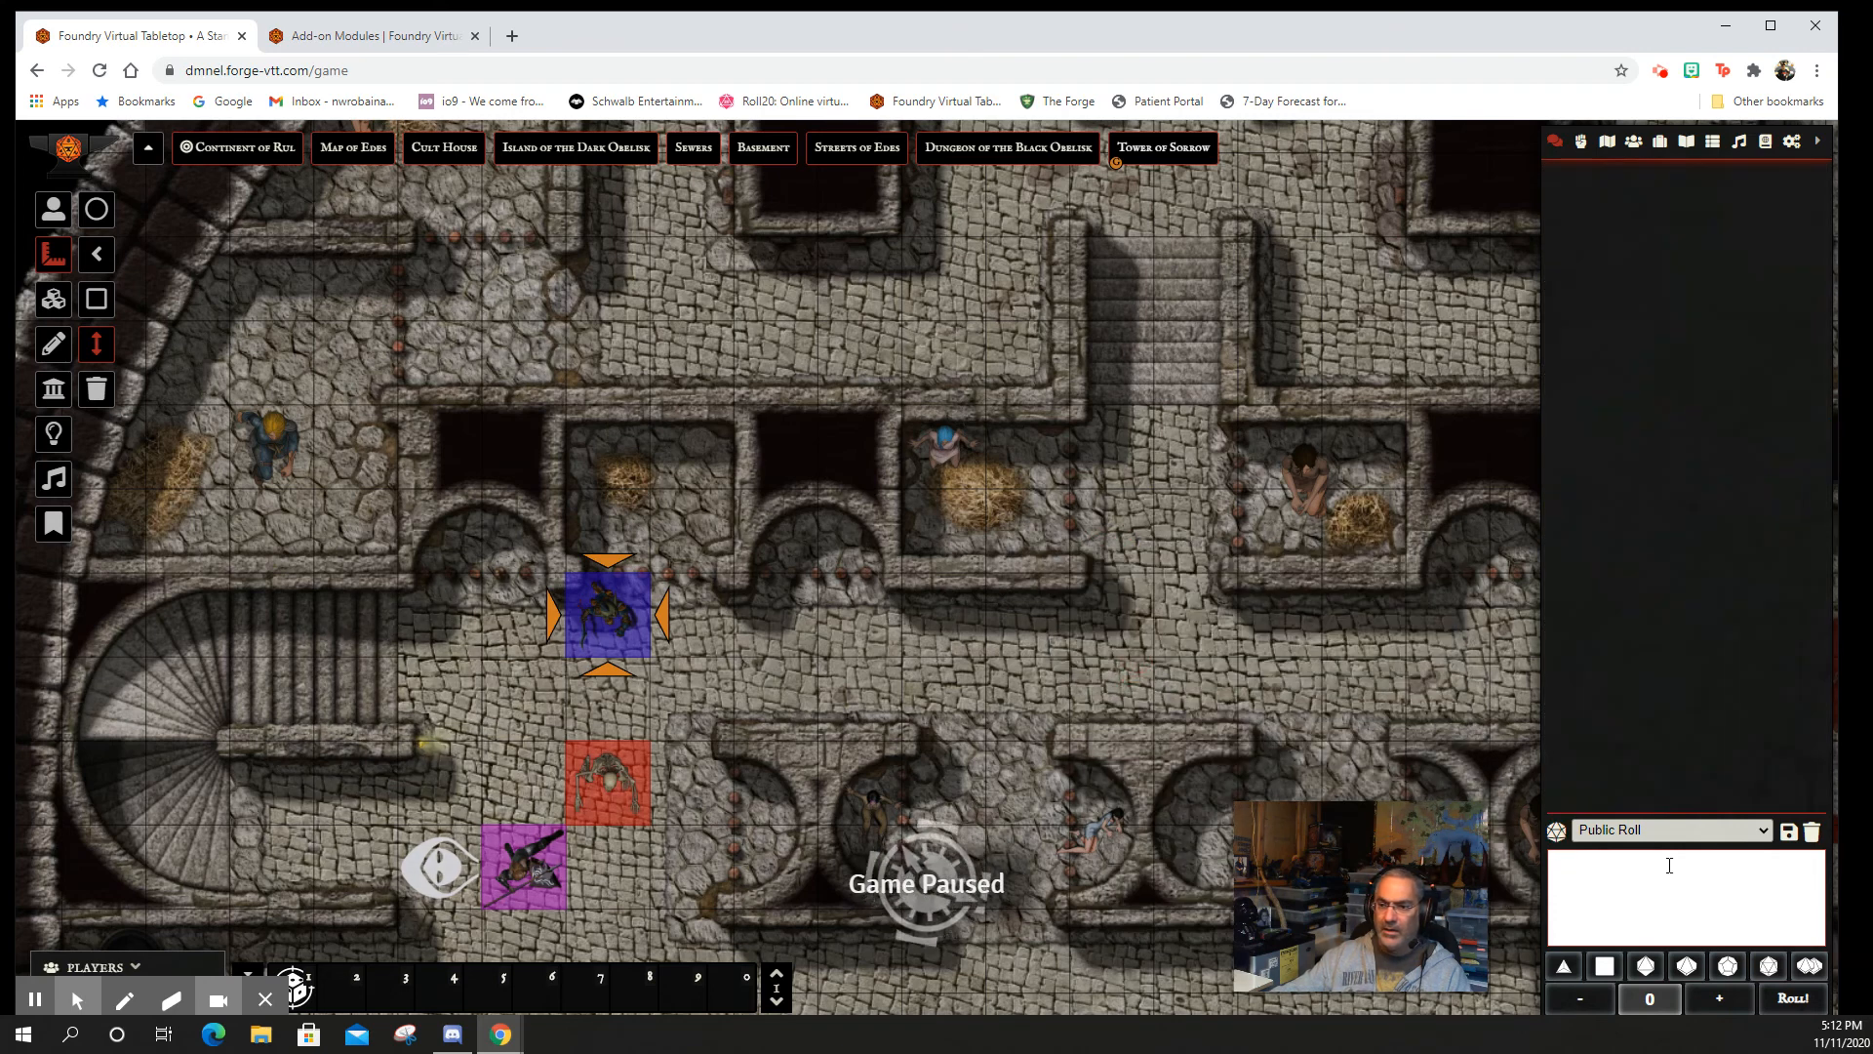
- Review the available default roll modes for chat and keep Public Roll
left_click(1764, 829)
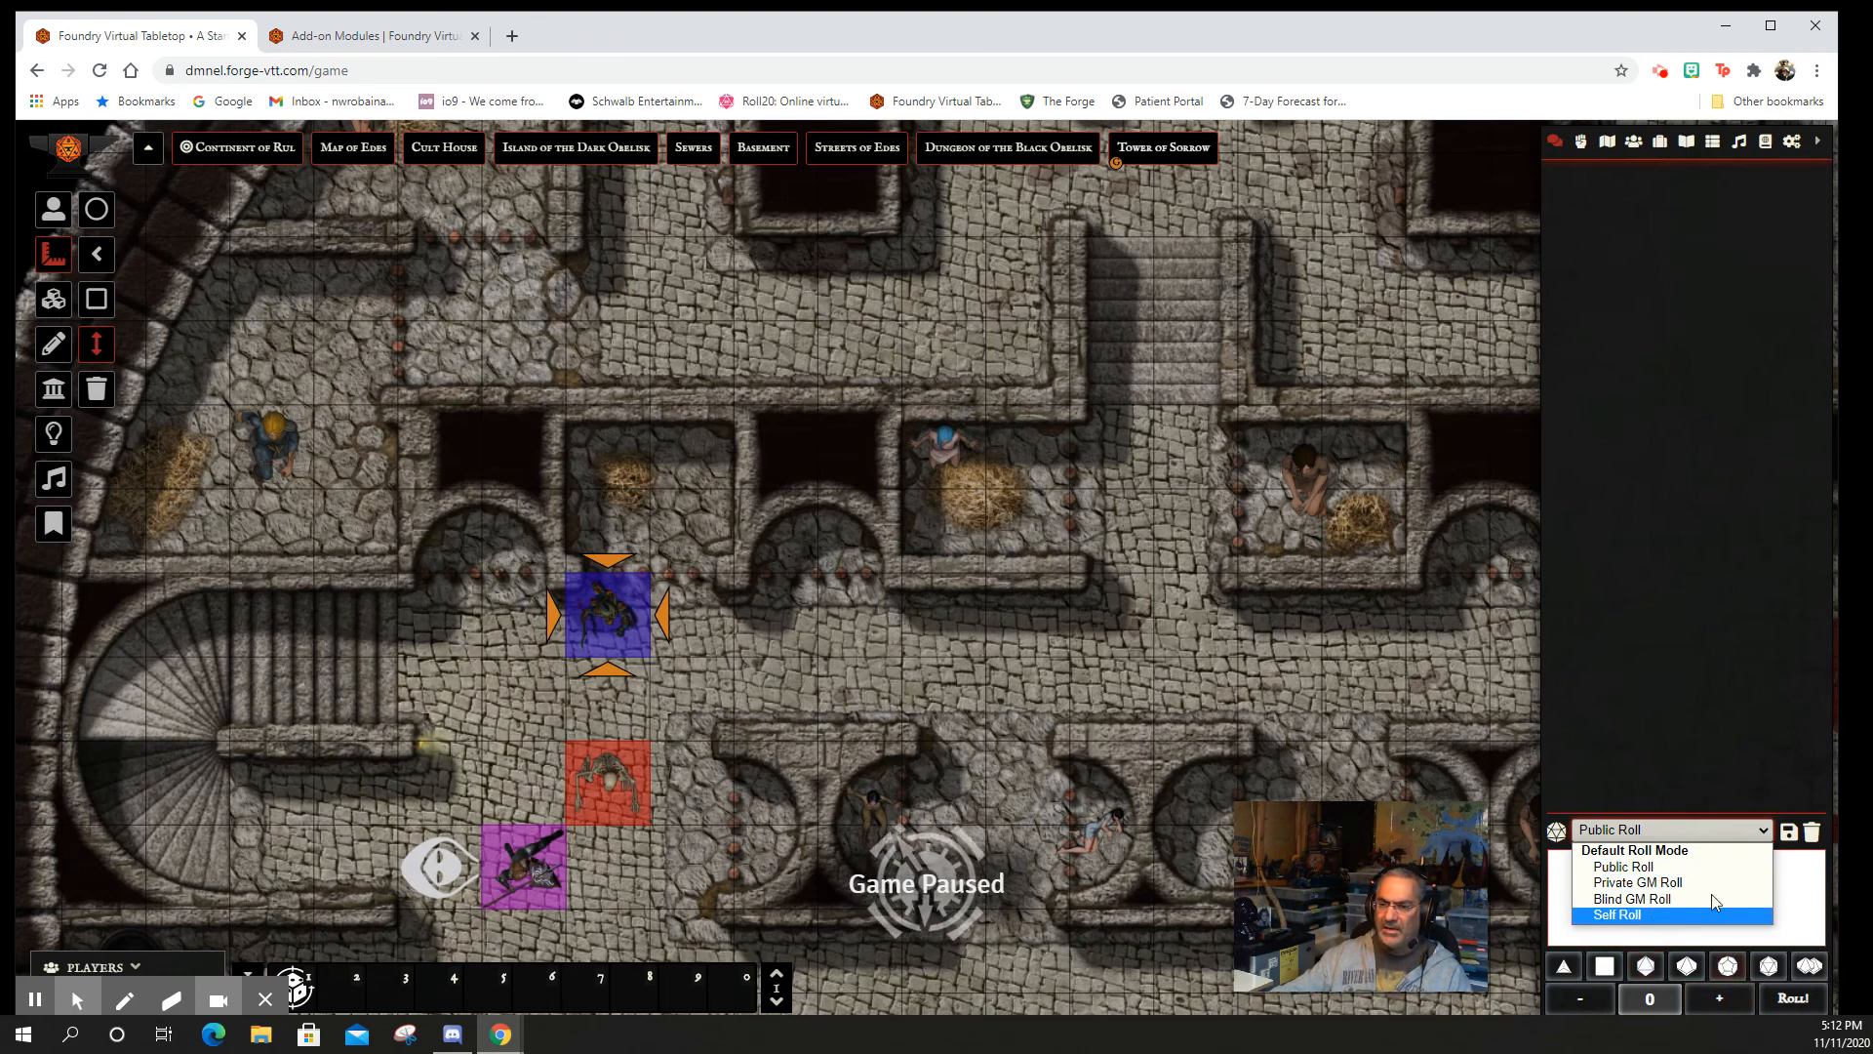
left_click(1767, 832)
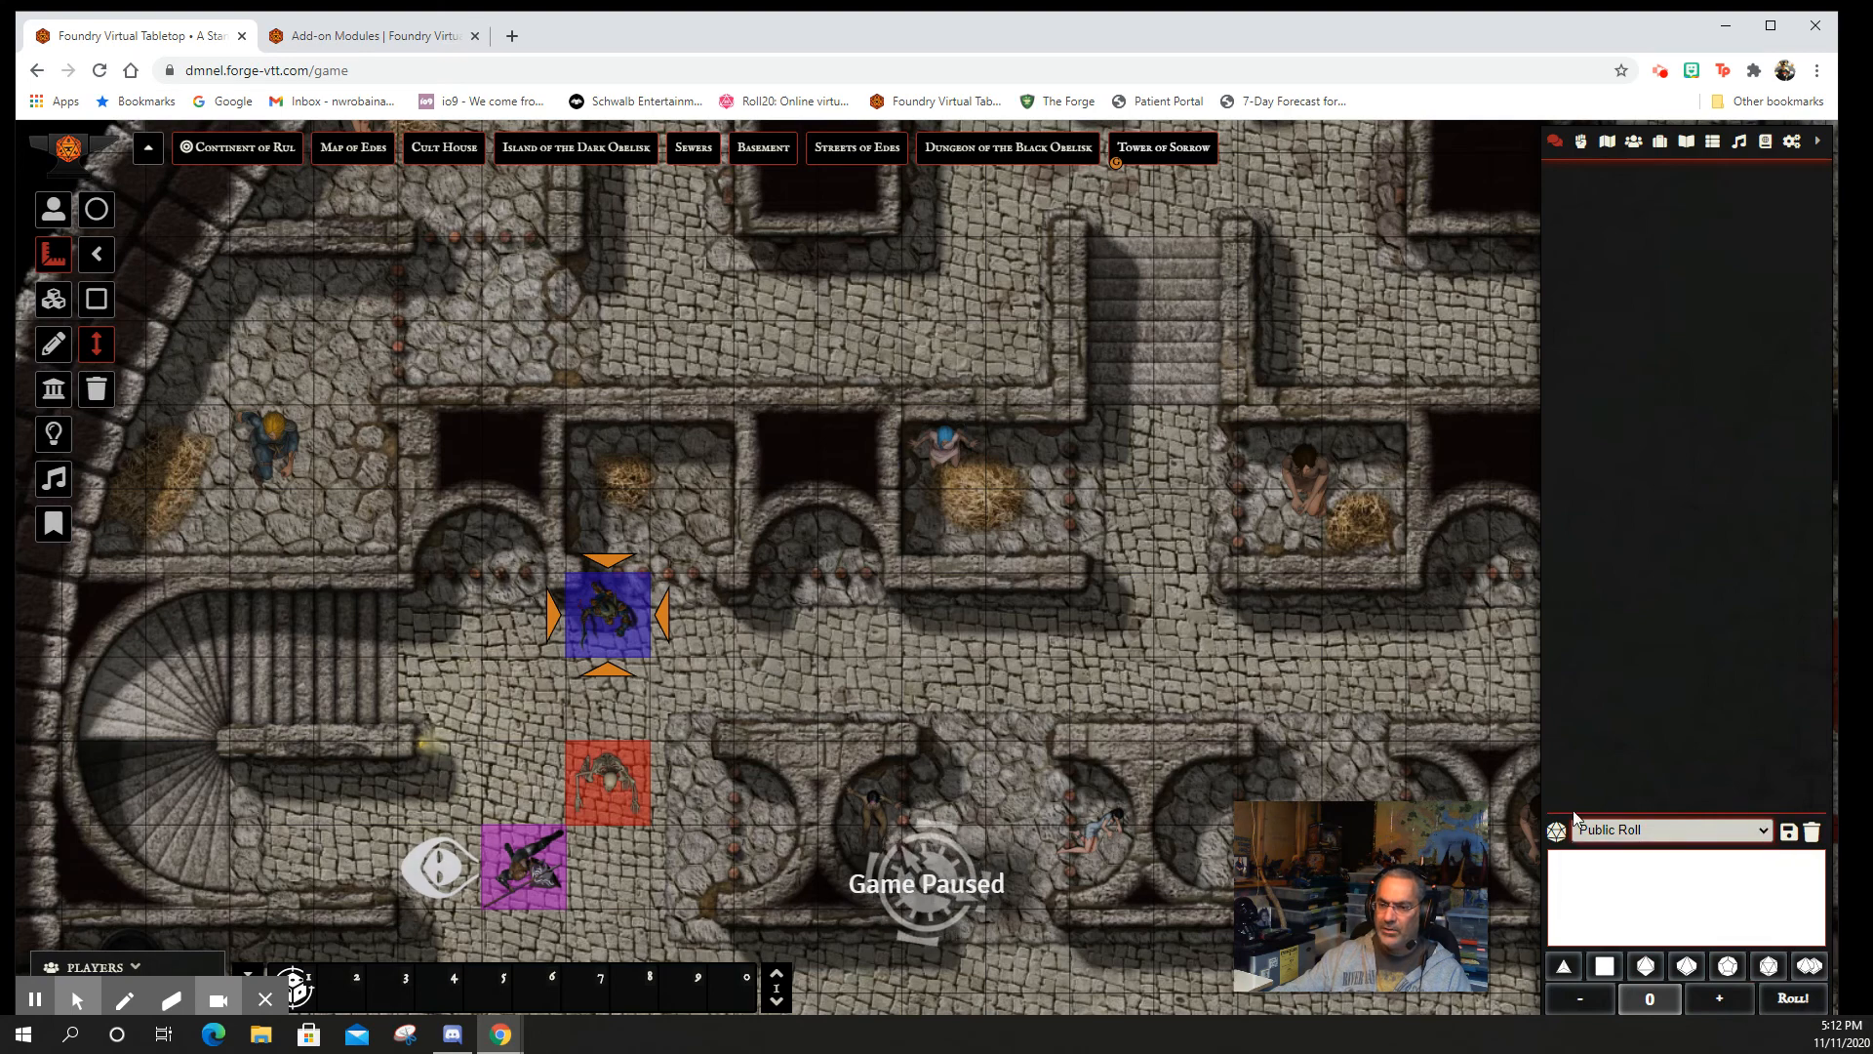
left_click(1768, 834)
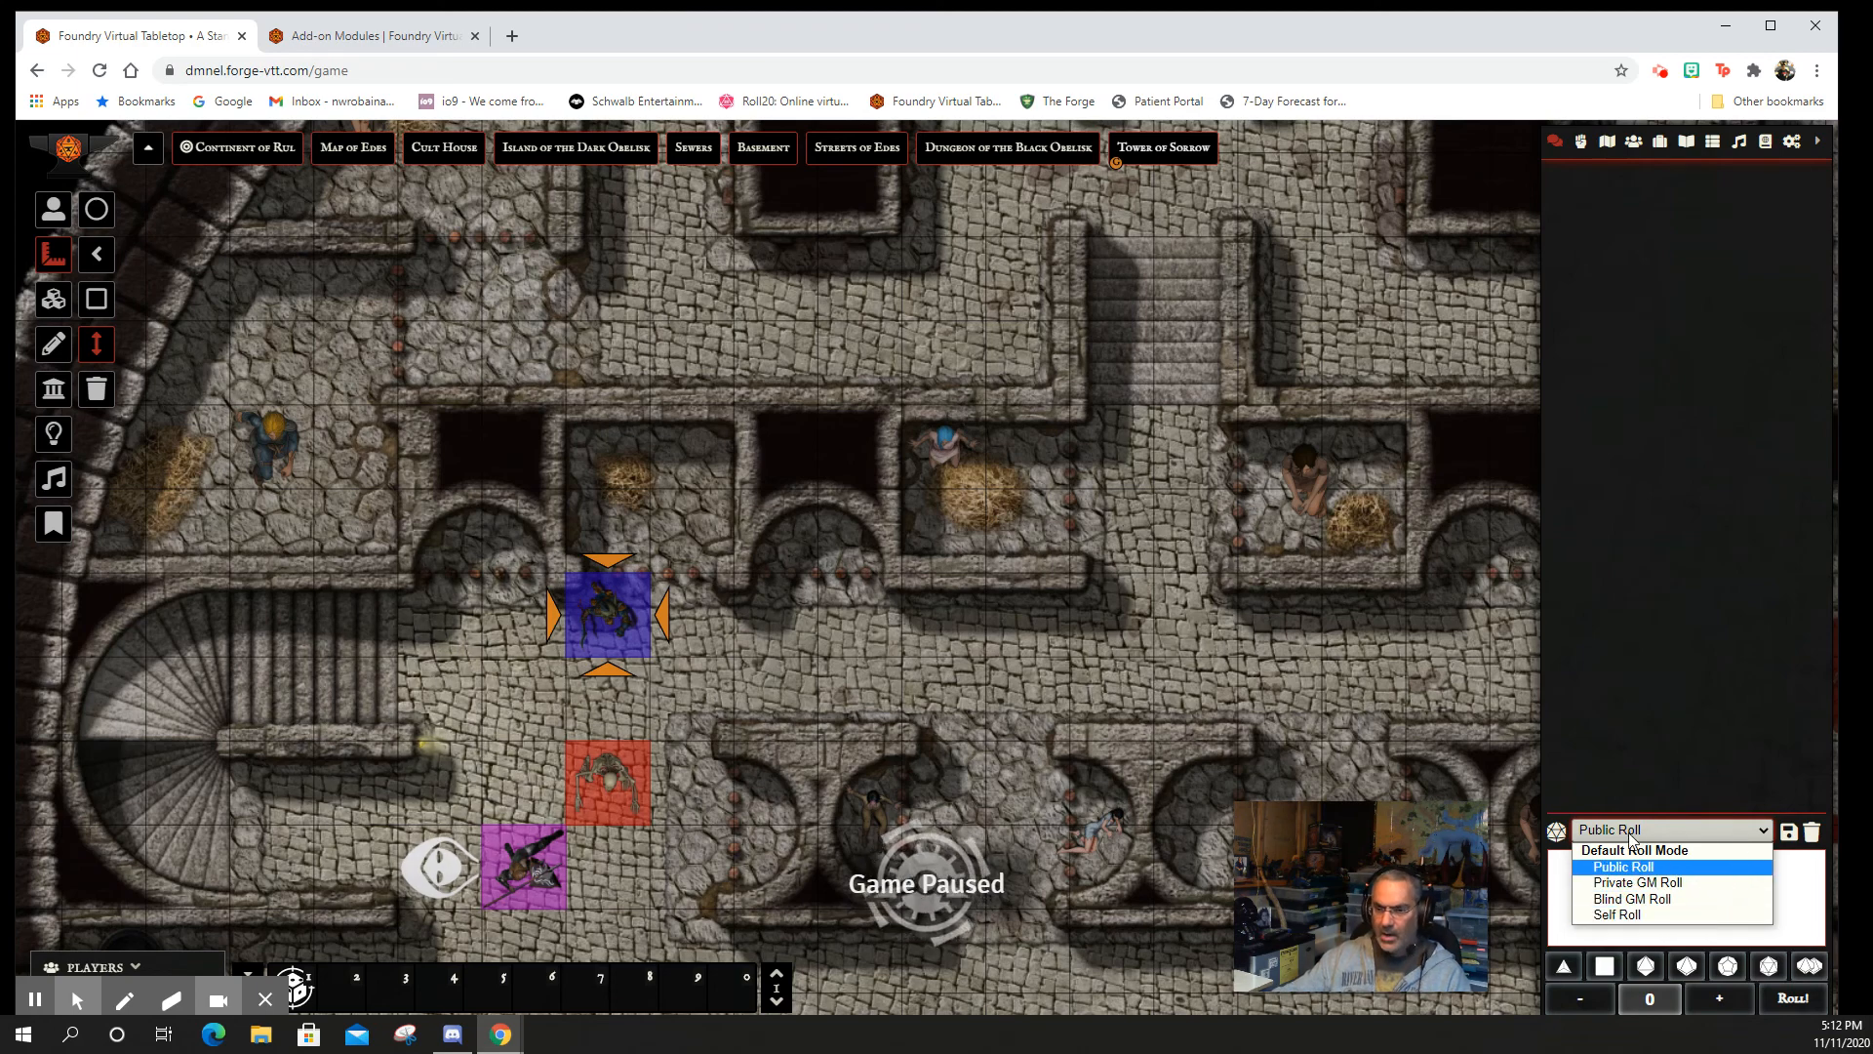
left_click(1762, 831)
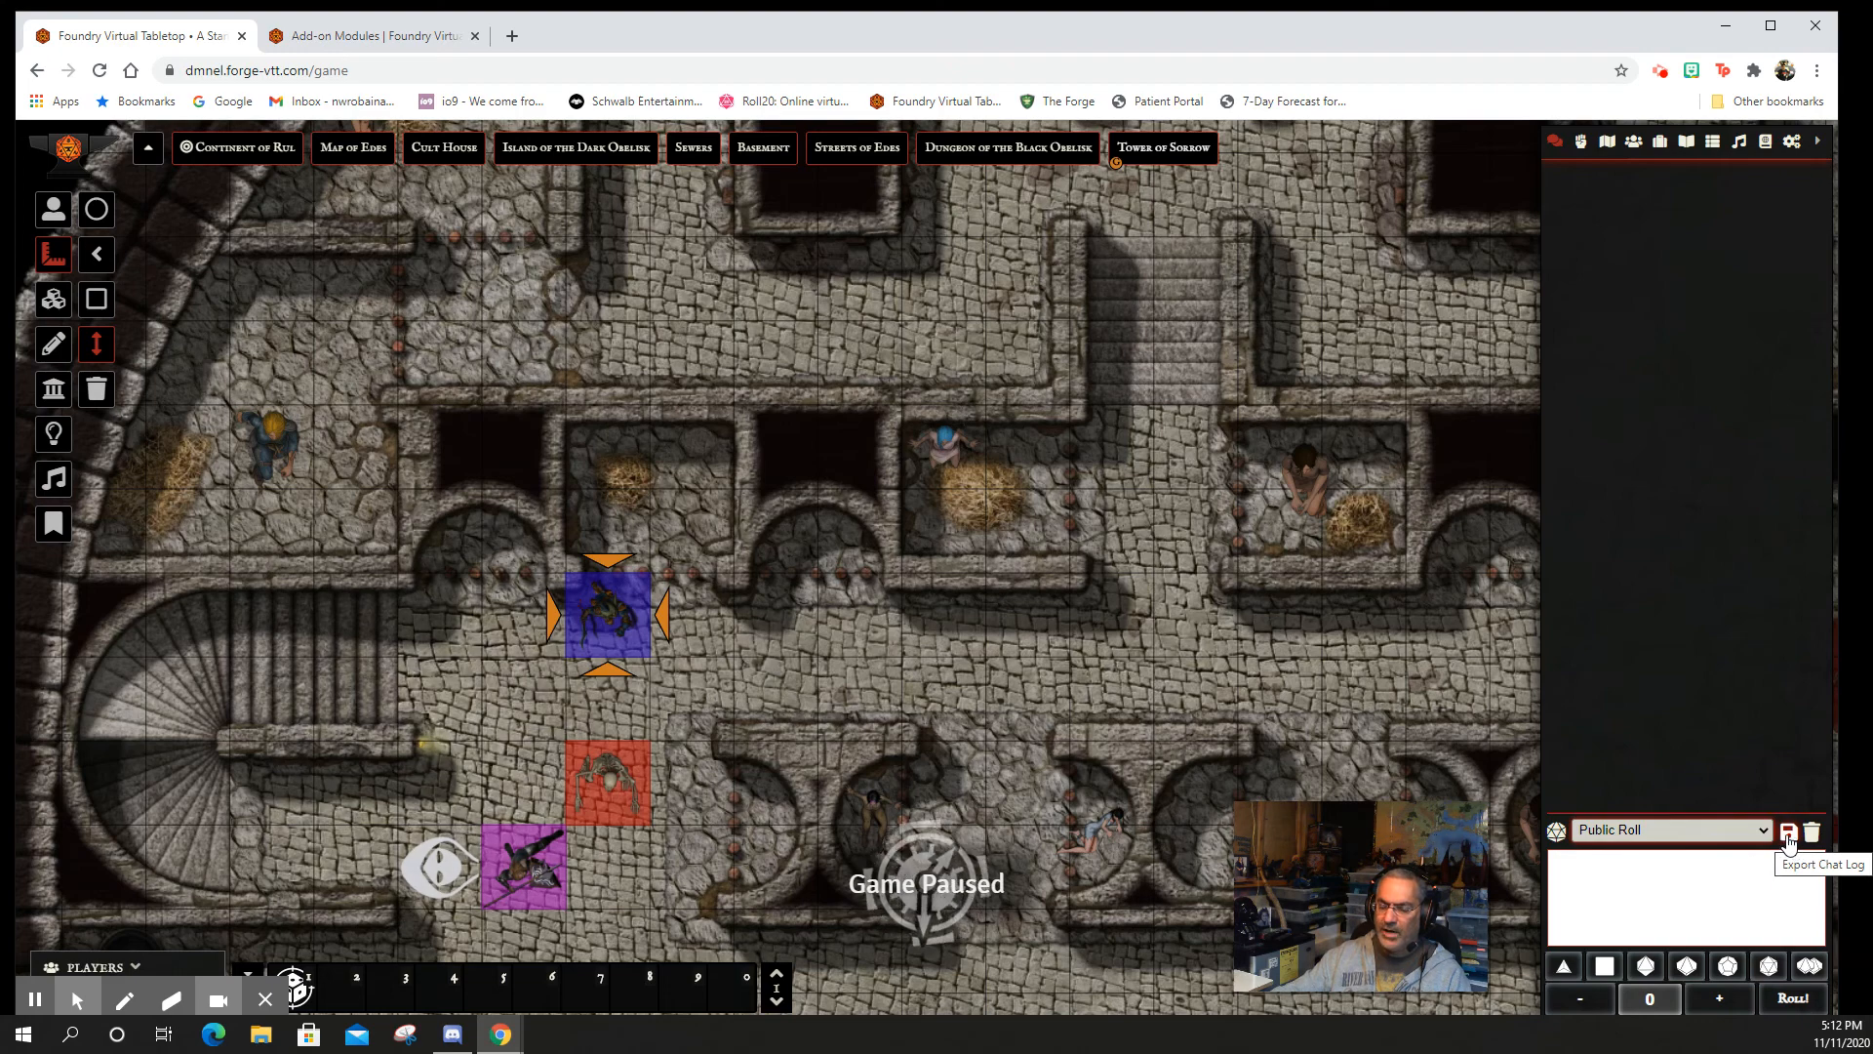
- Build a 3d6 formula in the dice calculator and close it without rolling
left_click(1558, 832)
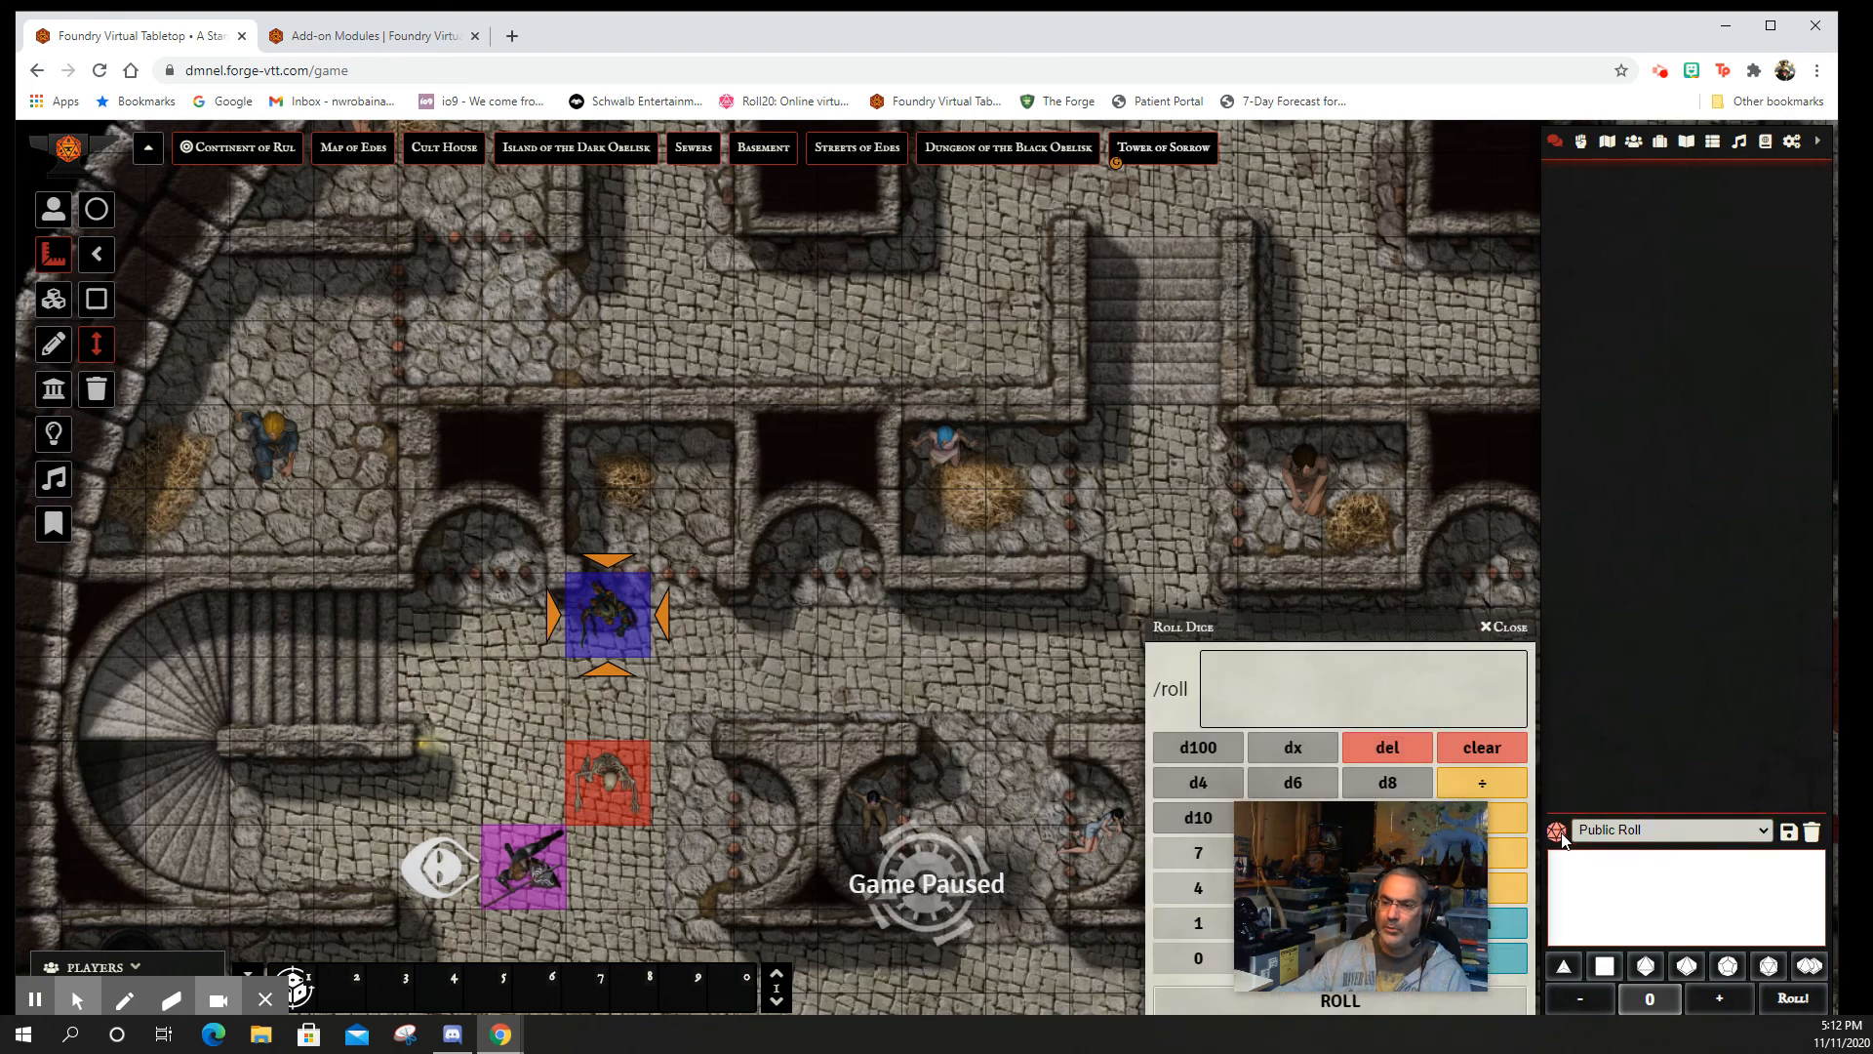
left_click_drag(1246, 635, 1128, 379)
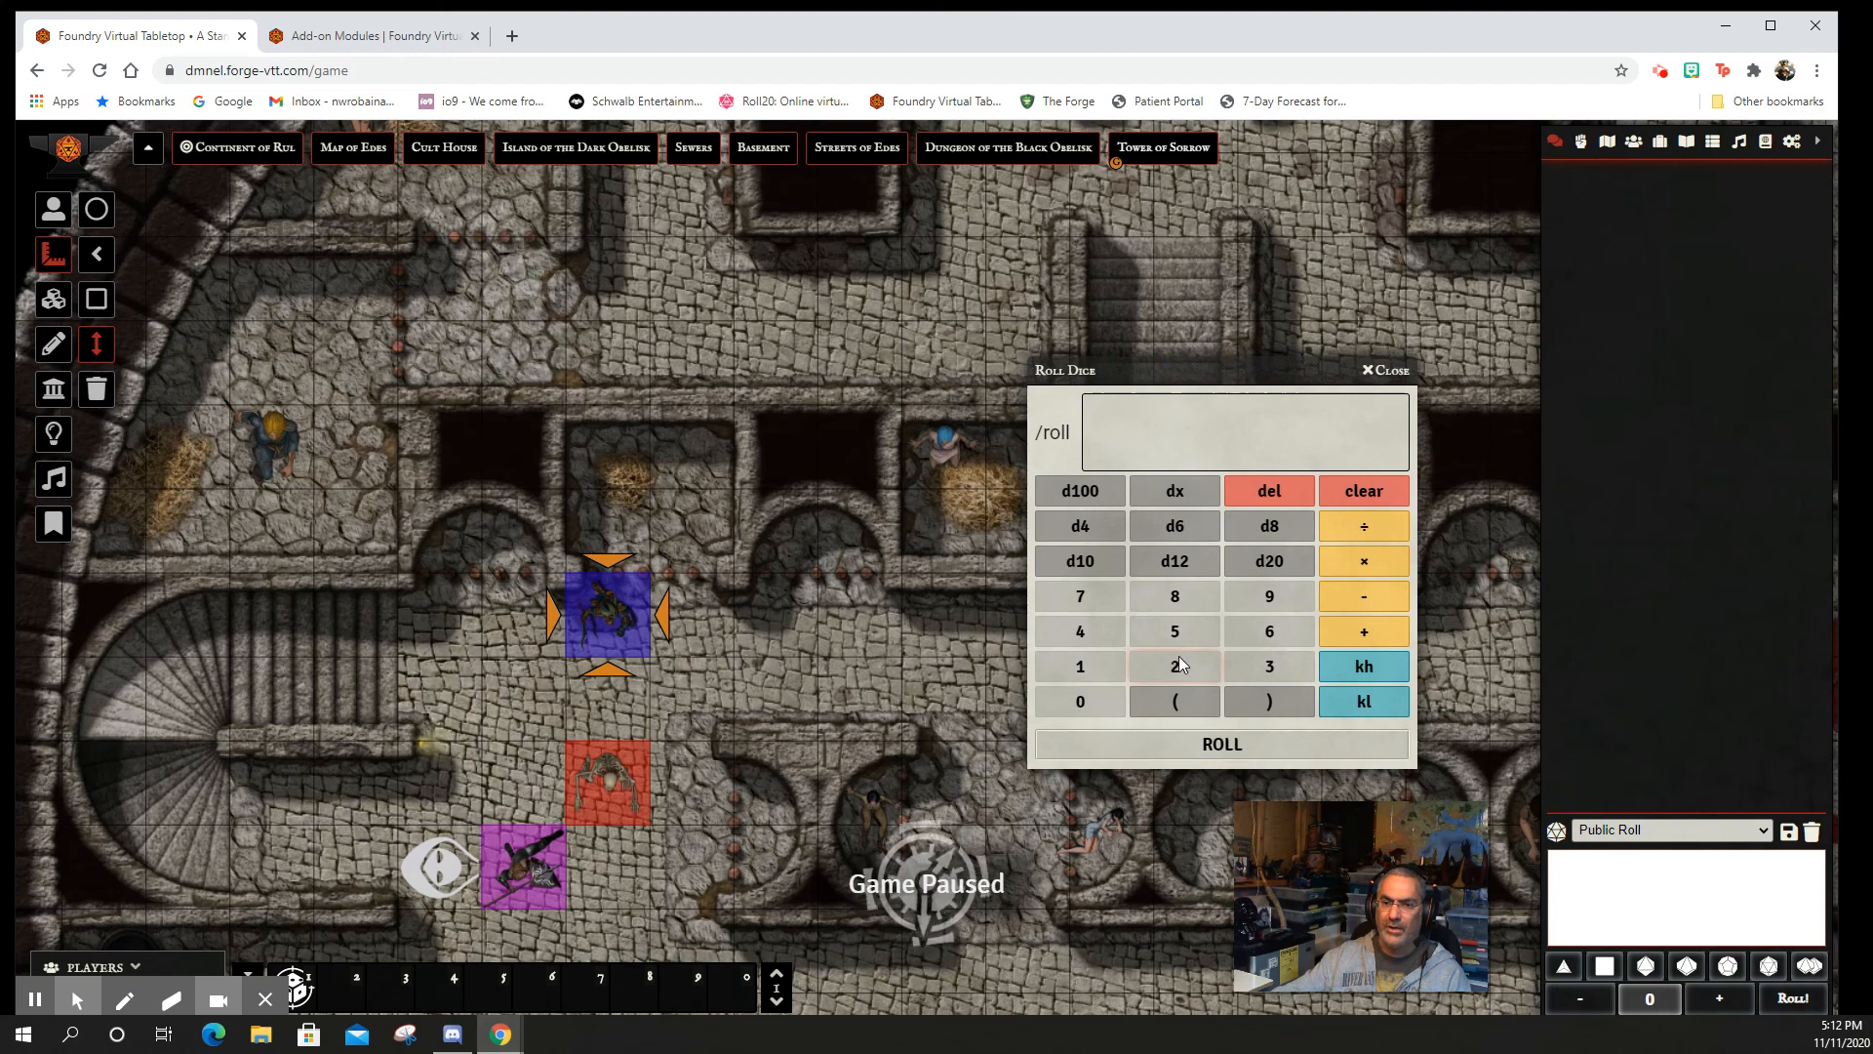
left_click(1291, 668)
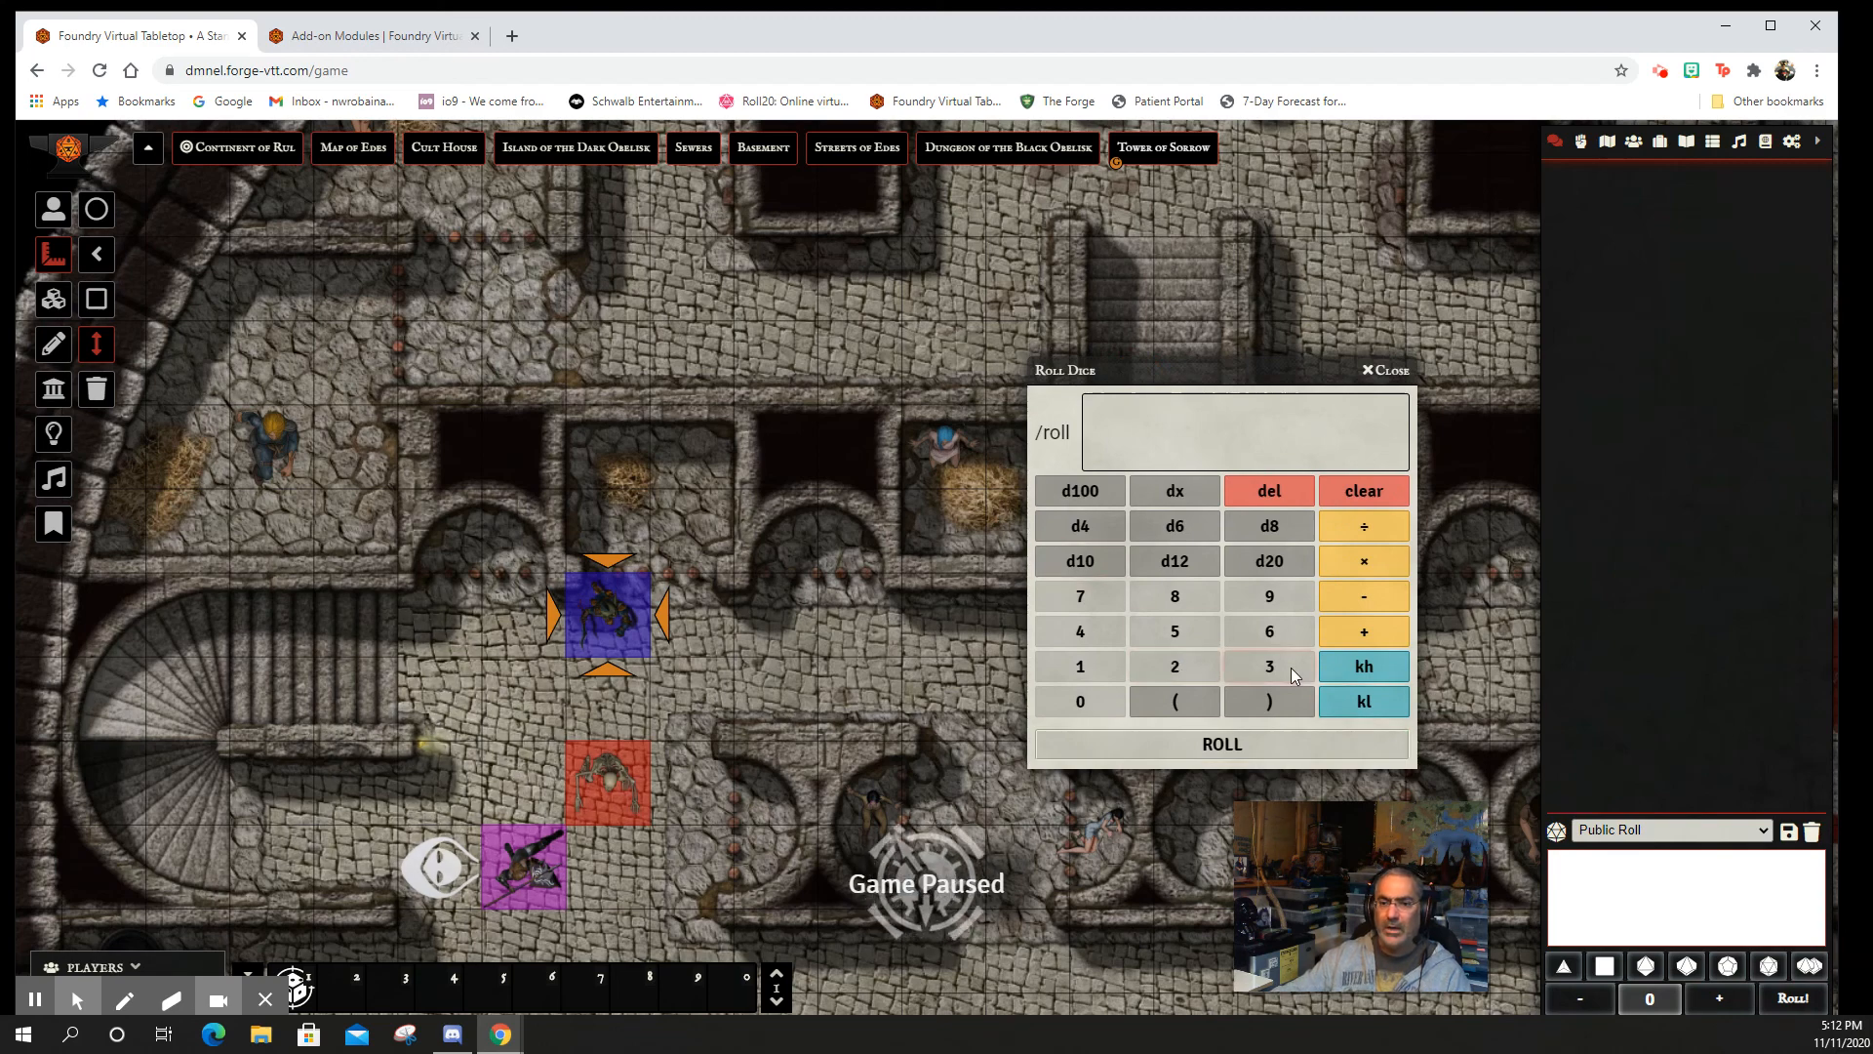
left_click(1176, 535)
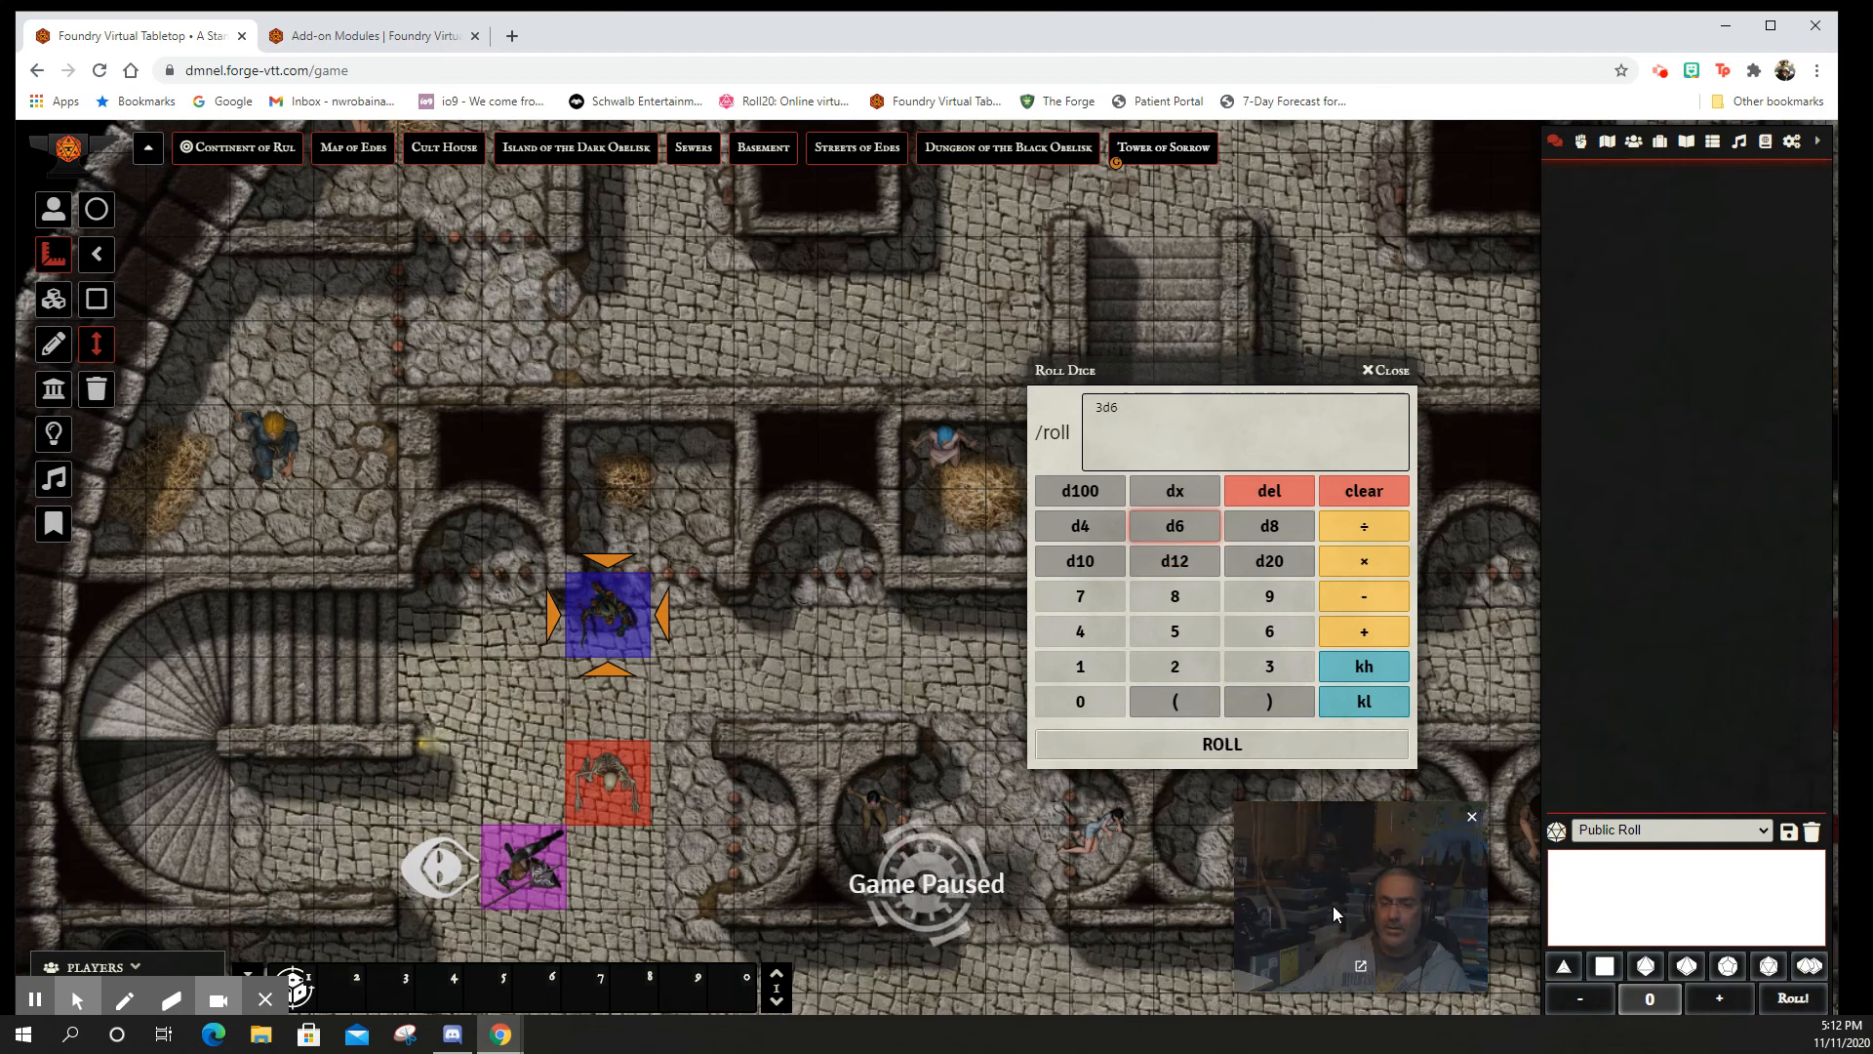
left_click(1396, 372)
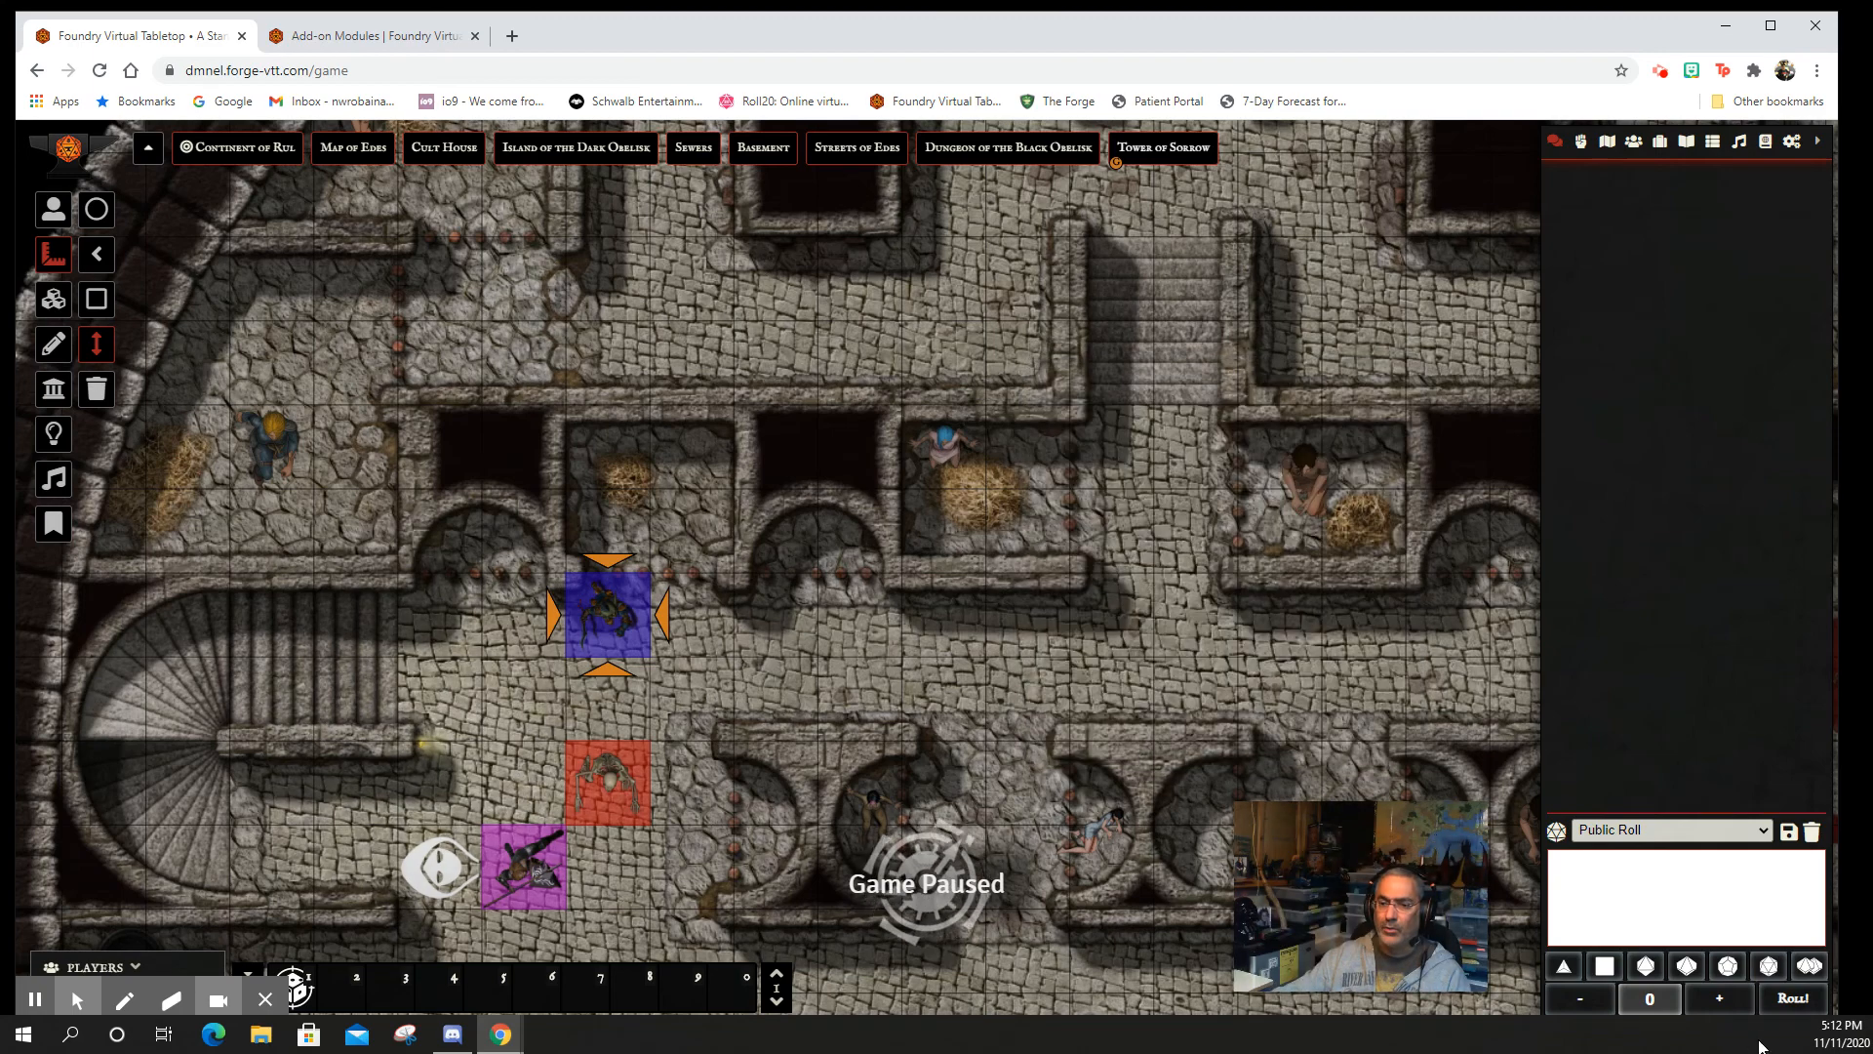
- Reopen the dice calculator over the map, build an 8d20 formula and clear it
left_click(1557, 832)
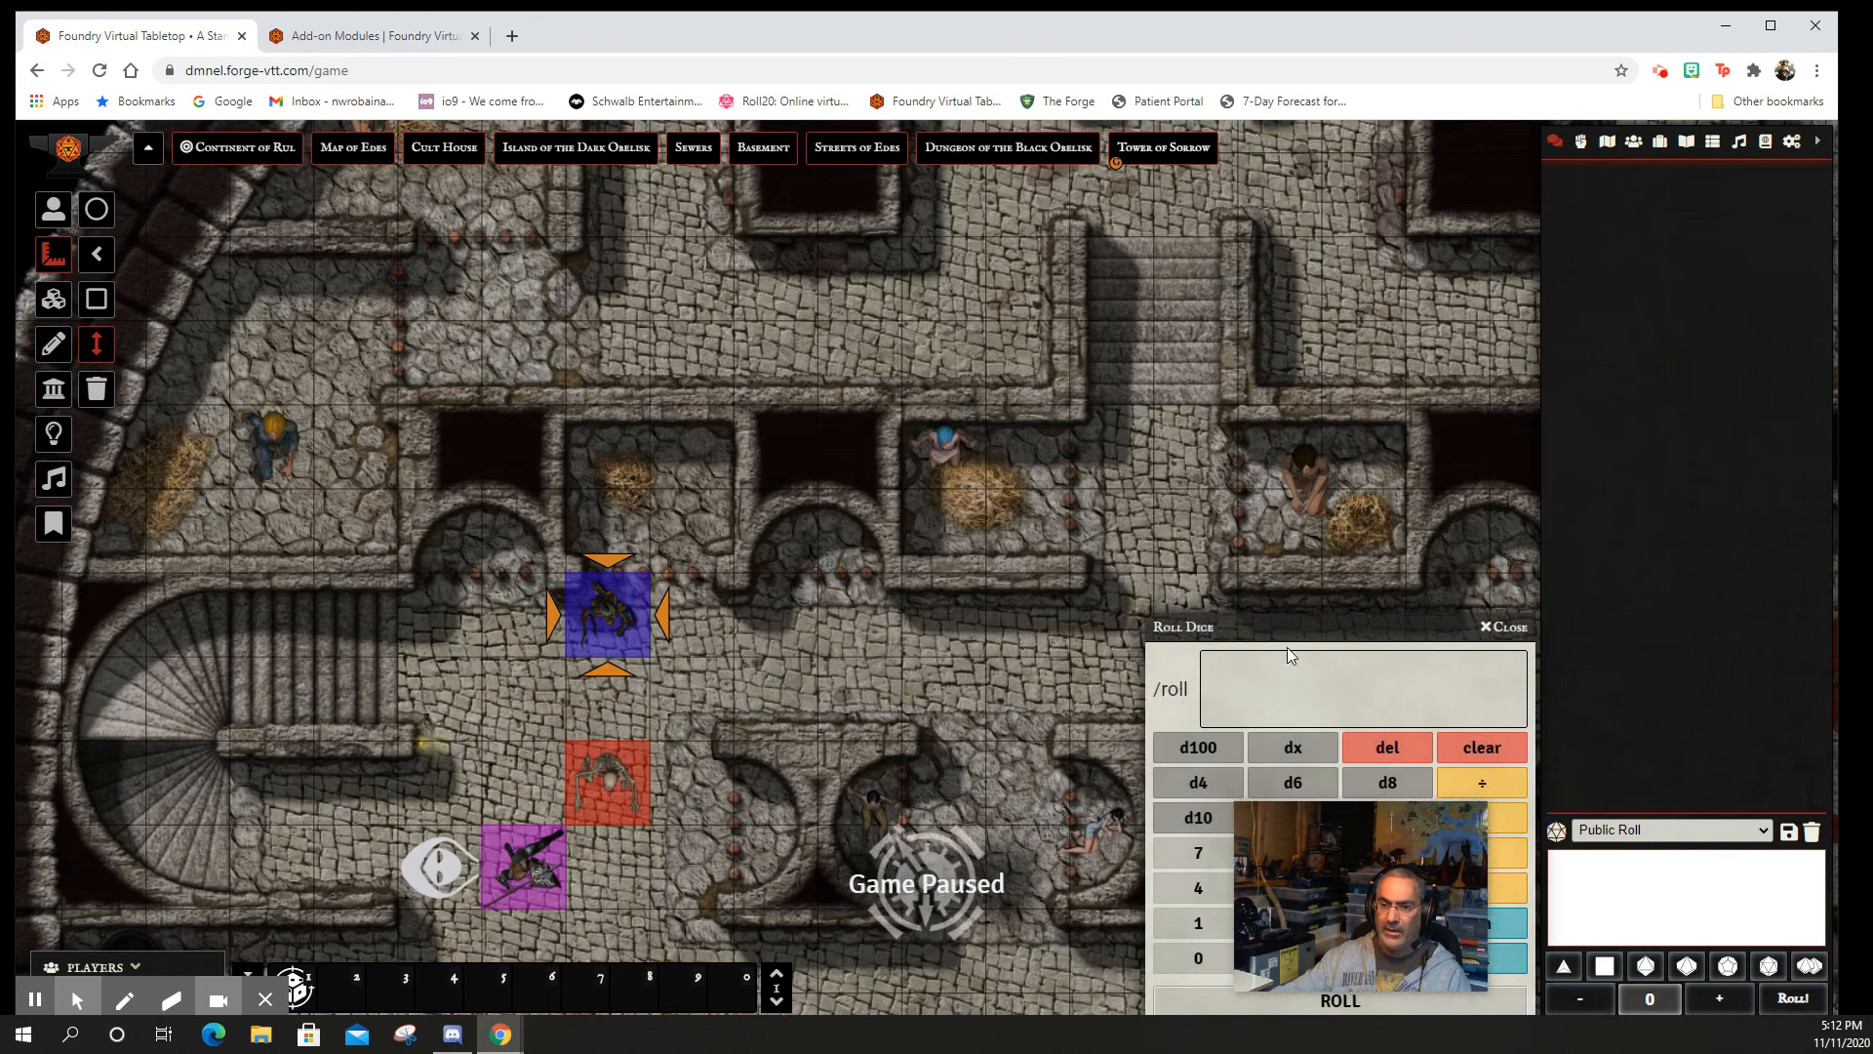
left_click_drag(1284, 627, 1094, 305)
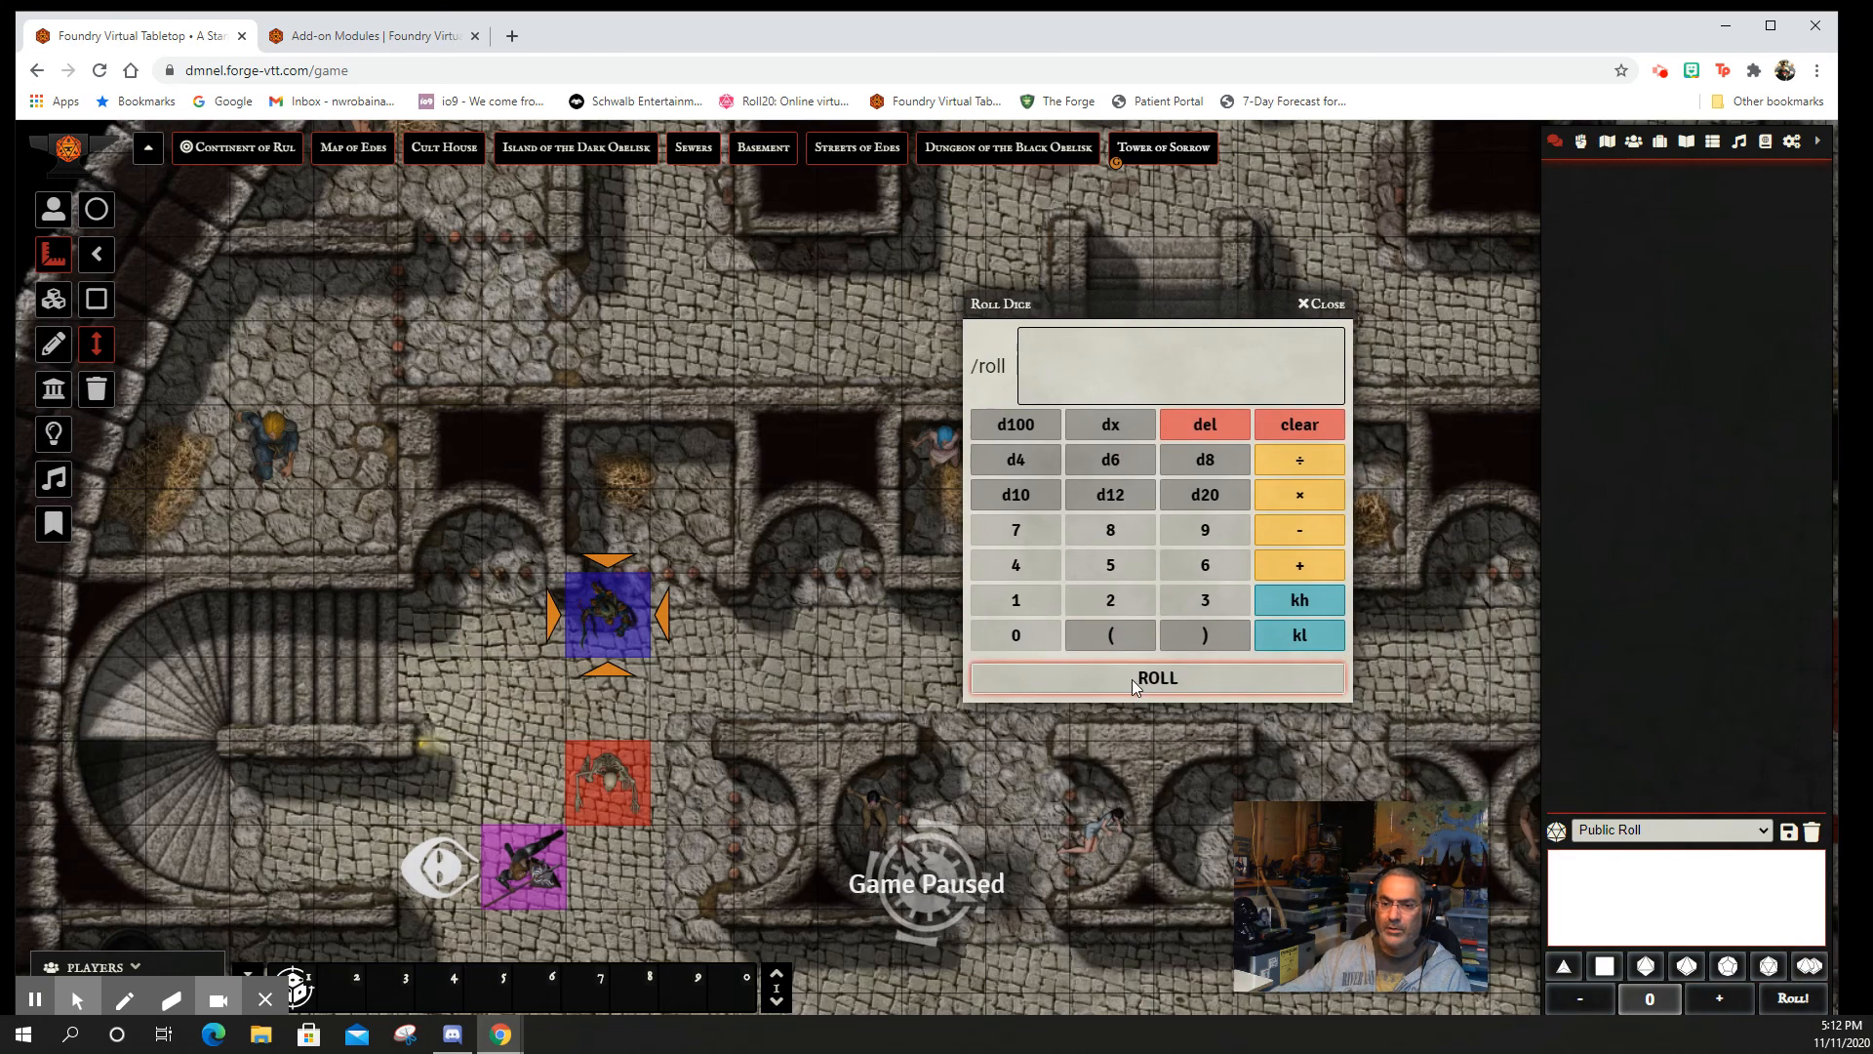
left_click(1120, 535)
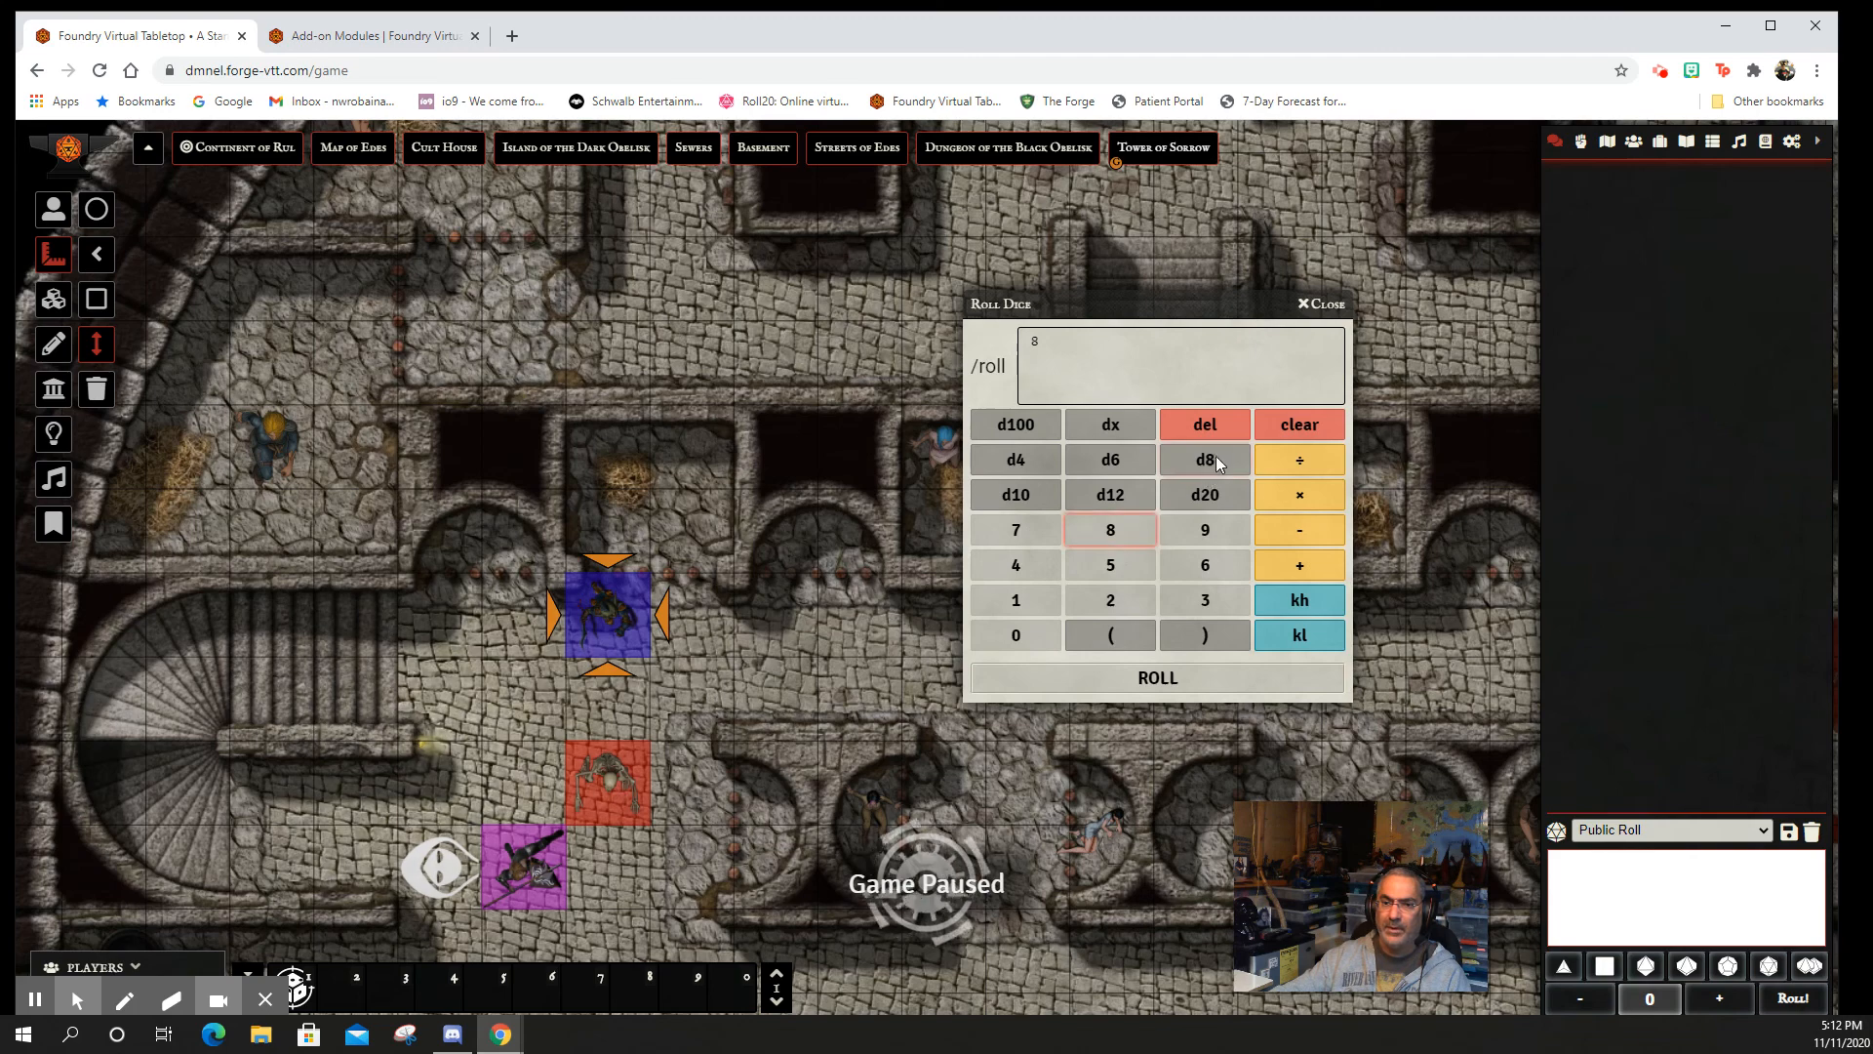
left_click(1205, 494)
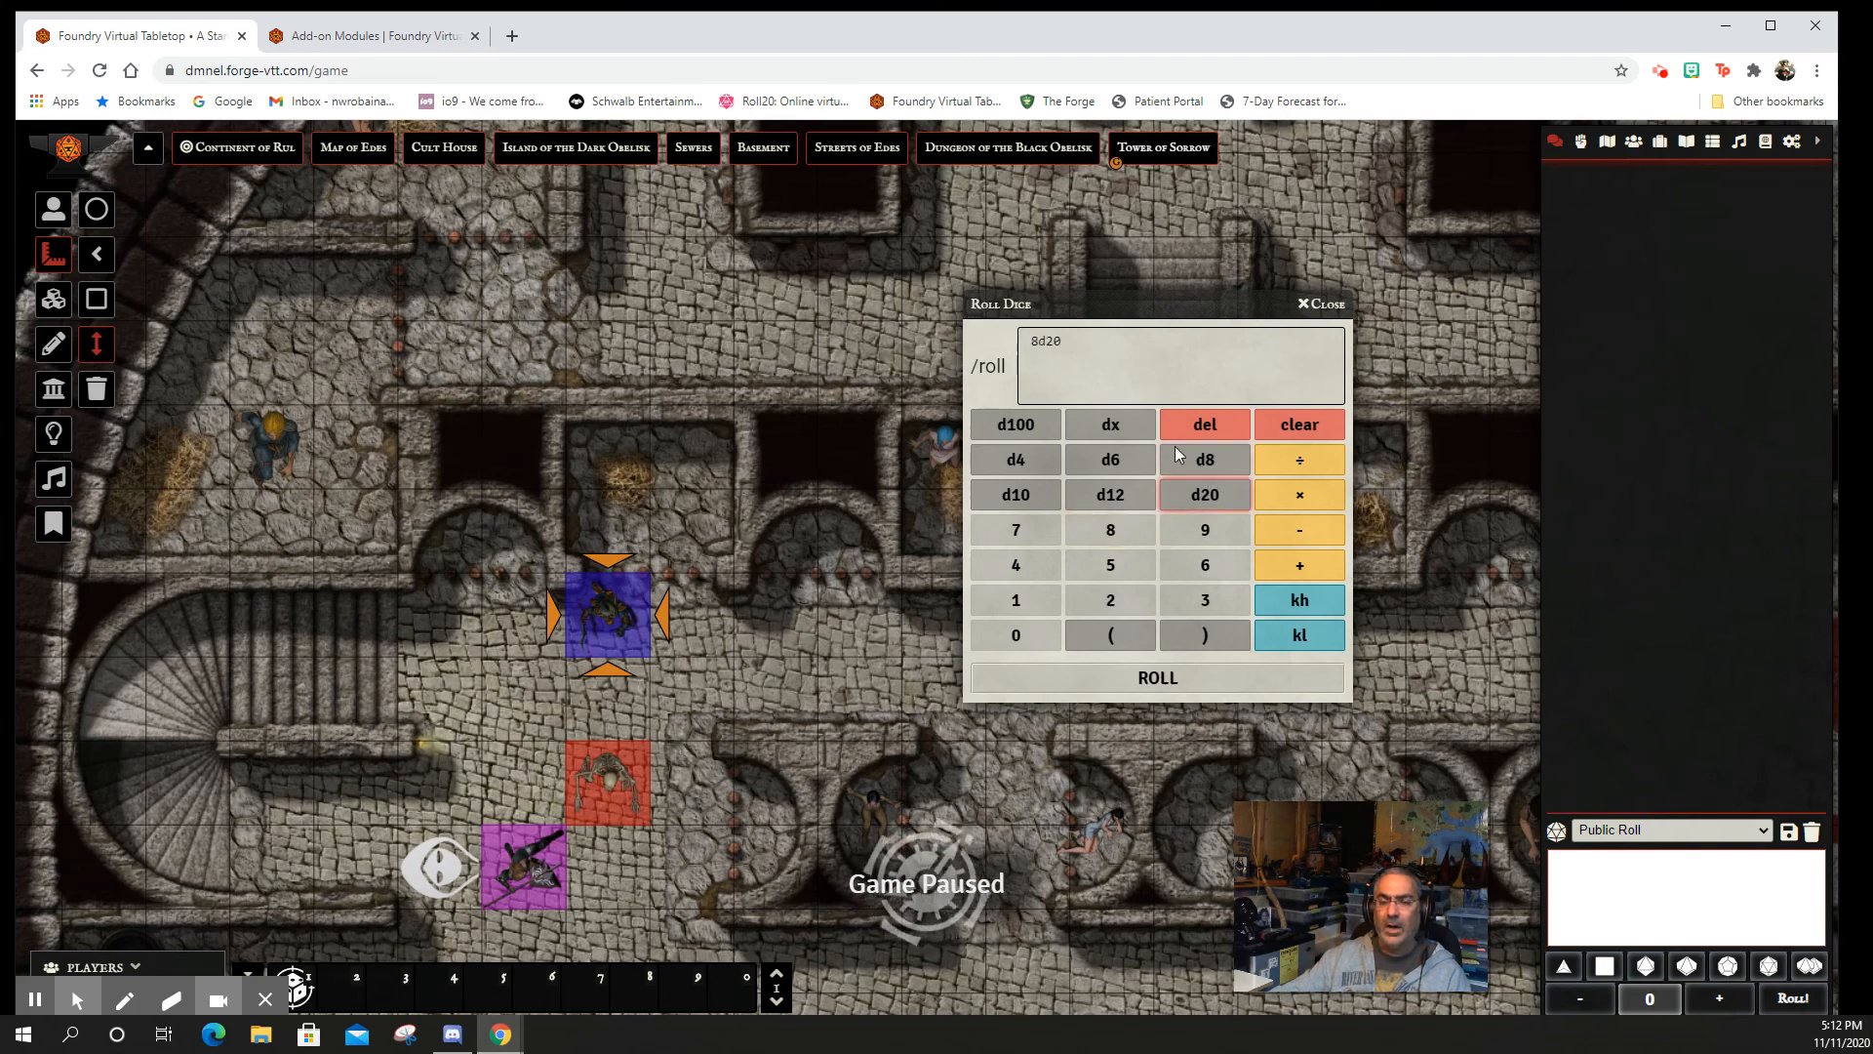
left_click(1297, 425)
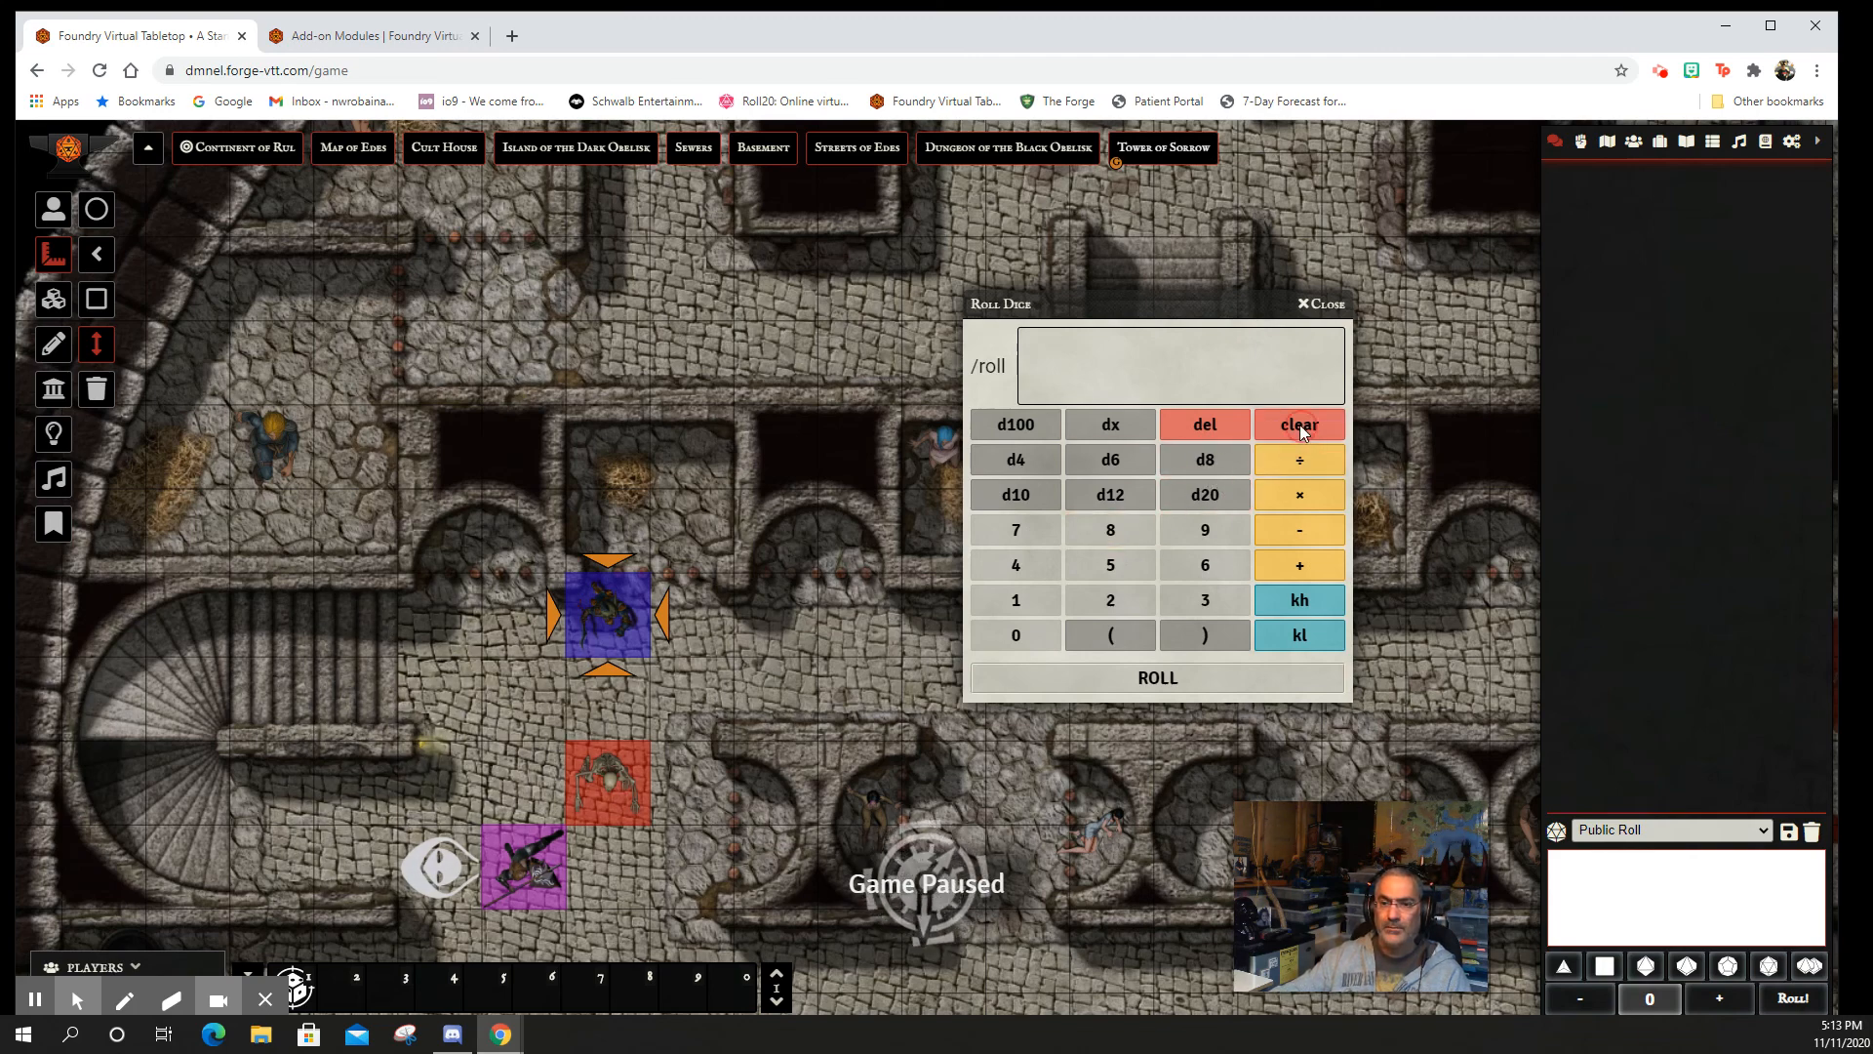
- Close the dice calculator and look over the Tower of Sorrow map, examining the cells, corridors and token positions
left_click(1326, 306)
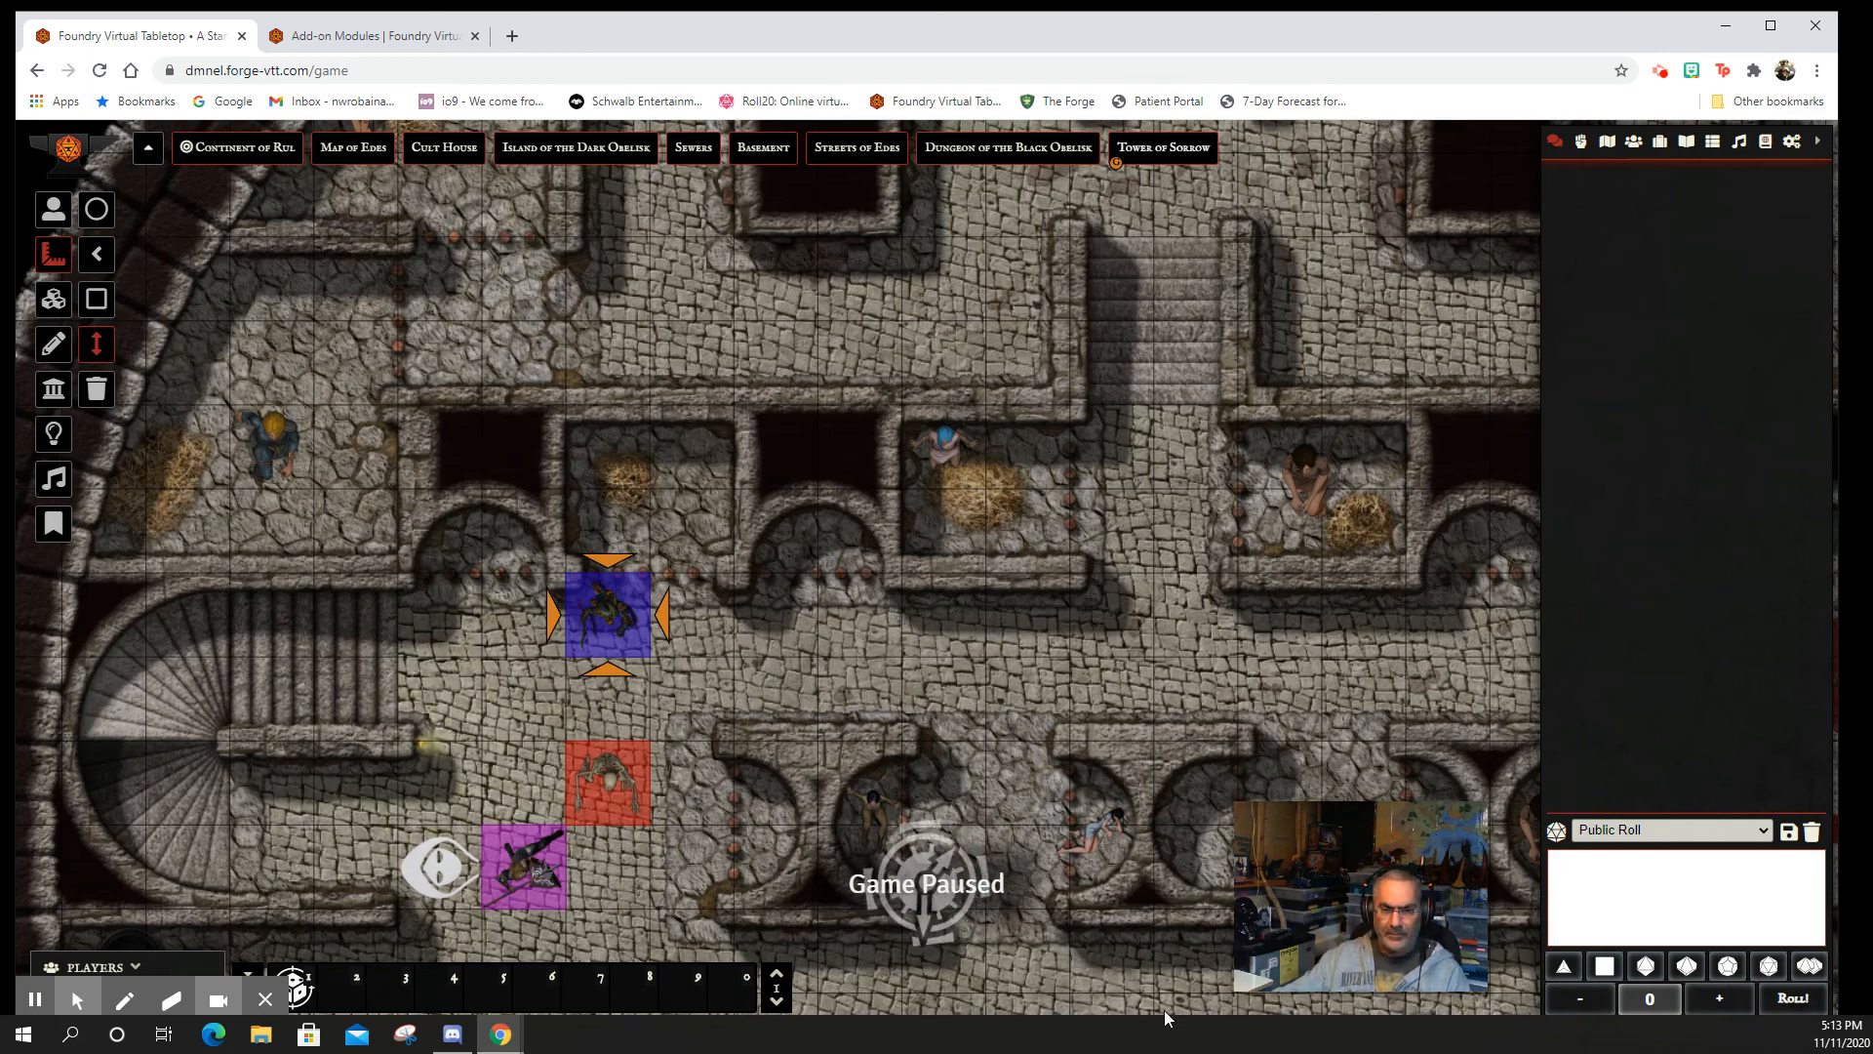
left_click_drag(1115, 701, 940, 341)
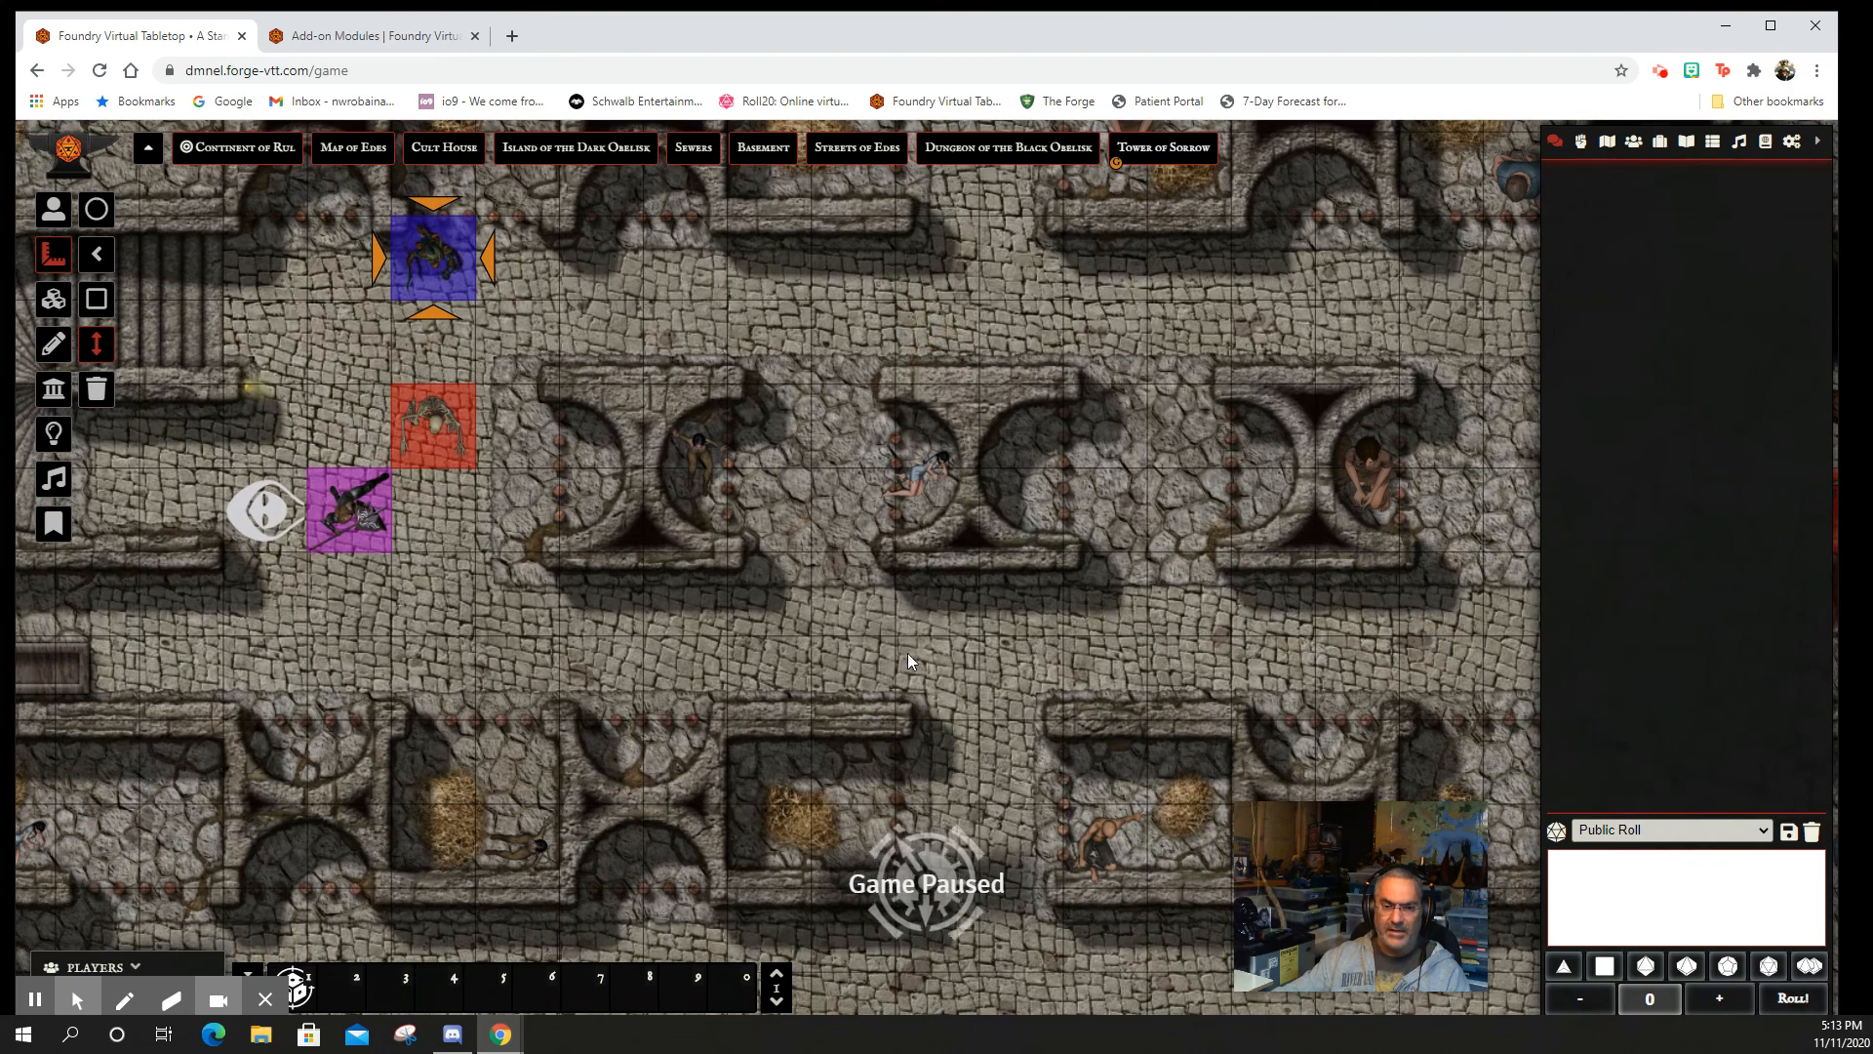
scroll(905, 566, "down", 6)
scroll(958, 561, "down", 4)
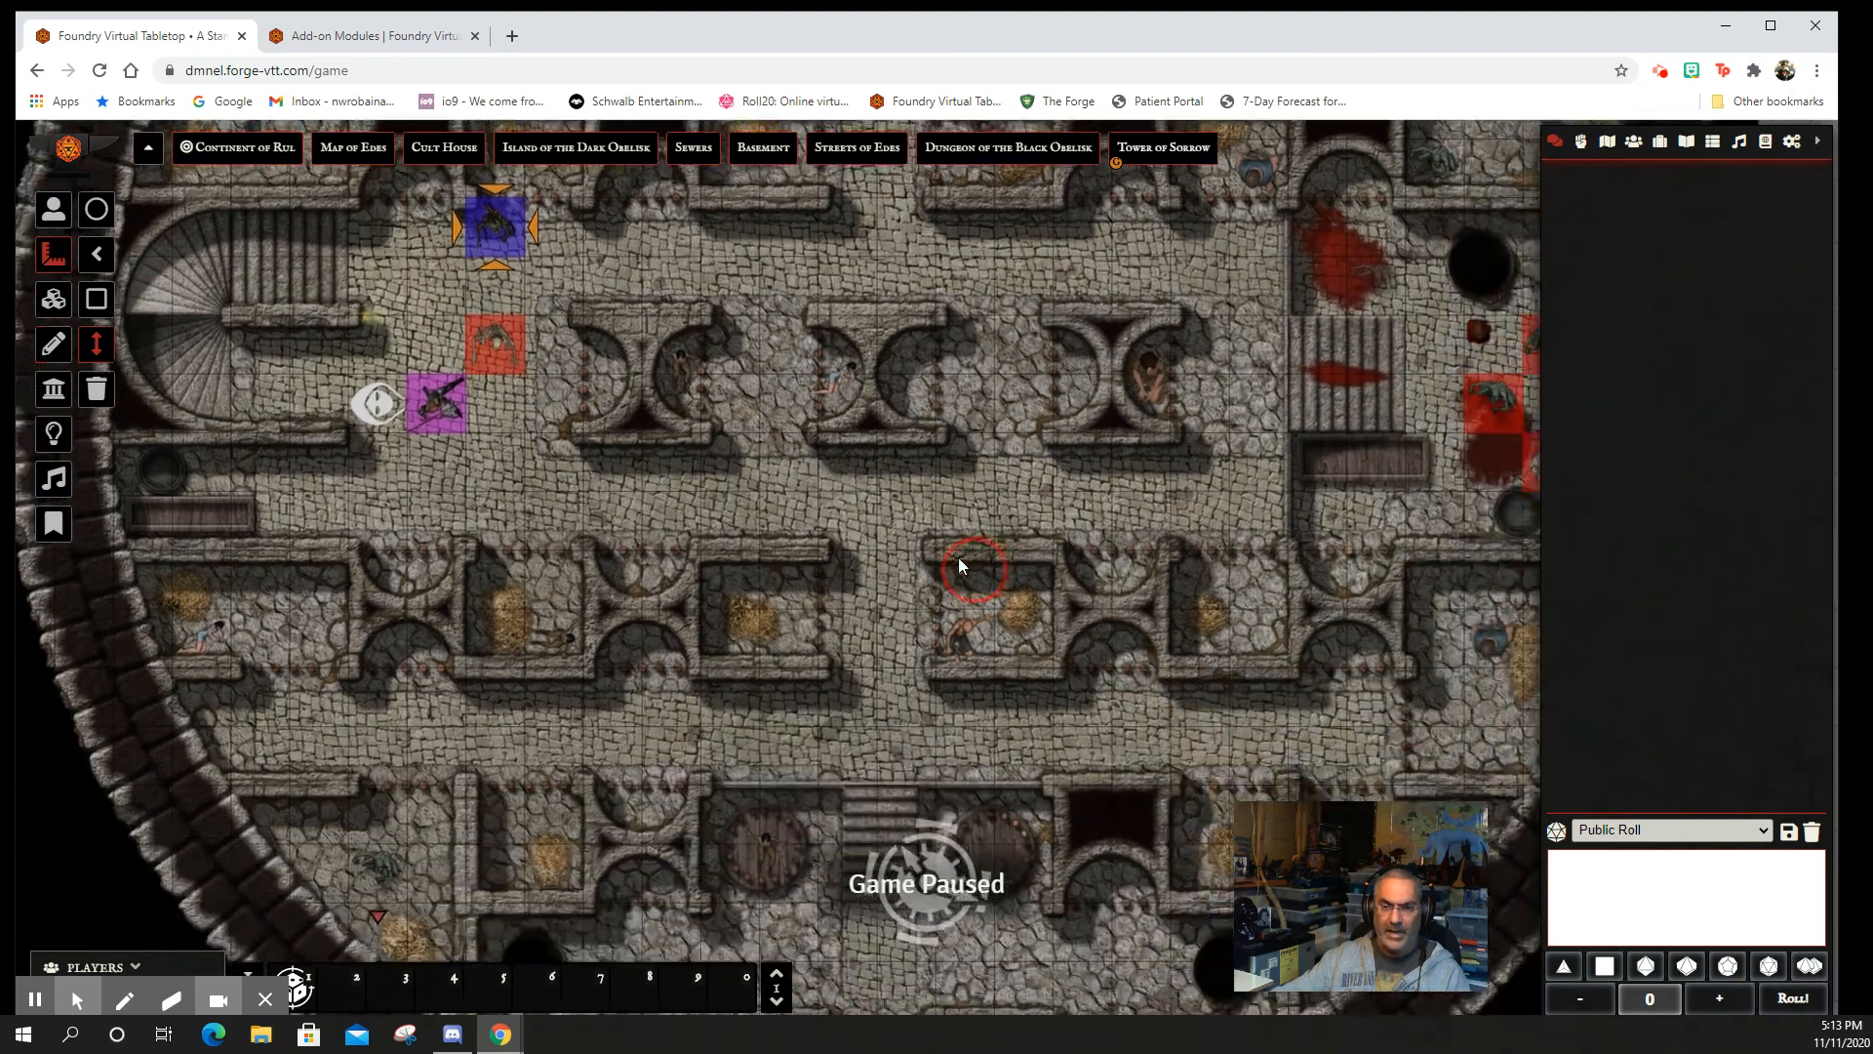
scroll(936, 533, "up", 1)
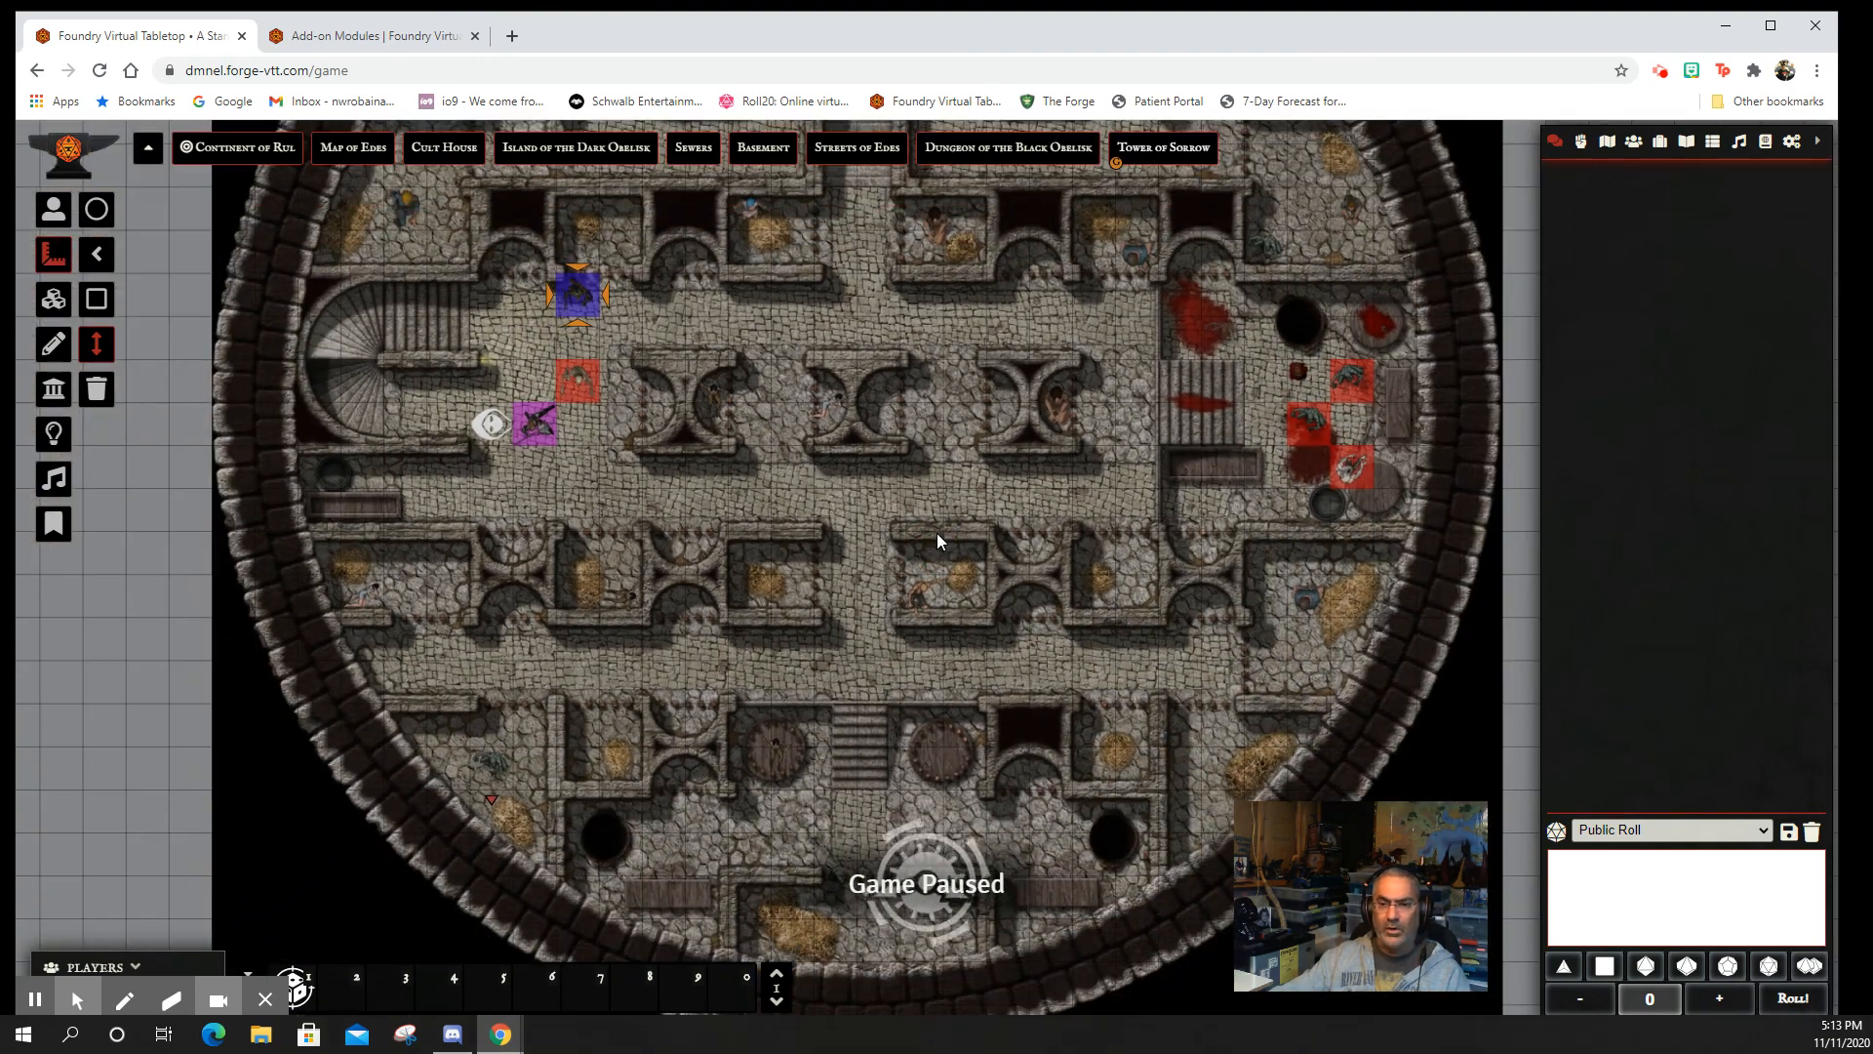
scroll(811, 537, "up", 1)
scroll(814, 523, "up", 1)
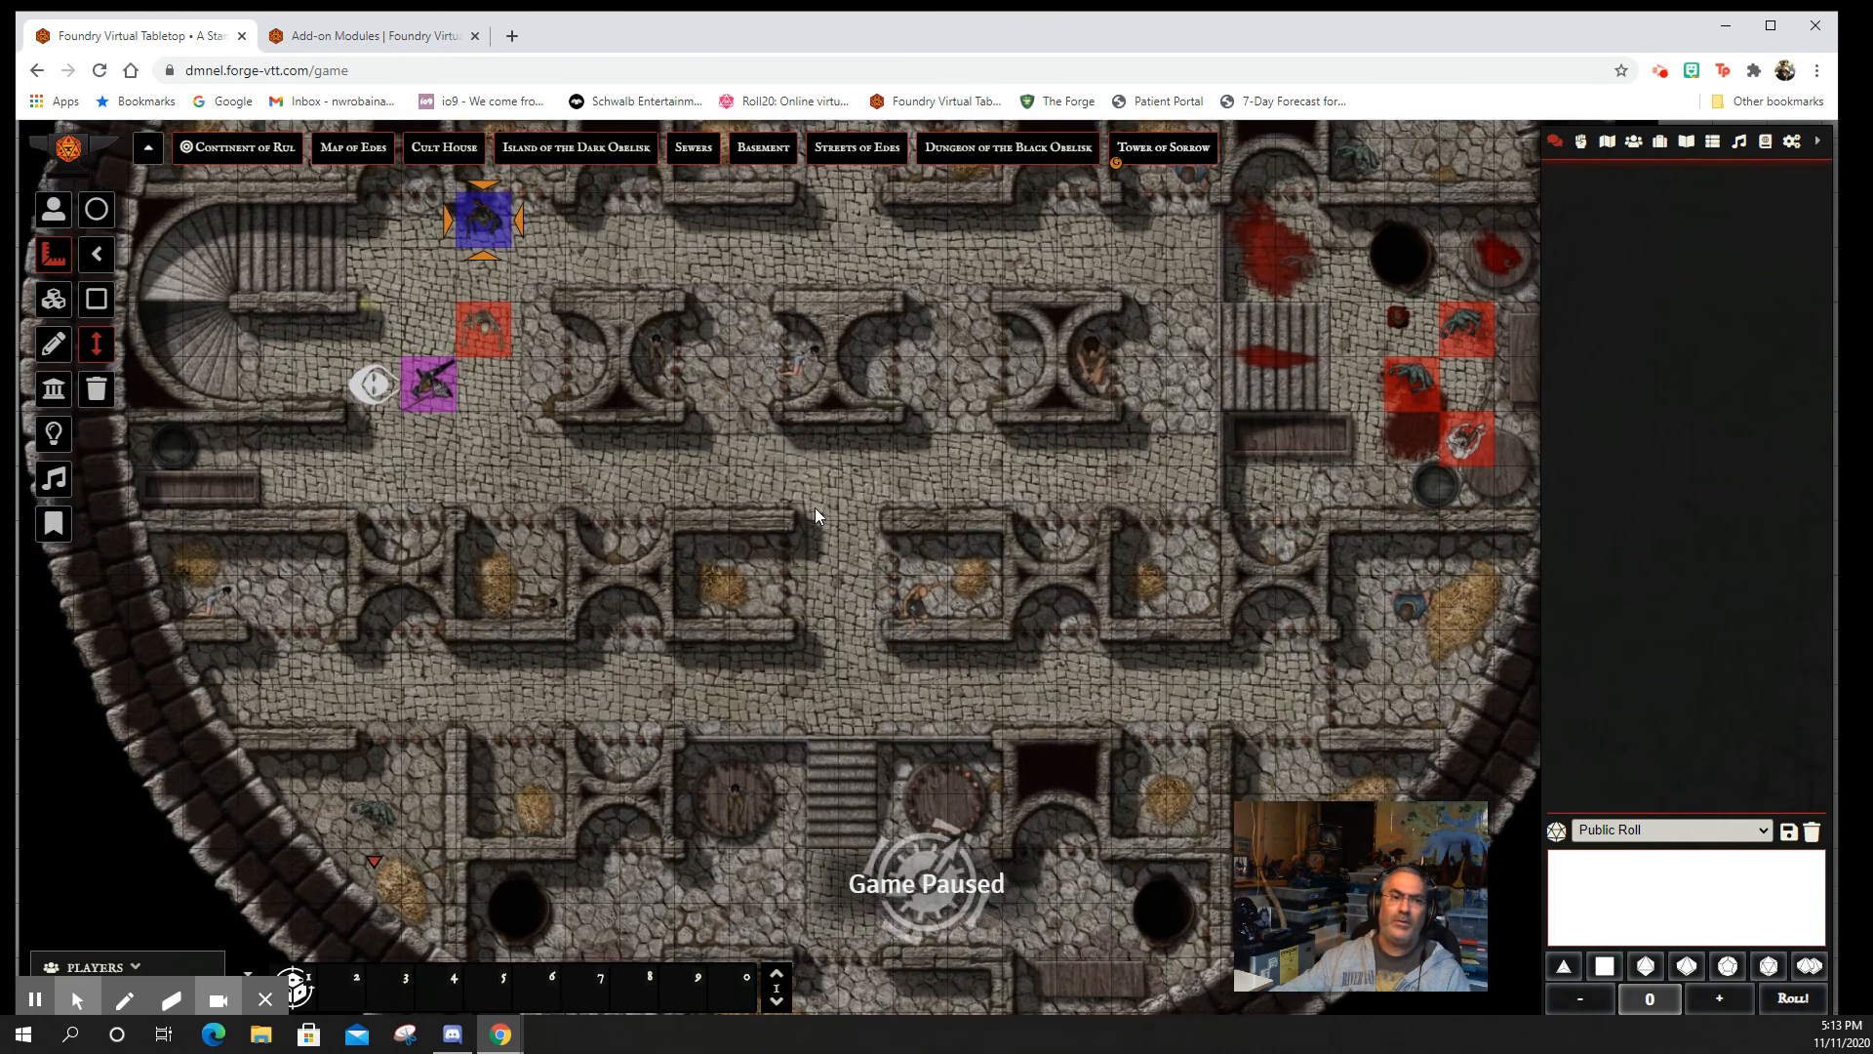
left_click_drag(850, 480, 843, 705)
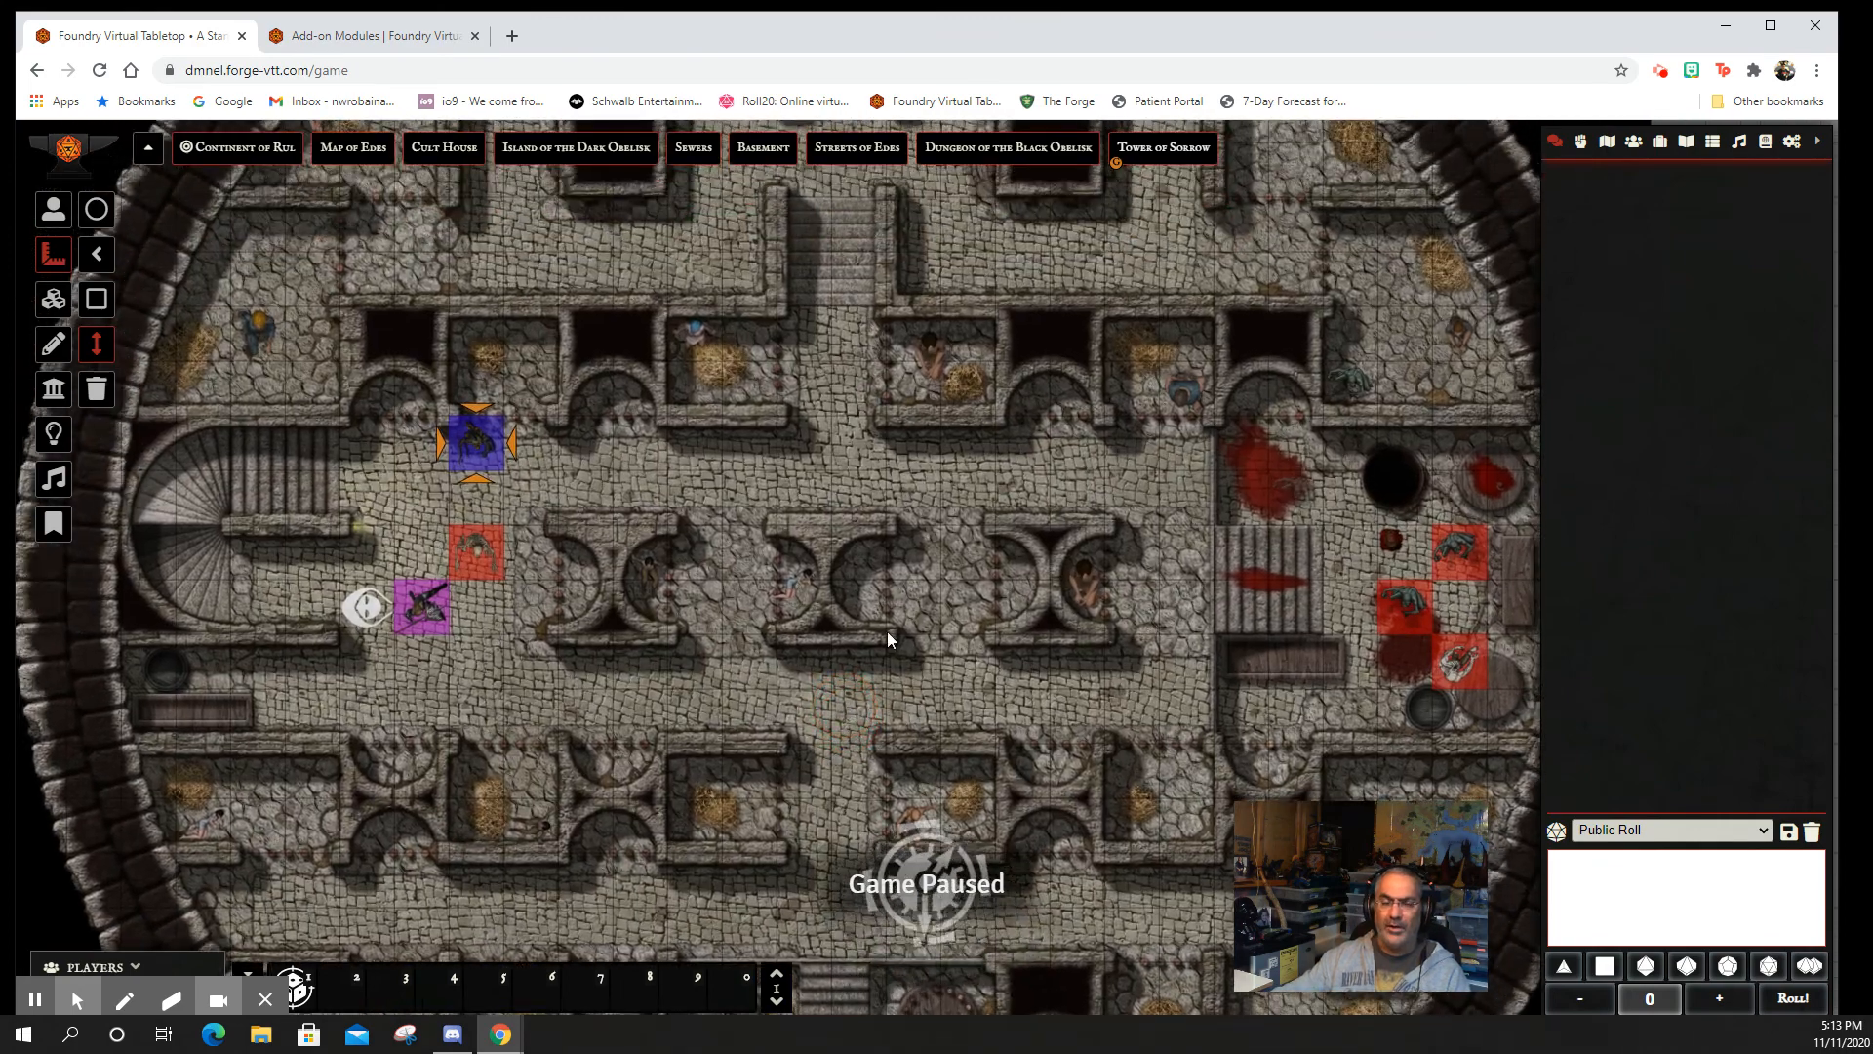
left_click_drag(876, 480, 879, 514)
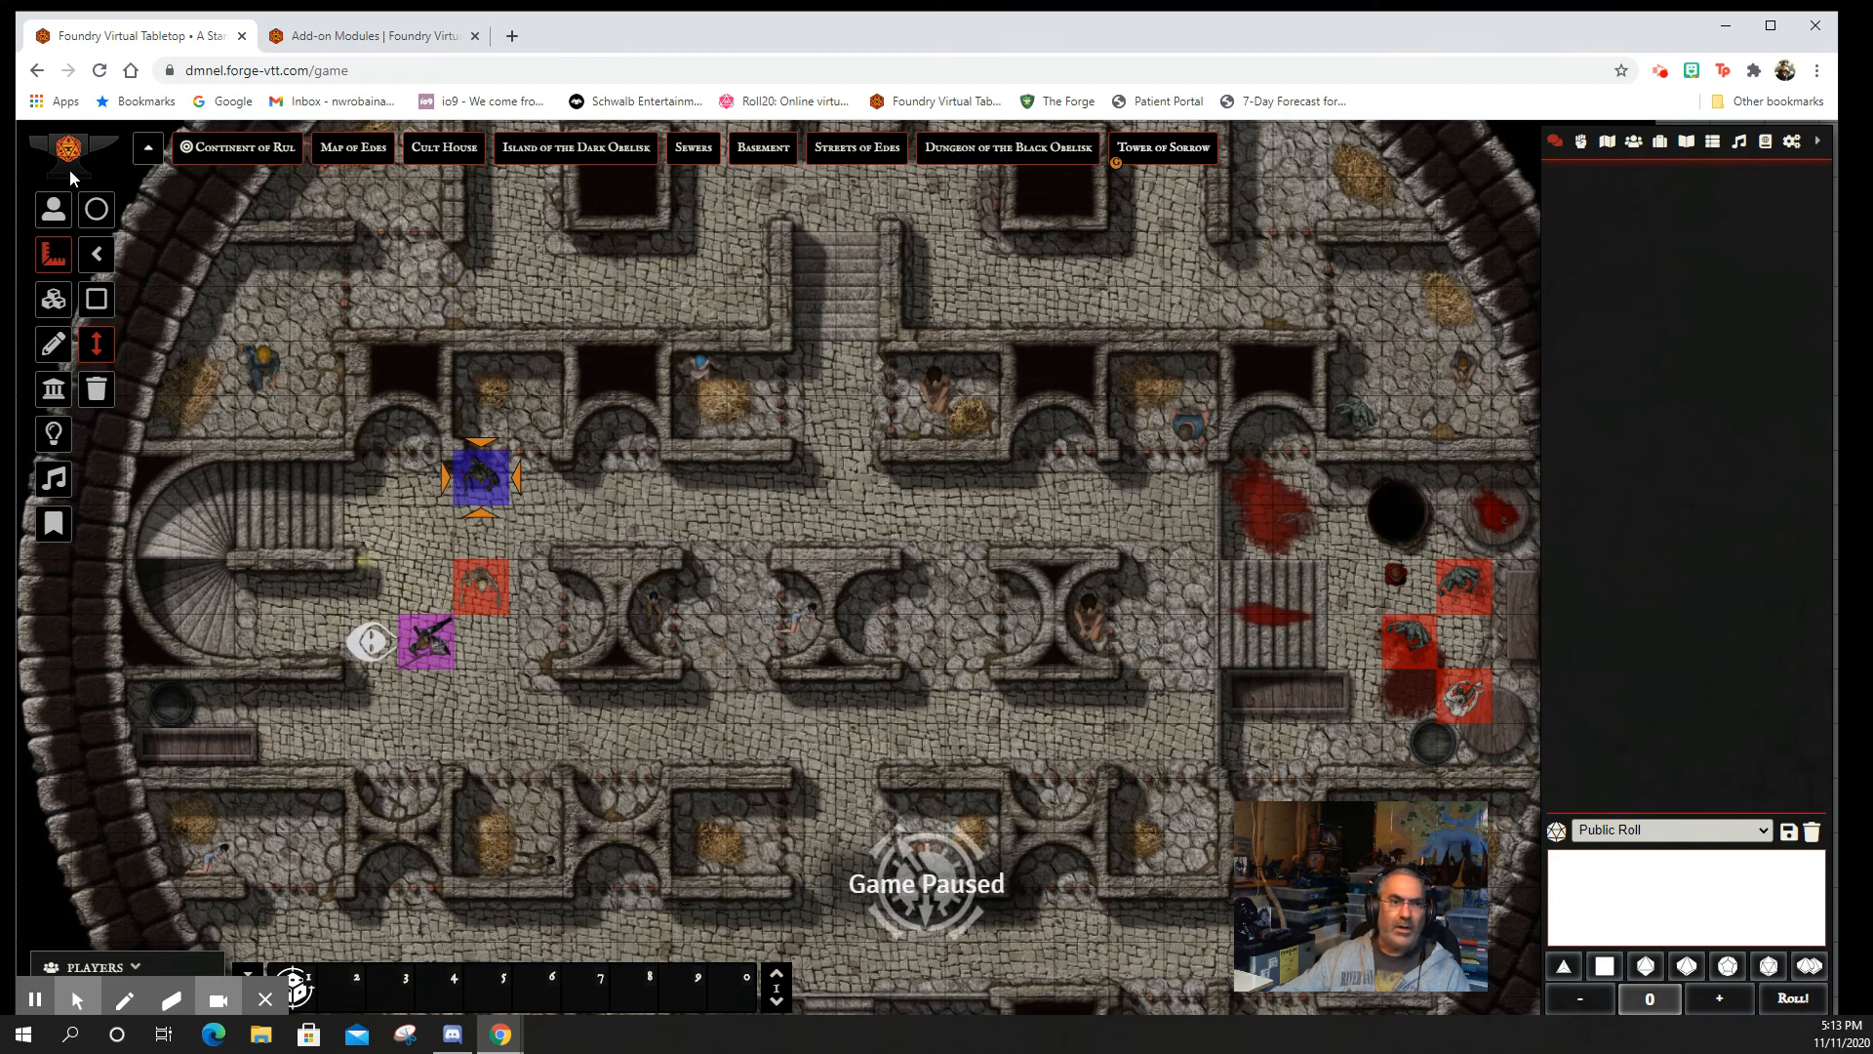
- Switch to the token controls and target the red-highlighted creature token between the blue and purple ones
left_click(61, 207)
left_click(493, 586)
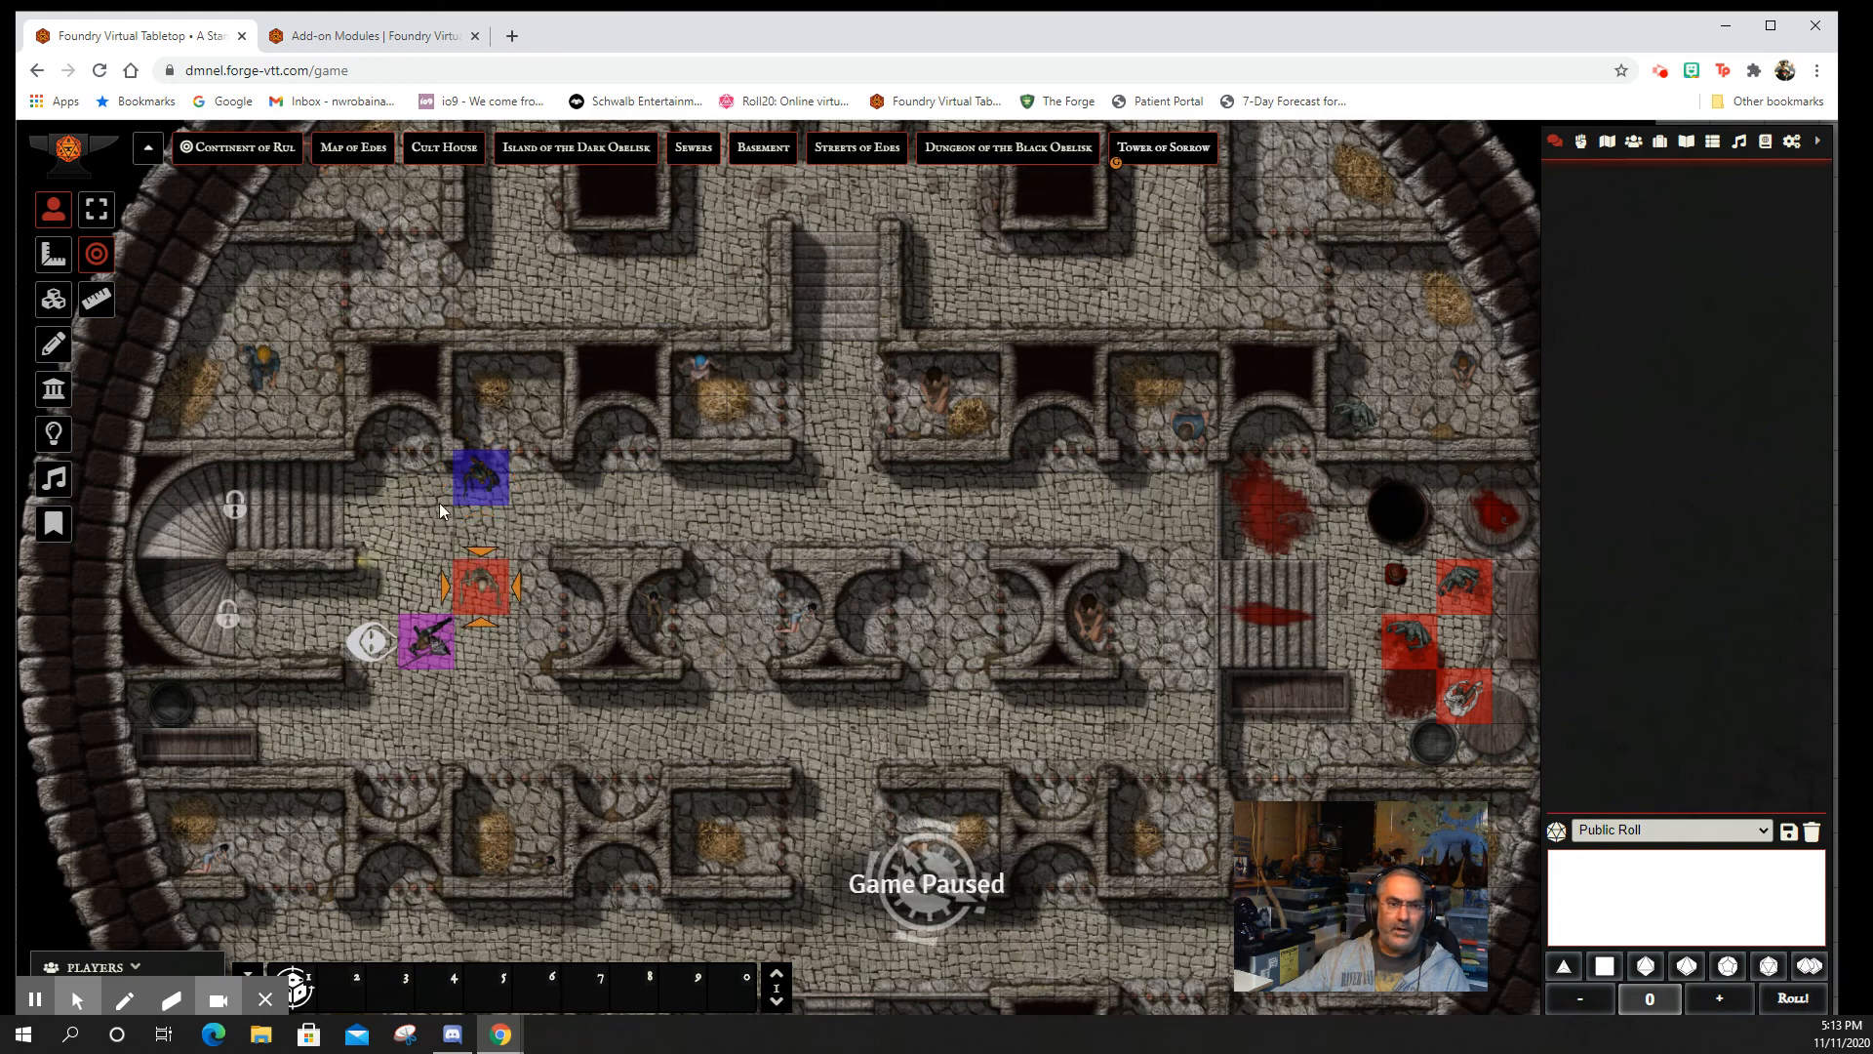